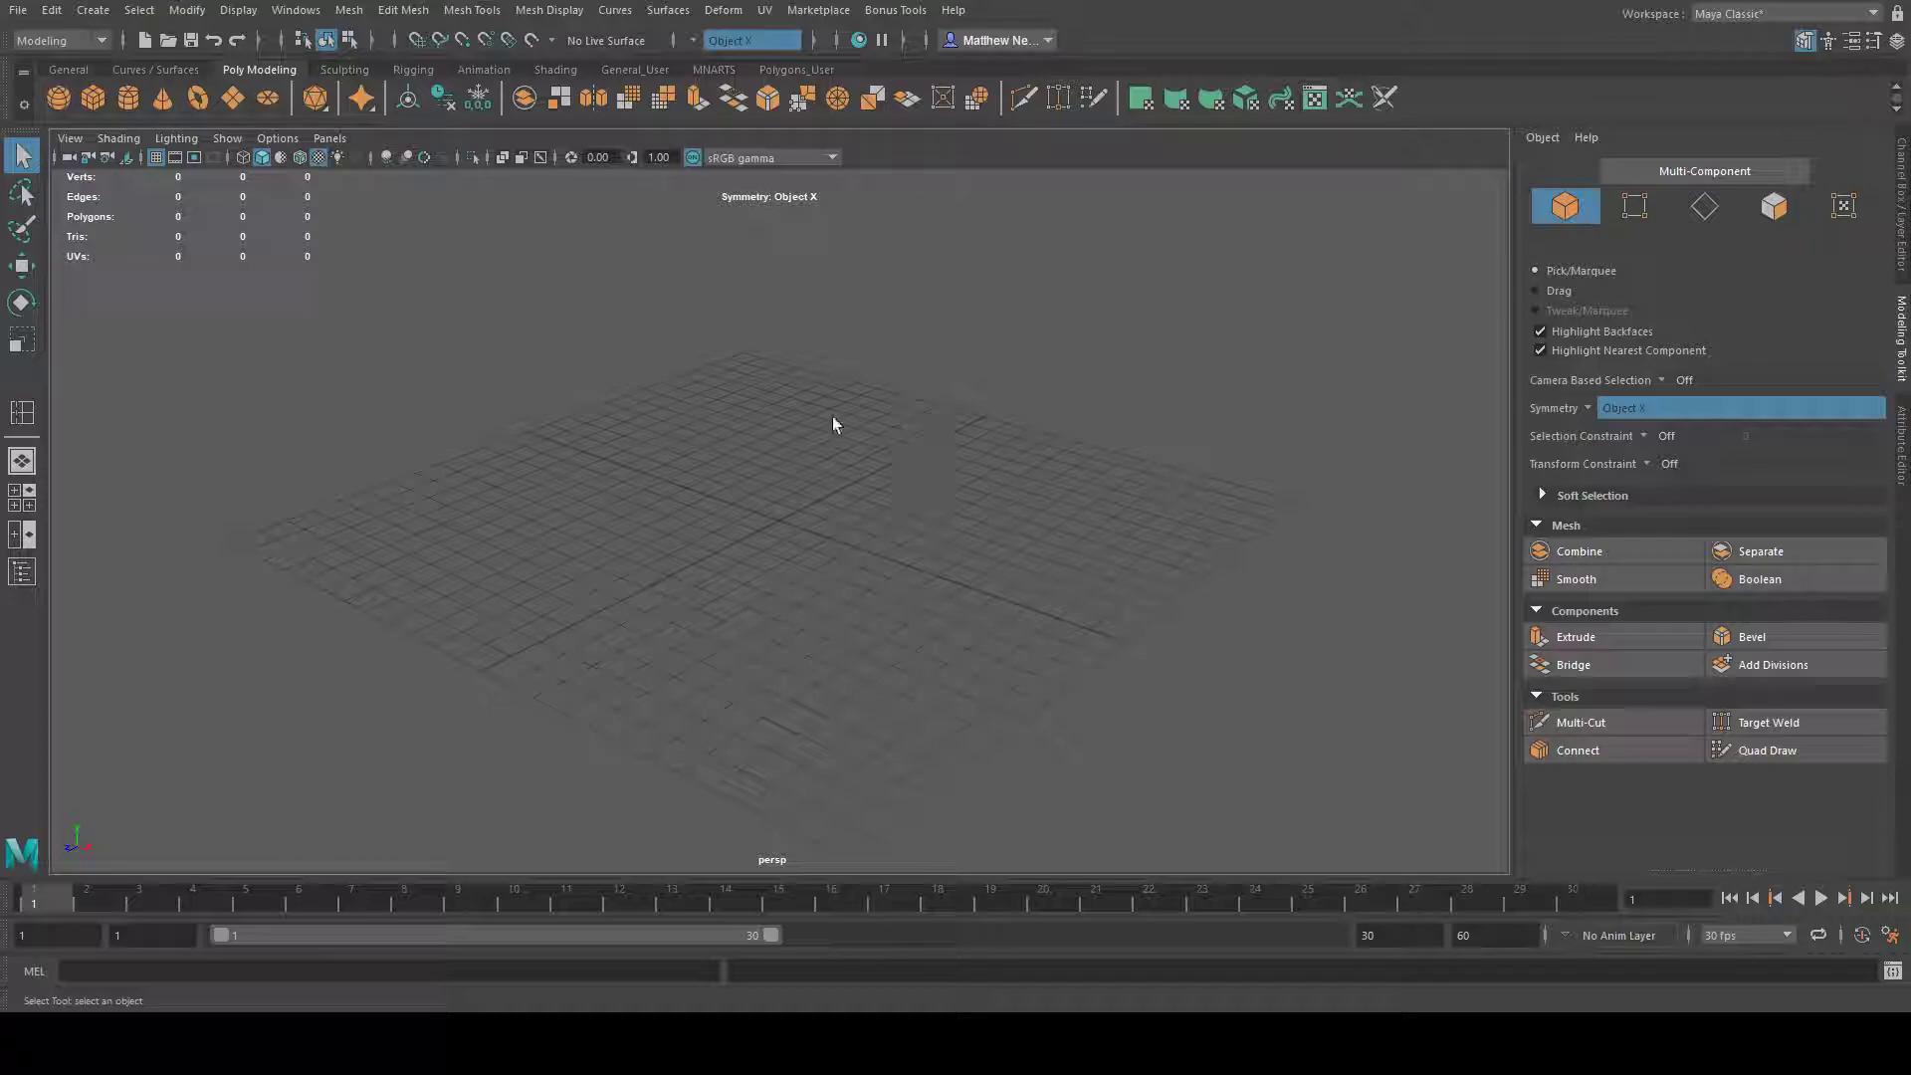
- Hide the polygon count display in the viewport and show it again
left_click_drag(712, 476, 786, 495, "alt")
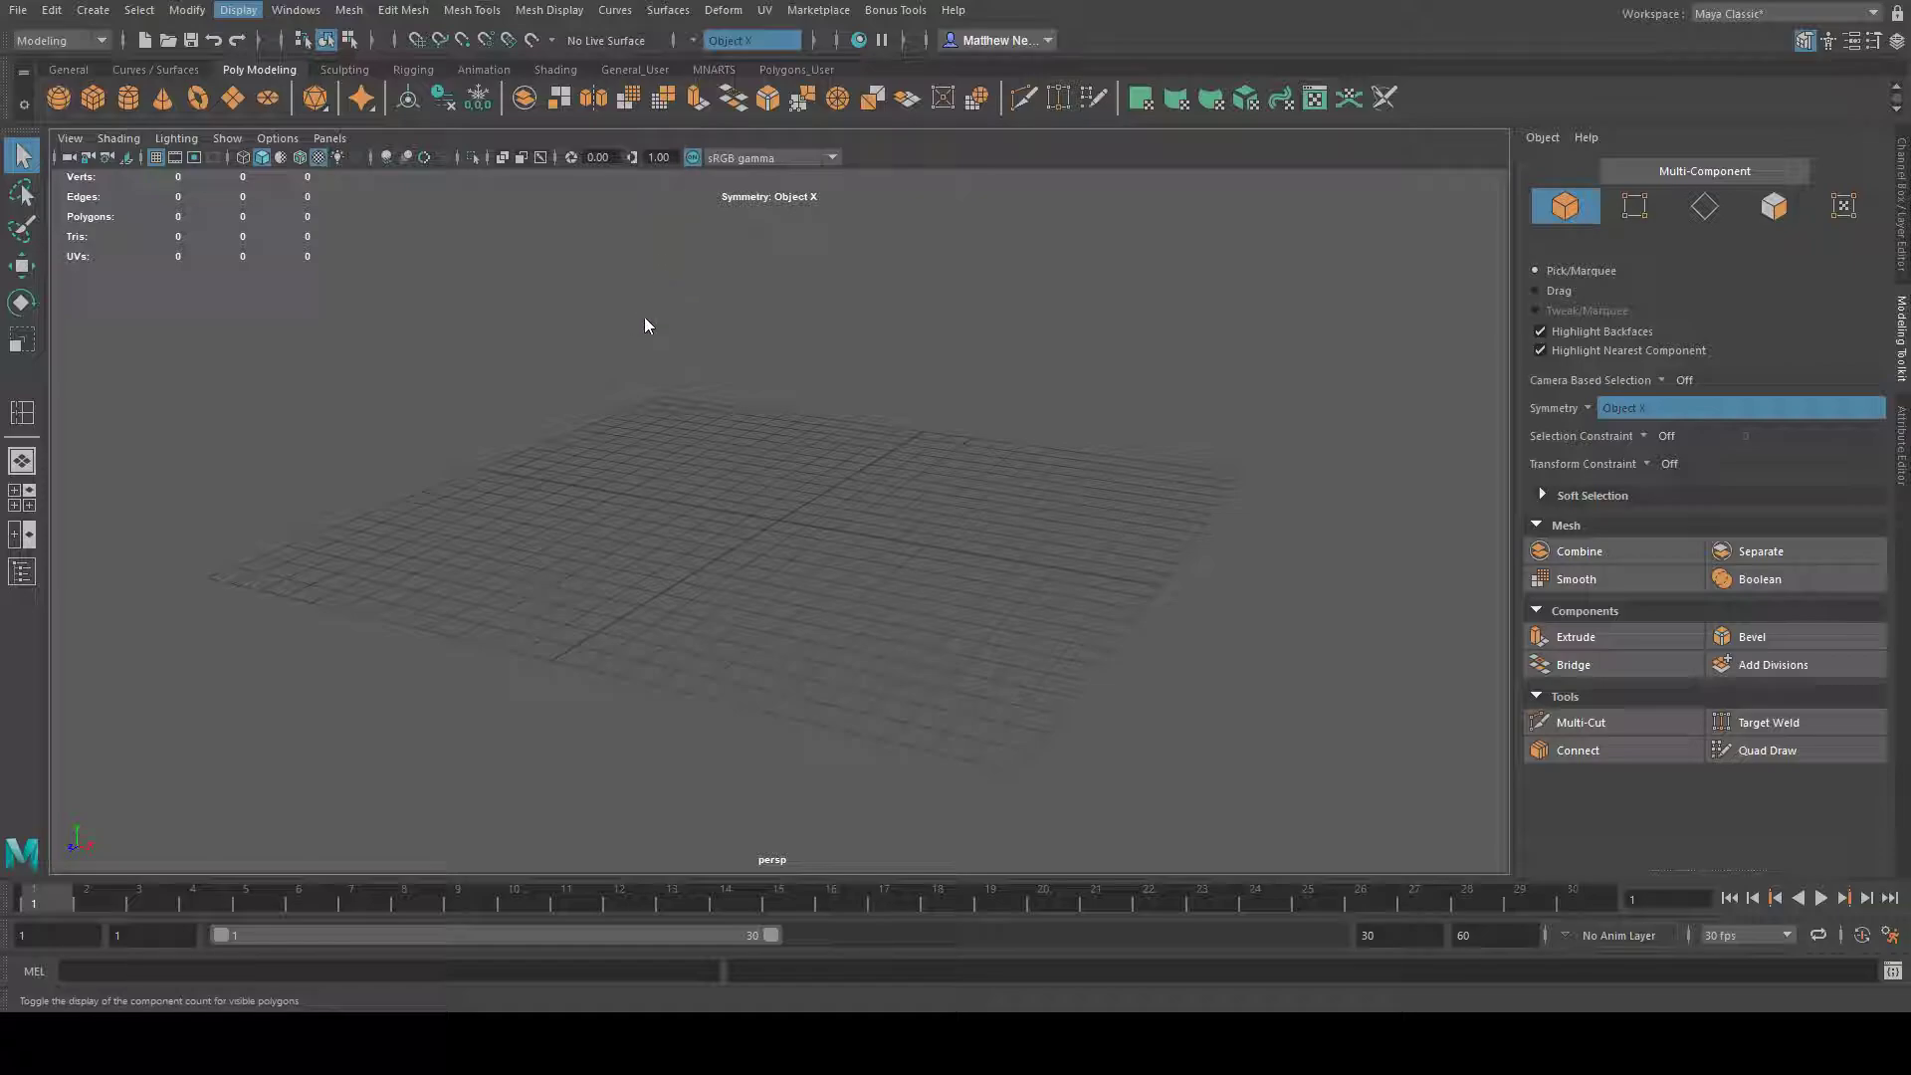
left_click(603, 318)
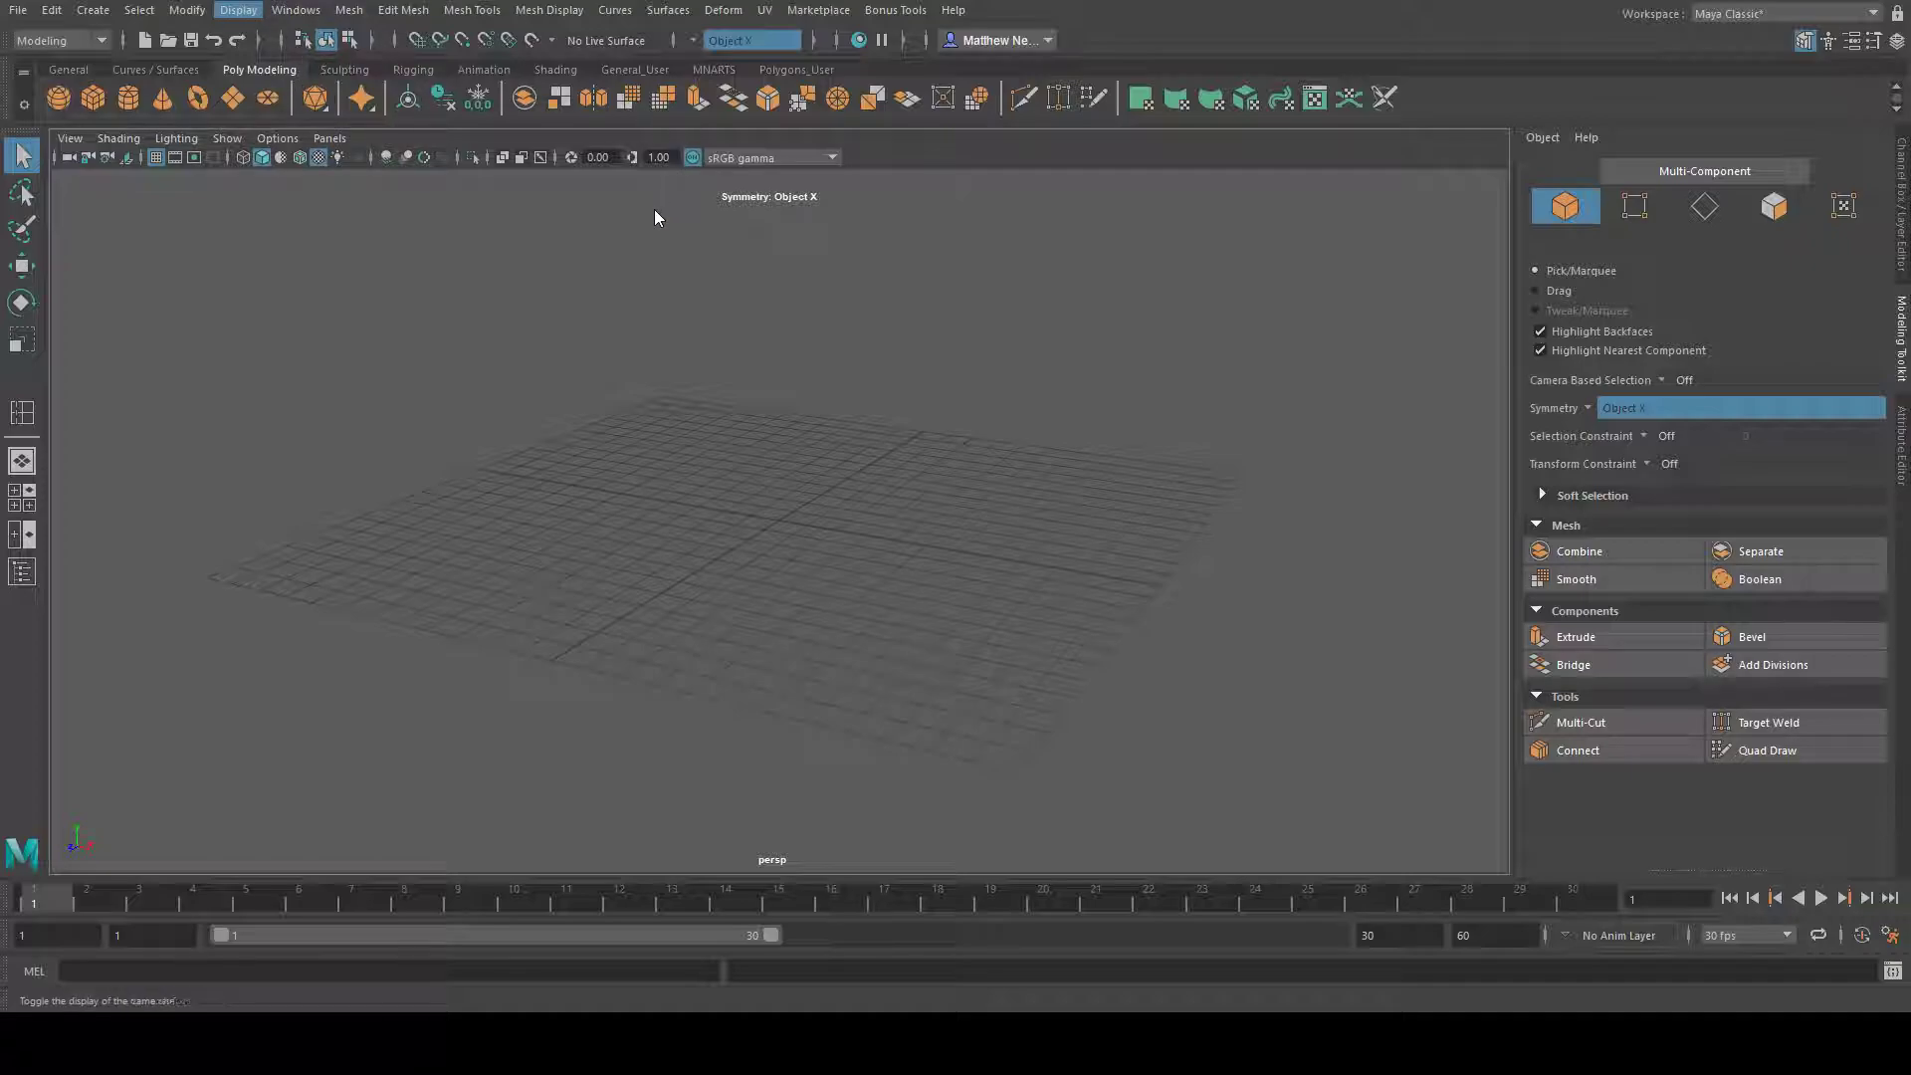
left_click(609, 318)
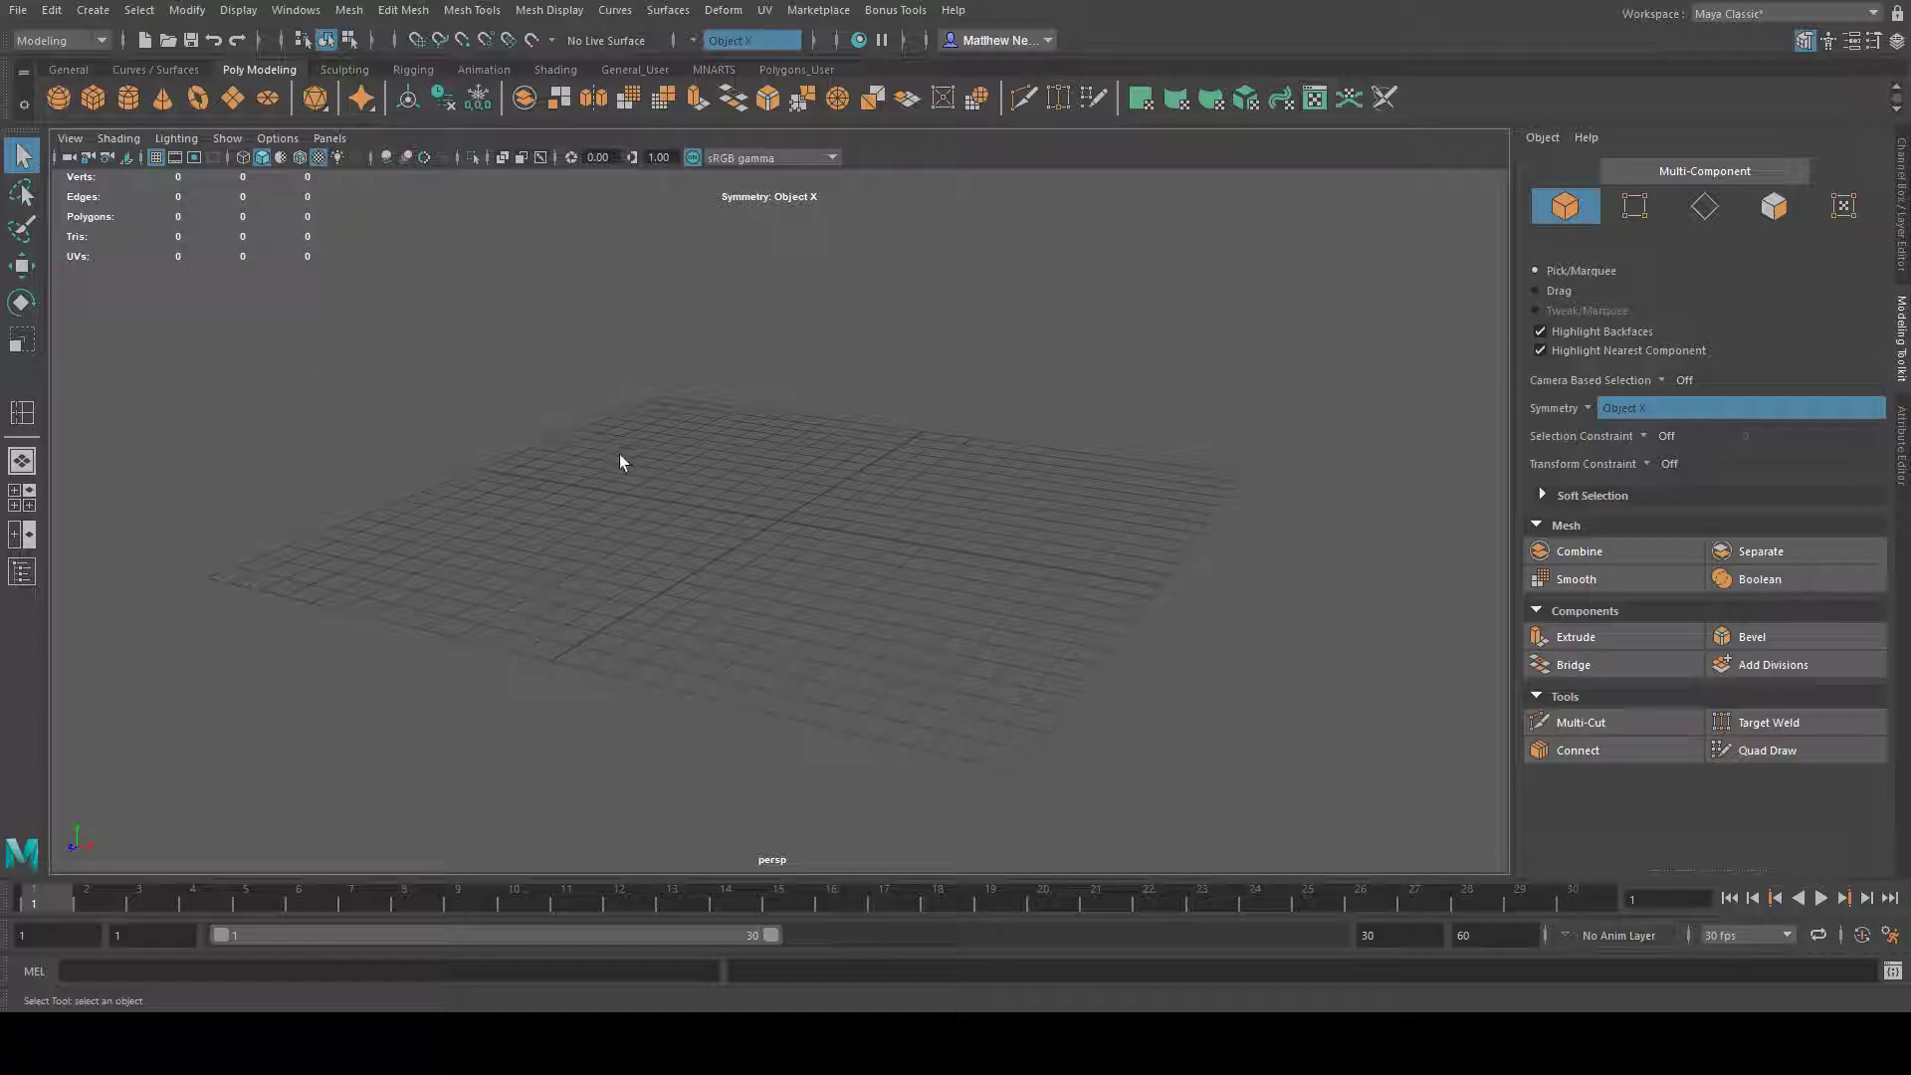
- Hide and reopen the Modeling Toolkit, and turn symmetry off
left_click_drag(961, 652, 746, 503, "alt")
left_click(1901, 354)
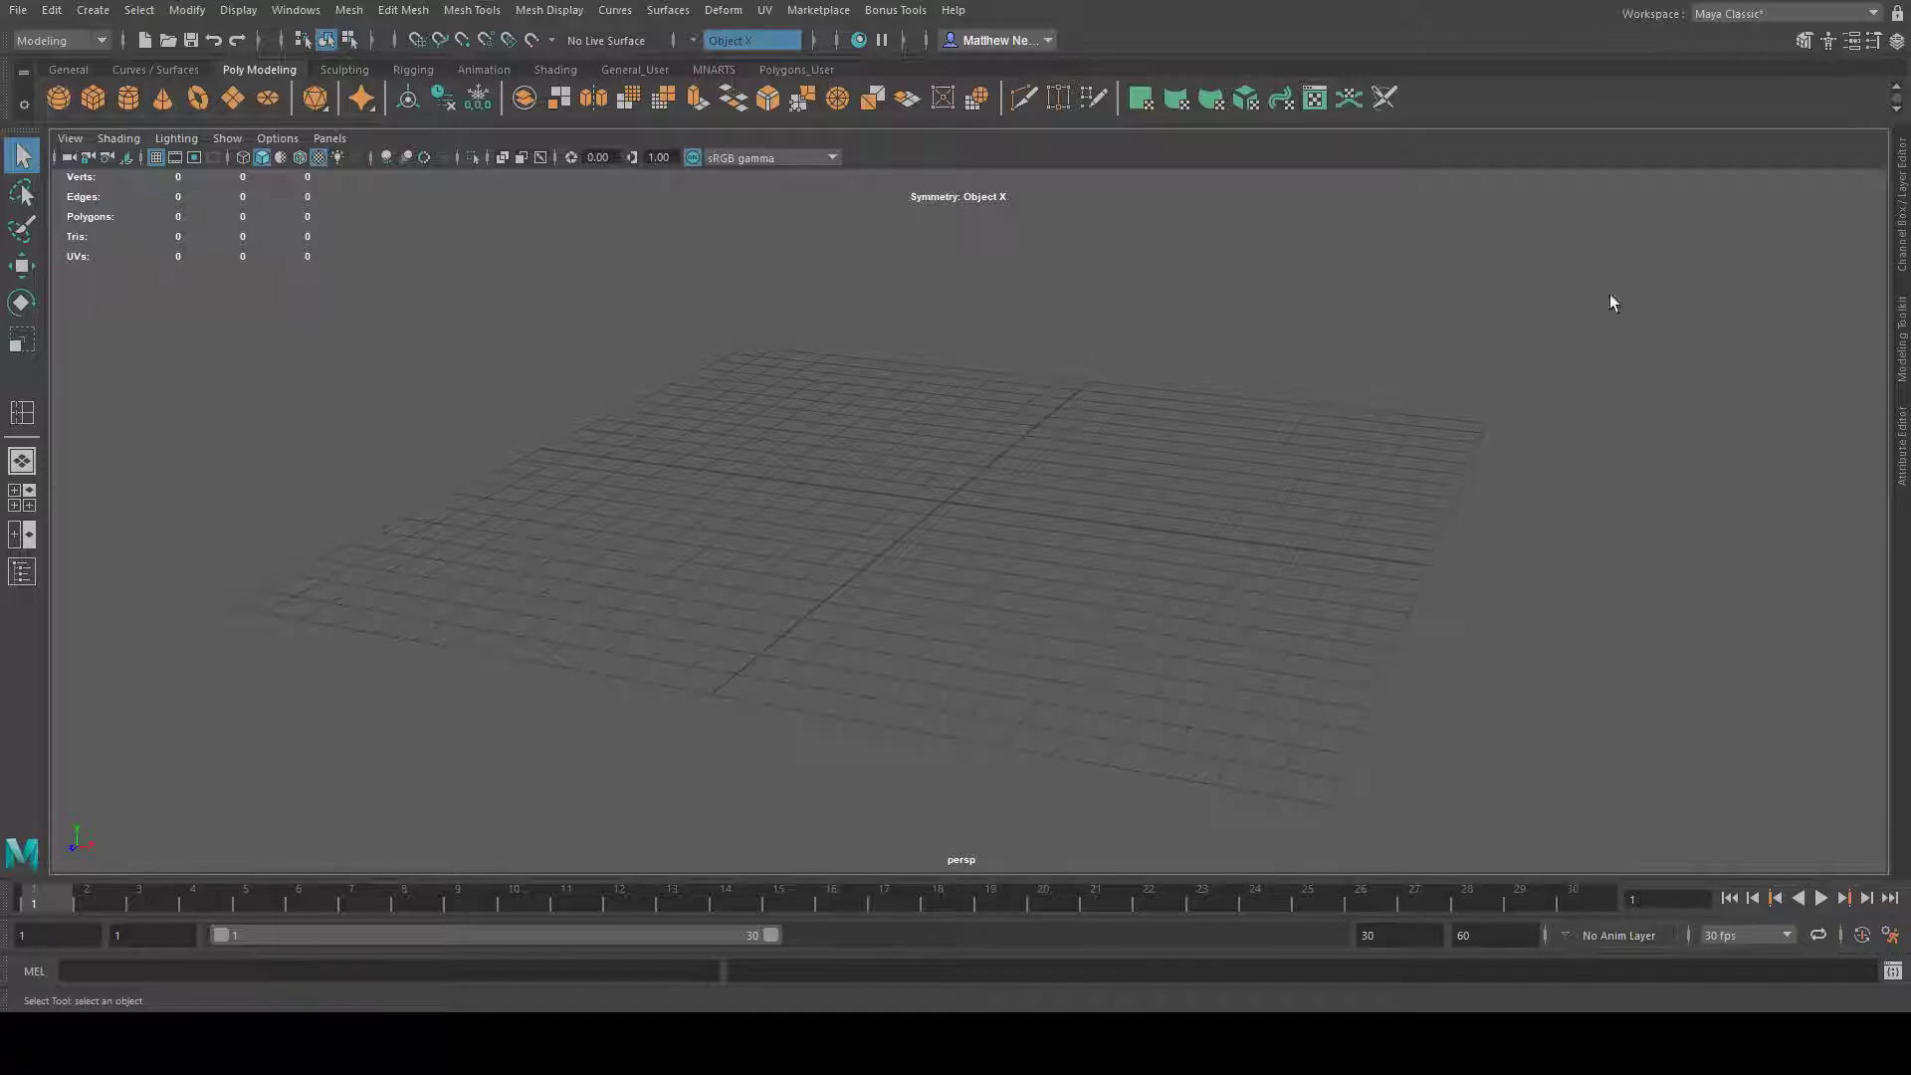
left_click(1902, 344)
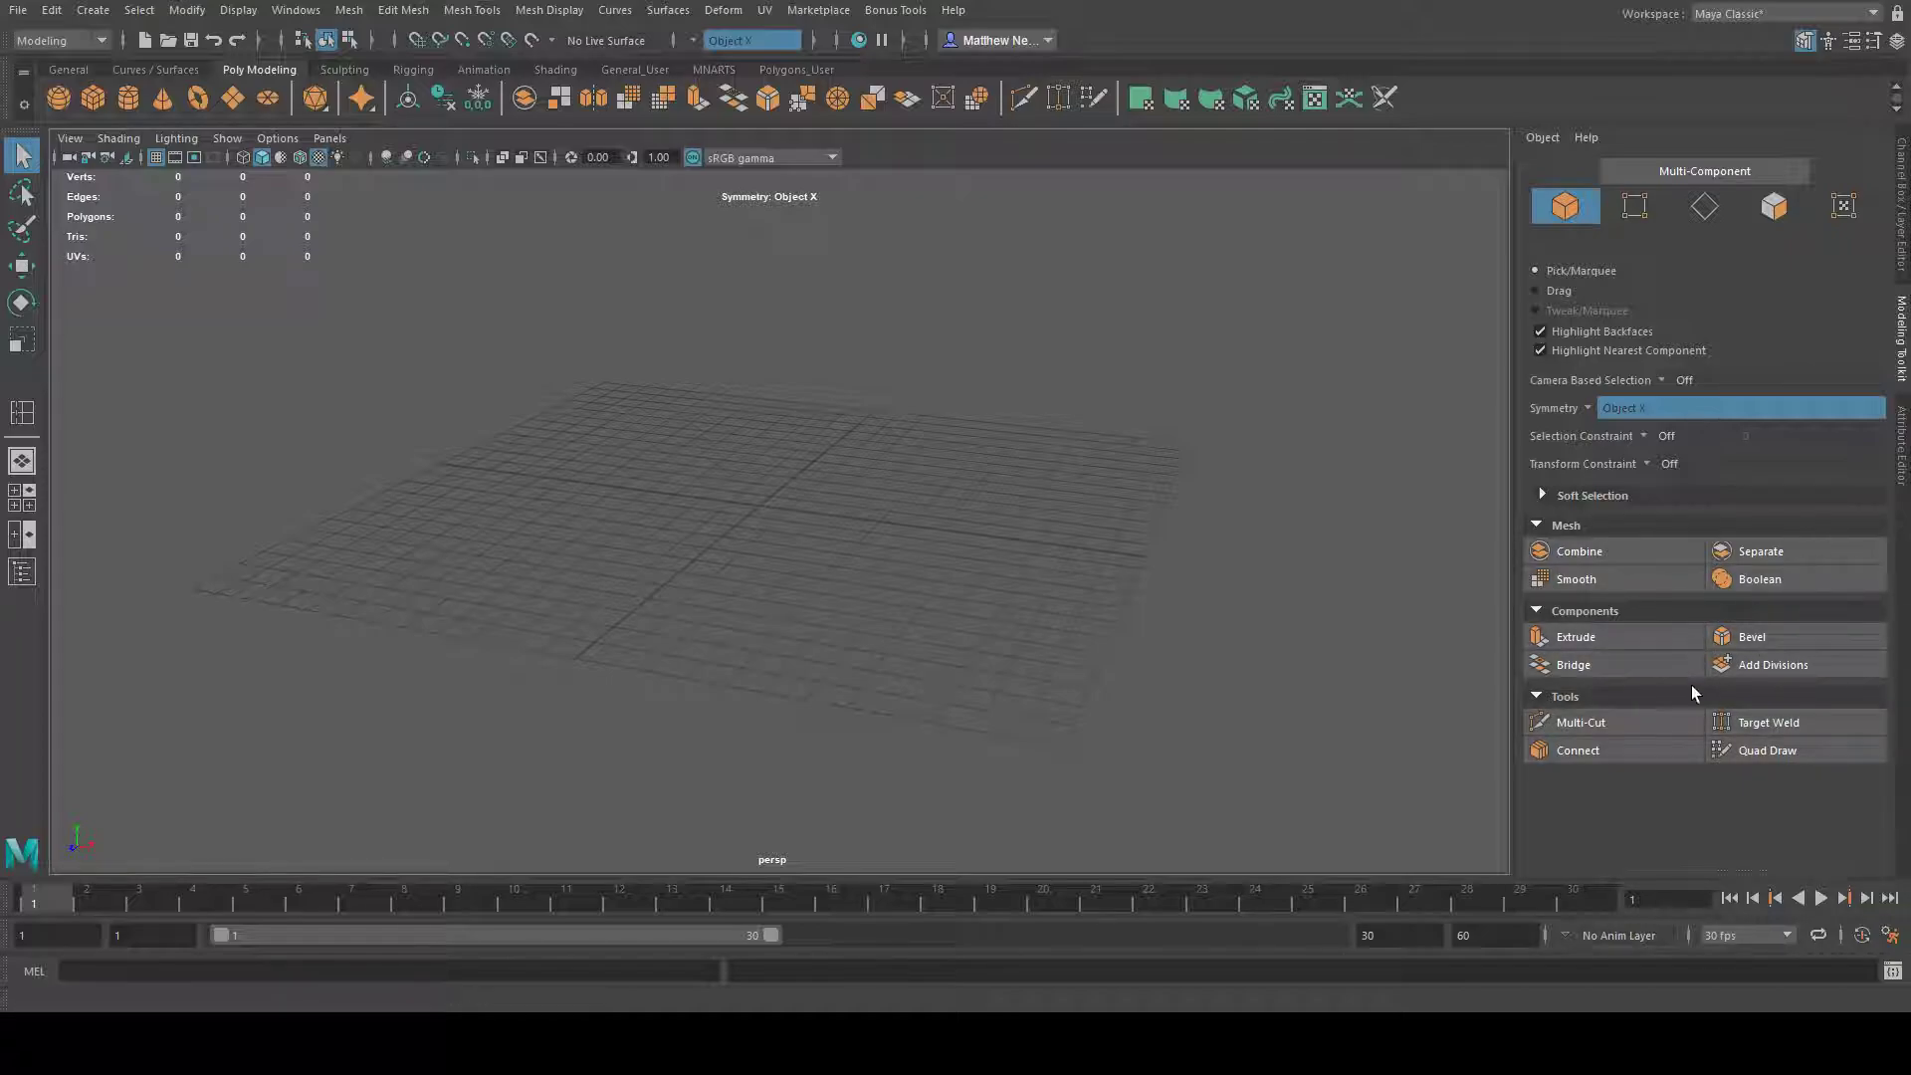
left_click(1600, 414)
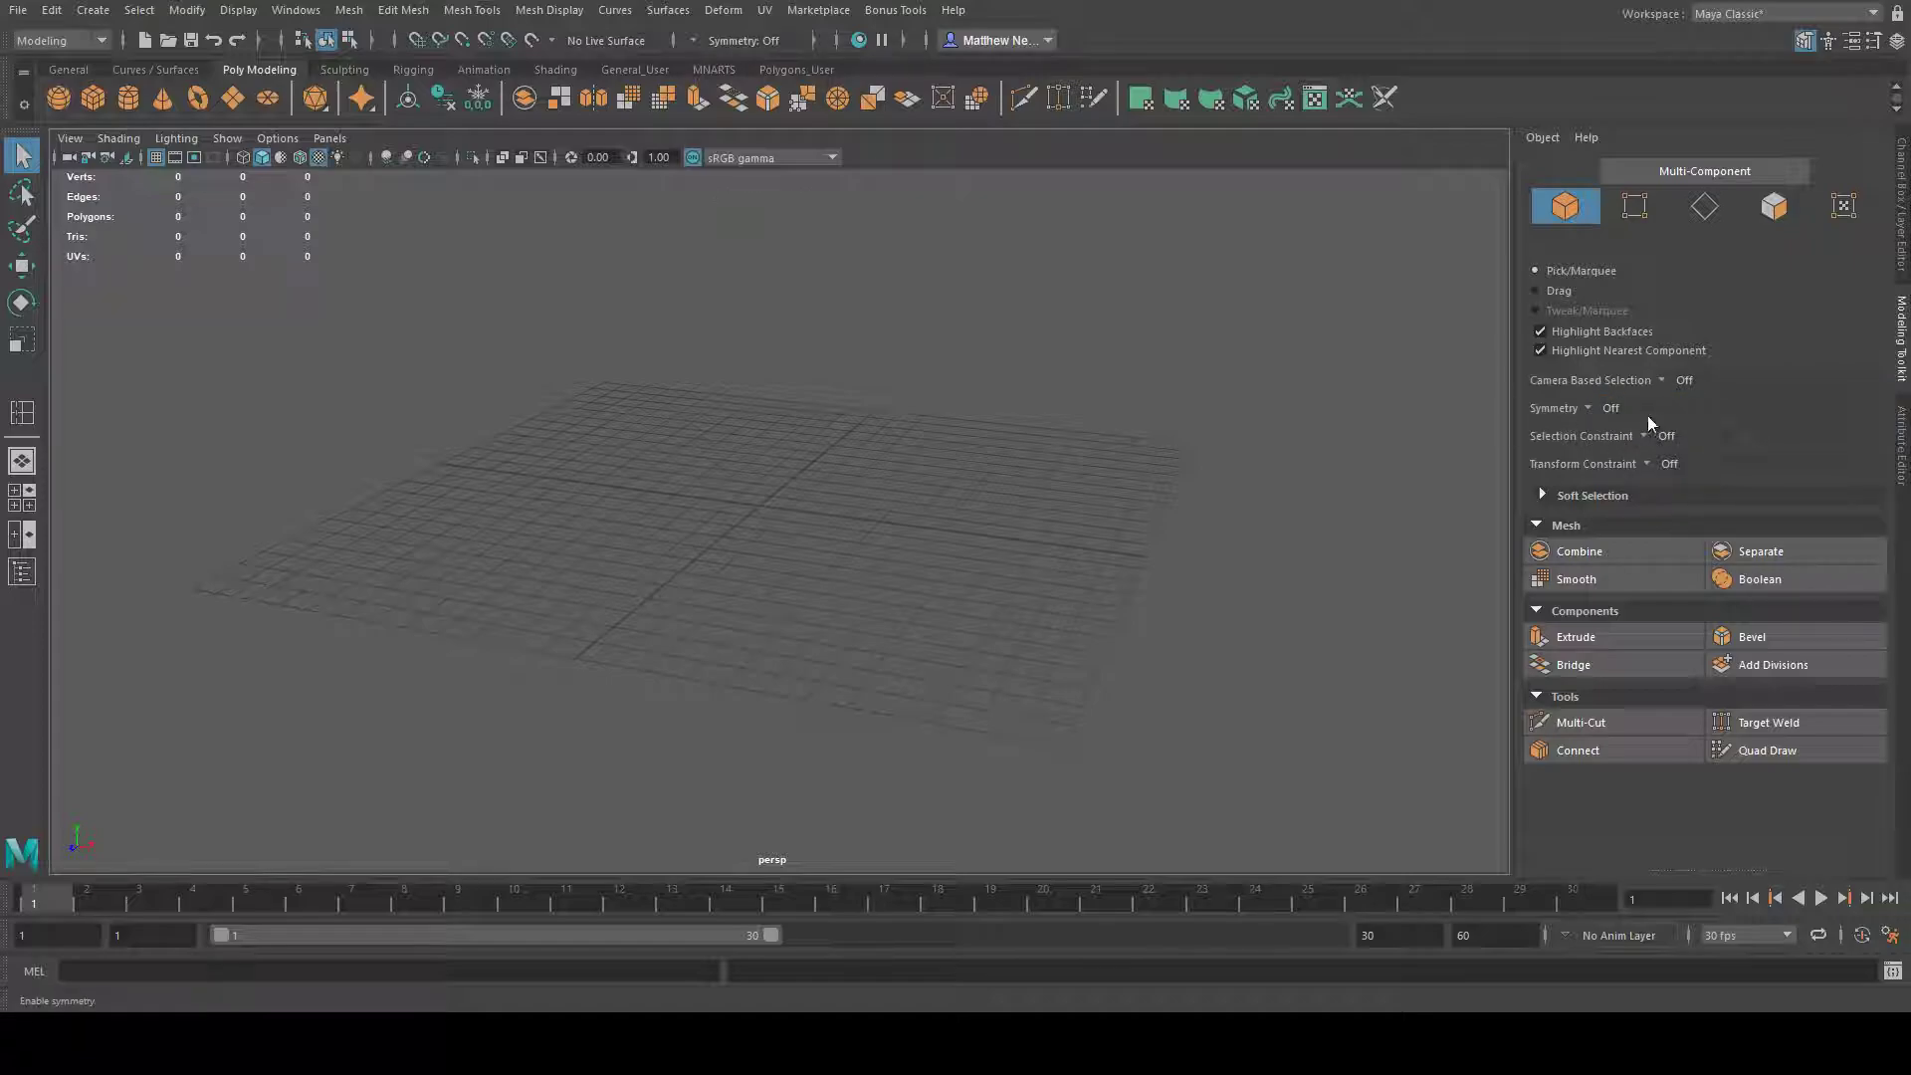
left_click_drag(752, 472, 864, 563, "alt")
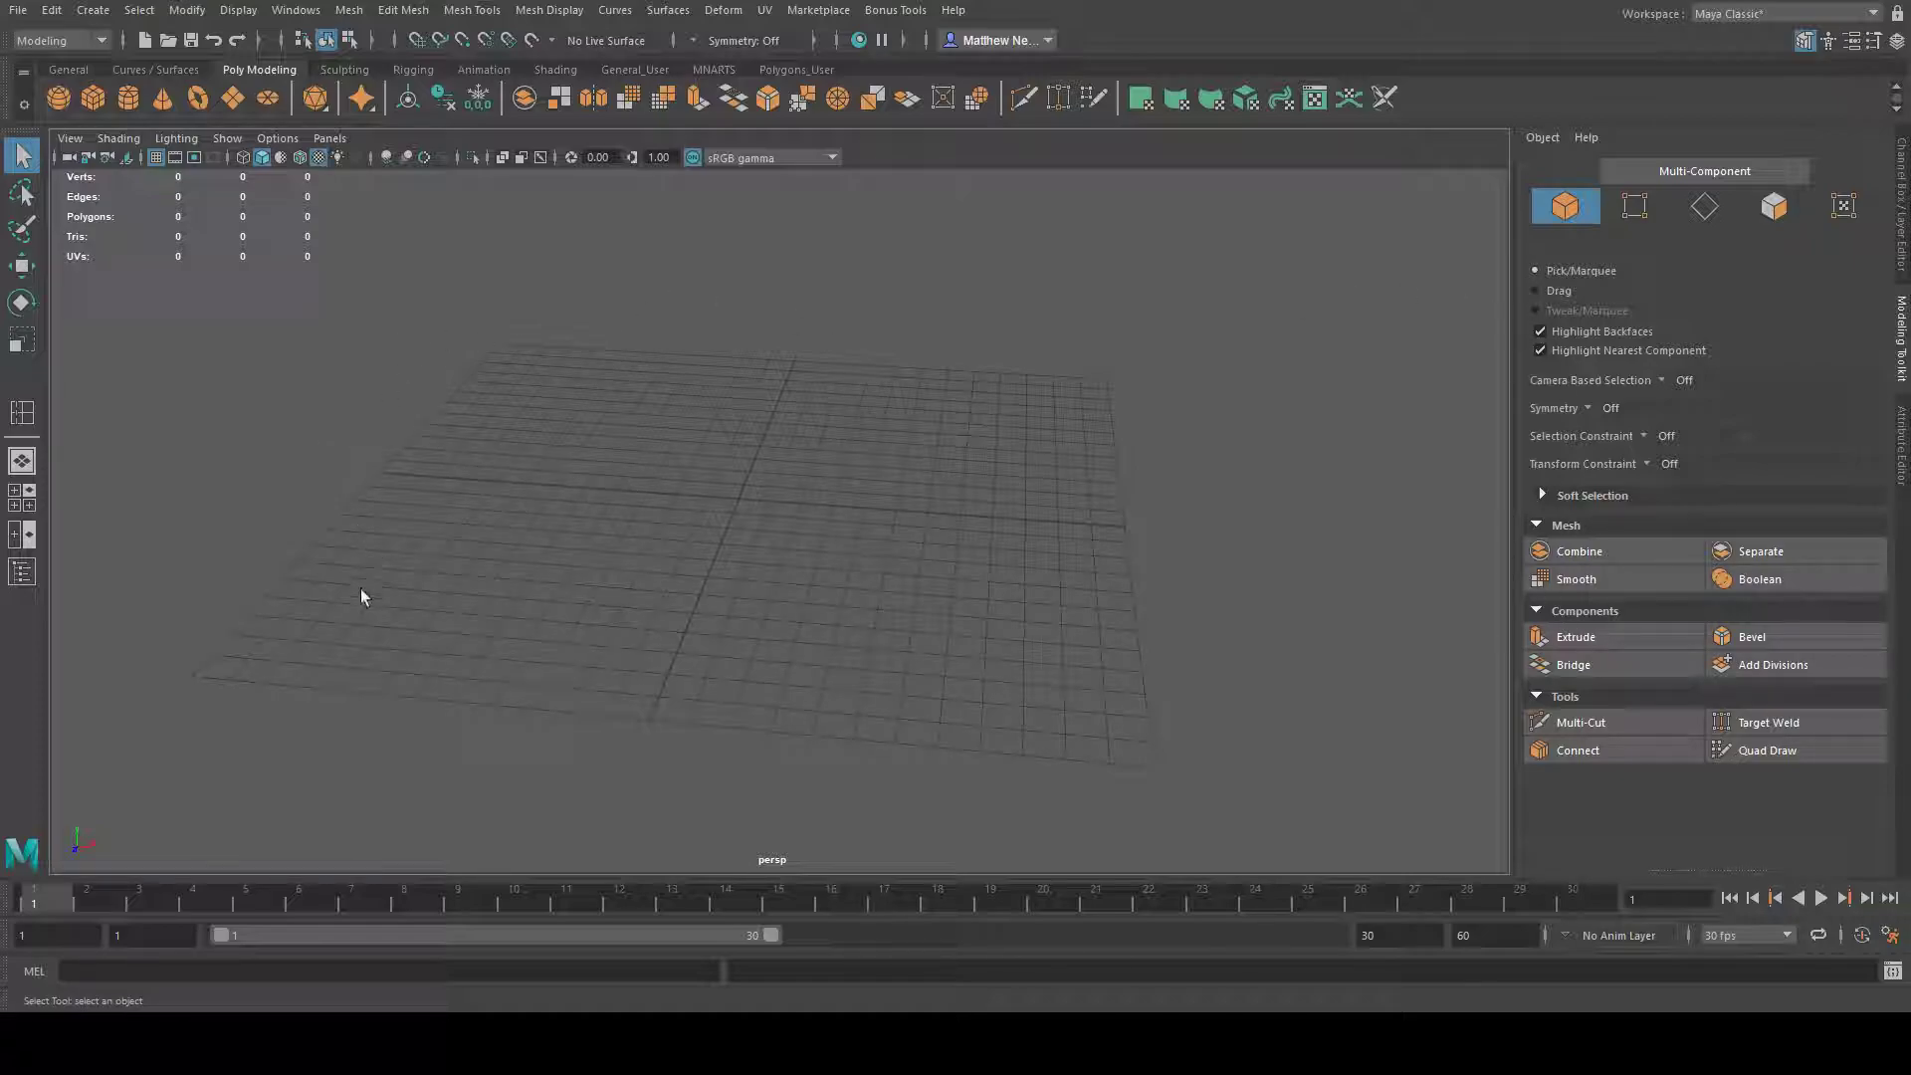
- Show the Outliner beside the viewport and hide it again
left_click(21, 571)
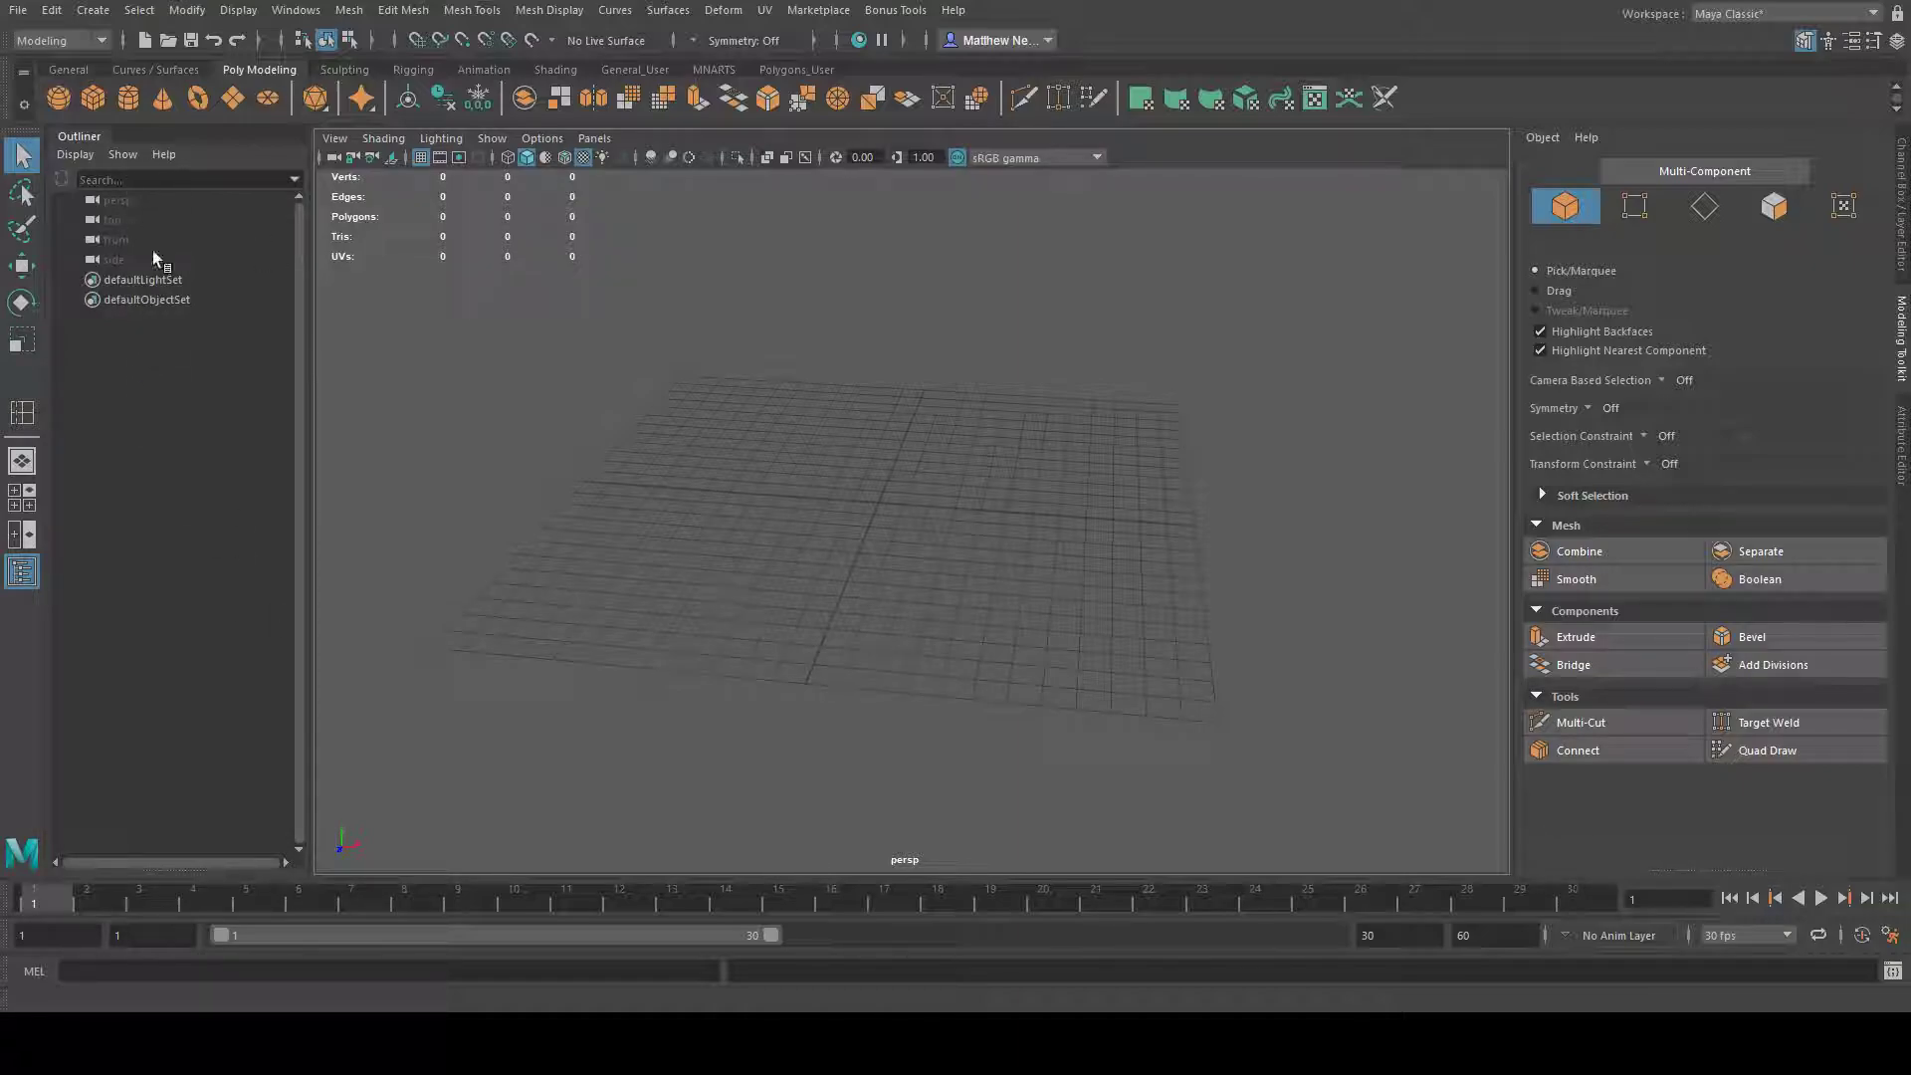
left_click(22, 573)
left_click(24, 574)
left_click(22, 573)
left_click(23, 573)
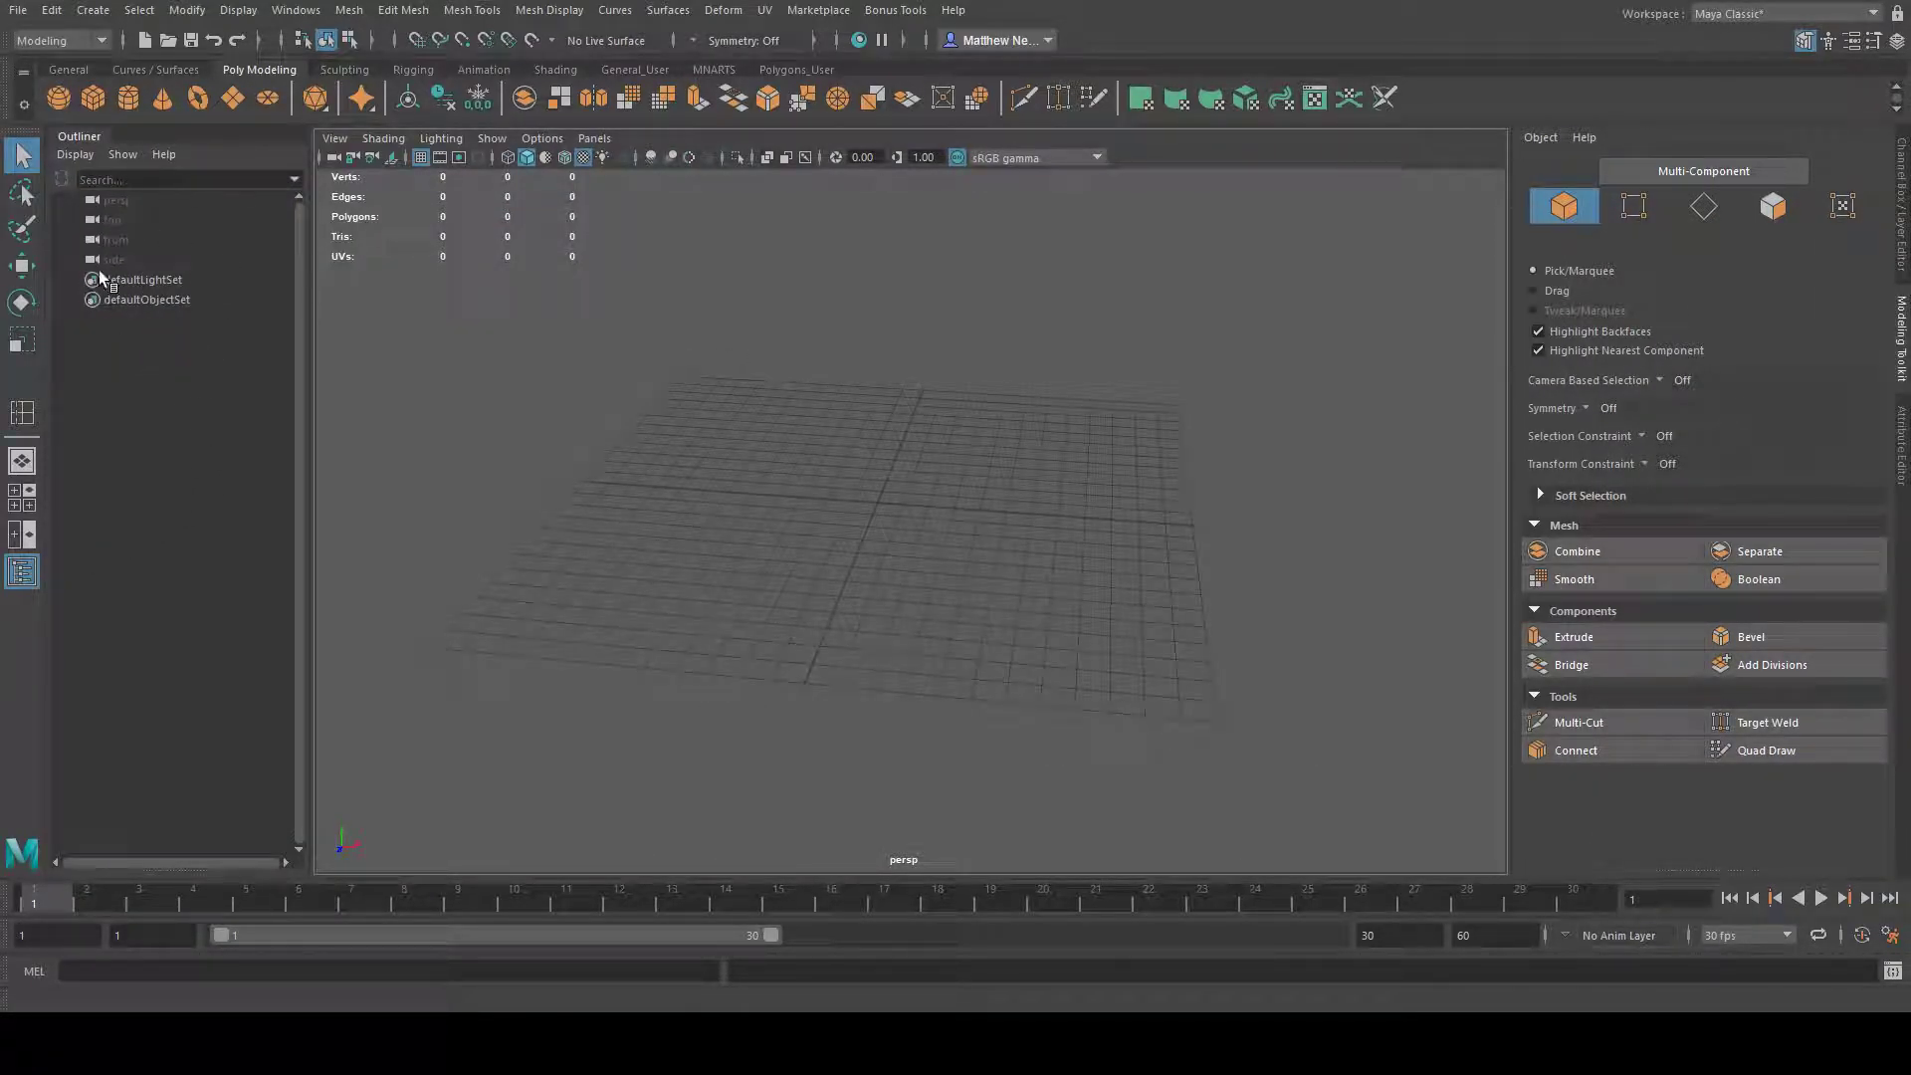
left_click(23, 573)
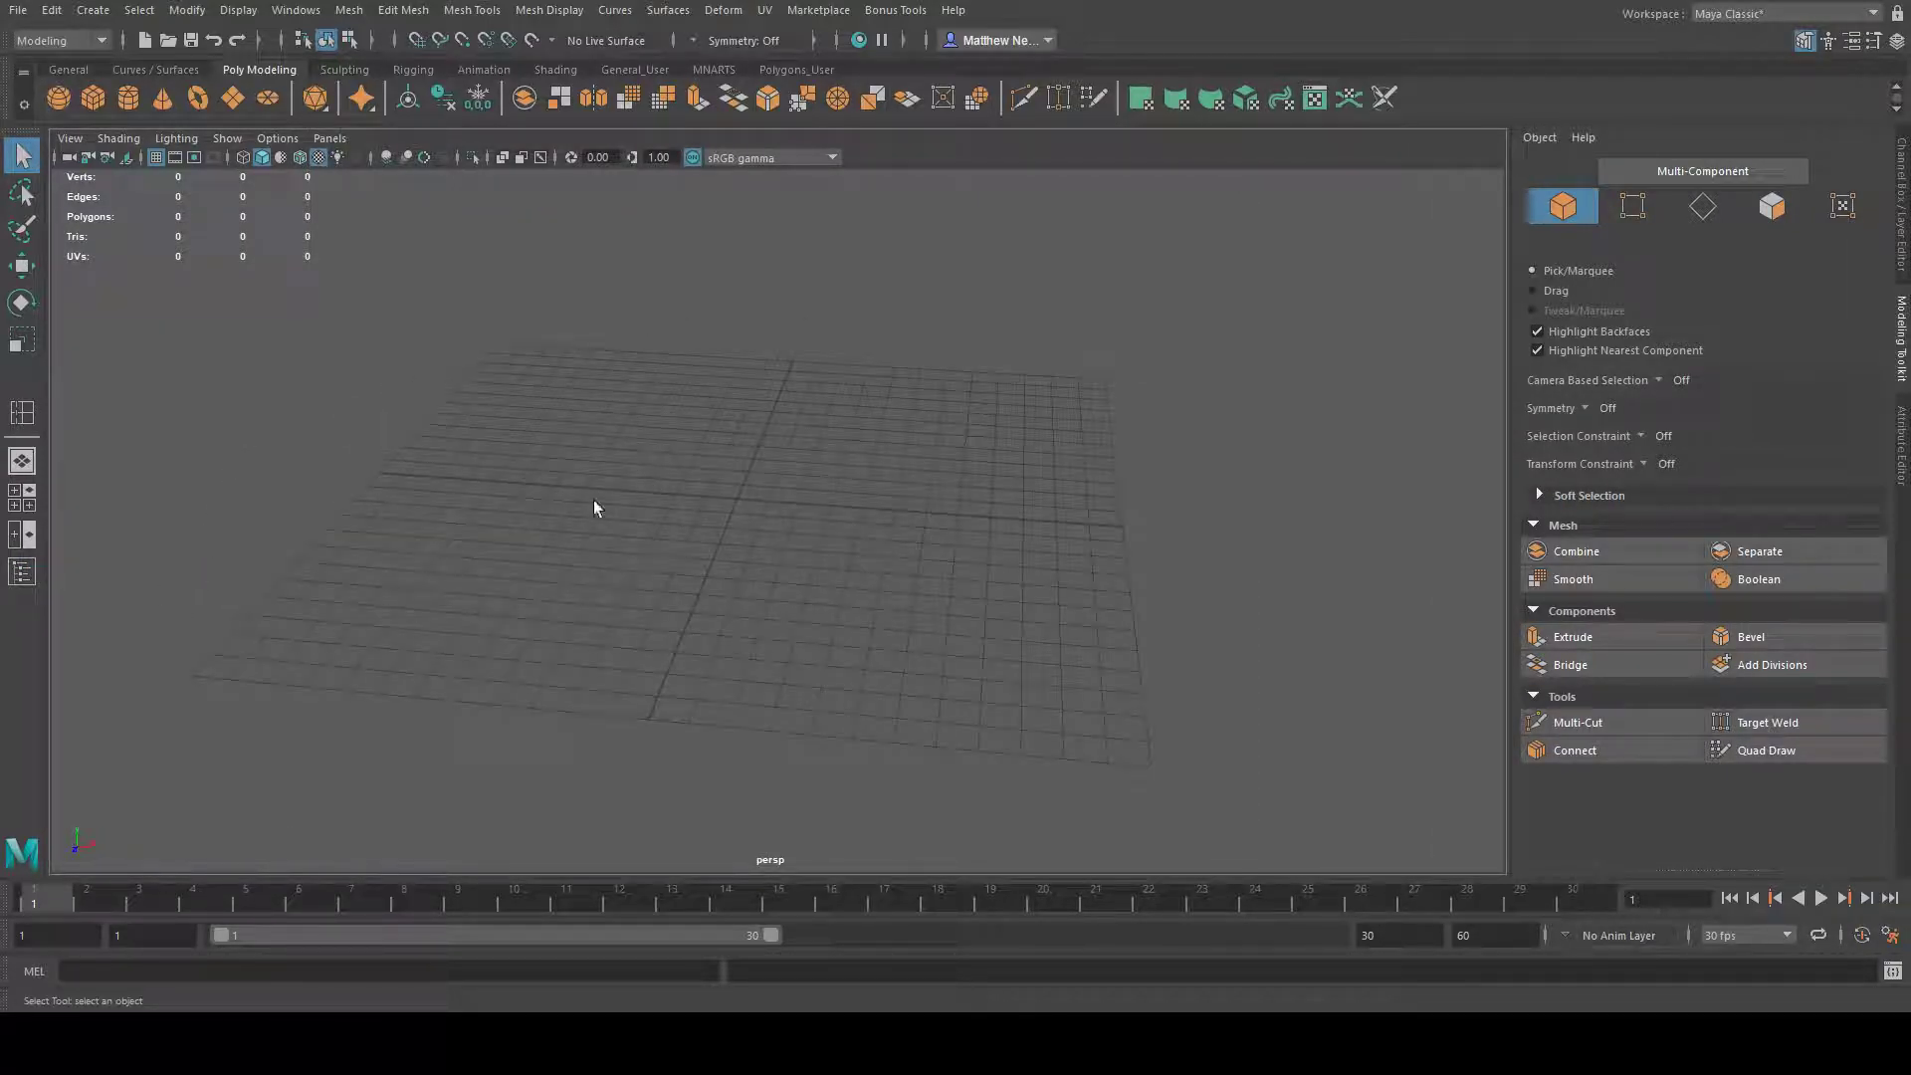
left_click_drag(764, 525, 895, 558, "alt")
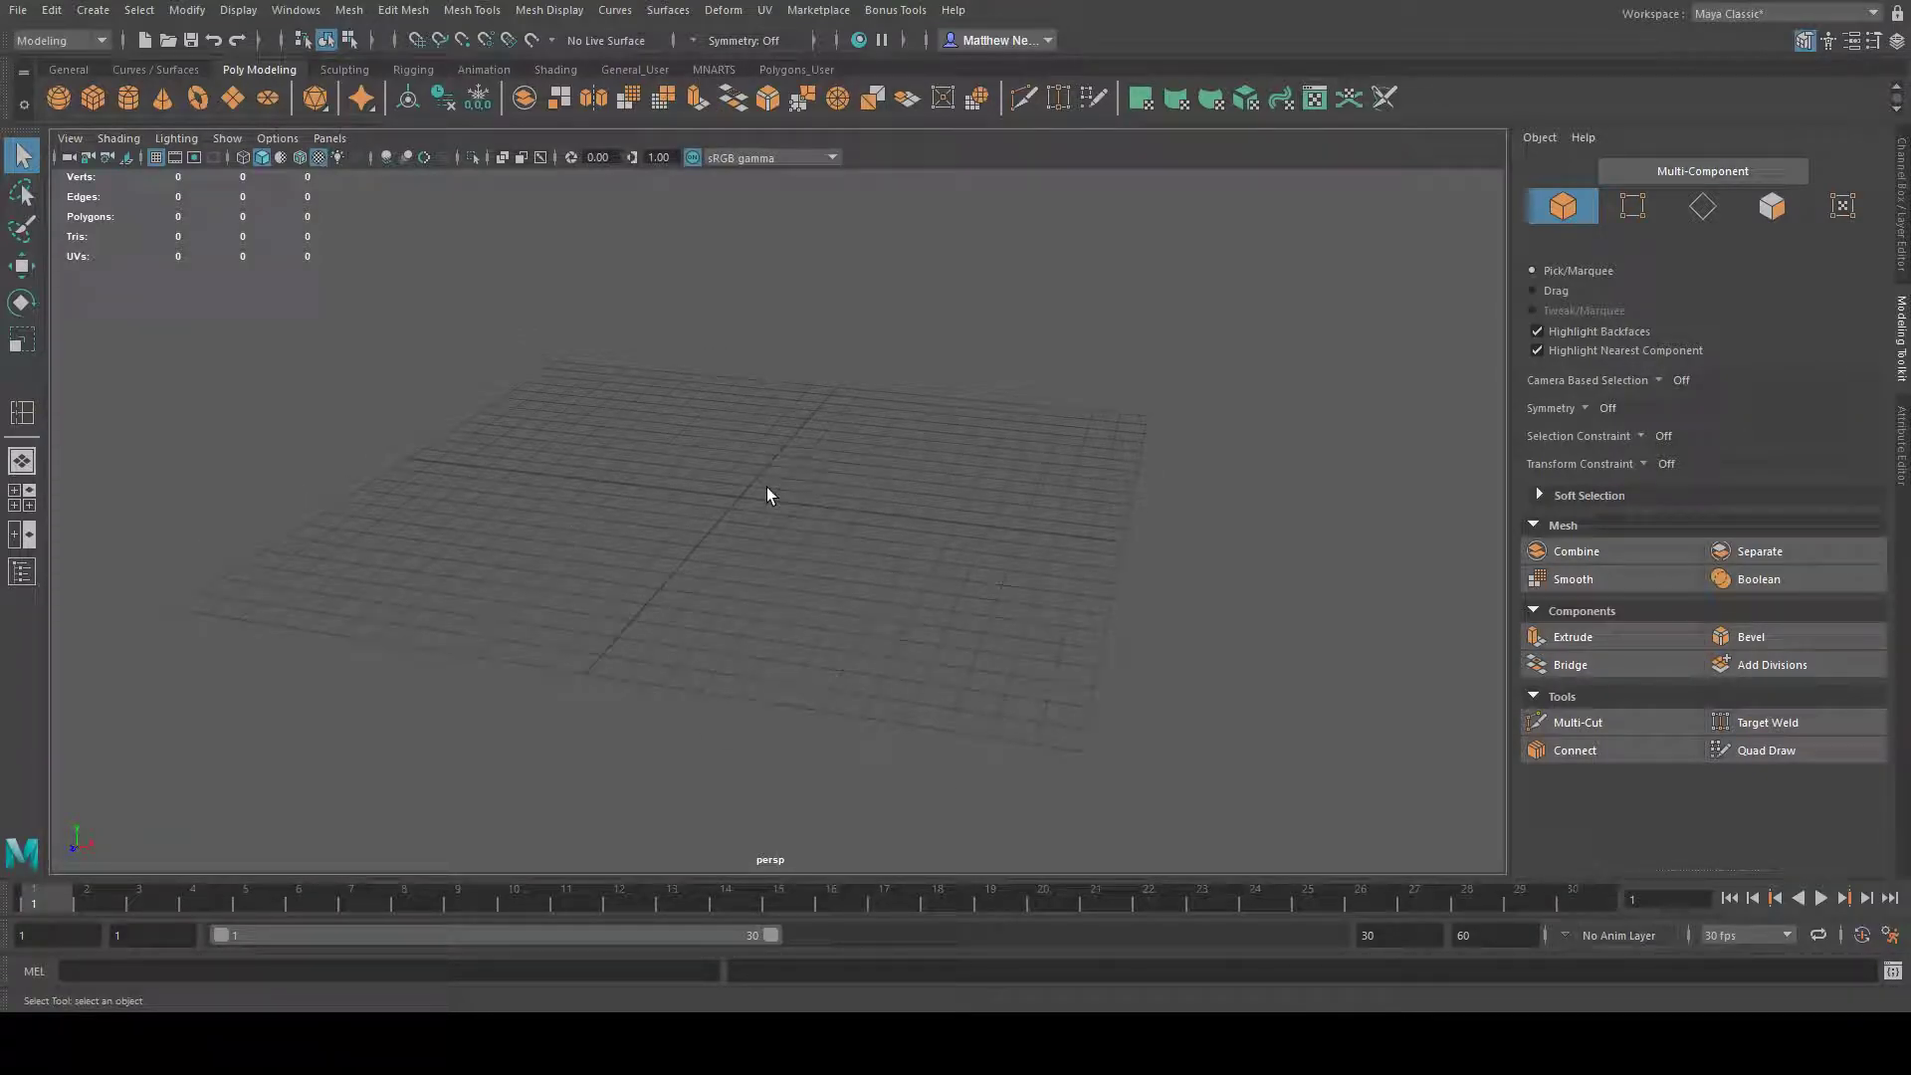
- Look through the four-view layout, returning to the maximized perspective view
key("space")
key("space")
key("space")
key("space")
key("space")
key("space")
key("space")
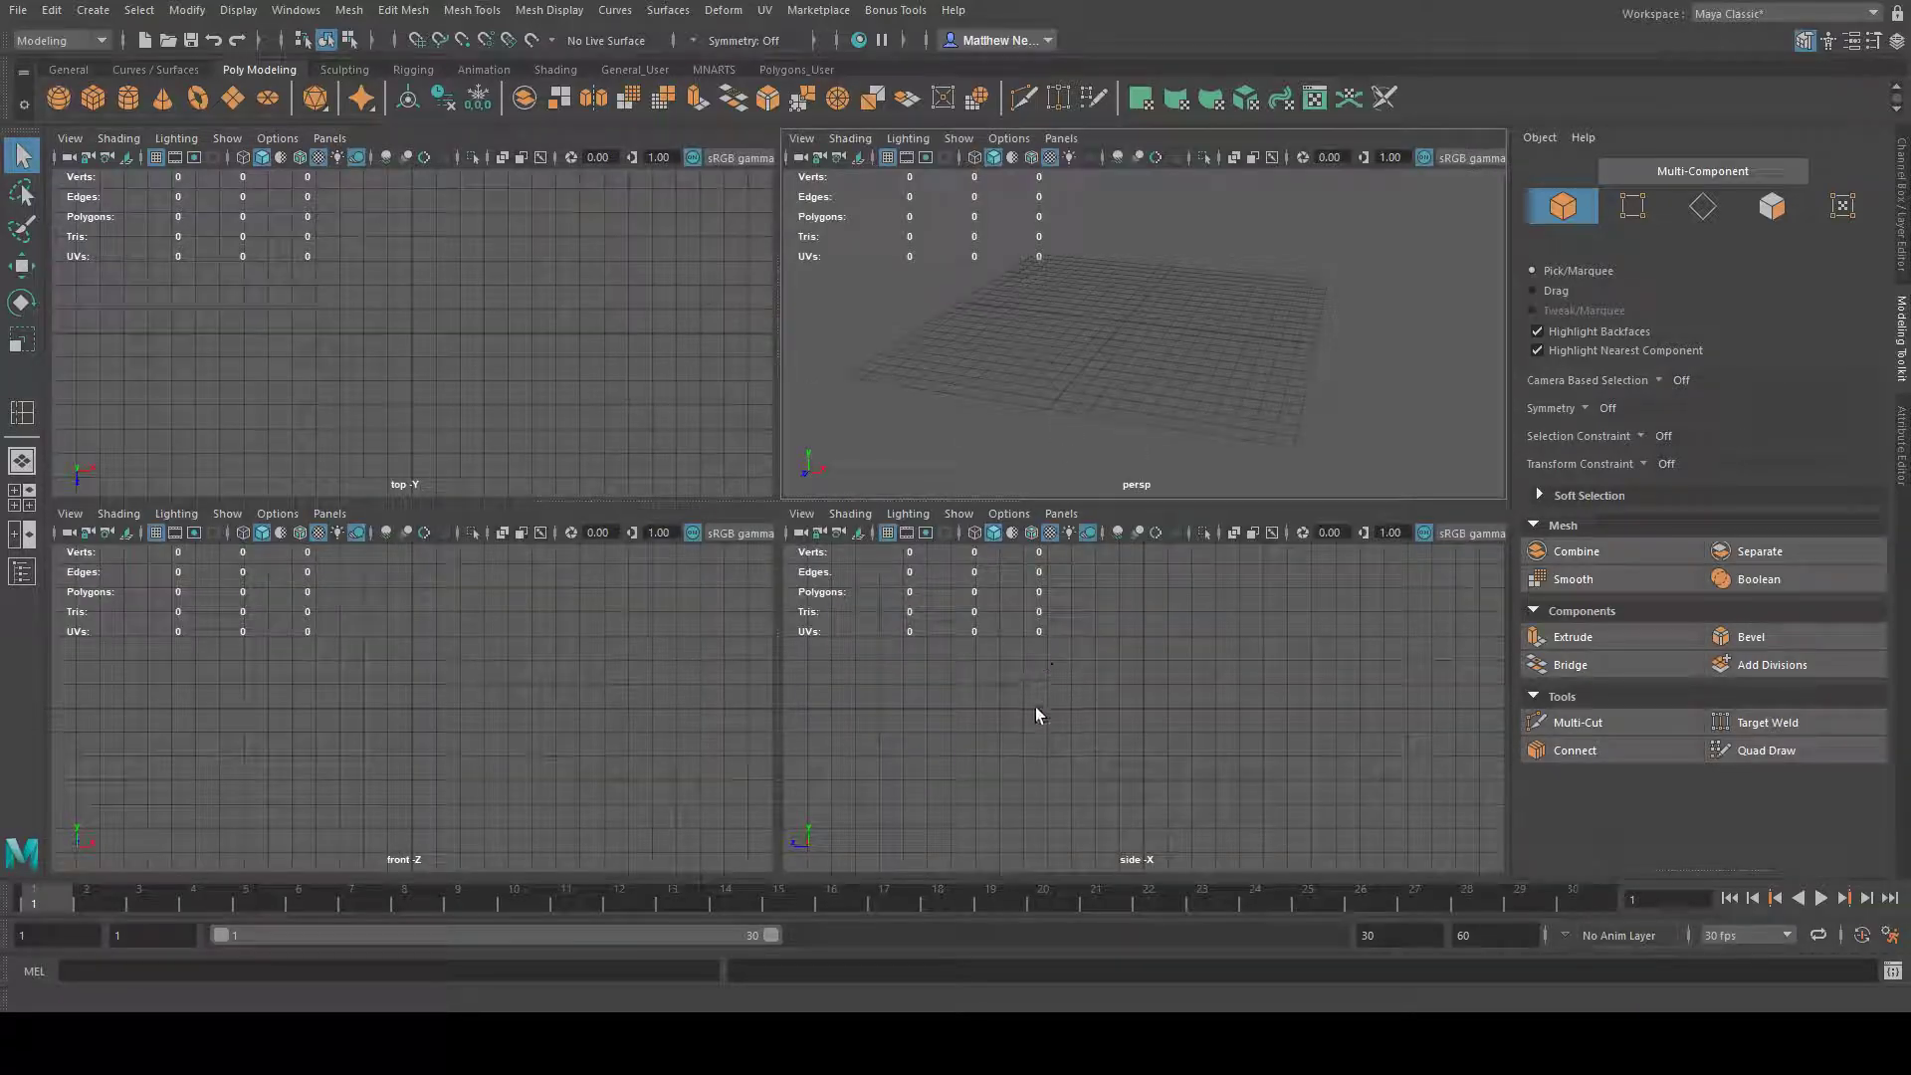
key("space")
key("space")
key("space")
key("space")
key("space")
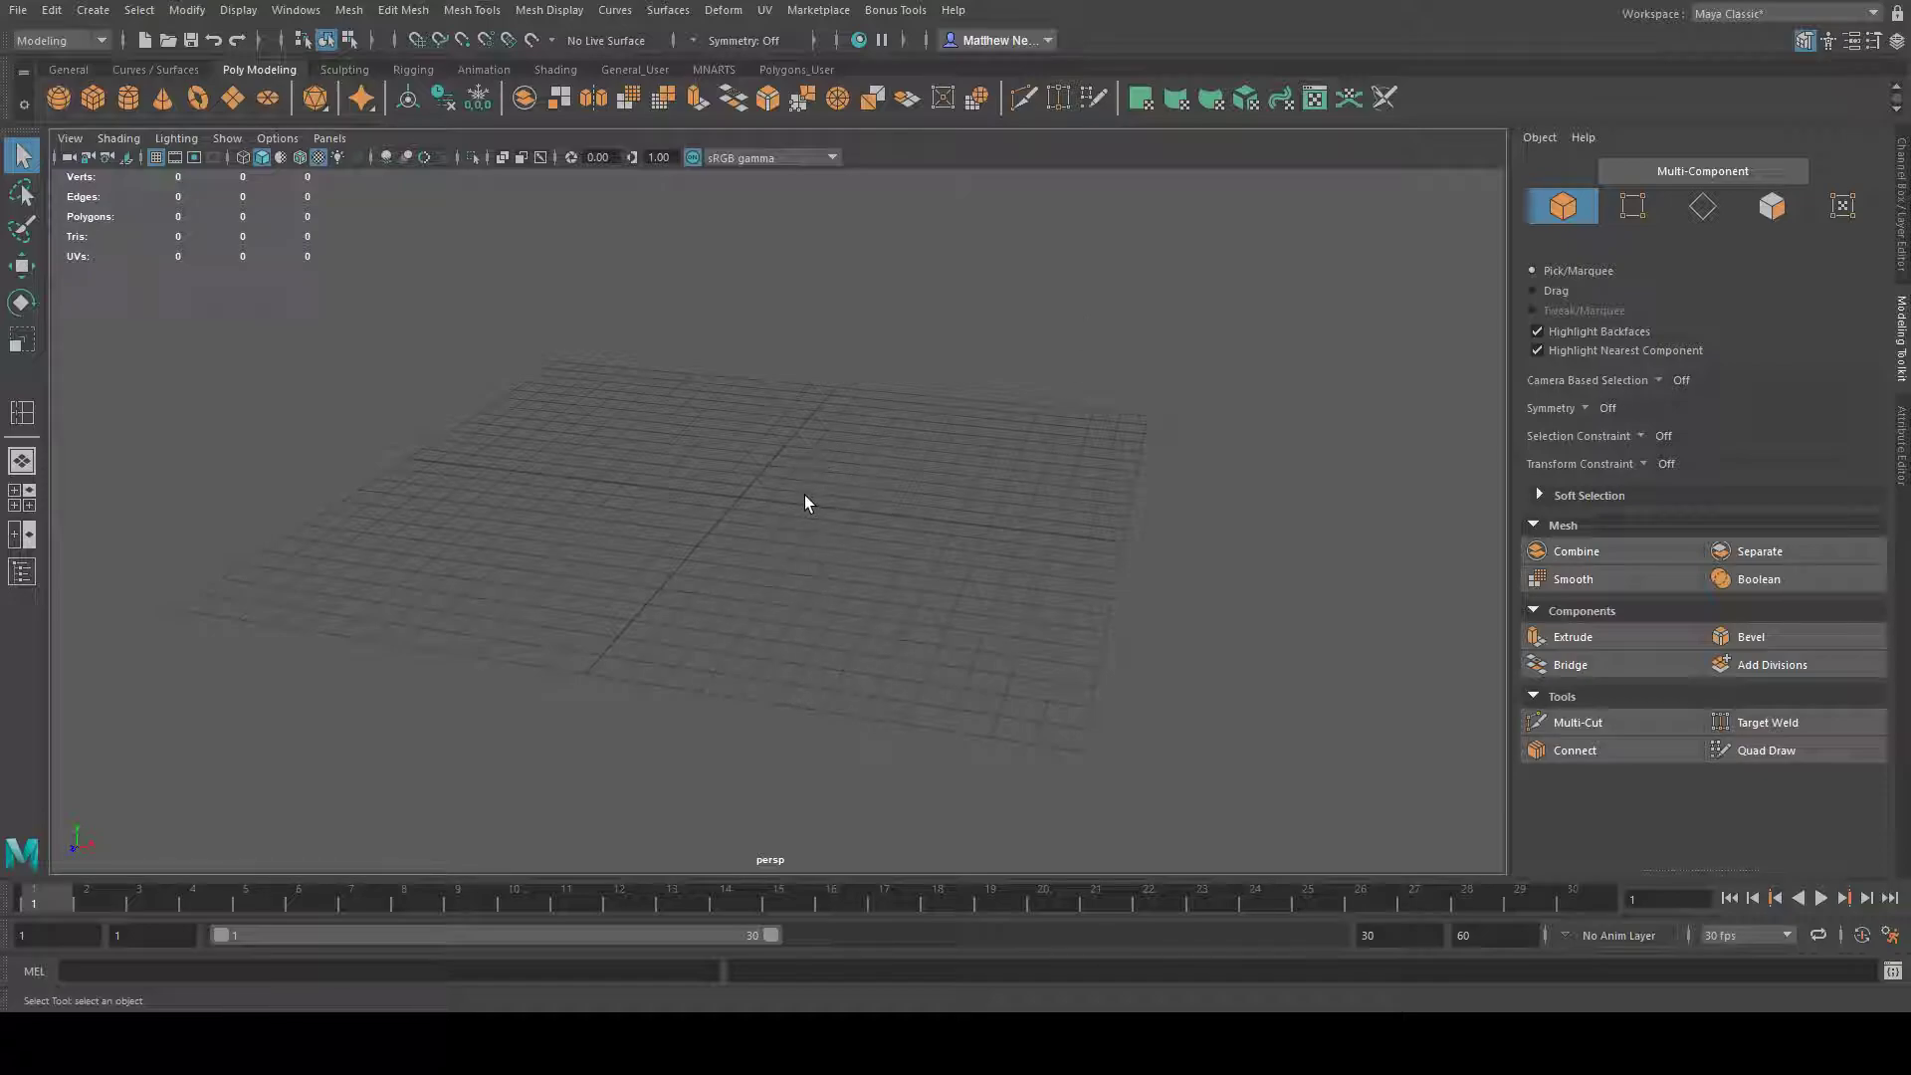
key("space")
key("space")
key("space")
key("space")
key("space")
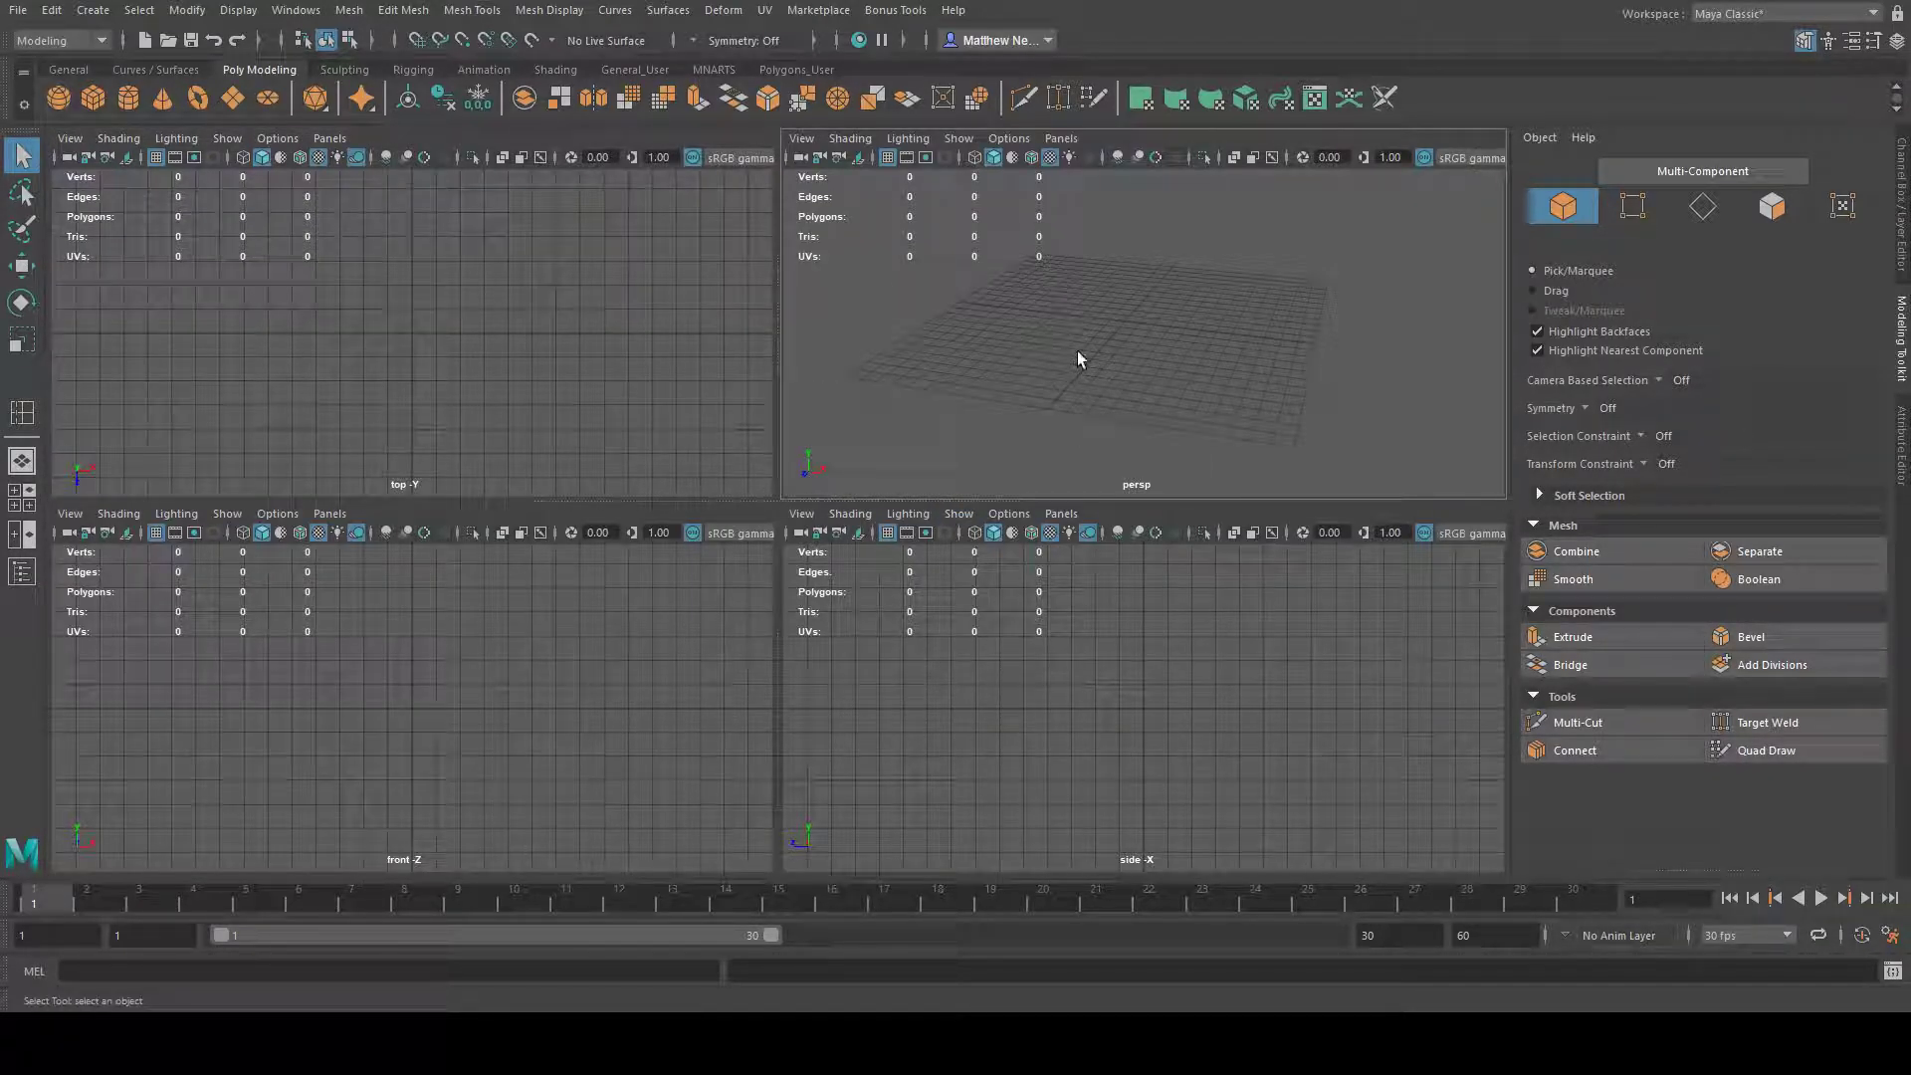
key("space")
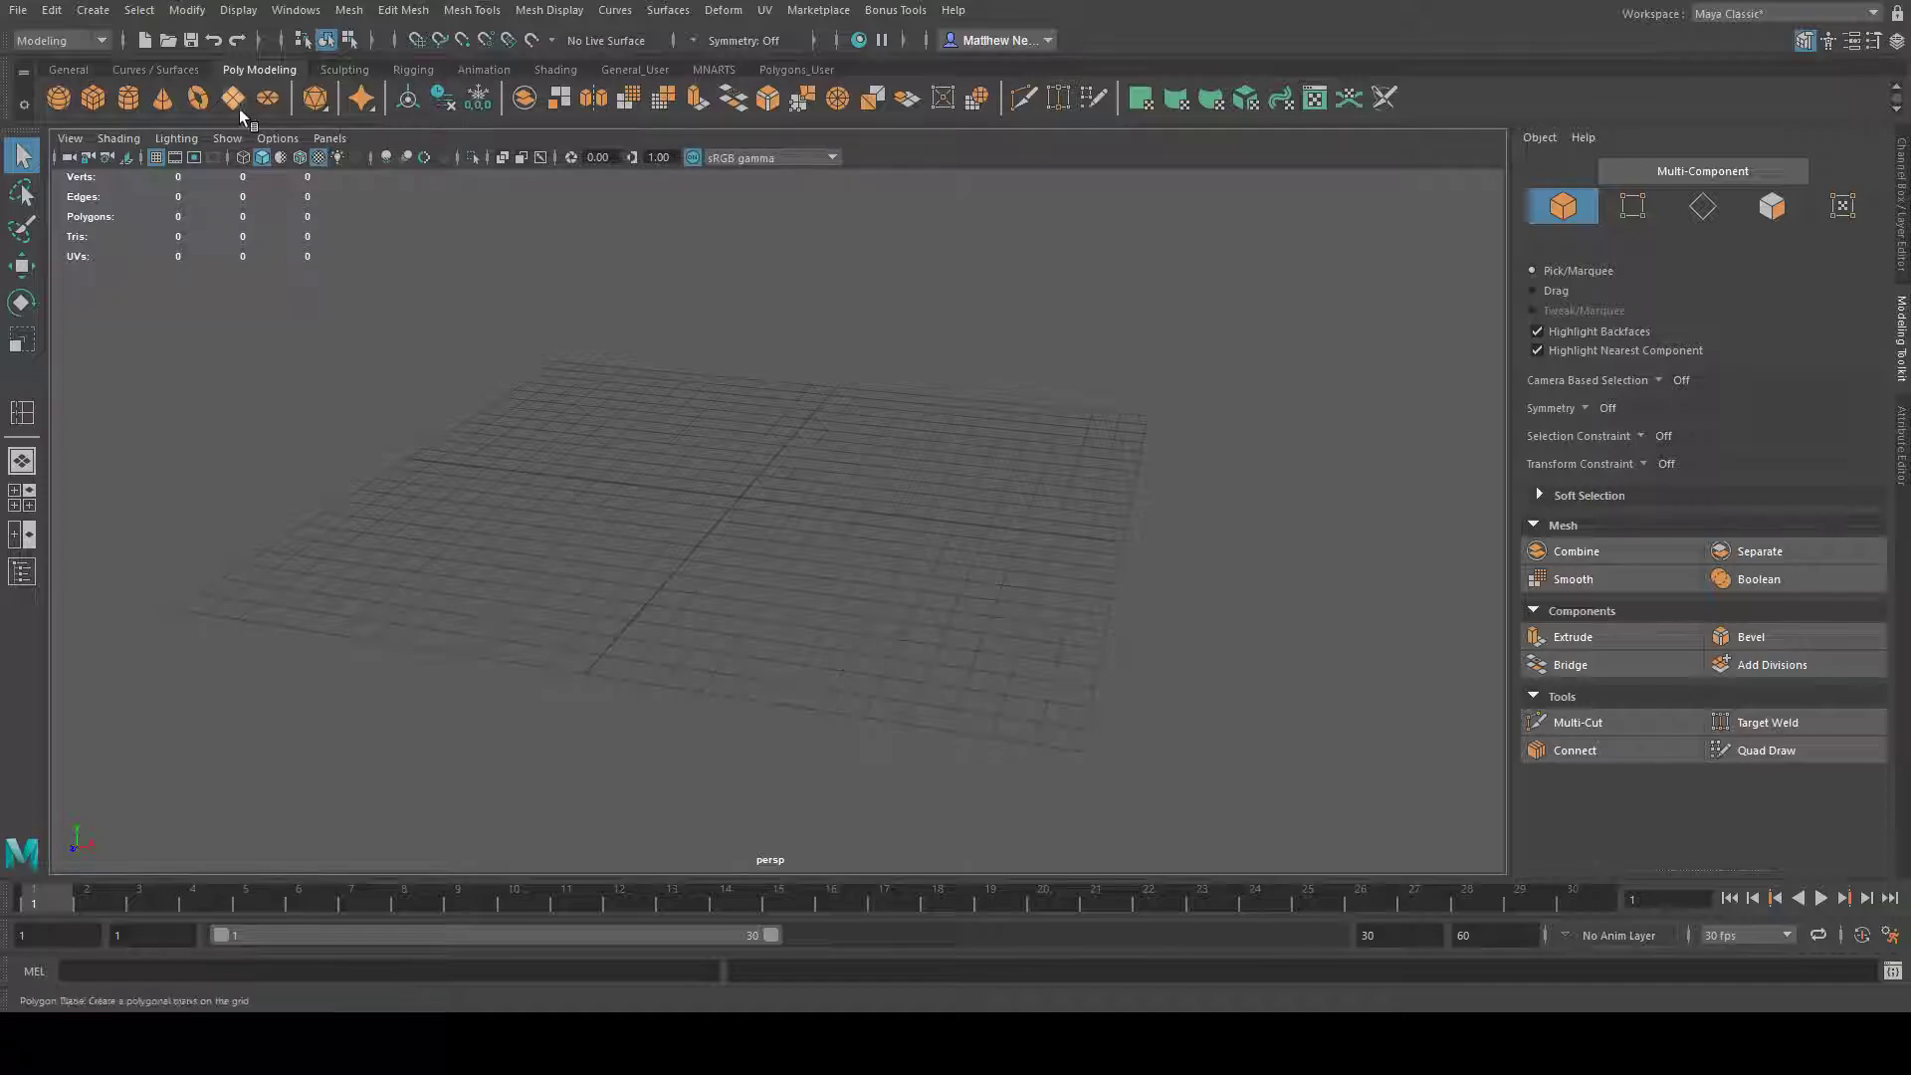
- Create a polygon cylinder at the centre of the grid
left_click(131, 99)
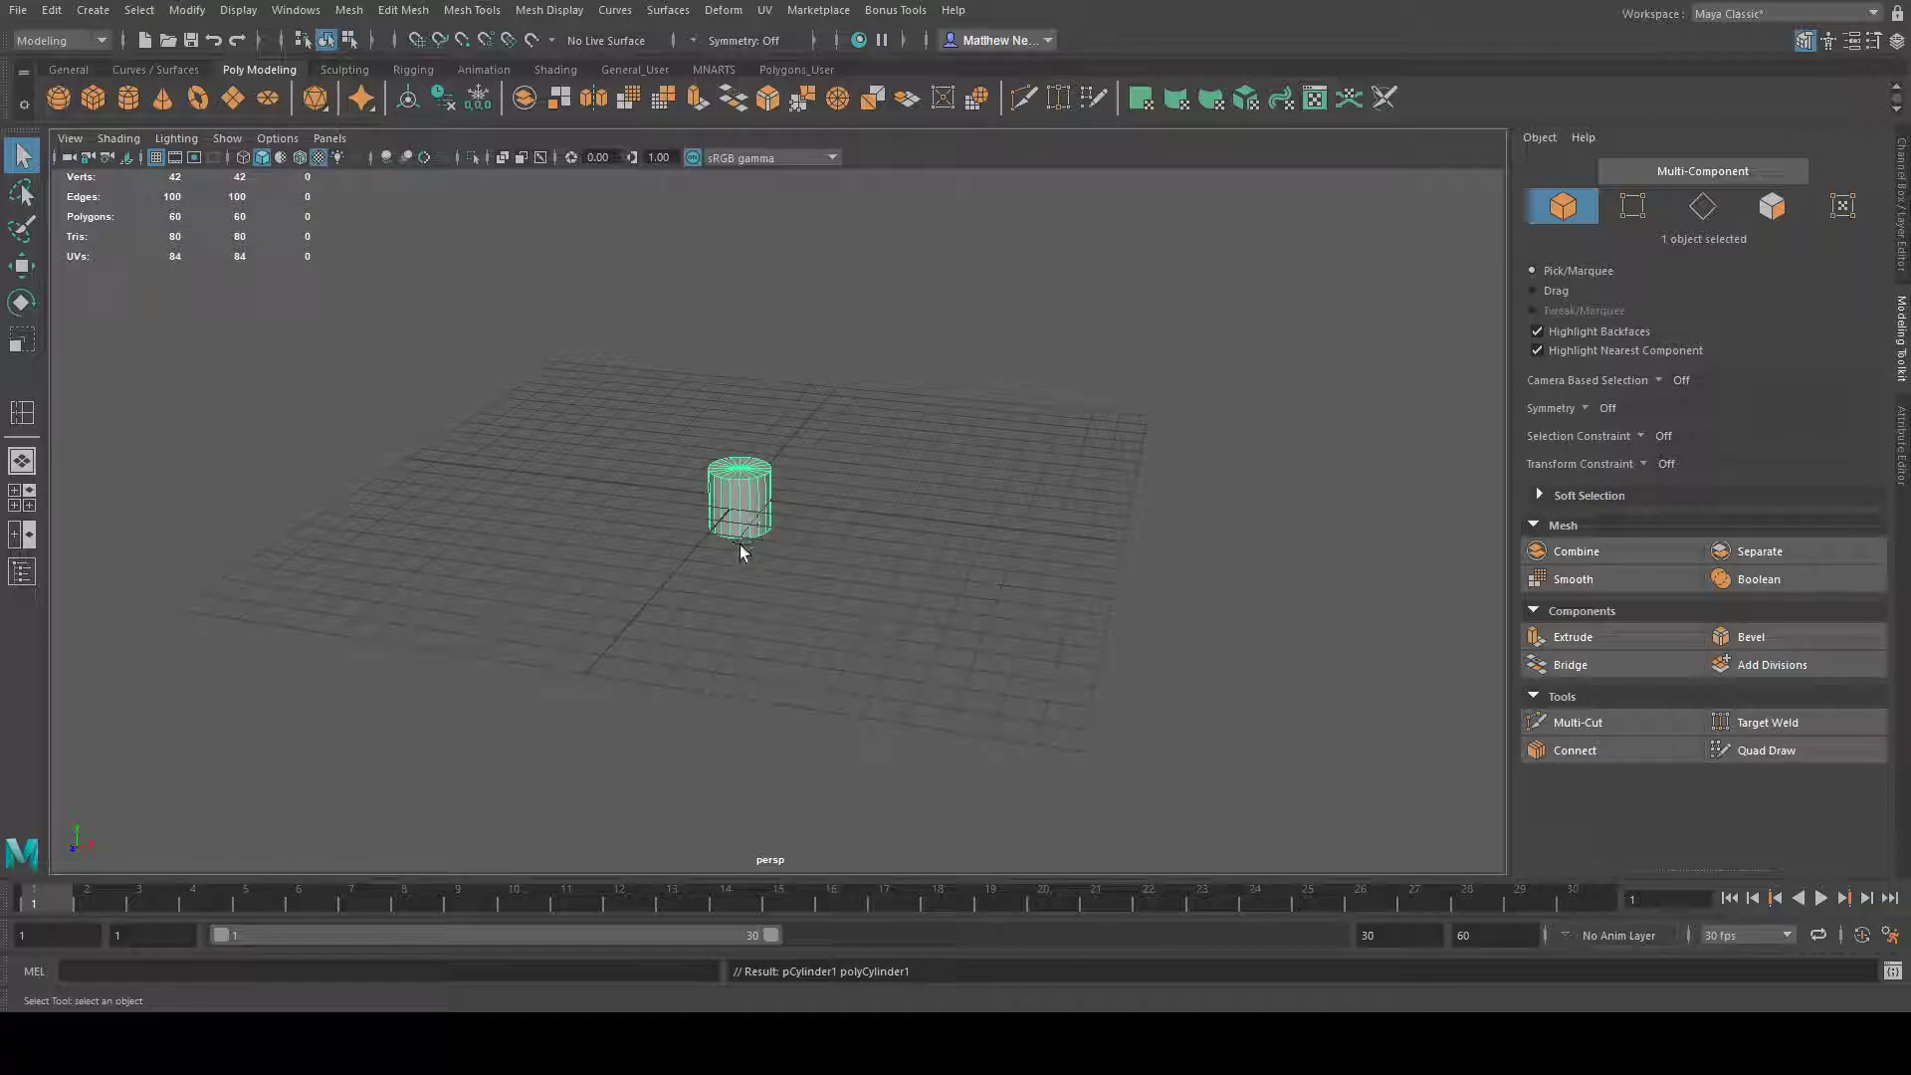
left_click_drag(738, 582, 815, 620, "alt")
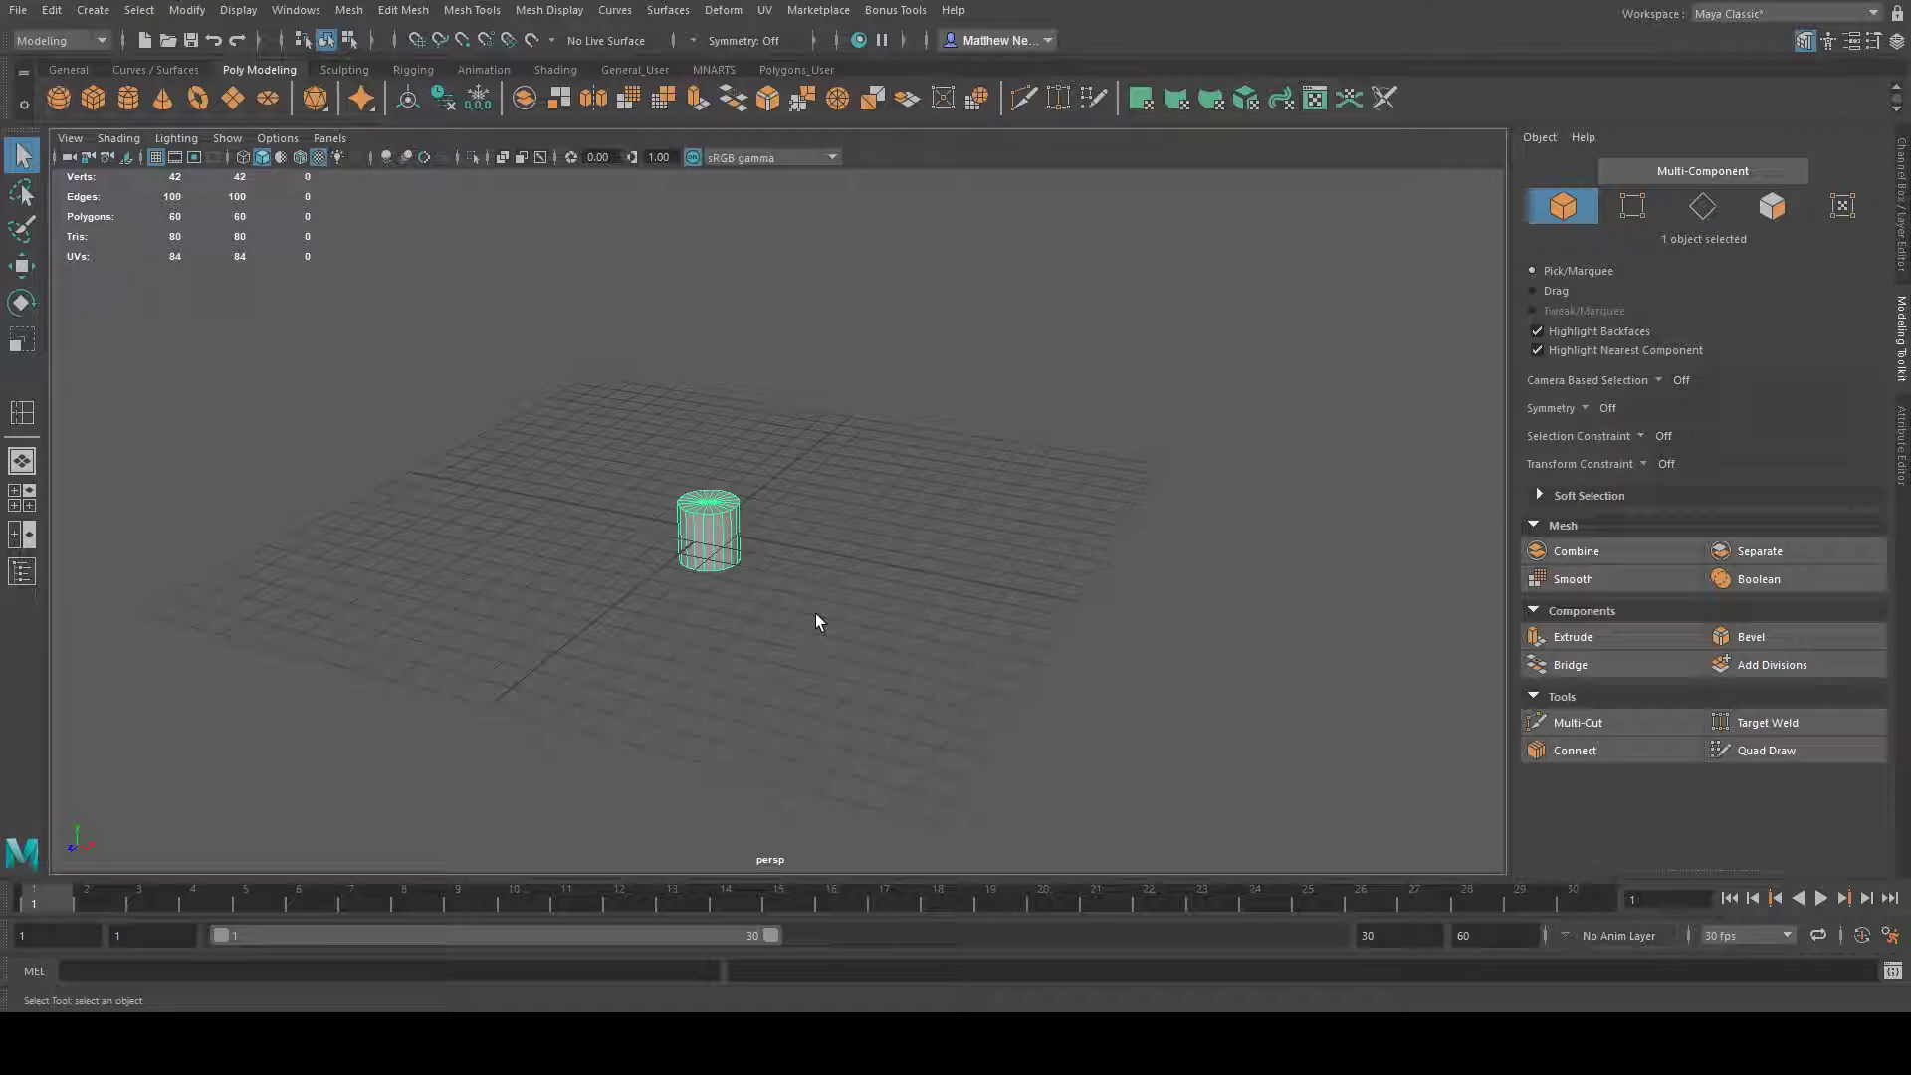
left_click_drag(790, 563, 832, 473, "alt")
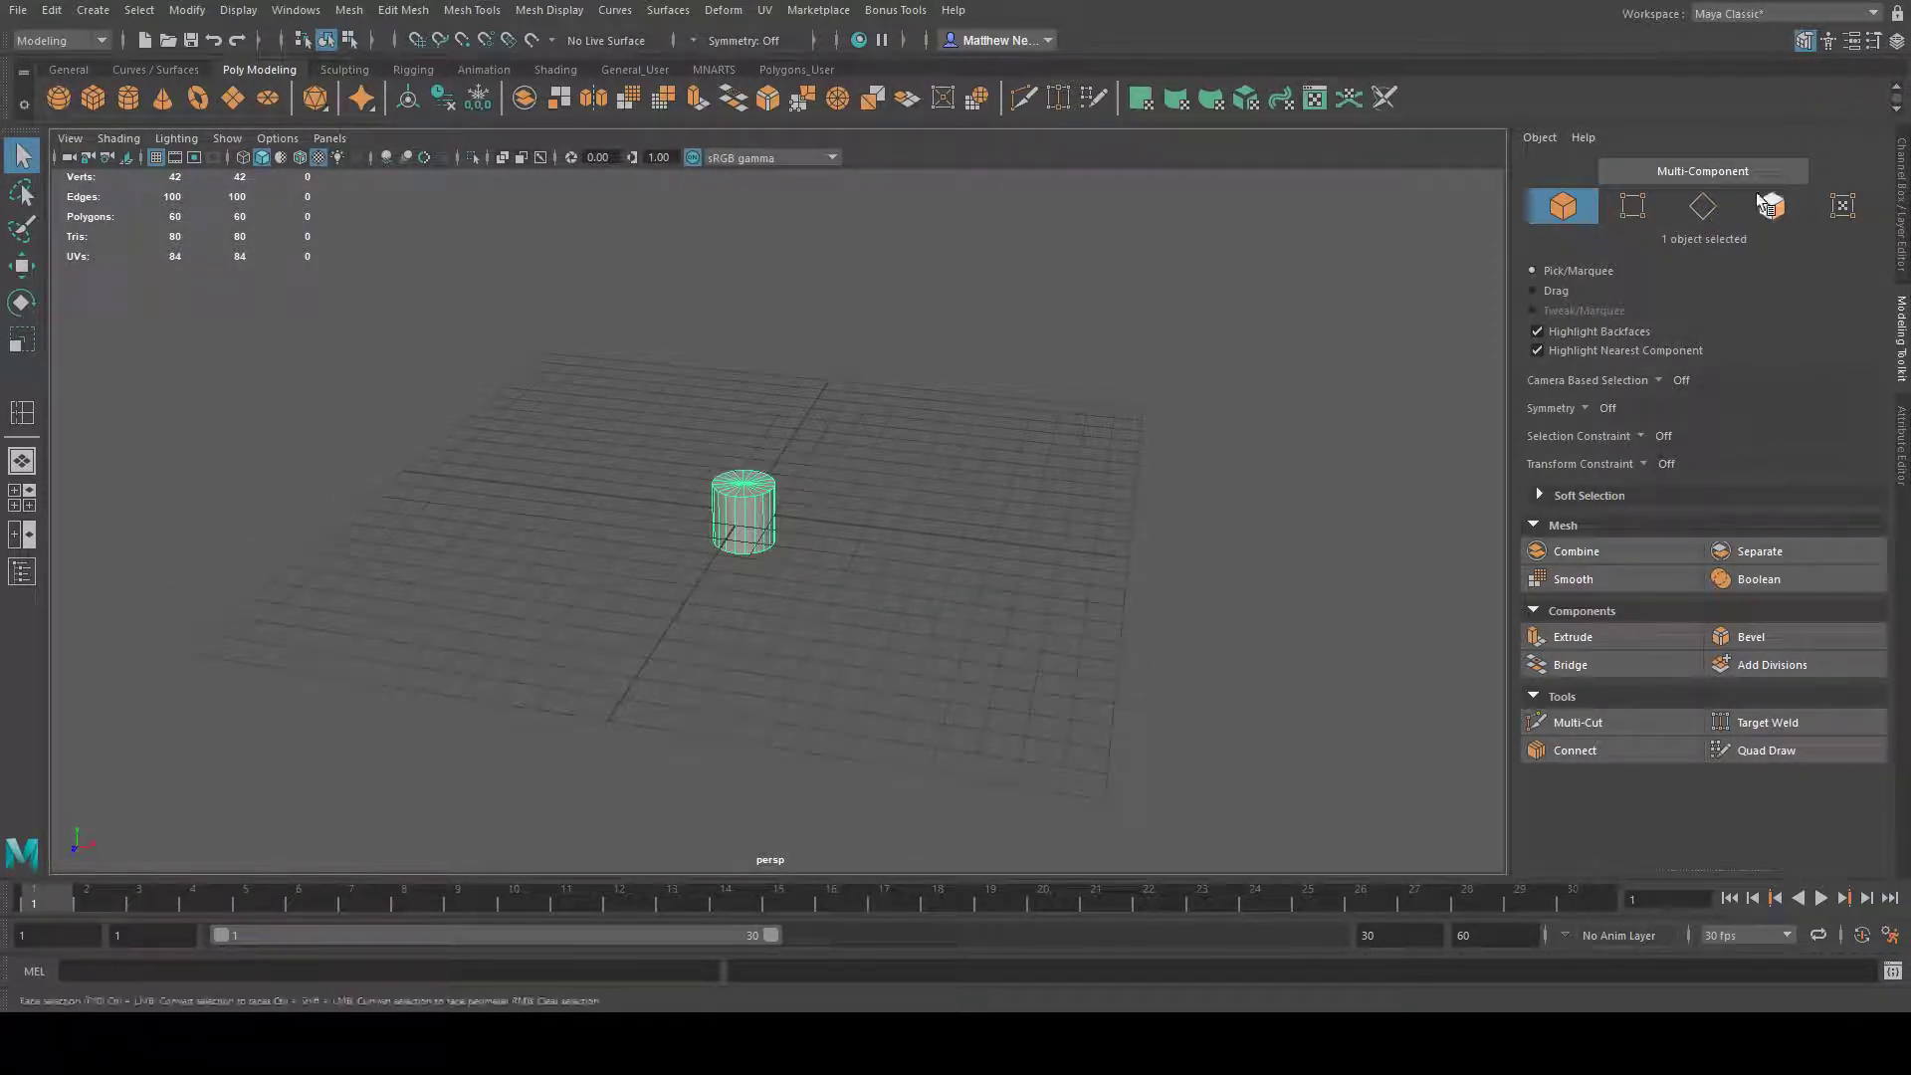
- Set the cylinder's Subdivisions Axis to 12 in its creation history attributes
left_click(1902, 426)
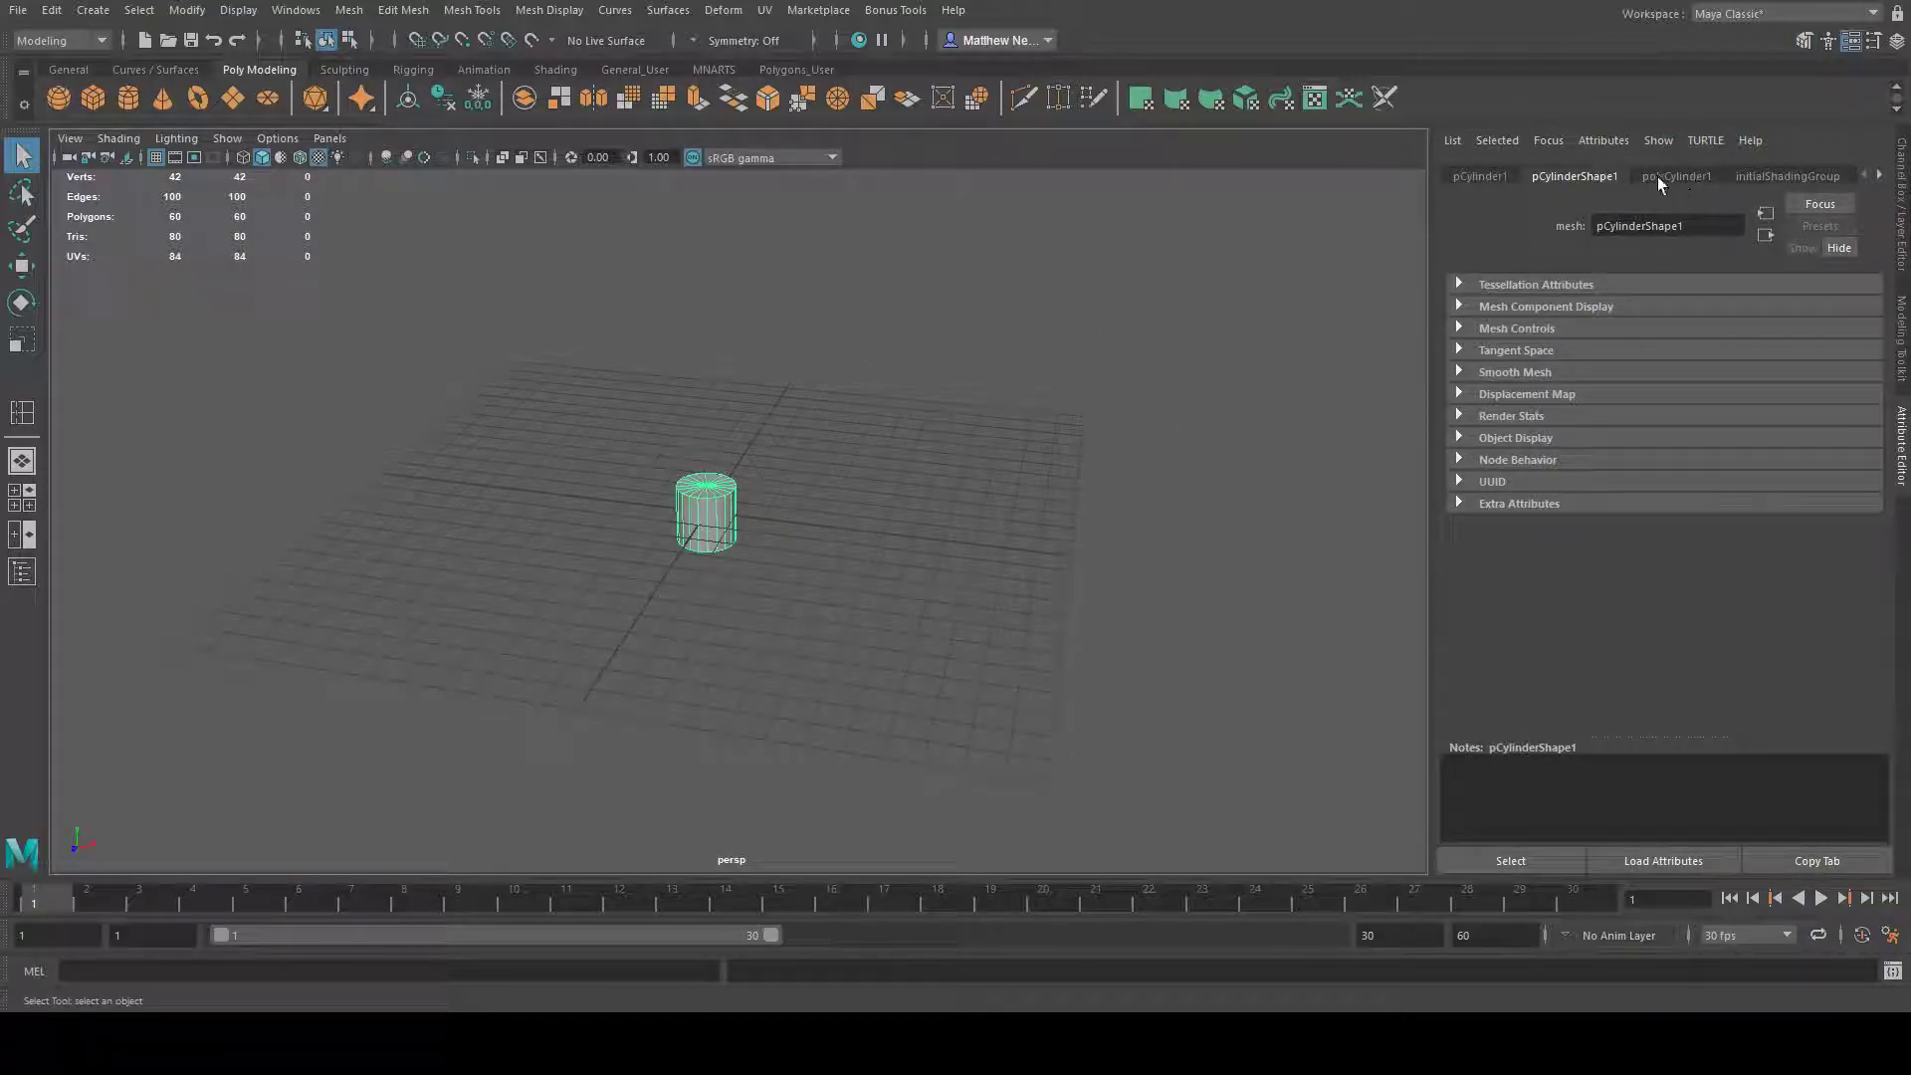
left_click(1689, 177)
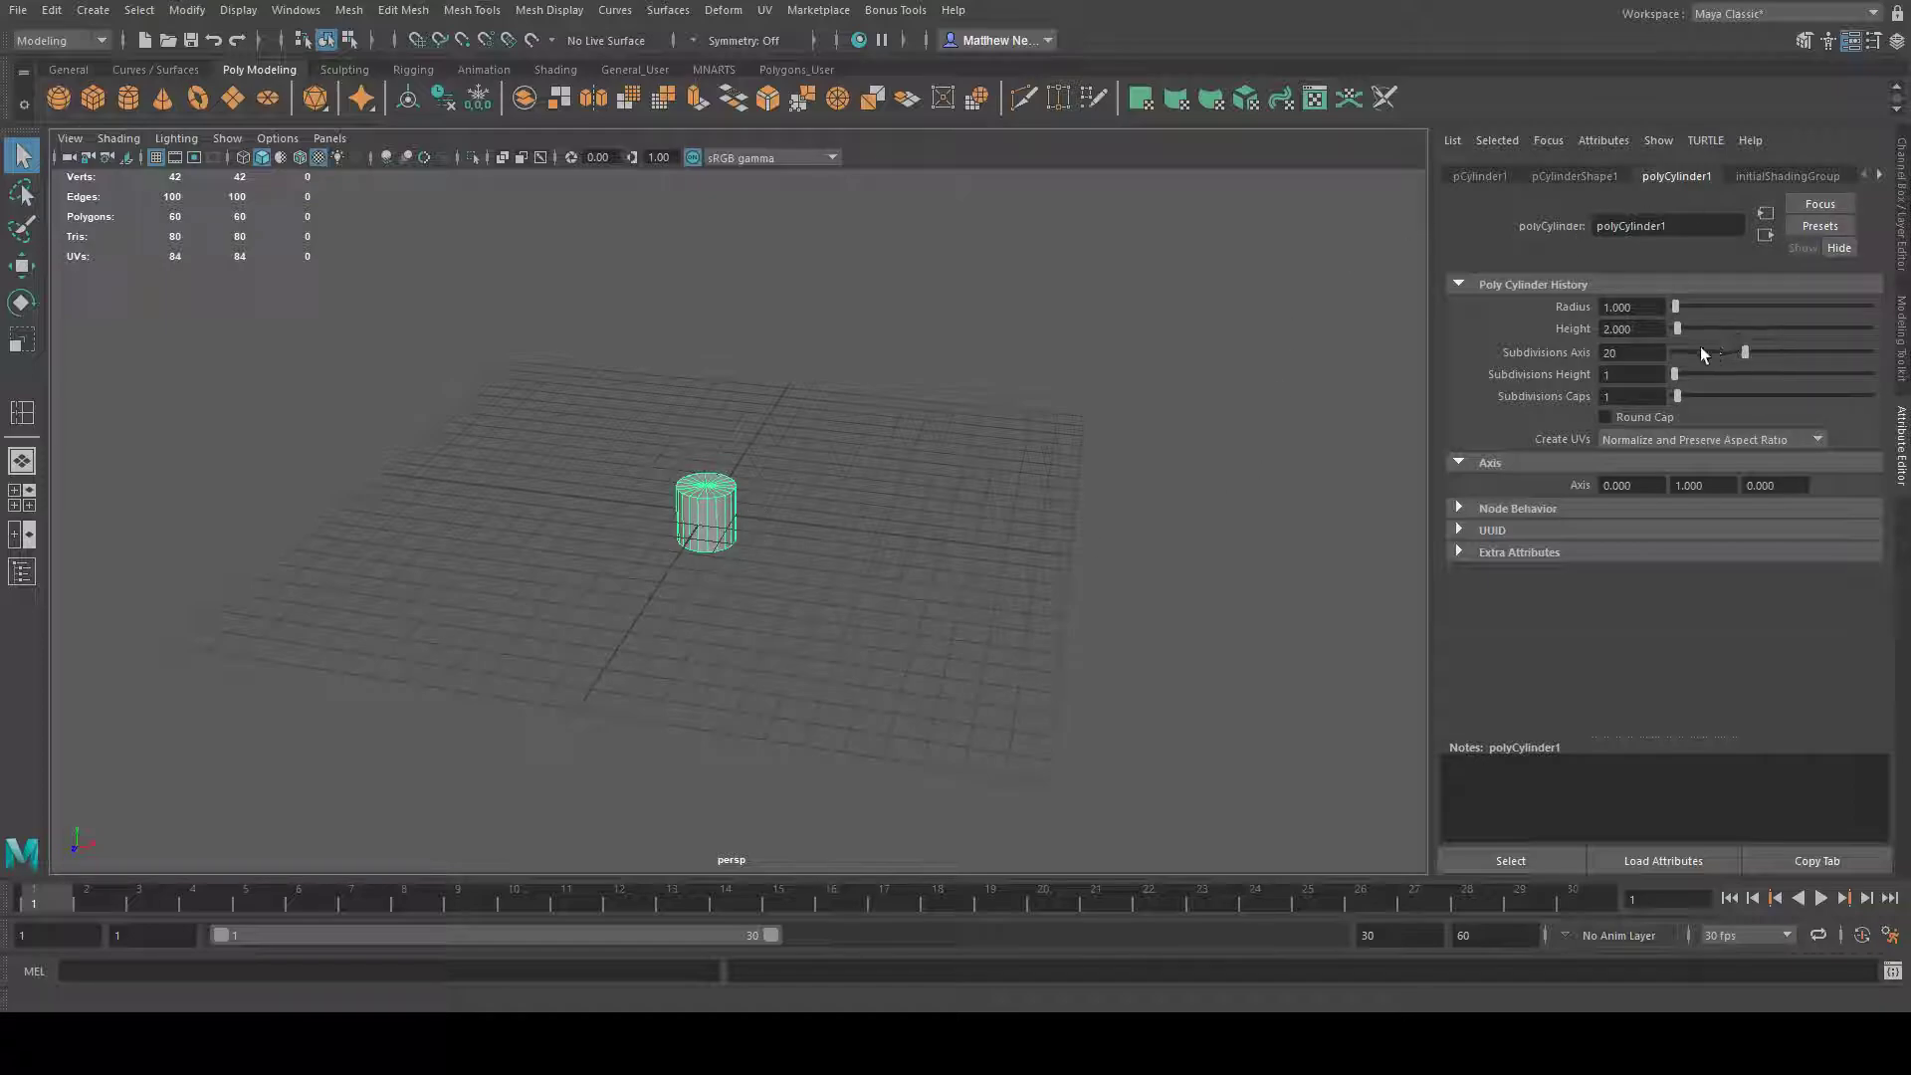
left_click_drag(1746, 349, 1710, 356)
mouse_move(832, 441)
left_mouse_down("alt")
mouse_move(868, 435)
mouse_move(816, 460)
left_mouse_up("alt")
right_click_drag(816, 460, 997, 447, "alt")
left_click_drag(997, 455, 558, 409, "alt")
right_click_drag(558, 409, 905, 418, "alt")
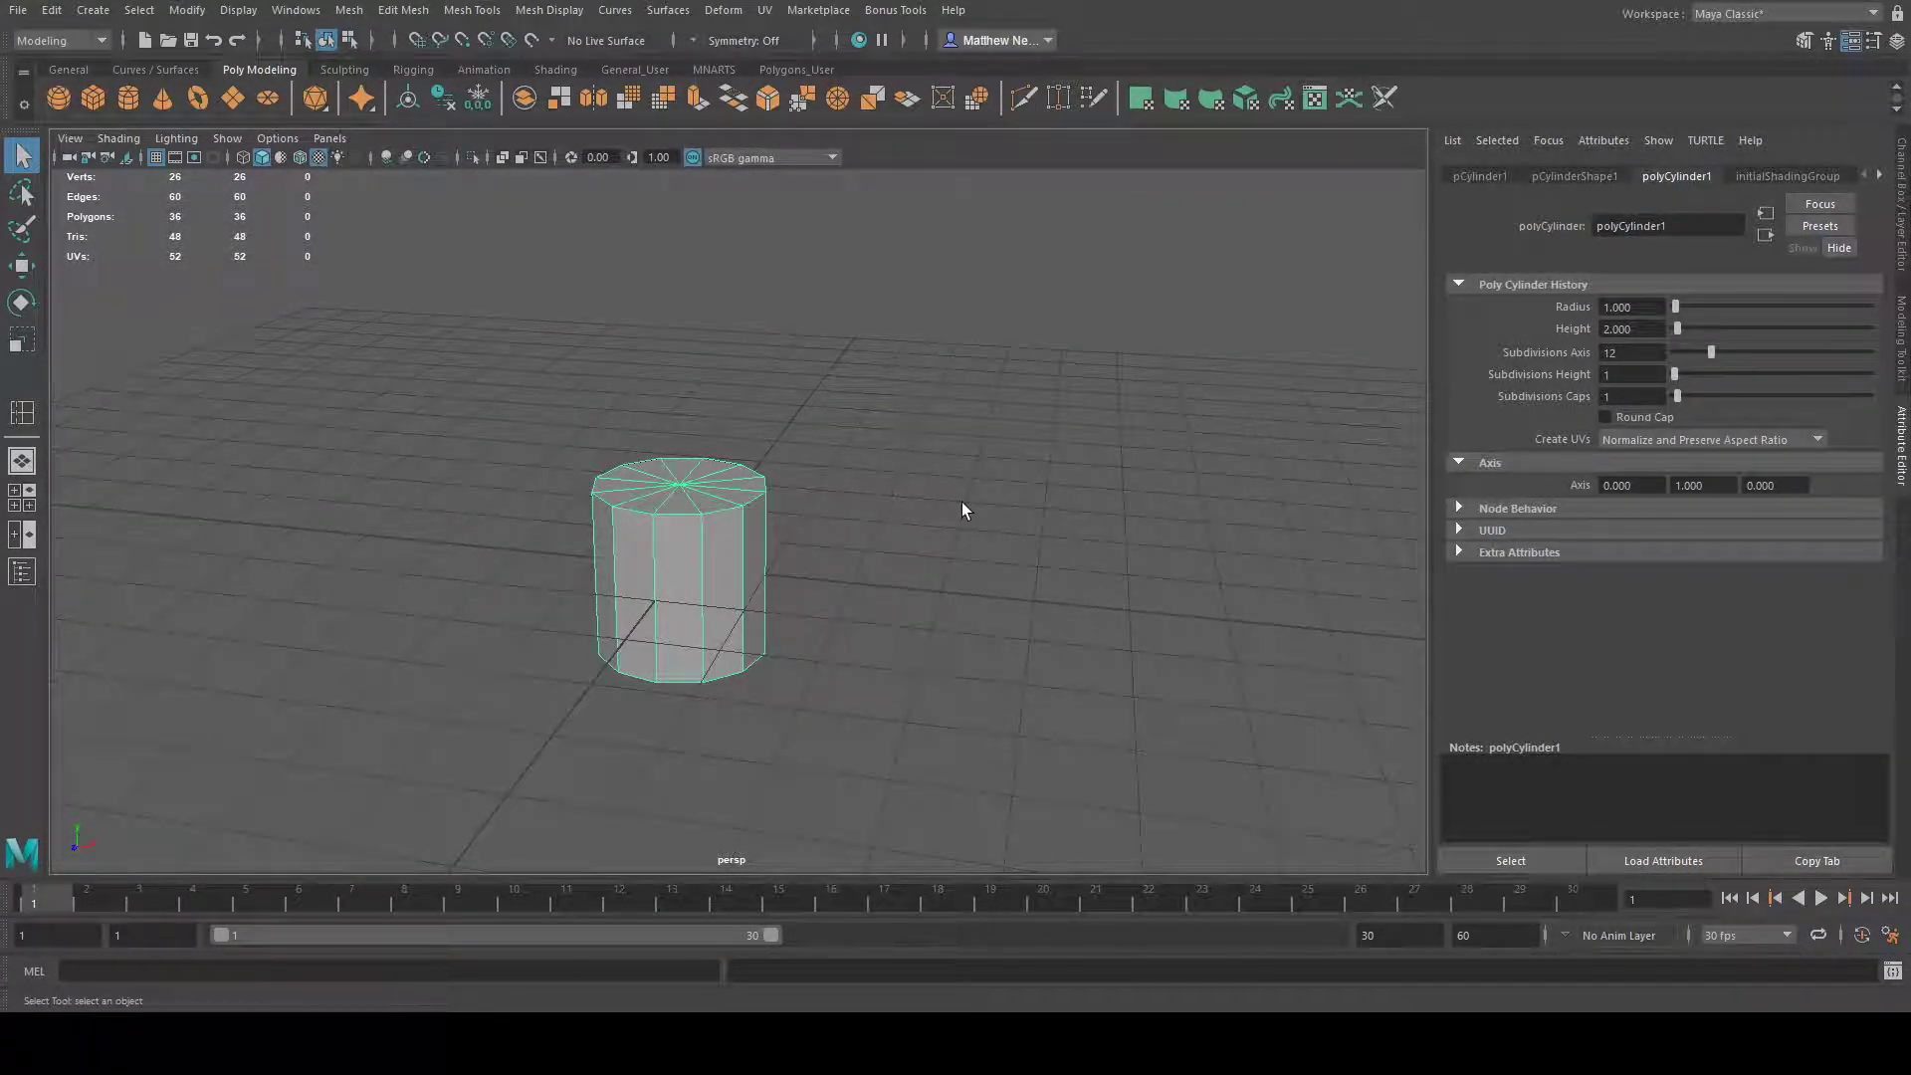
middle_click_drag(961, 501, 957, 456, "alt")
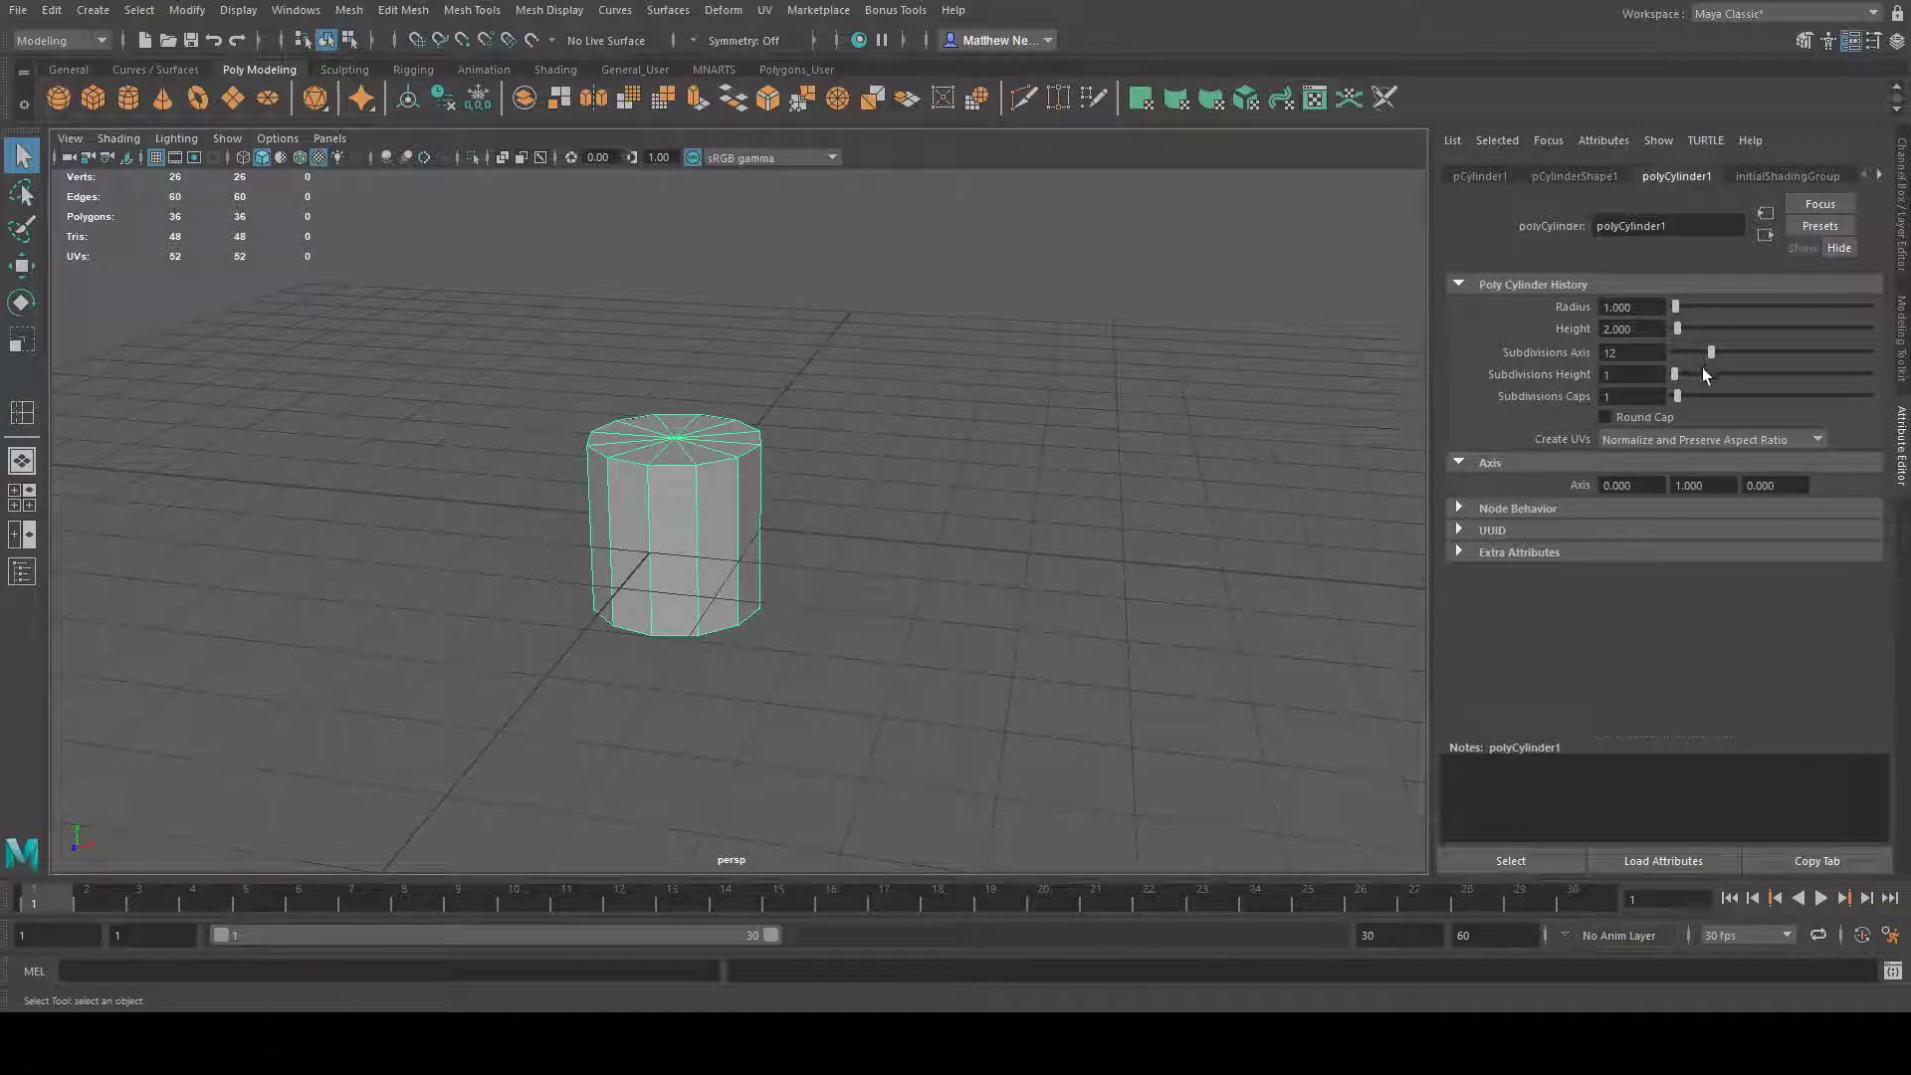
- Set the cylinder's Subdivisions Height to 6
left_click_drag(1675, 372, 1694, 372)
left_click_drag(860, 527, 972, 520, "alt")
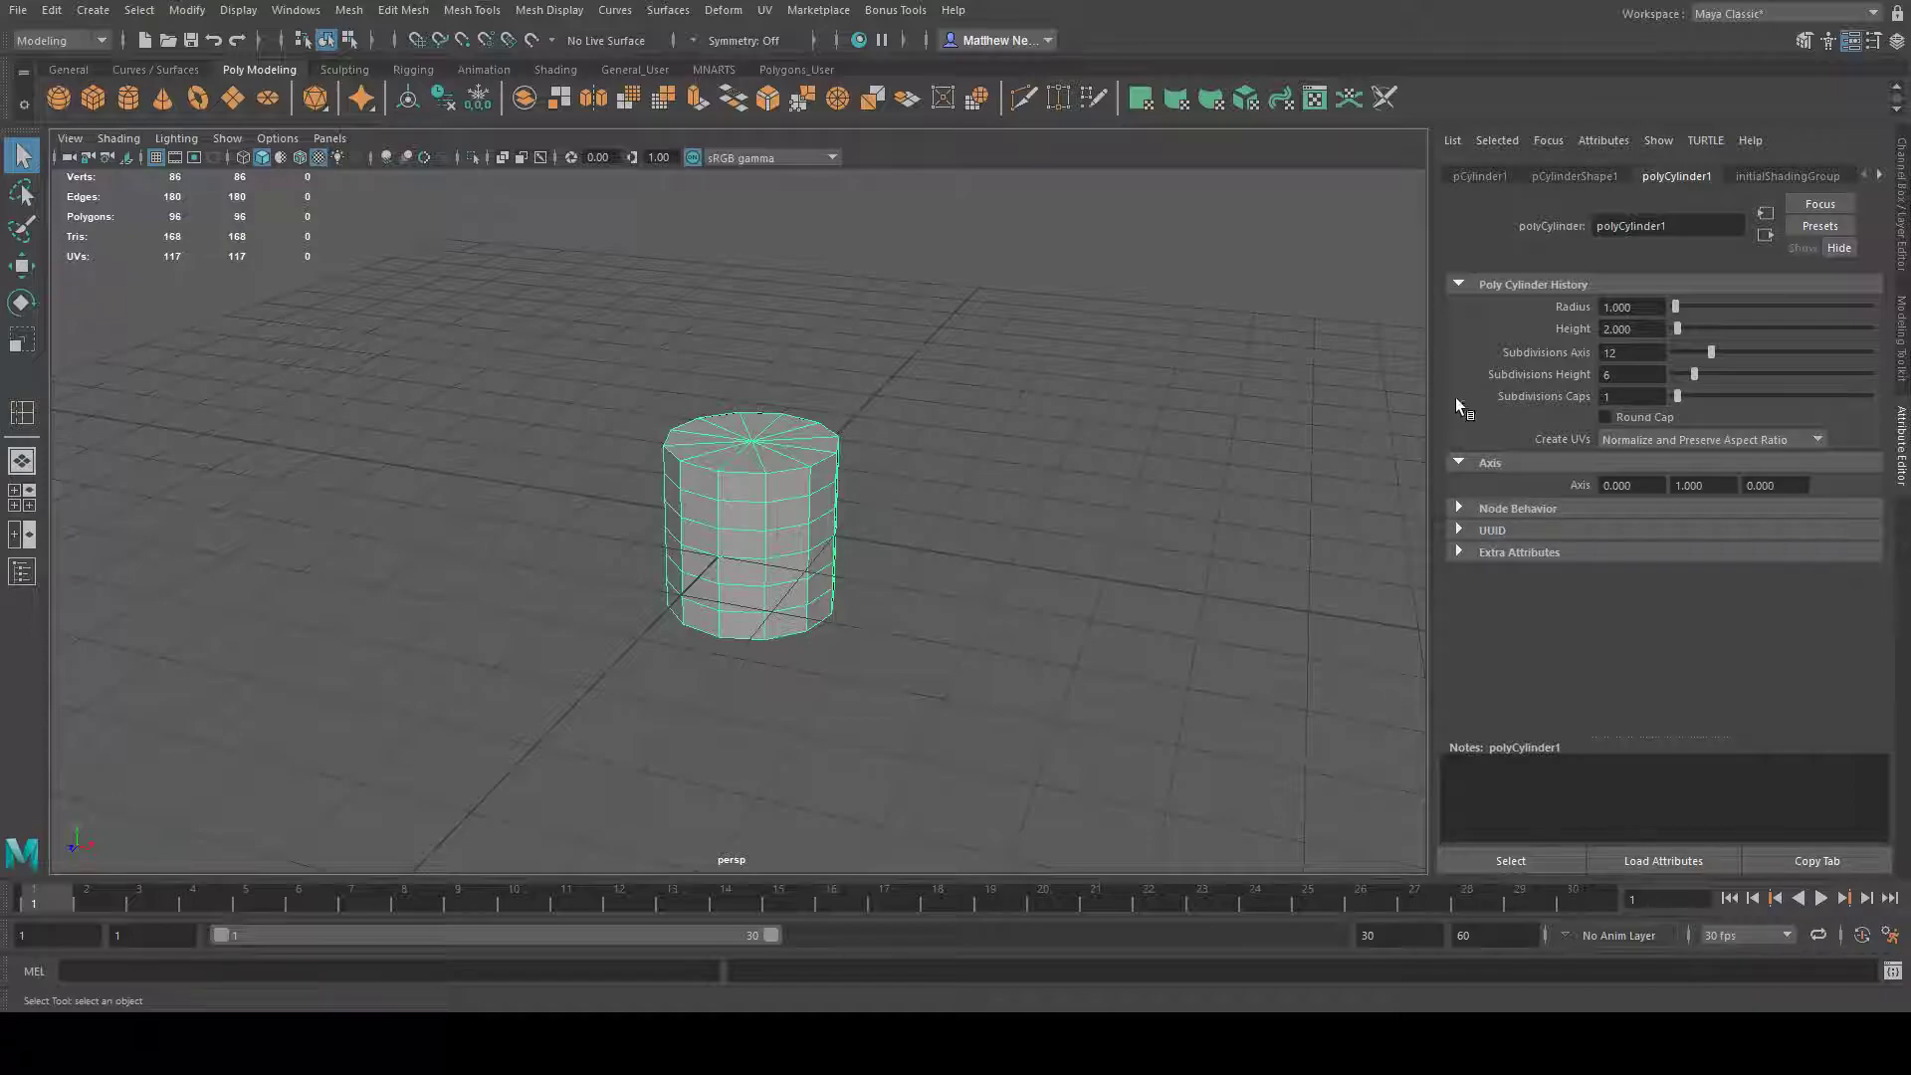
left_click_drag(887, 455, 1015, 469, "alt")
scroll(1057, 443, "up", 3)
middle_click_drag(1032, 468, 1023, 492, "alt")
right_click_drag(1023, 492, 903, 468, "alt")
left_click_drag(903, 469, 934, 483, "alt")
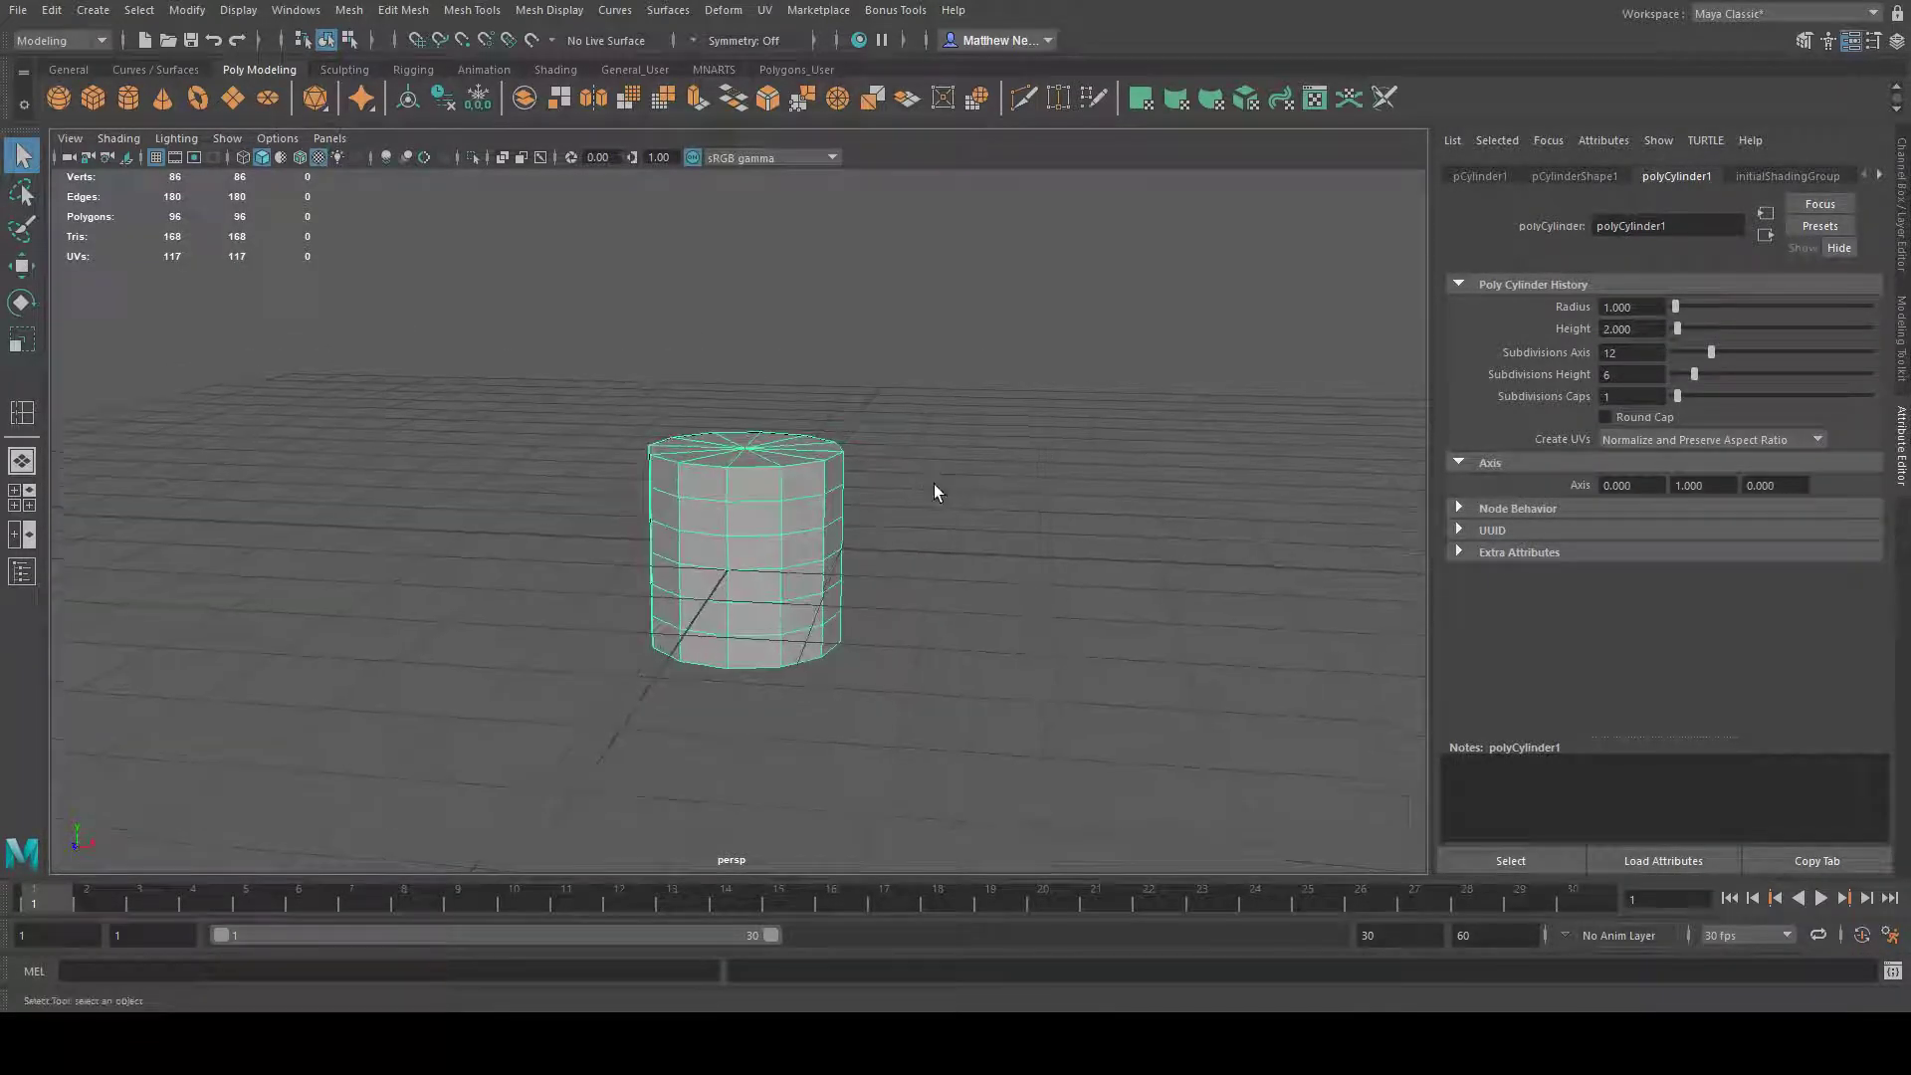
- Scale the cylinder non-uniformly along its axes into a taller, wider body with an oval cross-section
left_click(22, 339)
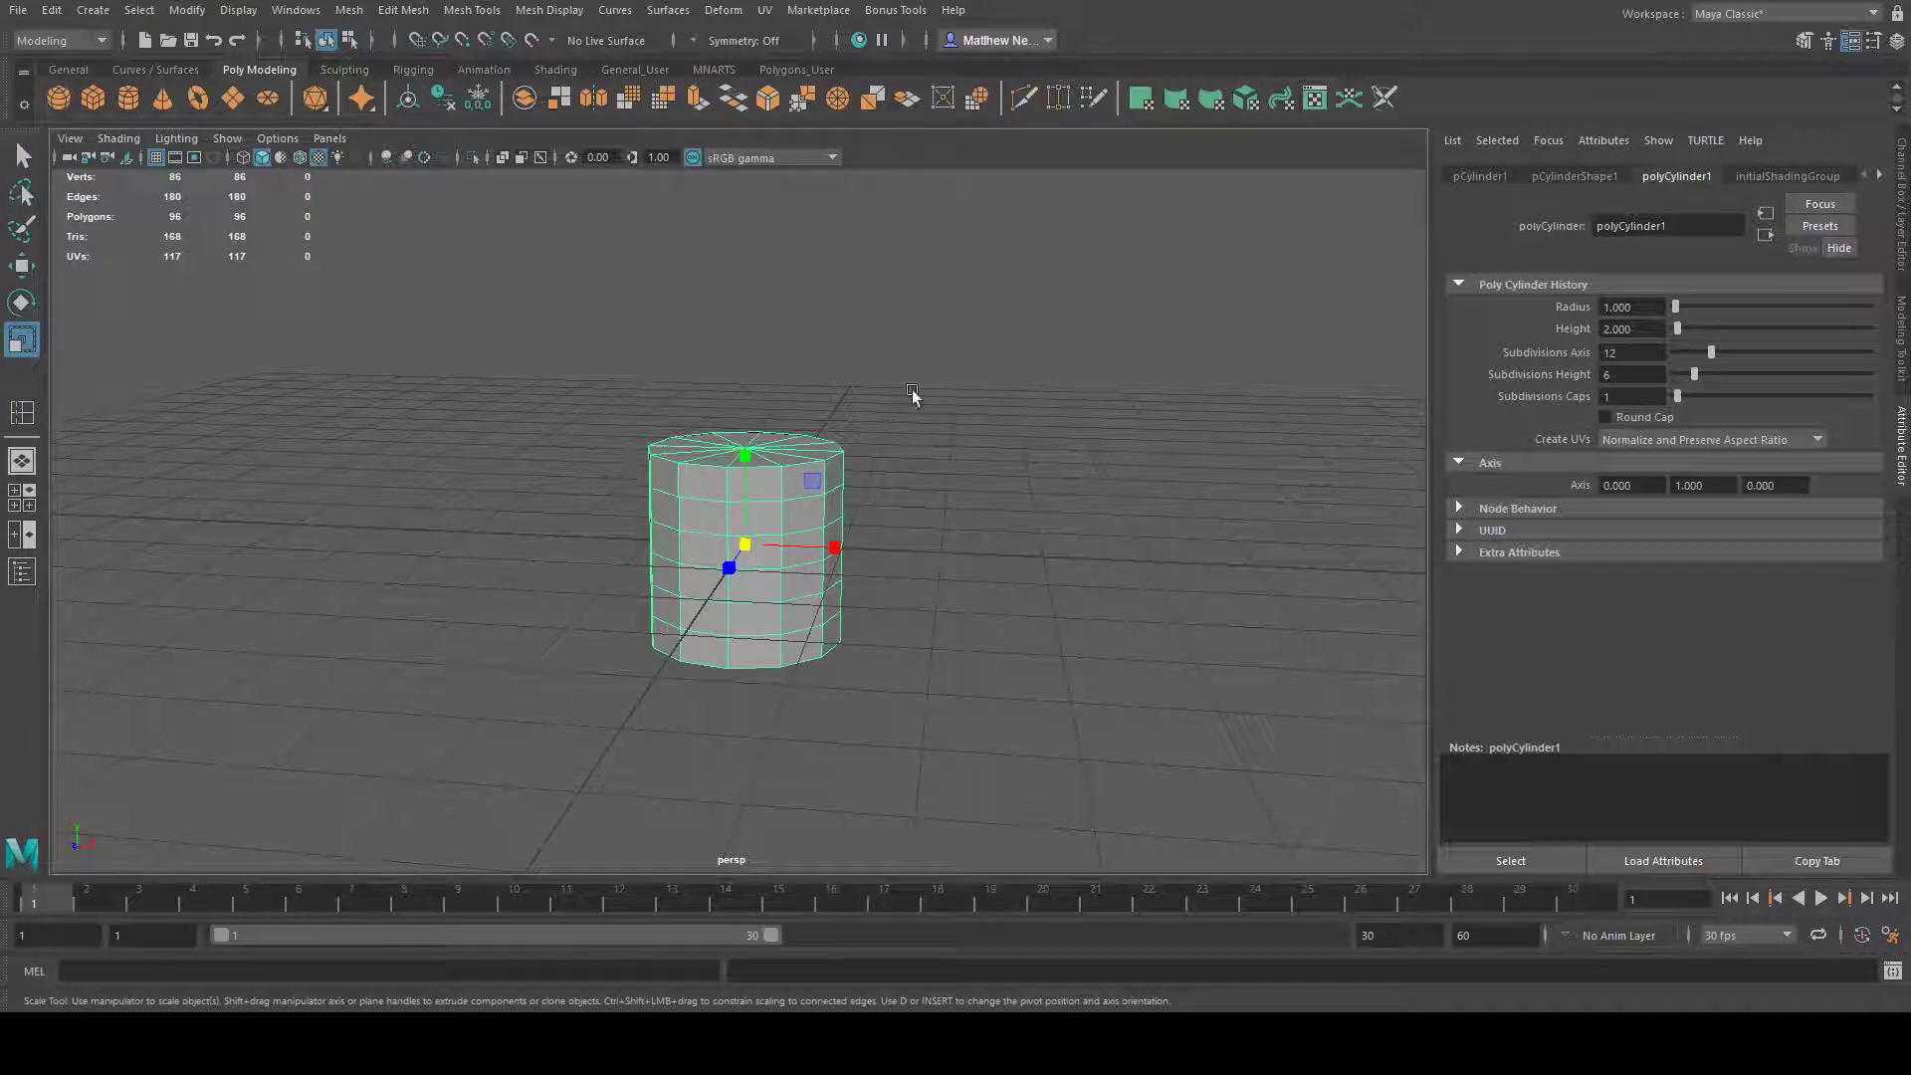
left_click_drag(745, 451, 742, 388)
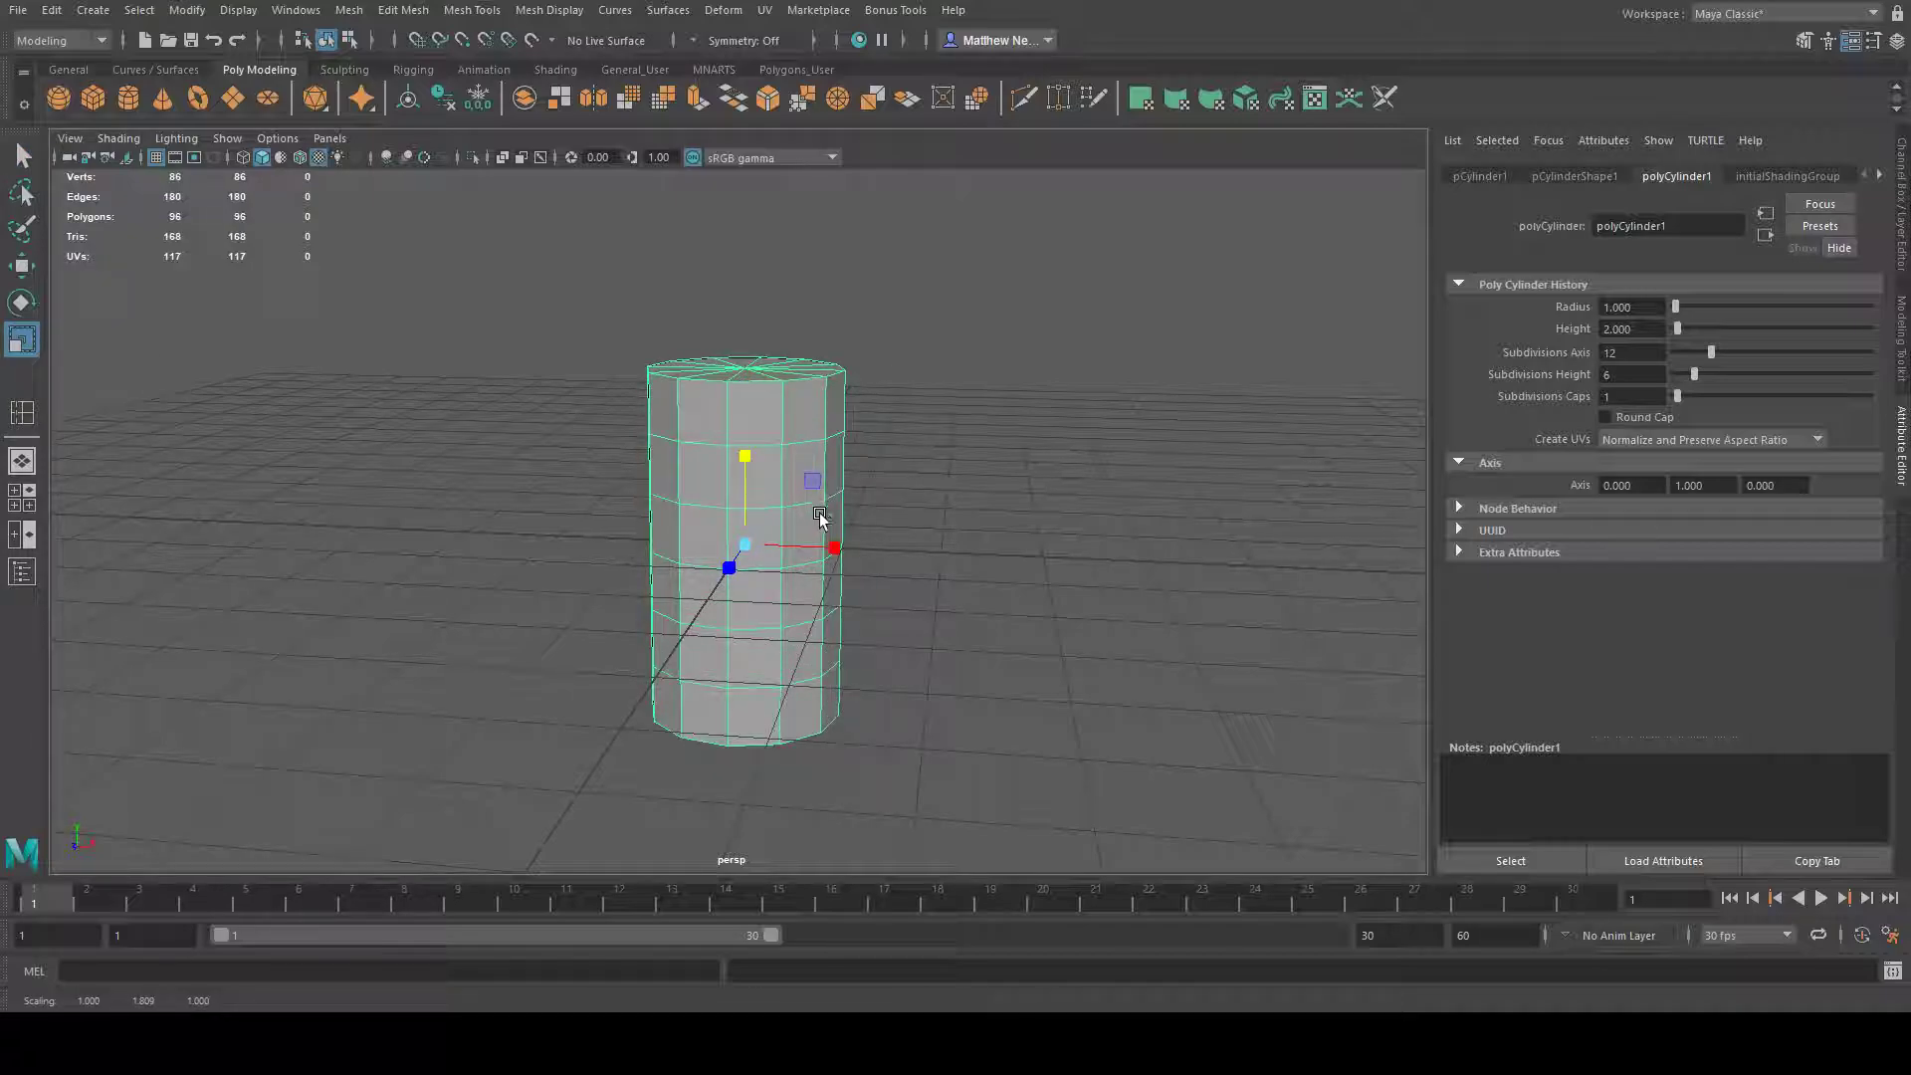
left_click_drag(836, 546, 872, 520)
mouse_move(748, 469)
left_mouse_down()
mouse_move(743, 449)
mouse_move(744, 468)
left_mouse_up()
left_click_drag(685, 570, 663, 581)
left_click_drag(897, 513, 1011, 511, "alt")
left_click(1054, 546)
left_click(813, 458)
left_click_drag(813, 457, 648, 648, "alt")
left_click(22, 266)
left_click_drag(746, 510, 773, 472, "alt")
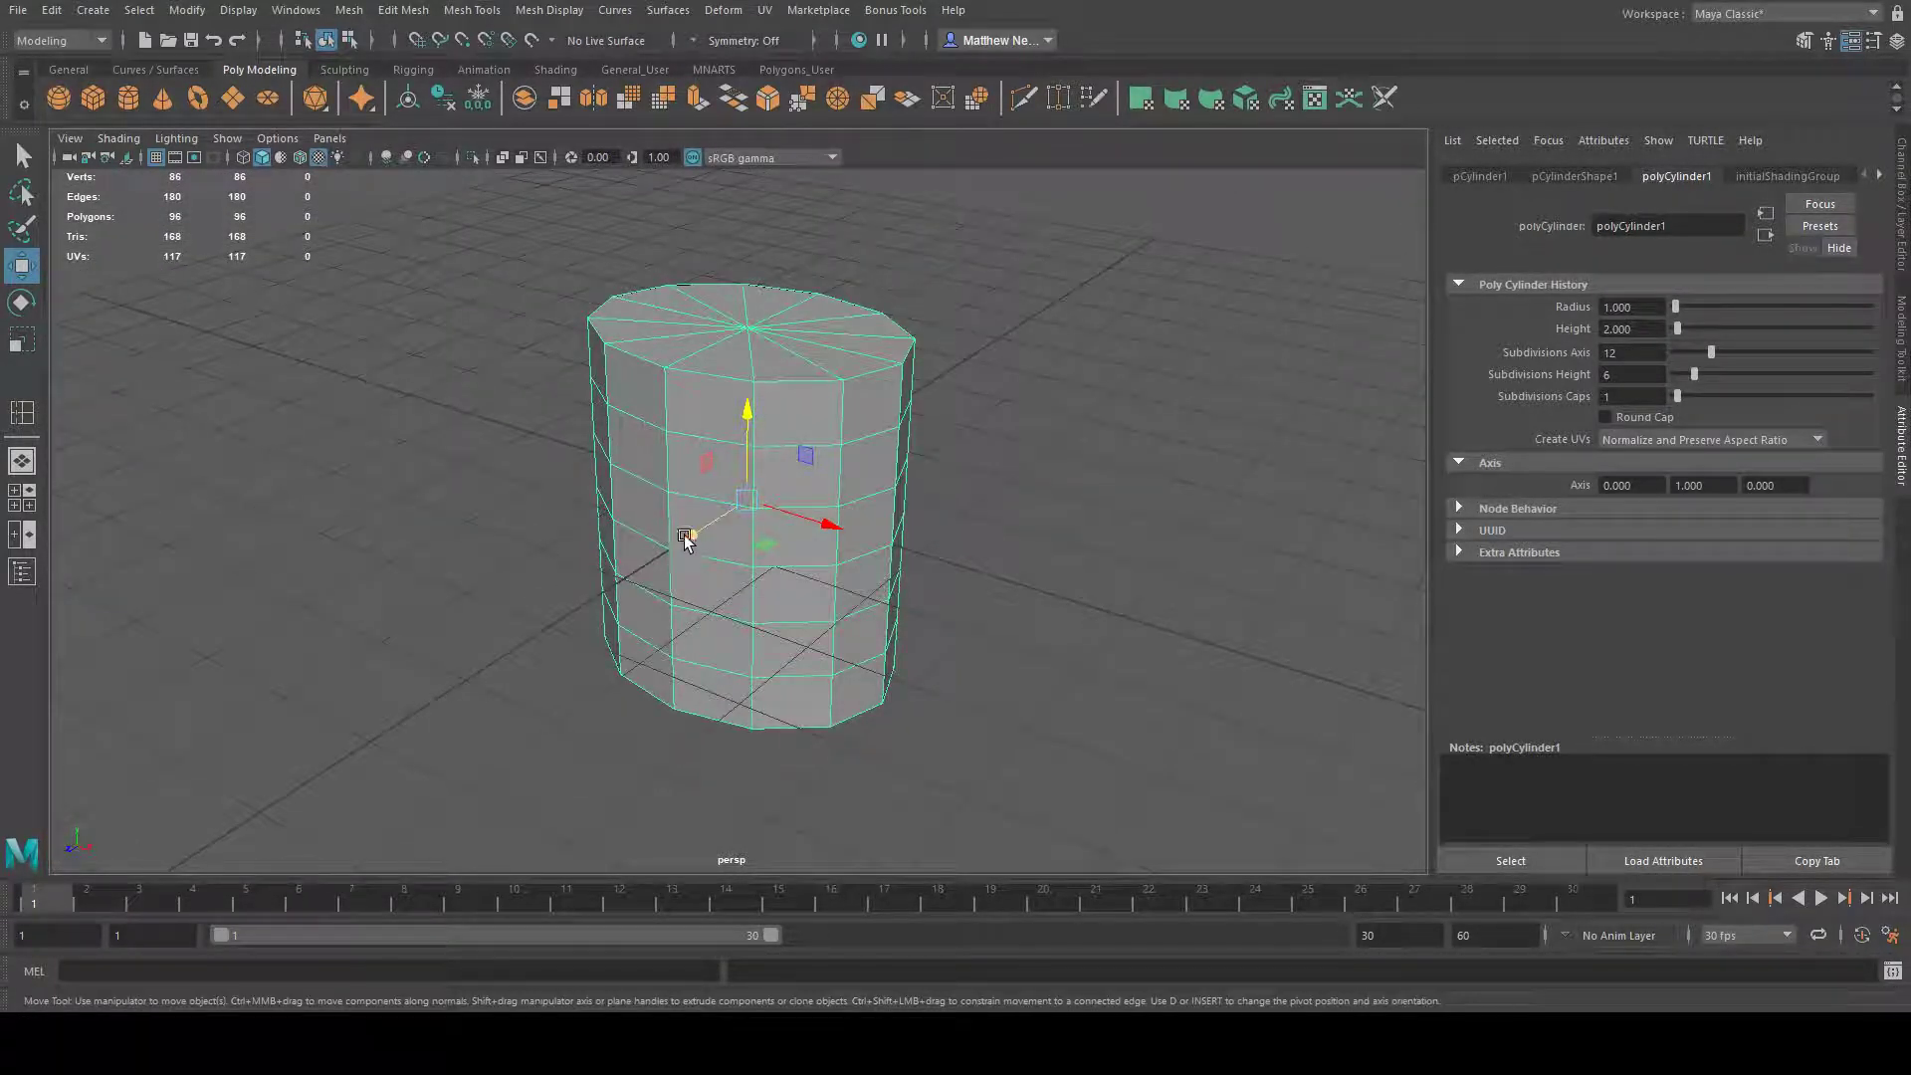
left_click(889, 570)
left_click(789, 533)
mouse_move(440, 637)
left_mouse_down("alt")
mouse_move(610, 618)
mouse_move(439, 647)
left_mouse_up("alt")
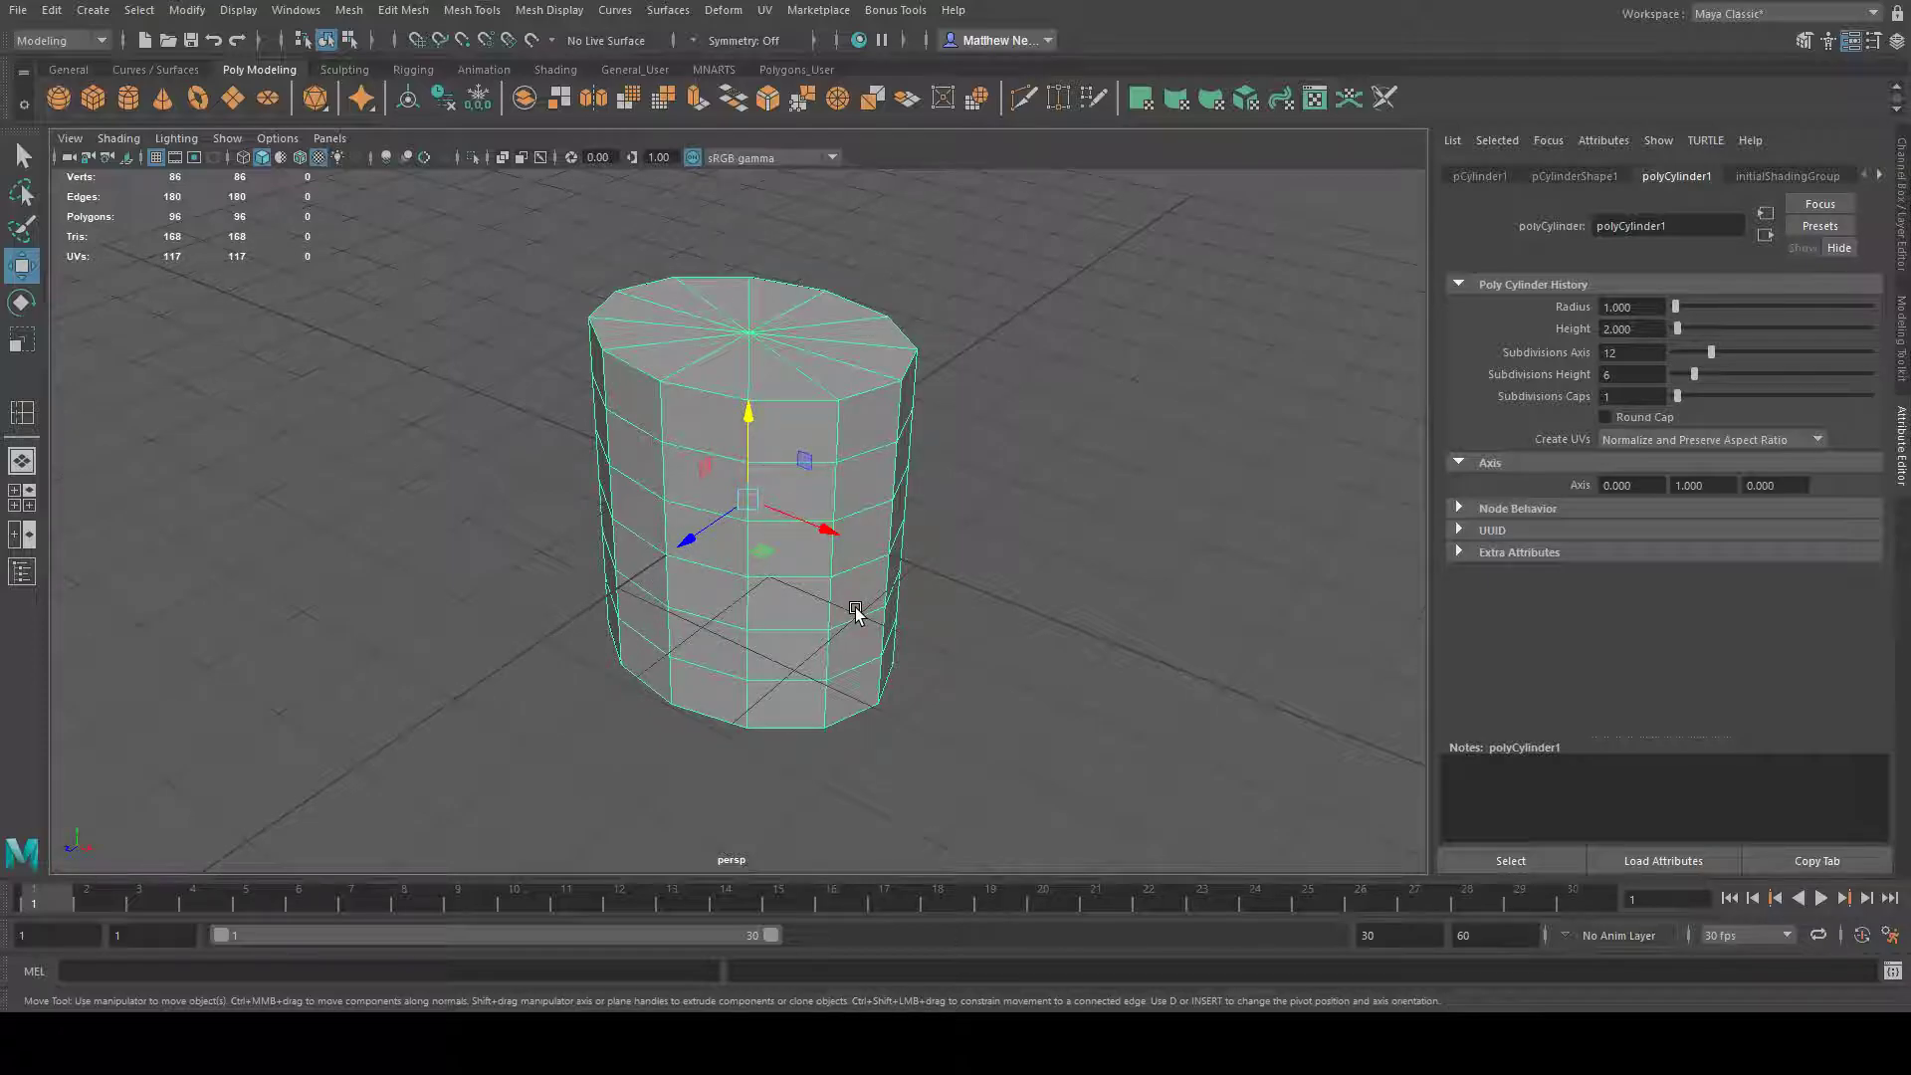
left_click_drag(882, 597, 862, 634, "alt")
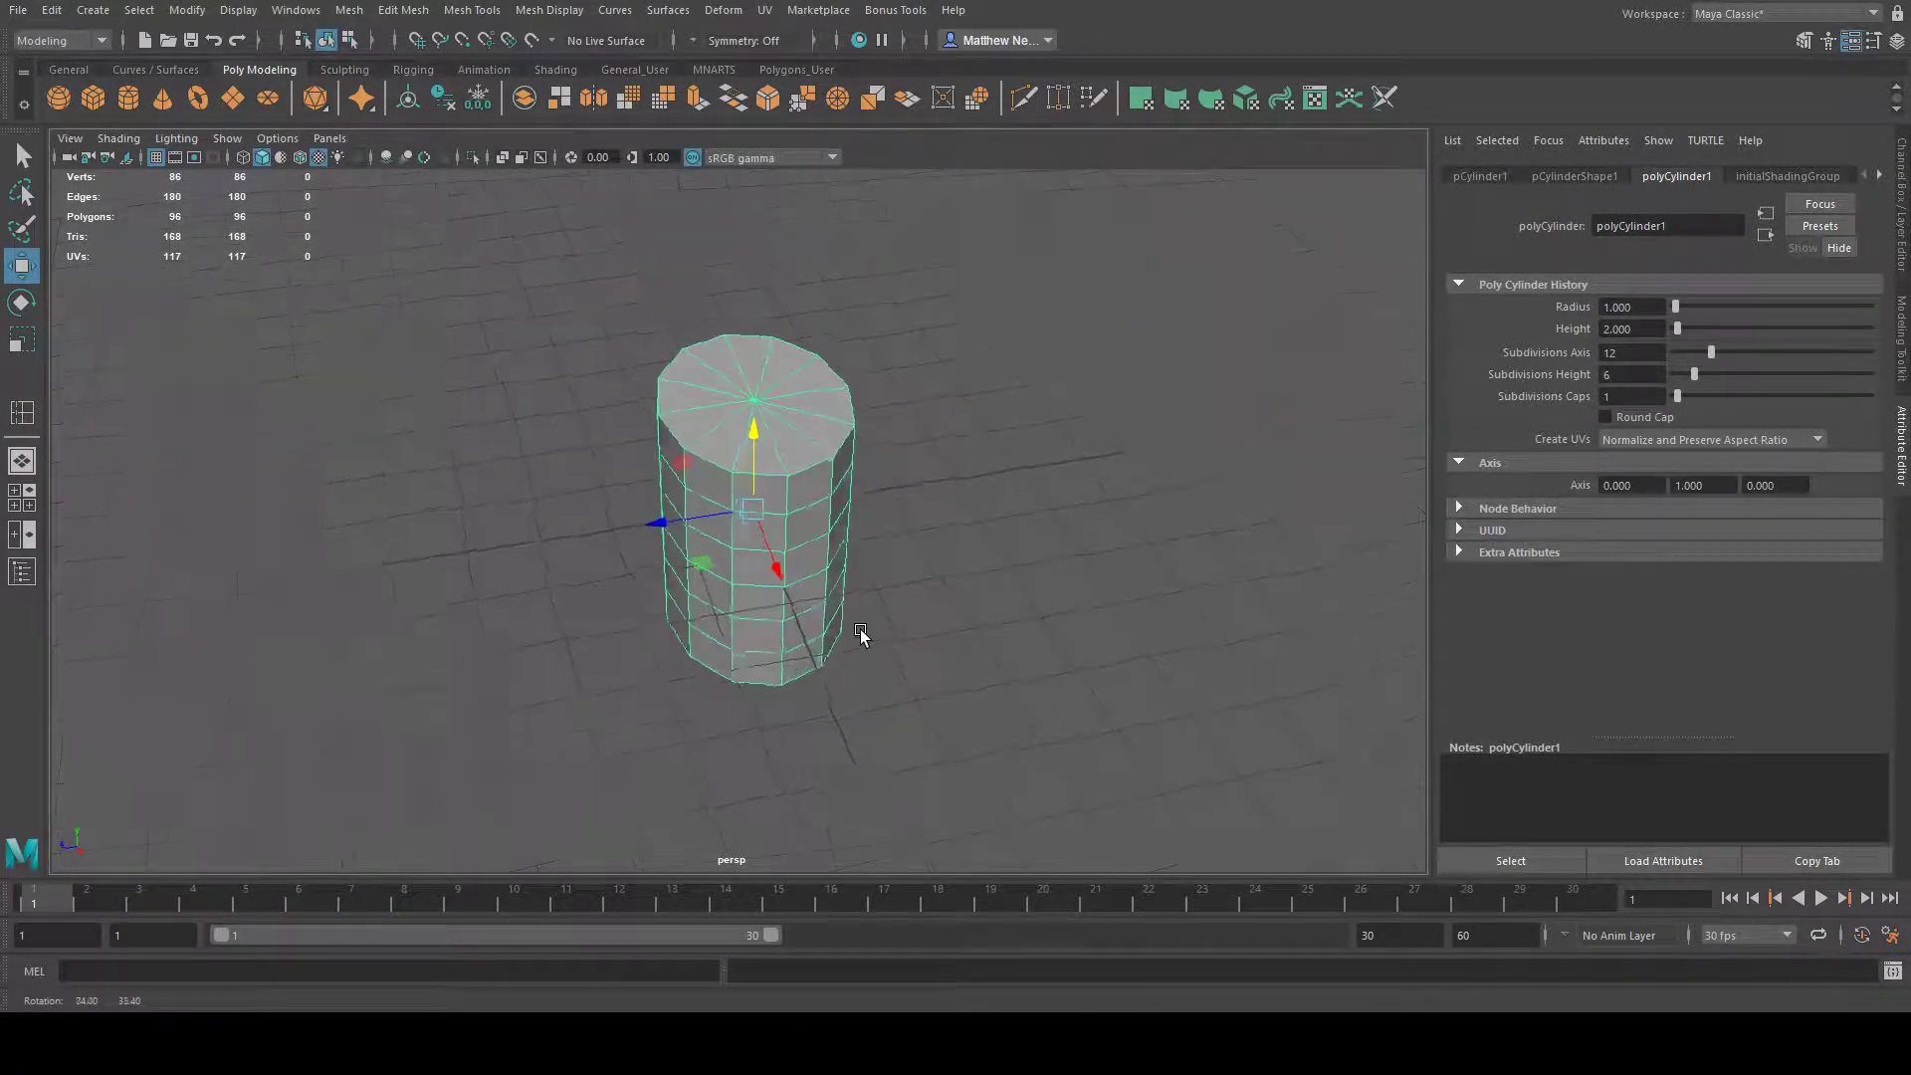
- Fine-tune the cylinder's width and depth to a scale of about 2.10 in X and 1.21 in Z
left_click(22, 340)
left_click_drag(697, 527, 968, 475, "alt")
left_click_drag(818, 505, 832, 506)
left_click_drag(896, 507, 664, 528, "alt")
left_click_drag(581, 597, 886, 528, "alt")
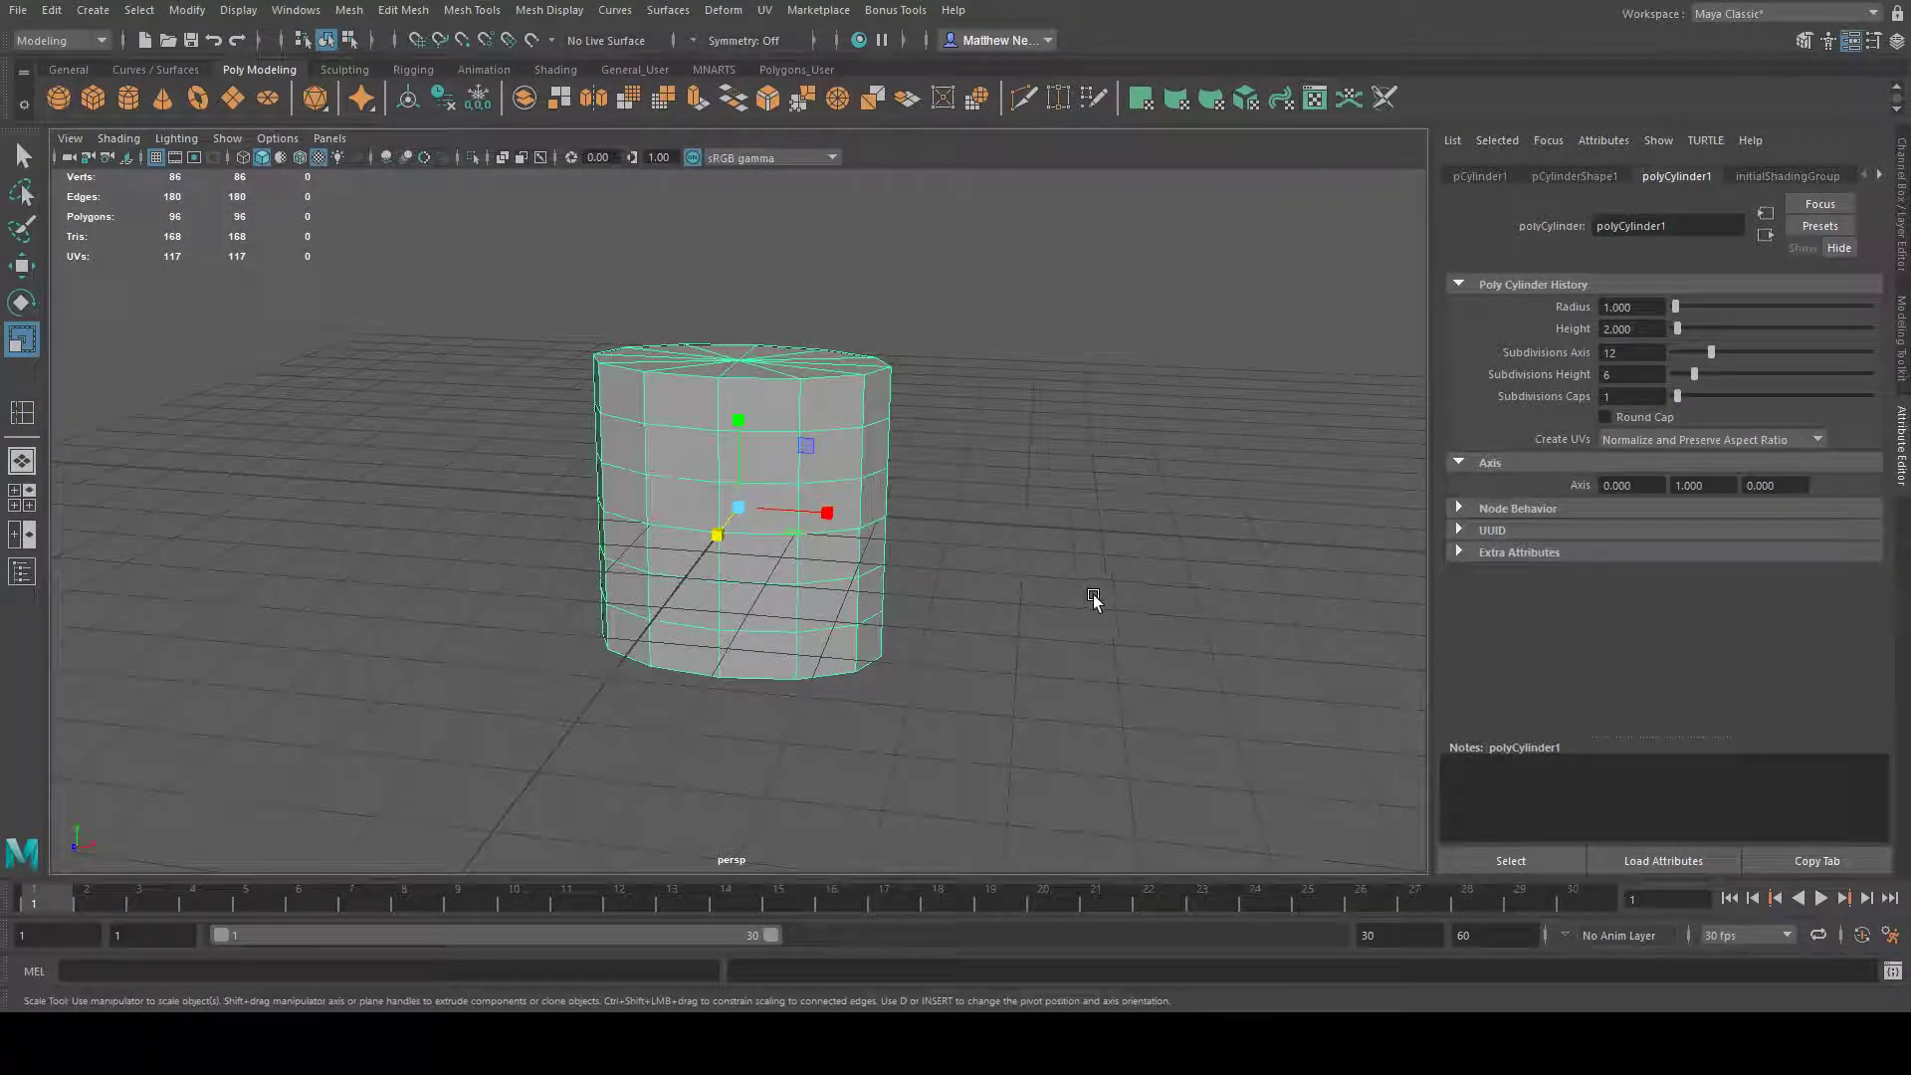
- Enable Object X symmetry for the cylinder and switch to vertex selection mode
left_click(1901, 333)
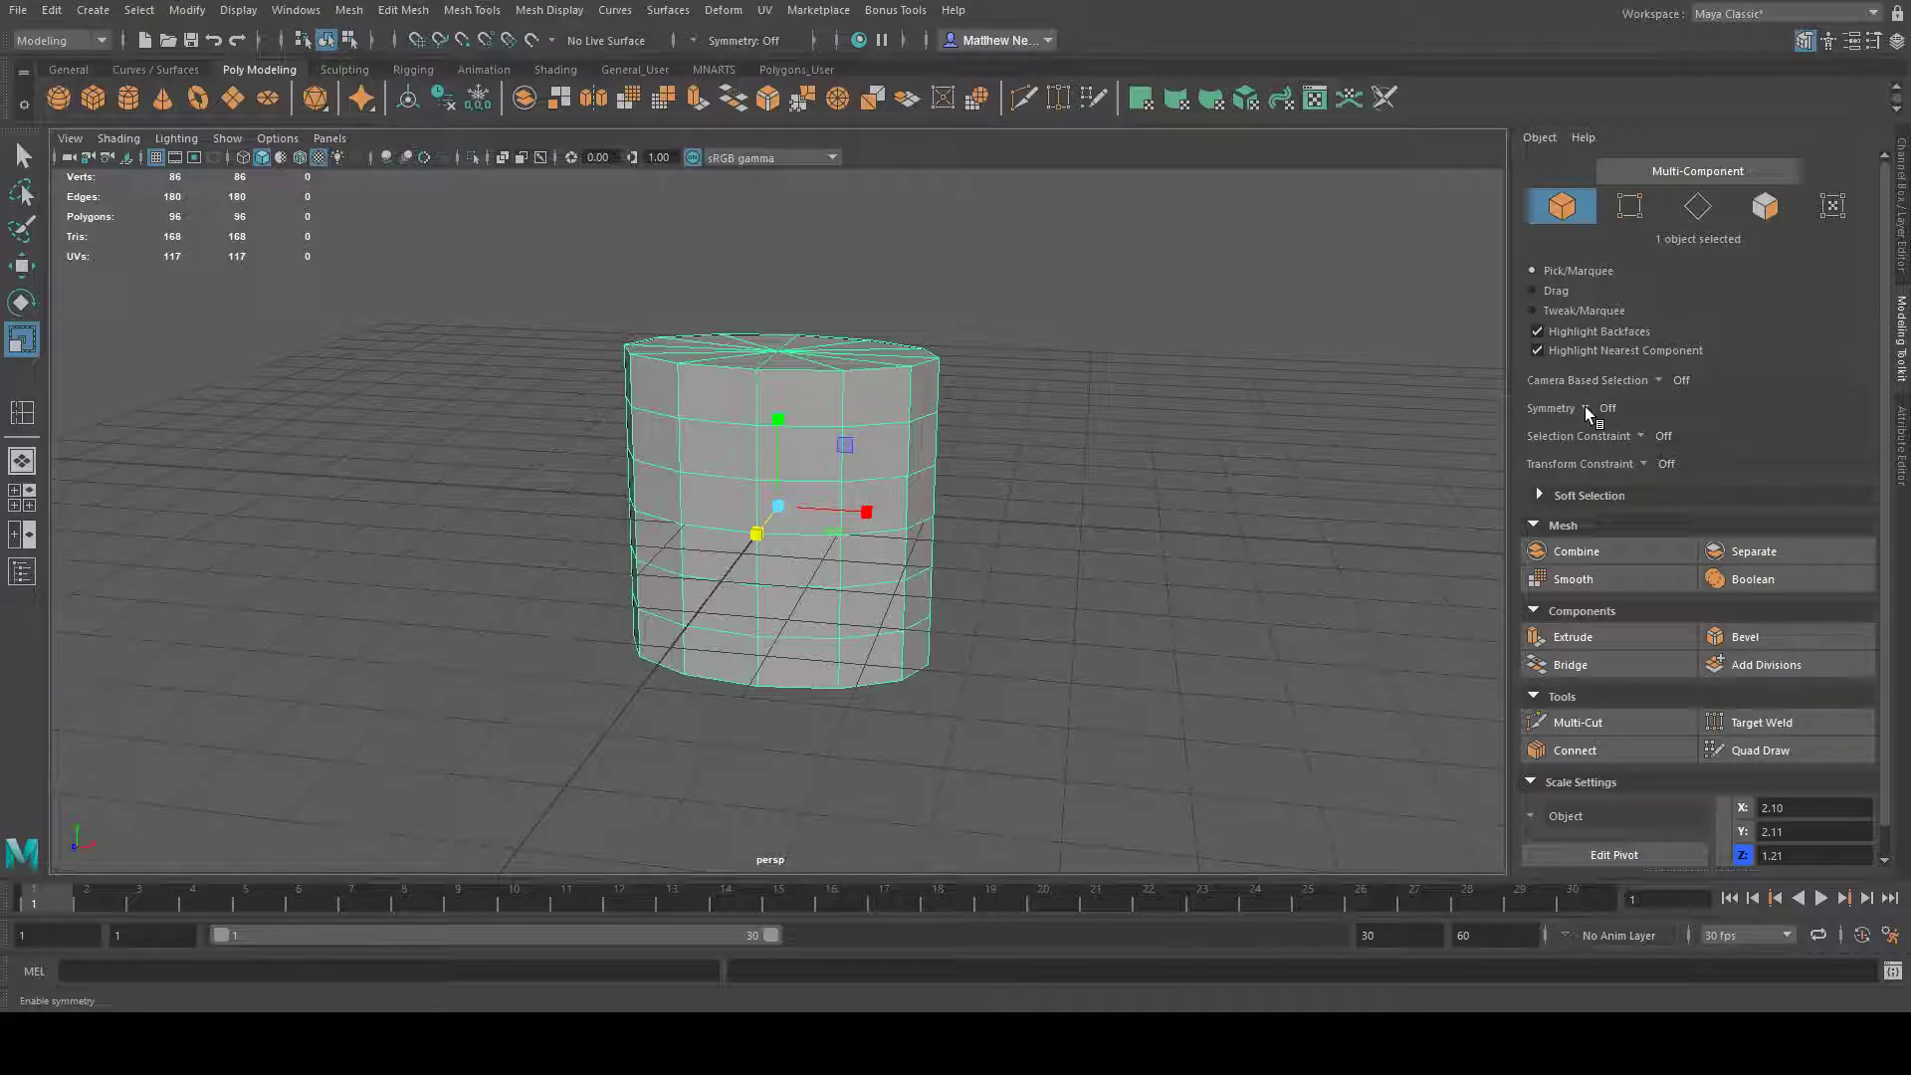
left_click(1664, 440)
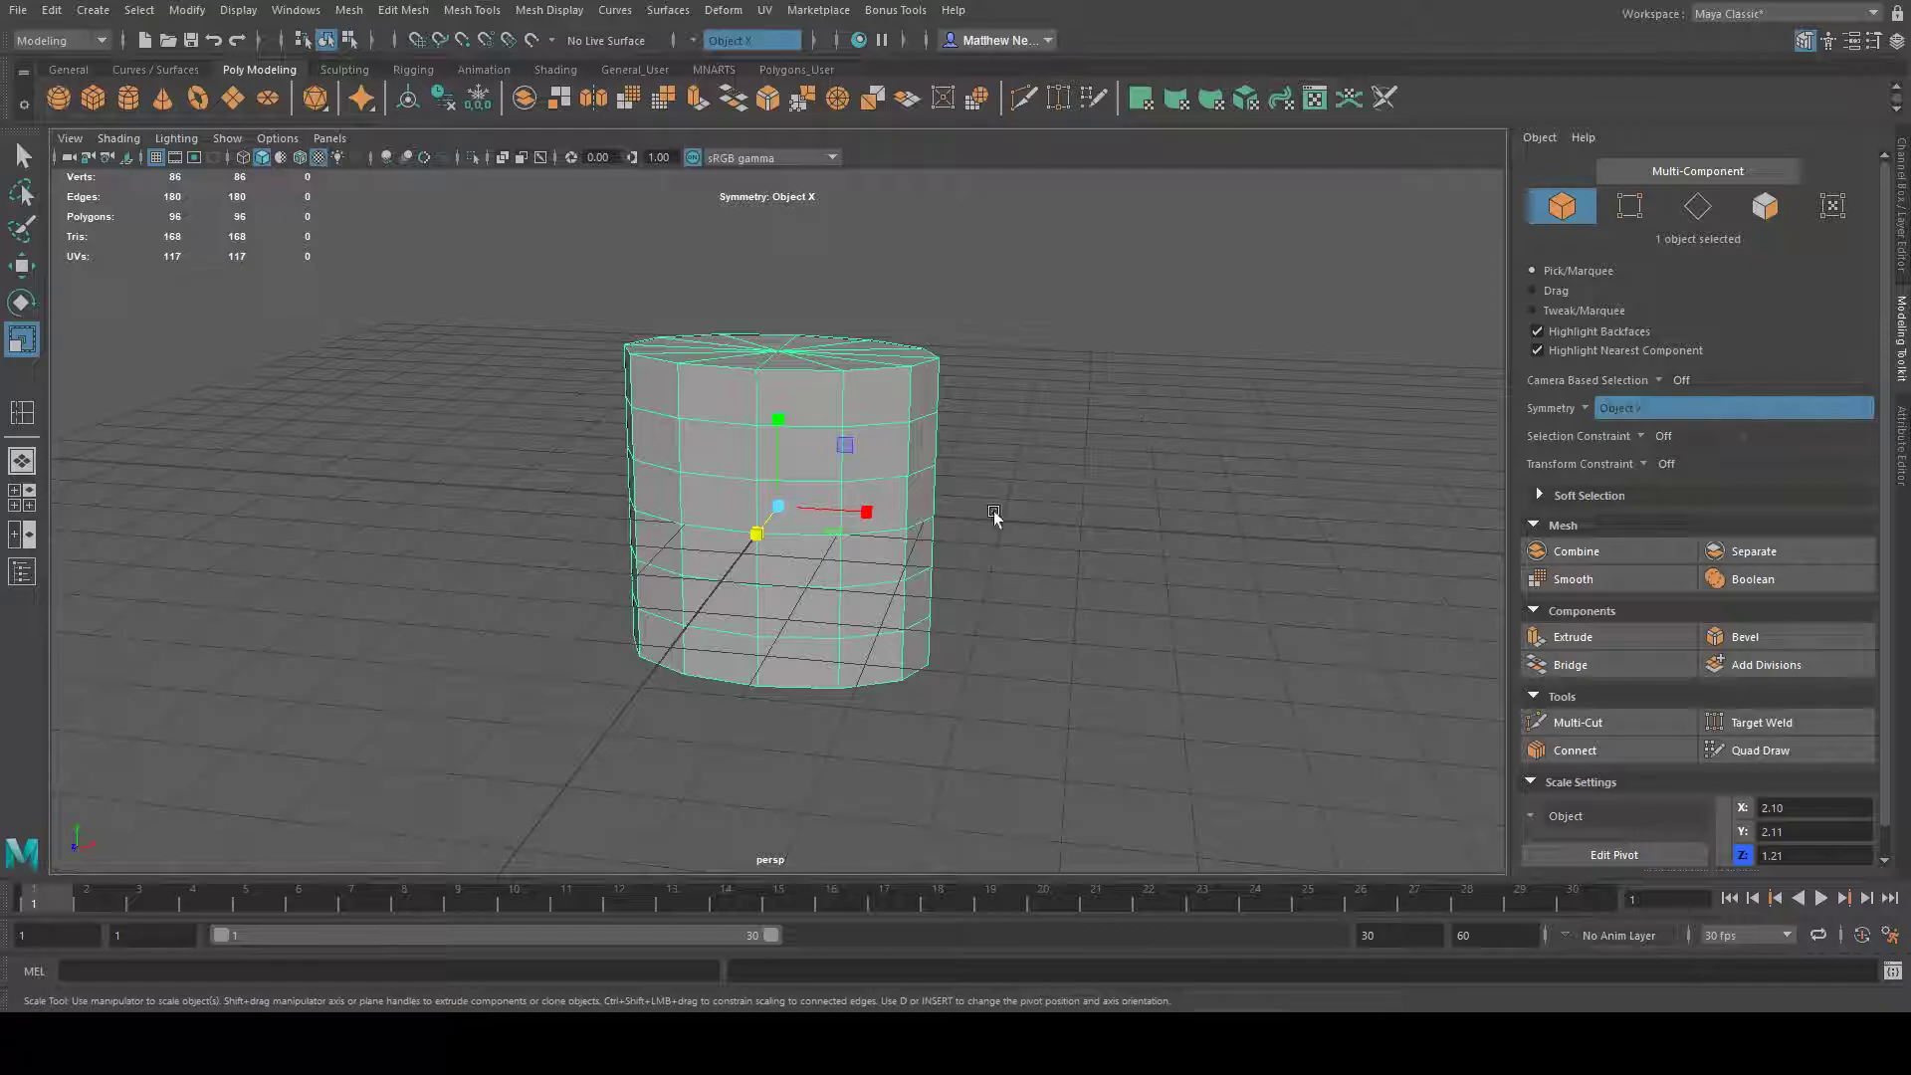
left_click_drag(1268, 493, 1243, 527, "alt")
mouse_move(968, 448)
left_mouse_down("alt")
mouse_move(1002, 435)
mouse_move(944, 448)
left_mouse_up("alt")
left_click_drag(786, 564, 929, 558, "alt")
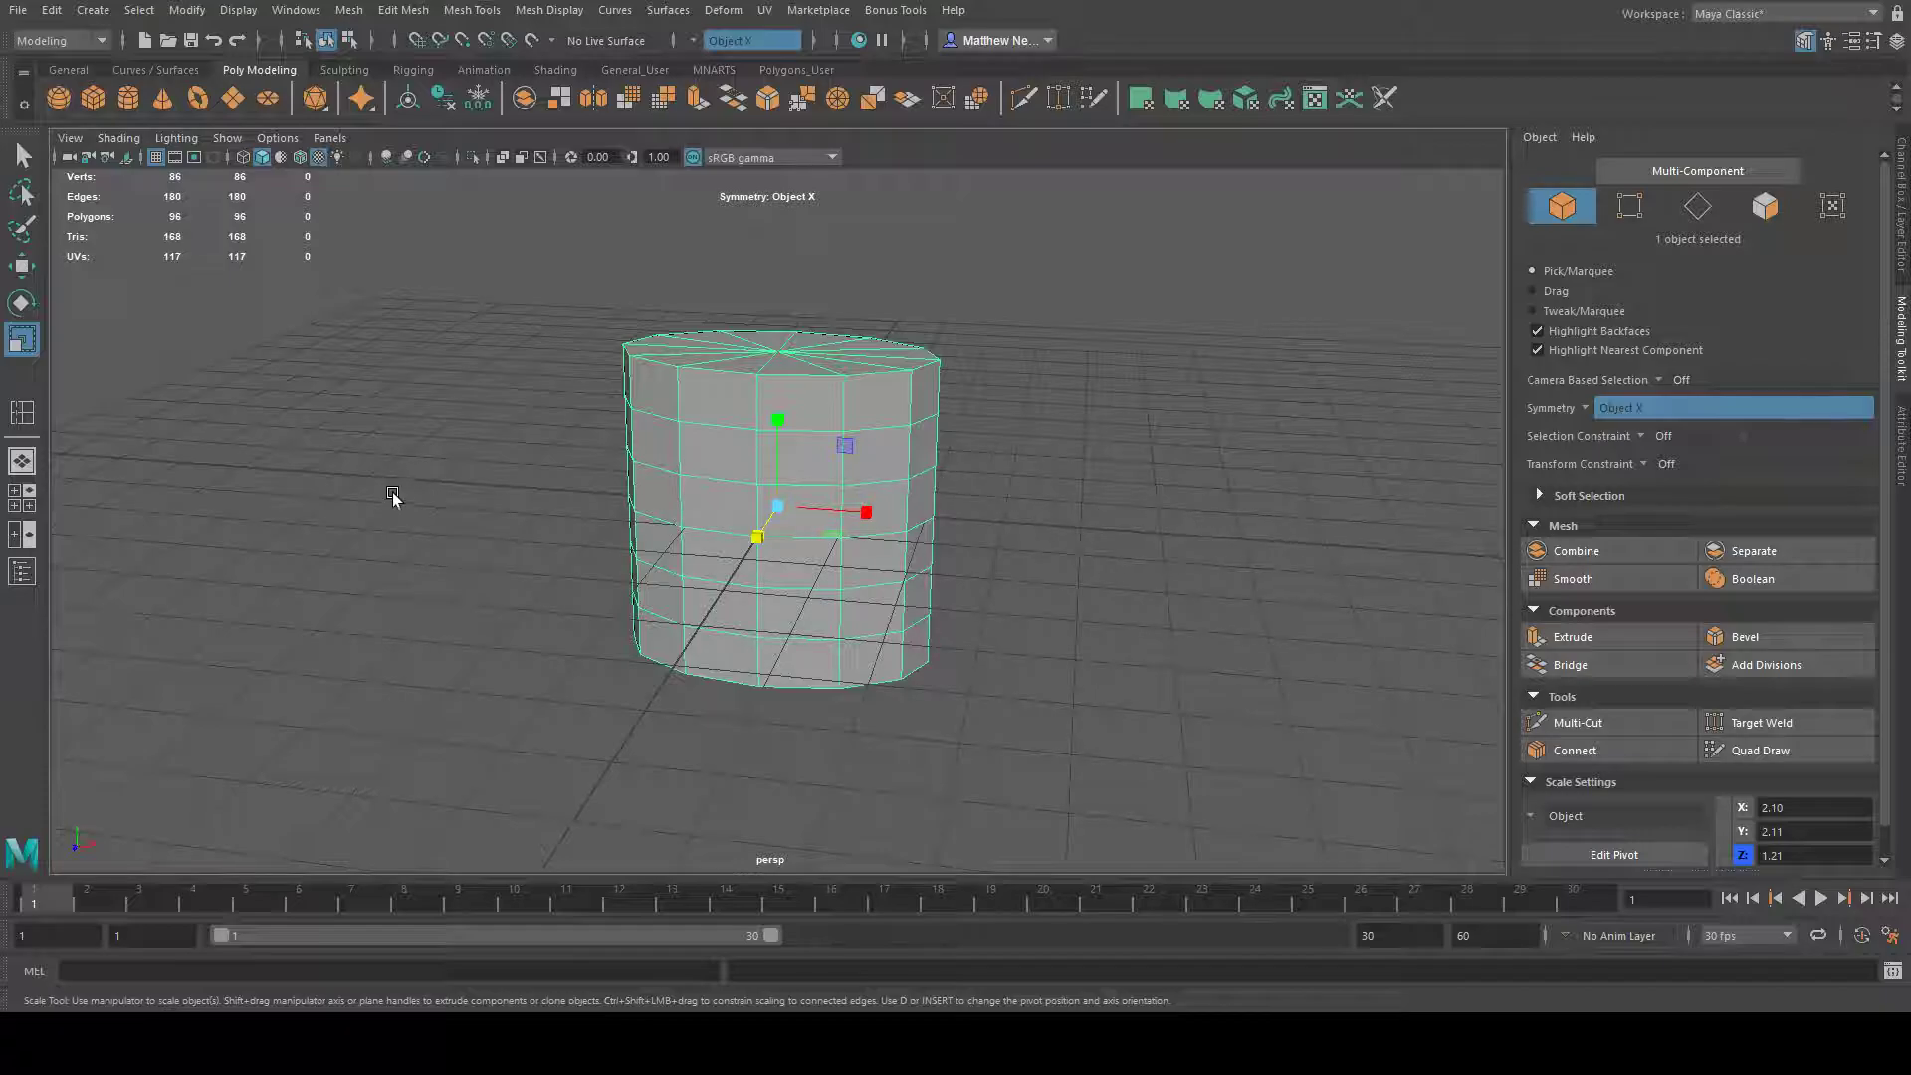
left_click_drag(1088, 503, 1091, 499, "alt")
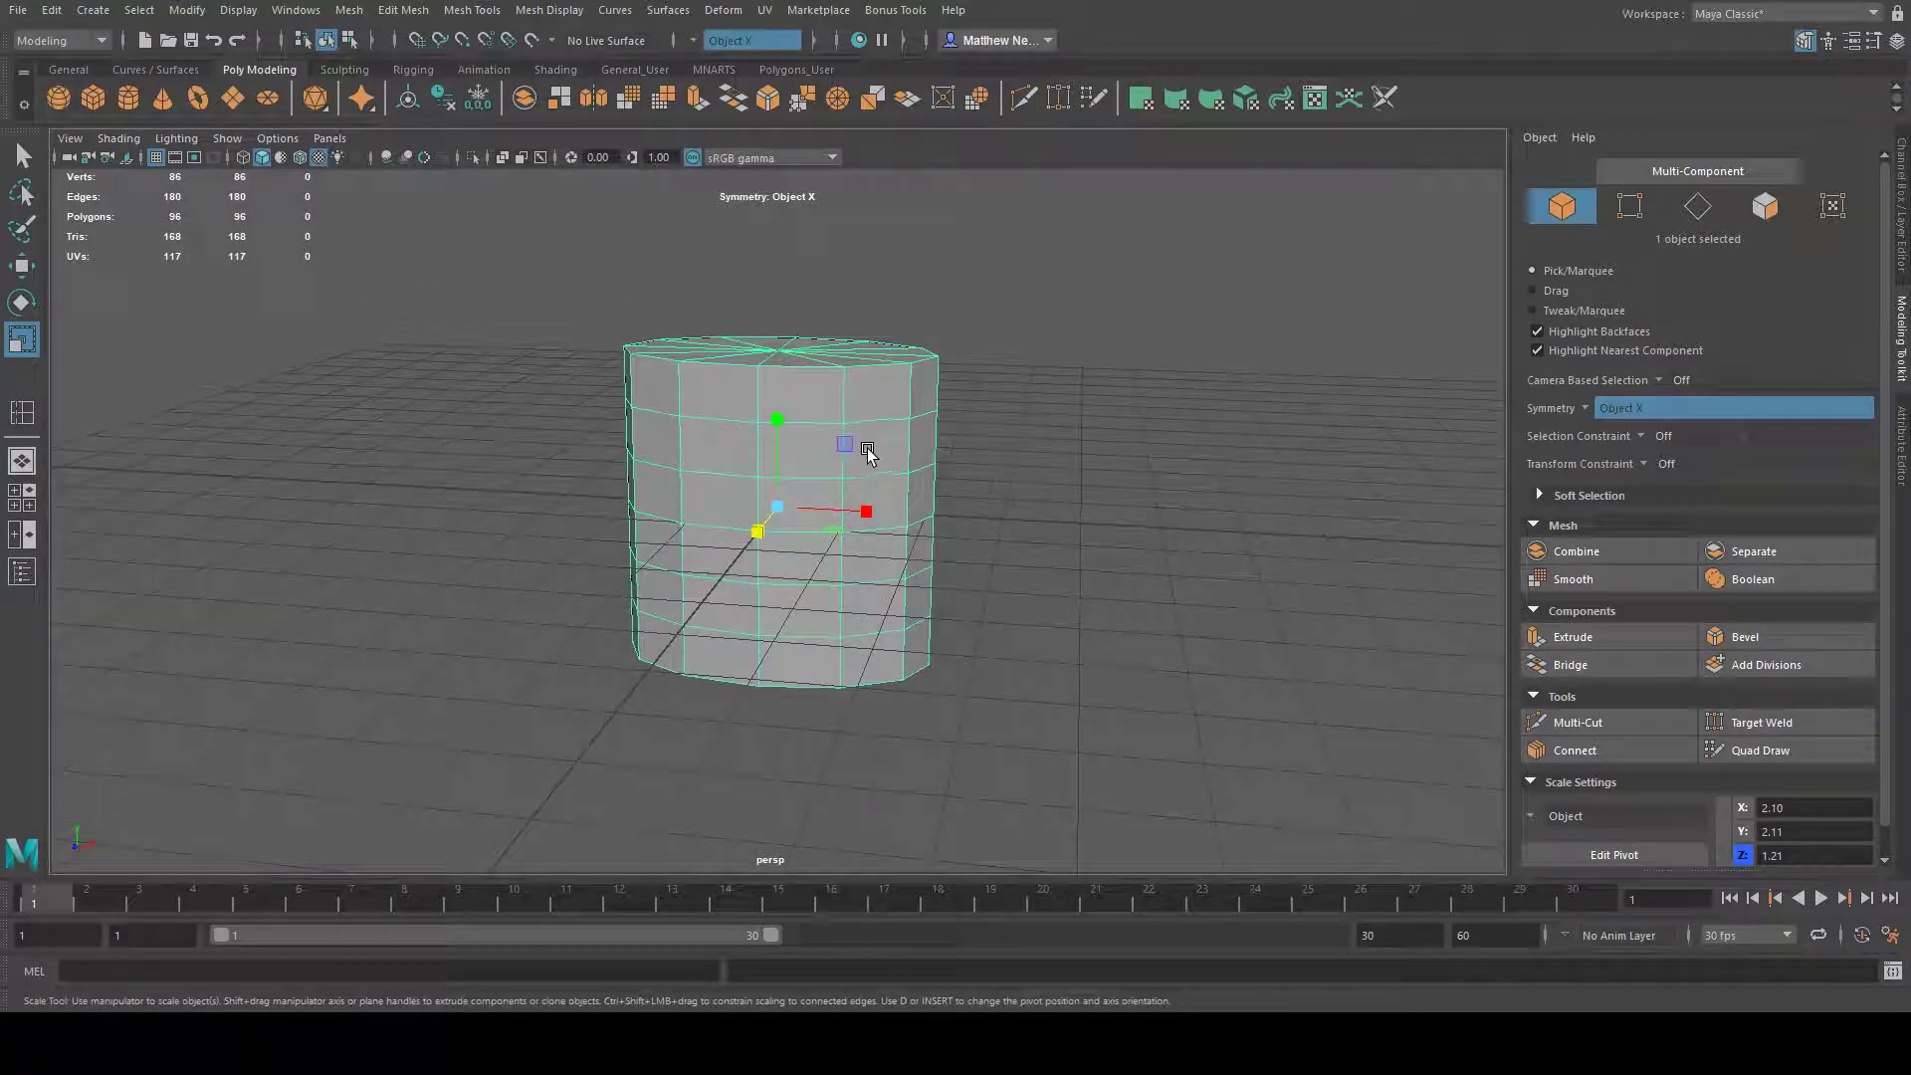
key("F9")
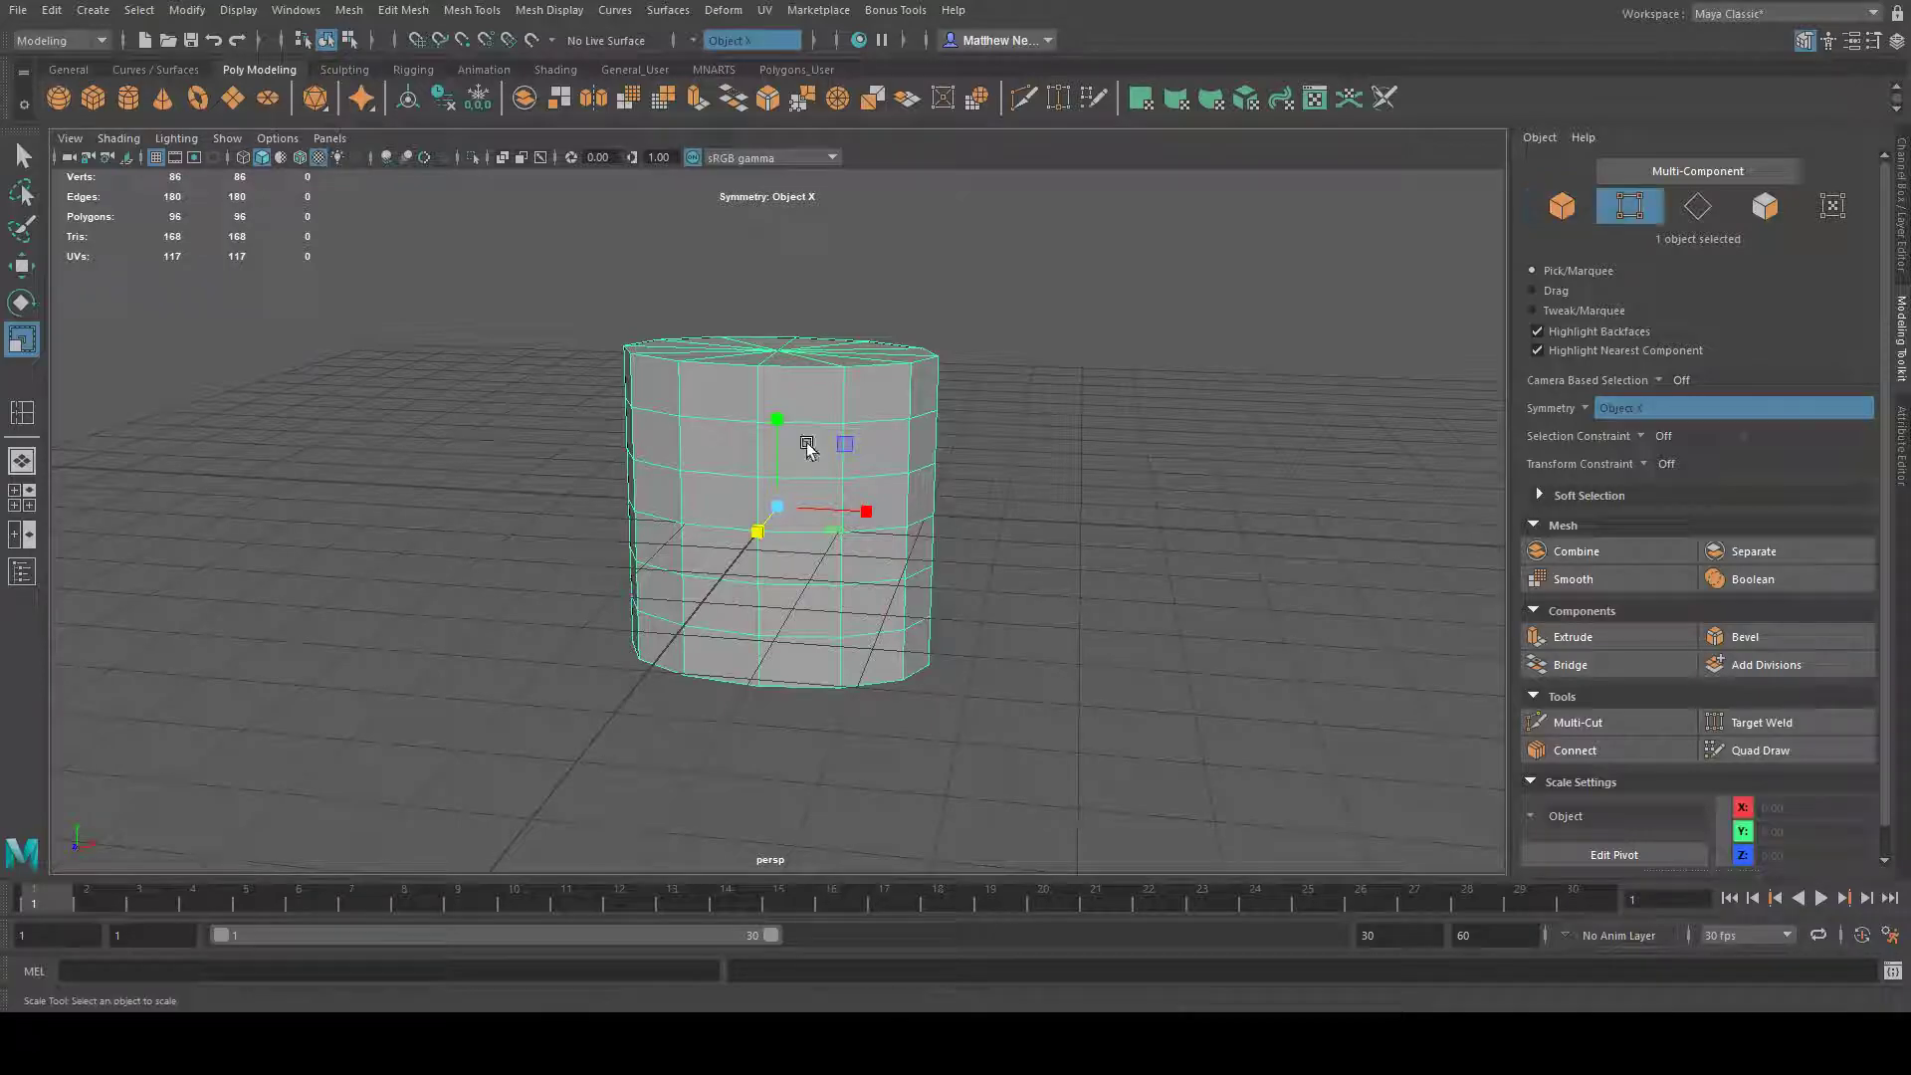
- Select side vertices at different heights on the cylinder to check that symmetry also picks their mirrored counterparts
left_click(930, 516)
mouse_move(931, 516)
left_mouse_down("alt")
mouse_move(1005, 485)
mouse_move(1303, 443)
mouse_move(1233, 520)
mouse_move(911, 547)
left_mouse_up("alt")
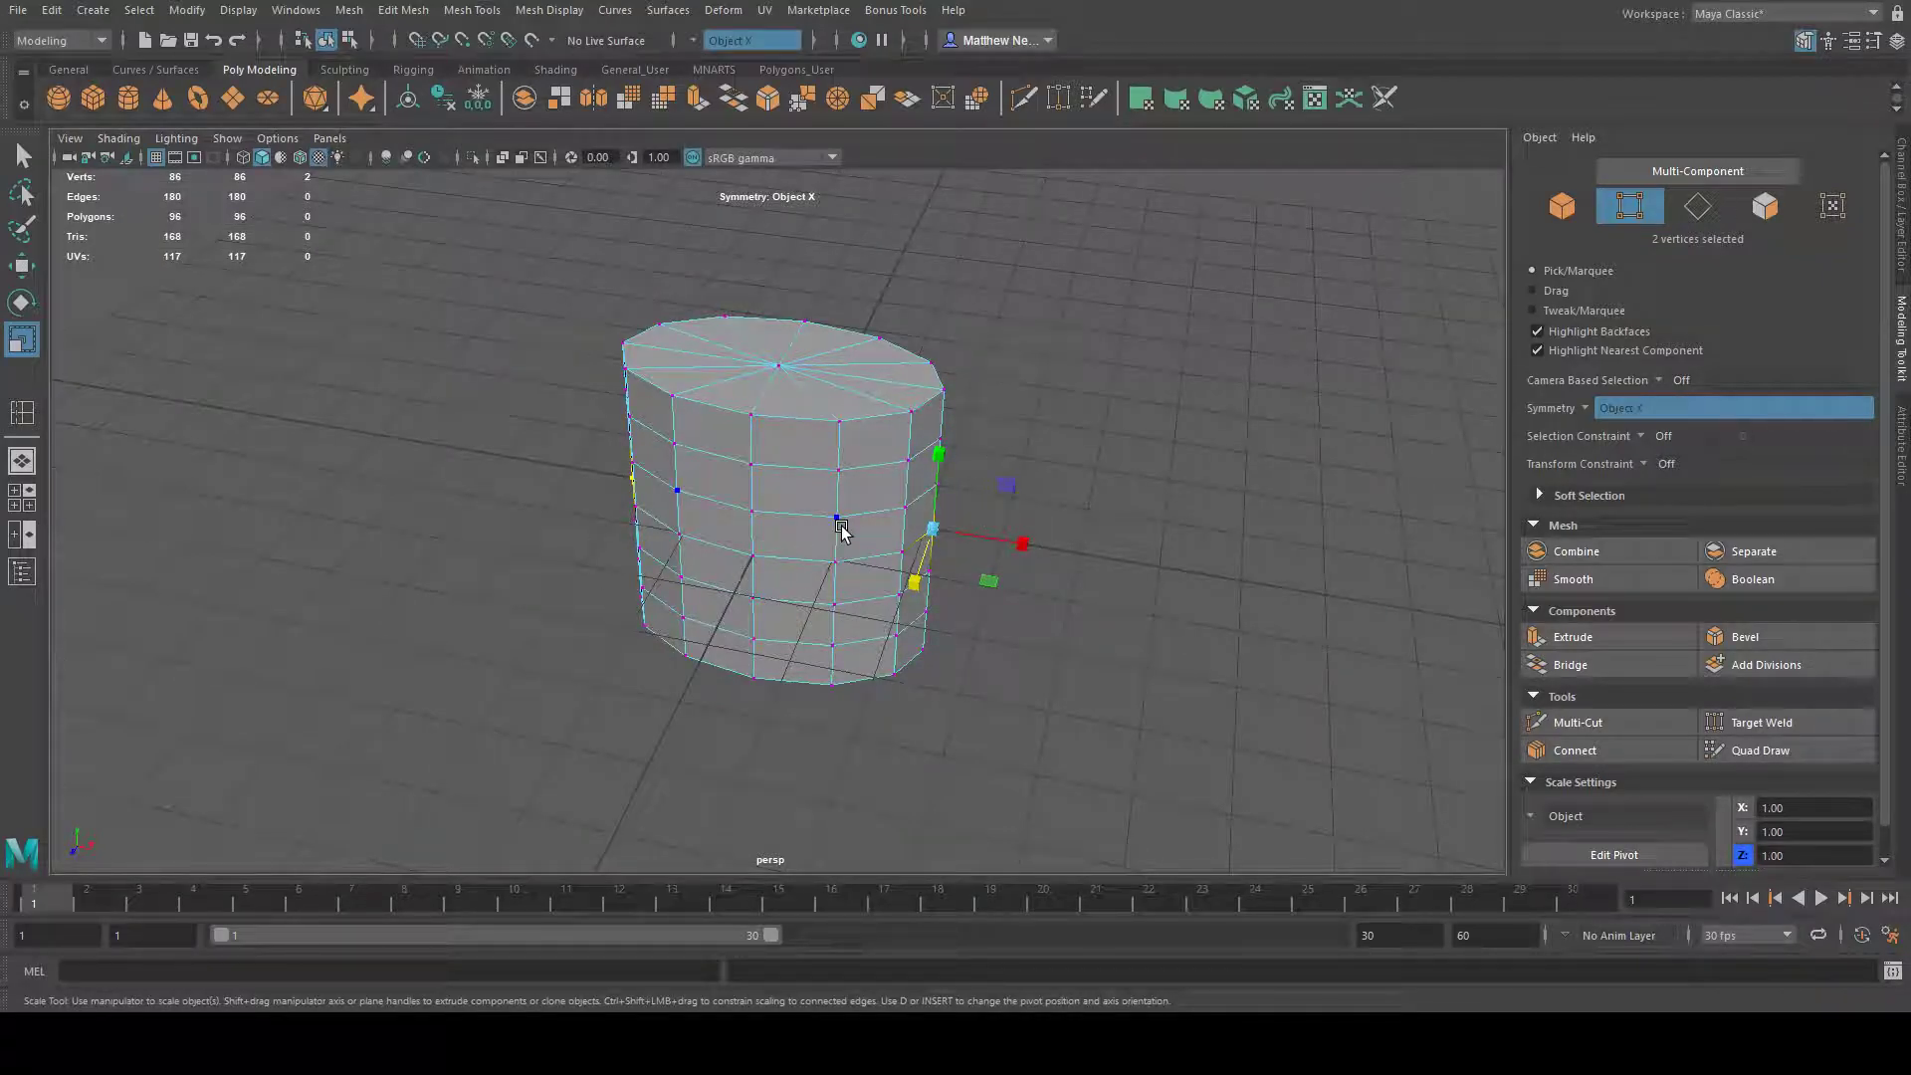
left_click_drag(841, 530, 891, 513, "alt")
left_click(934, 359)
left_click_drag(940, 438, 954, 486, "alt")
left_click_drag(942, 606, 906, 630, "alt")
left_click_drag(936, 563, 945, 686, "alt")
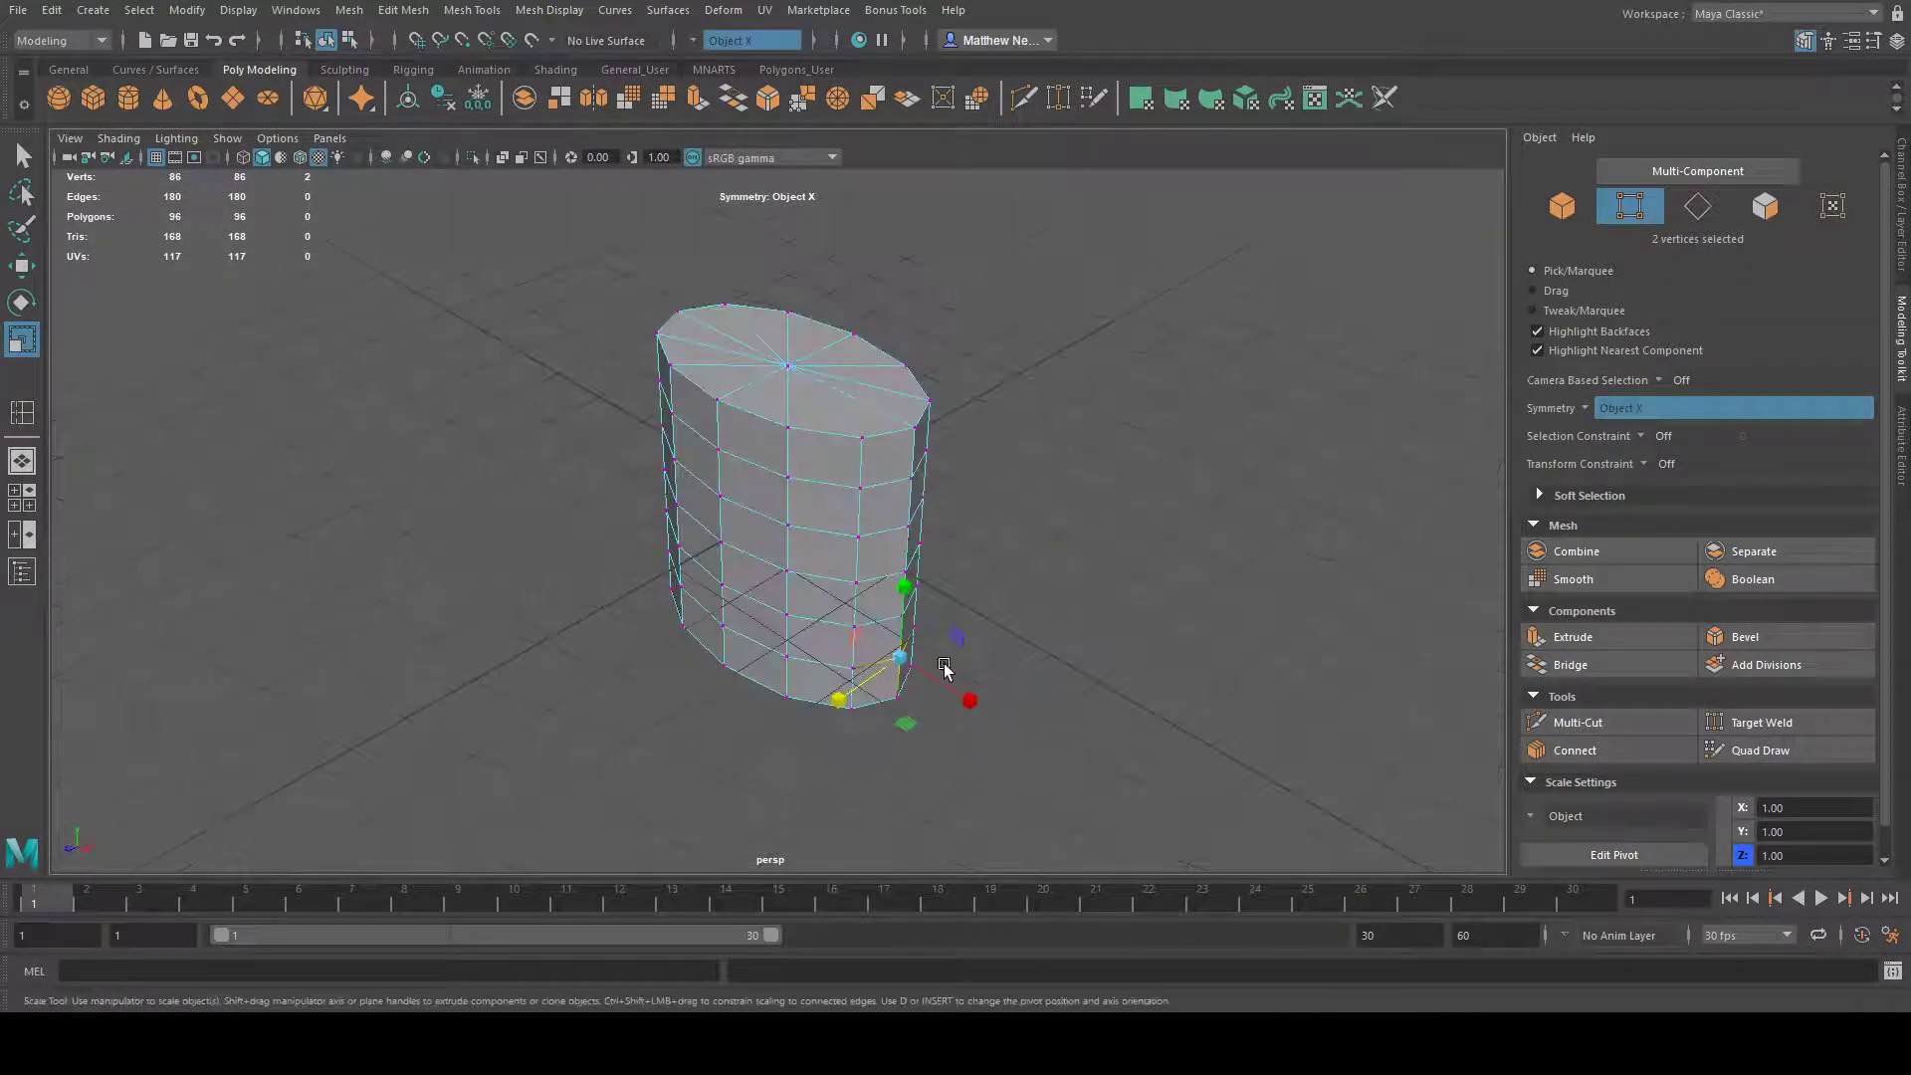
left_click_drag(938, 526, 956, 453, "alt")
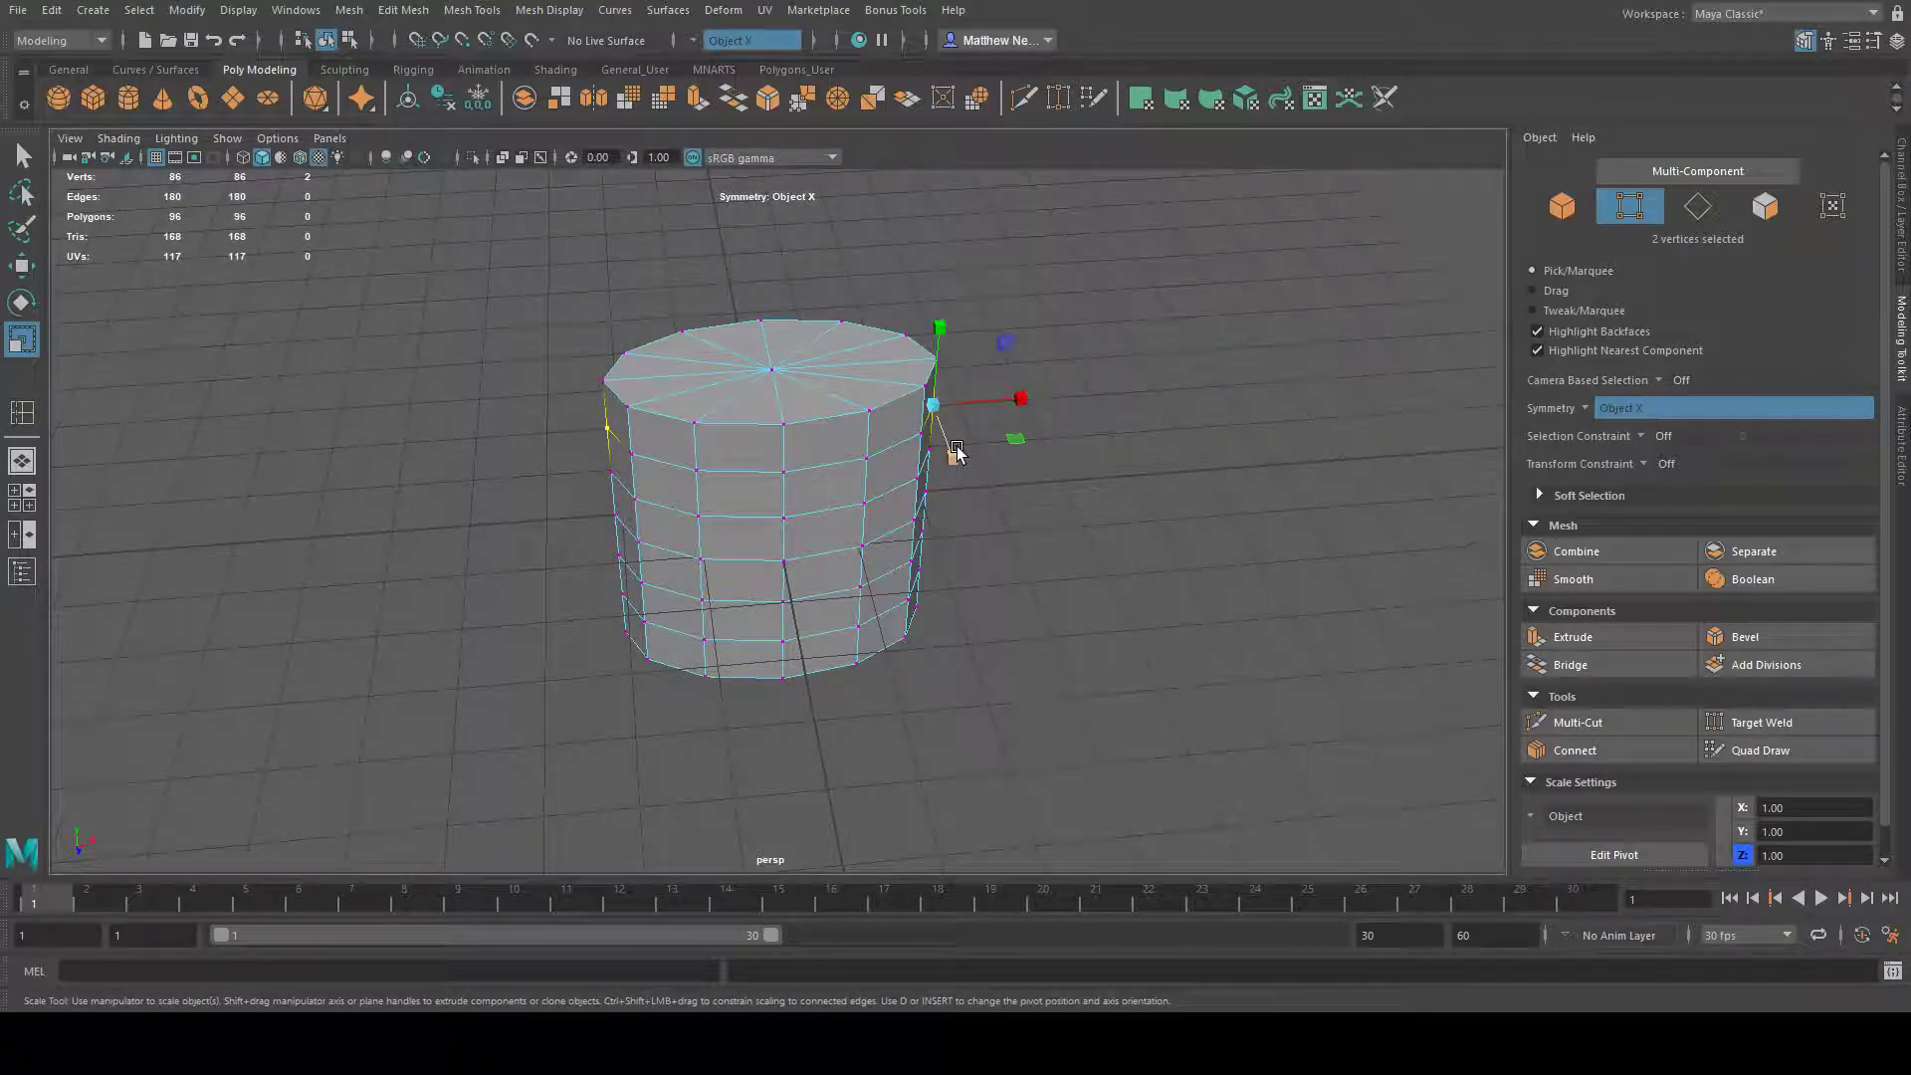
left_click_drag(1201, 548, 1144, 546, "alt")
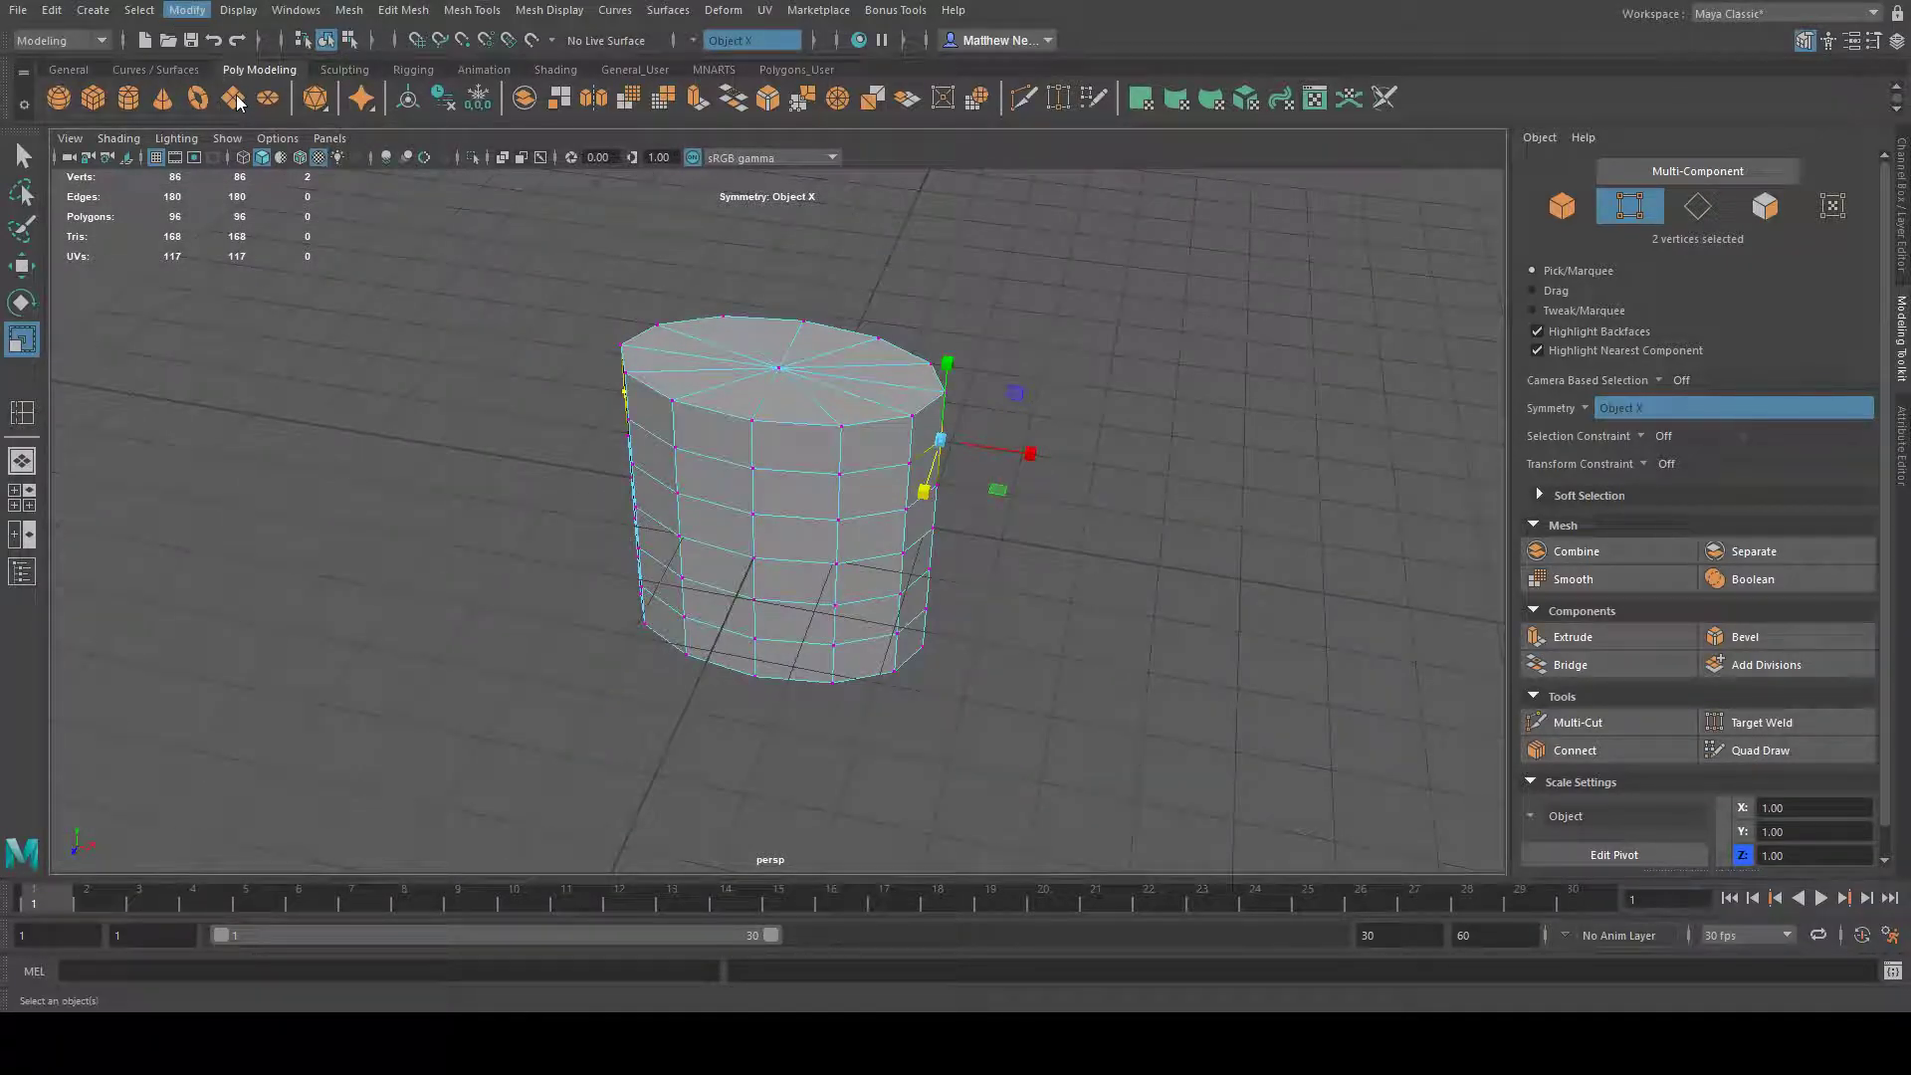
- Return to object mode and check the cylinder's transform channels and its Object X symmetry setting
left_click(1082, 442)
right_click_drag(792, 398, 907, 376)
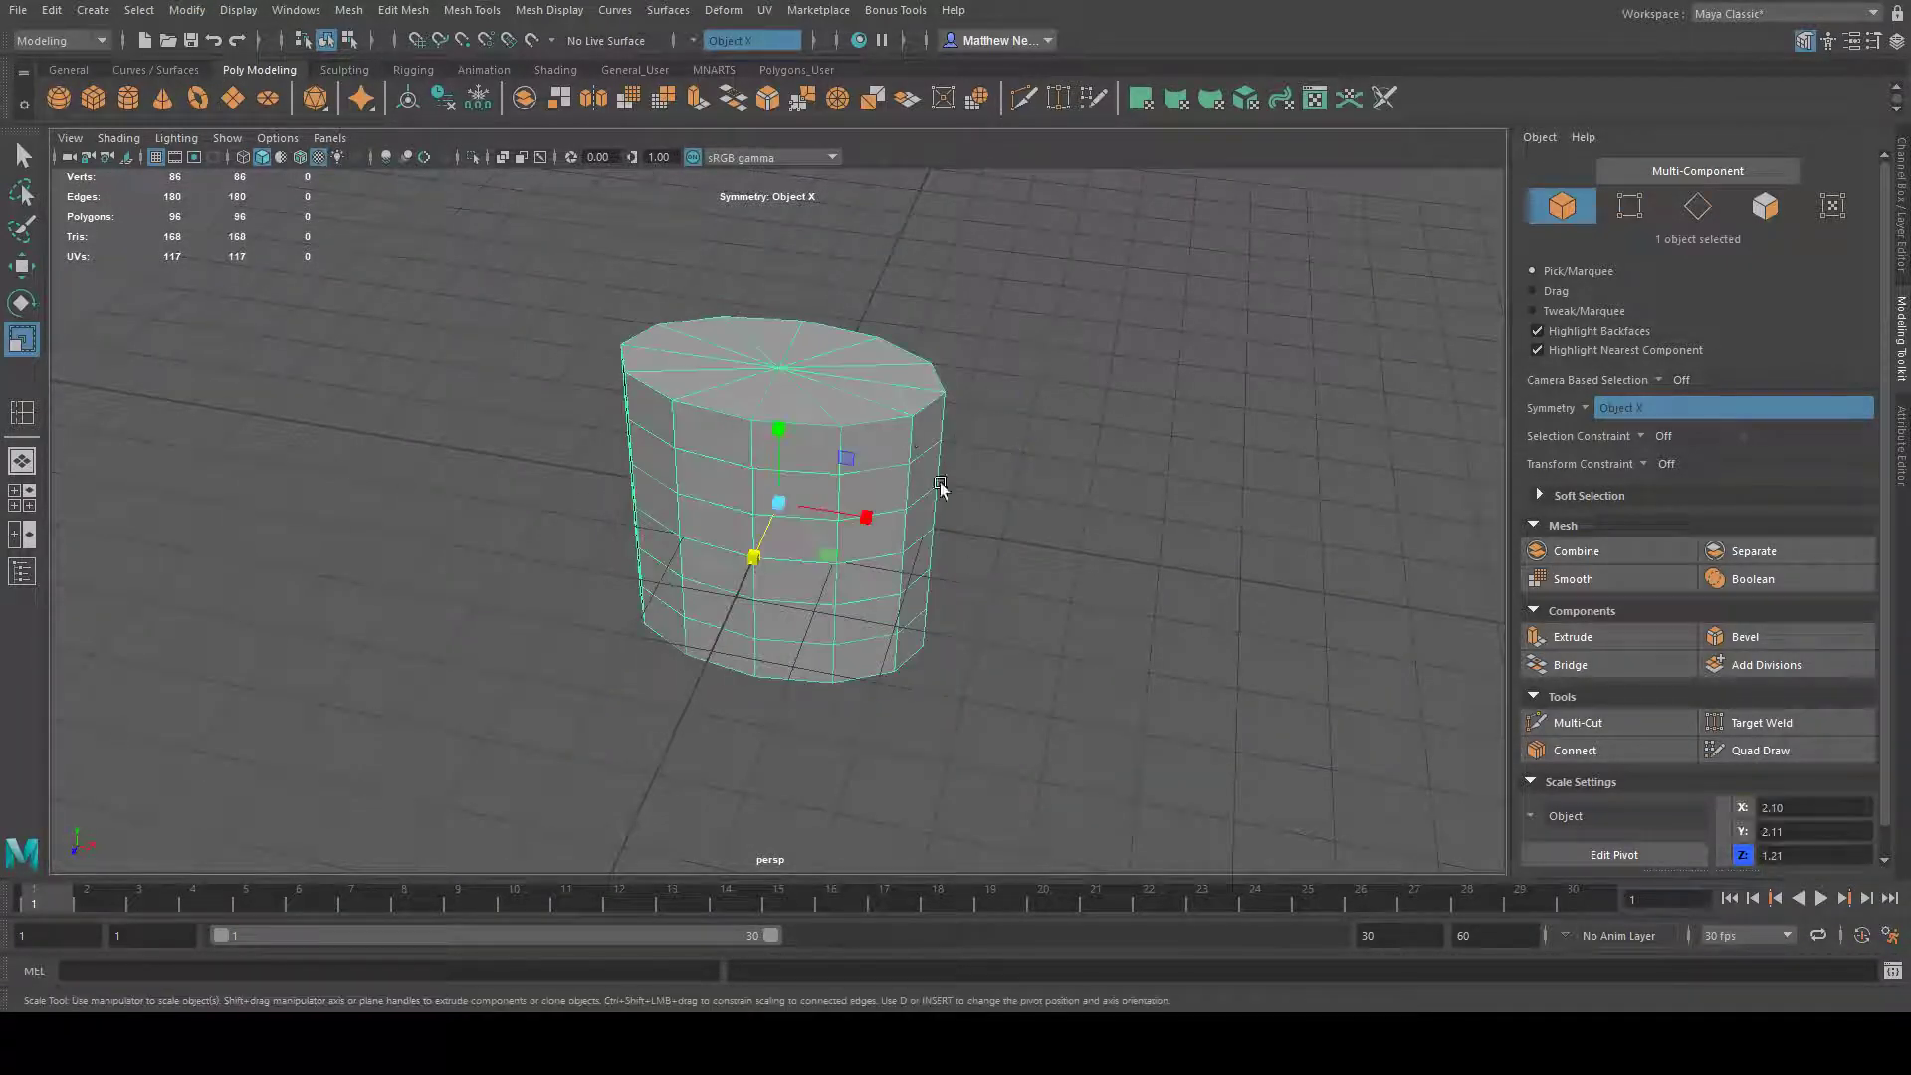
left_click(1898, 235)
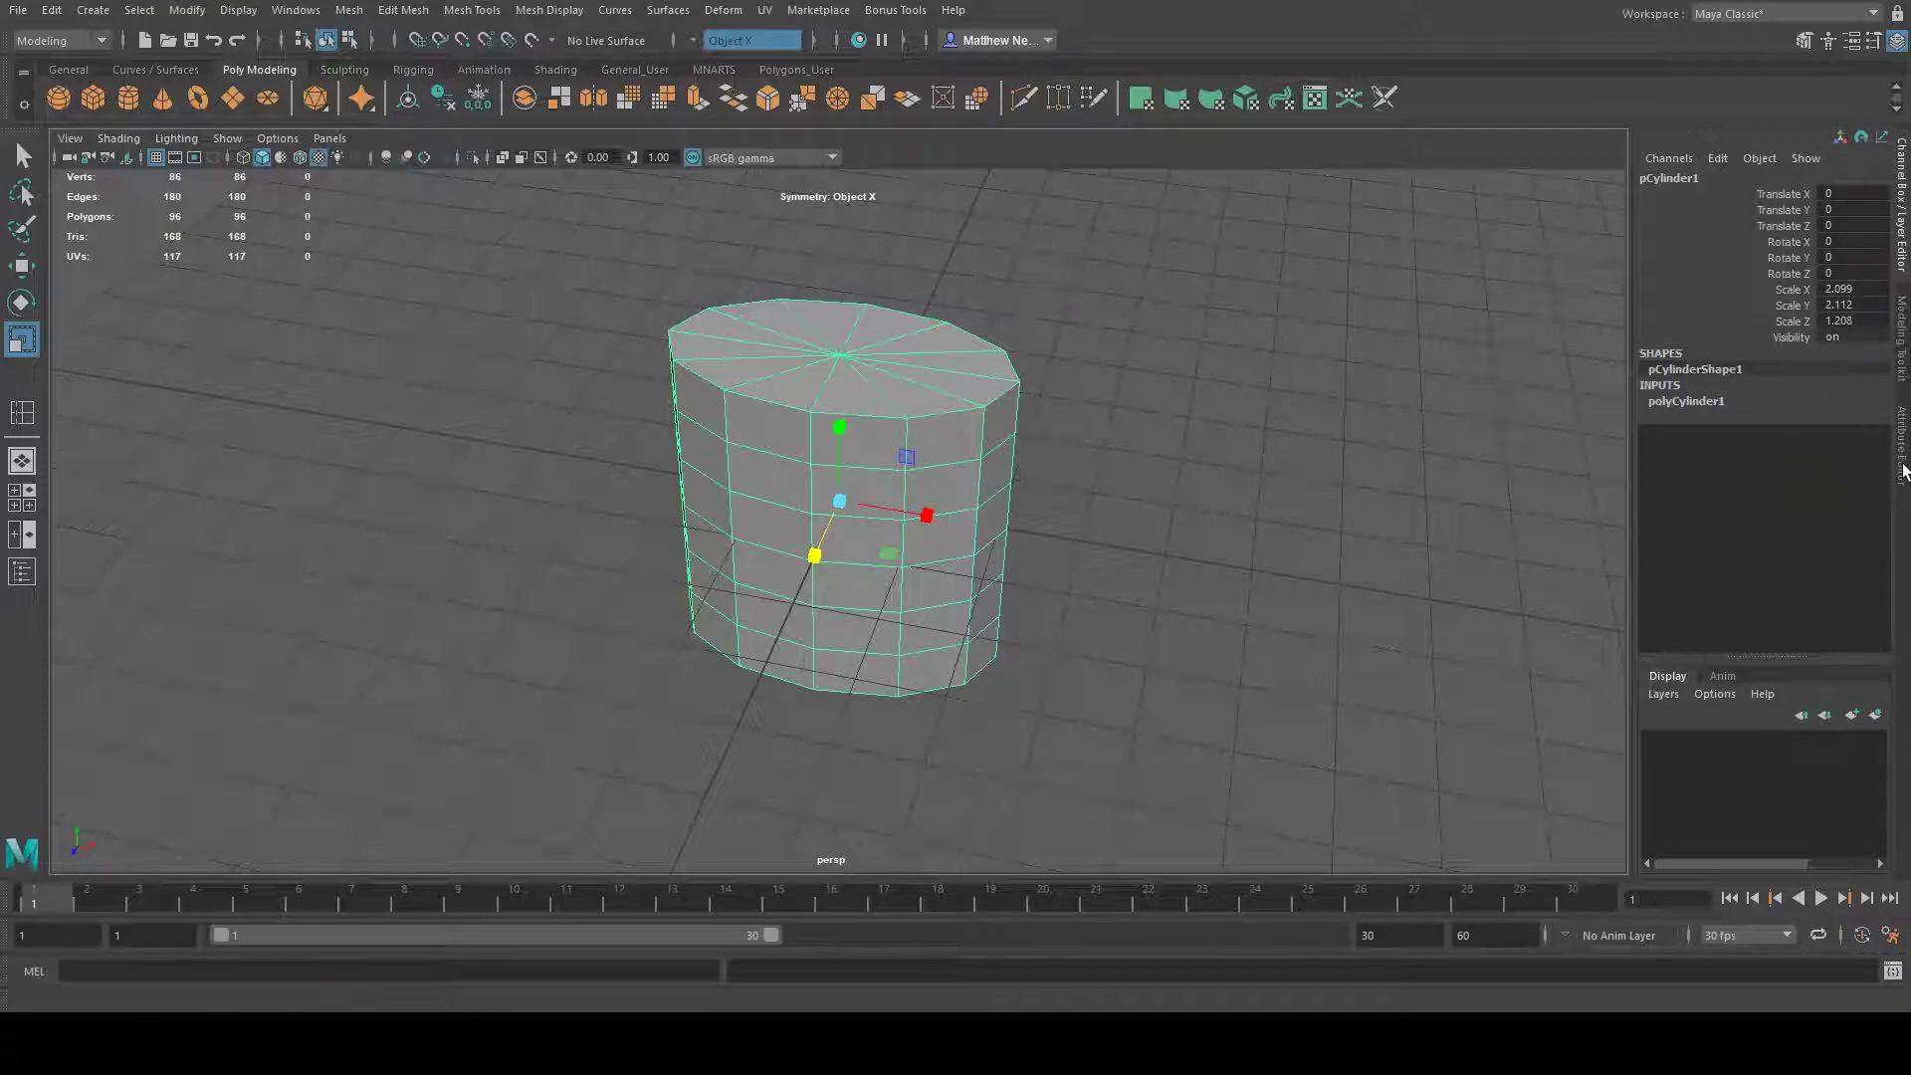
left_click(1902, 358)
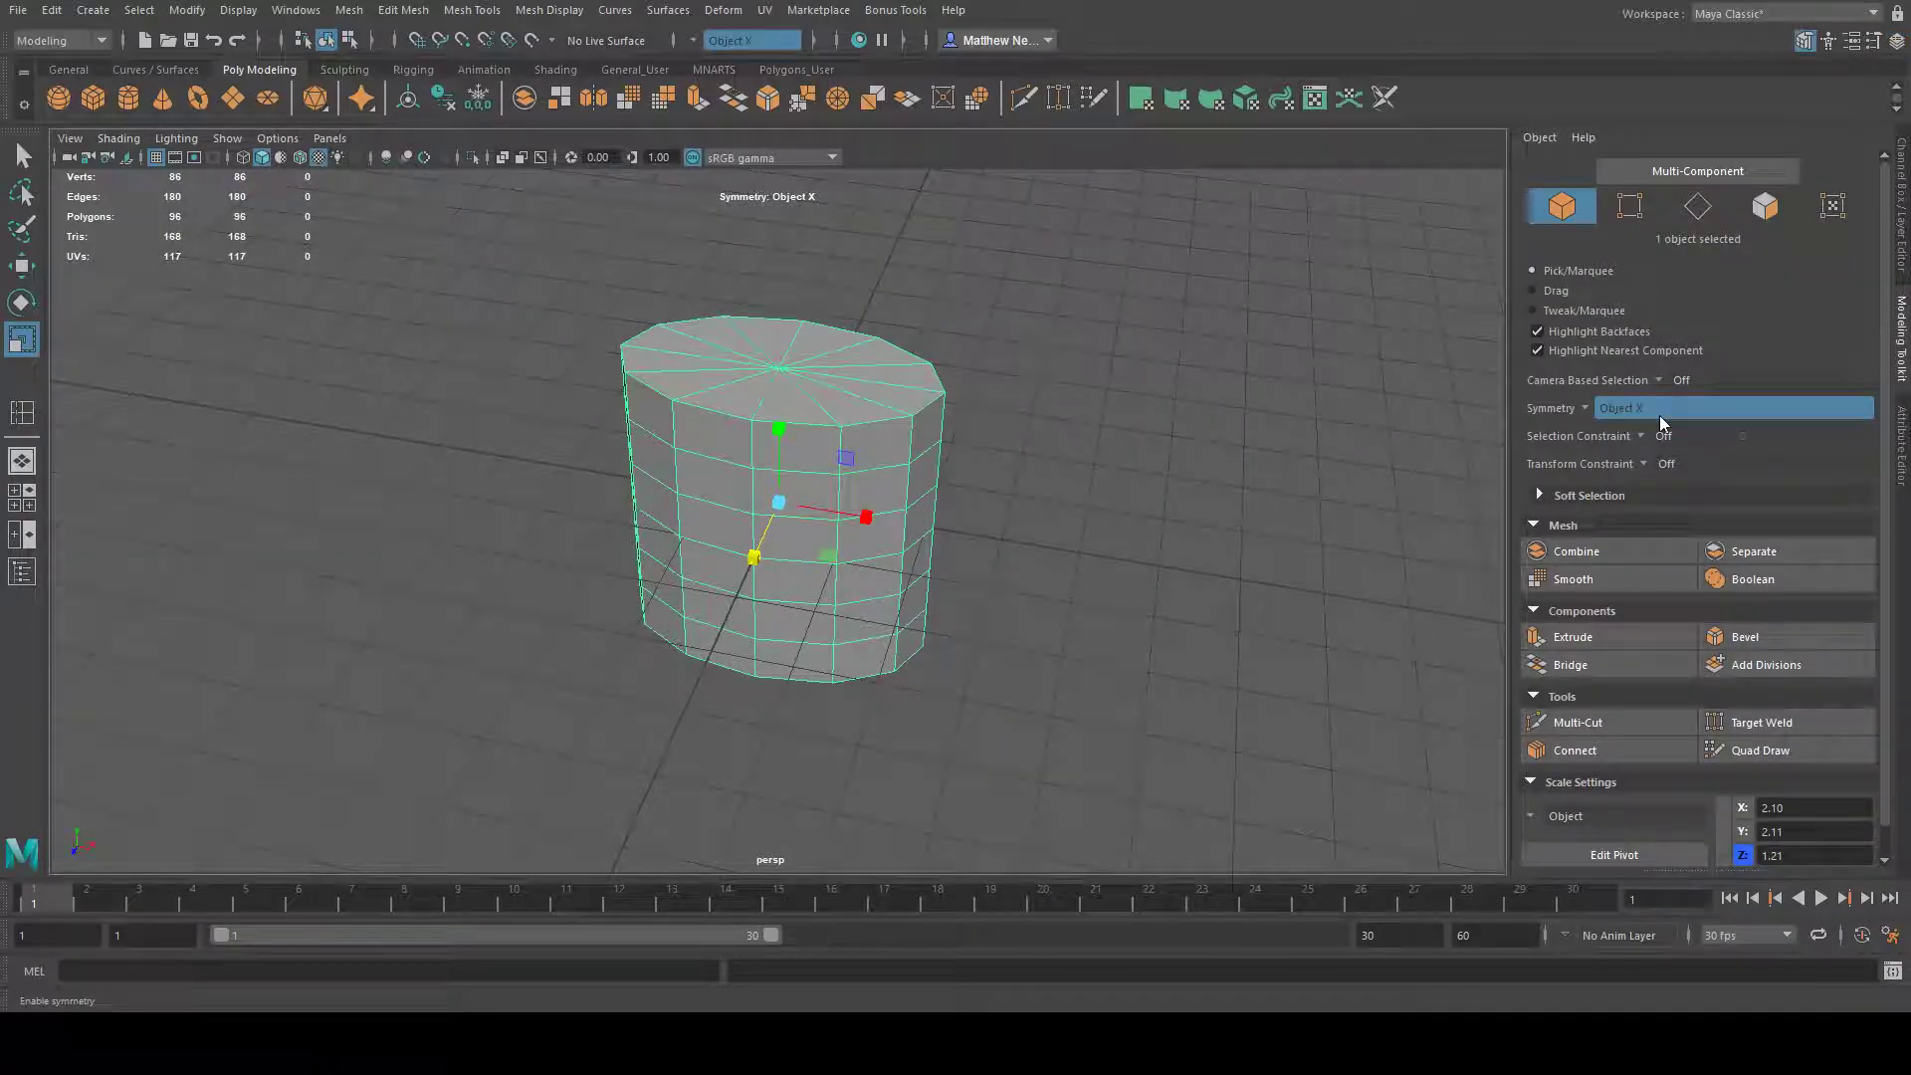
left_click_drag(896, 426, 882, 396, "alt")
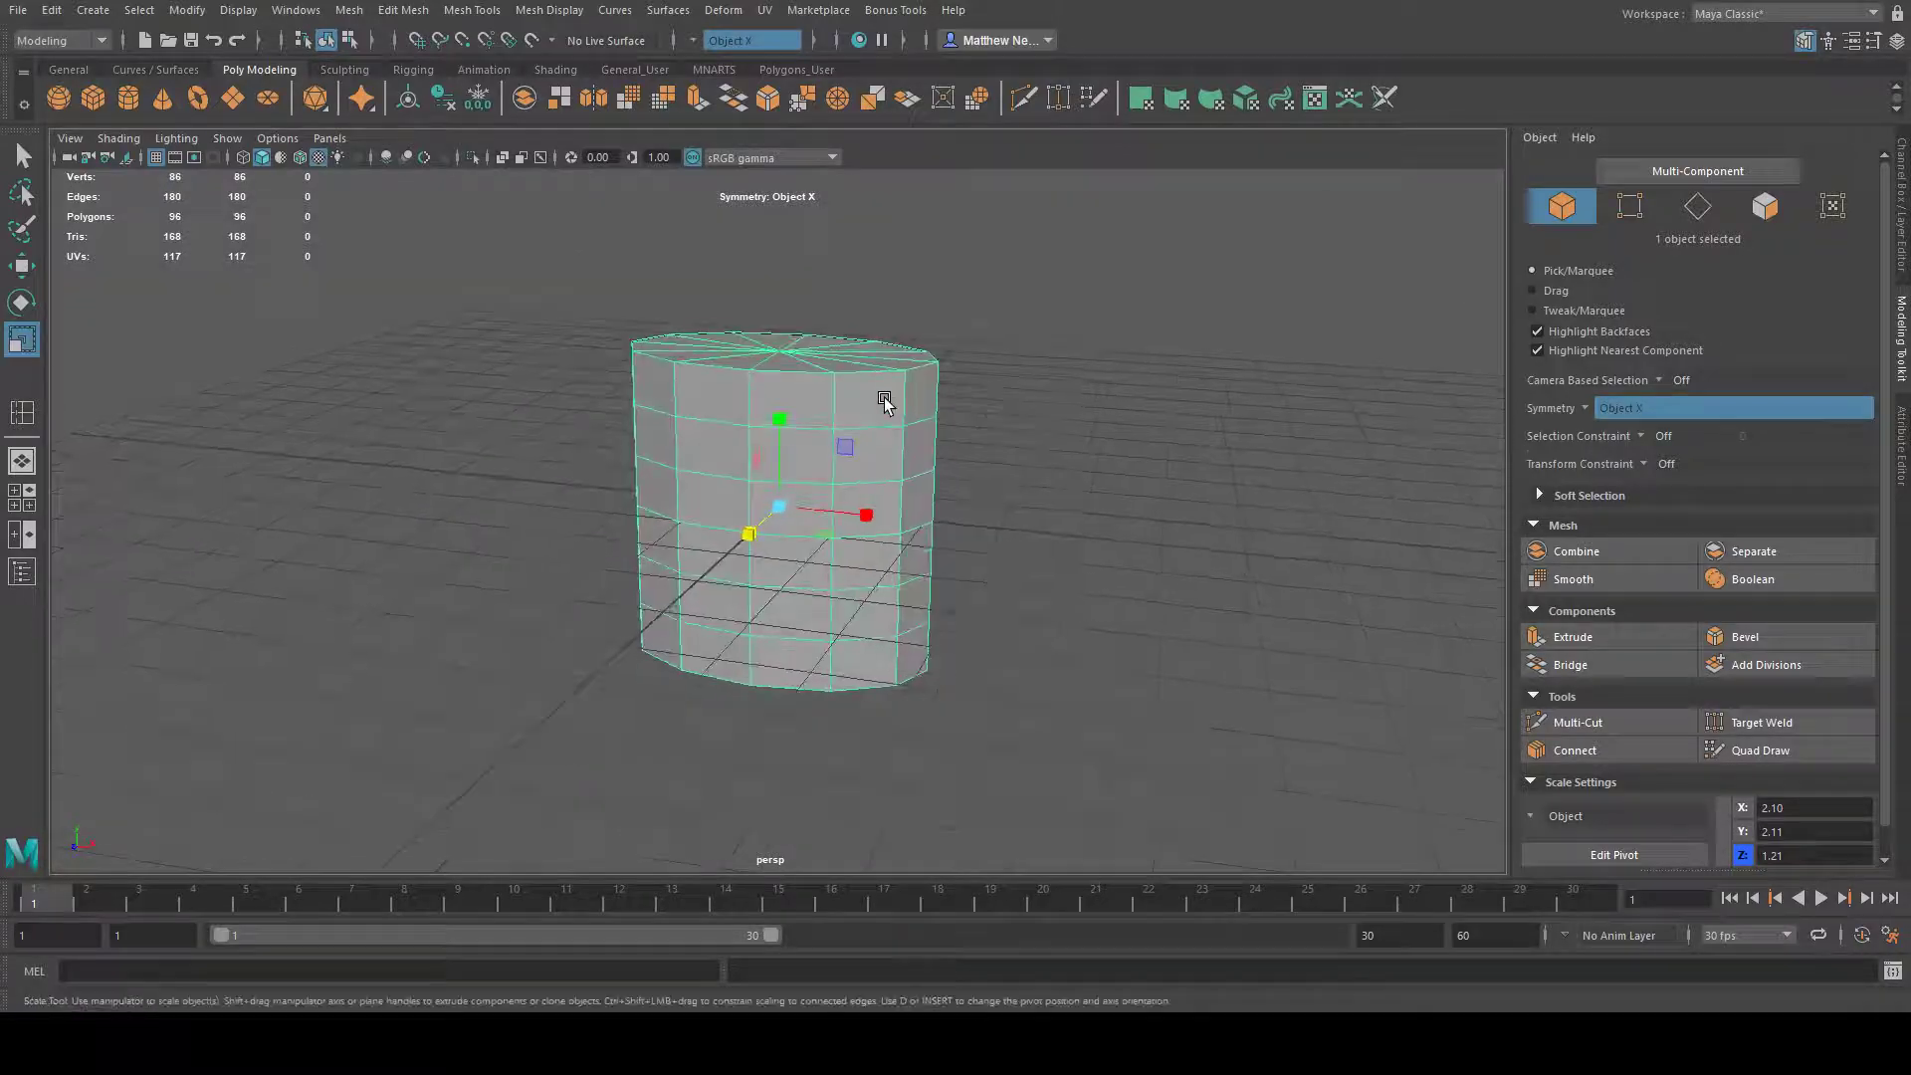
- Enable soft selection in vertex mode and adjust its falloff radius around an upper side vertex
key("F9")
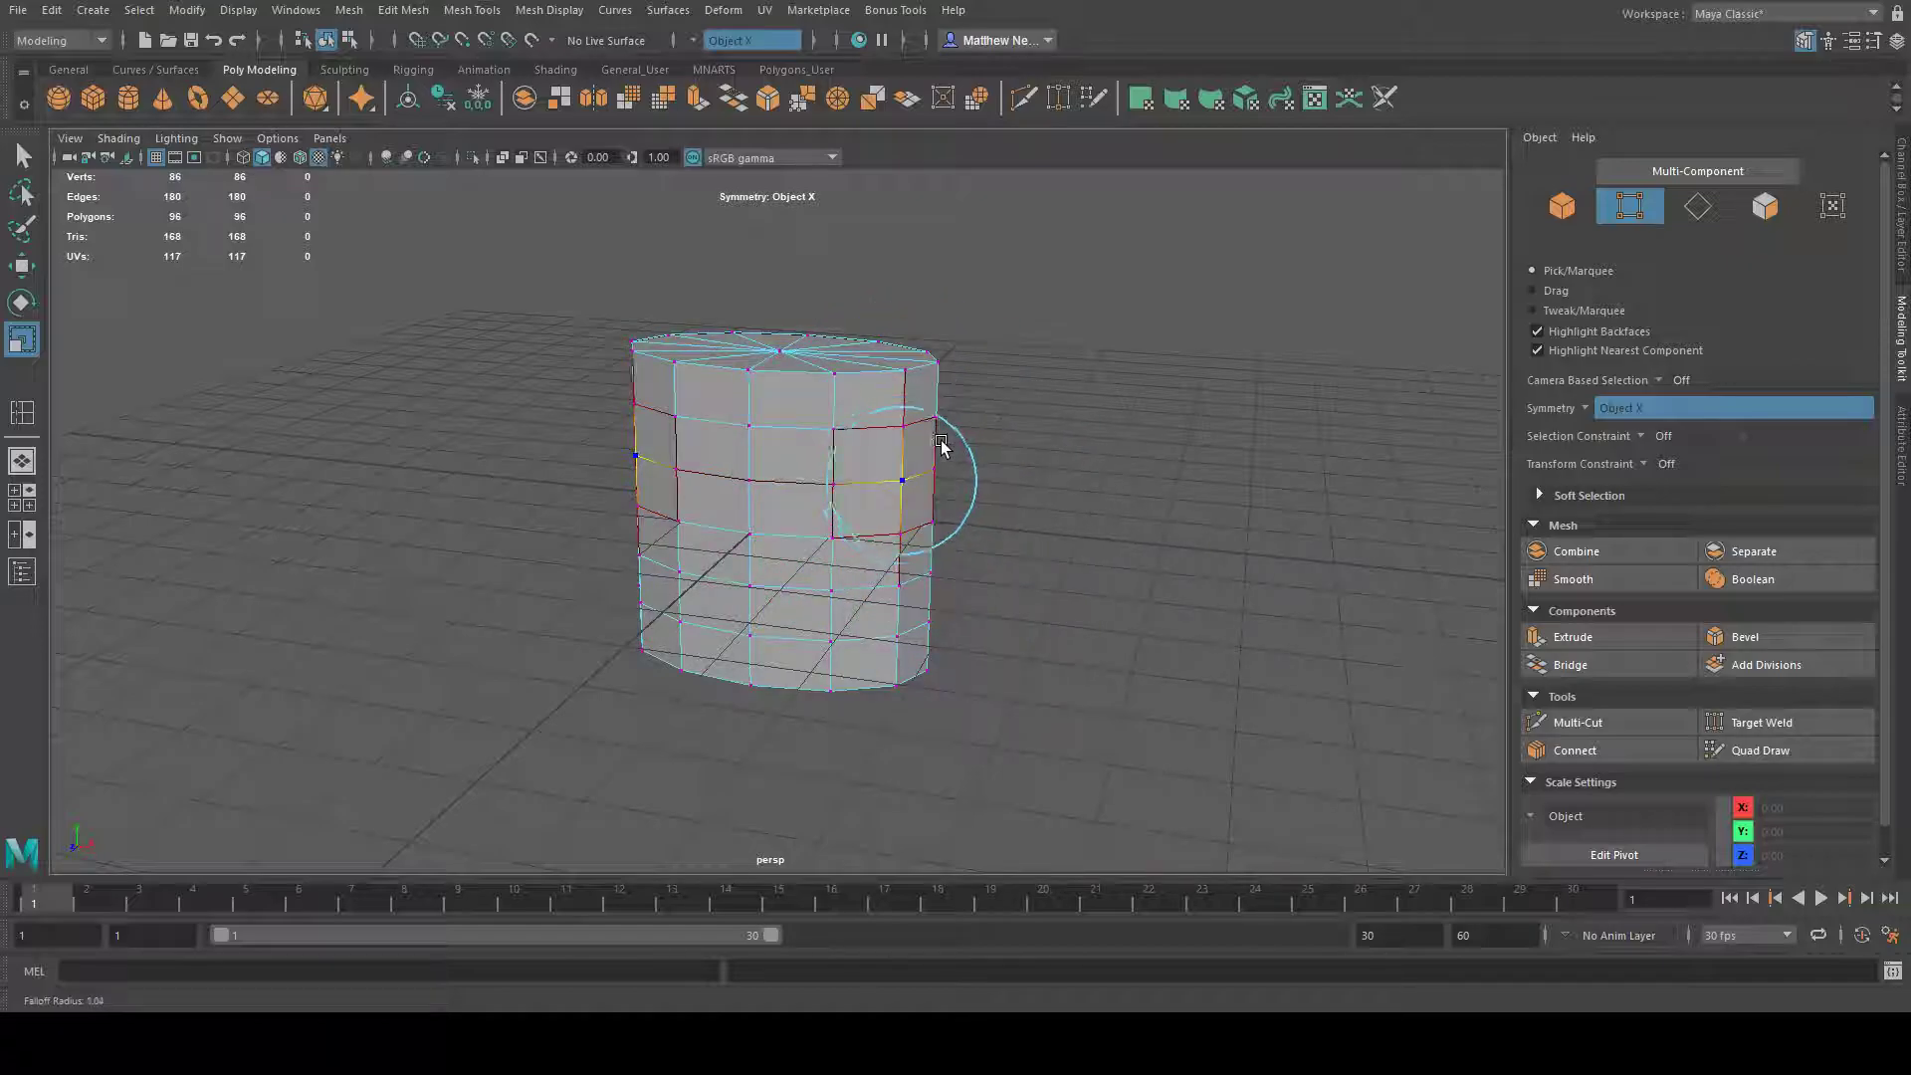
left_click_drag(1011, 414, 1016, 405)
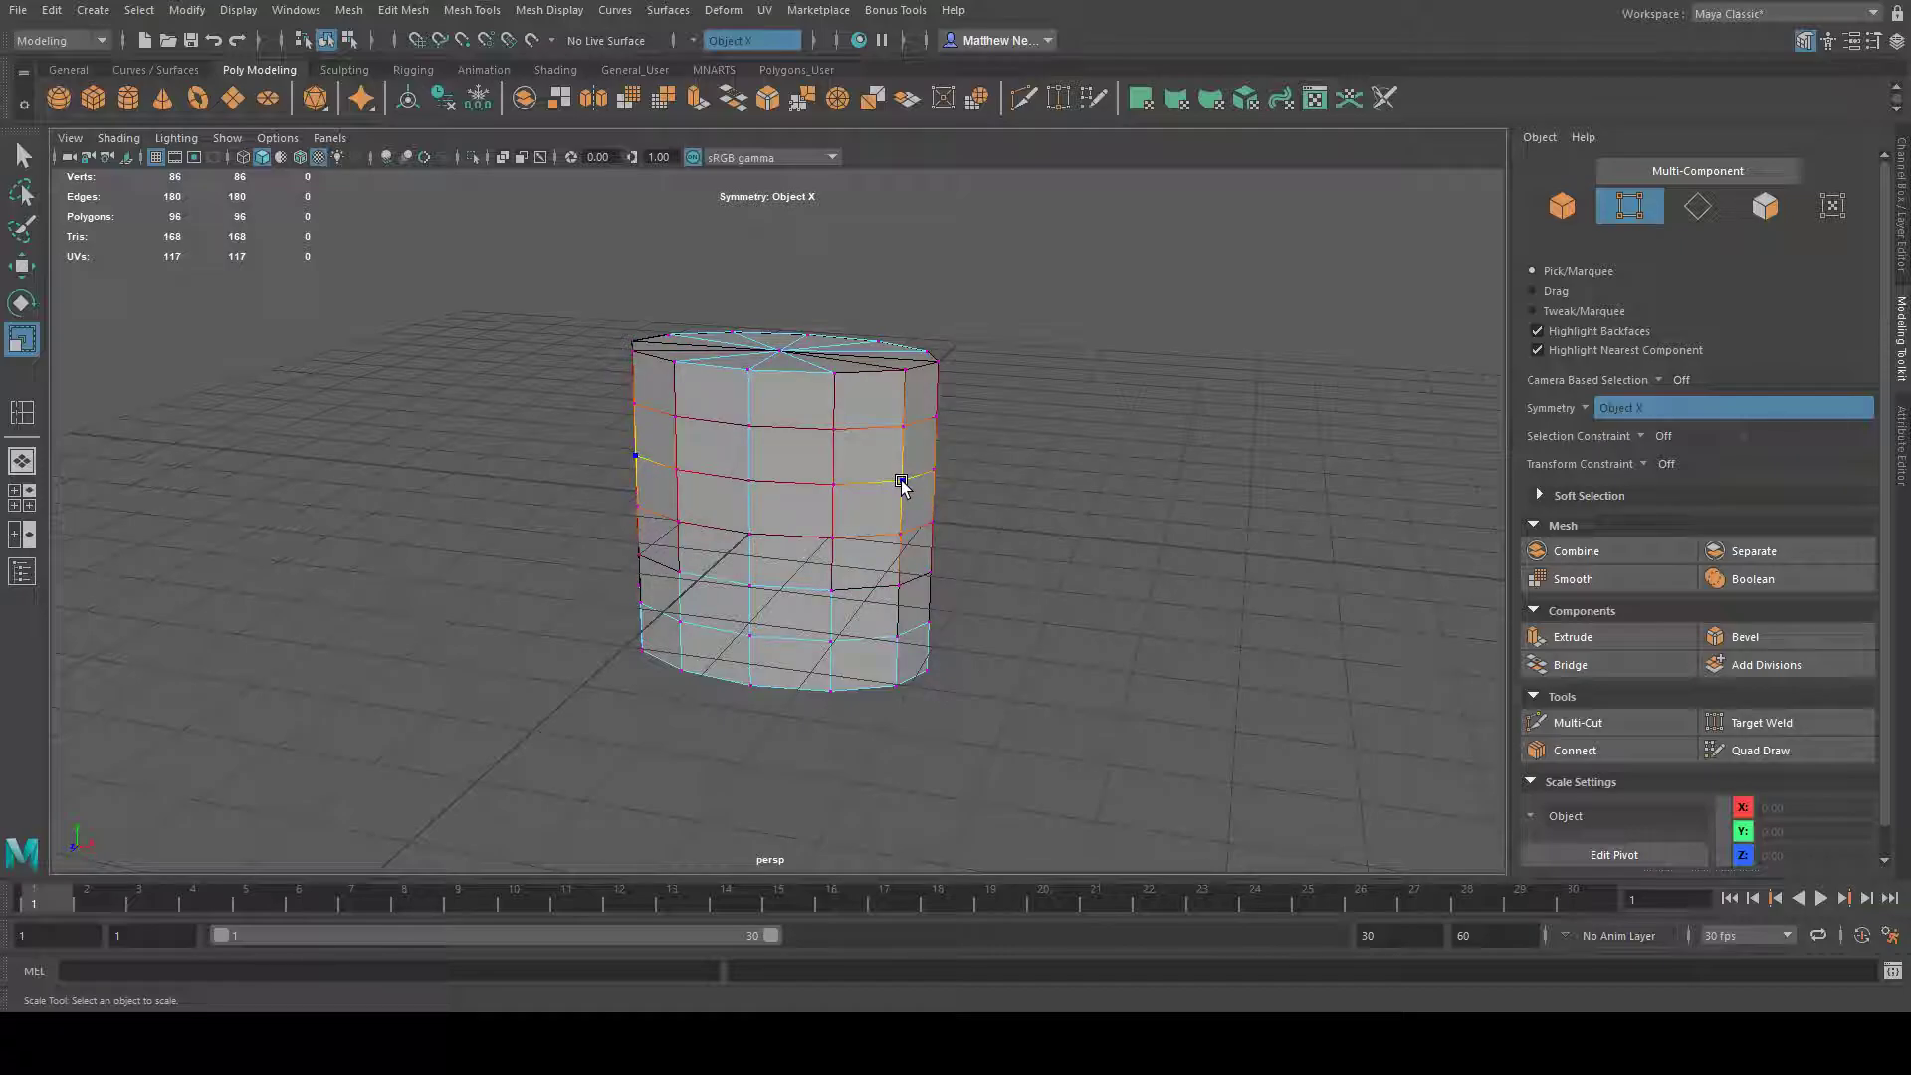
left_click_drag(900, 482, 969, 439)
mouse_move(853, 506)
left_mouse_down()
mouse_move(981, 426)
mouse_move(870, 488)
left_mouse_up()
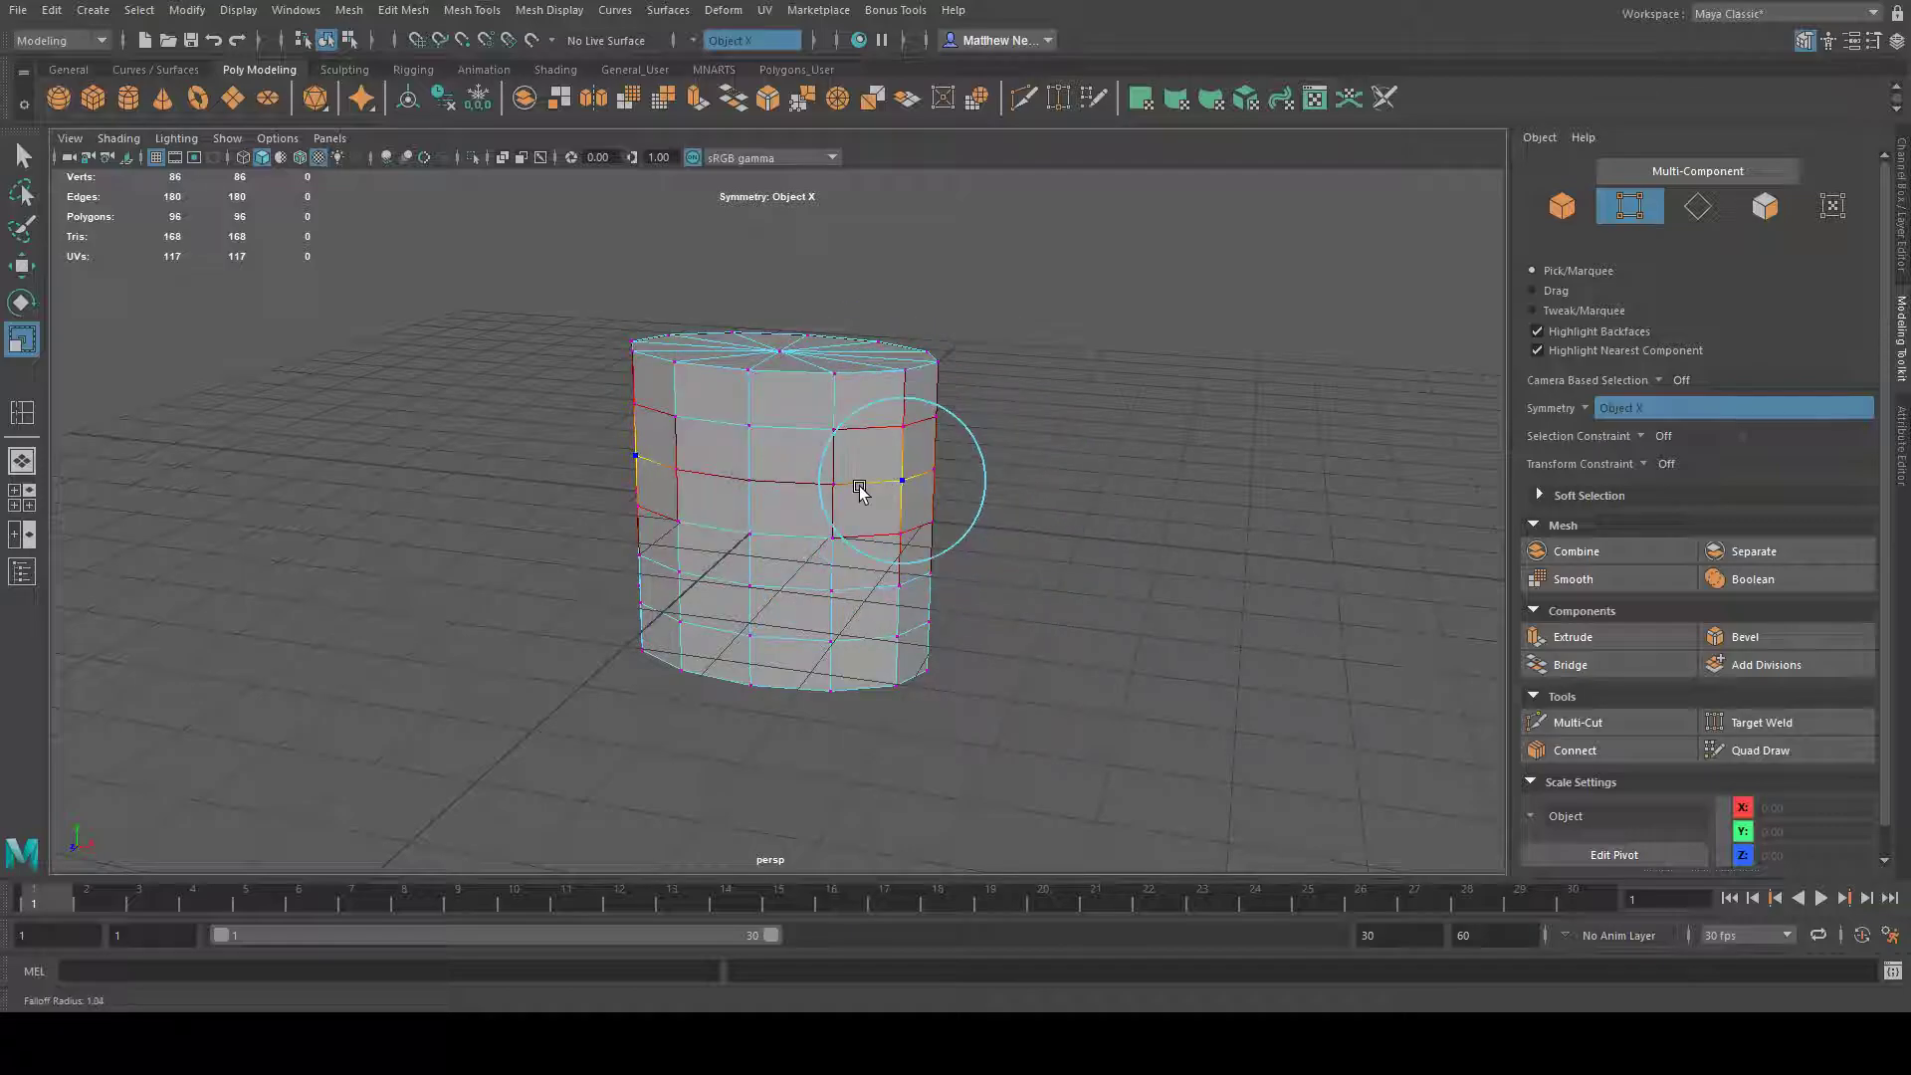
mouse_move(1053, 517)
left_mouse_down("alt")
mouse_move(1125, 499)
mouse_move(962, 480)
mouse_move(1079, 511)
left_mouse_up("alt")
left_click(933, 458)
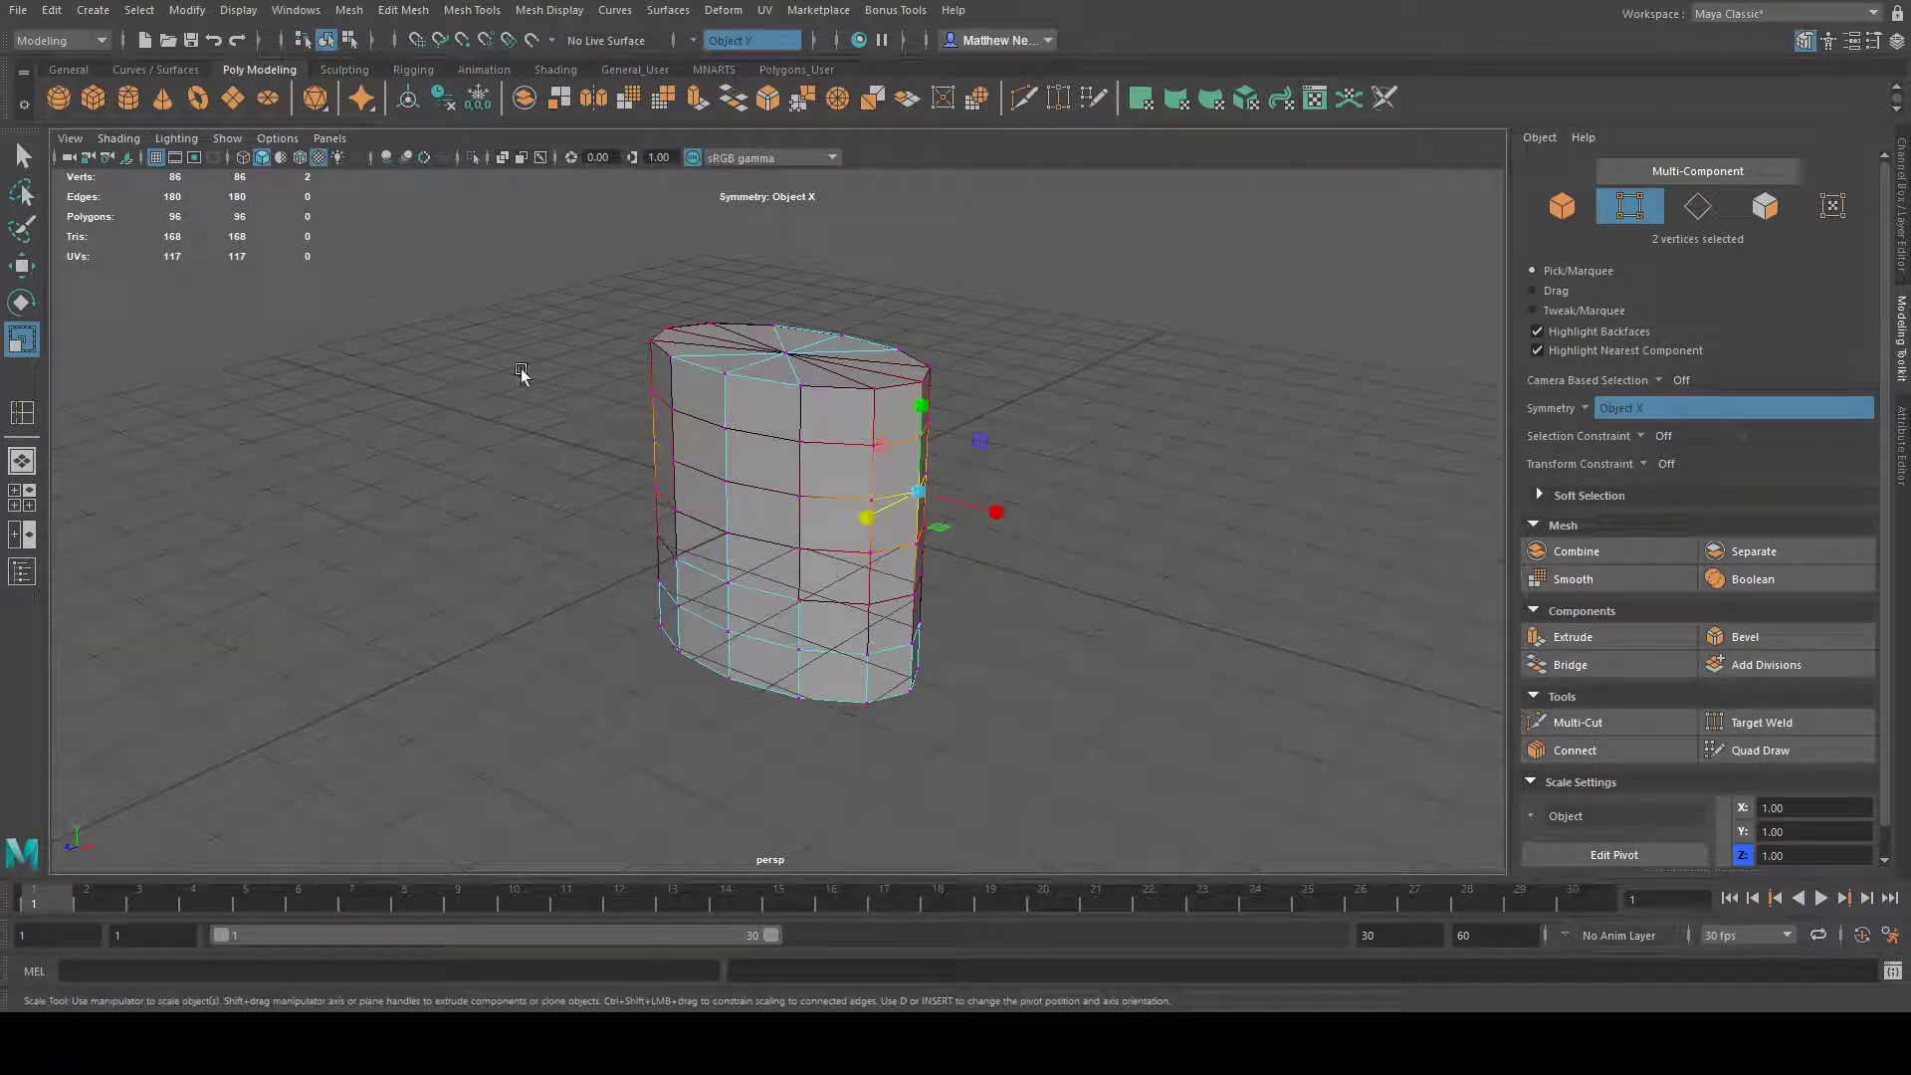
- Move the upper side vertices outward with soft selection and adjust the top rim's side vertices to broaden the upper body
left_click(23, 267)
left_click_drag(896, 467, 938, 458, "alt")
key("b")
key("b")
key("b")
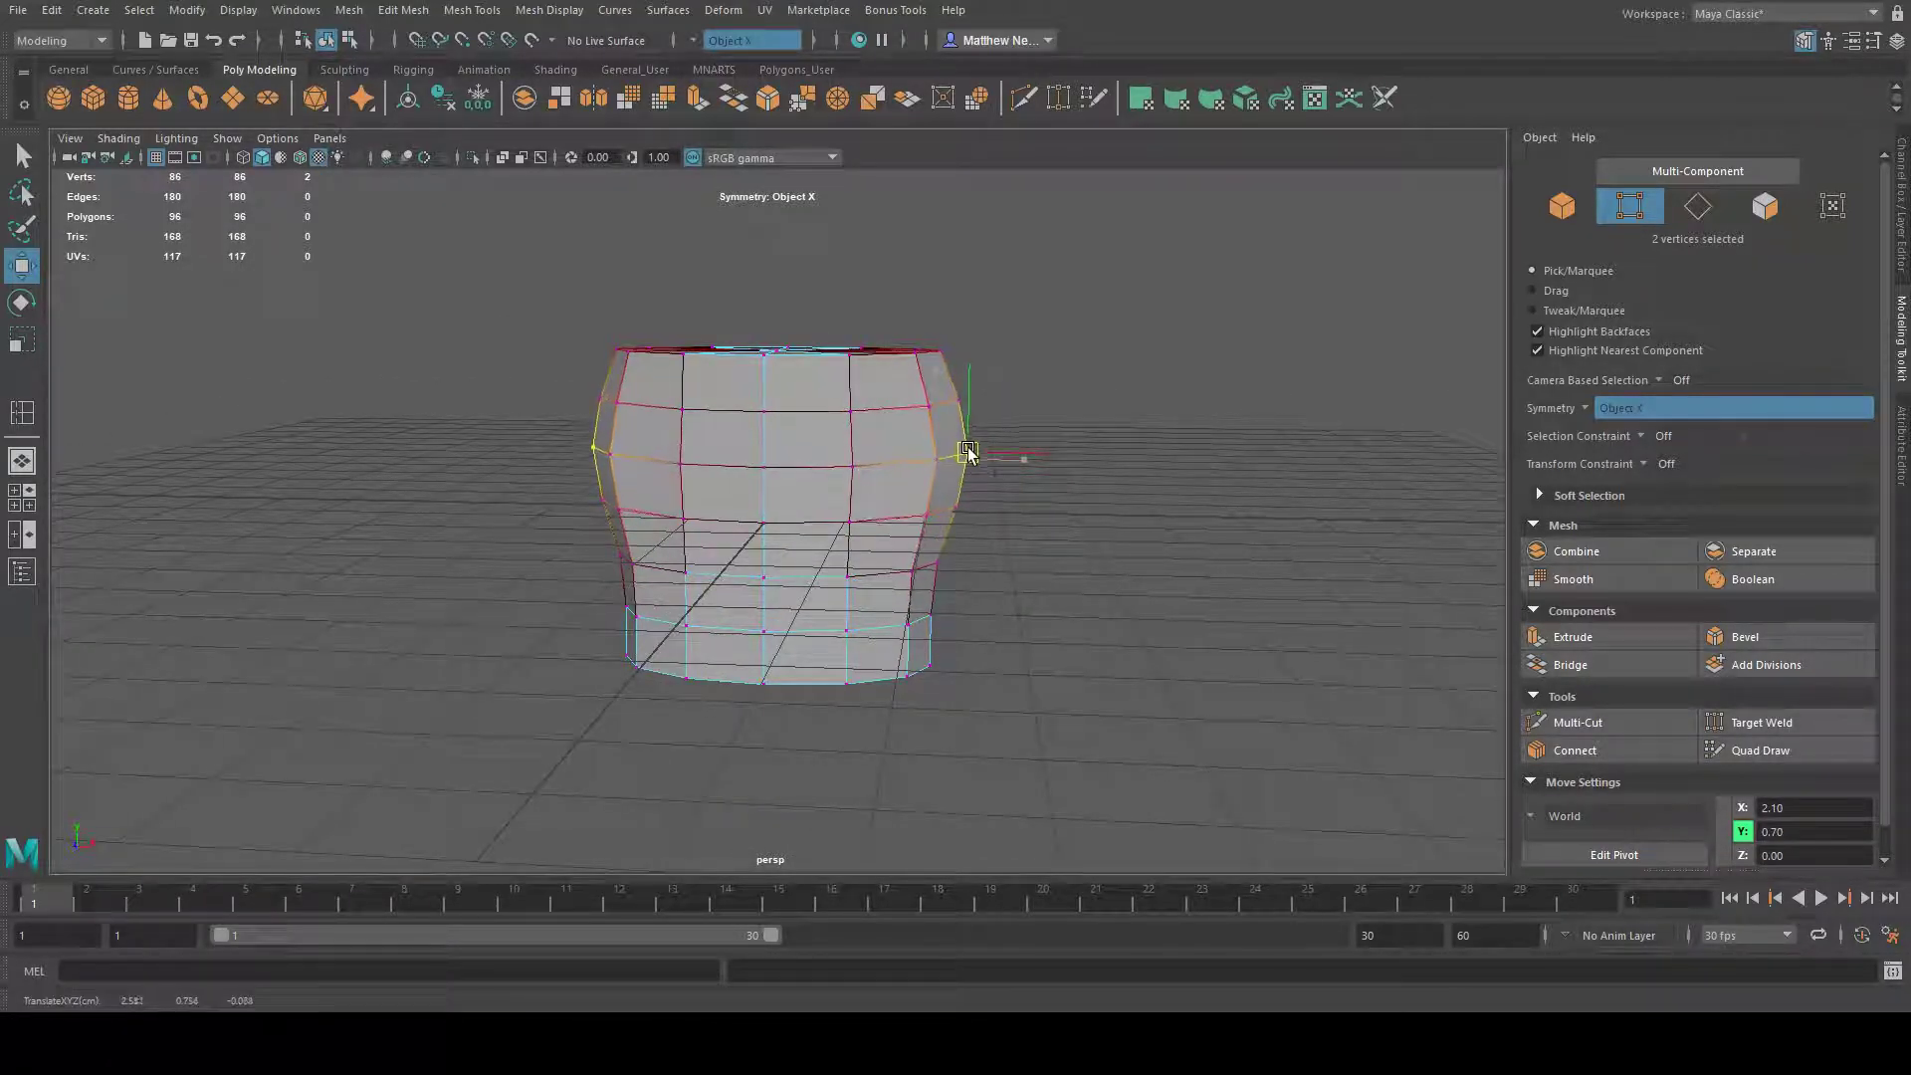
left_click(946, 354)
mouse_move(953, 366)
left_mouse_down("alt")
mouse_move(1023, 444)
mouse_move(932, 352)
left_mouse_up("alt")
left_click_drag(996, 480, 924, 451, "alt")
- Pull the lower side vertices inward with an adjusted soft-selection falloff to form a narrow waist above the flared base
left_click(948, 521)
left_click_drag(991, 605, 880, 566, "alt")
left_click(938, 557)
key("b")
left_click(887, 627)
left_click_drag(937, 629, 861, 635, "alt")
left_click_drag(1065, 627, 751, 683, "alt")
- Move the upper back's centre vertex inward to about Z -0.94
left_click(876, 486)
left_click_drag(916, 558, 977, 519, "alt")
left_click_drag(886, 460, 866, 457)
left_click_drag(1061, 500, 1147, 499, "alt")
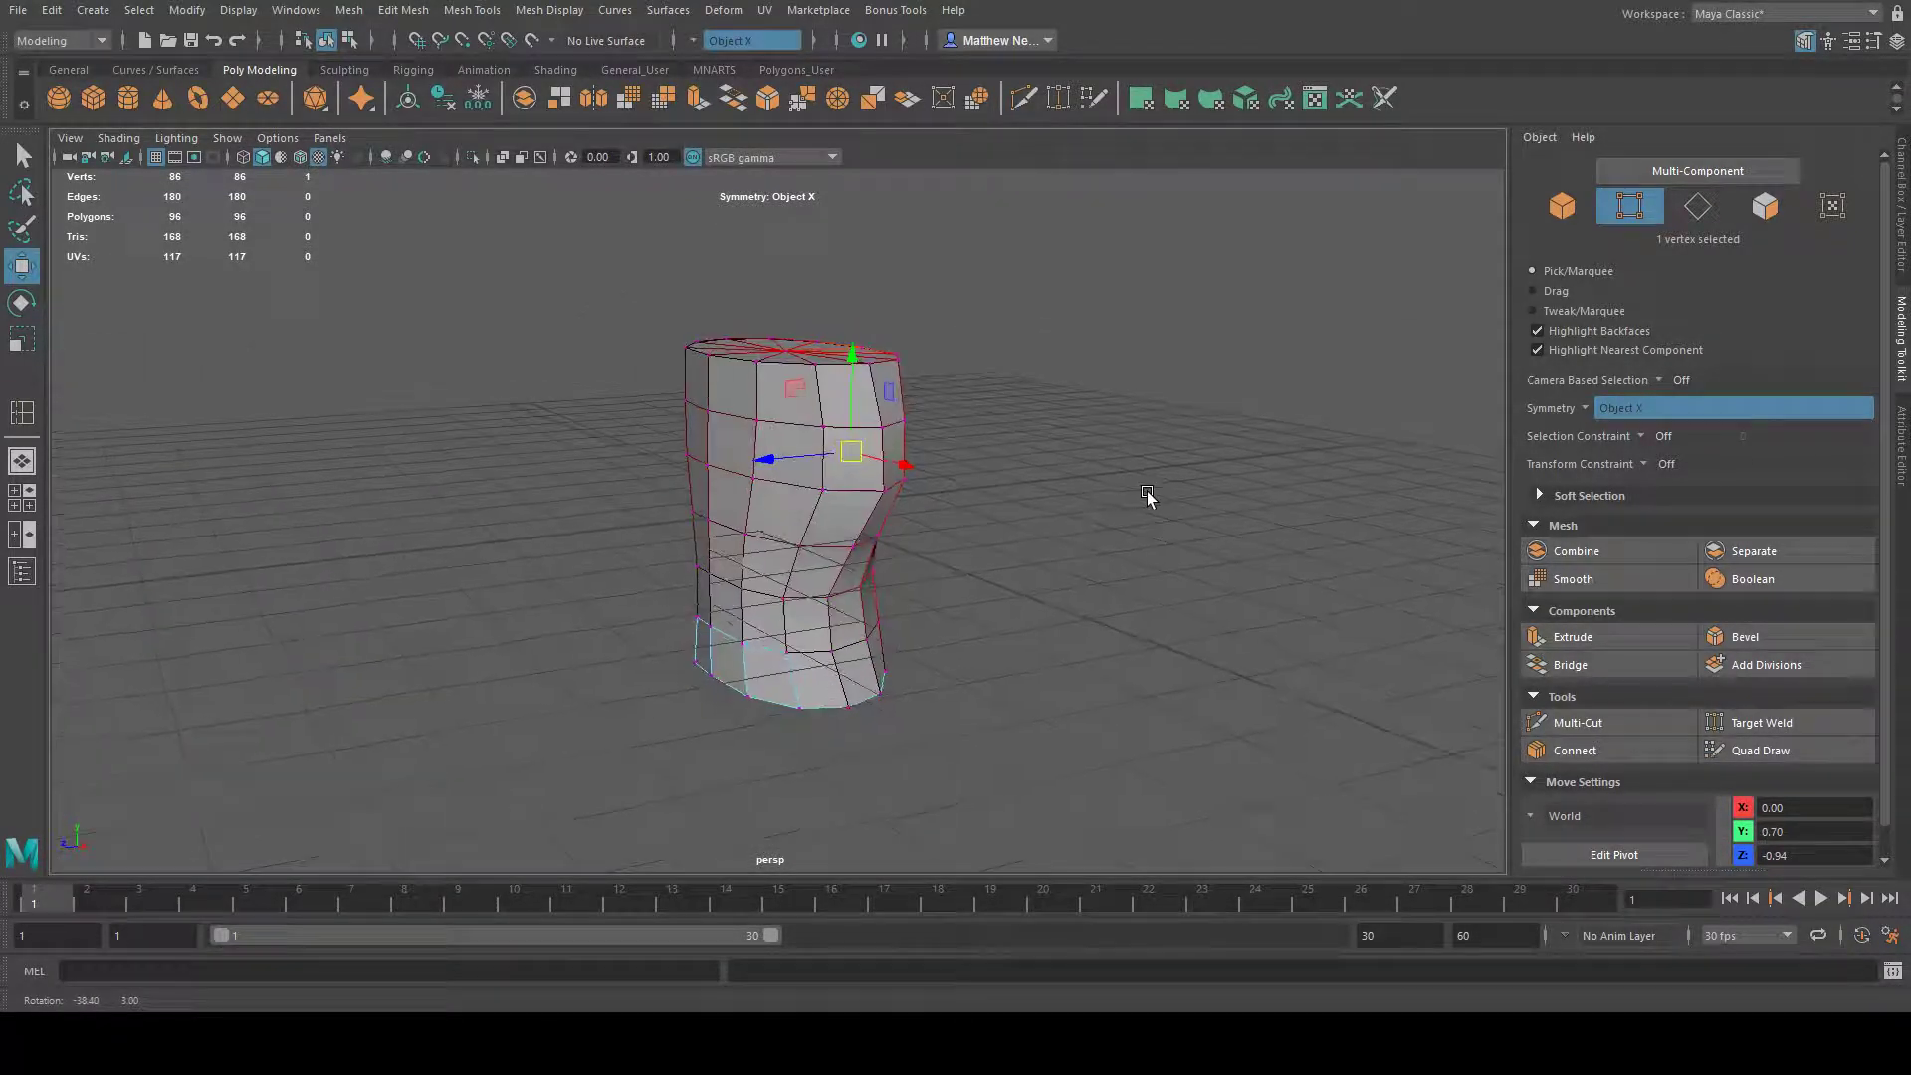
- Pull the upper front's centre vertex forward and slightly up, to about Y 0.80 and Z 1.71
left_click(720, 458)
left_click_drag(836, 483, 793, 547, "alt")
left_click_drag(697, 474, 679, 472)
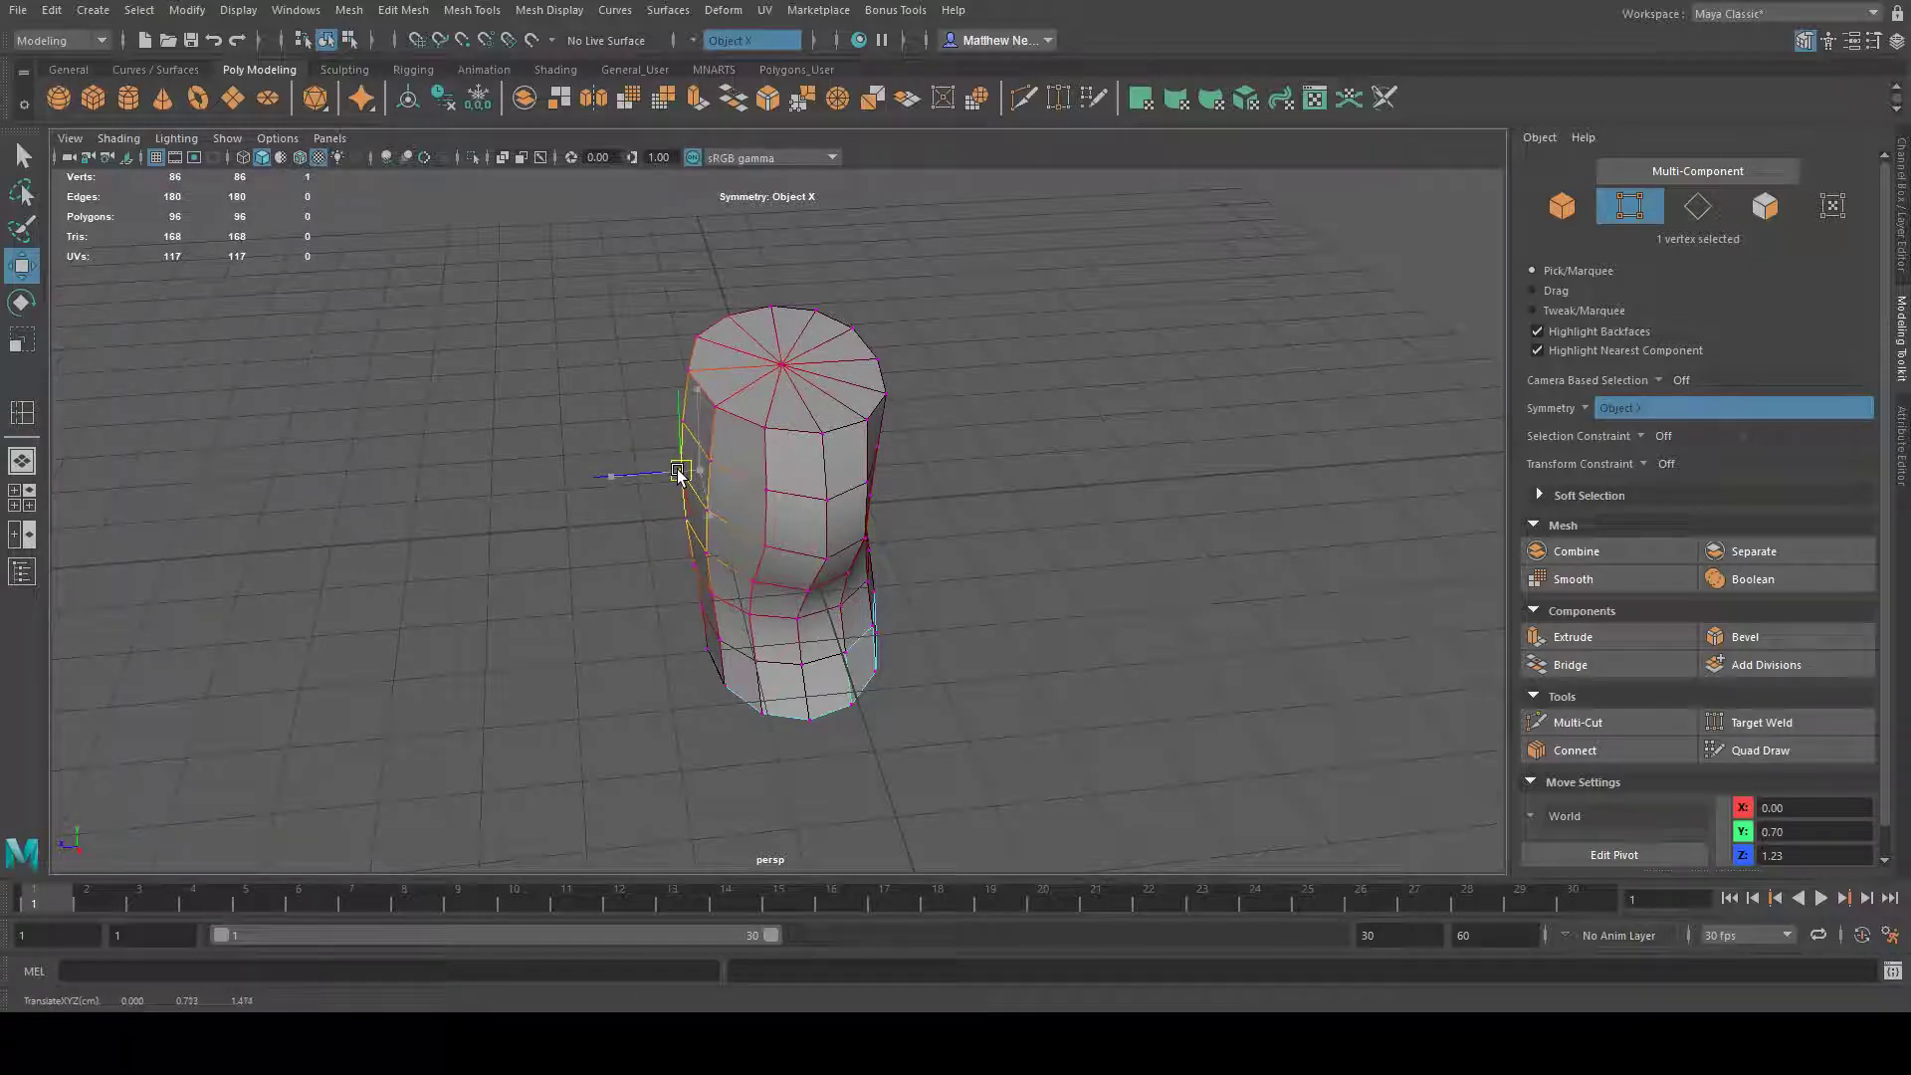
left_click_drag(809, 574, 759, 568, "alt")
left_click(682, 467)
left_click_drag(673, 455, 672, 455)
left_click_drag(832, 520, 783, 499, "alt")
left_click_drag(672, 444, 665, 452)
left_click_drag(657, 547, 937, 534, "alt")
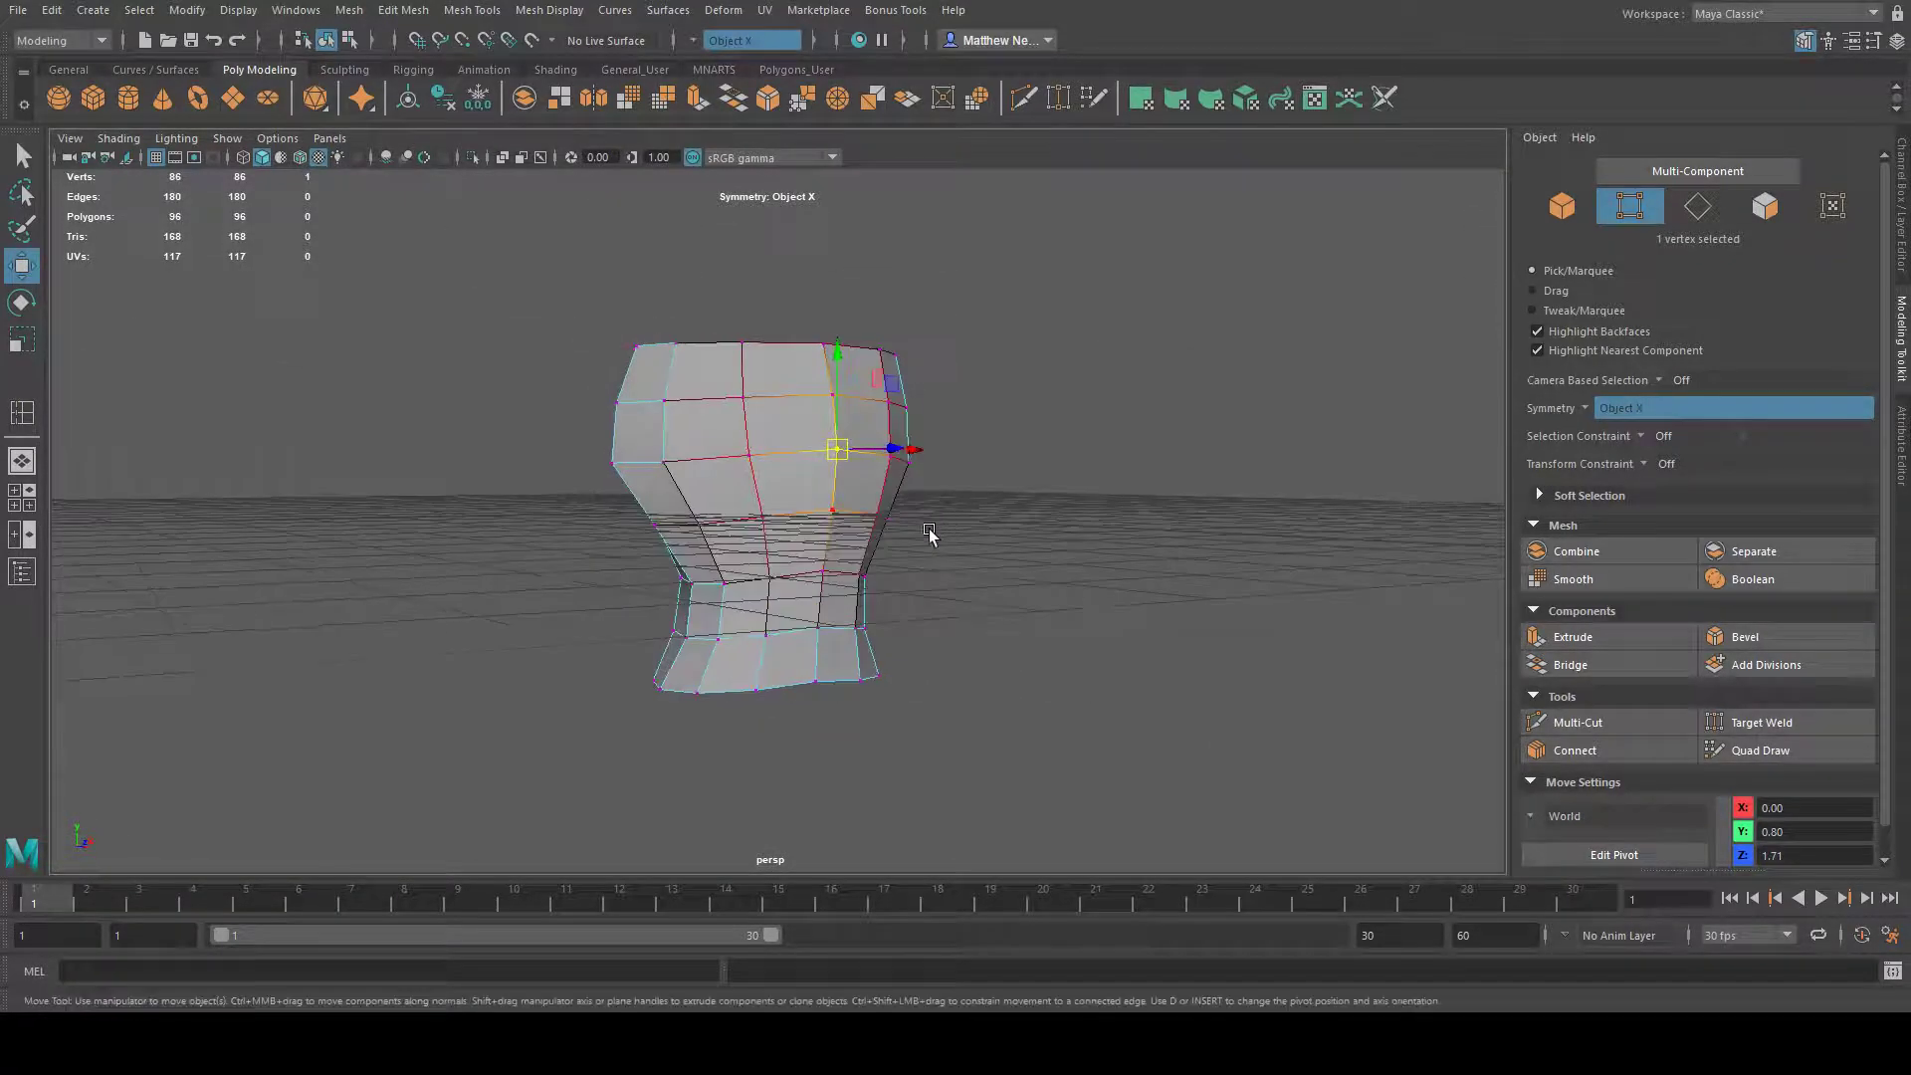
- Adjust the depth of the front and back vertices just above the waist
left_click_drag(849, 597, 946, 618, "alt")
left_click(882, 518)
left_click_drag(873, 517, 869, 517)
left_click_drag(966, 602, 803, 572, "alt")
left_click(725, 523)
left_click_drag(666, 530, 678, 537)
- Reposition the waist and bottom rim vertices, bringing the rim's front centre vertex to about Y -2.48 and Z 1.20
left_click_drag(737, 602, 700, 581, "alt")
left_click(694, 583)
mouse_move(673, 718)
left_mouse_down("alt")
mouse_move(661, 687)
mouse_move(737, 712)
mouse_move(733, 679)
mouse_move(681, 698)
left_mouse_up("alt")
left_click(659, 686)
left_click_drag(721, 720, 842, 693, "alt")
left_click(840, 681)
left_click_drag(1085, 645, 786, 669, "alt")
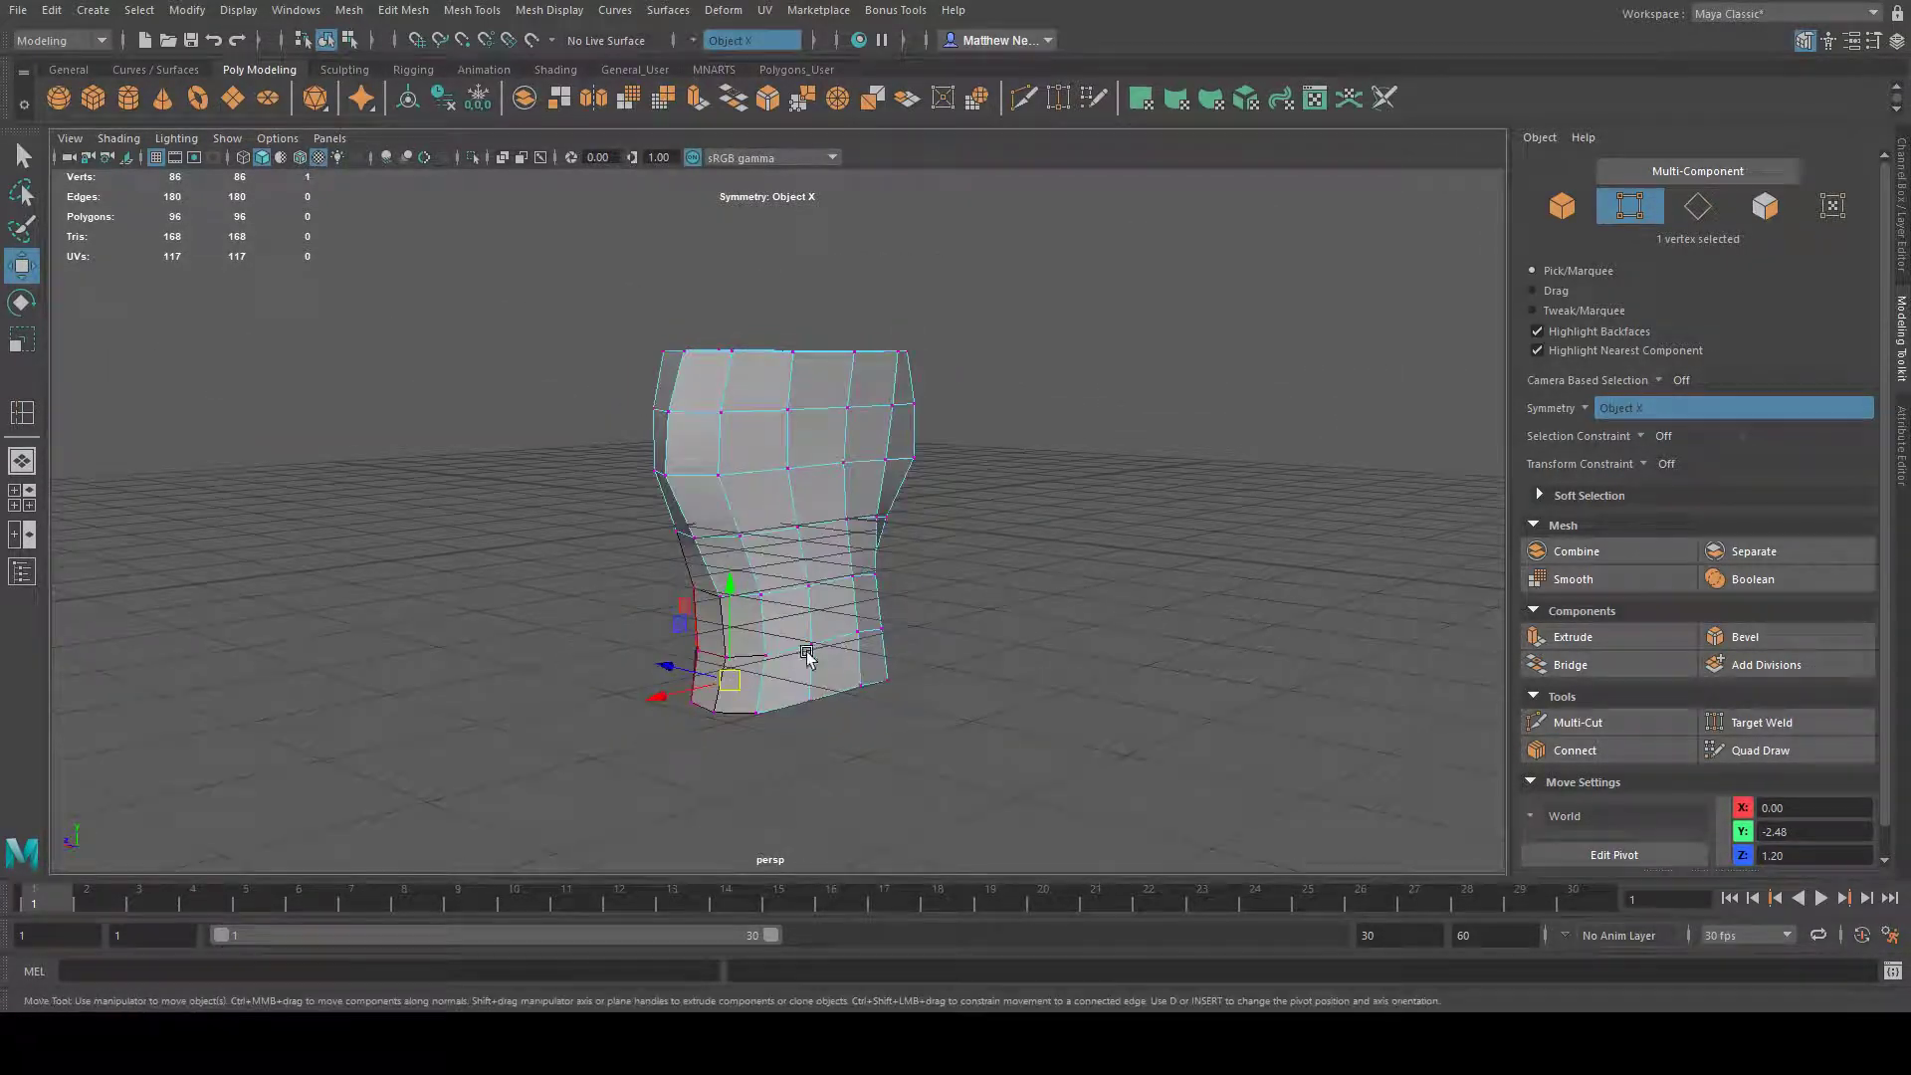
- Refine the remaining lower waist and bottom rim vertices to smooth the flare of the base
left_click_drag(876, 708, 847, 627, "alt")
left_click(867, 629)
left_click_drag(952, 589, 627, 605, "alt")
left_click(733, 653)
left_click_drag(697, 734, 806, 718, "alt")
left_click(704, 696)
left_click_drag(692, 691, 685, 688)
left_click_drag(677, 563, 1032, 584, "alt")
- Push the back's centre vertices inward at mid height and at the top rim to hollow the upper back
left_click(893, 406)
left_click_drag(831, 483, 883, 485, "alt")
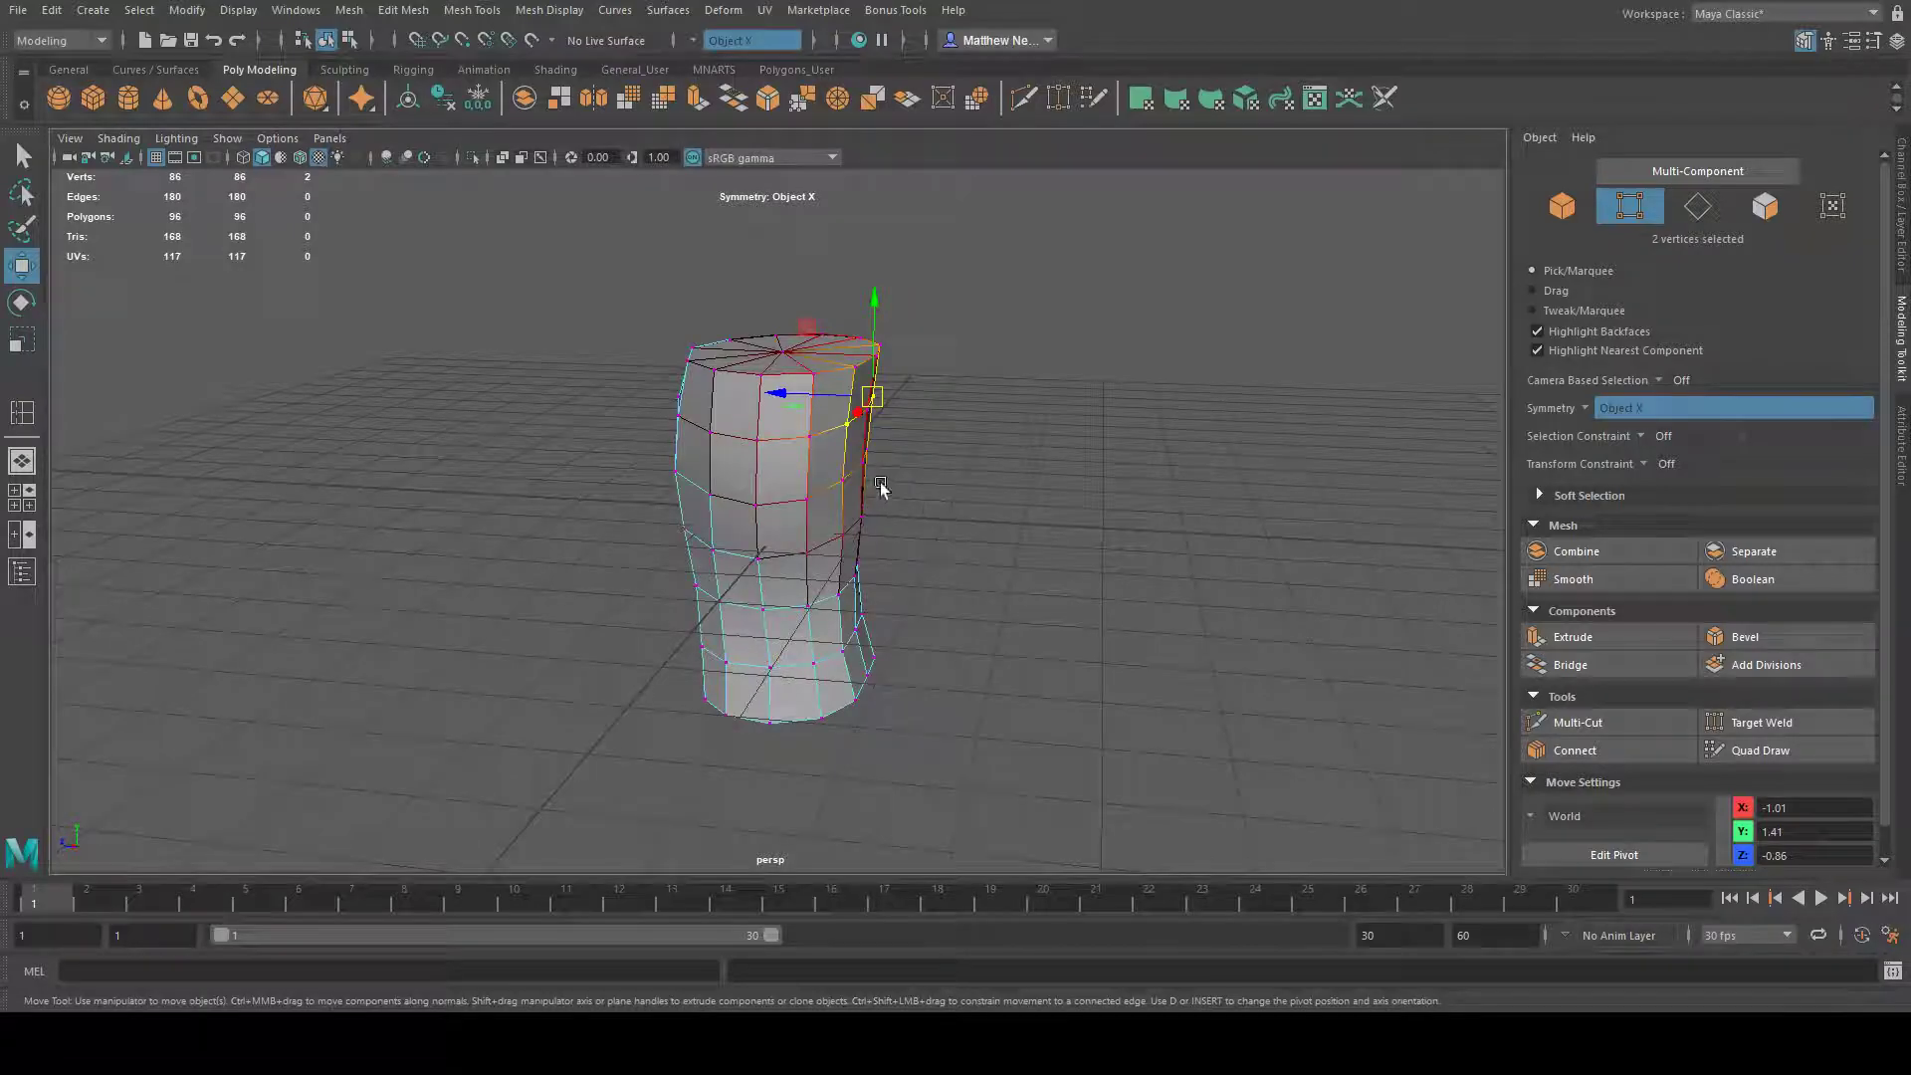
left_click_drag(985, 527, 901, 533, "alt")
left_click_drag(789, 460, 767, 457)
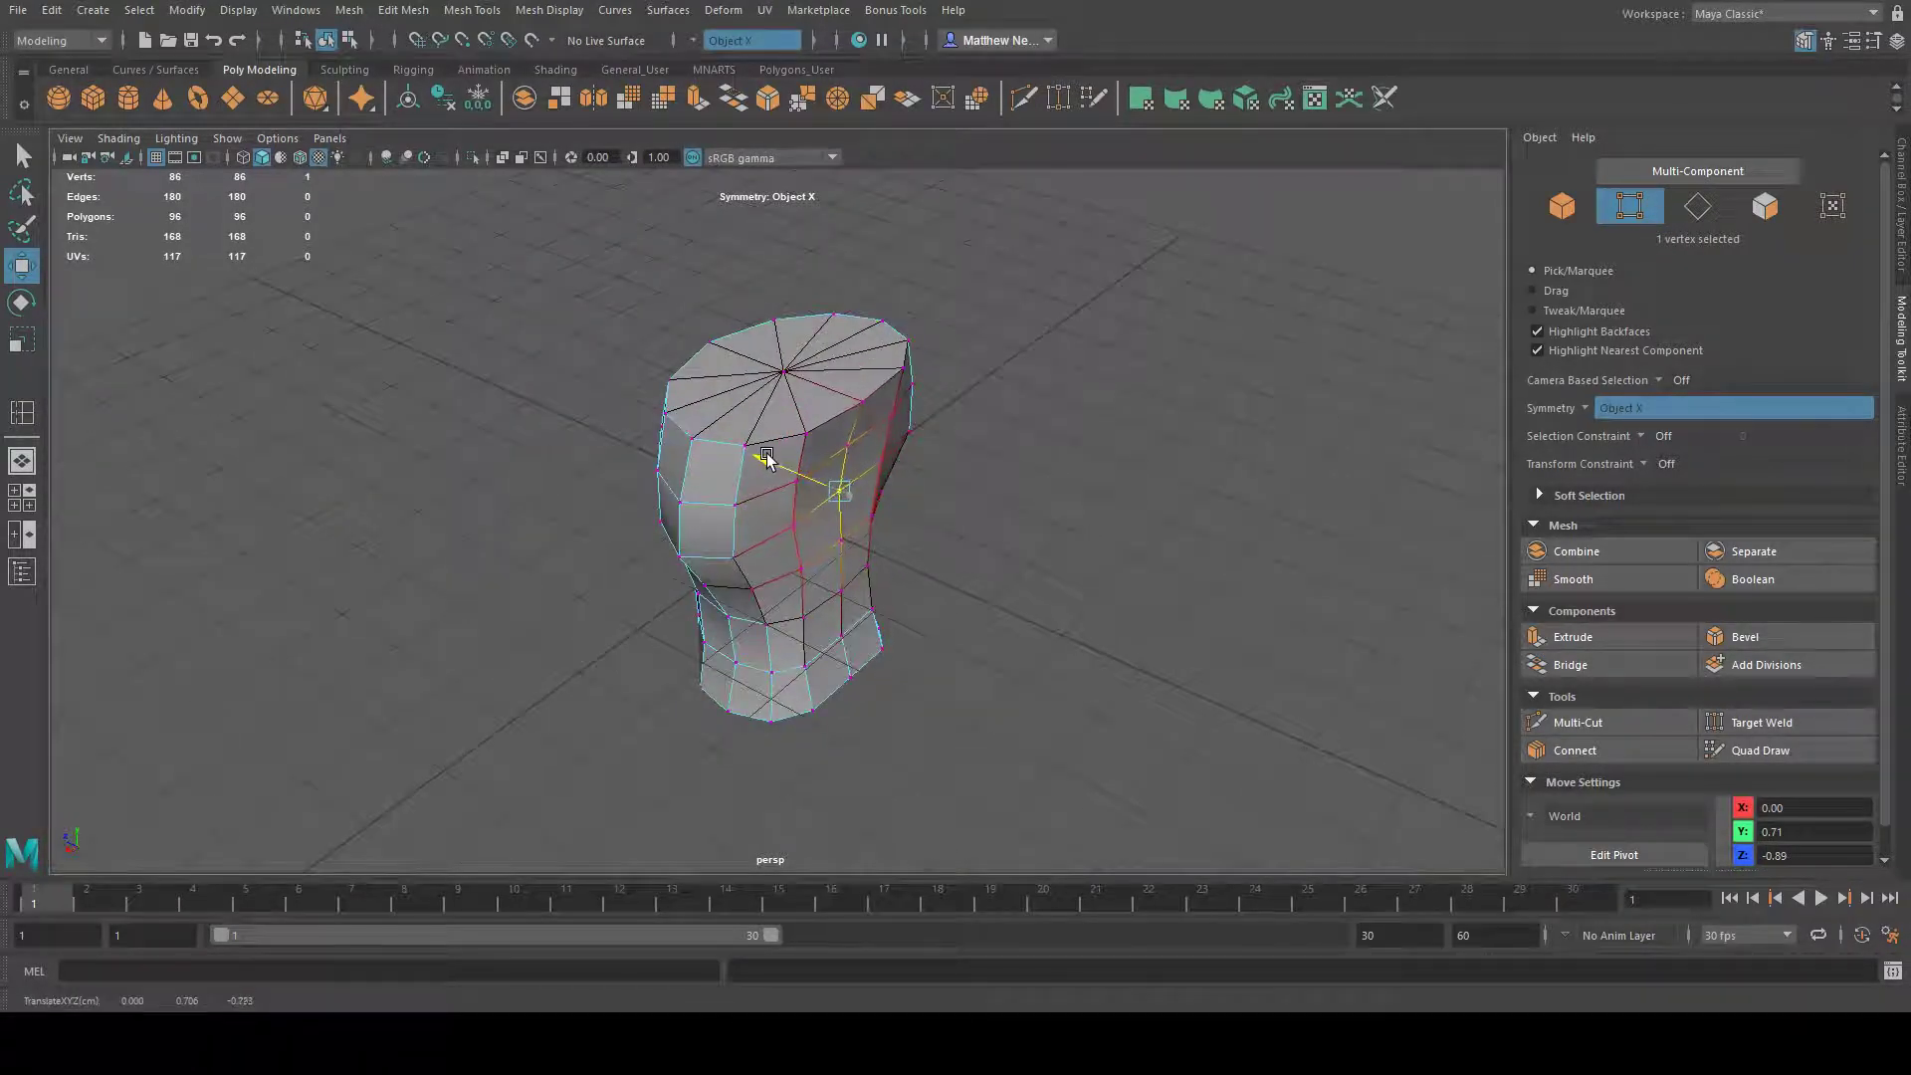
left_click(860, 401)
left_click_drag(940, 492, 946, 544, "alt")
left_click_drag(815, 396, 805, 393)
- Fine-tune the depth of the waist vertices along Z to smooth the body's side profile
left_click_drag(975, 562, 806, 495, "alt")
left_click_drag(687, 582, 629, 591, "alt")
left_click_drag(846, 642, 783, 597, "alt")
left_click_drag(606, 572, 616, 572)
left_click_drag(734, 601, 576, 665, "alt")
left_click_drag(953, 631, 895, 627, "alt")
middle_click_drag(1019, 538, 936, 675, "alt")
left_click(679, 569)
left_click_drag(849, 627, 726, 619, "alt")
left_click_drag(607, 561, 589, 561)
left_click_drag(587, 679, 867, 513, "alt")
- Lower the upper front vertices, placing the centre one at about Y 1.09
left_click(694, 237)
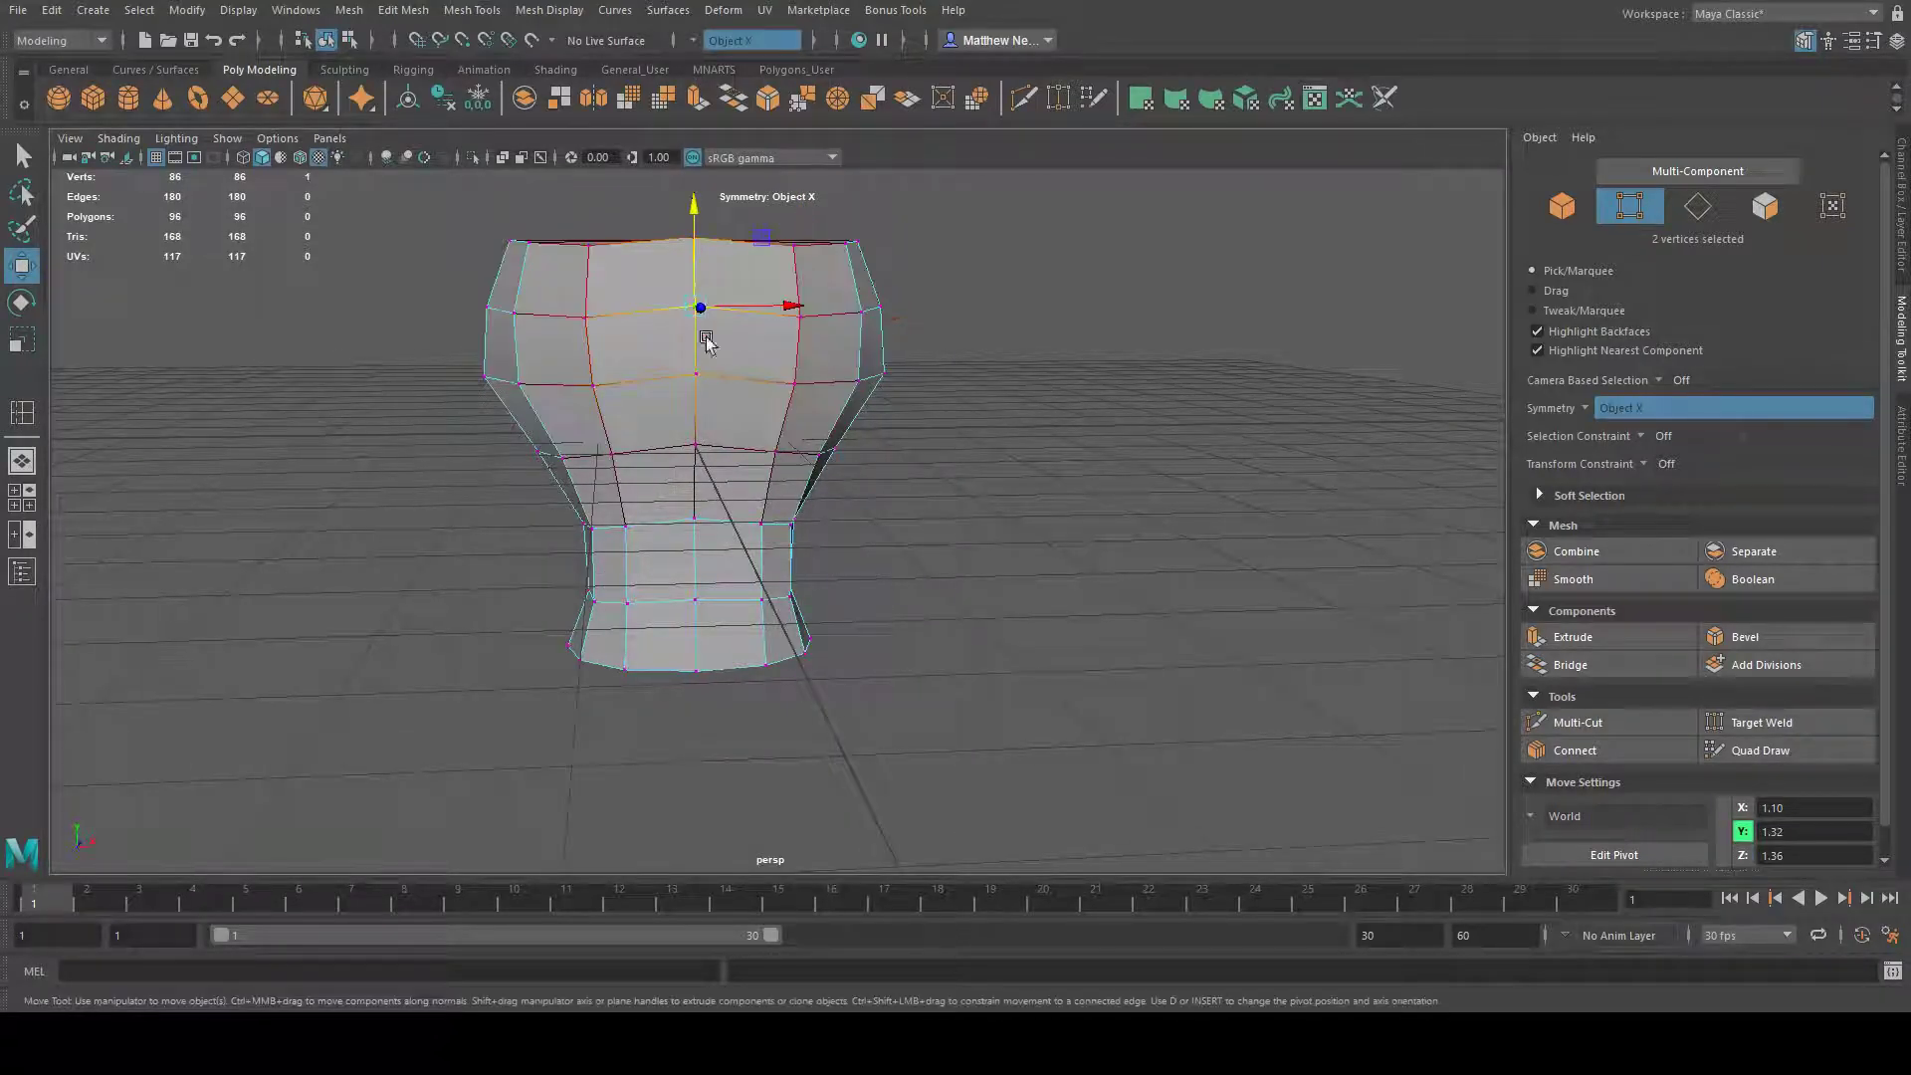
left_click_drag(694, 237, 703, 251, "alt")
left_click_drag(608, 322, 756, 328, "alt")
left_click_drag(913, 354, 920, 354)
left_click_drag(868, 249, 868, 260)
left_click_drag(869, 261, 582, 447, "alt")
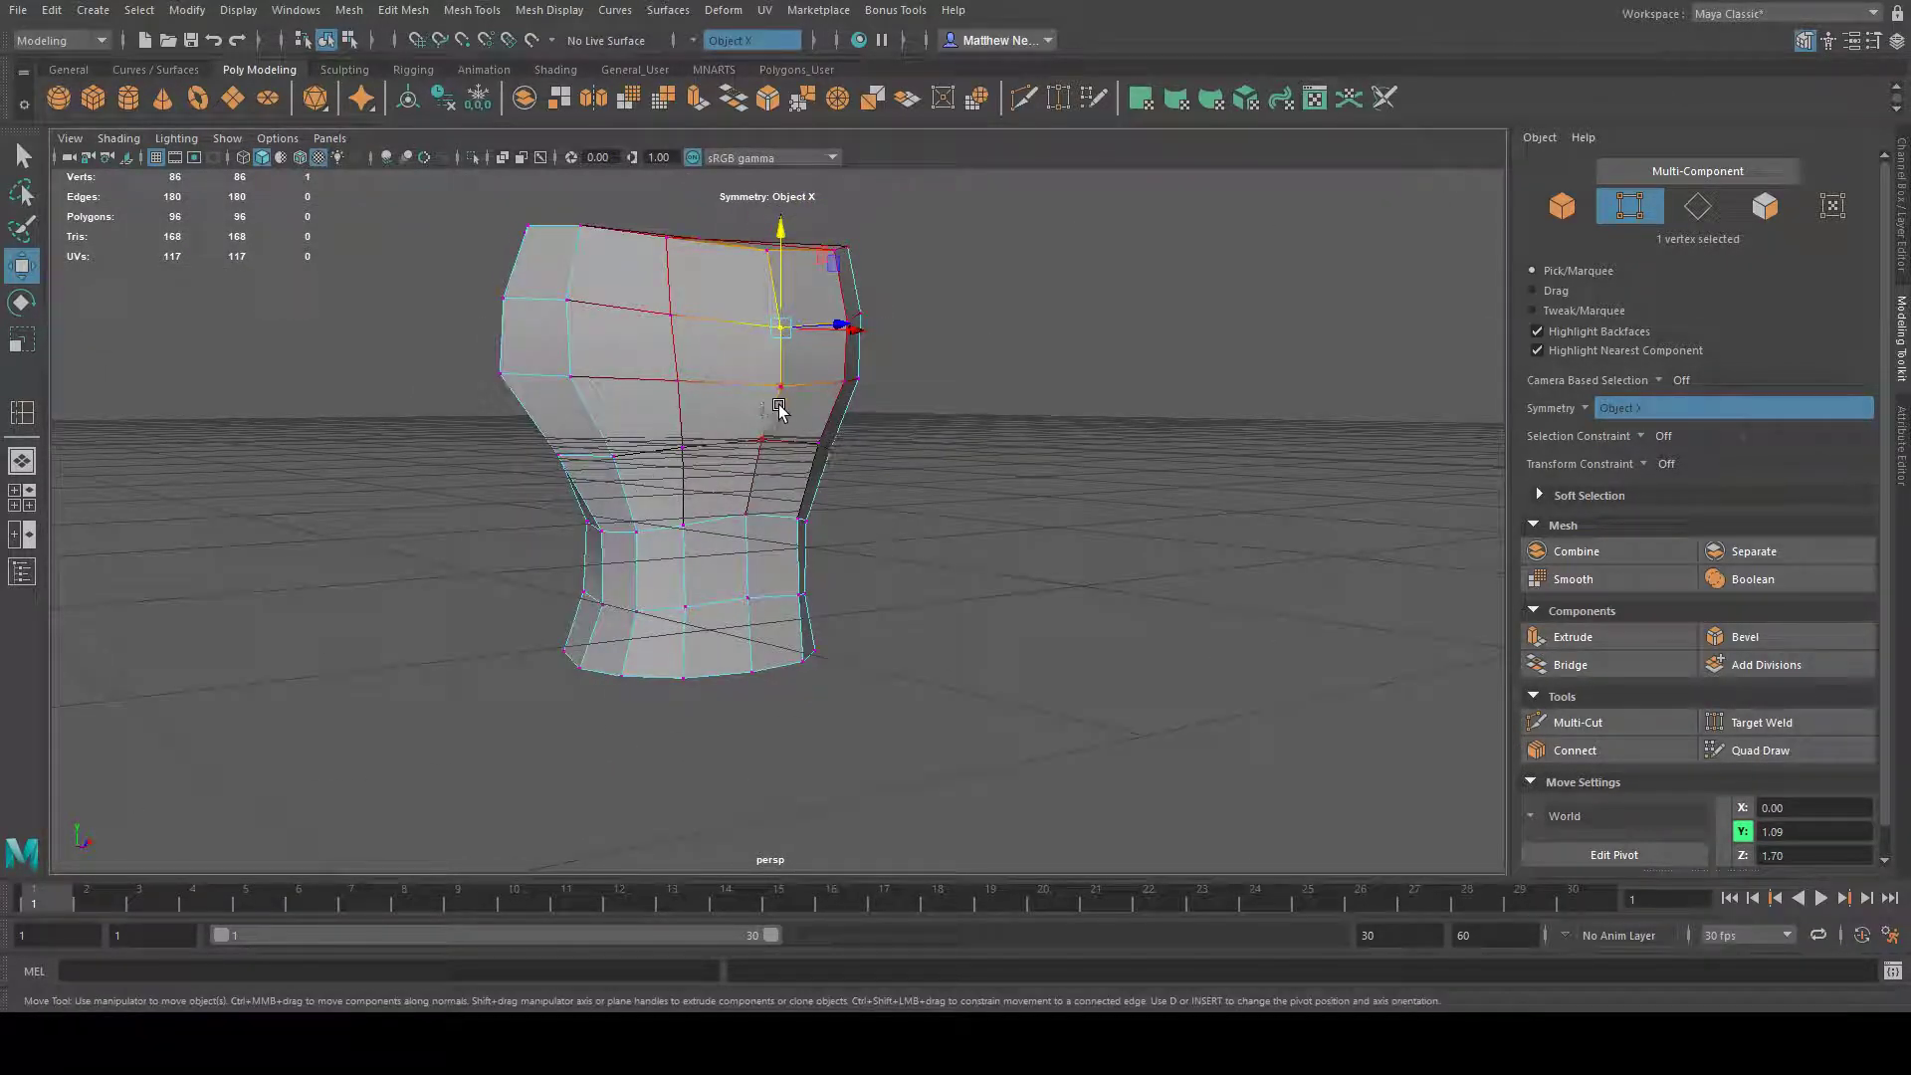
- Adjust the height and depth of the front centre vertex below the chest, around Y -0.14 and Z 1.37
left_click_drag(913, 497, 789, 482, "alt")
left_click_drag(976, 520, 1143, 503, "alt")
left_click_drag(976, 516, 1057, 589, "alt")
left_click_drag(1012, 473, 1053, 522, "alt")
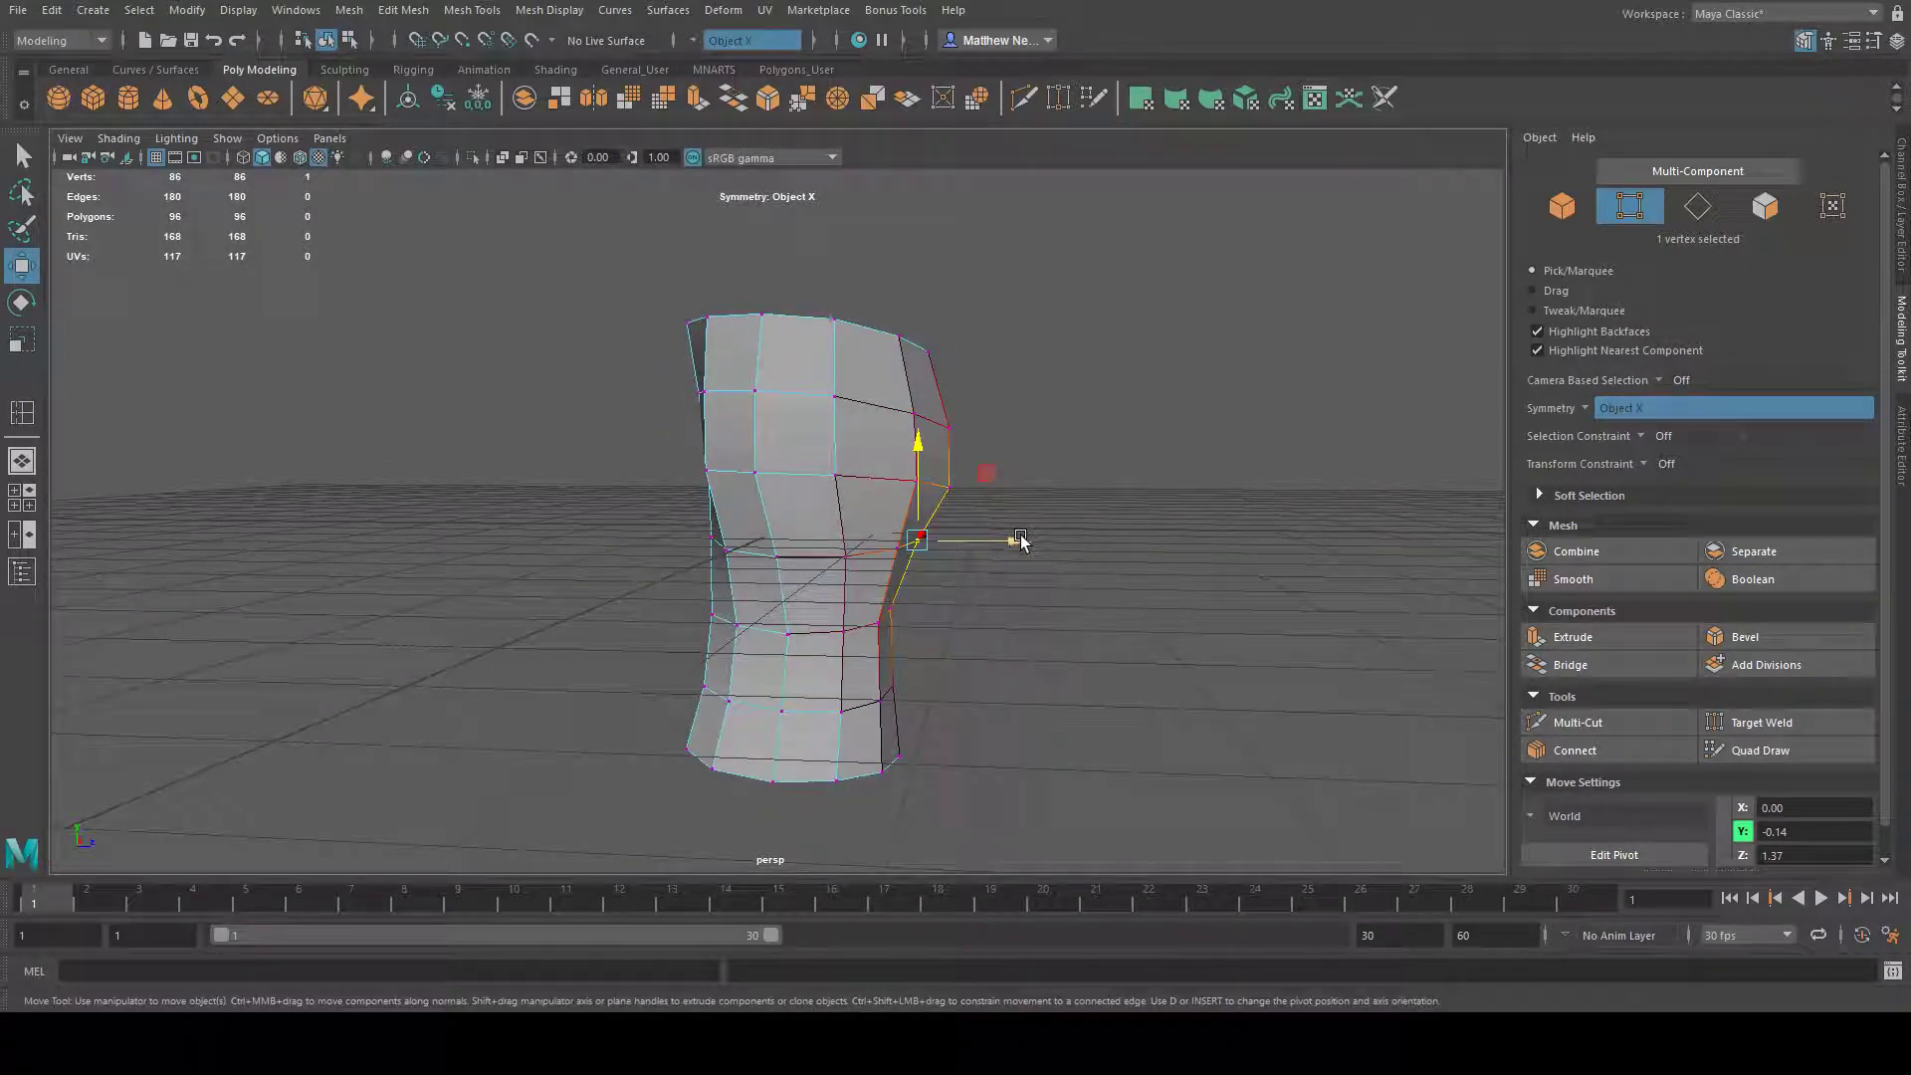
left_click_drag(1035, 537, 644, 530, "alt")
left_click(608, 483)
left_click_drag(515, 484, 1224, 598)
left_click(758, 543)
- Push the vertex pairs beside the spine outward to about Z -0.98 on the upper back and Z -1.02 on the top rim
left_click(798, 418)
left_click_drag(836, 524, 961, 559, "alt")
left_click_drag(740, 414, 745, 414)
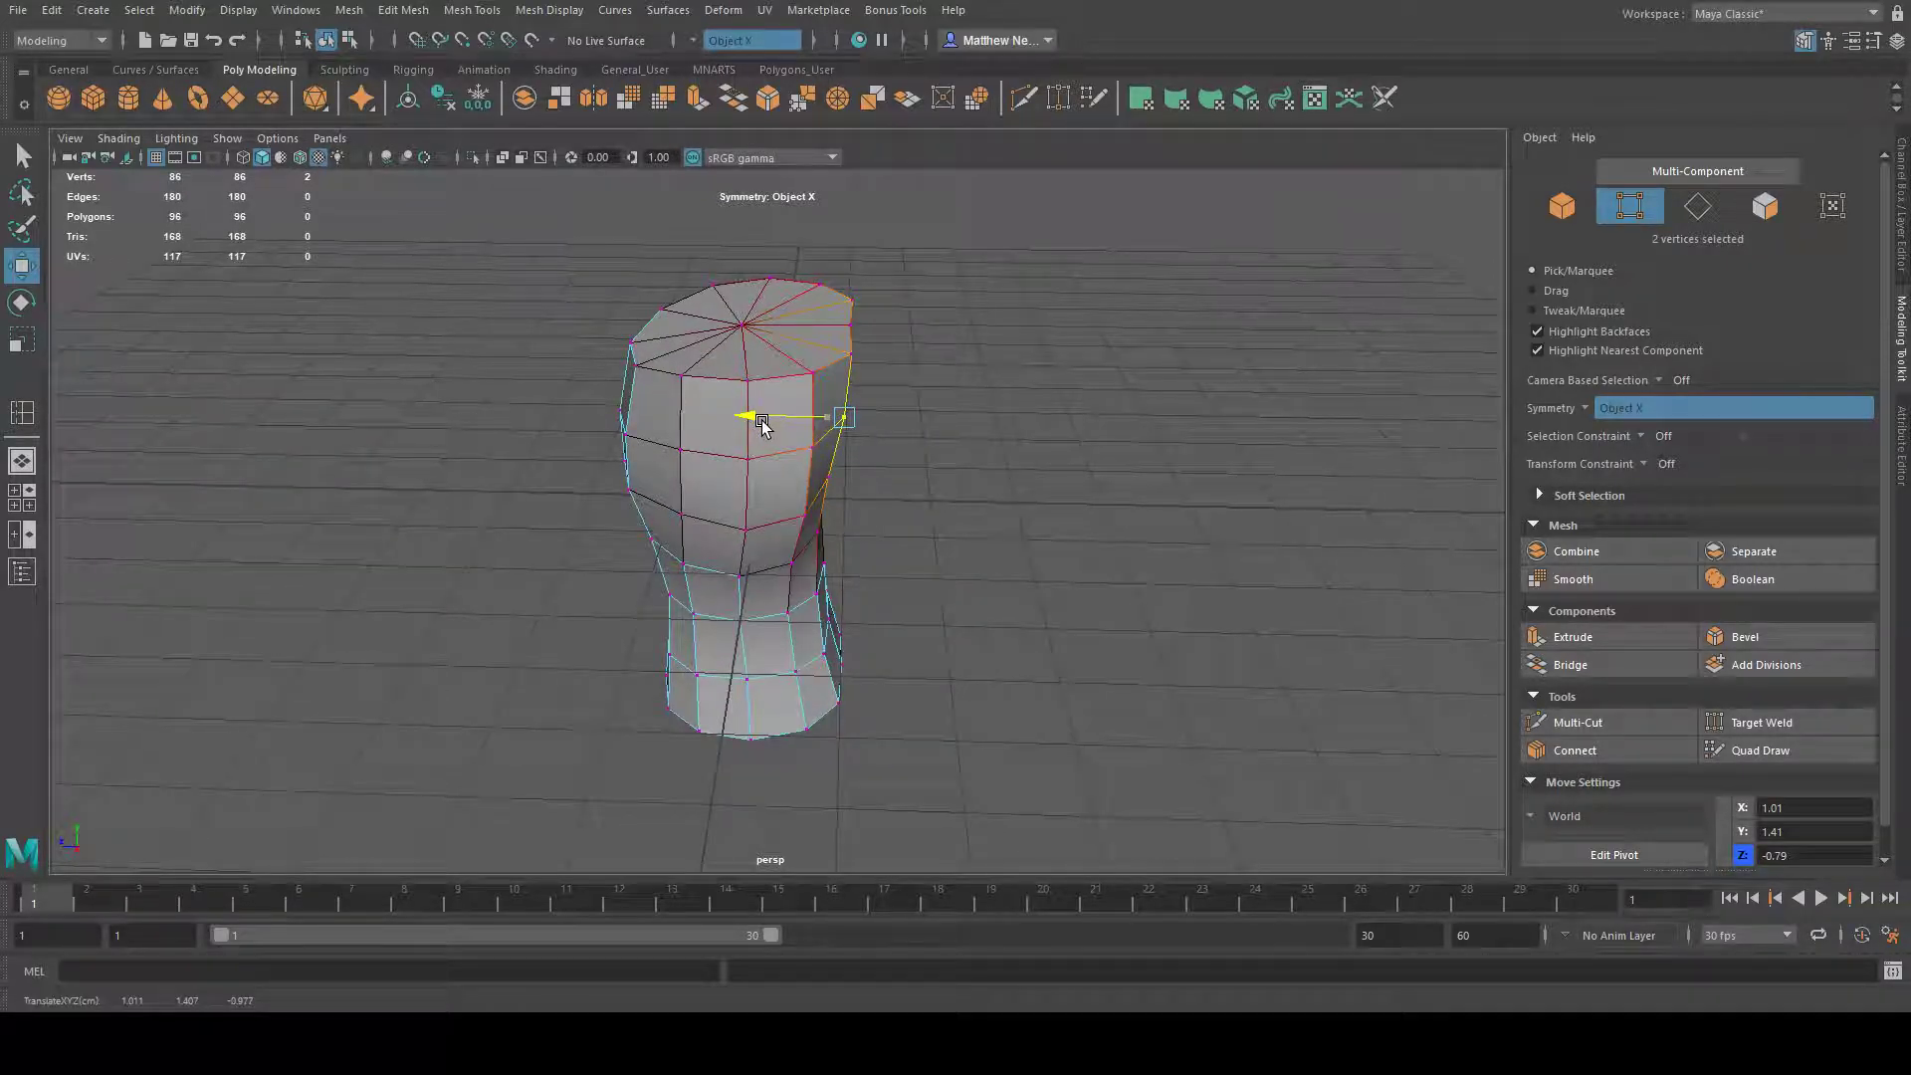
left_click(820, 371)
left_click_drag(891, 392, 990, 460, "alt")
left_click(854, 365)
left_click_drag(804, 374, 795, 375)
left_click_drag(985, 507, 850, 393, "alt")
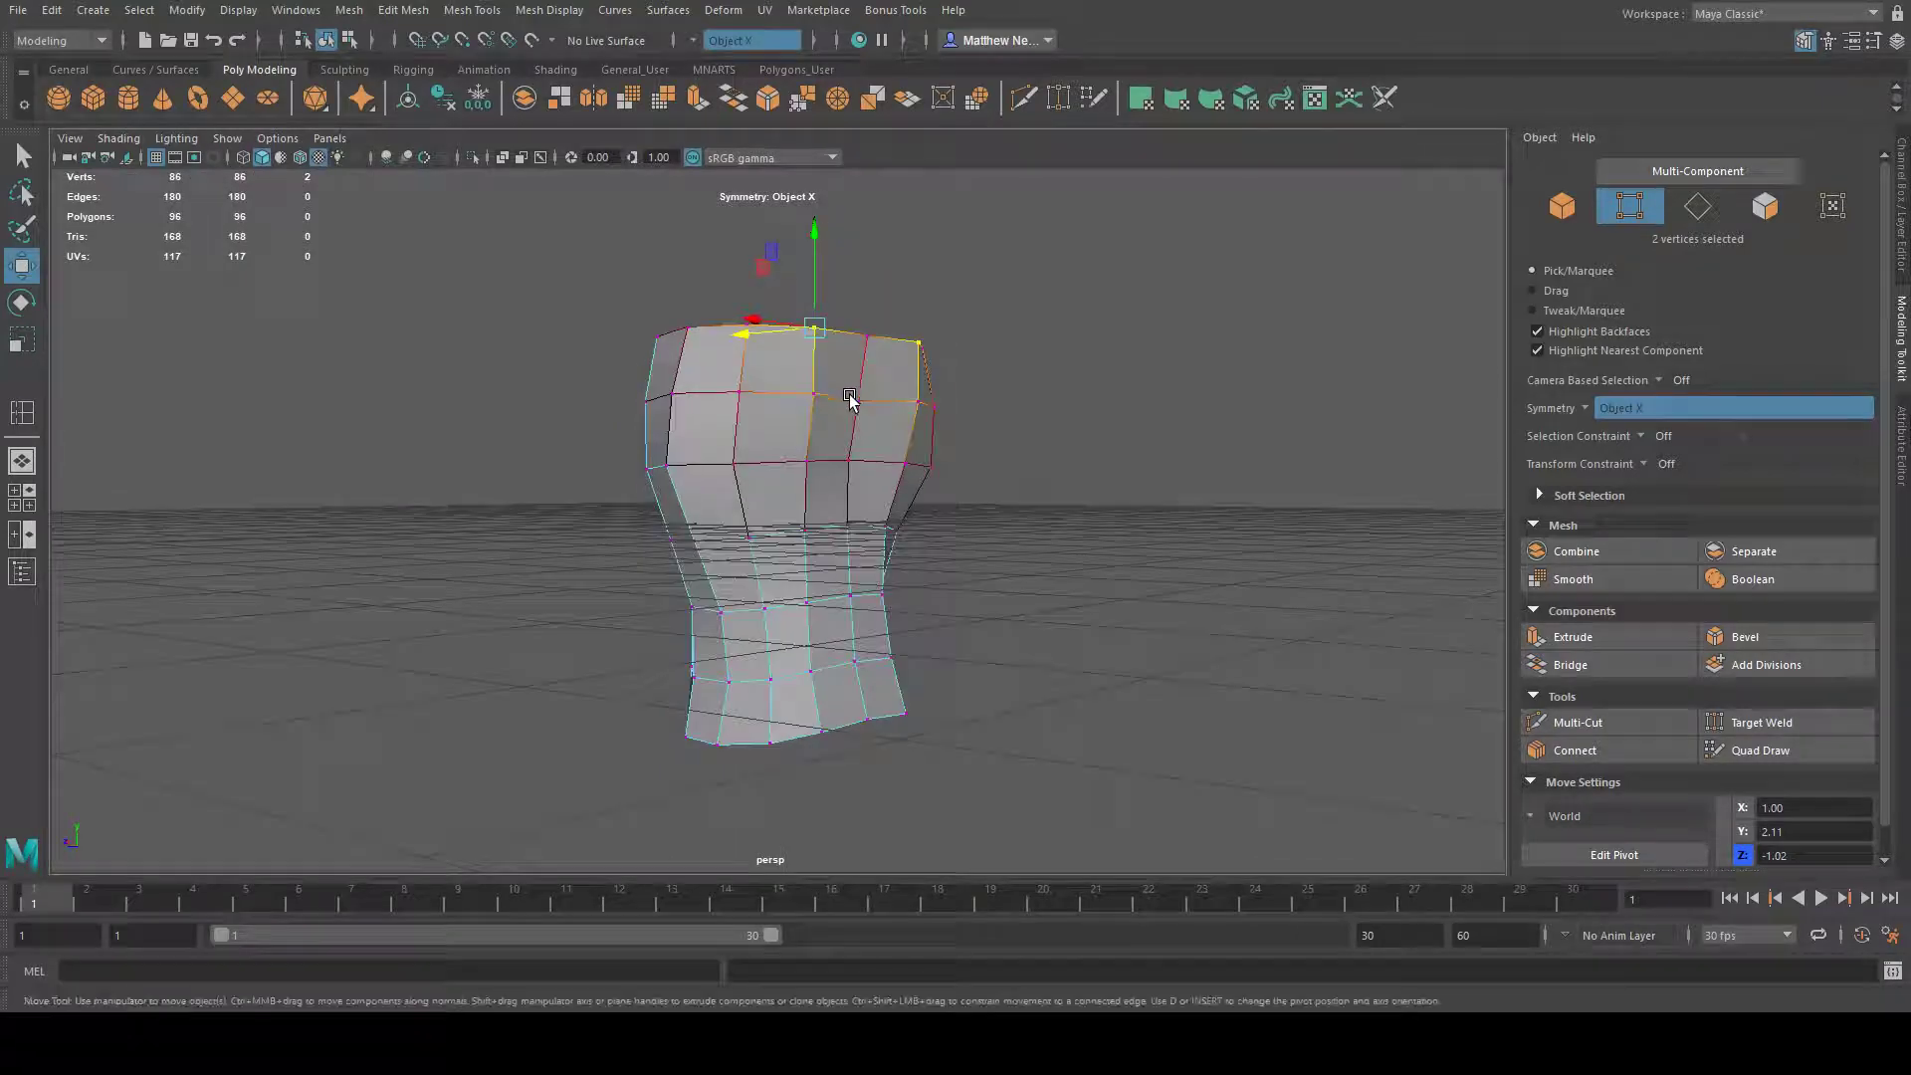
- Select four vertices beside the spine on the upper back and set their depth to about Z -0.95
left_click(802, 404)
left_click_drag(915, 452, 945, 468, "alt")
left_click_drag(805, 470, 905, 571, "alt")
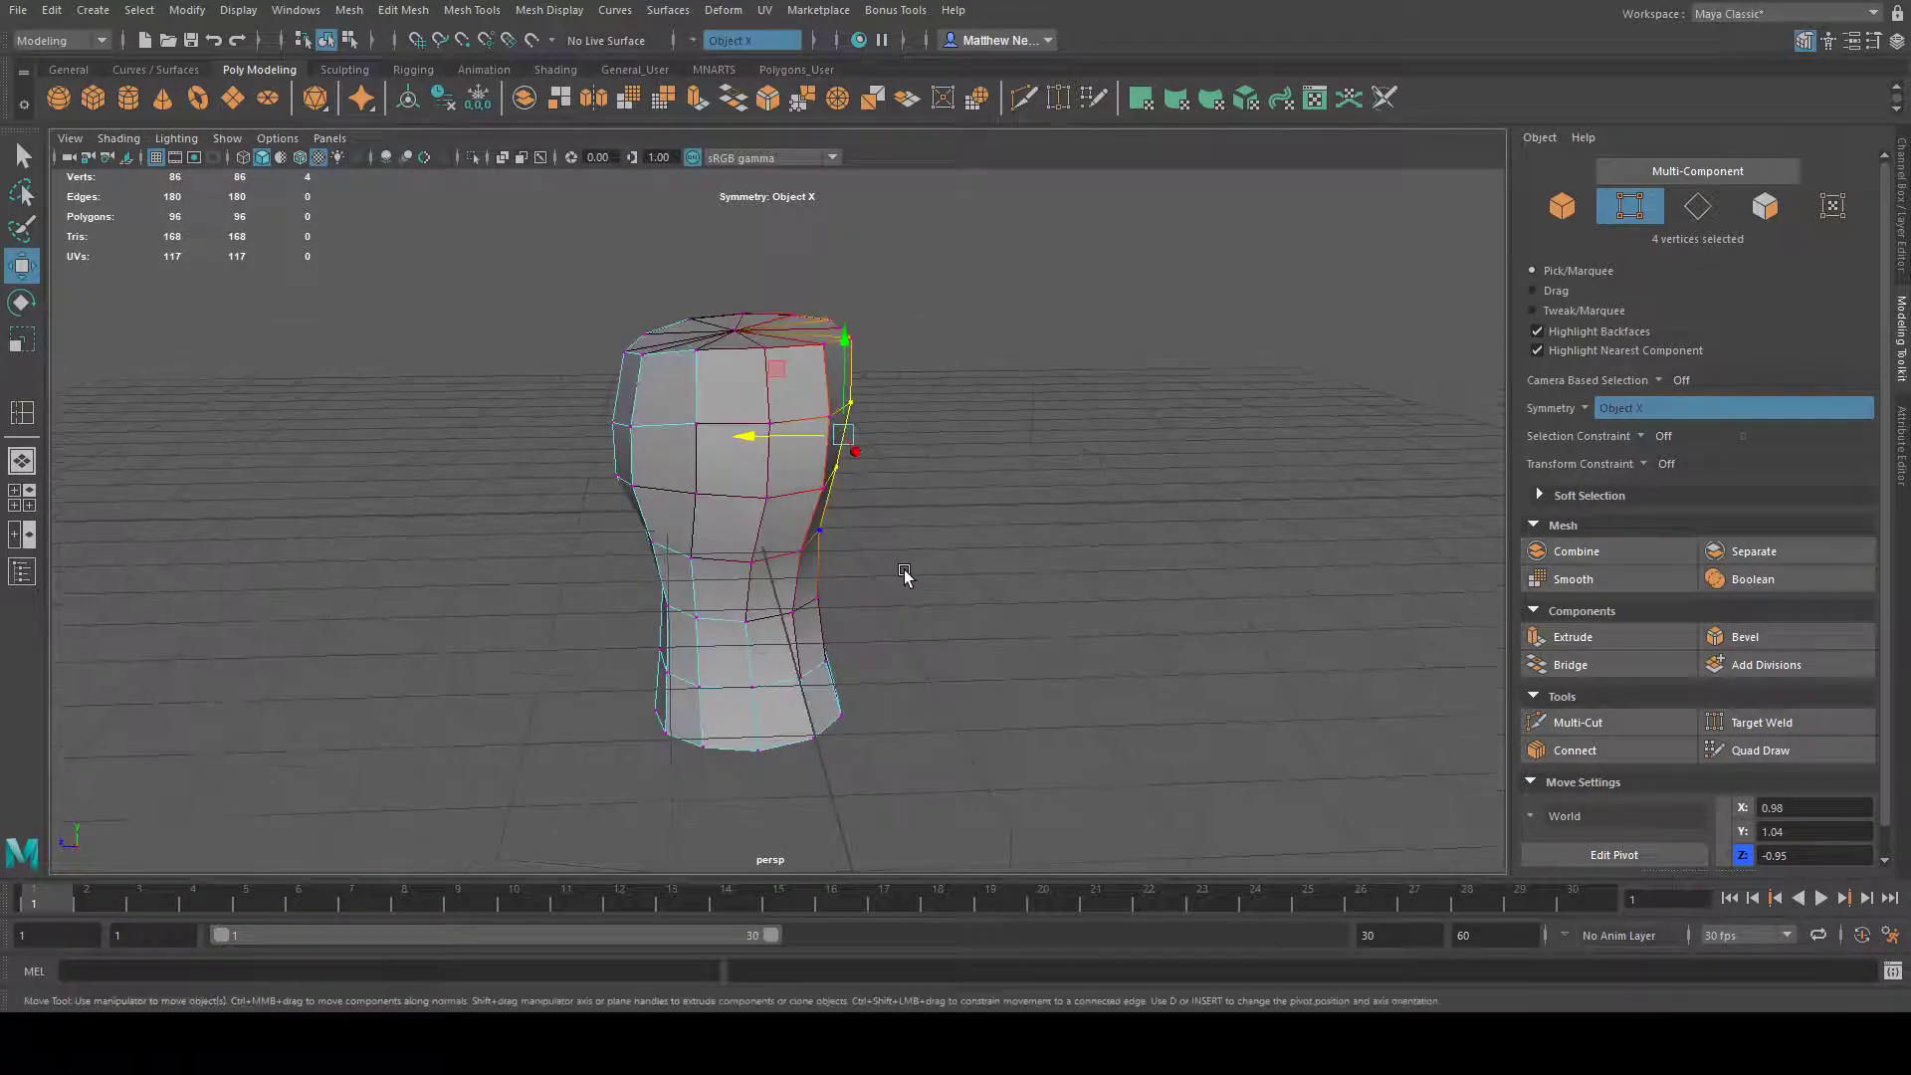
left_click_drag(1095, 505, 989, 495, "alt")
- Push the rear top rim pair to about Z -1.09 and the upper back pair to about Z -1.16
left_click(959, 316)
left_click_drag(962, 353, 876, 388, "alt")
left_click(792, 366)
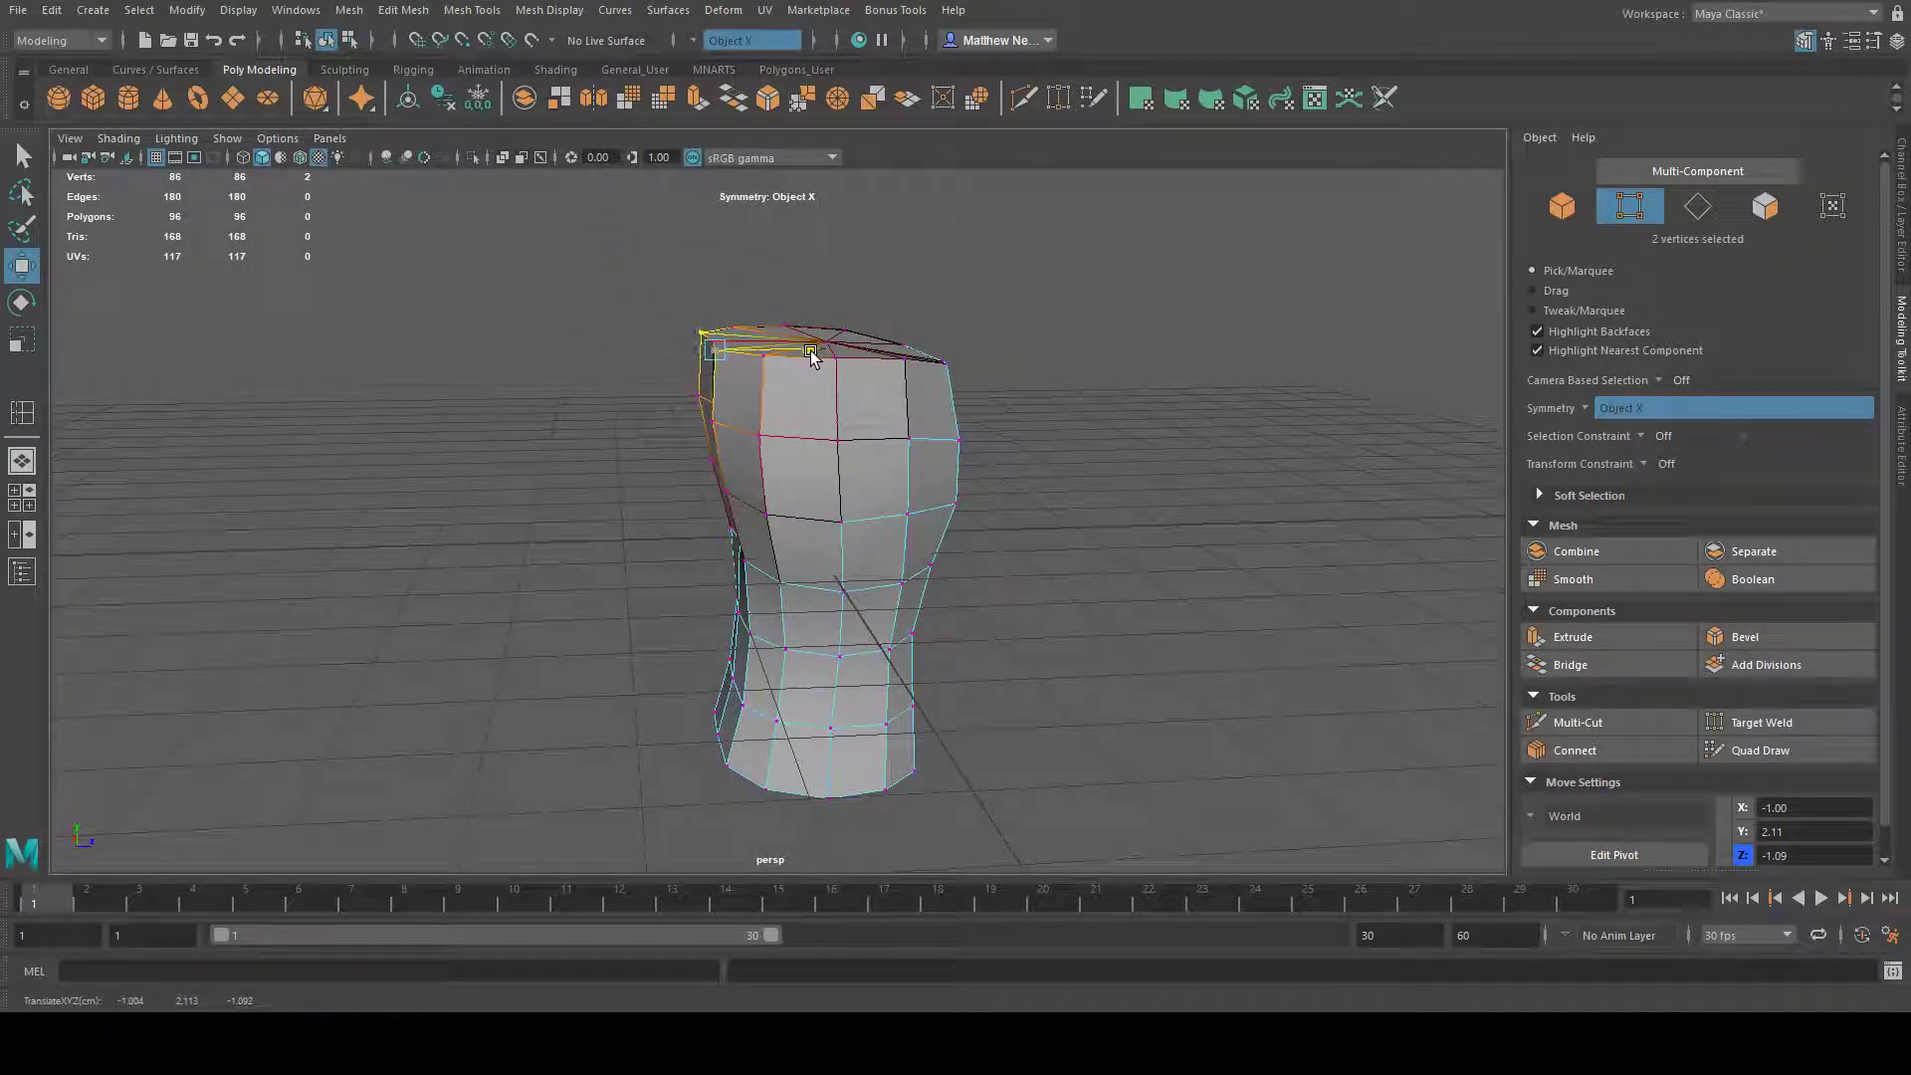
left_click(721, 420)
left_click_drag(885, 474, 990, 481, "alt")
left_click_drag(872, 412, 864, 412)
- Examine the shaped body from the front, back, sides, top and underside
left_click_drag(858, 505, 1009, 513, "alt")
left_click_drag(1218, 508, 1032, 512, "alt")
left_click_drag(789, 438, 1002, 542, "alt")
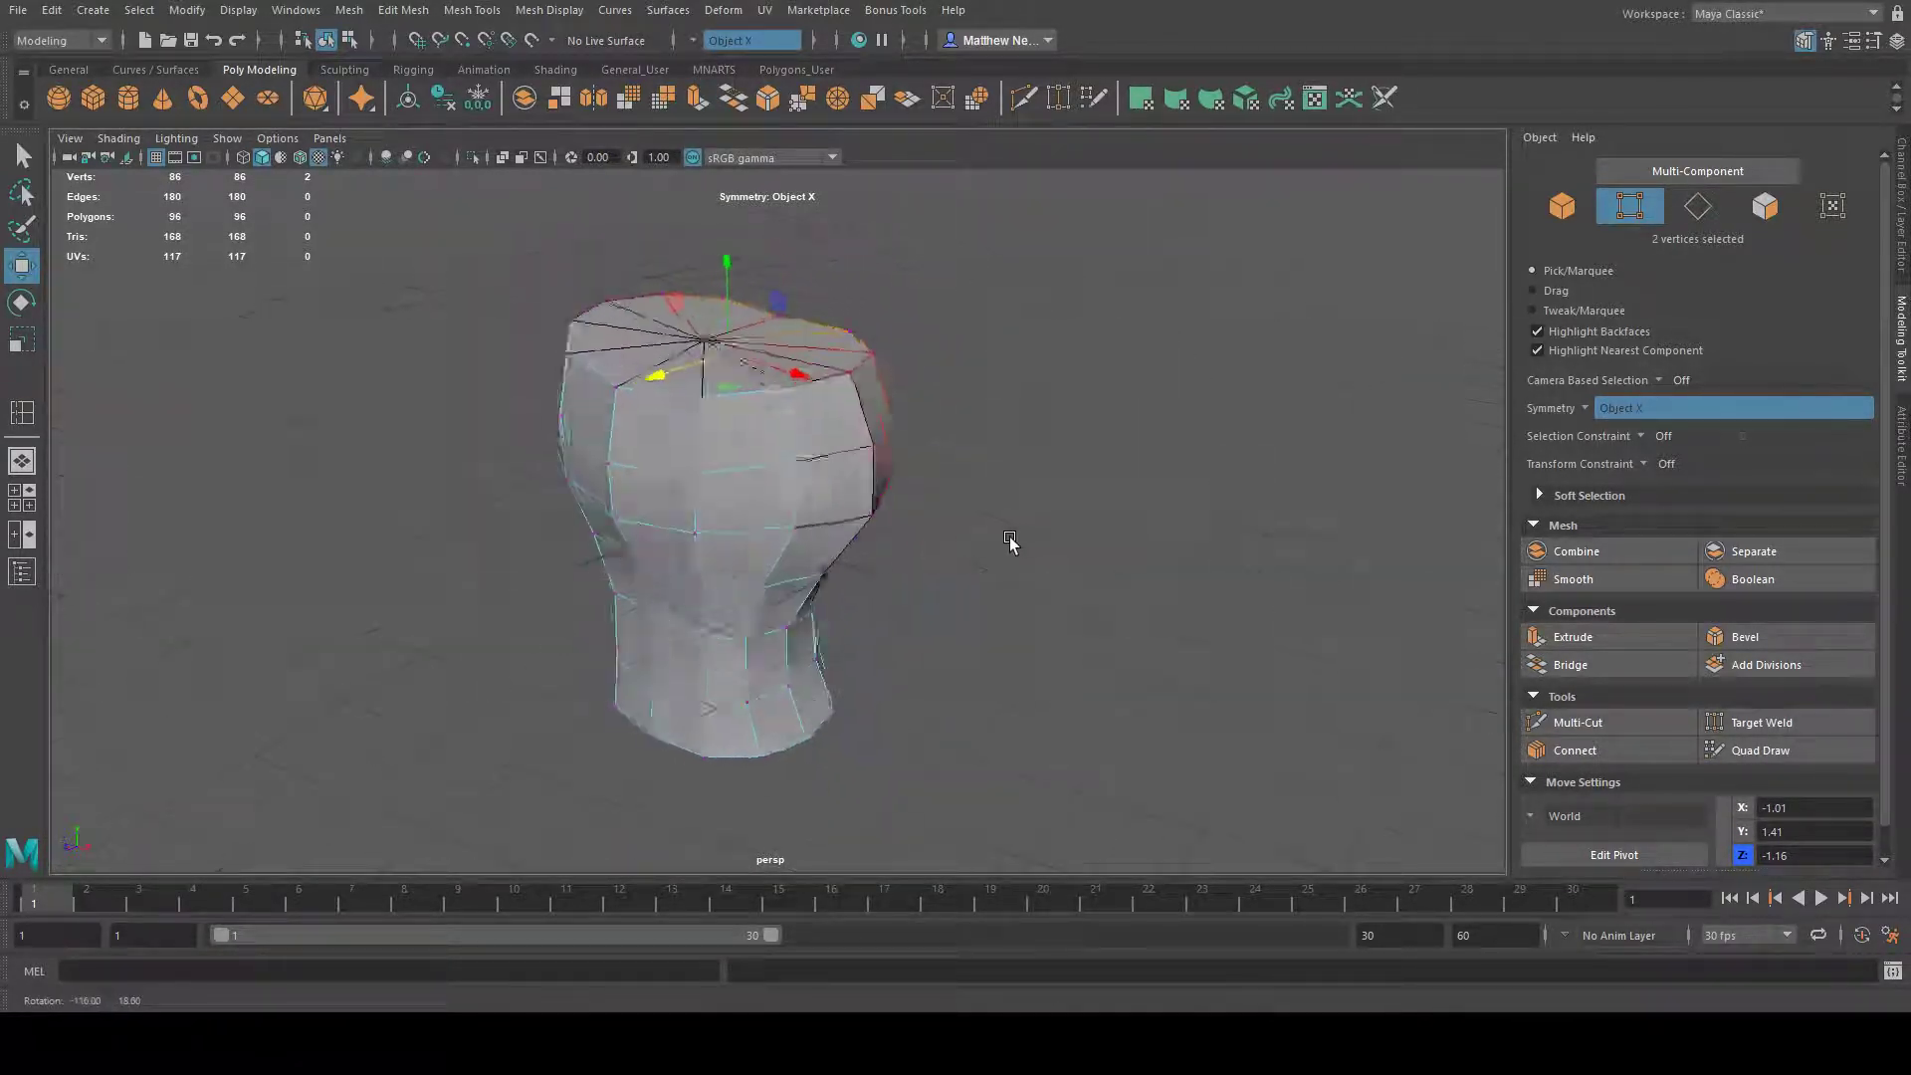
left_click_drag(697, 528, 914, 580, "alt")
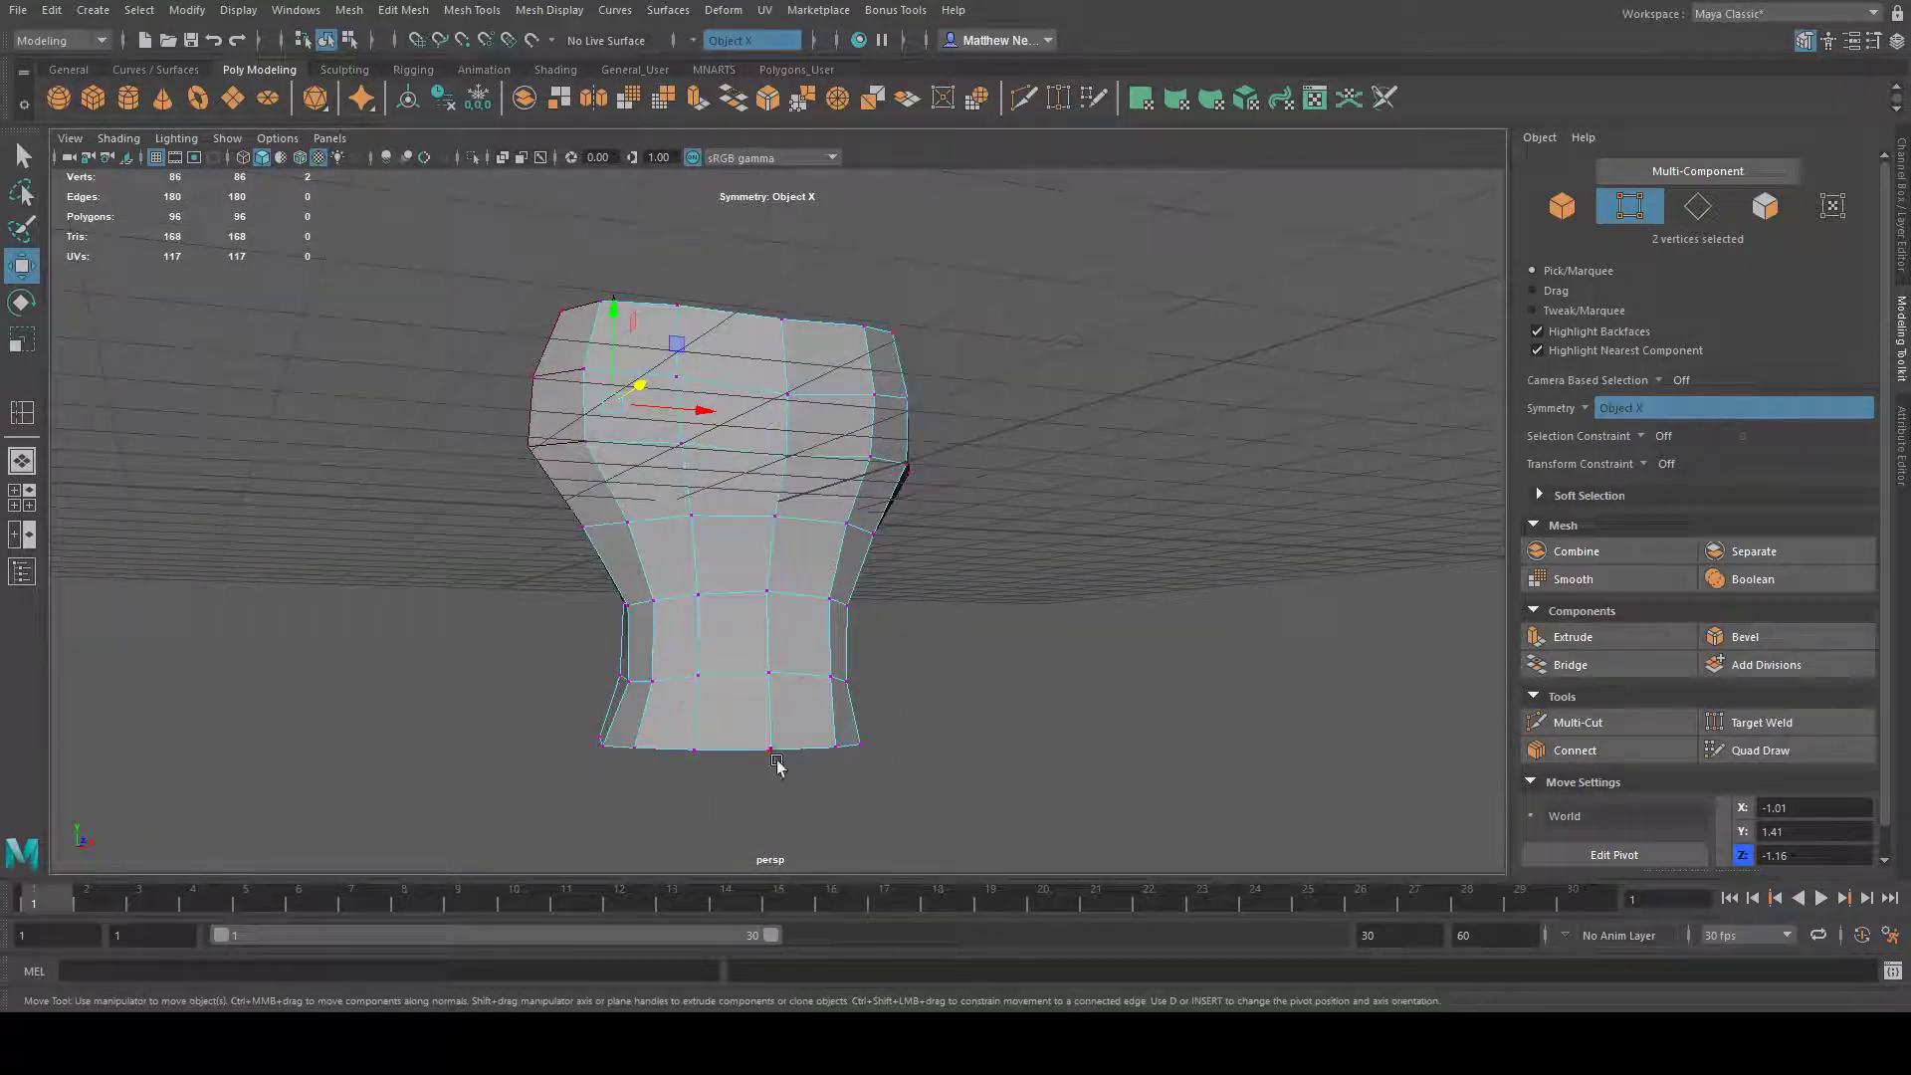
left_click_drag(700, 736, 836, 621, "alt")
left_click_drag(998, 619, 813, 491, "alt")
left_click_drag(966, 515, 1119, 519, "alt")
left_click(1054, 469)
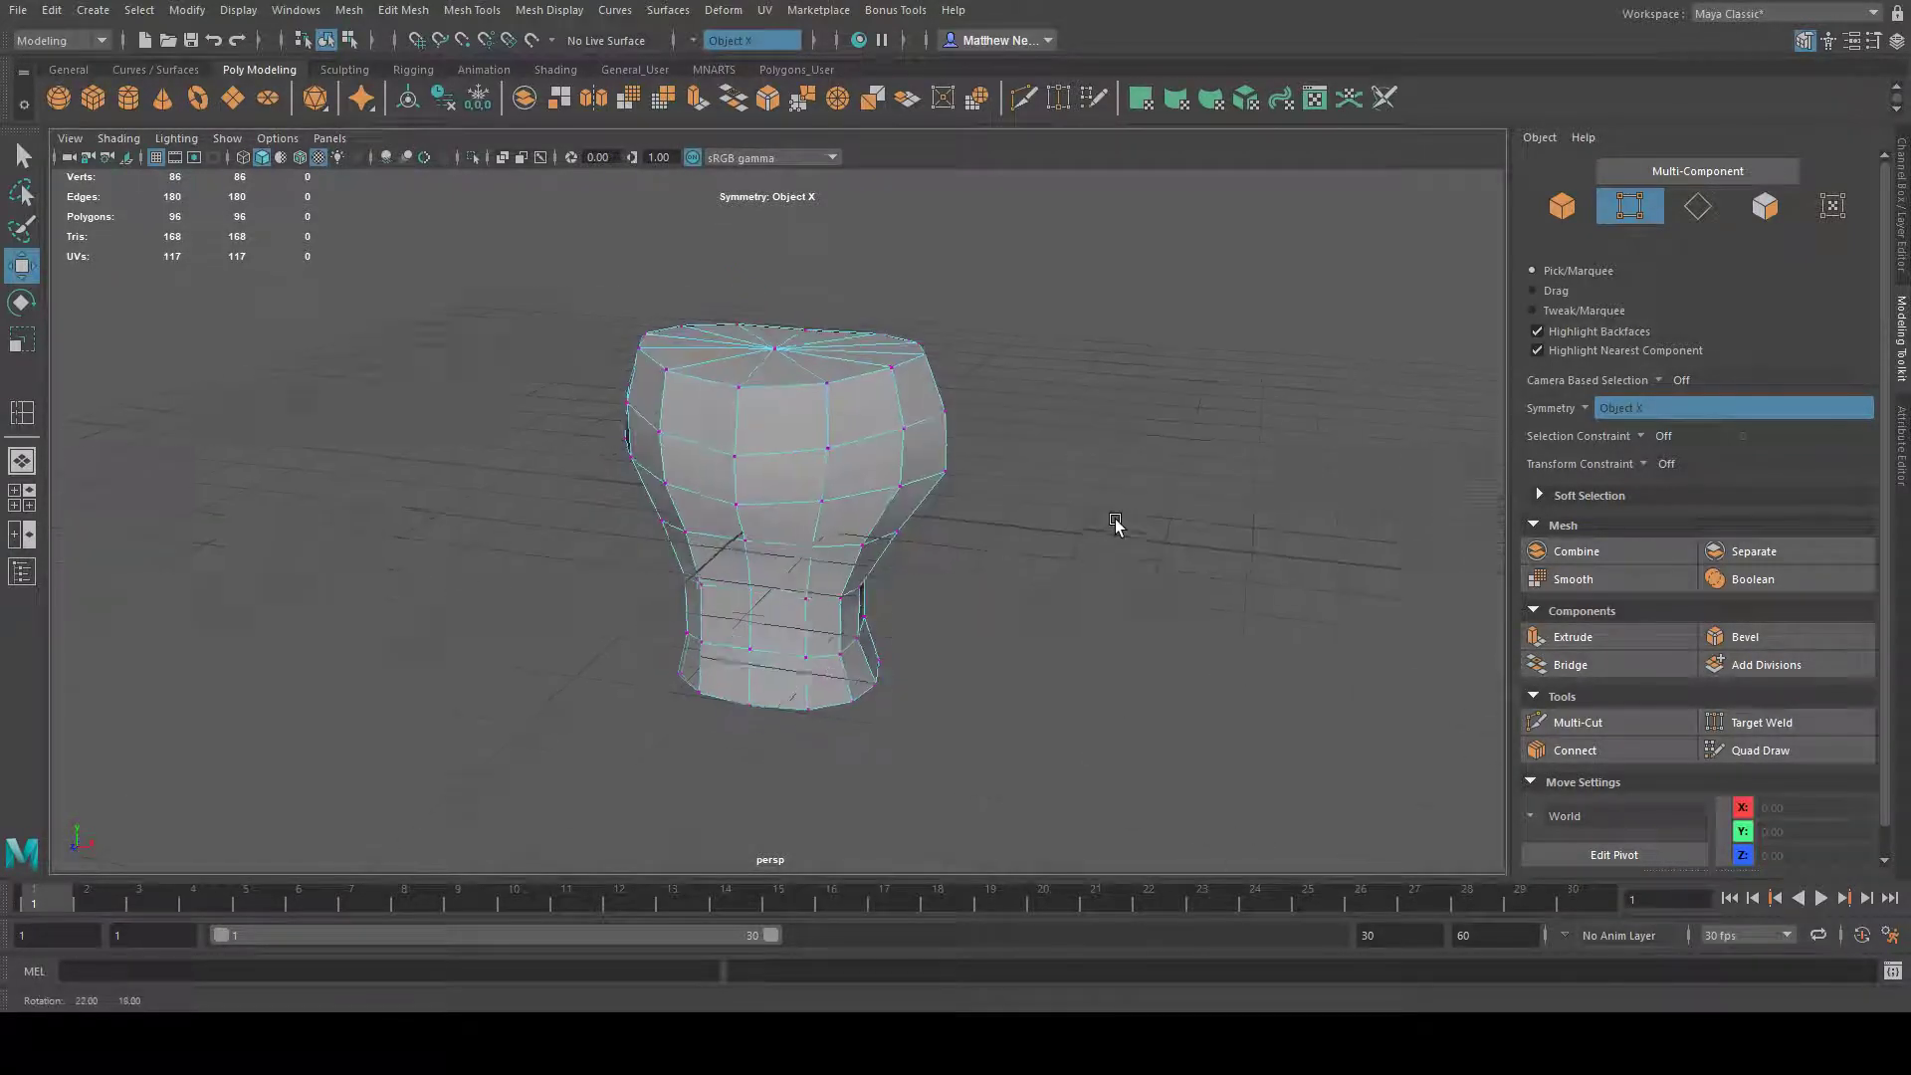
left_click_drag(752, 505, 1311, 528, "alt")
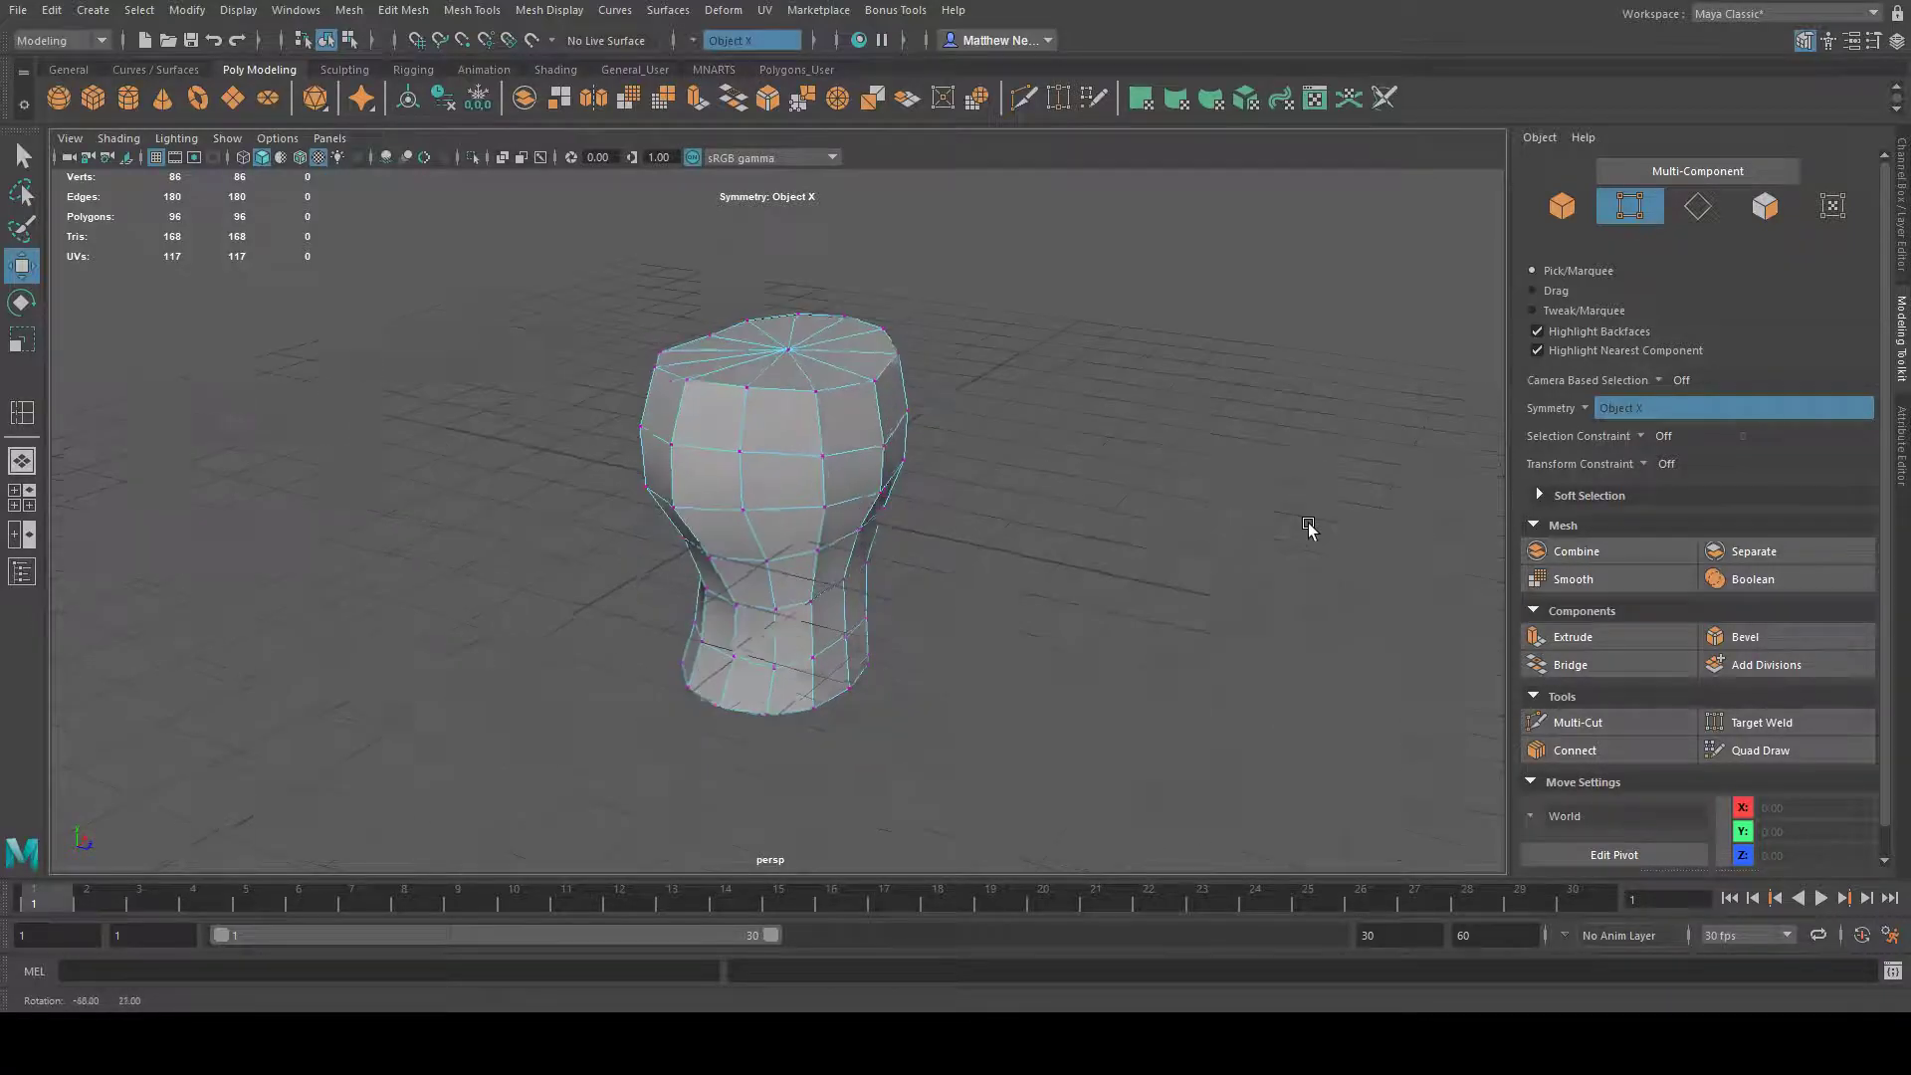
left_click_drag(998, 522, 995, 547, "alt")
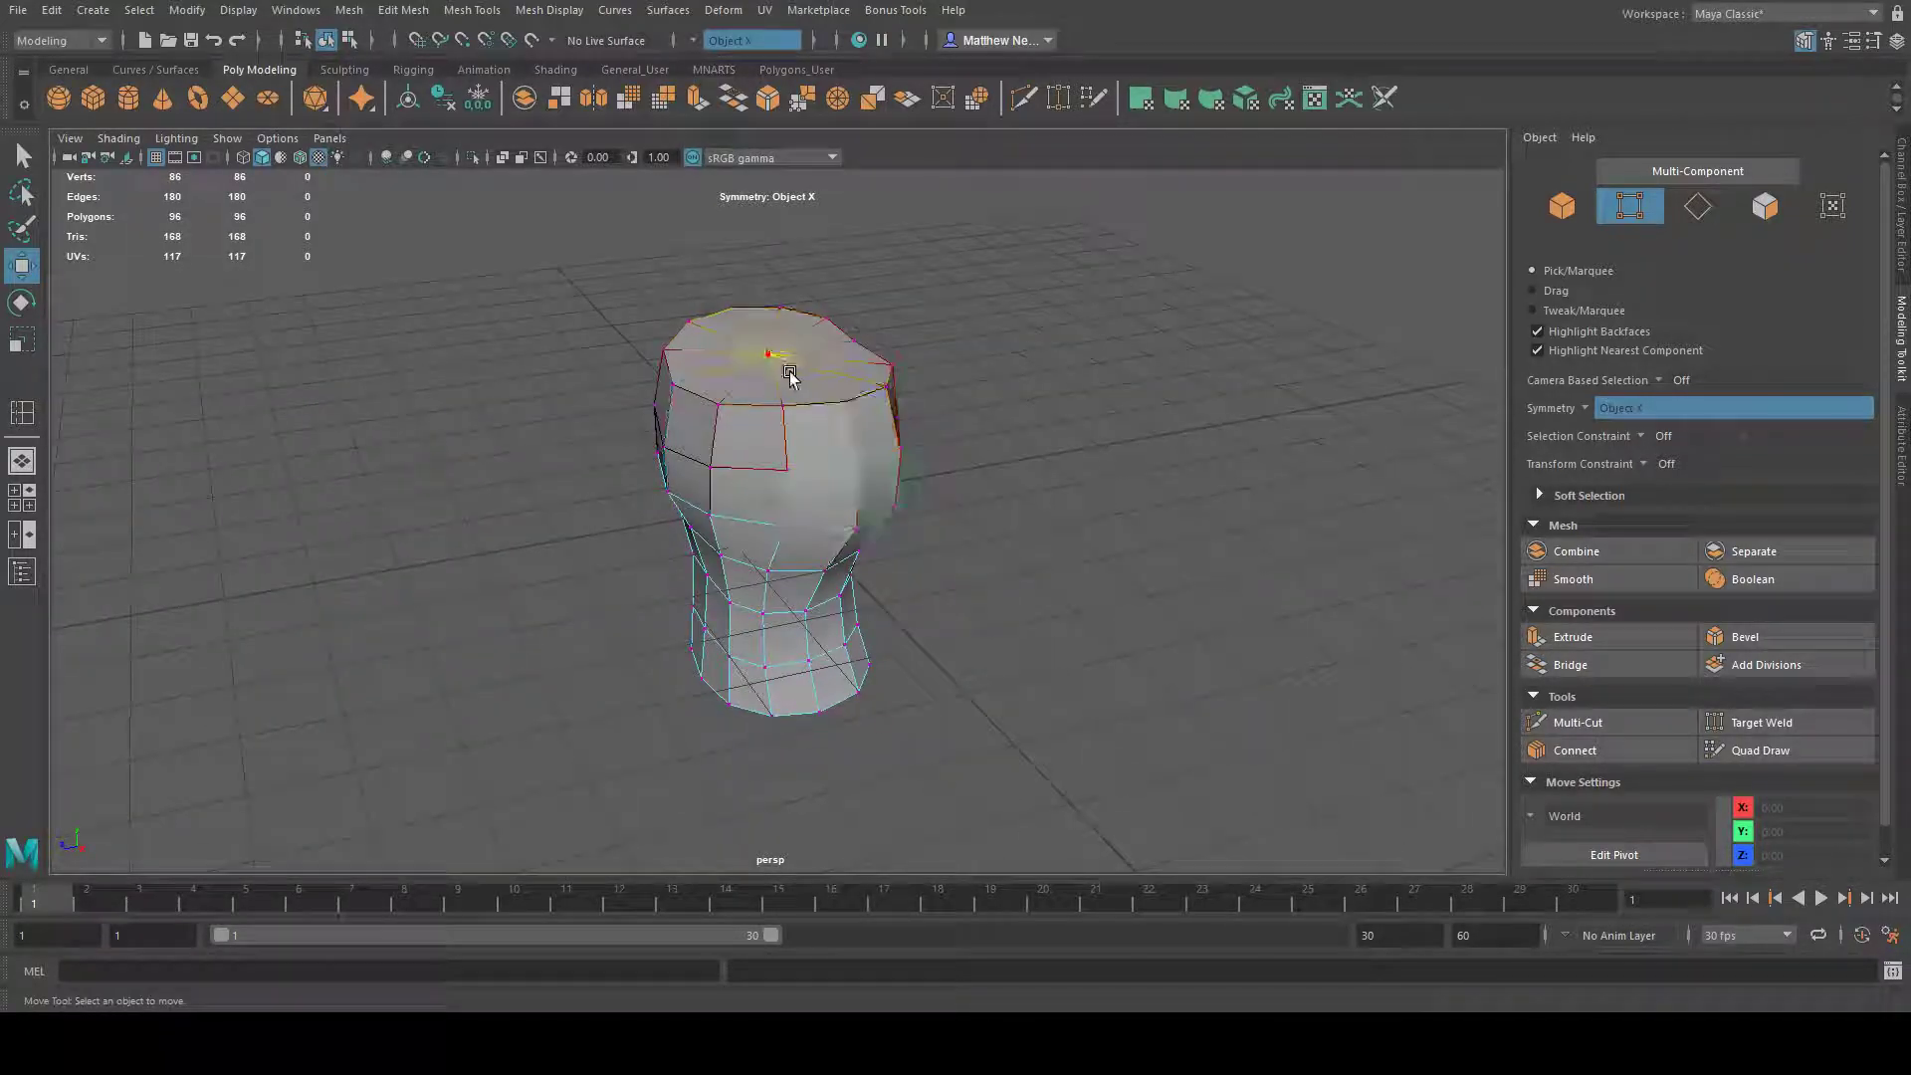
left_click_drag(847, 350, 946, 343, "alt")
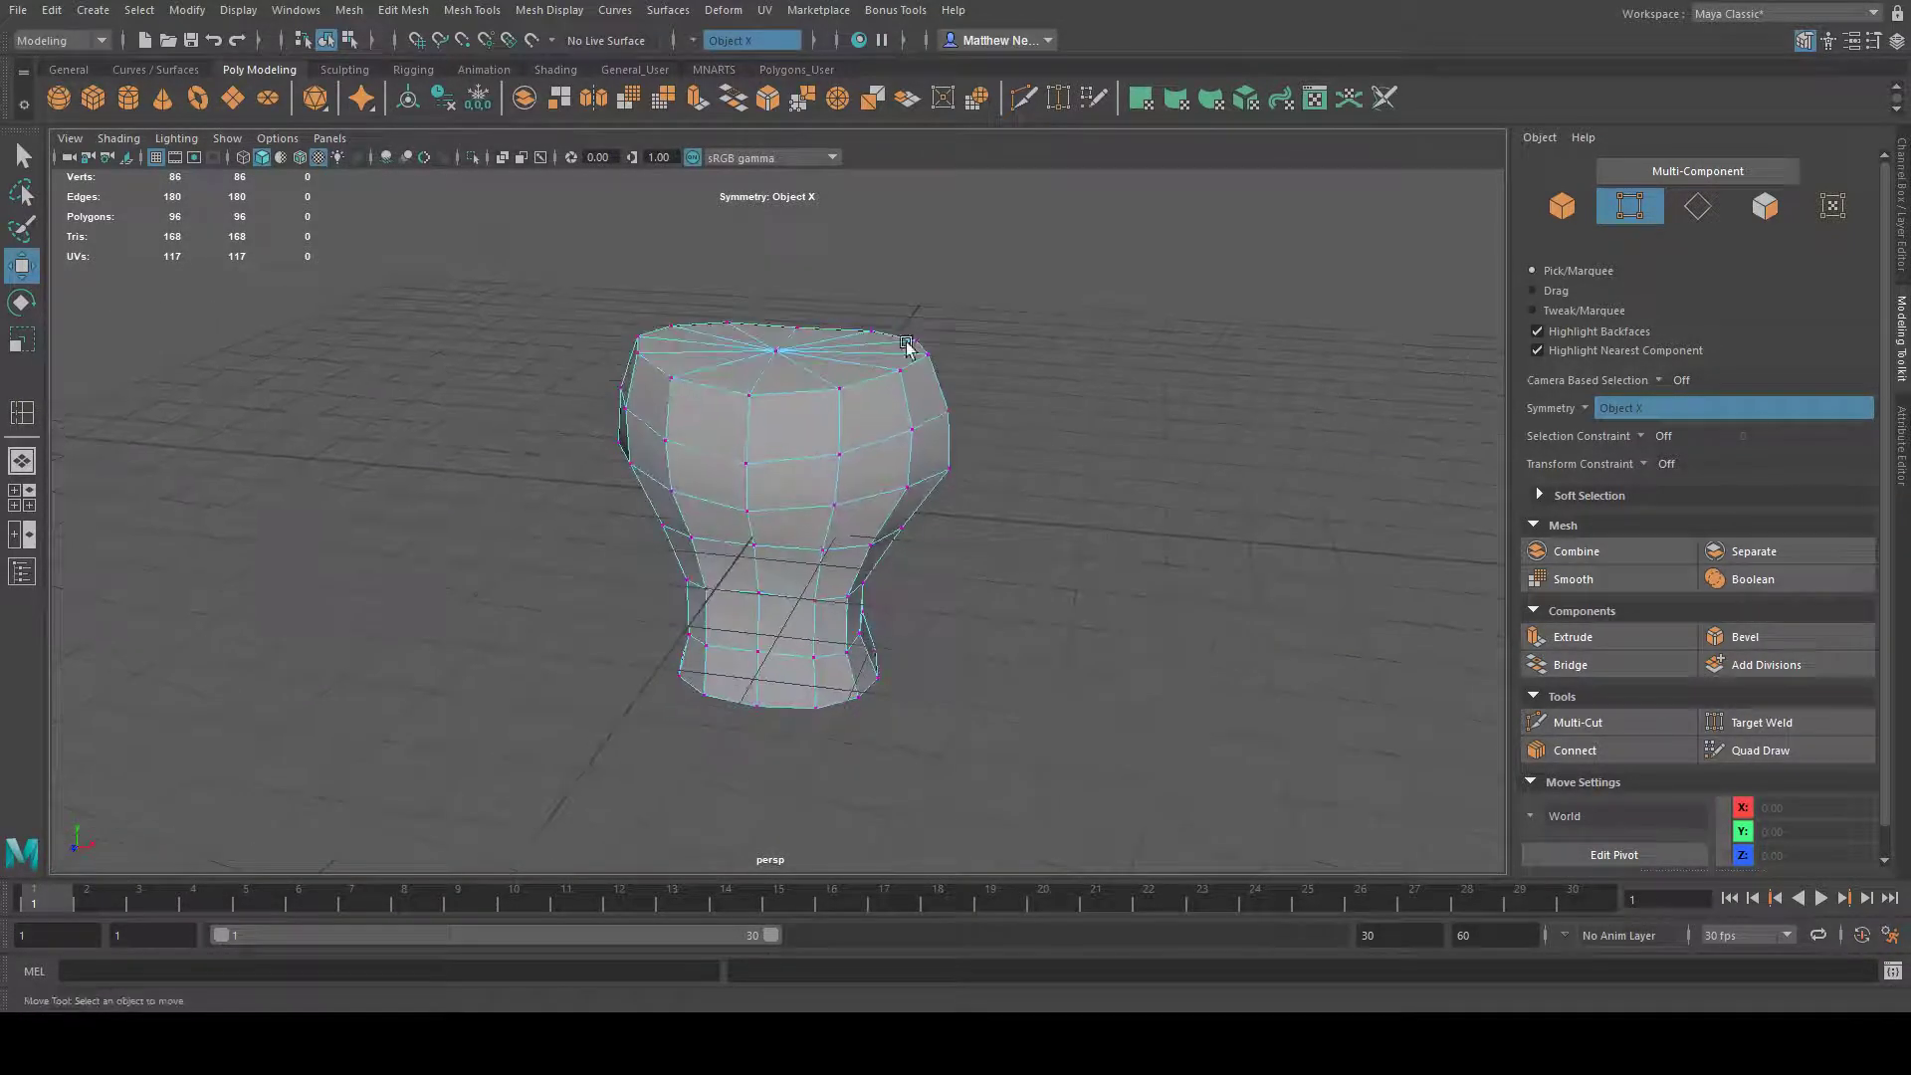
left_click_drag(797, 349, 812, 369, "alt")
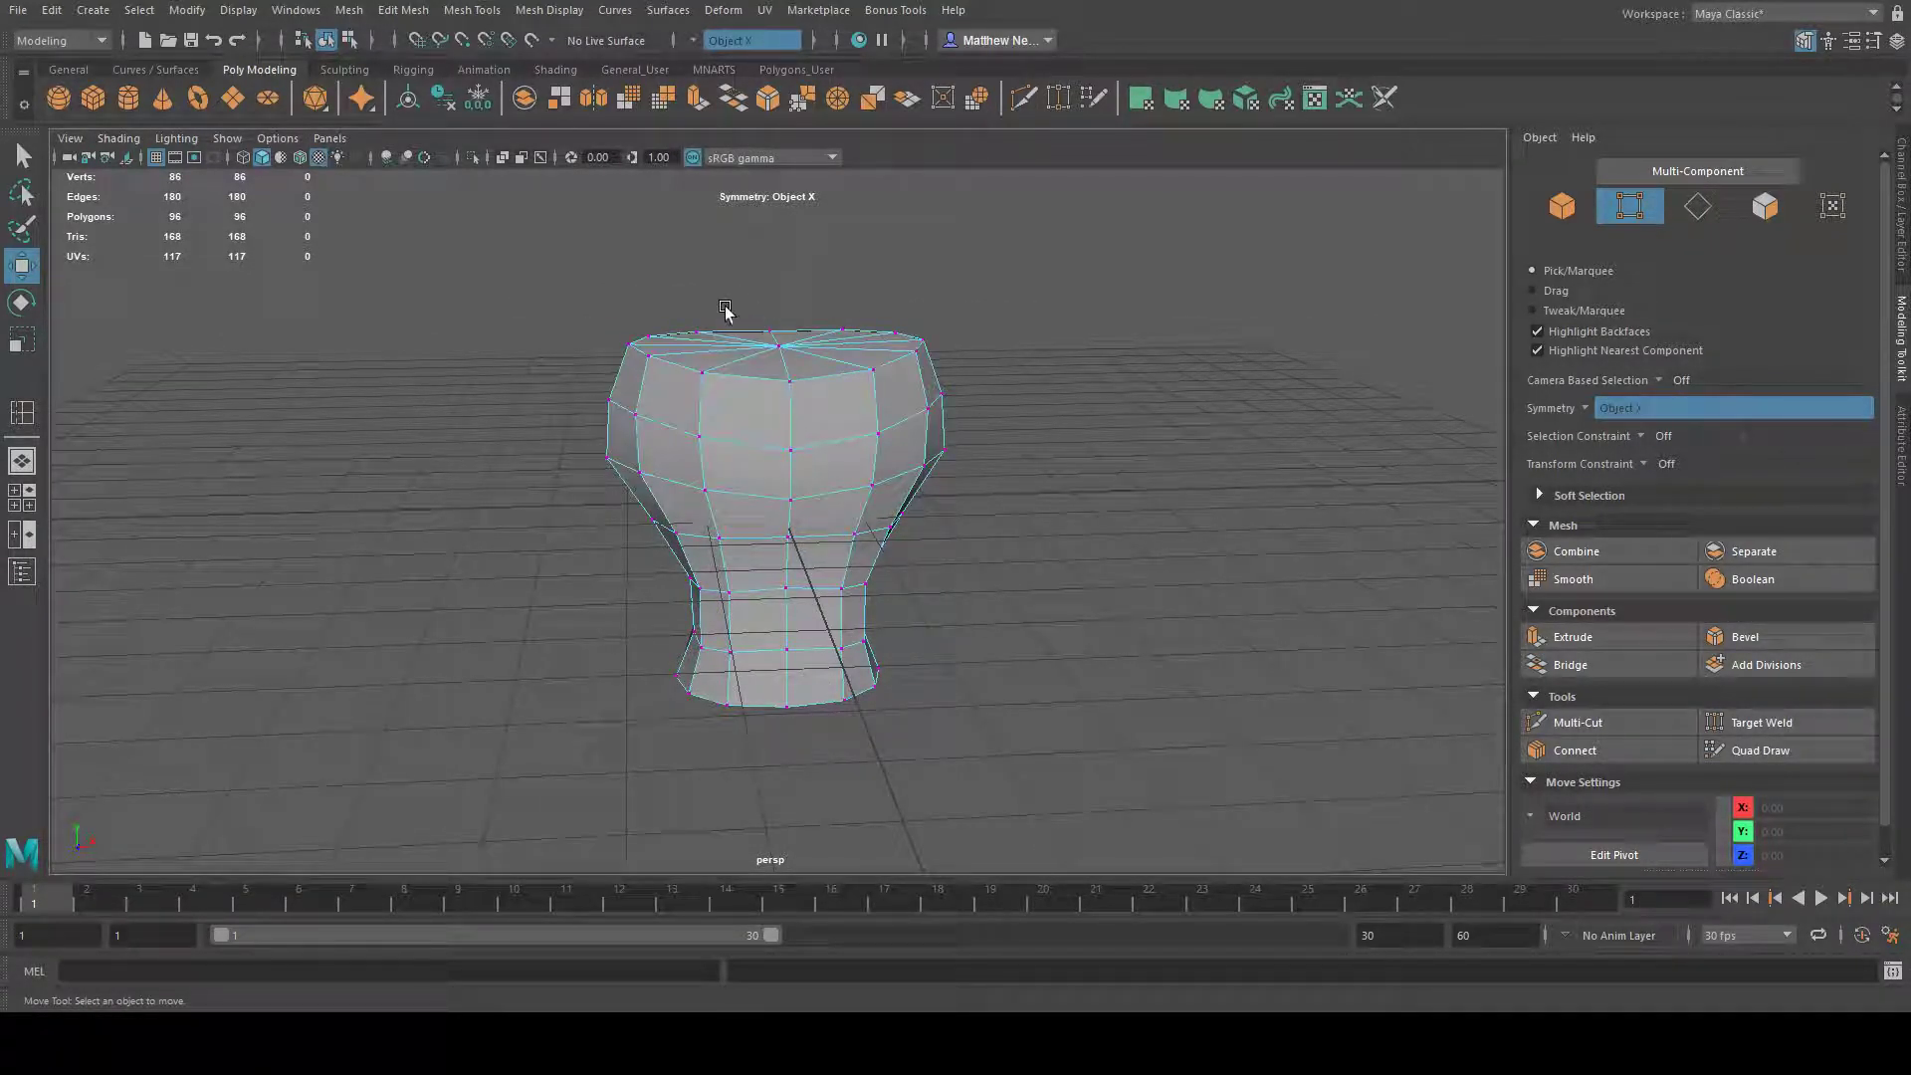
left_click_drag(734, 286, 755, 431, "alt")
- Select all twelve triangular faces of the body's top cap
key("F11")
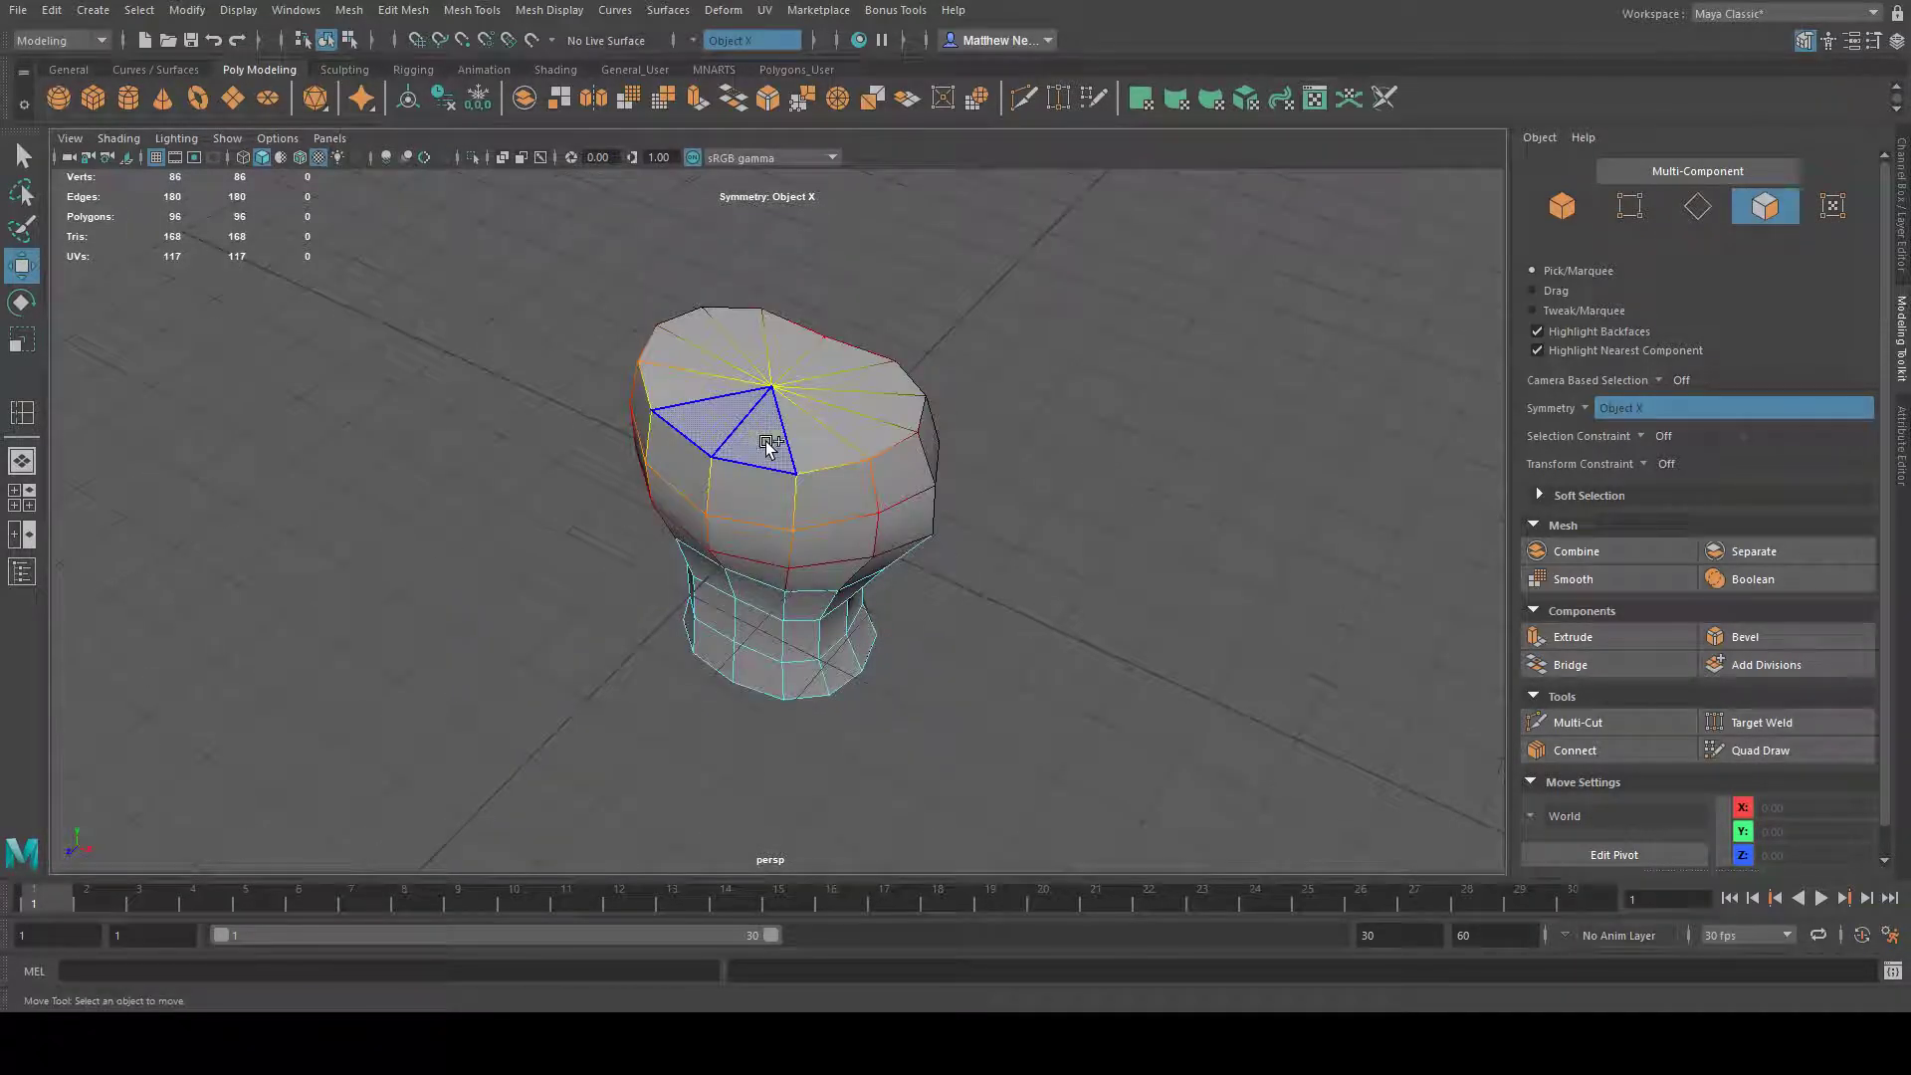
left_click(761, 428)
left_click(836, 437, "shift")
left_click(874, 438, "shift")
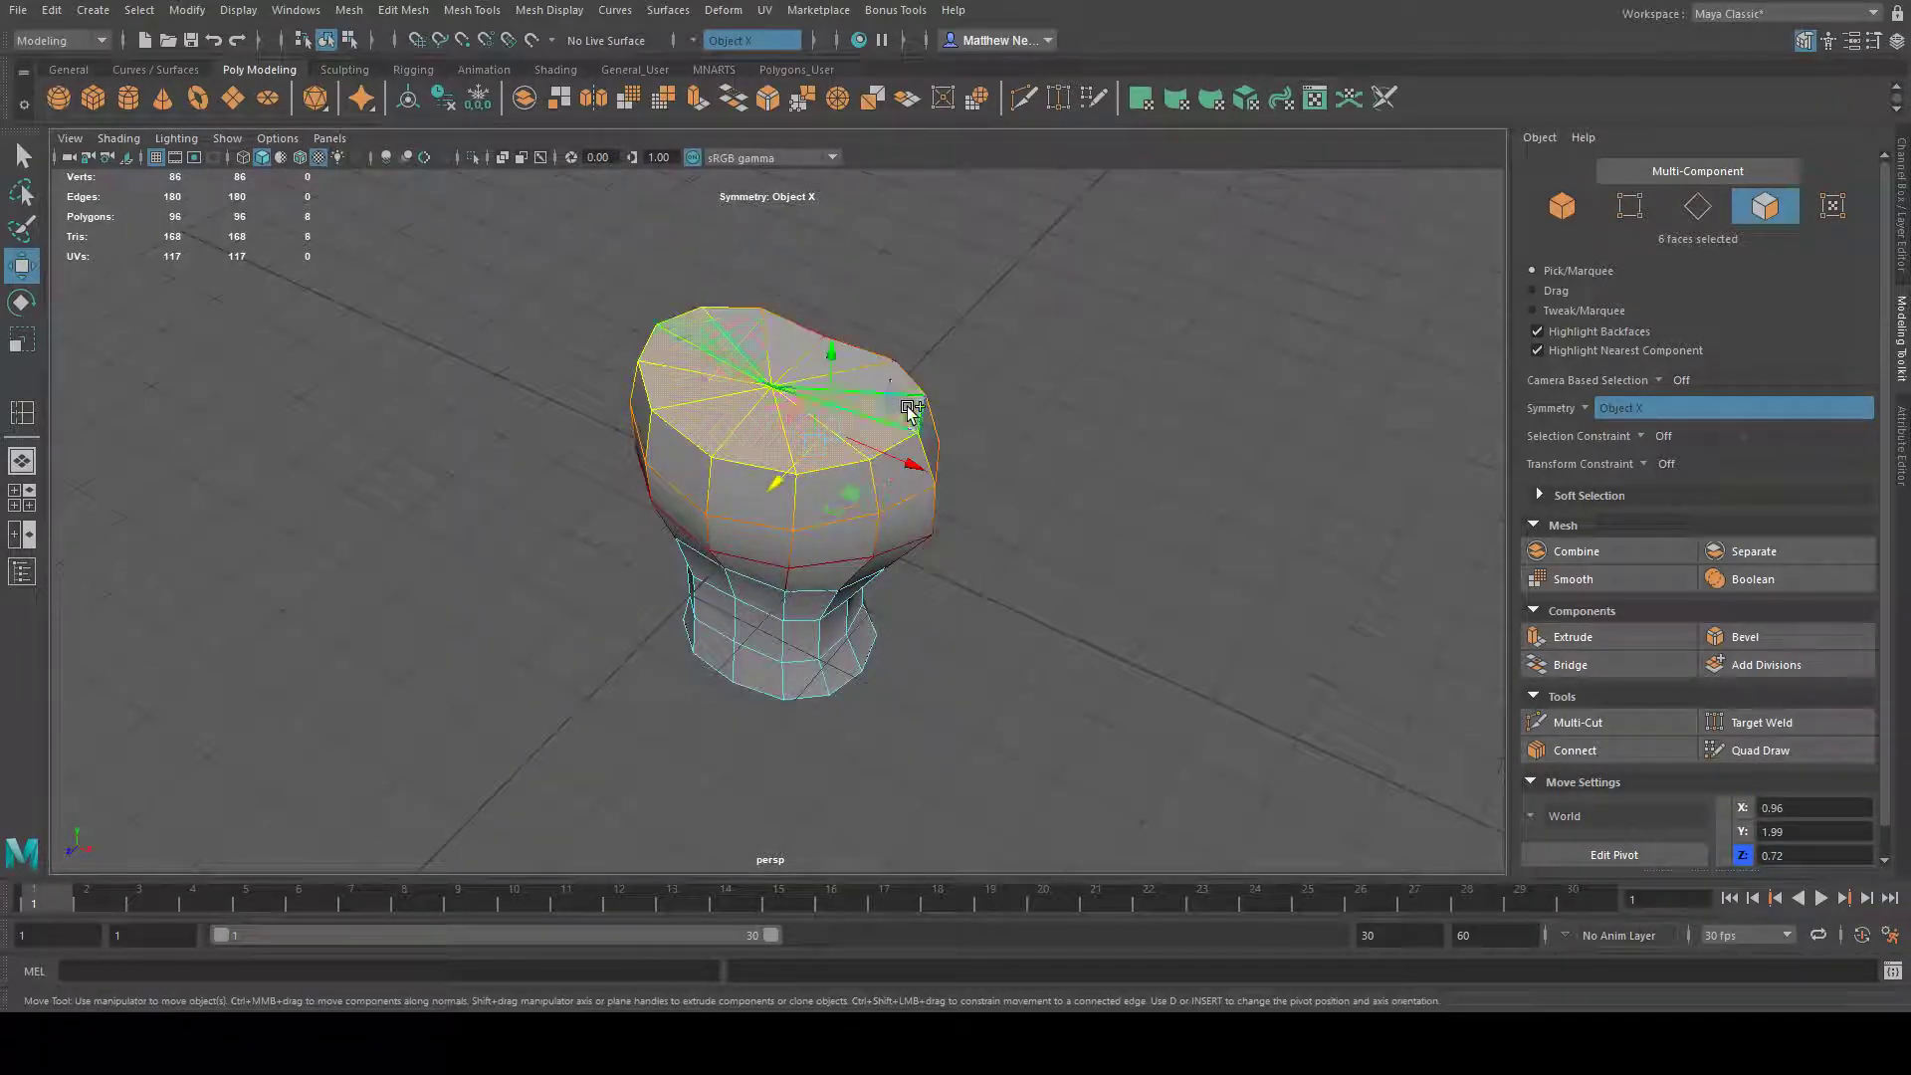
left_click_drag(808, 362, 599, 546, "alt")
right_click_drag(599, 547, 784, 555, "alt")
left_click_drag(784, 556, 760, 570, "alt")
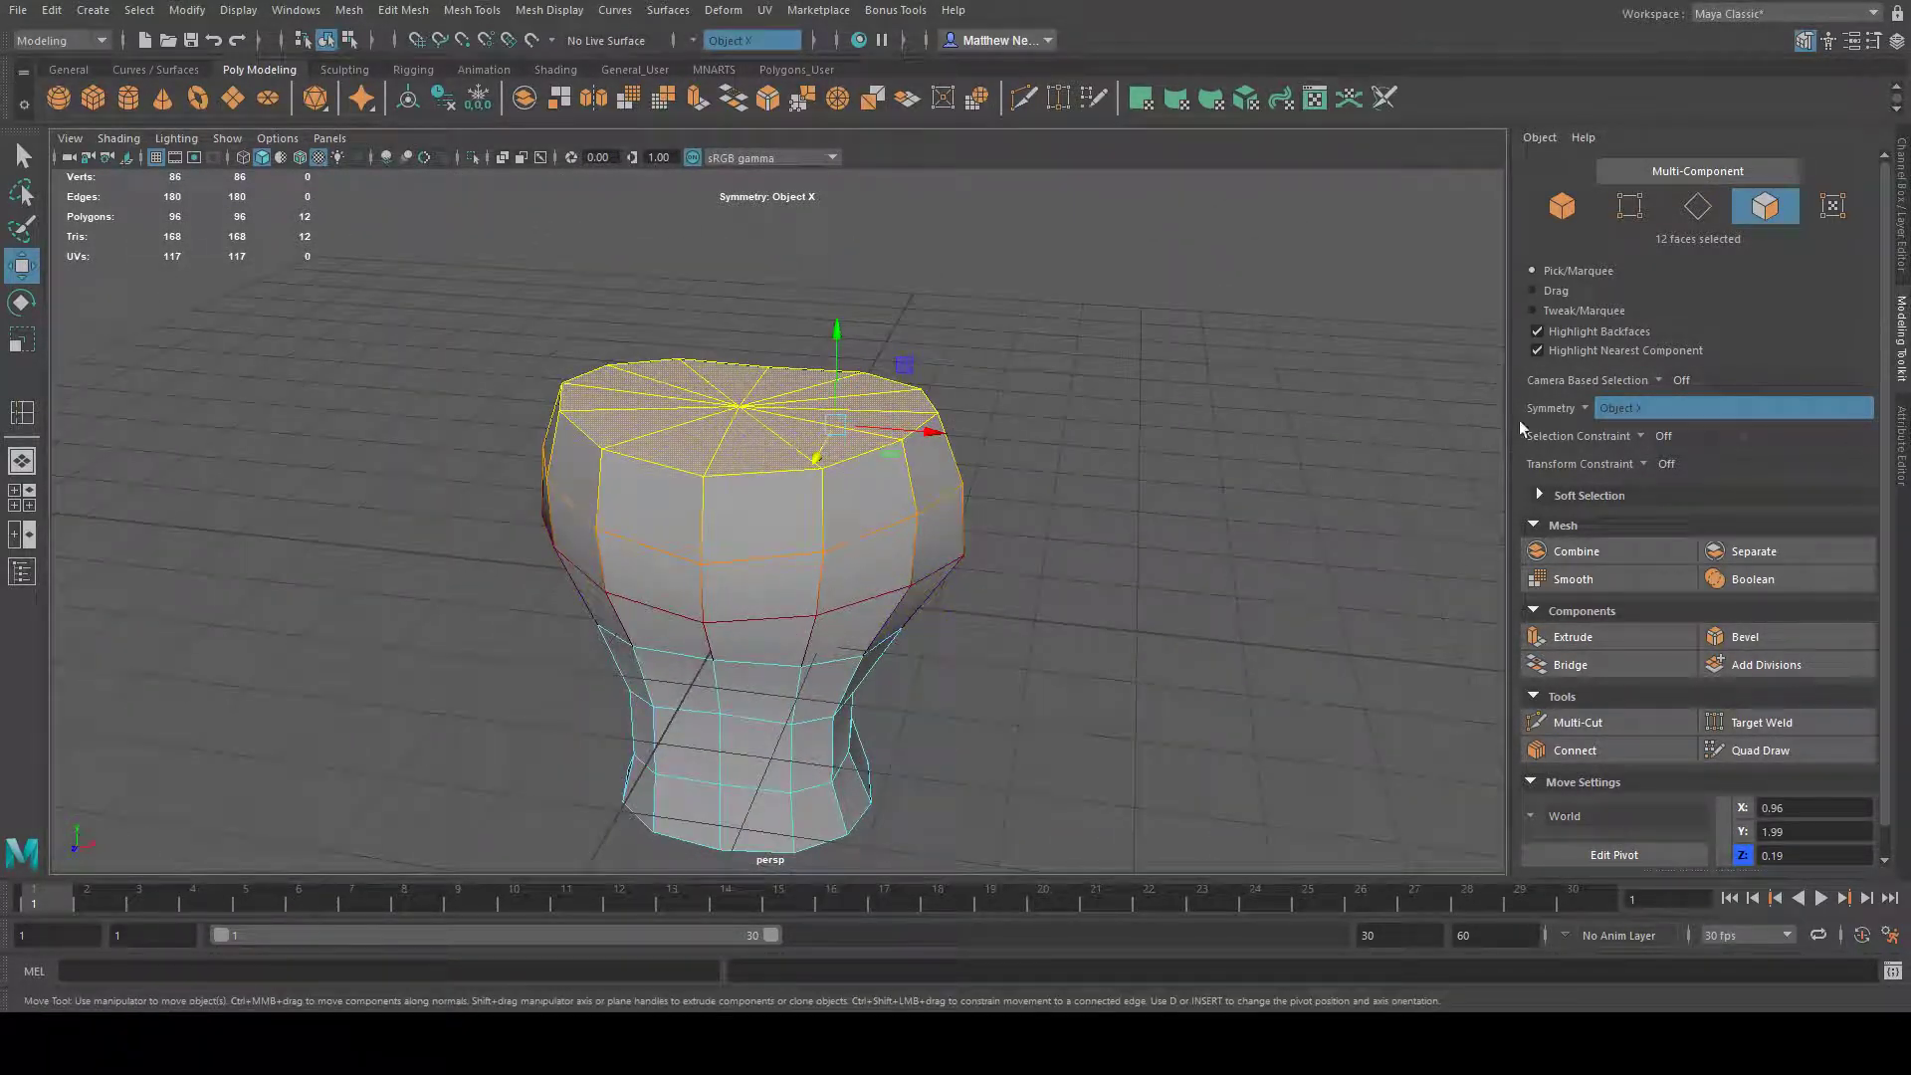
- Turn off symmetry and soft selection while keeping the top cap faces selected
left_click(1616, 420)
left_click_drag(1455, 420, 1166, 516, "alt")
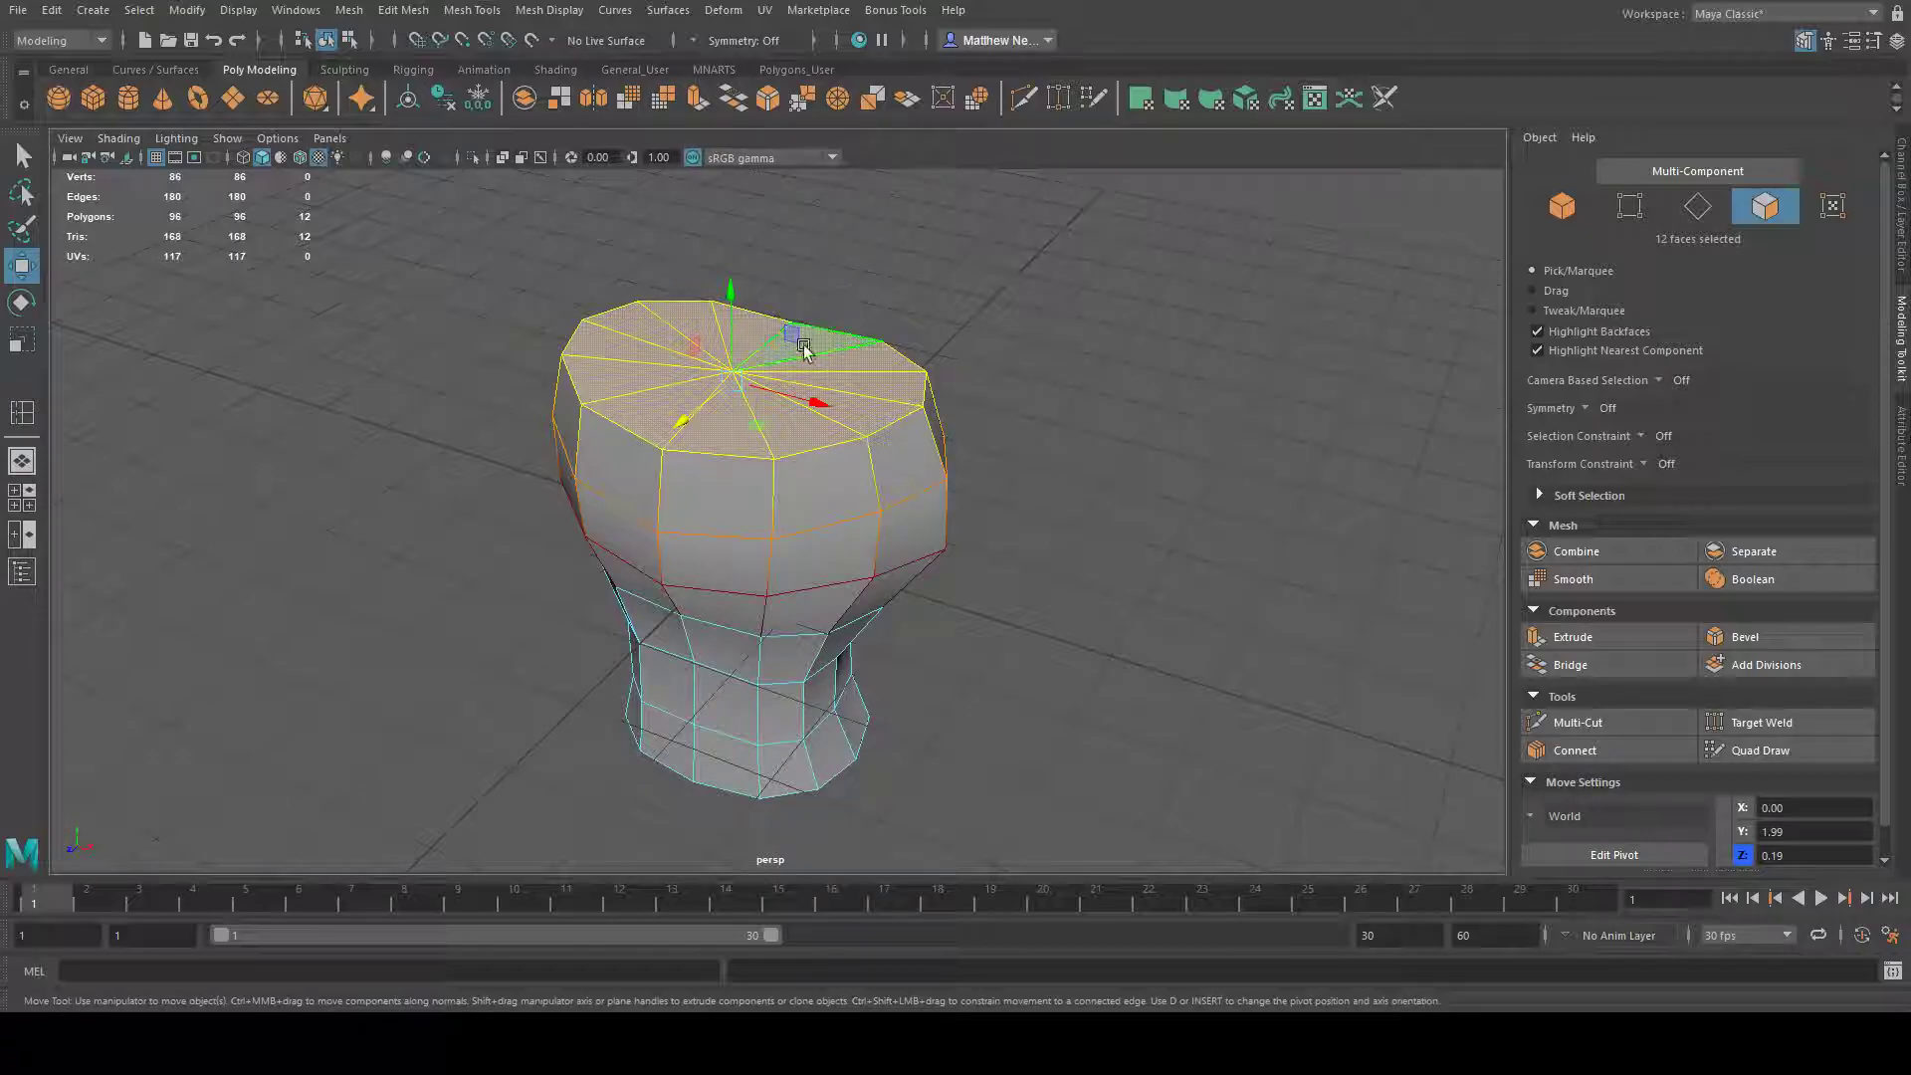
left_click_drag(763, 261, 947, 358, "alt")
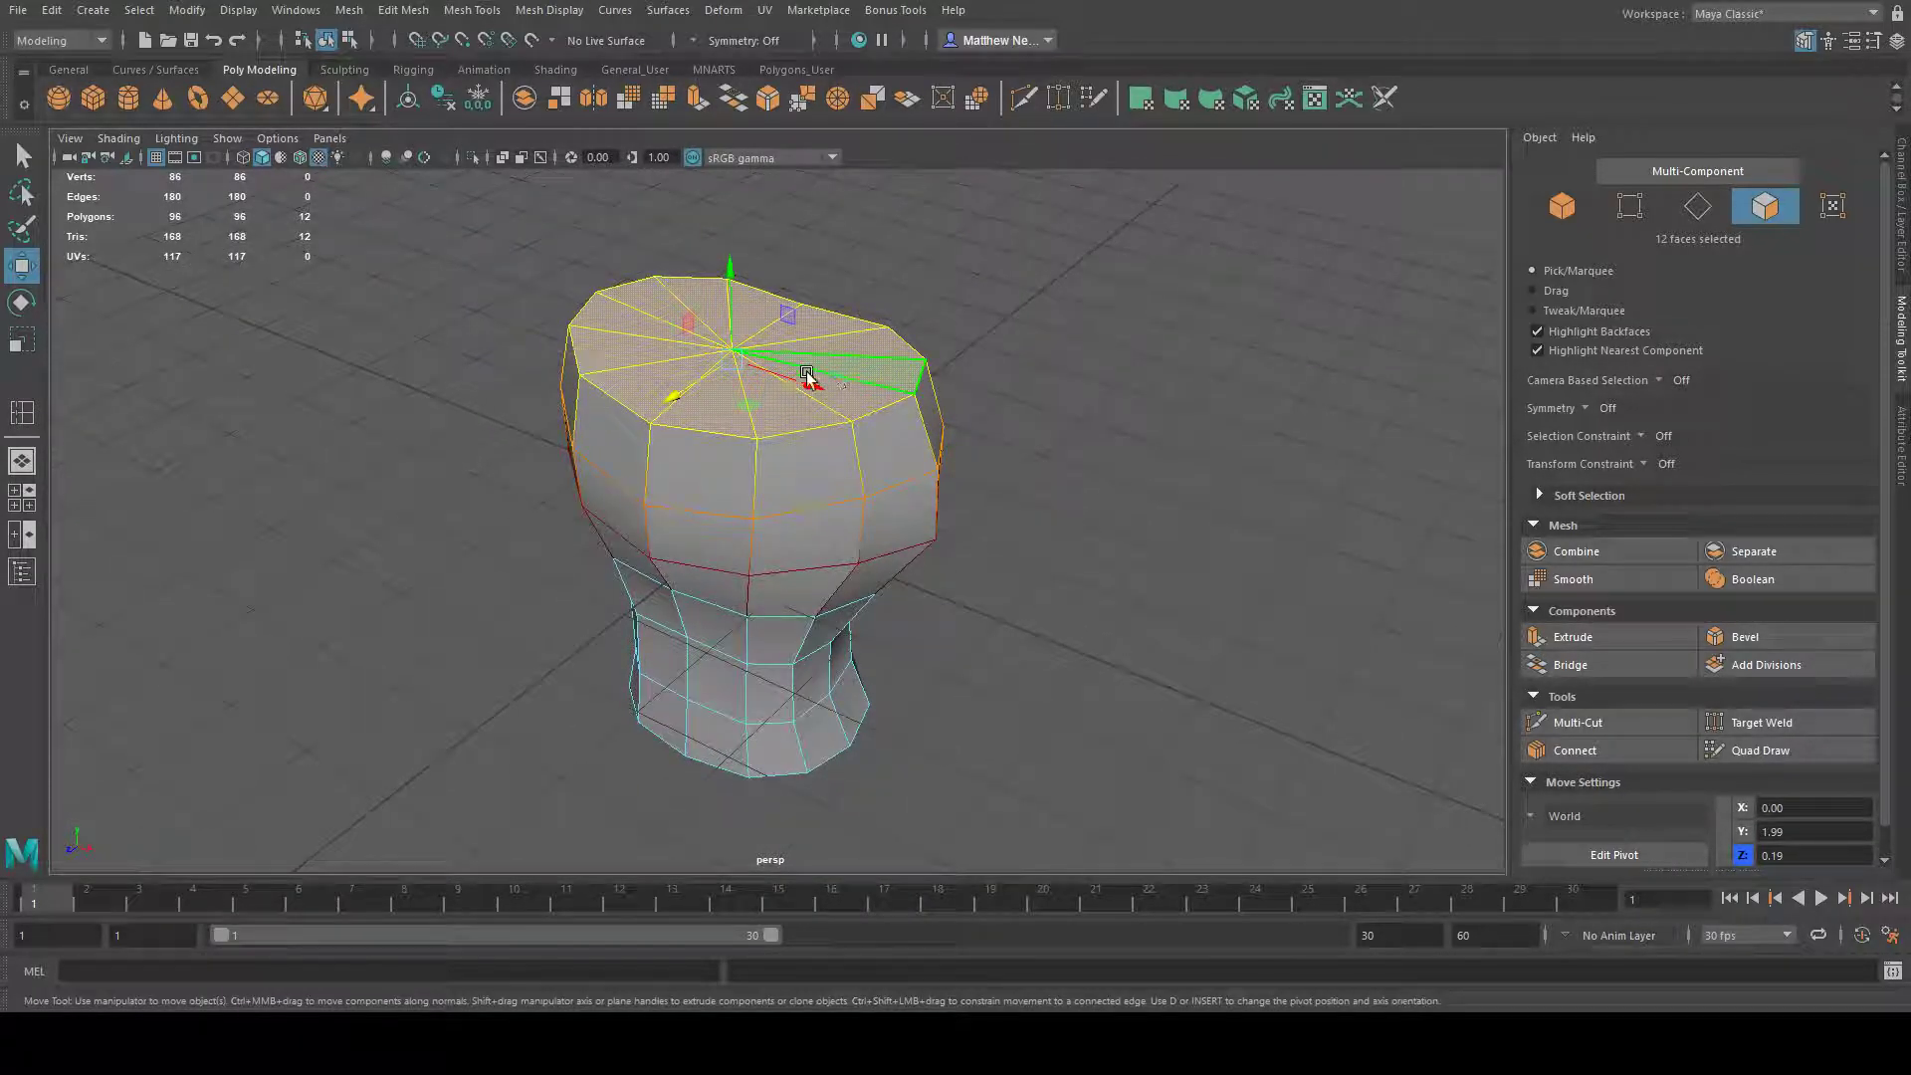
key("b")
left_click_drag(970, 294, 963, 273, "alt")
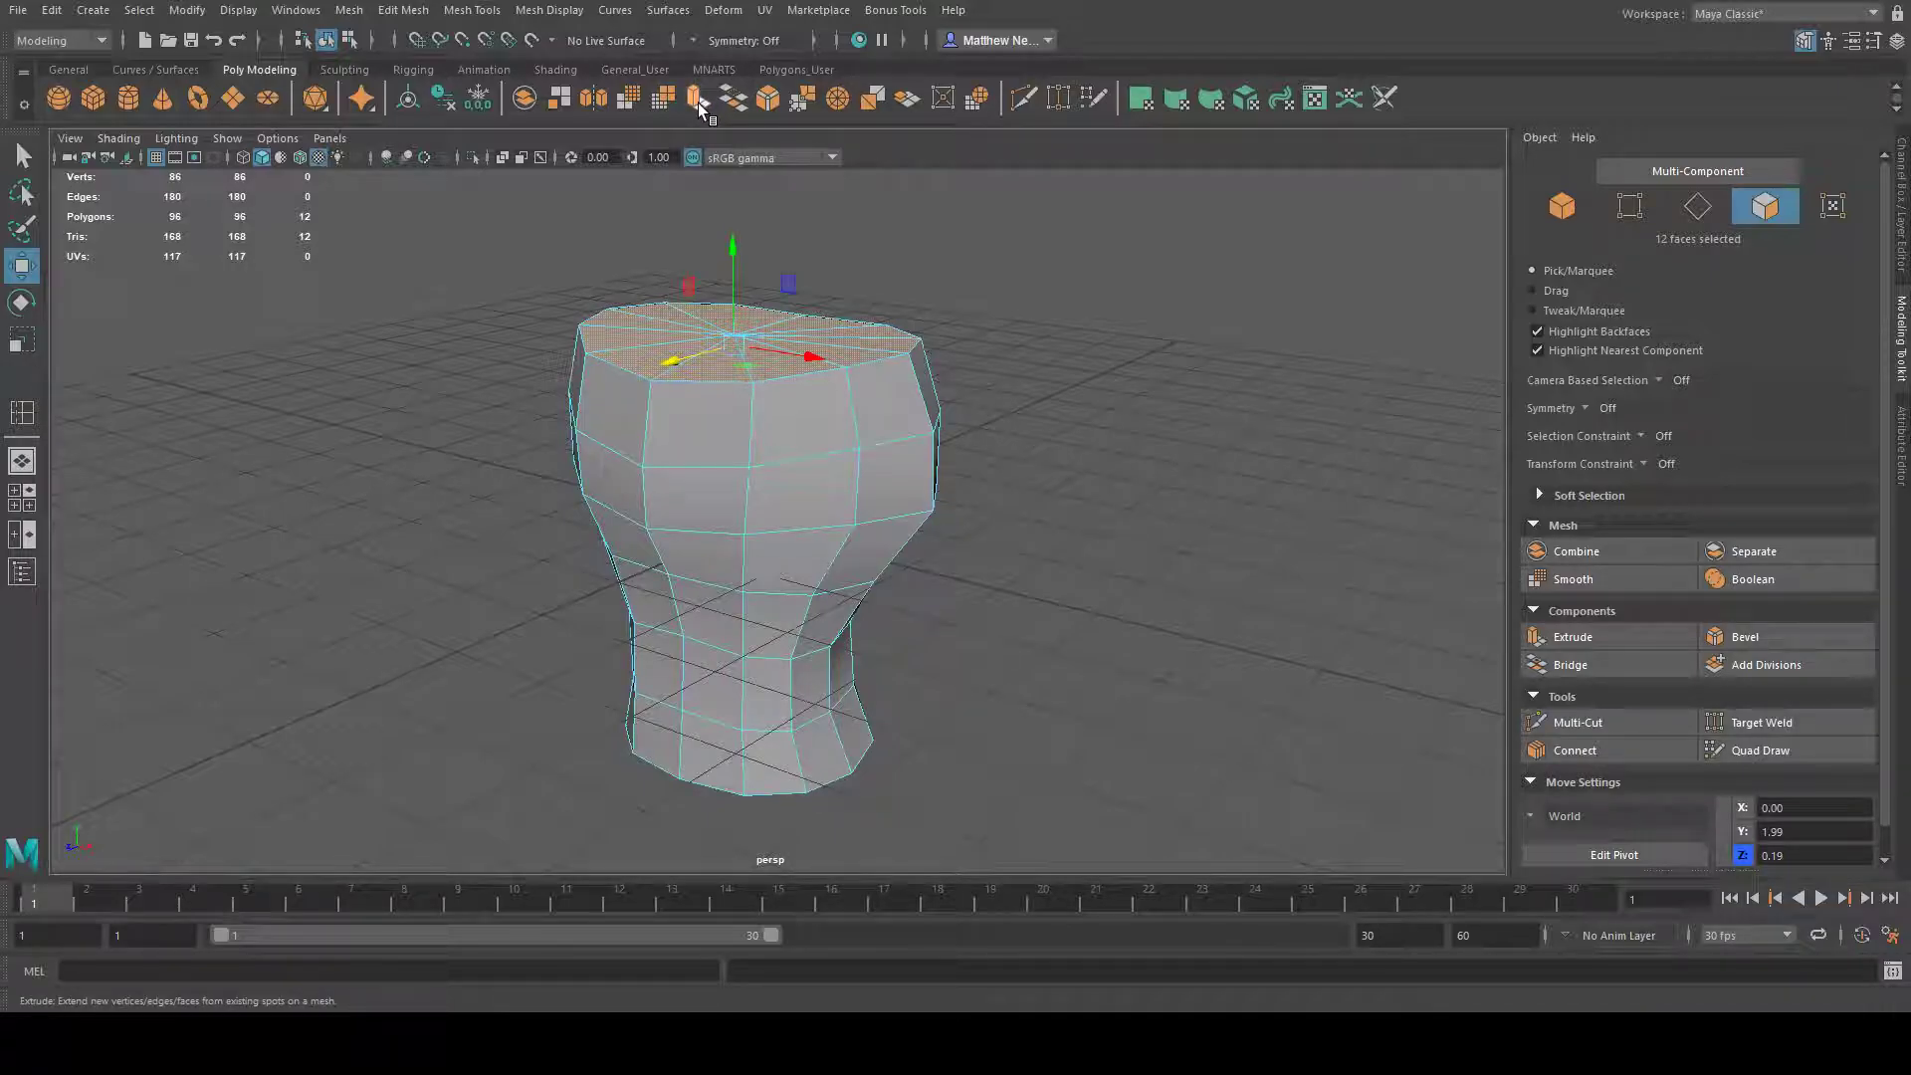
- Extrude the top cap faces, scale them inward and set their height to about Y 2.32
left_click(697, 99)
left_click_drag(838, 265, 838, 187)
left_click_drag(1029, 282, 1015, 359, "alt")
left_click(20, 343)
left_click_drag(826, 438, 730, 324, "alt")
left_click(20, 264)
left_click_drag(724, 230, 728, 265)
left_click_drag(587, 298, 697, 348, "alt")
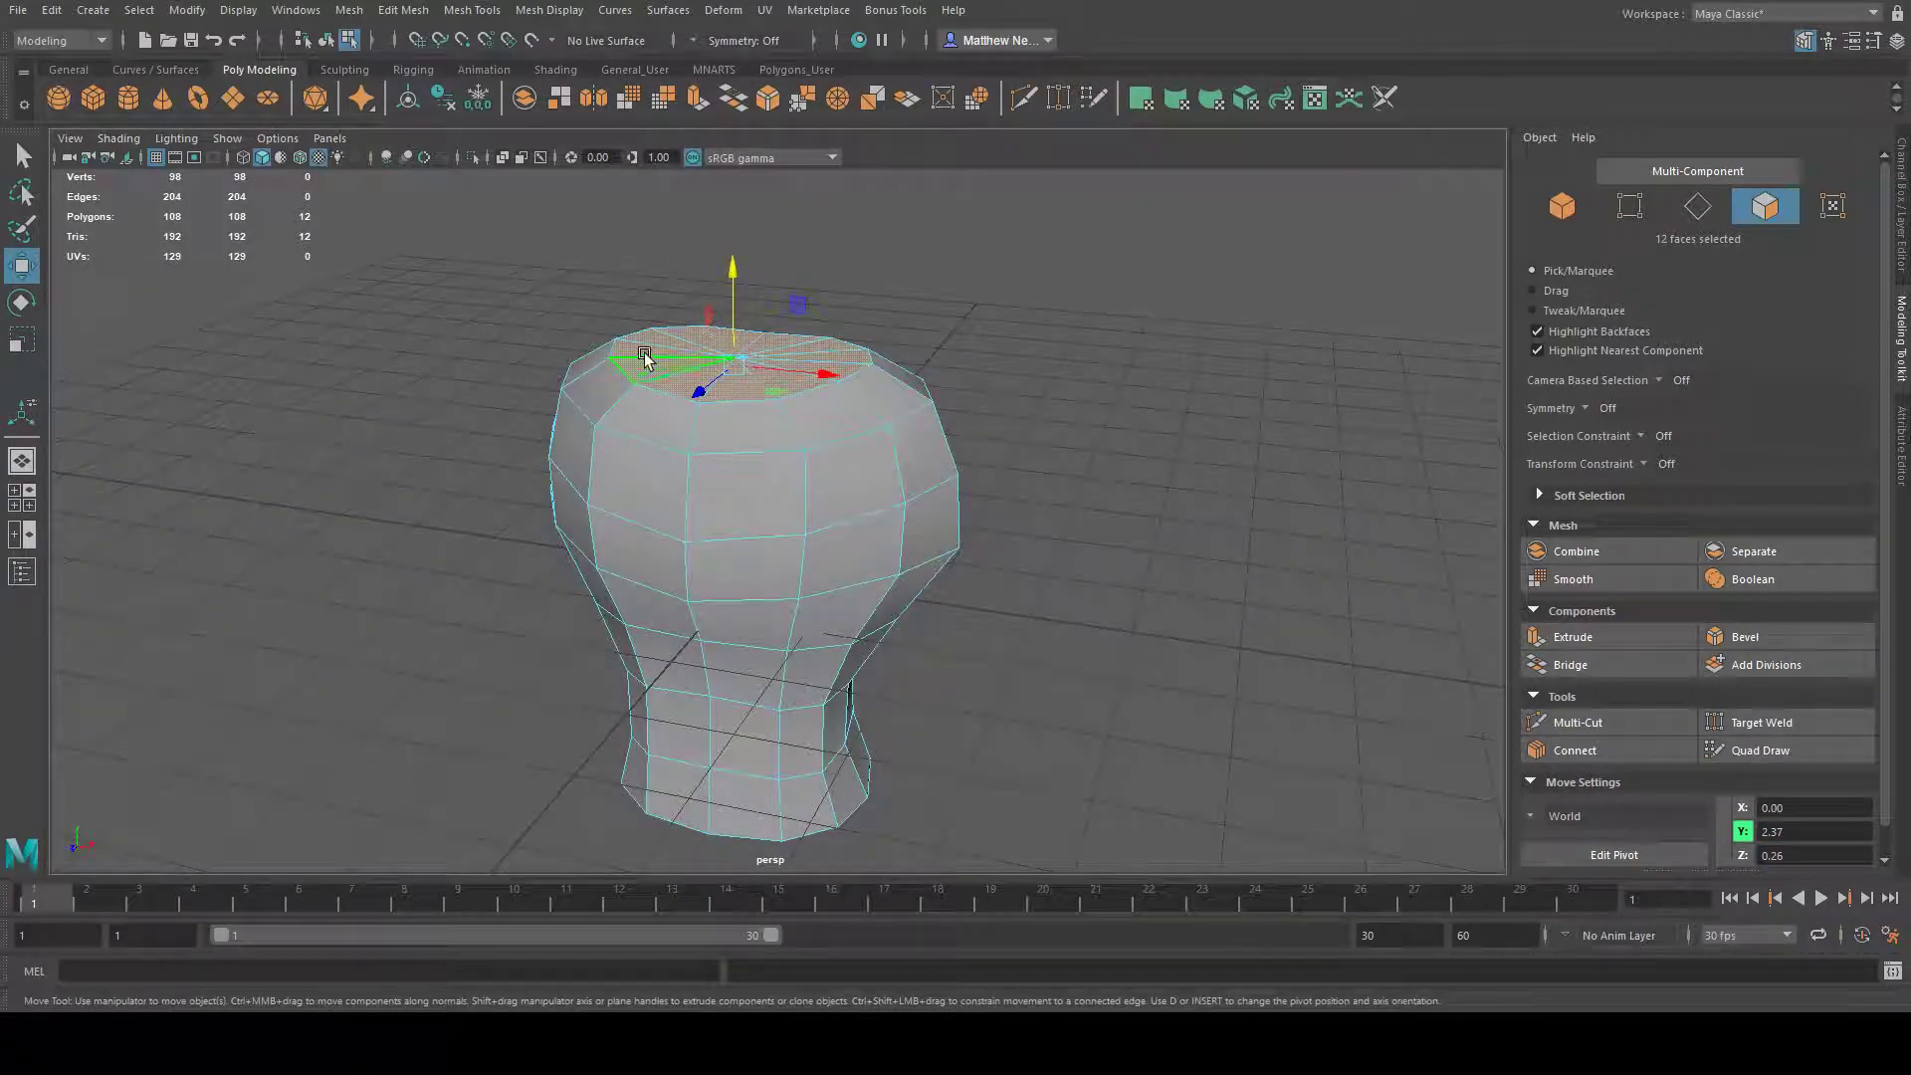
left_click_drag(967, 418, 892, 425, "alt")
left_click_drag(725, 275, 721, 264)
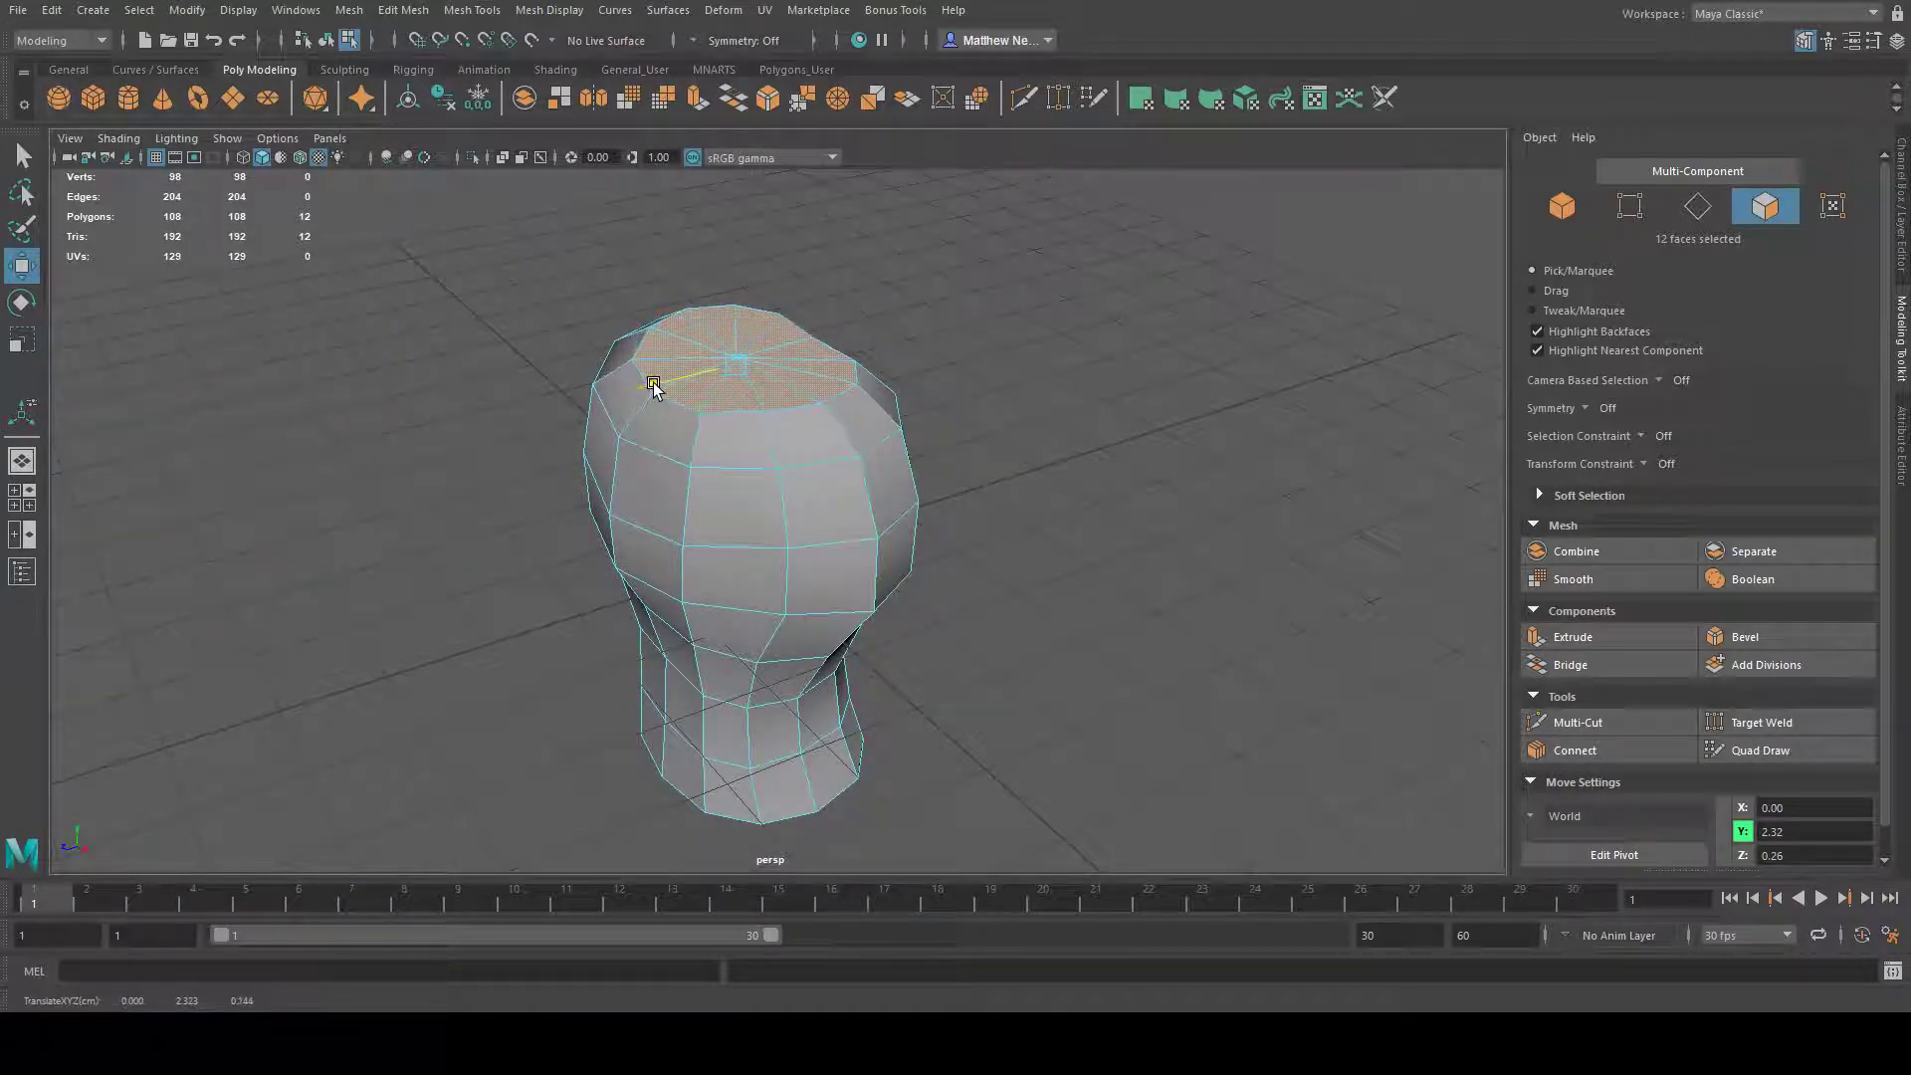
- Extrude the cap faces into a smaller inner ring and raise them to about Y 2.45
left_click(20, 339)
left_click_drag(507, 377, 866, 459, "alt")
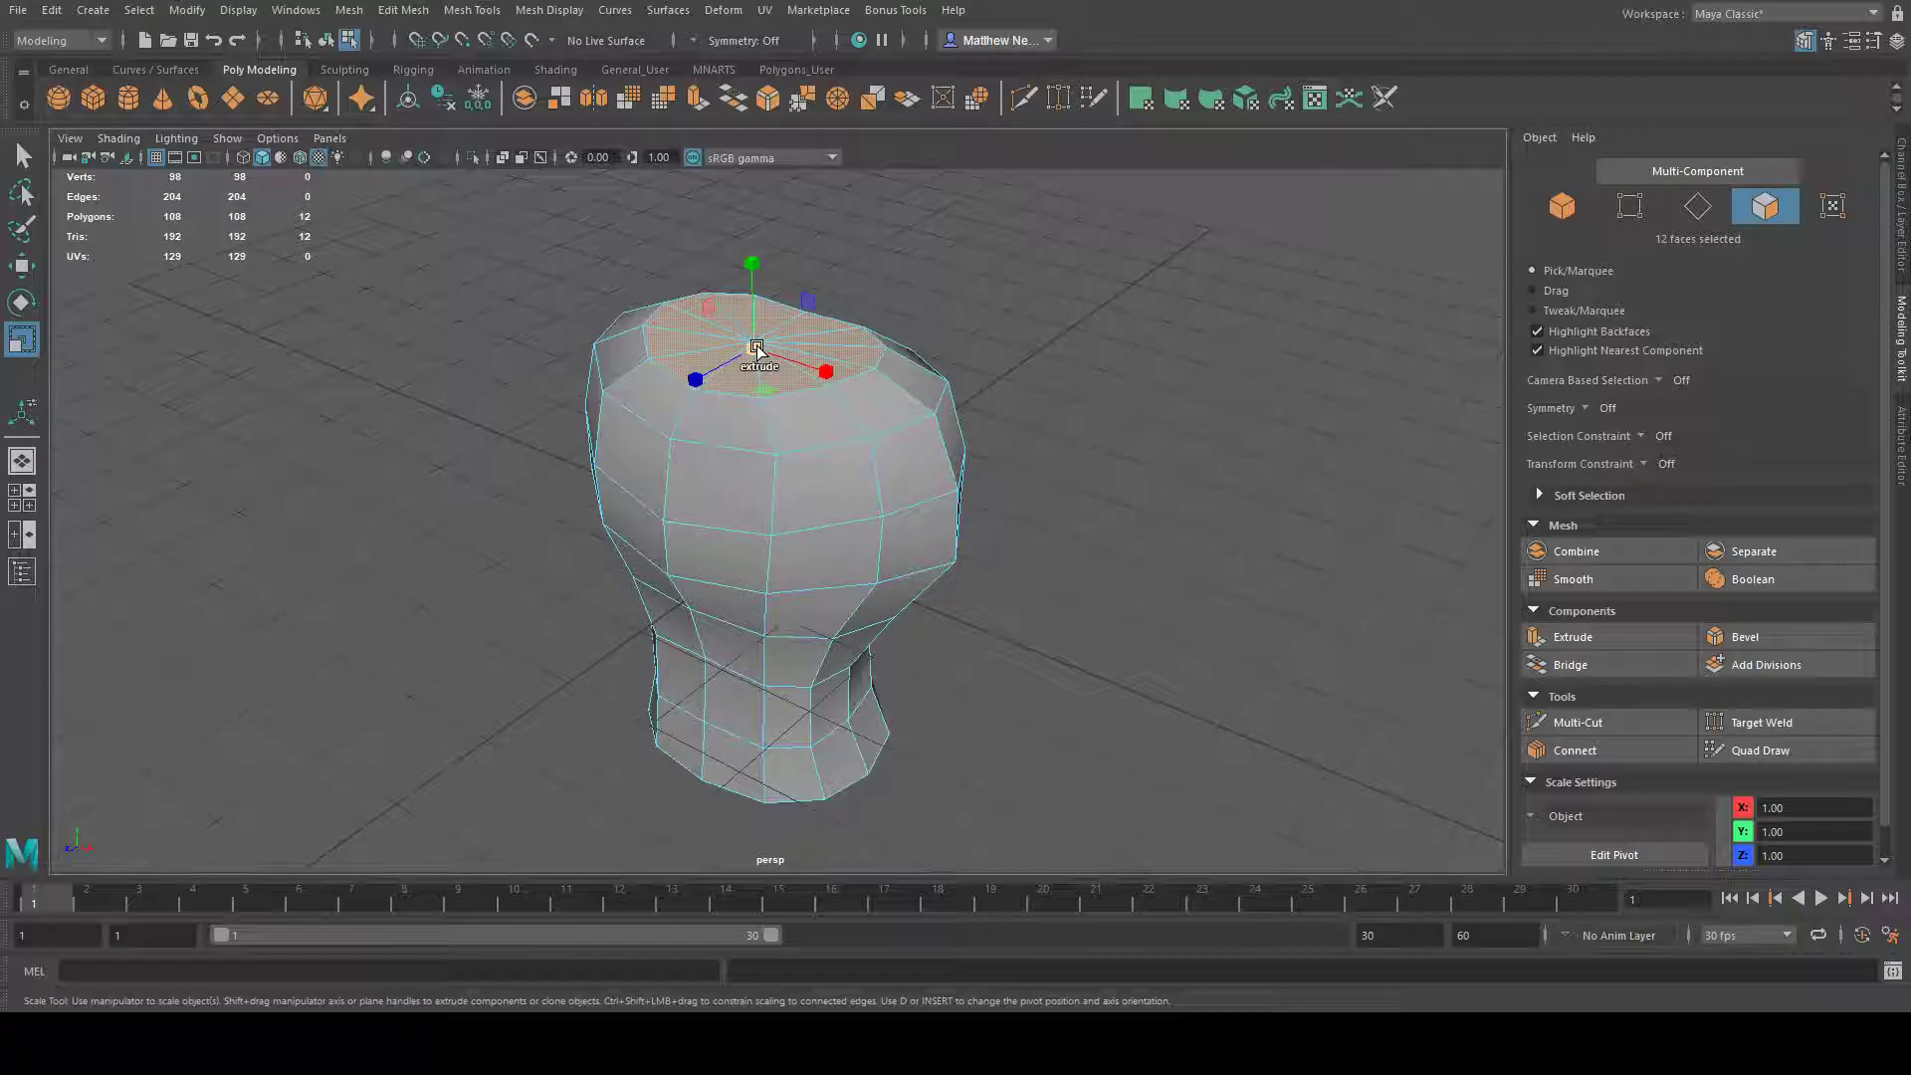
left_click_drag(752, 350, 750, 348, "shift")
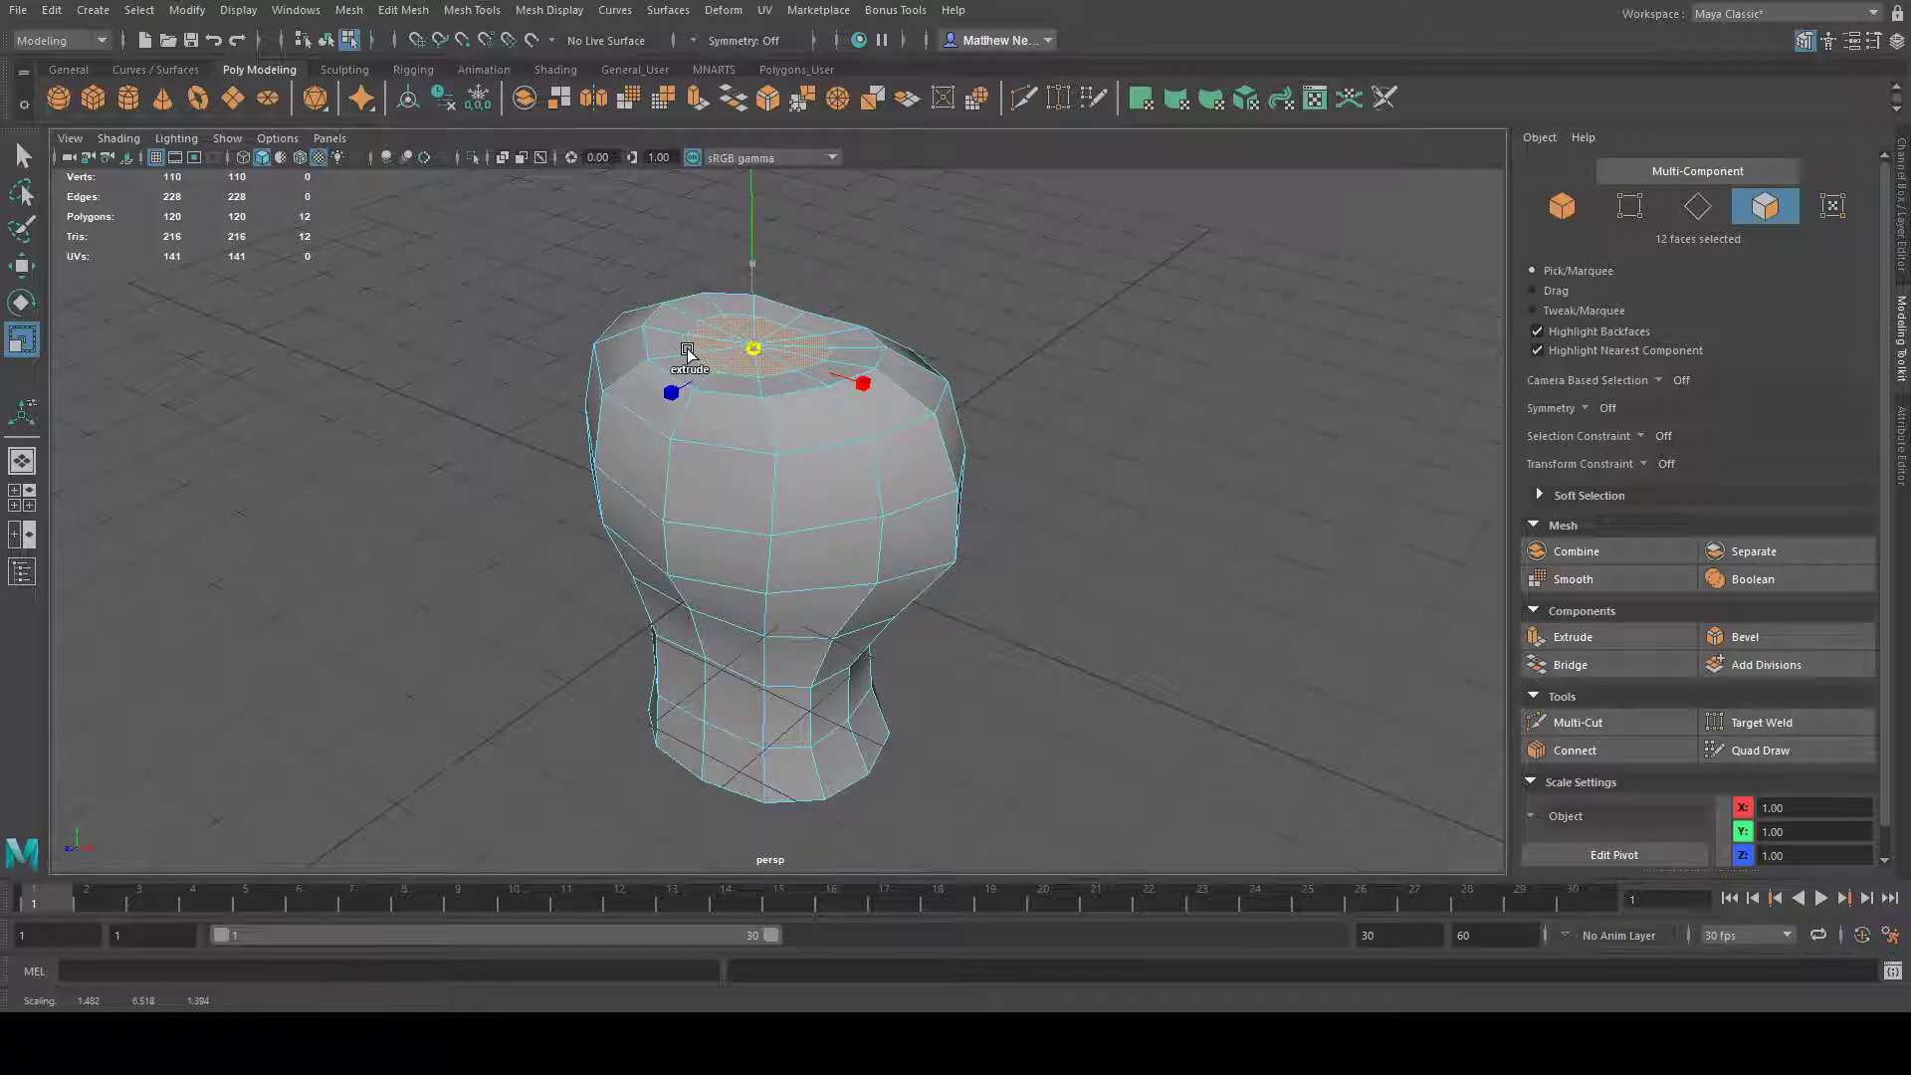
left_click_drag(695, 353, 695, 353, "shift")
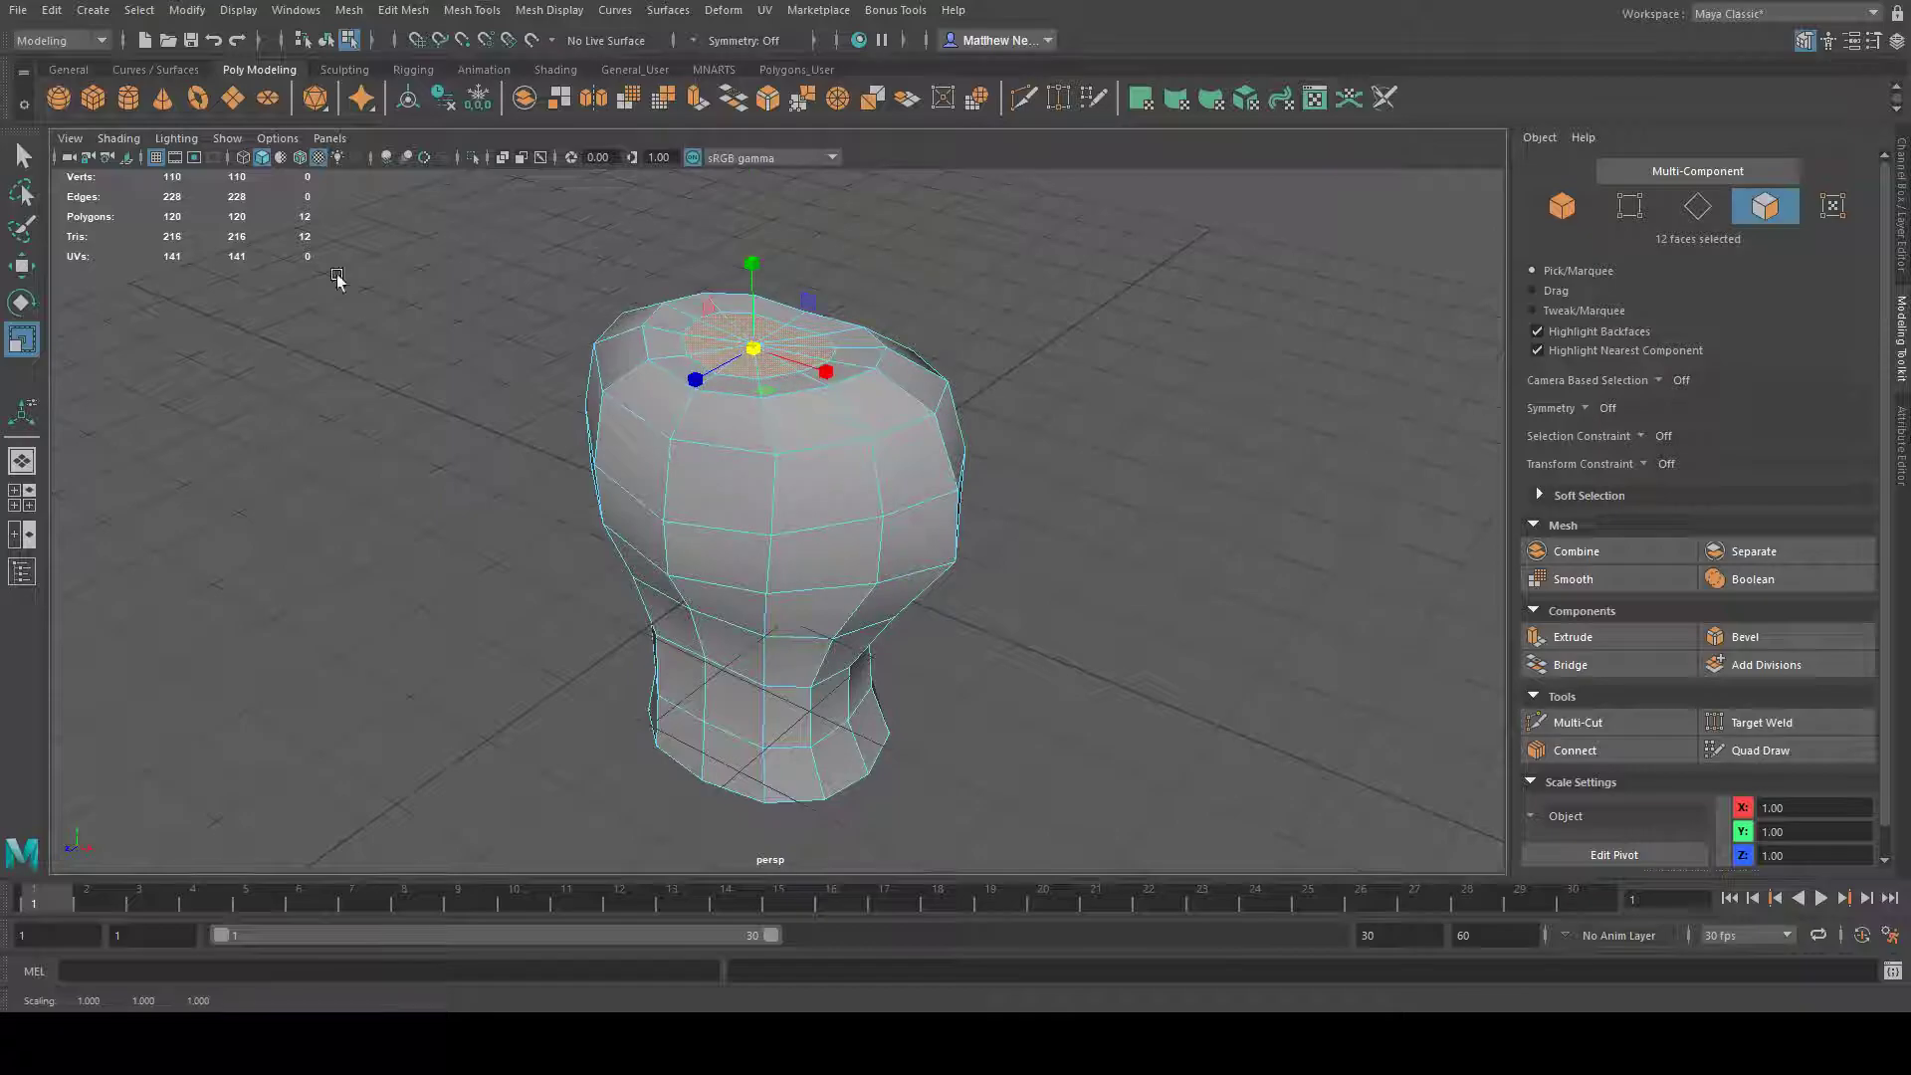
left_click(22, 266)
left_click_drag(752, 265, 753, 244)
left_click_drag(709, 316, 759, 229, "alt")
left_click_drag(905, 266, 791, 308, "alt")
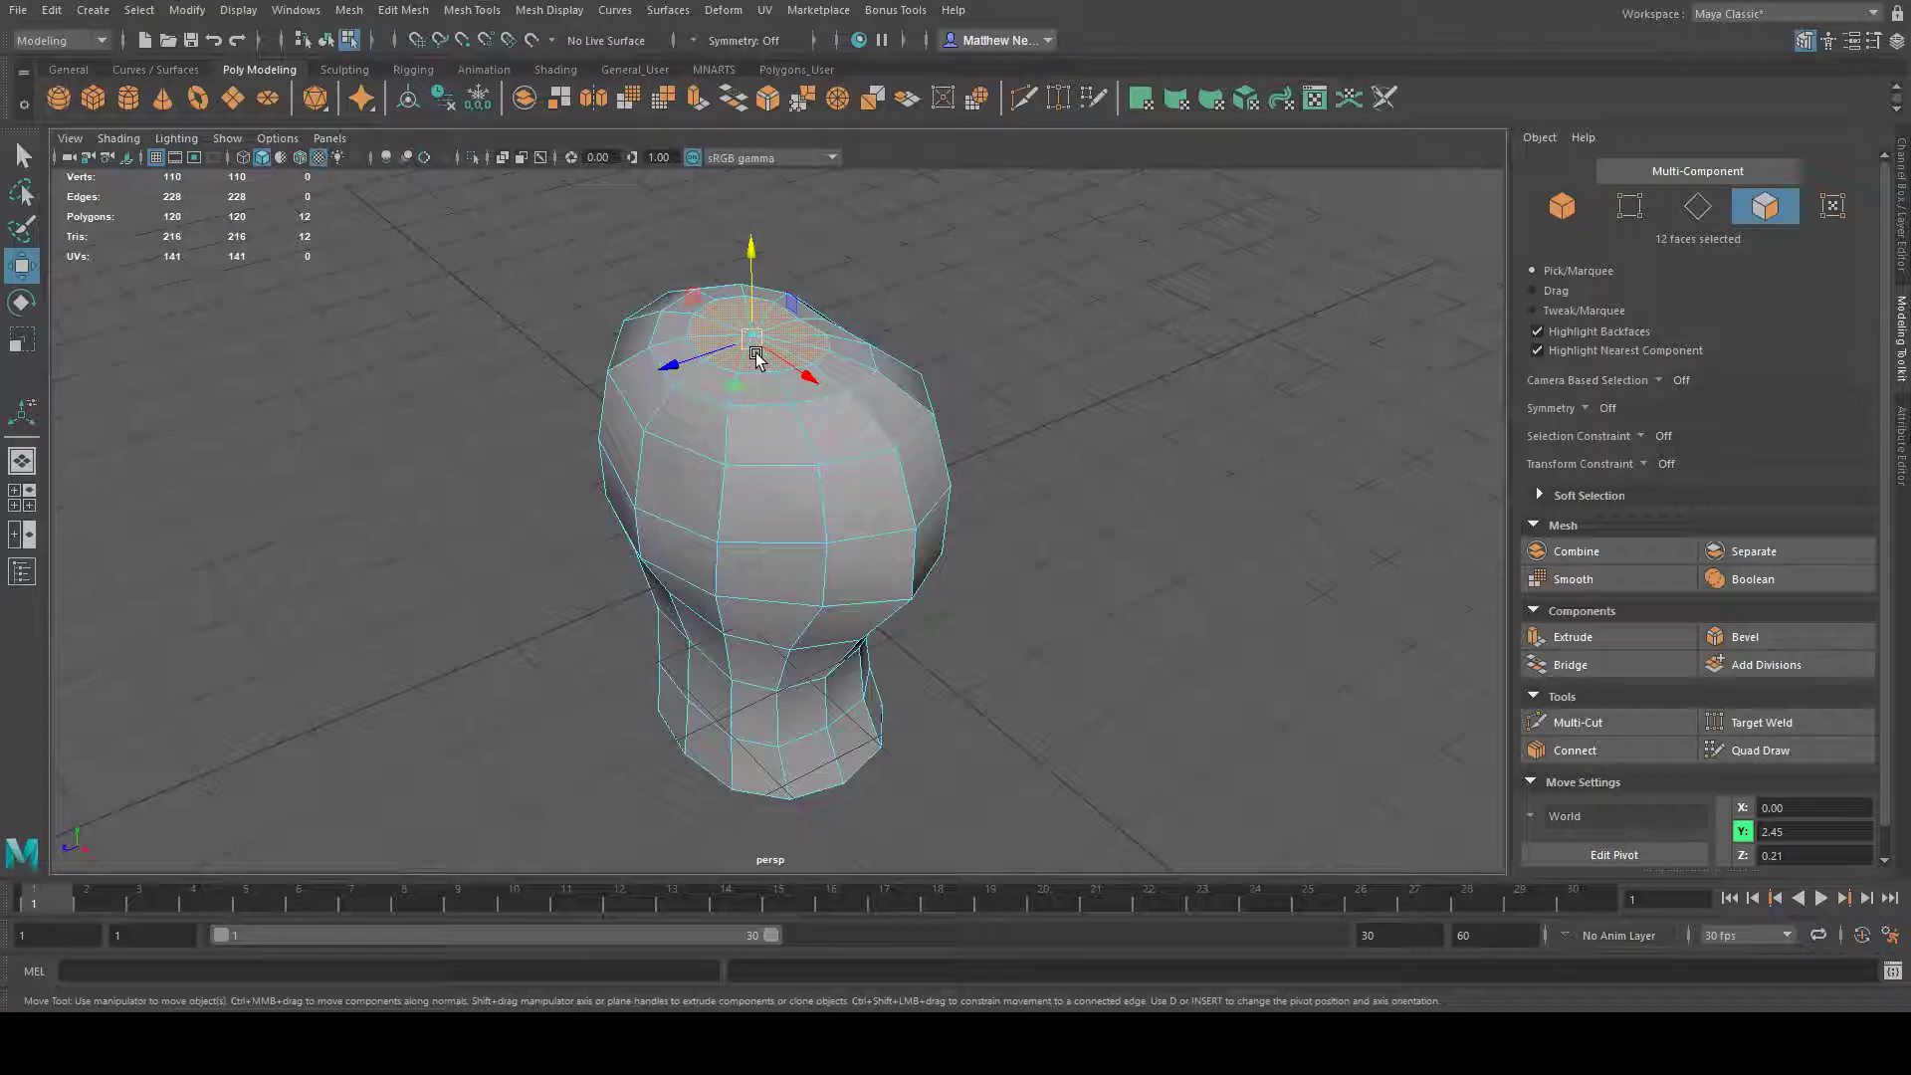
- Extrude the narrowed cap faces upward in further sections to form a neck ending at about Y 3.30
left_click_drag(884, 316, 768, 204, "alt")
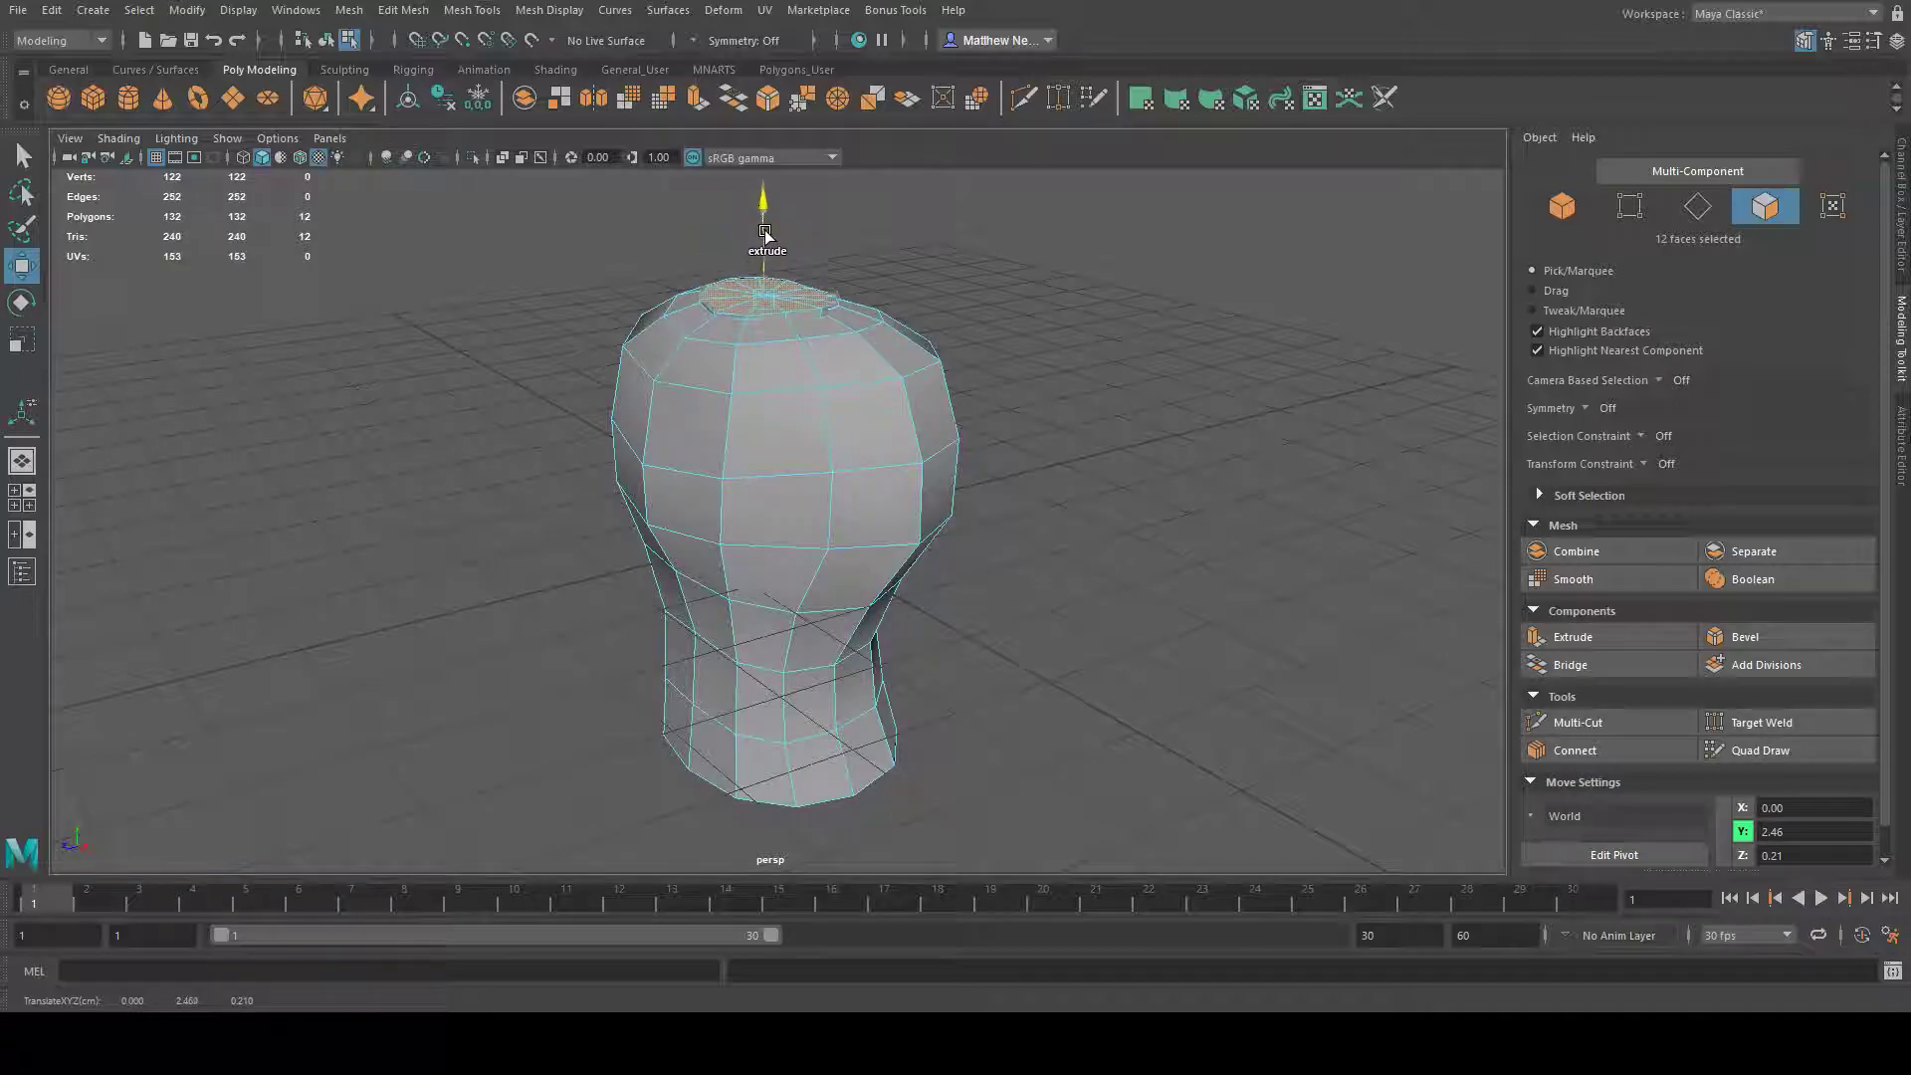
left_click_drag(756, 228, 797, 414, "alt")
key("r")
left_click_drag(780, 332, 749, 228, "alt")
left_click(22, 266)
left_click_drag(577, 343, 708, 343, "alt")
middle_click_drag(962, 502, 924, 448, "alt")
left_click_drag(923, 453, 858, 527, "alt")
left_click_drag(816, 258, 816, 249, "shift")
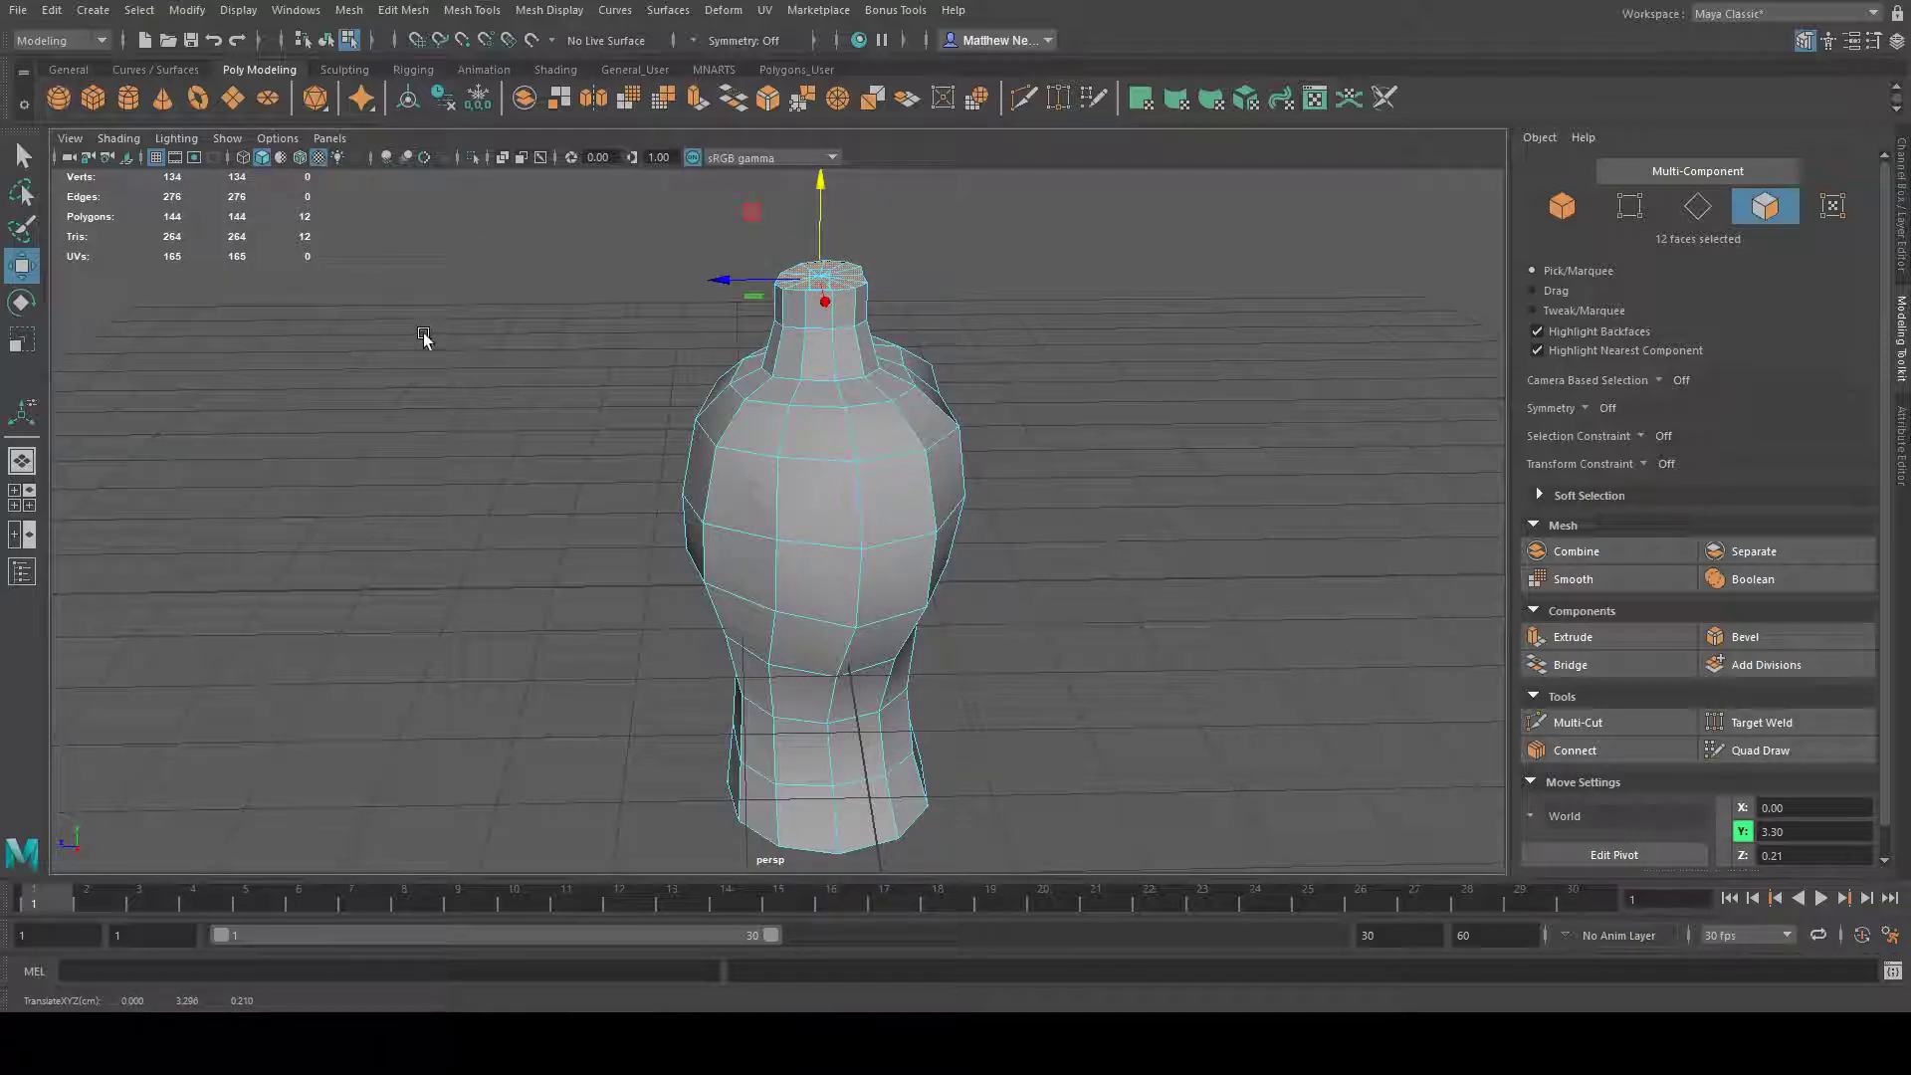
- Tilt the neck's top faces about the X axis and widen them along Z
left_click(21, 302)
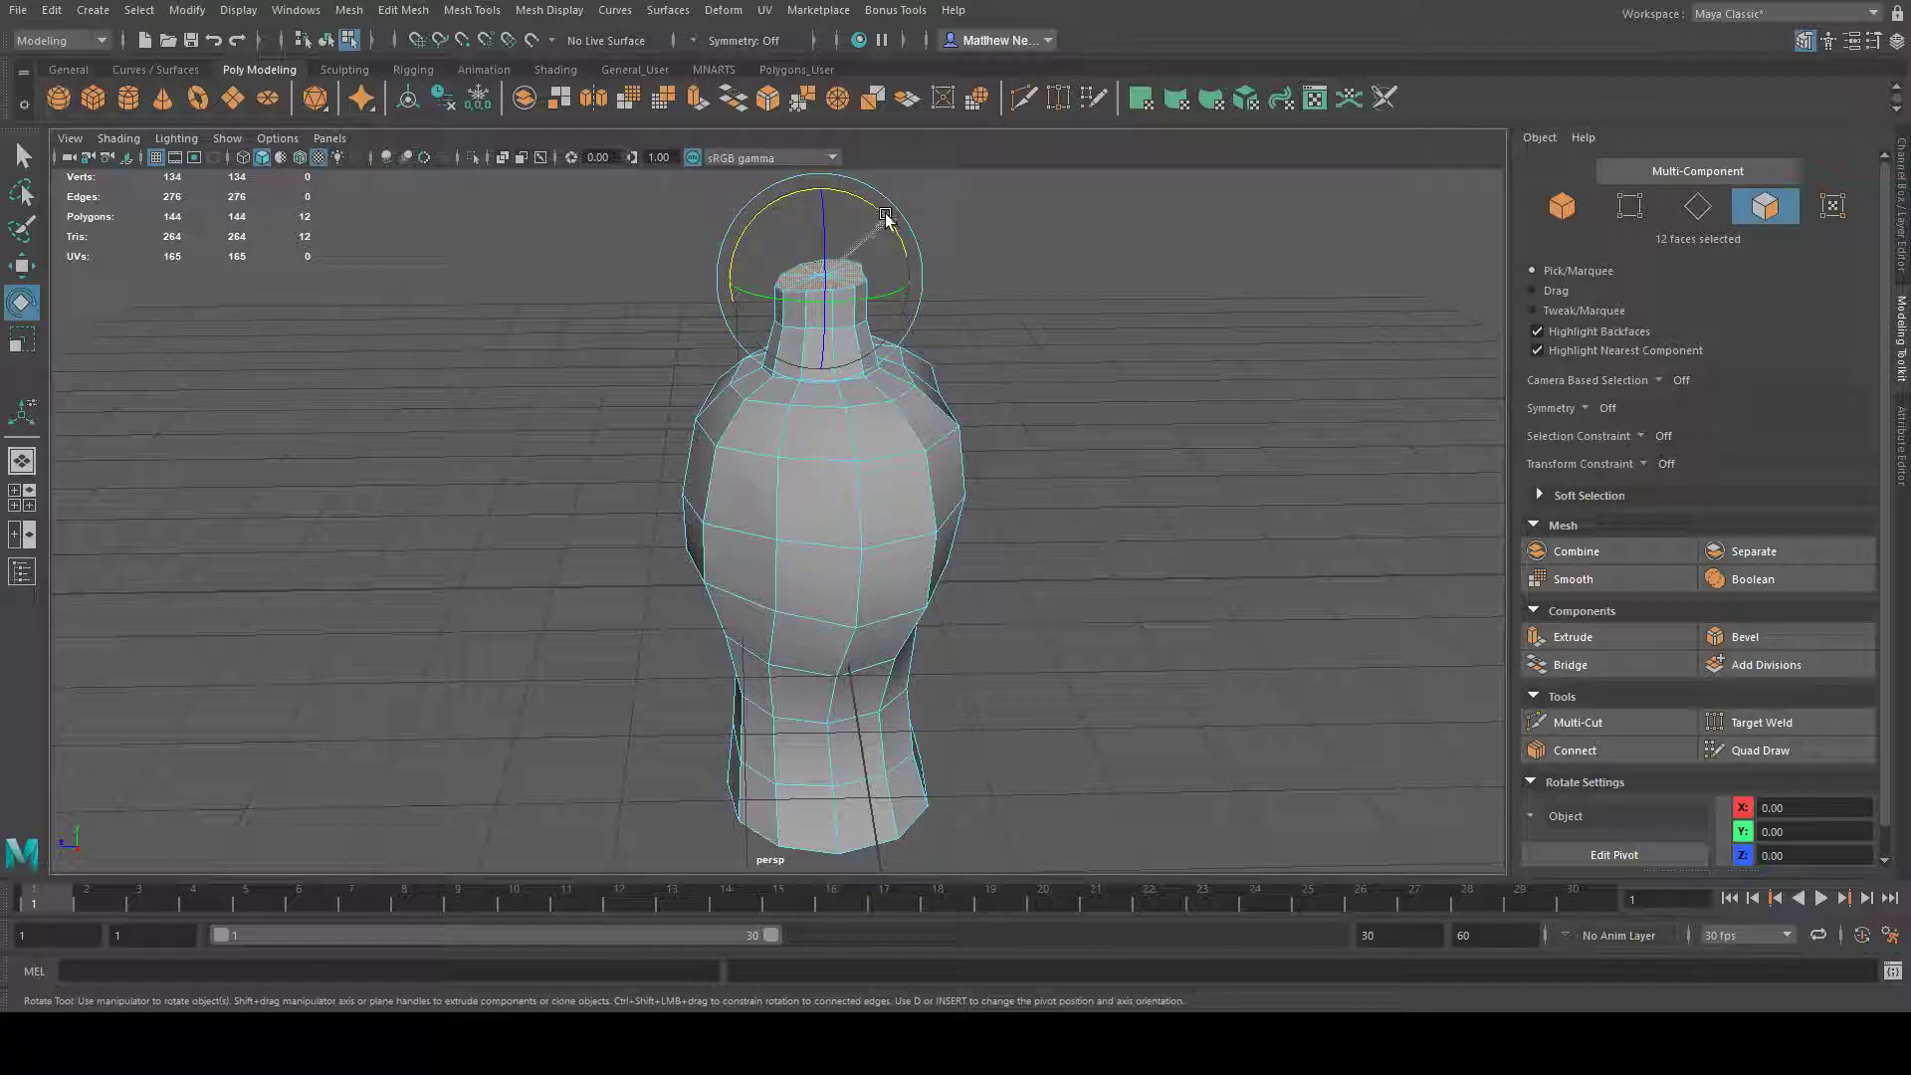
left_click_drag(874, 204, 876, 418, "alt")
key("r")
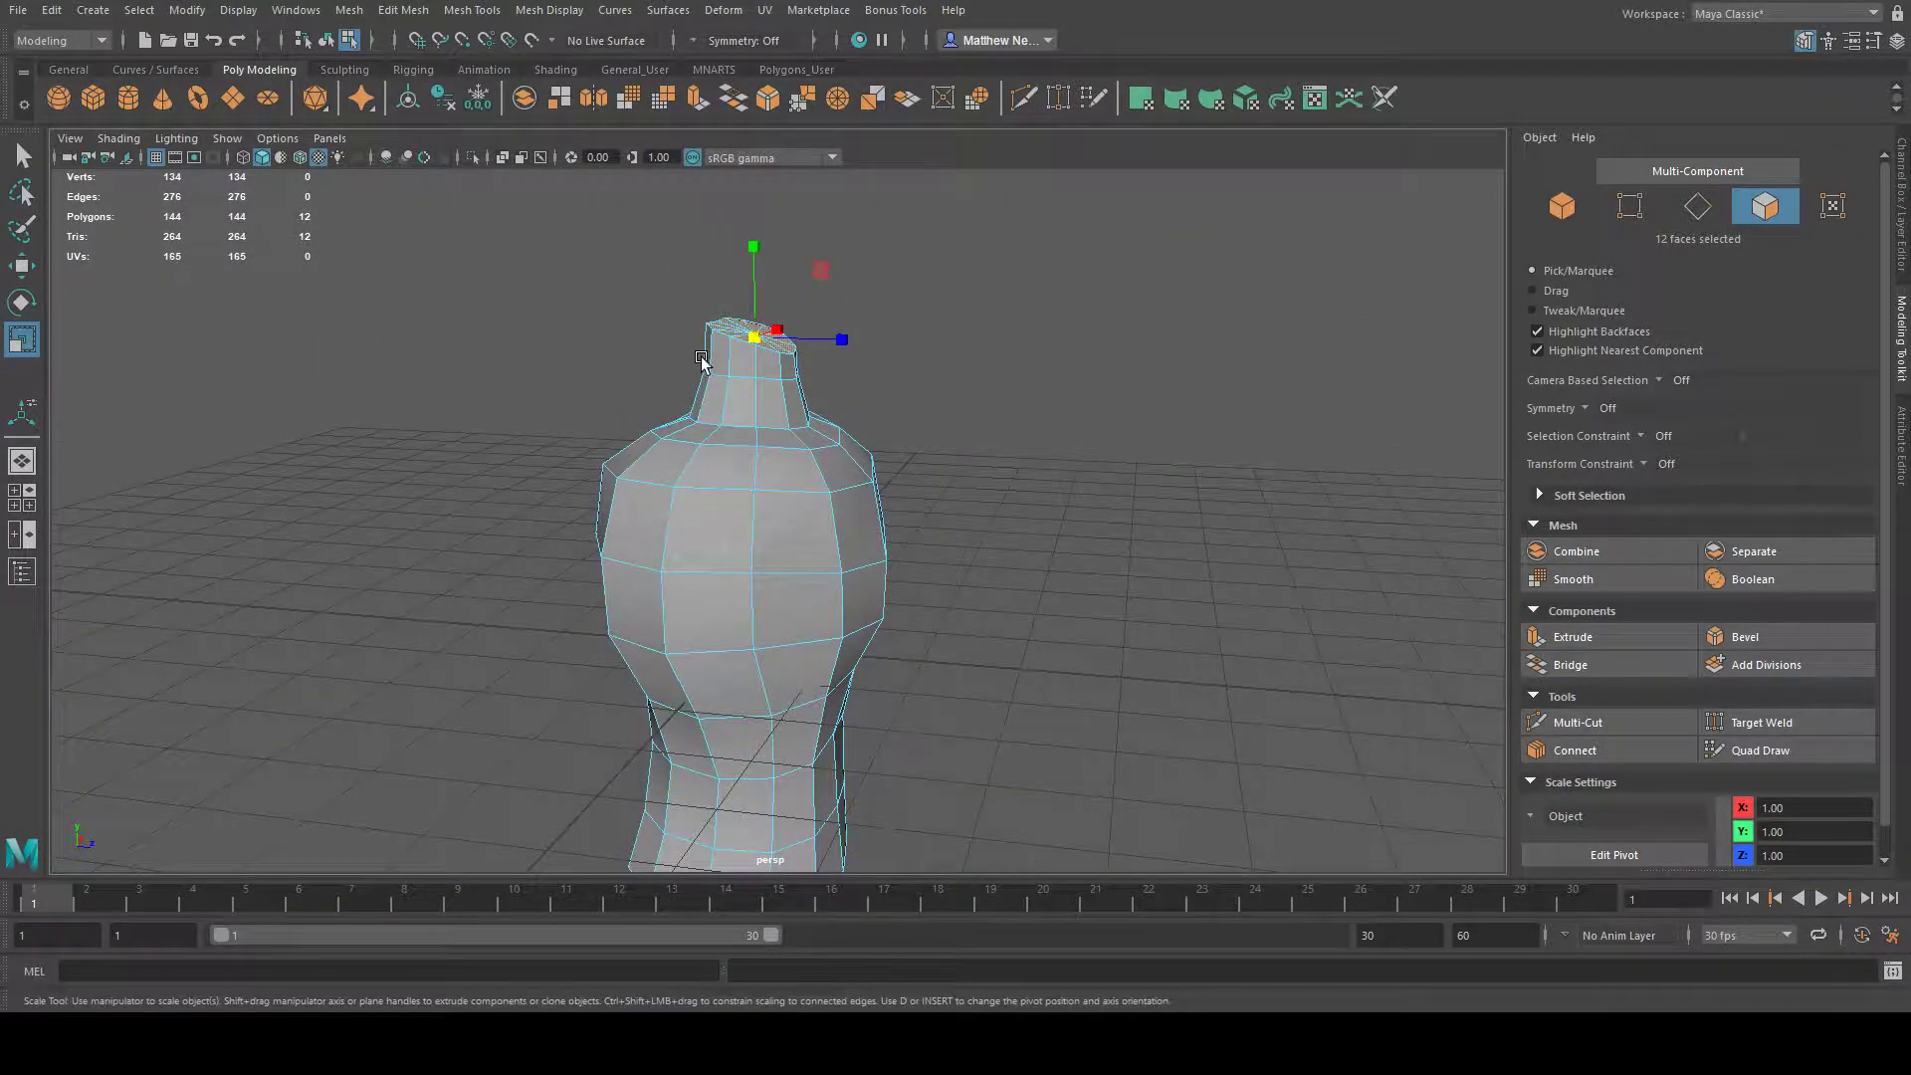
left_click_drag(850, 334, 873, 343)
left_click_drag(1000, 468, 769, 271, "alt")
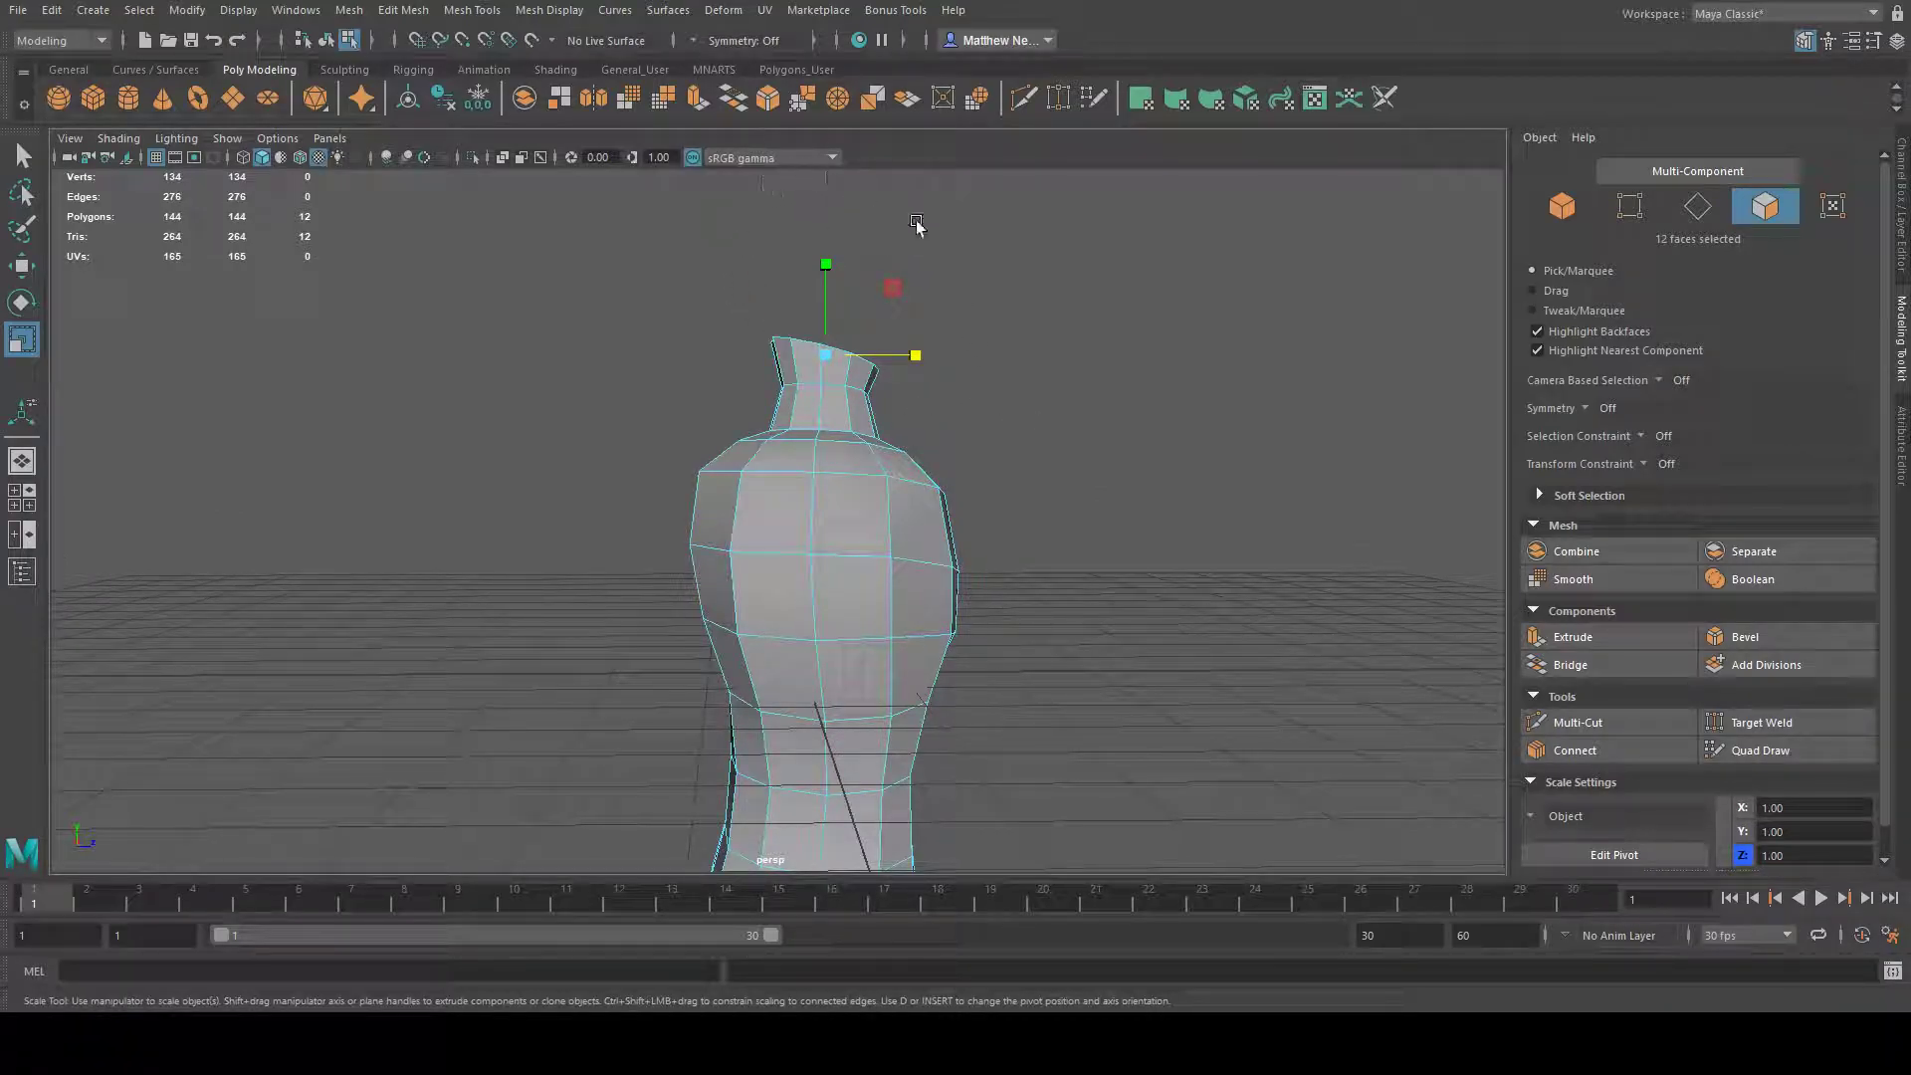
left_click_drag(903, 219, 961, 432, "alt")
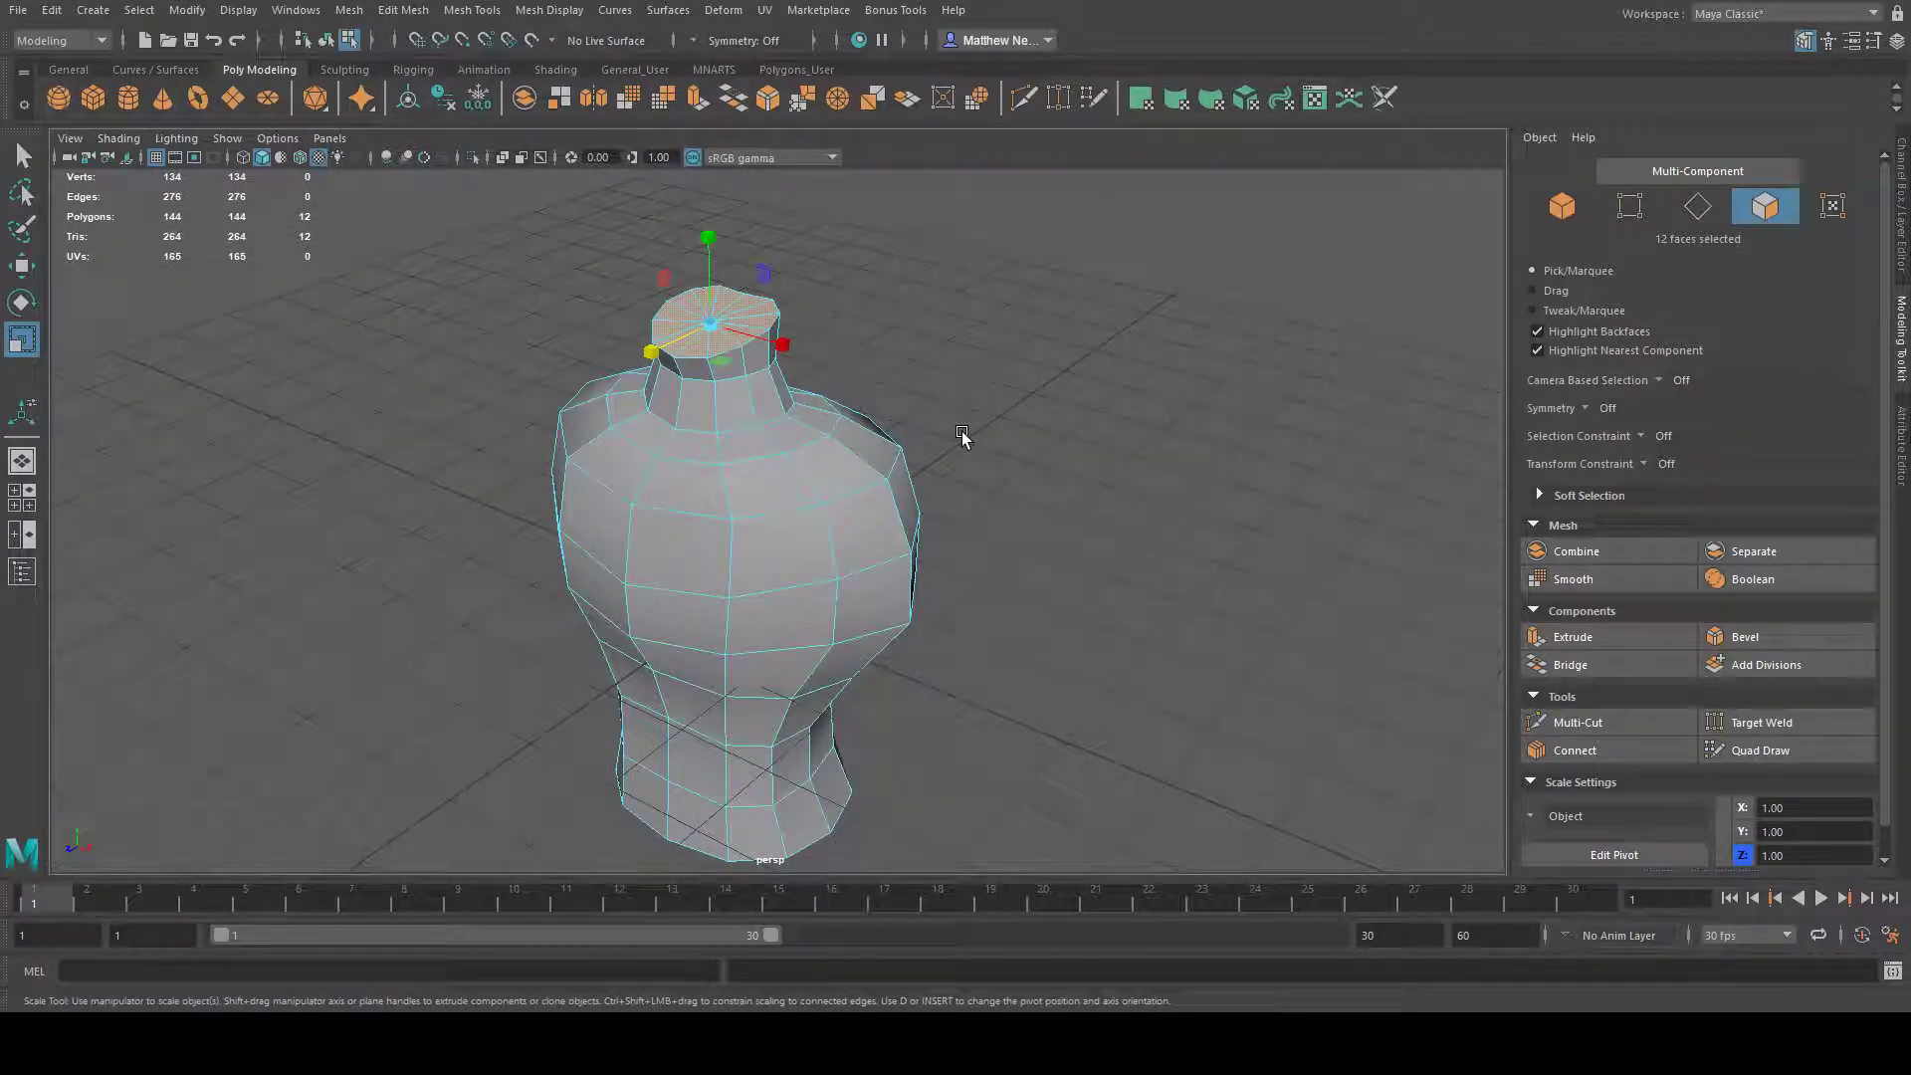
- Delete the neck's top cap faces and select the whole body in object mode
key("Delete")
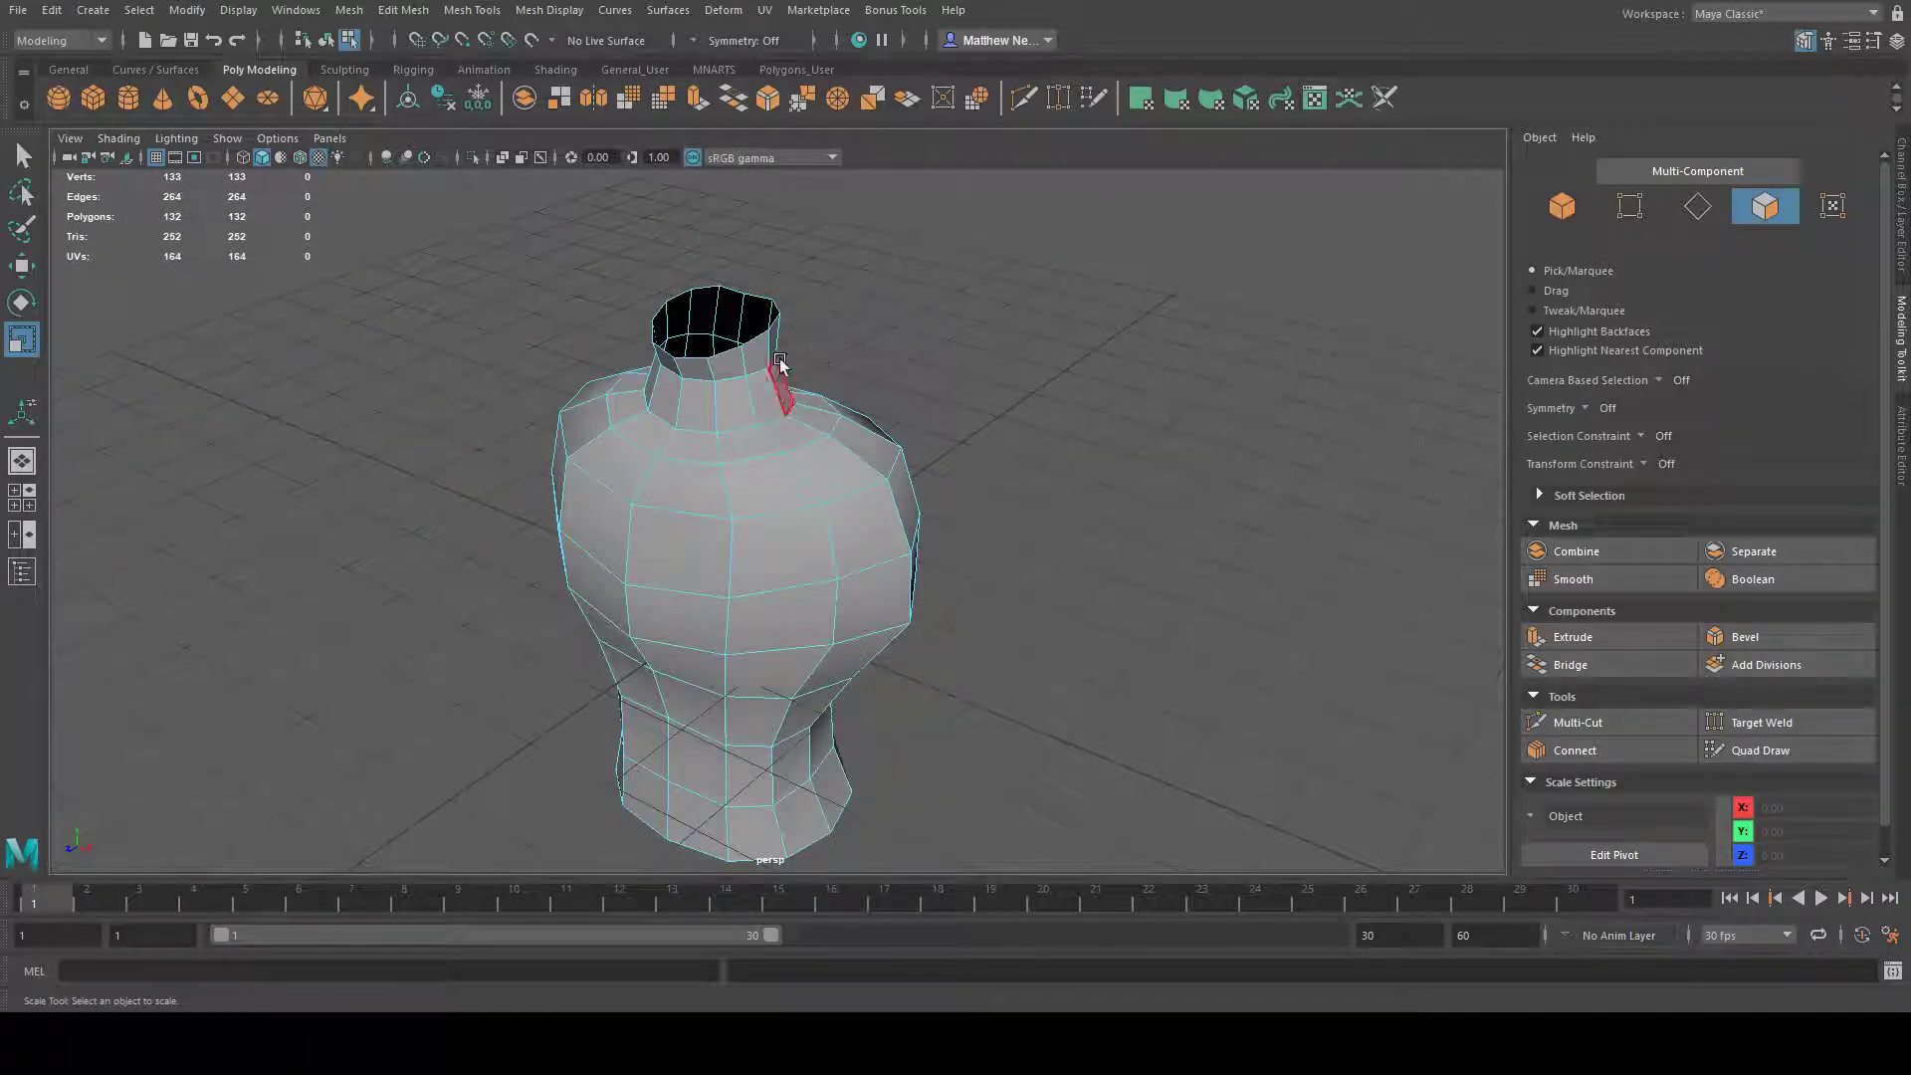
left_click_drag(925, 418, 836, 464, "alt")
right_click_drag(819, 482, 1105, 427)
left_click(1105, 427)
left_click_drag(1136, 507, 1066, 517, "alt")
left_click(780, 401)
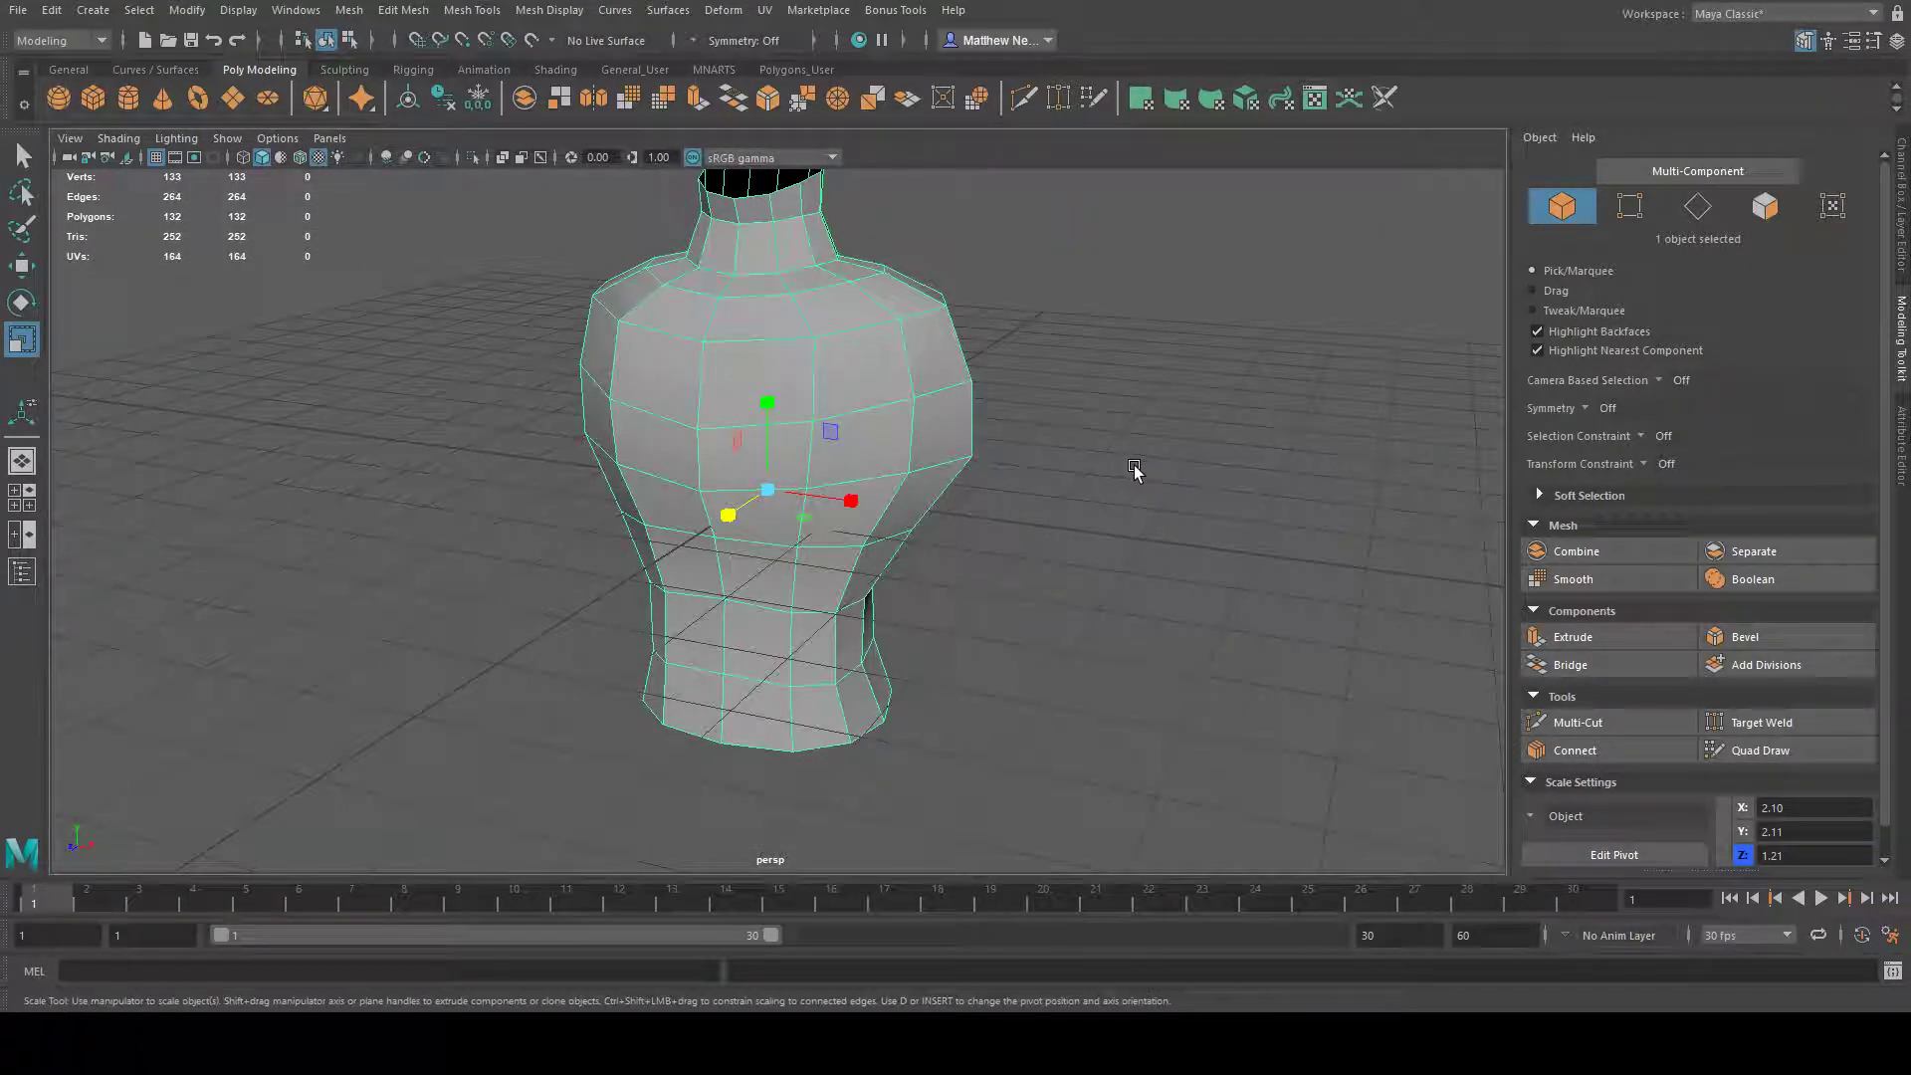
- Apply Soften Edge to the whole body and switch to the Move tool
left_click(1146, 350)
left_click_drag(1065, 457, 963, 490, "alt")
left_click(941, 489)
left_click_drag(1156, 441, 1169, 436, "alt")
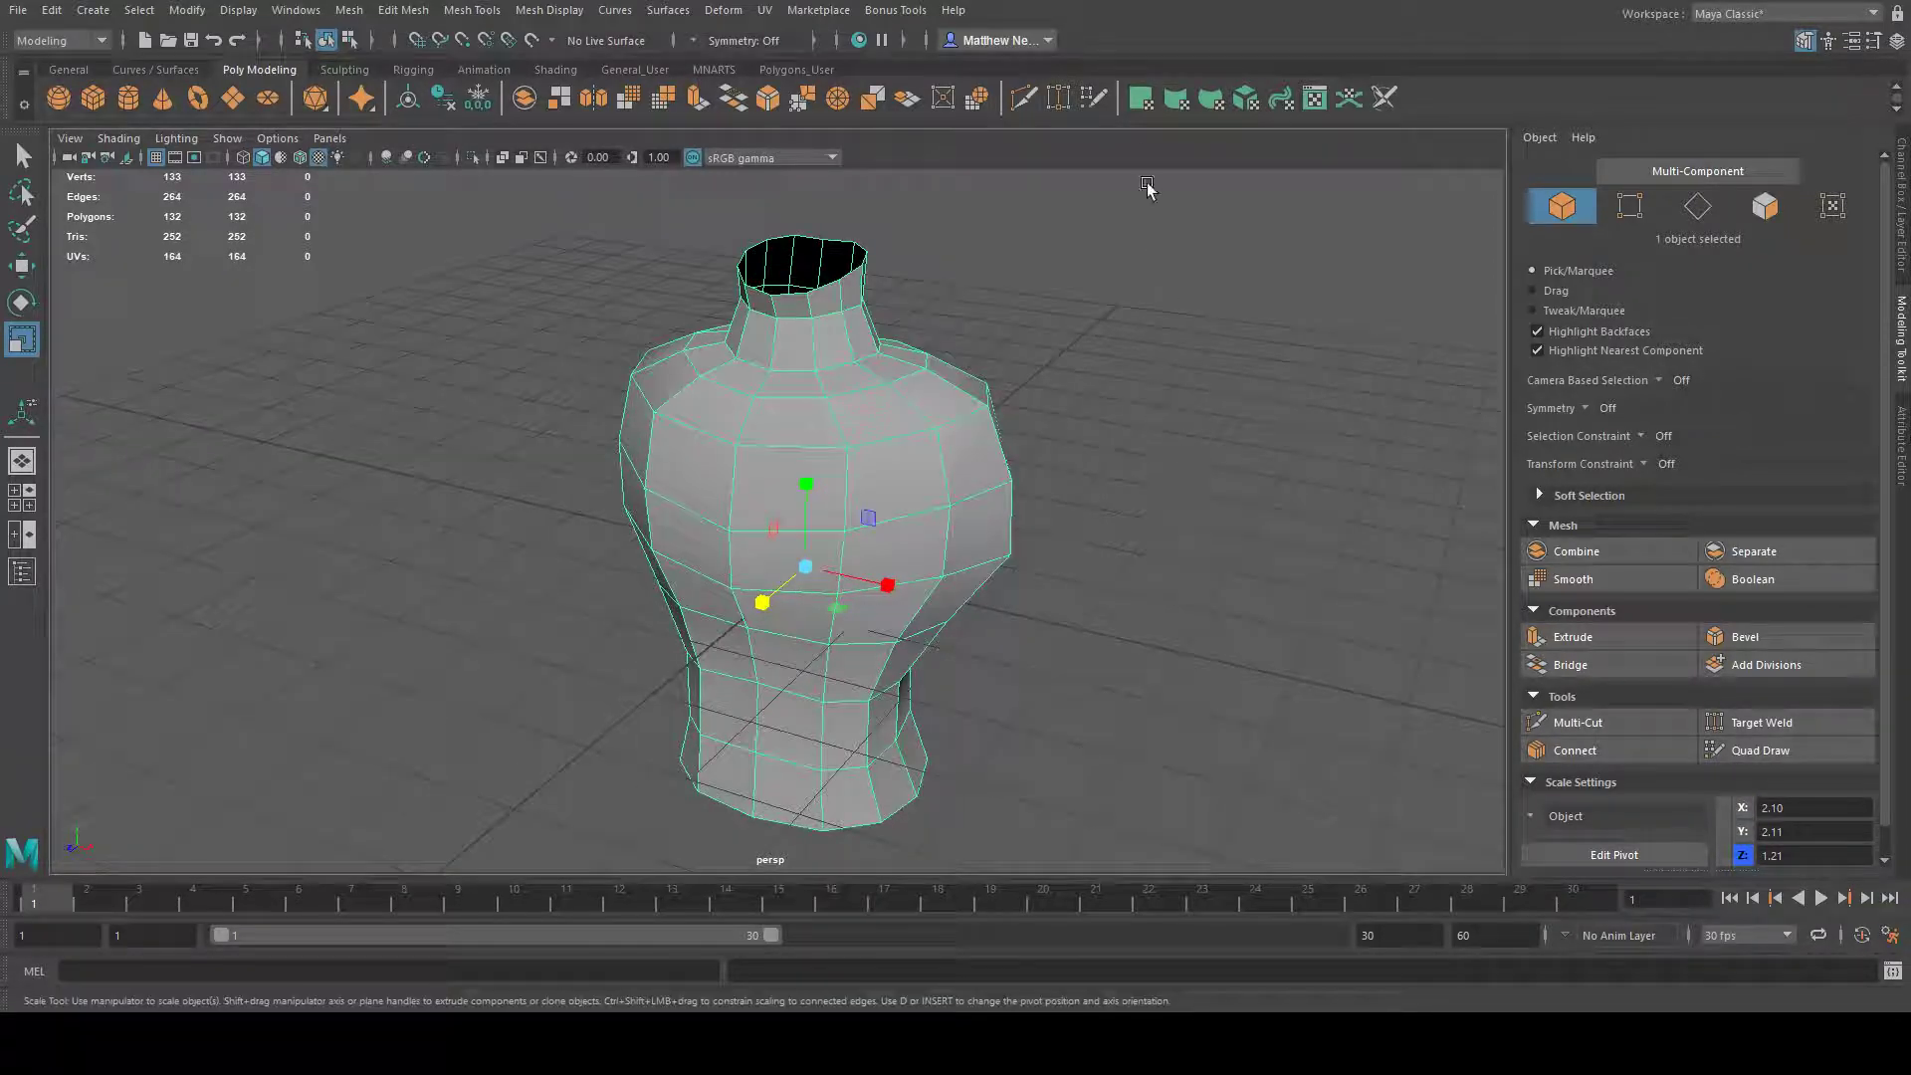
left_click(896, 277)
left_click(915, 377)
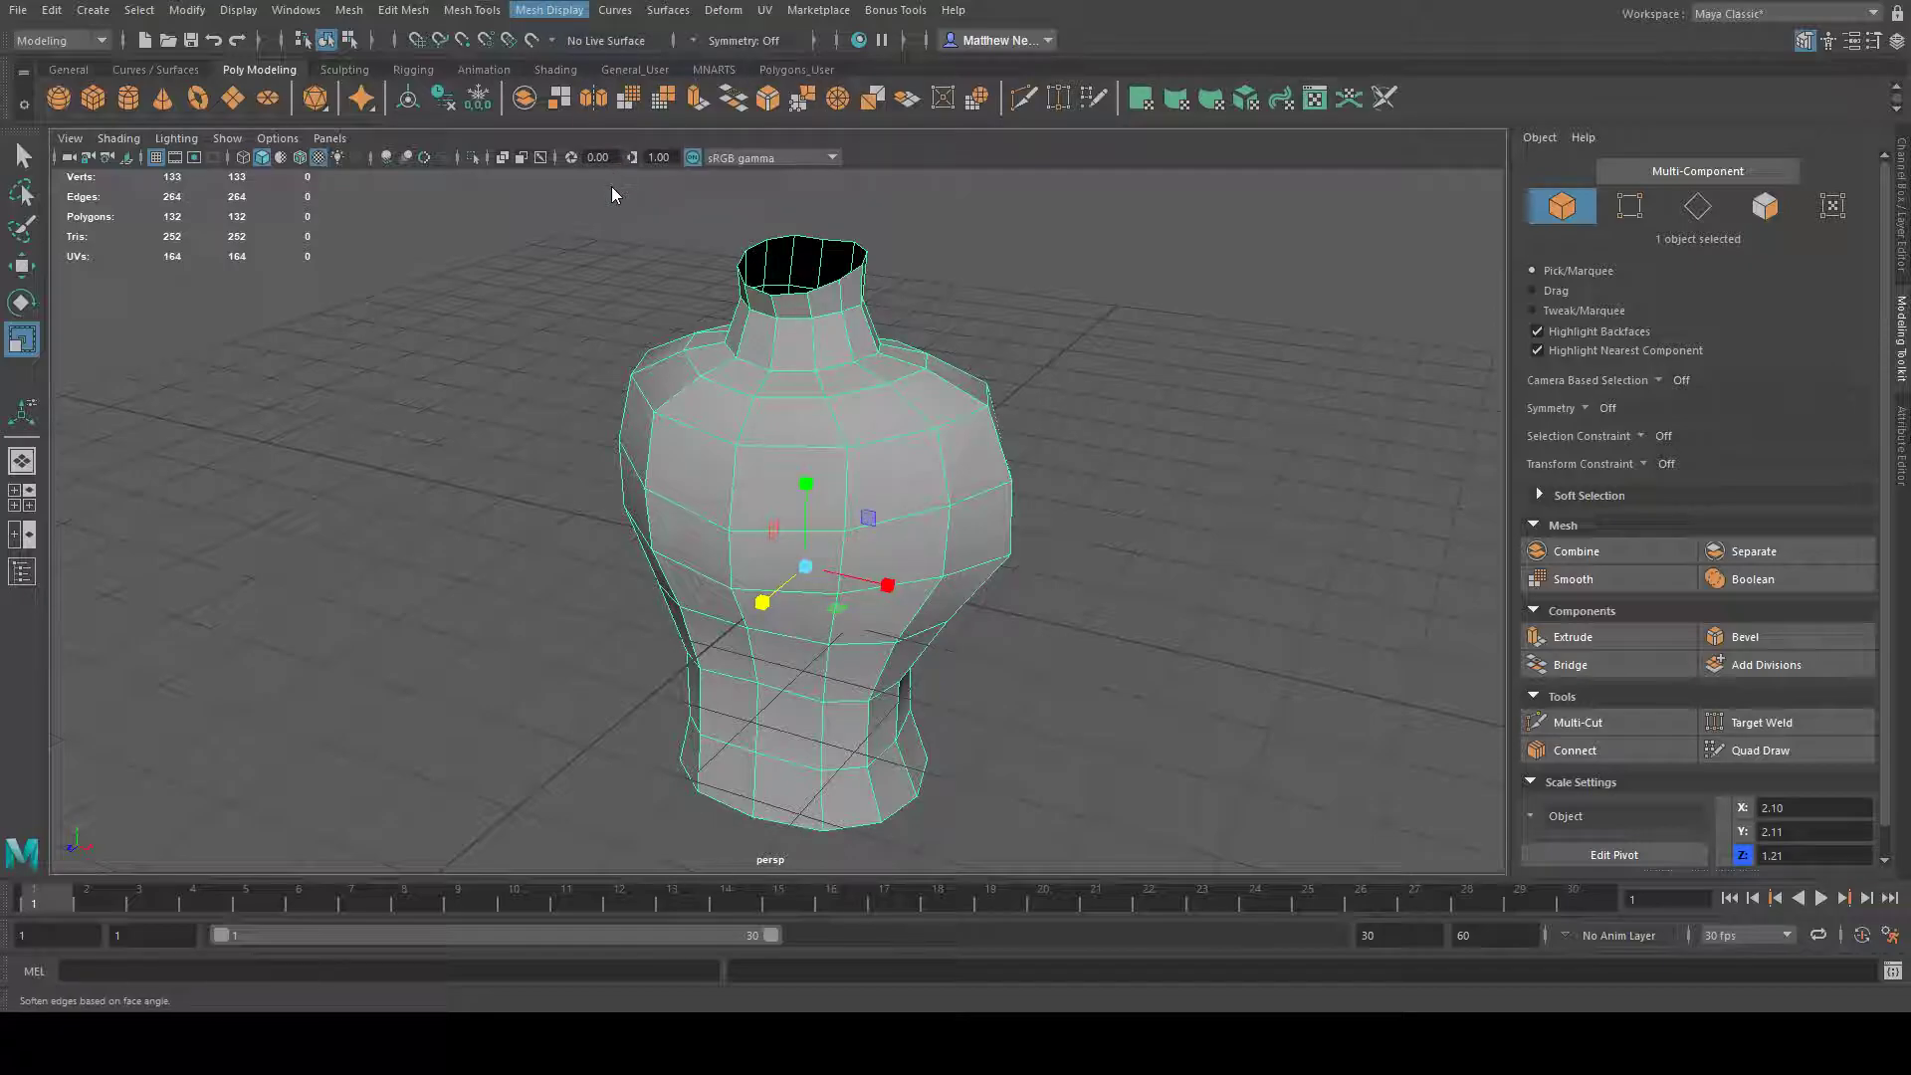
key("w")
- Examine the body's smooth shading from several sides, both selected and deselected
left_click(1145, 418)
left_click_drag(1151, 426, 1326, 473, "alt")
right_click_drag(1326, 474, 1169, 495, "alt")
left_click_drag(1169, 490, 715, 488, "alt")
left_click(883, 439)
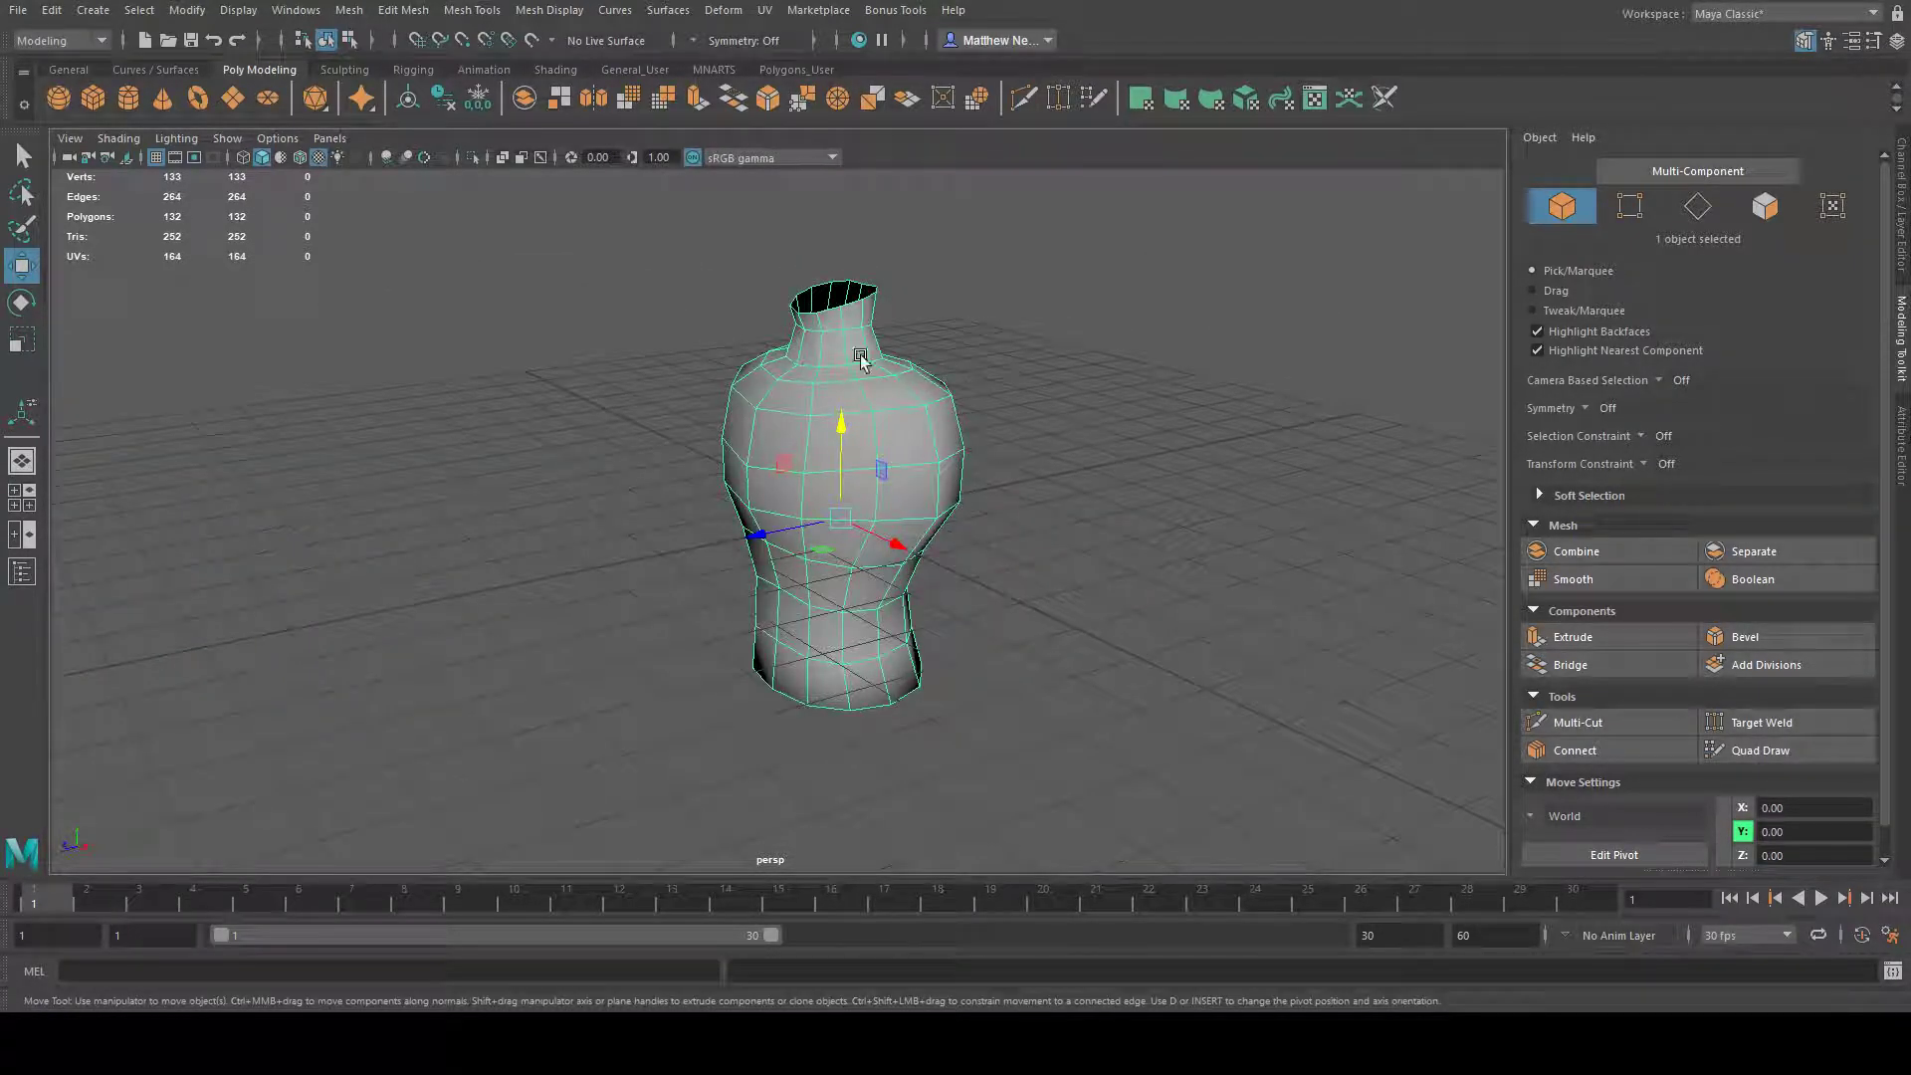
left_click_drag(833, 356, 846, 249, "alt")
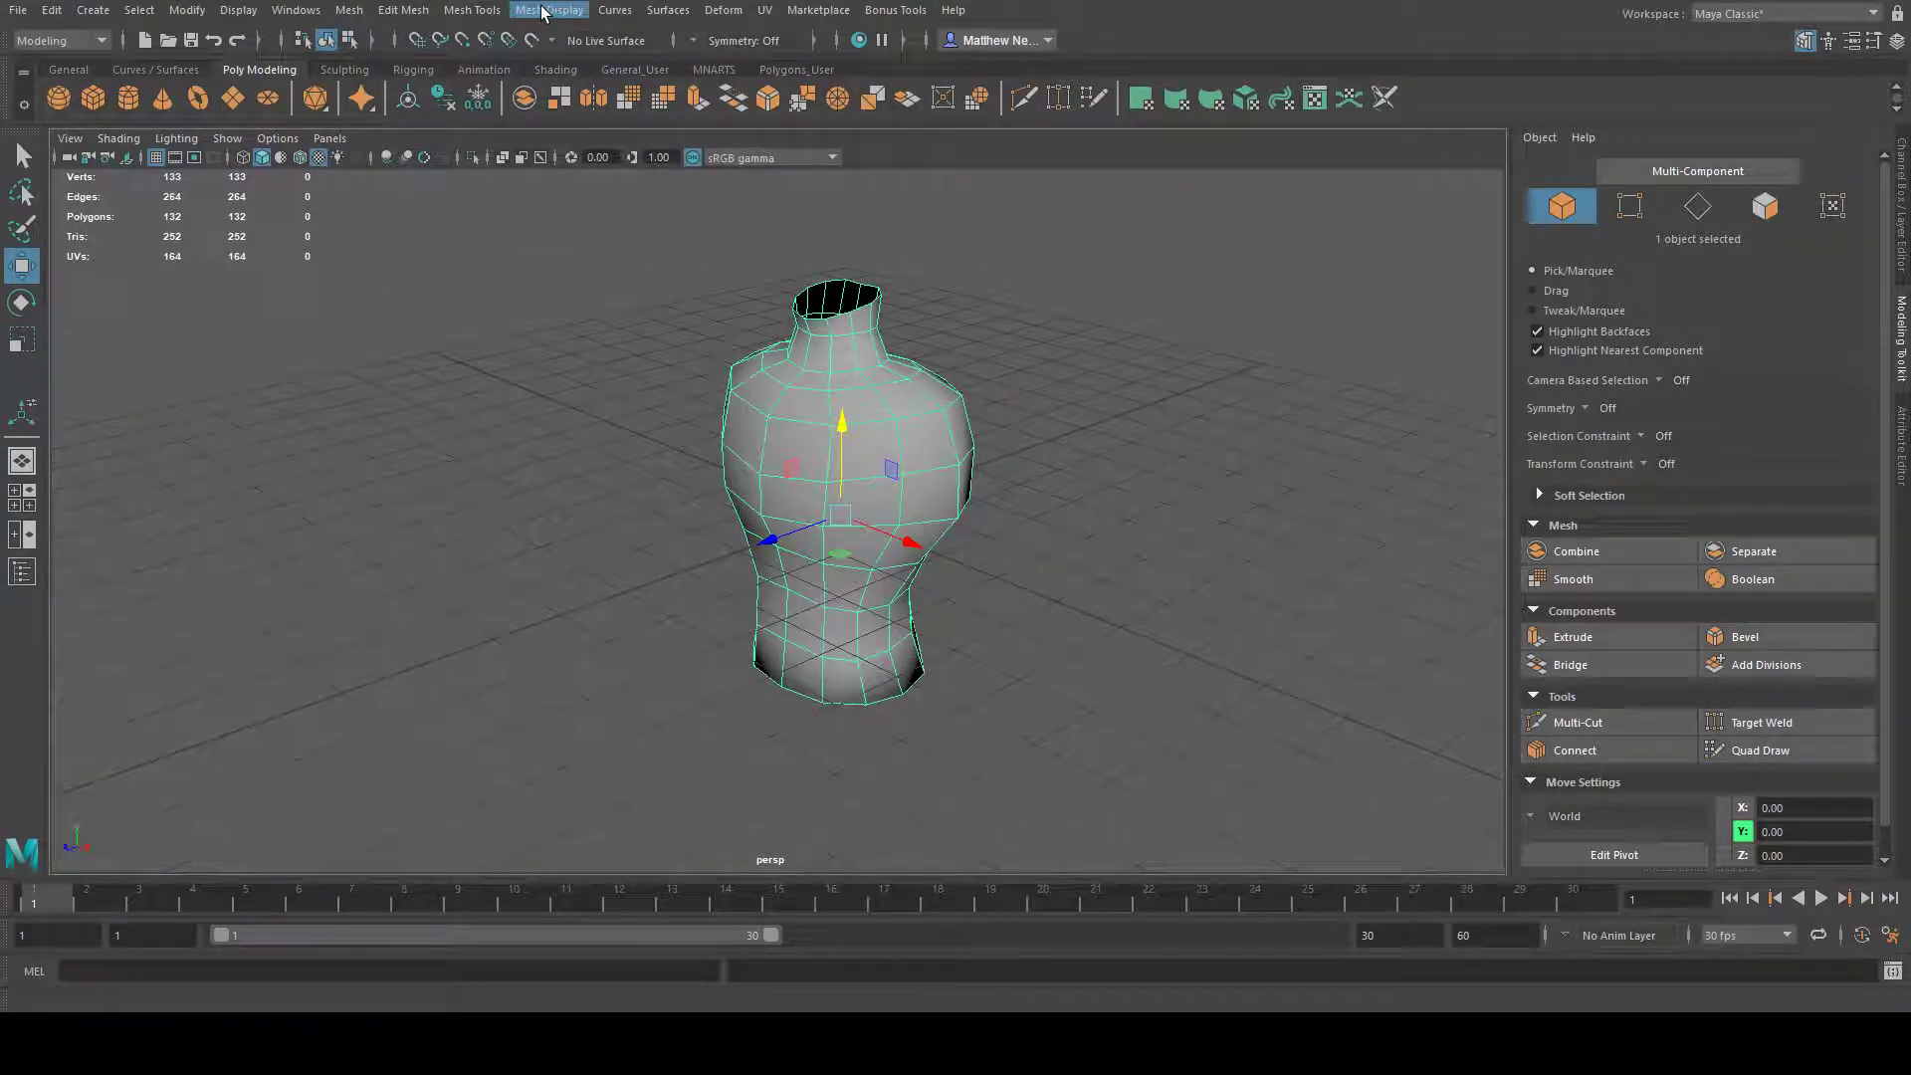
left_click(545, 16)
left_click(1185, 316)
left_click_drag(1186, 315, 910, 378, "alt")
left_click_drag(1164, 354, 955, 313, "alt")
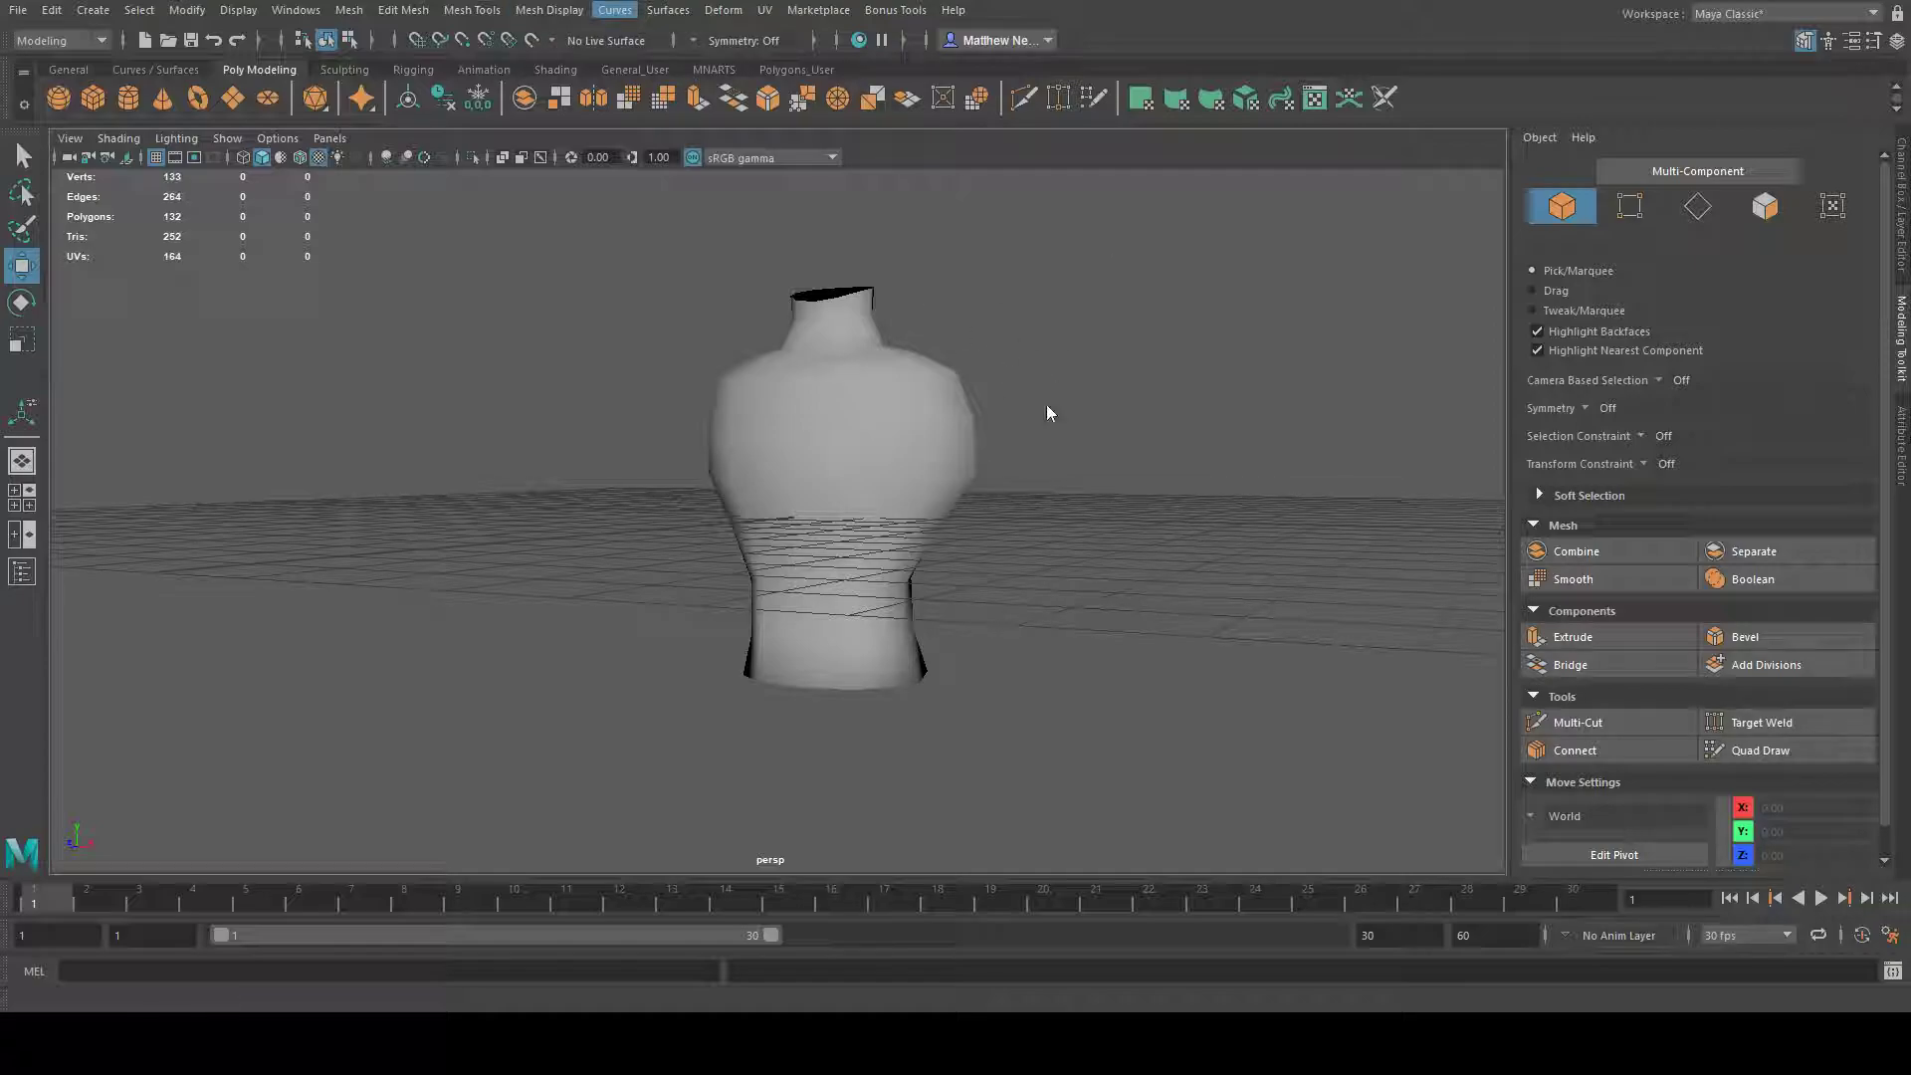
left_click_drag(1219, 338, 1017, 386, "alt")
- Reselect the body and reapply Soften Edge to its edges
left_click(866, 439)
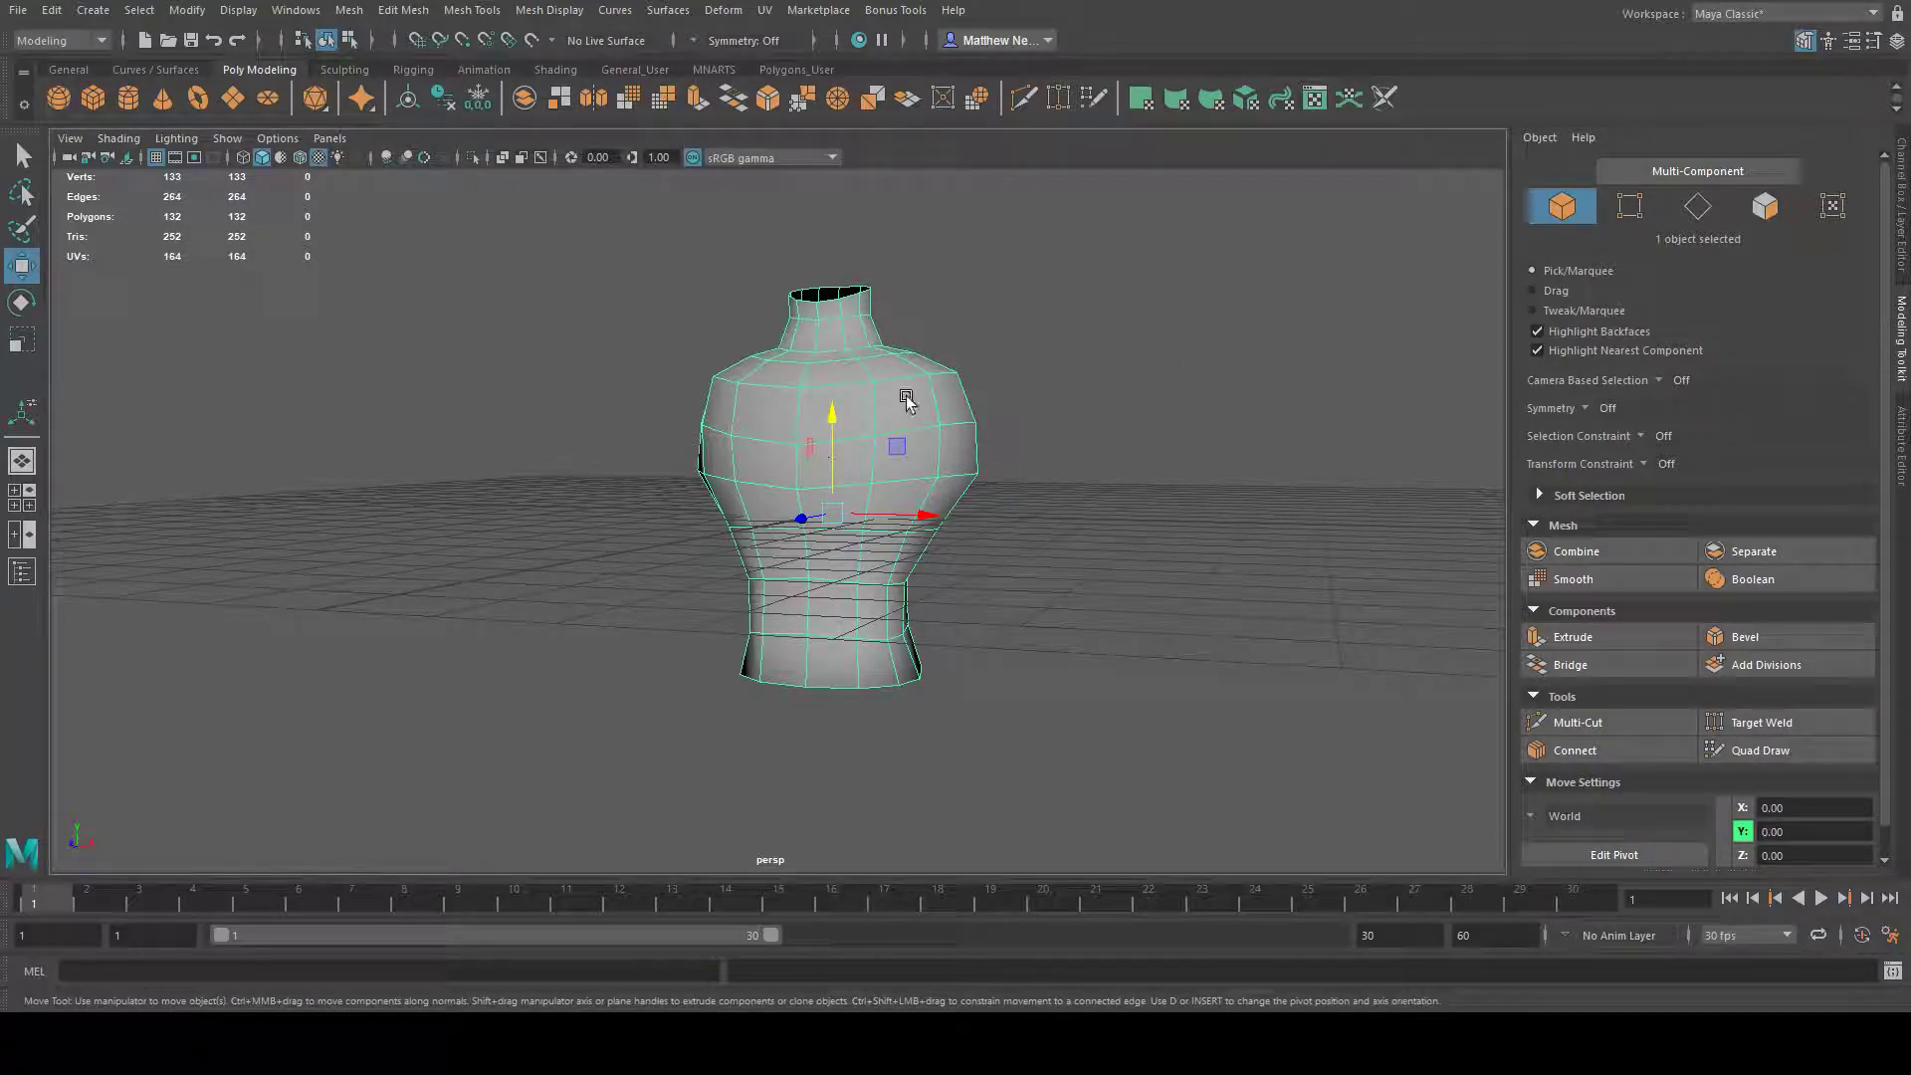
left_click_drag(889, 472, 1155, 304, "alt")
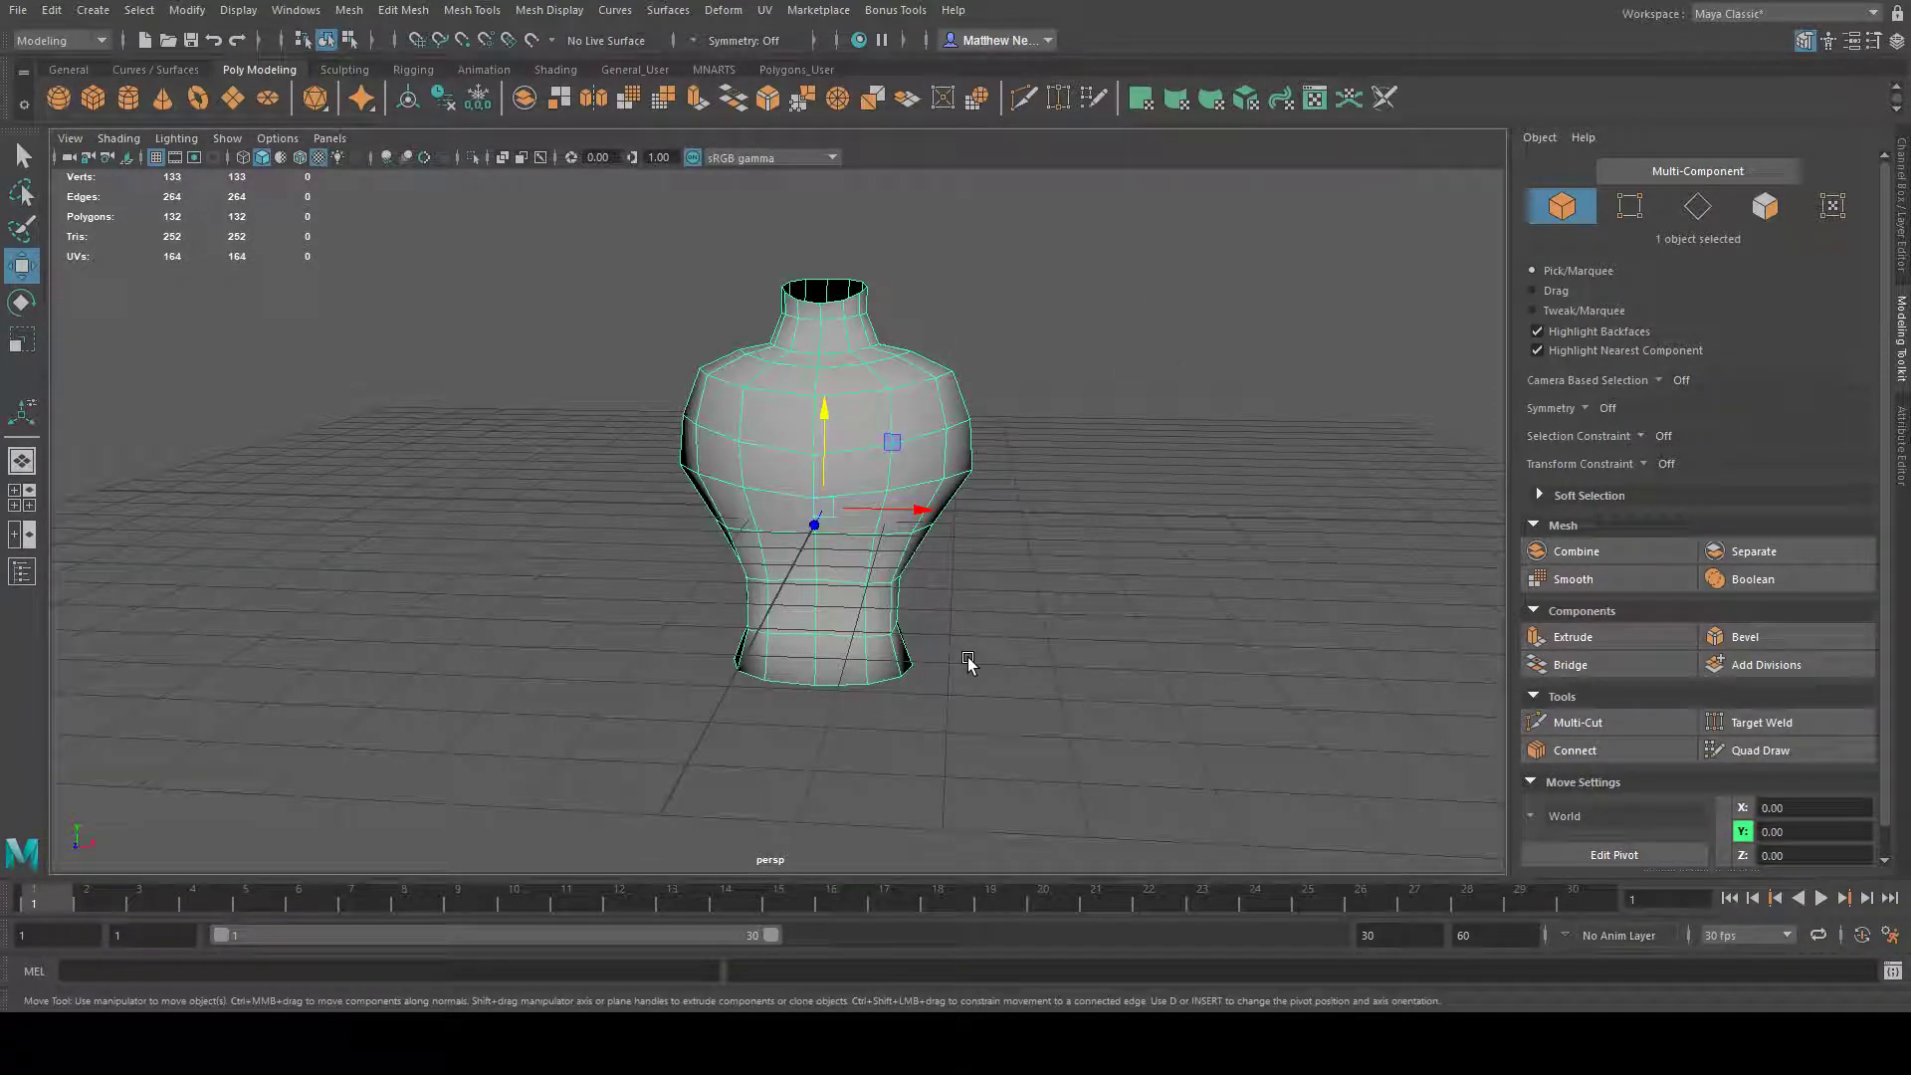
left_click_drag(1159, 483, 1075, 460, "alt")
left_click(575, 10)
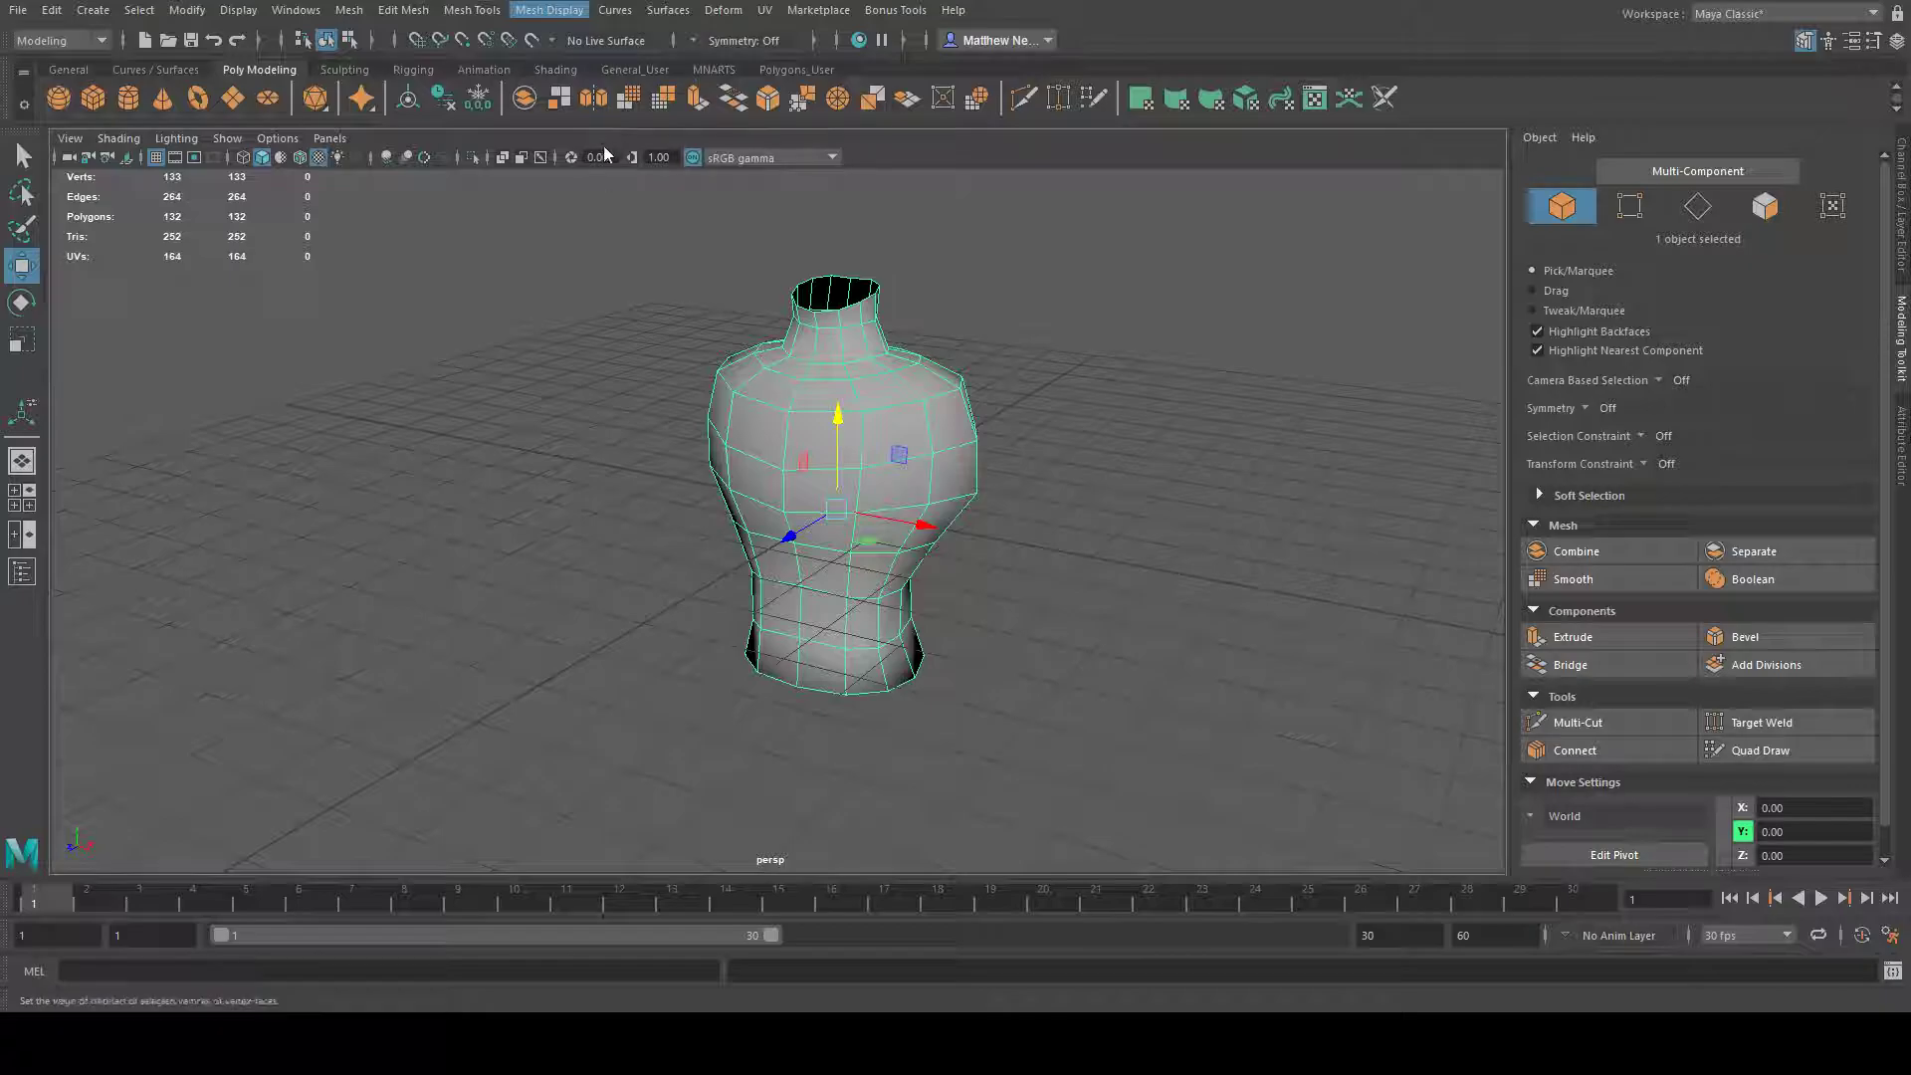
left_click(615, 196)
- Select the twelve triangular faces of the bottom cap and delete them to open the waist
left_click_drag(1237, 430, 1198, 631, "alt")
left_click_drag(871, 619, 1056, 564, "alt")
left_click_drag(1020, 611, 976, 610, "alt")
left_click_drag(893, 386, 762, 574, "alt")
left_click(781, 558)
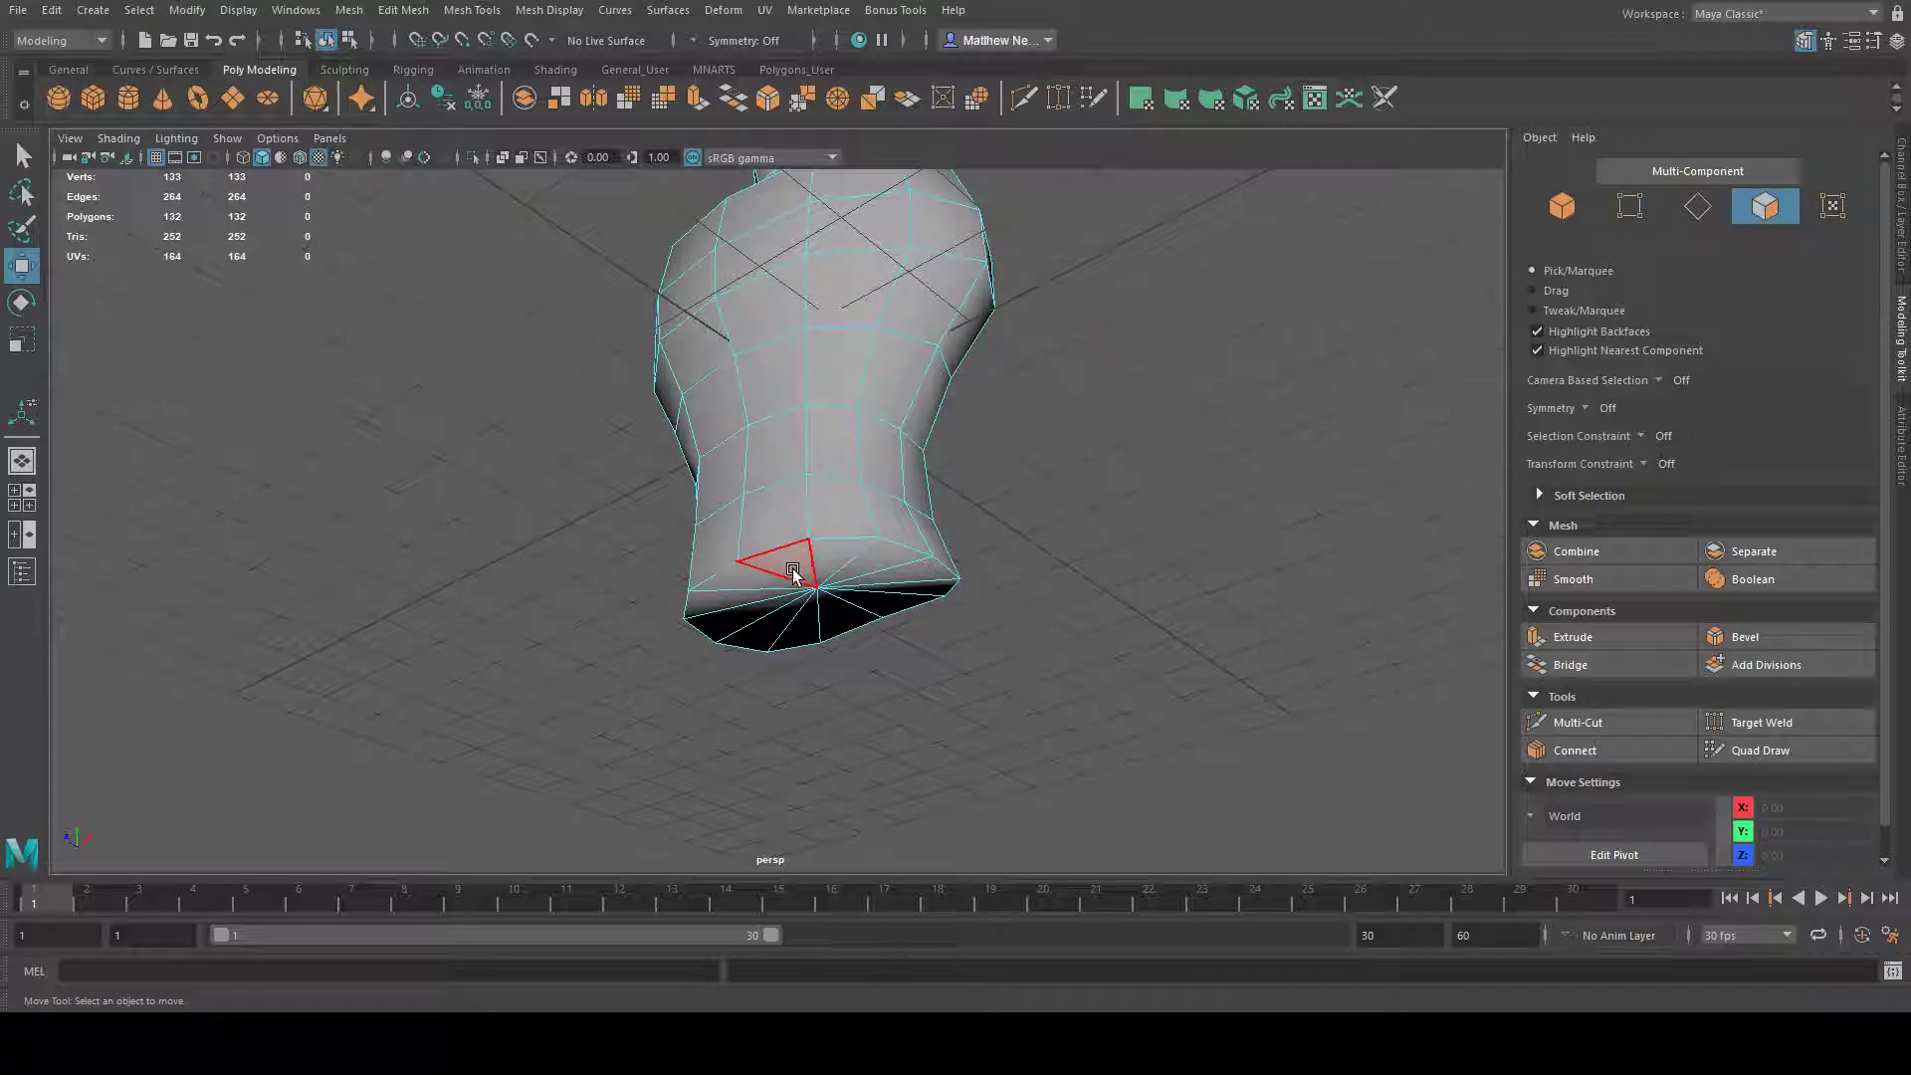
left_click(876, 562, "shift")
left_click(878, 575, "shift")
left_click(884, 609, "shift")
left_click(834, 627, "shift")
left_click(801, 644, "shift")
left_click(799, 642, "shift")
left_click(757, 637, "shift")
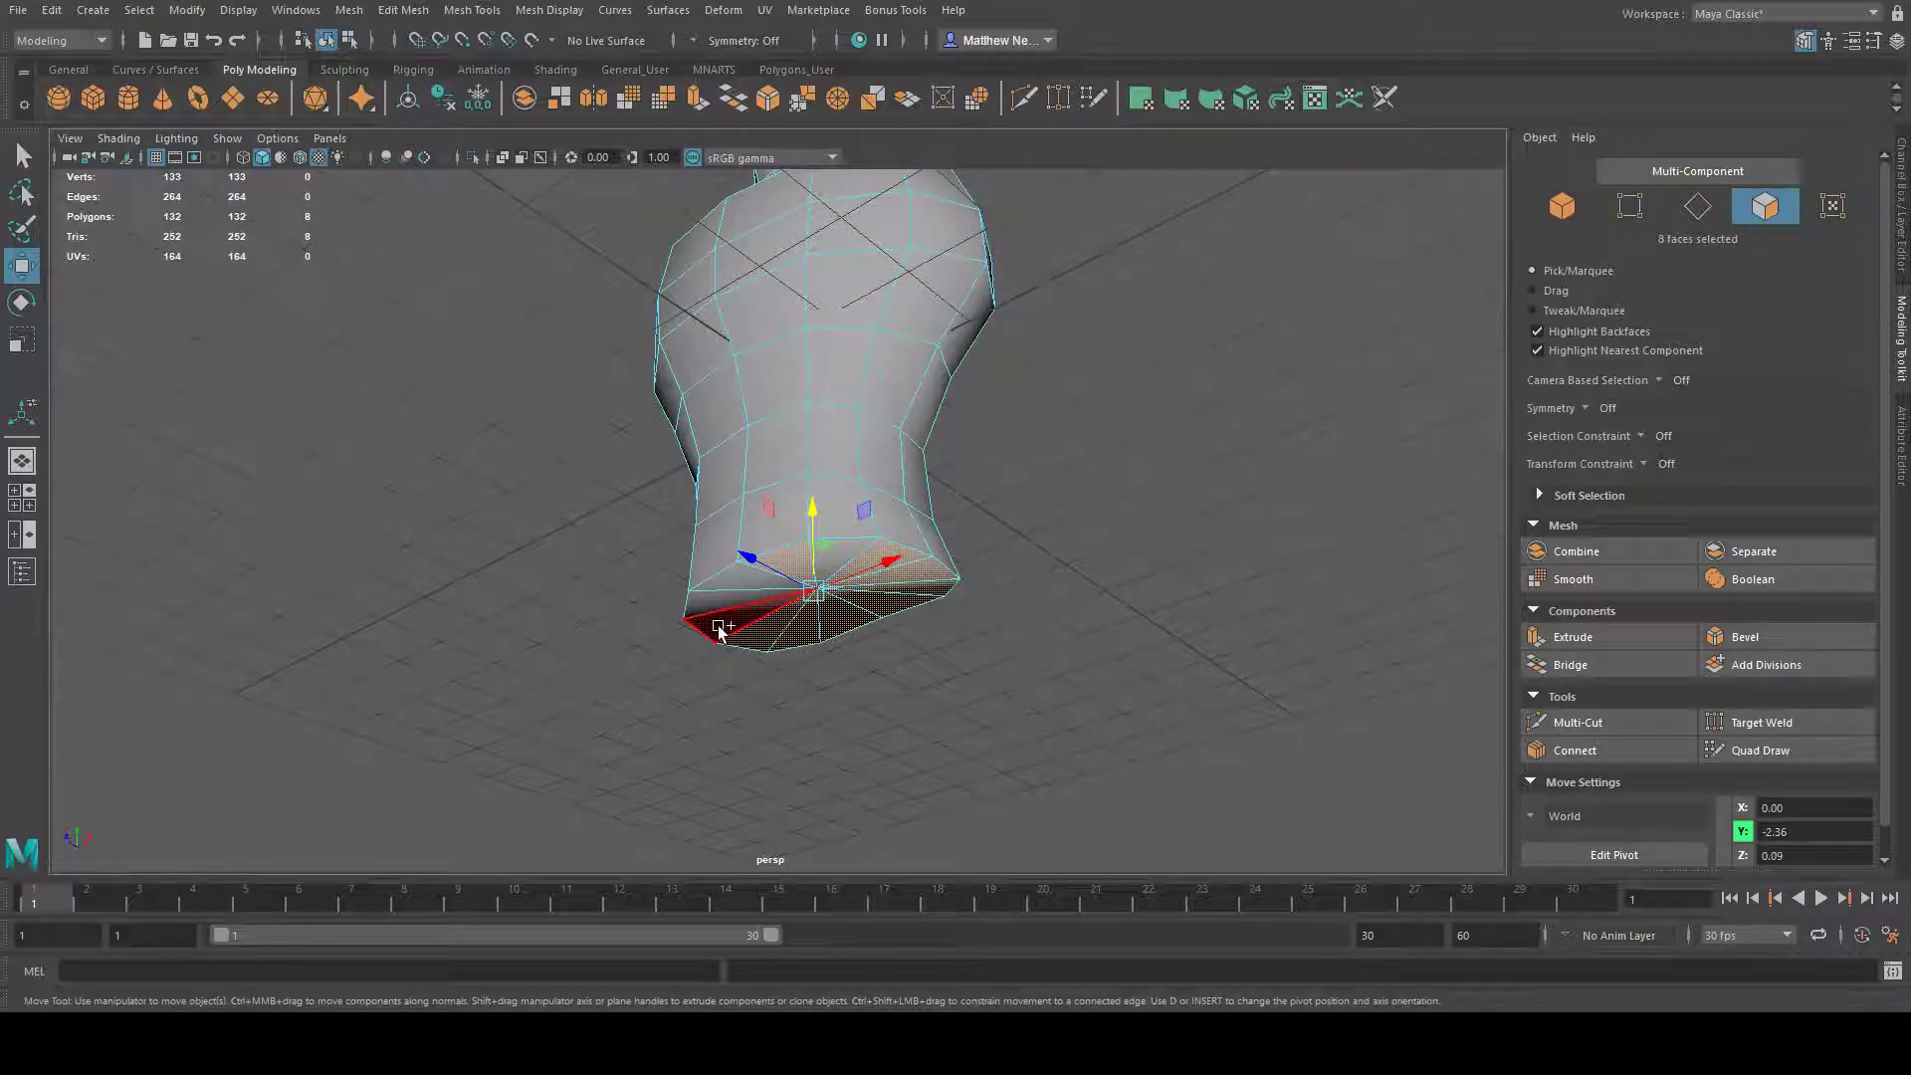
left_click(720, 631, "shift")
left_click(712, 606, "shift")
left_click(747, 578, "shift")
left_click(854, 550, "shift")
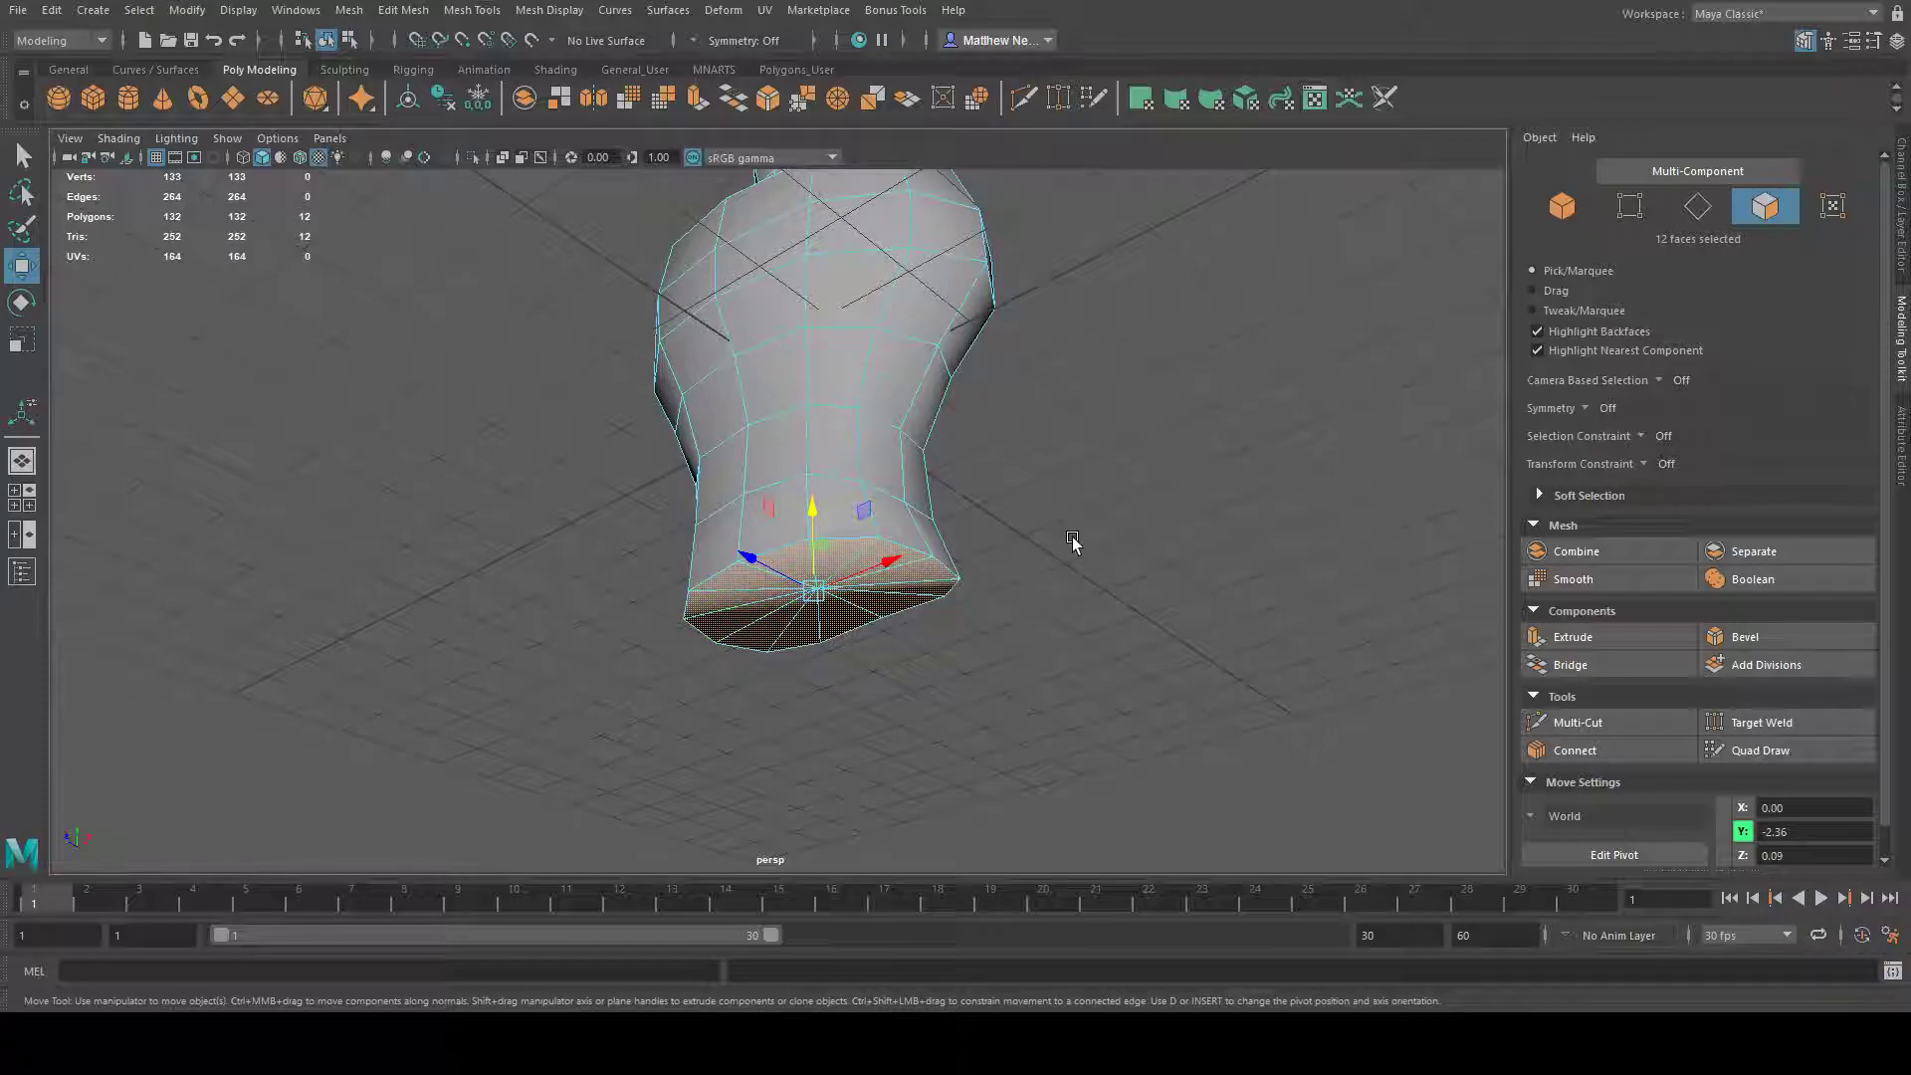
key("Delete")
- Turn Object X symmetry back on and select the whole body in object mode
mouse_move(1072, 535)
left_mouse_down("alt")
mouse_move(1199, 482)
mouse_move(1079, 597)
mouse_move(938, 577)
mouse_move(1062, 557)
left_mouse_up("alt")
left_click_drag(1113, 422, 1101, 433, "alt")
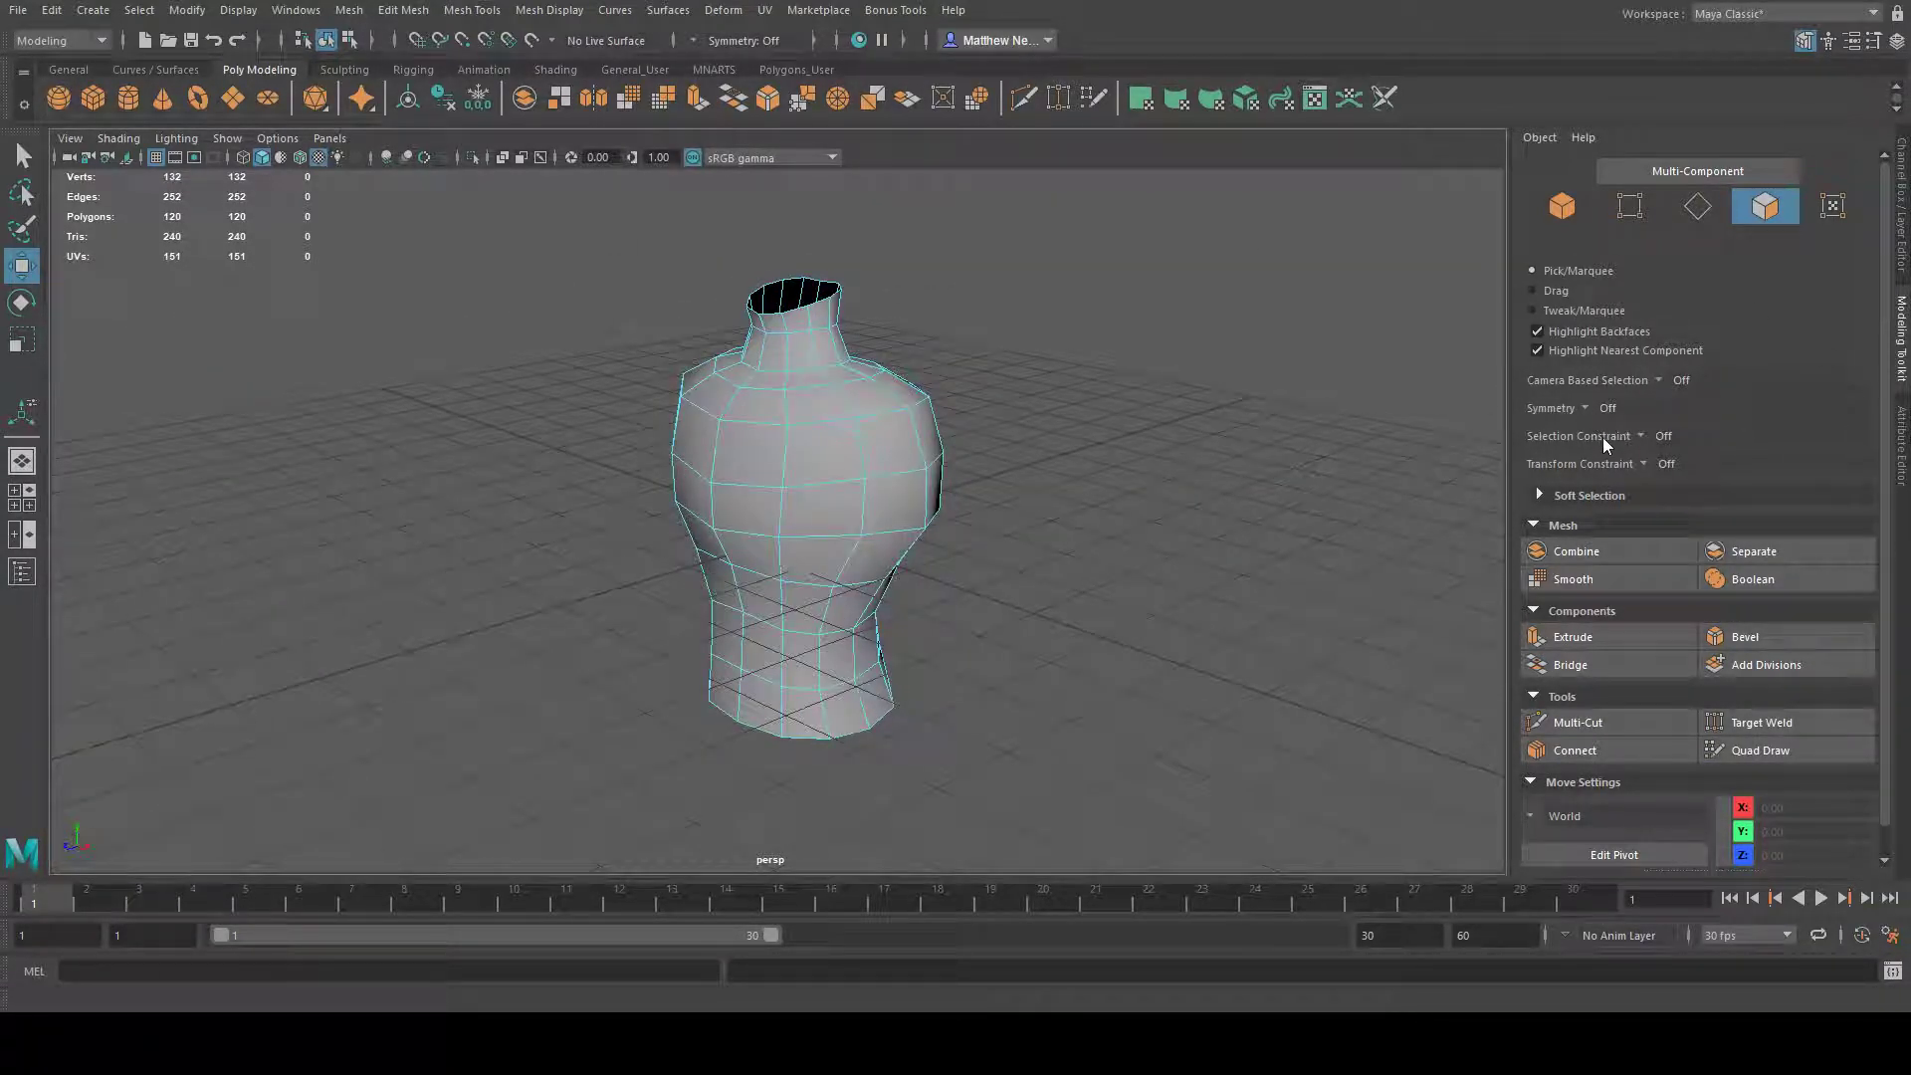
left_click(1641, 408)
left_click_drag(1234, 458, 769, 445, "alt")
left_click(948, 458)
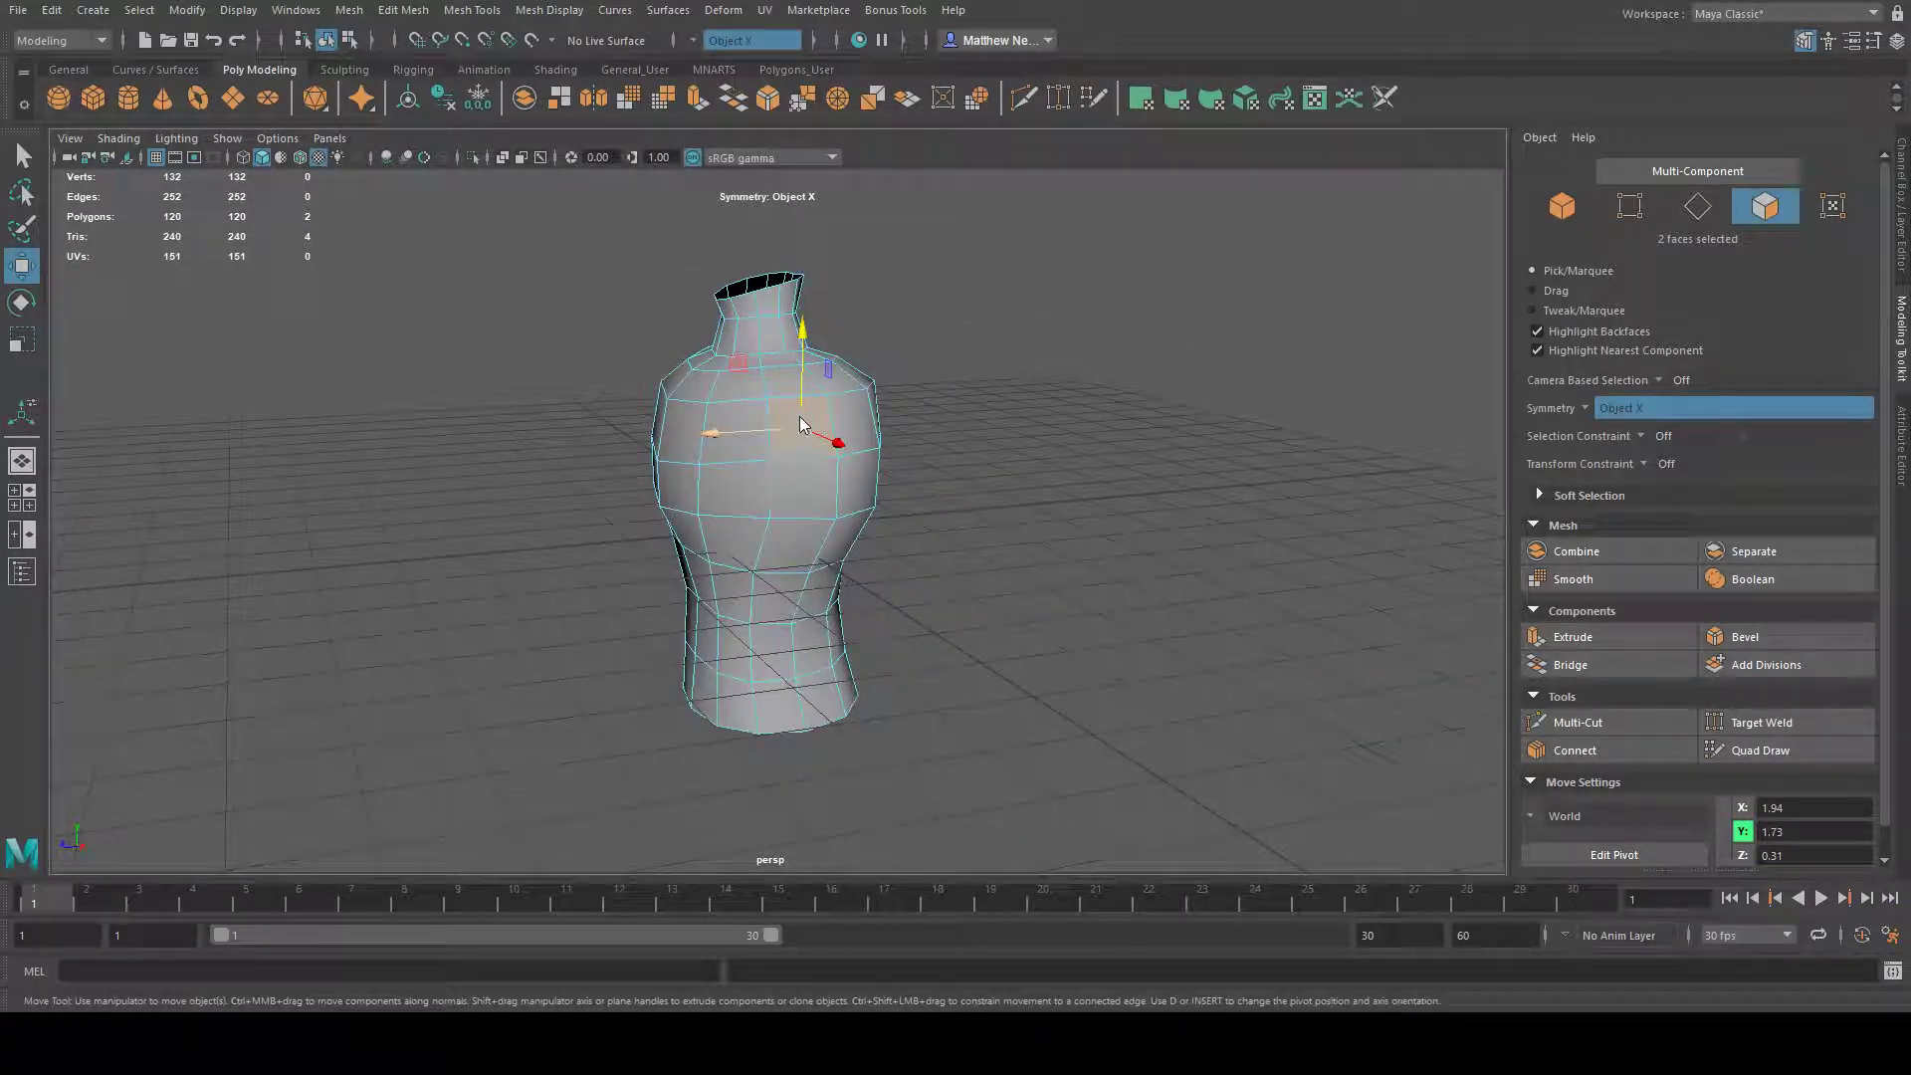
key("F8")
left_click(1032, 457)
left_click_drag(1032, 457, 1025, 501, "alt")
left_click(720, 432)
scroll(894, 478, "up", 3)
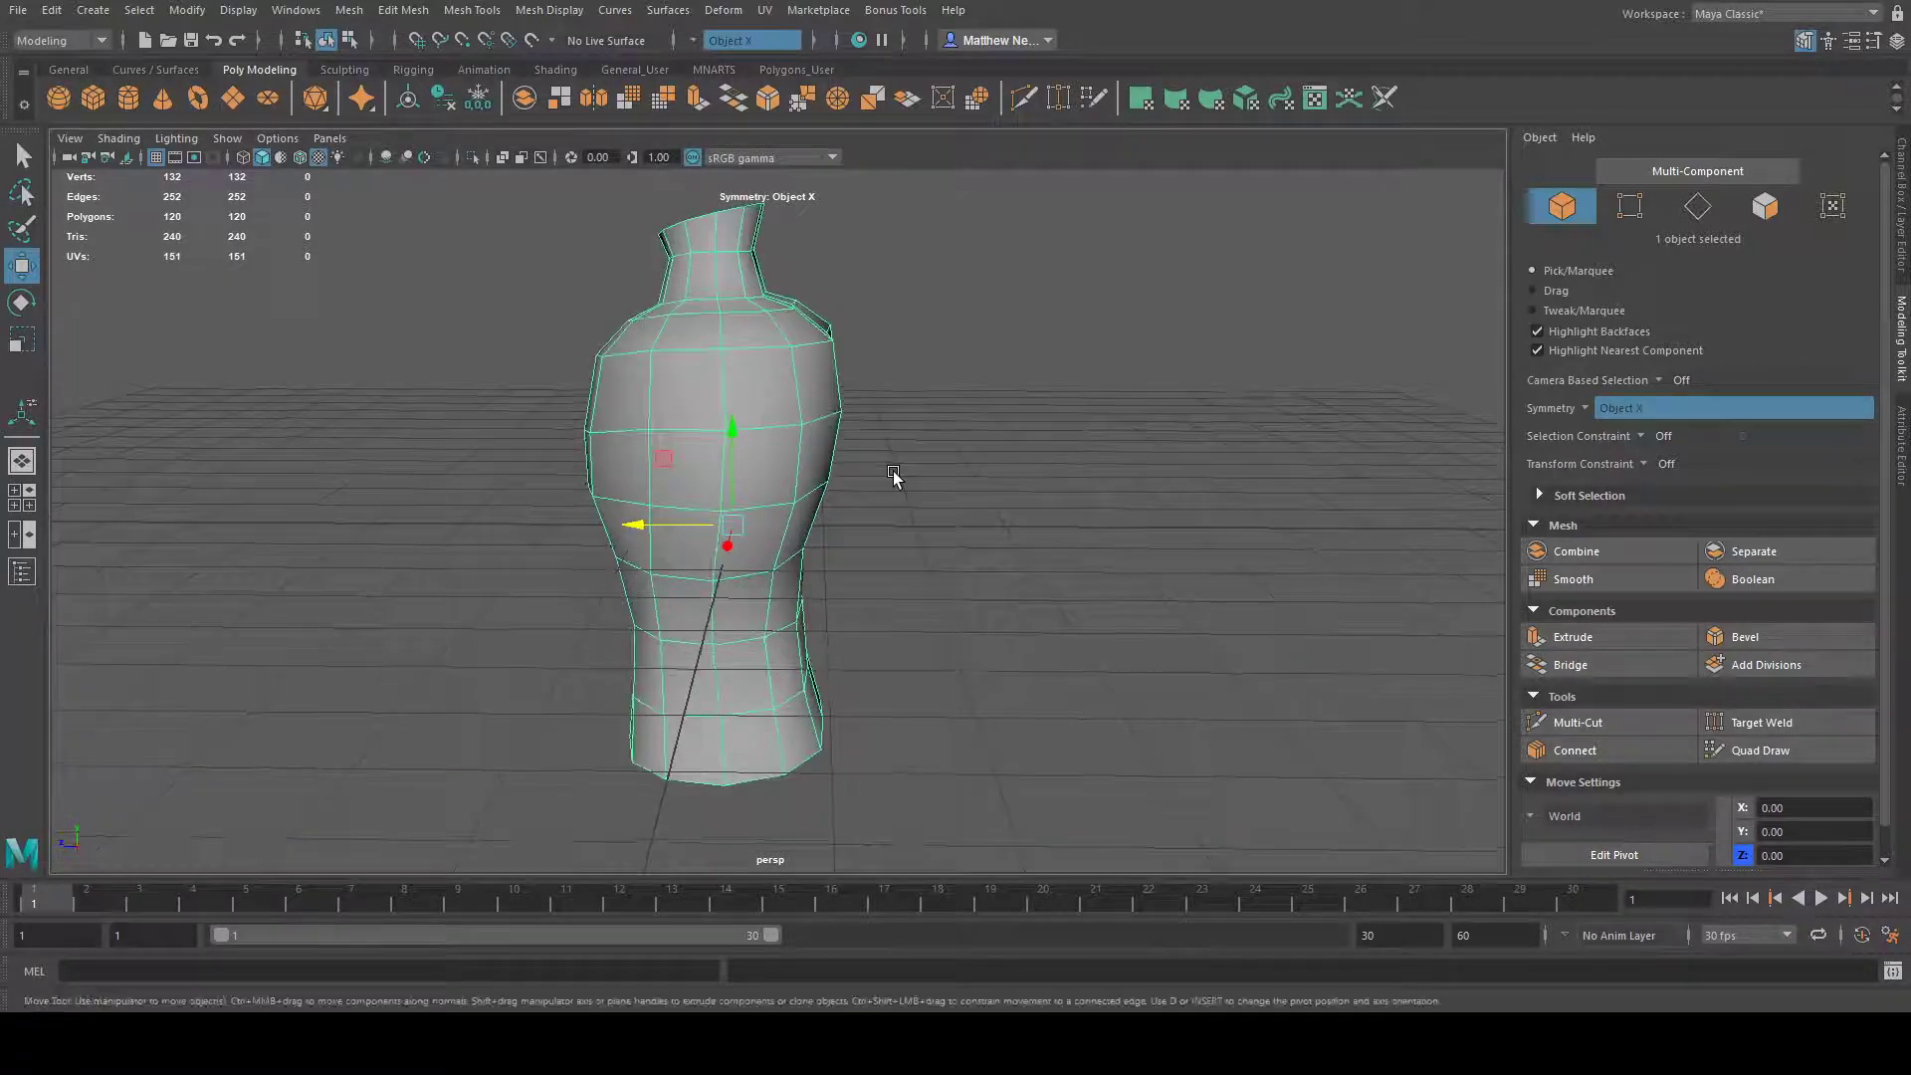
left_click_drag(893, 478, 842, 482, "alt")
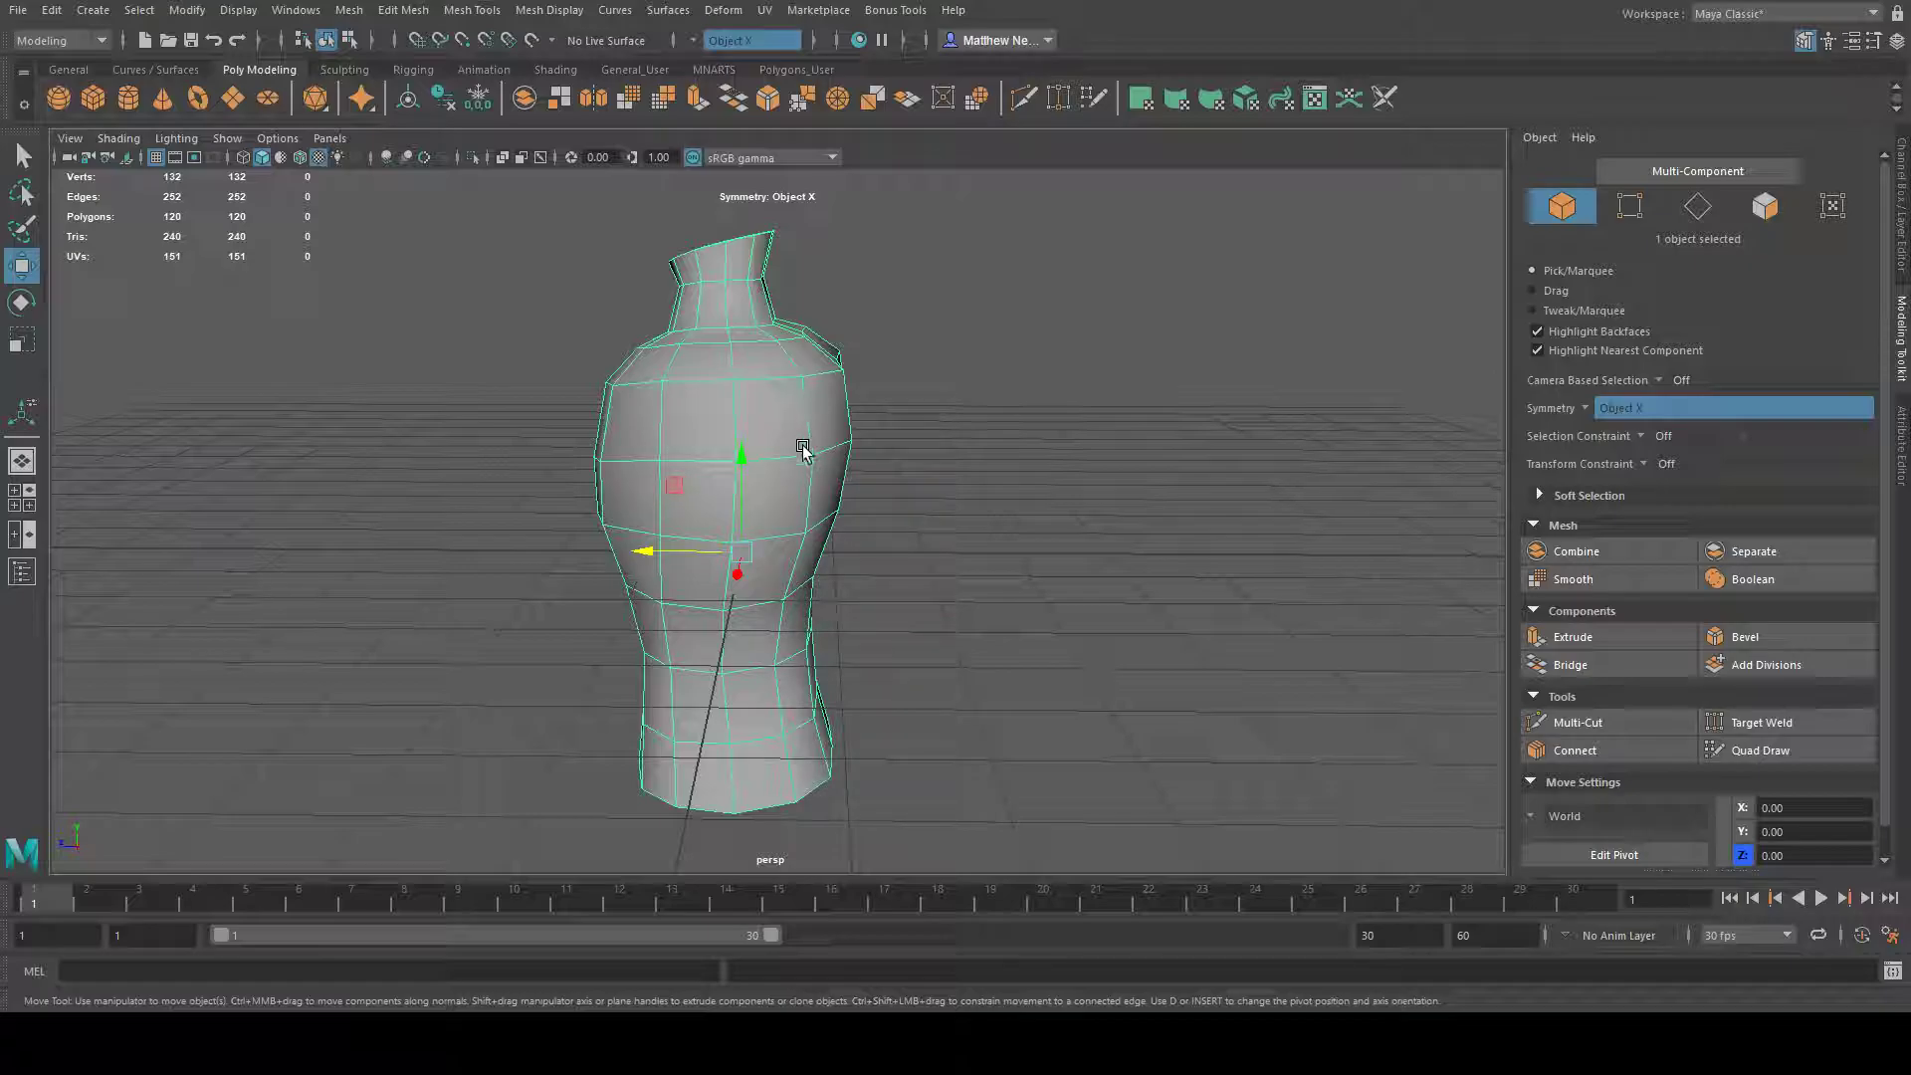
- Select the four faces on each side of the upper chest and examine them as the attachment area for the arms
mouse_move(755, 408)
left_mouse_down("alt")
mouse_move(810, 414)
mouse_move(763, 412)
left_mouse_up("alt")
key("F11")
left_click_drag(961, 422, 1036, 435, "alt")
left_click(820, 485, "shift")
left_click(734, 545, "shift")
left_click_drag(733, 546, 1084, 597, "alt")
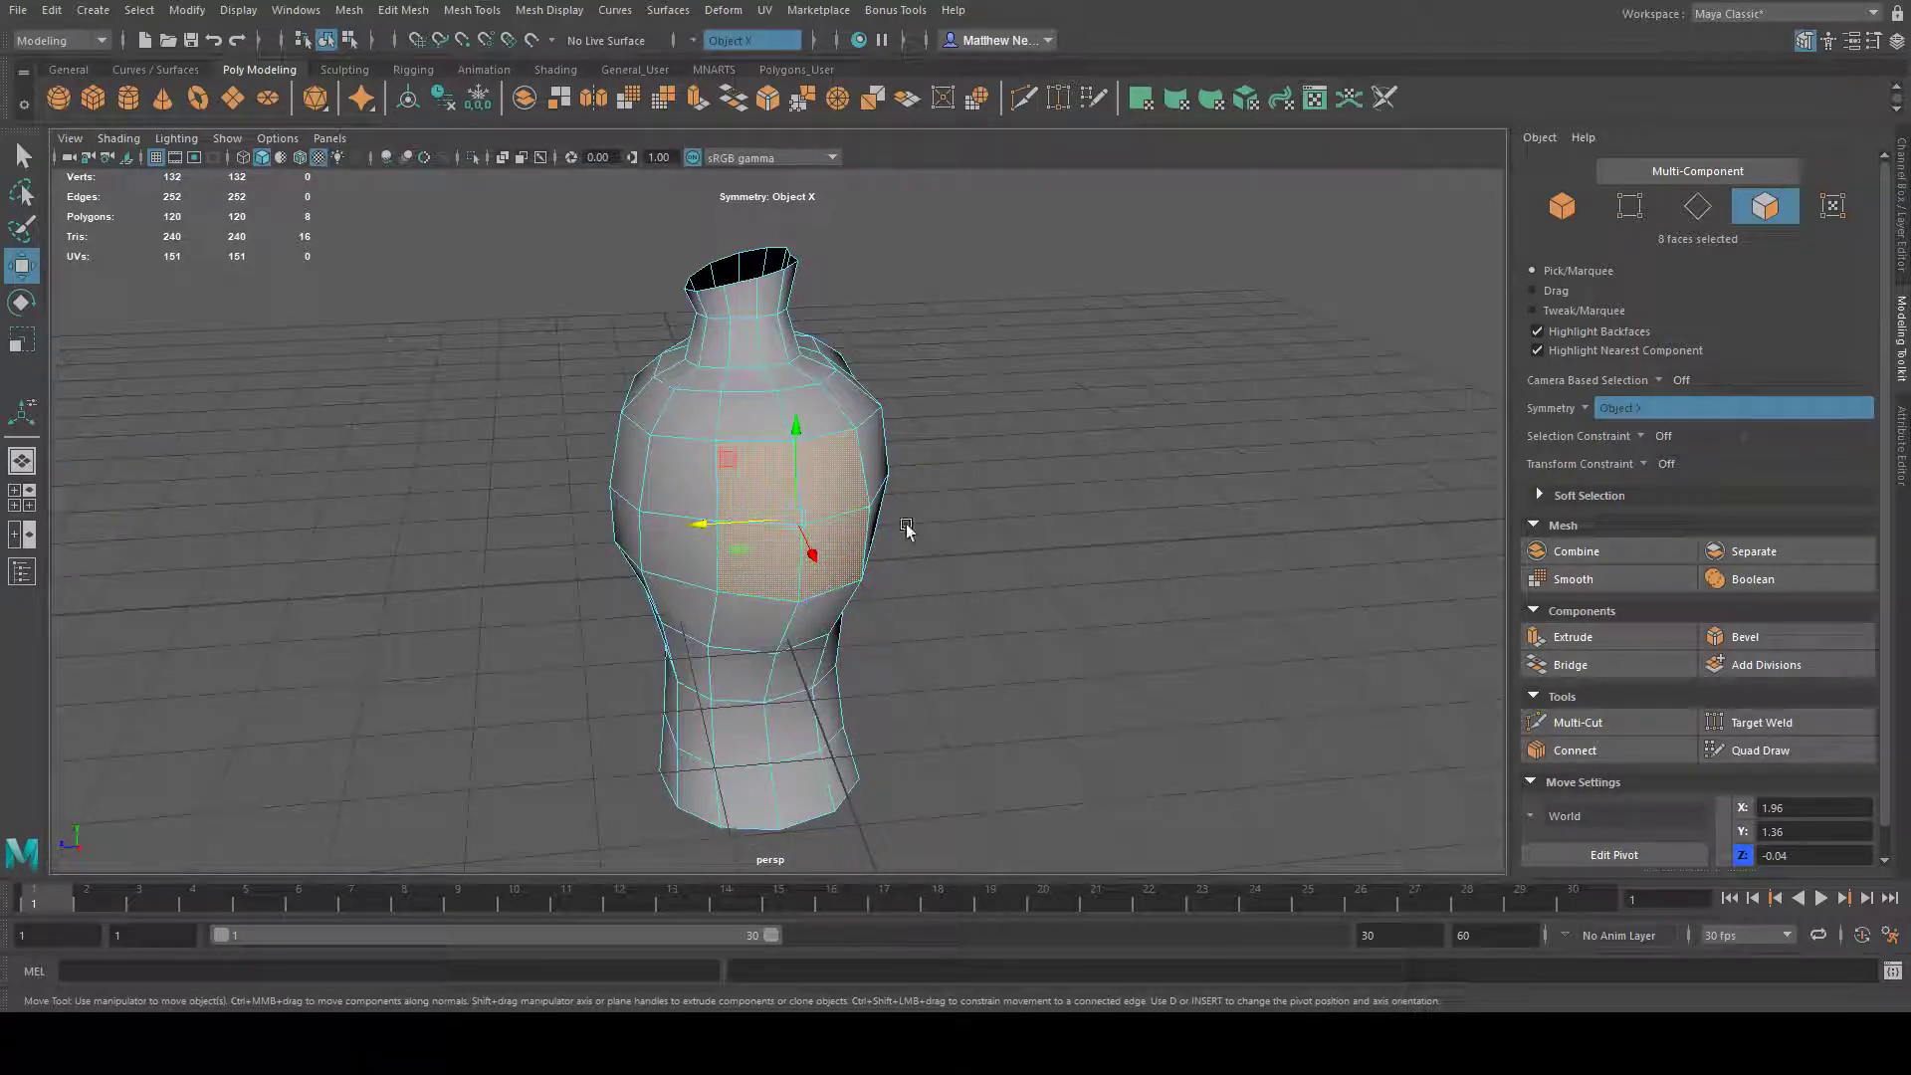
mouse_move(1018, 470)
left_mouse_down("alt")
mouse_move(1155, 422)
mouse_move(1048, 431)
mouse_move(1088, 432)
mouse_move(1036, 408)
mouse_move(1092, 426)
mouse_move(1011, 500)
left_mouse_up("alt")
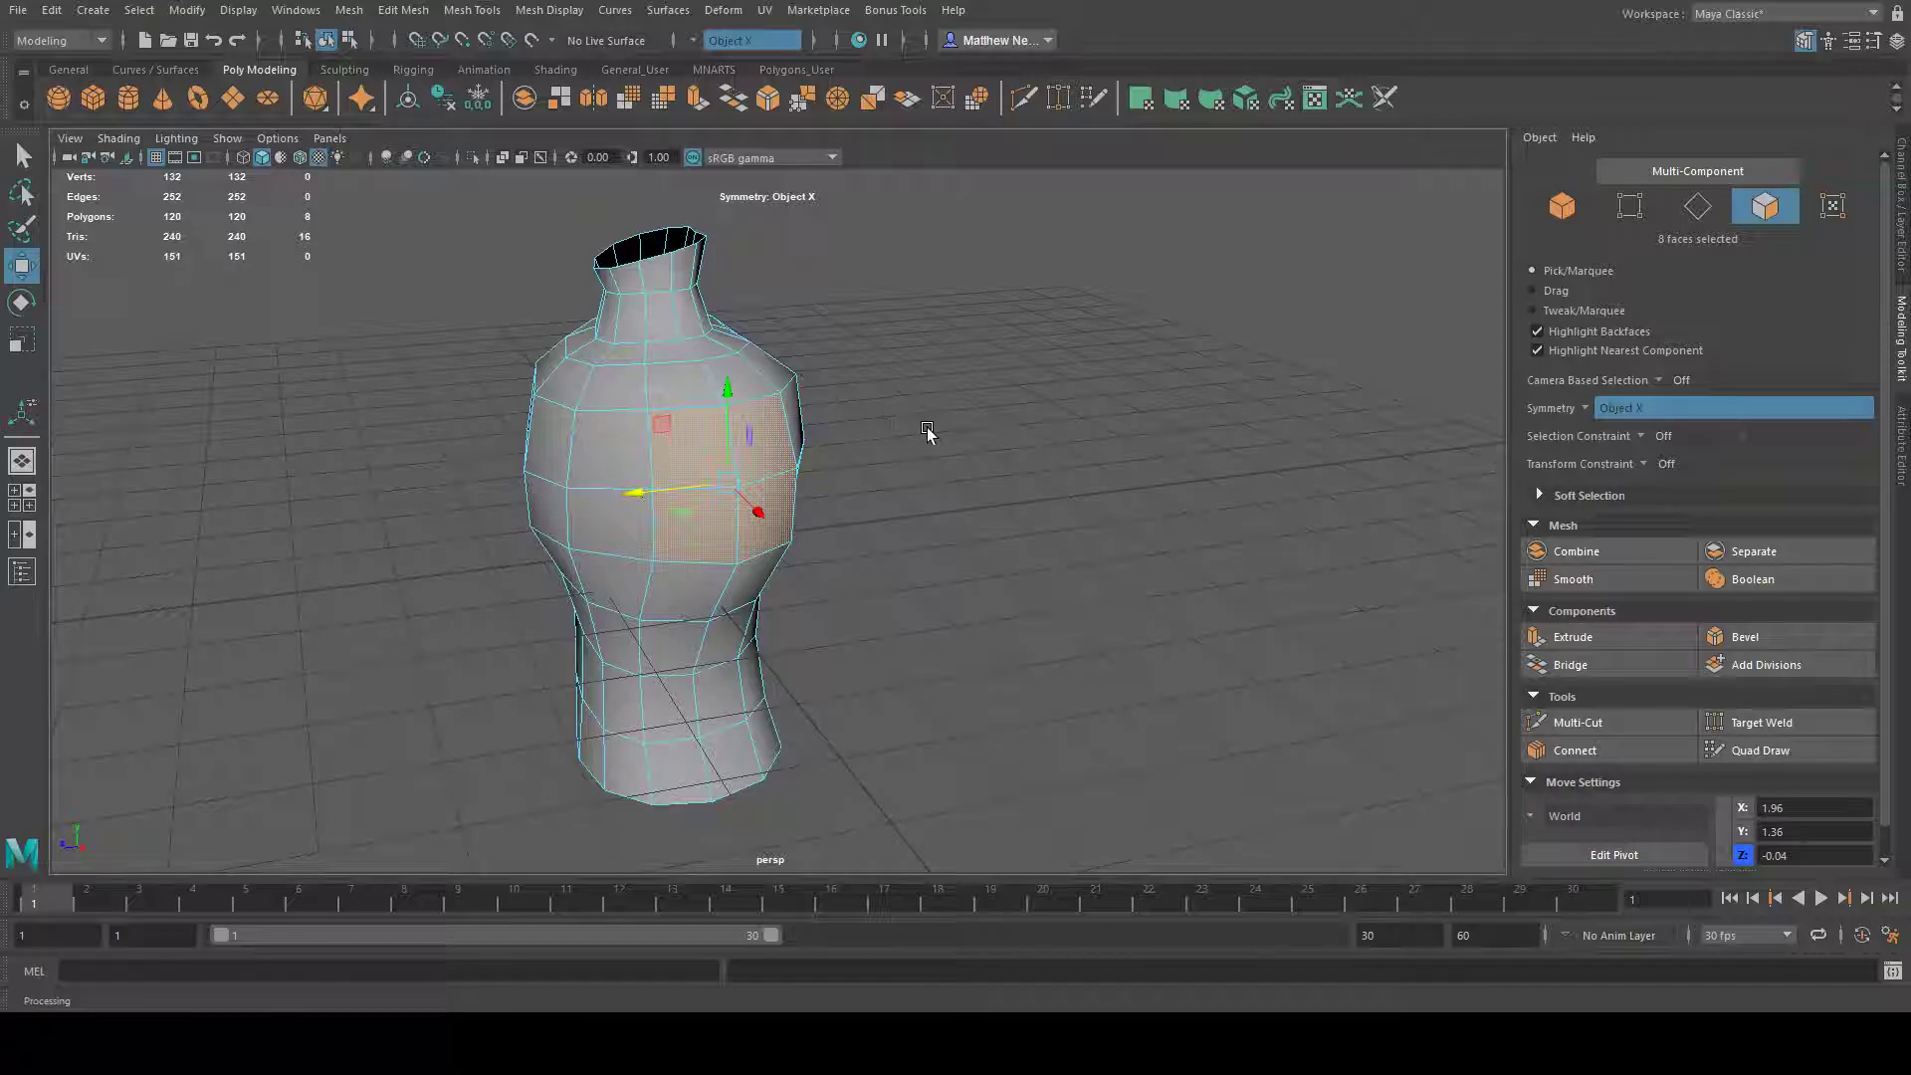
left_click_drag(924, 431, 877, 441, "alt")
- Set the soft selection falloff radius to about 0.75 and nudge the upper vertices on the torso's sides to round the arm area
right_click_drag(527, 380, 495, 380)
left_click_drag(637, 508, 717, 416, "alt")
left_click(587, 370)
left_click_drag(846, 438, 872, 515, "alt")
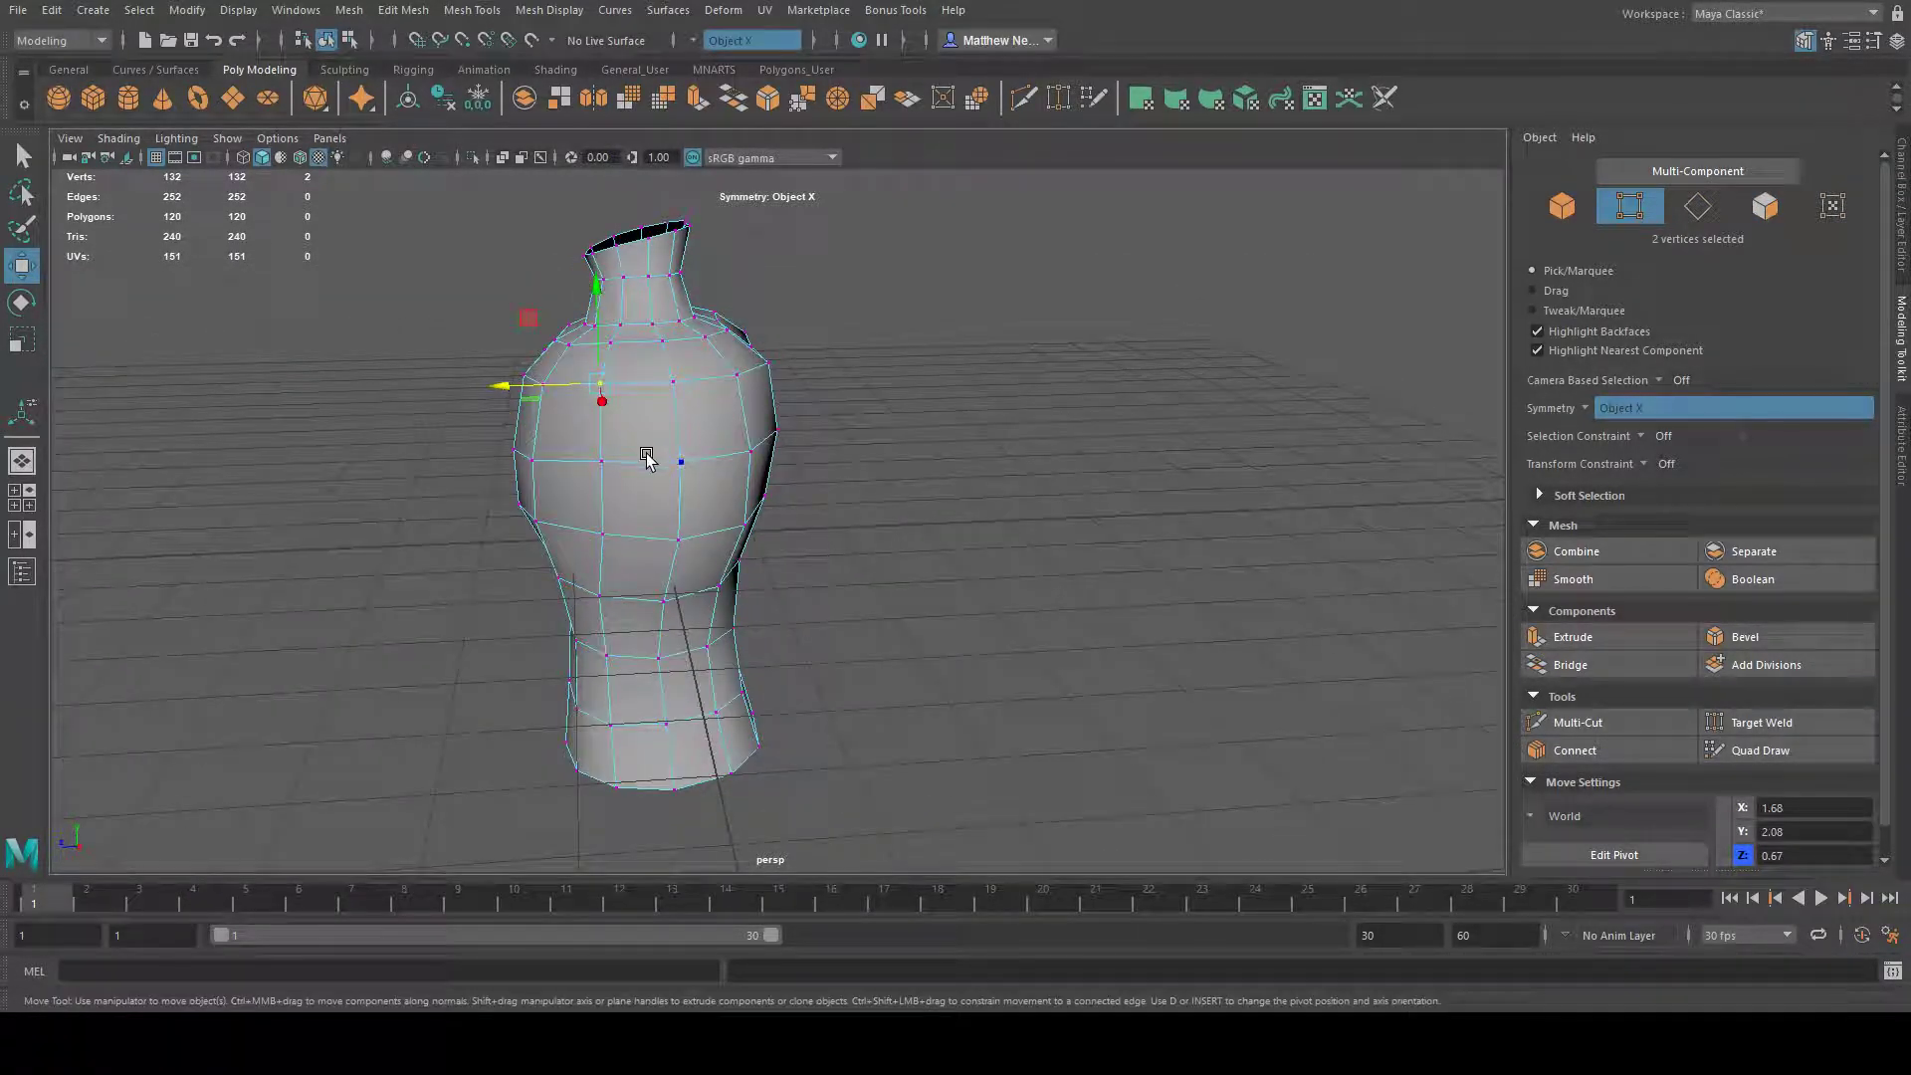
key("b")
left_click_drag(657, 435, 566, 438)
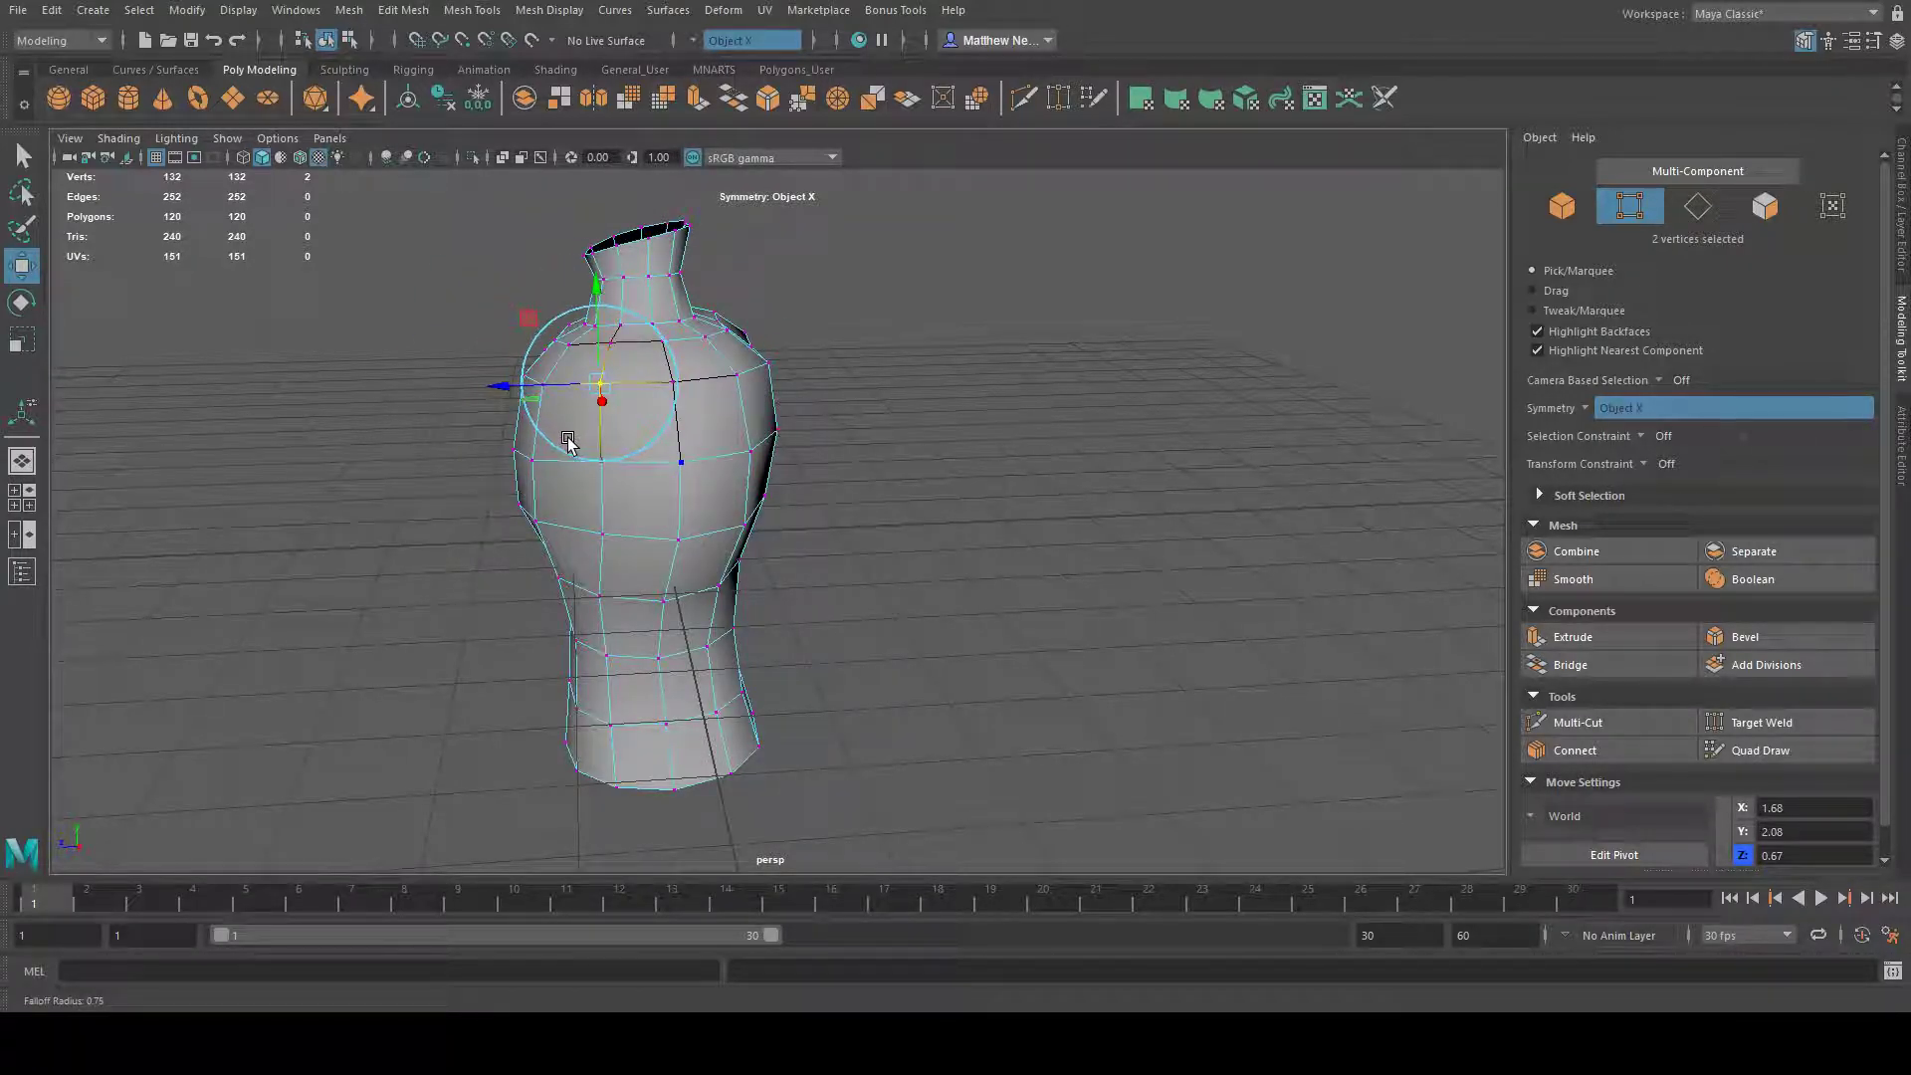
left_click_drag(719, 448, 707, 460, "alt")
left_click_drag(597, 412, 595, 408)
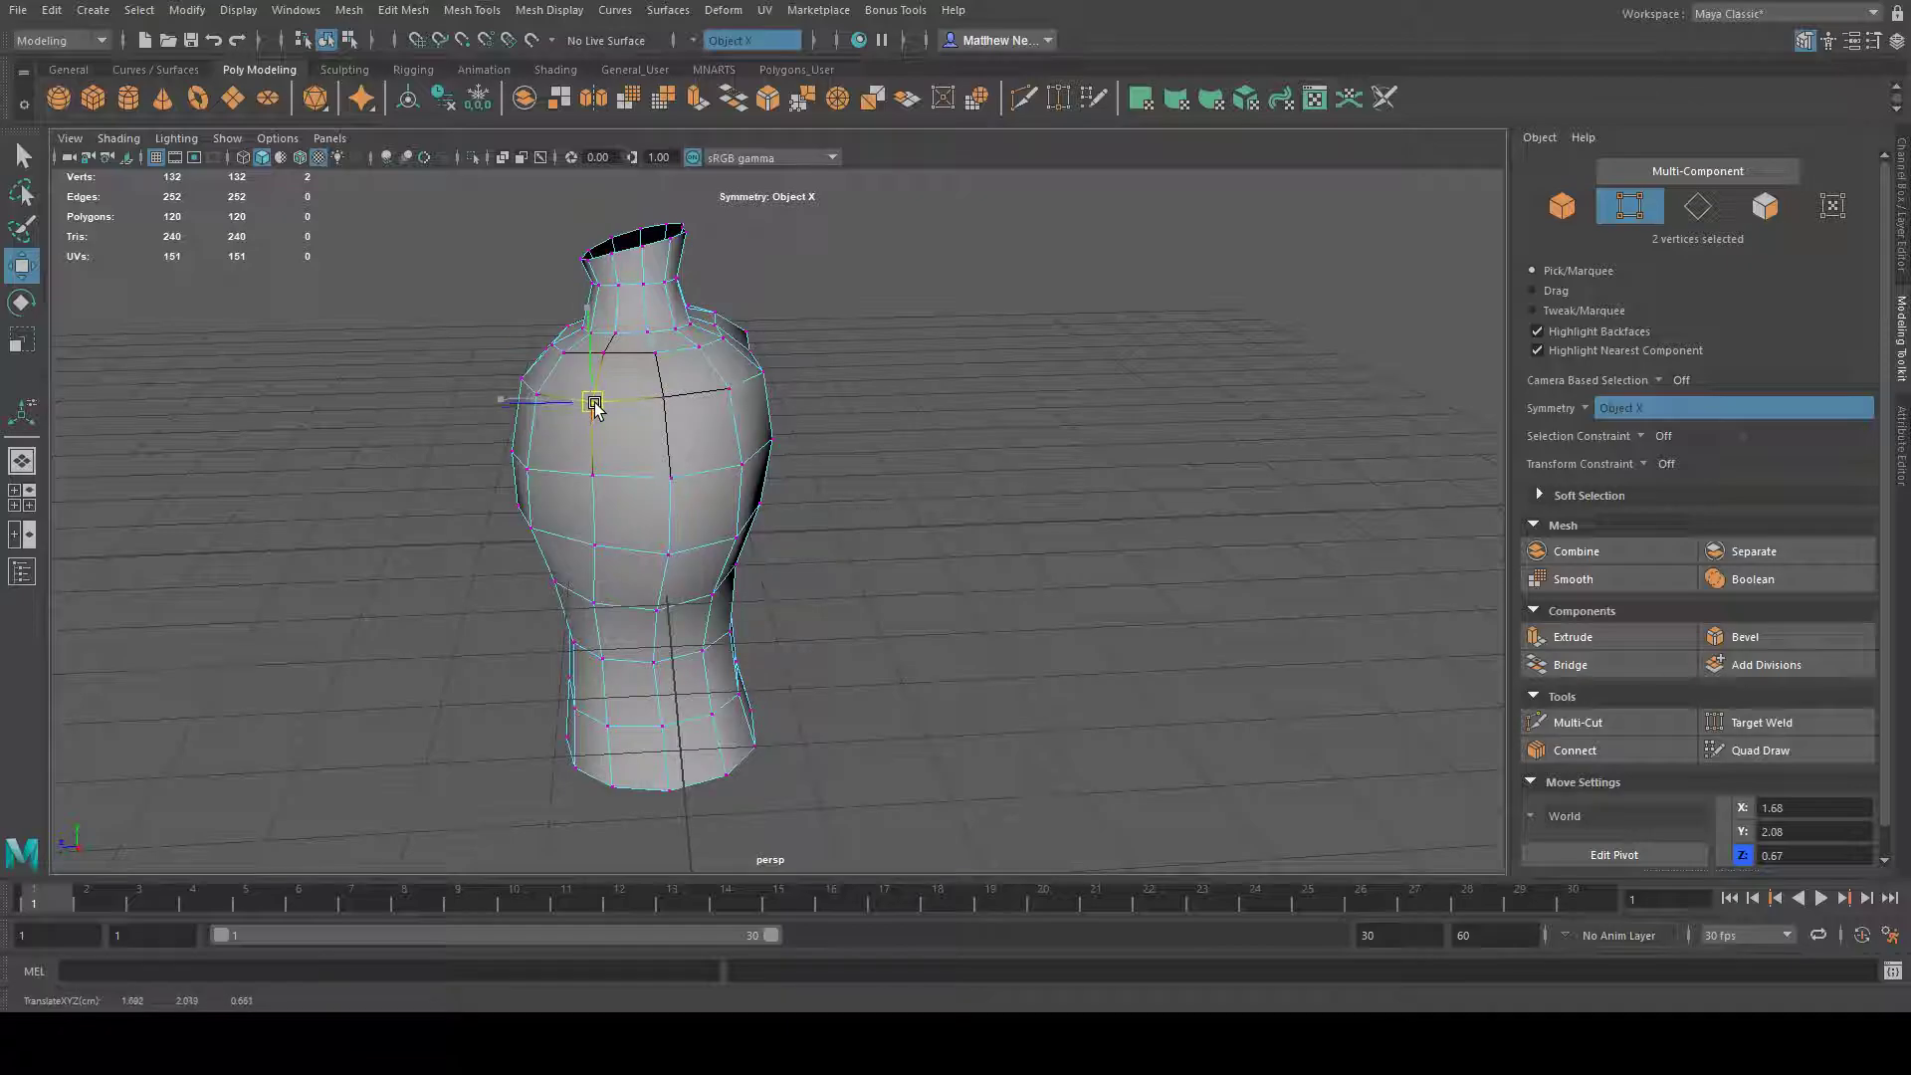
left_click_drag(736, 398, 728, 398)
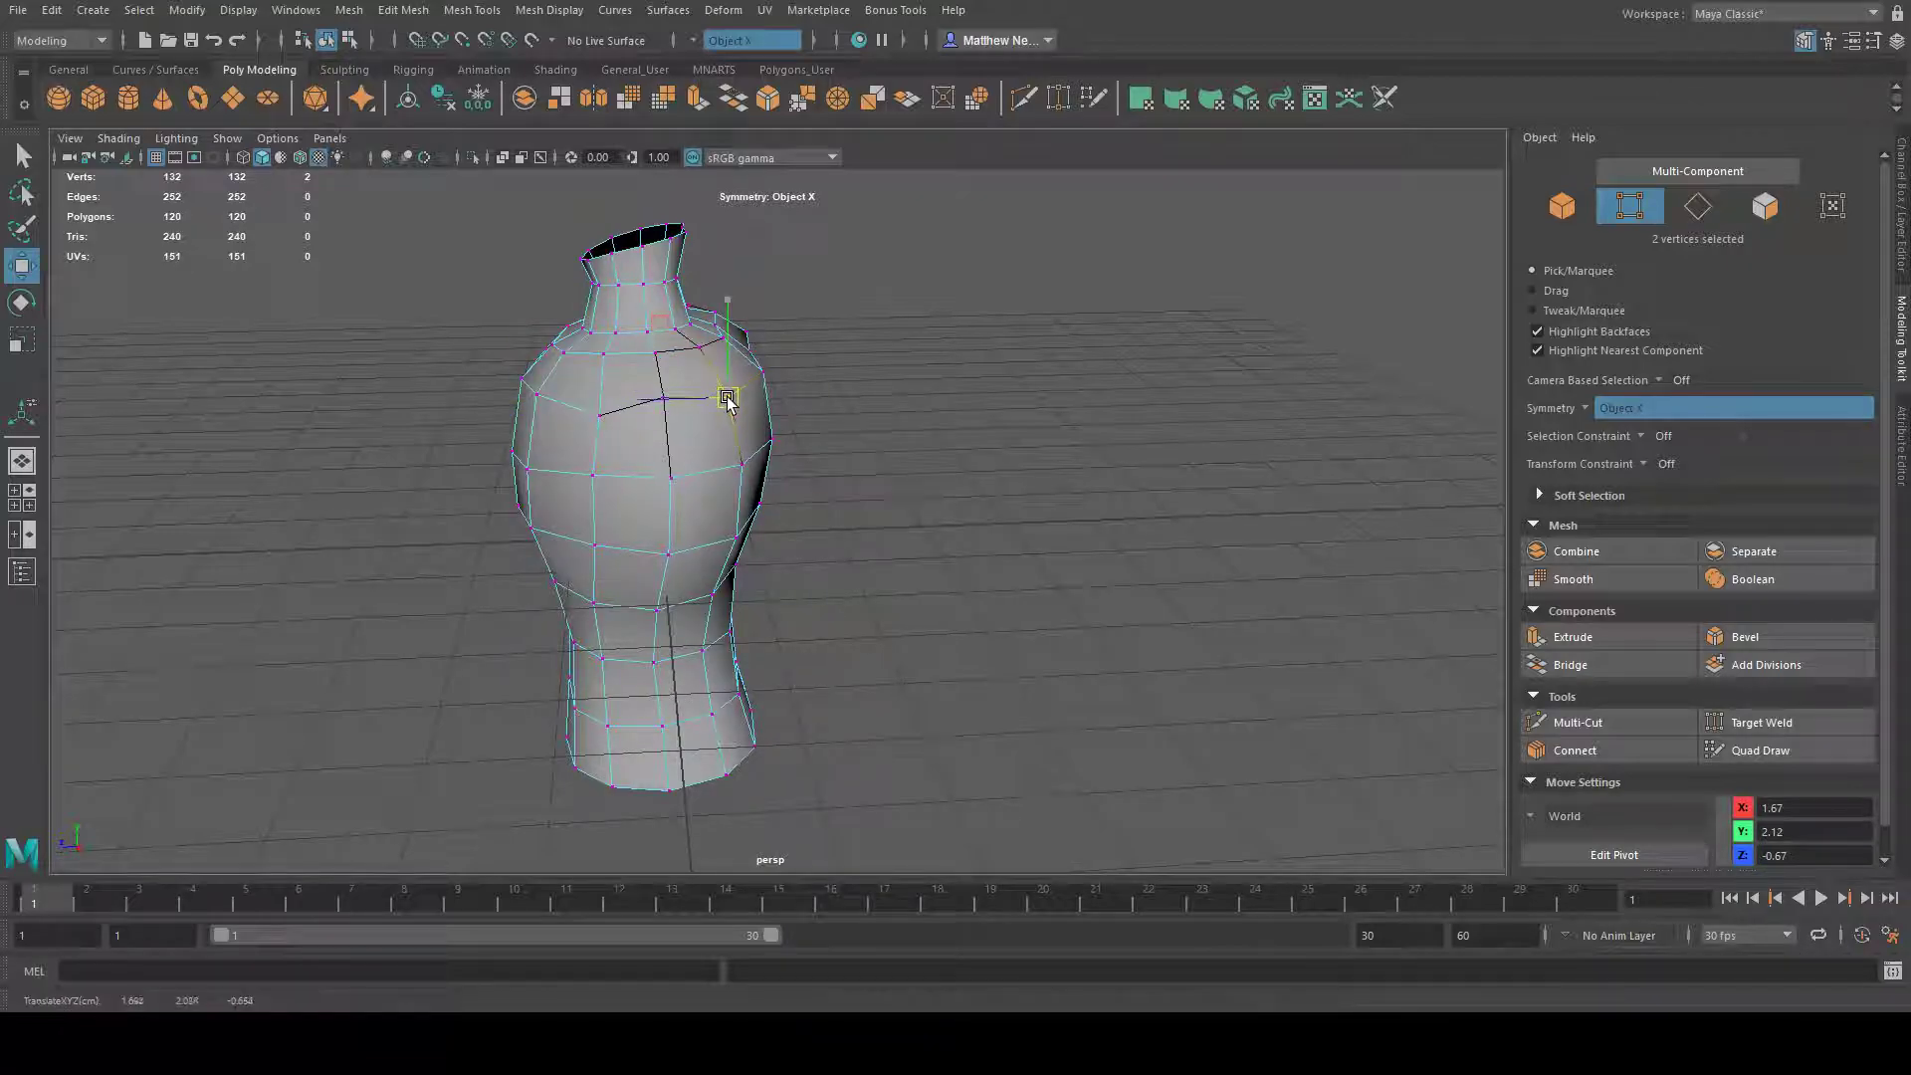
- Reposition the lower vertices of the arm area on the torso's sides, and inspect the deselected body
left_click_drag(682, 481, 707, 465, "alt")
left_click(611, 511)
left_click_drag(611, 511, 608, 513)
left_click_drag(742, 508, 752, 488)
left_click_drag(929, 495, 800, 495, "alt")
left_click(998, 479)
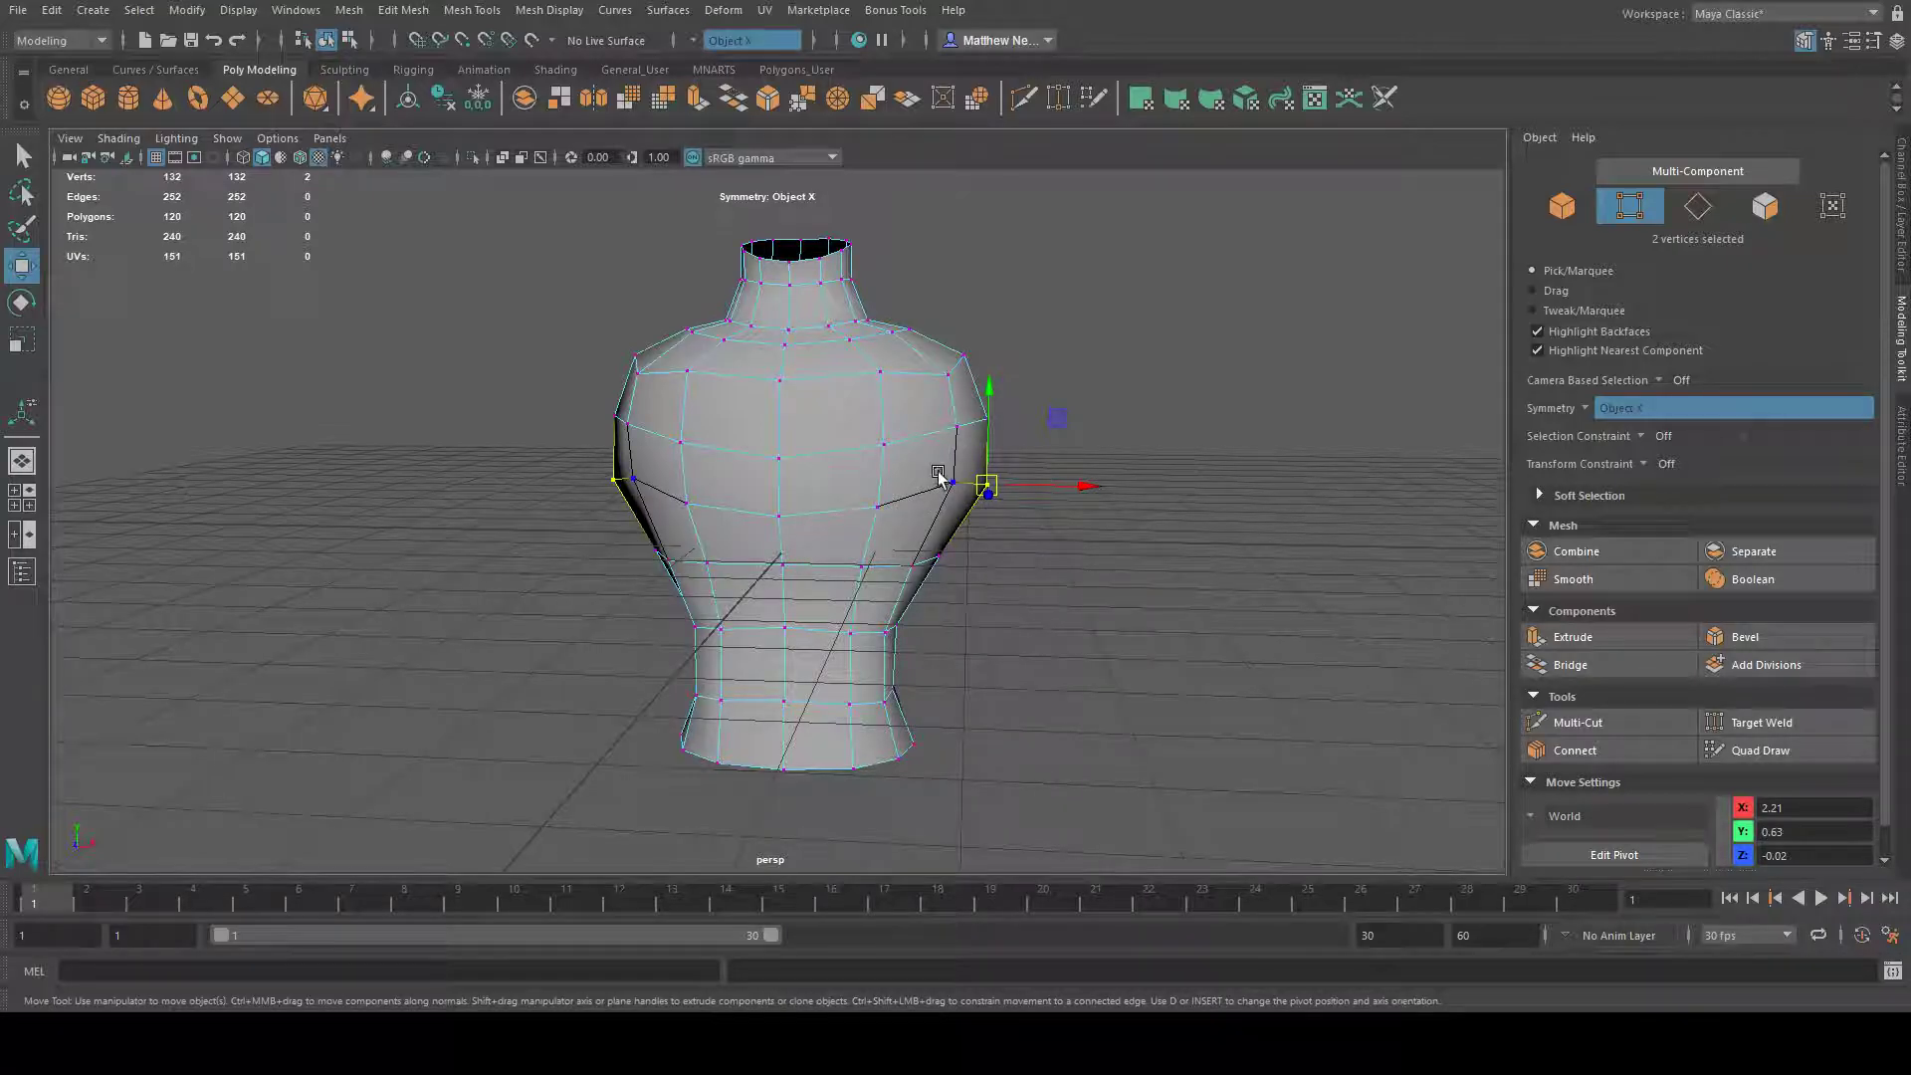
scroll(896, 408, "up", 3)
left_click(1187, 367)
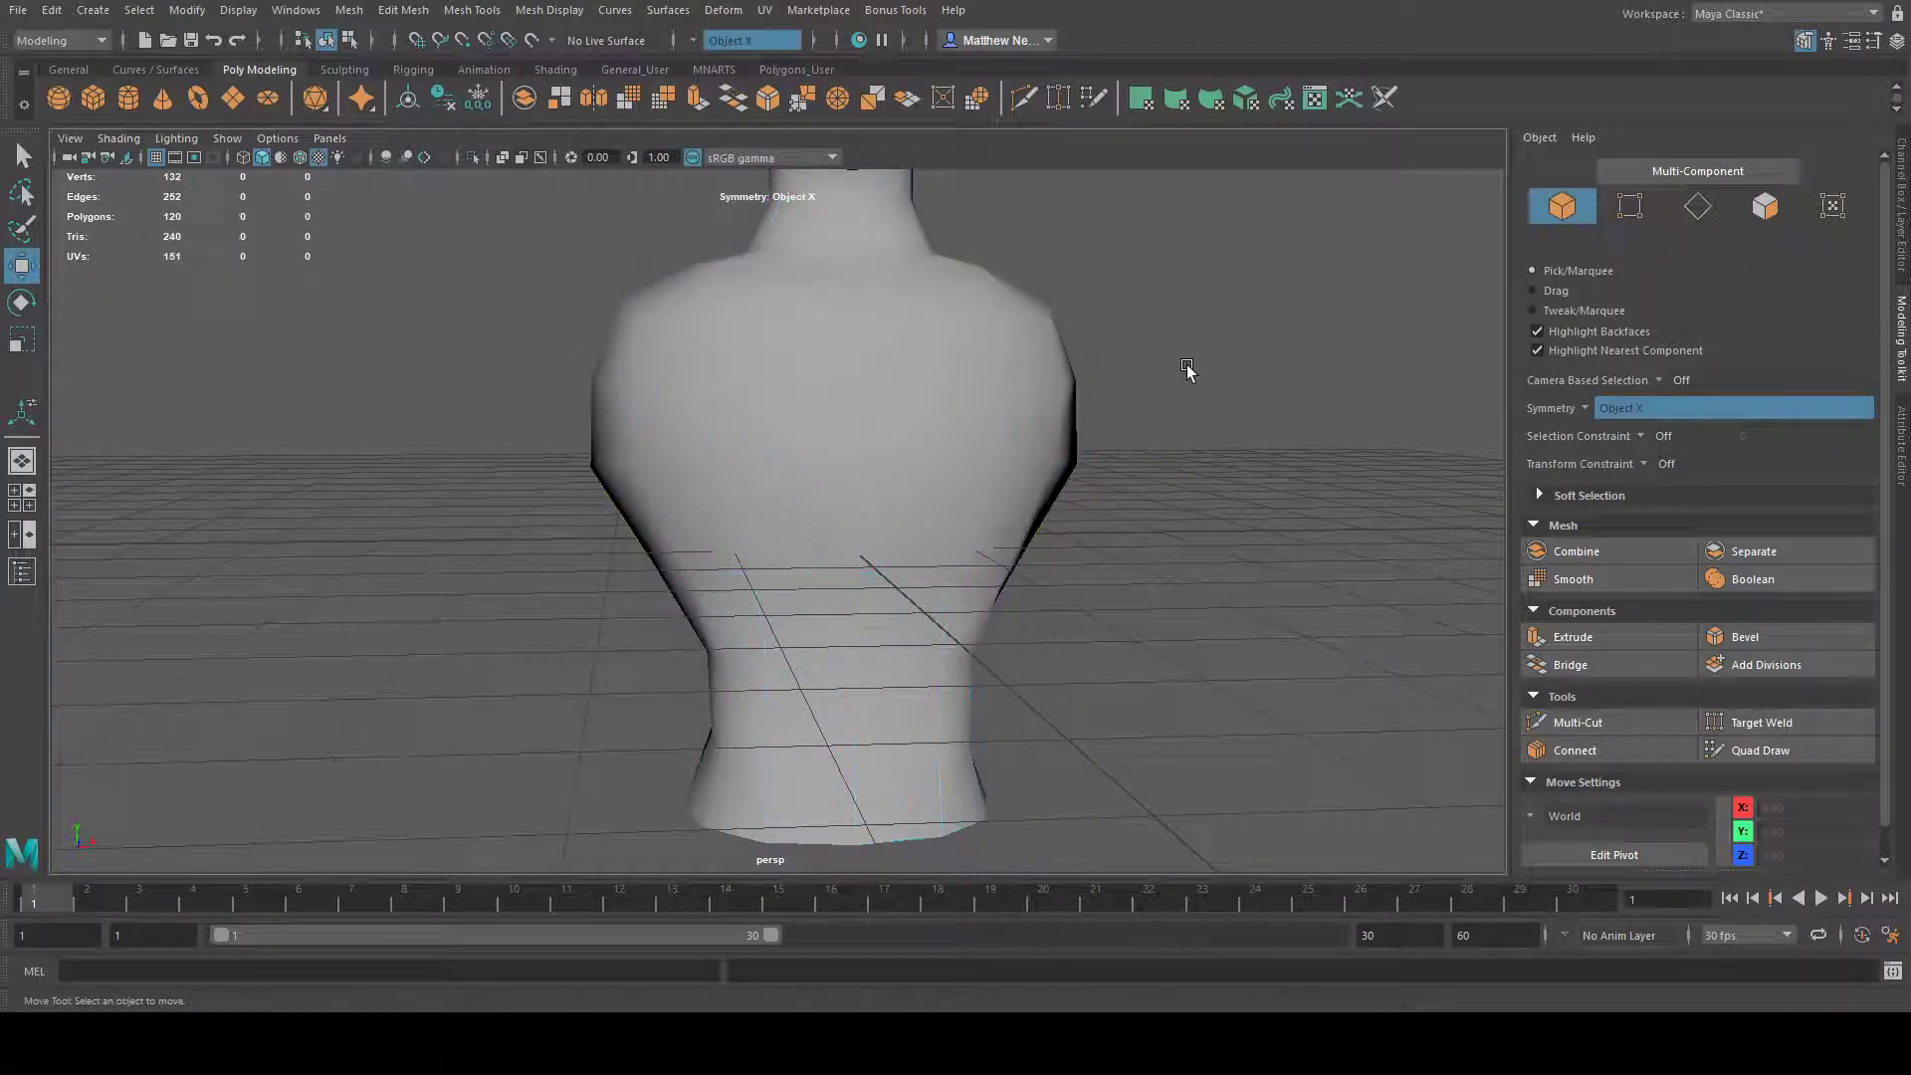
scroll(887, 397, "down", 3)
- Insert a horizontal edge loop around the torso just below the chest
left_click(925, 521)
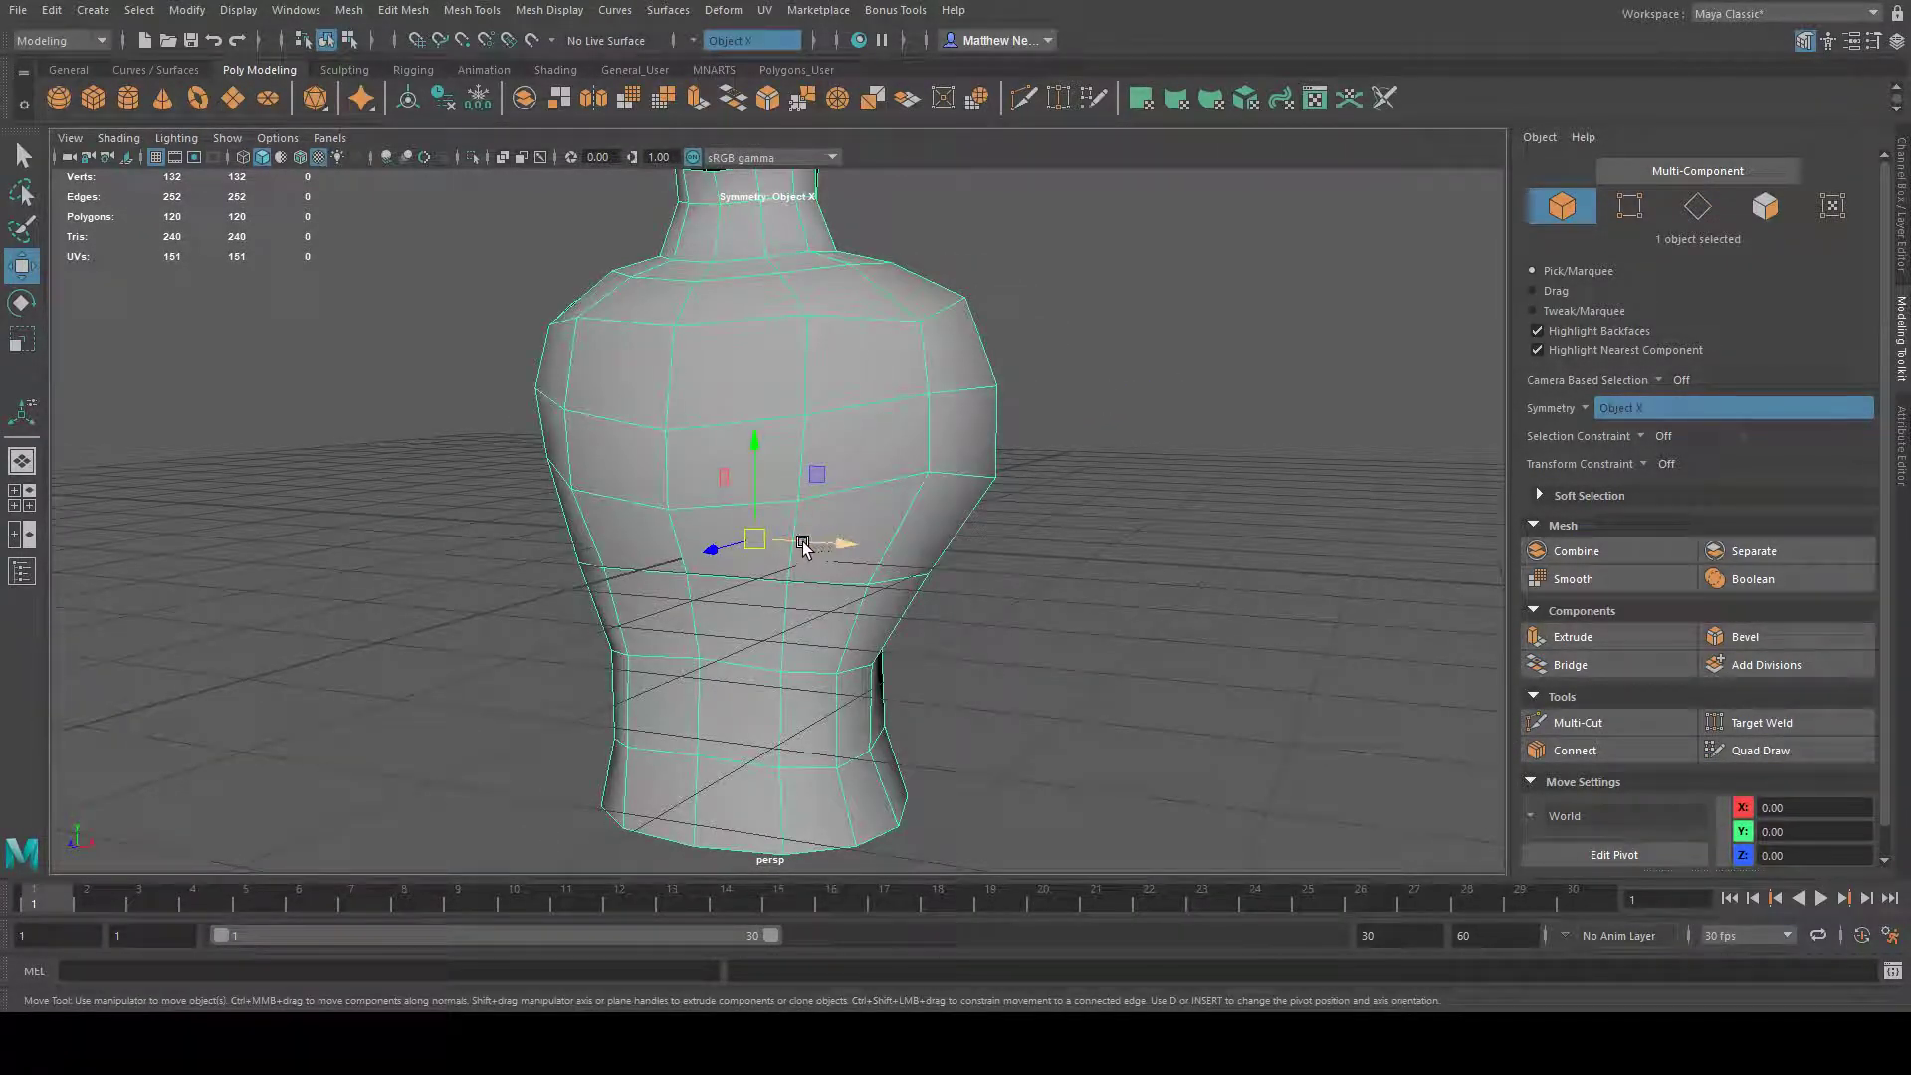
left_click_drag(562, 531, 992, 157, "alt")
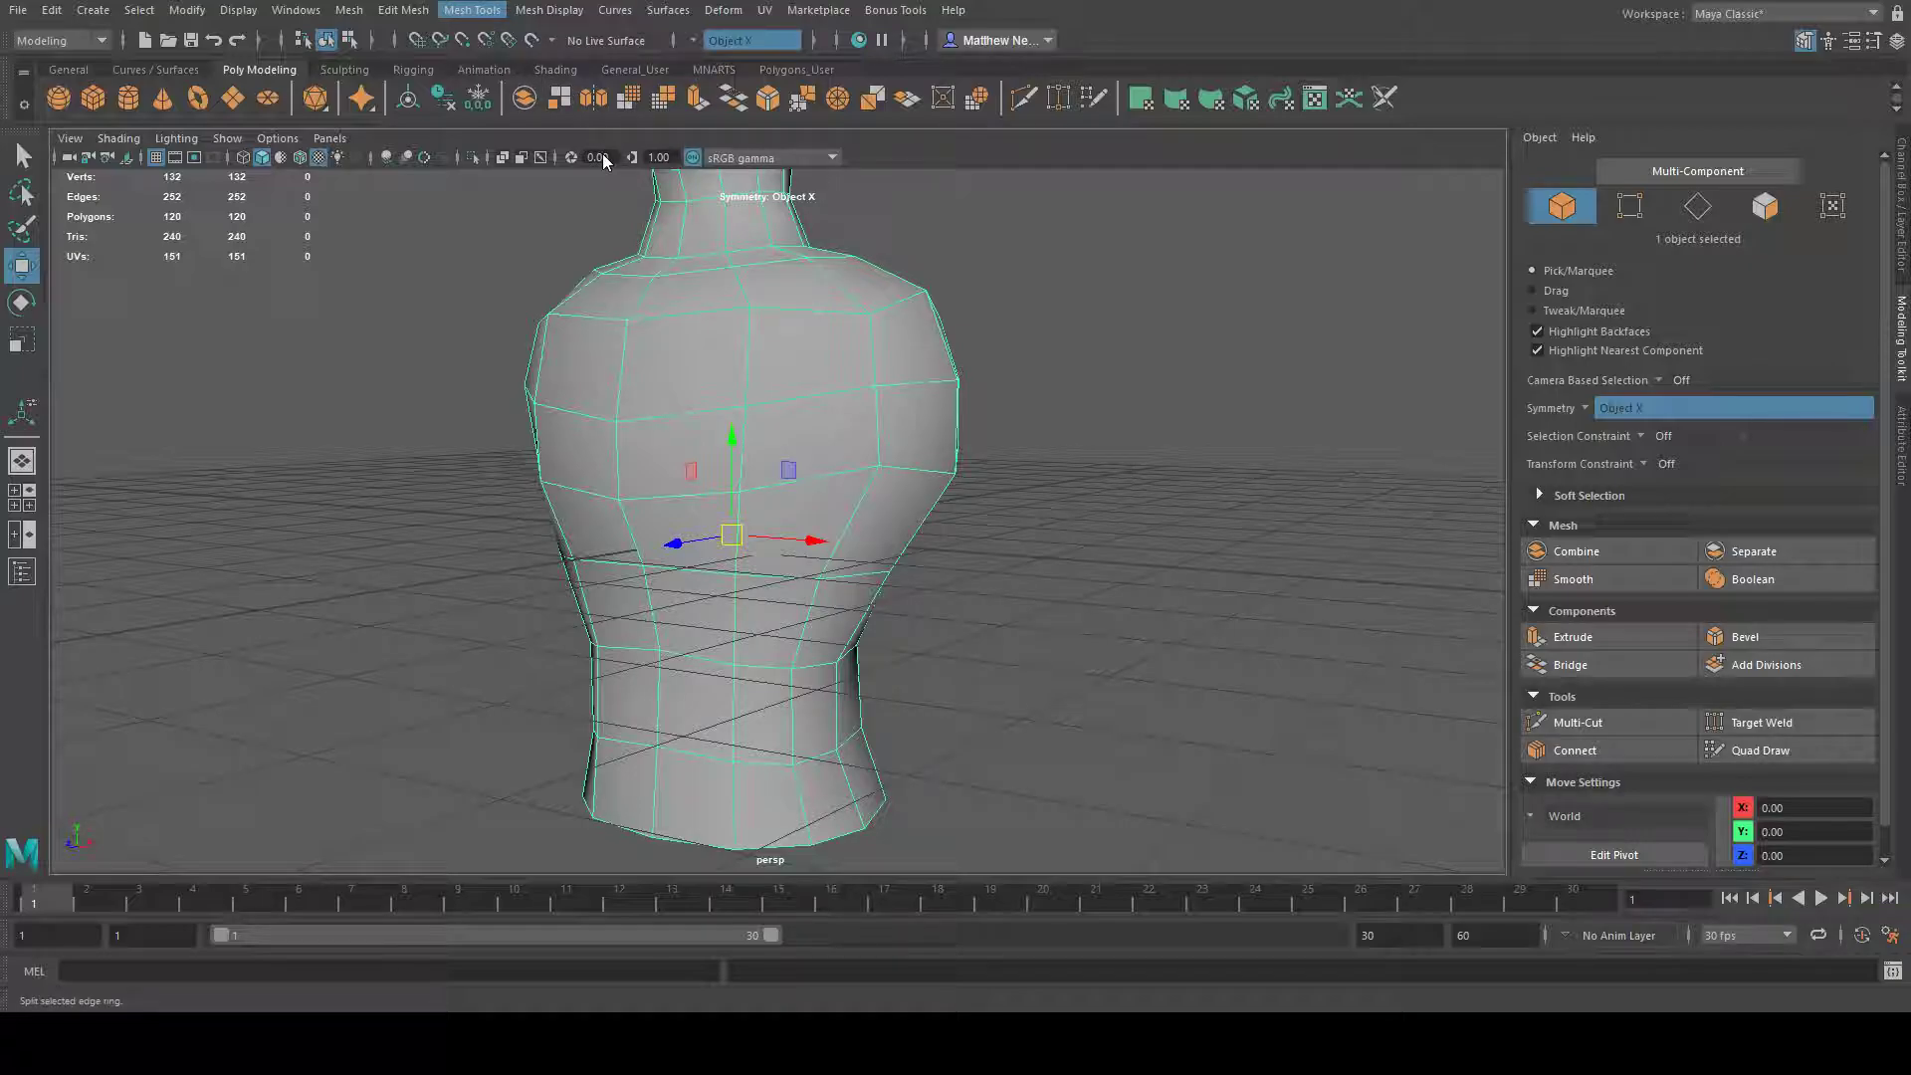
left_click_drag(921, 431, 1017, 421, "alt")
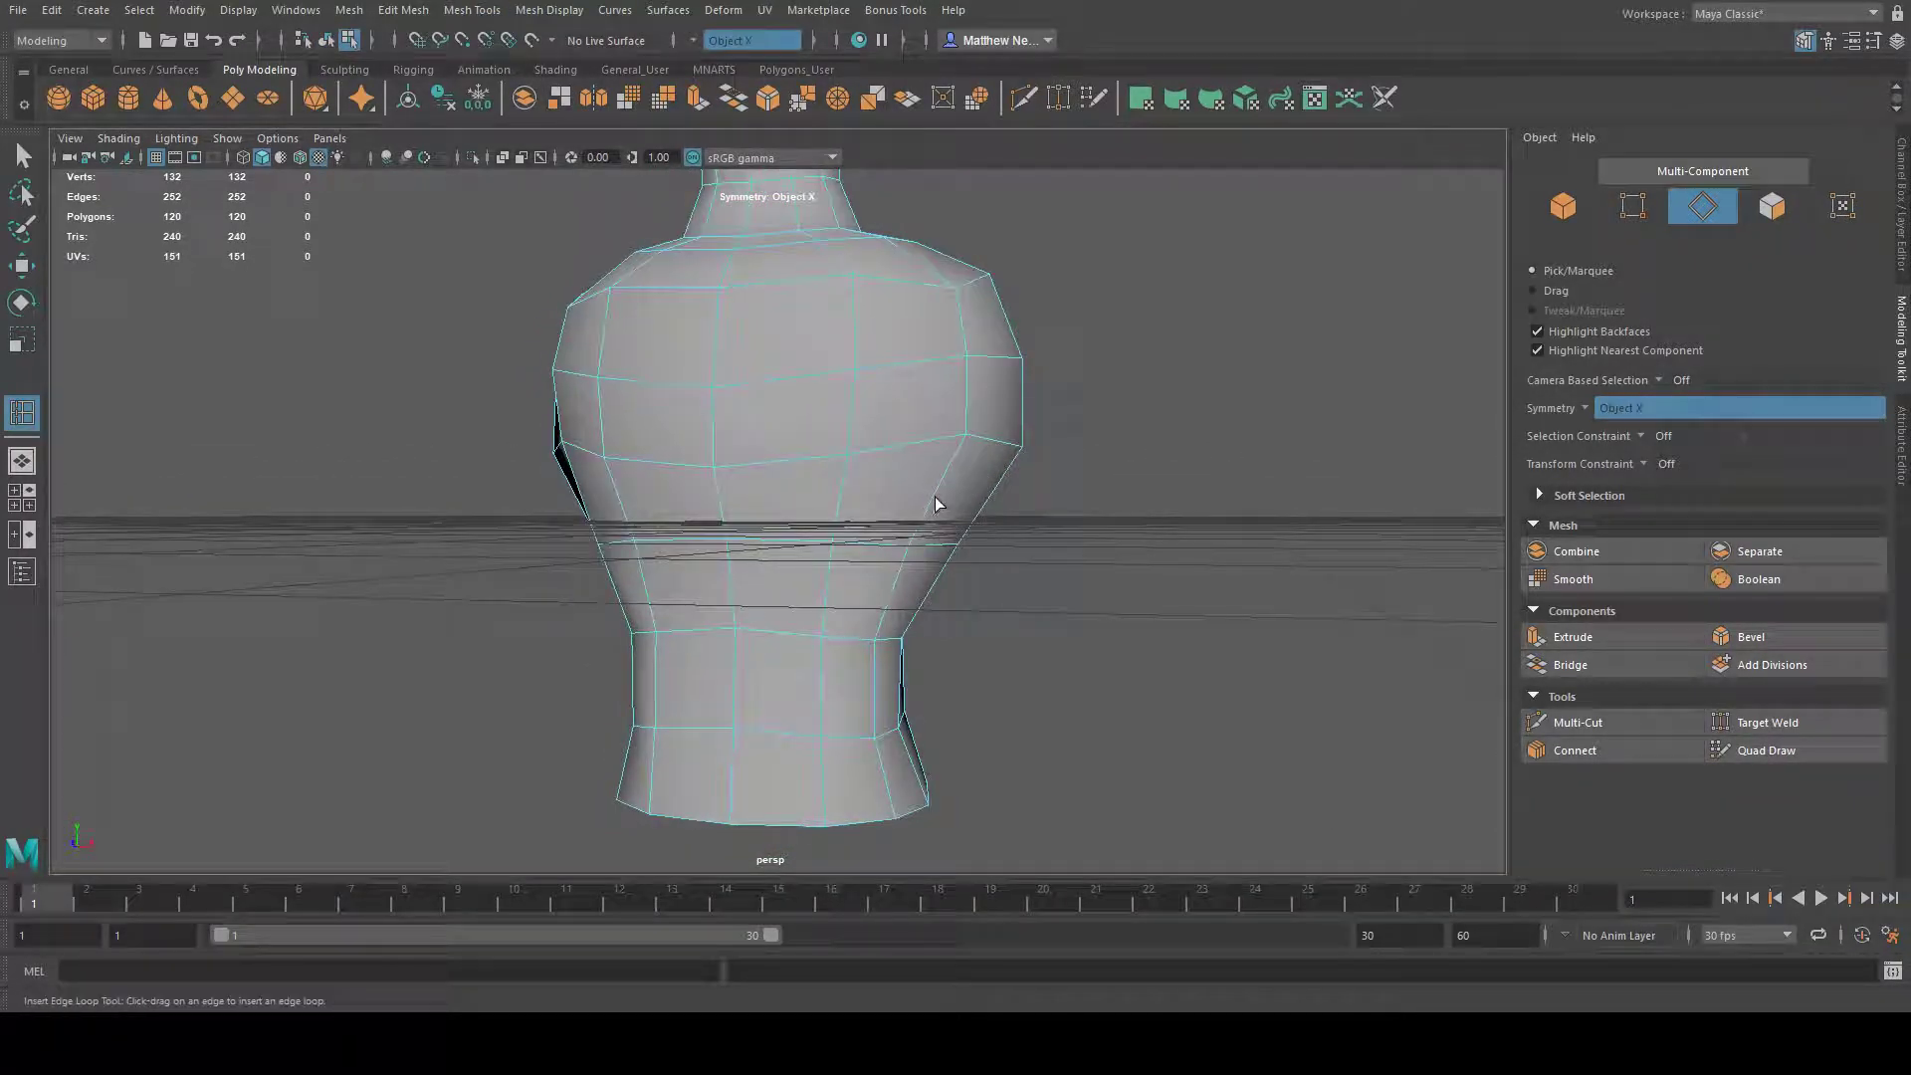
left_click_drag(936, 503, 936, 501)
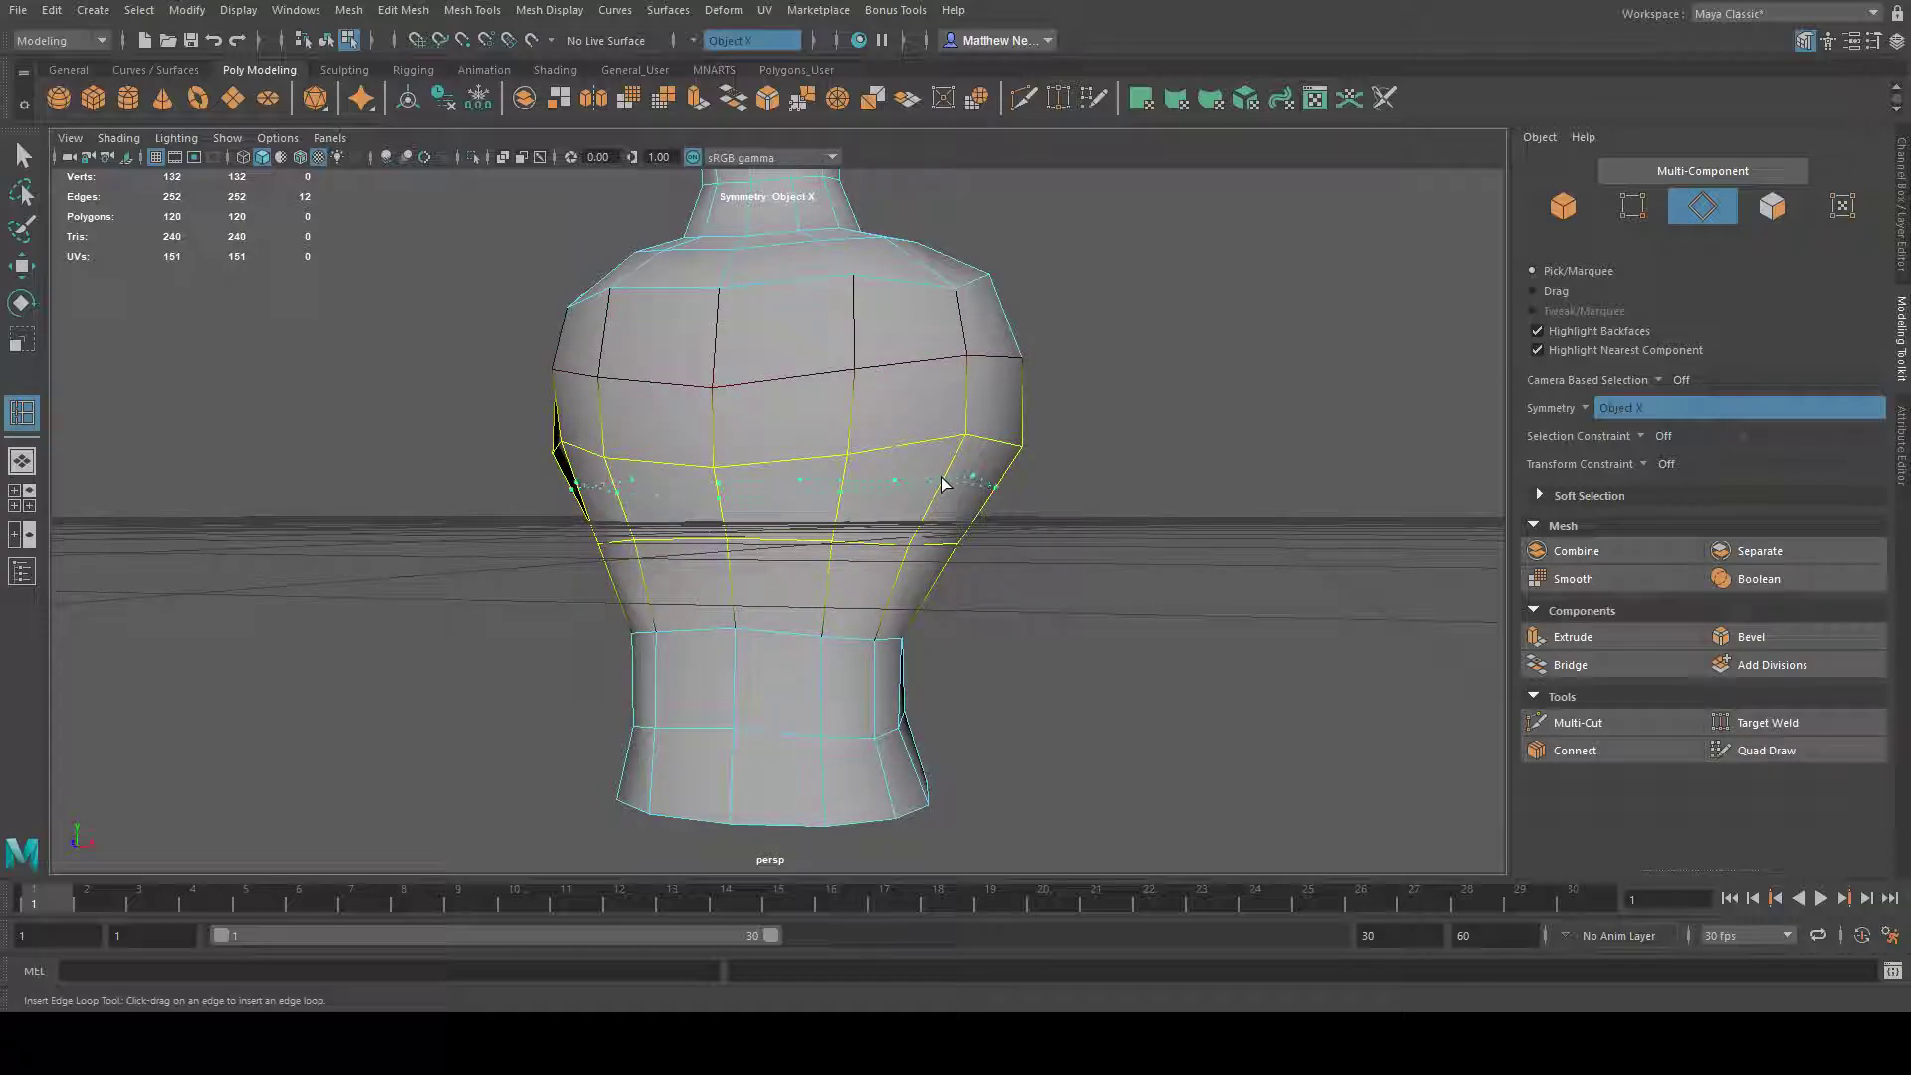
left_click_drag(945, 488, 946, 488)
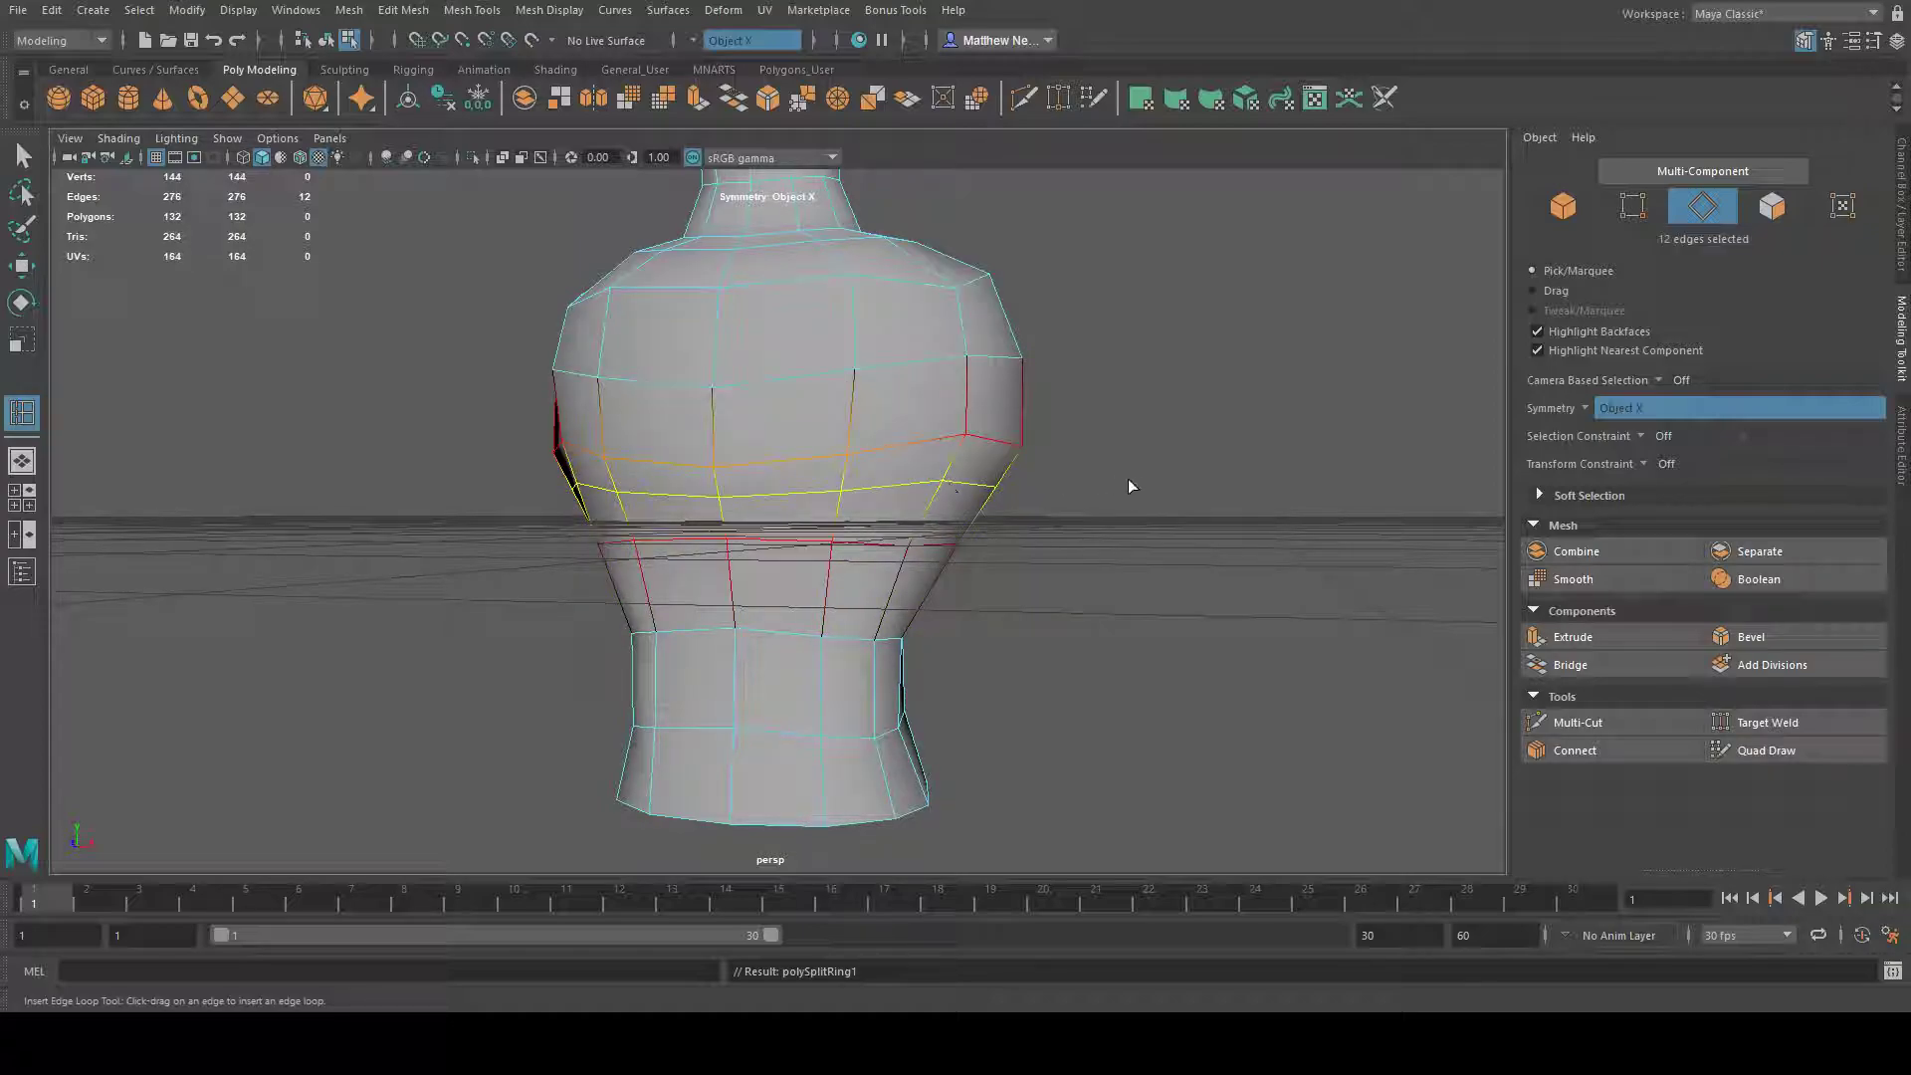
left_click(26, 266)
- Select the four faces on each side of the upper chest and scale them flat along X
left_click_drag(719, 297, 880, 367, "alt")
key("F8")
left_click_drag(1120, 426, 936, 459, "alt")
key("F11")
left_click_drag(639, 448, 670, 371, "alt")
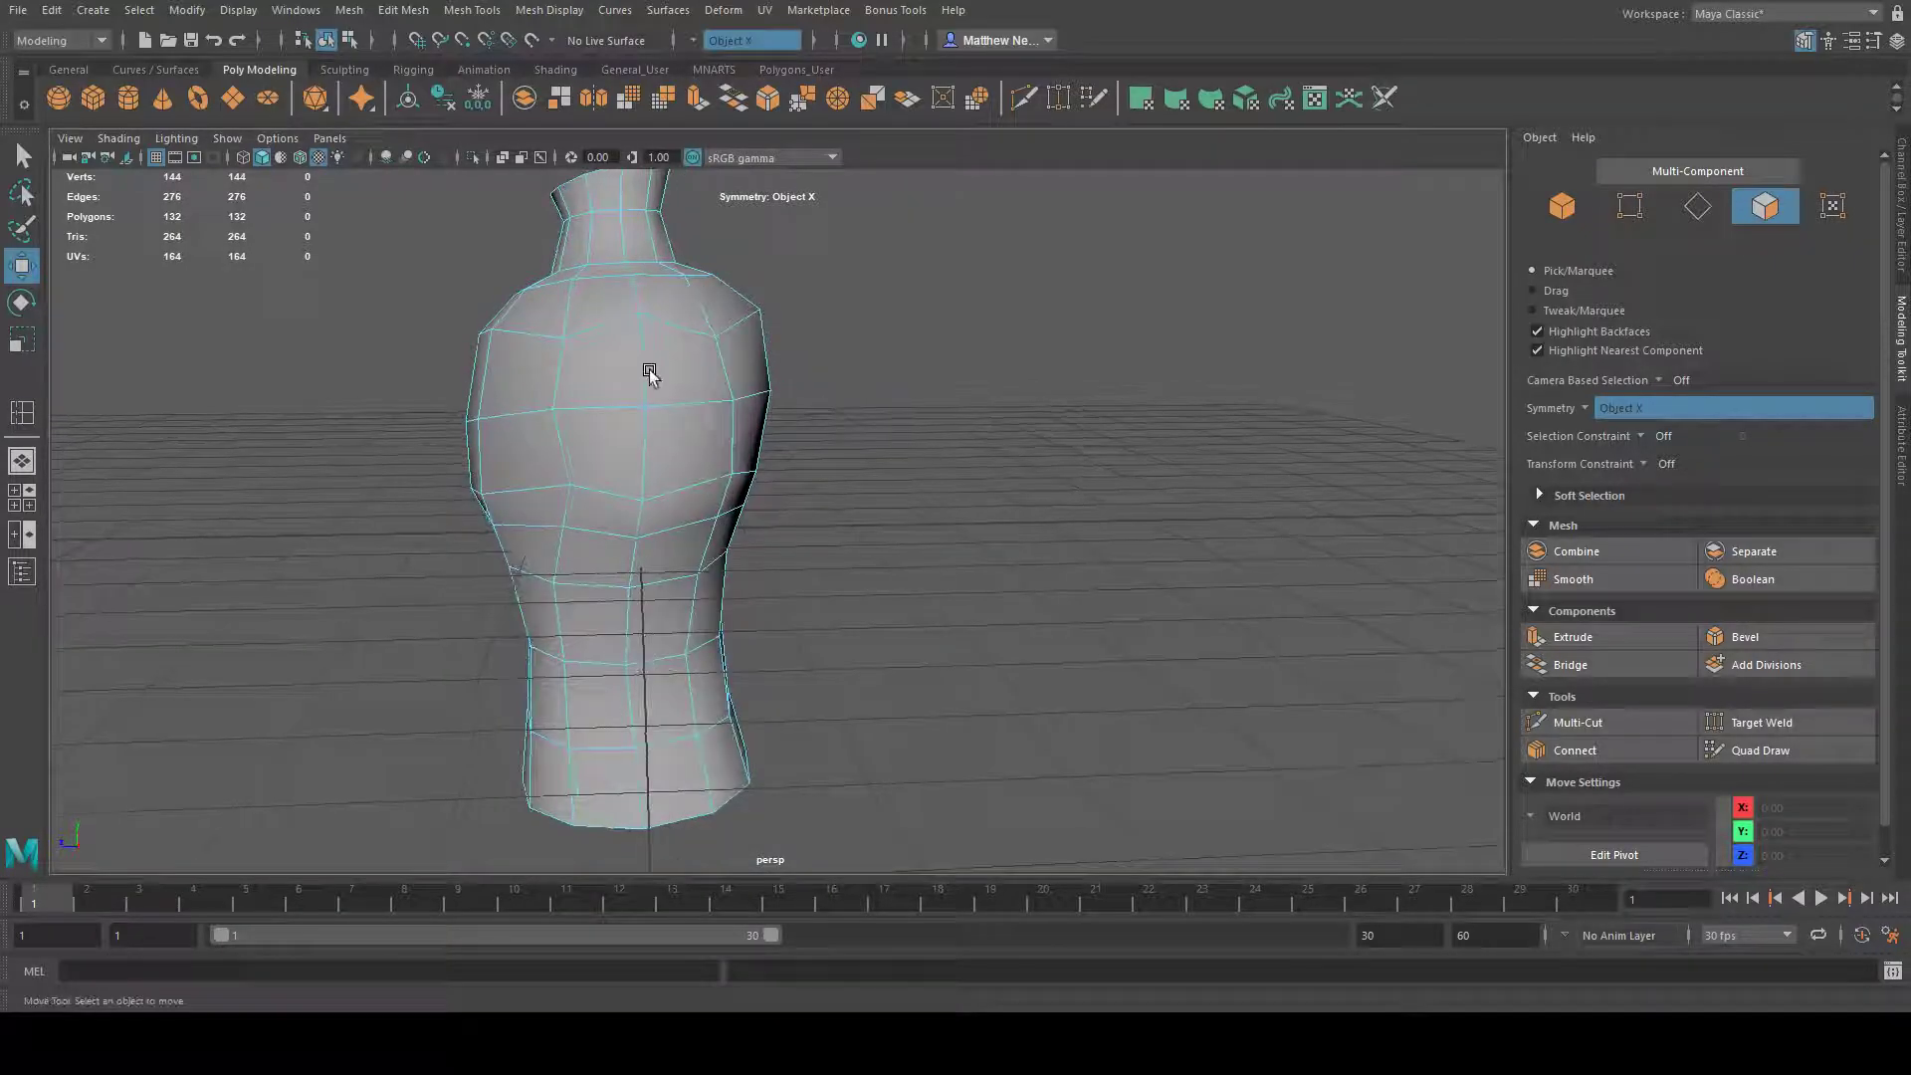
left_click(670, 370)
left_click(599, 432, "shift")
left_click_drag(607, 428, 188, 332, "alt")
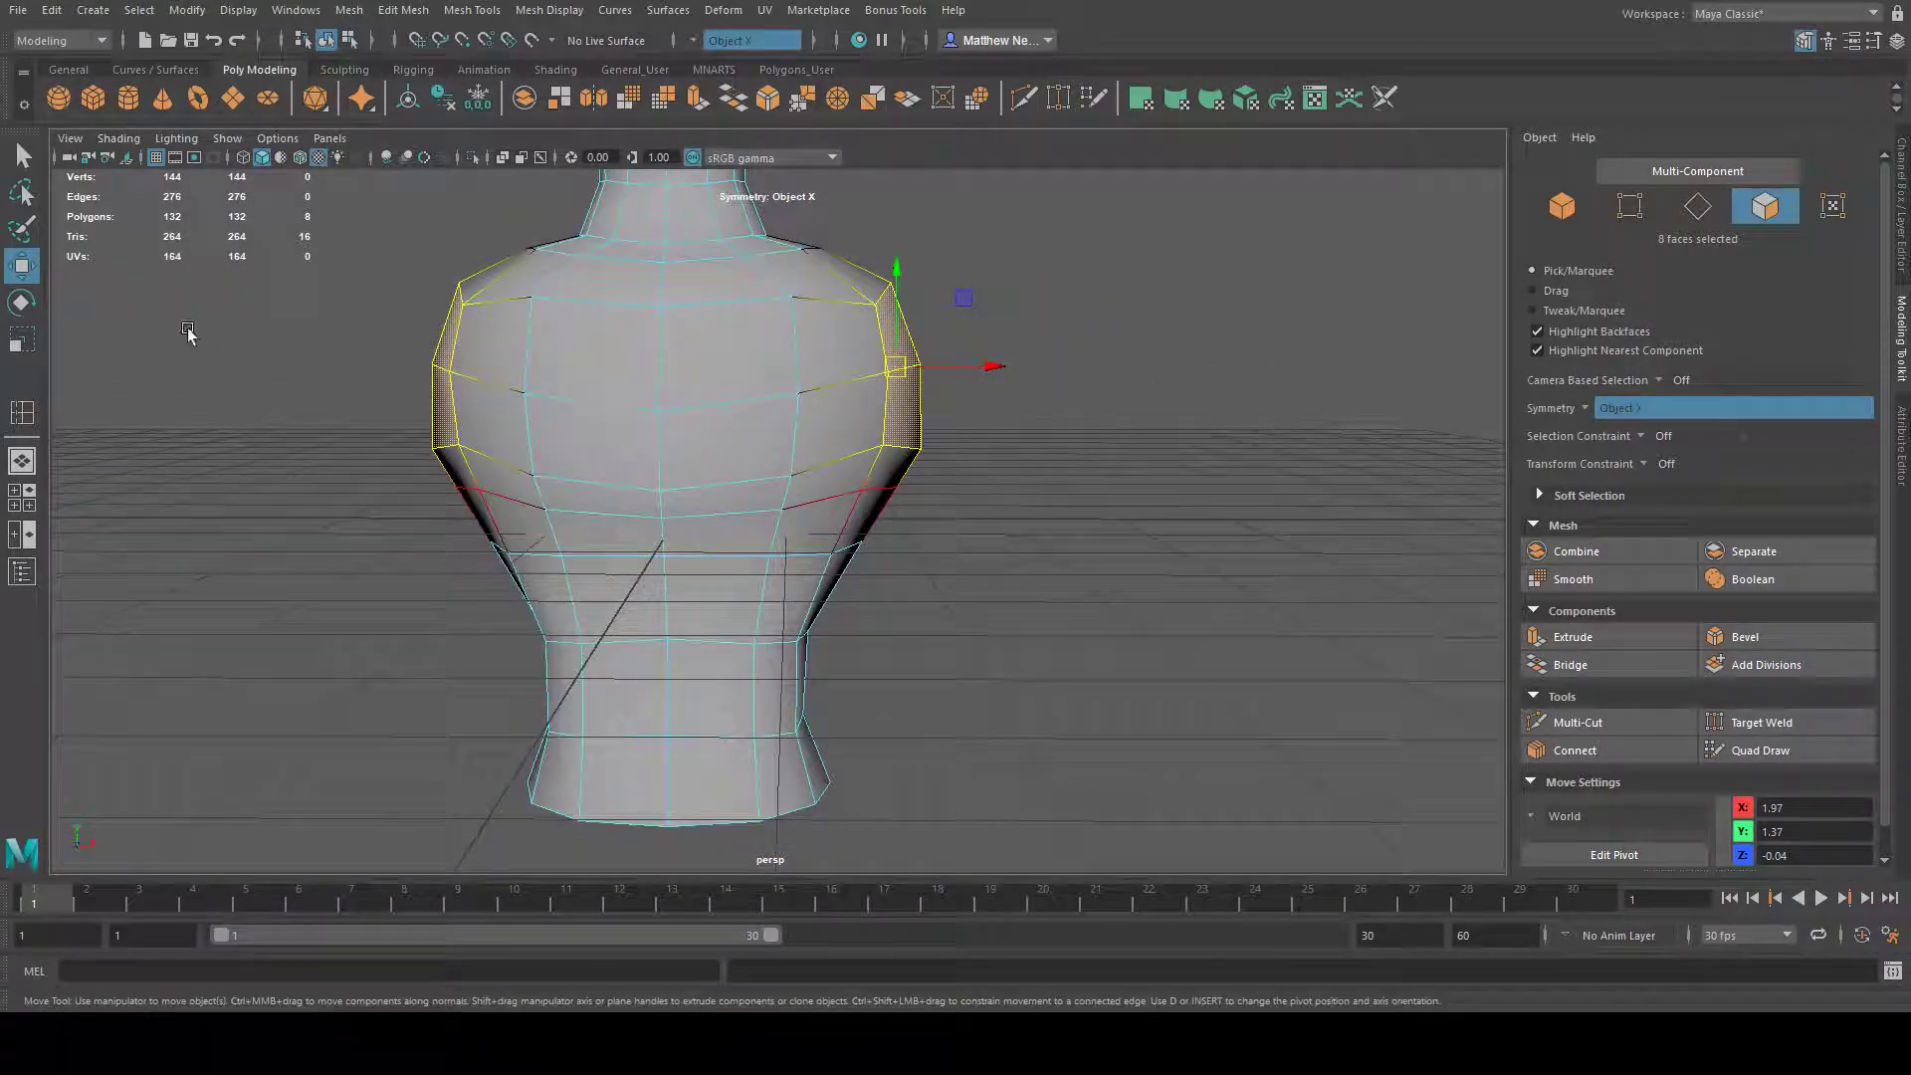
left_click(21, 341)
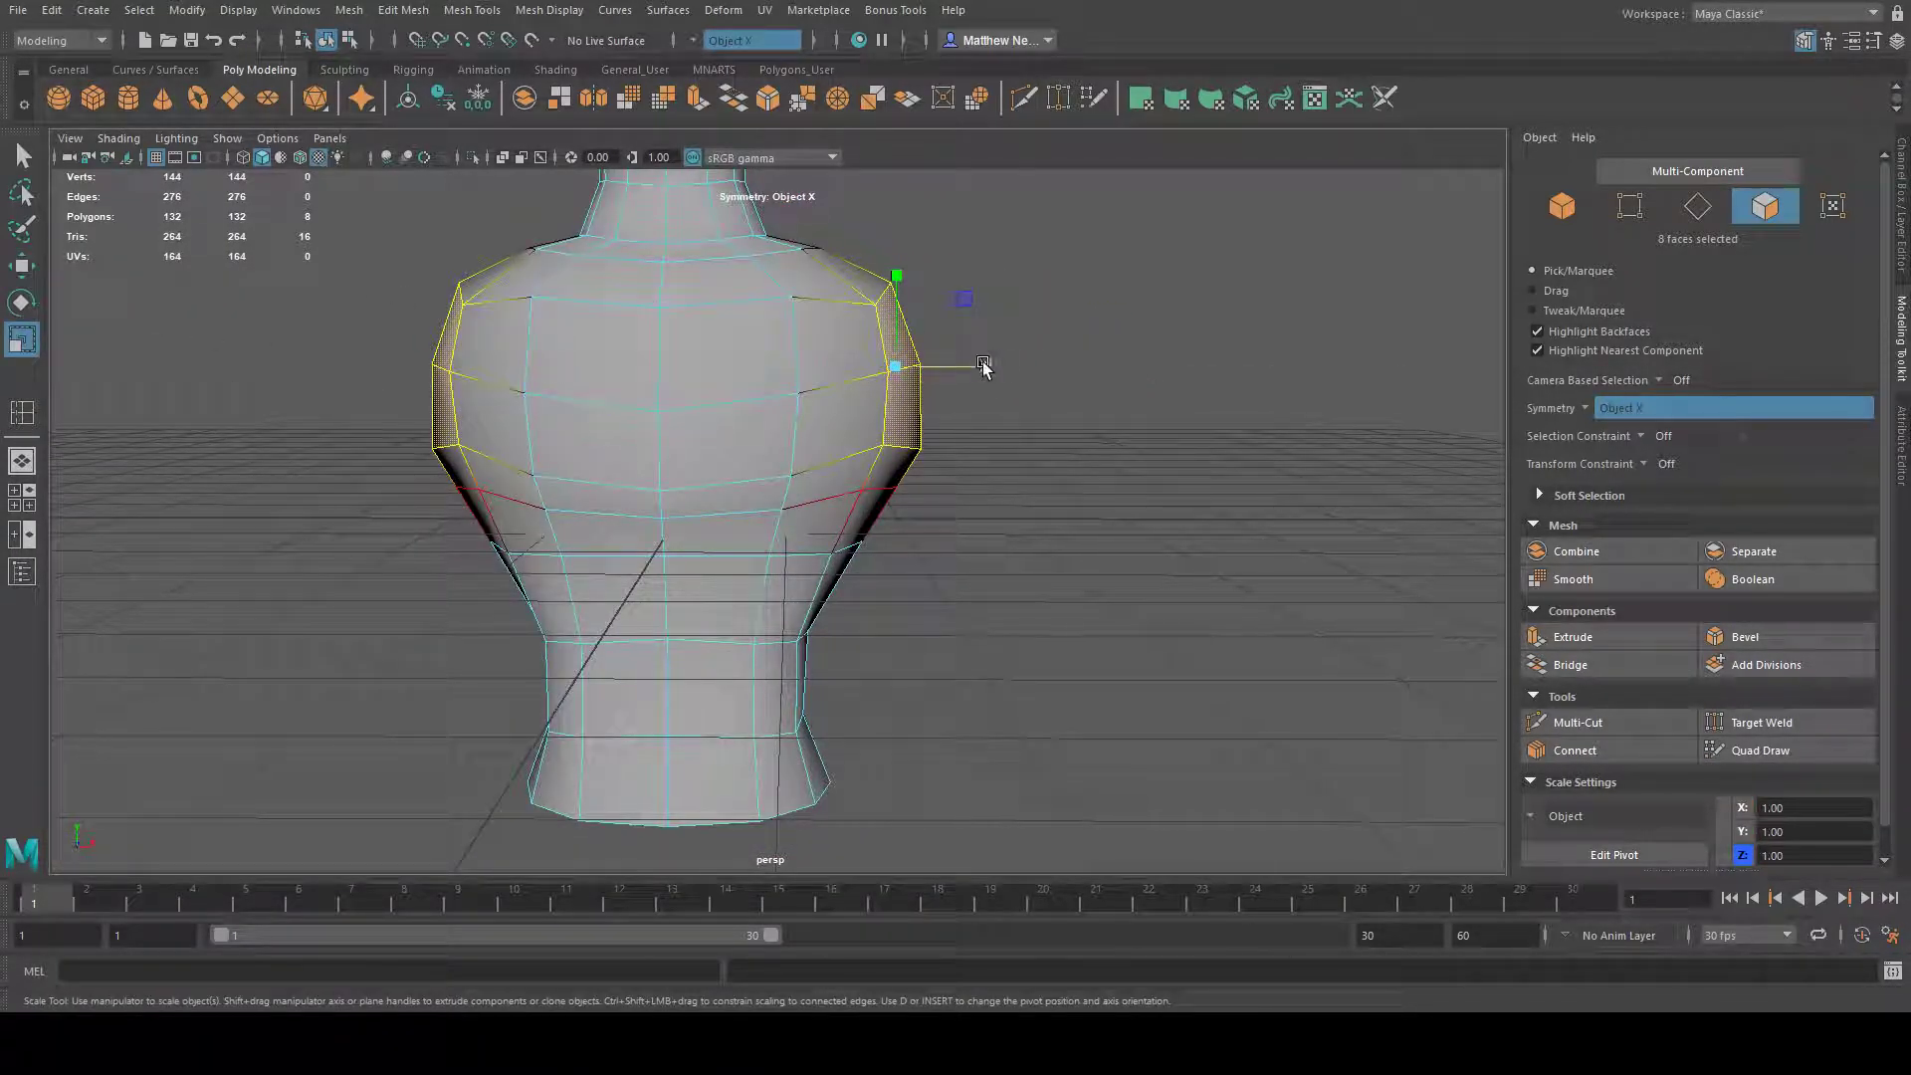
left_click_drag(980, 368, 897, 457)
left_click(30, 269)
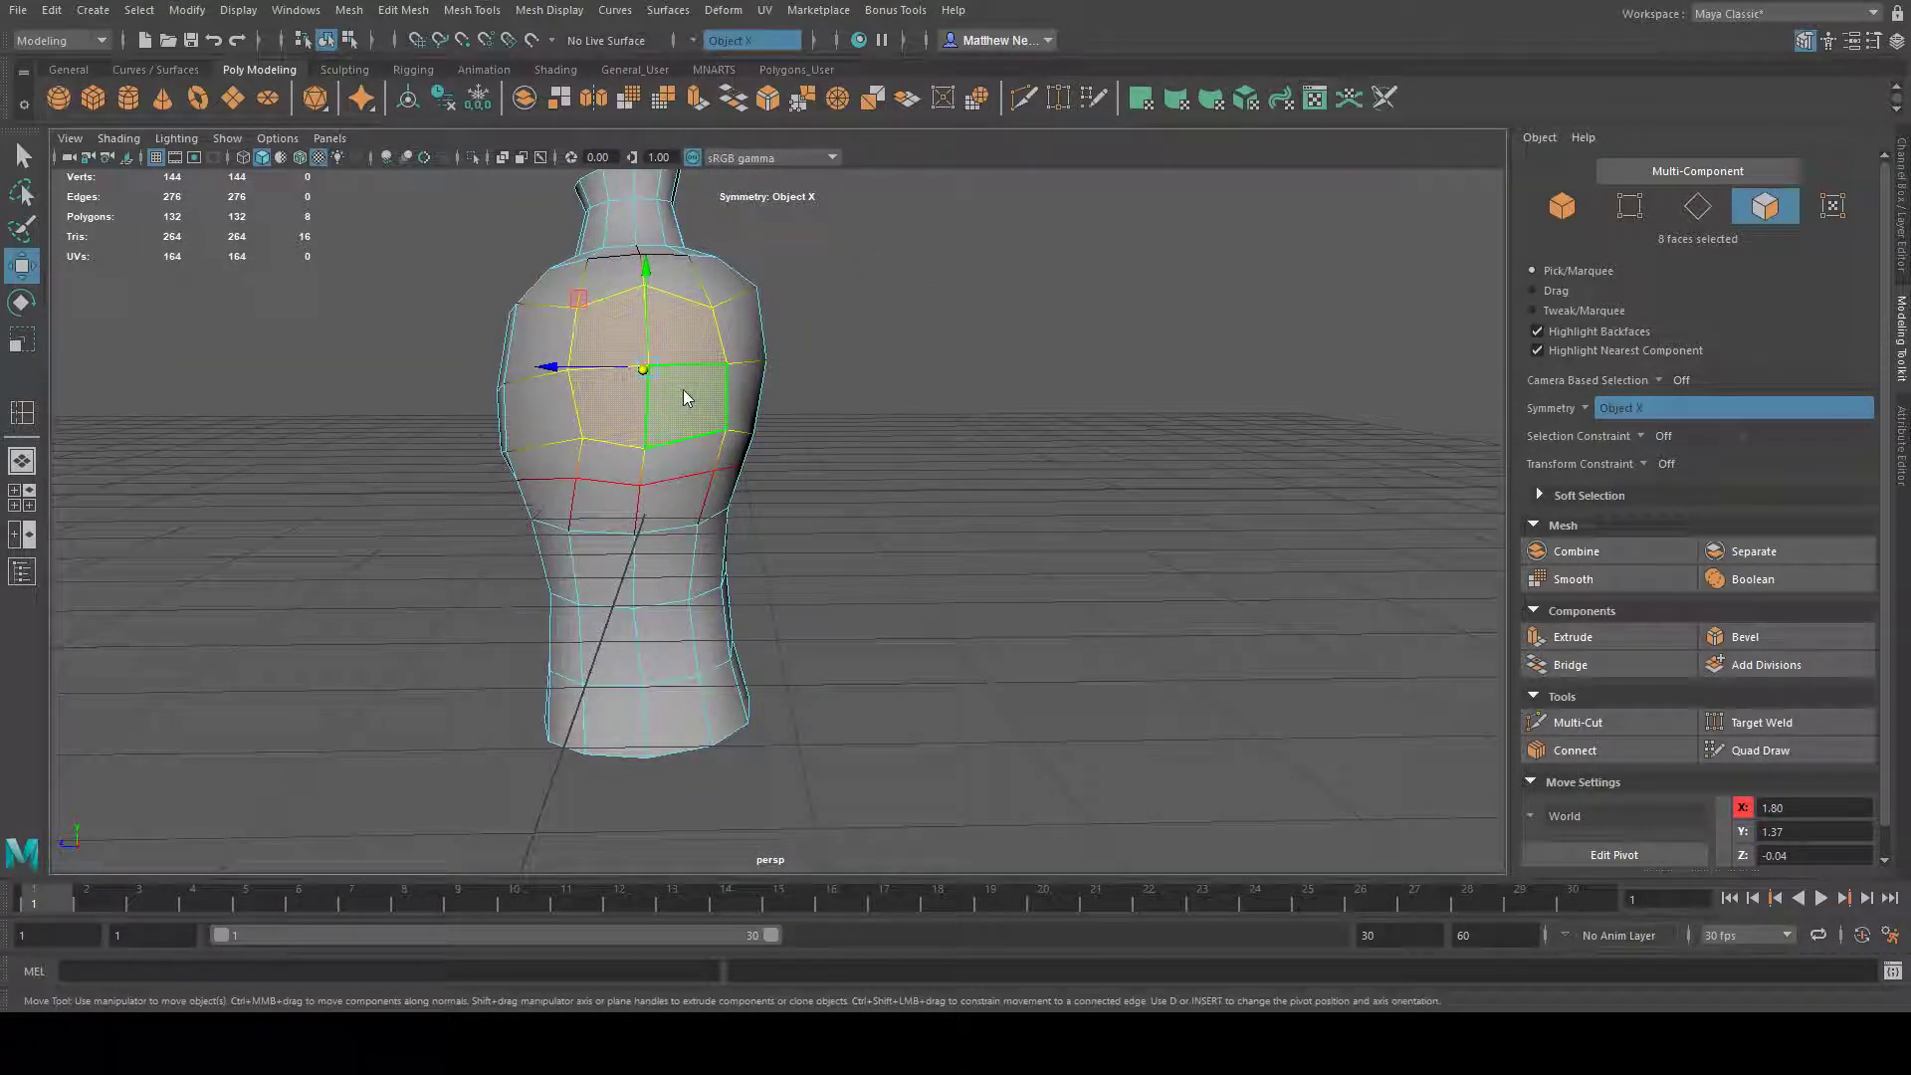
- Move the bottom and upper vertices bordering the flattened arm area to give it a rounder outline
right_click_drag(682, 390, 626, 399)
left_click(669, 447)
left_click_drag(577, 440, 554, 376)
left_click(644, 285)
left_click_drag(644, 285, 728, 315, "alt")
left_click(719, 318)
left_click(575, 324)
left_click_drag(573, 329, 560, 324)
- Adjust the lower corner and side vertices of the arm area's outline, and clear the selection
mouse_move(738, 404)
left_mouse_down("alt")
mouse_move(703, 396)
mouse_move(749, 432)
left_mouse_up("alt")
left_click(717, 439)
left_click_drag(730, 433, 923, 430)
left_click(733, 368)
left_click(855, 378)
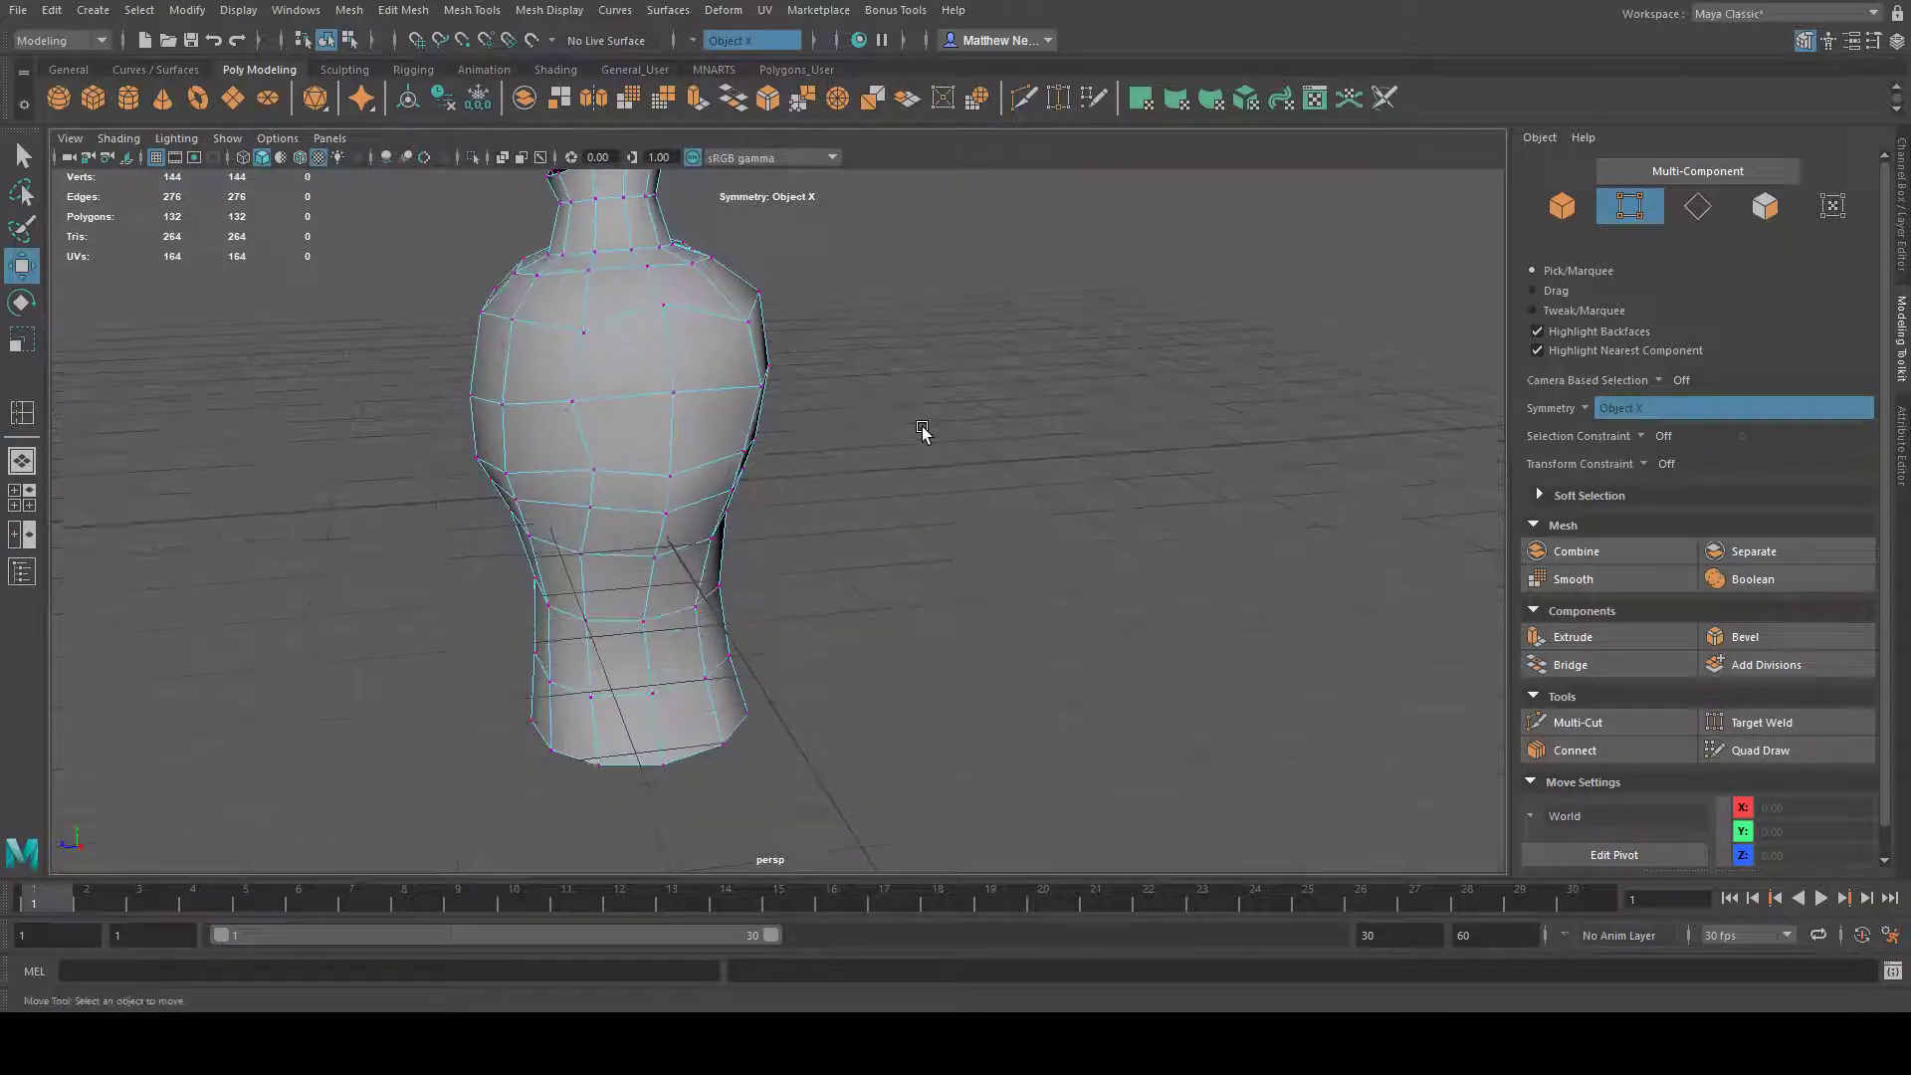
- Select the four faces inside the rounded arm outline and check their shape from several angles
key("F11")
left_click(683, 360)
left_click(615, 384, "shift")
left_click(627, 435, "shift")
left_click(728, 429, "shift")
left_click_drag(948, 428, 957, 519, "alt")
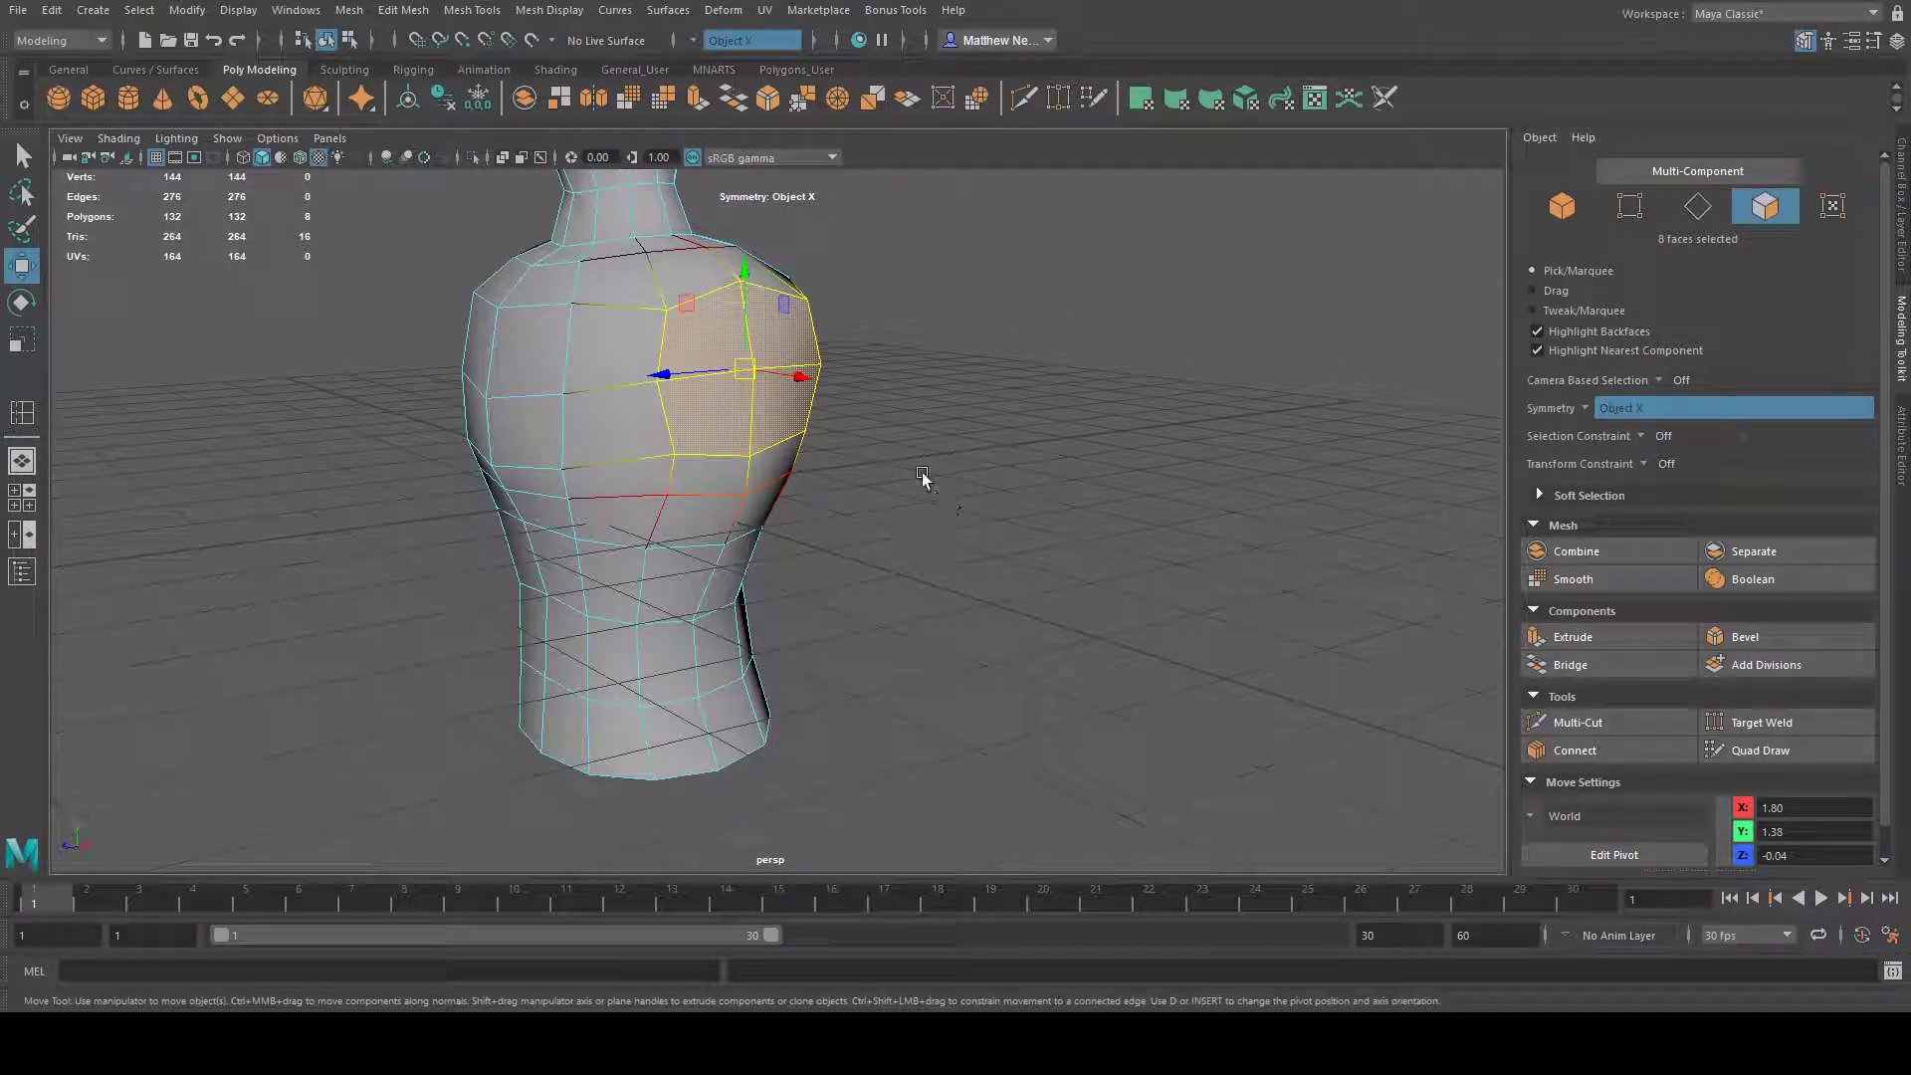
left_click_drag(963, 443, 960, 510, "alt")
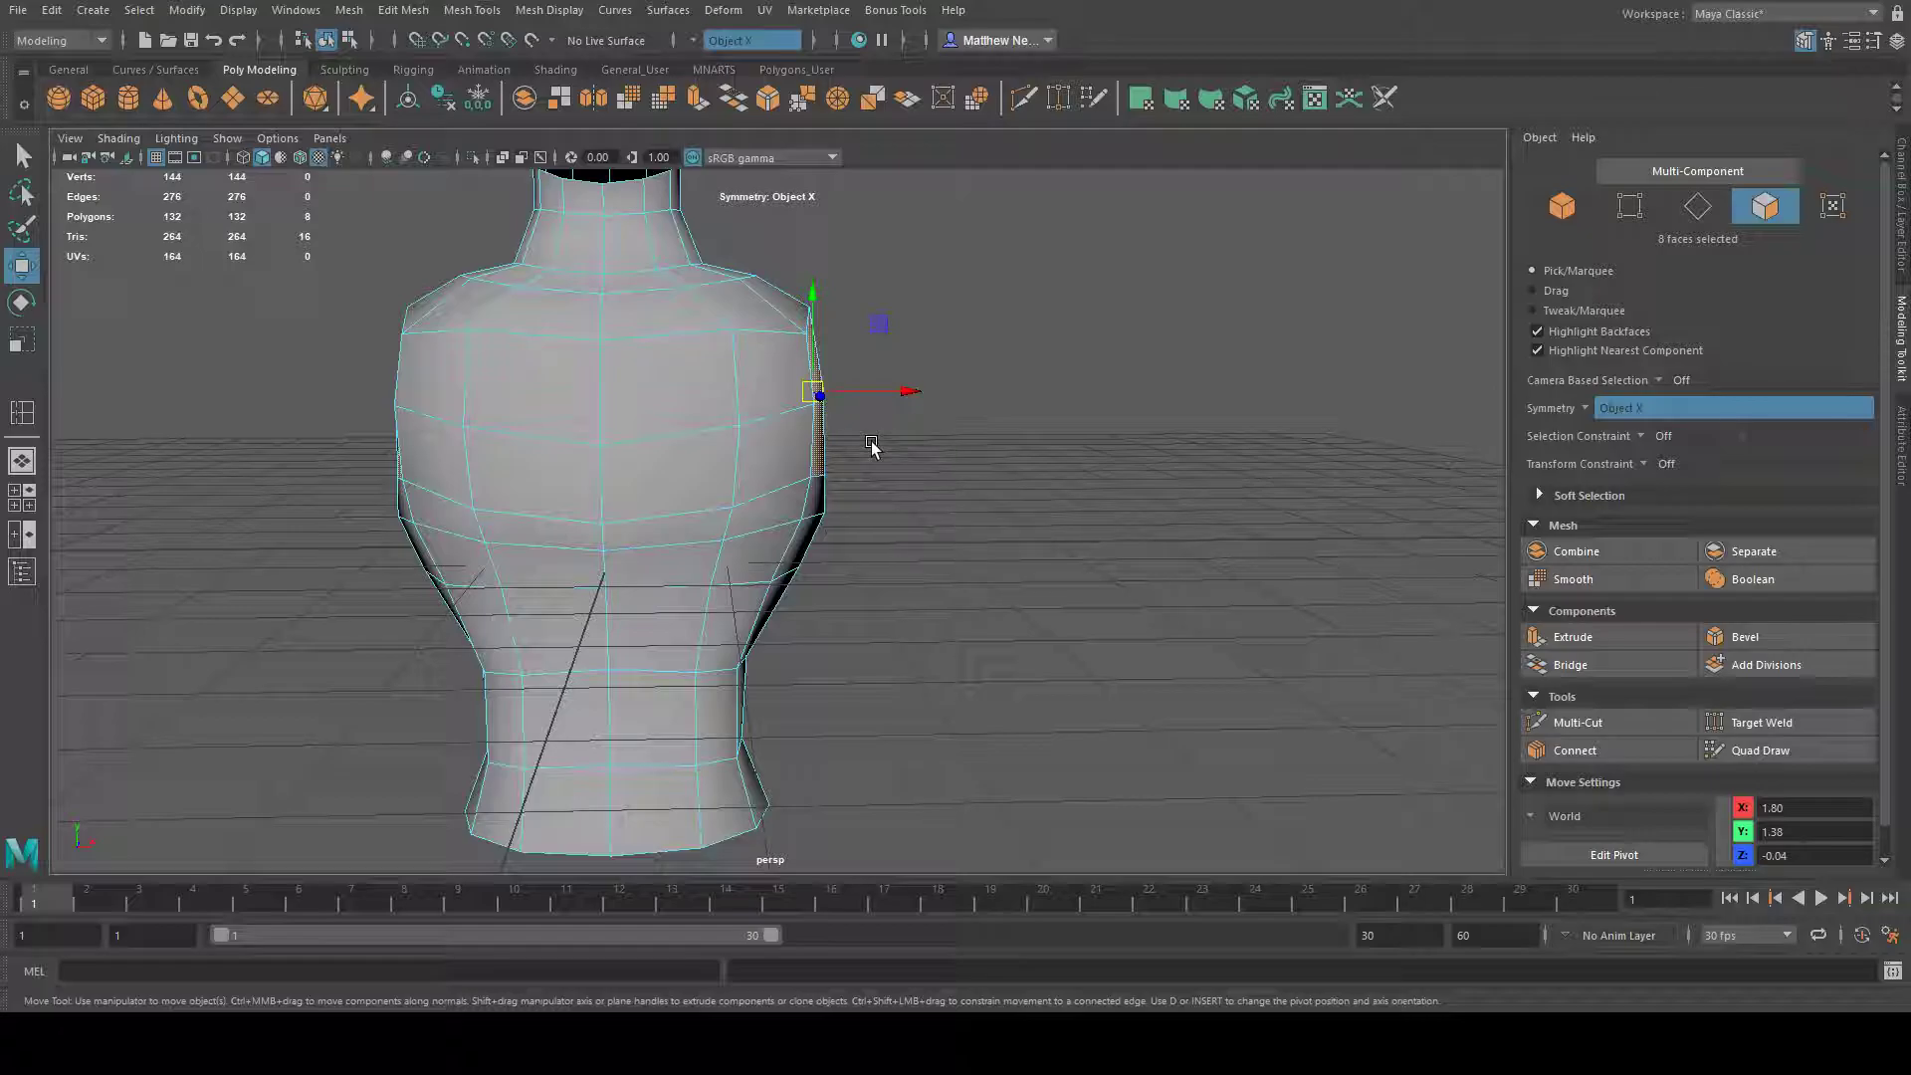
left_click_drag(1022, 376, 836, 396, "alt")
key("ctrl+z")
- Clear the selection and reselect the four faces of the arm area on each side of the torso
left_click(976, 384)
left_click(682, 378)
left_click(749, 365, "shift")
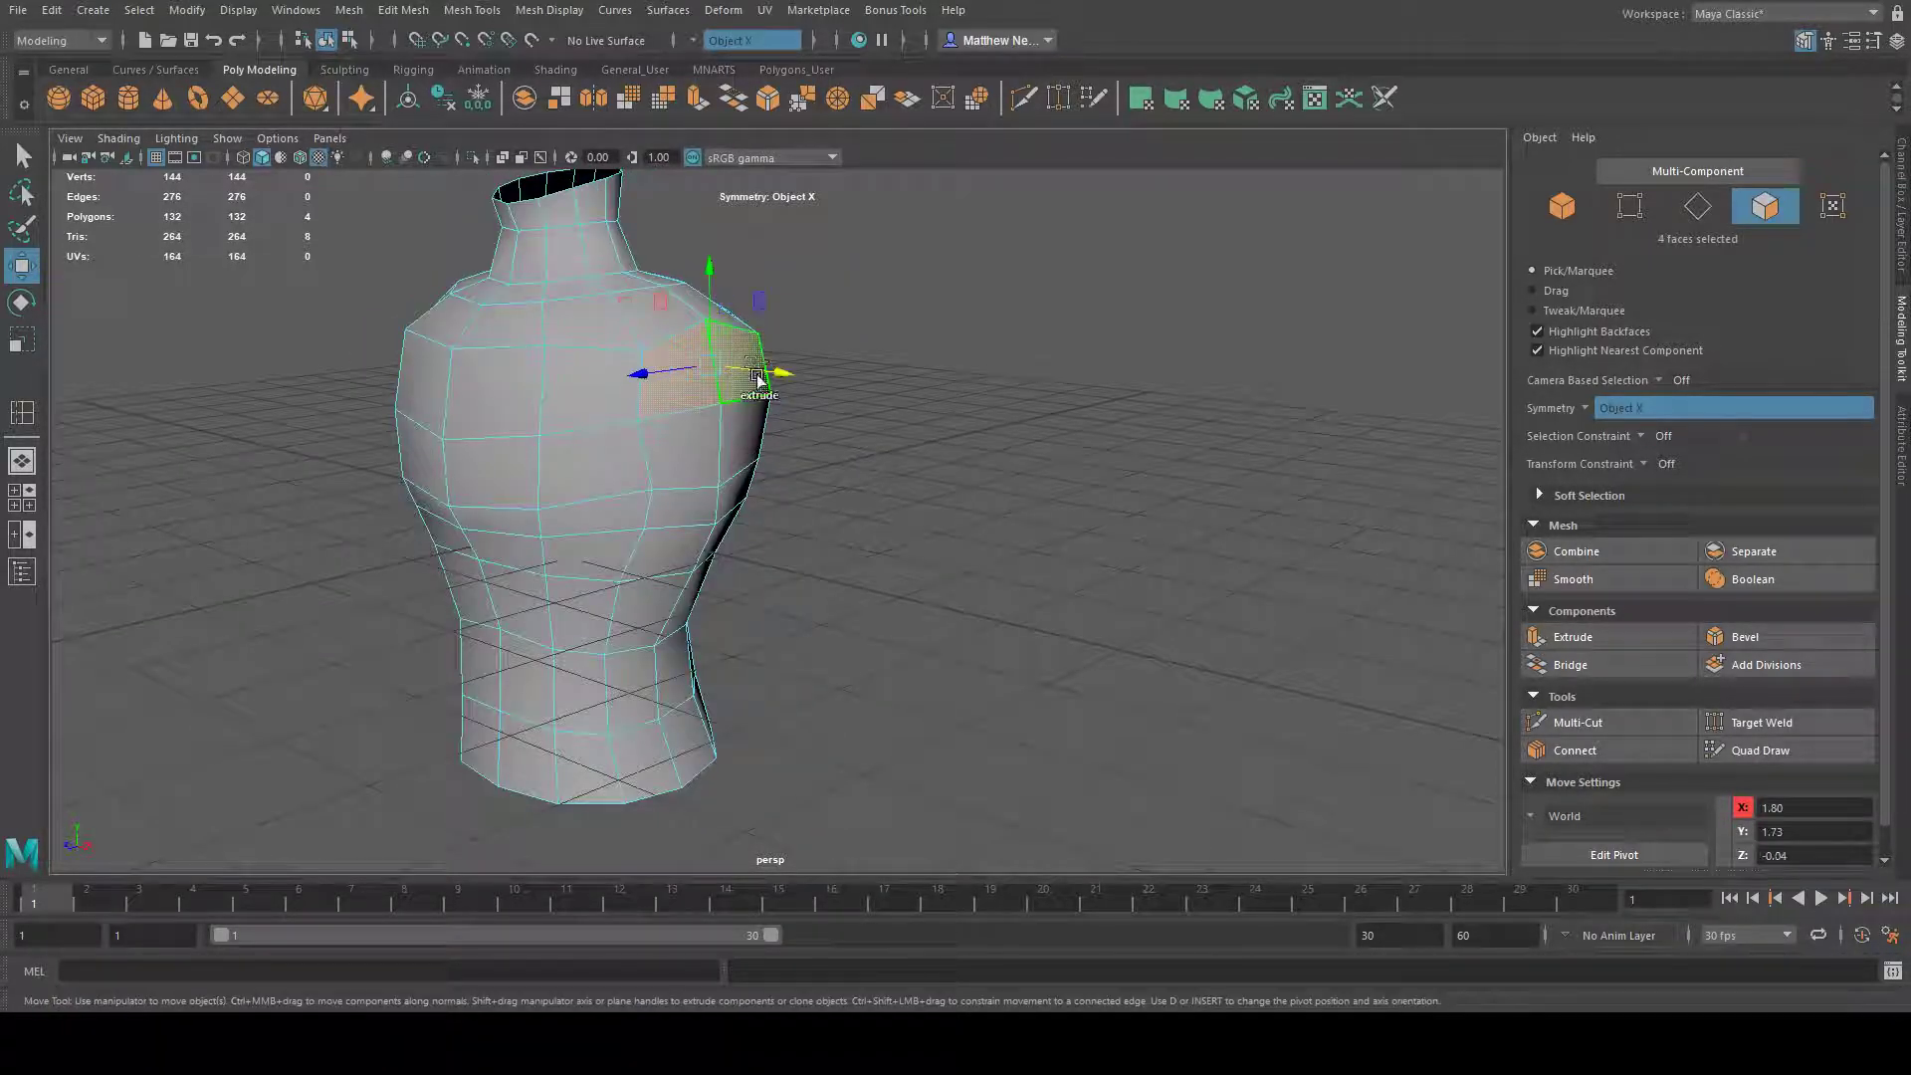
left_click(744, 438, "shift")
left_click(704, 451, "shift")
left_click_drag(849, 494, 935, 475, "alt")
- Try to pull the selected arm faces outward along X, undoing each attempt
left_click_drag(879, 399, 1024, 397, "shift")
key("ctrl+z")
left_click(701, 373)
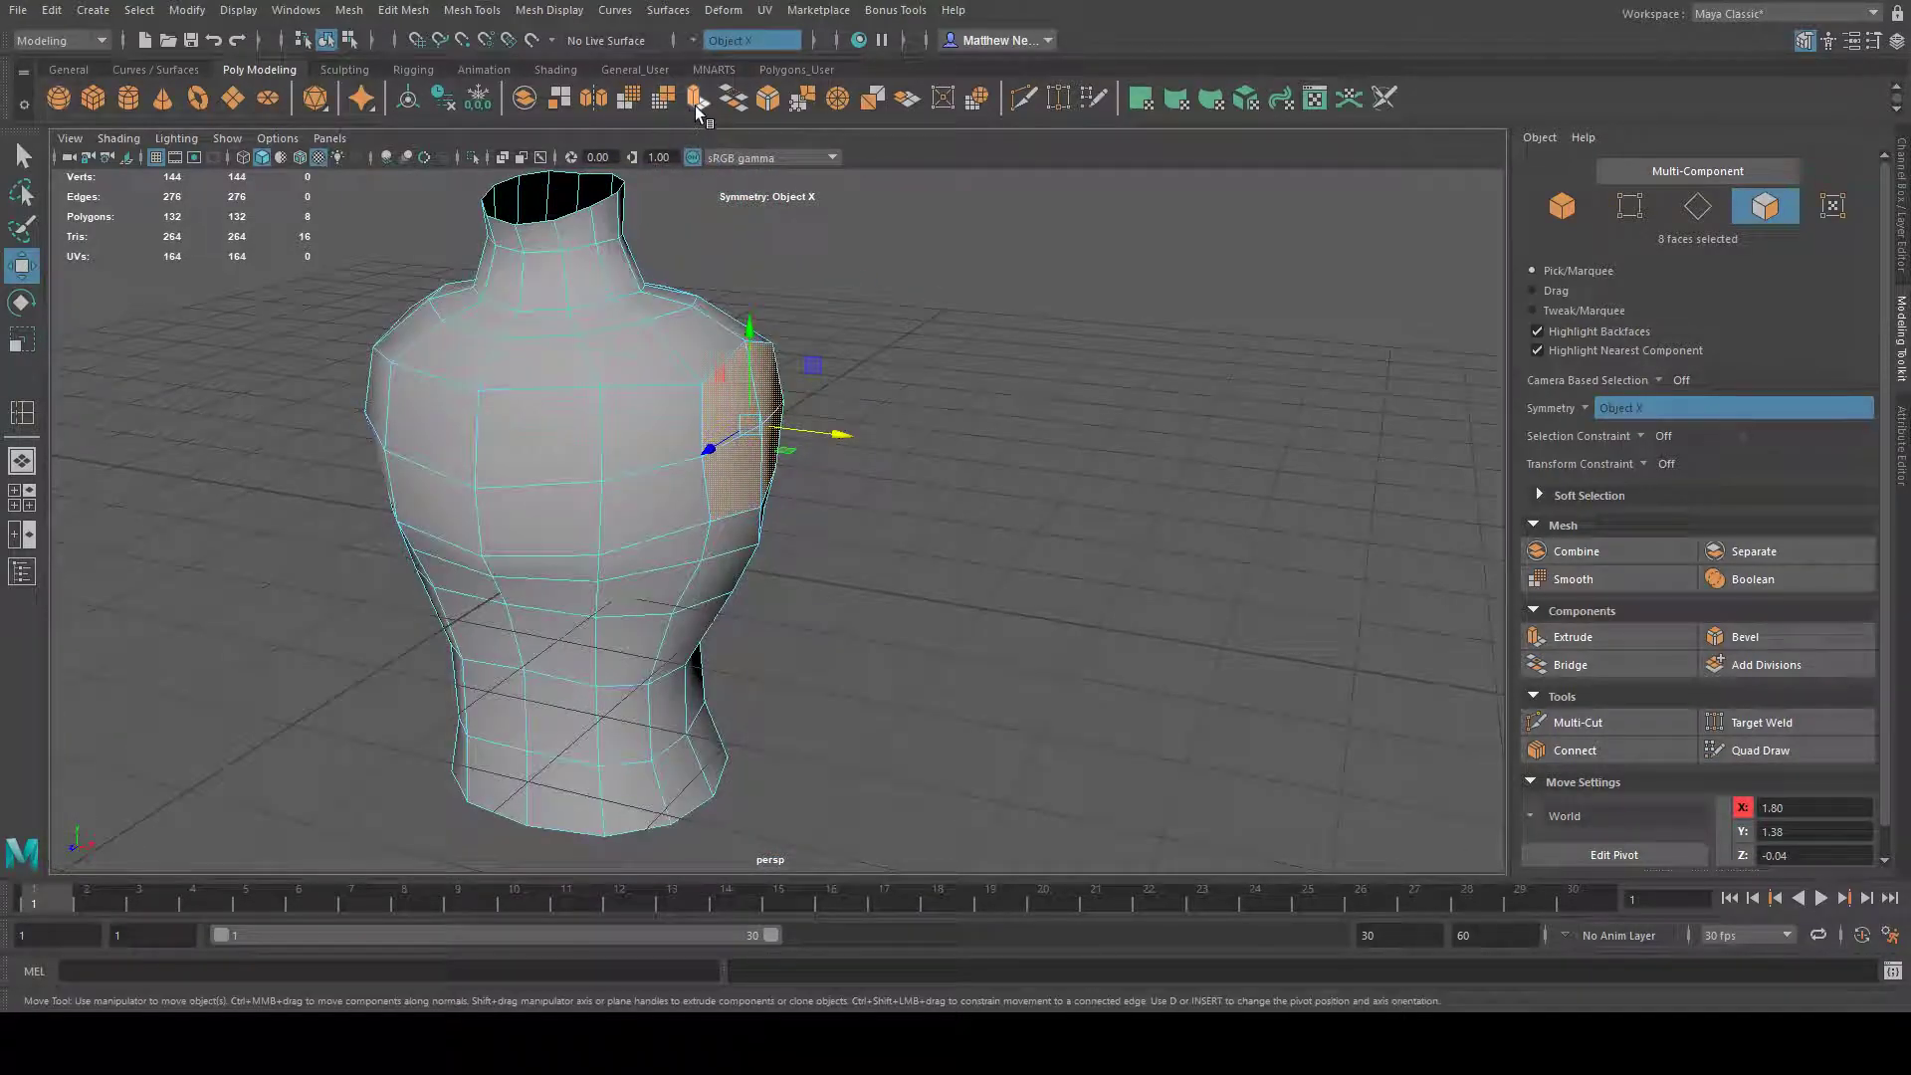
left_click_drag(836, 436, 963, 443)
key("ctrl+z")
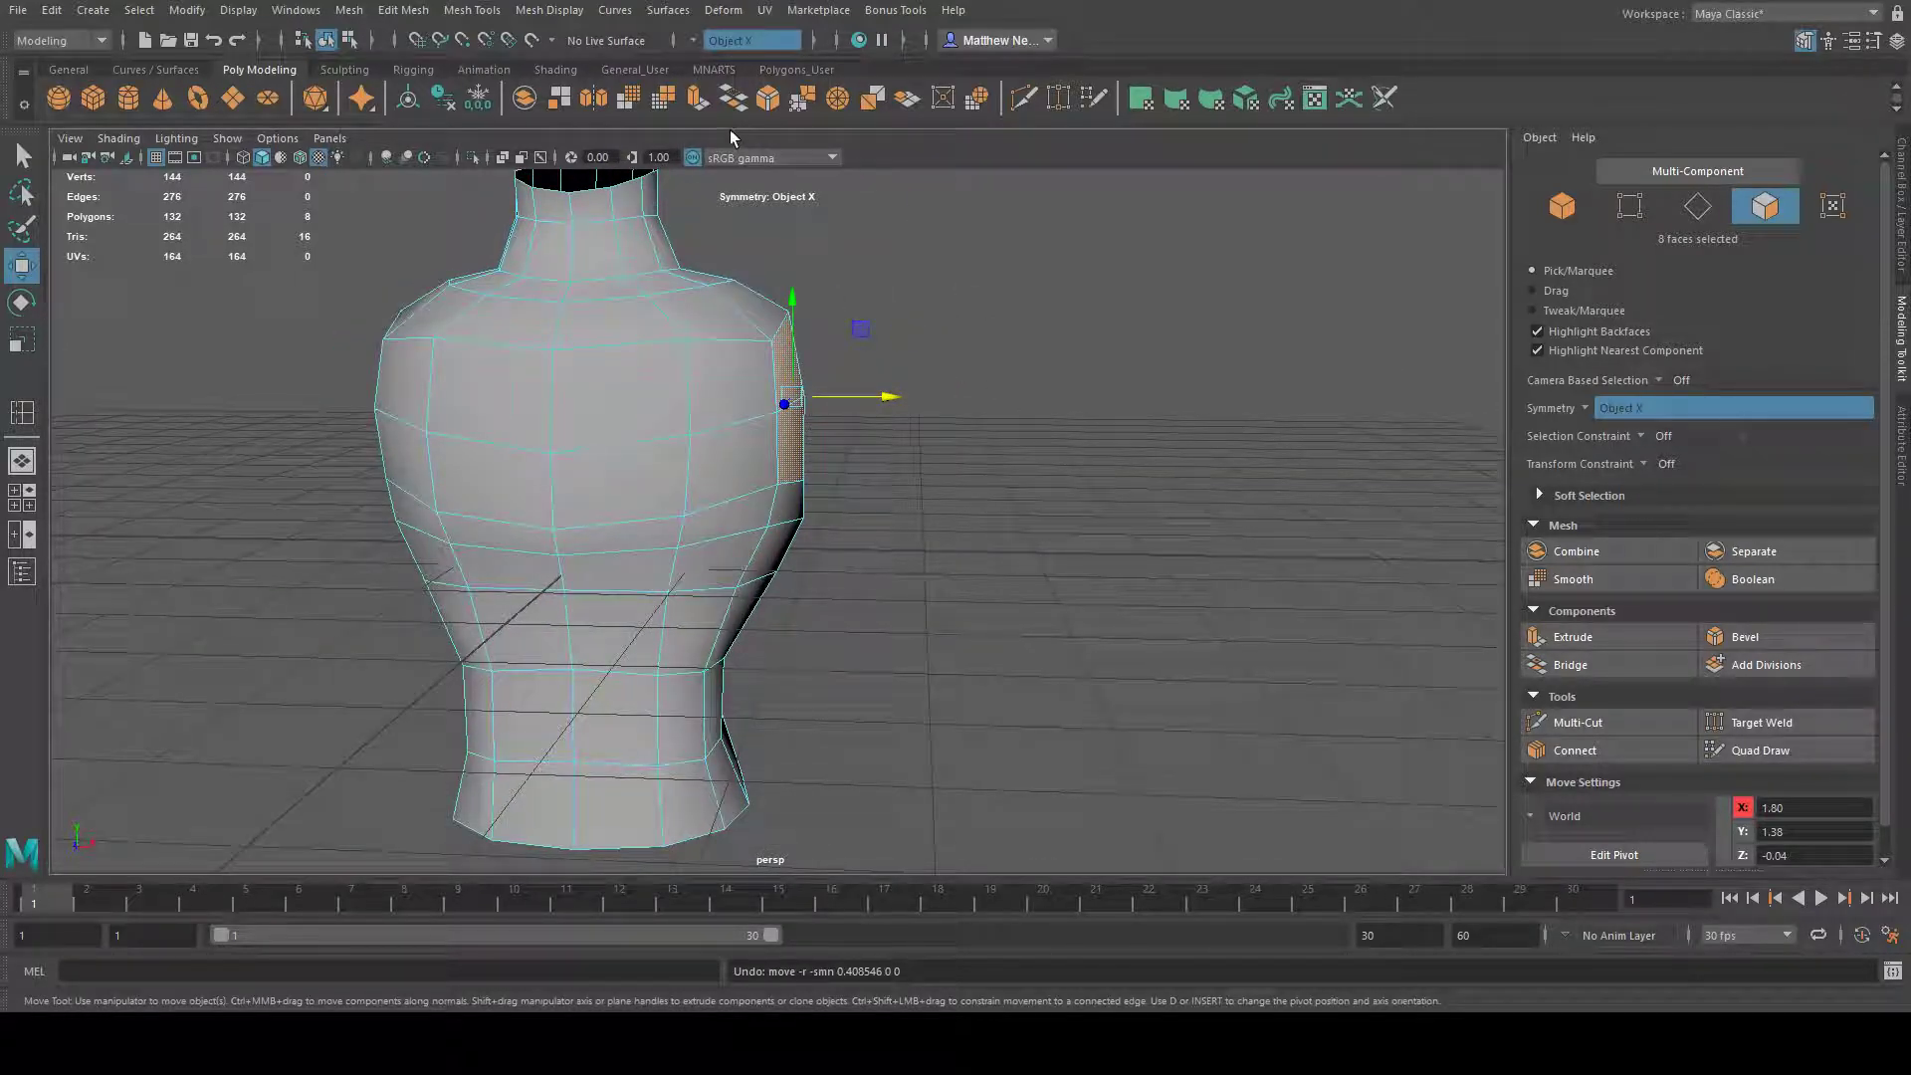
- Extrude the selected arm faces outward twice, giving the second extrusion a Local Translate Z of 0.446
left_click(697, 99)
left_click_drag(414, 423, 330, 416)
left_click_drag(352, 388, 615, 396, "alt")
middle_click_drag(614, 396, 635, 393, "alt")
left_click_drag(635, 393, 729, 427, "alt")
left_click_drag(369, 451, 321, 439)
left_click(699, 117)
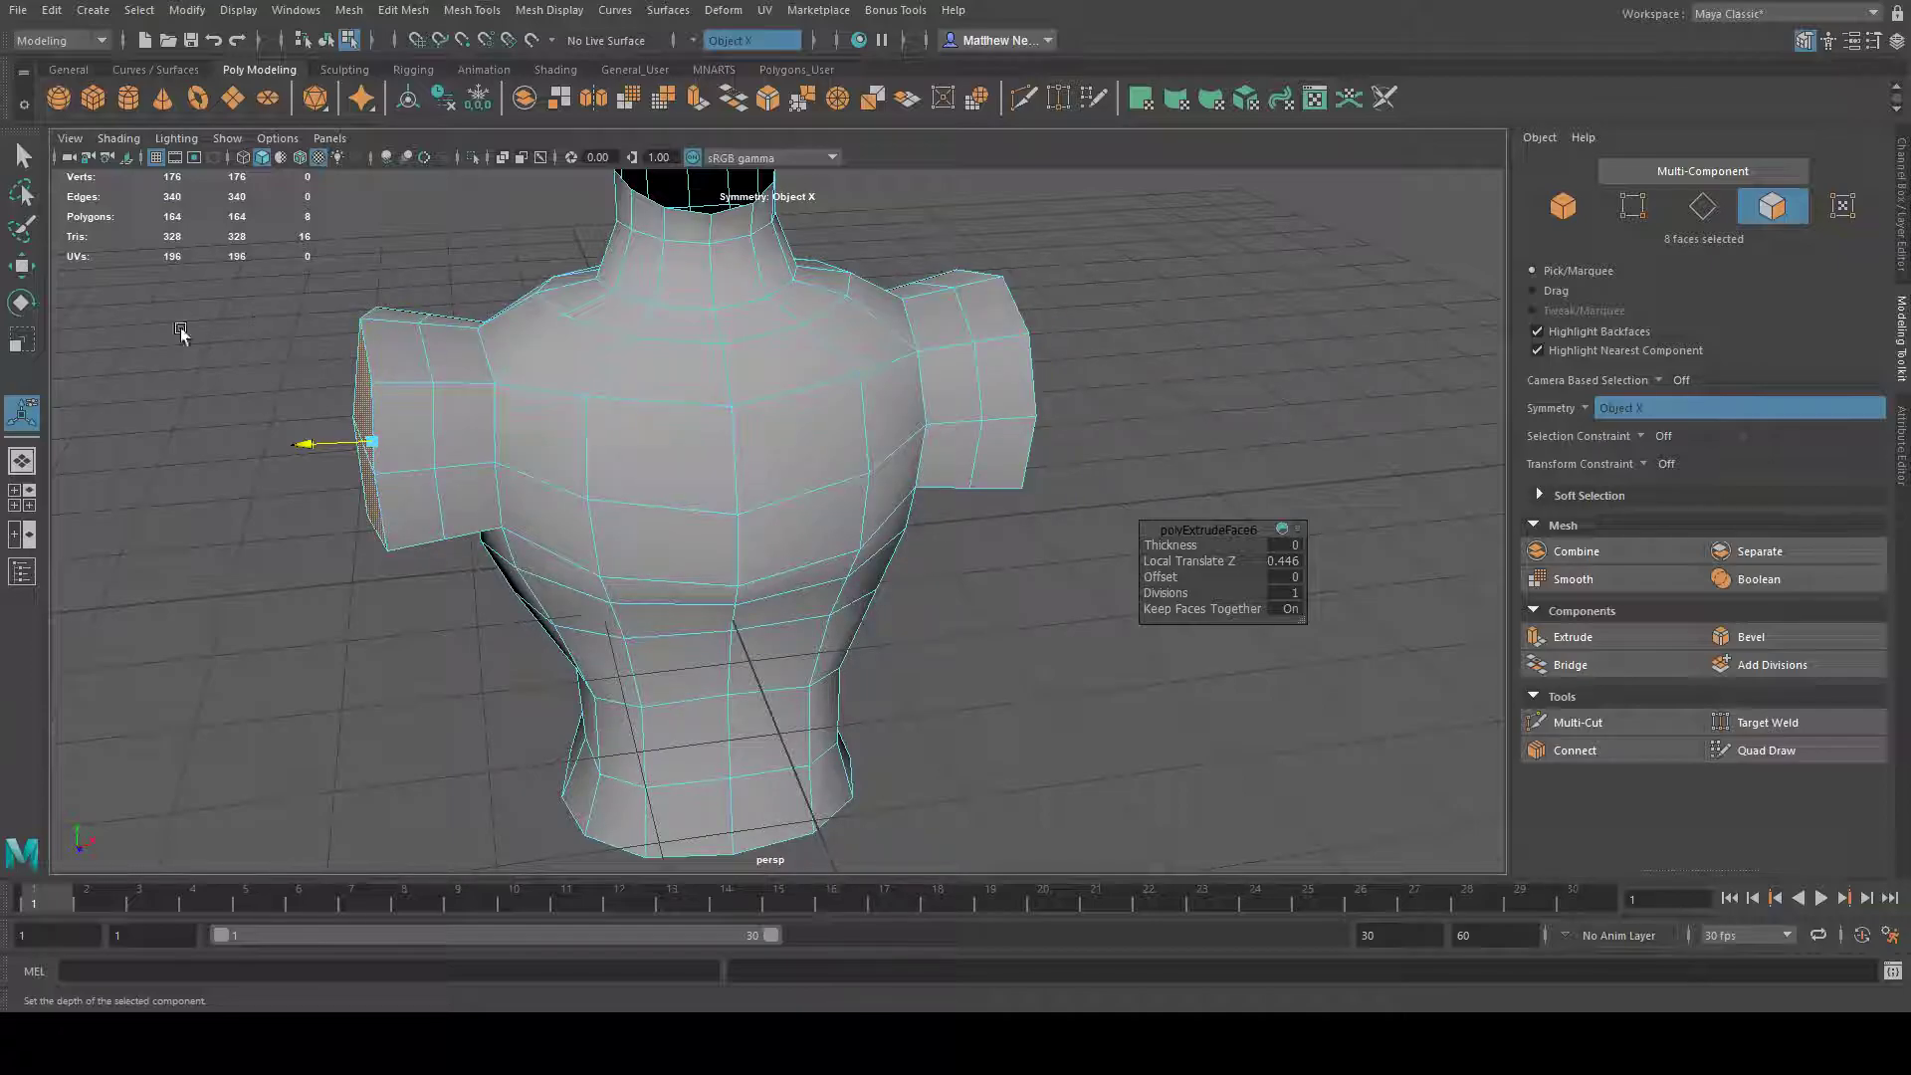
- Scale down the end faces of both arm stubs slightly
left_click(24, 342)
left_click_drag(1224, 373, 985, 384, "alt")
left_click_drag(739, 392, 712, 387)
left_click_drag(866, 324, 1098, 325, "alt")
left_click_drag(971, 351, 946, 285, "alt")
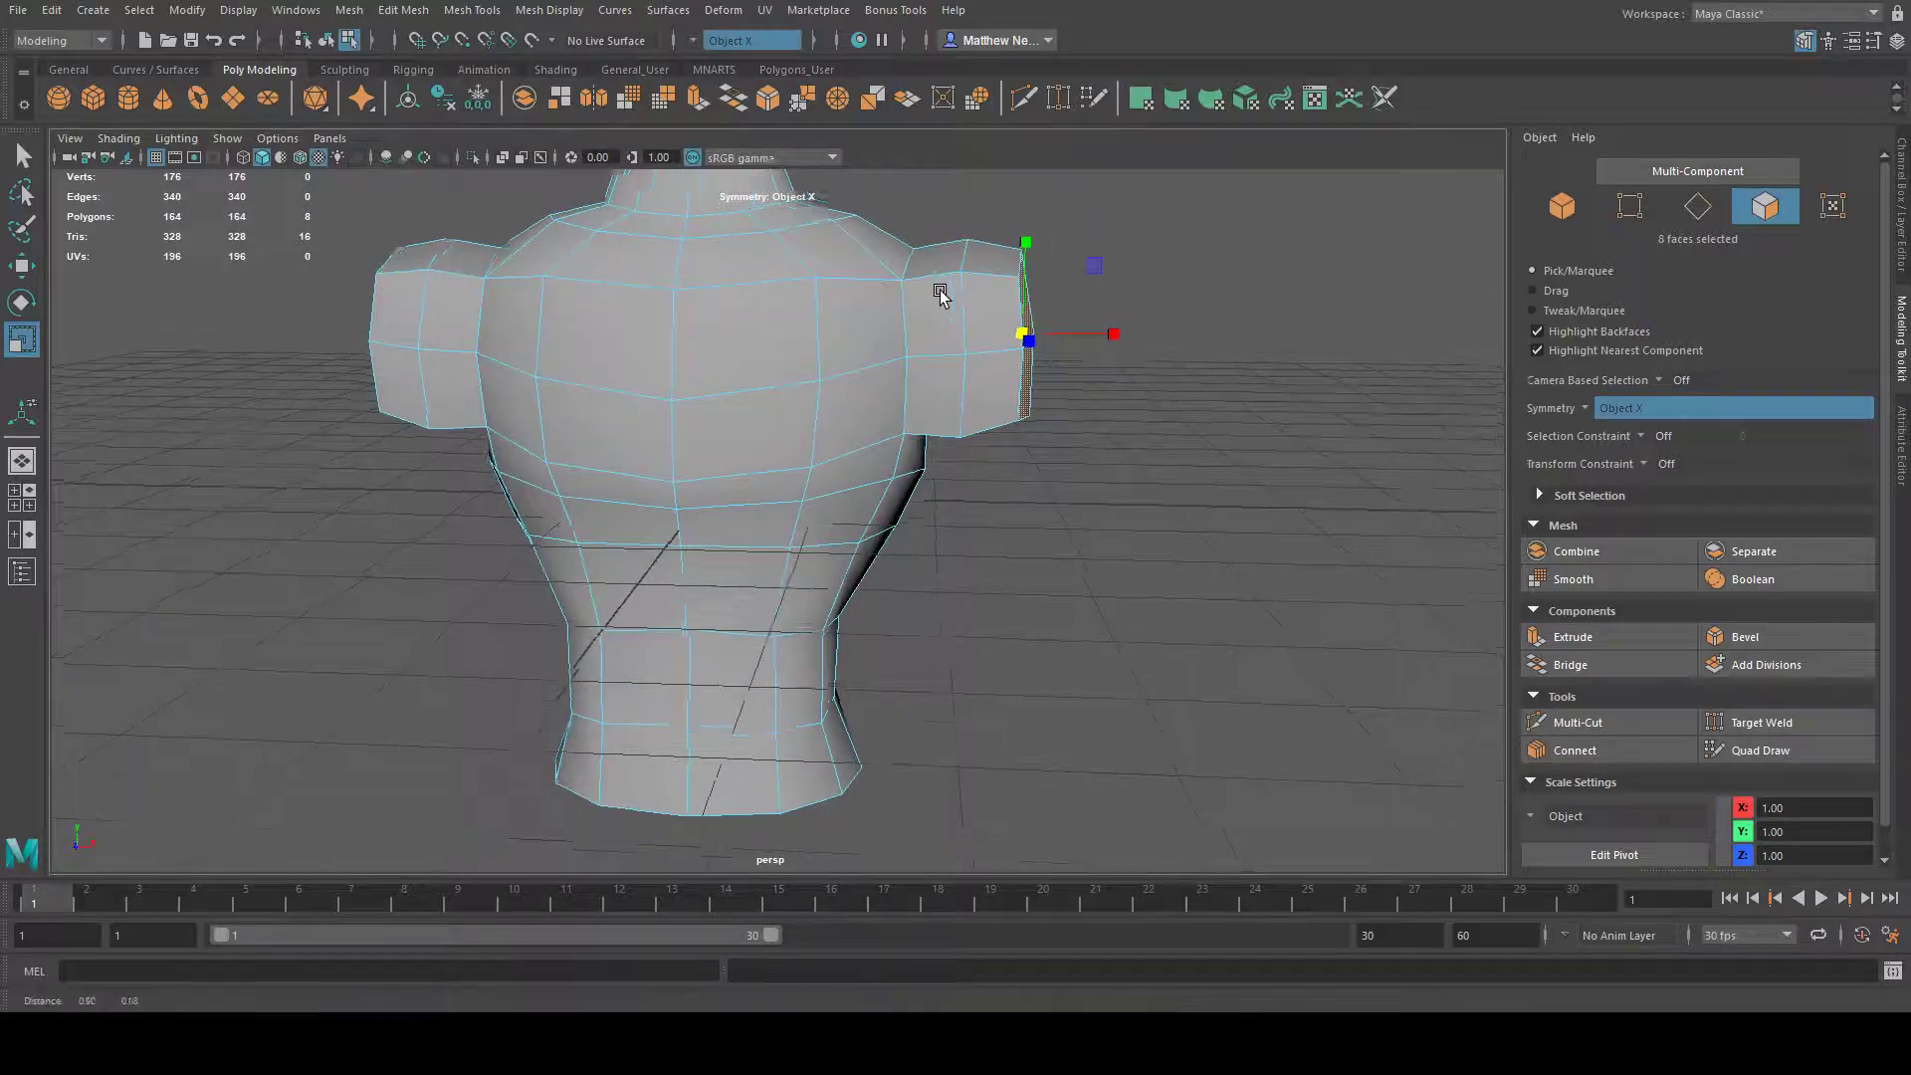
middle_click_drag(946, 286, 819, 314, "alt")
right_click_drag(857, 354, 772, 376, "alt")
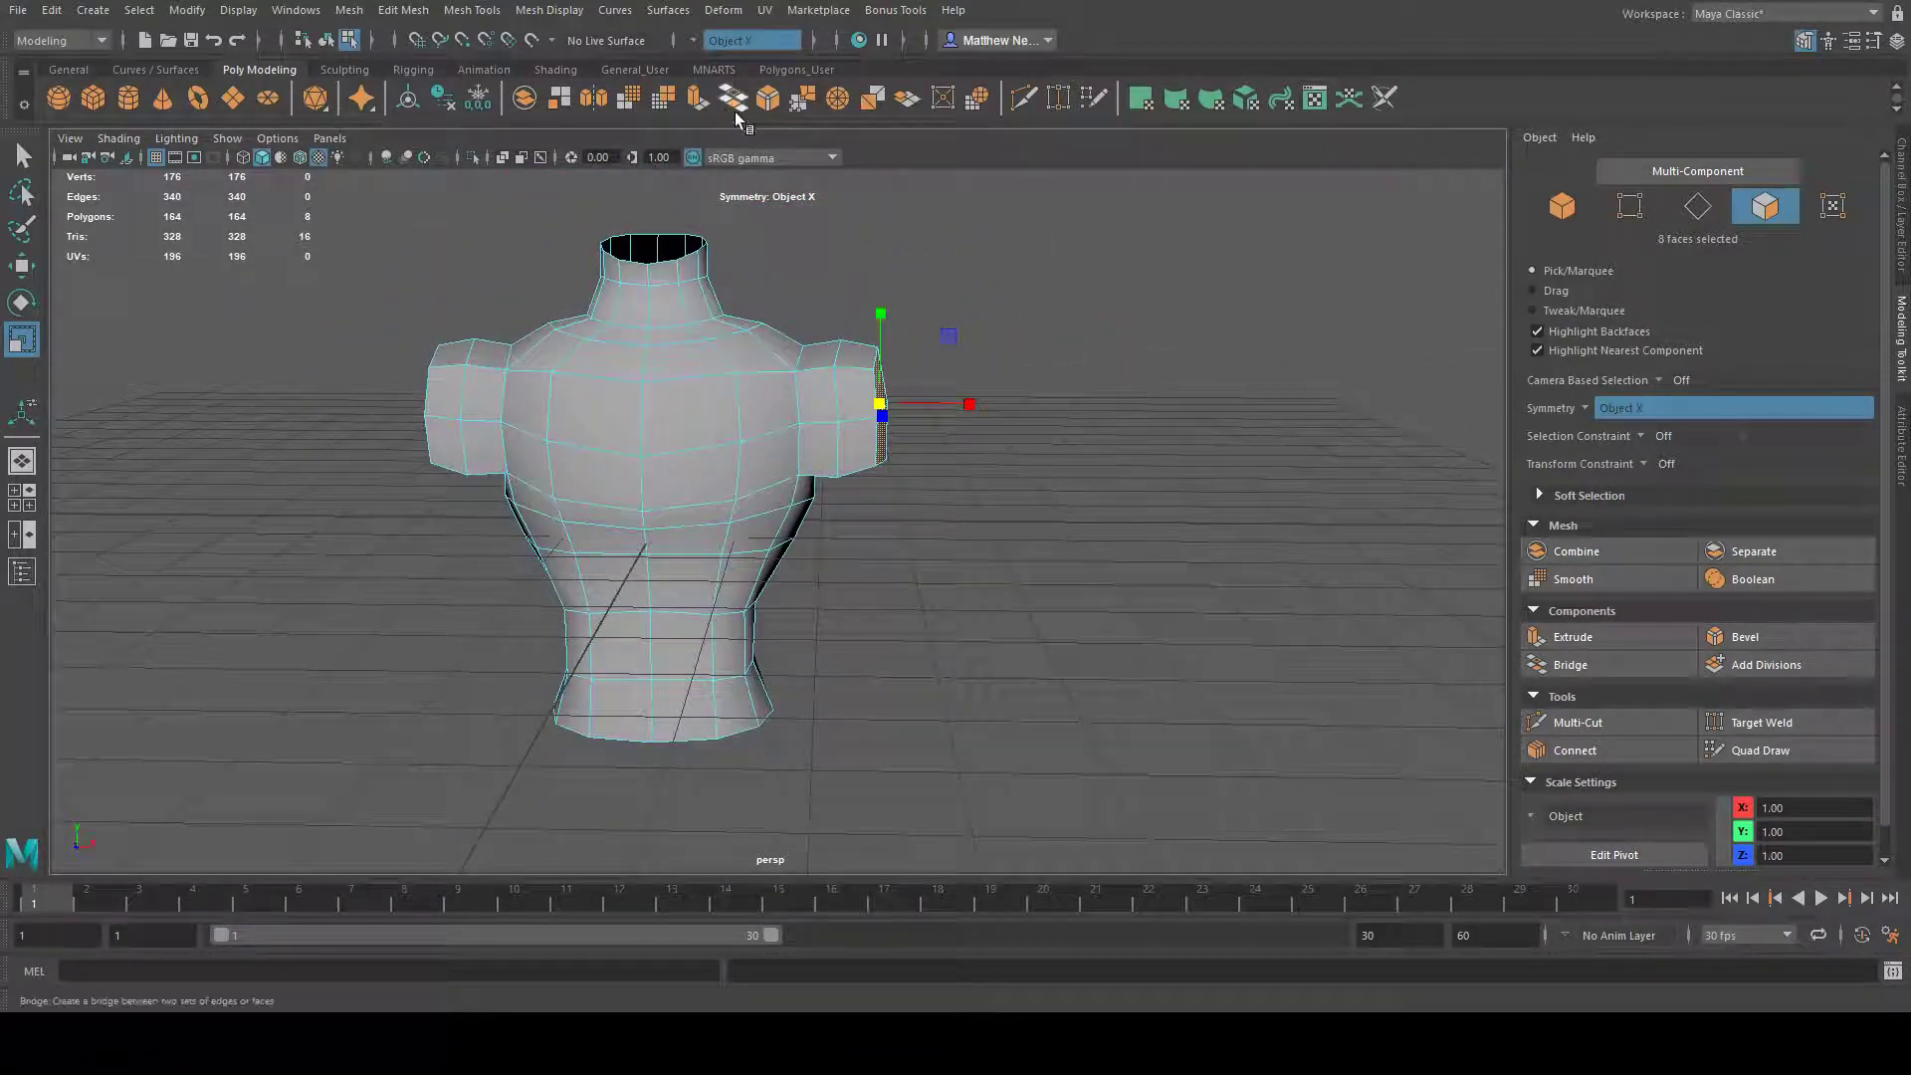
- Extrude the arm end faces outward two more times, giving the last extrusion a Local Translate Z of 0.976
left_click(700, 106)
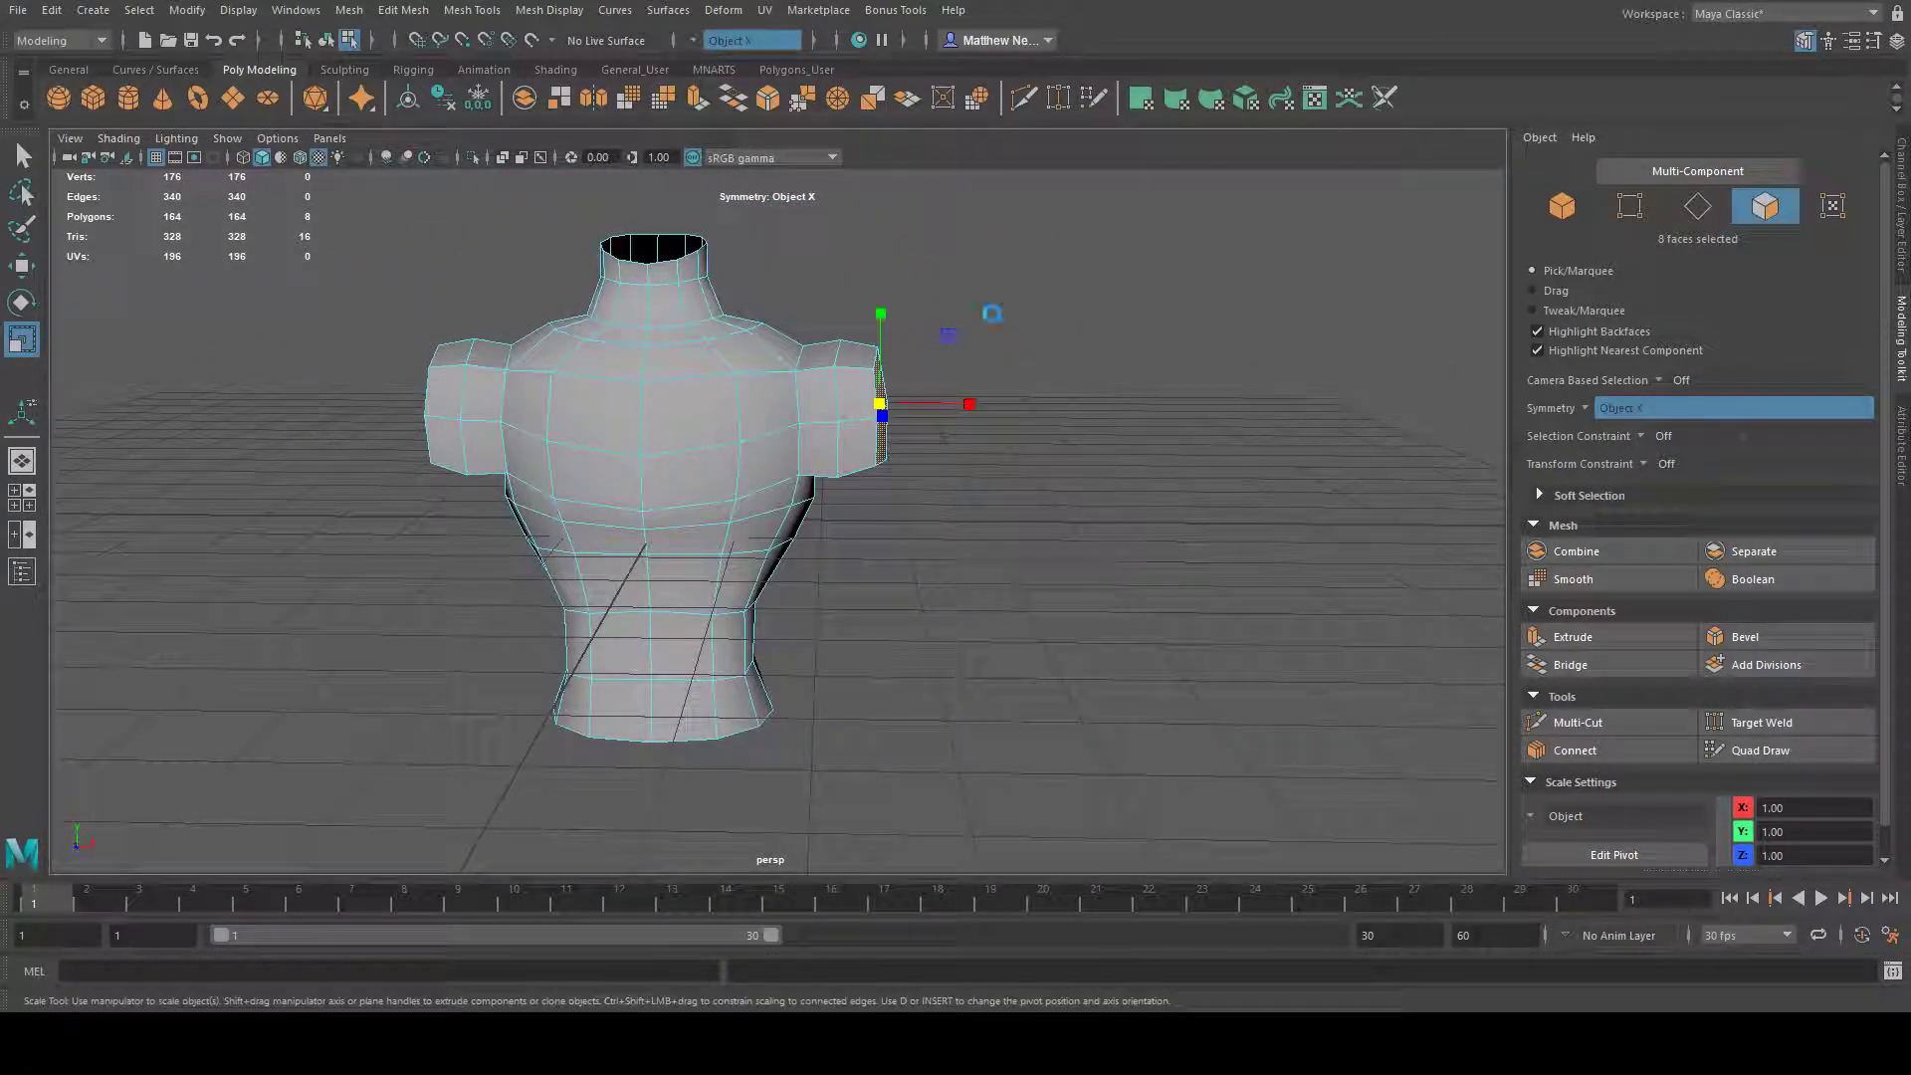
left_click_drag(389, 421, 331, 408)
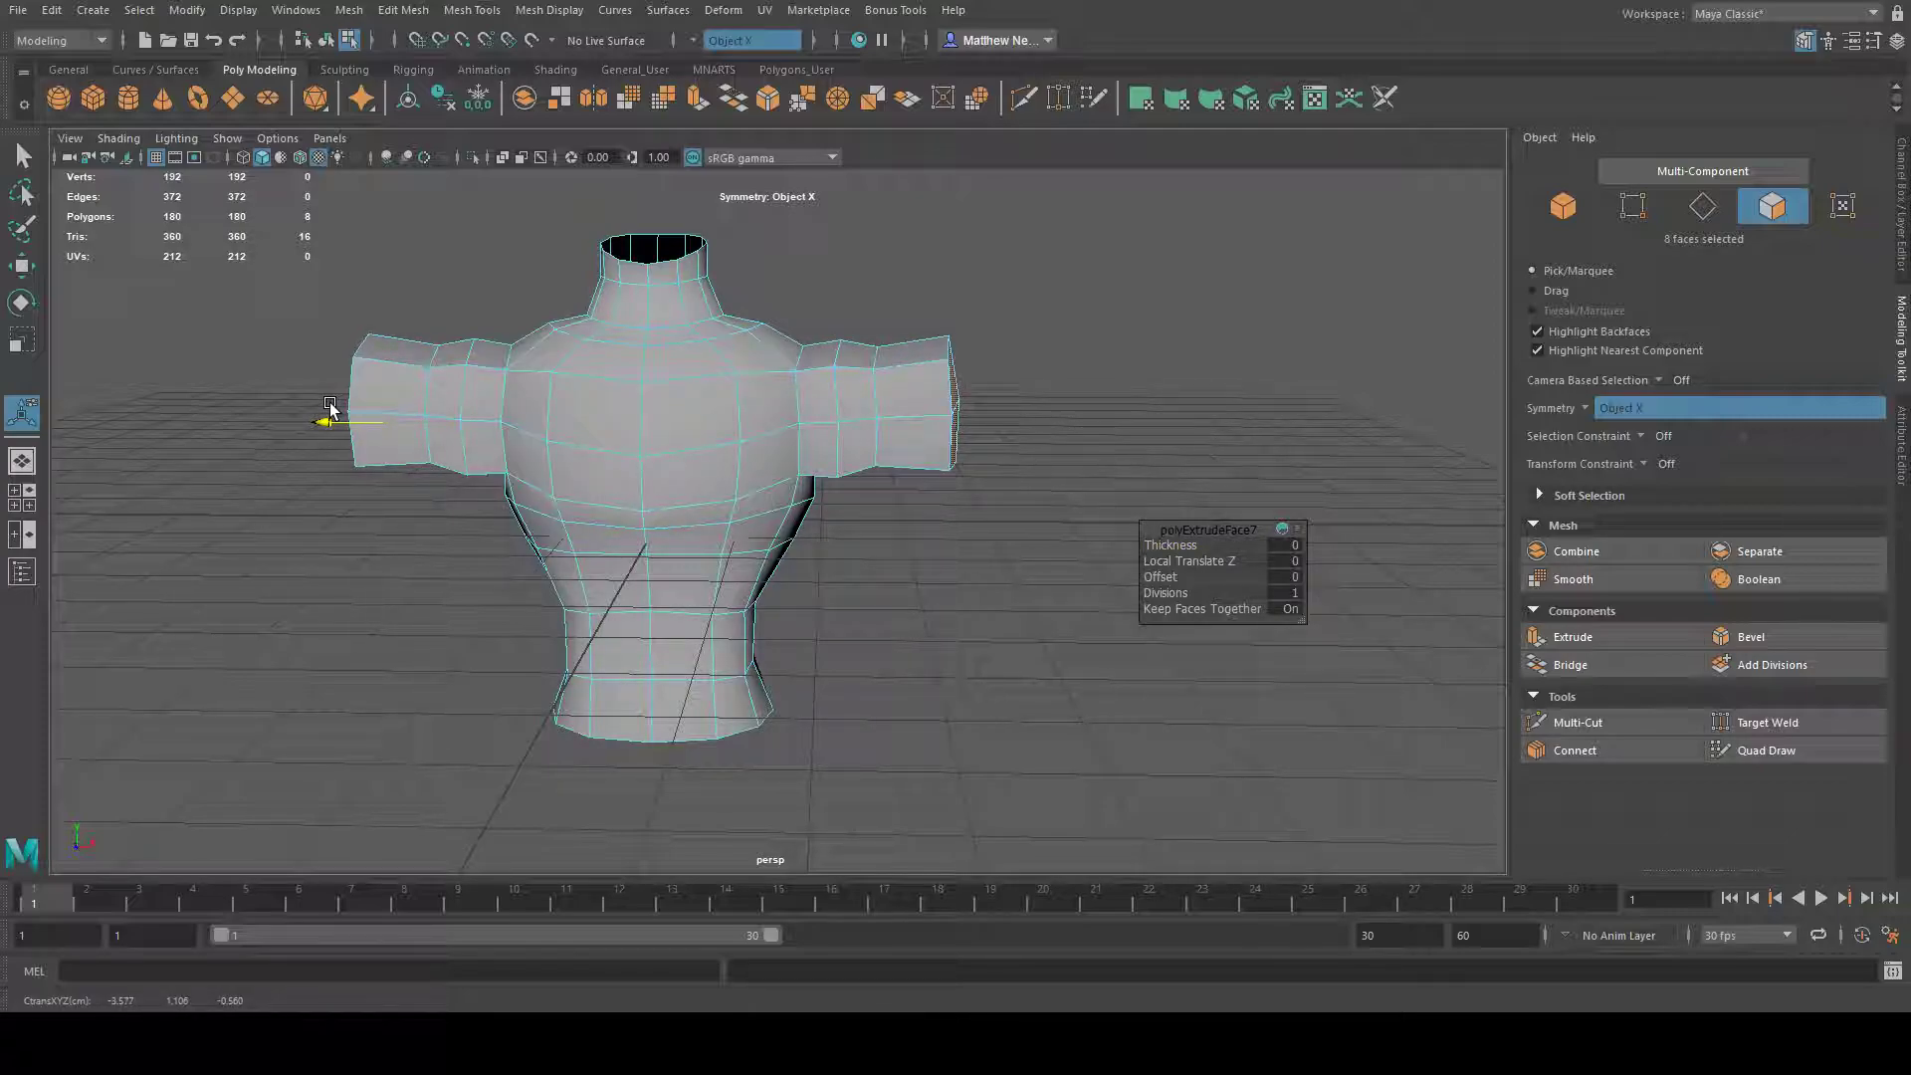
left_click(699, 99)
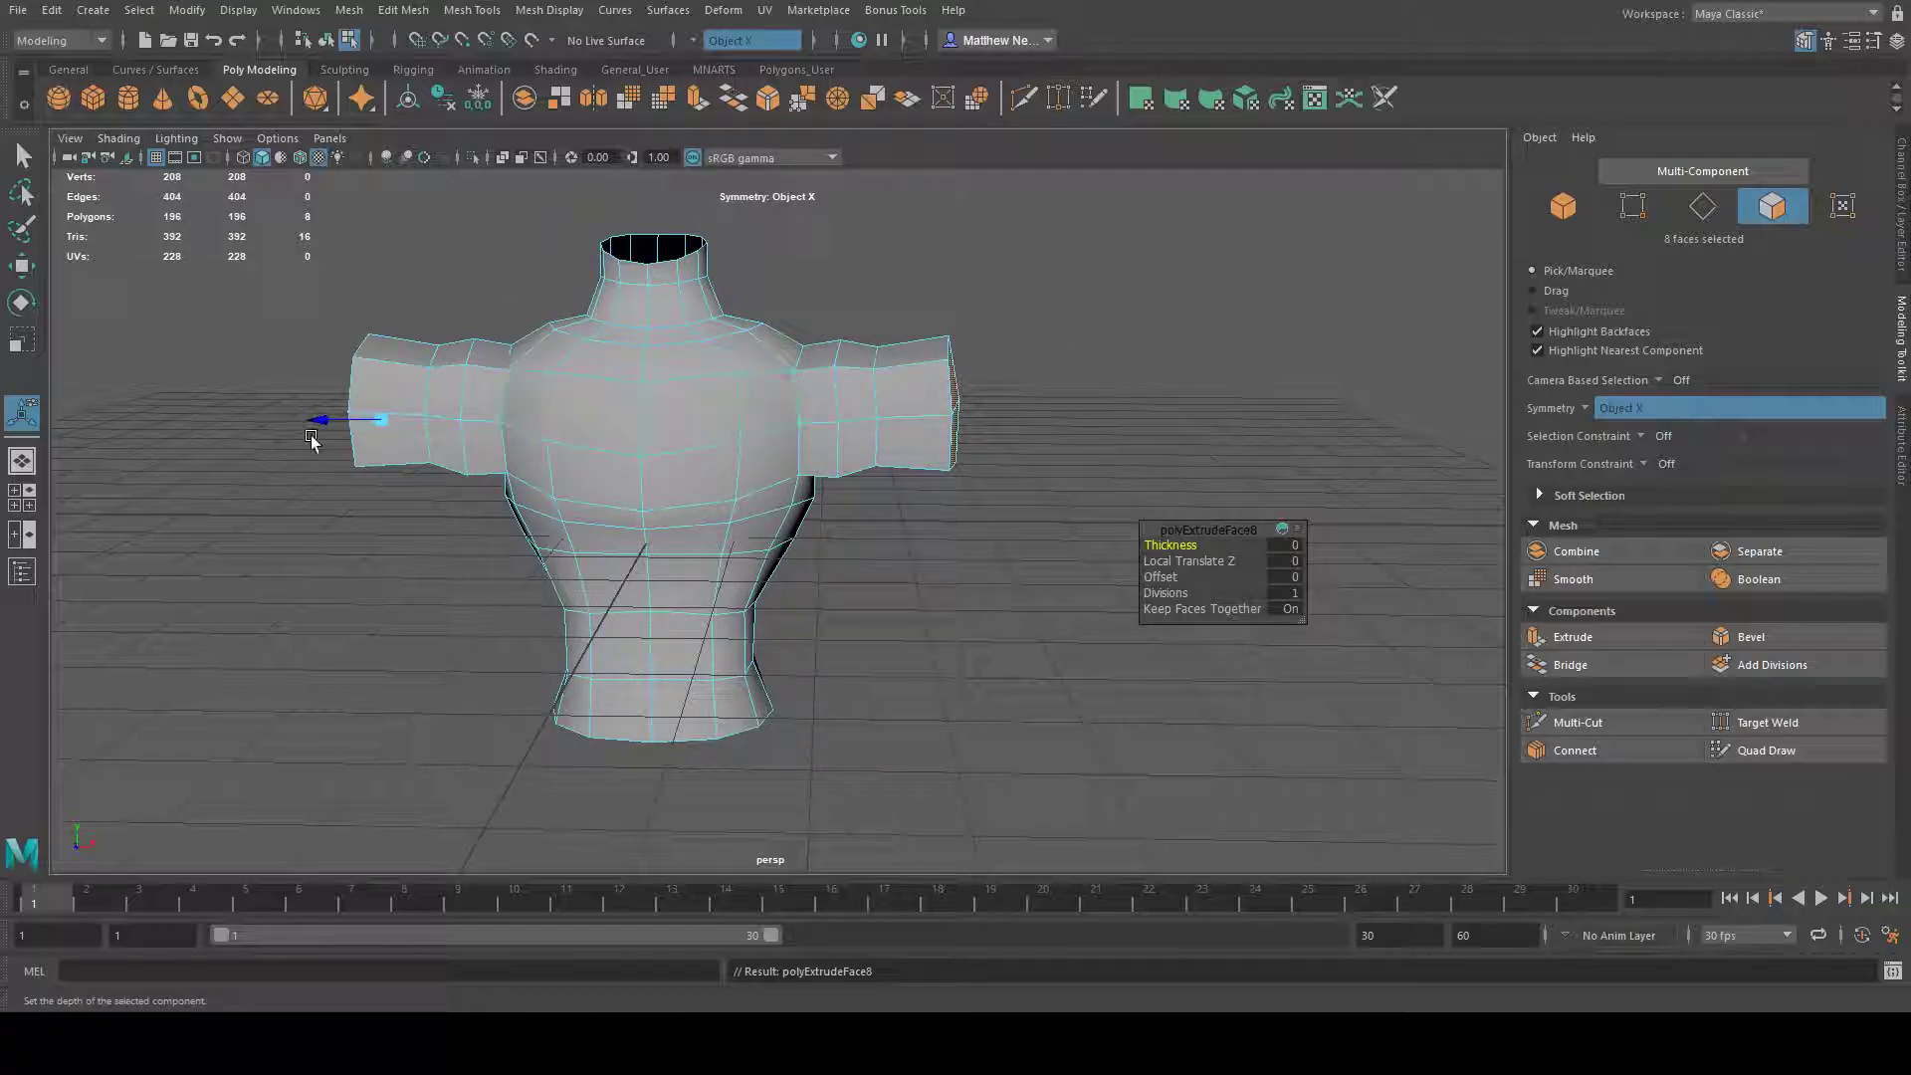
left_click_drag(318, 428, 244, 422)
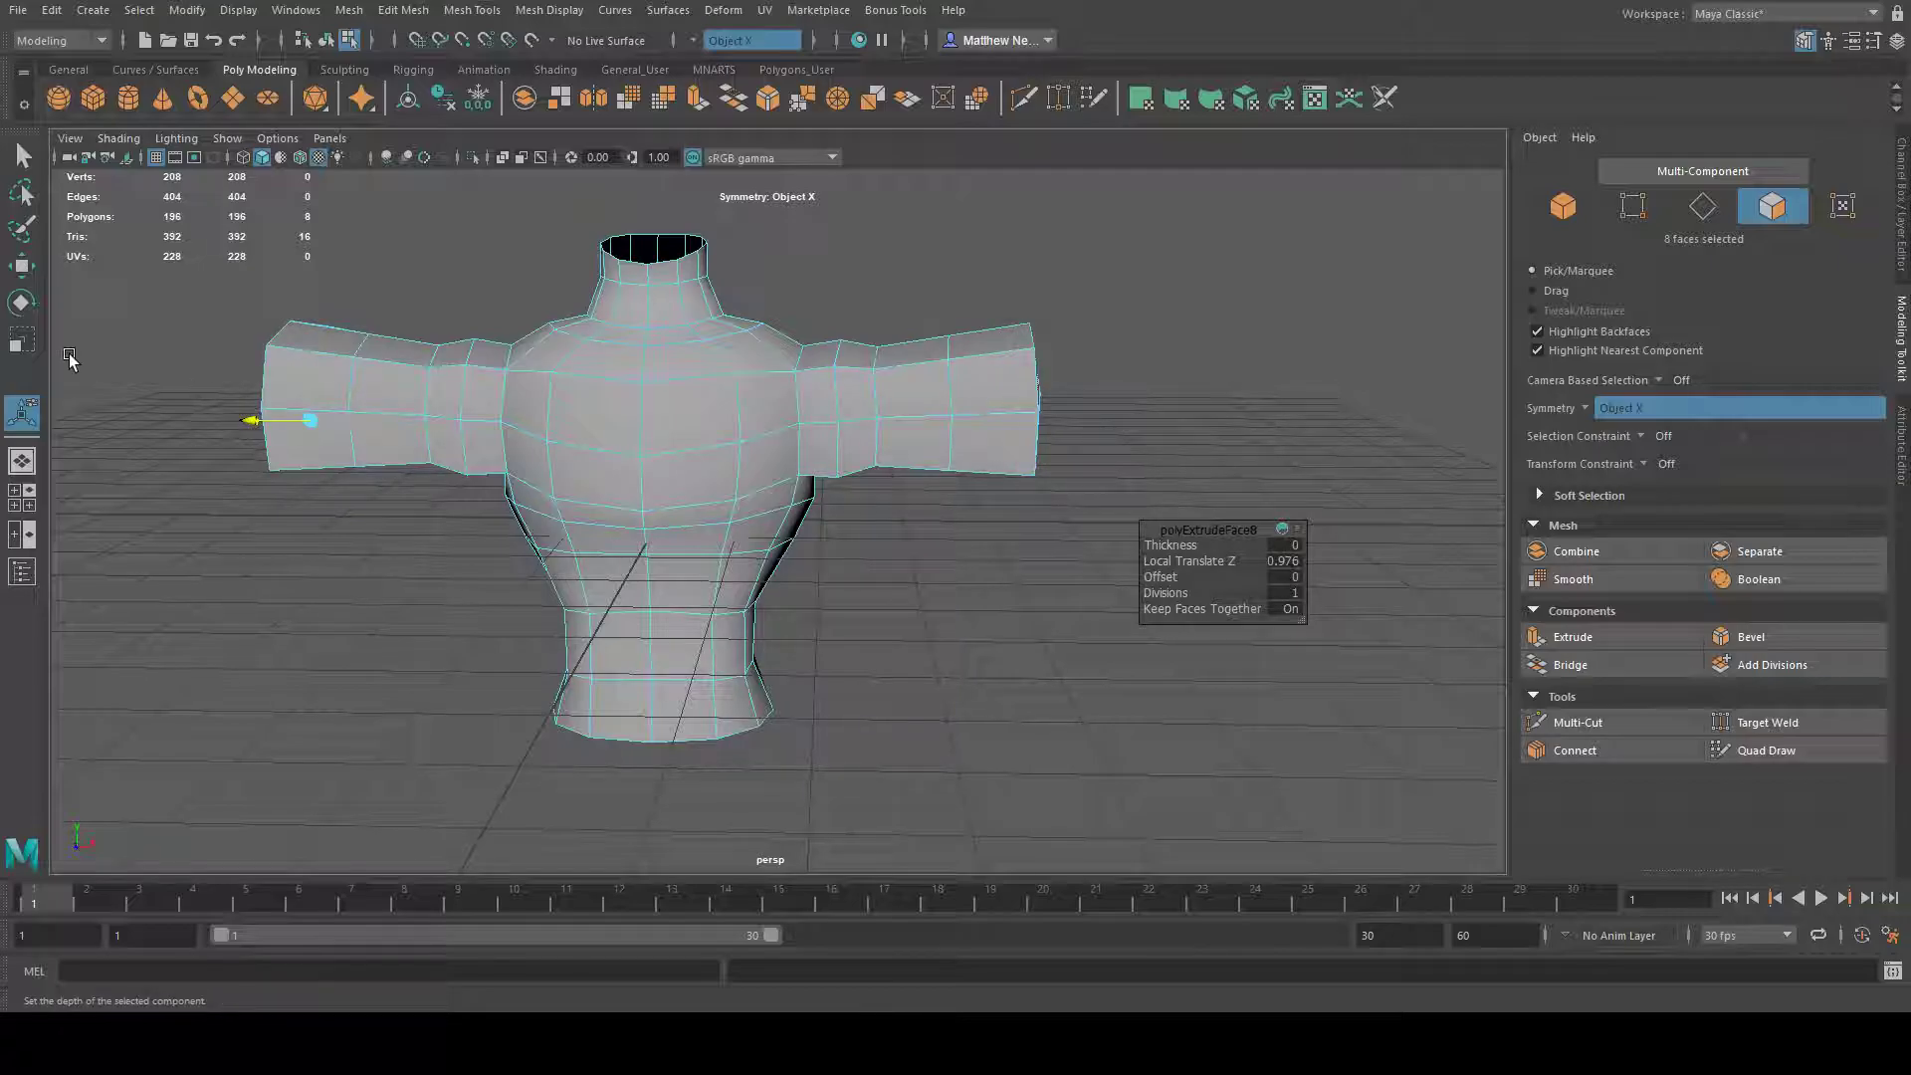
- Scale down the end faces of the lengthened arms to taper them, checking the shape from several angles
key("r")
left_click_drag(1028, 396, 996, 386)
left_click_drag(1114, 366, 697, 291, "alt")
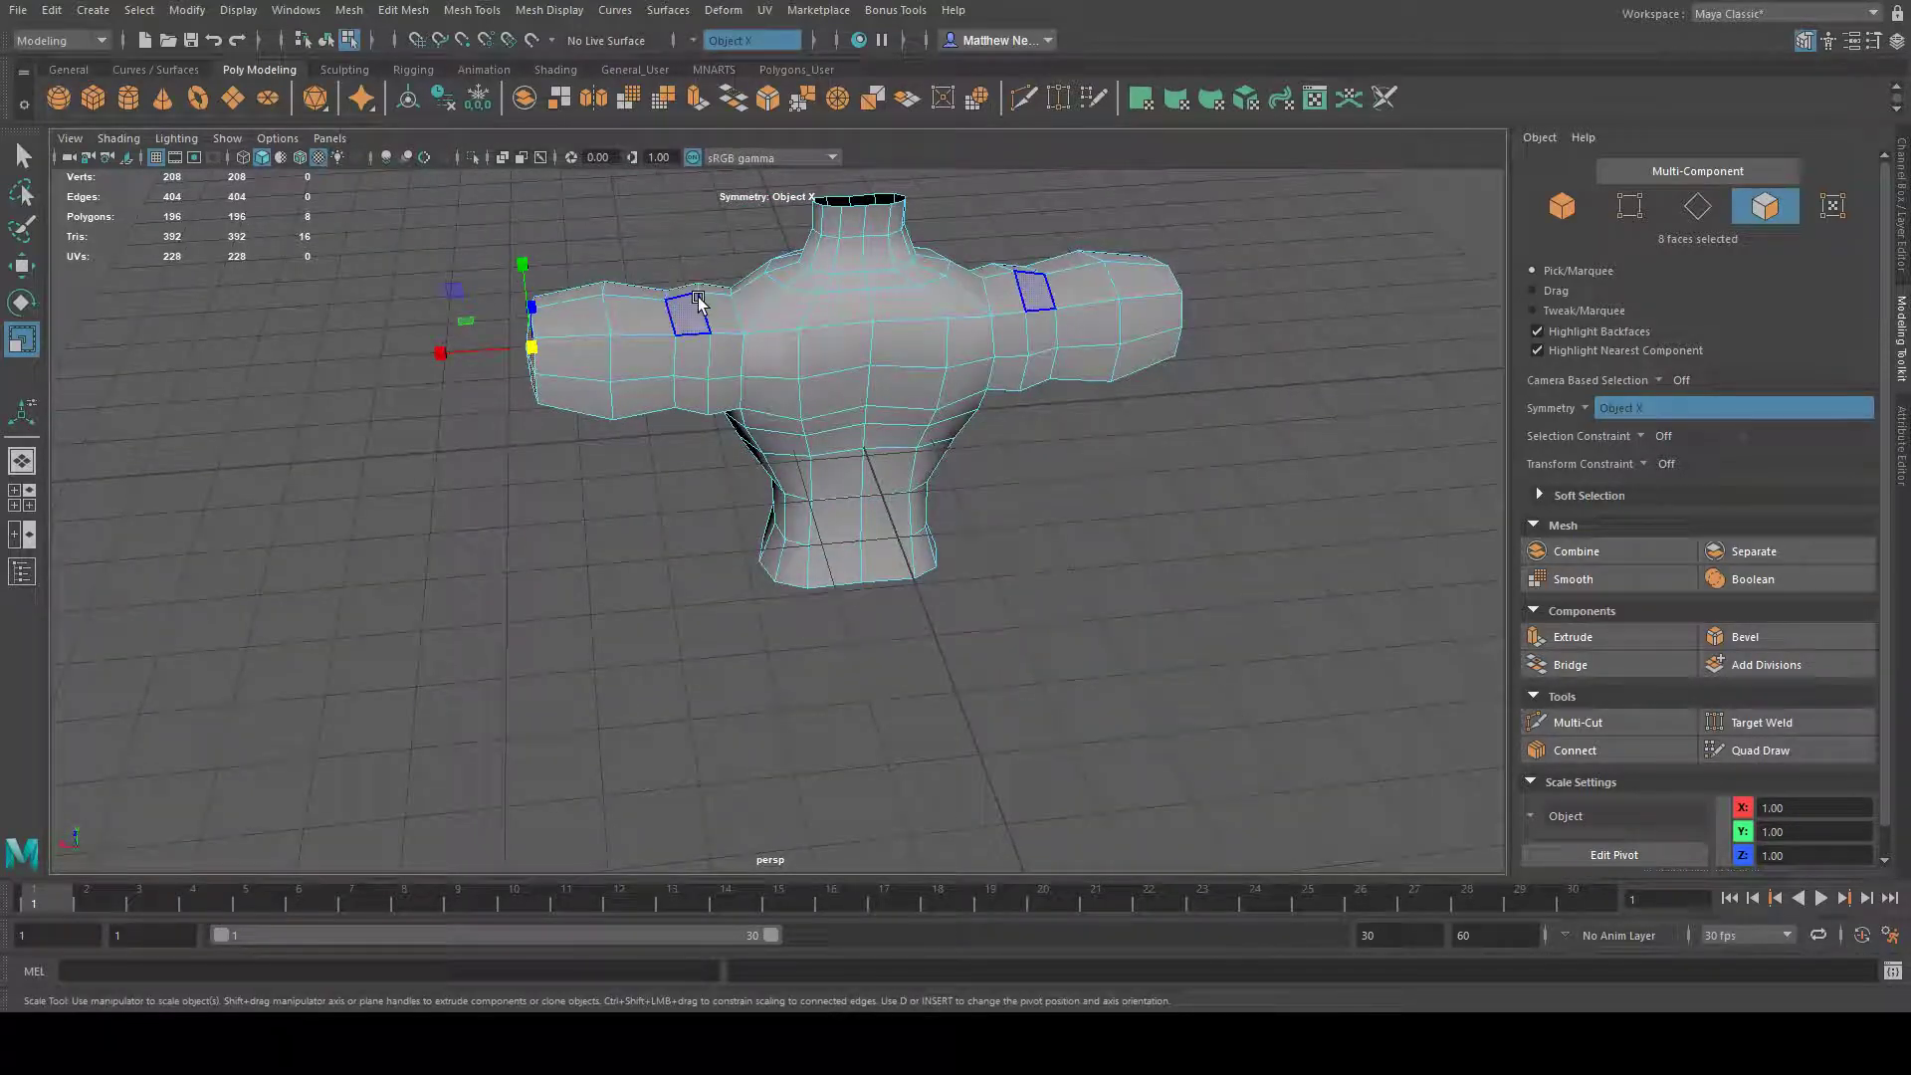
left_click_drag(597, 379, 946, 355, "alt")
left_click_drag(796, 426, 609, 418, "alt")
left_click_drag(573, 338, 1071, 465, "alt")
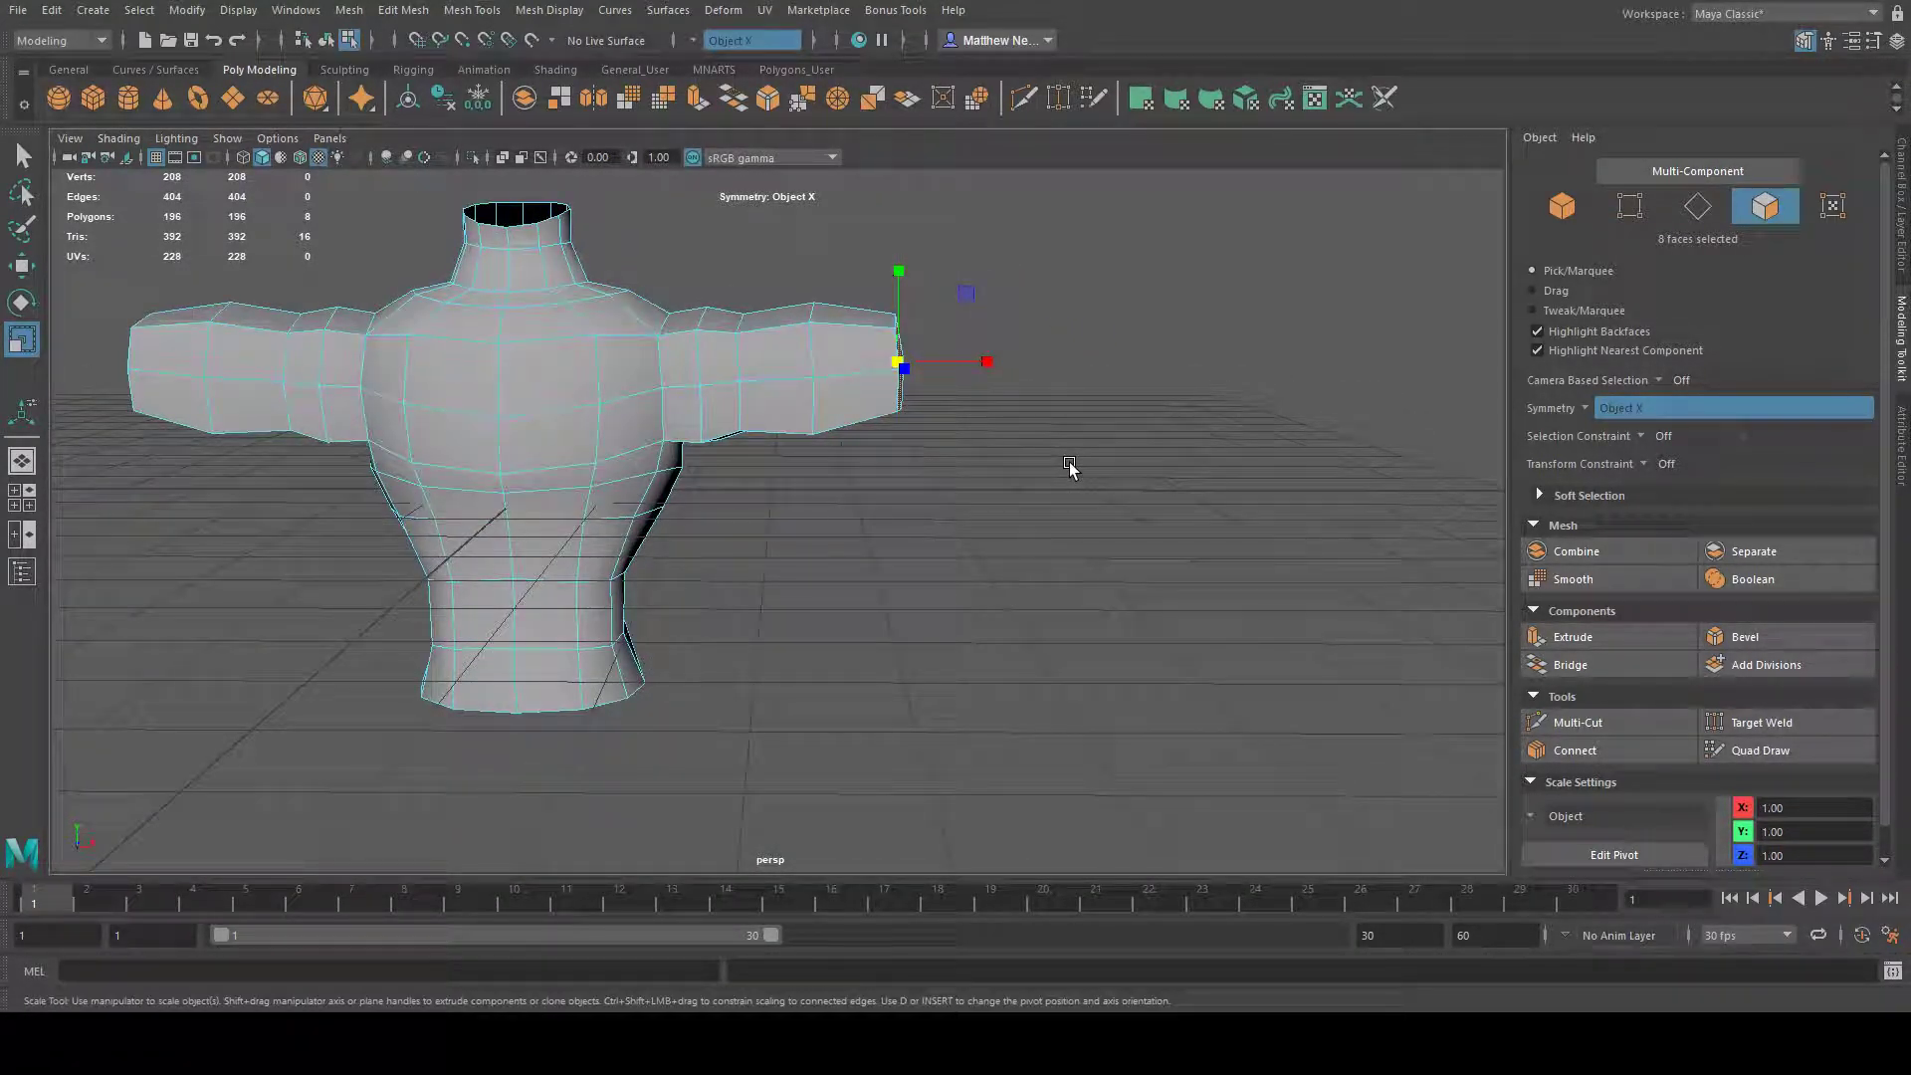
left_click_drag(1115, 383, 696, 541, "alt")
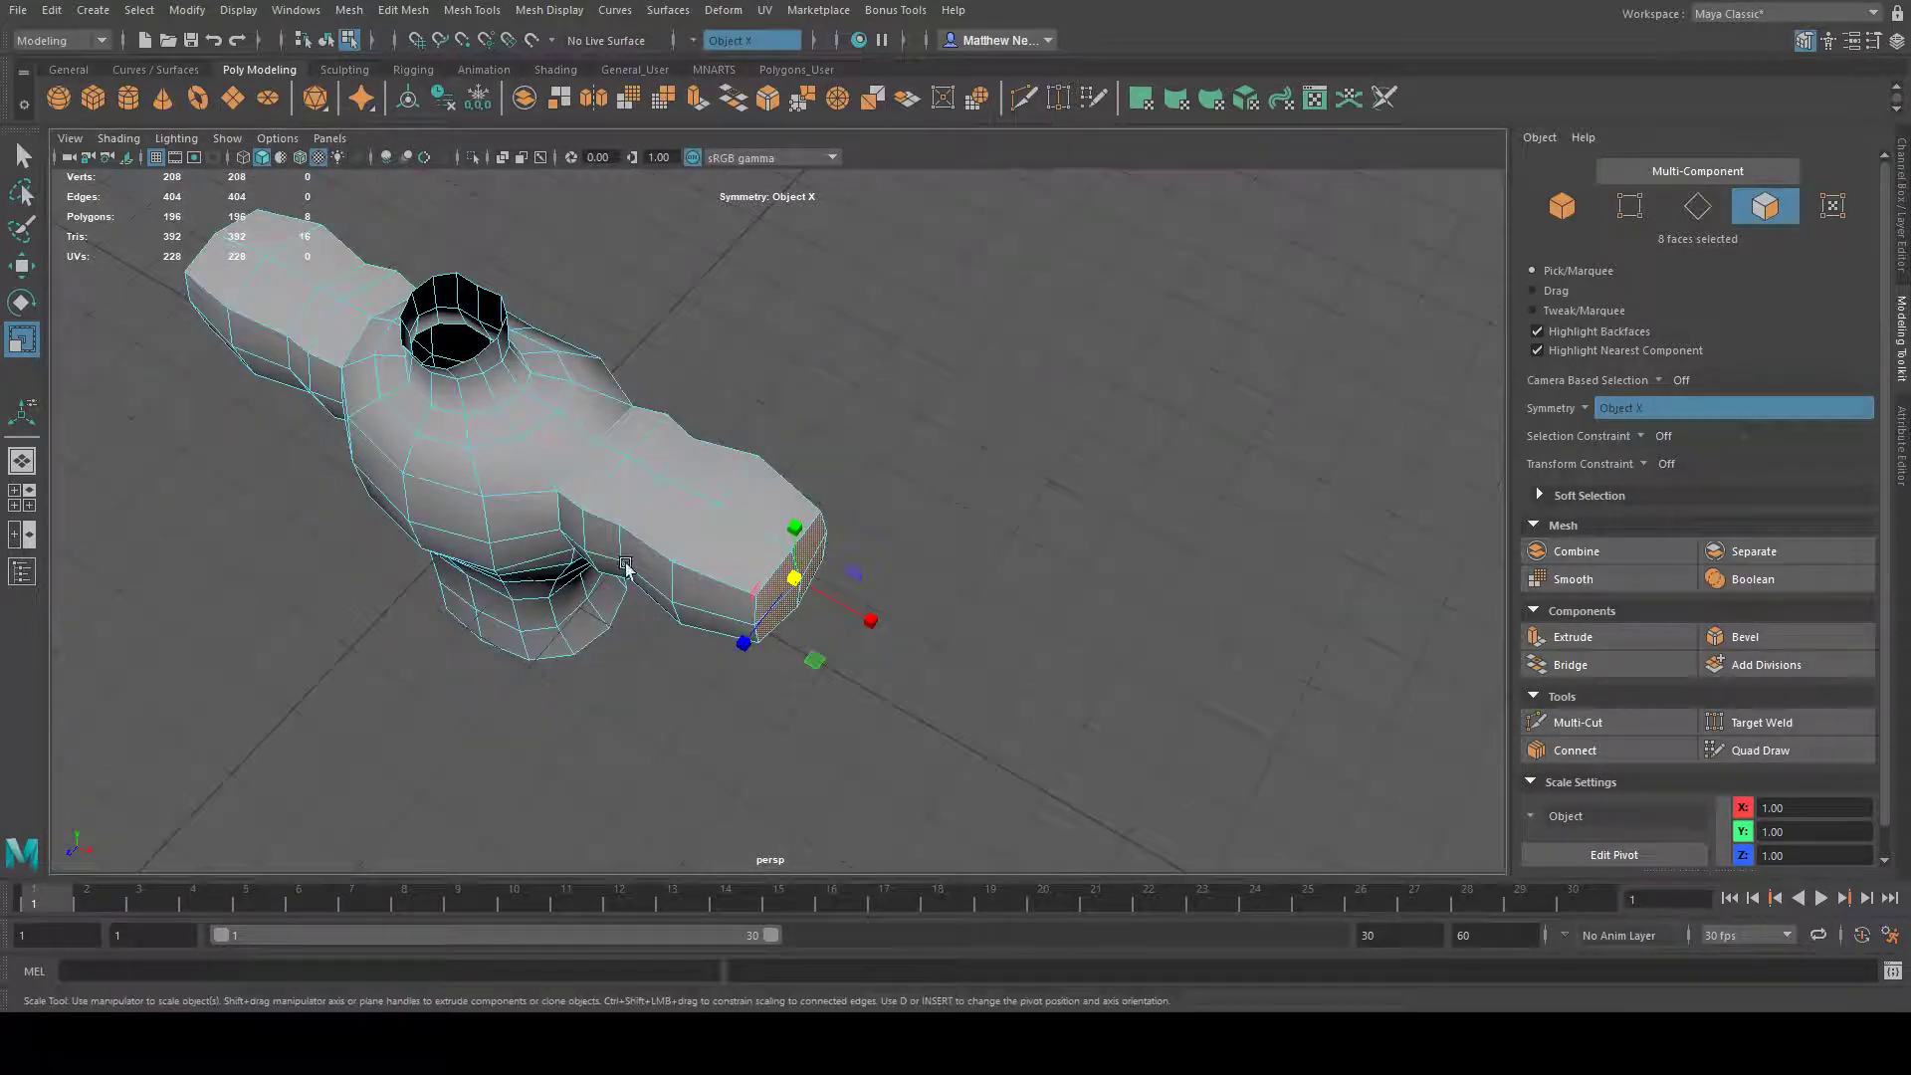
- Select the edge loop around each arm's open-side end and examine the arm's cross-section from several angles
scroll(696, 542, "up", 5)
right_click_drag(844, 467, 843, 438)
left_click_drag(996, 548, 843, 434, "alt")
double_click(783, 396)
left_click_drag(1067, 551, 1118, 519, "alt")
left_click(821, 384, "shift")
left_click_drag(921, 423, 858, 416, "alt")
left_click(686, 362, "shift")
left_click(750, 349, "shift")
left_click_drag(945, 353, 1085, 384, "alt")
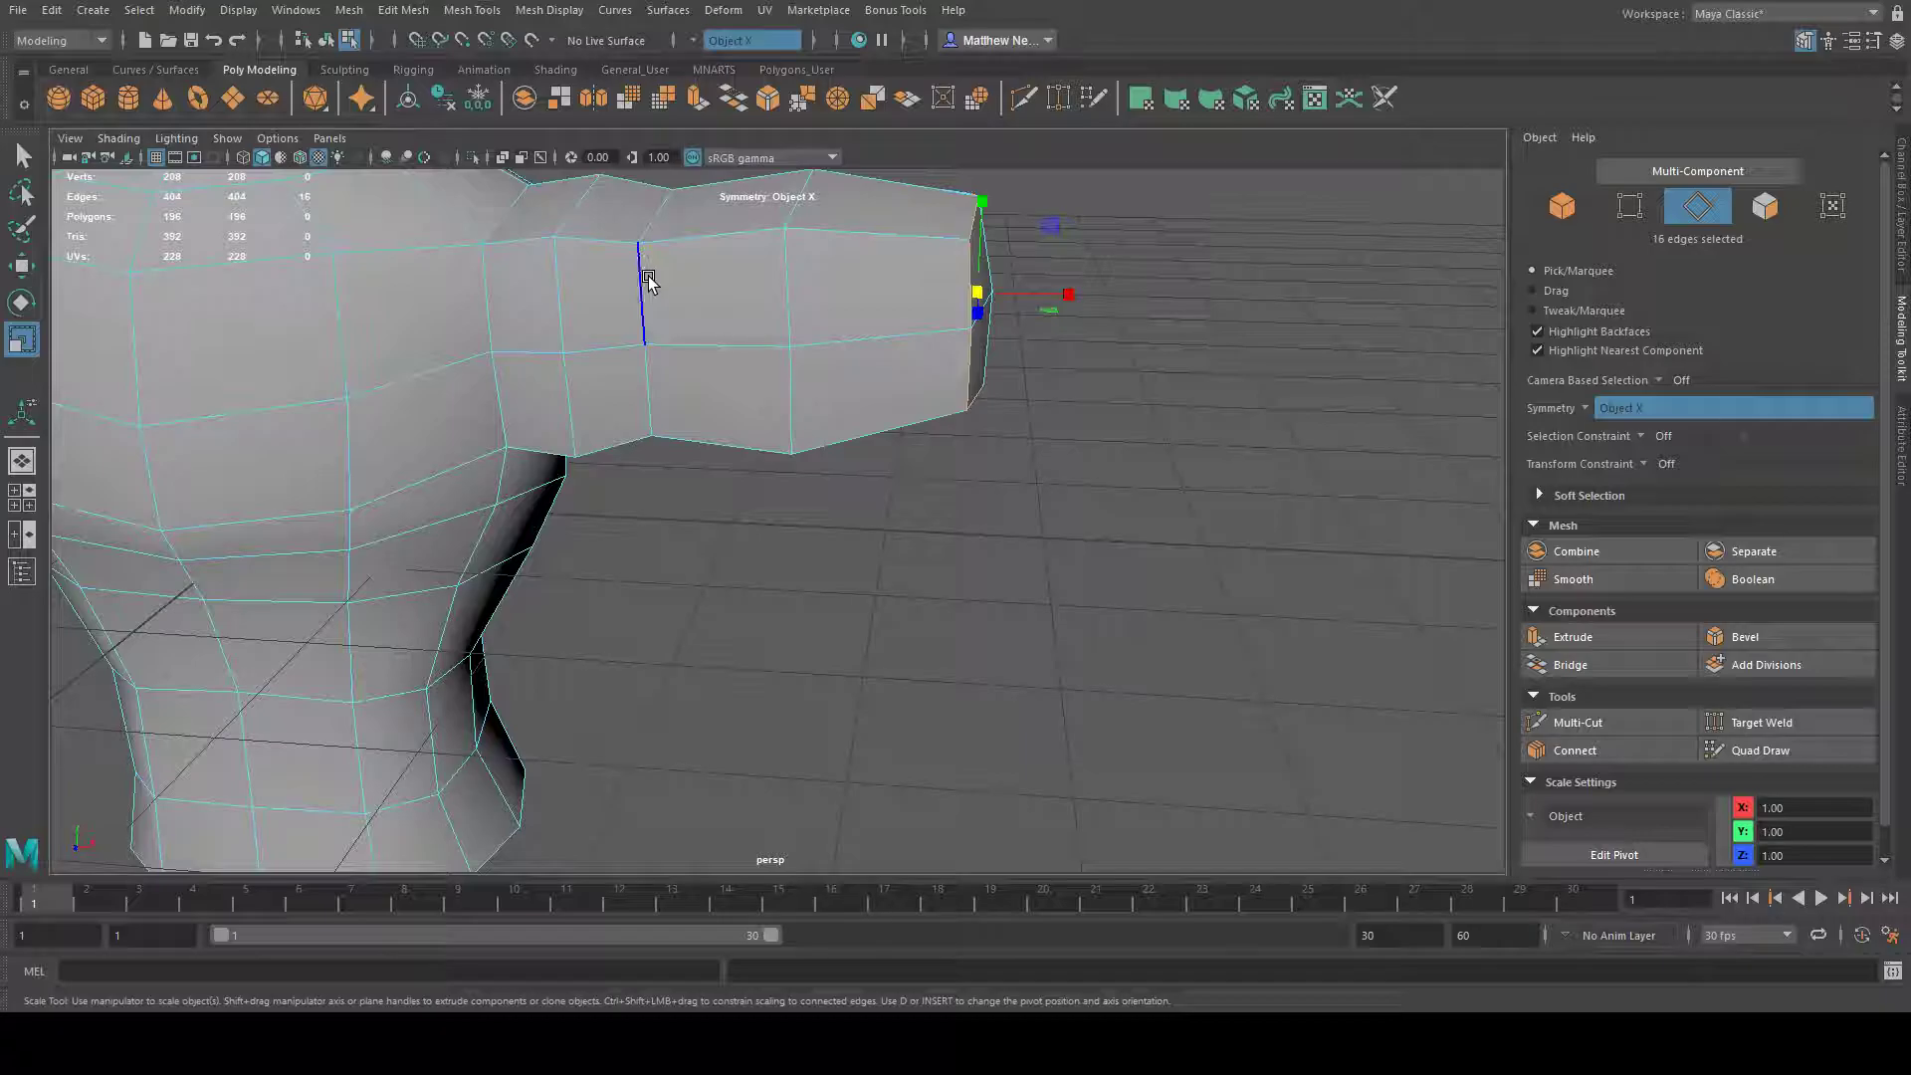
middle_click_drag(1136, 279, 1041, 298, "alt")
left_click_drag(1041, 298, 1053, 293, "alt")
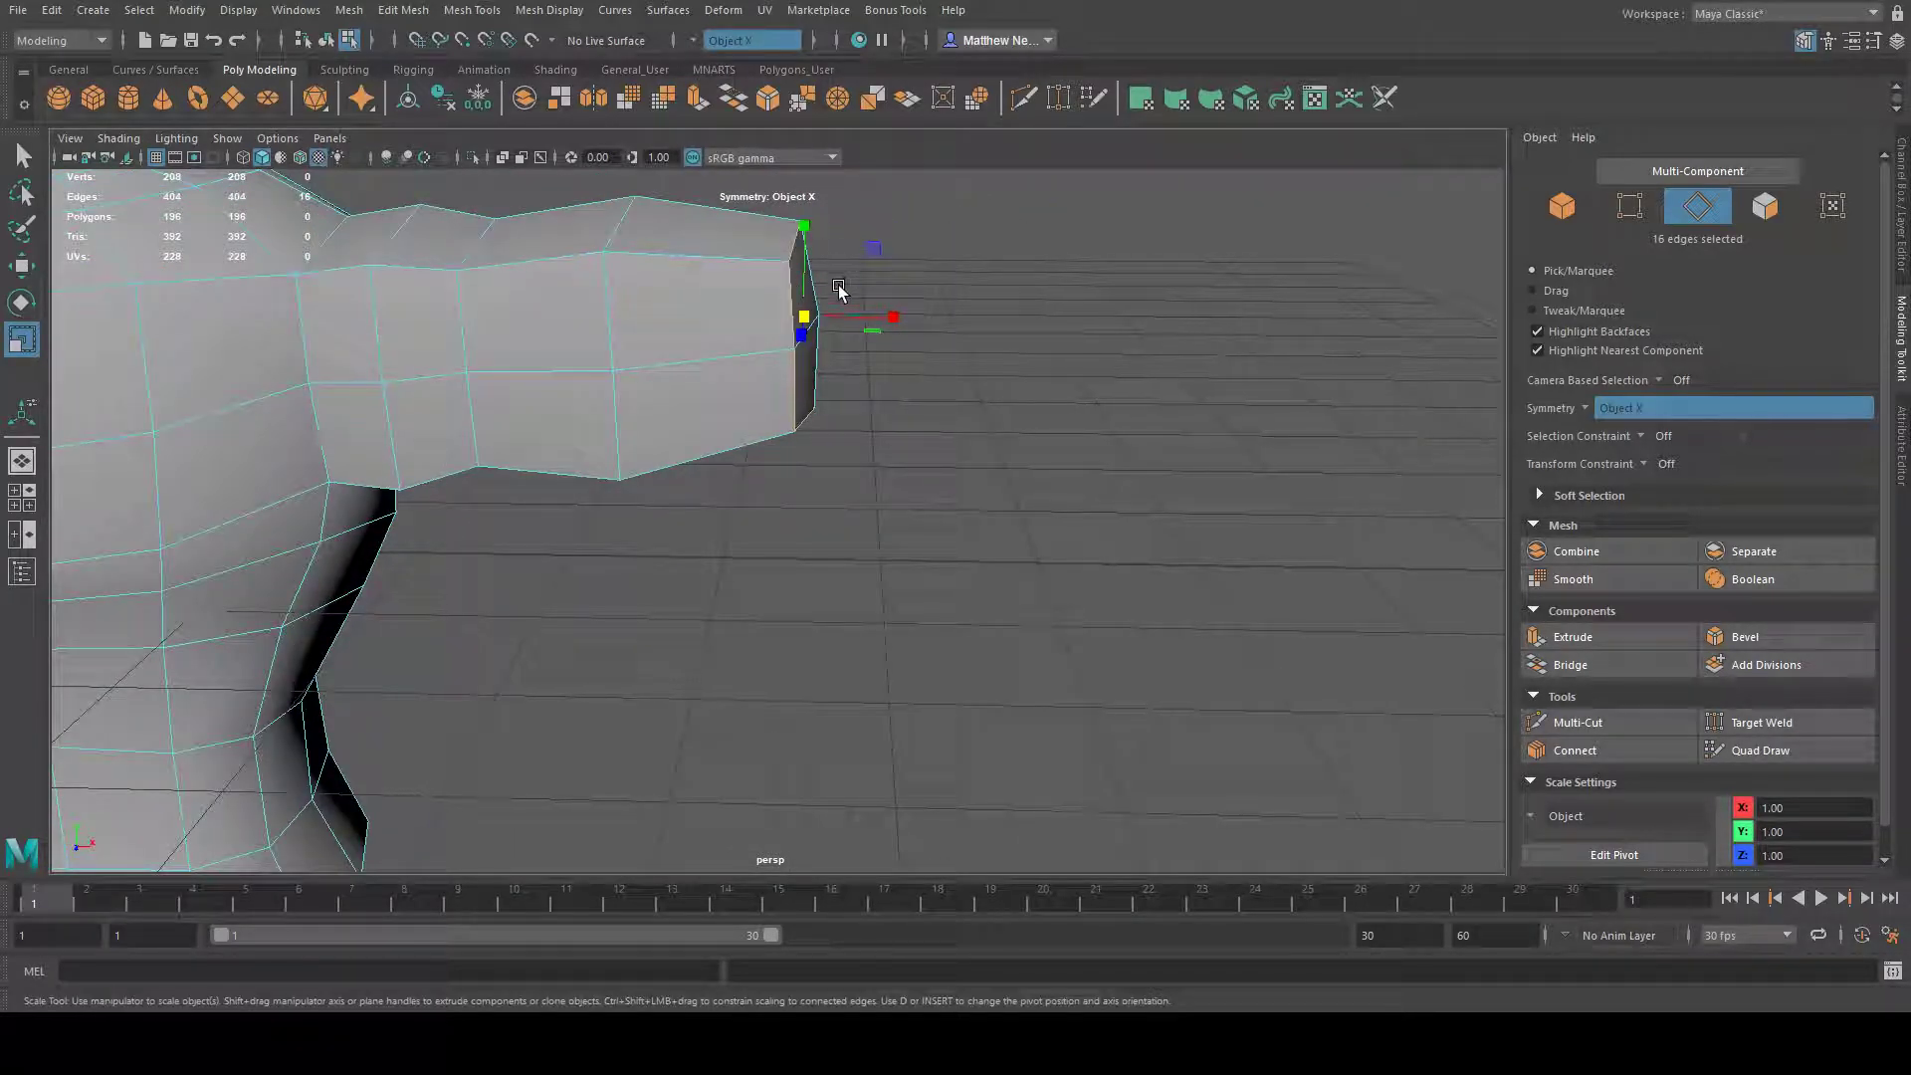
left_click_drag(1014, 329, 751, 305, "alt")
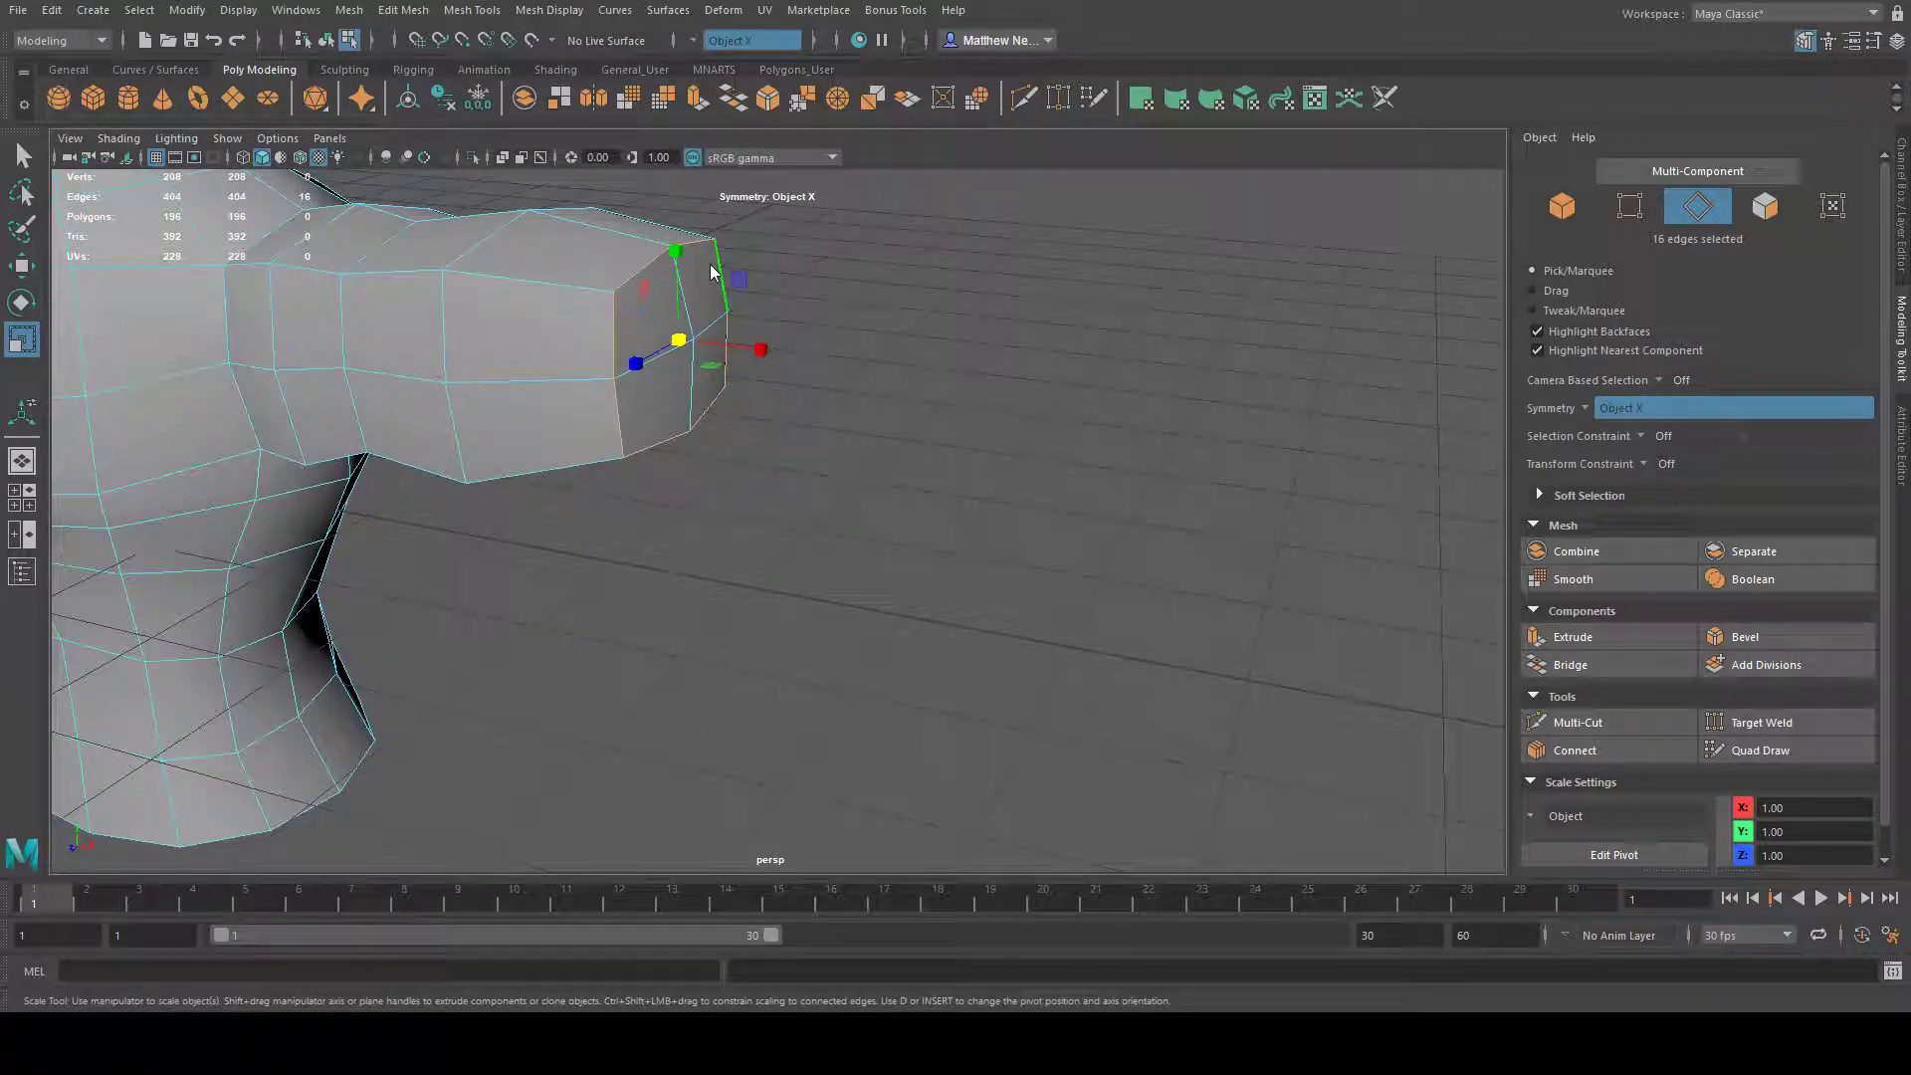
- Select the four end faces of each arm and extrude them outward twice to add short elbow segments
key("F11")
left_click(705, 289)
left_click(659, 327, "shift")
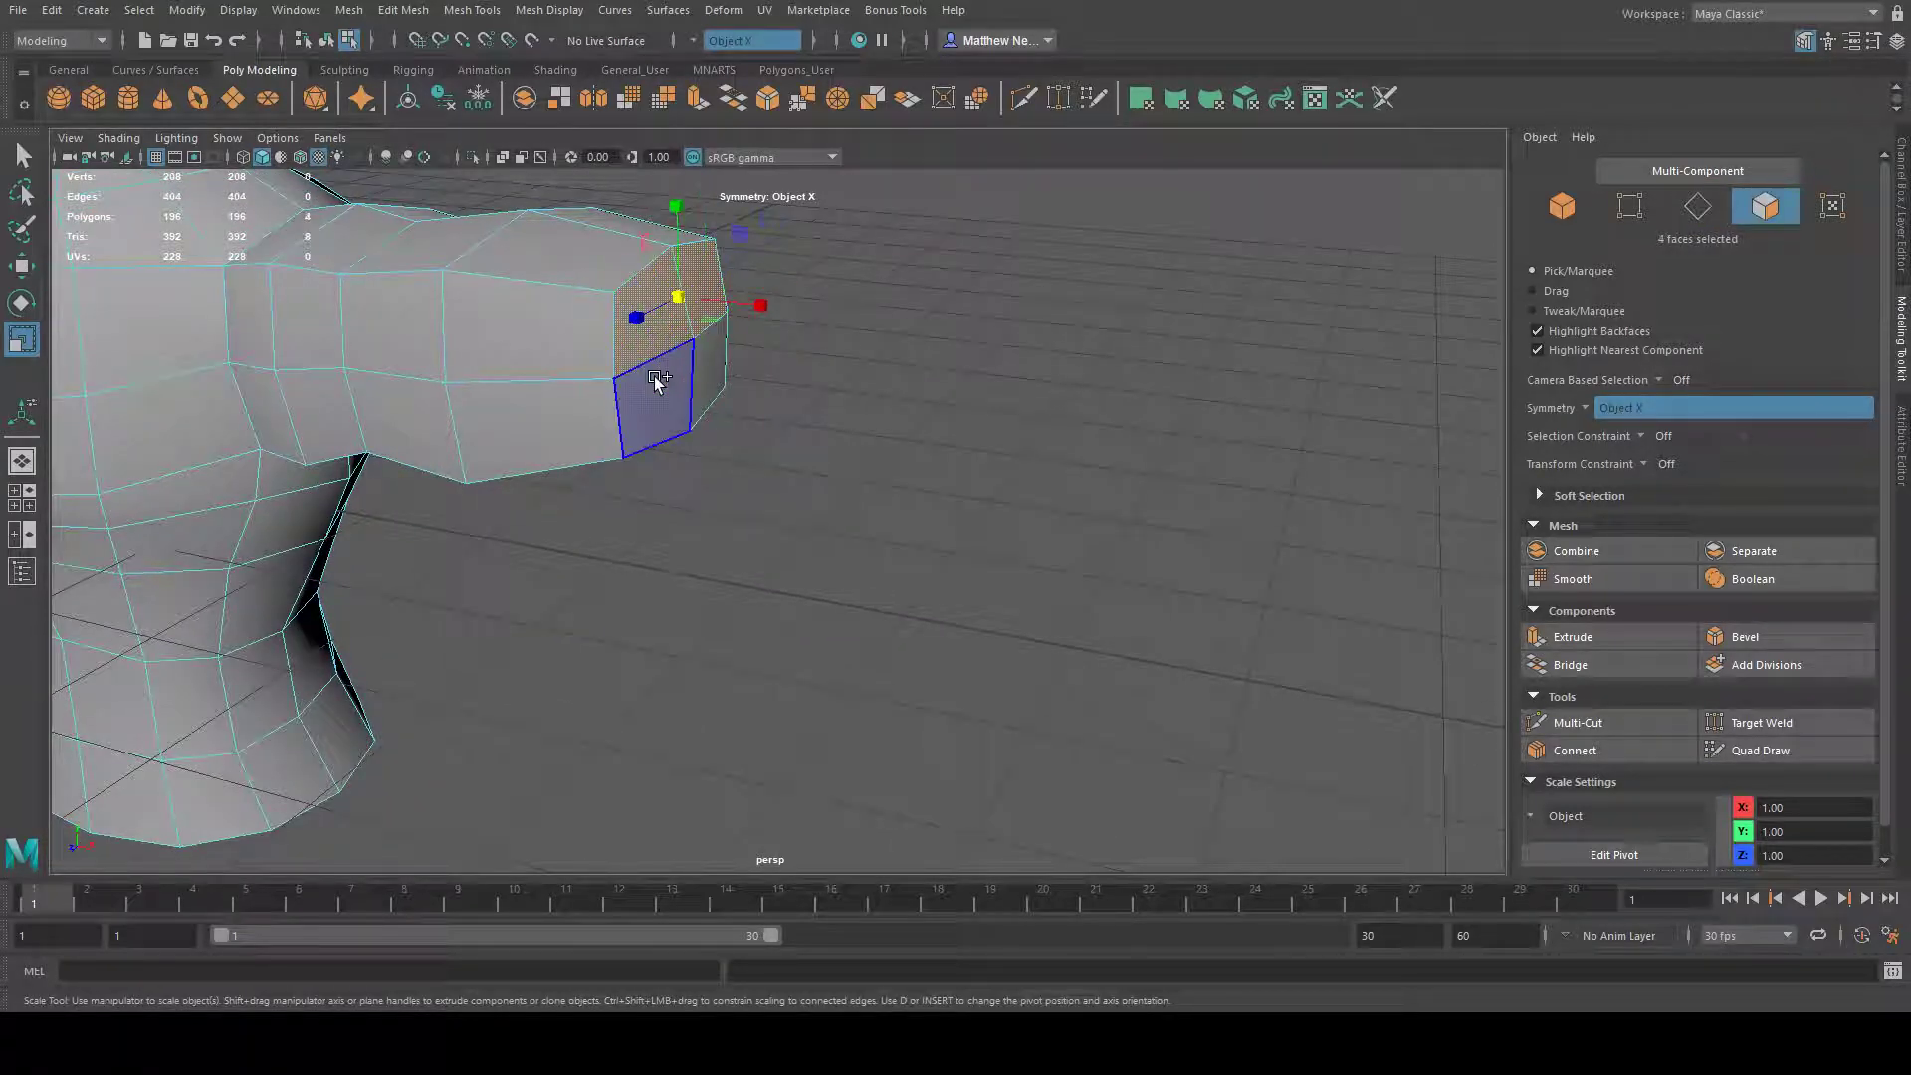
left_click(657, 384, "shift")
left_click_drag(710, 365, 713, 366, "shift")
left_click(711, 384, "shift")
left_click_drag(888, 412, 935, 396, "alt")
left_click(24, 269)
left_click_drag(820, 317, 936, 338)
left_click(1125, 376)
left_click_drag(1124, 376, 763, 448, "alt")
middle_click_drag(762, 445, 748, 525, "alt")
left_click_drag(597, 477, 968, 495, "alt")
scroll(975, 492, "down", 5)
left_click_drag(846, 514, 1005, 570, "alt")
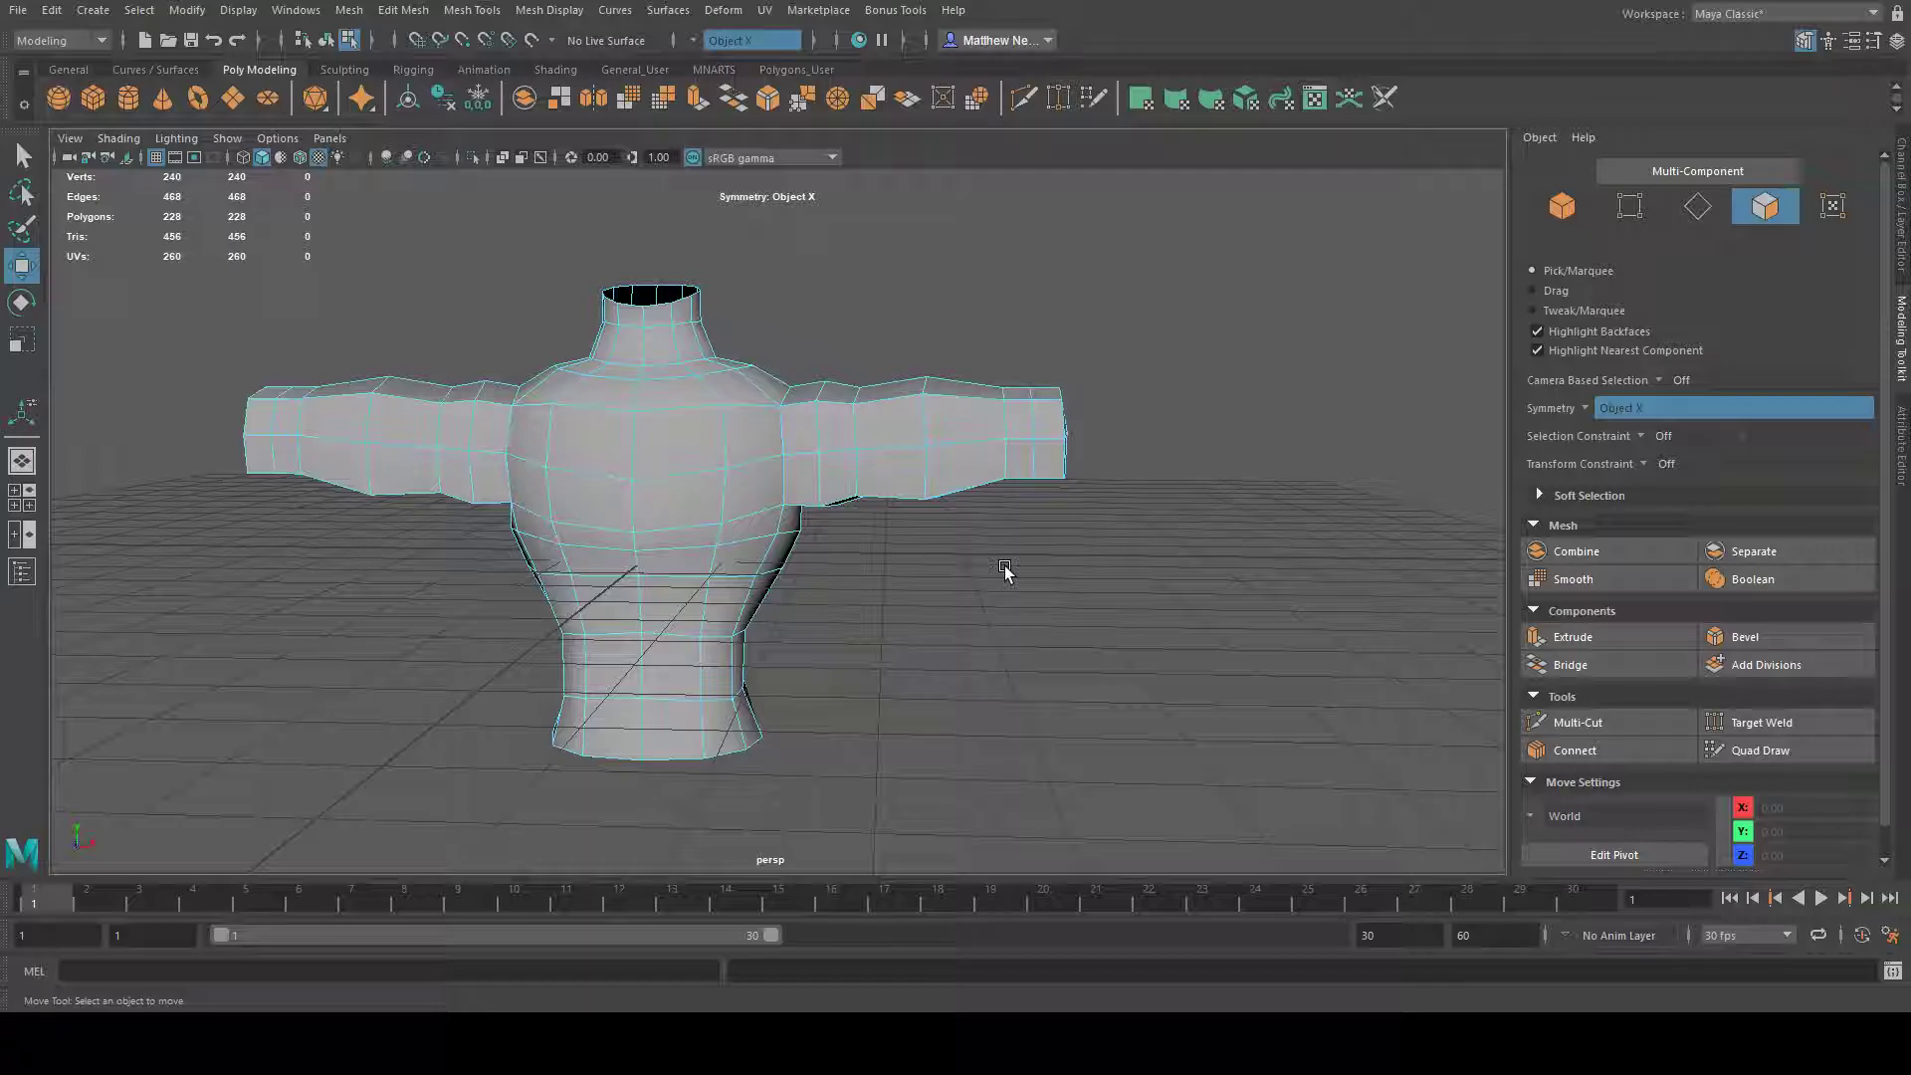
- Try to move the two vertical corner edges at the end of each arm
left_click_drag(1231, 470, 458, 503, "alt")
right_click_drag(458, 503, 707, 623, "alt")
middle_click_drag(523, 530, 736, 610, "alt")
left_click_drag(736, 610, 720, 563, "alt")
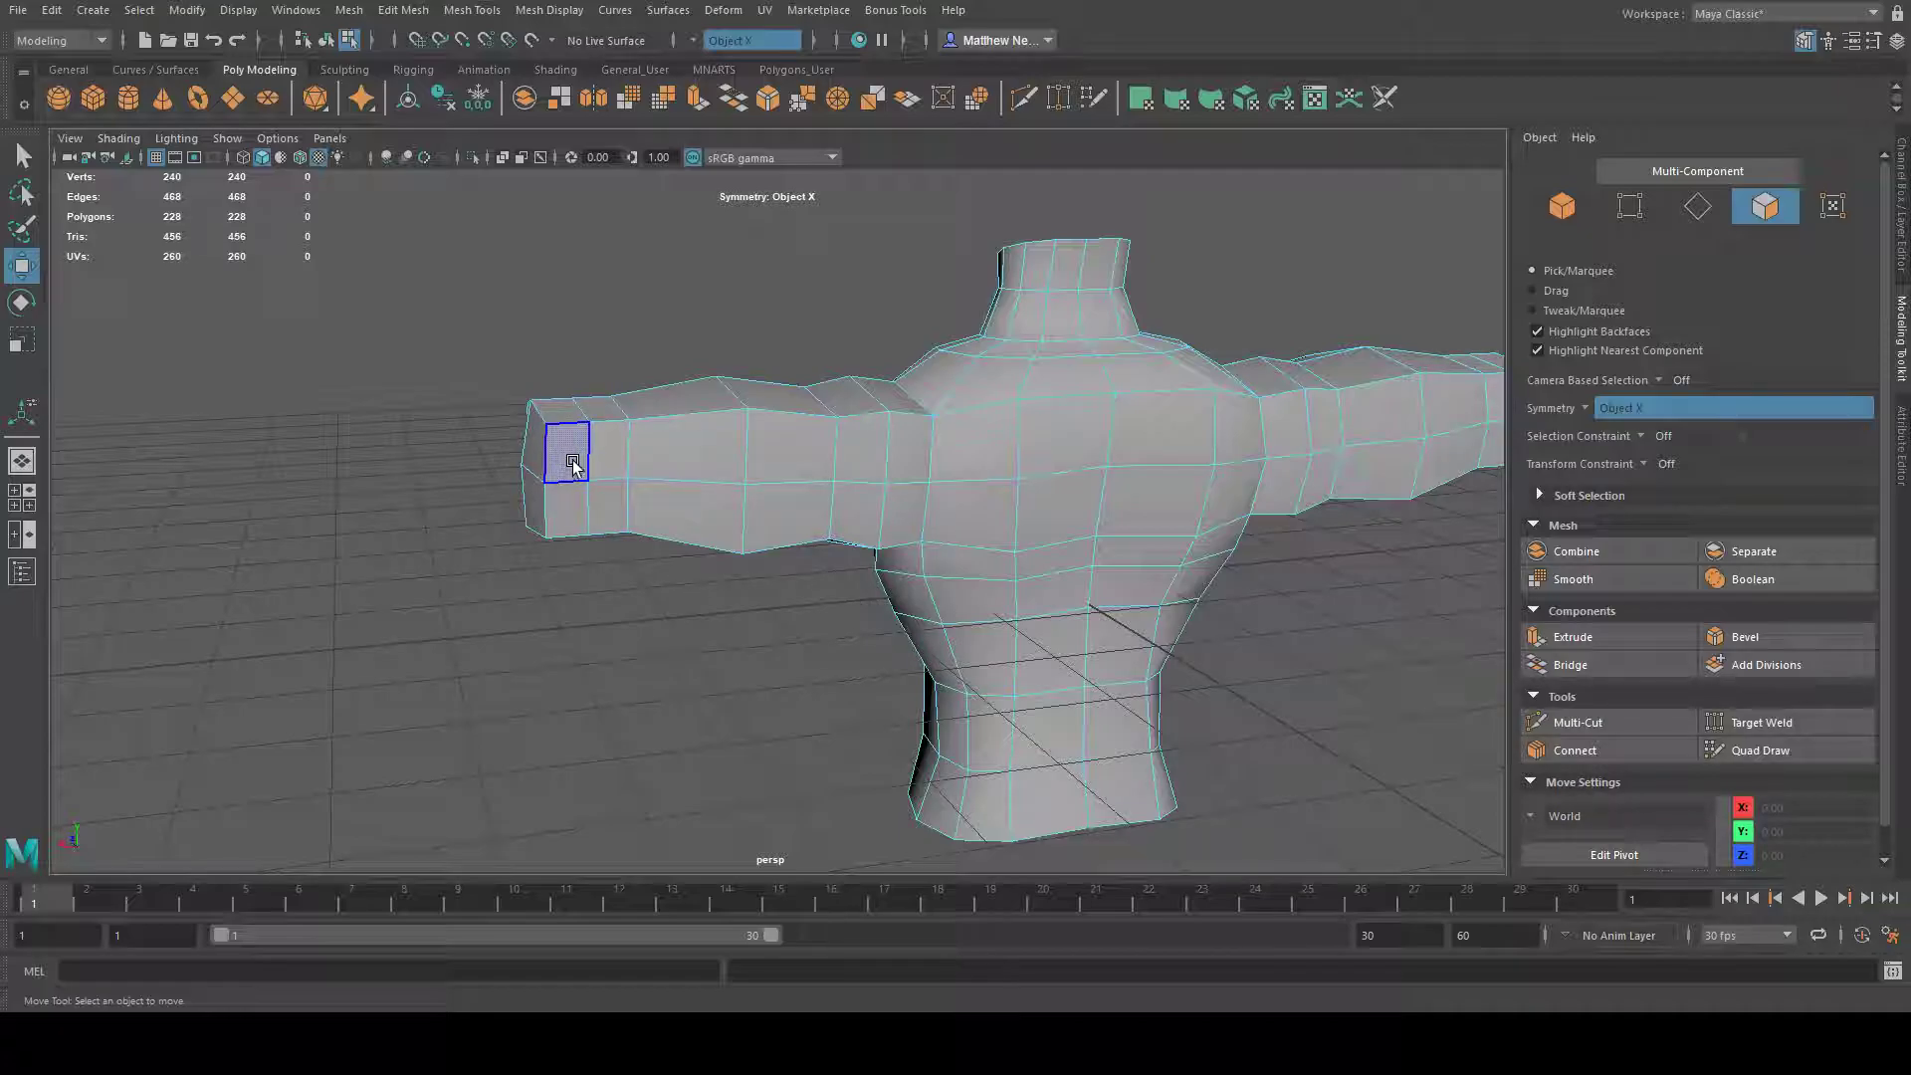
left_click(552, 483)
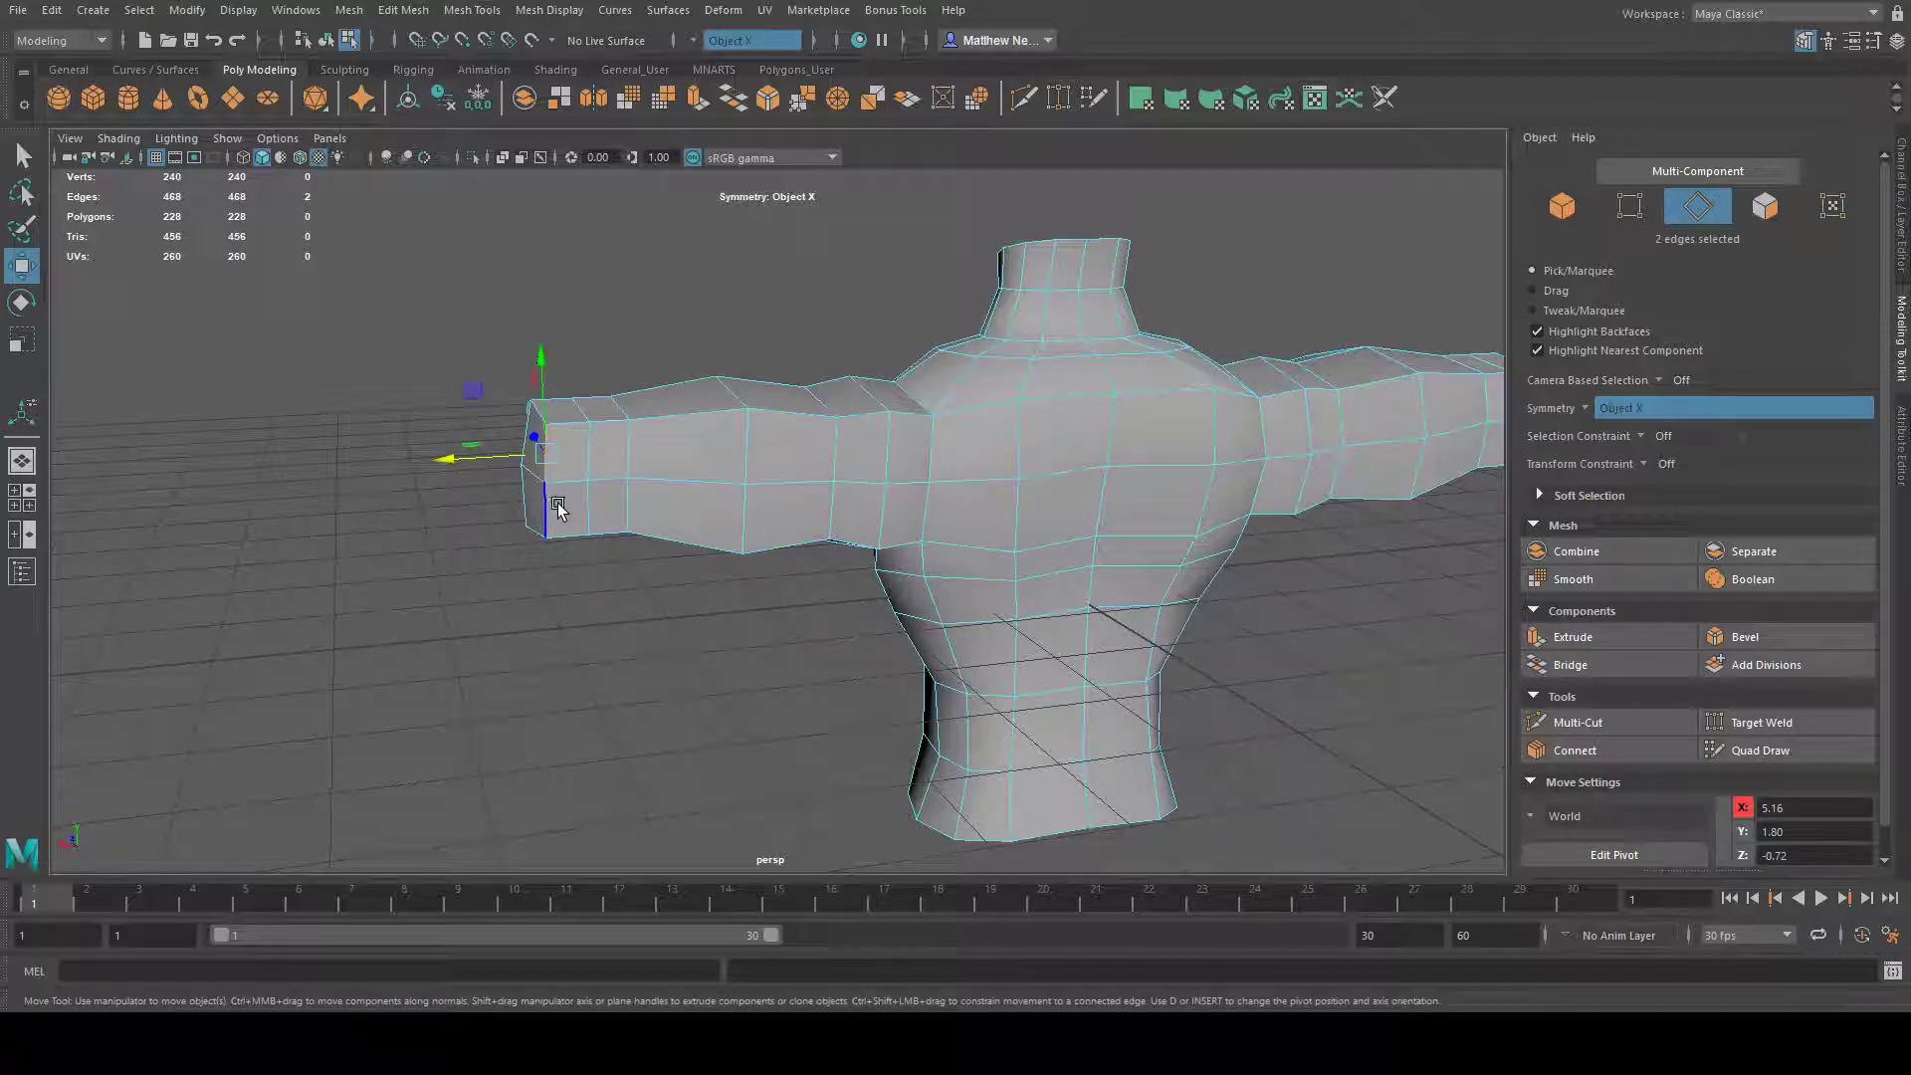
left_click_drag(597, 554, 633, 625, "alt")
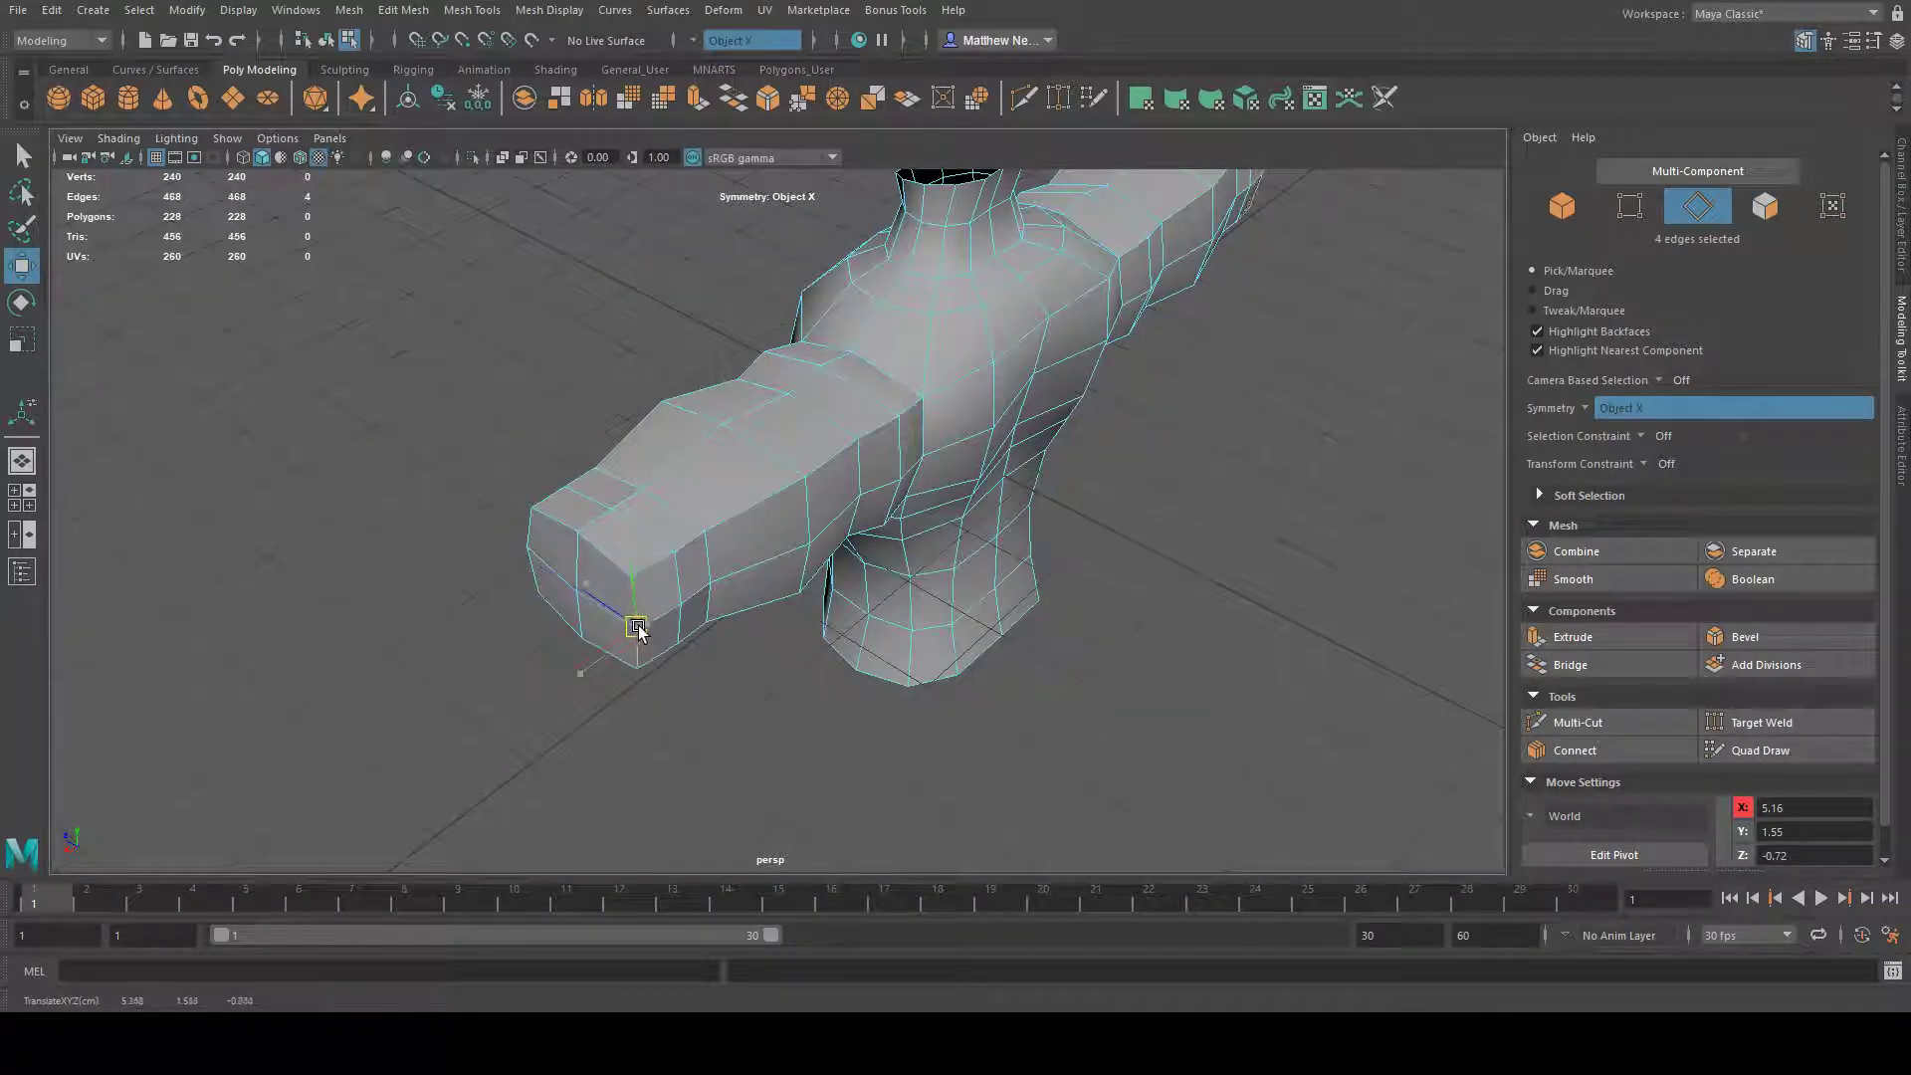
key("ctrl+z")
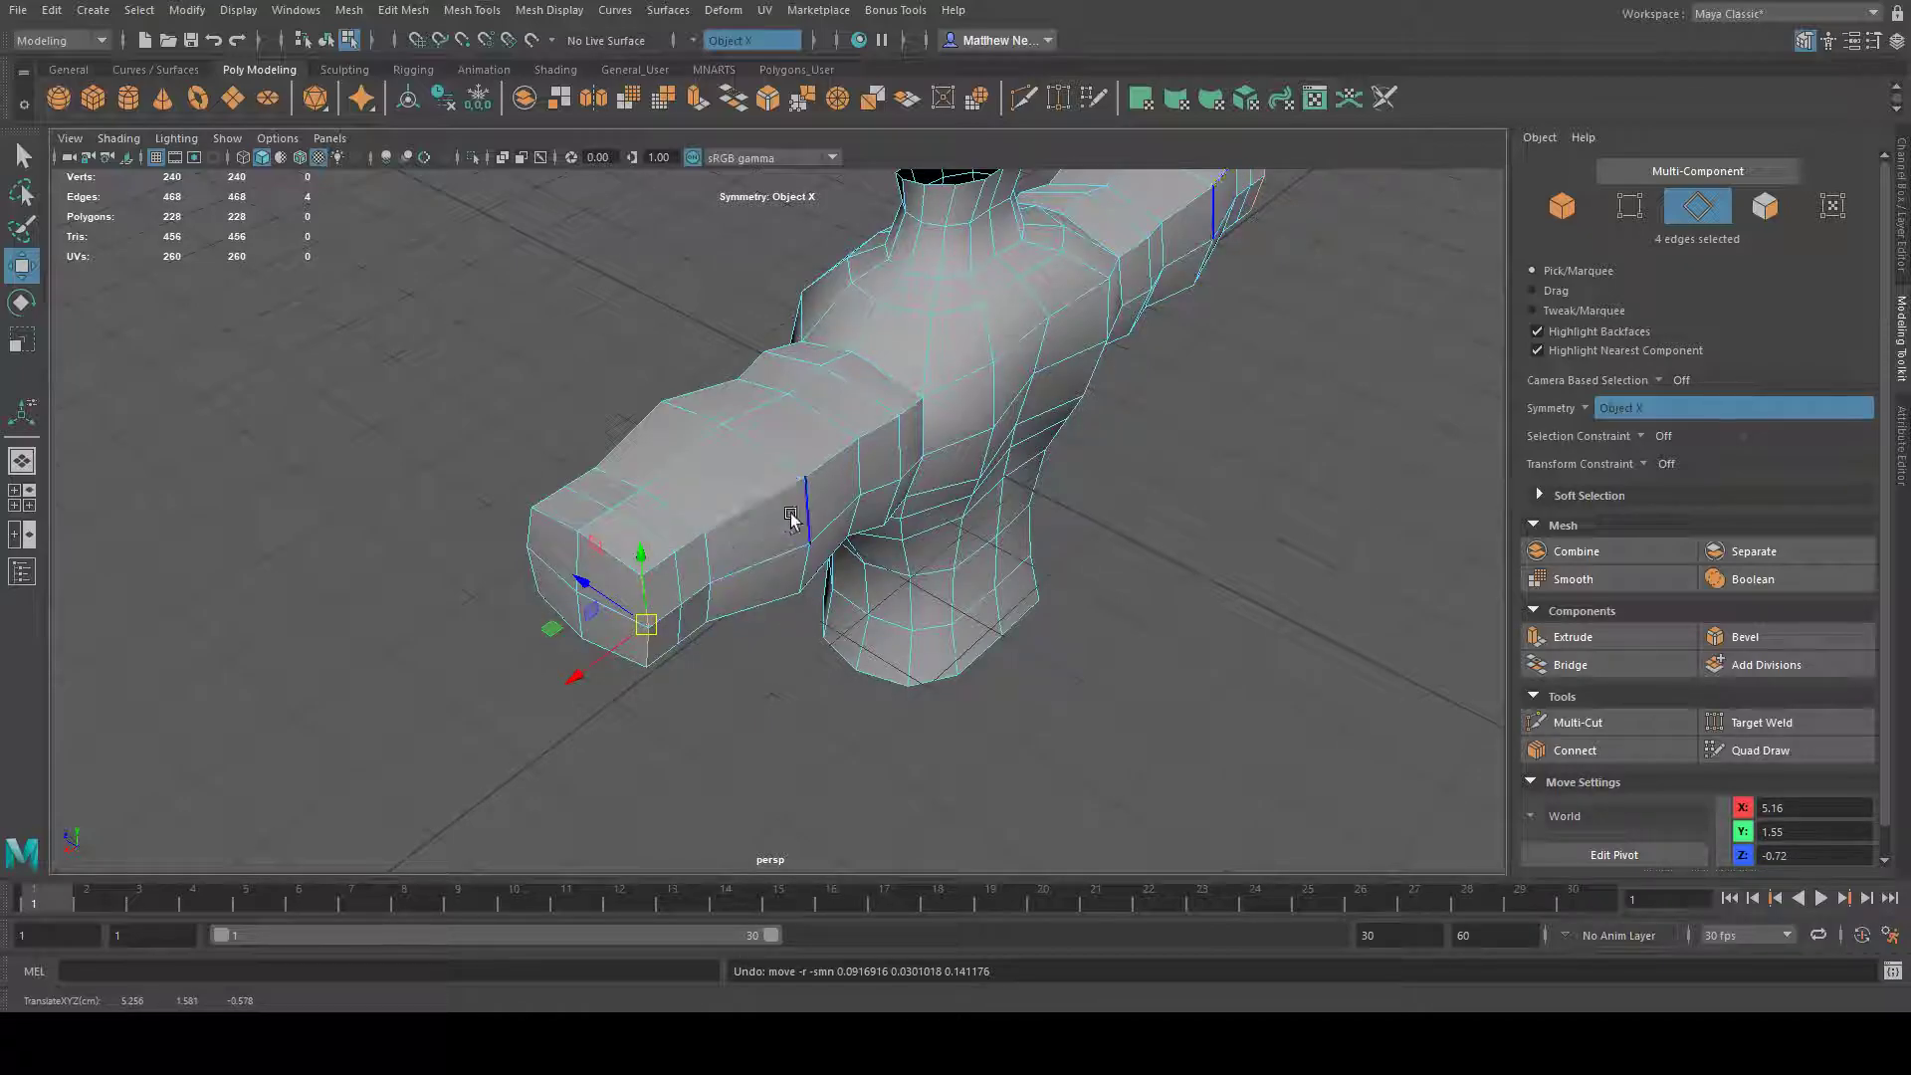
- Examine the whole torso and both arms from several angles in object mode
left_click_drag(912, 590, 1045, 554, "alt")
middle_click_drag(1176, 629, 1241, 653, "alt")
left_click_drag(1241, 653, 776, 652, "alt")
right_click_drag(776, 652, 912, 606, "alt")
middle_click_drag(315, 486, 553, 533, "alt")
left_click_drag(534, 481, 974, 624, "alt")
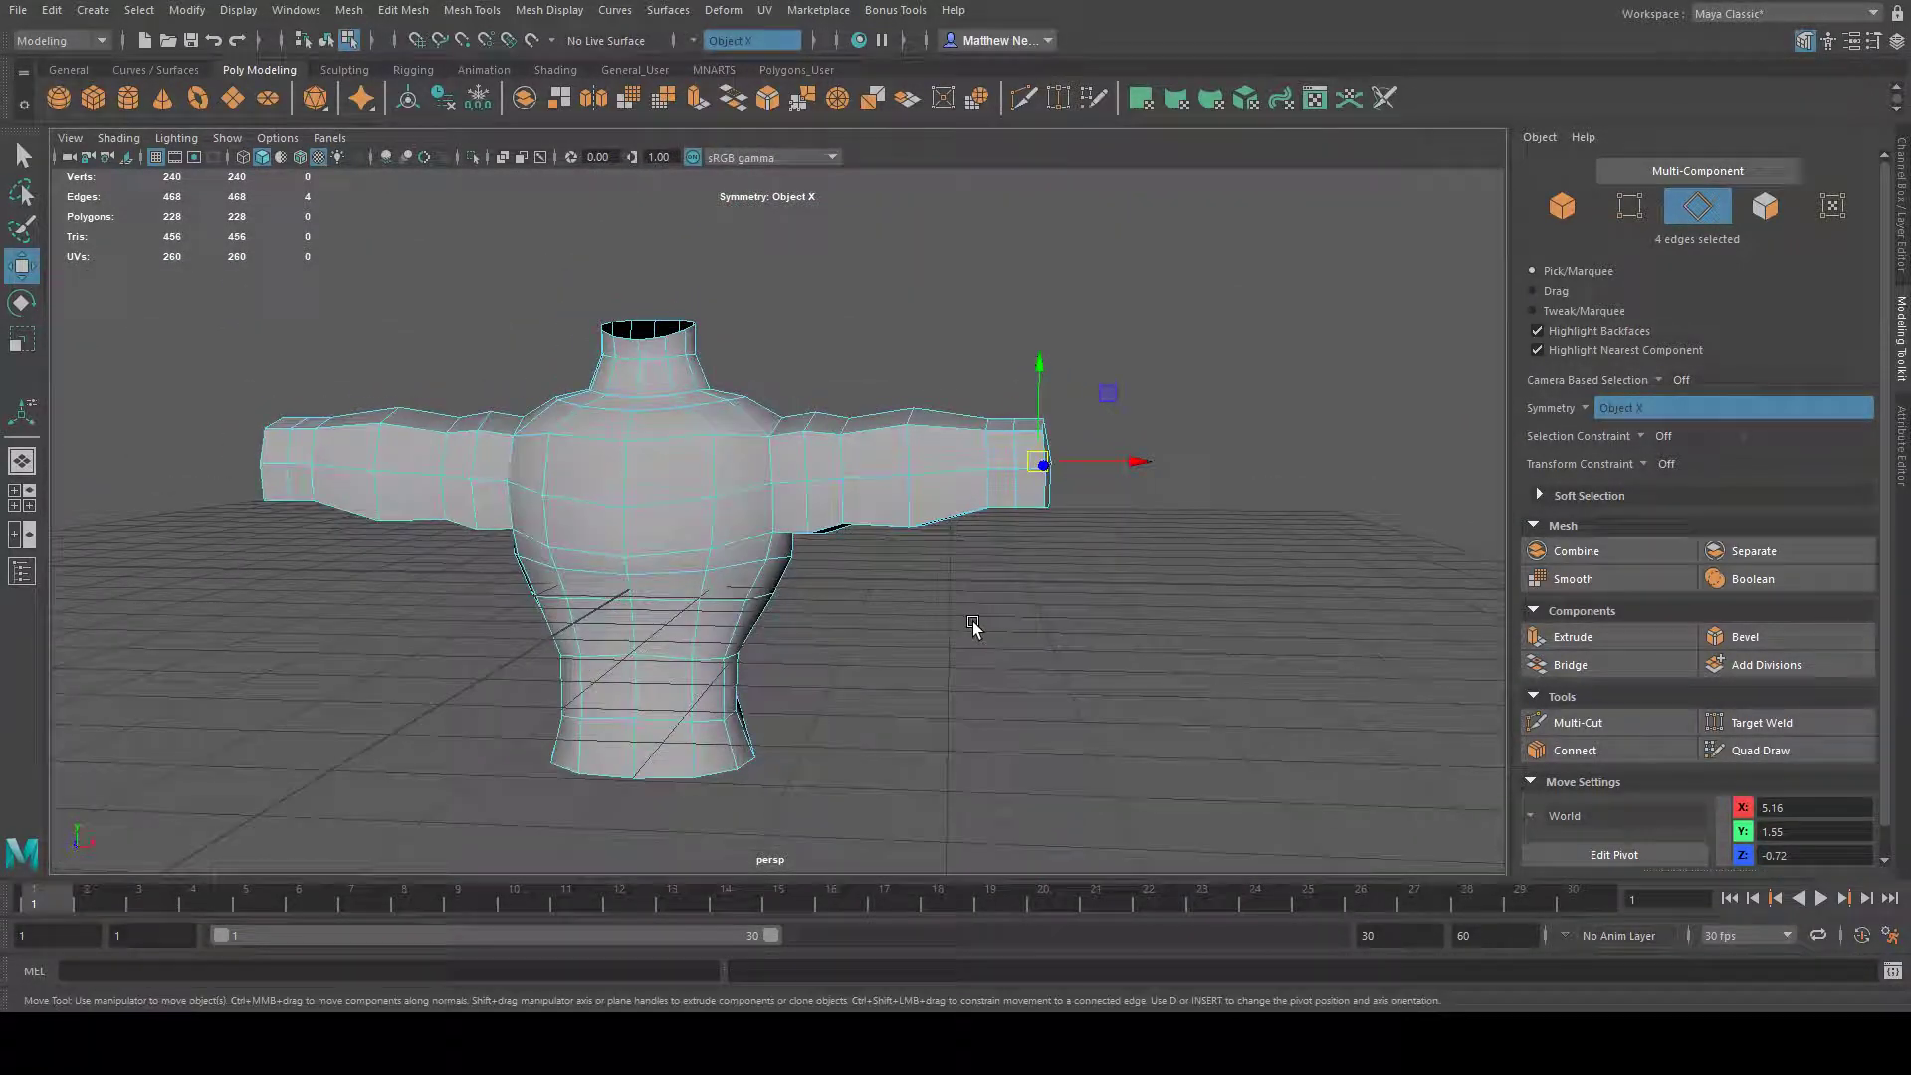
key("F8")
left_click(766, 378)
left_click(593, 521)
middle_click_drag(870, 440, 1049, 422, "alt")
left_click_drag(1209, 458, 1142, 493, "alt")
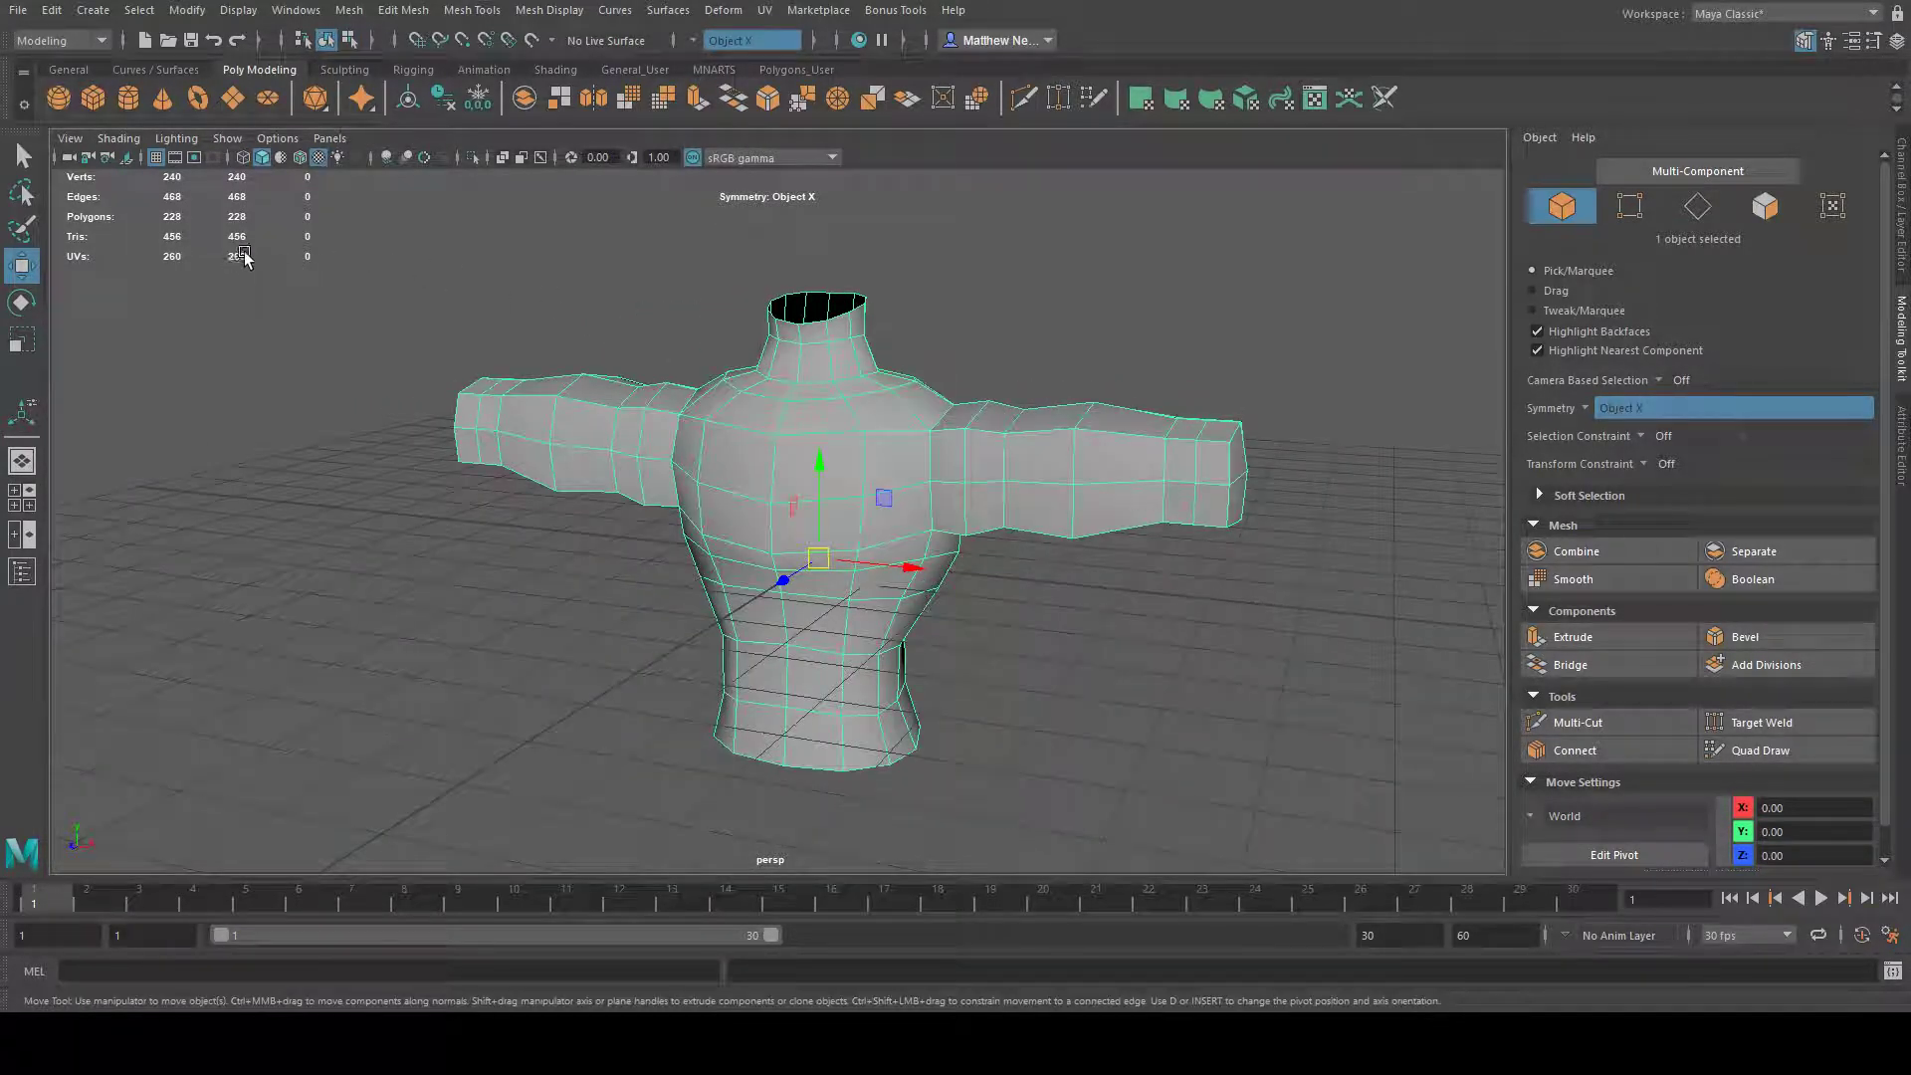
left_click_drag(995, 484, 846, 337, "alt")
left_click_drag(1014, 771, 734, 582, "alt")
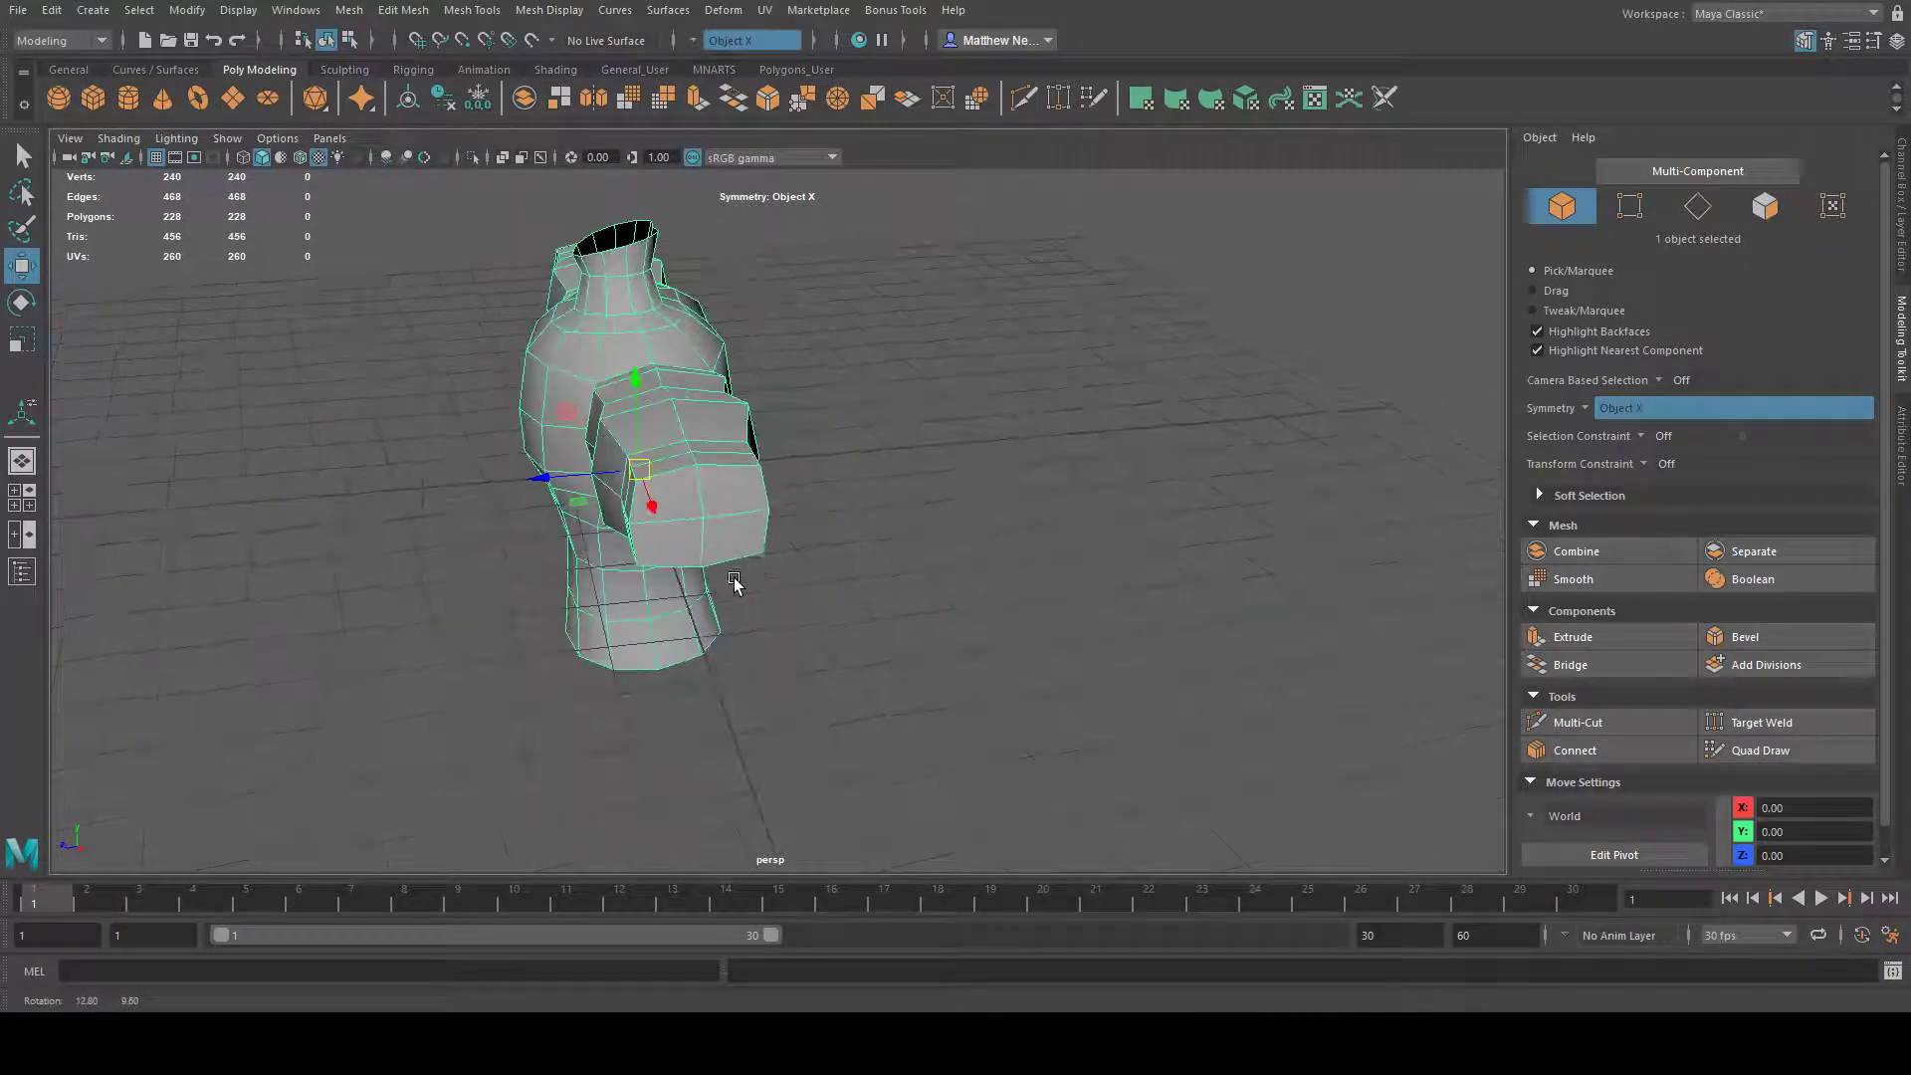
- Select the four end faces of each arm and extrude them outward to about X 8.36 for the forearms
key("F11")
left_click(709, 513)
left_click(657, 515, "shift")
left_click(665, 557, "shift")
left_click(758, 528, "shift")
left_click_drag(887, 521, 908, 567, "alt")
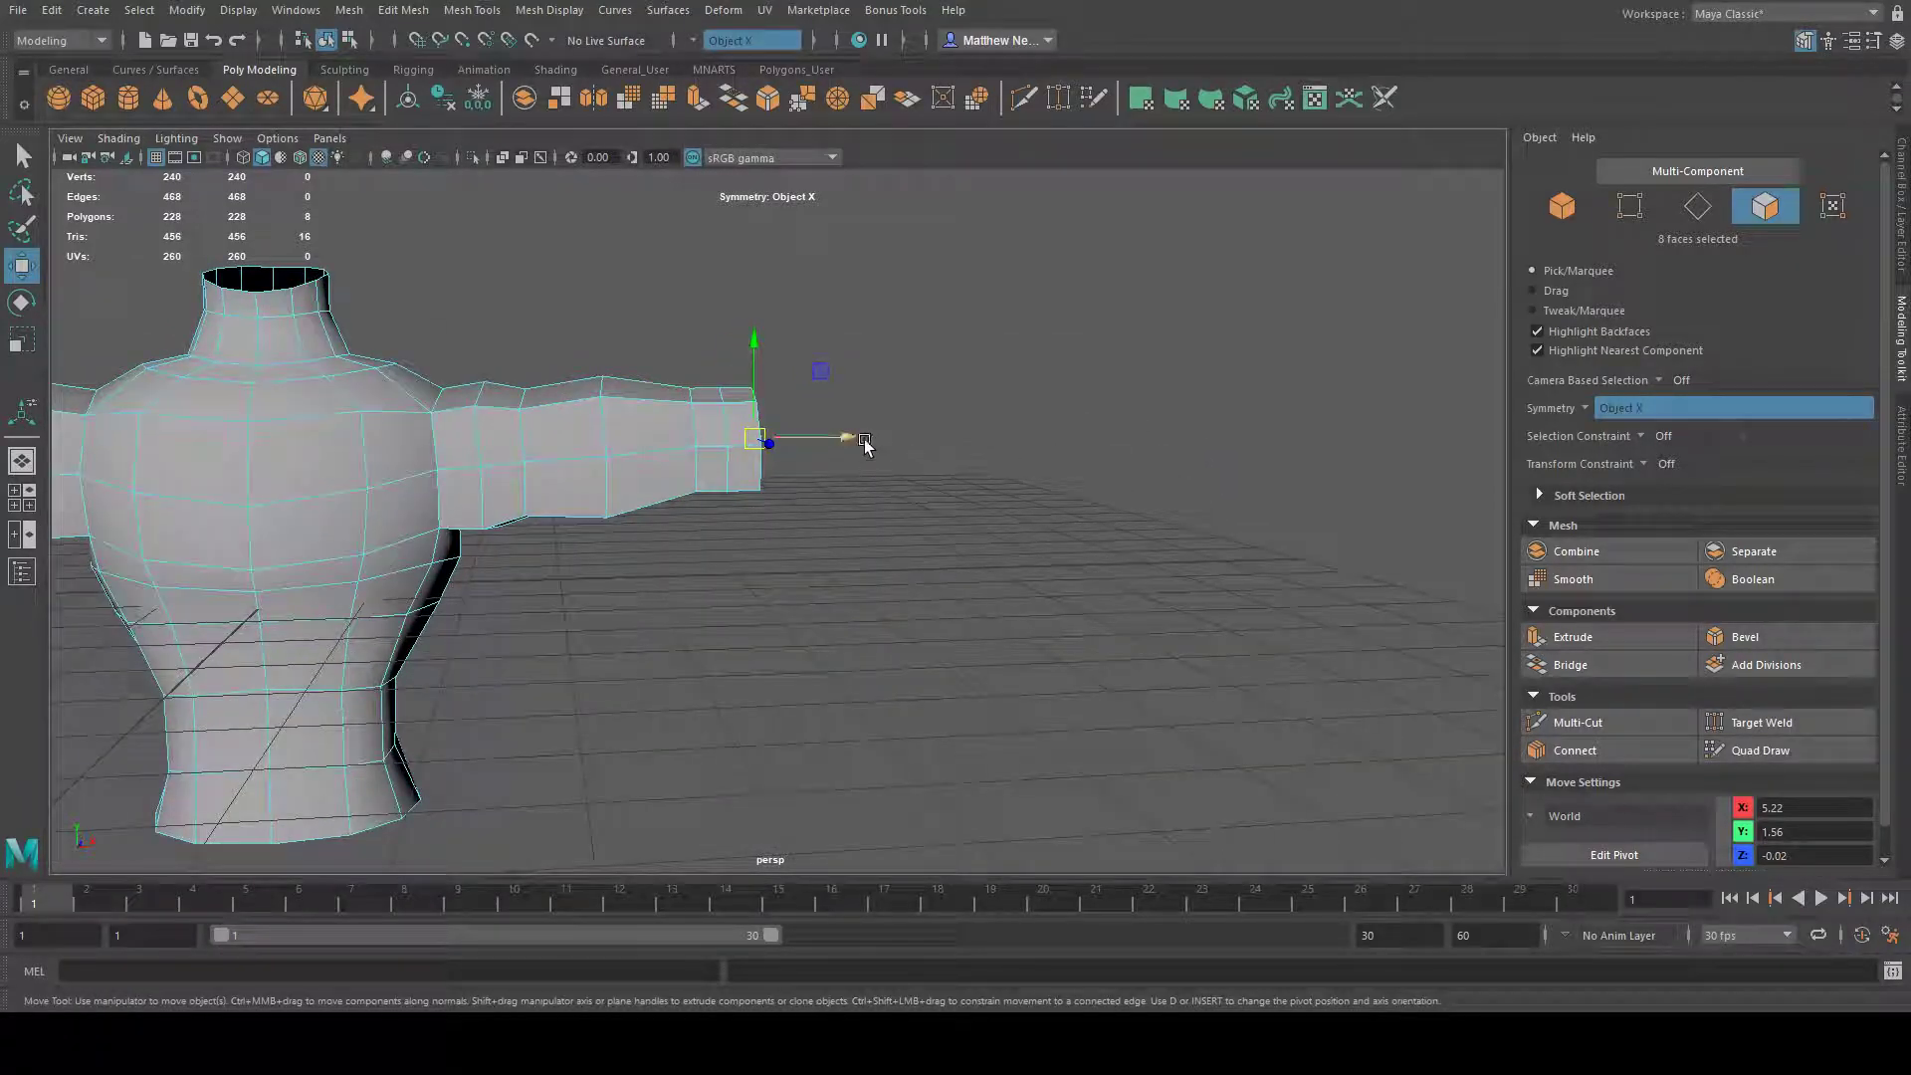
left_click_drag(844, 437, 1129, 471, "shift")
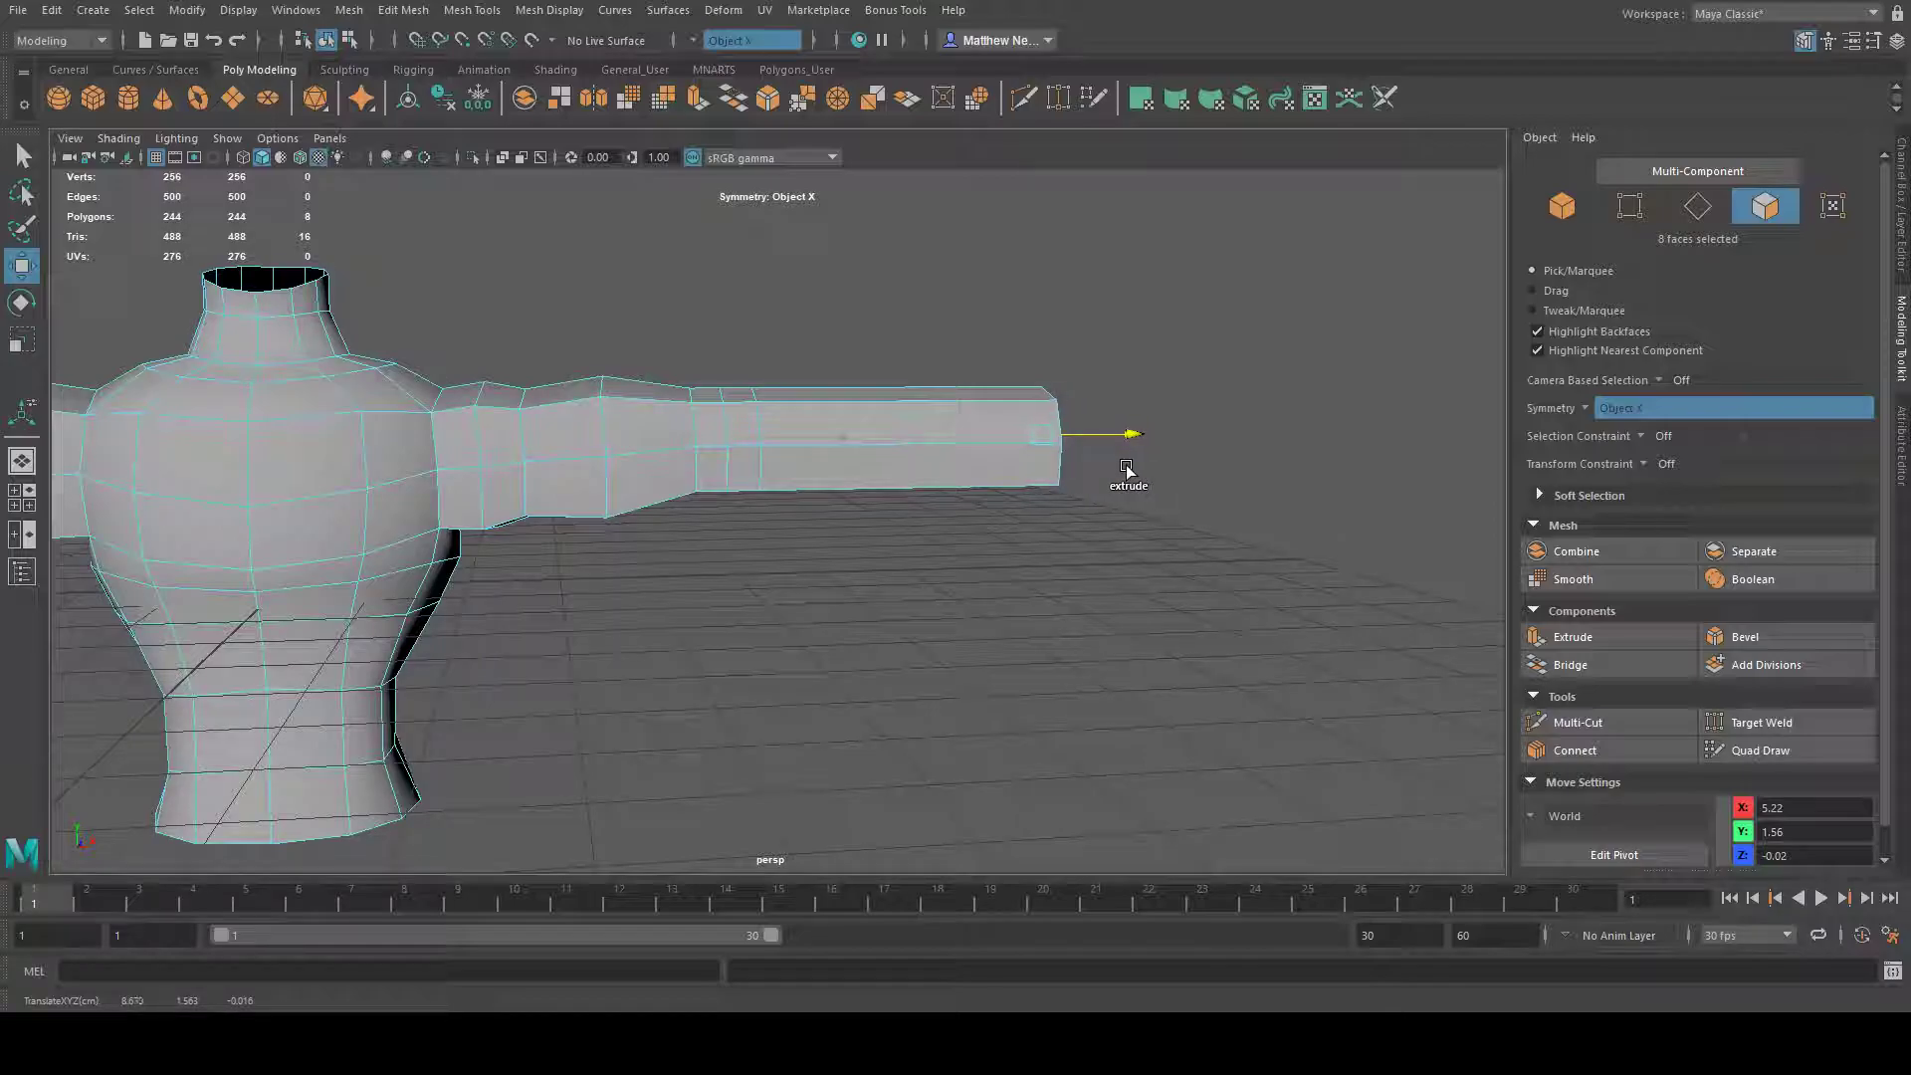
left_click_drag(1103, 468, 1102, 468, "shift")
left_click_drag(1109, 538, 1008, 542, "alt")
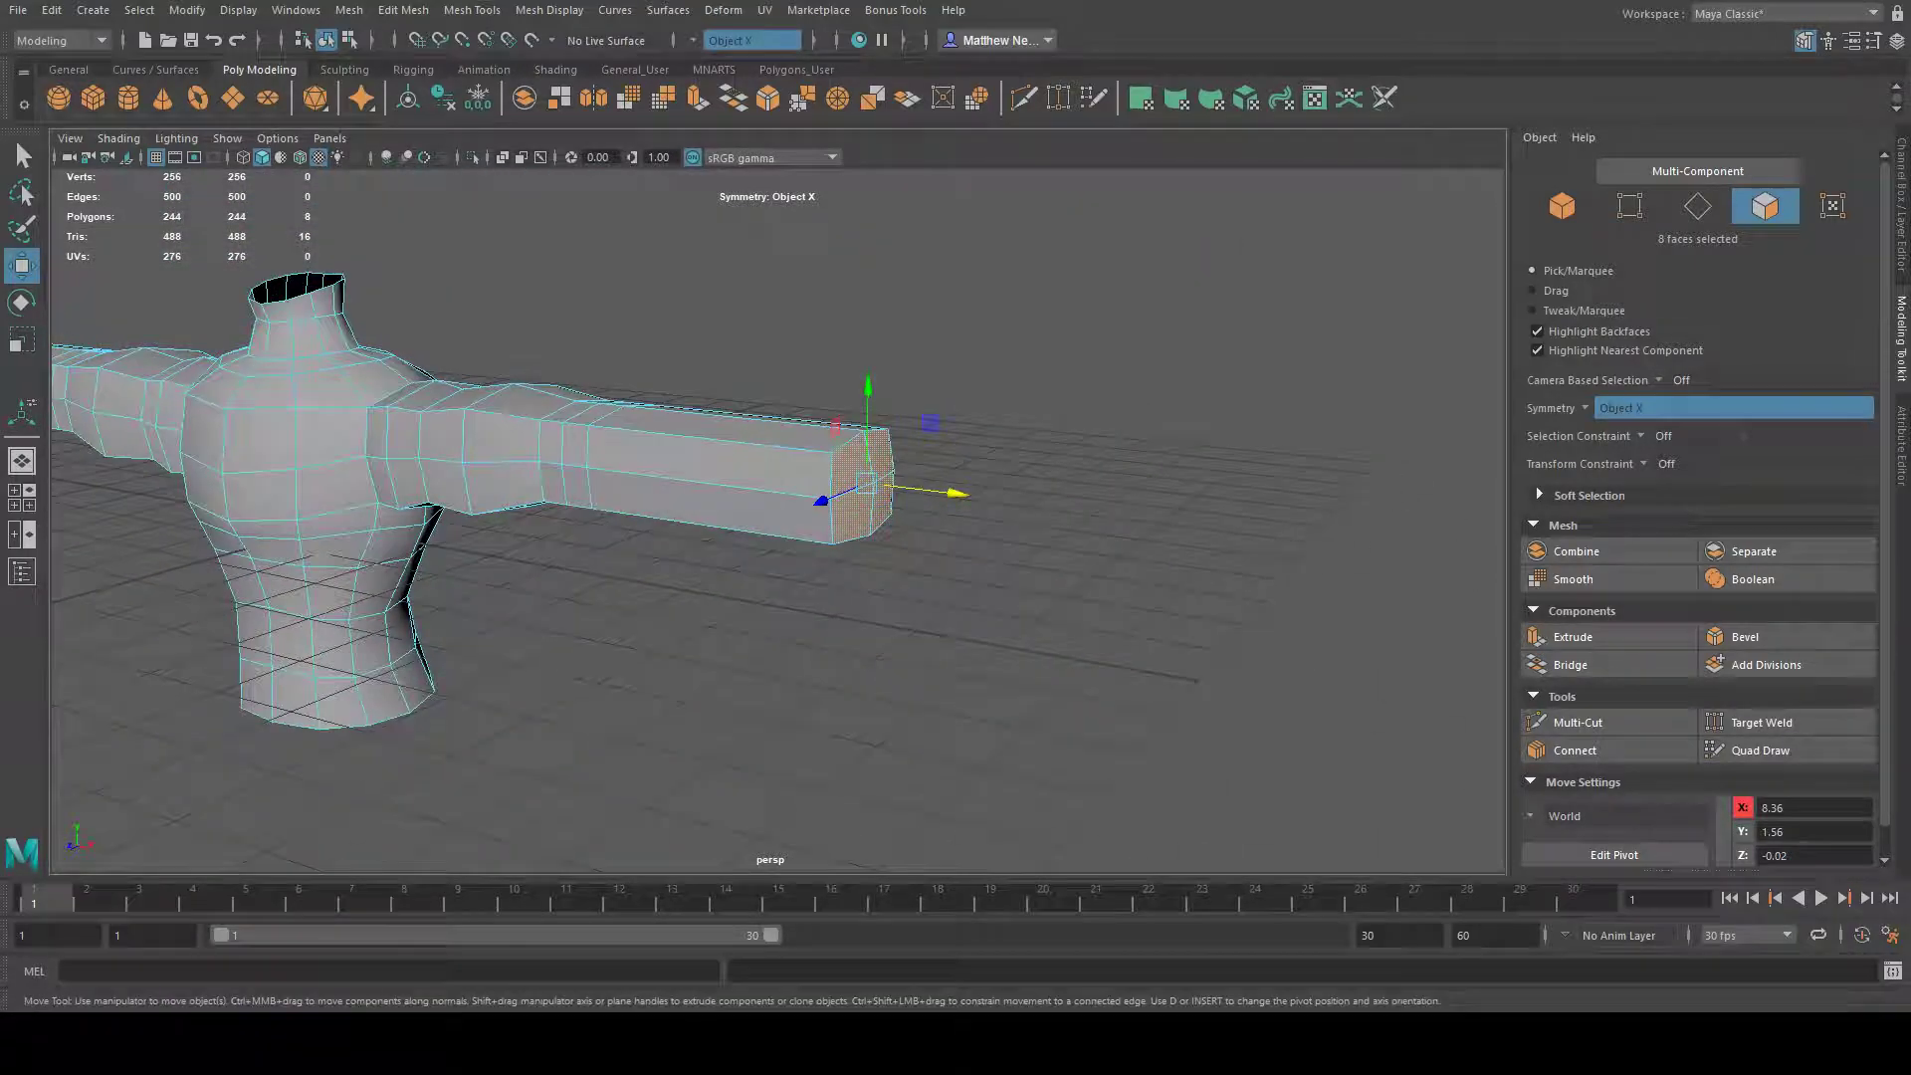
- Scale down the forearm end faces, including their height, to taper the arms toward the wrists
left_click(22, 341)
left_click_drag(875, 489, 849, 484)
left_click_drag(866, 398, 767, 588)
right_click_drag(767, 588, 936, 589, "alt")
left_click_drag(936, 589, 1028, 618, "alt")
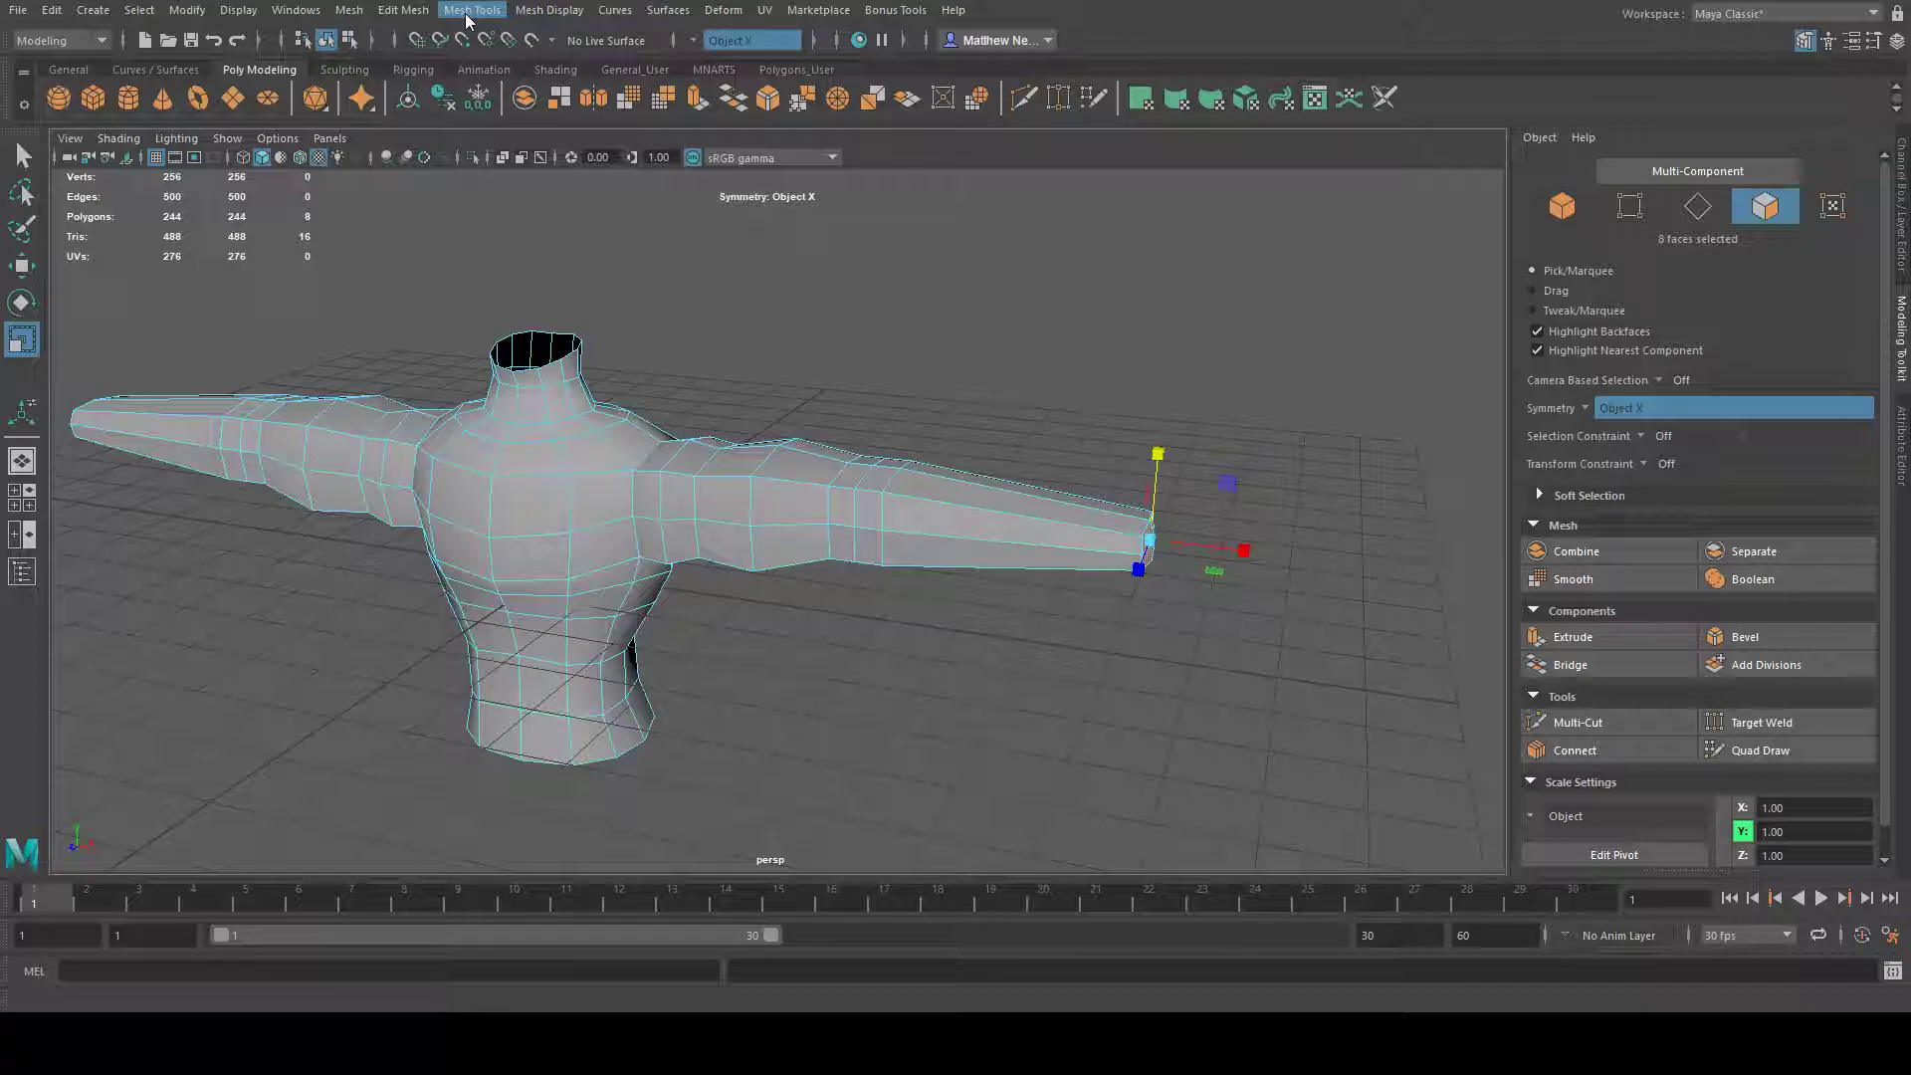
- Insert an edge loop across each forearm near the elbow and scale it in height and depth to fill out the muscle
left_click(521, 157)
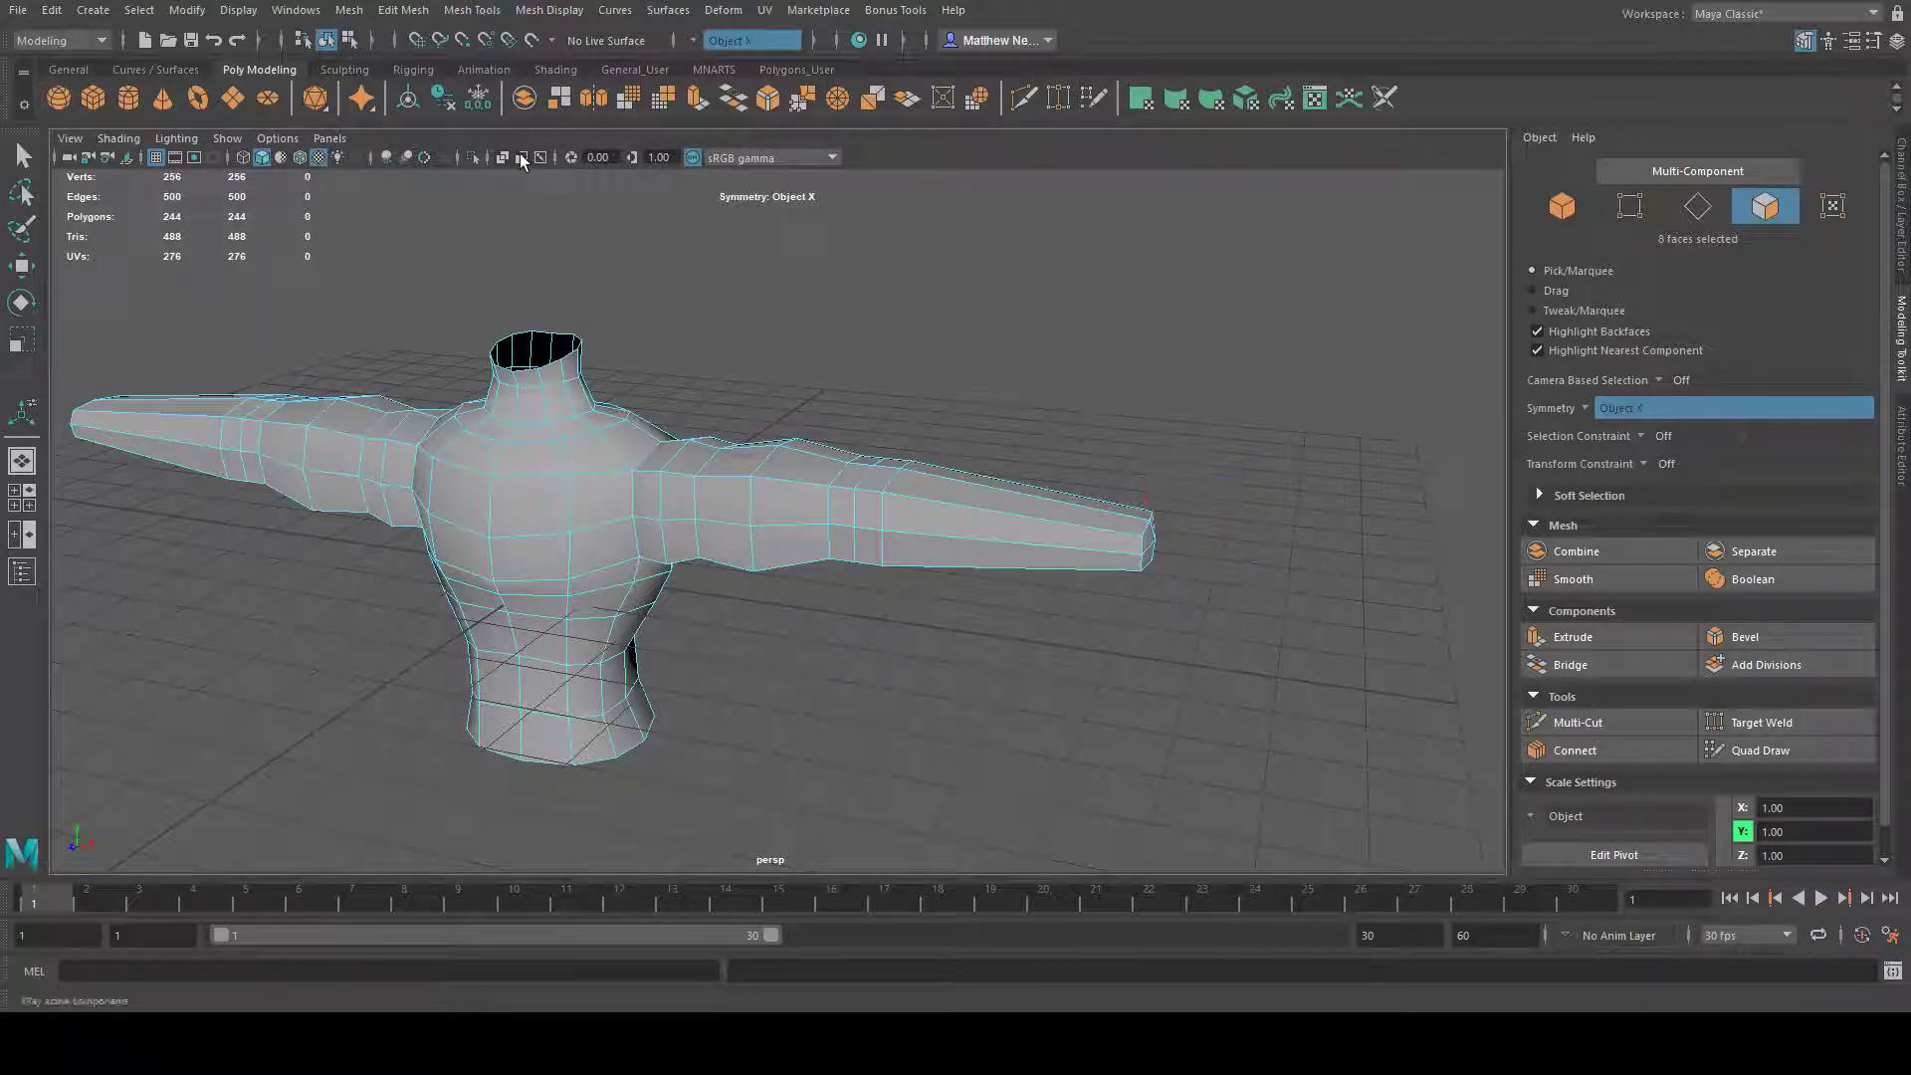
left_click(947, 504)
left_click(22, 341)
left_click_drag(557, 468, 624, 619, "alt")
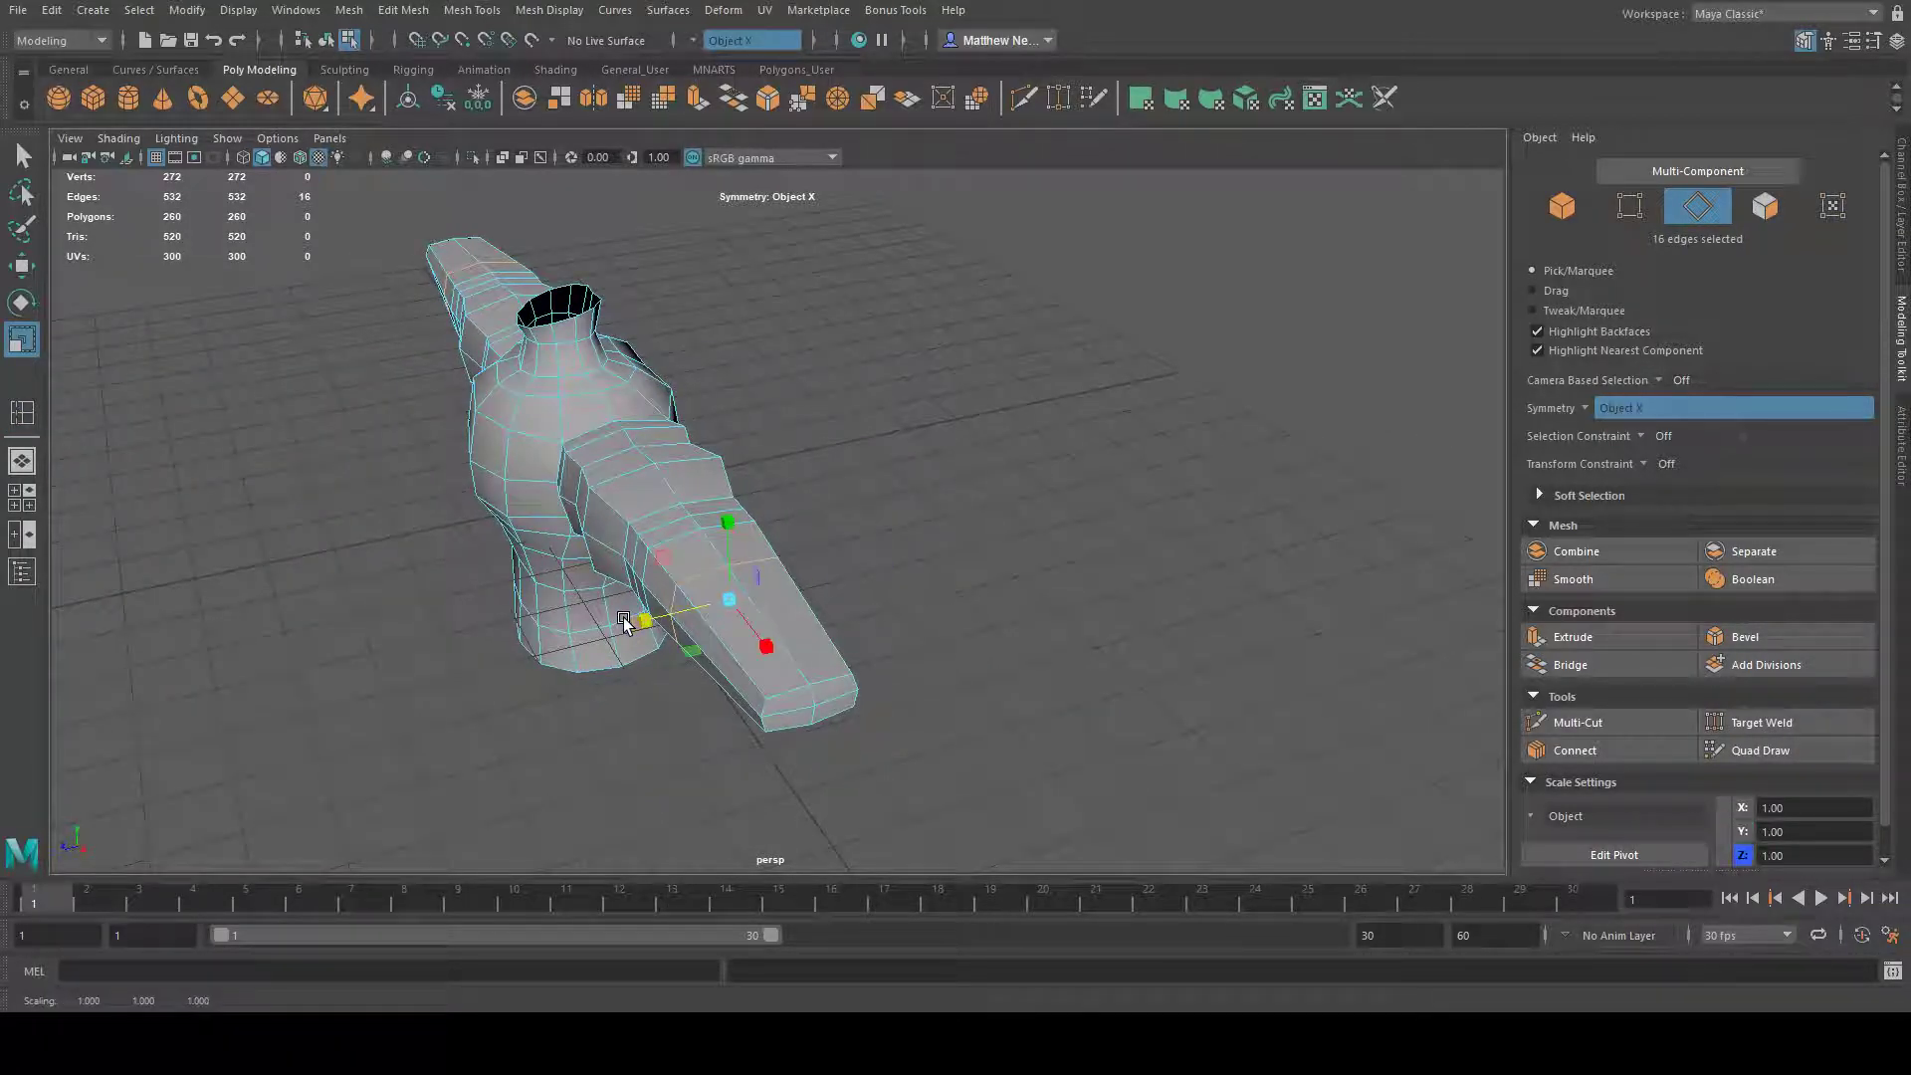
left_click_drag(740, 609, 1088, 474, "alt")
left_click(1089, 474)
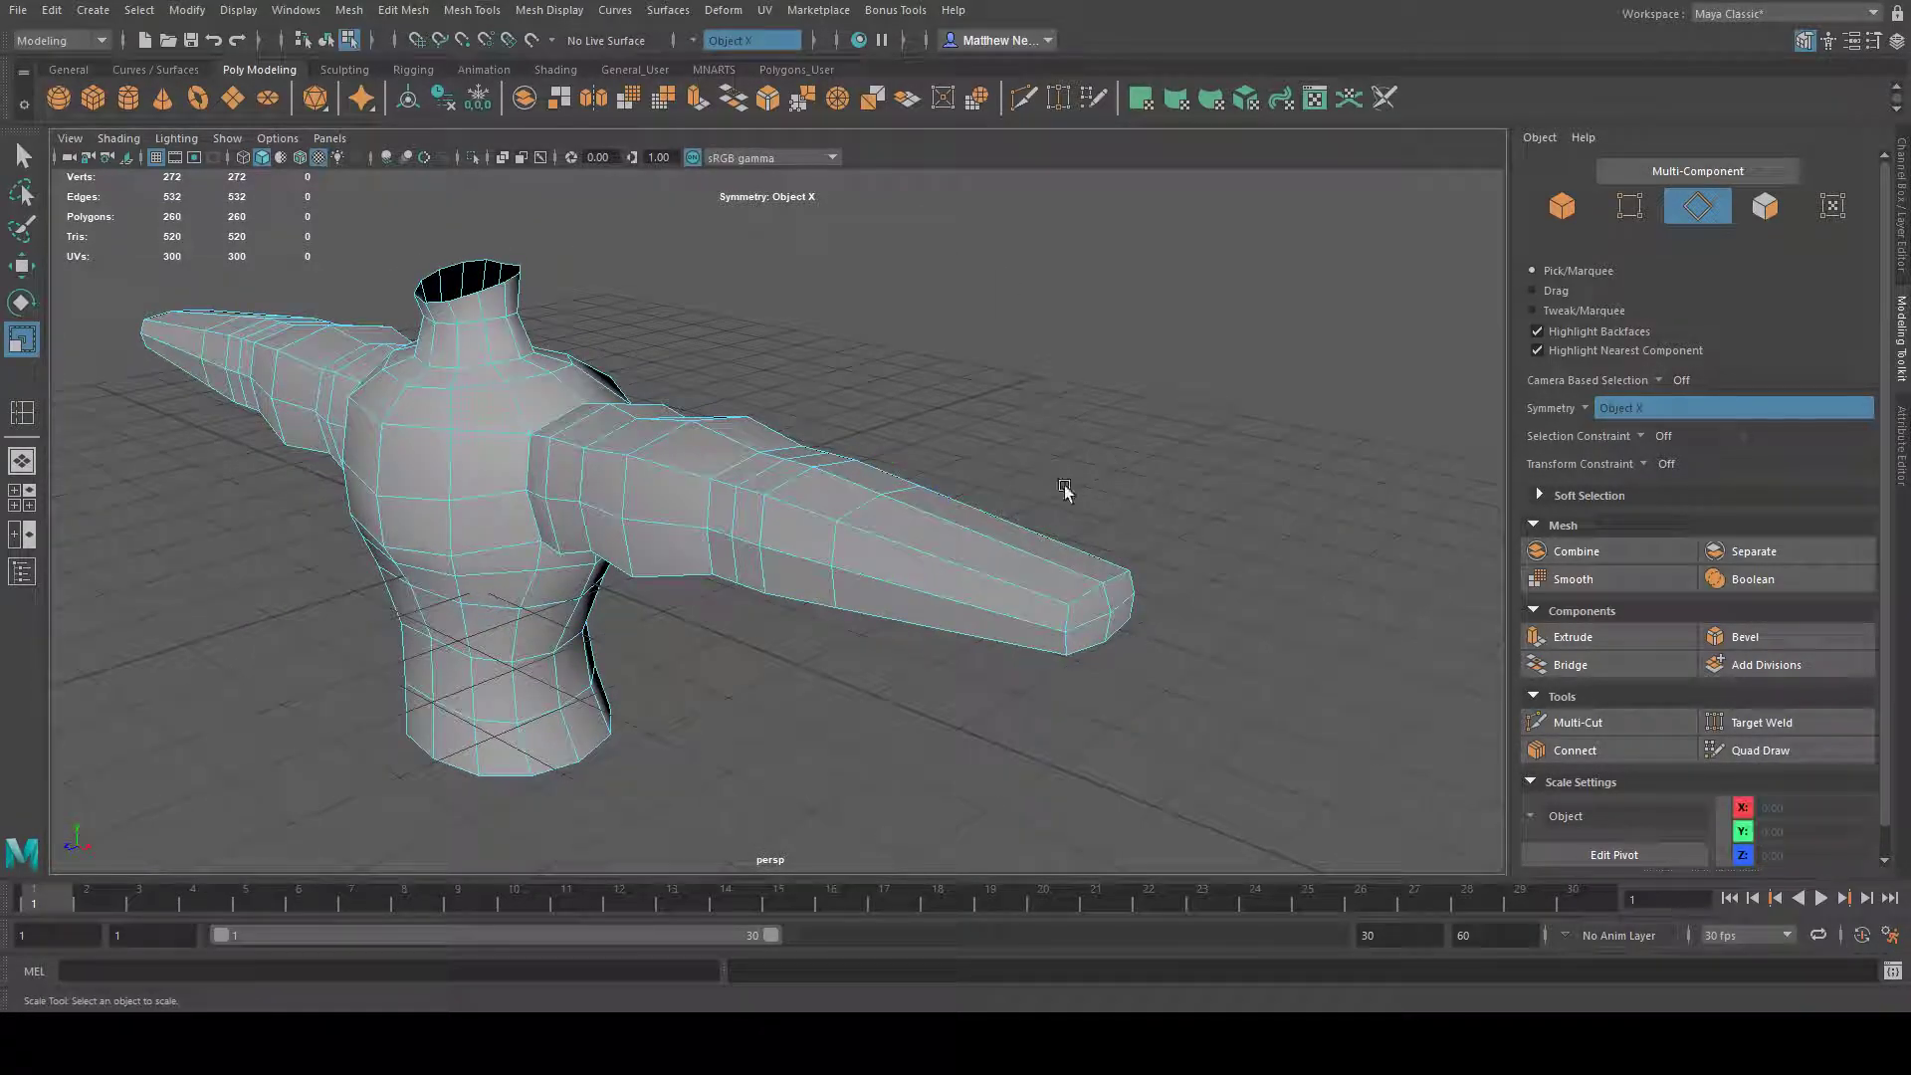
double_click(866, 510)
left_click_drag(882, 542, 955, 414)
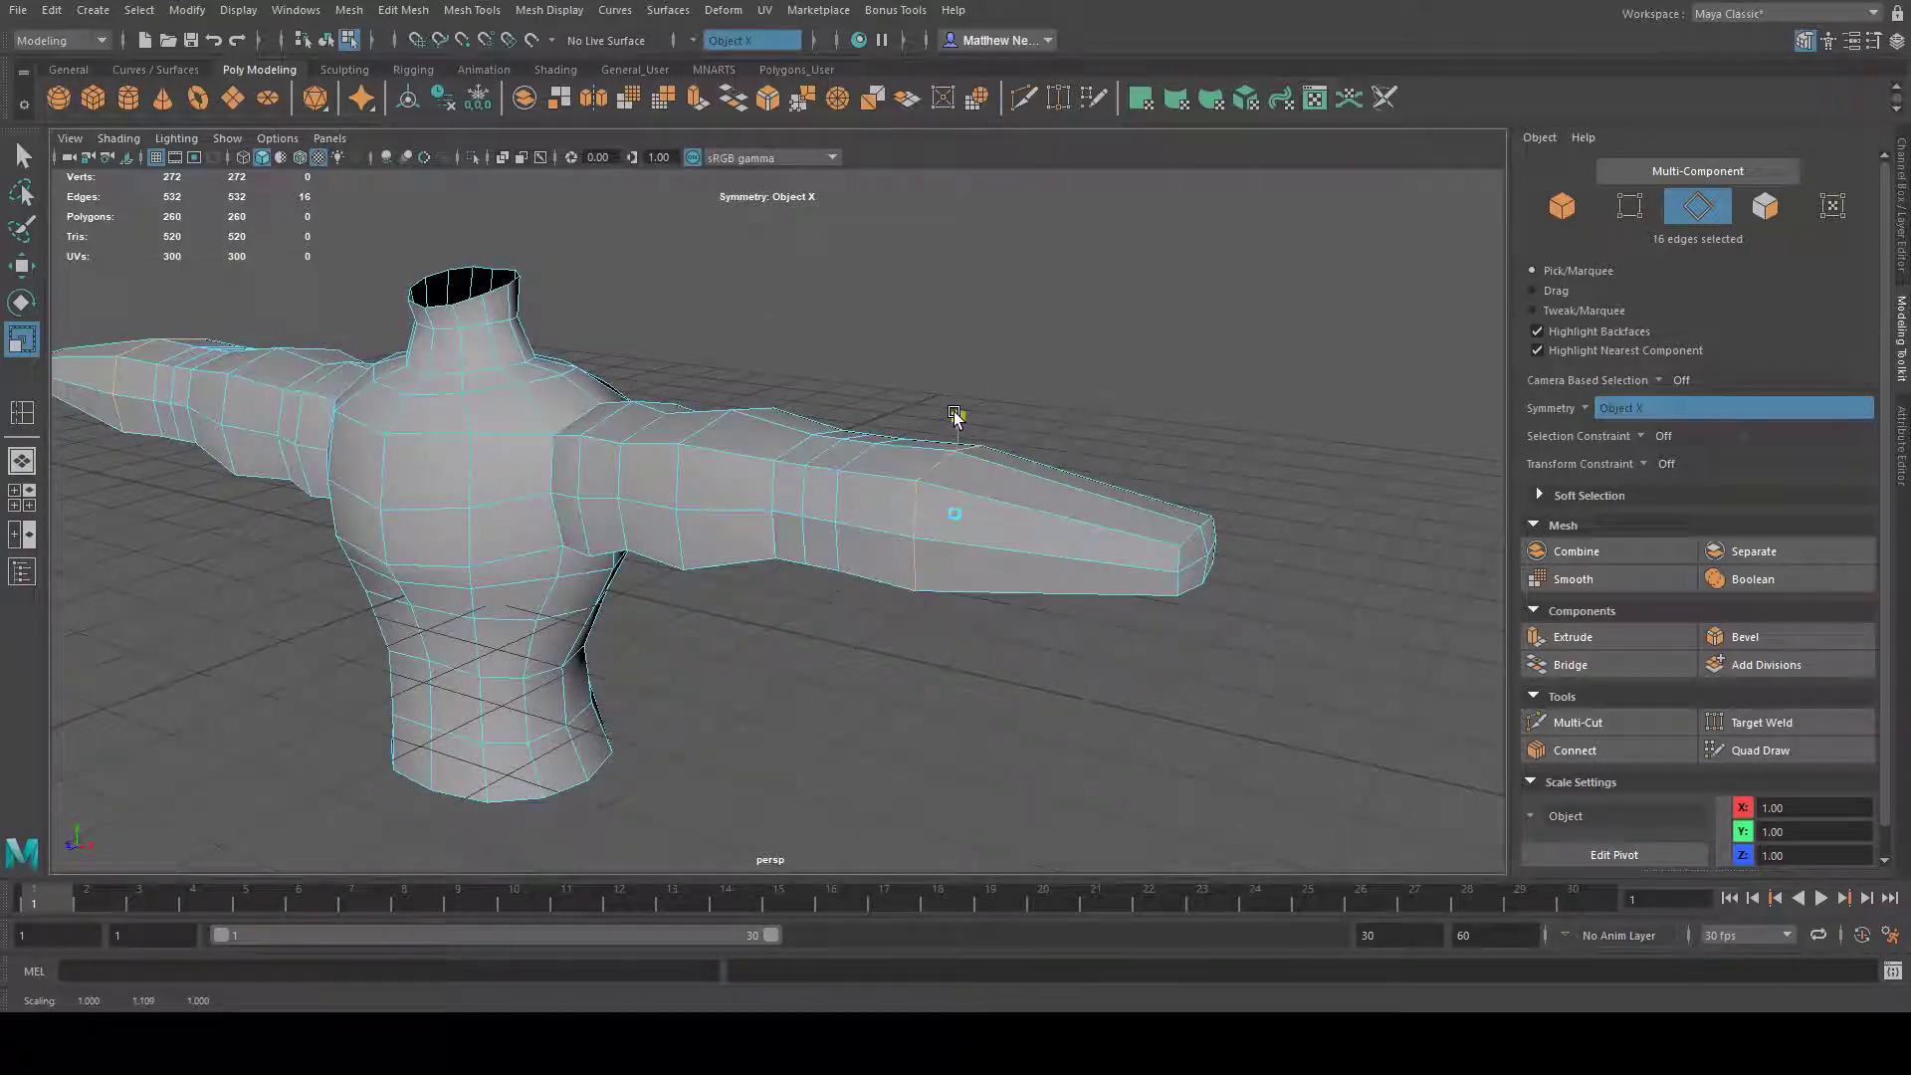
left_click_drag(1065, 433, 1025, 438, "alt")
left_click_drag(733, 520, 1008, 546)
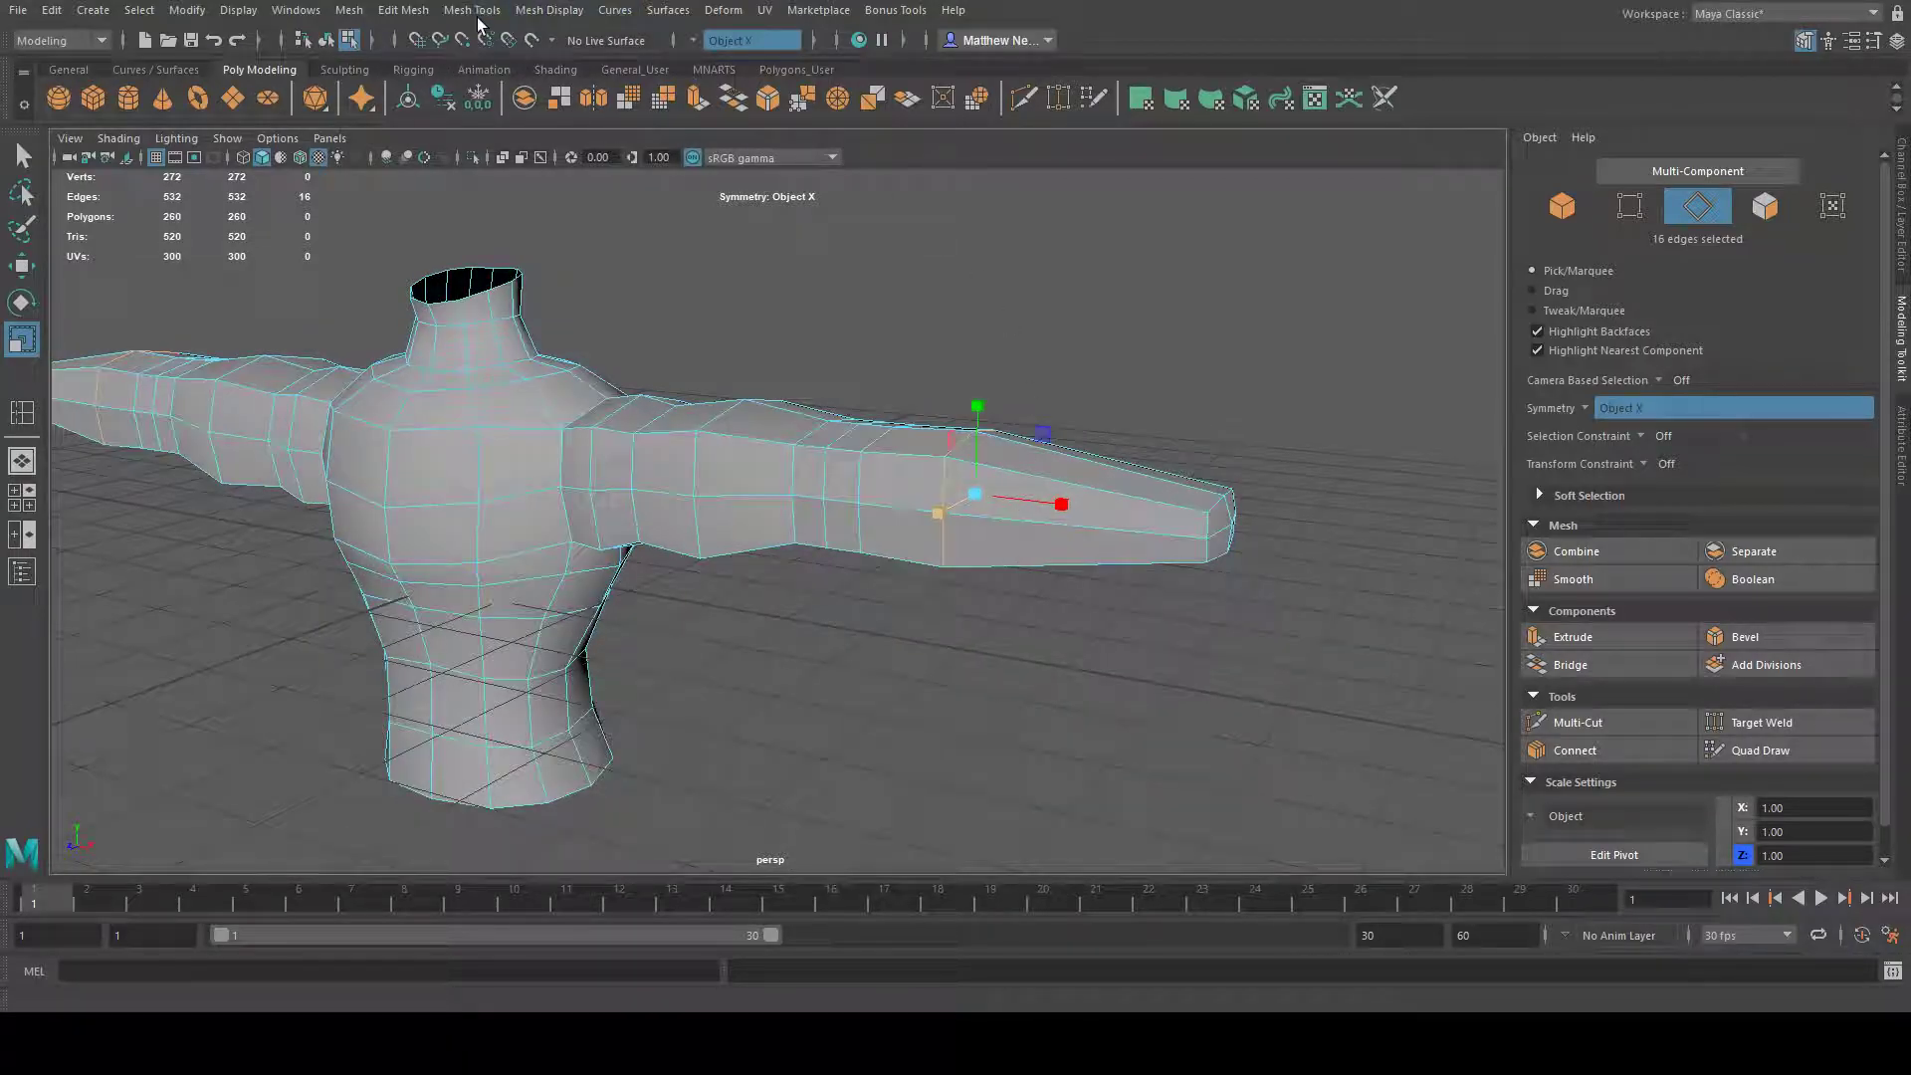
- Insert an edge loop close to each forearm's end and scale it down to narrow the wrist
left_click(1155, 509)
left_click_drag(1151, 507, 1110, 510, "alt")
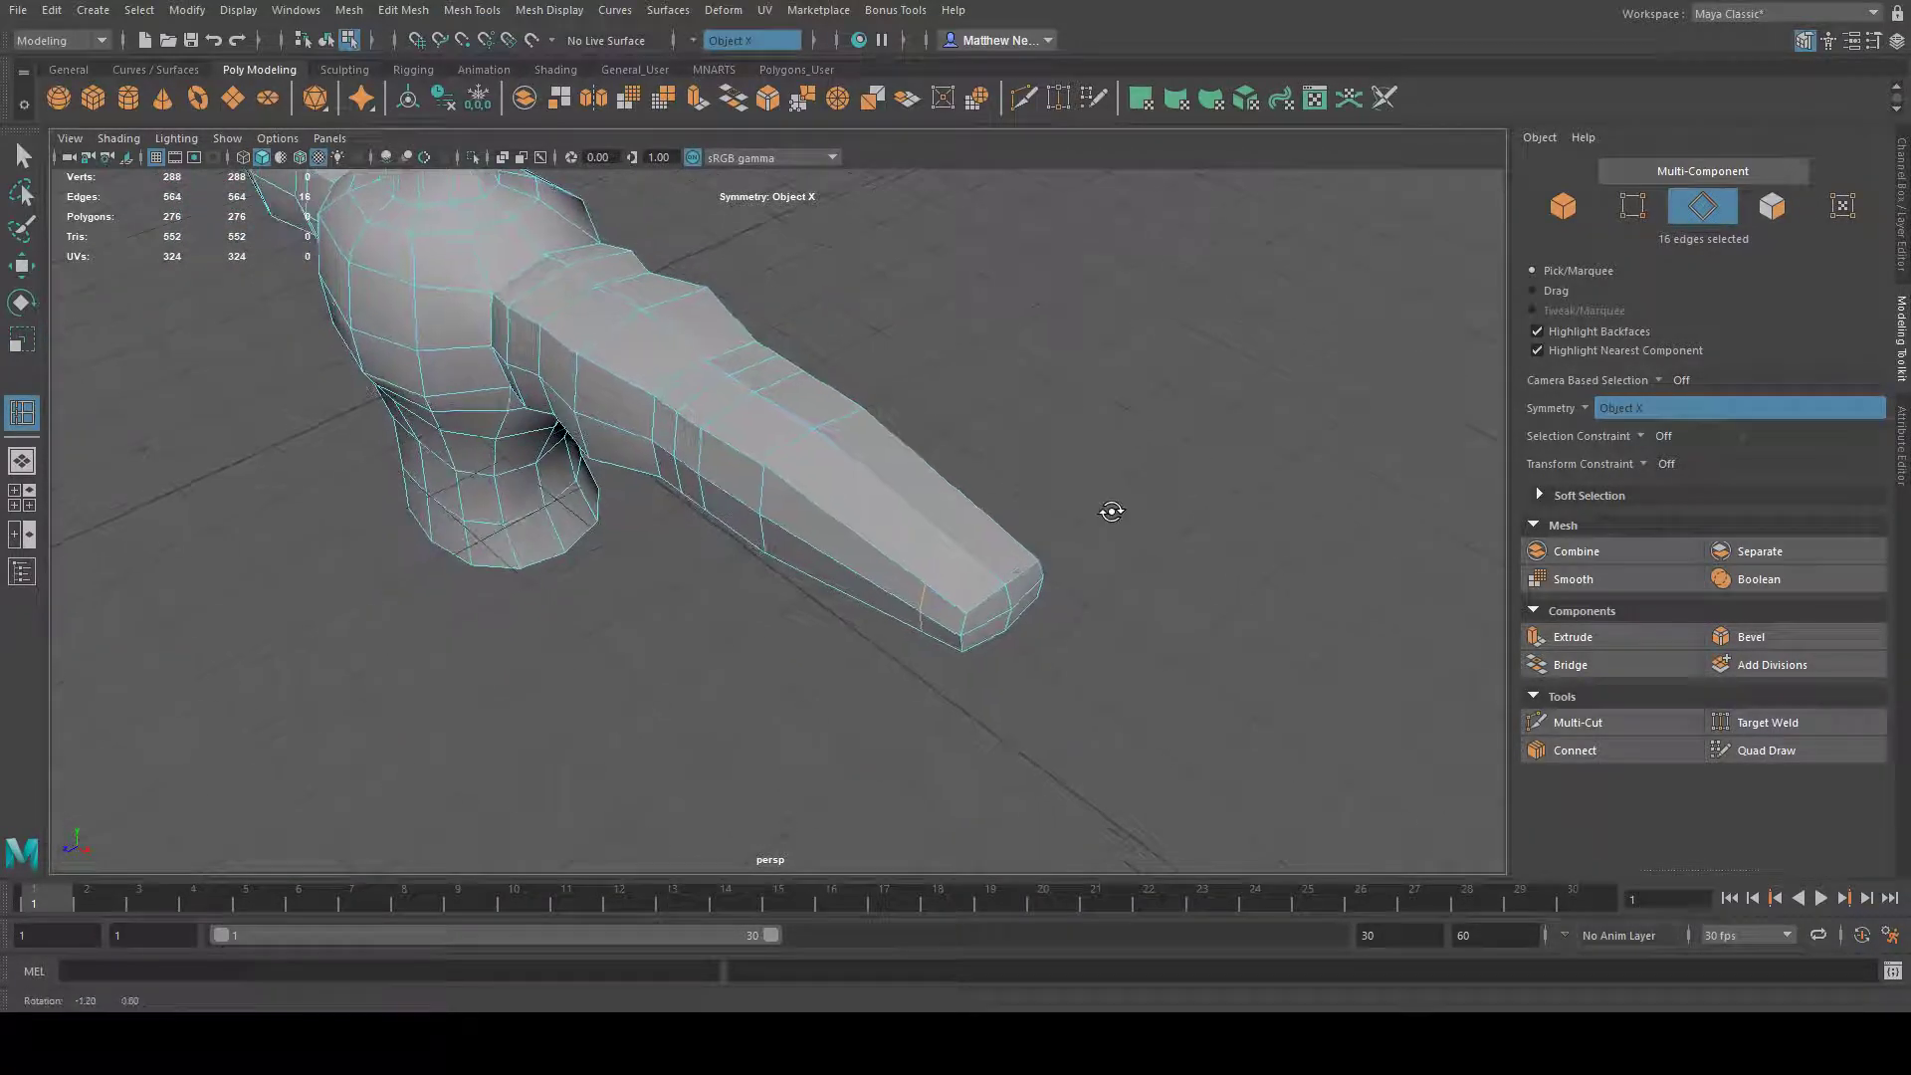
left_click(21, 339)
left_click_drag(1095, 579, 1035, 583)
left_click_drag(1234, 537, 951, 599, "alt")
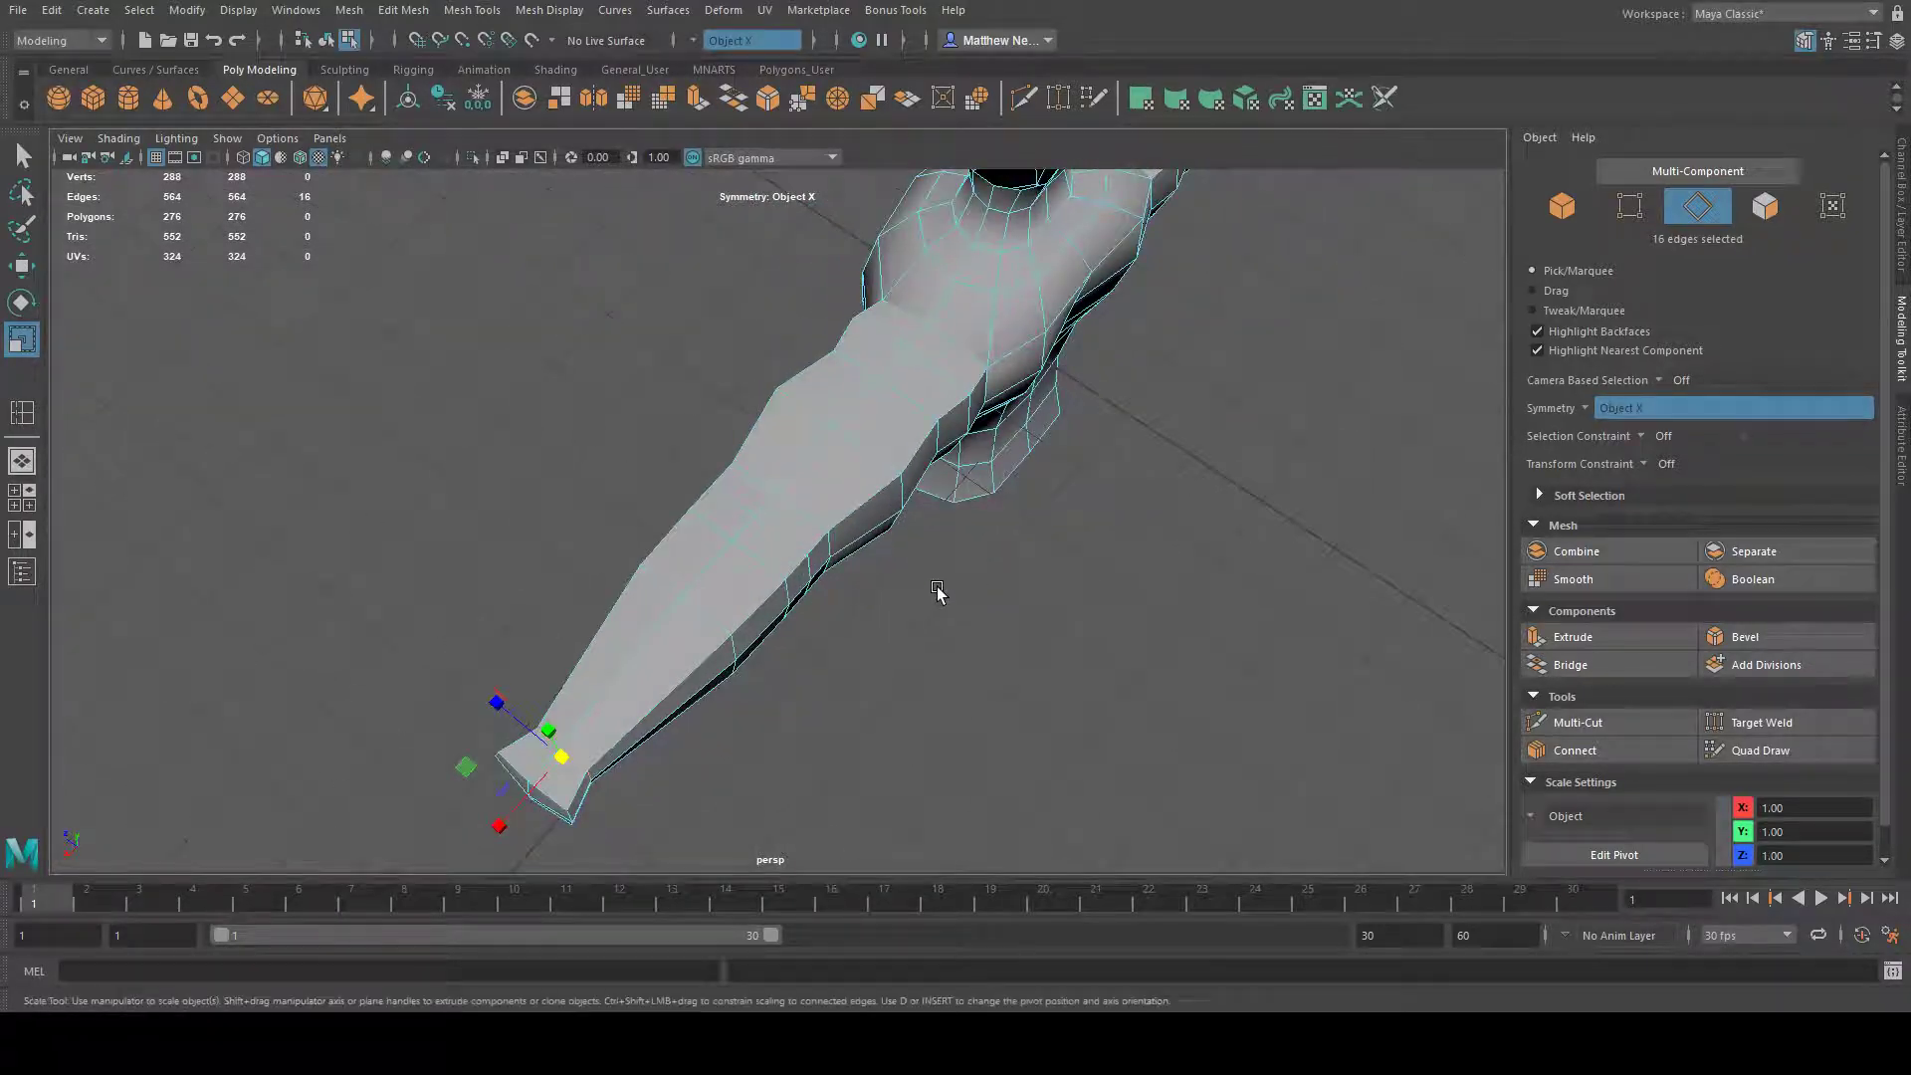
- Reposition individual vertices around the elbow and the back of the upper arm to refine the arm's contour
right_click_drag(709, 489, 636, 478)
left_click_drag(836, 607, 823, 538, "alt")
left_click(777, 513)
left_click_drag(866, 602, 848, 477, "alt")
key("w")
key("b")
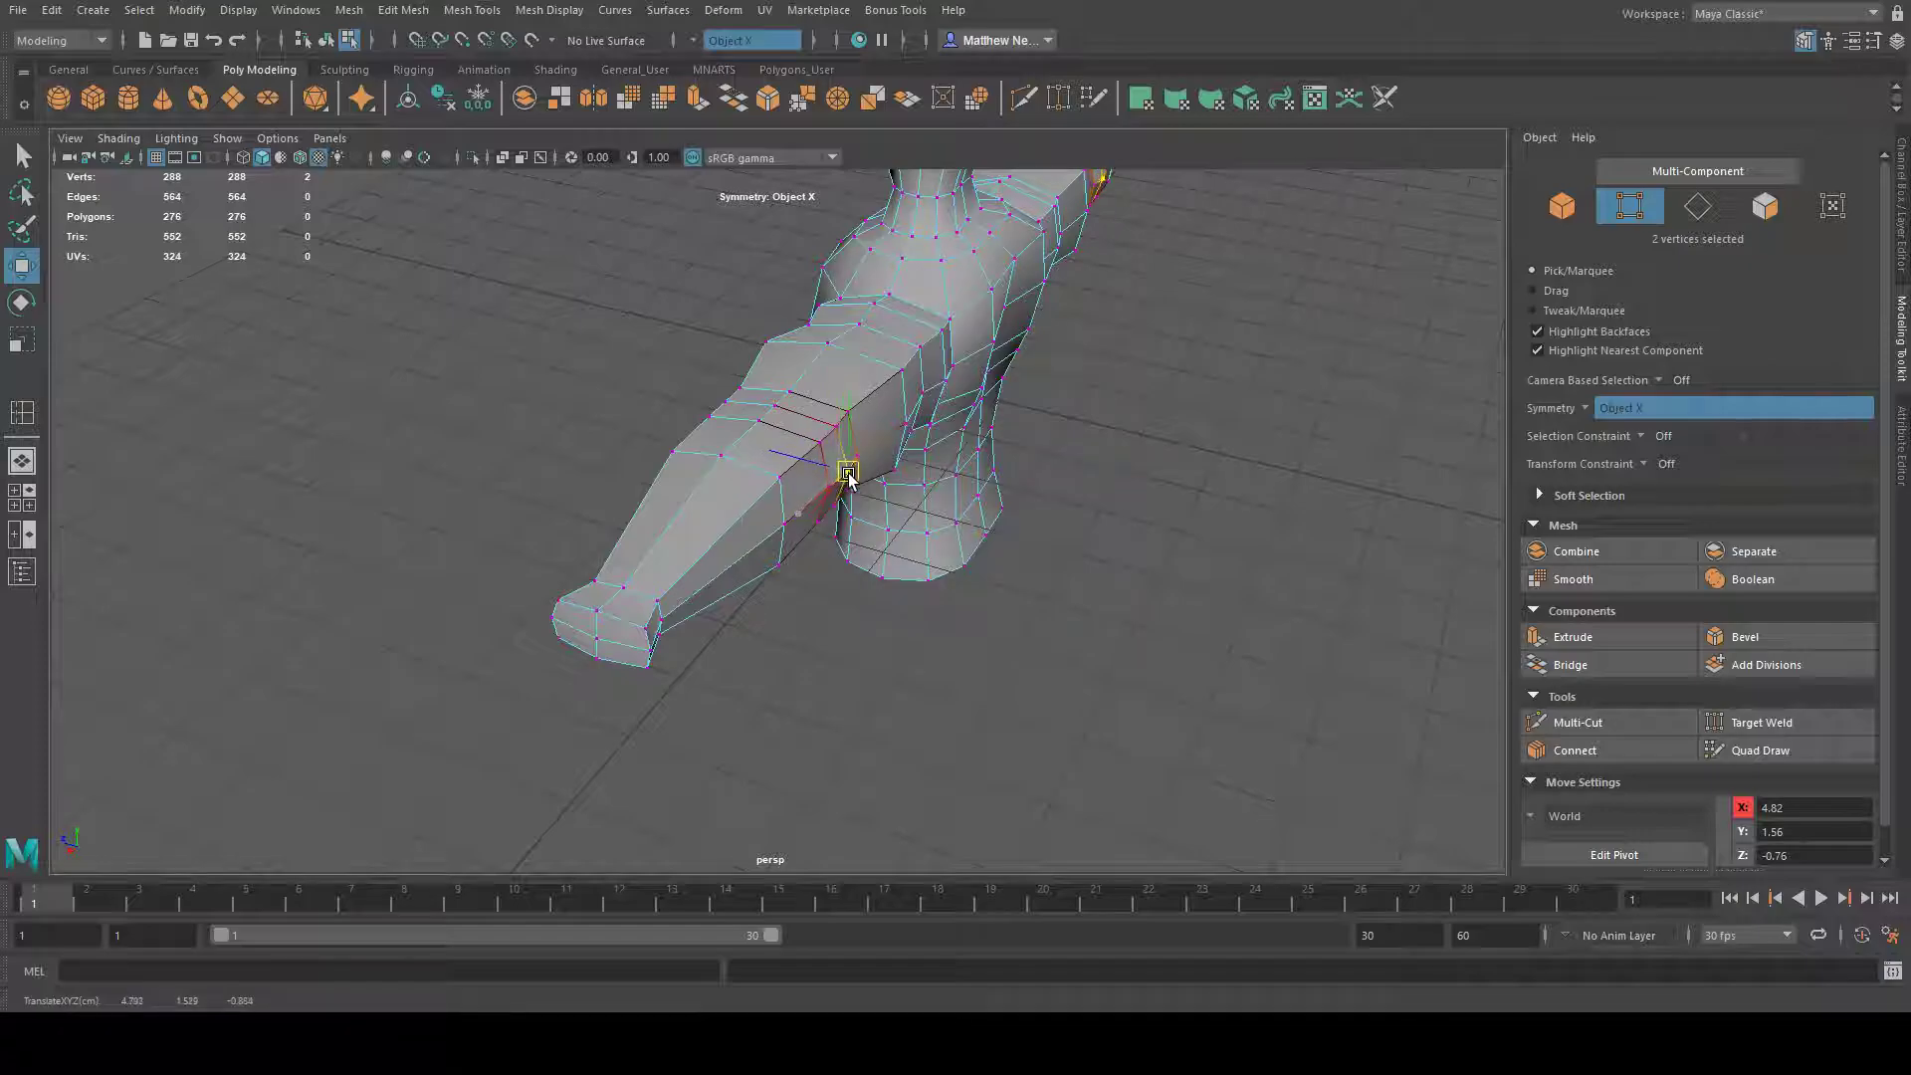
left_click_drag(980, 480, 935, 469, "alt")
left_click(896, 461)
left_click(926, 476)
left_click(974, 460)
- Move vertices on the top and back of the shoulder to round its transition into the upper arm
left_click_drag(1083, 487, 958, 410, "alt")
left_click_drag(1080, 431, 974, 411, "alt")
left_click(966, 429)
mouse_move(975, 411)
left_mouse_down("alt")
mouse_move(917, 414)
mouse_move(977, 431)
left_mouse_up("alt")
left_click(921, 338)
left_click_drag(1105, 398, 930, 269, "alt")
mouse_move(875, 373)
left_mouse_down()
mouse_move(879, 398)
mouse_move(872, 383)
left_mouse_up()
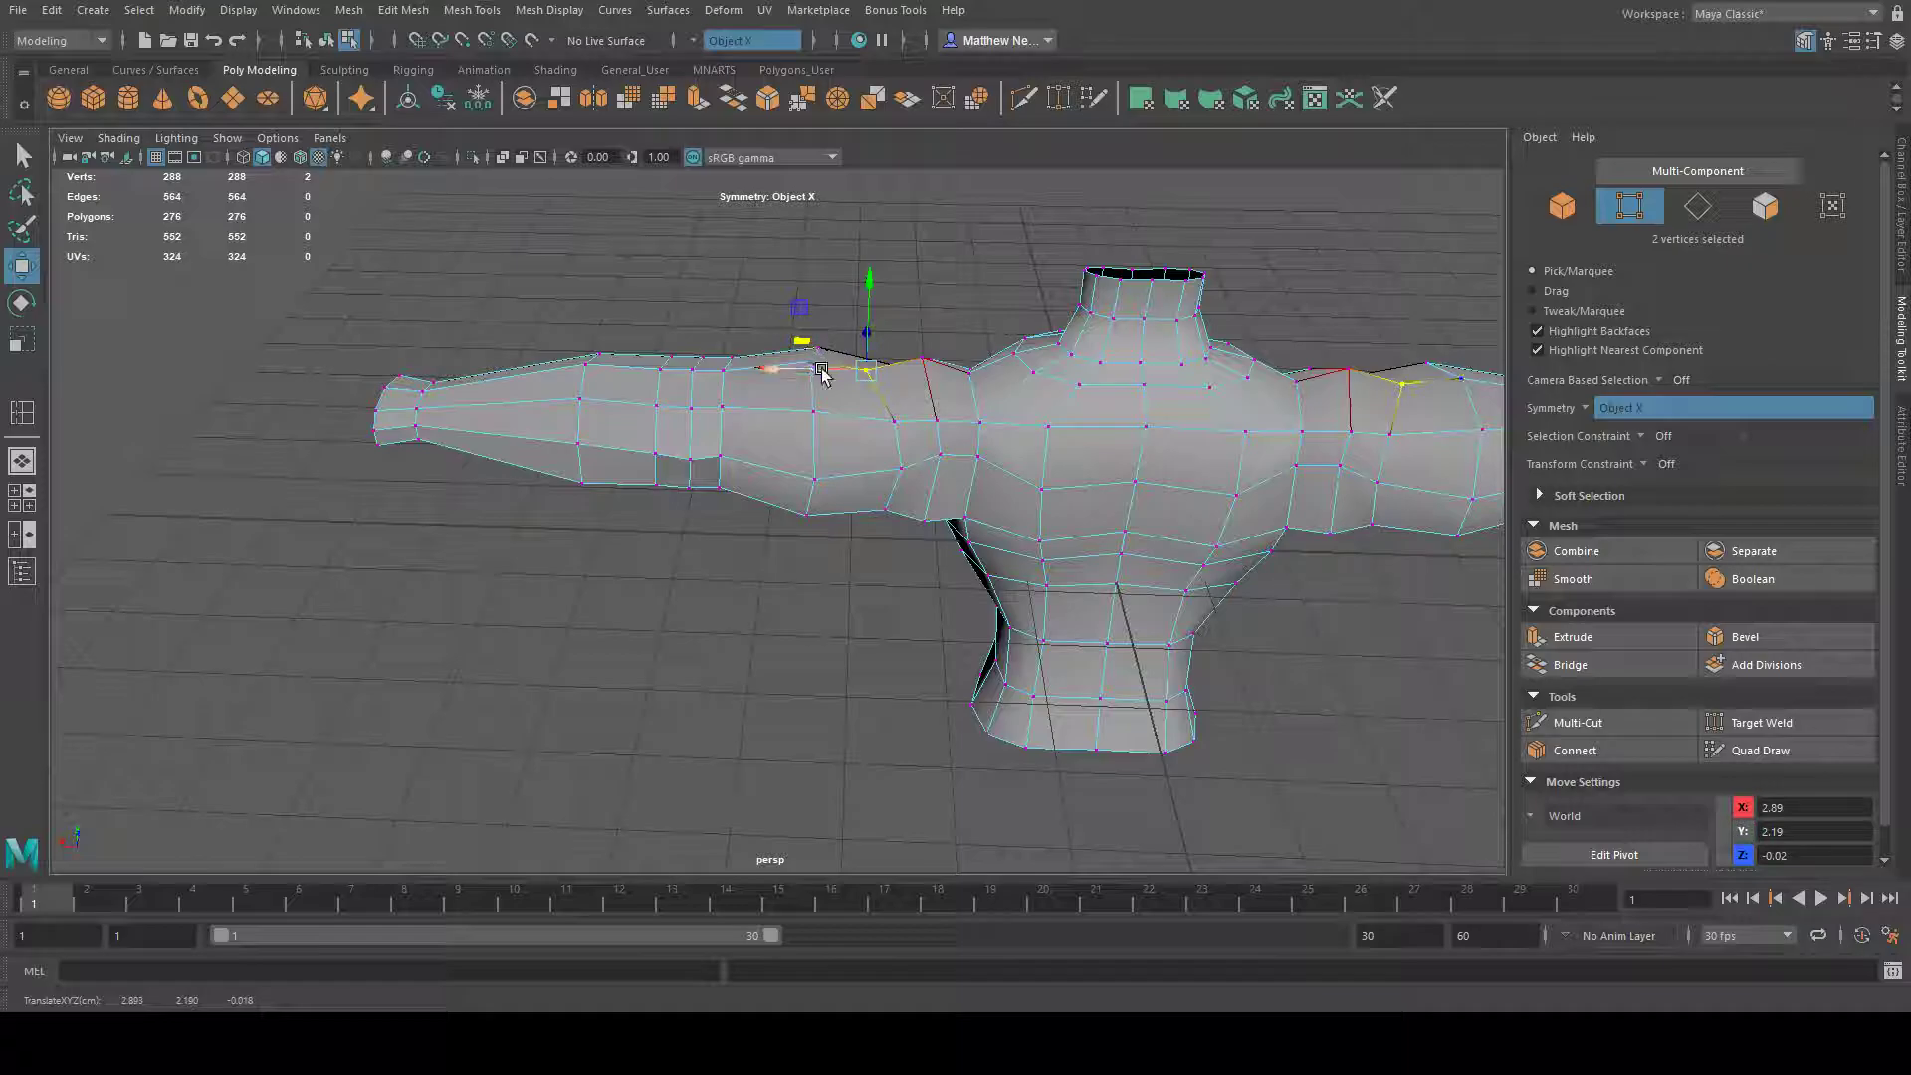
left_click(930, 261)
left_click_drag(968, 319, 1129, 340, "alt")
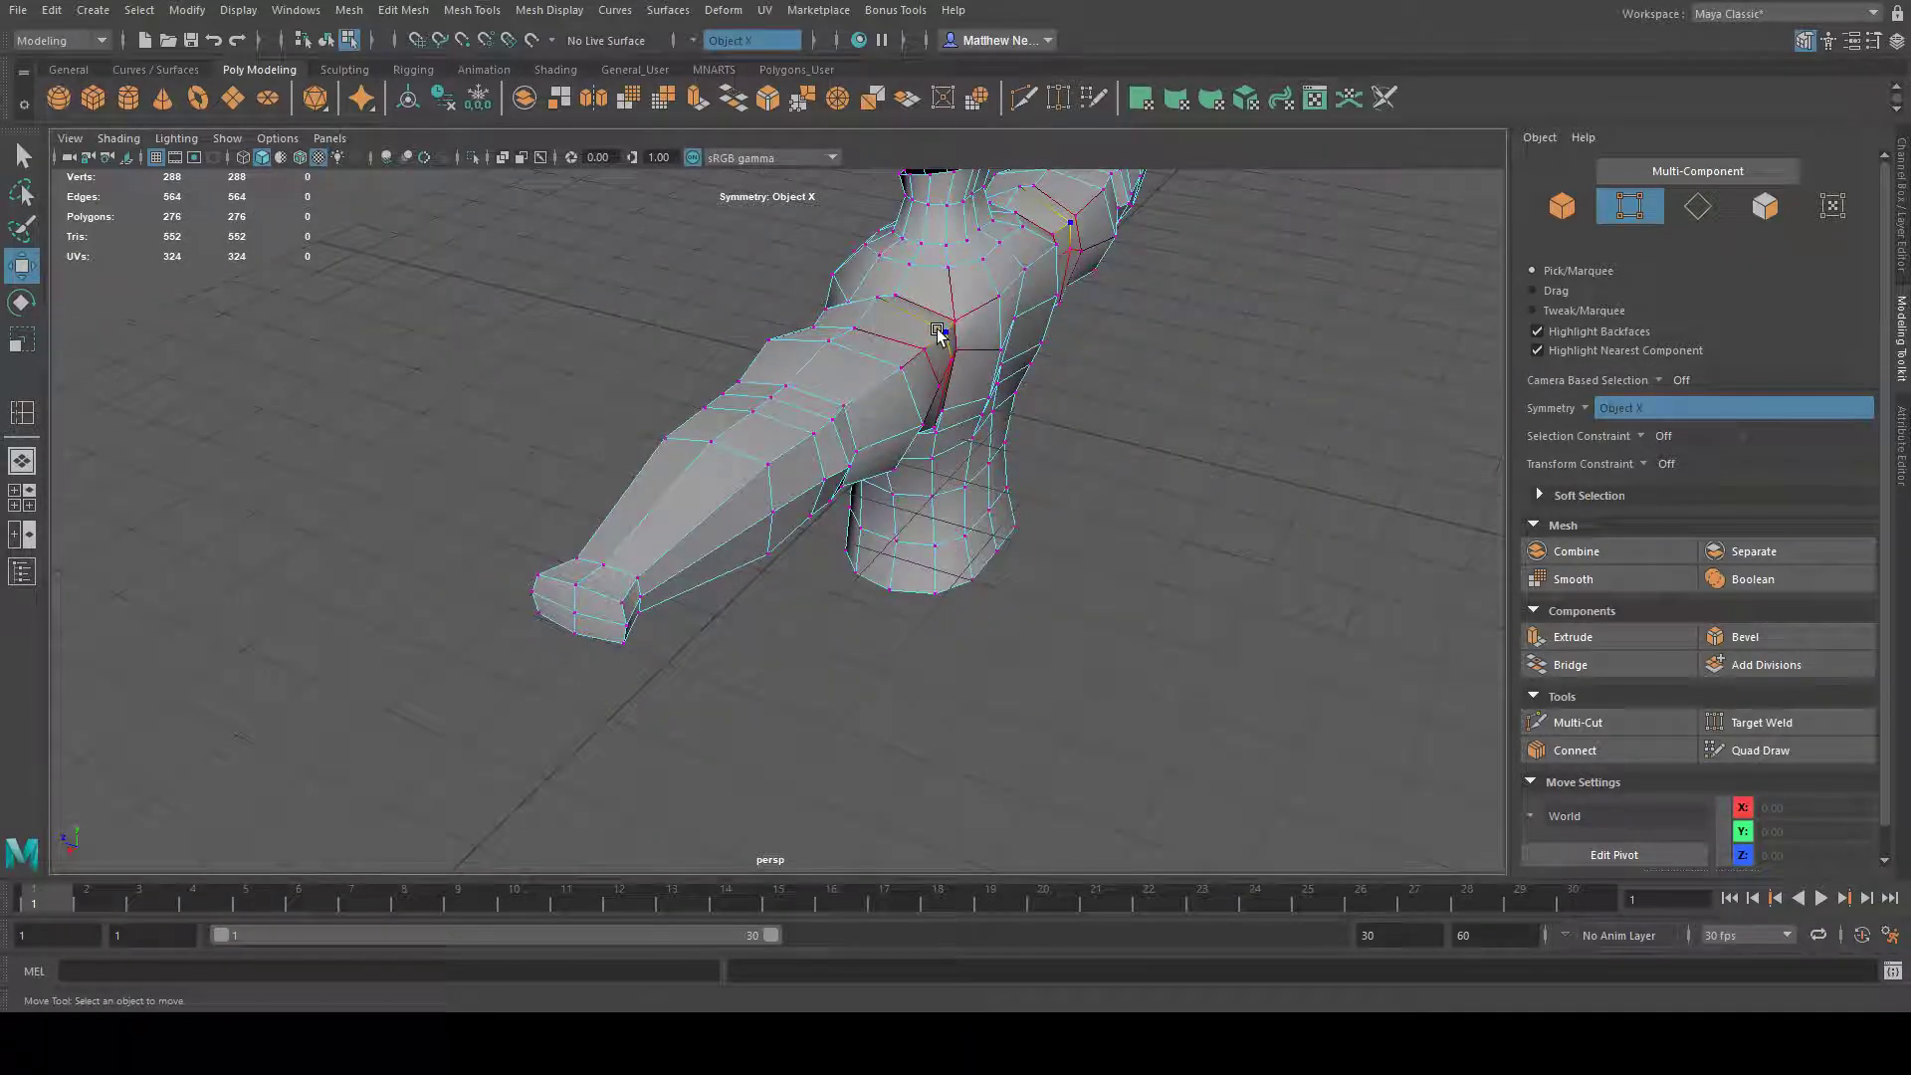
left_click(935, 328)
left_click_drag(1000, 384, 1049, 426, "alt")
- Adjust the vertices along the shoulder and upper arm to even out the arm's outline
key("b")
left_click_drag(835, 336, 911, 507)
left_click(773, 477)
left_click_drag(761, 484, 842, 520)
left_click(734, 468)
left_click_drag(740, 559, 696, 400, "alt")
left_click(701, 431)
left_click(852, 385)
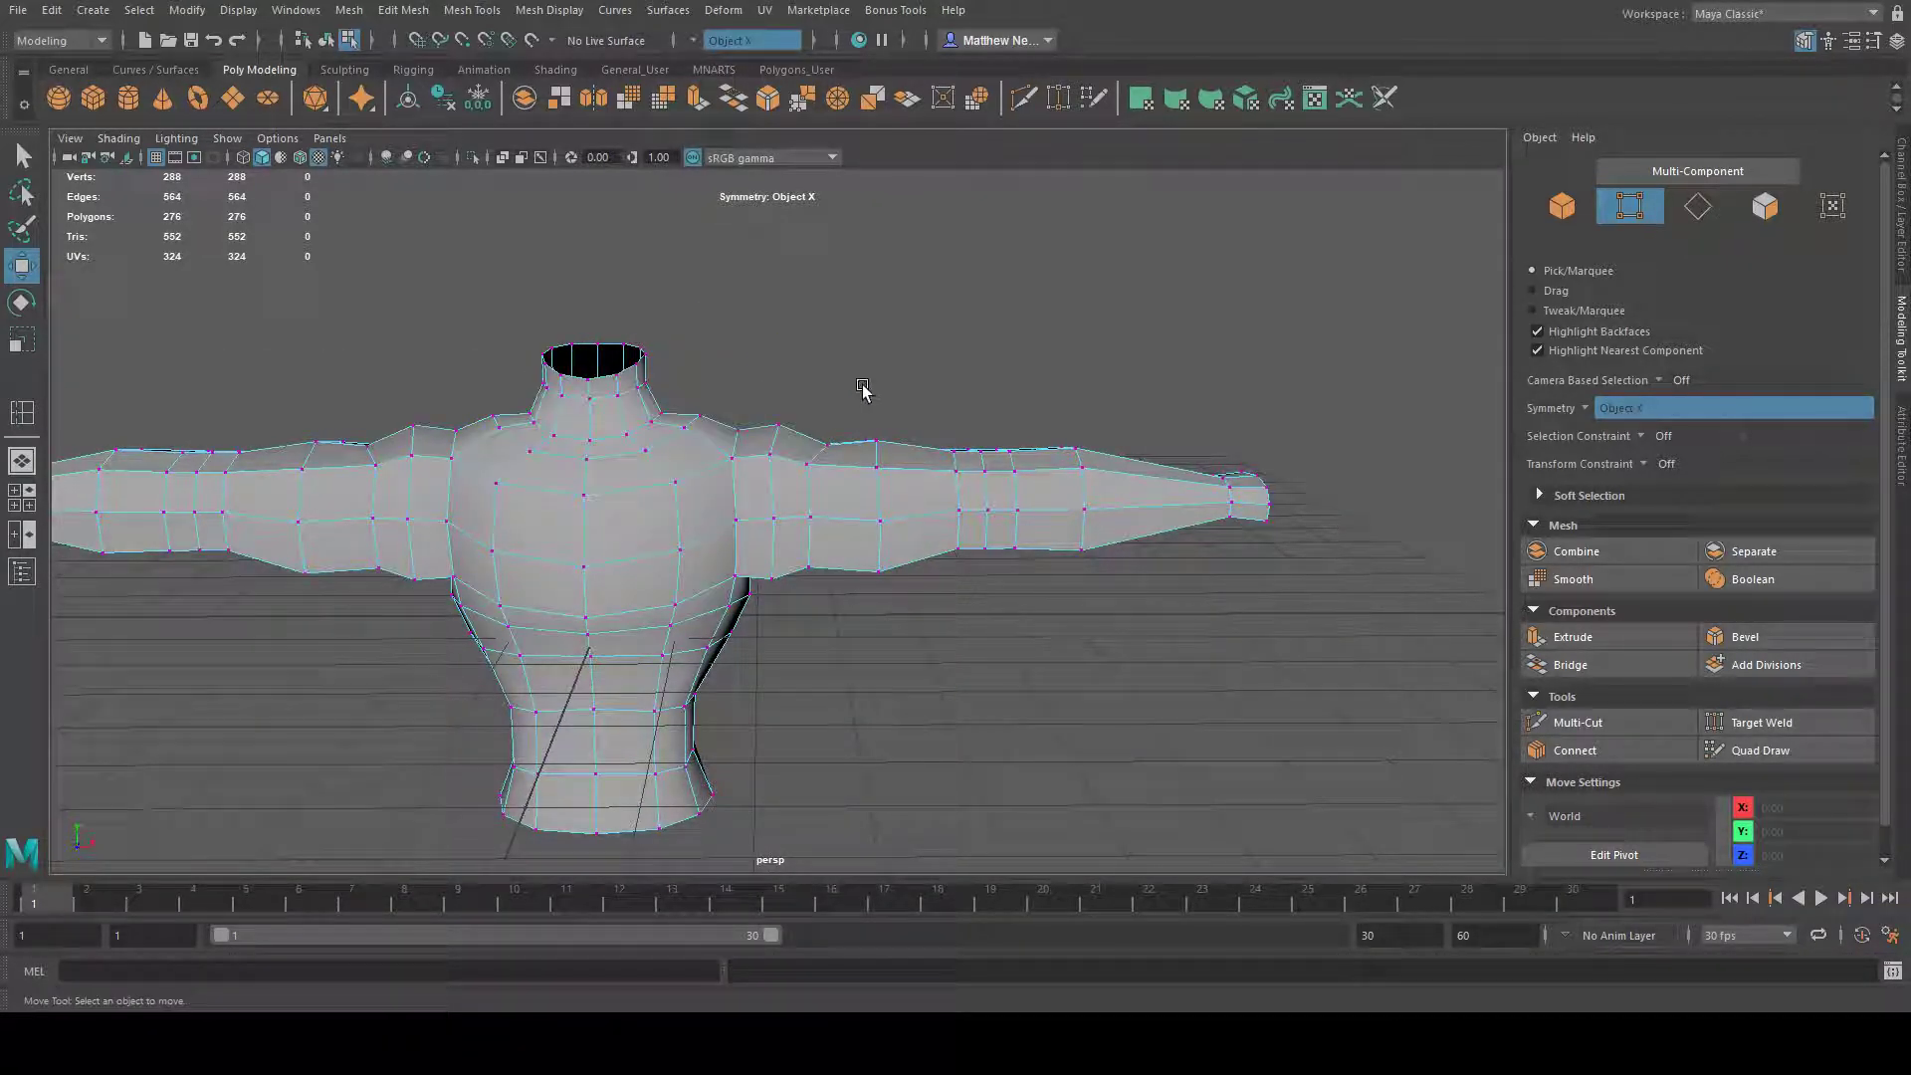
left_click_drag(853, 384, 823, 414, "alt")
- Shift the vertices at the front of the shoulder to shape the joint between chest and arm
left_click_drag(945, 414, 823, 444, "alt")
left_click(746, 509)
left_click_drag(791, 514, 912, 567, "alt")
key("b")
left_click_drag(564, 538, 789, 595, "alt")
left_click(748, 535)
left_click_drag(735, 533, 741, 542)
left_click_drag(742, 542, 901, 473, "alt")
left_click(824, 551)
left_click_drag(886, 617, 985, 632, "alt")
- Reposition the vertices around the armpit to smooth the underside of the arm joint
left_click_drag(838, 563, 832, 567)
left_click_drag(800, 635, 830, 681, "alt")
left_click(767, 589)
left_click(726, 608)
left_click_drag(731, 591, 518, 731)
mouse_move(819, 611)
left_mouse_down()
mouse_move(876, 577)
mouse_move(834, 588)
left_mouse_up()
left_click(823, 723)
left_click(834, 589)
left_click(840, 673)
left_click_drag(840, 674, 1227, 737, "alt")
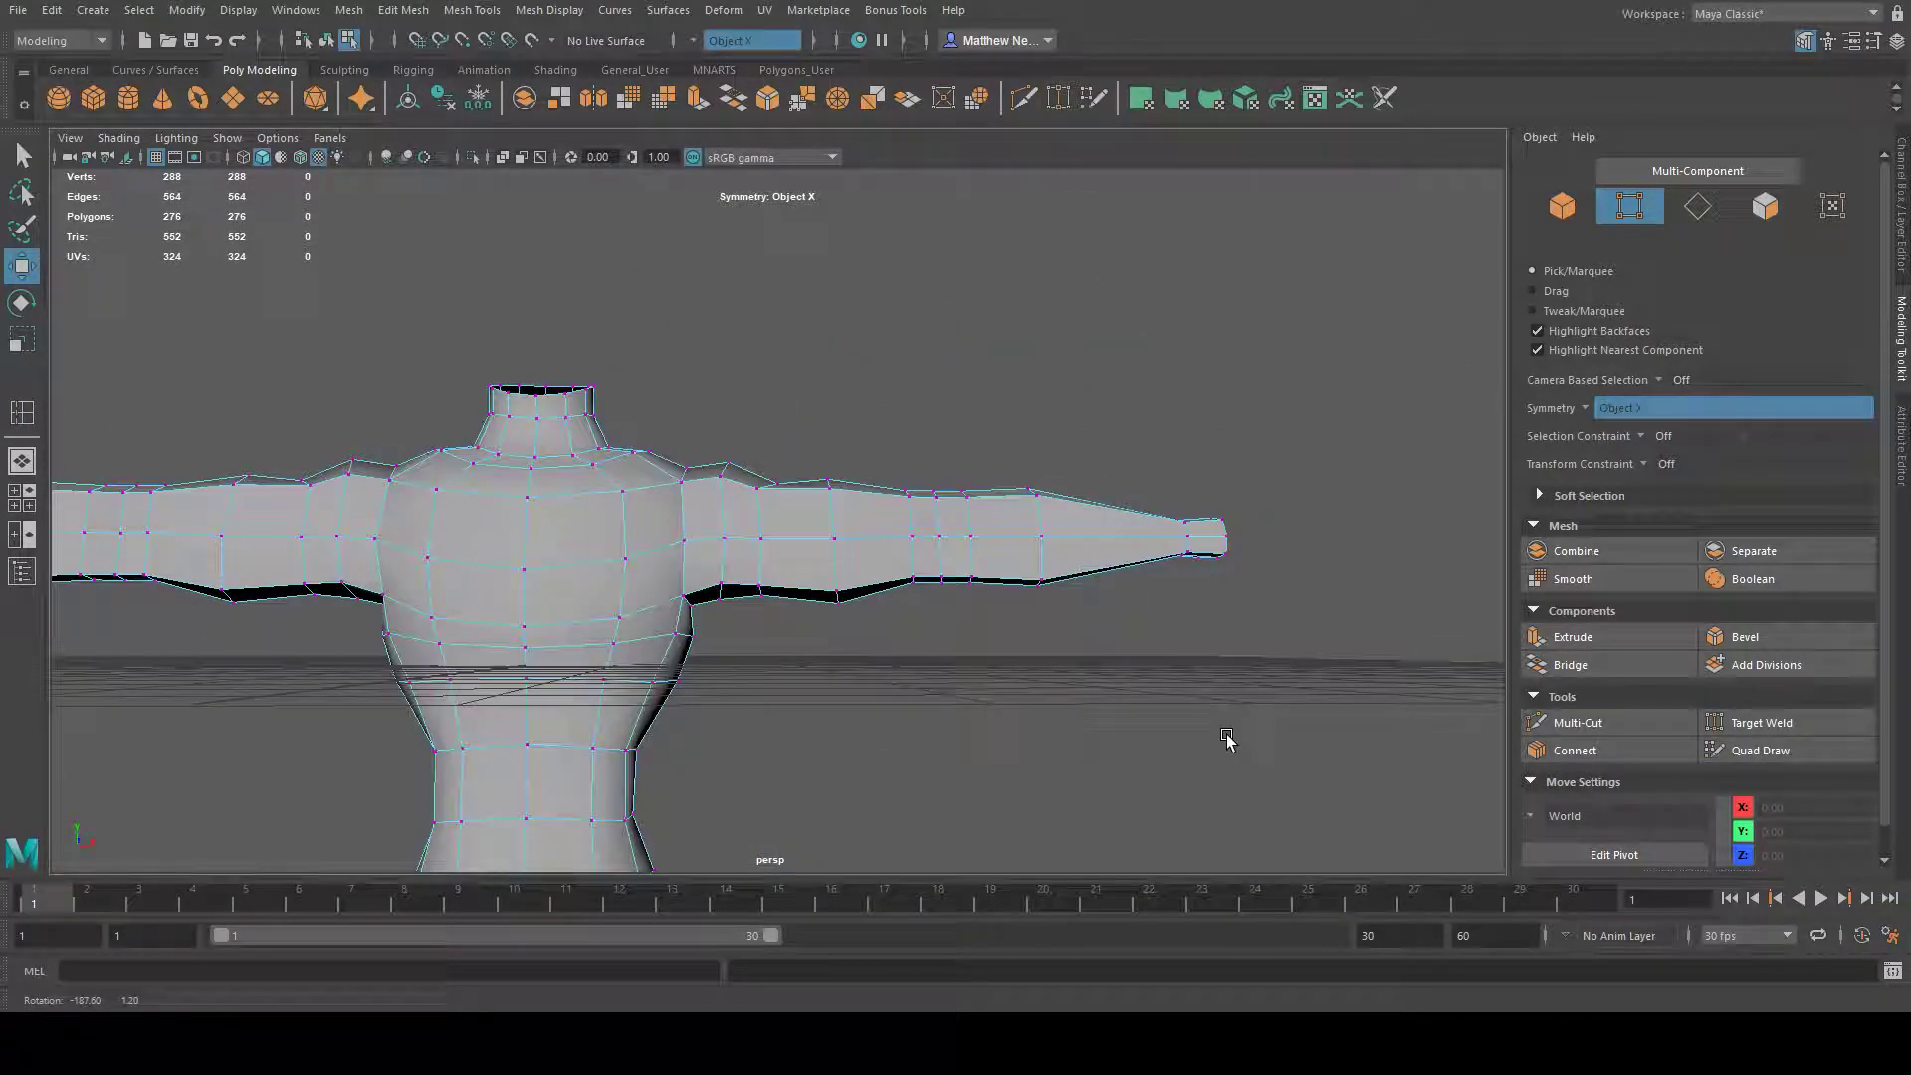
- Lower the underarm vertices where the arms meet the torso
left_click(720, 582)
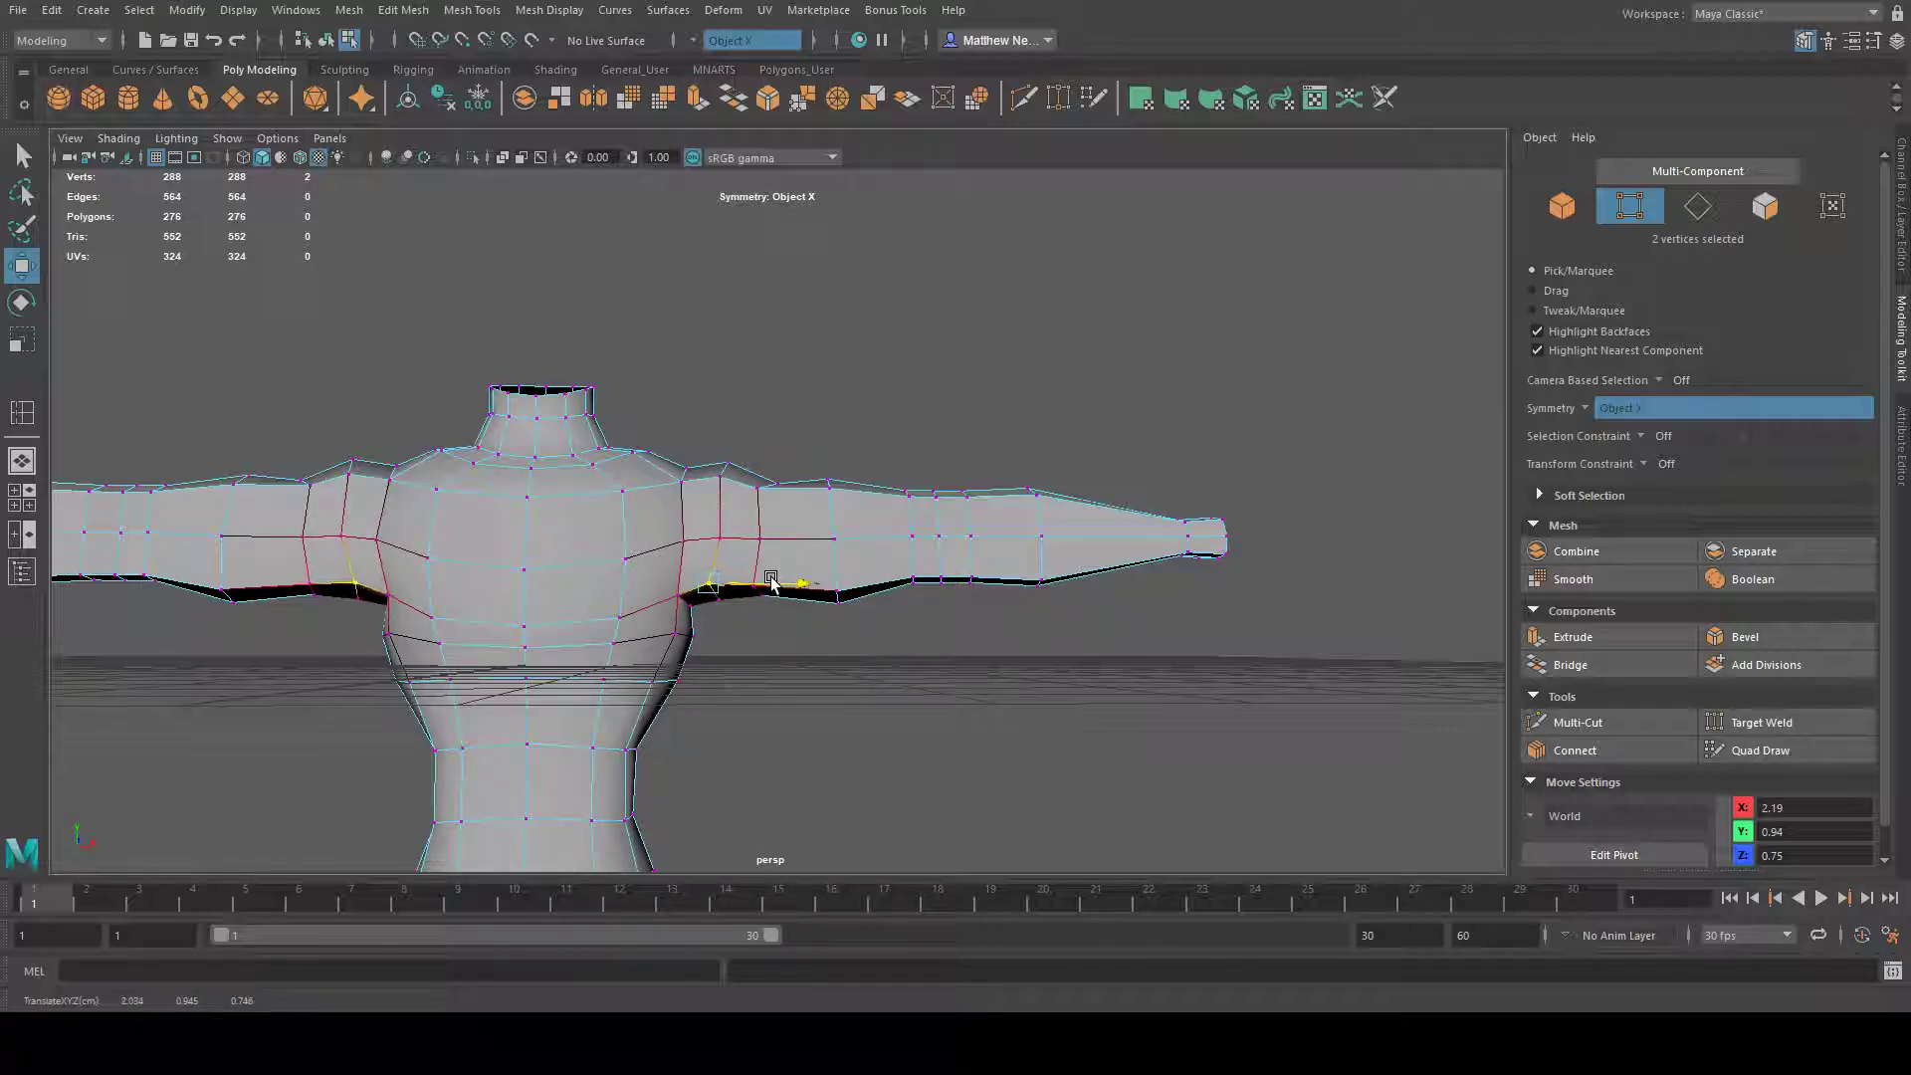
left_click_drag(725, 582, 725, 604)
left_click(720, 600)
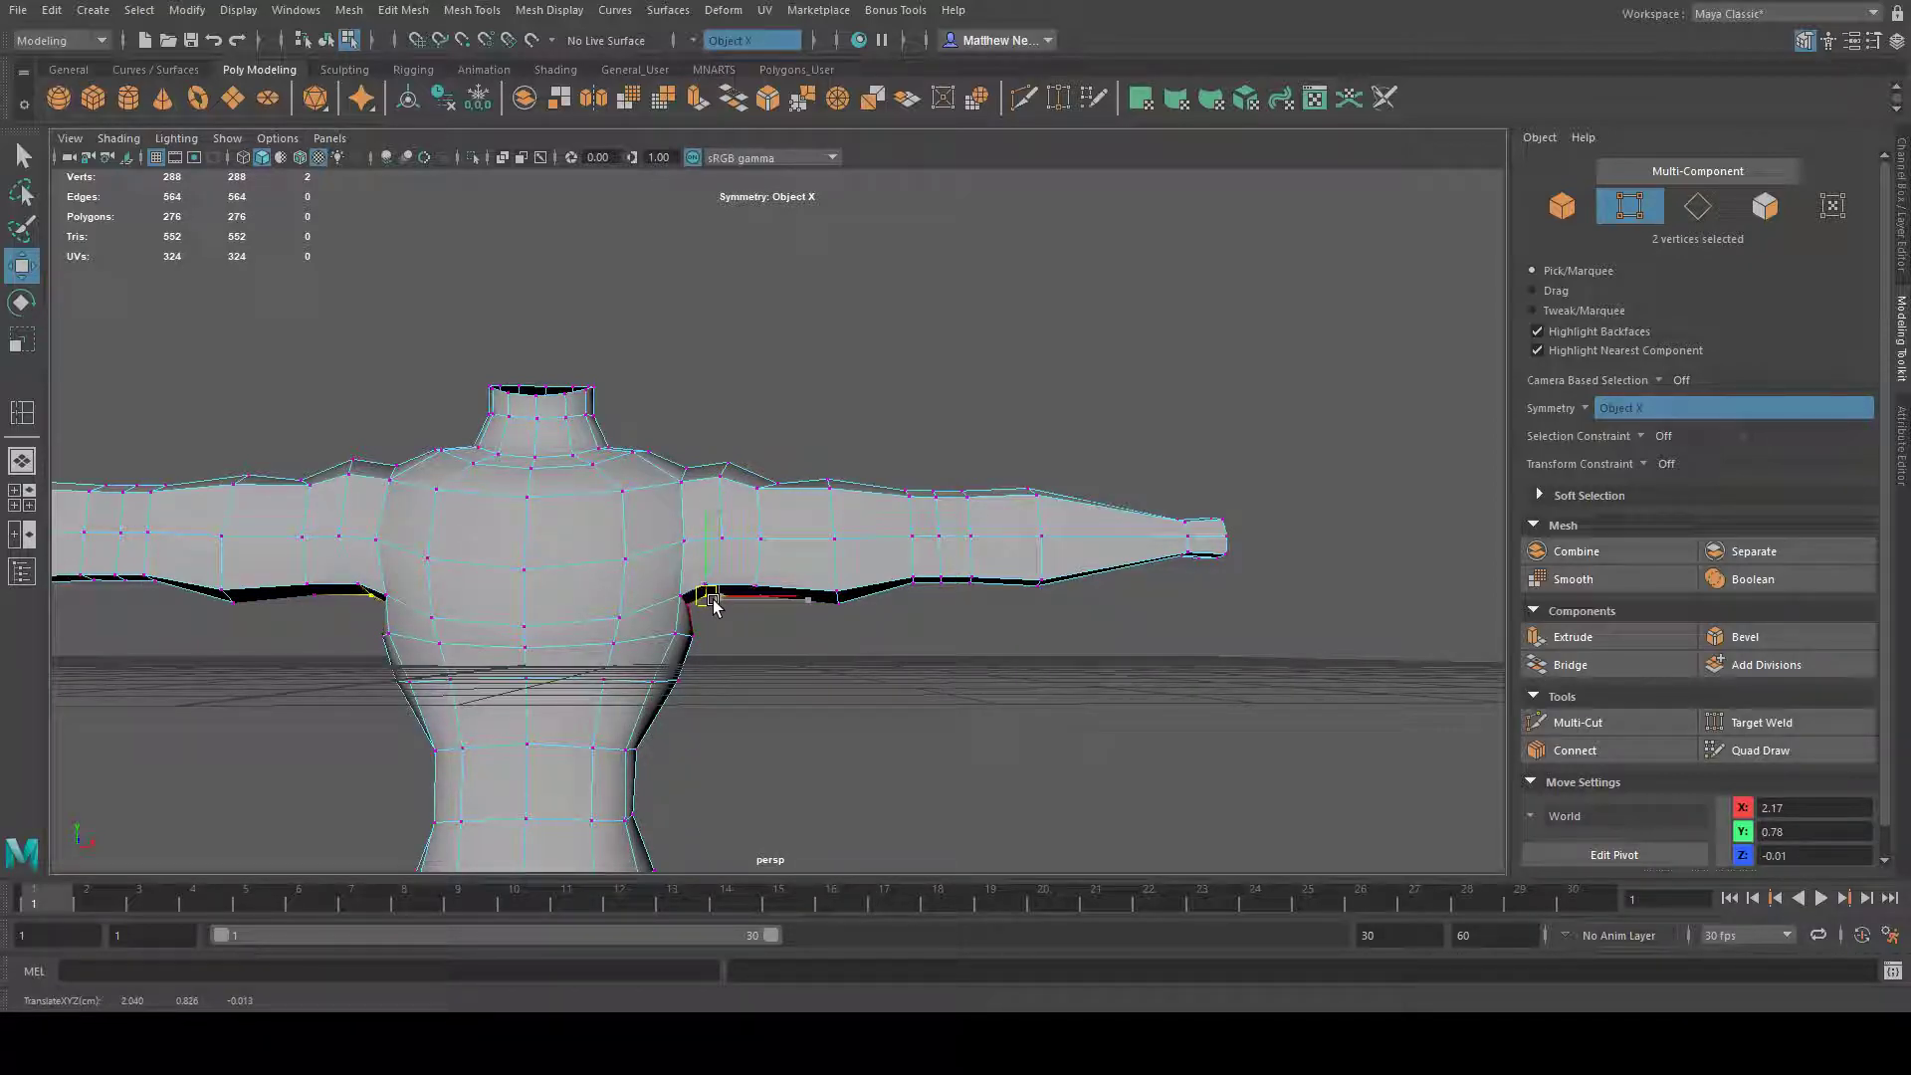
left_click(874, 660)
left_click_drag(874, 661, 922, 811, "alt")
- Adjust the depth of the vertices on the upper back beside the arm joint and along the back's centre line
left_click(875, 581)
left_click(802, 682)
left_click(881, 601)
left_click_drag(885, 609, 950, 675, "alt")
left_click_drag(874, 512, 883, 531)
left_click_drag(985, 786, 1017, 603, "alt")
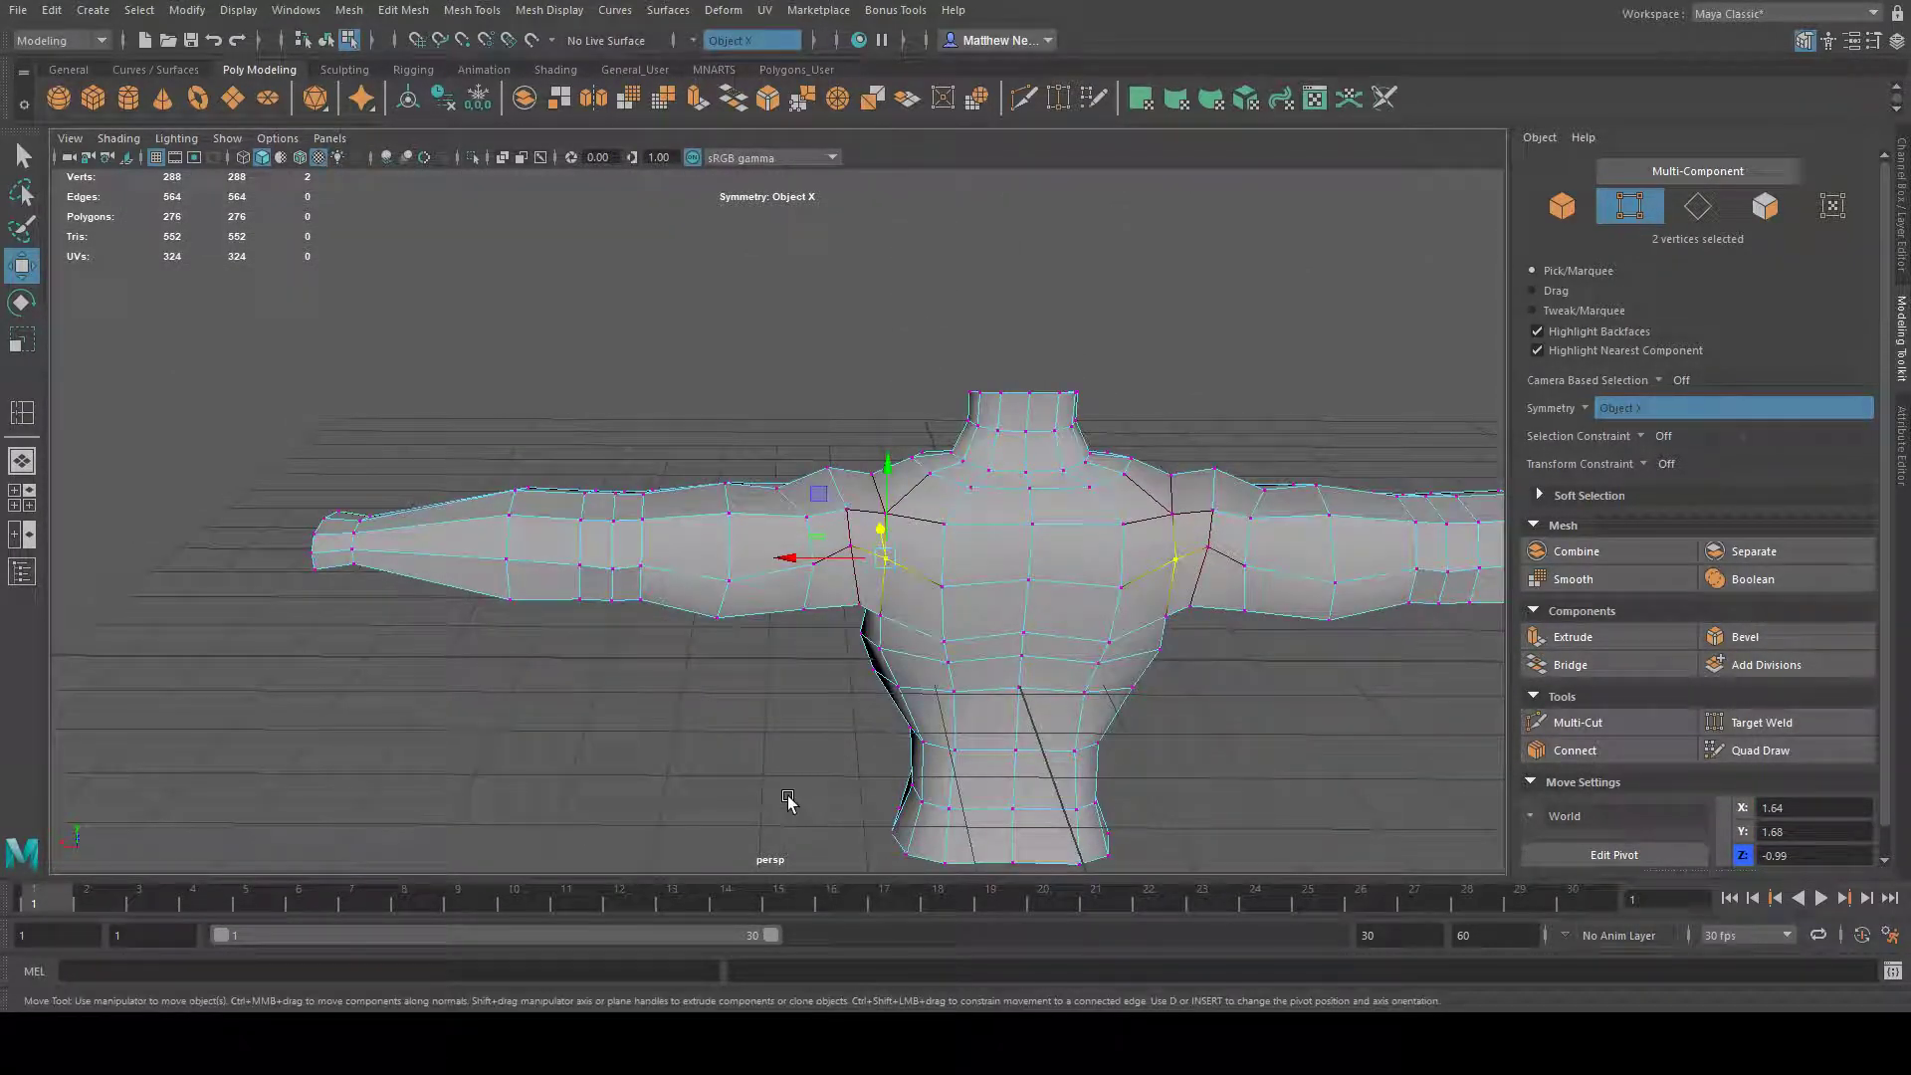
left_click_drag(787, 801, 955, 703, "alt")
left_click(926, 633)
left_click_drag(1015, 648, 1074, 652, "alt")
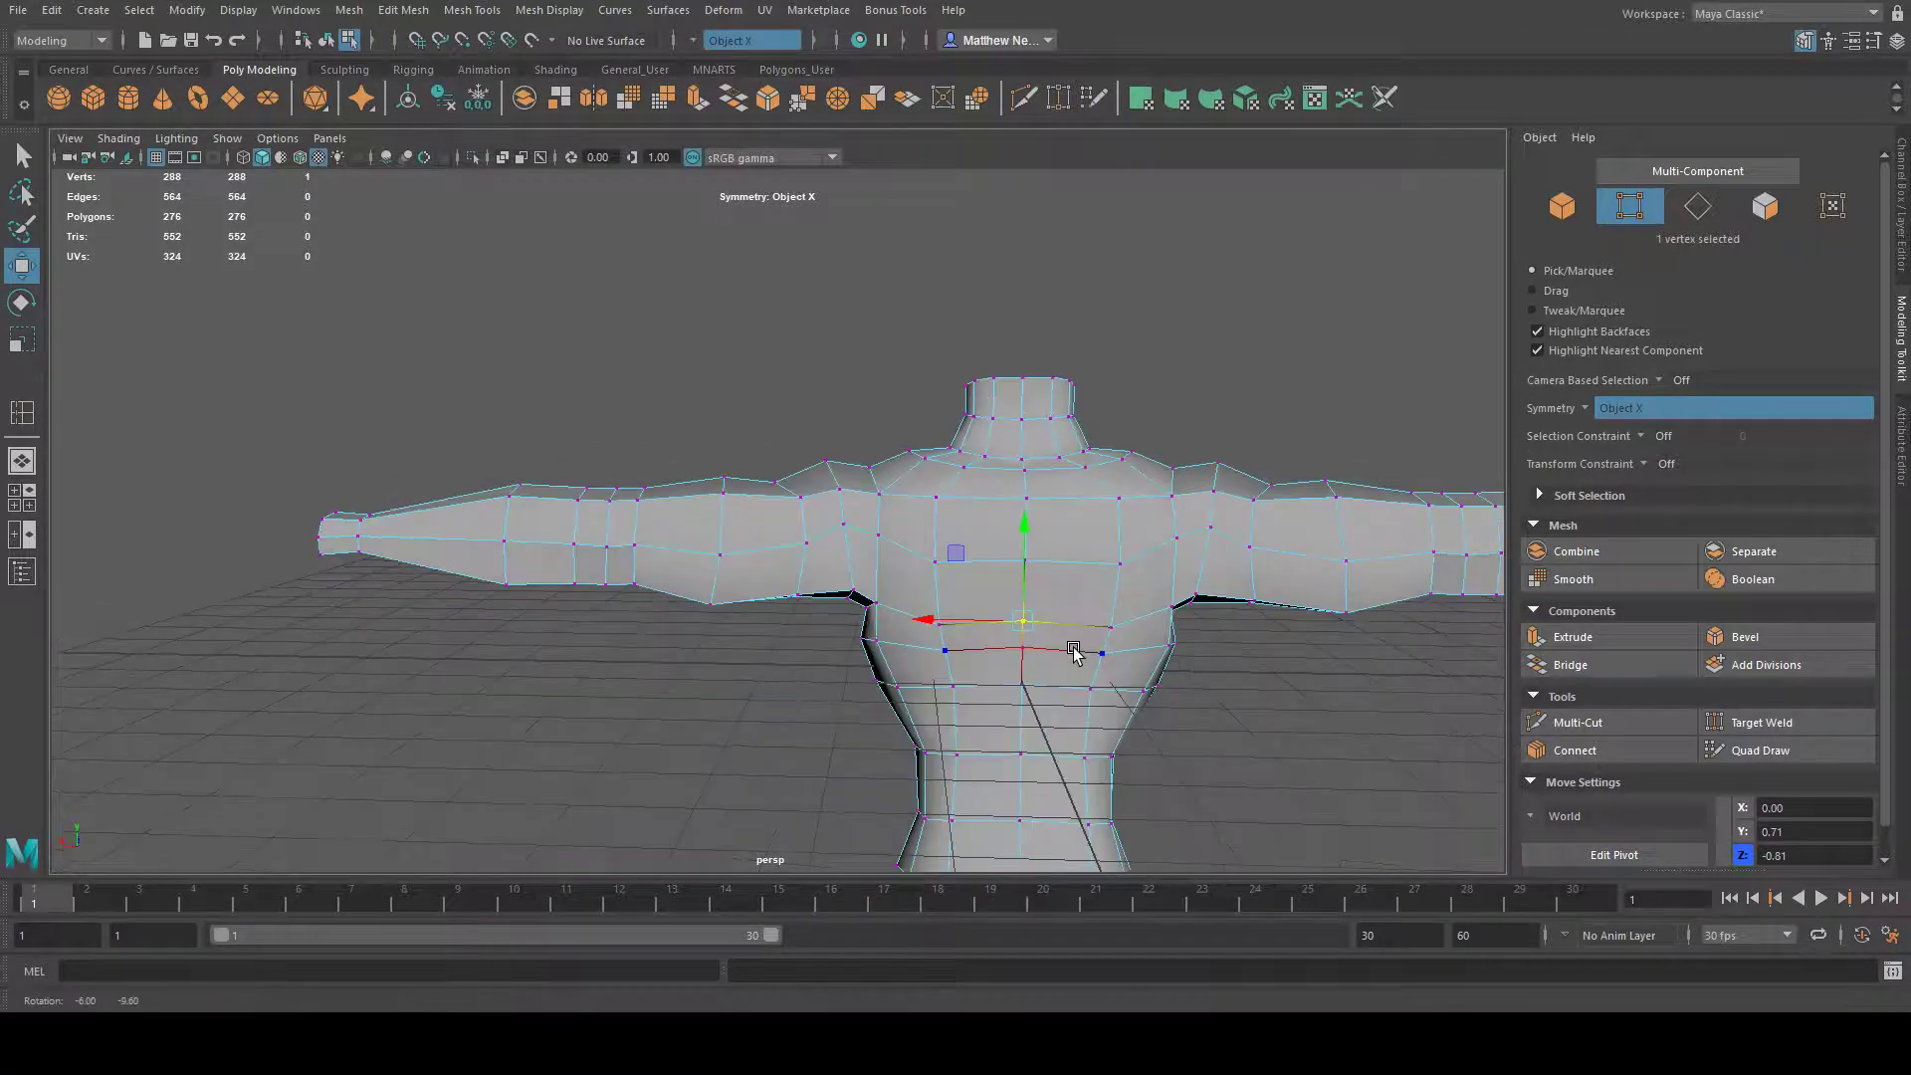
left_click_drag(1024, 528, 876, 677)
- Return to object mode and soften the edges of the torso mesh, checking its shading without the wireframe
right_click_drag(796, 577, 871, 512)
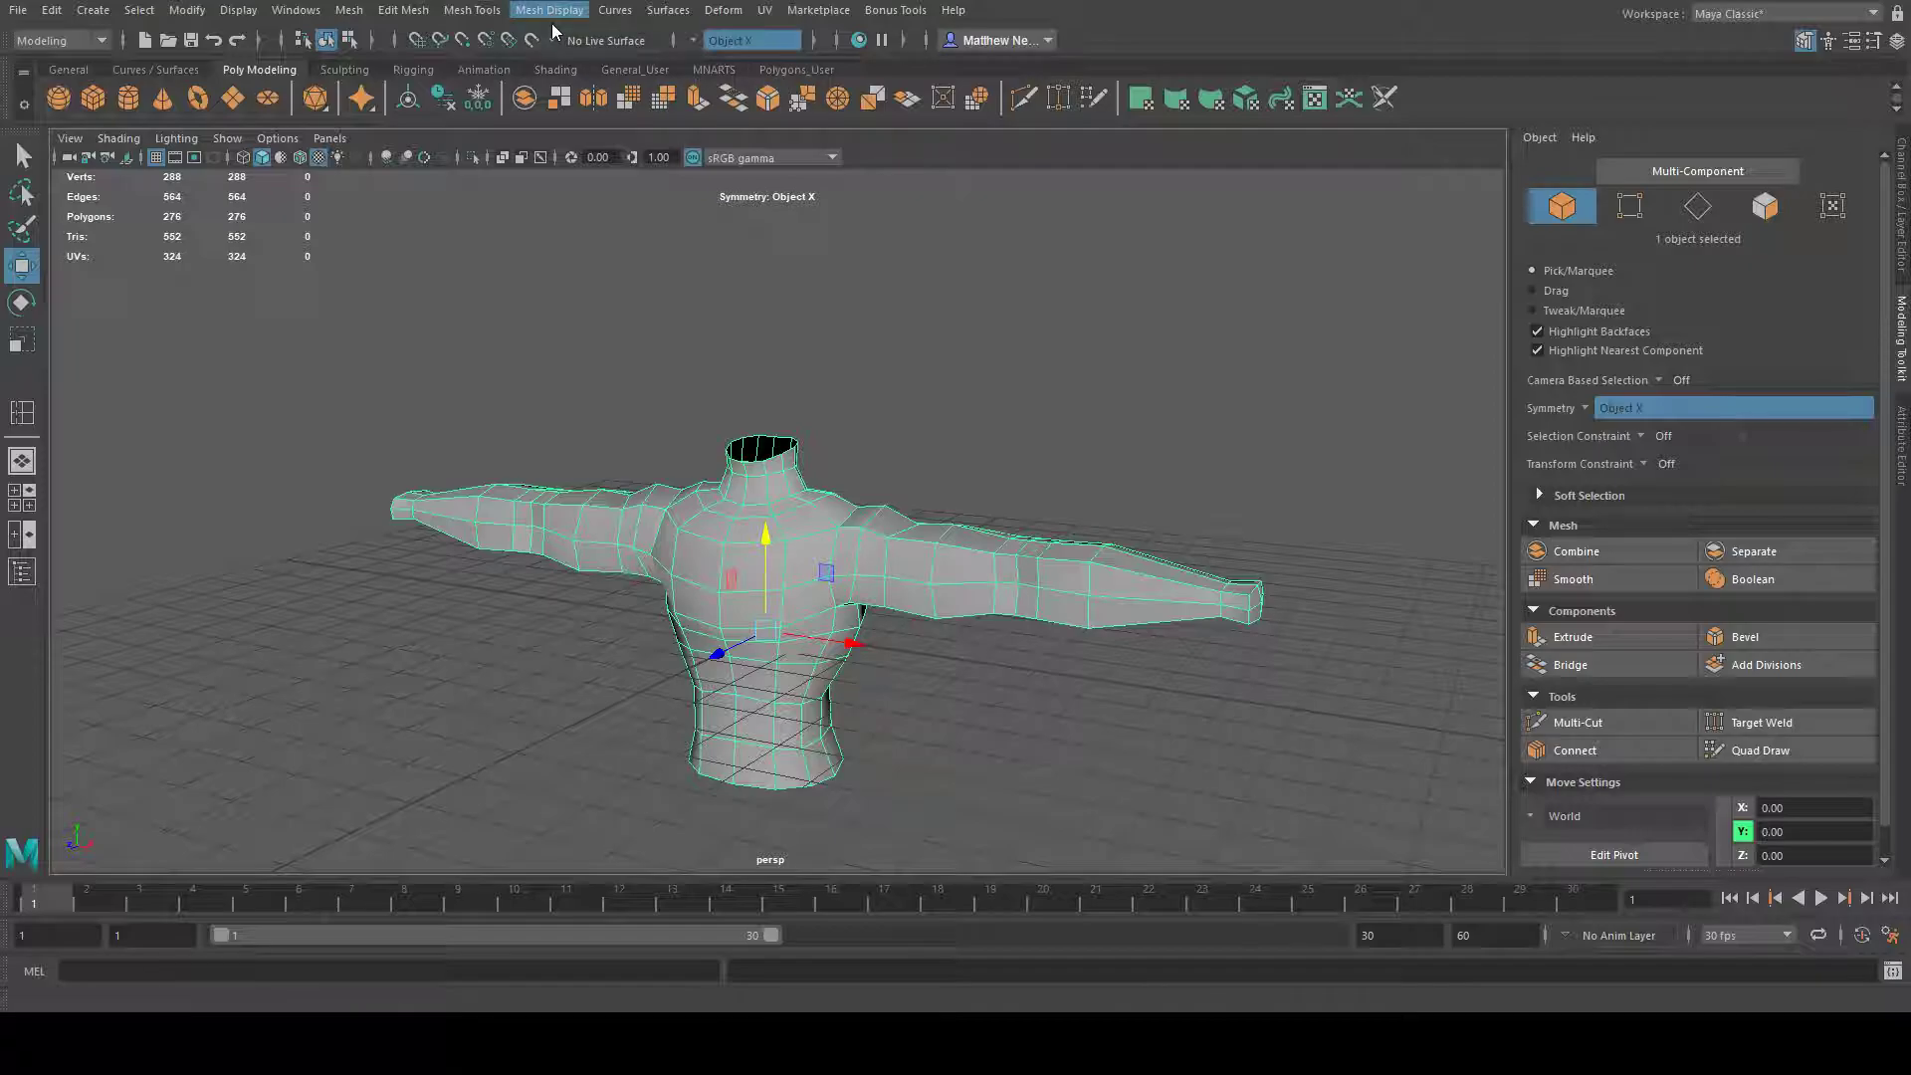
left_click(1092, 372)
left_click_drag(1092, 372, 939, 610, "alt")
left_click_drag(929, 534, 841, 561, "alt")
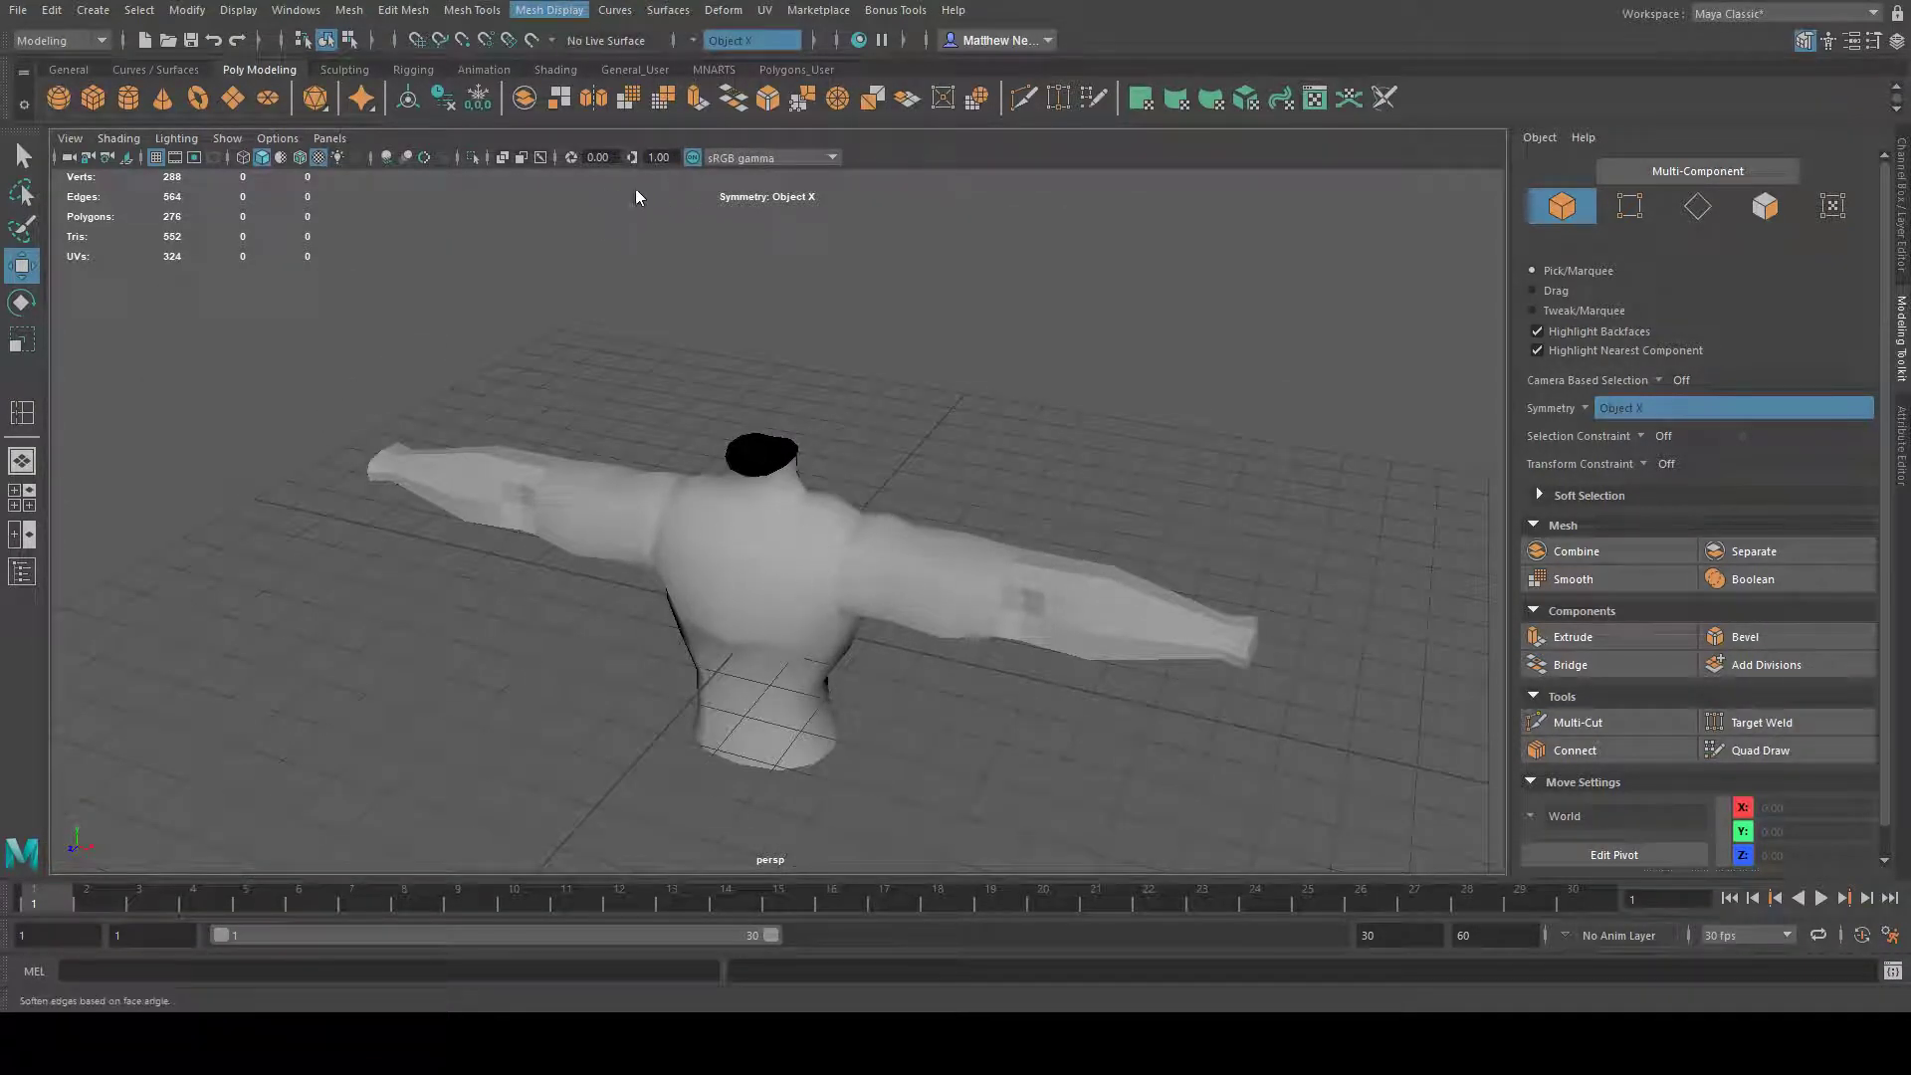
left_click(905, 601)
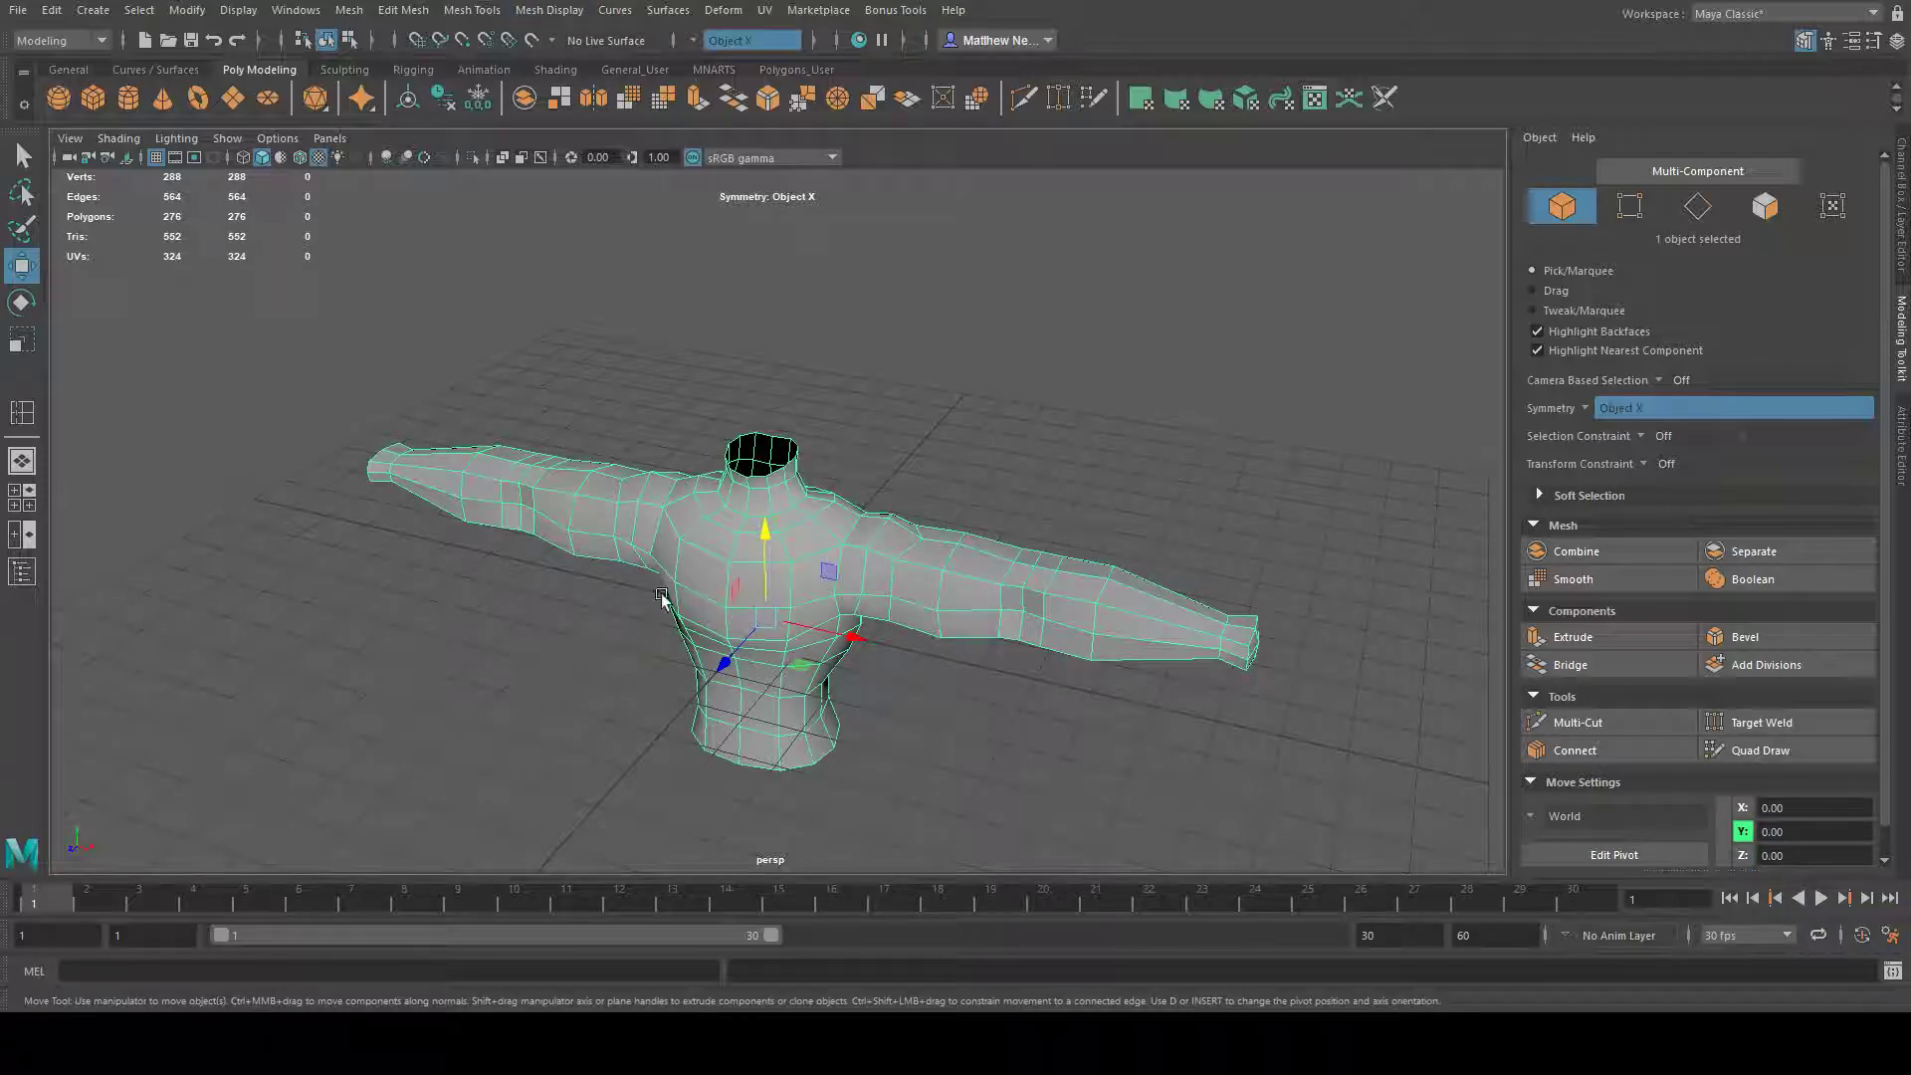
- Soften the edges of the torso mesh and check its smooth shading with the mesh deselected
left_click(541, 16)
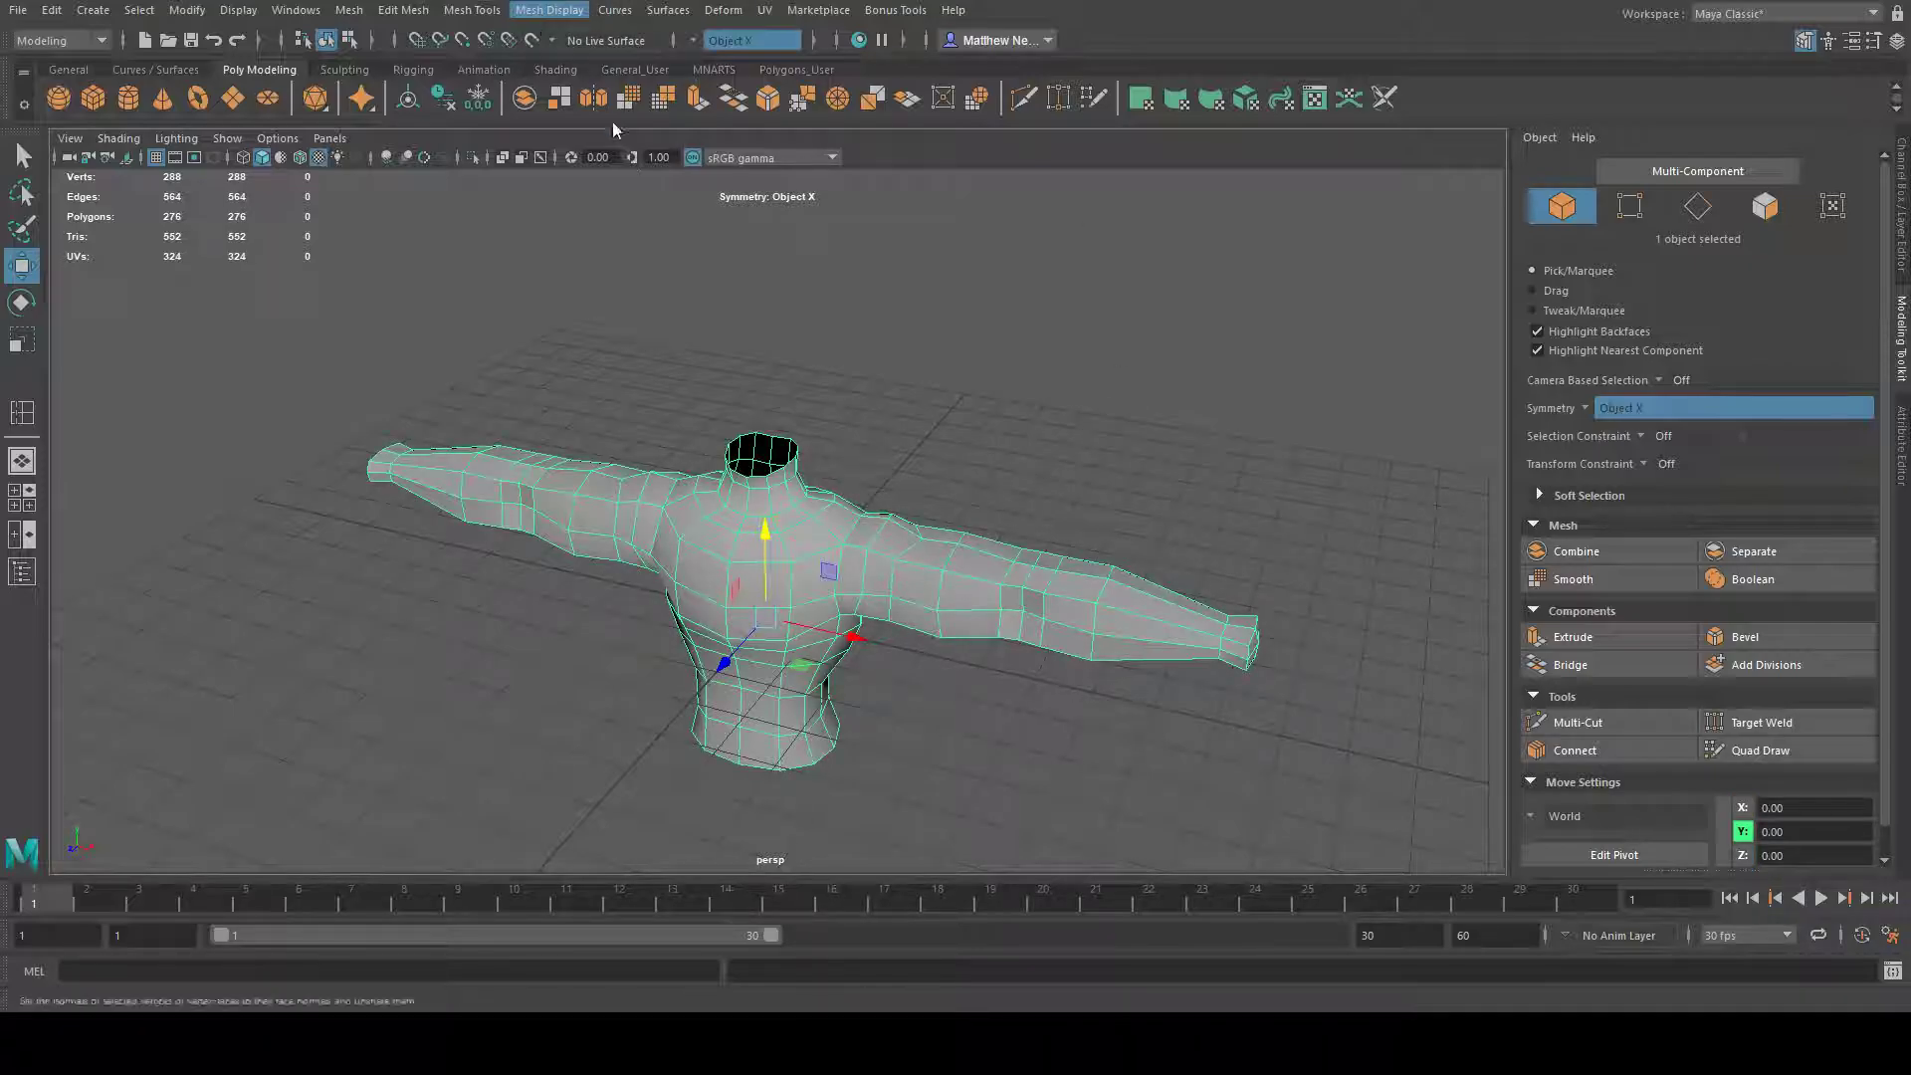
left_click(618, 181)
left_click(1174, 457)
mouse_move(963, 597)
left_mouse_down("alt")
mouse_move(1014, 560)
mouse_move(508, 483)
mouse_move(938, 414)
mouse_move(1249, 405)
mouse_move(1284, 452)
mouse_move(789, 392)
mouse_move(824, 560)
mouse_move(1066, 594)
left_mouse_up("alt")
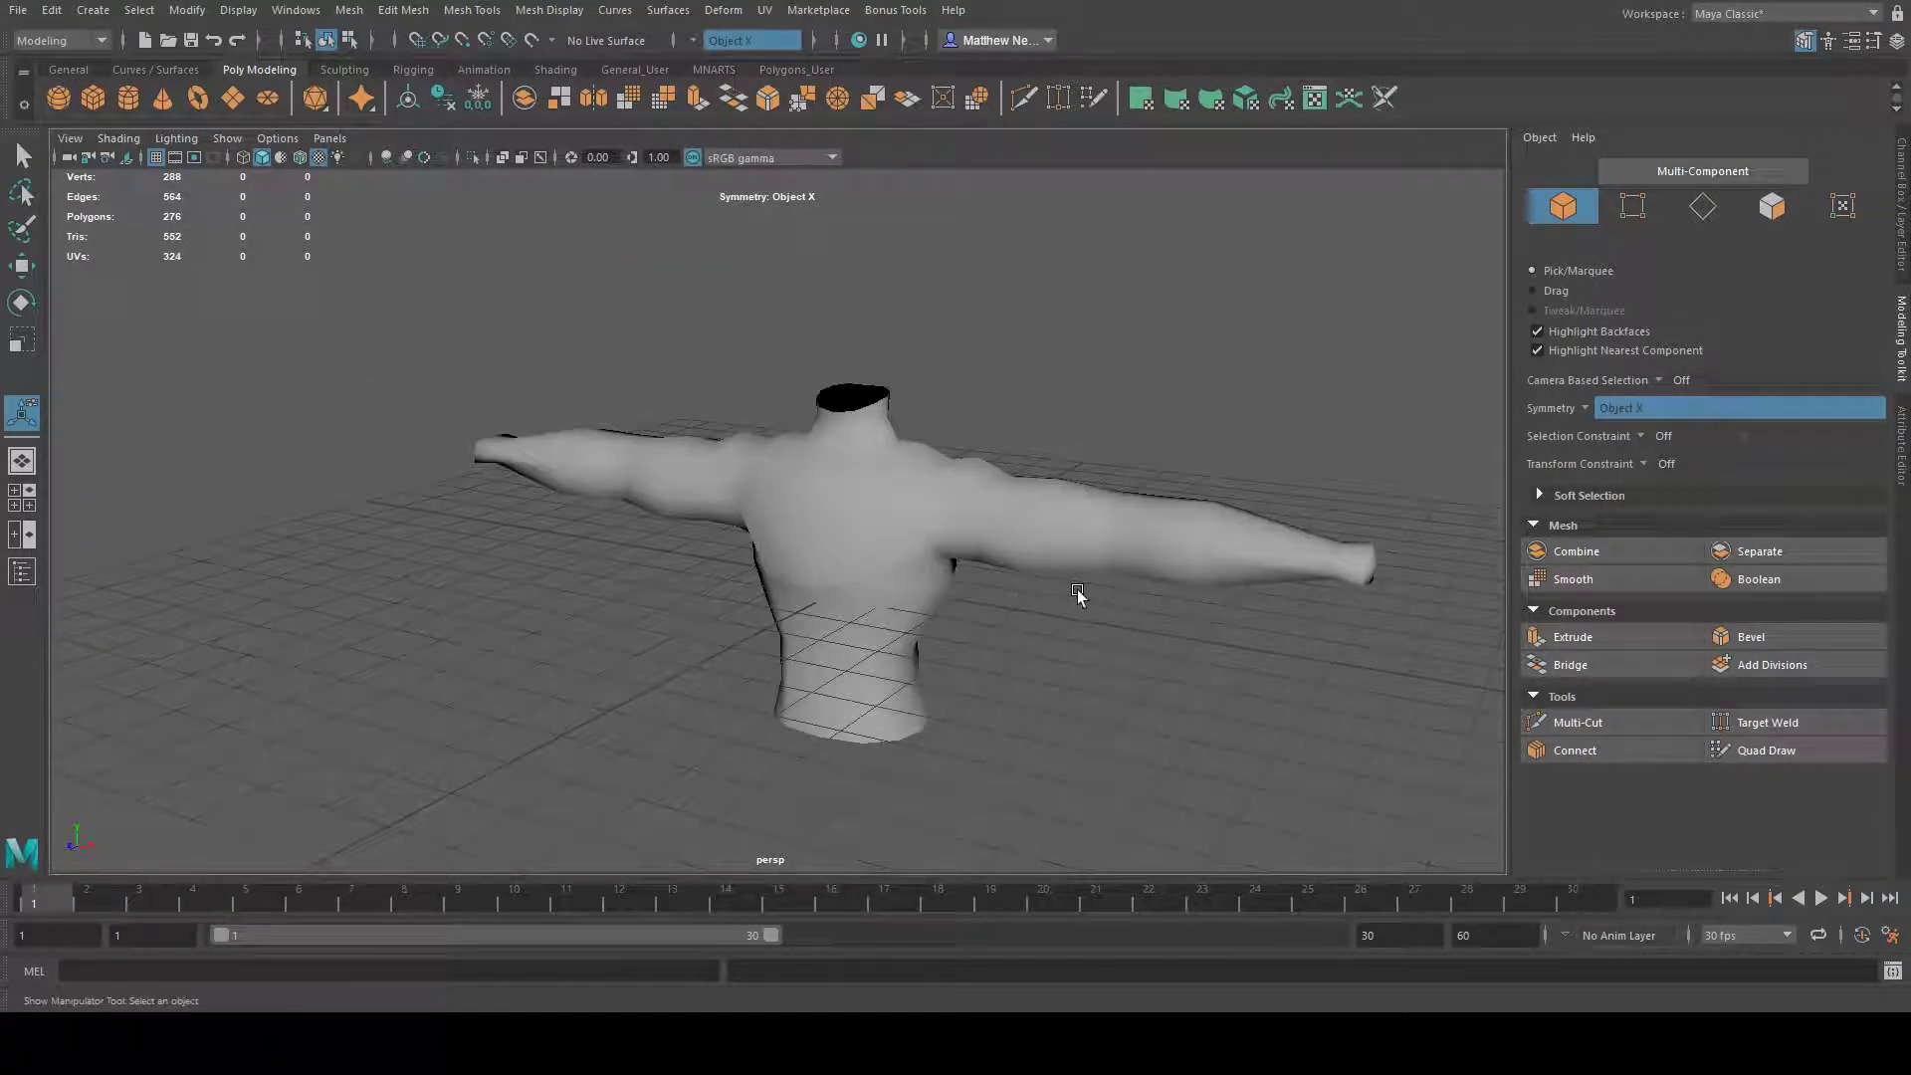
left_click_drag(1414, 667, 1011, 729, "alt")
- Delete the end-cap faces of both arms to open the mesh at the wrists
left_click(942, 623)
right_click_drag(1011, 729, 1195, 742, "alt")
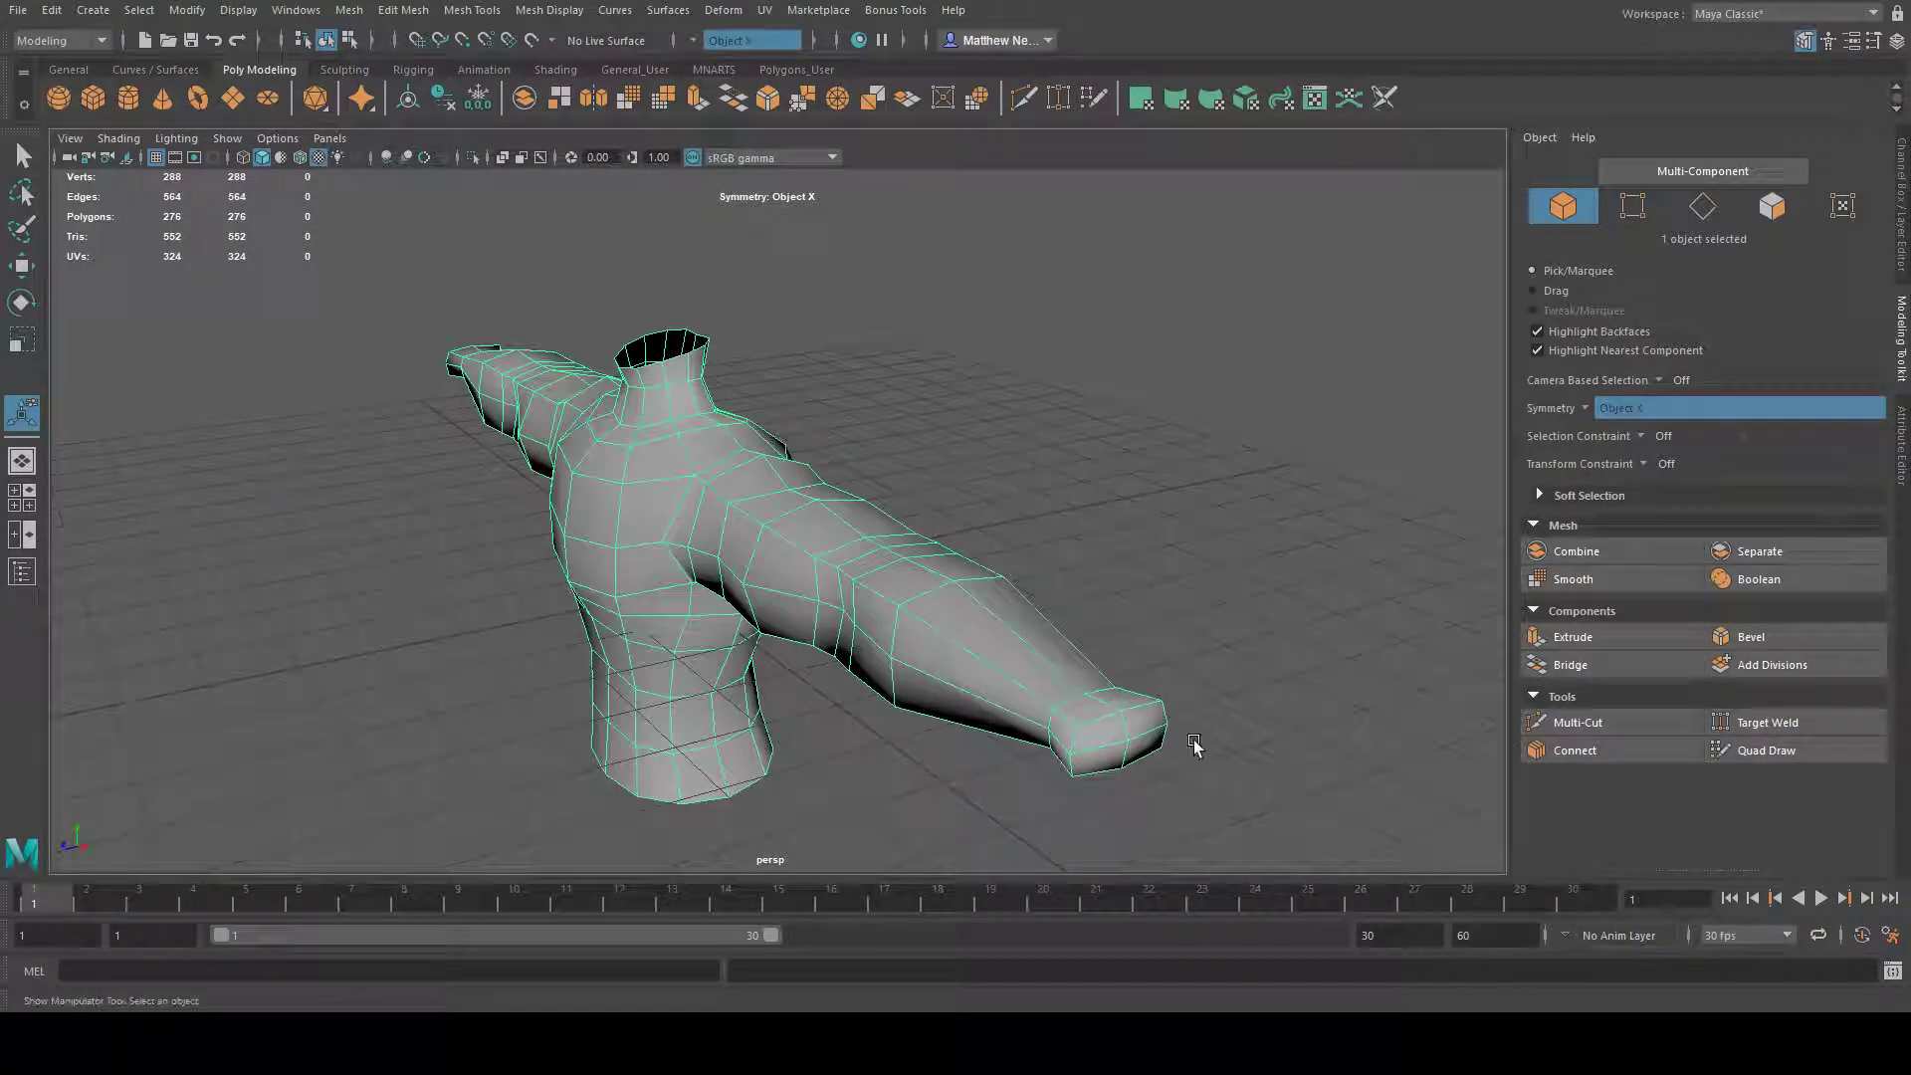
middle_click_drag(1194, 744, 952, 664, "alt")
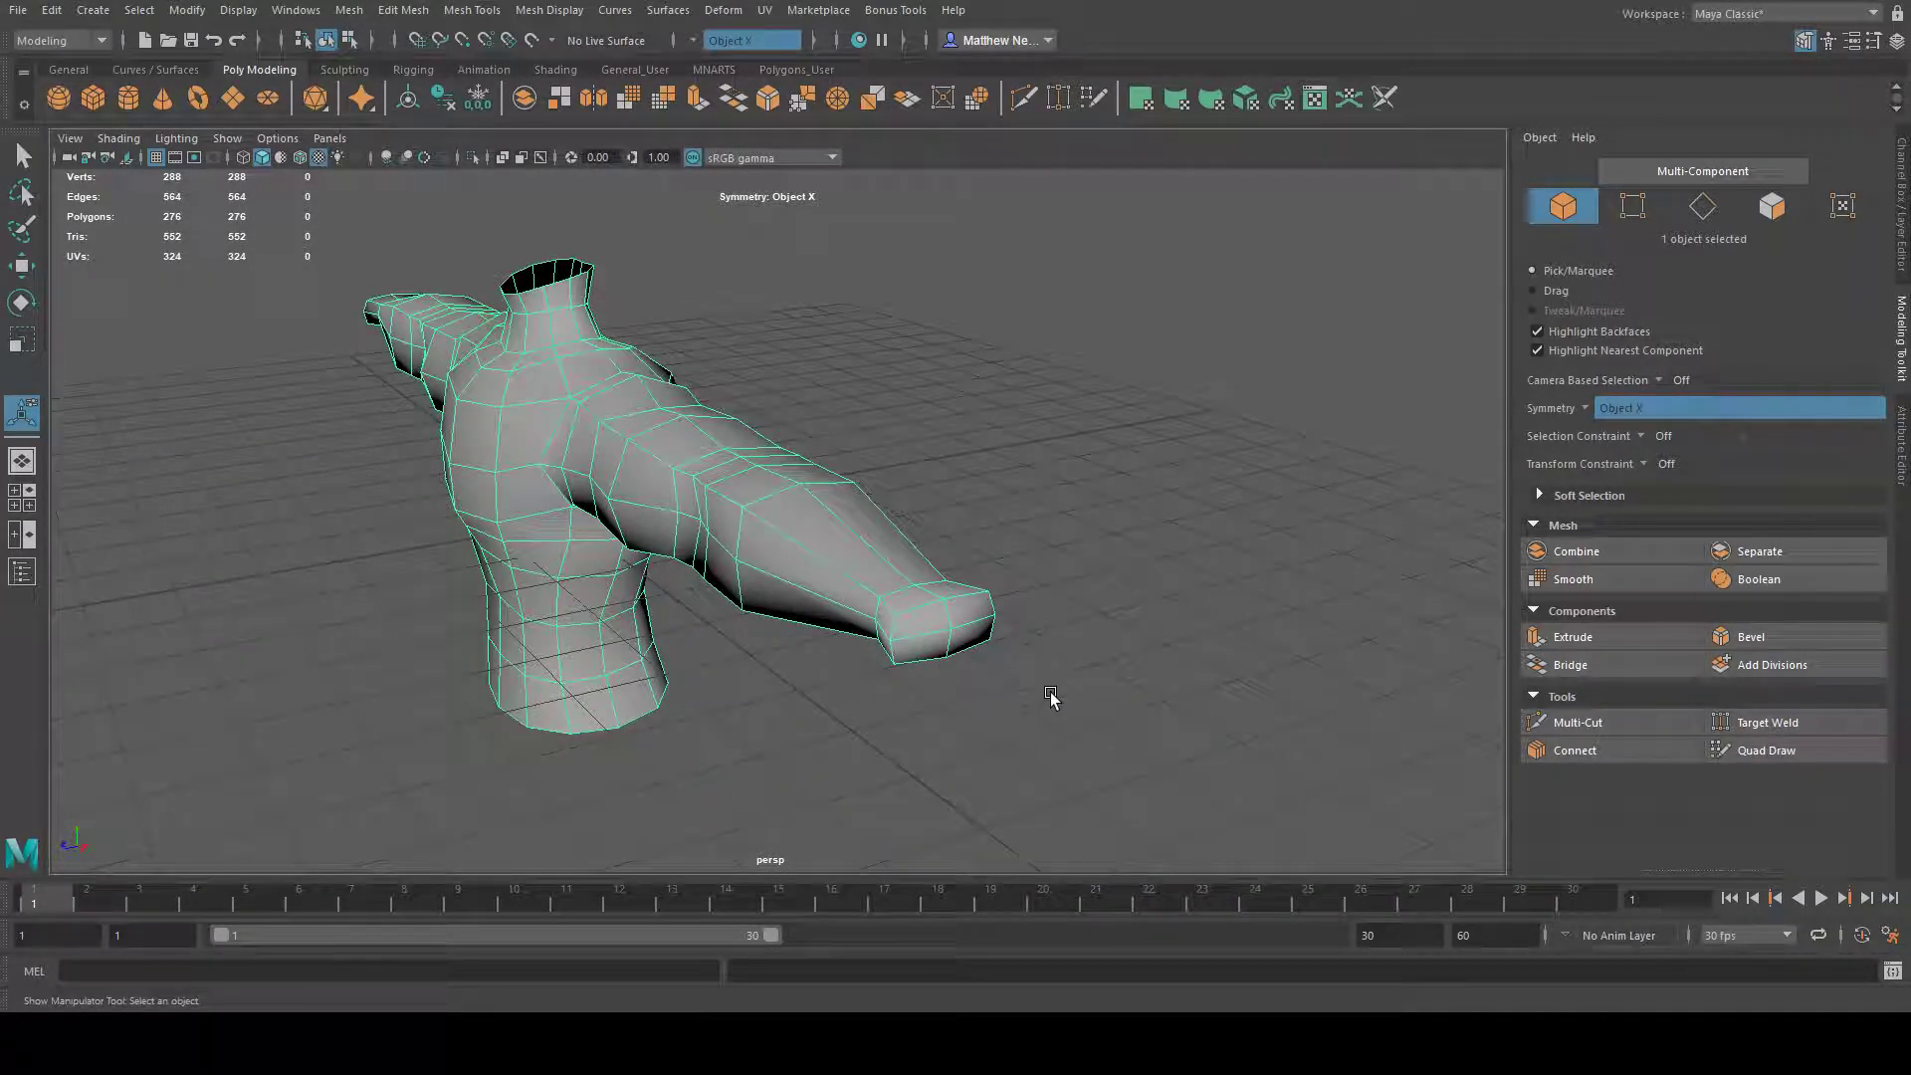
left_click_drag(1051, 696, 844, 688, "alt")
right_click_drag(696, 589, 898, 594, "alt")
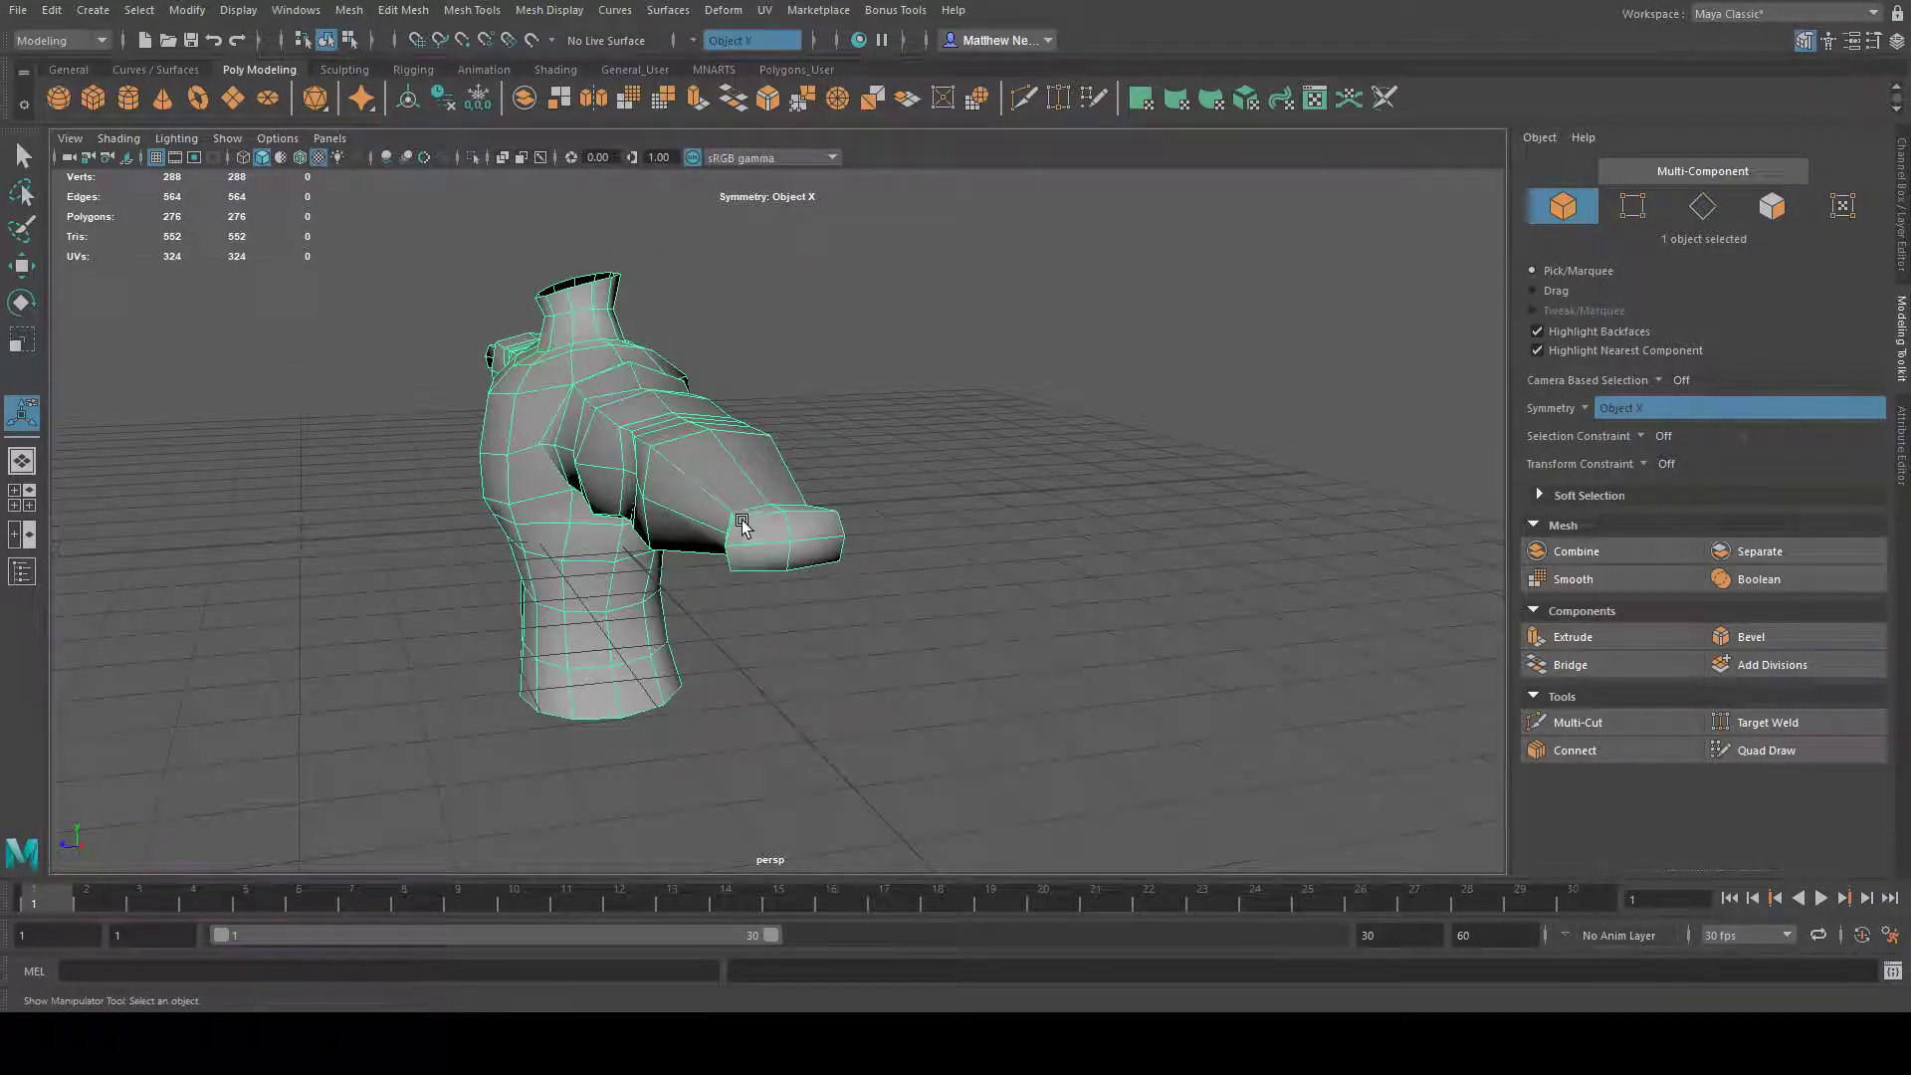
right_click_drag(744, 547, 743, 603)
left_click_drag(743, 597, 794, 621, "alt")
right_click_drag(795, 621, 917, 603, "alt")
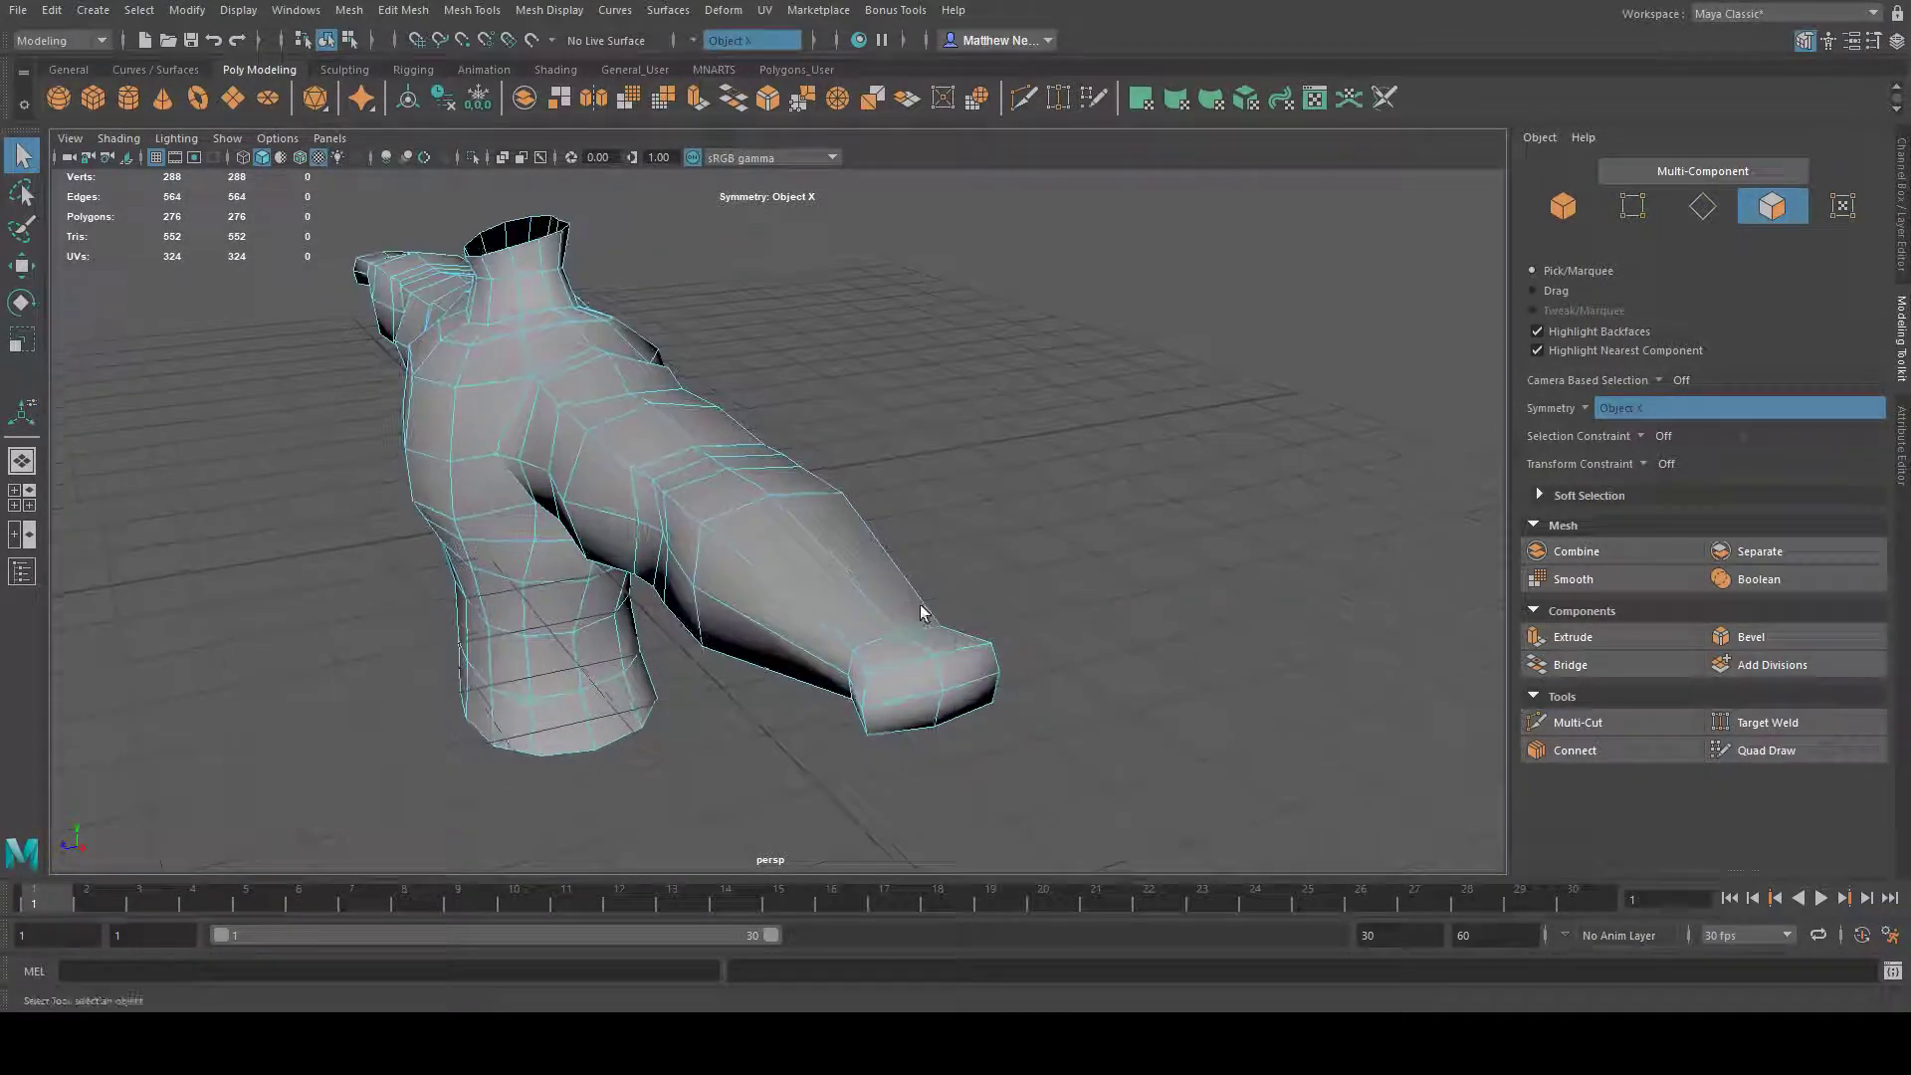
left_click(909, 684)
left_click(976, 668, "shift")
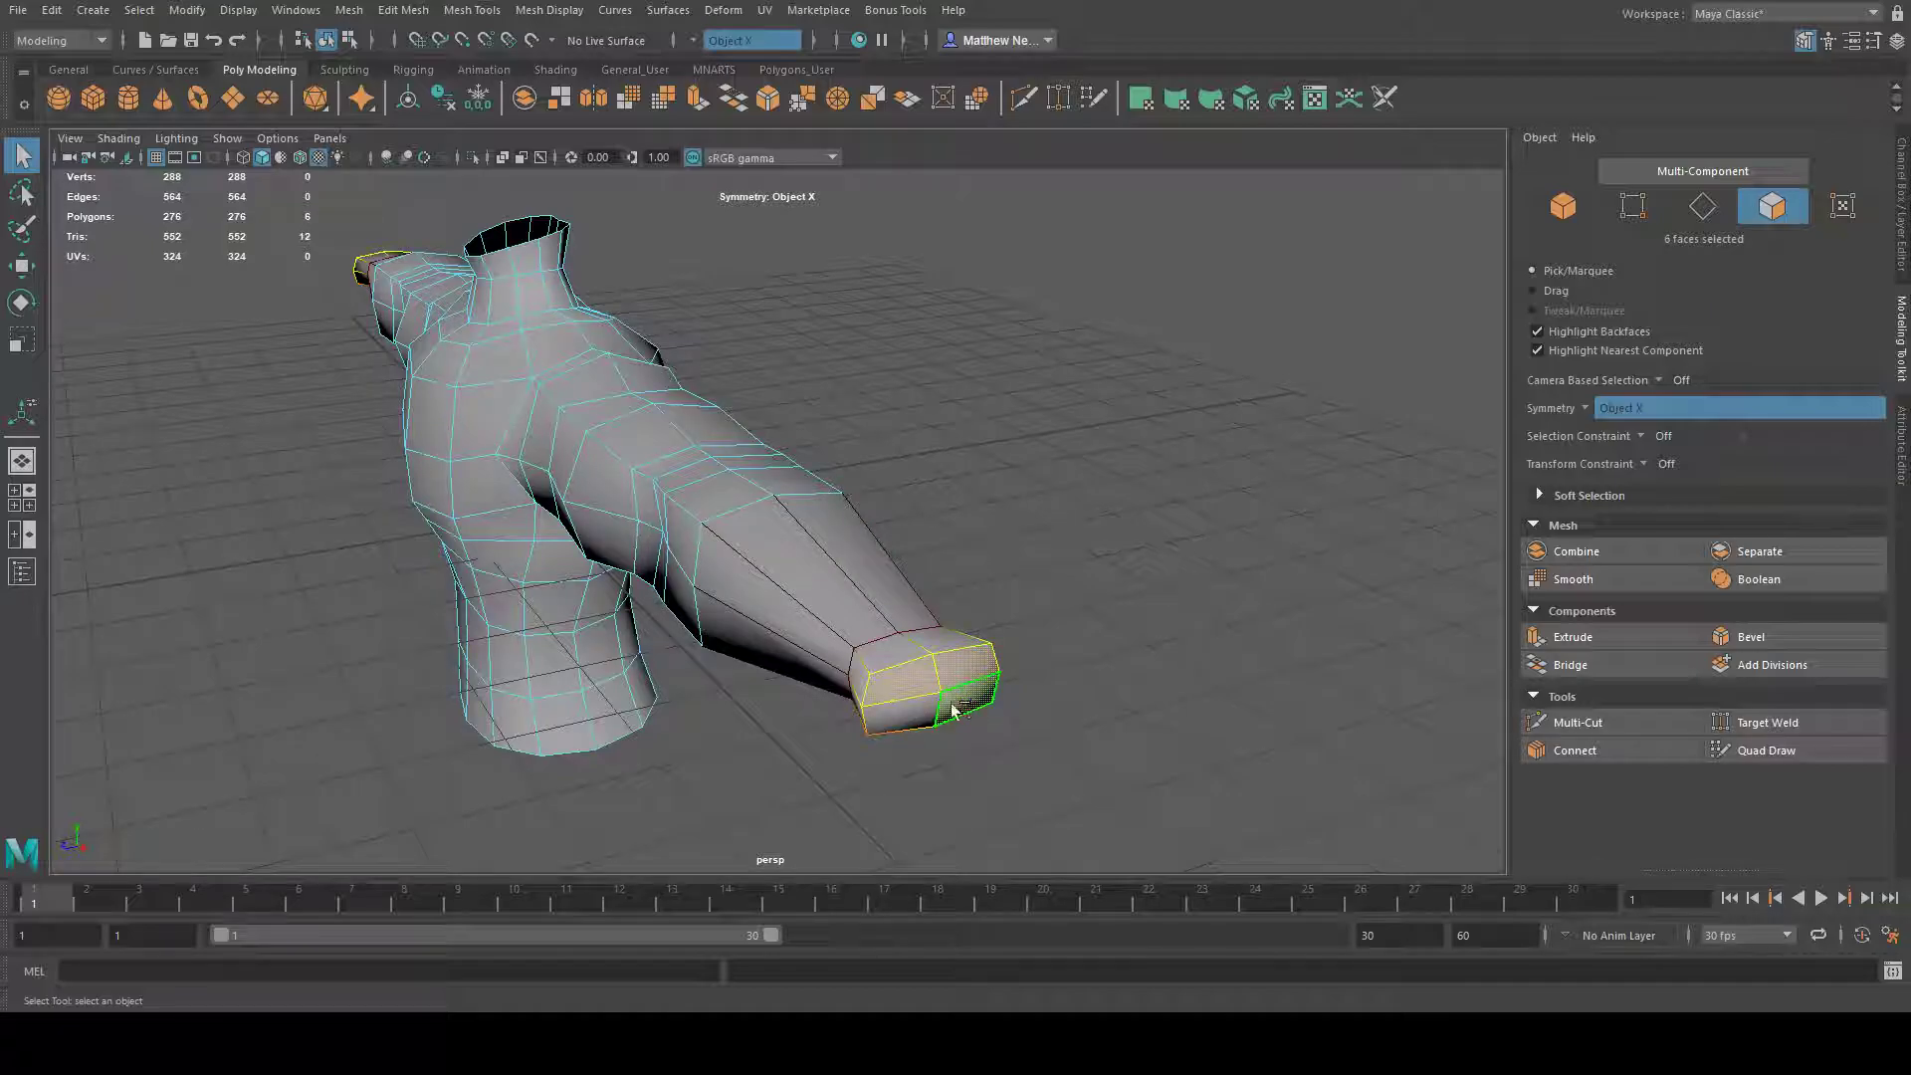
left_click_drag(936, 738, 1019, 754, "alt")
left_click_drag(1148, 730, 1105, 723, "alt")
right_click_drag(683, 651, 746, 640, "alt")
middle_click_drag(747, 640, 824, 647, "alt")
left_click_drag(824, 647, 859, 574, "alt")
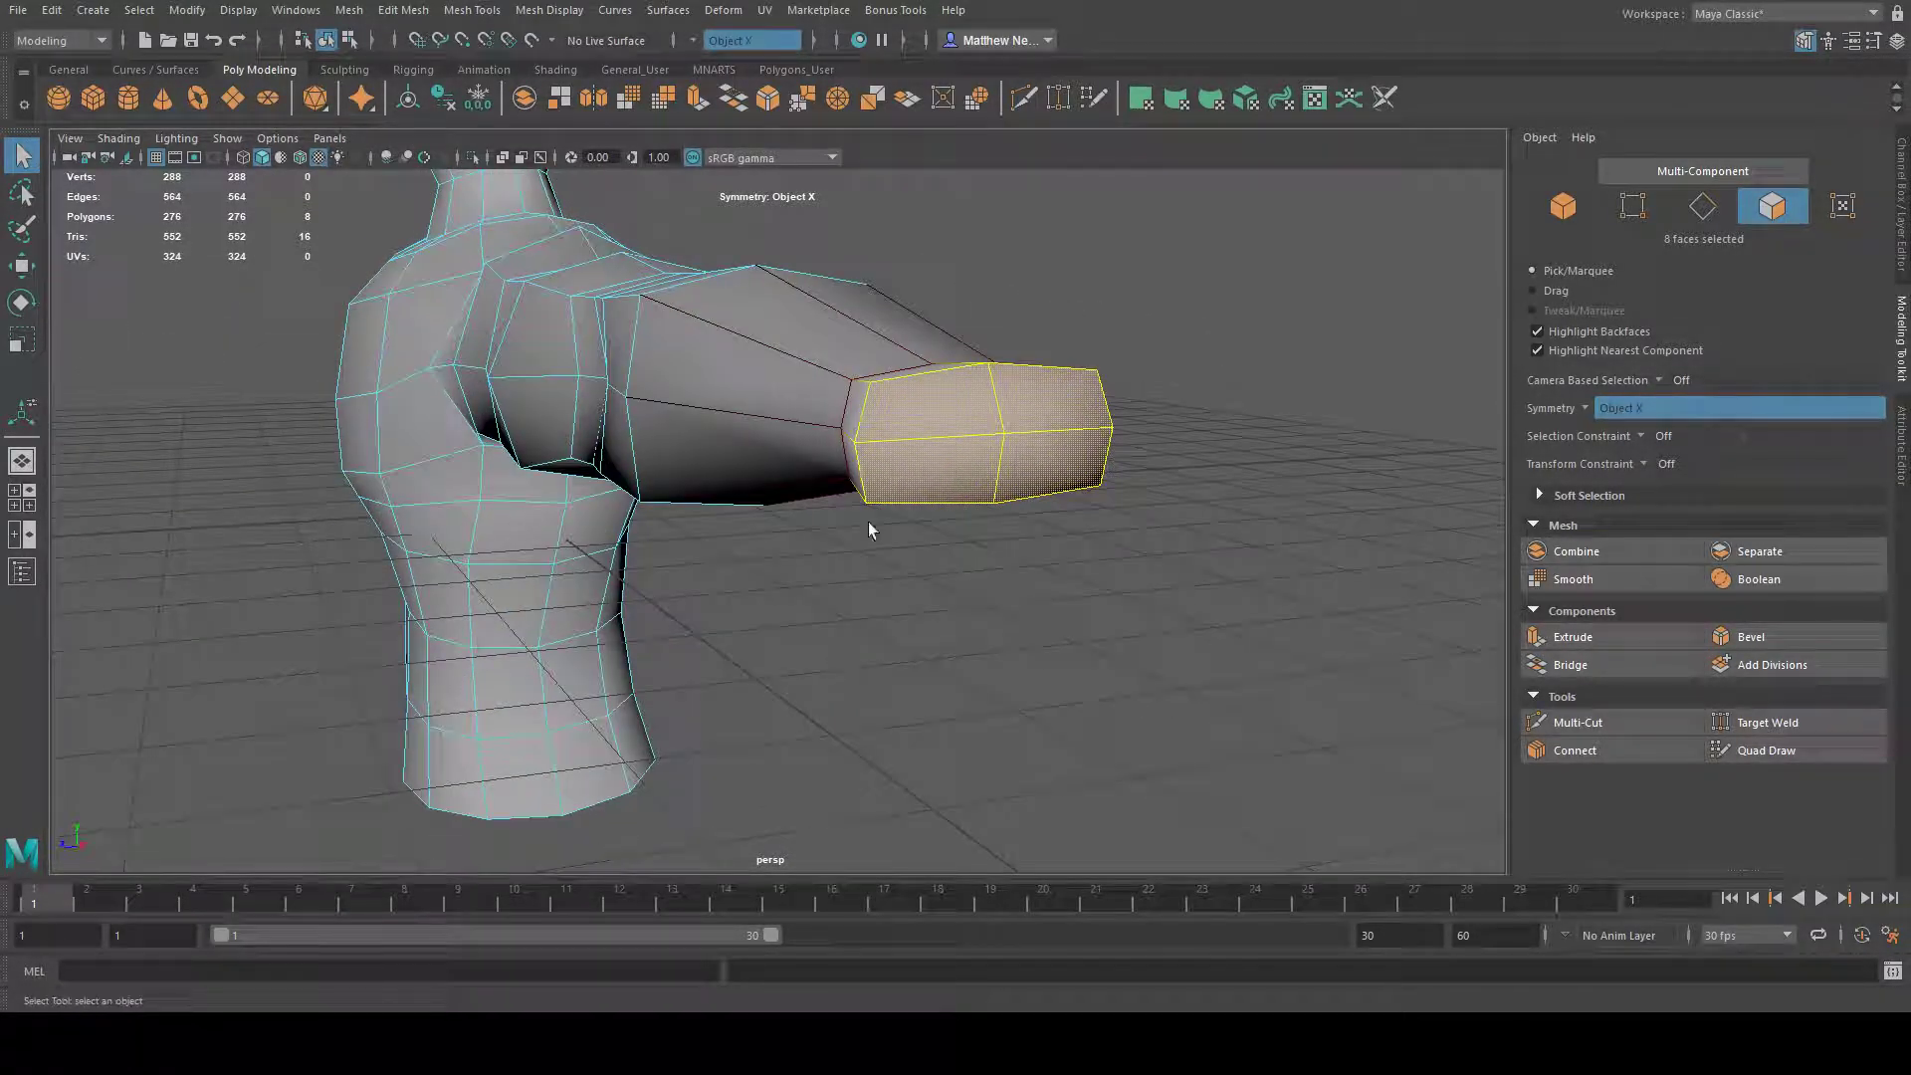
left_click_drag(925, 398, 989, 454, "alt")
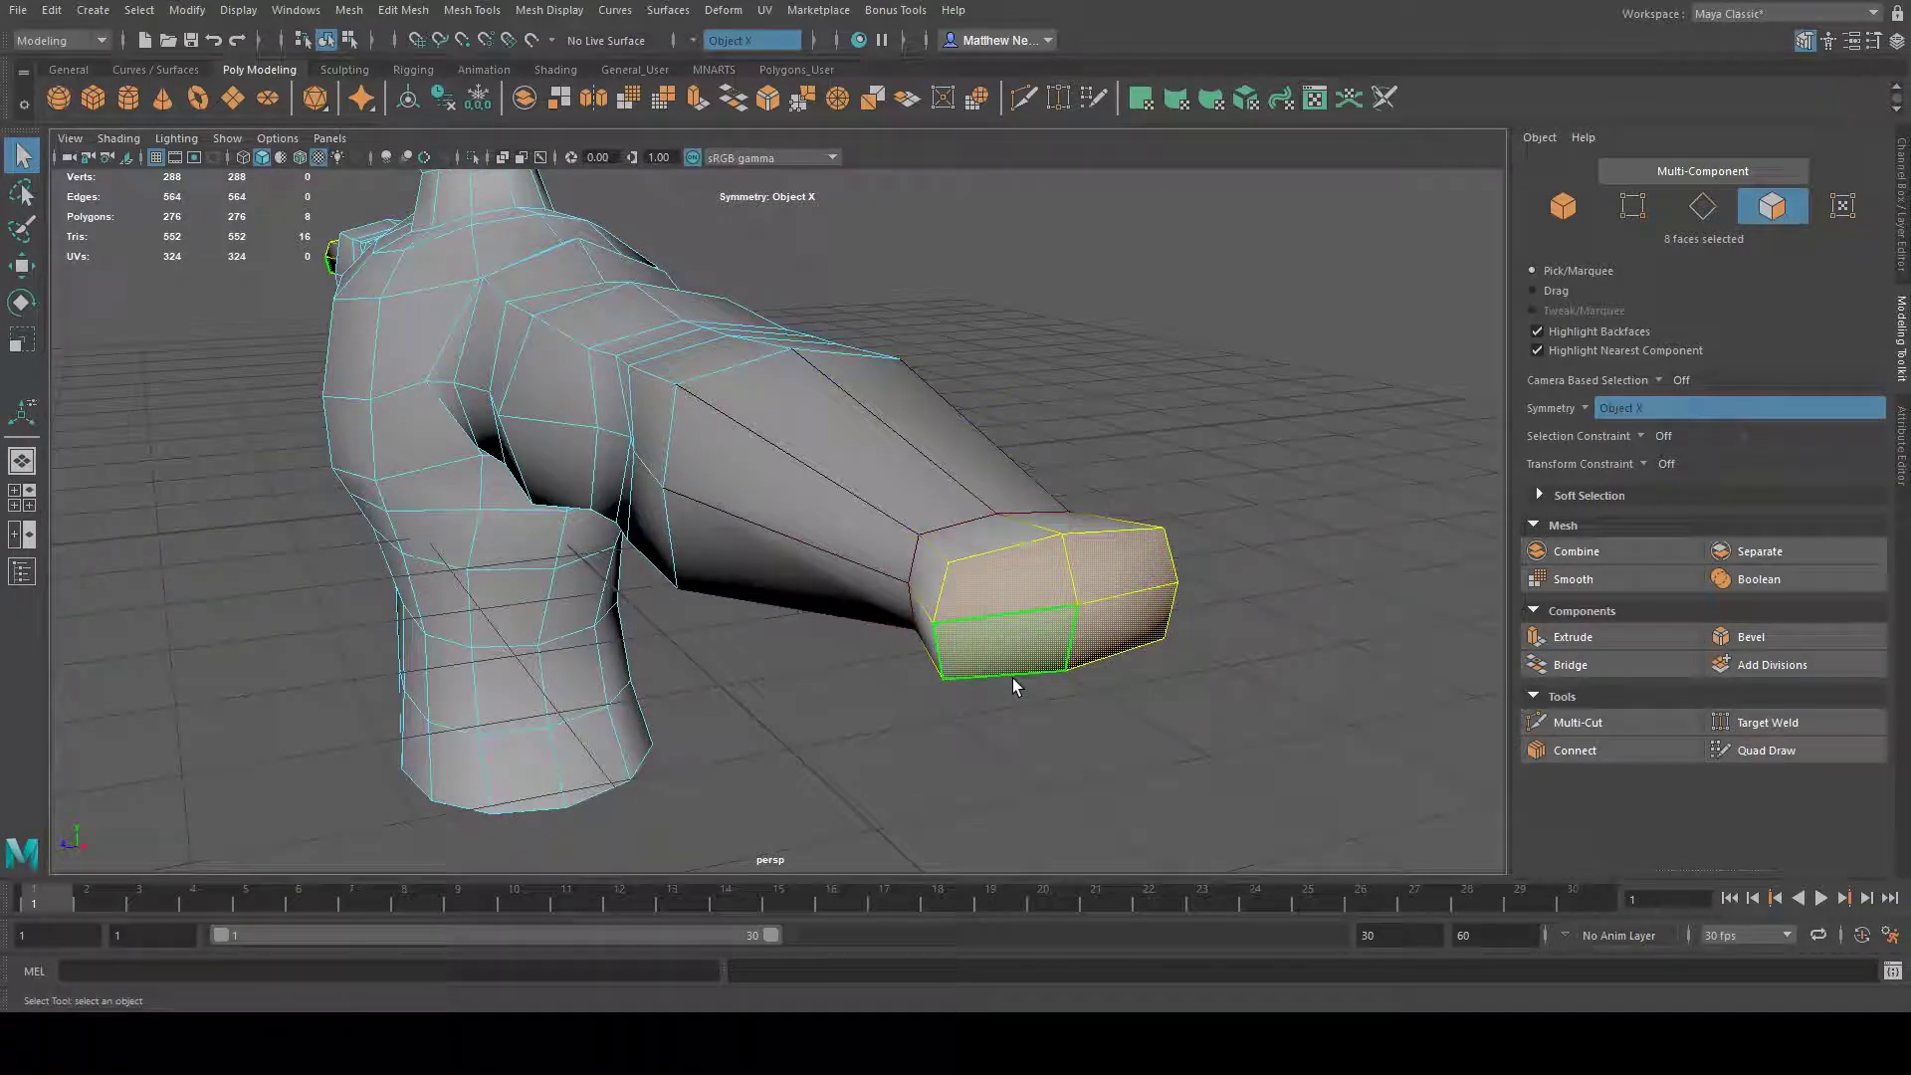
left_click_drag(953, 660, 1356, 651, "alt")
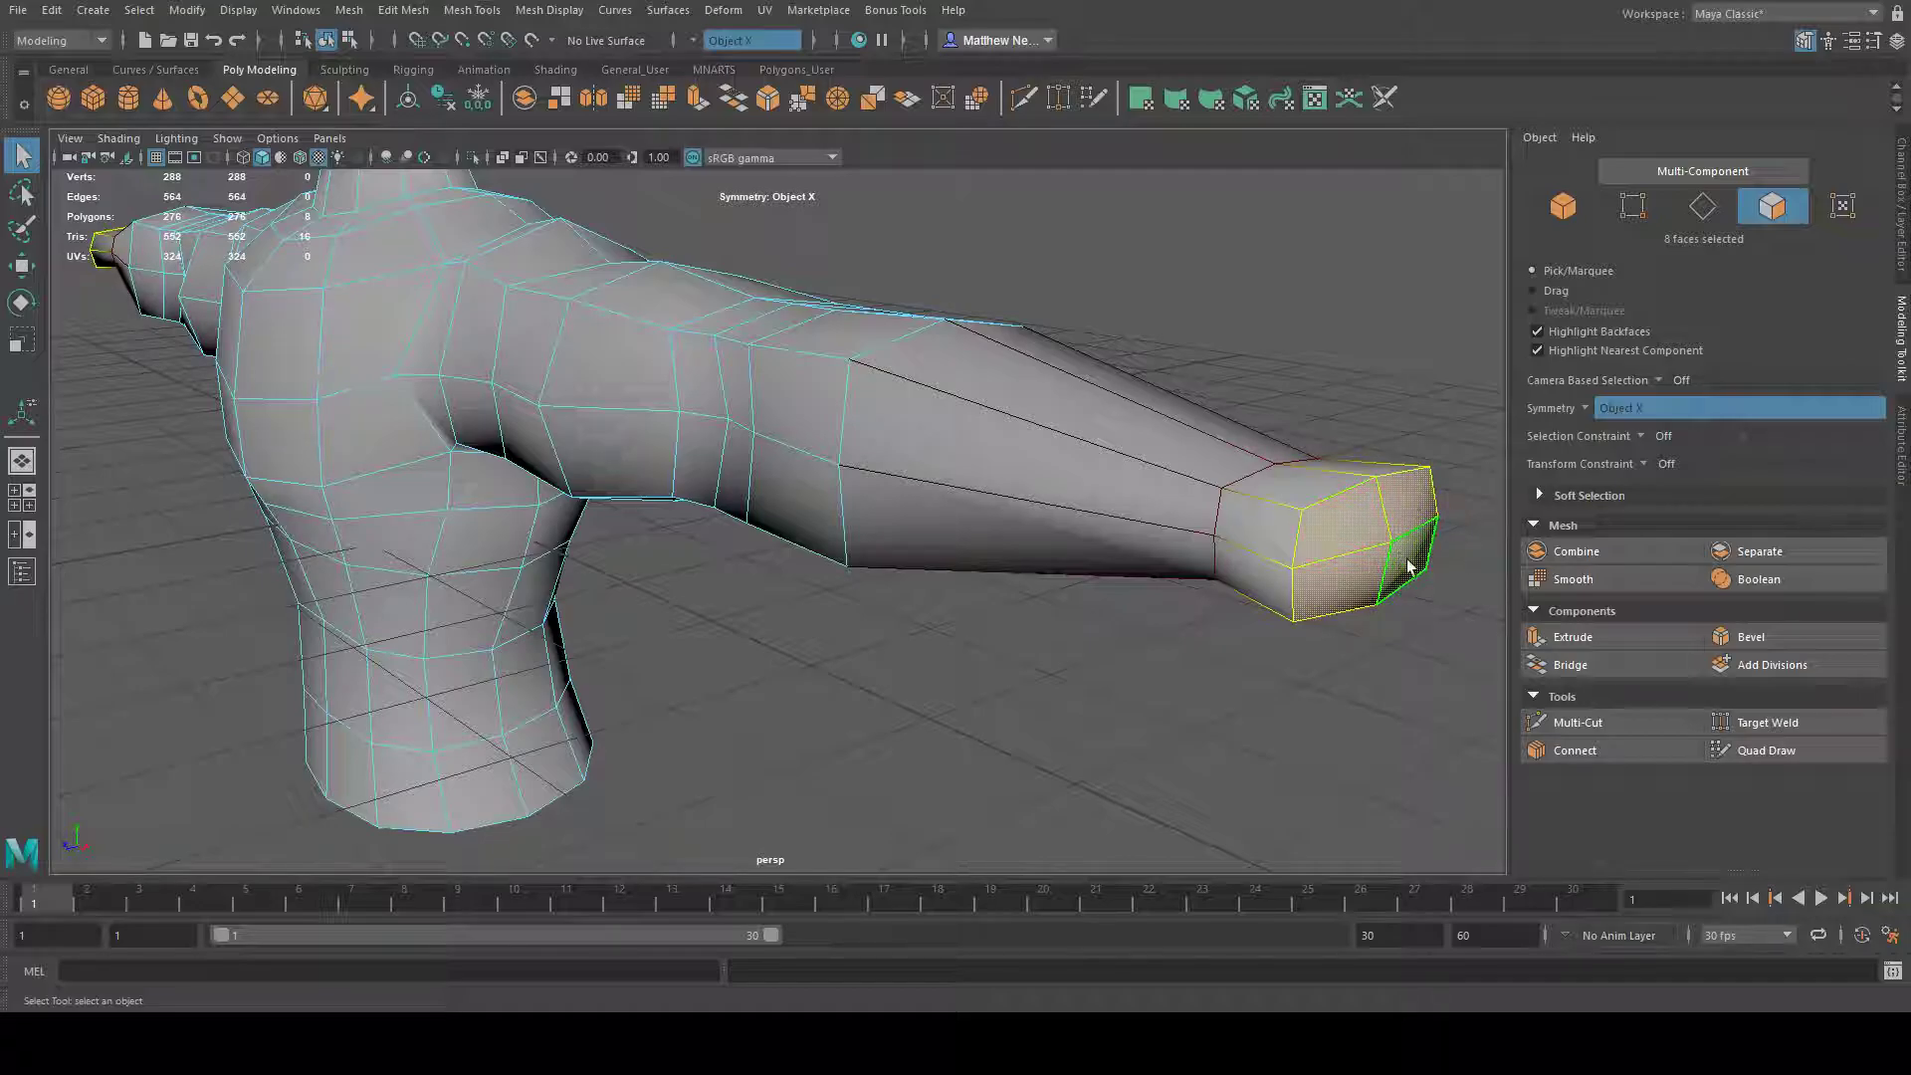
left_click_drag(1400, 560, 1268, 653, "alt")
left_click_drag(996, 562, 1174, 607, "alt")
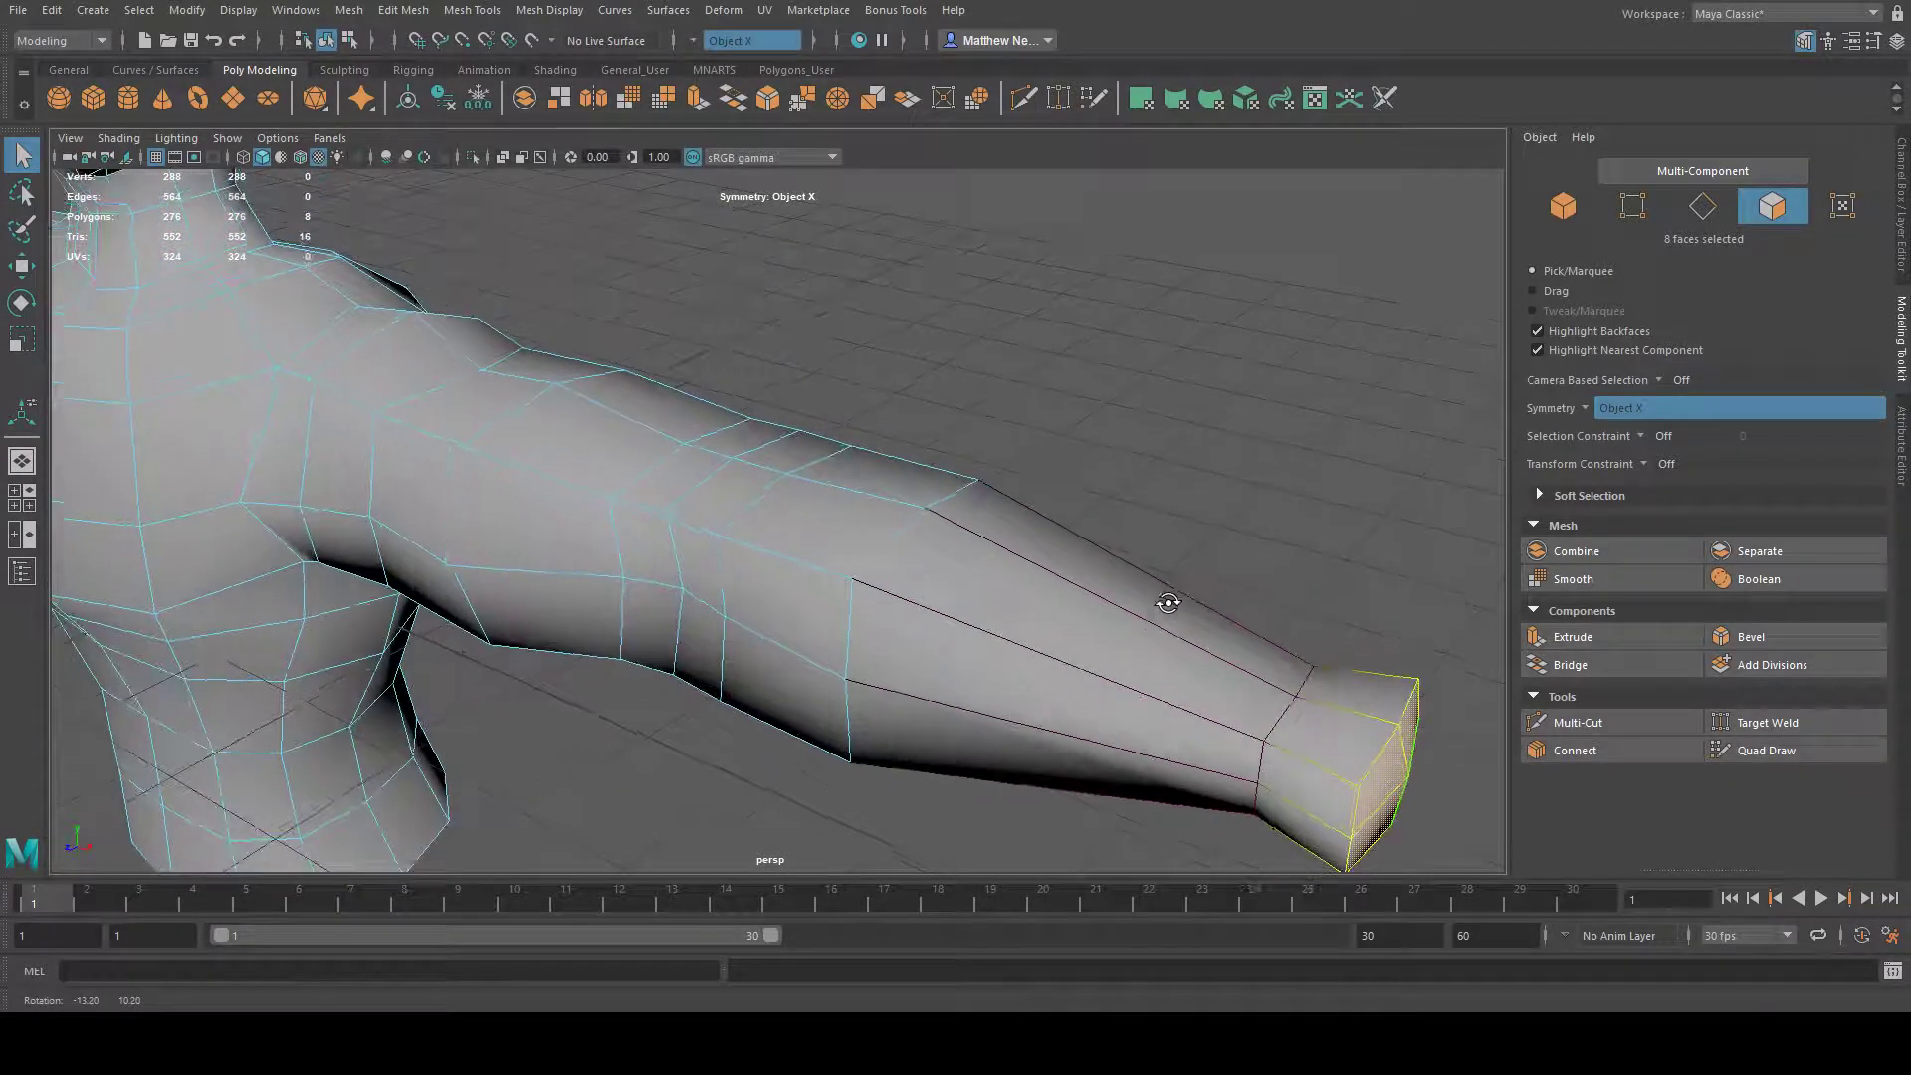
left_click_drag(1384, 786, 1176, 727, "alt")
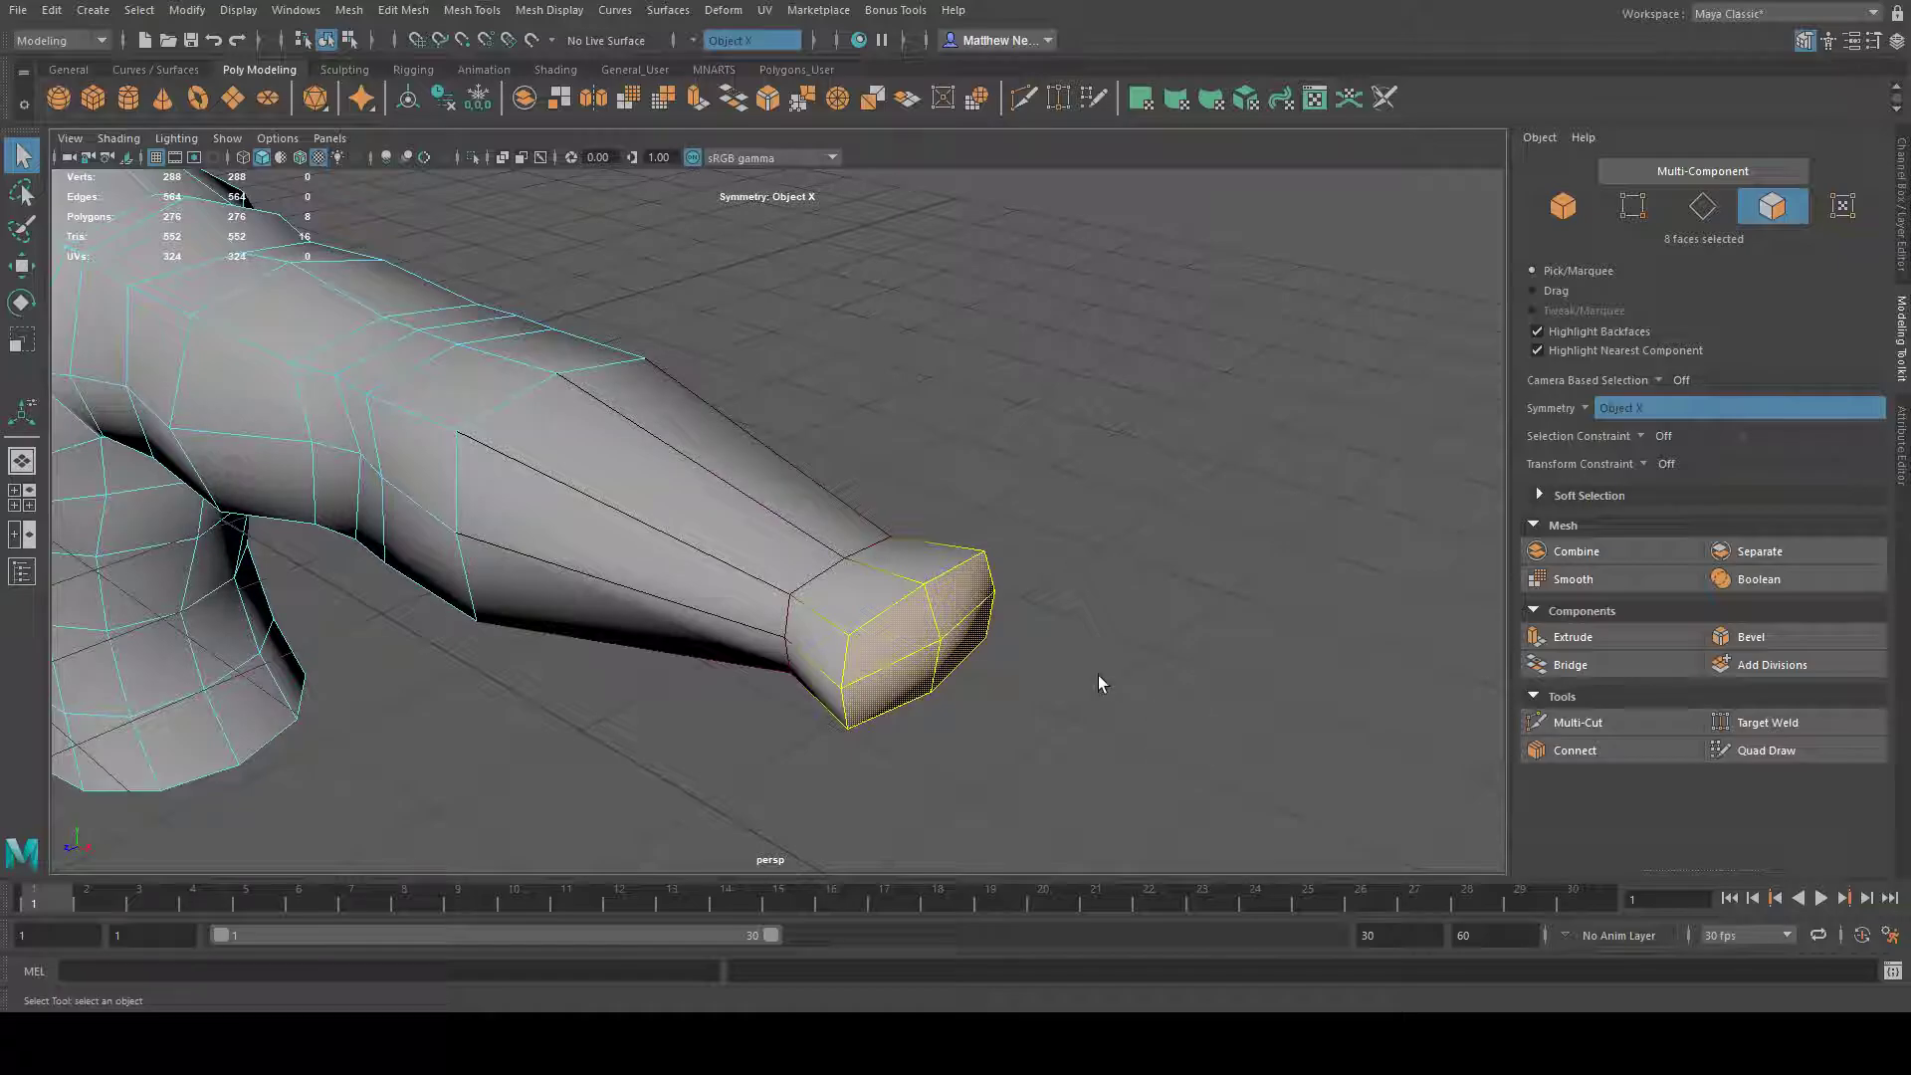
key("Delete")
- Inspect the torso, arms and open wrists from several angles
left_click_drag(1036, 431, 590, 478, "alt")
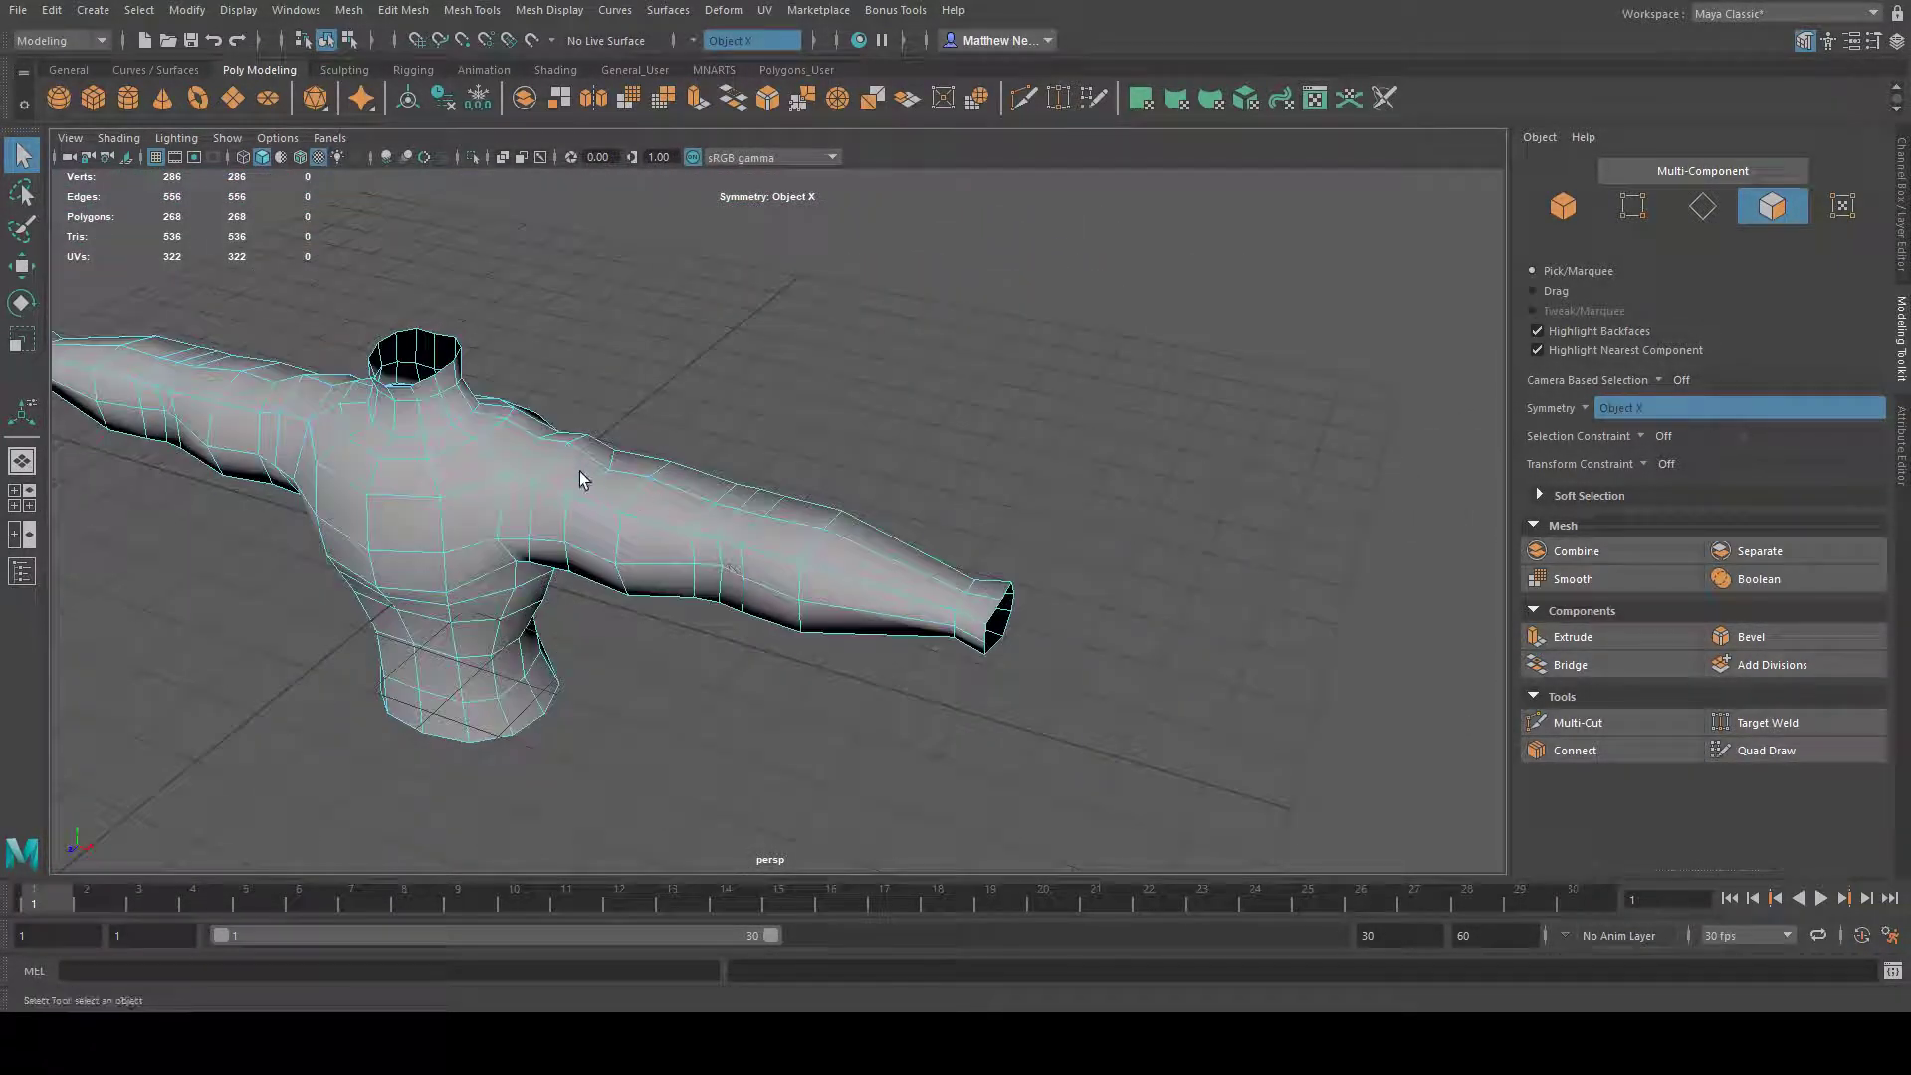
left_click_drag(1006, 660, 896, 748, "alt")
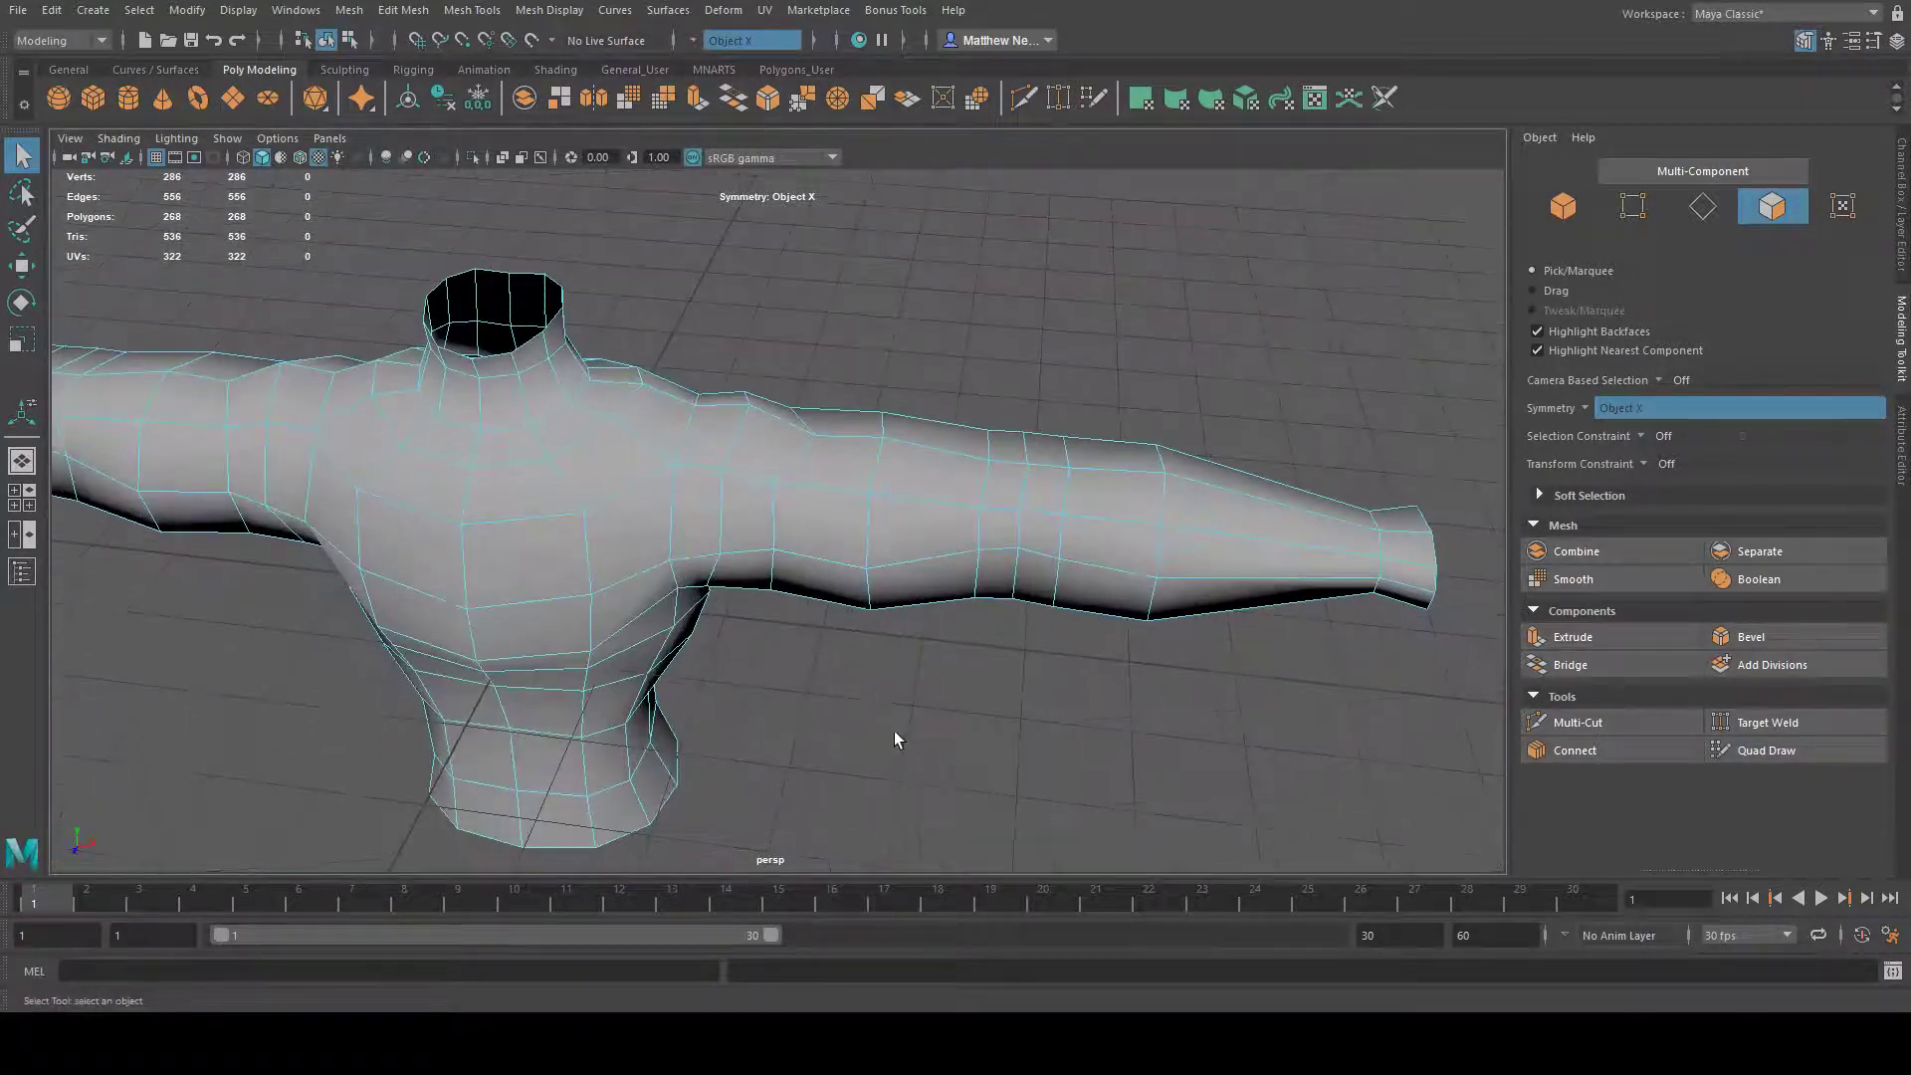
left_click_drag(627, 537, 661, 460, "alt")
left_click_drag(673, 607, 687, 488, "alt")
left_click_drag(746, 572, 836, 567, "alt")
right_click_drag(856, 563, 809, 530, "alt")
left_click_drag(809, 531, 894, 617, "alt")
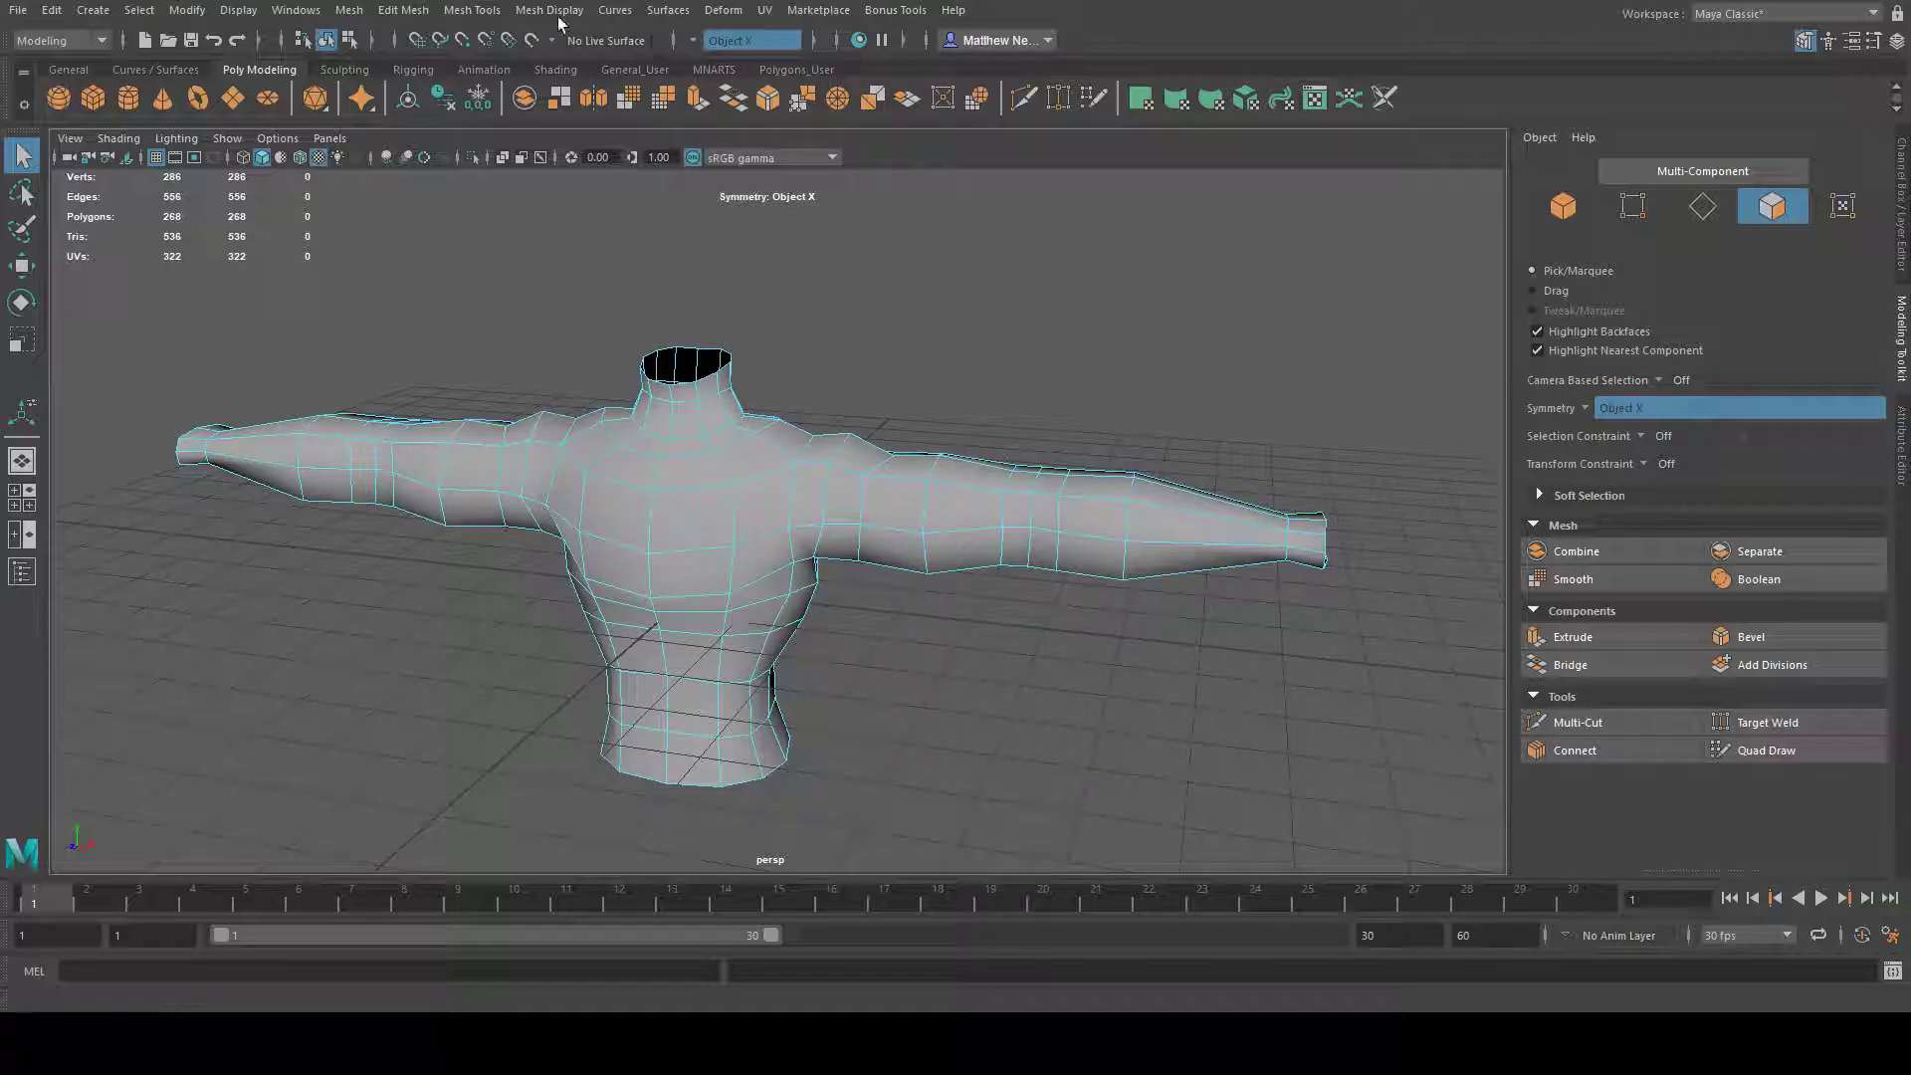
- Create a polygon sphere for the head with 12 axis subdivisions and 12 height subdivisions
left_click(56, 96)
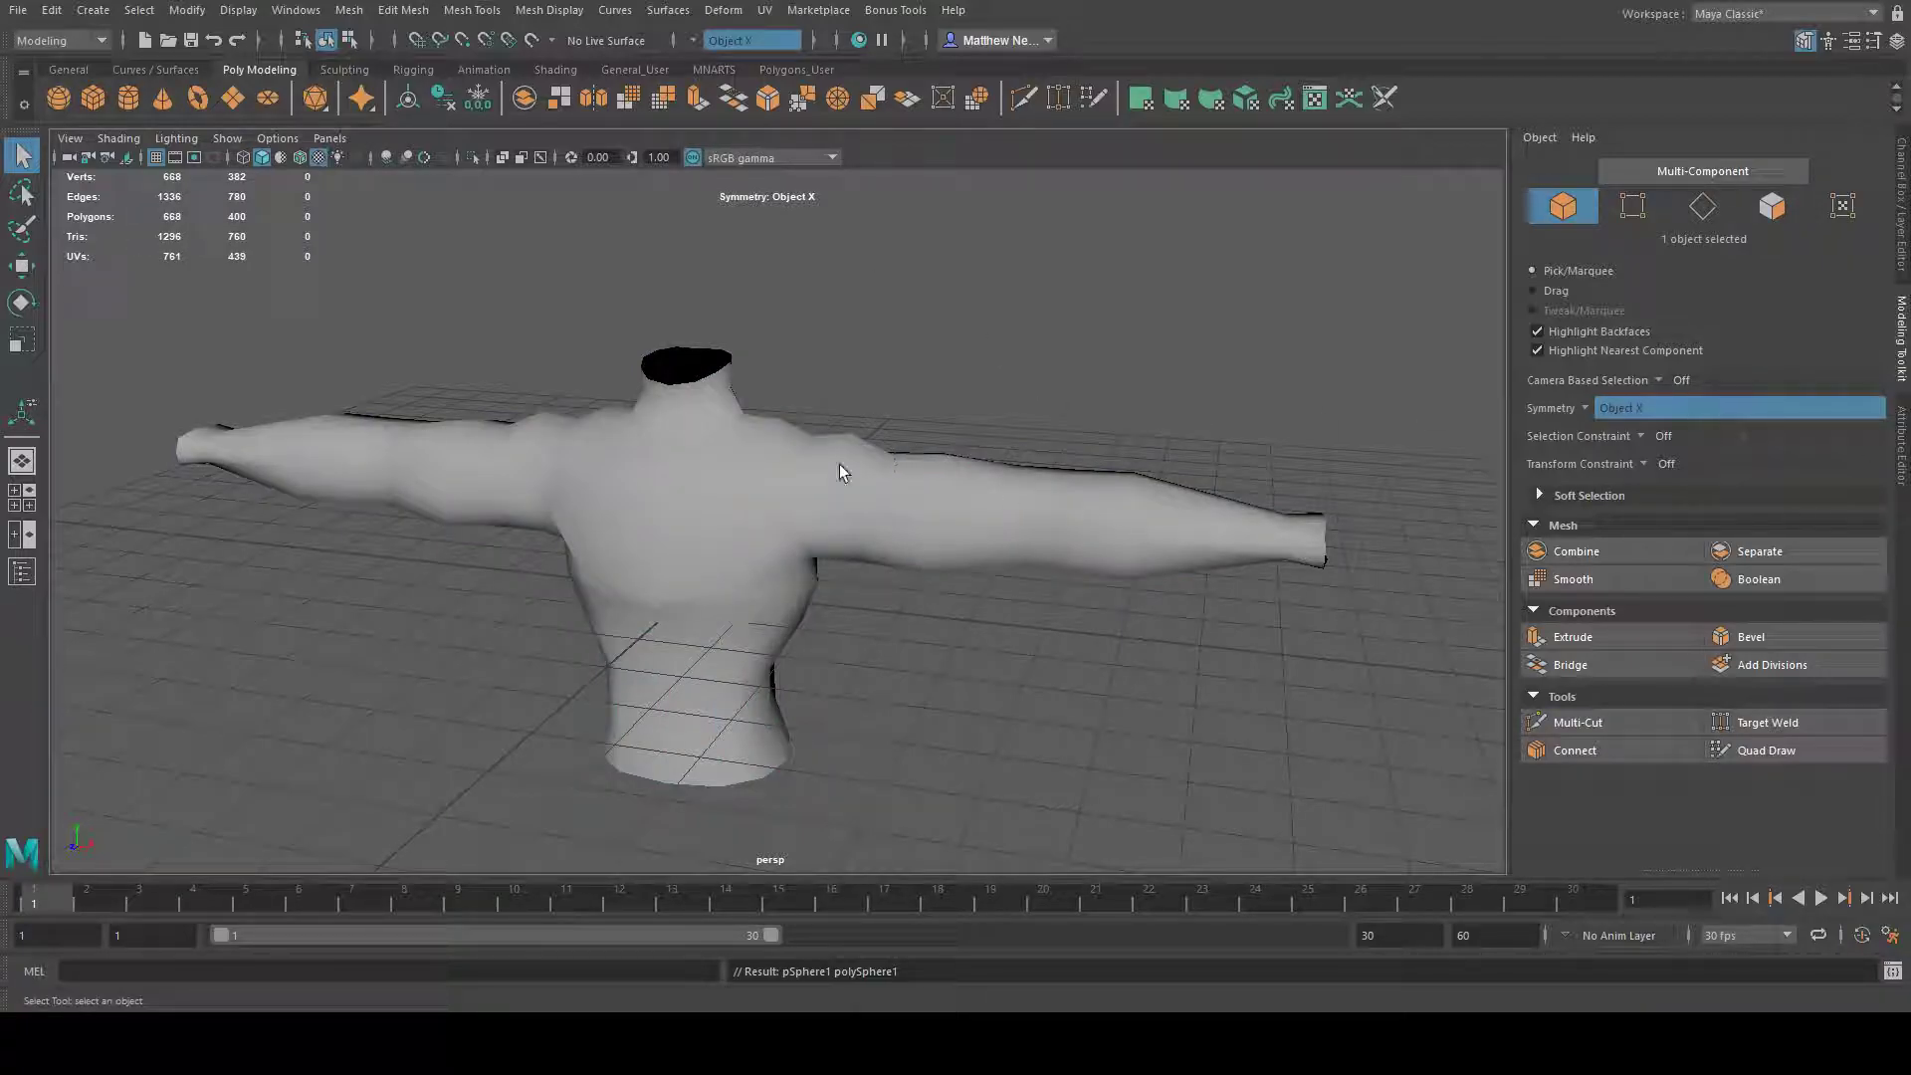
key("4")
left_click_drag(901, 630, 873, 633, "alt")
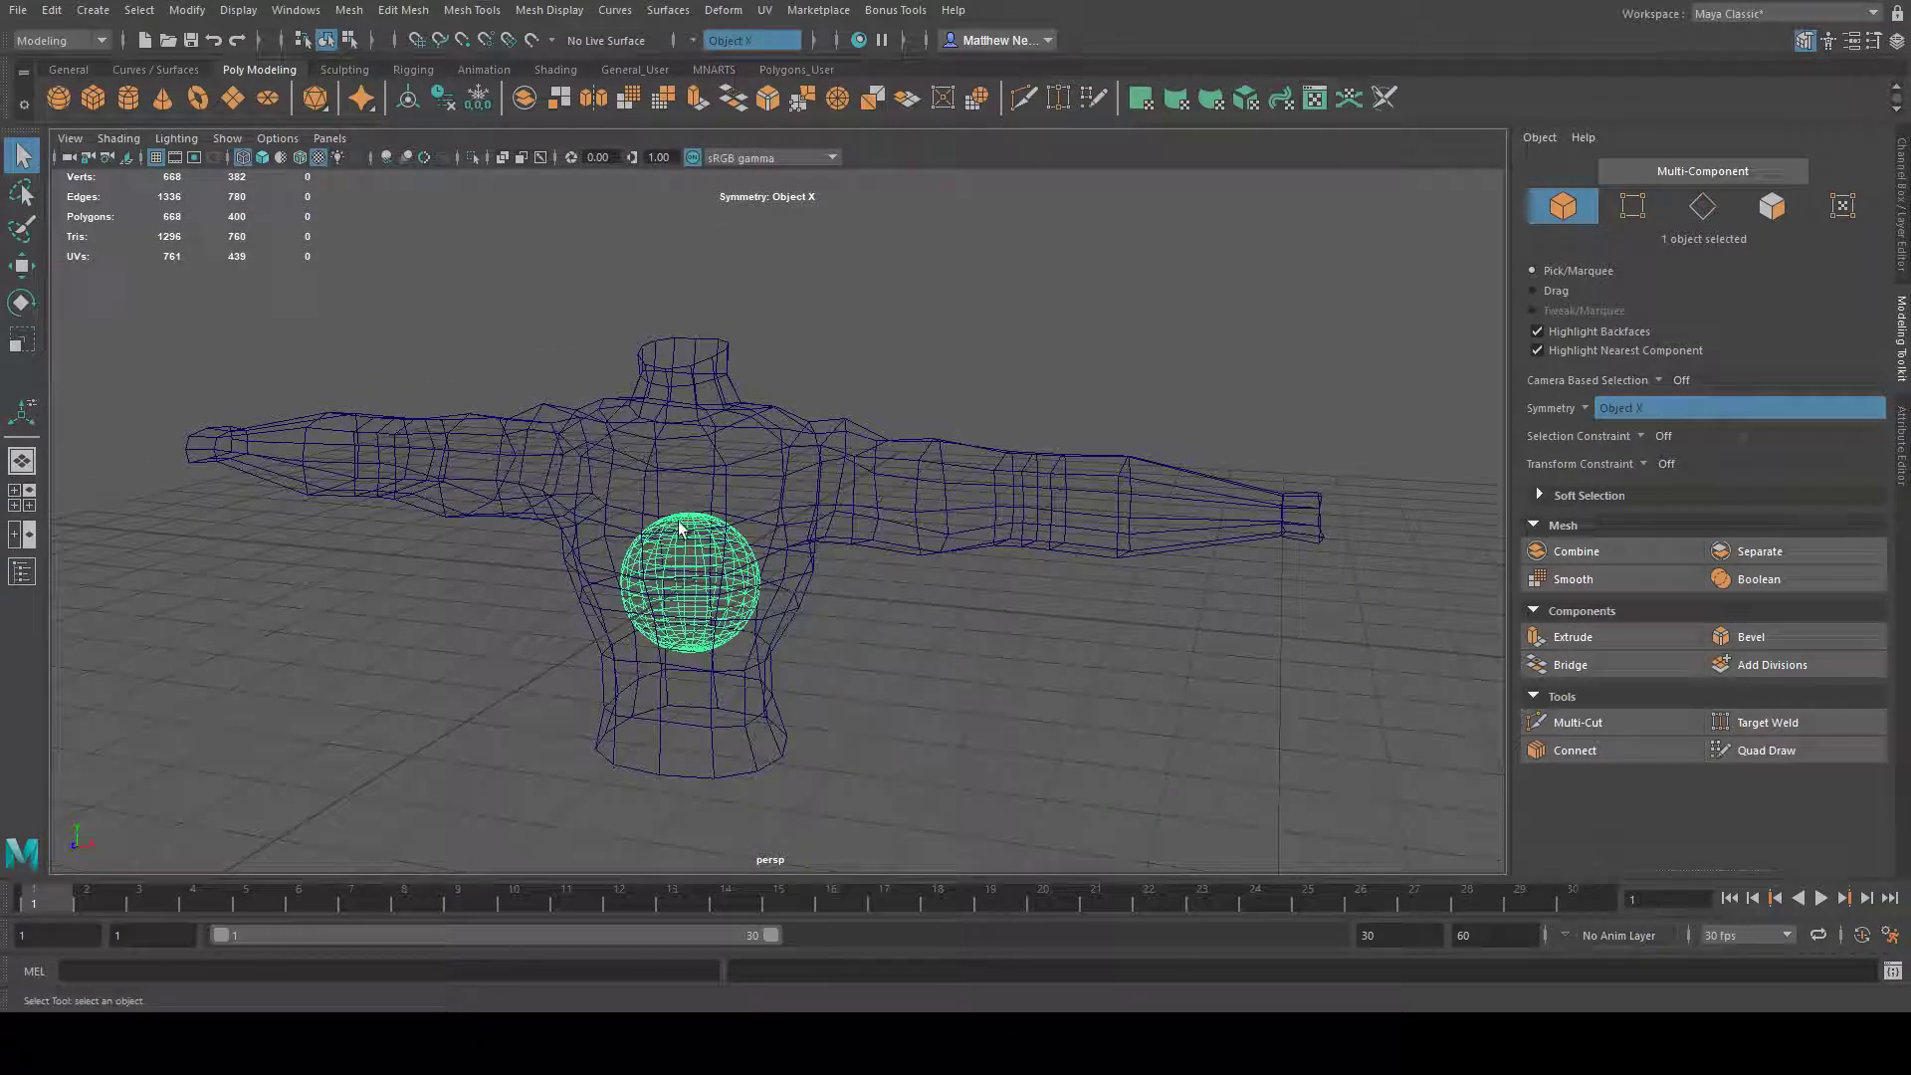
key("w")
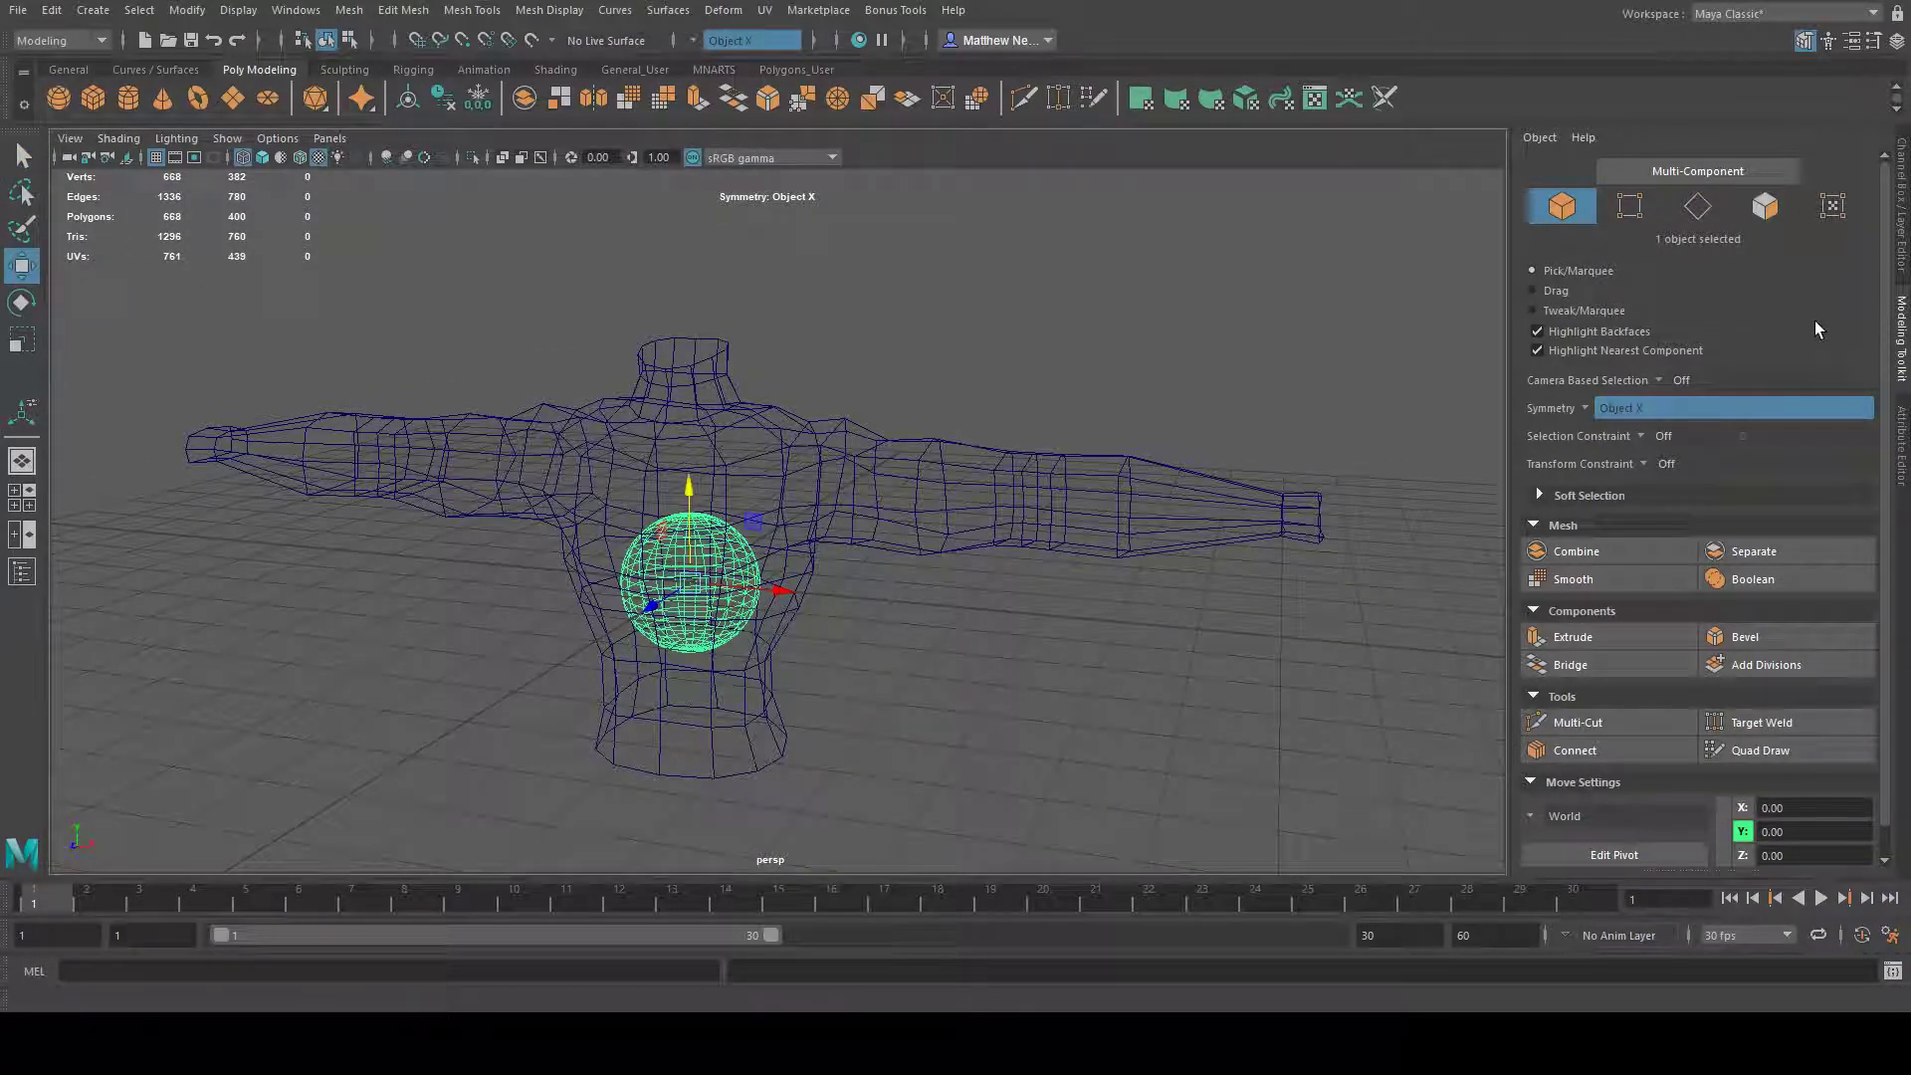
left_click(1901, 445)
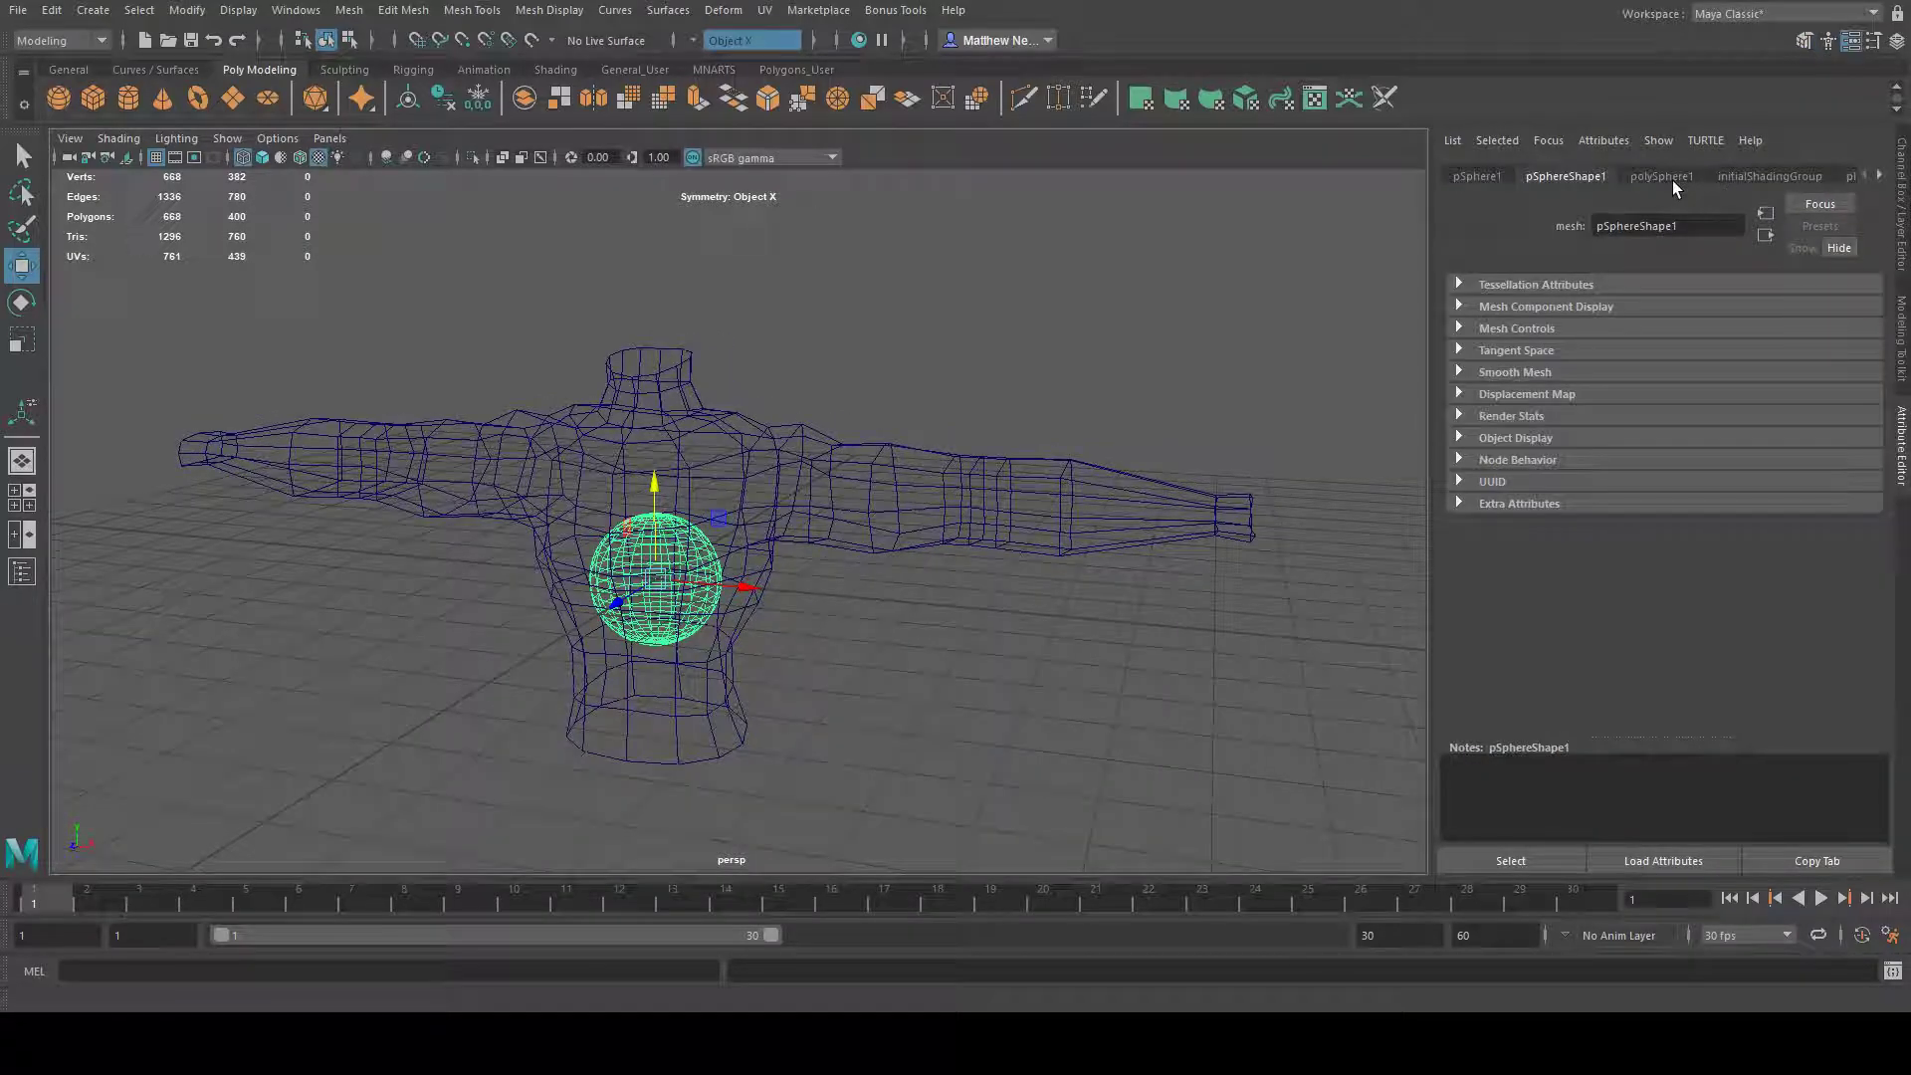
left_click(1664, 177)
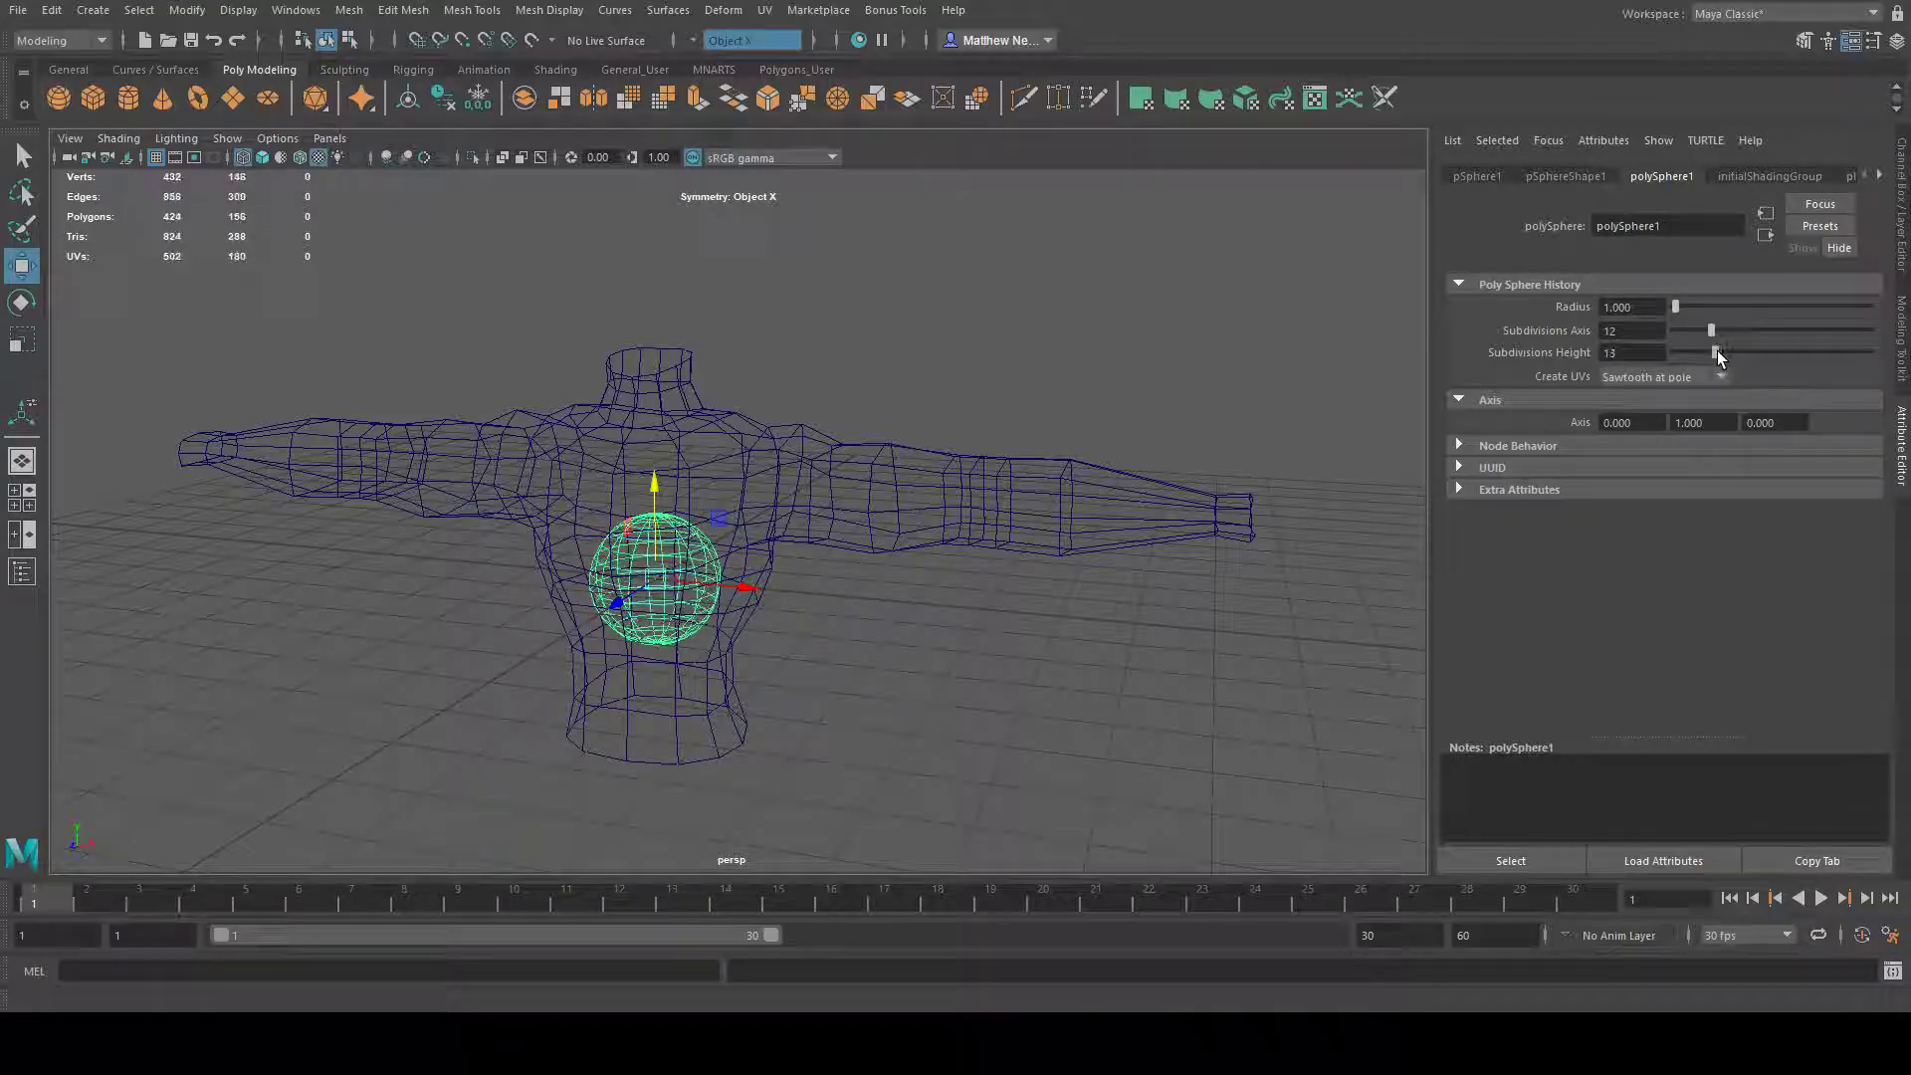
- Position the sphere above the open neck at about Y 4.46 and Z 0.23, and return to shaded display
mouse_move(850, 458)
left_mouse_down("alt")
mouse_move(954, 472)
mouse_move(937, 487)
mouse_move(910, 456)
mouse_move(866, 454)
left_mouse_up("alt")
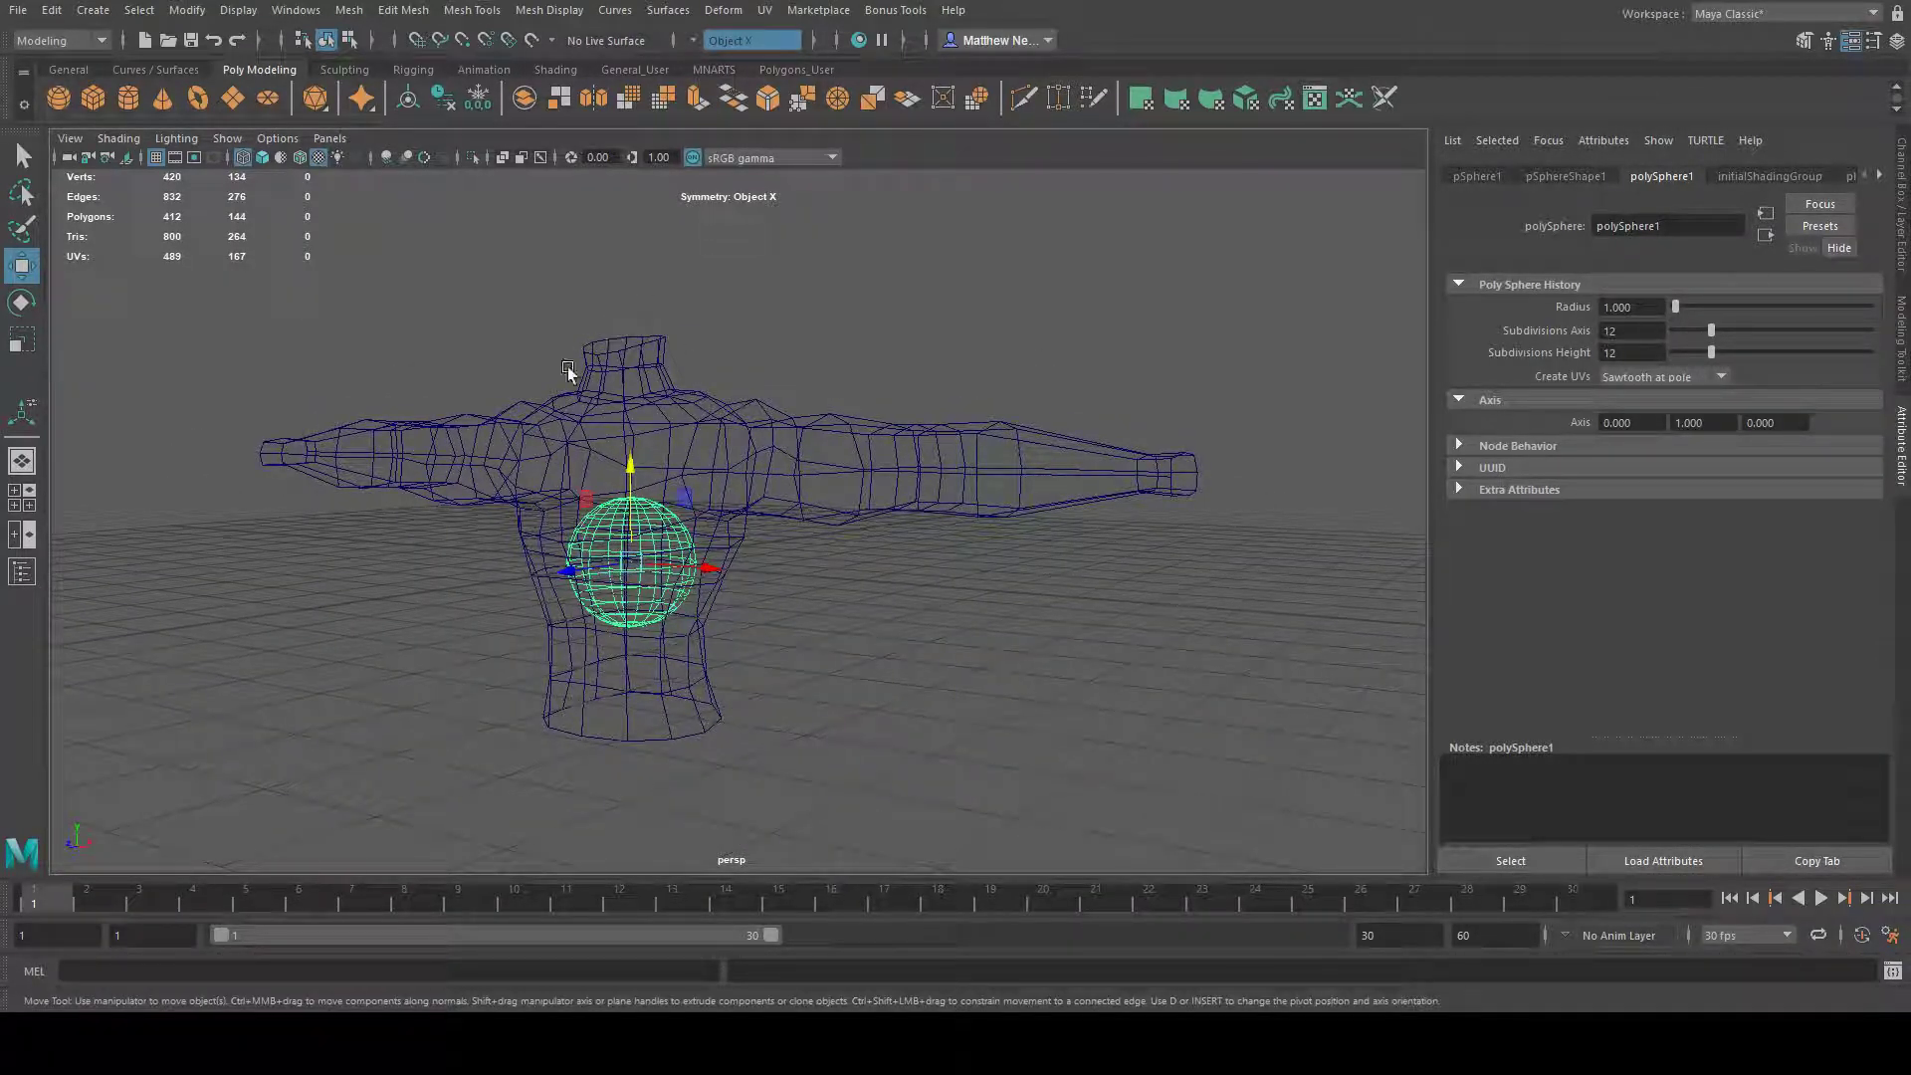
mouse_move(605, 370)
left_mouse_down("alt")
mouse_move(772, 422)
mouse_move(614, 466)
mouse_move(597, 182)
mouse_move(555, 358)
mouse_move(617, 329)
mouse_move(684, 255)
mouse_move(572, 353)
left_mouse_up("alt")
right_click_drag(572, 347, 691, 405, "alt")
middle_click_drag(690, 405, 771, 493, "alt")
left_click_drag(771, 492, 709, 477, "alt")
left_click_drag(471, 296, 445, 299)
mouse_move(537, 345)
left_mouse_down("alt")
mouse_move(627, 364)
mouse_move(554, 504)
mouse_move(869, 494)
mouse_move(929, 537)
mouse_move(765, 524)
mouse_move(822, 477)
mouse_move(809, 443)
mouse_move(870, 486)
mouse_move(767, 470)
left_mouse_up("alt")
key("5")
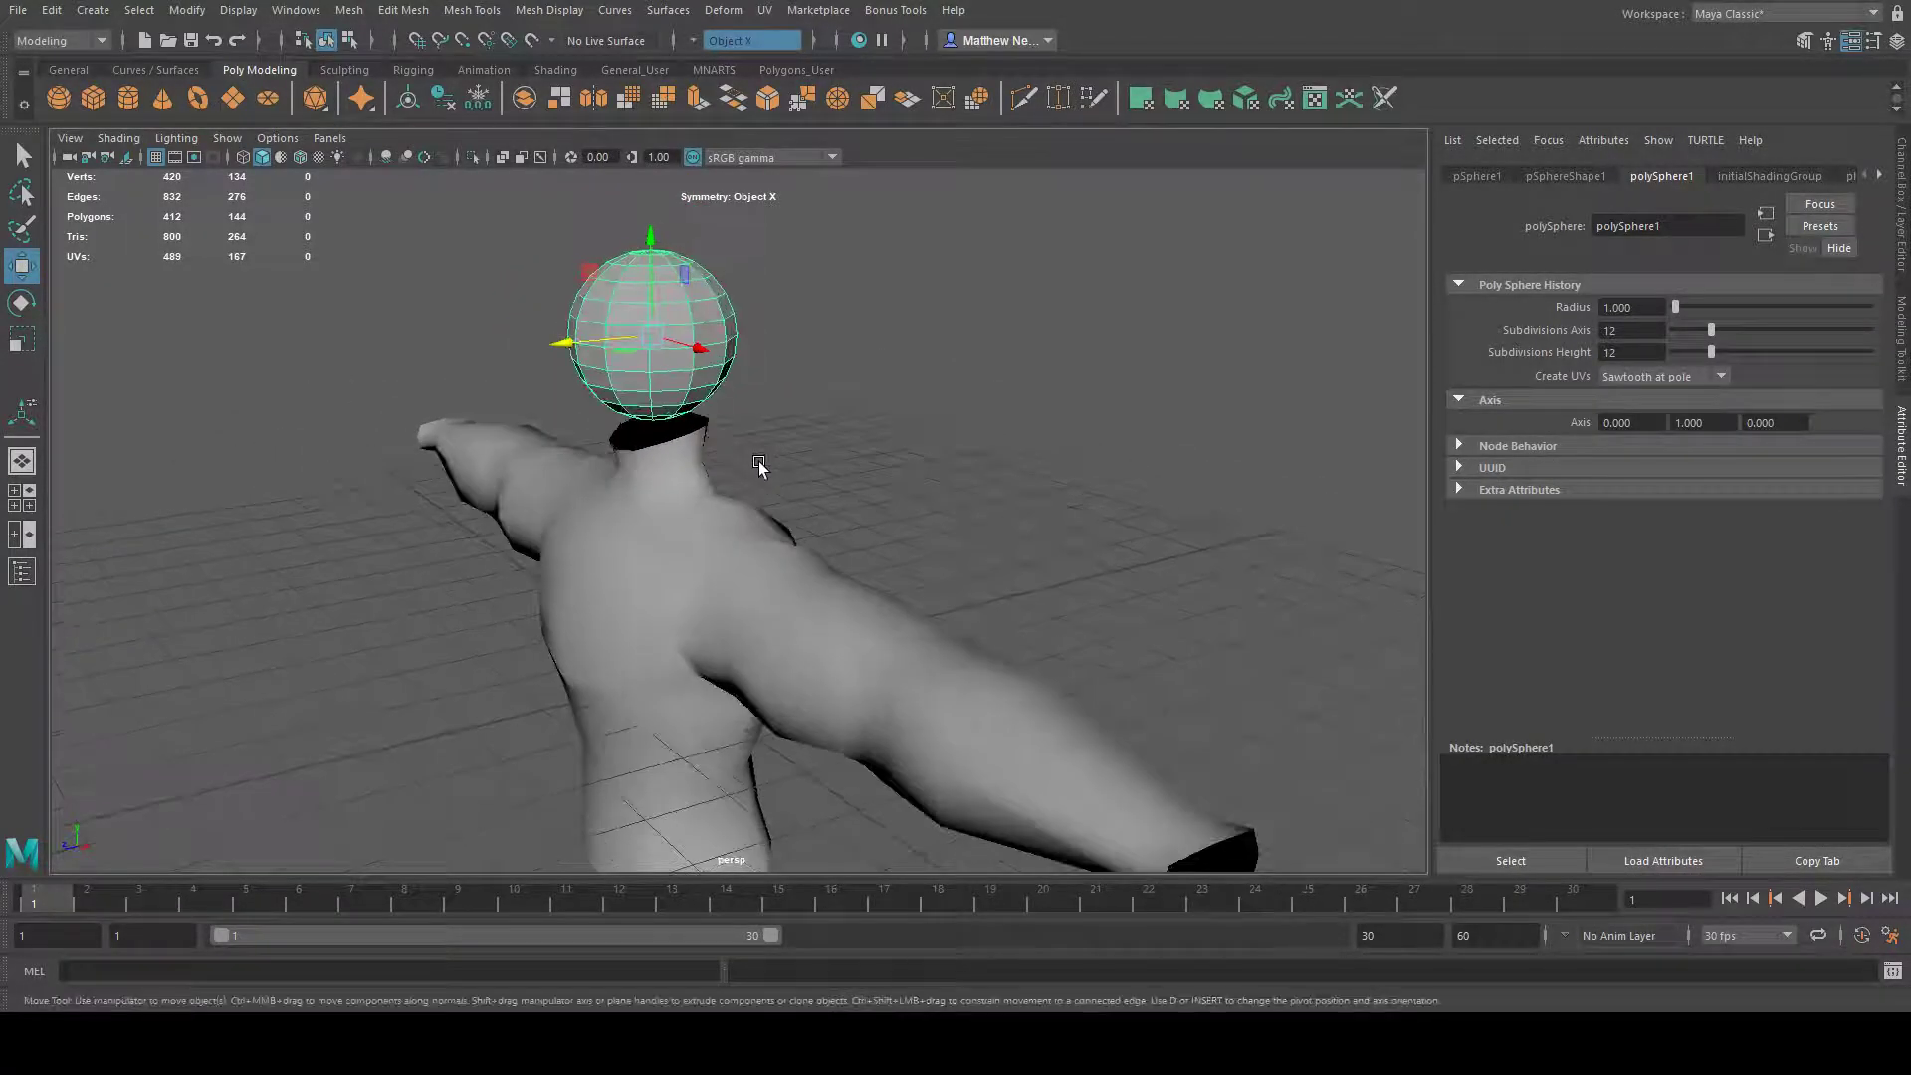
left_click_drag(594, 458, 831, 346, "alt")
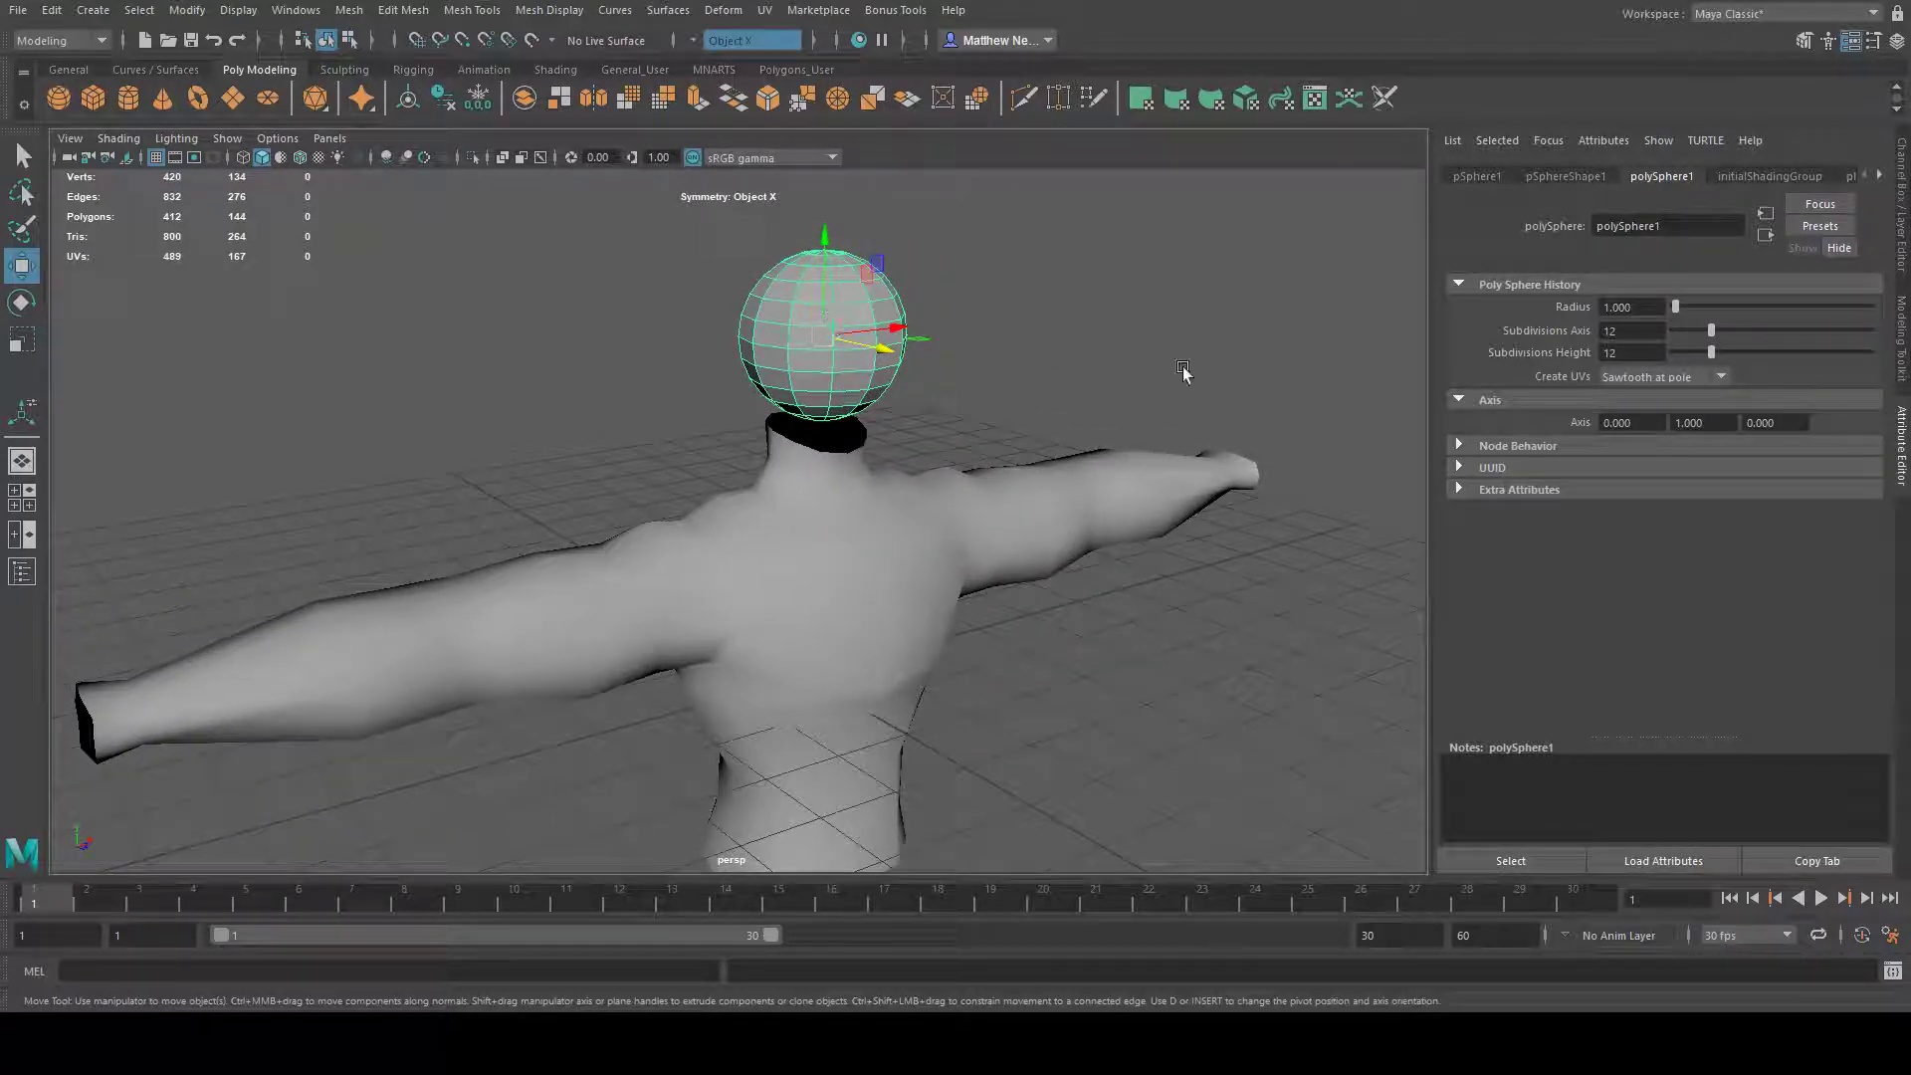
- Enable soft selection with a falloff radius of about 0.88 and shift the symmetric vertices on the head's lower sides
left_click(1901, 381)
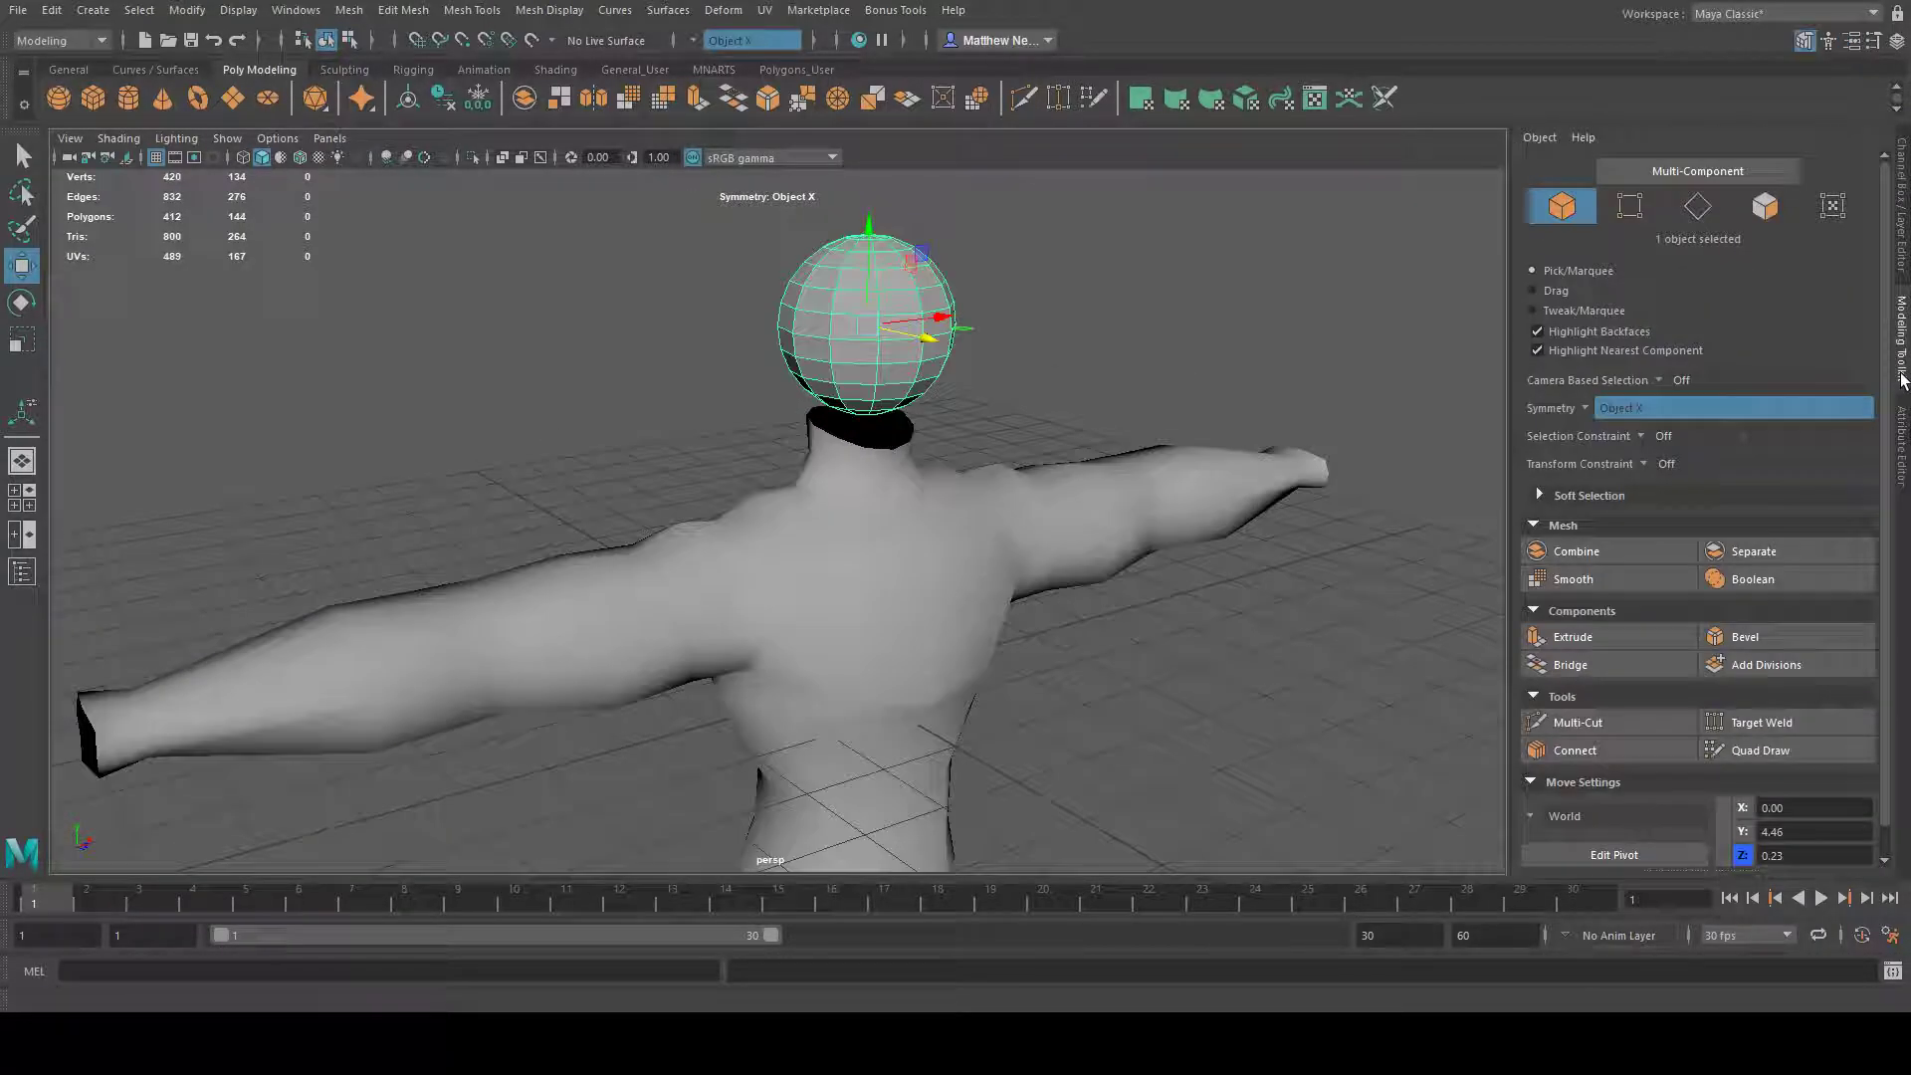
left_click_drag(1032, 677, 1002, 679, "alt")
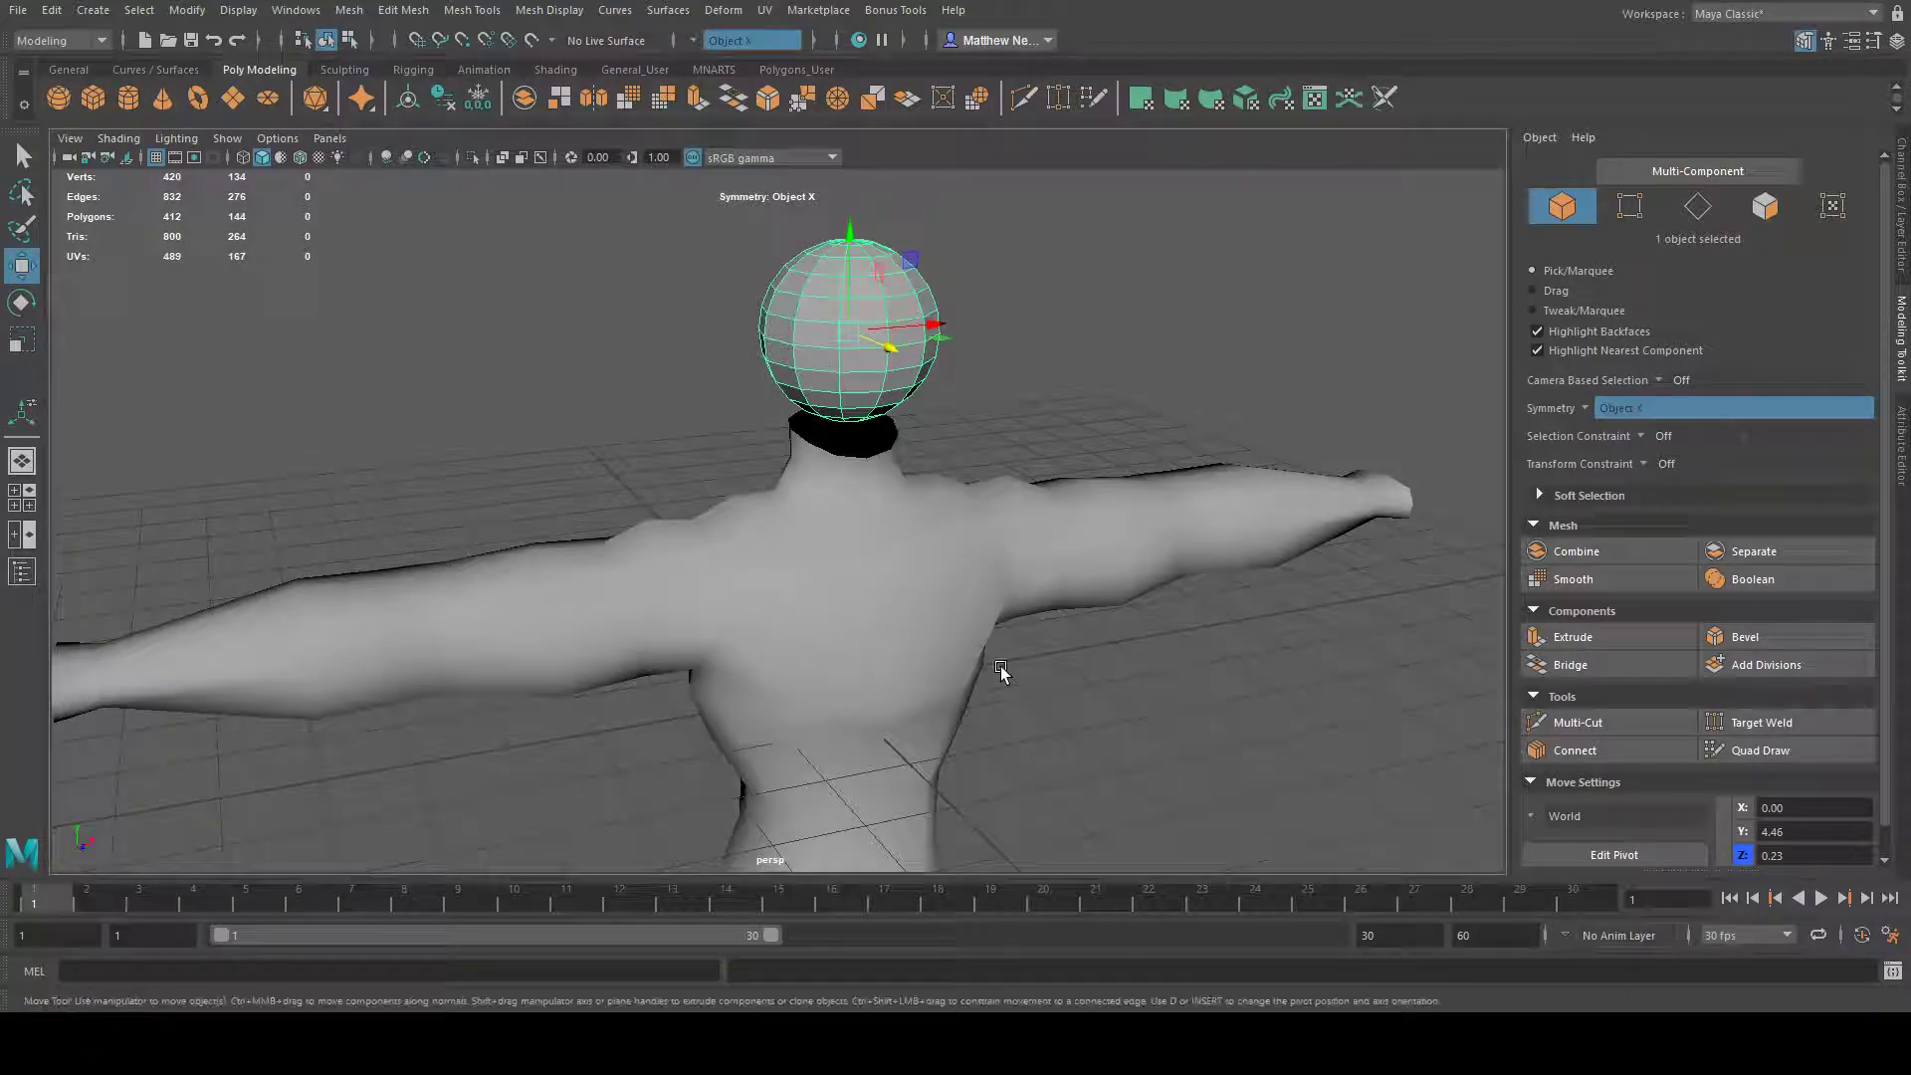
key("F9")
left_click(796, 364)
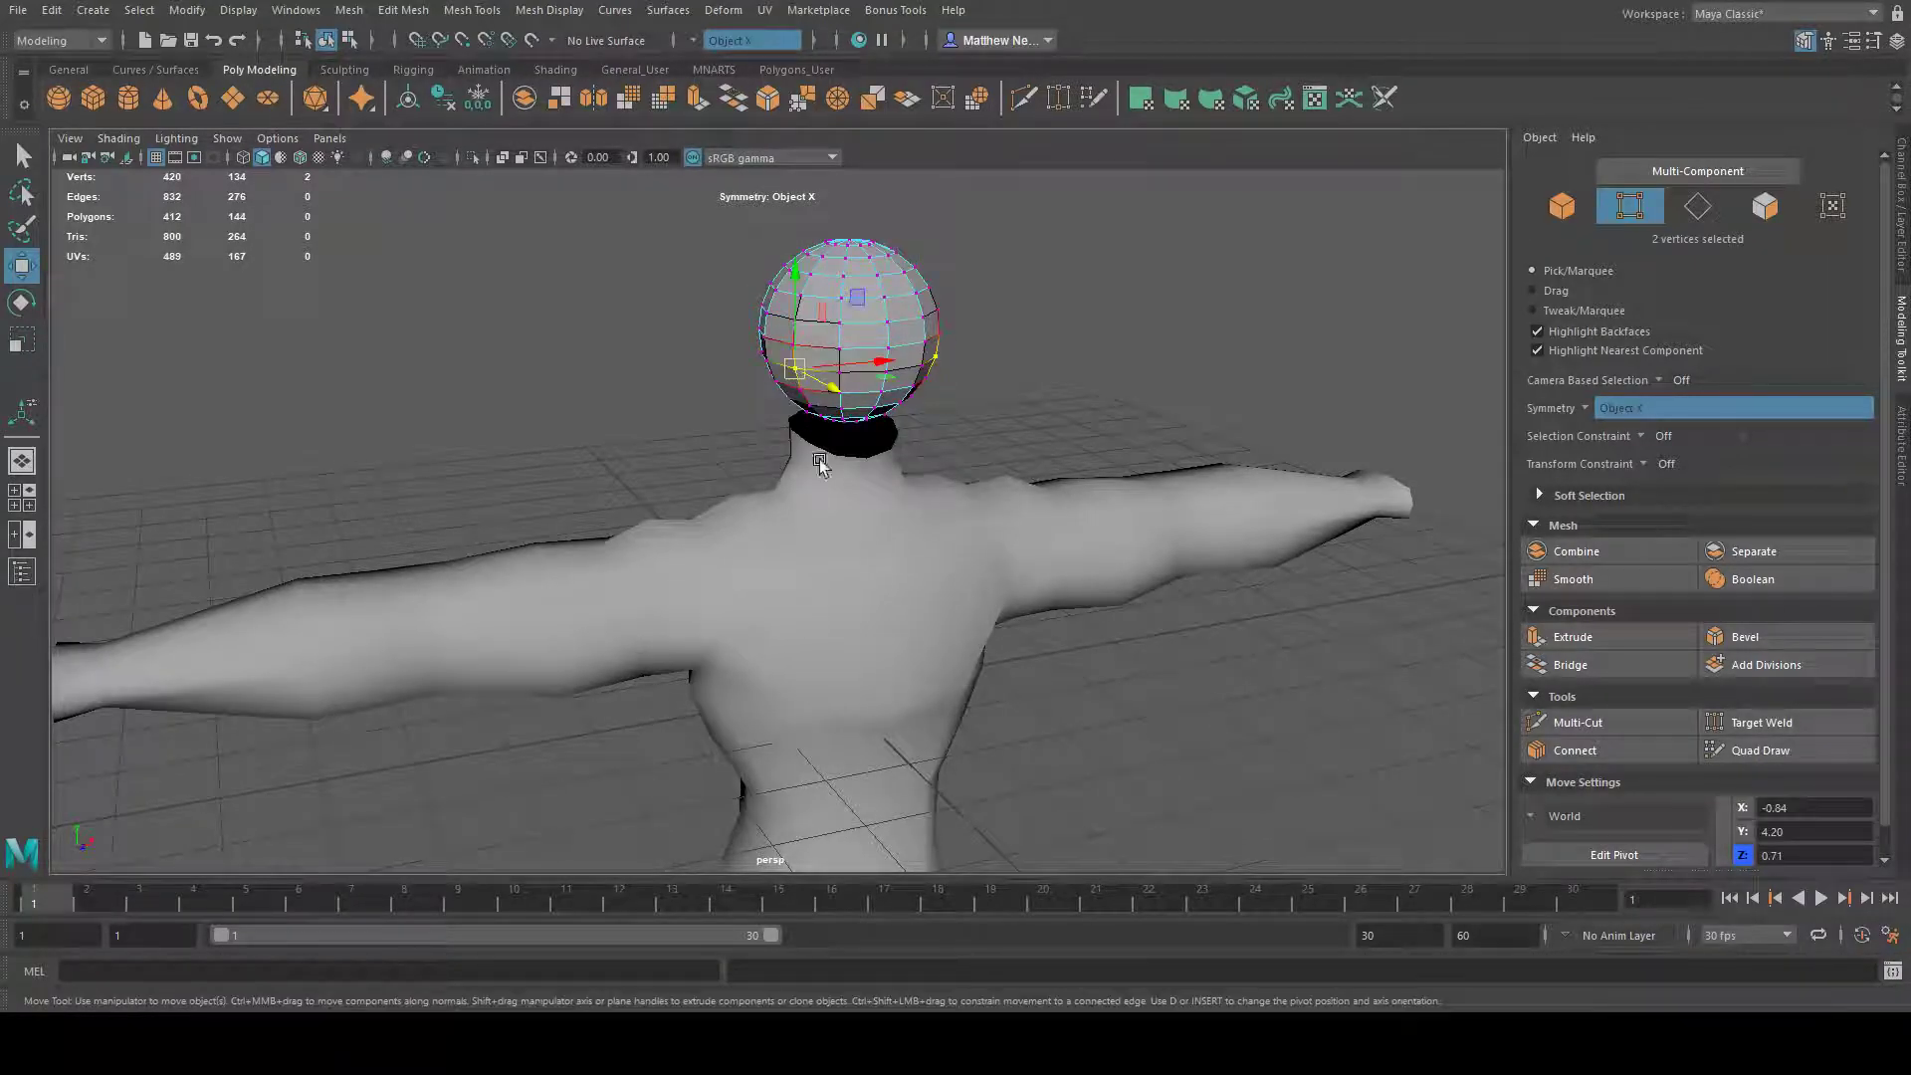
left_click_drag(819, 448, 900, 462, "alt")
key("b")
left_click_drag(813, 368, 844, 370)
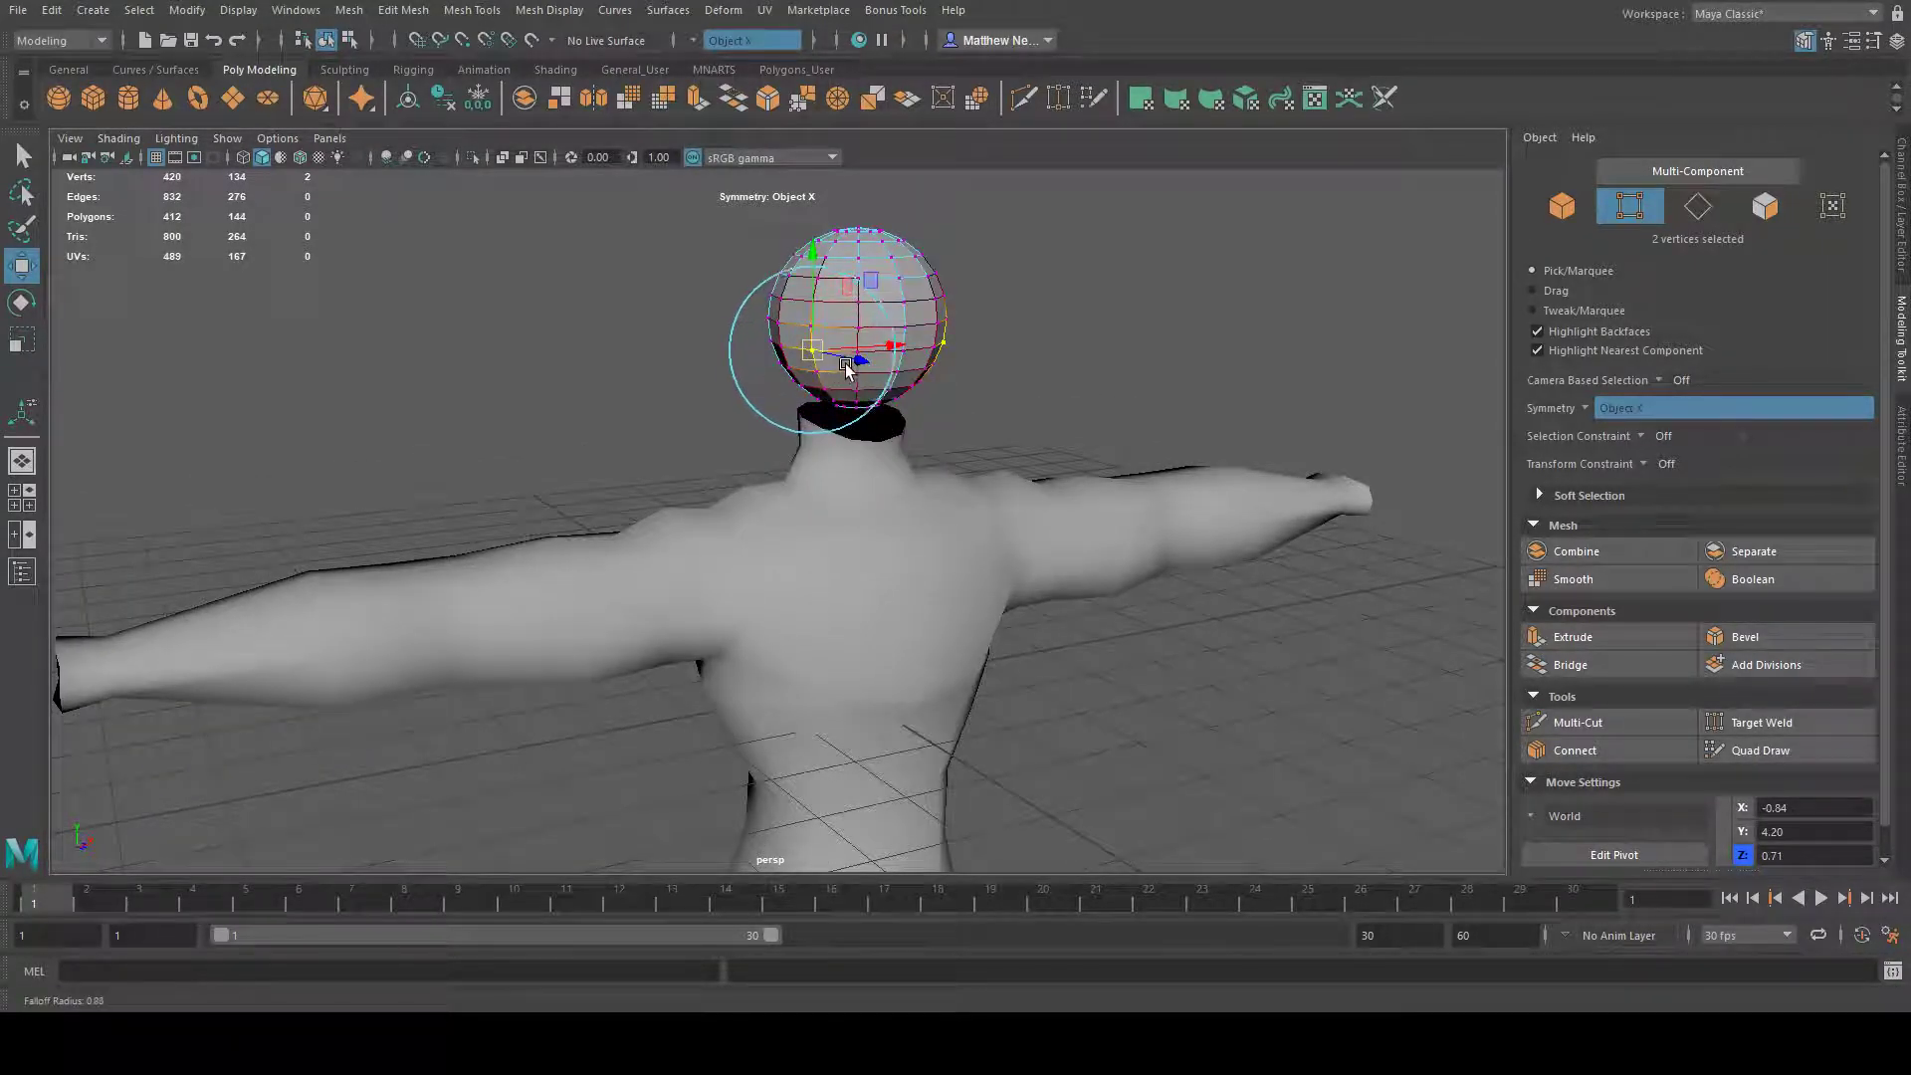
left_click_drag(1055, 426, 1004, 435, "alt")
left_click_drag(732, 372, 751, 364)
- Pull the lower front centre vertex of the head down to about Y 3.40 to form the chin
left_click_drag(756, 428, 1037, 448, "alt")
left_click(930, 384)
left_click_drag(957, 381, 964, 438)
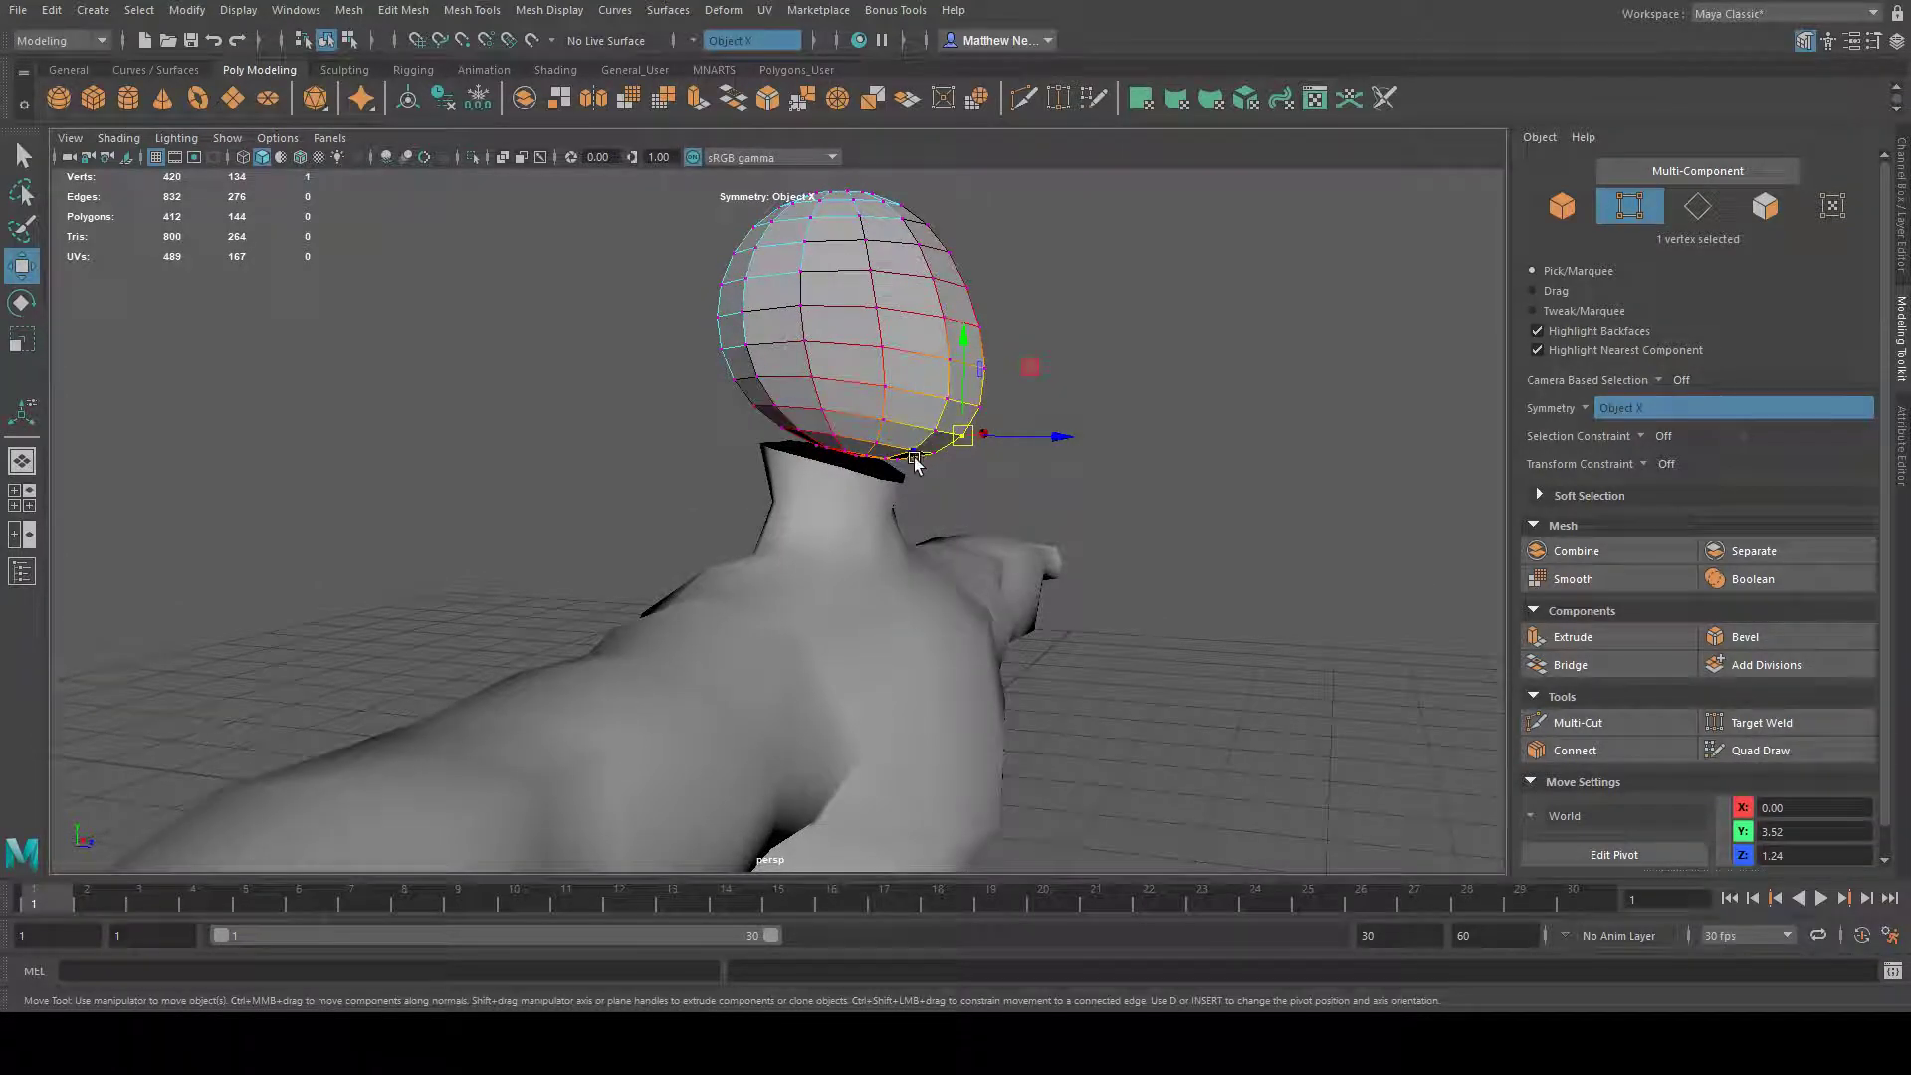
left_click_drag(961, 434, 961, 446)
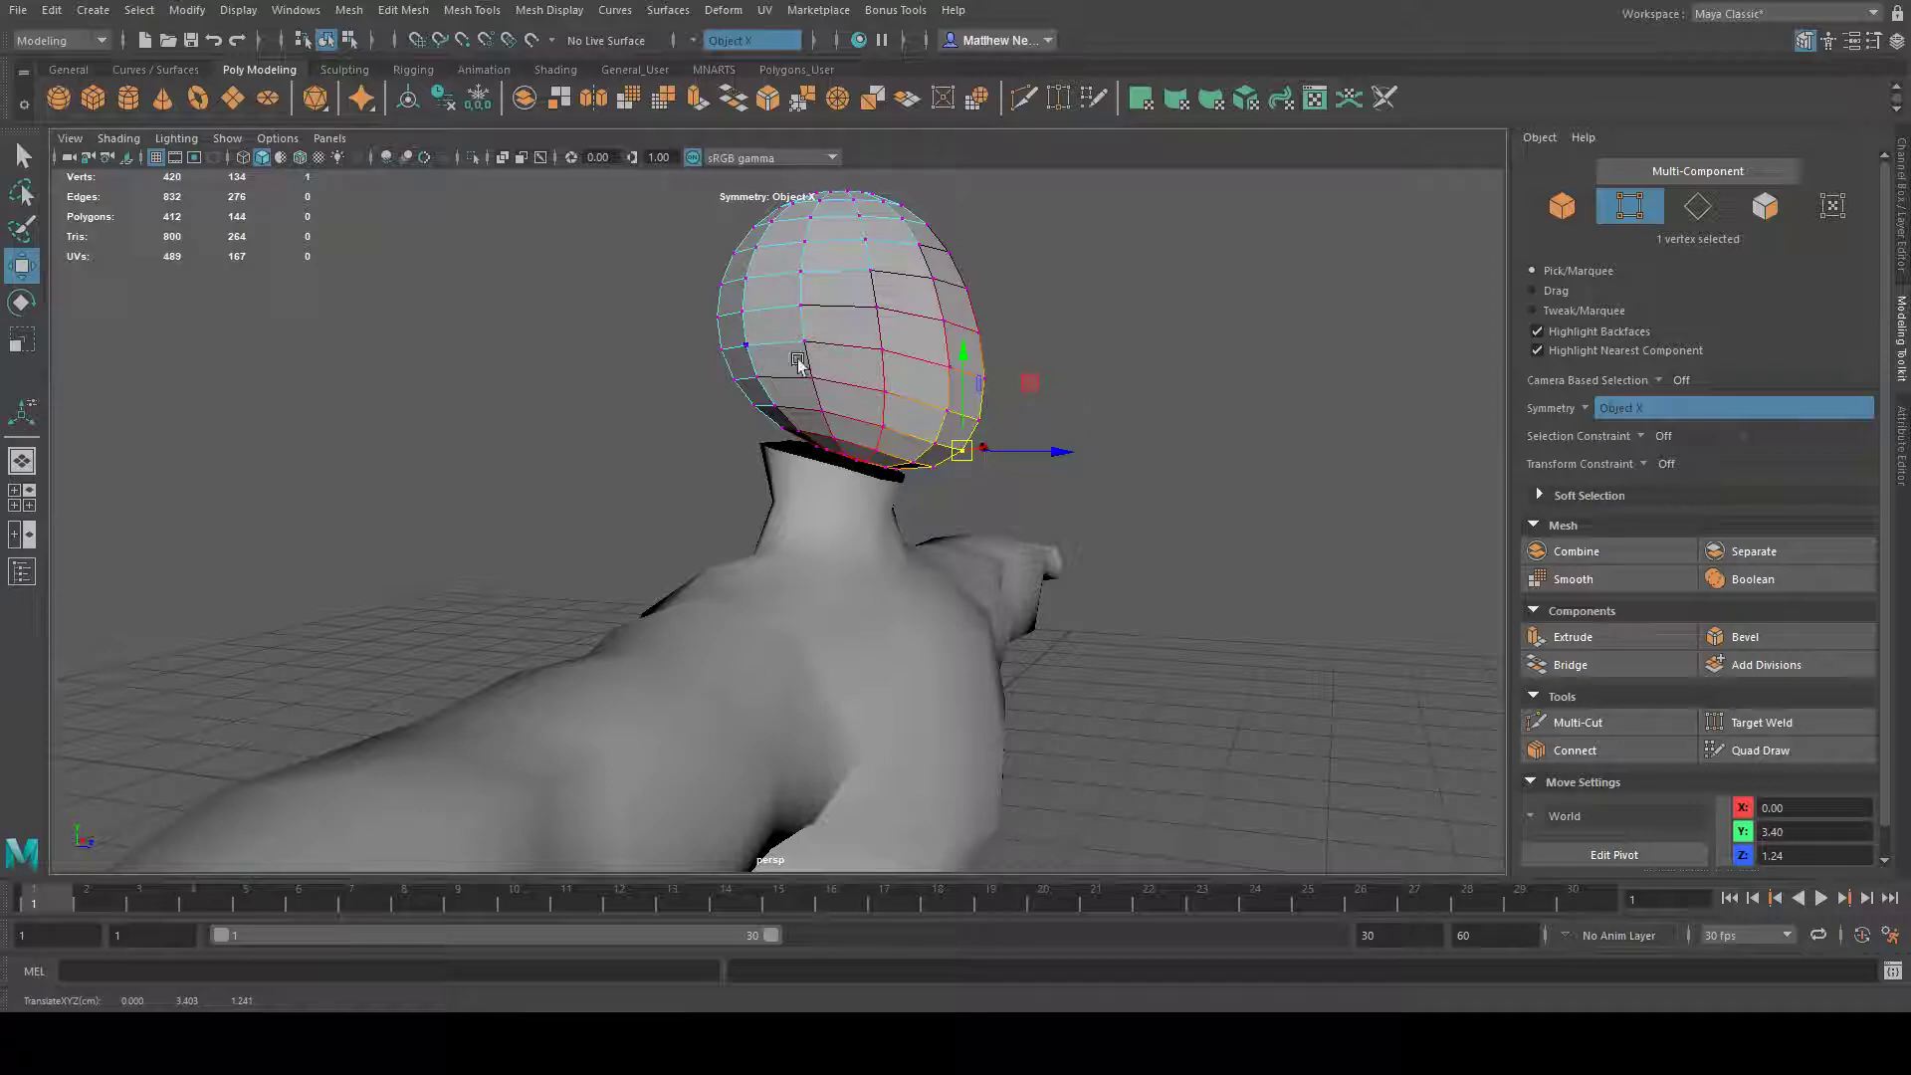
- Adjust the depth of the upper front centre vertex to about Z 1.32 and reshape the symmetric forehead vertices beside it
middle_click_drag(1002, 418, 968, 508, "alt")
mouse_move(968, 508)
left_mouse_down("alt")
mouse_move(990, 493)
mouse_move(969, 465)
mouse_move(945, 478)
left_mouse_up("alt")
left_click(921, 409)
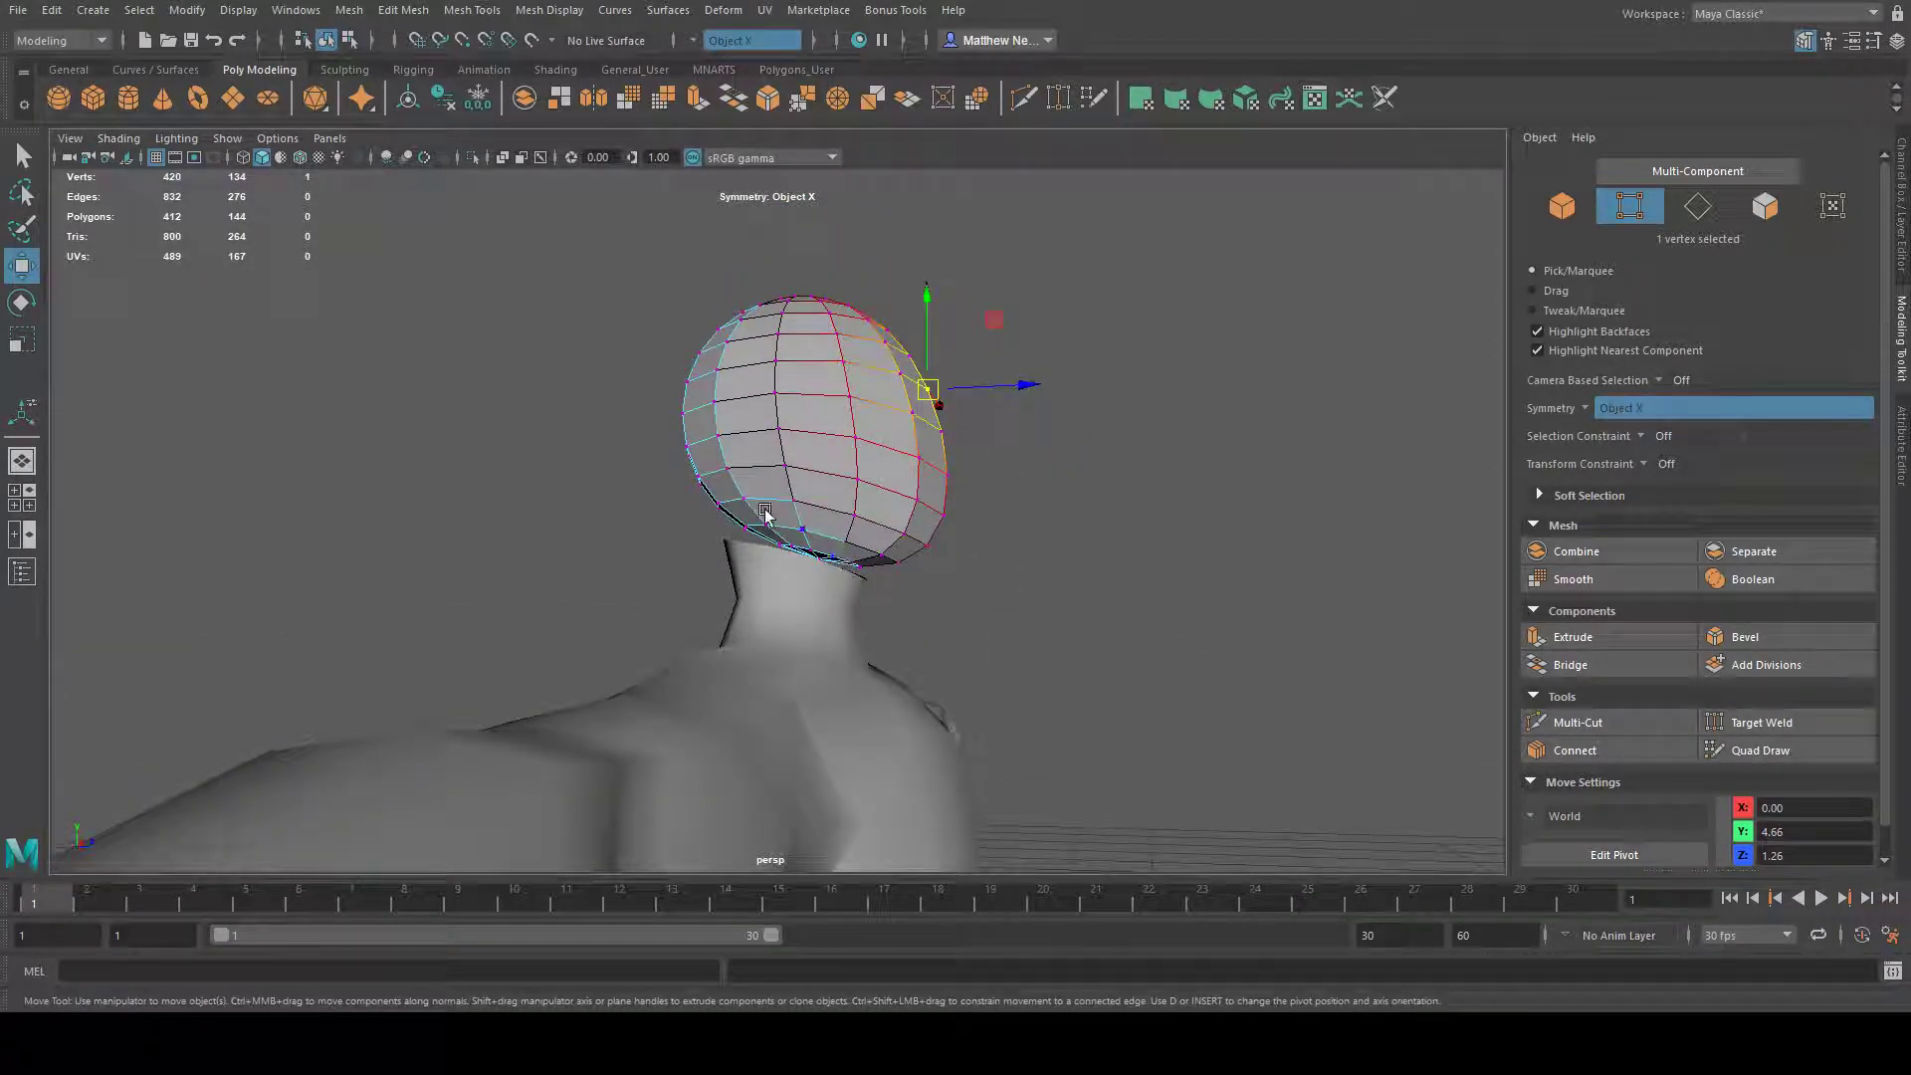
left_click_drag(794, 565, 1024, 610, "alt")
left_click_drag(972, 418, 958, 420)
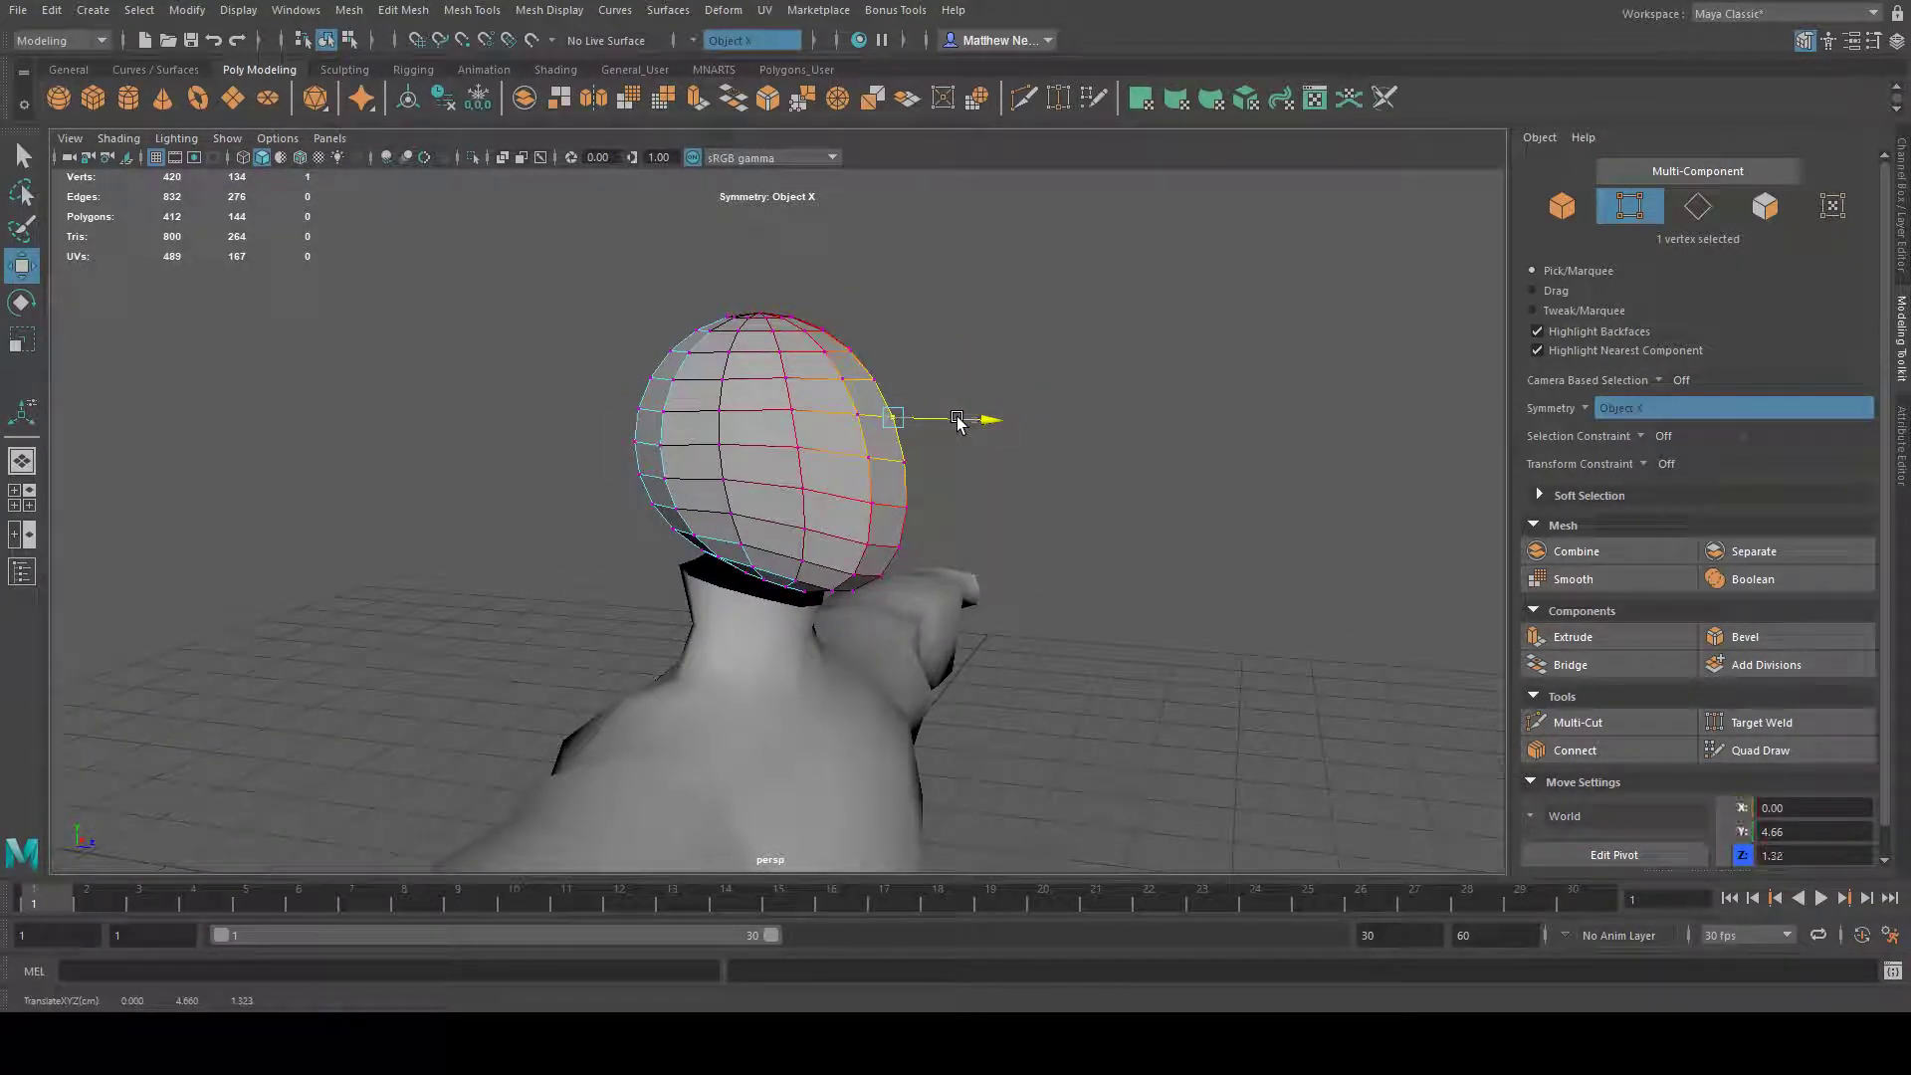
left_click(846, 378, "shift")
left_click_drag(856, 376, 936, 375, "alt")
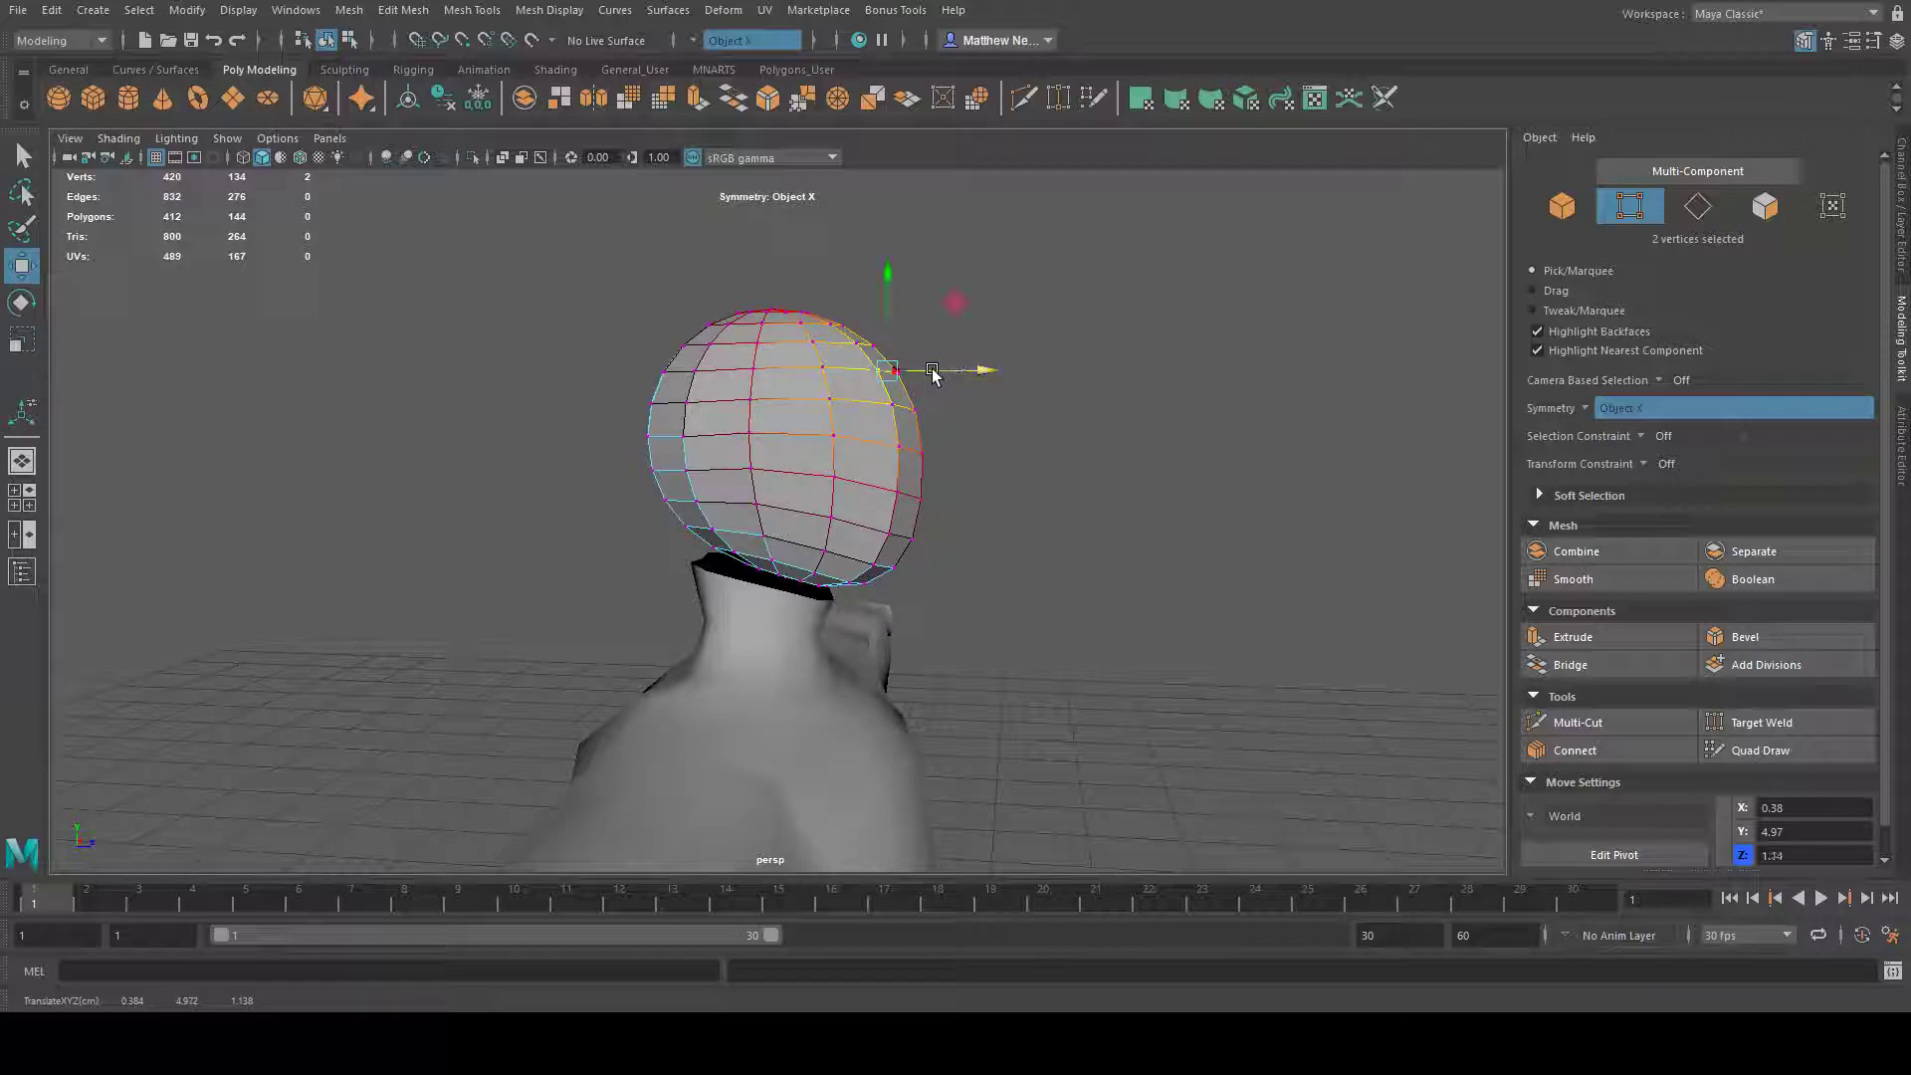
- Adjust the depth of the centre-line vertex on the lower face to about Z 1.30, checking the head's front and profile
left_click_drag(802, 426, 795, 478, "alt")
left_click_drag(818, 555, 953, 495, "alt")
left_click(1134, 479)
left_click_drag(1135, 480, 618, 451, "alt")
left_click(651, 484)
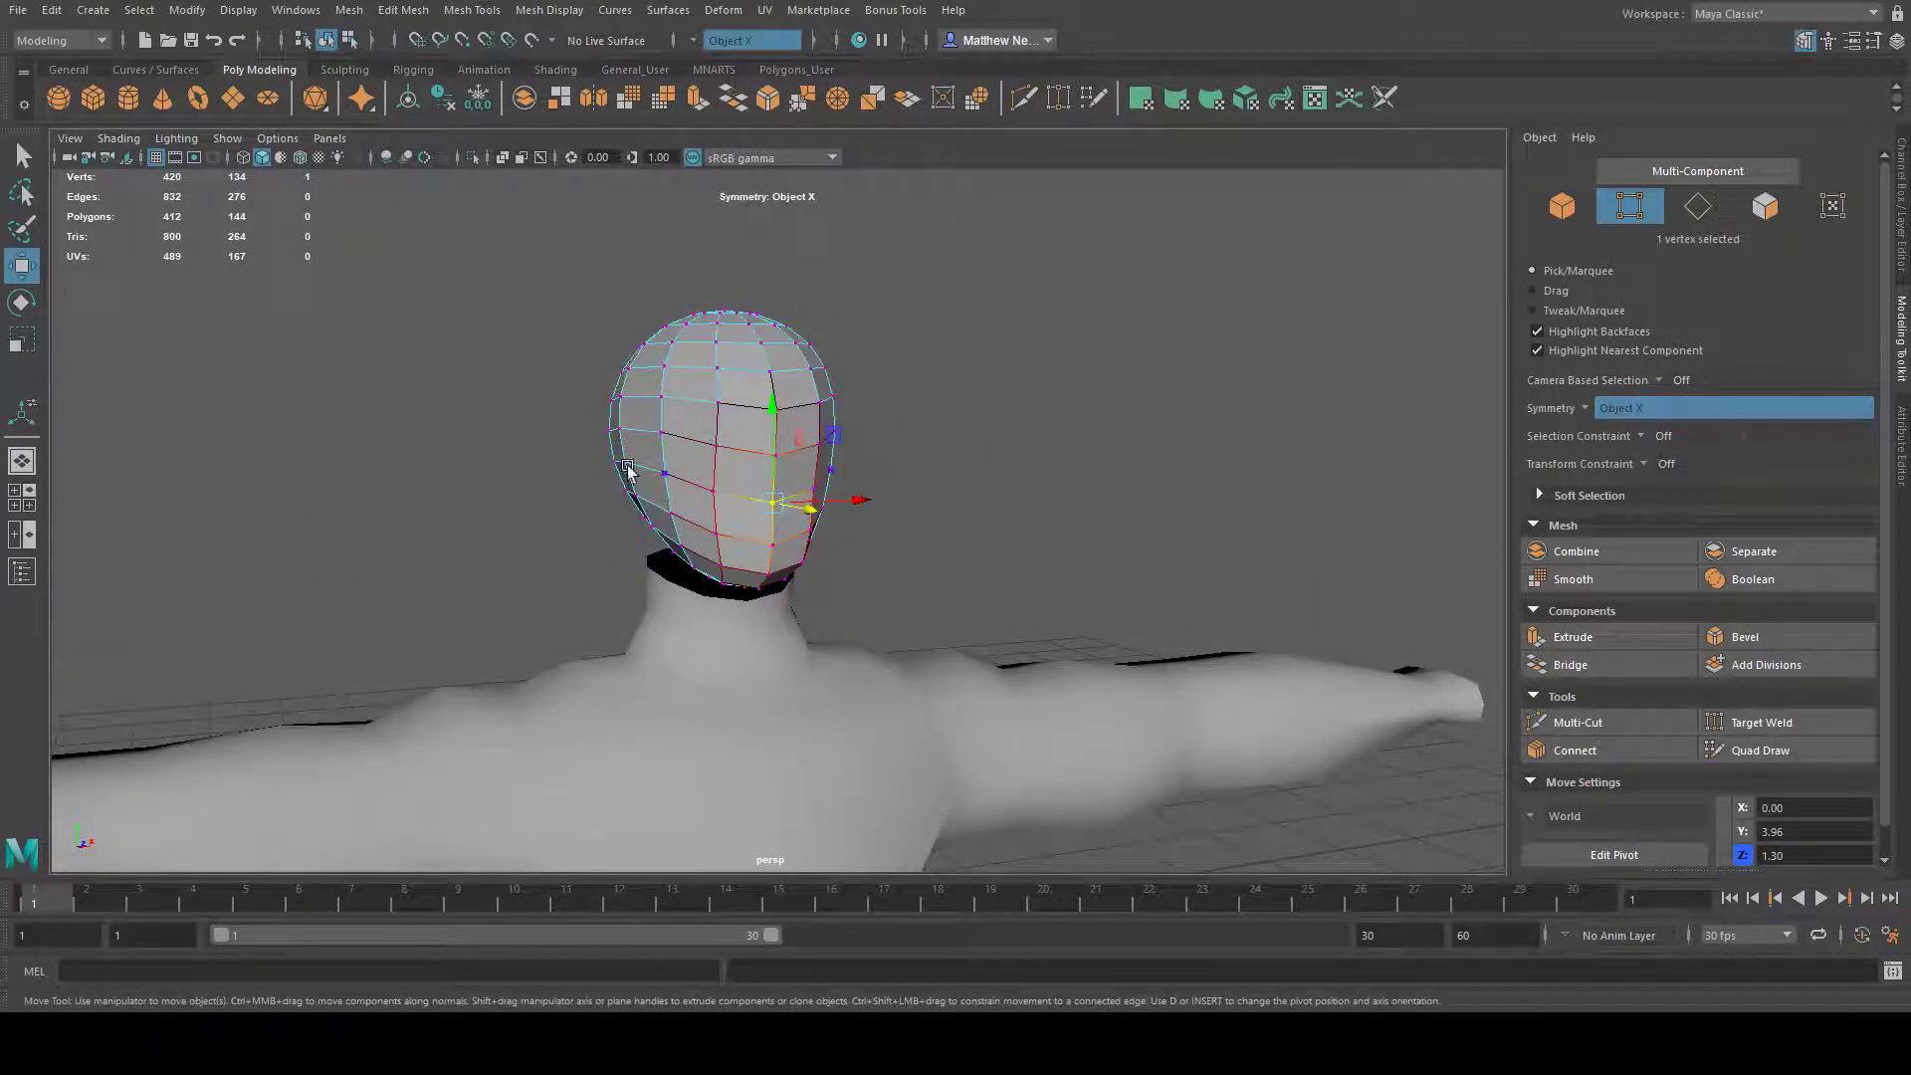
left_click_drag(777, 447, 946, 500, "alt")
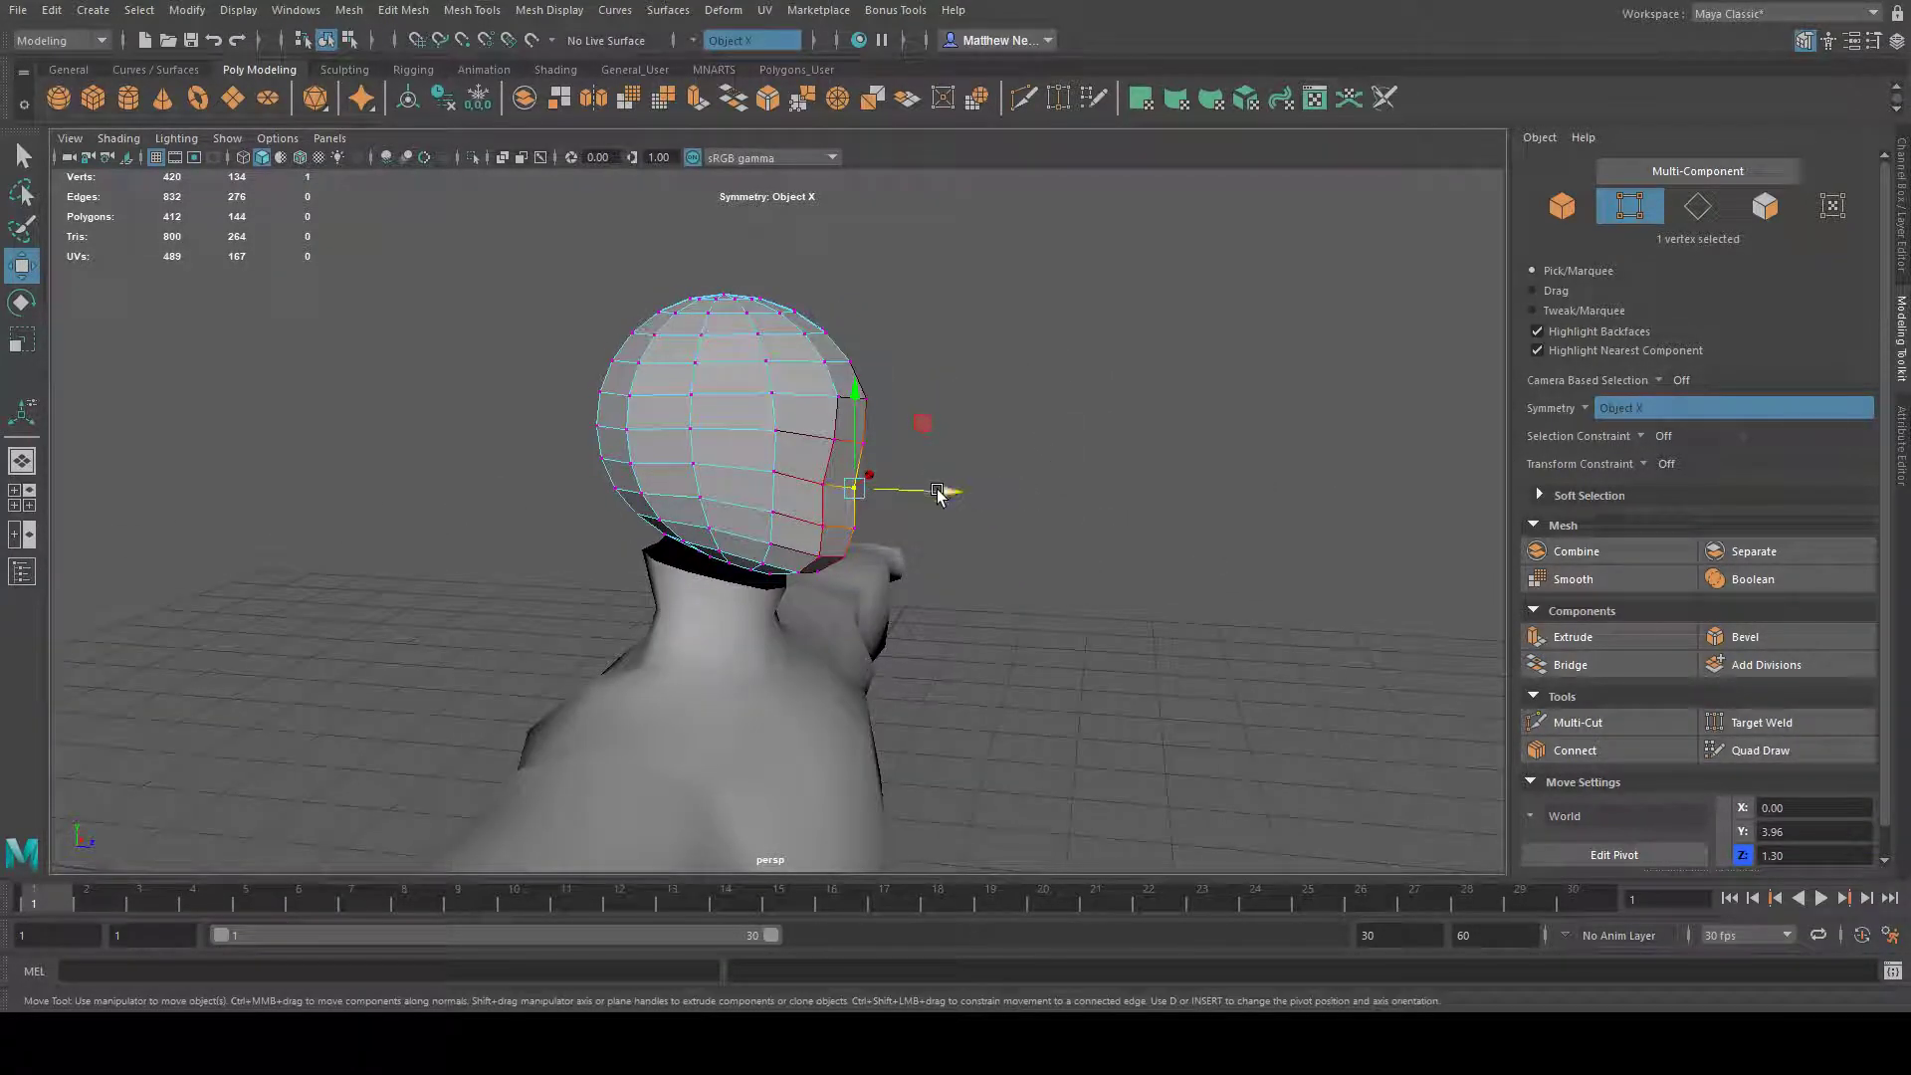
left_click_drag(724, 507, 603, 449, "alt")
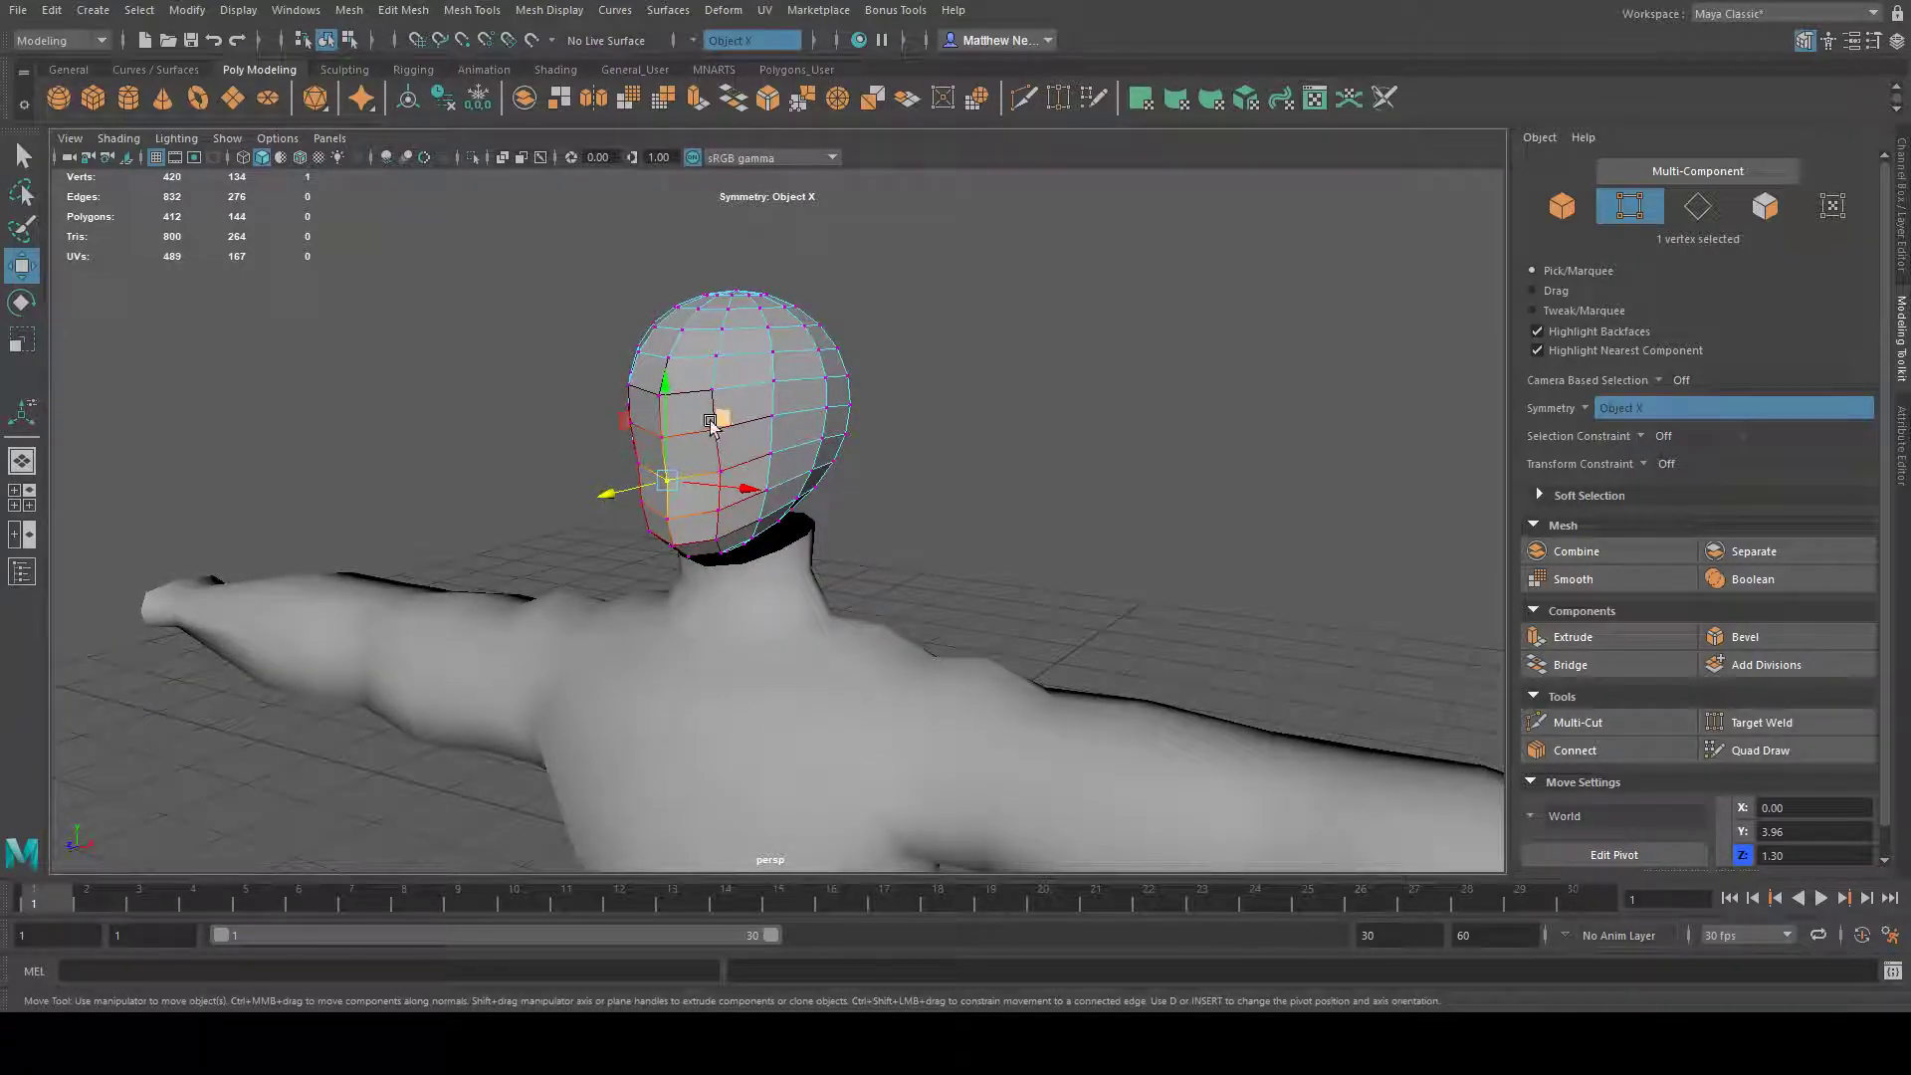
- Adjust symmetric vertices on the head's side and lower face, checking the shape from several angles
left_click_drag(824, 475, 881, 537, "alt")
left_click_drag(780, 578, 889, 474, "alt")
left_click(845, 547)
left_click_drag(845, 547, 960, 557, "alt")
left_click(793, 469)
mouse_move(796, 478)
left_mouse_down("alt")
mouse_move(853, 559)
mouse_move(871, 537)
mouse_move(796, 461)
left_mouse_up("alt")
left_click_drag(888, 513, 897, 564, "alt")
left_click(790, 499)
left_click_drag(844, 499, 884, 422)
left_click_drag(884, 422, 691, 469, "alt")
- Adjust the soft selection radius, pull the back centre vertex to about Z -0.82 and the symmetric upper-back pair to about Z -0.54
key("b")
left_click_drag(952, 474, 986, 474)
left_click_drag(961, 546, 918, 539, "alt")
left_click_drag(885, 460, 893, 461)
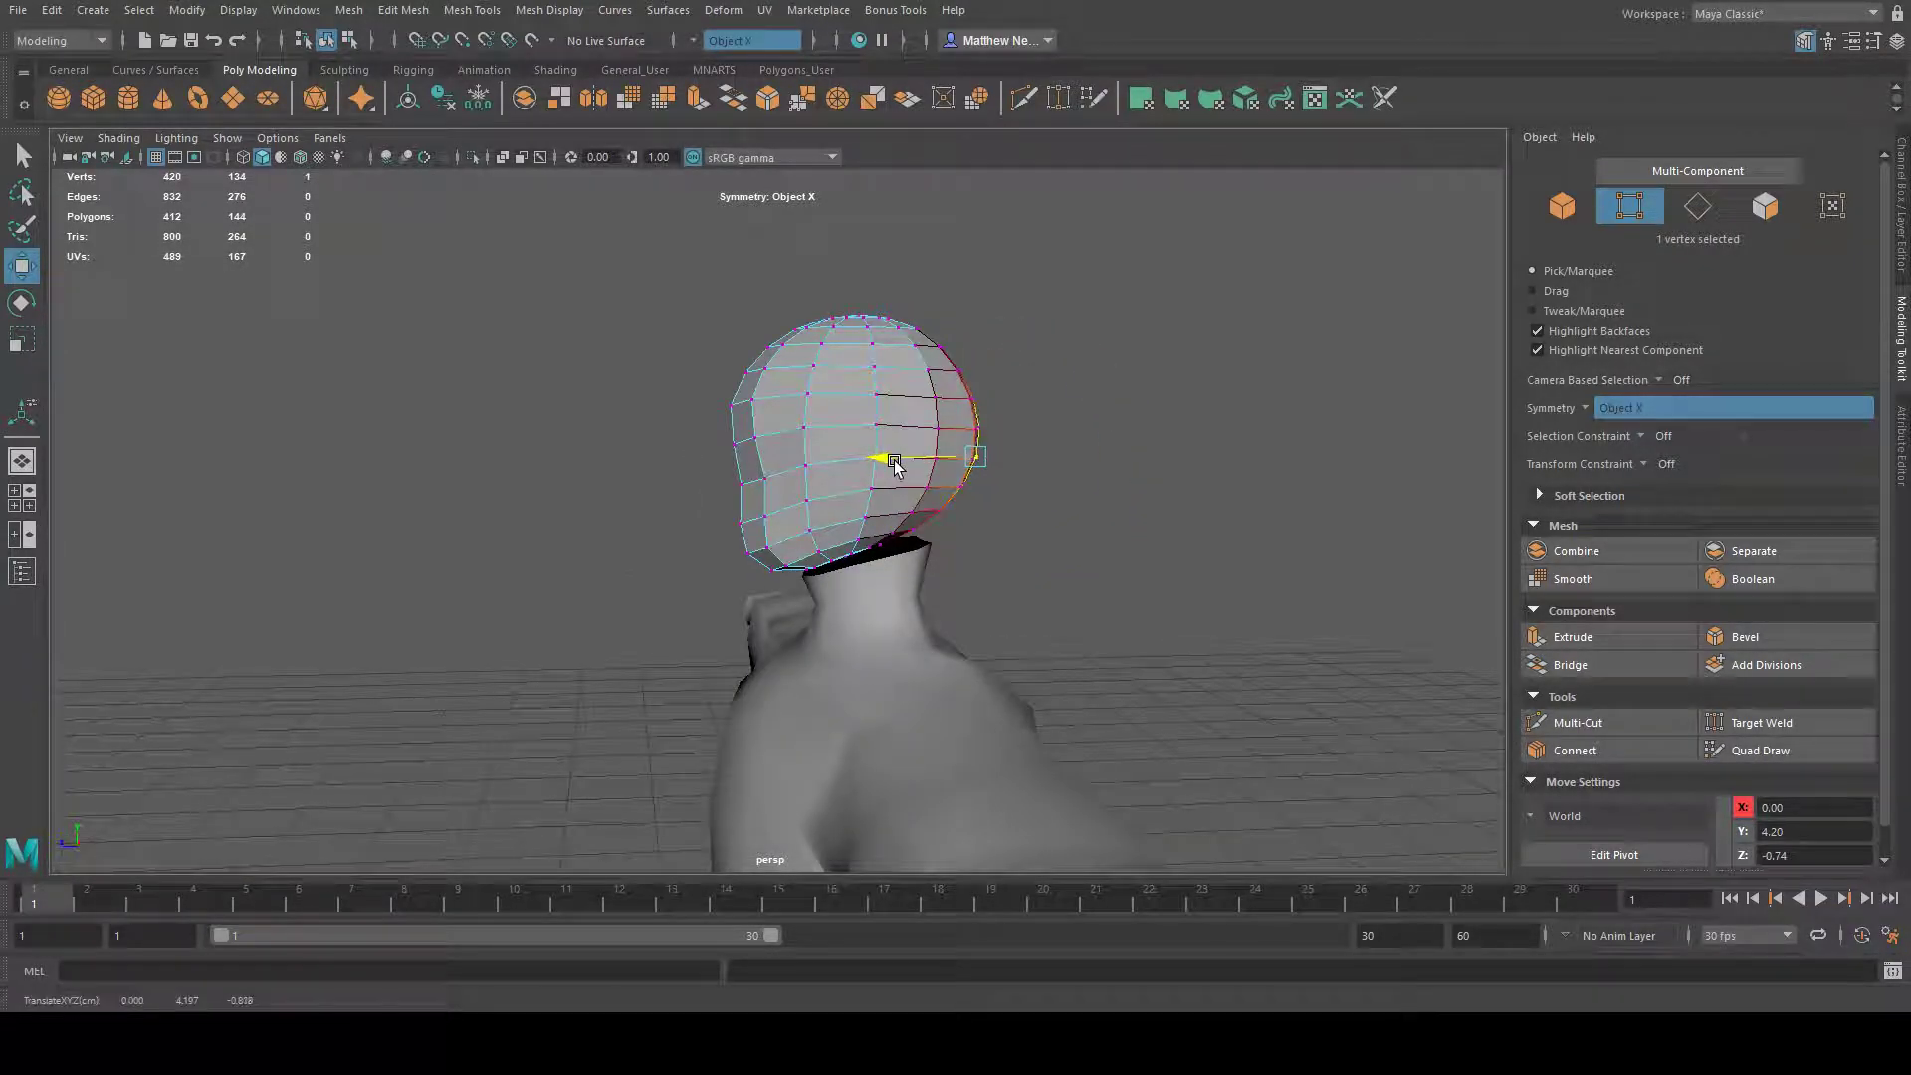
left_click(913, 370)
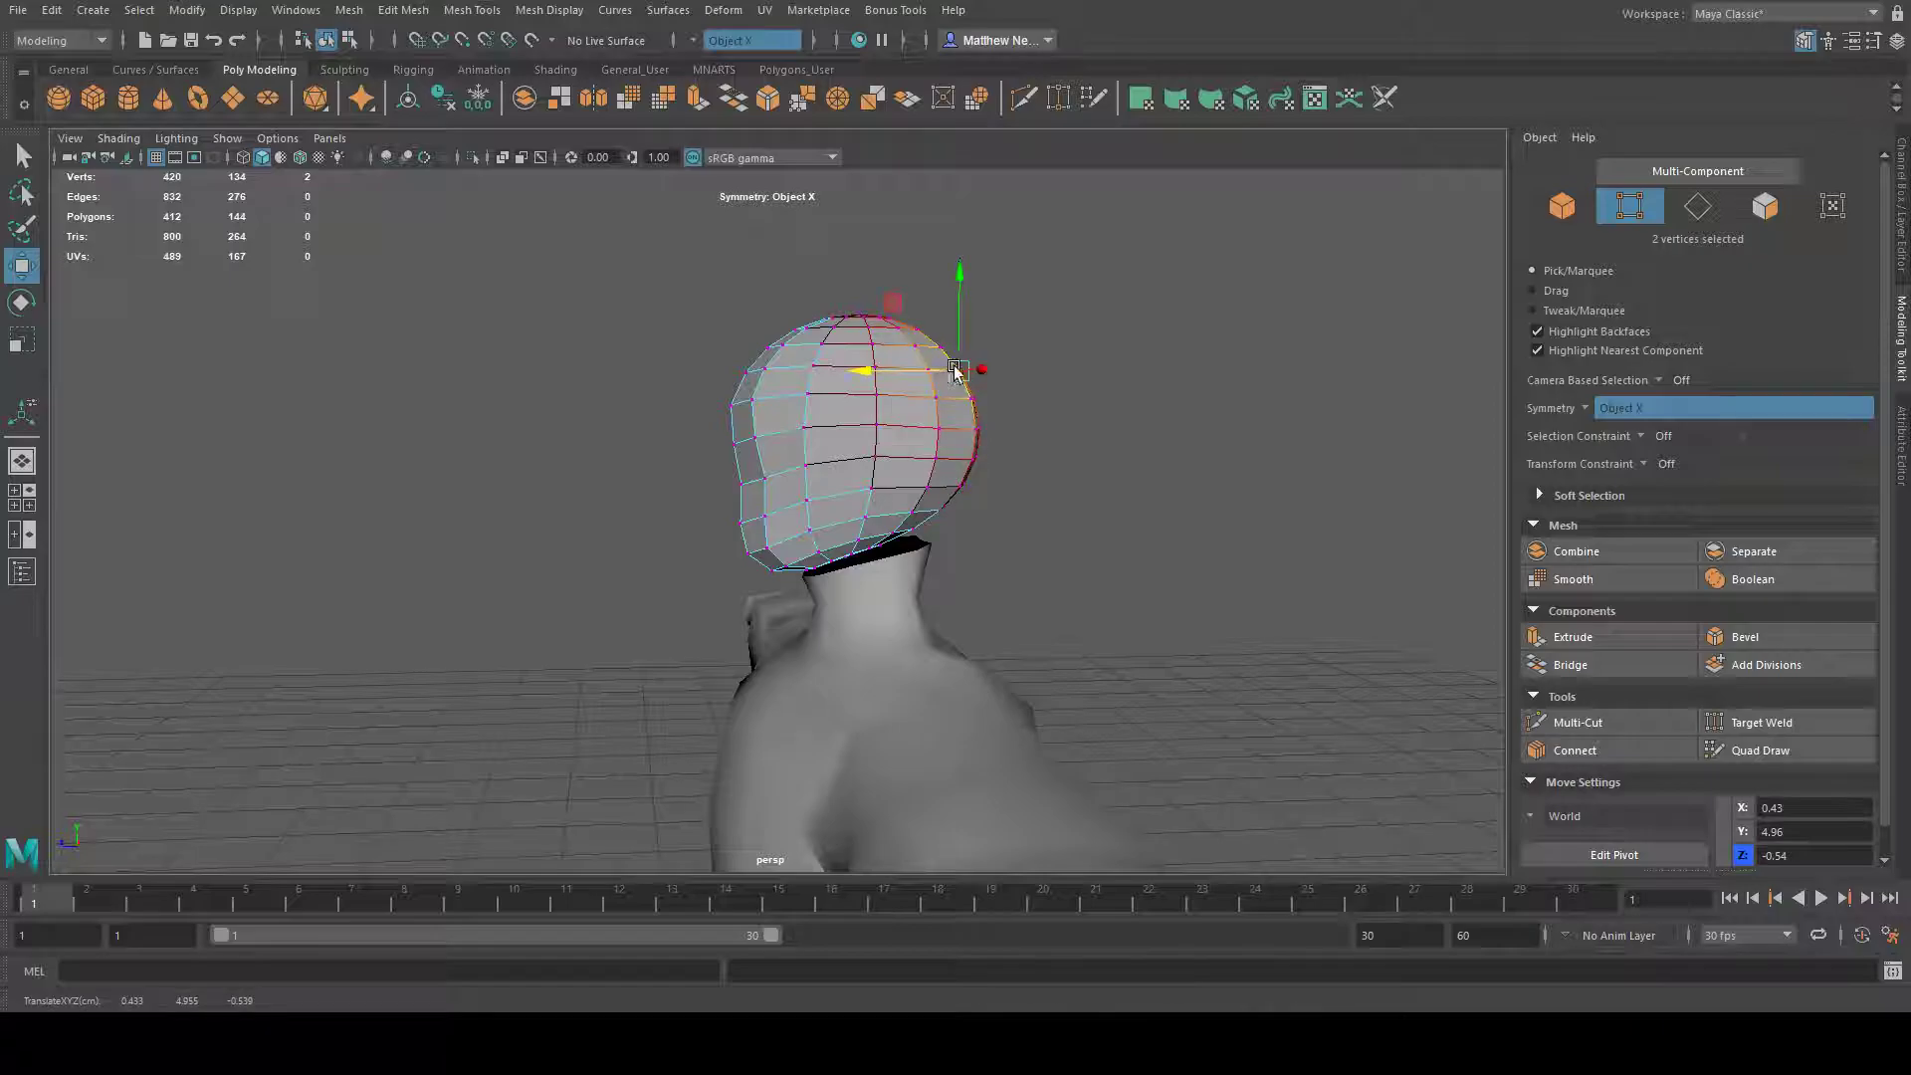
left_click_drag(957, 361, 916, 384, "alt")
- Return to object mode and lower the whole head to about Y 4.26, closer to the neck
key("F8")
left_click(972, 342)
right_click_drag(917, 384, 895, 482, "alt")
mouse_move(896, 482)
left_mouse_down("alt")
mouse_move(869, 477)
mouse_move(886, 467)
left_mouse_up("alt")
left_click(756, 348)
left_click_drag(756, 349, 930, 484, "alt")
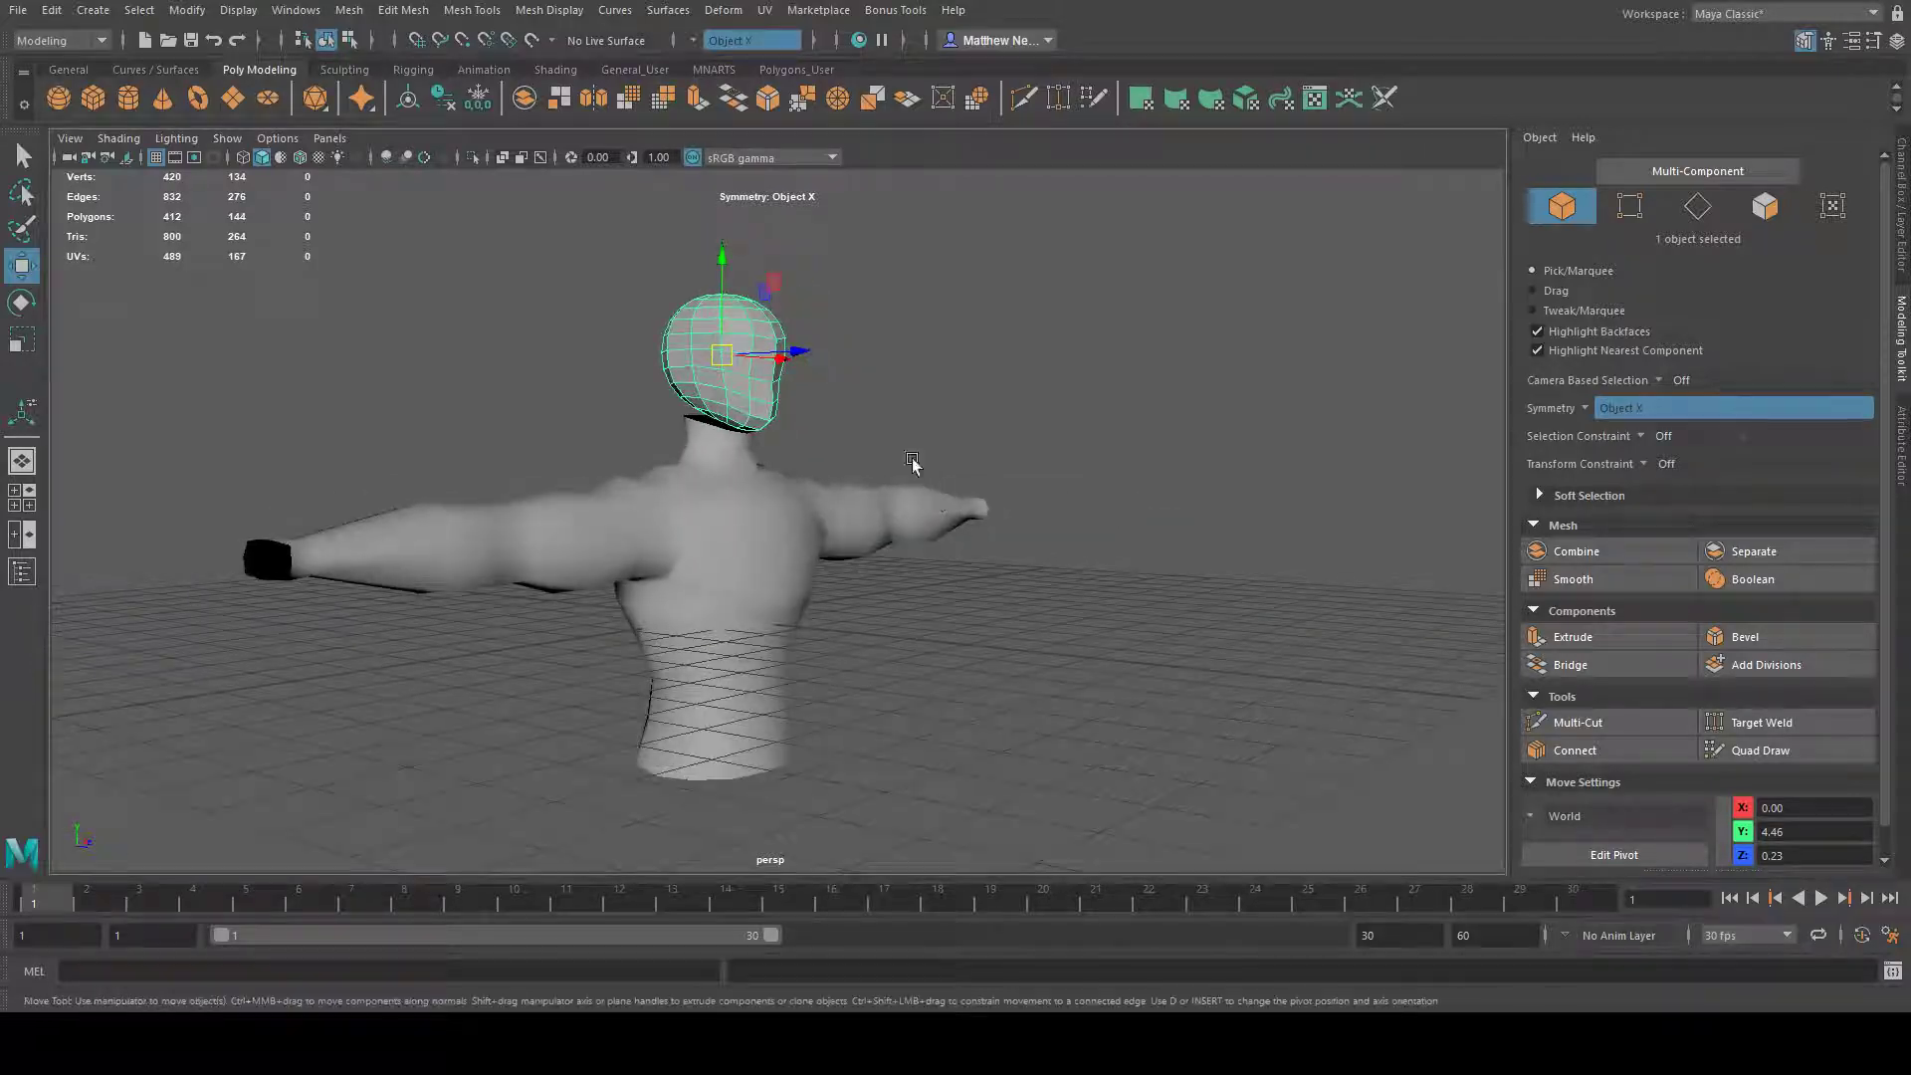
left_click_drag(719, 270, 265, 367, "alt")
right_click_drag(637, 388, 895, 397, "alt")
middle_click_drag(896, 397, 826, 614, "alt")
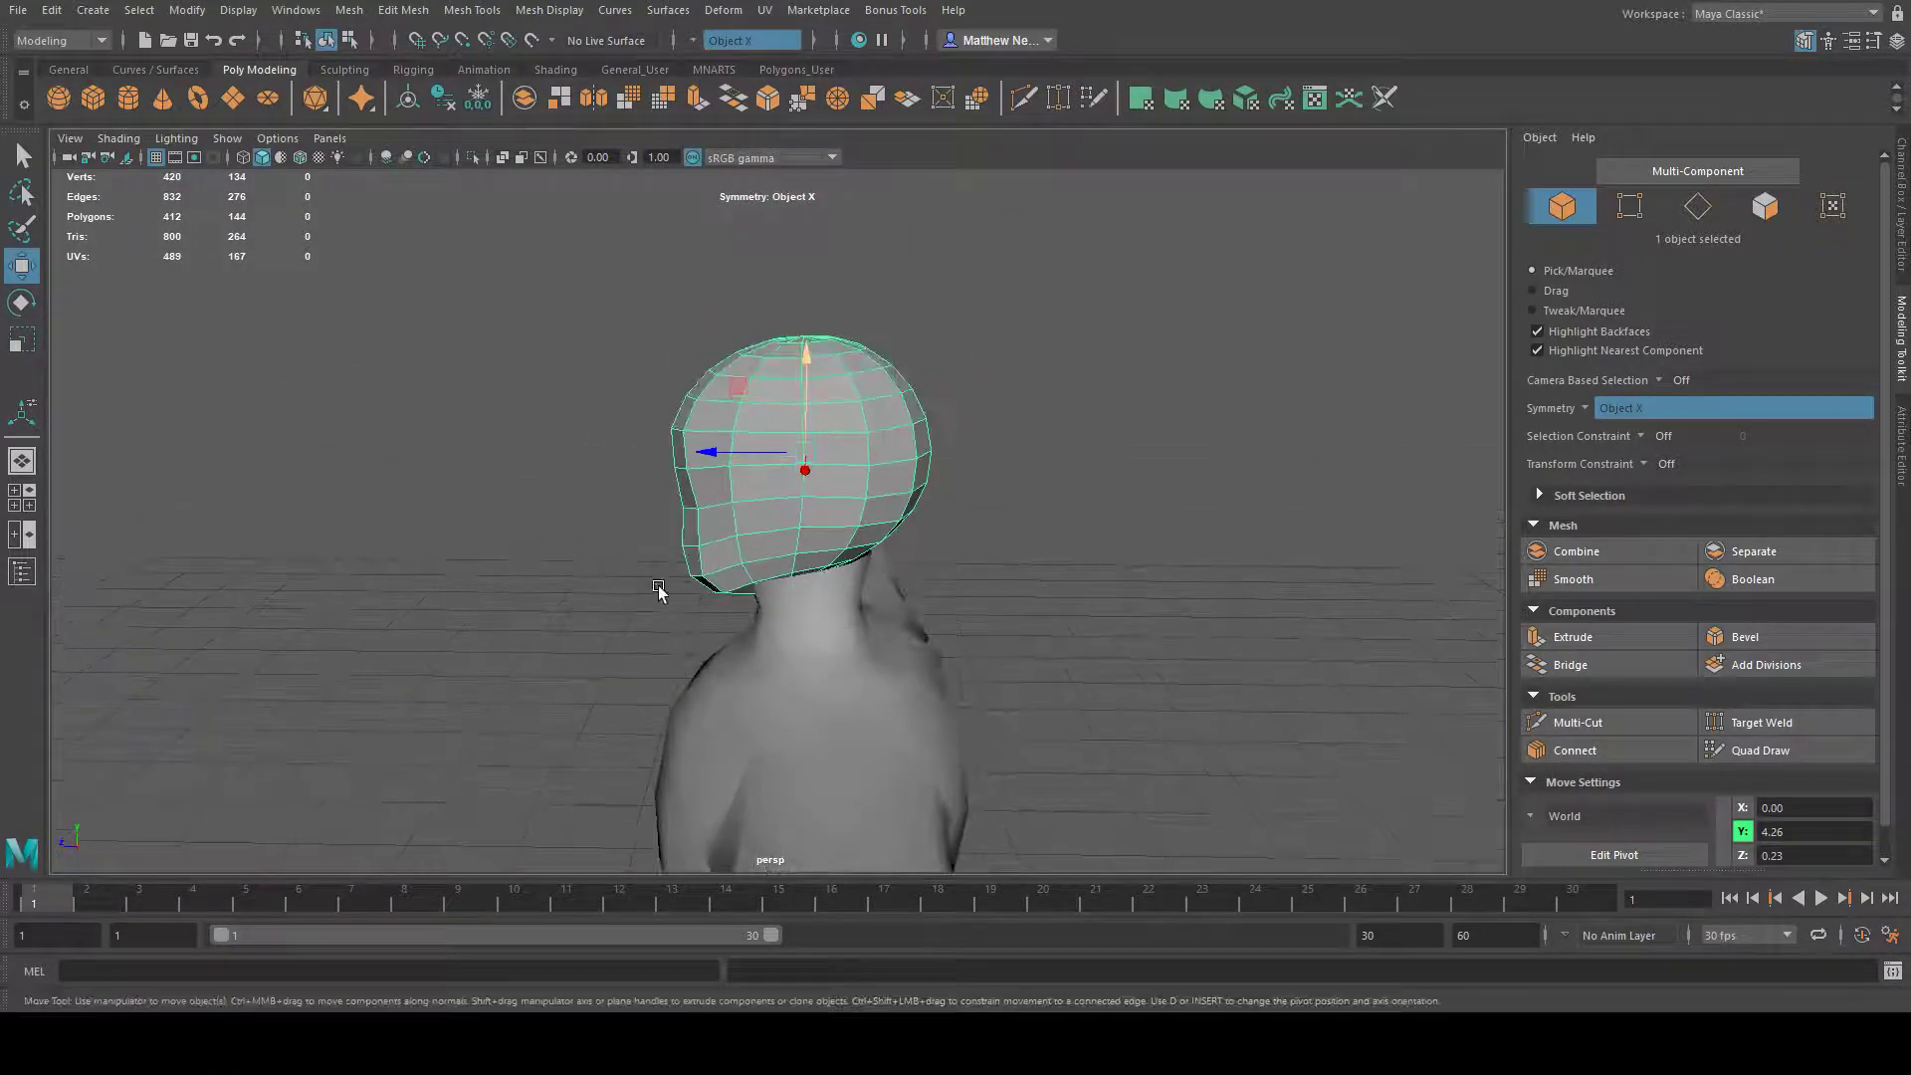
- Adjust the depth of the symmetric chin faces to about Z 1.19 and pull the mid-face pair forward to about Z 1.35
left_click_drag(691, 594, 537, 555, "alt")
right_click_drag(537, 555, 739, 622, "alt")
left_click(675, 626)
left_click_drag(696, 731, 665, 733, "alt")
left_click_drag(593, 623, 578, 619)
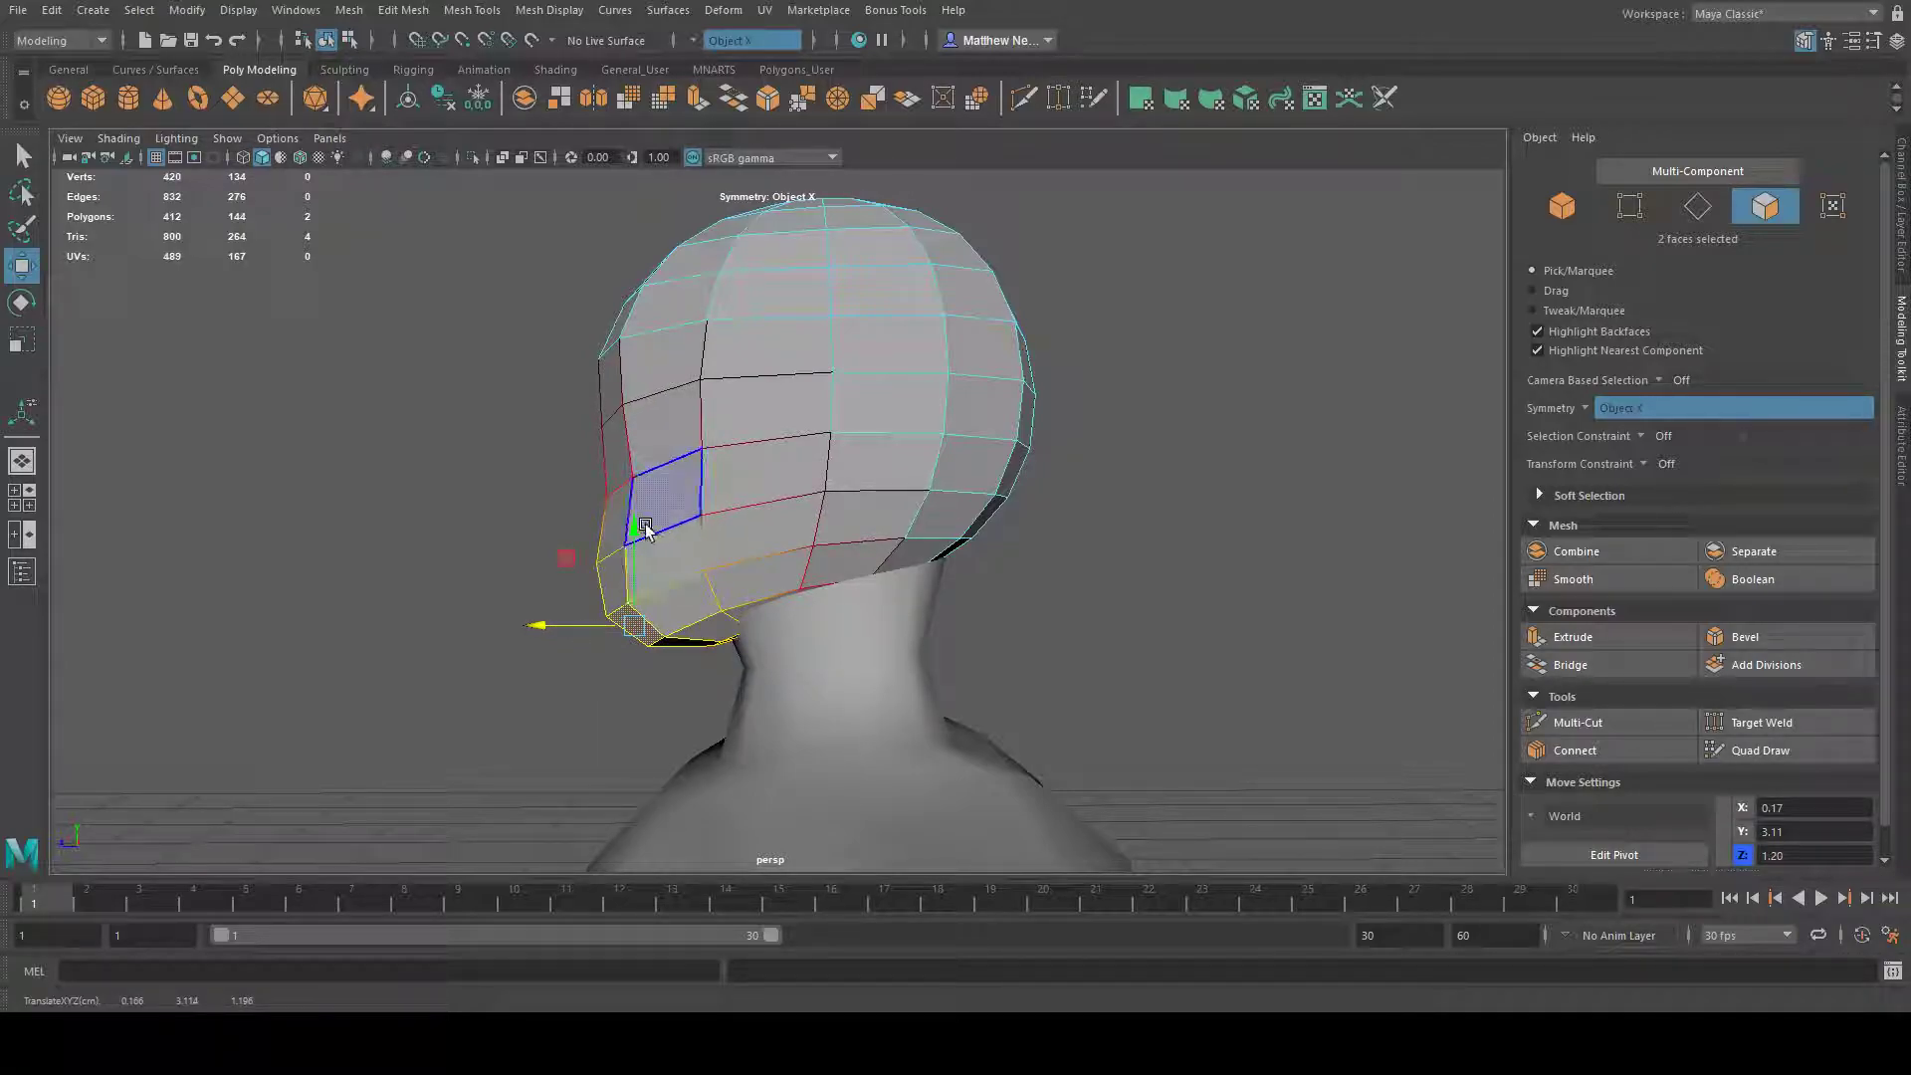
left_click(638, 463)
left_click_drag(573, 456, 557, 456)
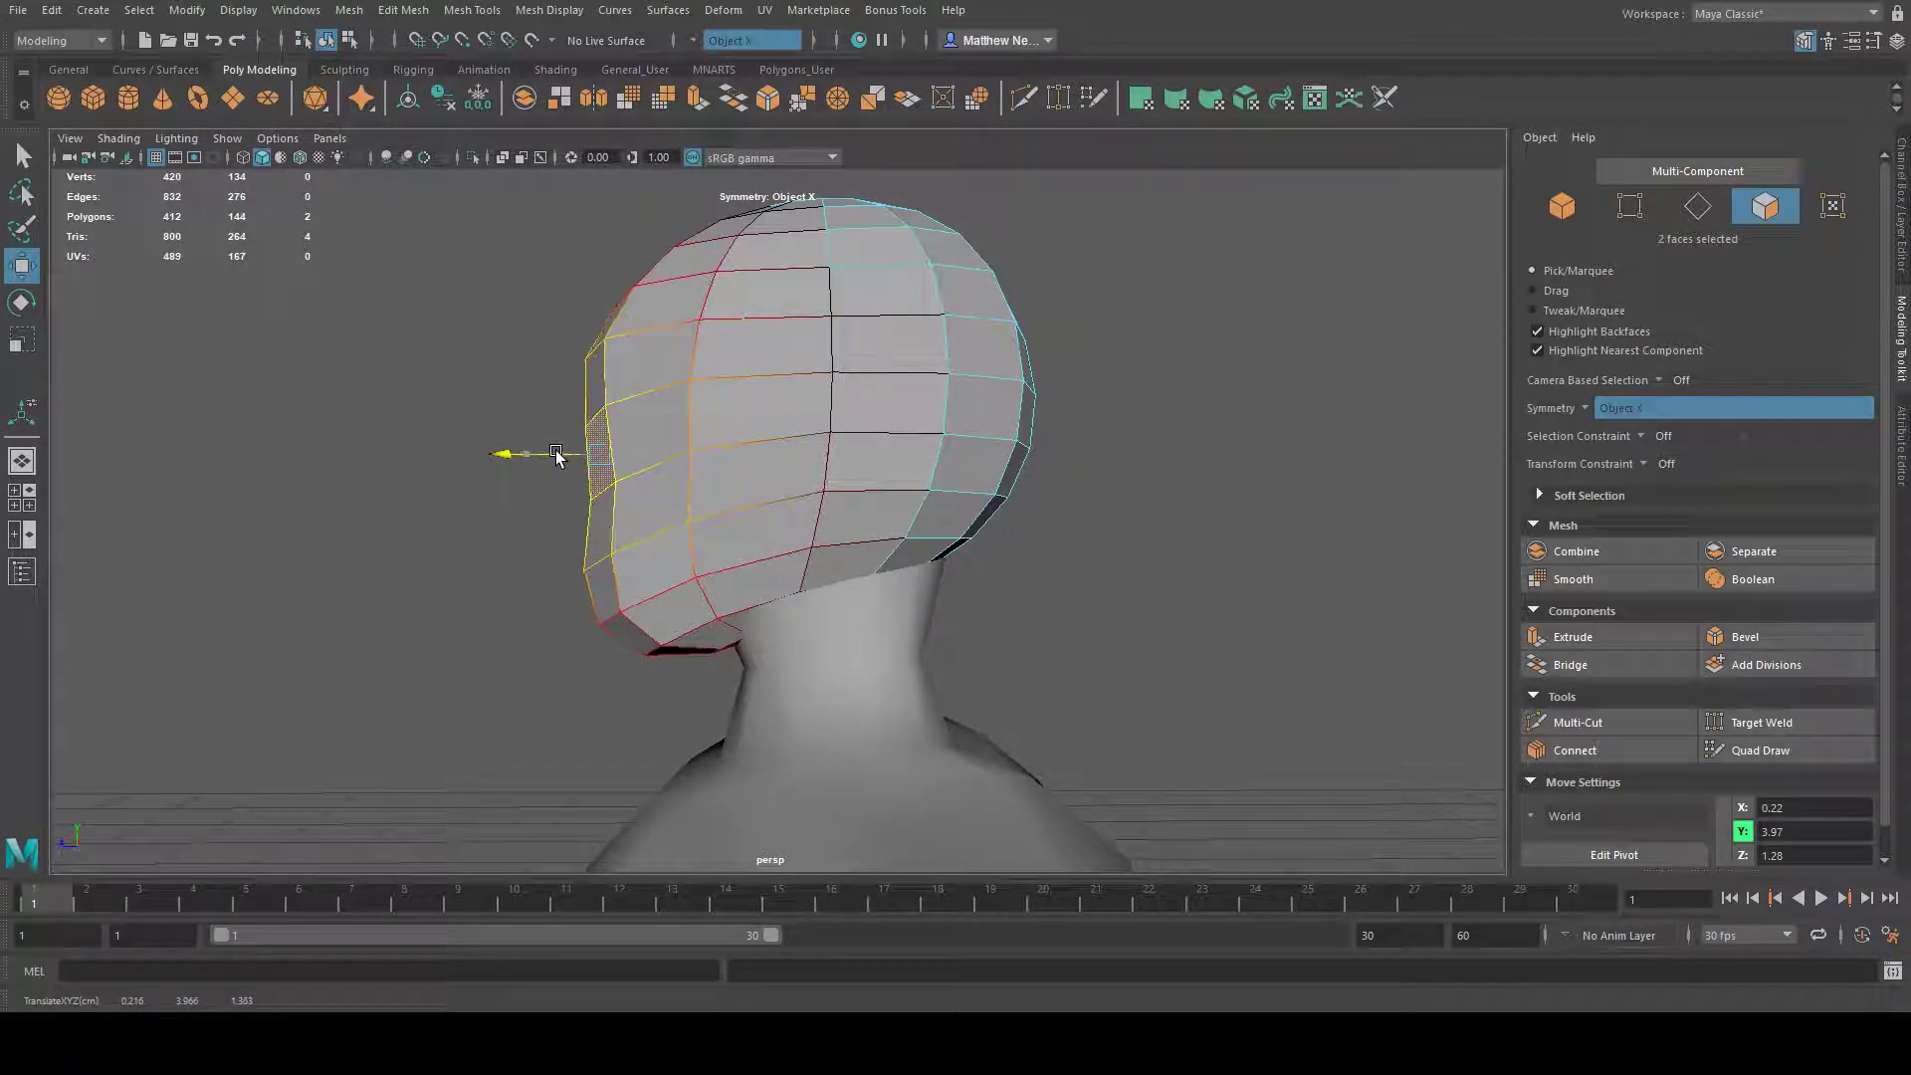
- Adjust the faces at the lower back of the head, return to object mode and deselect the head
left_click_drag(1063, 487, 1015, 558, "alt")
left_click(964, 533)
left_click_drag(929, 516, 1078, 627)
left_click(842, 372)
left_click(898, 343)
left_click_drag(899, 343, 890, 439, "alt")
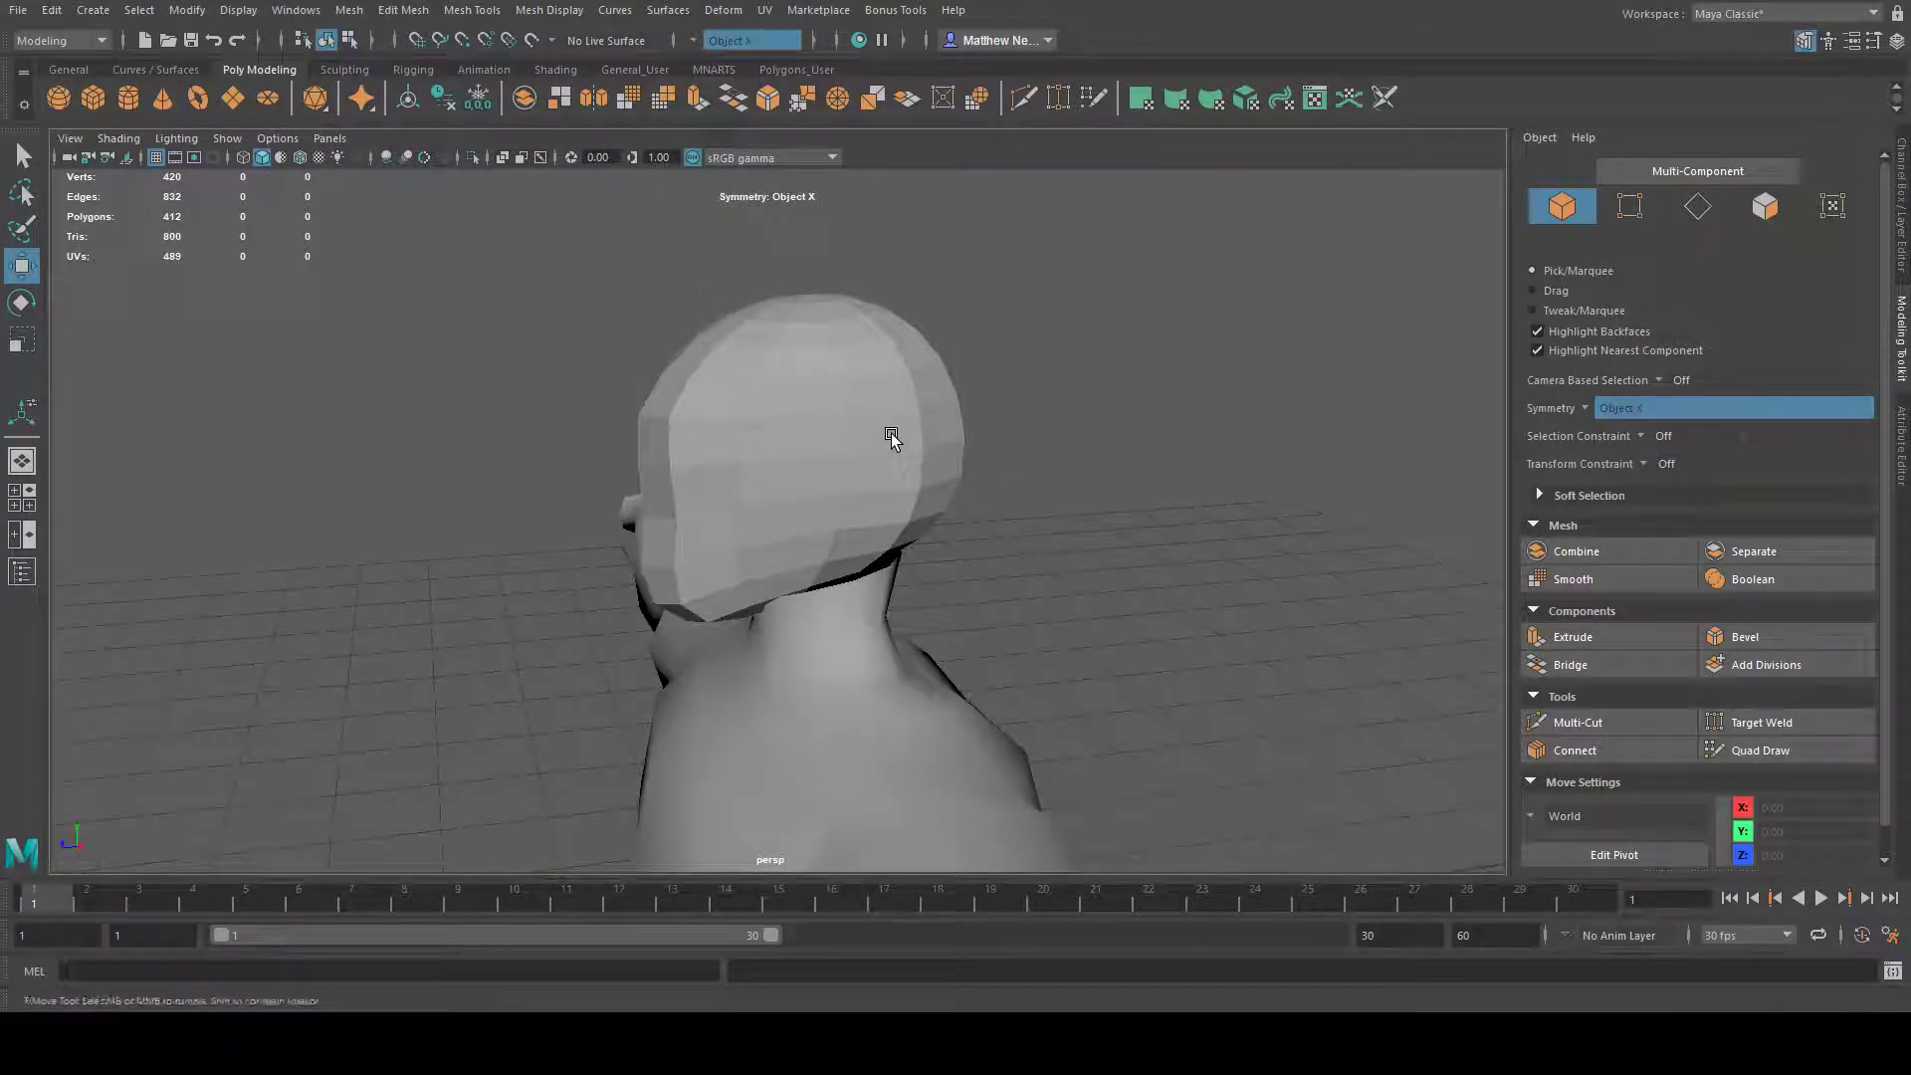
- Delete the twelve triangular faces capping the underside of the head to open it for the neck
left_click(914, 338)
left_click_drag(801, 361, 898, 585, "alt")
scroll(916, 659, "up", 5)
left_click(719, 532)
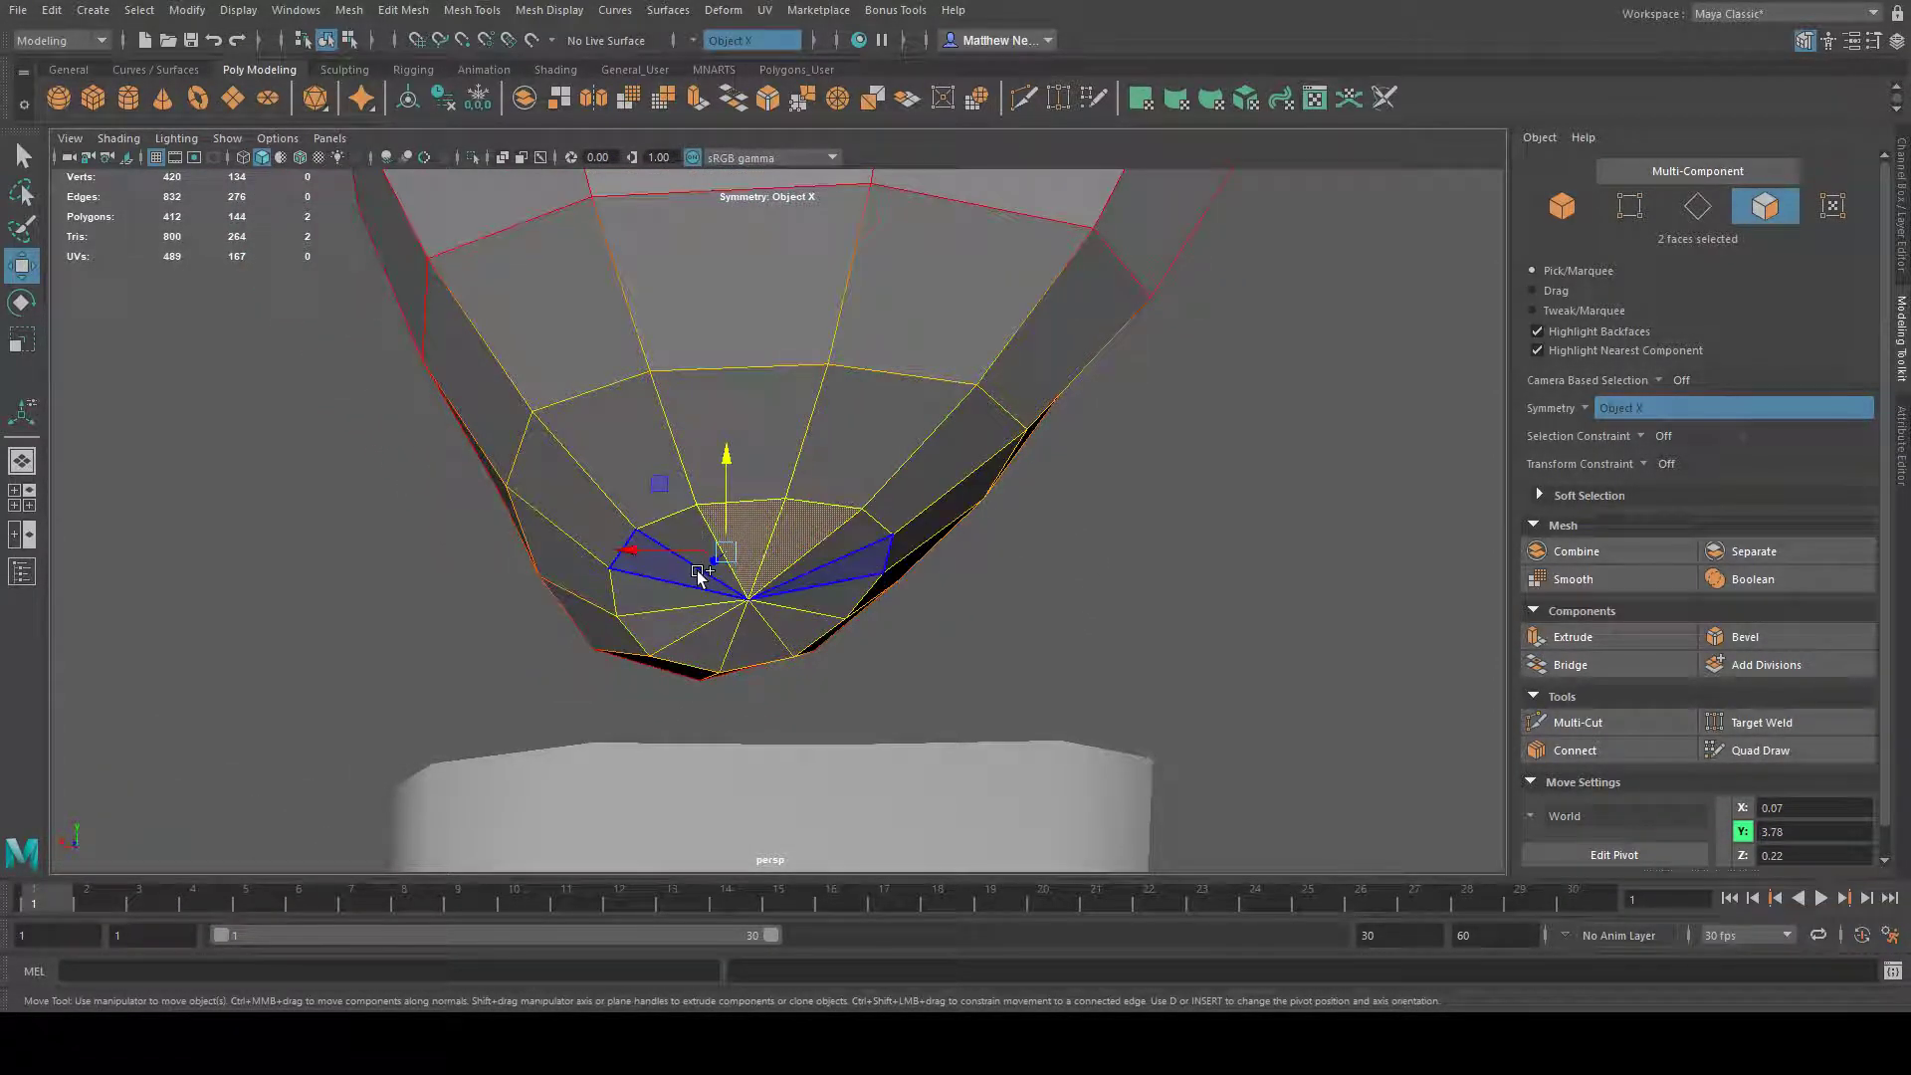
left_click(693, 561, "shift")
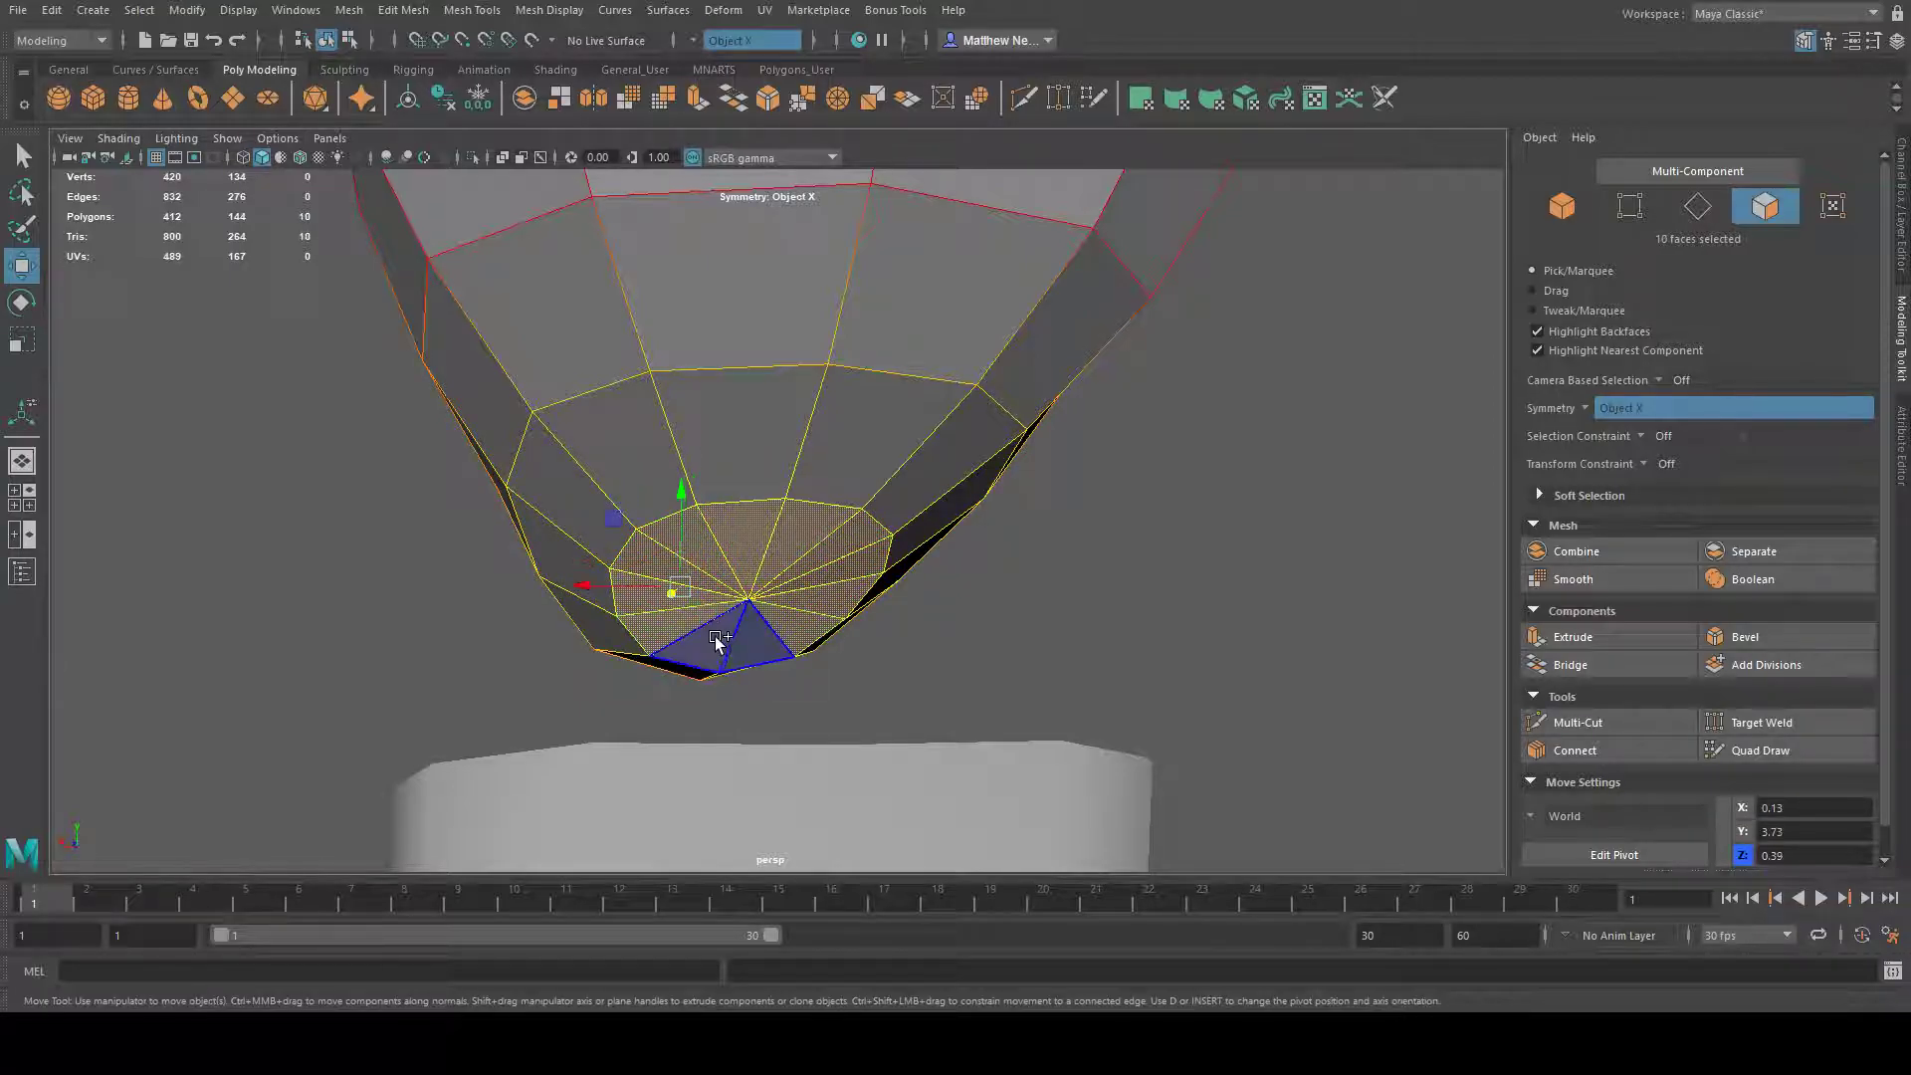
key("Delete")
left_click_drag(864, 570, 1010, 662, "alt")
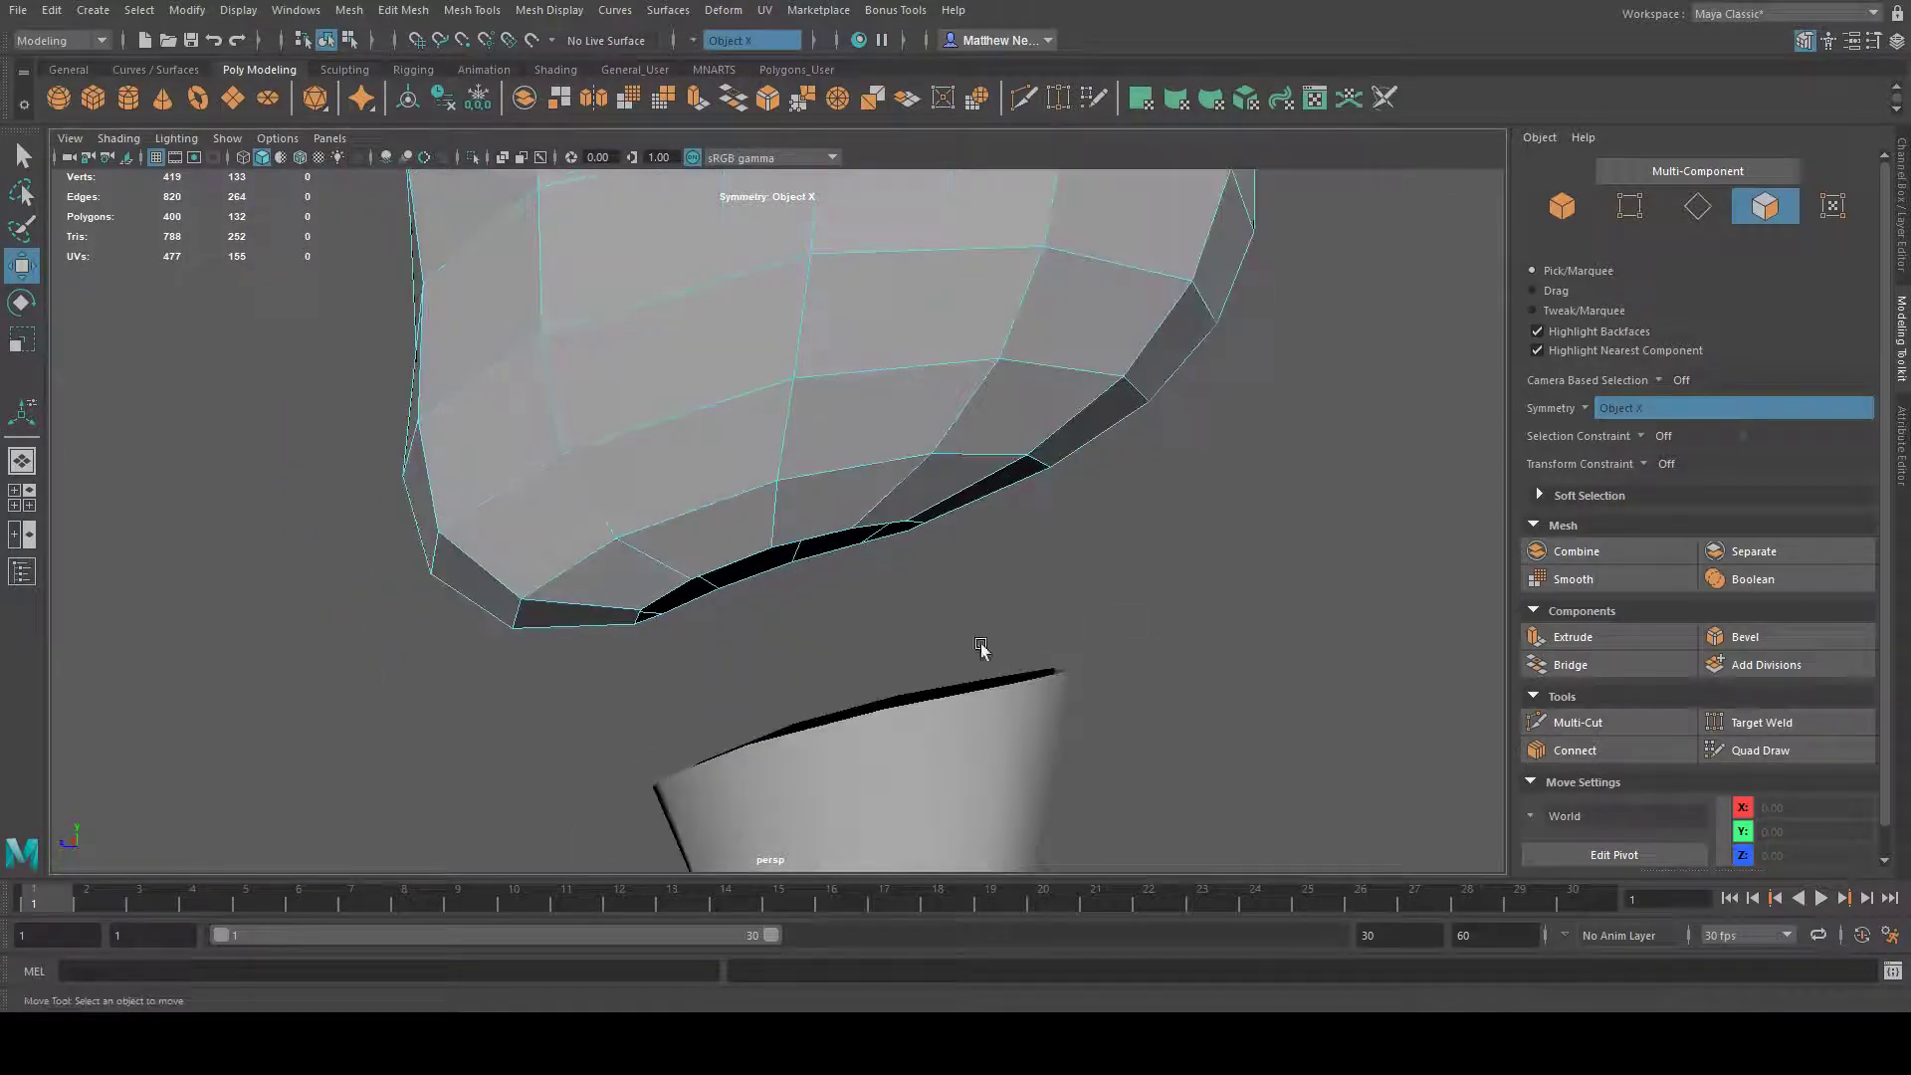
- Move a symmetric vertex pair on the head opening's rear rim to about Z -0.10 and reposition the adjacent pair
left_click_drag(746, 537, 880, 598, "alt")
key("F9")
left_click_drag(582, 384, 461, 477, "alt")
left_click(674, 542)
left_click_drag(837, 555, 915, 513, "alt")
left_click(734, 537)
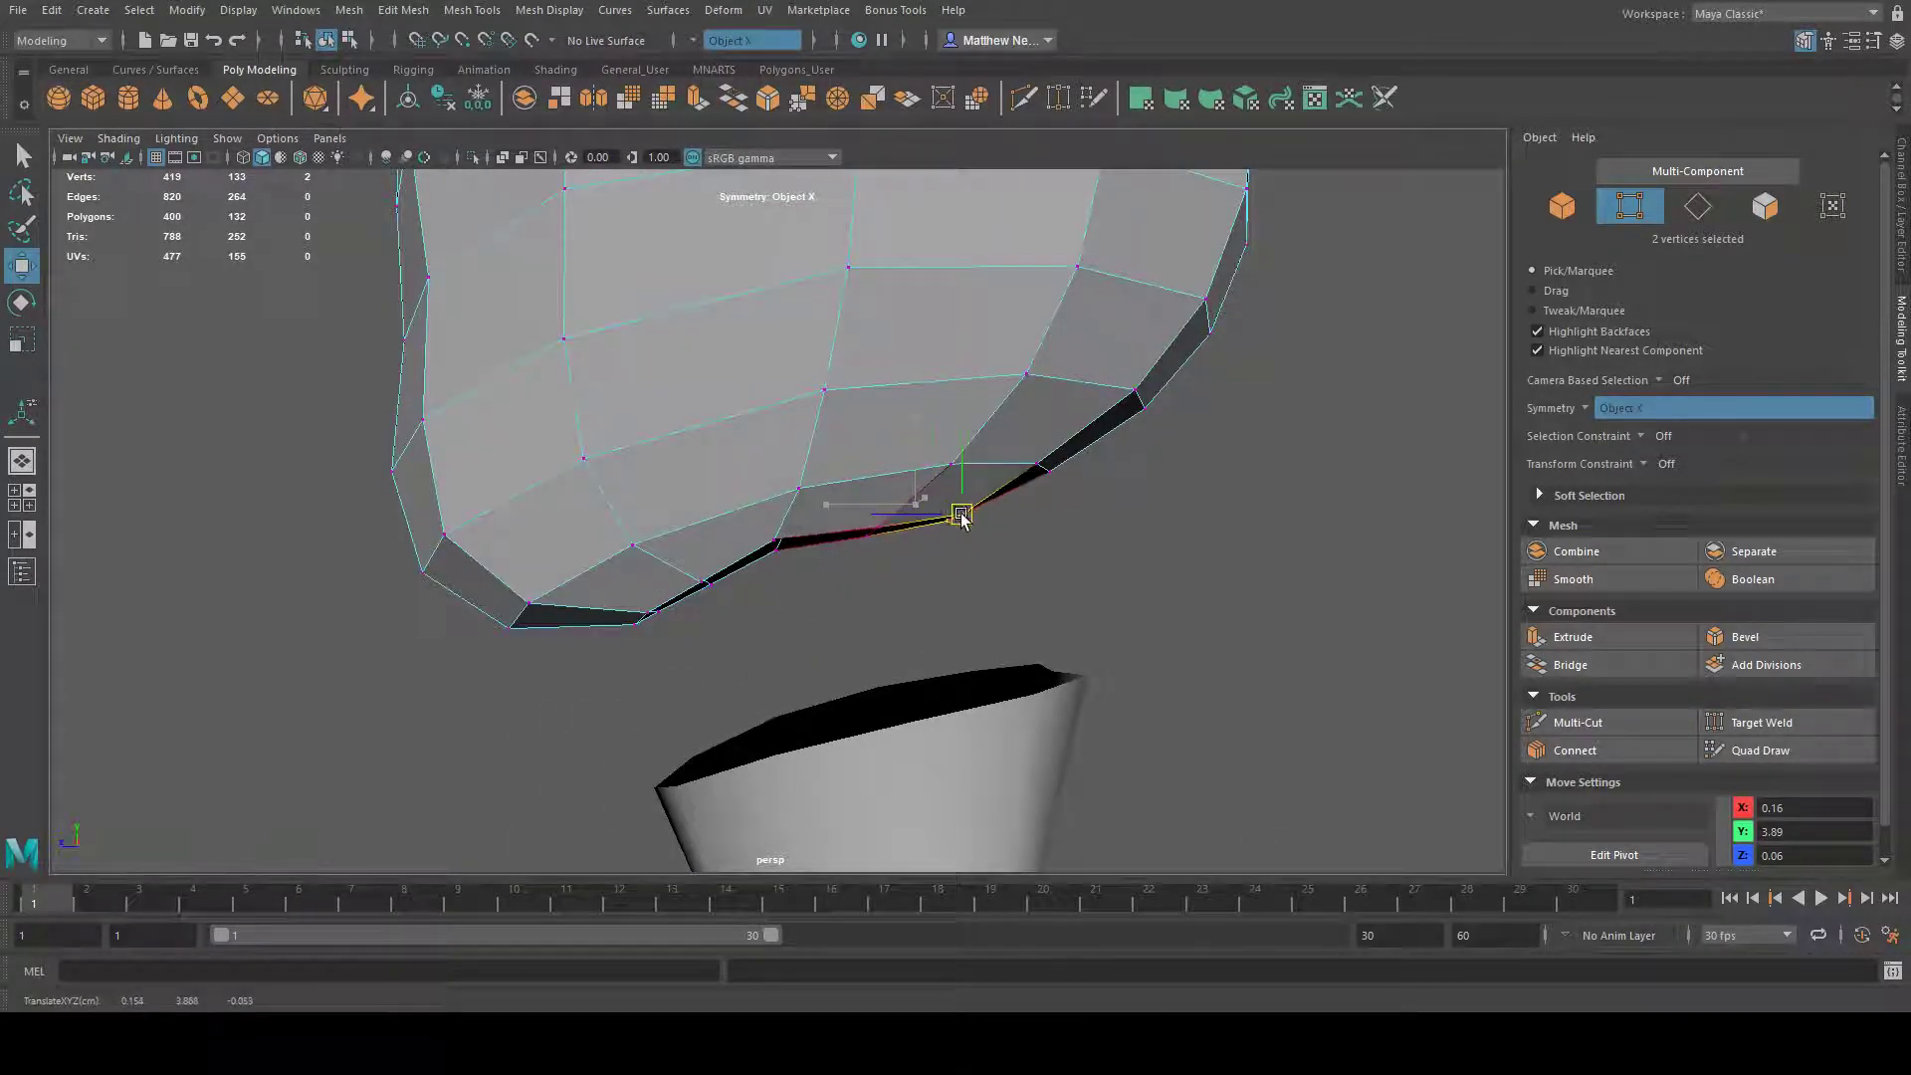
left_click_drag(1043, 674, 1151, 618, "alt")
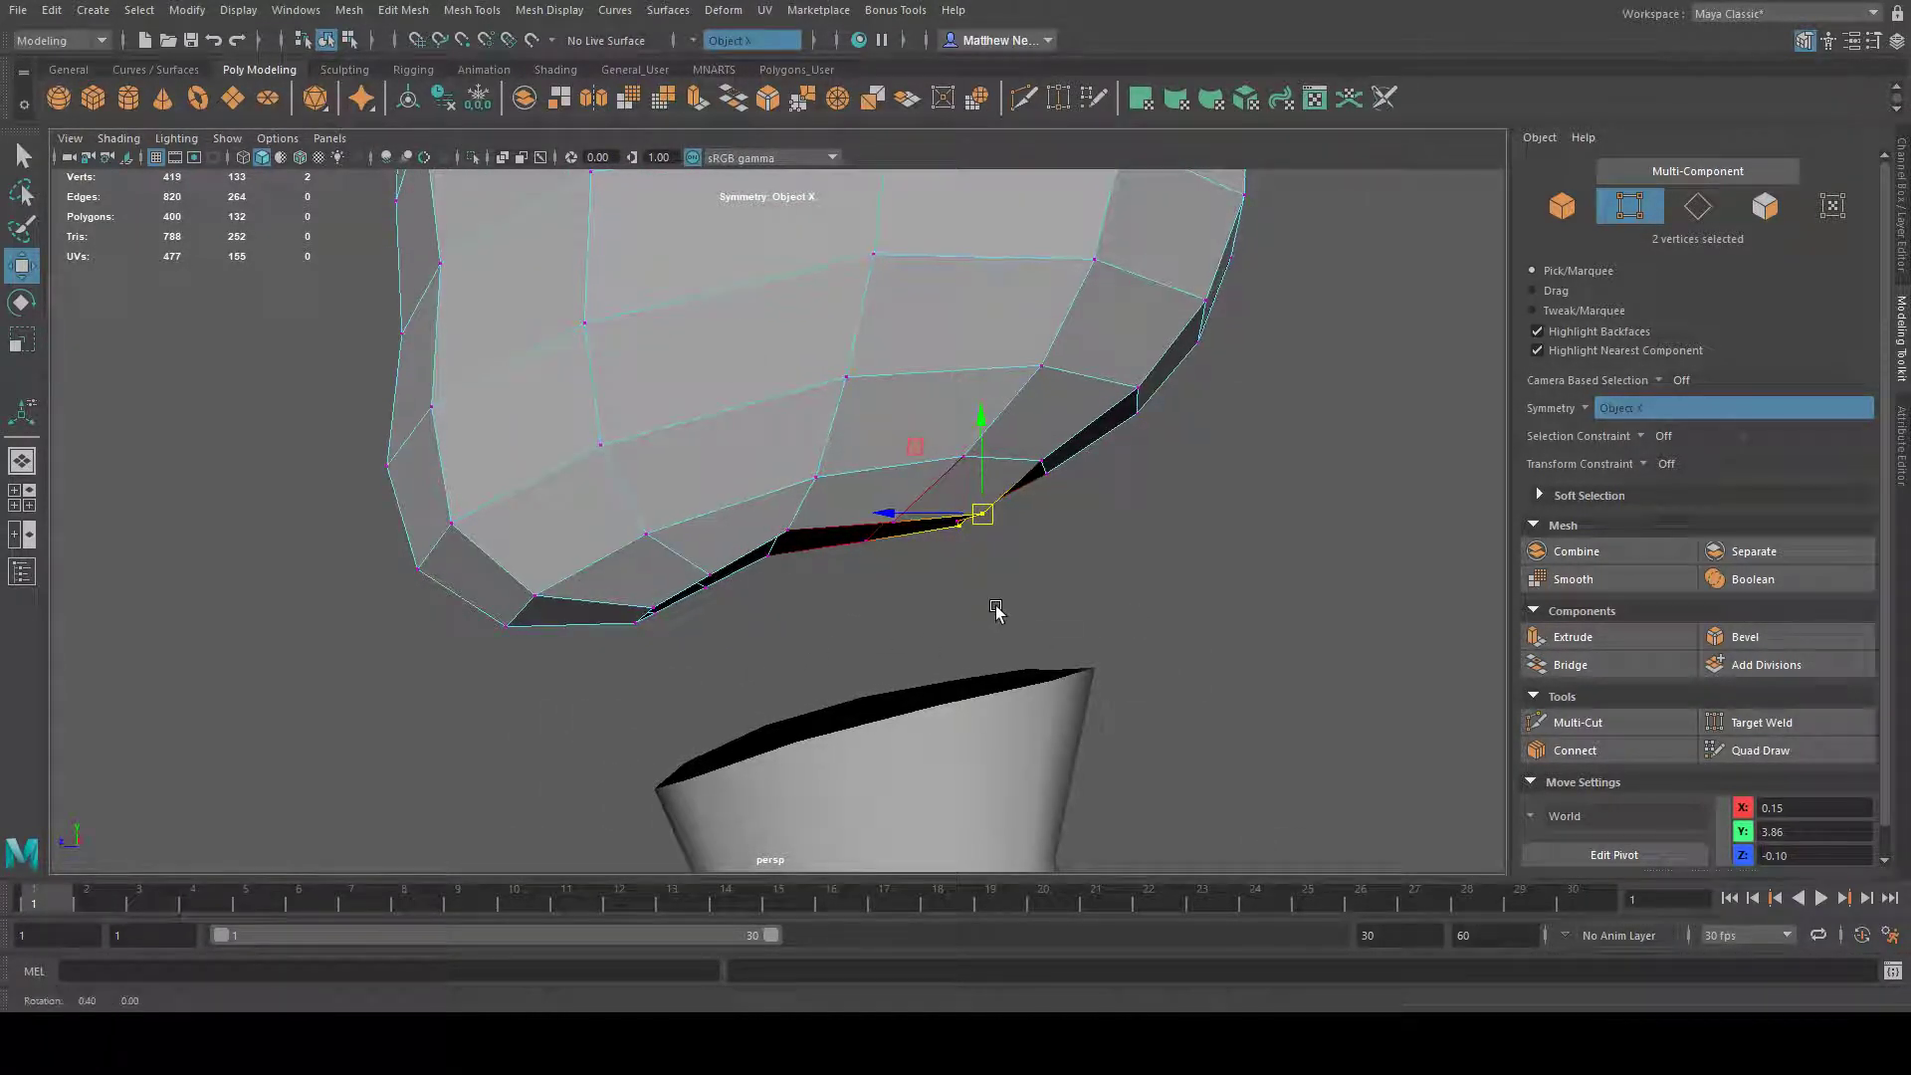
left_click(913, 546)
left_click_drag(858, 502, 897, 510)
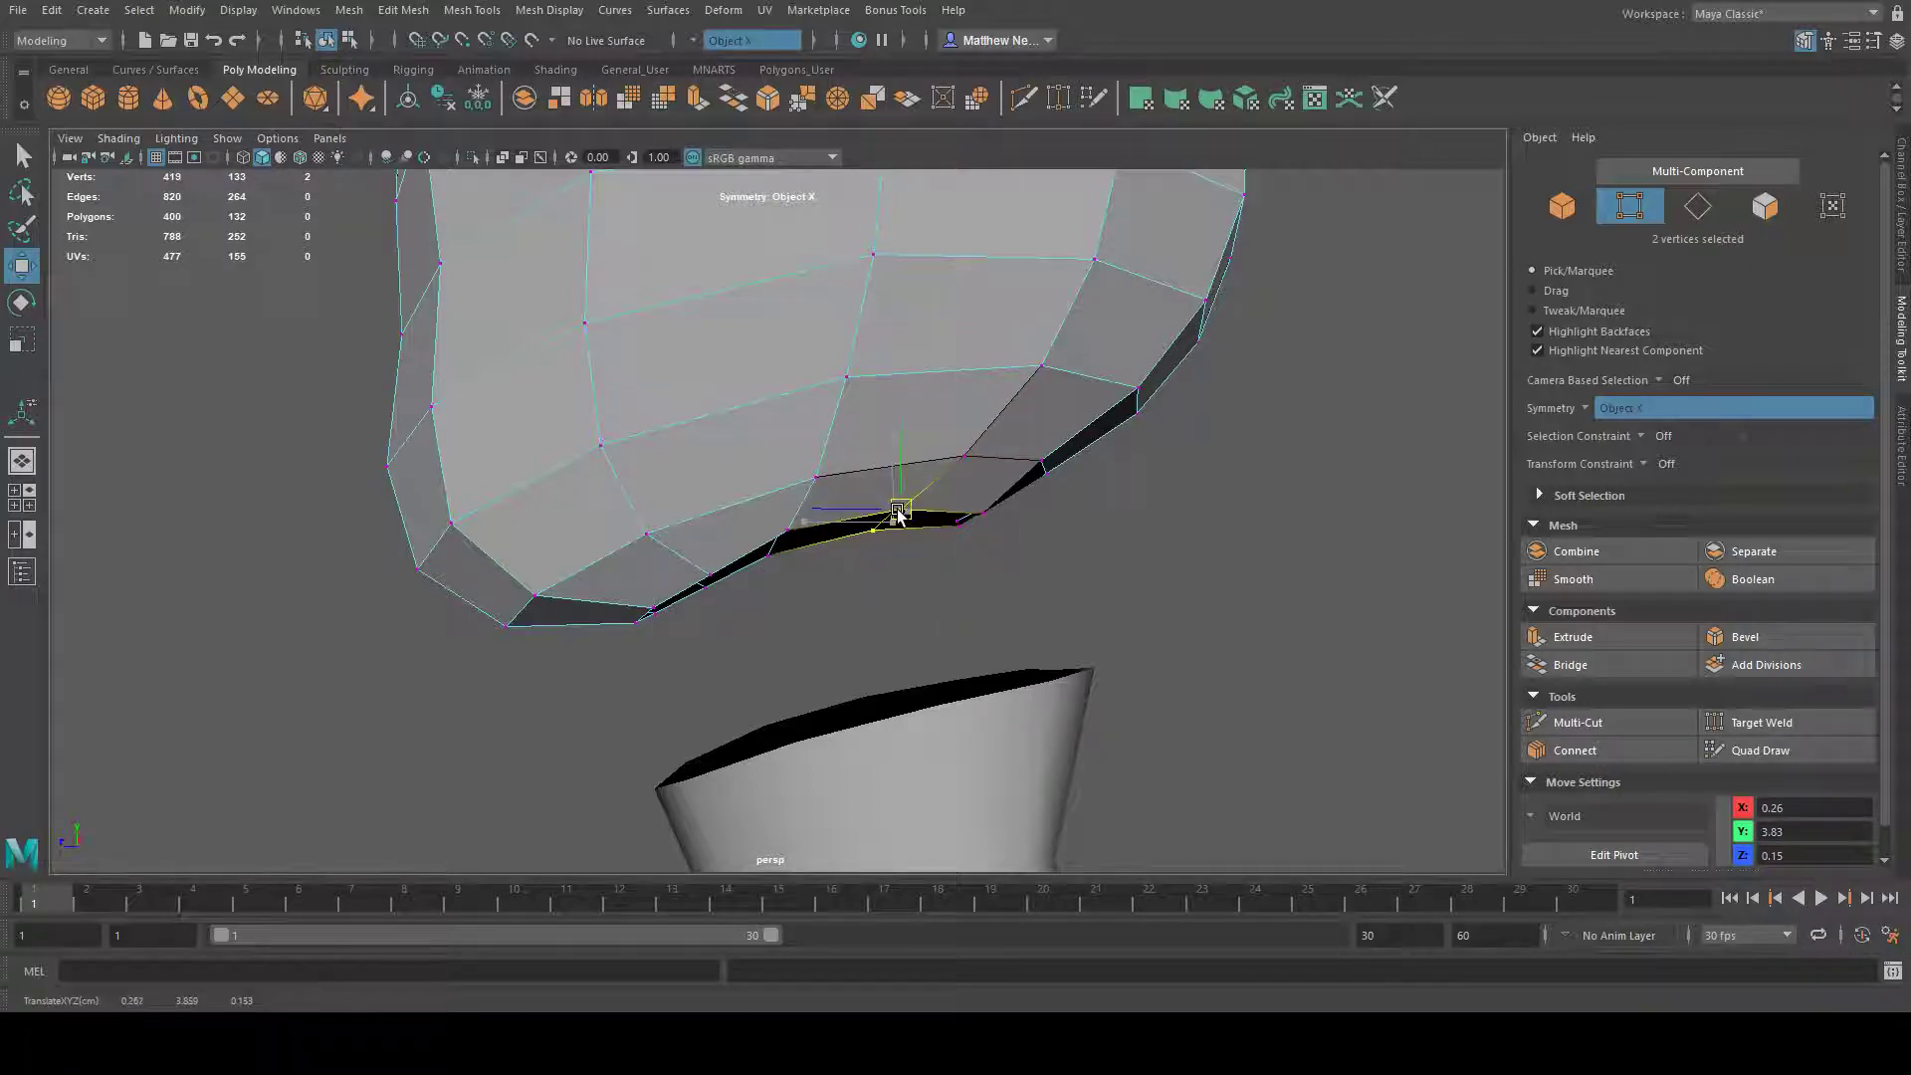
- Reposition the symmetric vertices along the side rim of the head's bottom opening to even out its edge
left_click_drag(1075, 597, 924, 688, "alt")
left_click(844, 624)
left_click_drag(833, 614, 834, 617)
left_click_drag(937, 651, 906, 614, "alt")
left_click_drag(911, 601, 856, 577)
left_click_drag(717, 583, 1116, 582, "alt")
left_click(936, 526)
left_click_drag(970, 619, 1059, 597, "alt")
left_click_drag(968, 516, 976, 498)
- Widen the head's bottom opening, placing a symmetric rim pair at about X 0.37, Y 3.79, Z 0.44
left_click_drag(1045, 597, 990, 537, "alt")
left_click(989, 537)
left_click(842, 499)
left_click_drag(879, 601, 935, 607, "alt")
left_click_drag(925, 534, 1012, 580)
left_click_drag(977, 507, 580, 541)
left_click_drag(858, 459, 1006, 467, "alt")
left_click(934, 562)
left_click_drag(955, 623, 839, 567, "alt")
left_click_drag(625, 542, 776, 485, "alt")
- Enable soft selection with a falloff radius of about 0.71 and spread the symmetric rim vertices at the back of the opening
key("b")
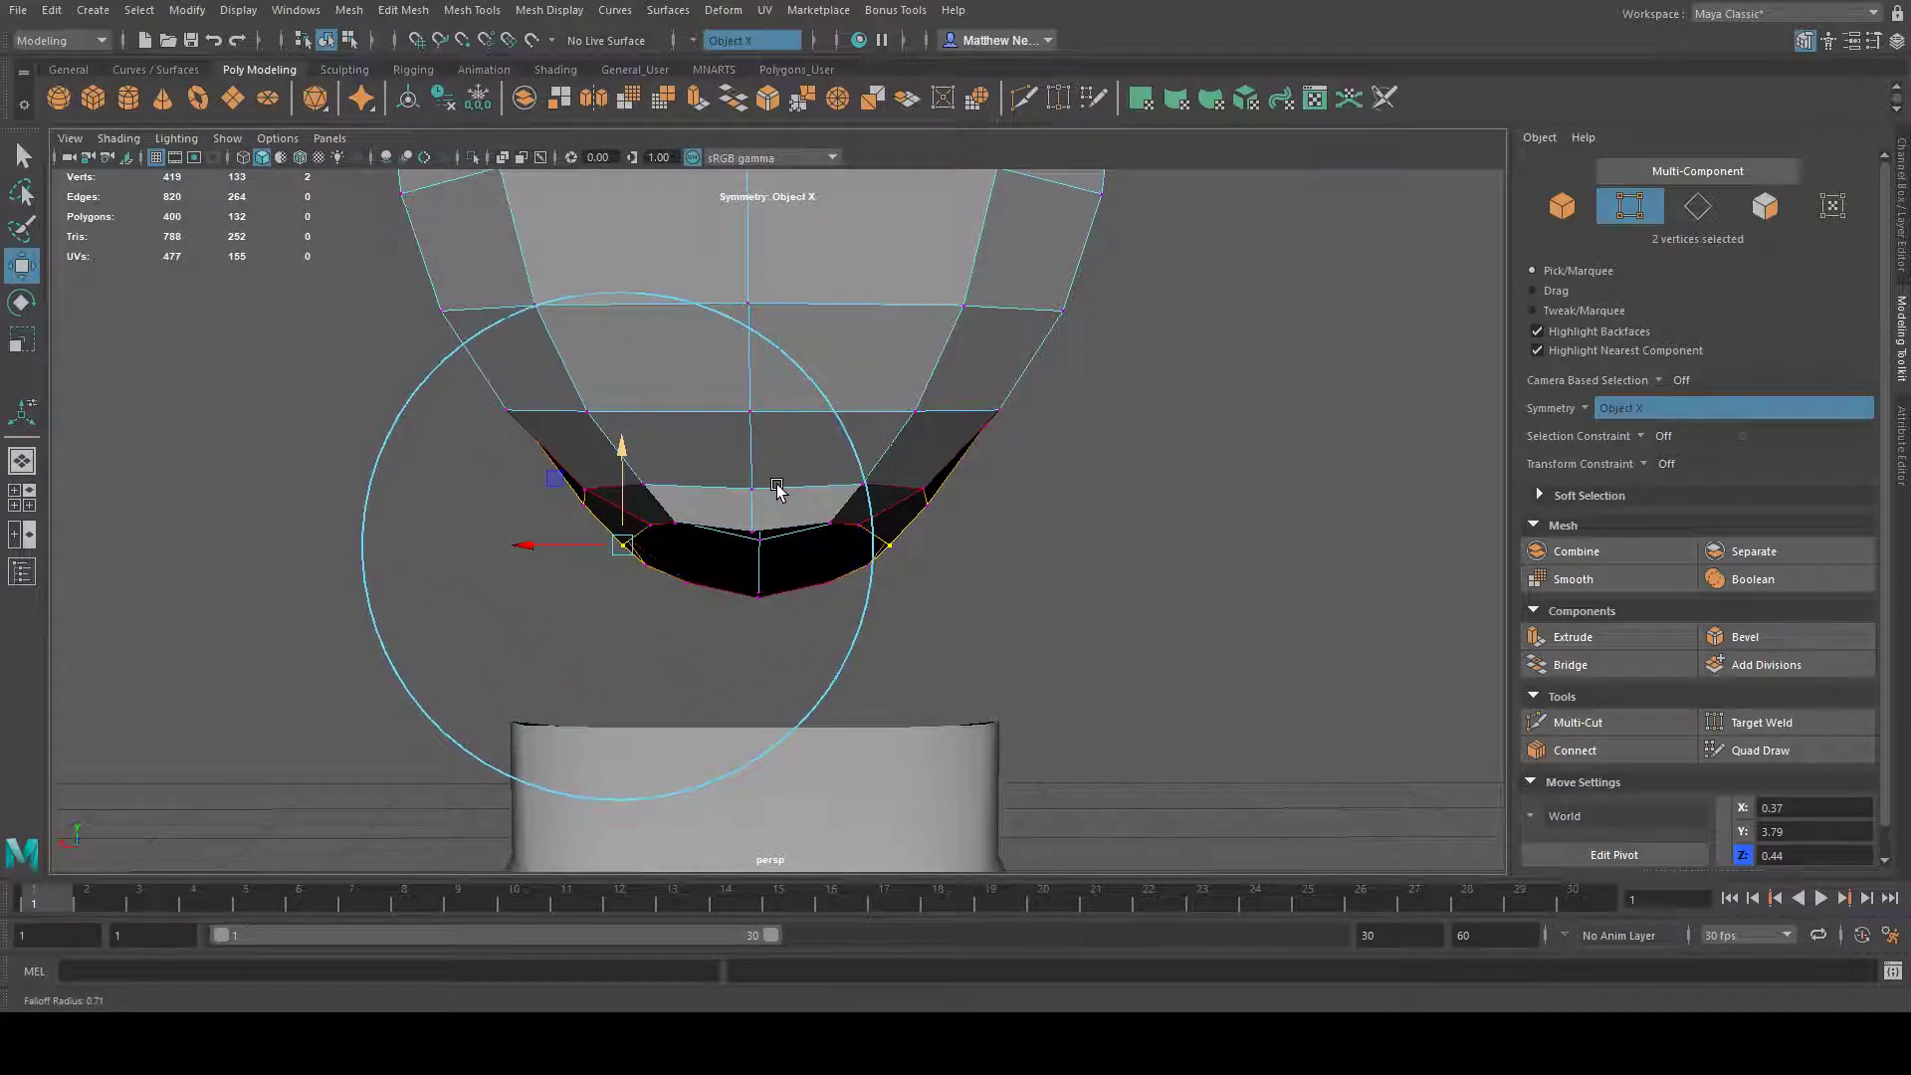
left_click_drag(631, 548, 708, 526)
left_click(677, 524)
left_click_drag(650, 464, 602, 457)
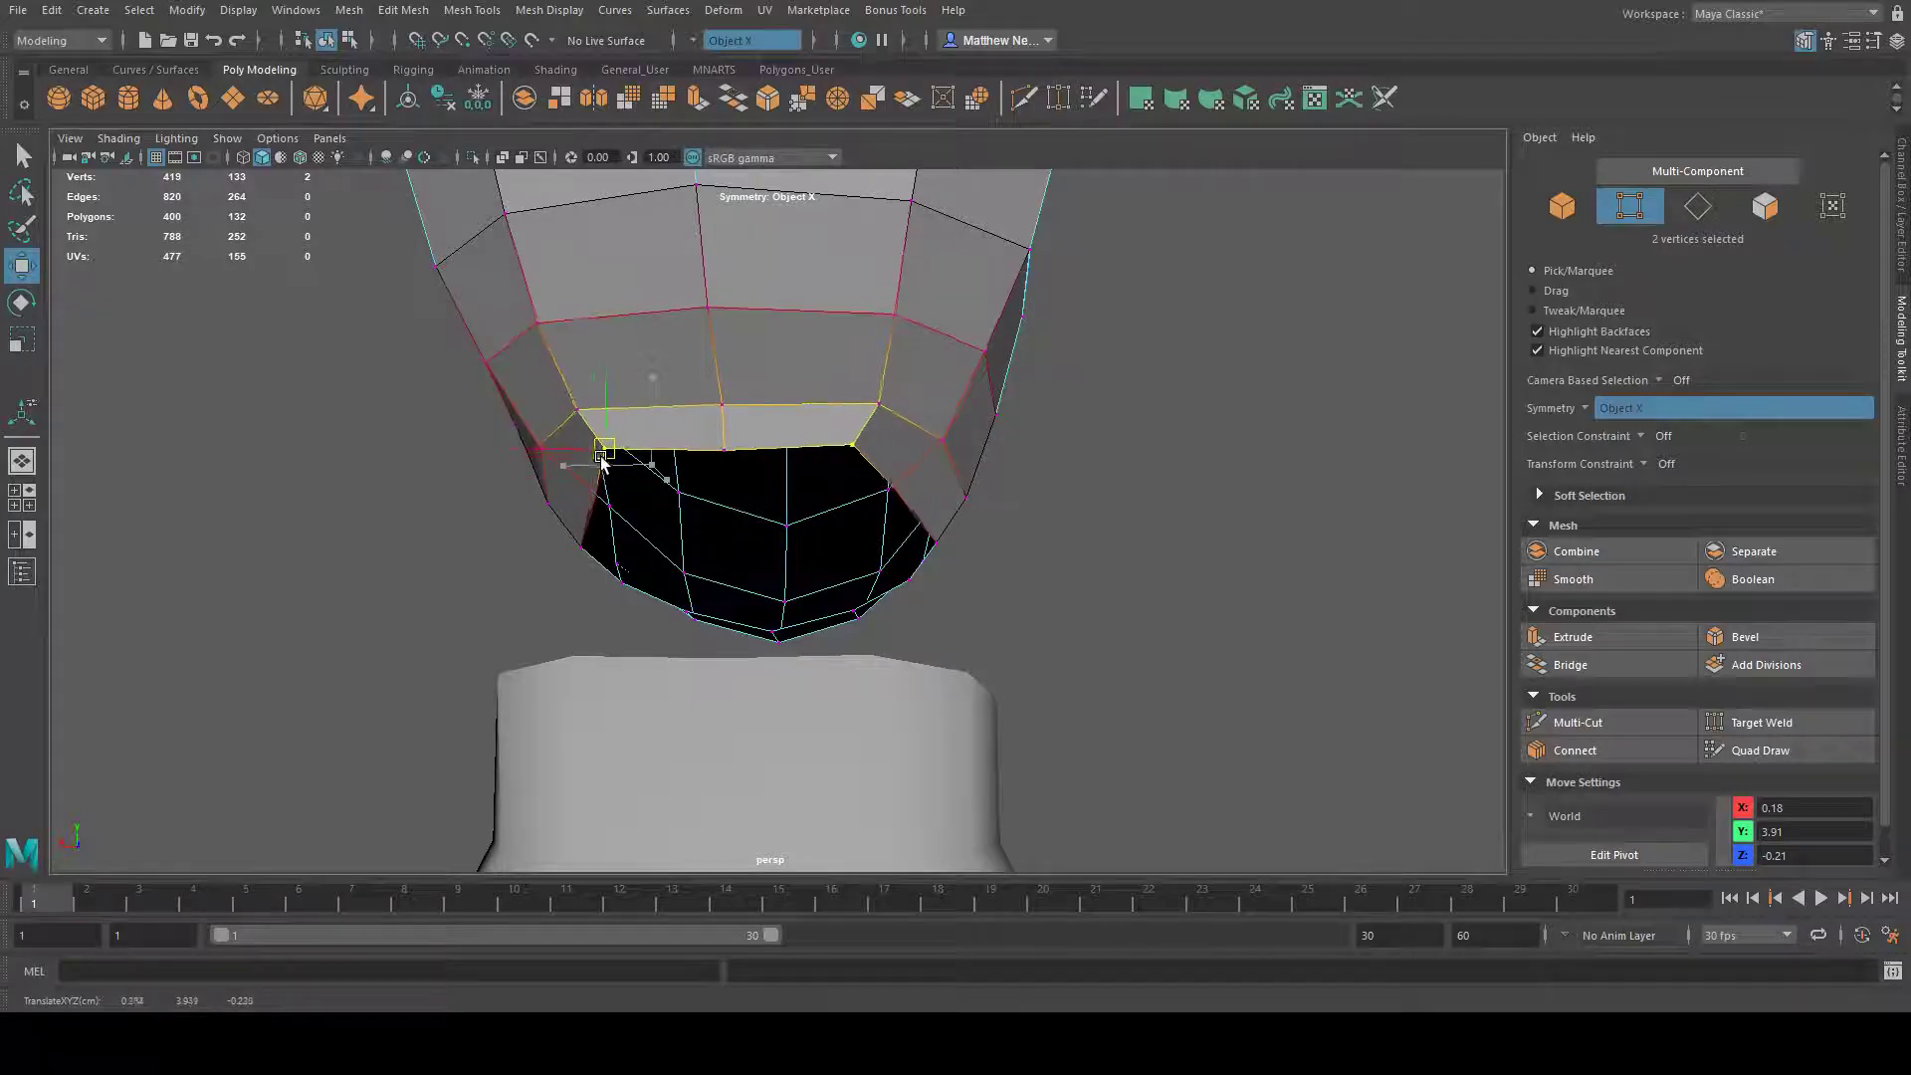
left_click_drag(474, 543, 886, 476, "alt")
left_click(699, 542)
- Reposition the whole head over the neck at about Y 4.44 and Z 0.10 in object mode
key("F8")
left_click(1198, 508)
left_click_drag(1198, 509, 1075, 537, "alt")
key("ctrl+z")
left_click_drag(807, 227, 846, 321)
left_click_drag(746, 406, 776, 406)
left_click_drag(607, 557, 617, 633, "alt")
scroll(998, 637, "down", 3)
right_click_drag(617, 633, 918, 695, "alt")
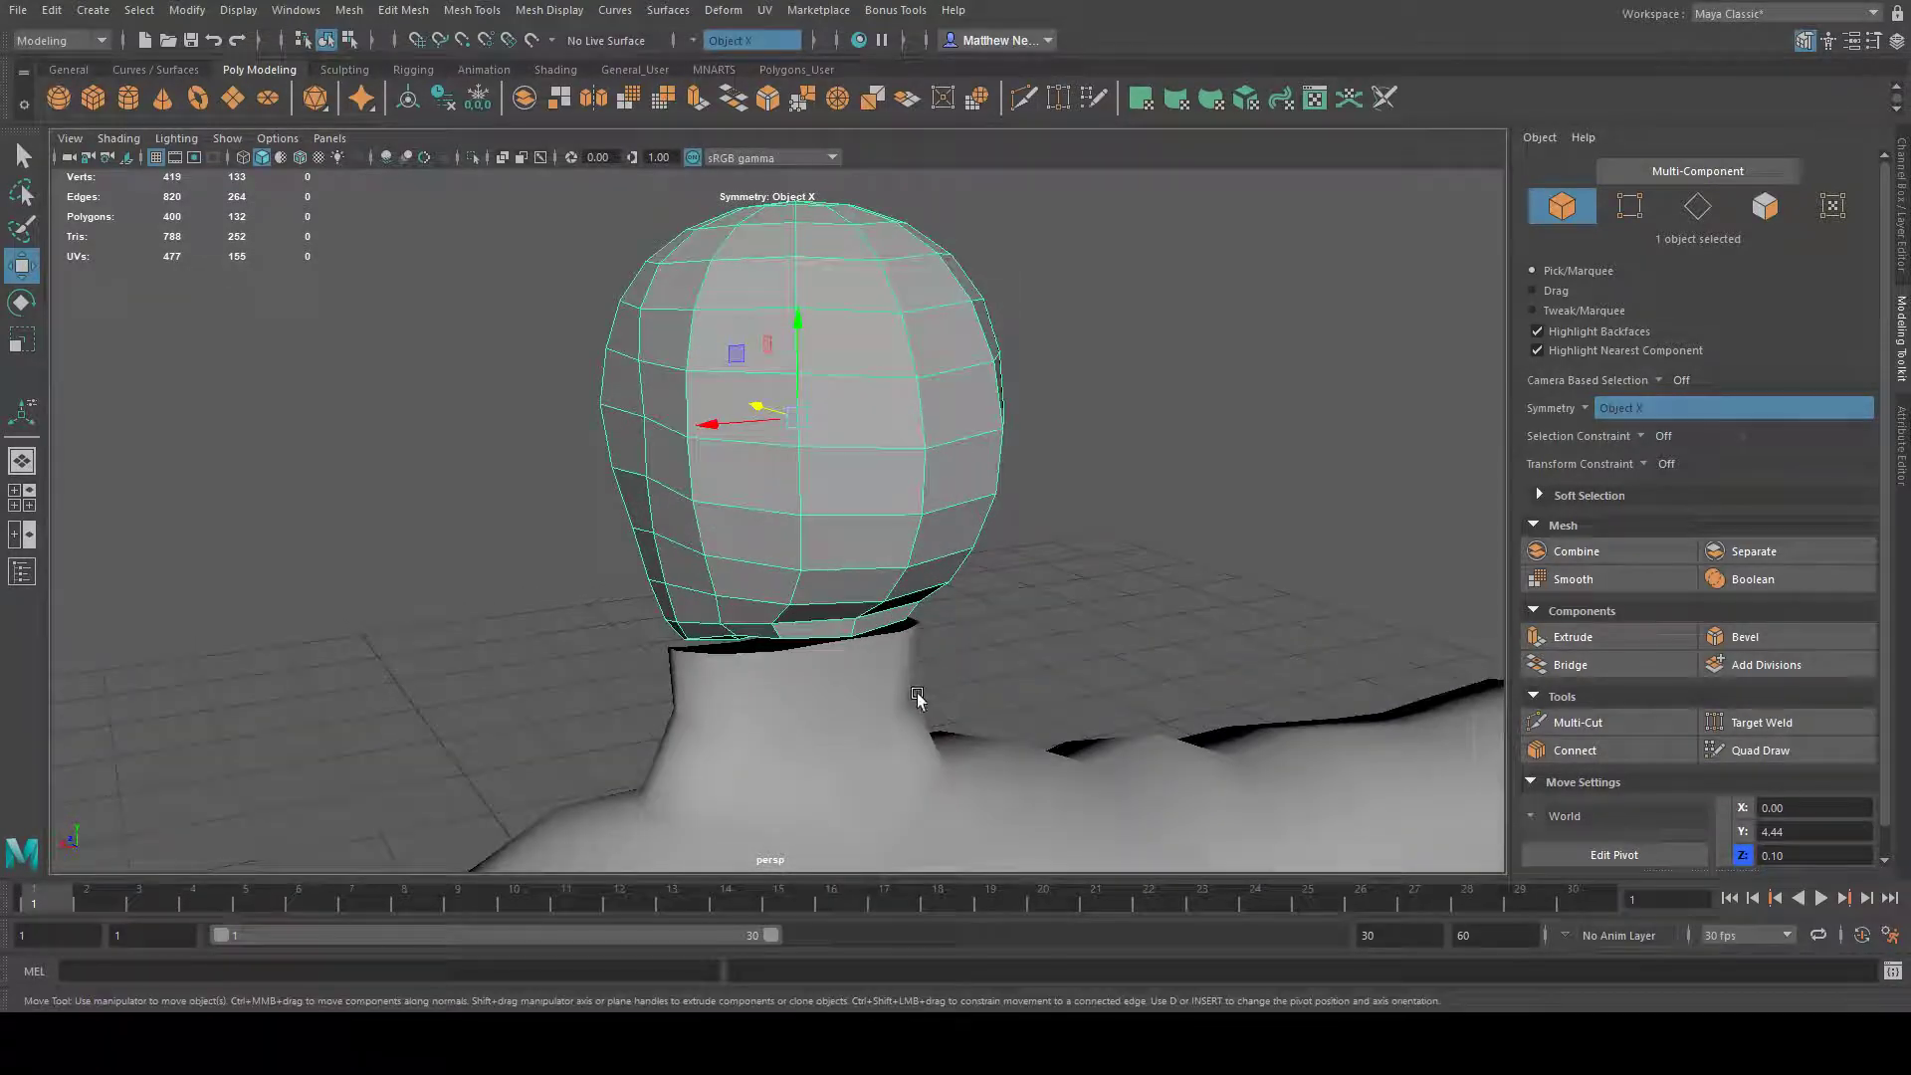
left_click_drag(702, 651, 865, 627, "alt")
middle_click_drag(1028, 672, 887, 491, "alt")
left_click_drag(887, 491, 972, 542, "alt")
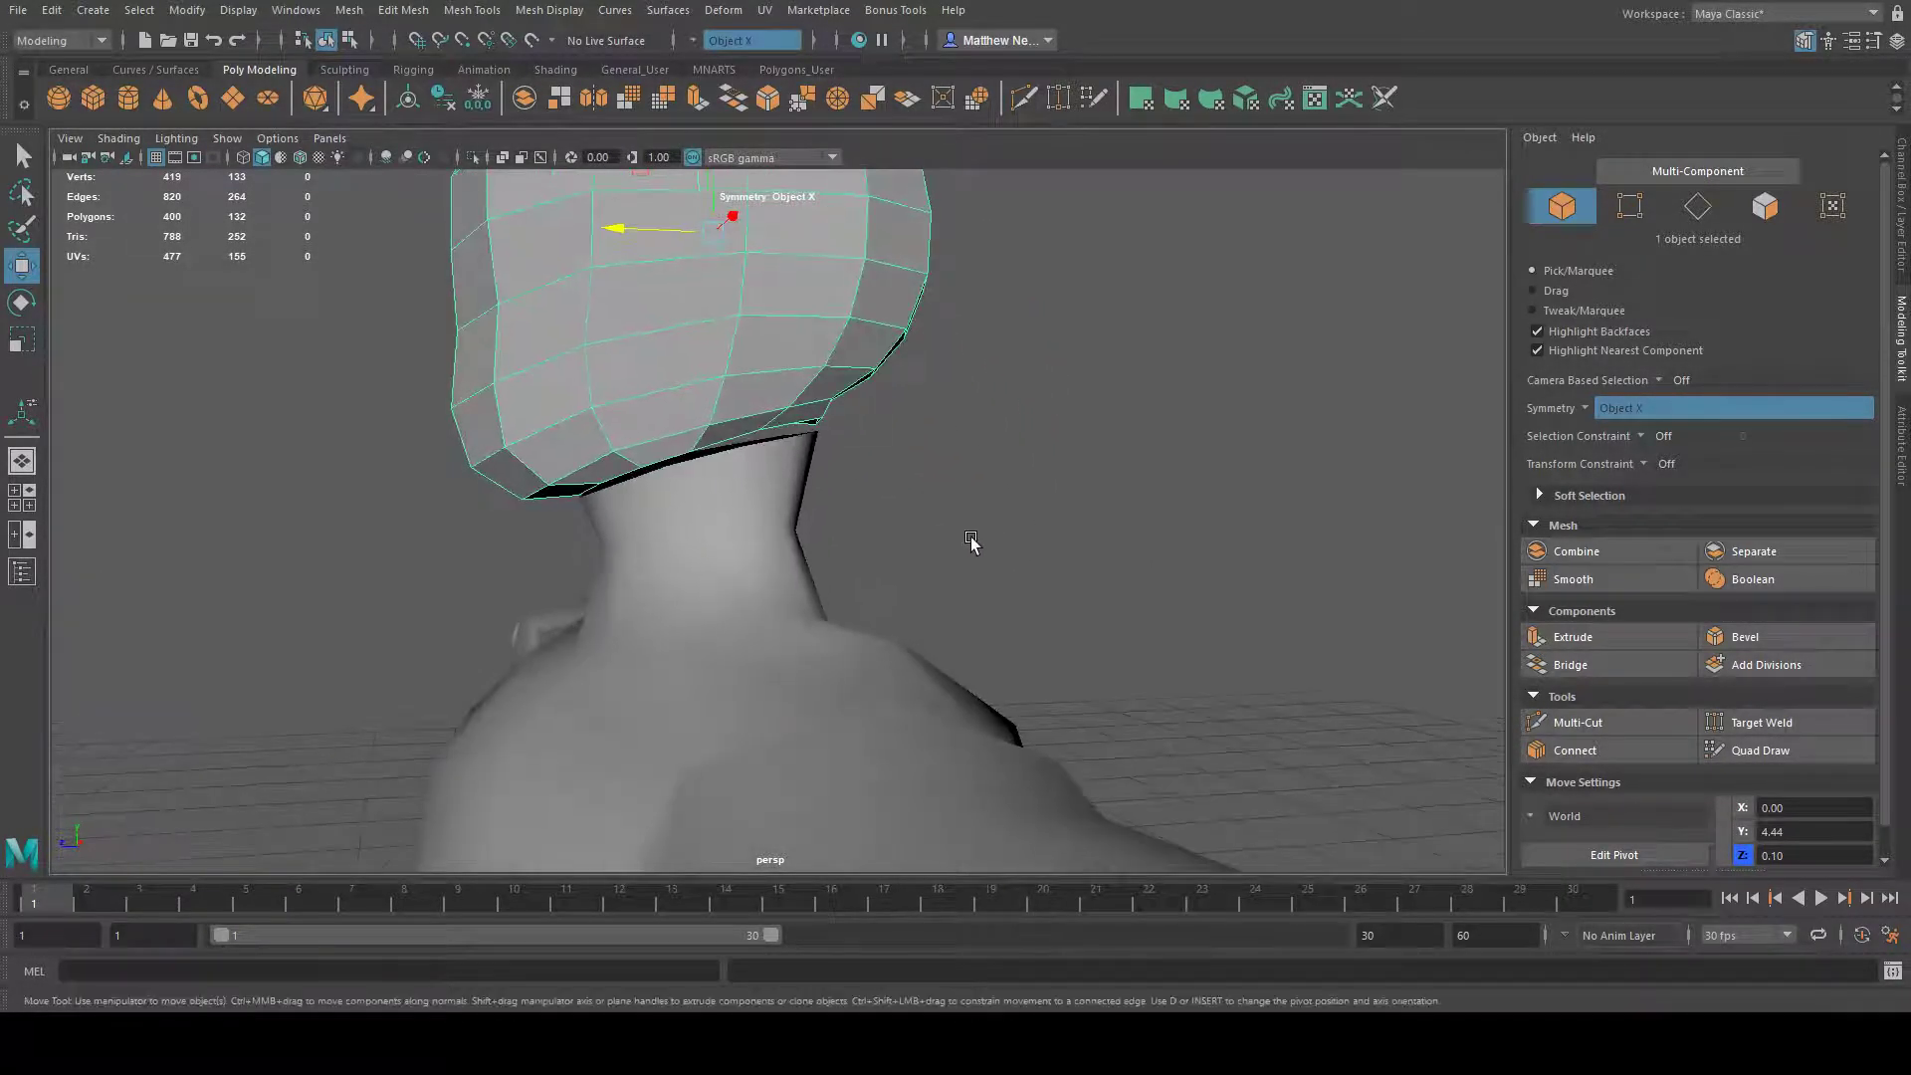
- Select the head and body meshes together and examine the gap between the head opening and the neck rim
left_click(1130, 579)
left_click_drag(1130, 579, 845, 568, "alt")
left_click(597, 398)
left_click_drag(853, 776, 1143, 754, "alt")
right_click_drag(1143, 754, 1021, 682, "alt")
left_click_drag(1021, 683, 989, 539, "alt")
left_click(886, 690, "shift")
right_click_drag(1125, 838, 1101, 726, "alt")
left_click_drag(1100, 726, 647, 735, "alt")
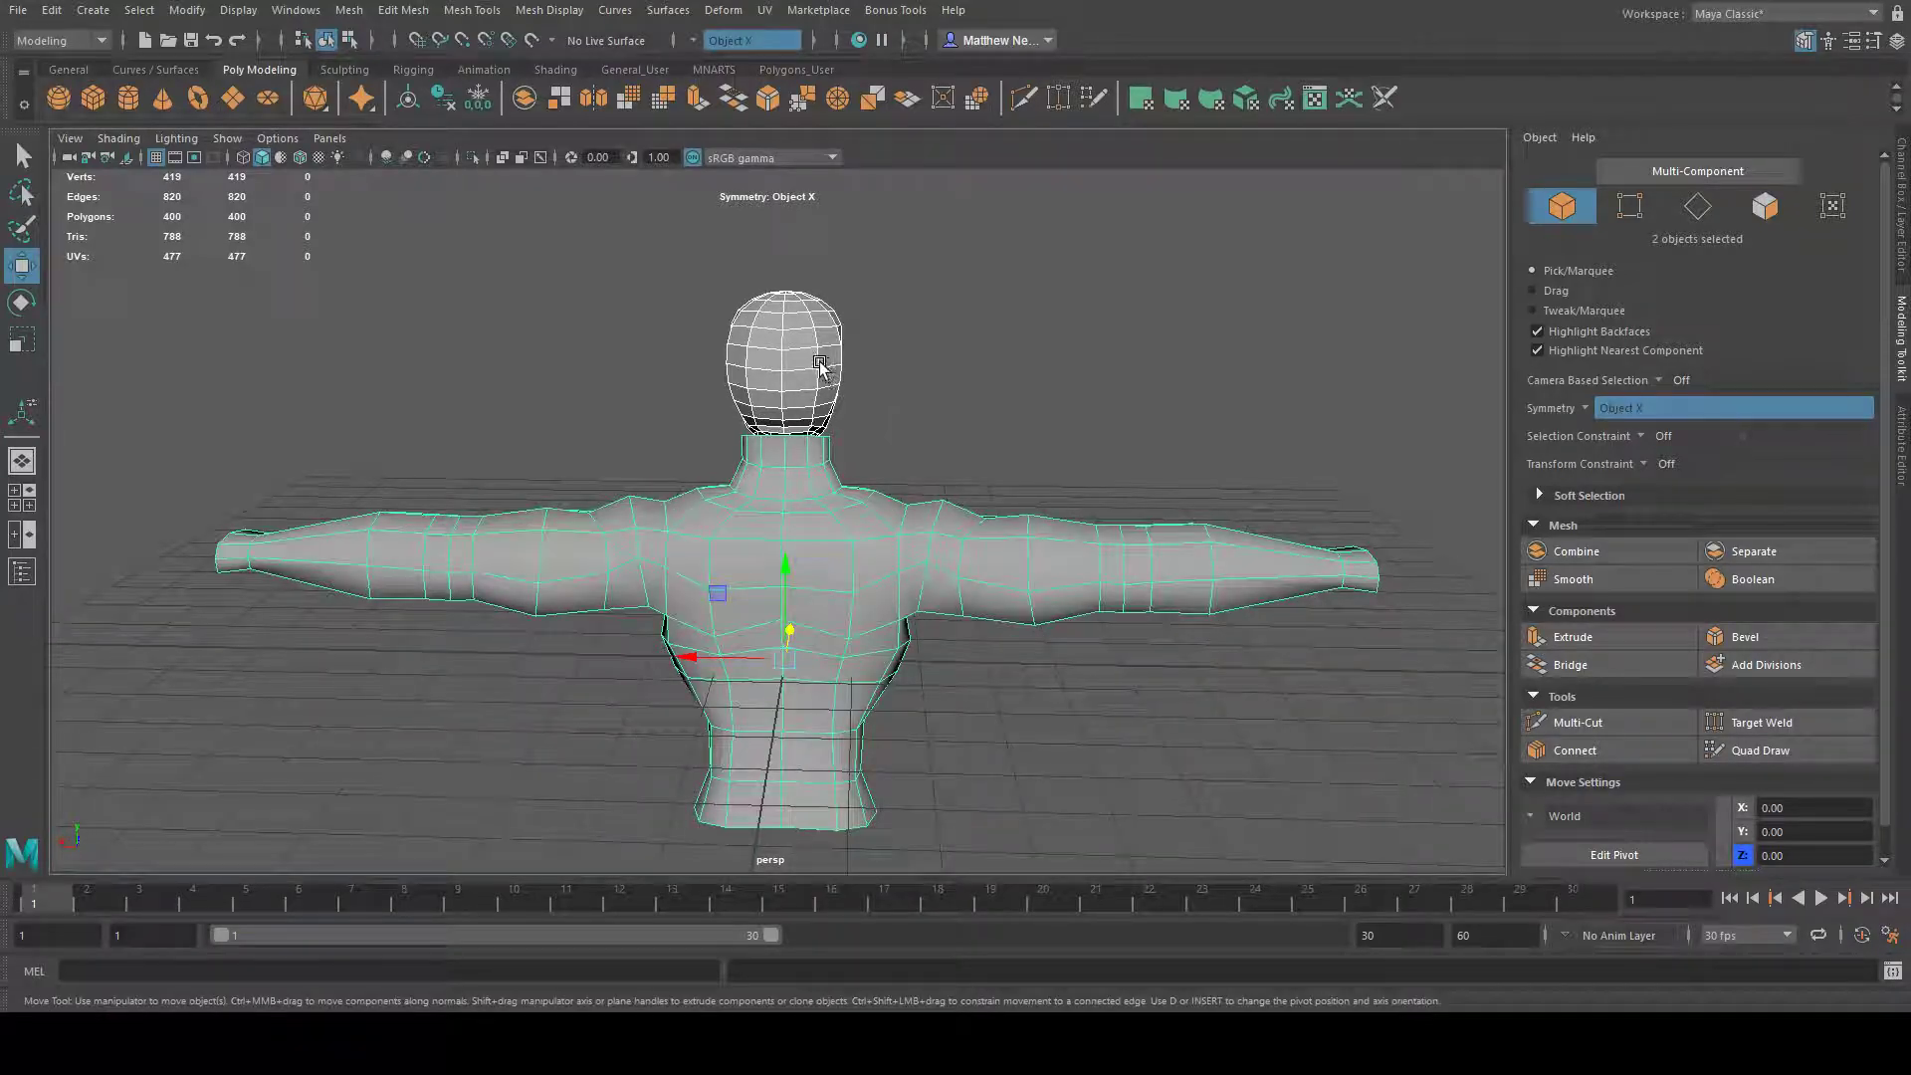
left_click_drag(595, 544, 929, 524, "alt")
right_click_drag(930, 524, 921, 460, "alt")
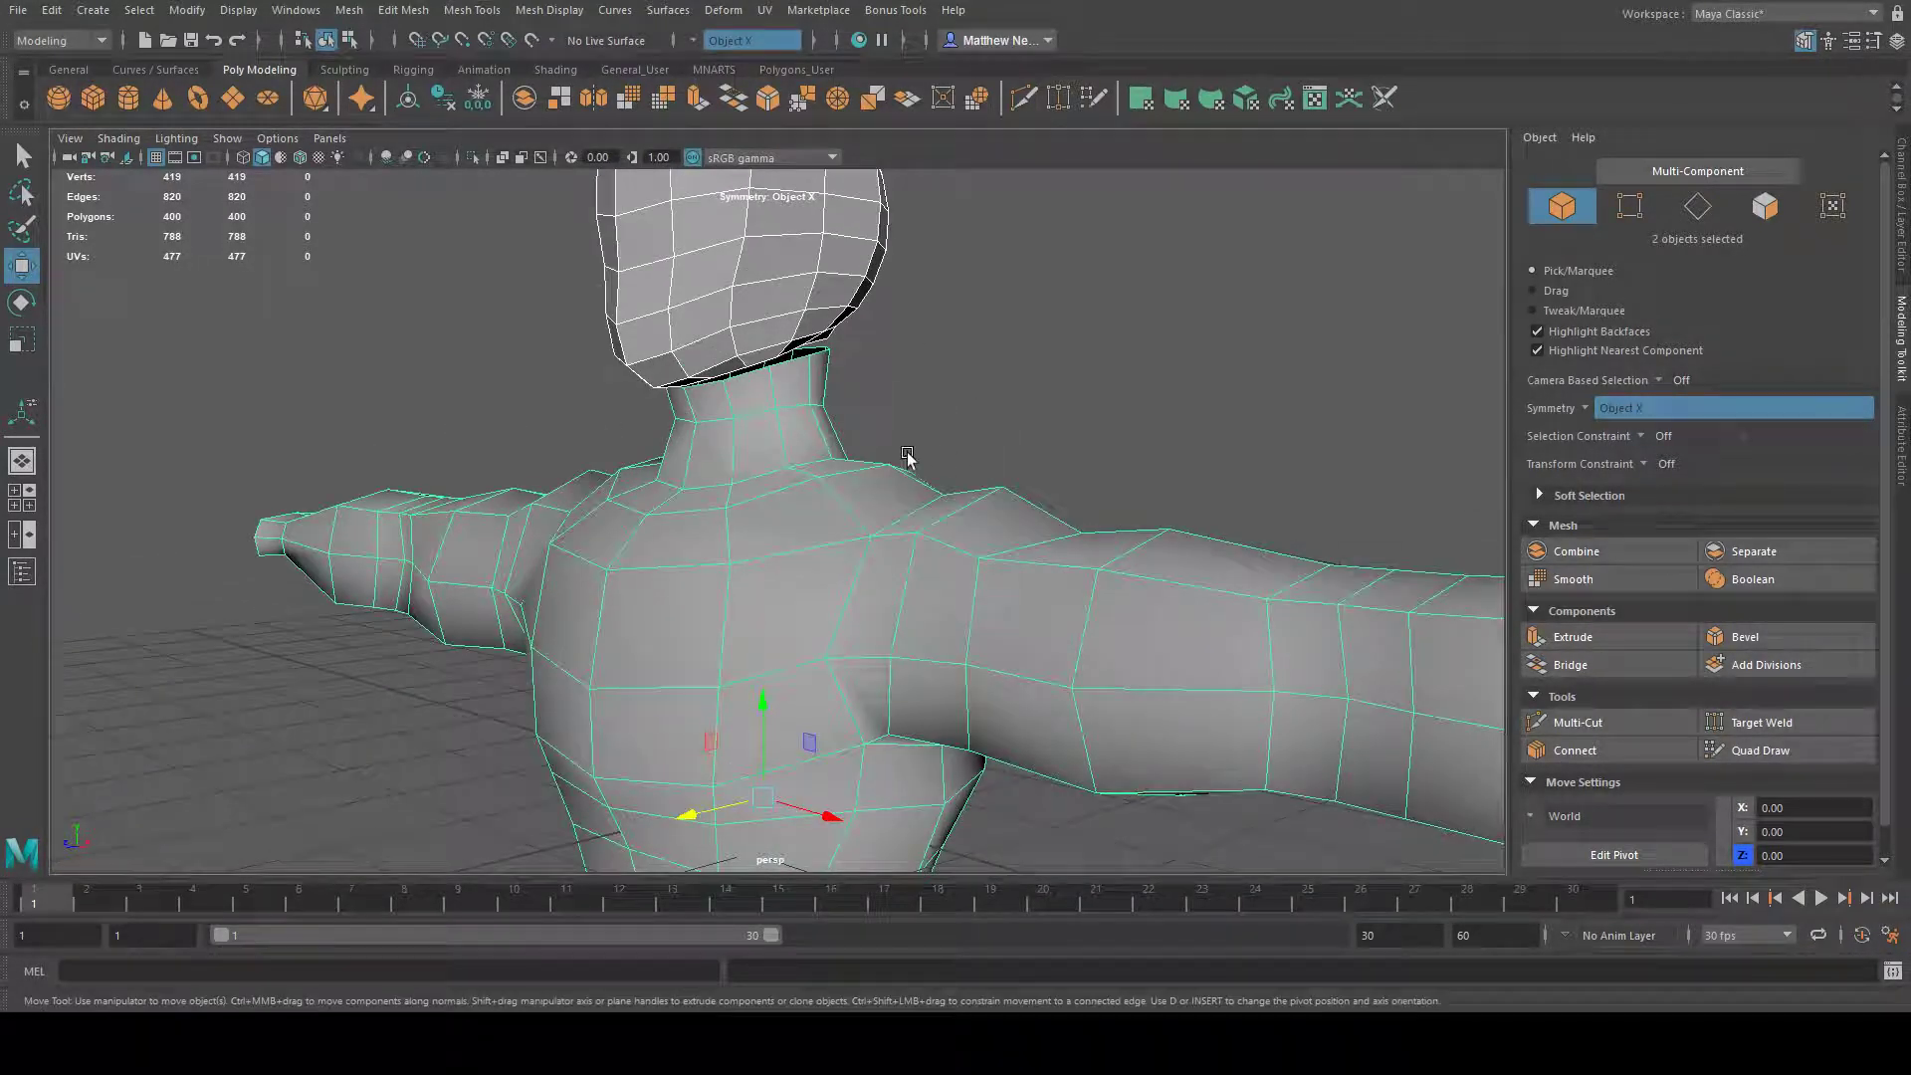
middle_click_drag(822, 459, 802, 521, "alt")
right_click_drag(802, 521, 960, 541, "alt")
left_click_drag(959, 541, 1151, 525, "alt")
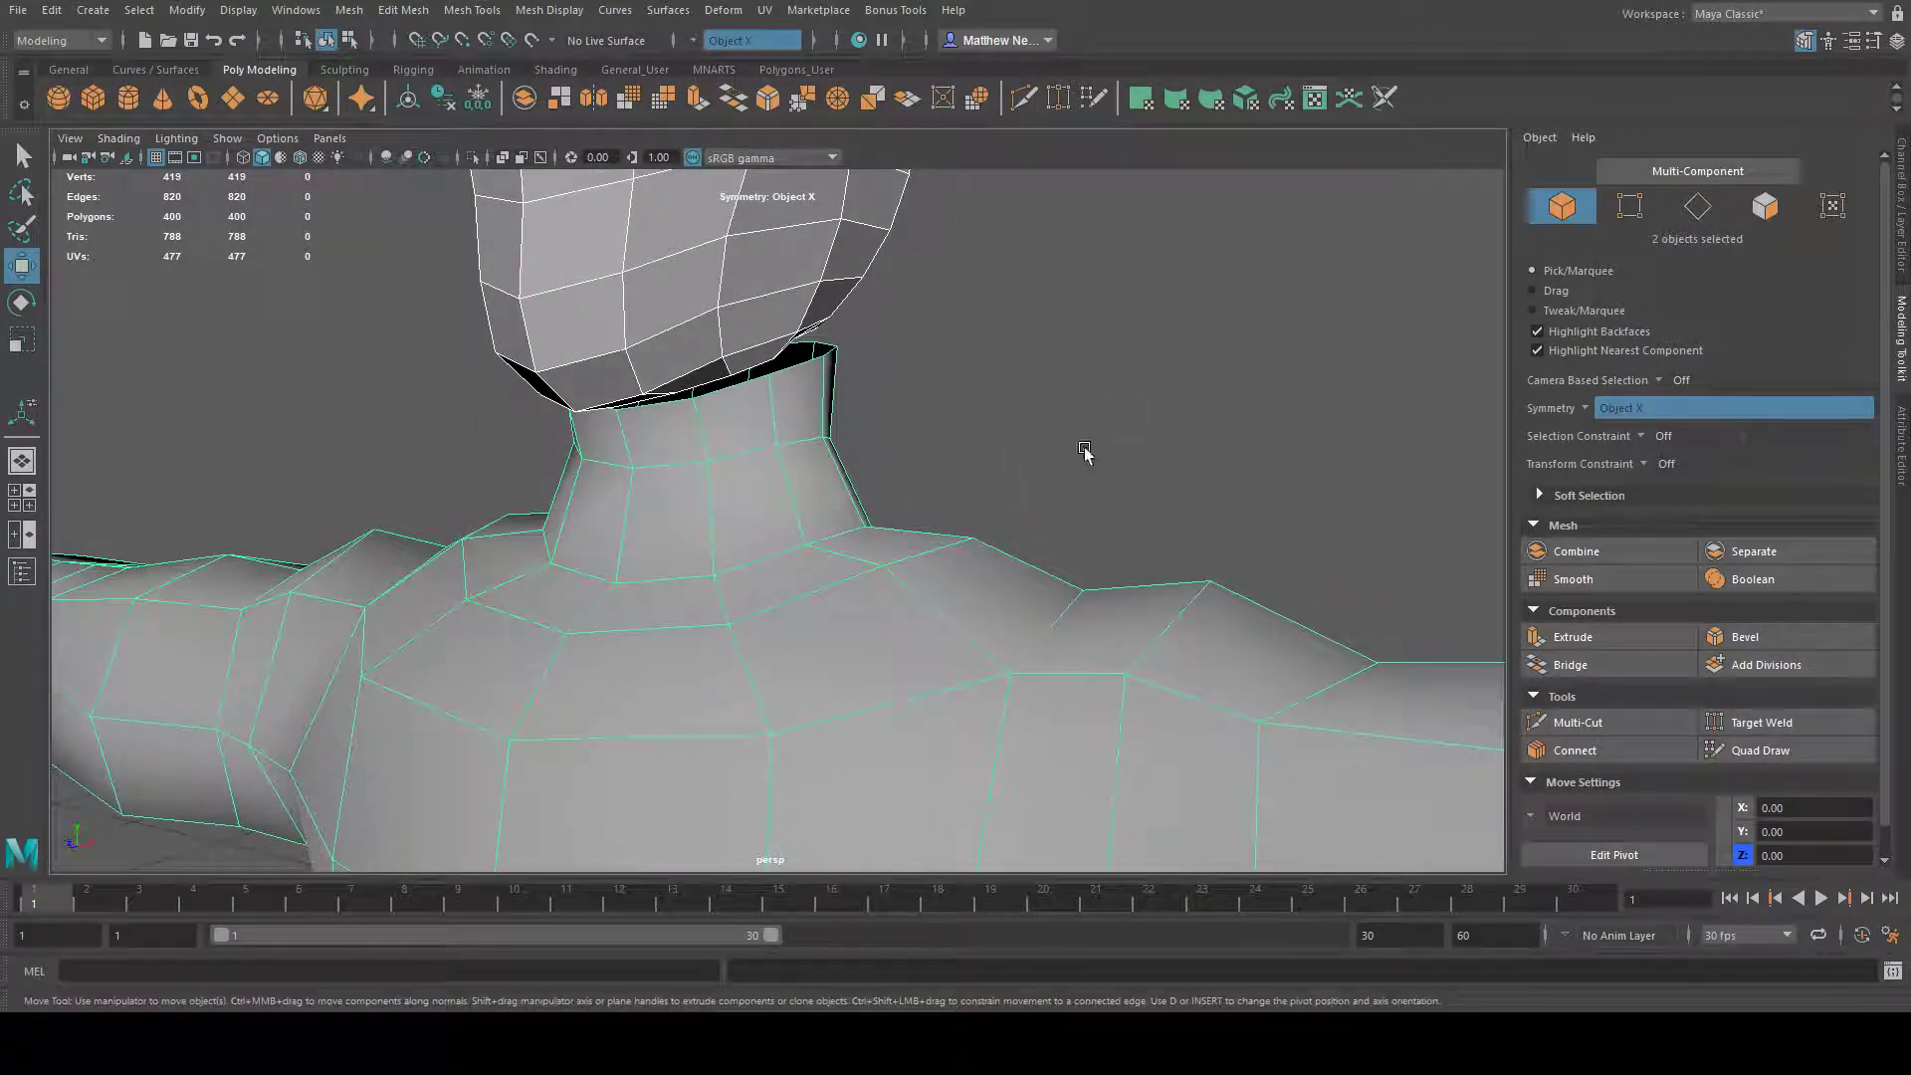
- Open the Outliner, pick out the pSphere1 and pCylinder1 objects and clear the selection
left_click(23, 573)
left_click(139, 299)
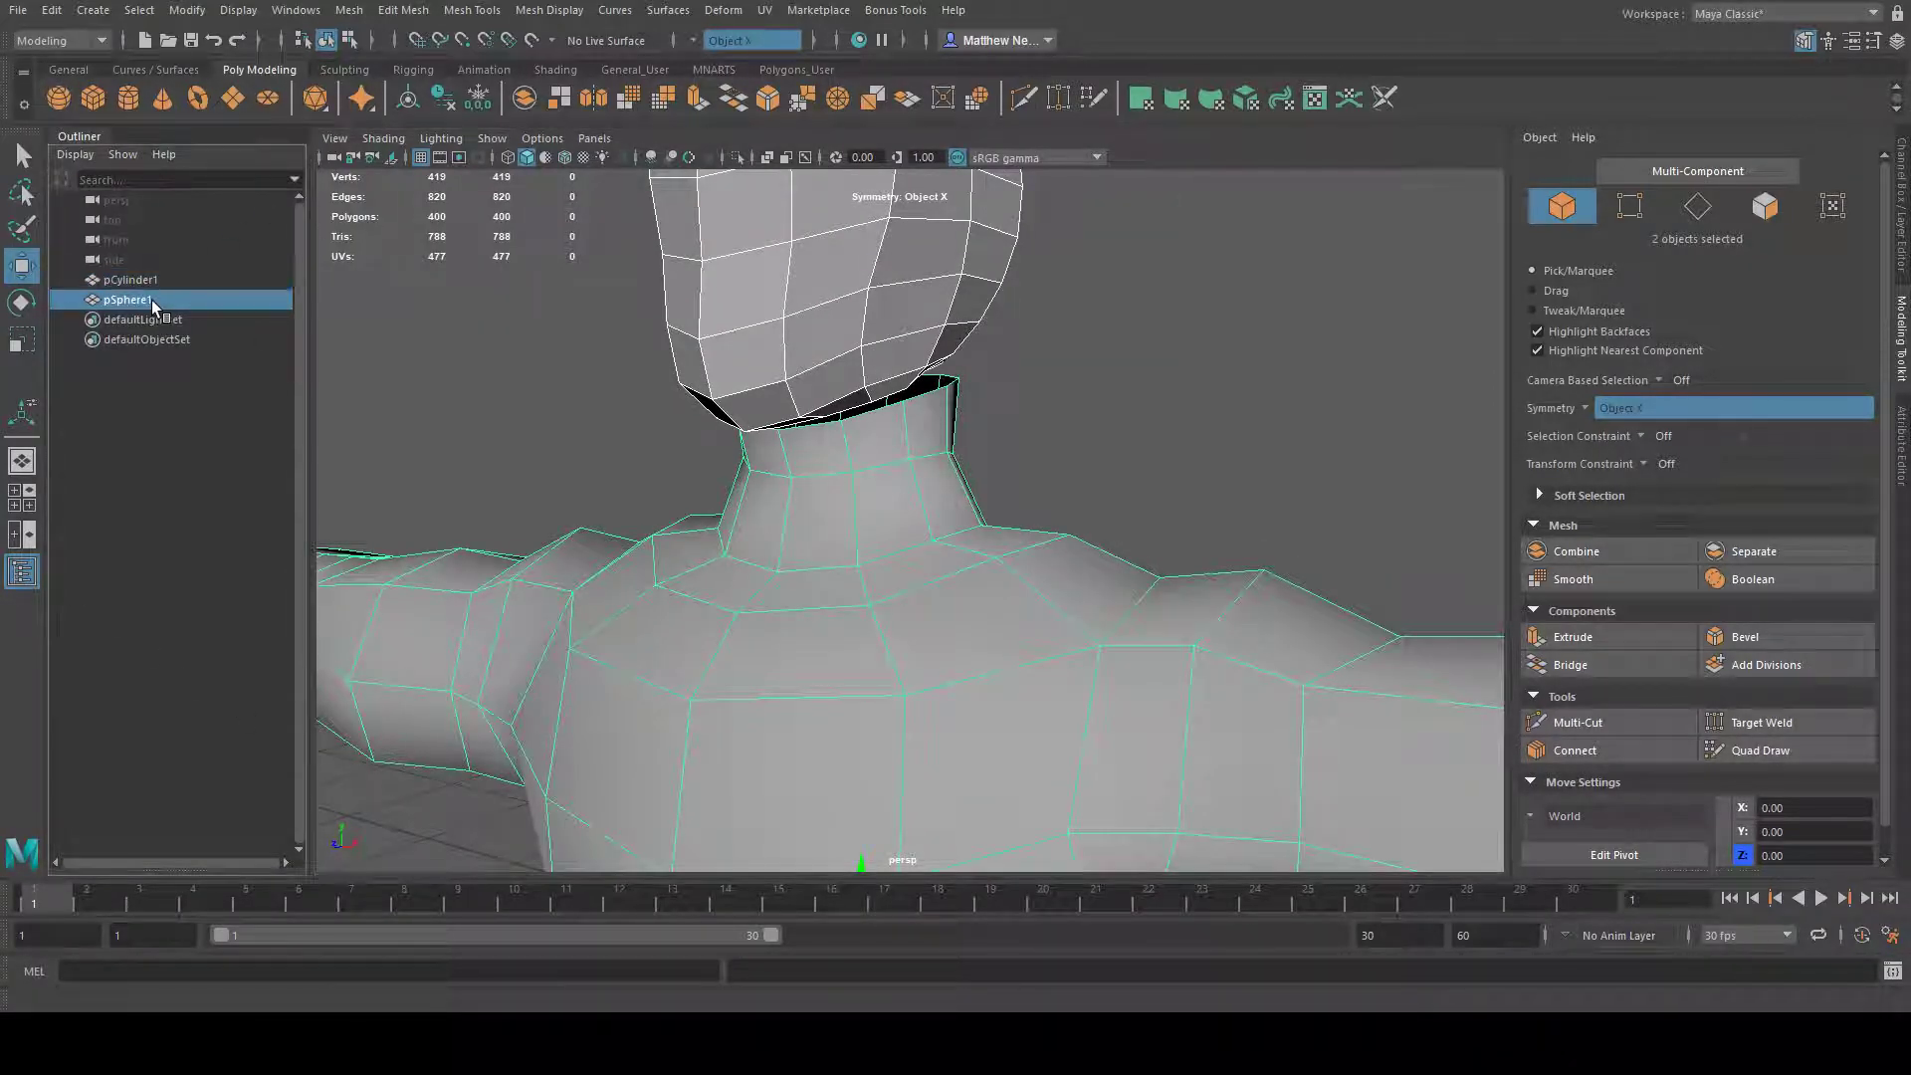
left_click(141, 283)
left_click(670, 487)
scroll(912, 584, "down", 8)
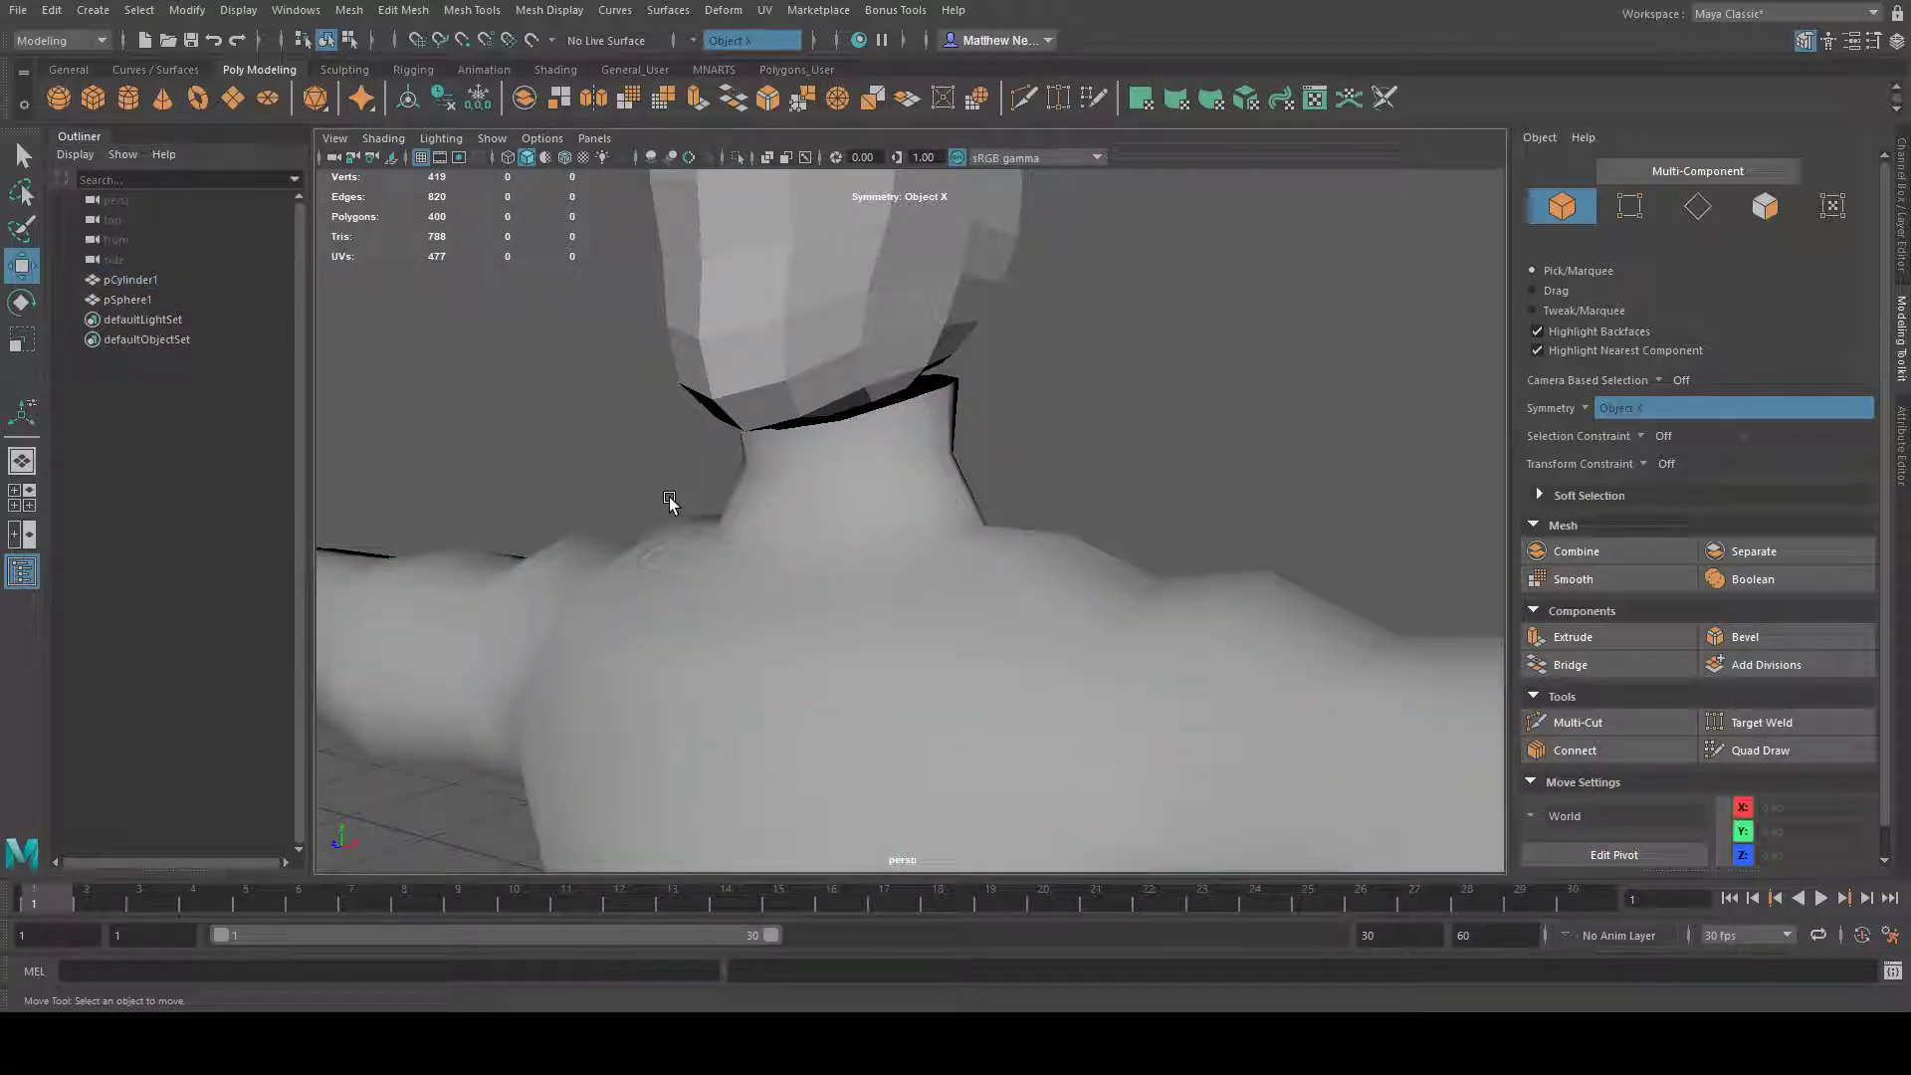
- Select the head and body meshes, combine them into one mesh and reselect the combined object
left_click_drag(1035, 627, 970, 618, "alt")
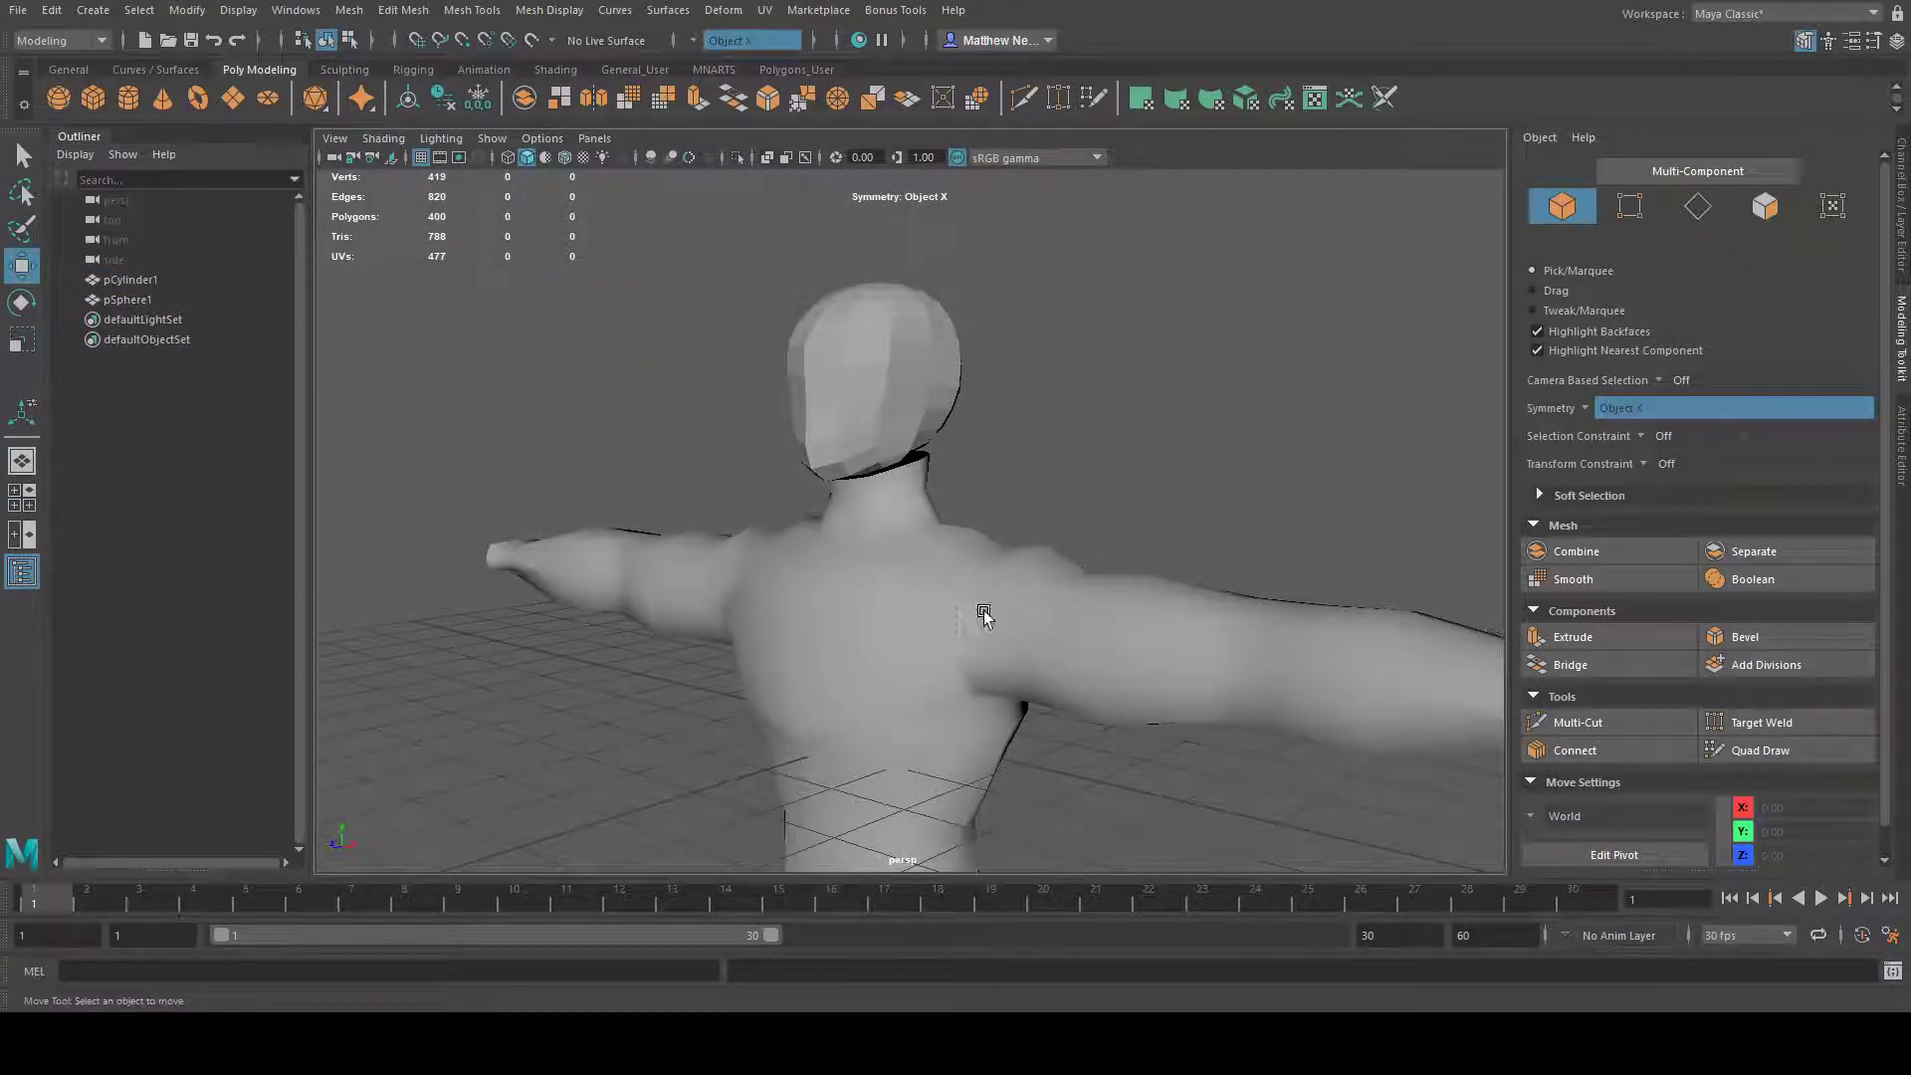
left_click(865, 424)
left_click_drag(1015, 517, 781, 536, "alt")
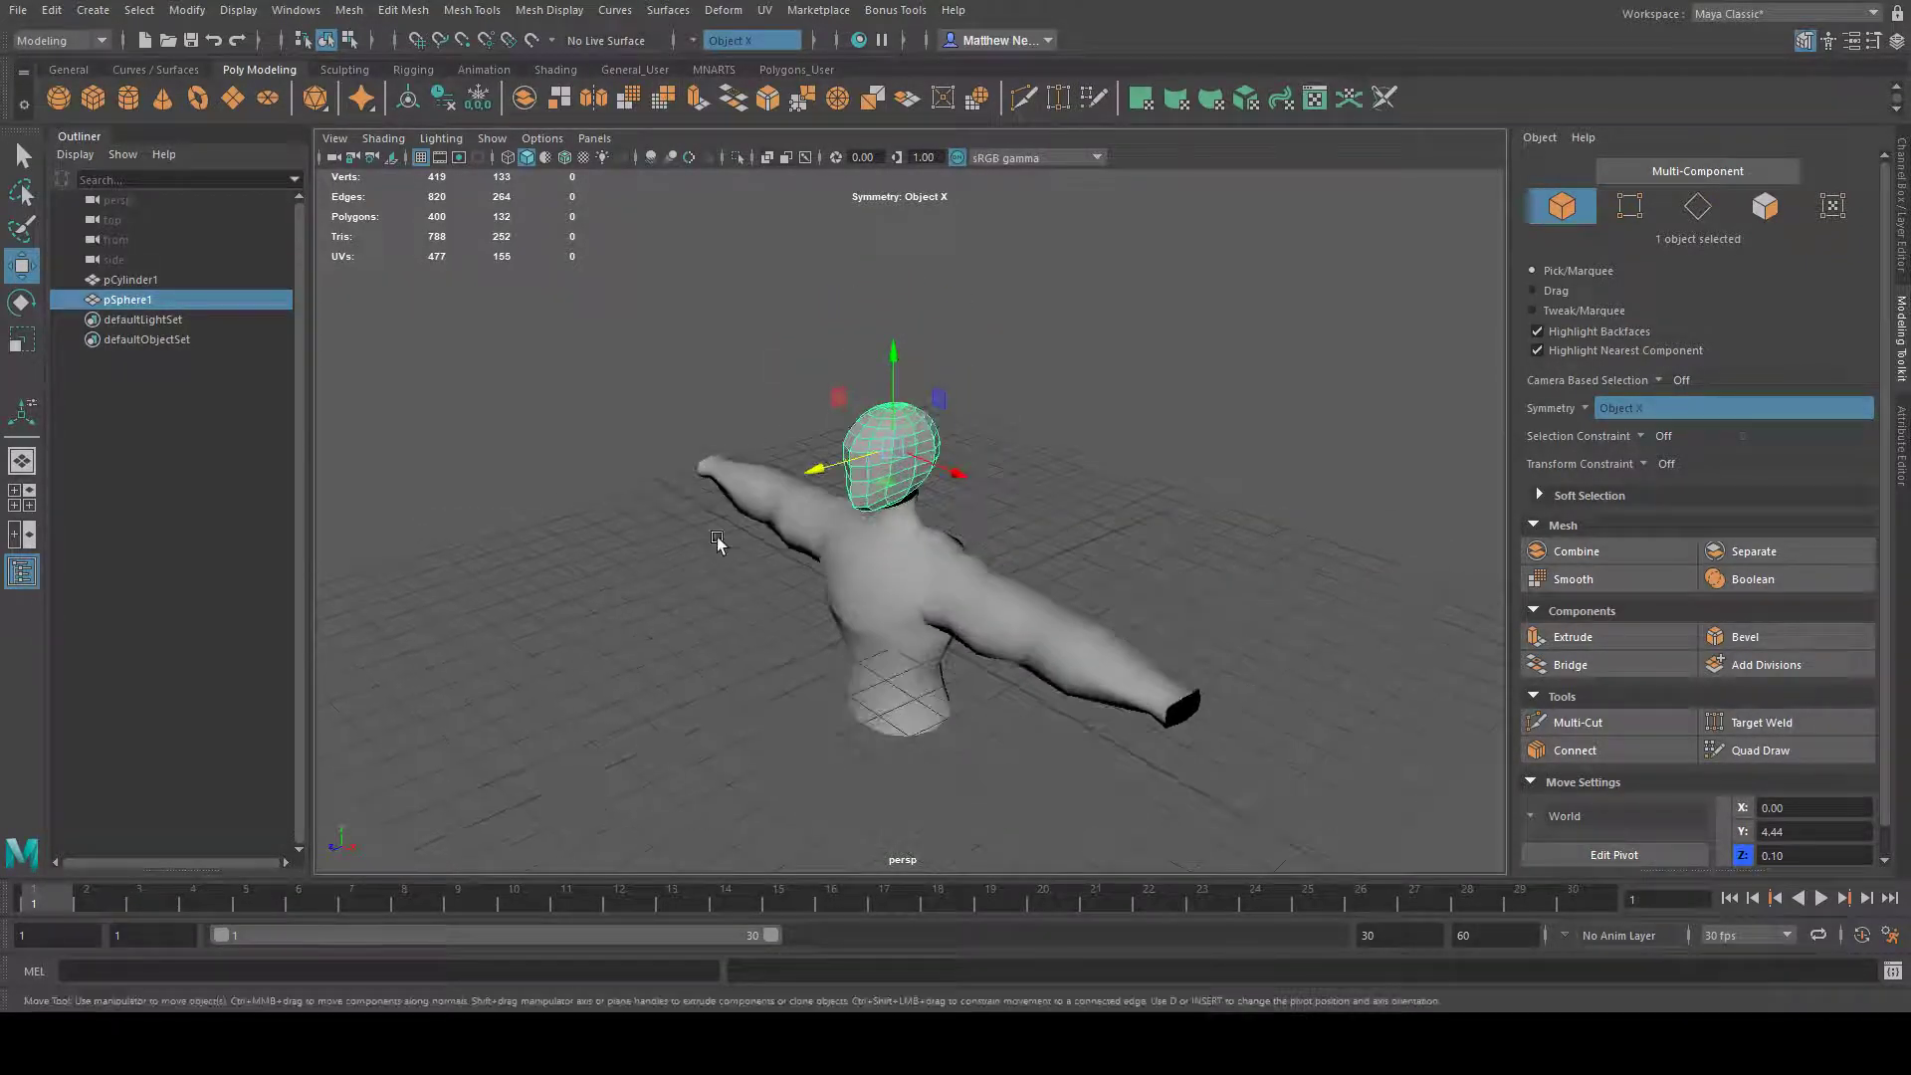
left_click(927, 585, "shift")
left_click_drag(928, 585, 972, 636, "alt")
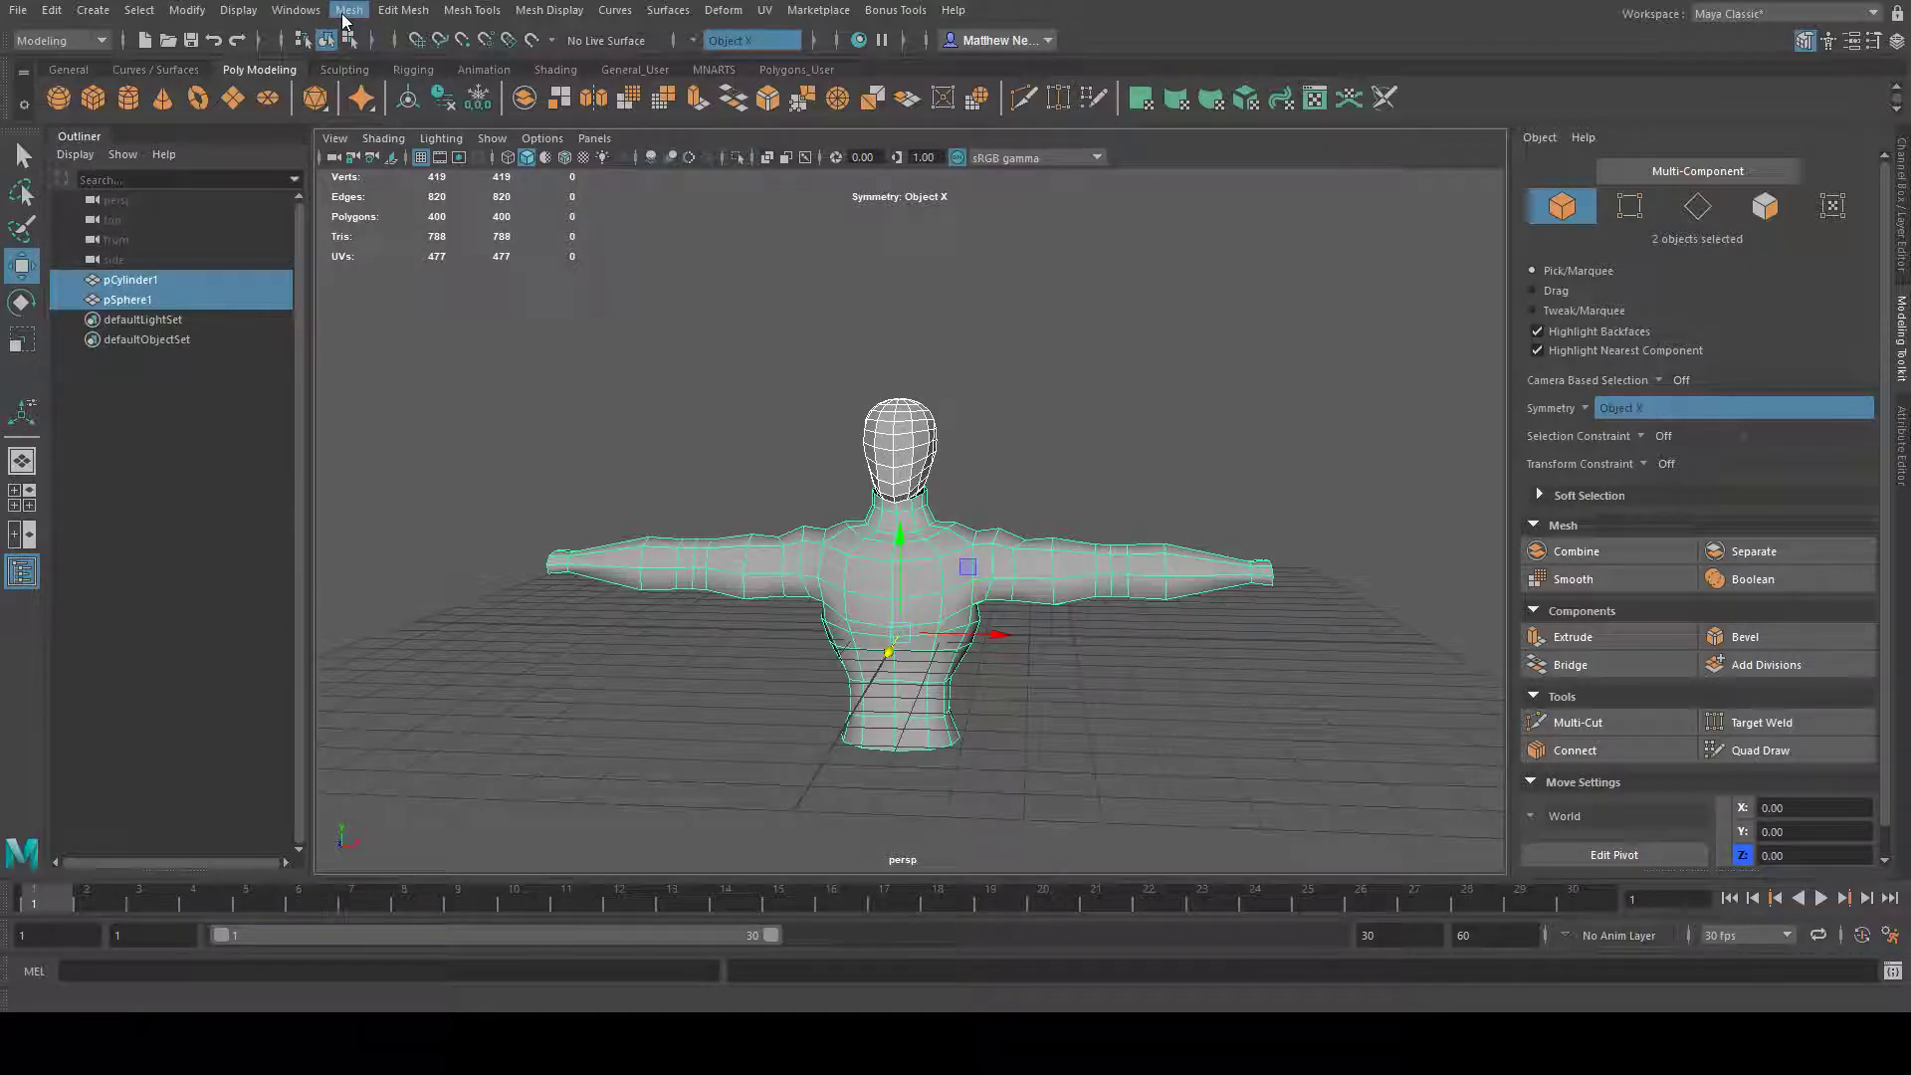
left_click(351, 10)
left_click(391, 76)
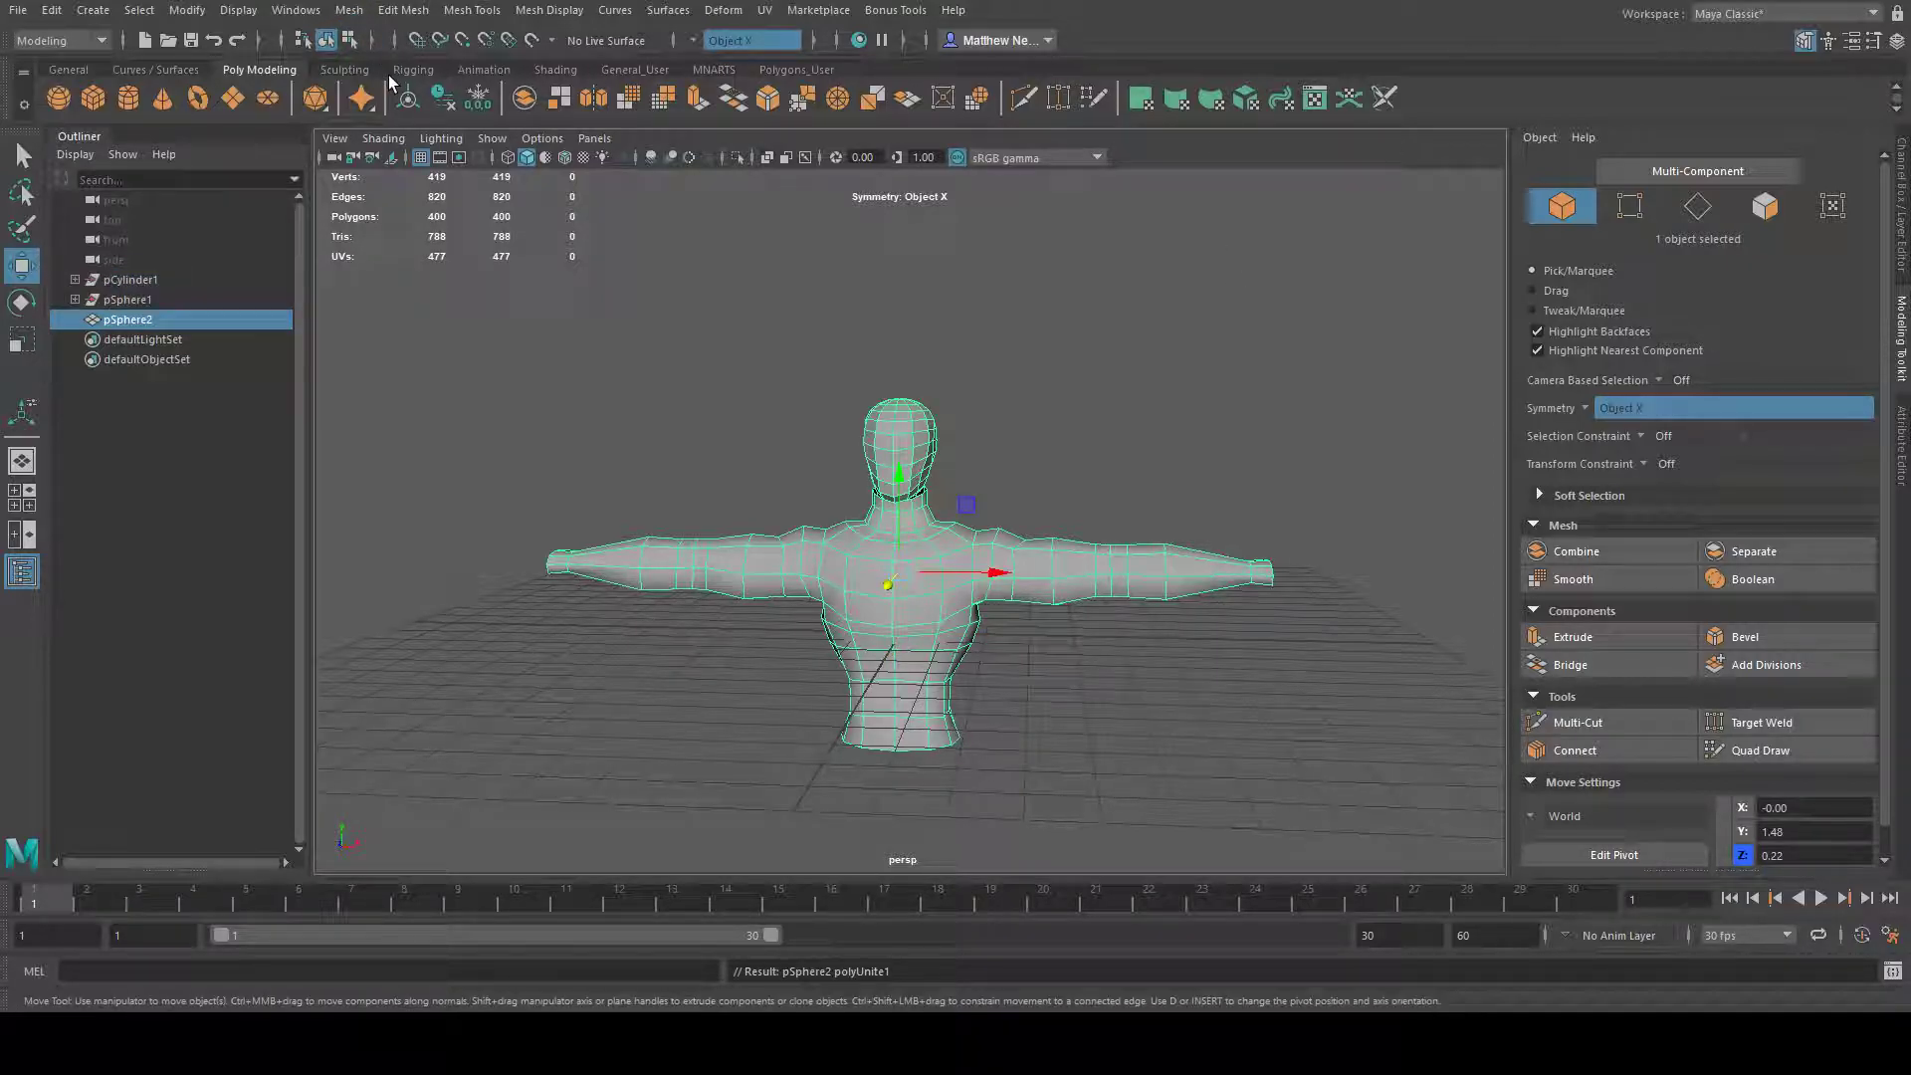
left_click(1139, 461)
left_click_drag(1242, 515, 1111, 539, "alt")
left_click_drag(1003, 337, 678, 756)
left_click_drag(778, 789, 1009, 759, "alt")
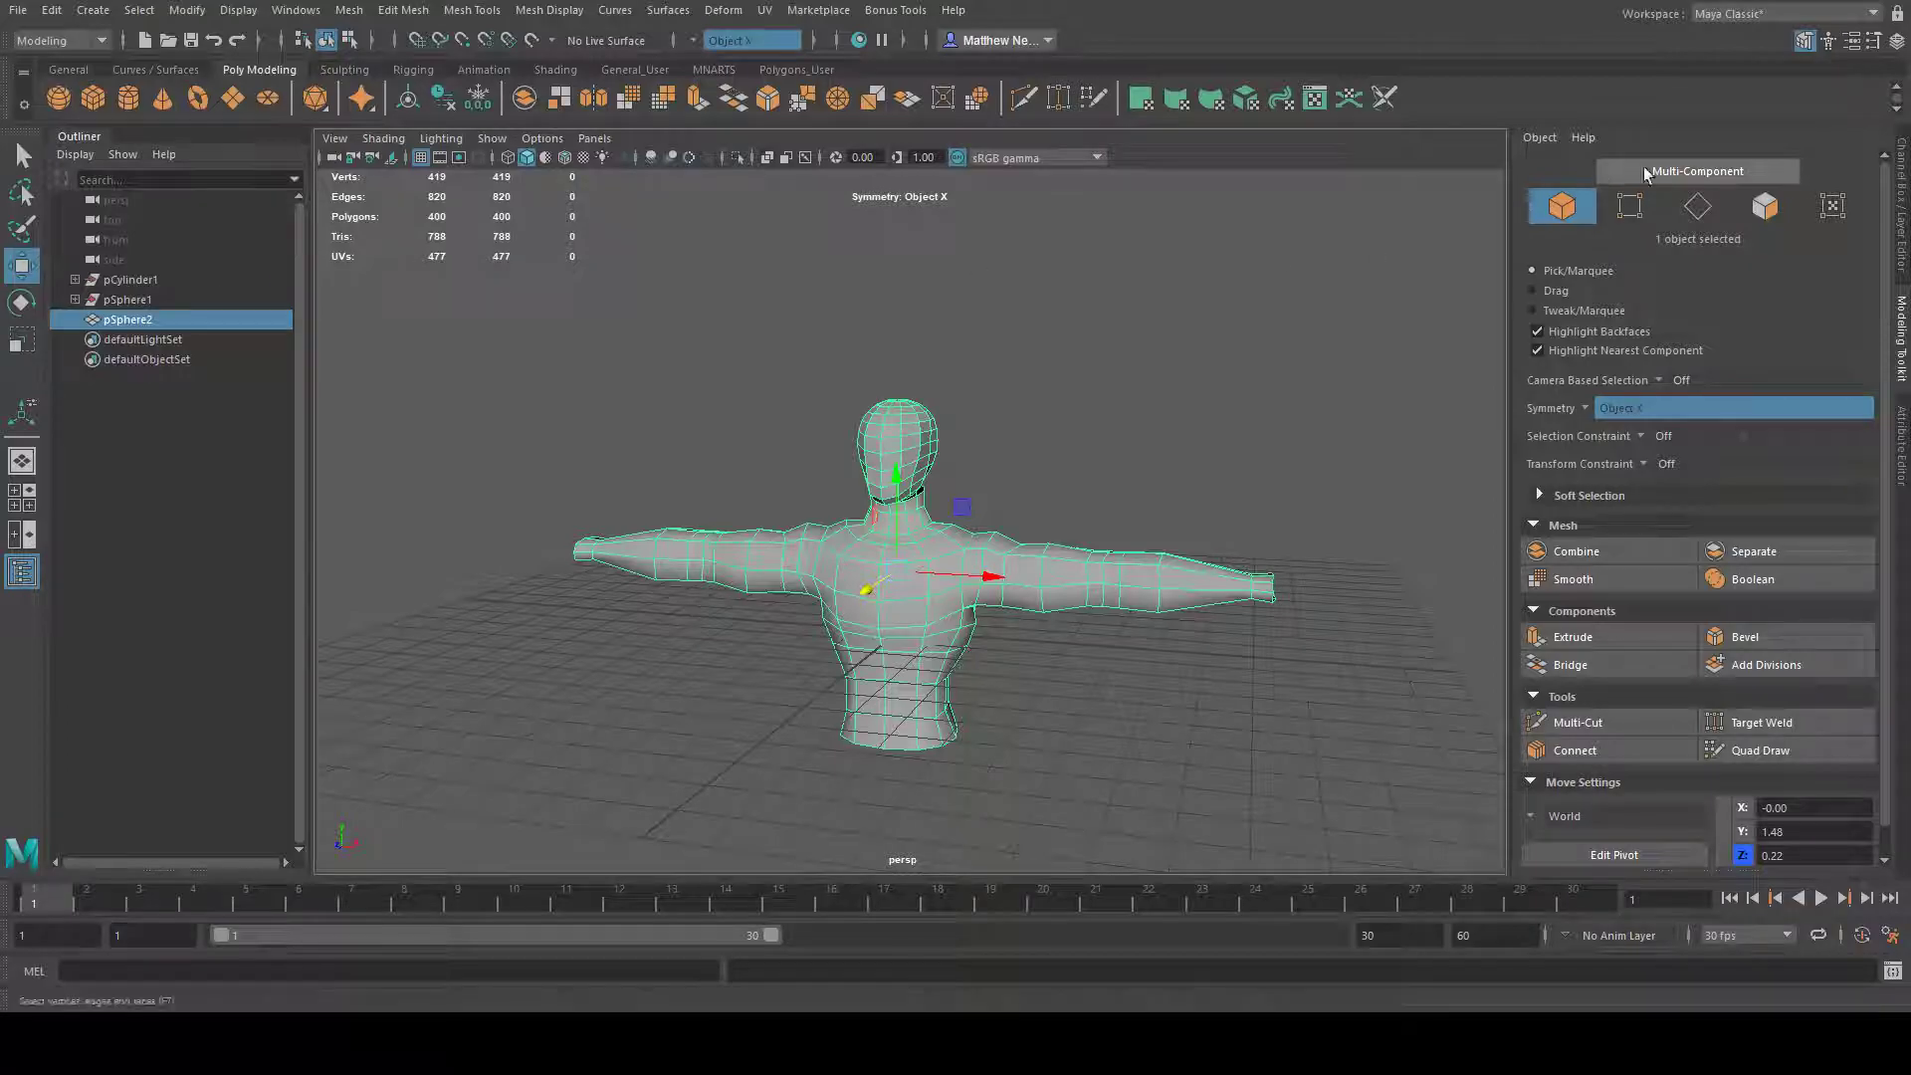
- Rename the combined mesh pSphere2 as body in the Attribute Editor
left_click(1901, 428)
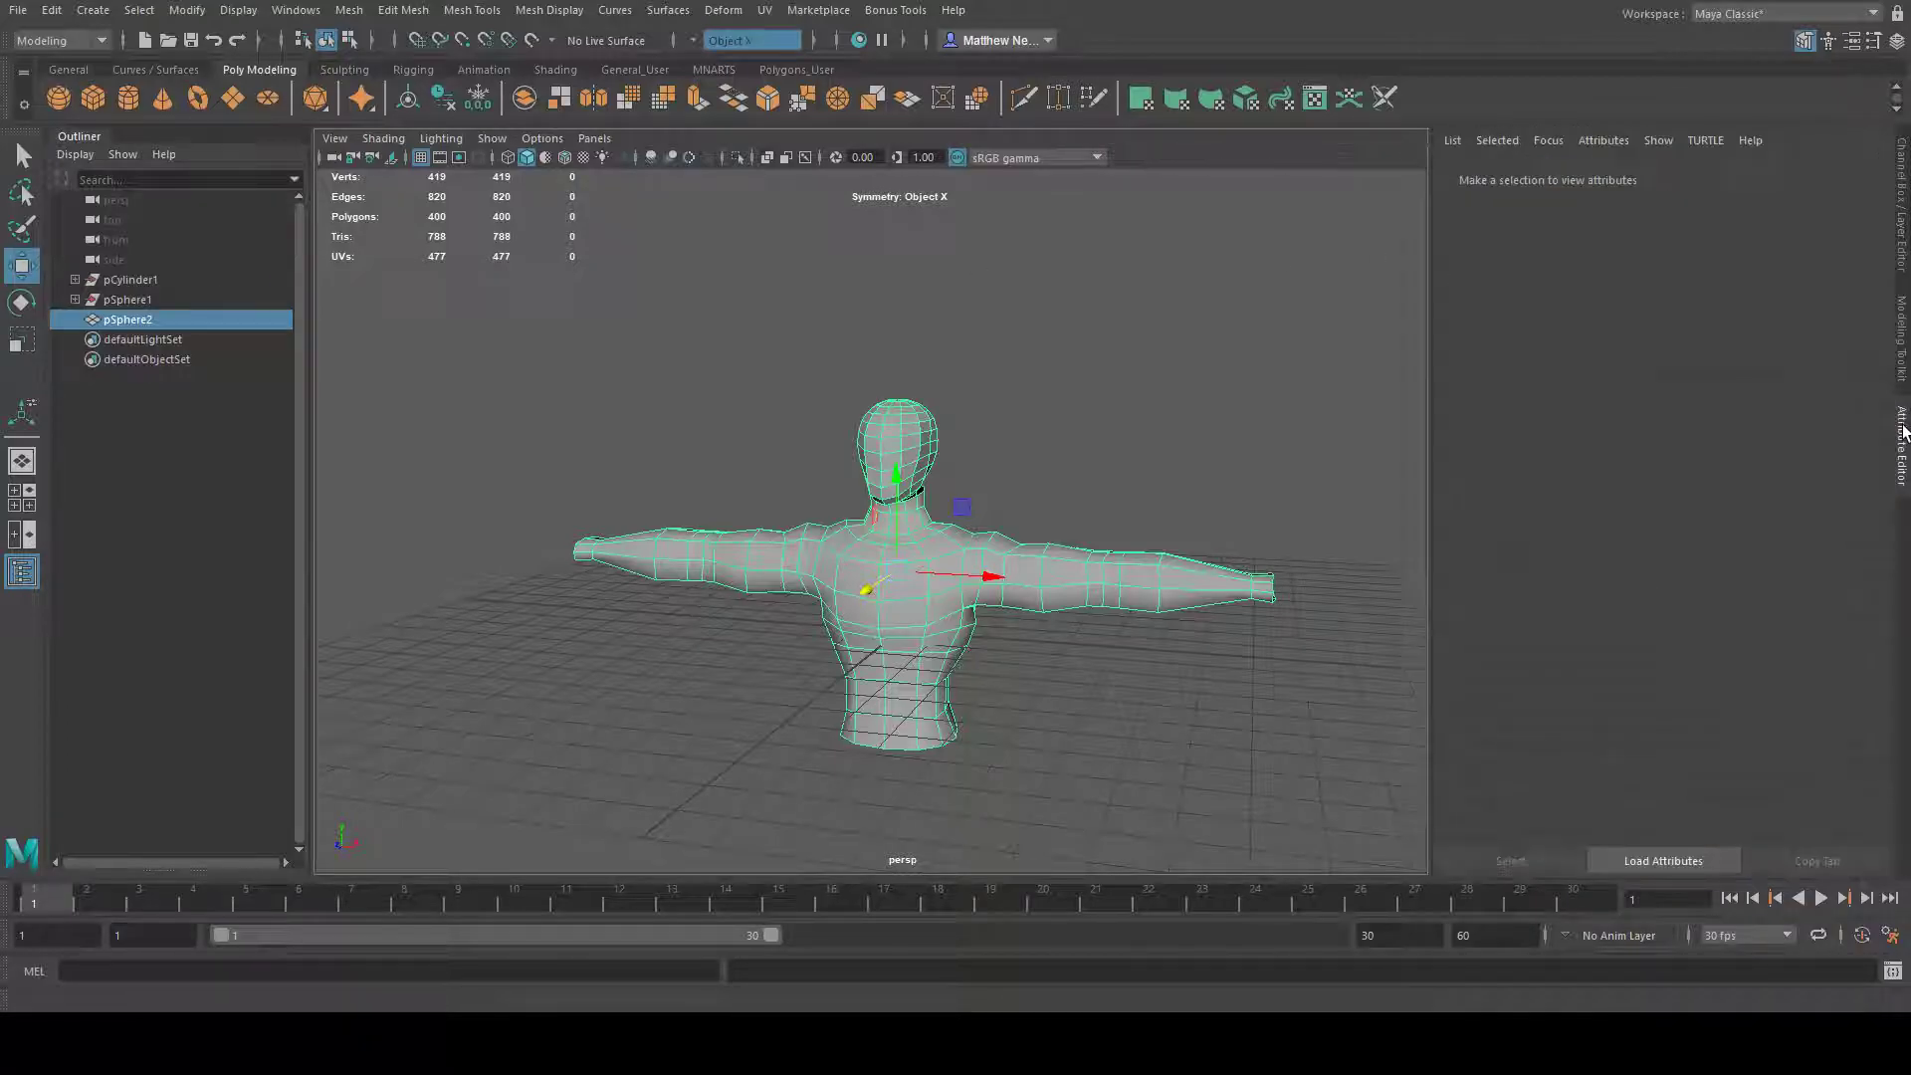
double_click(1675, 226)
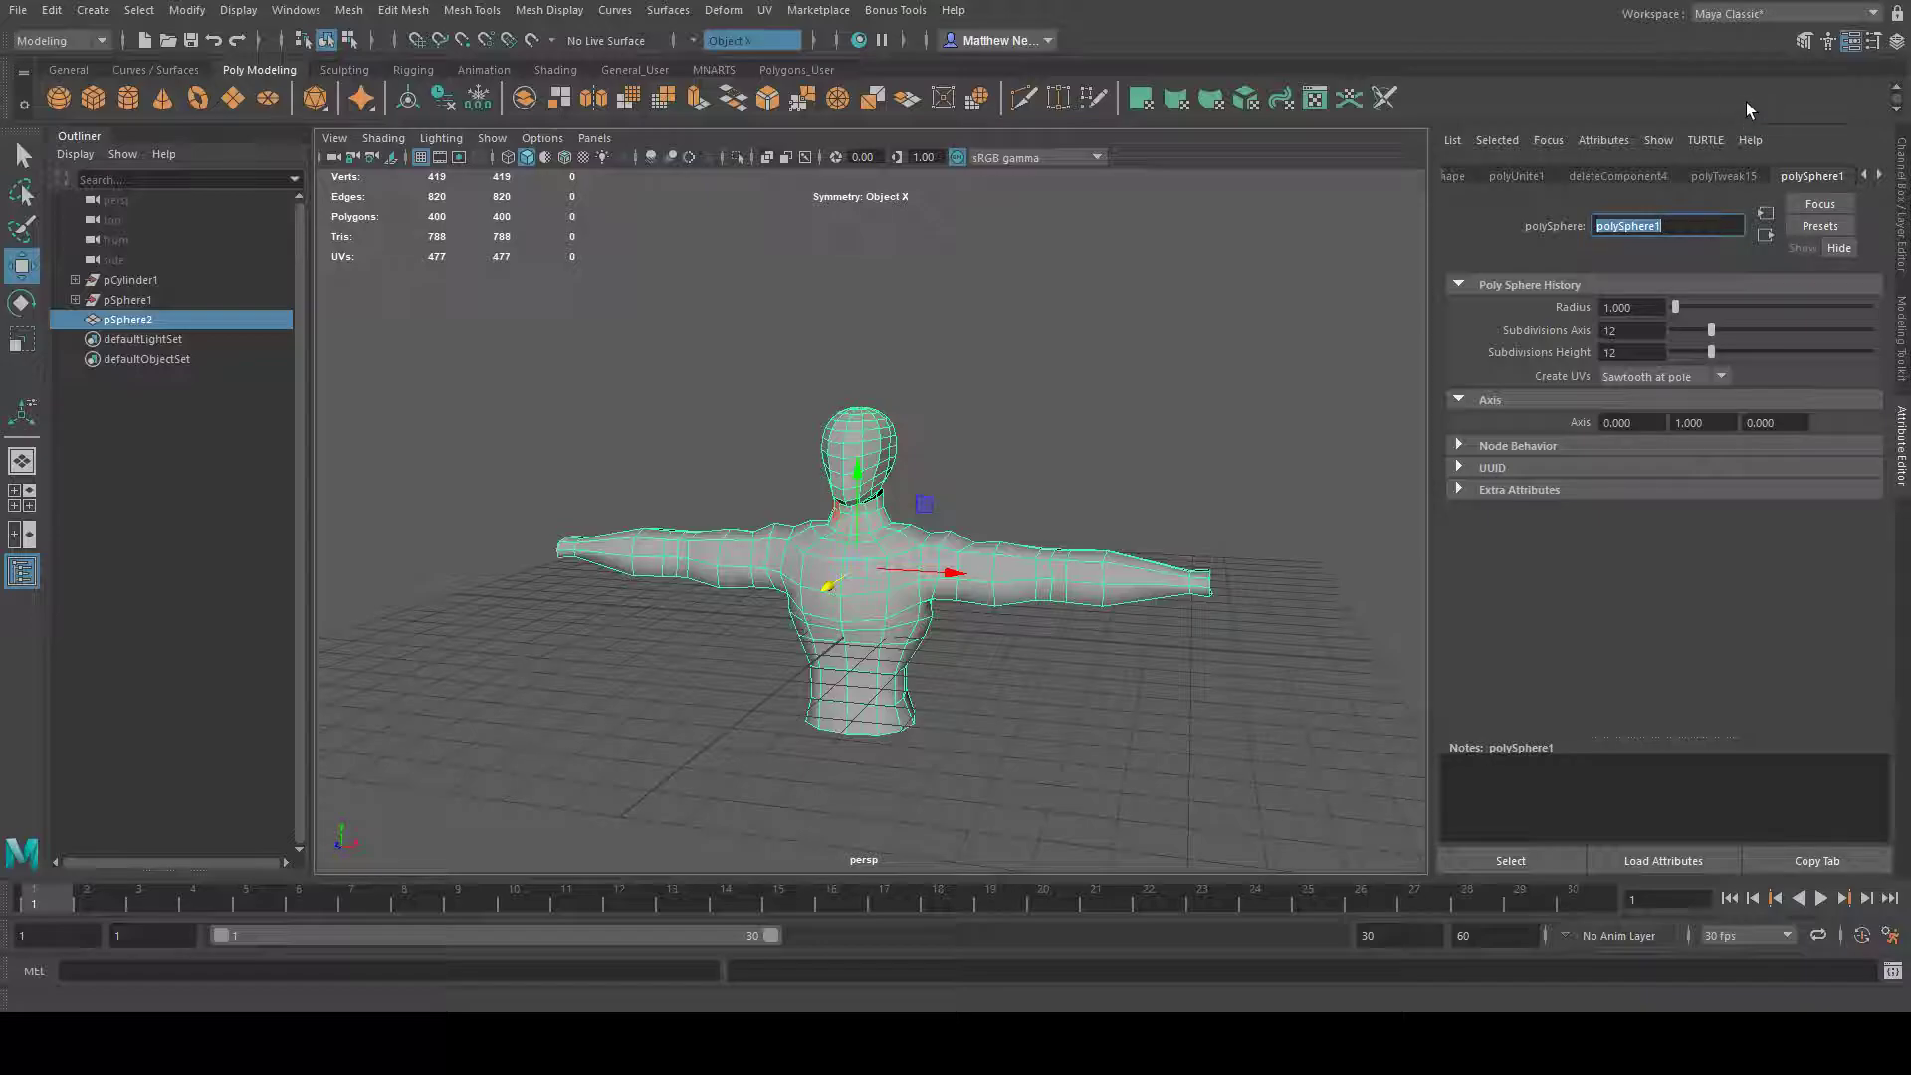
left_click(159, 298)
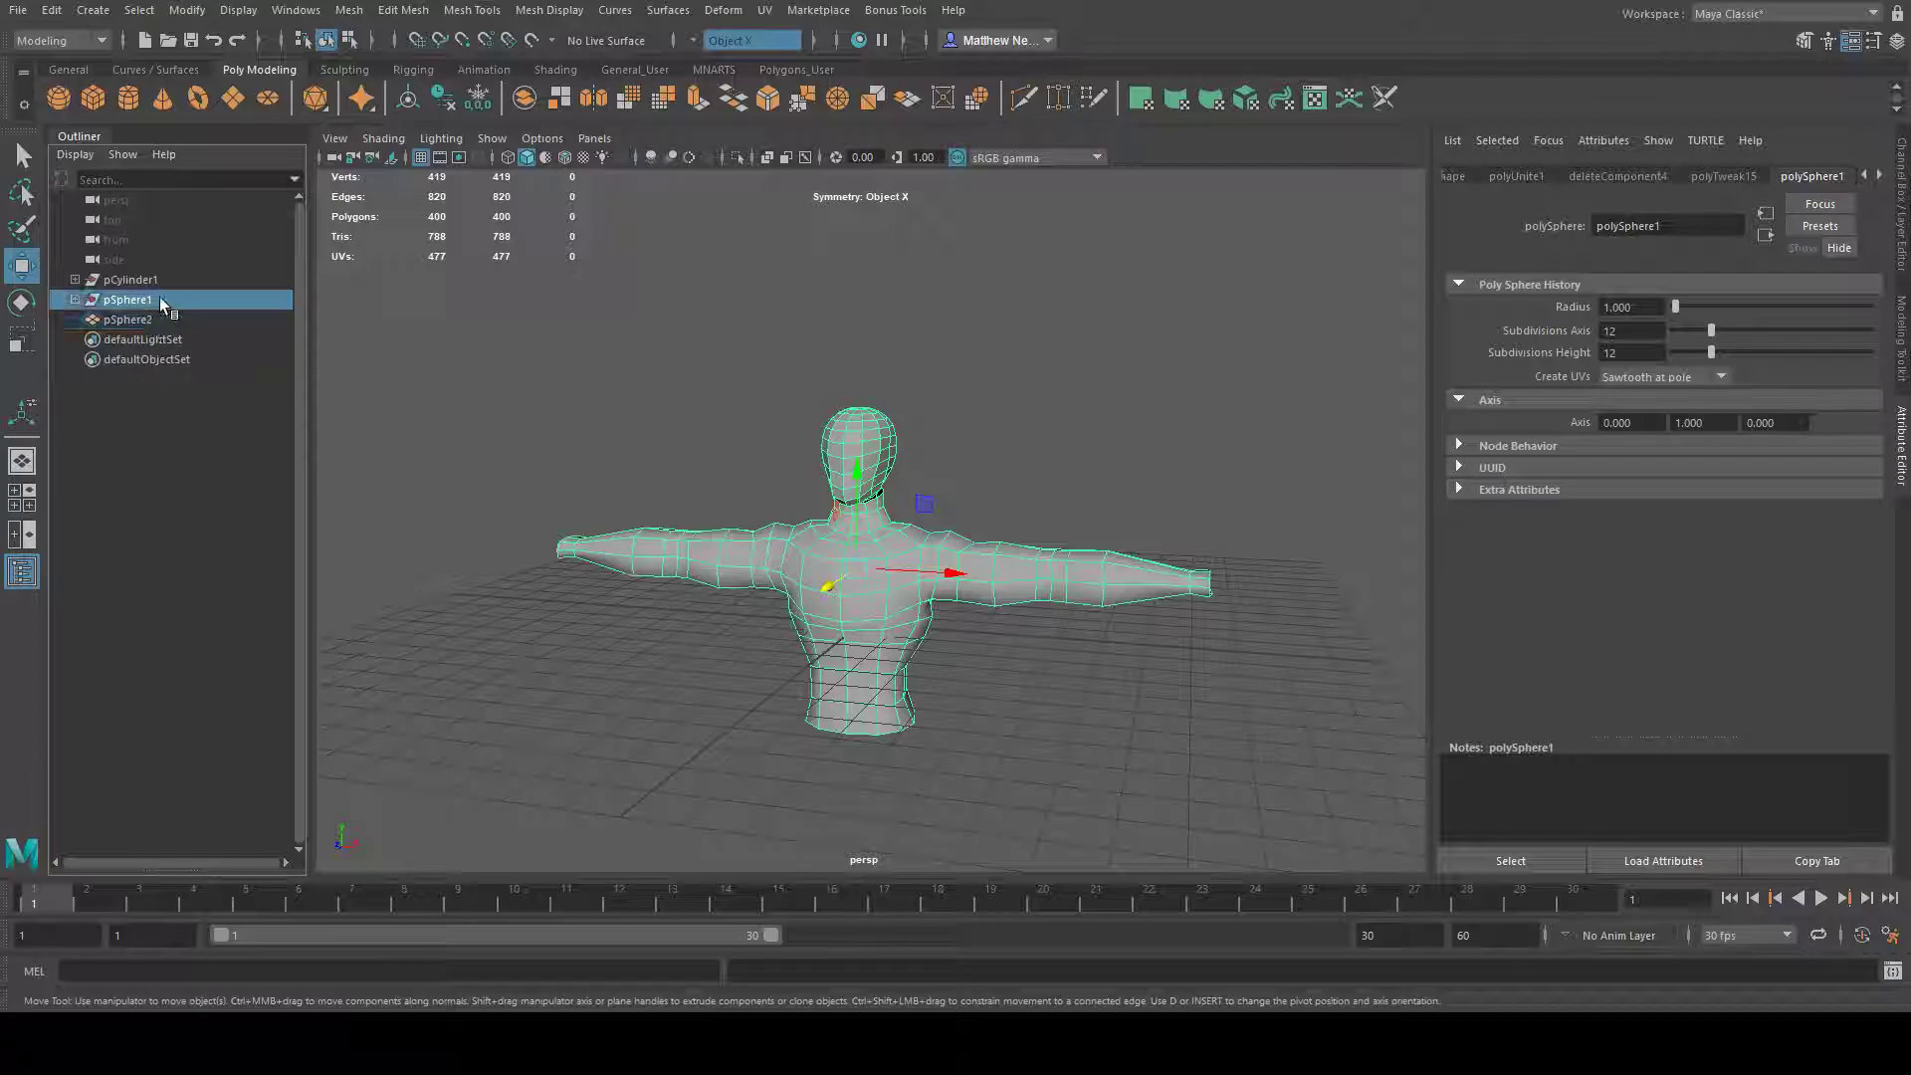
left_click(157, 318)
left_click(1694, 227)
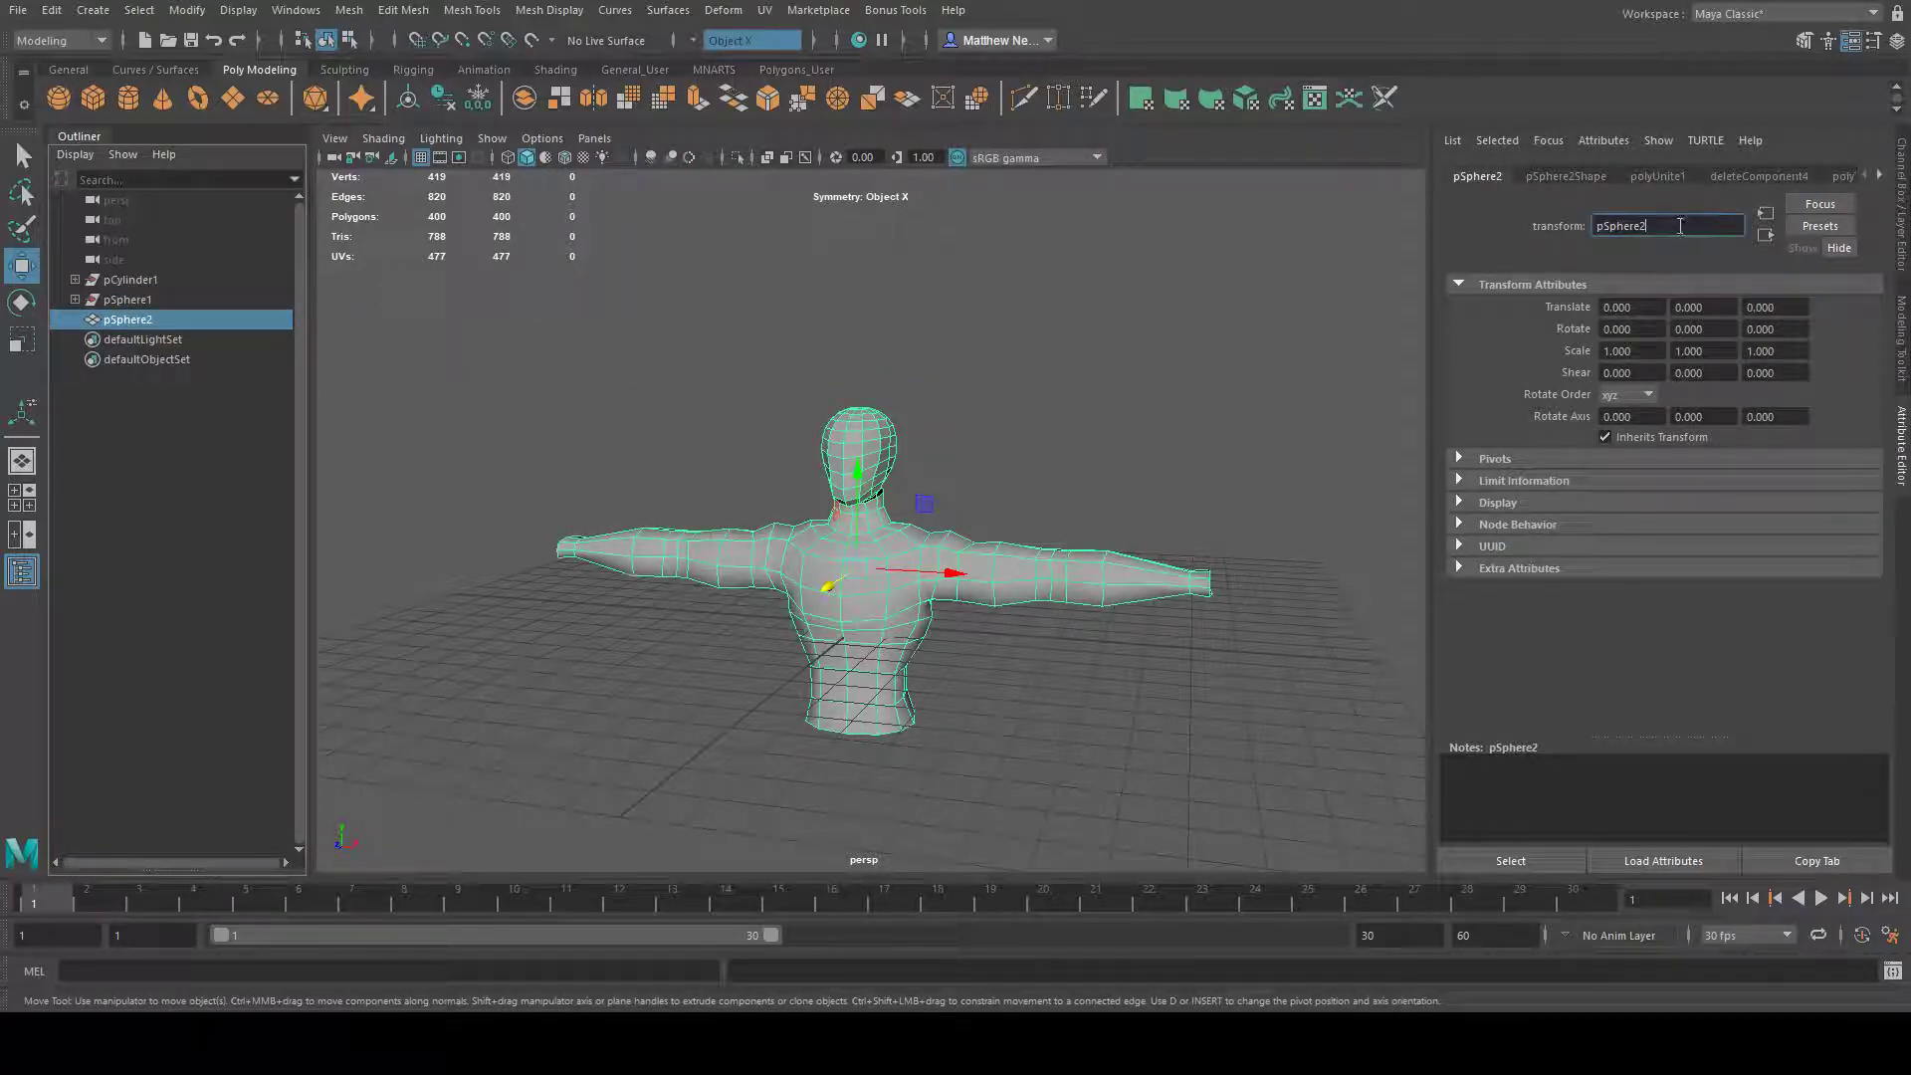
type("body")
key("Return")
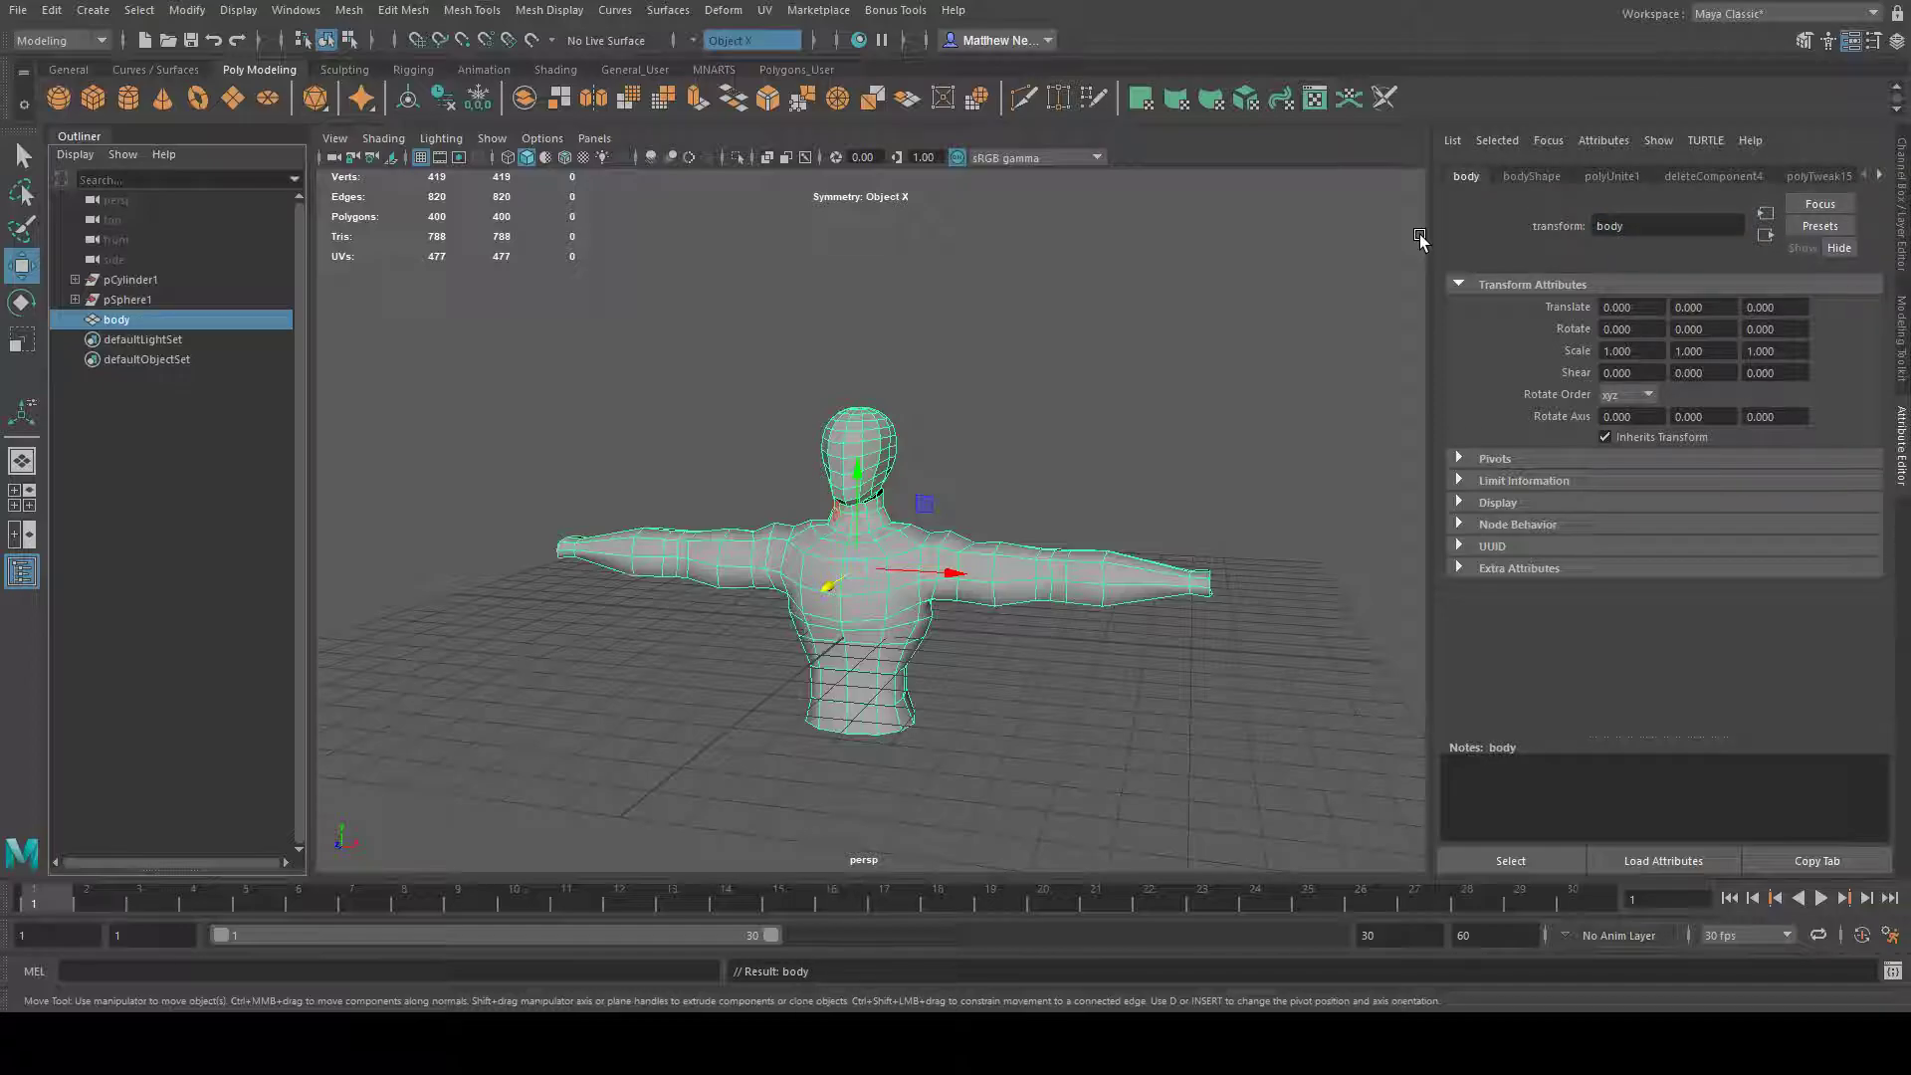
- Inspect the leftover pSphere1 and pCylinder1 groups in the Outliner and expand pSphere1 to show its child node
left_click(1419, 234)
left_click_drag(989, 554, 744, 555, "alt")
left_click(804, 554)
left_click(124, 297)
left_click(133, 281)
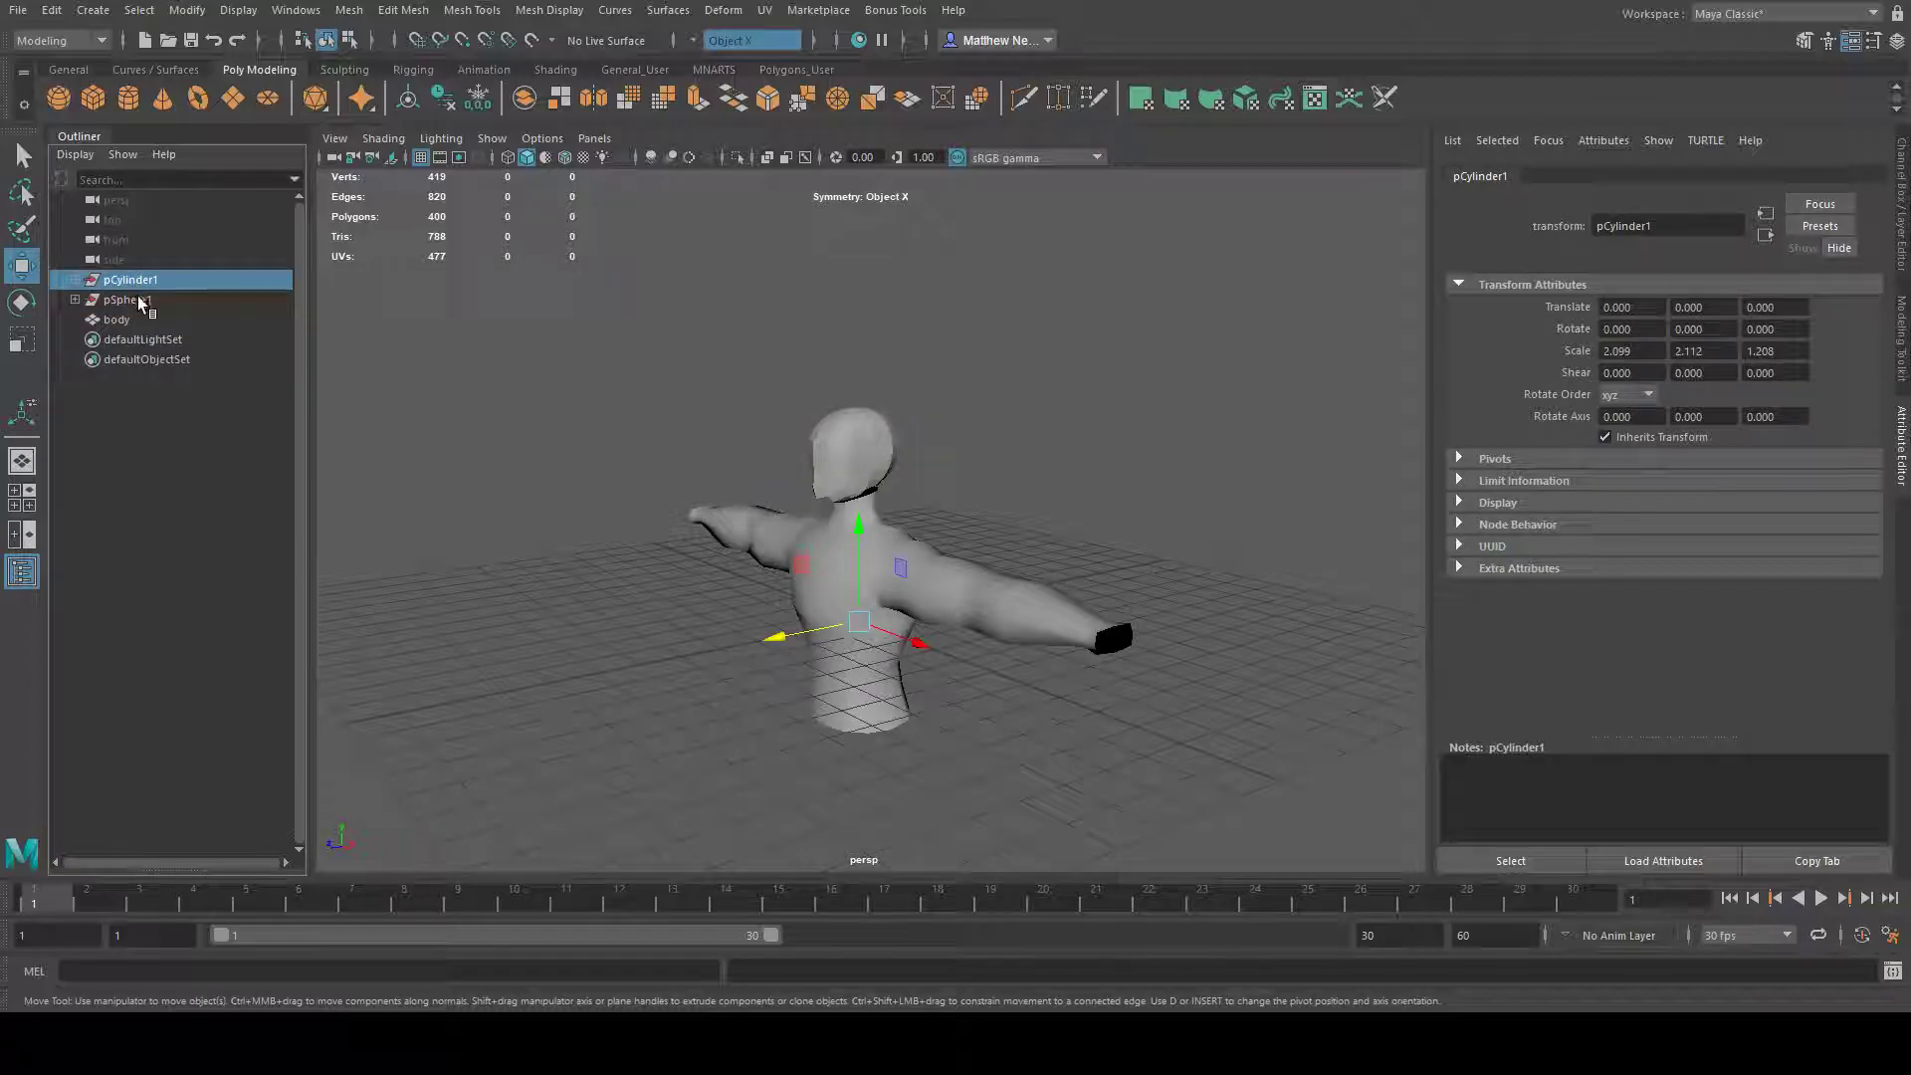
left_click(74, 300)
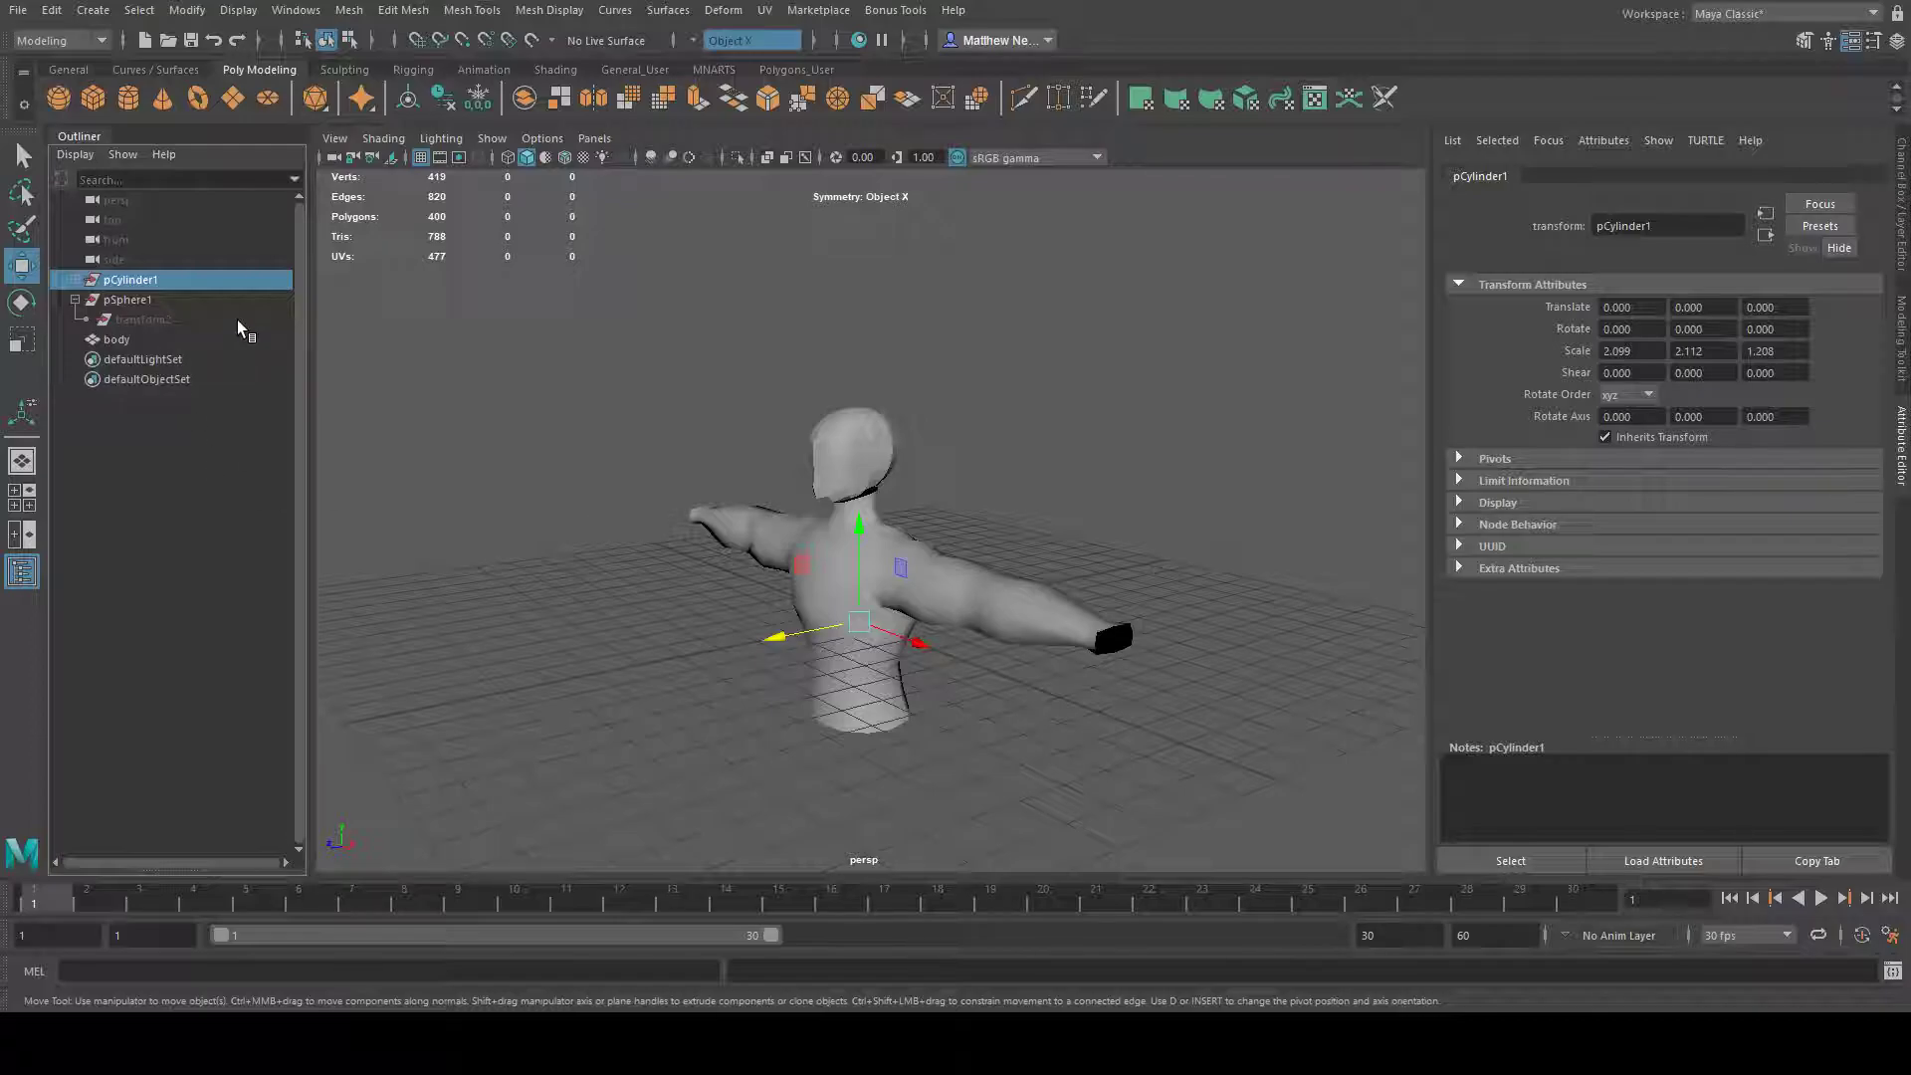
- Try to delete the leftover pCylinder1, pSphere1 and transform2 nodes from the Outliner
left_click(203, 305, "ctrl")
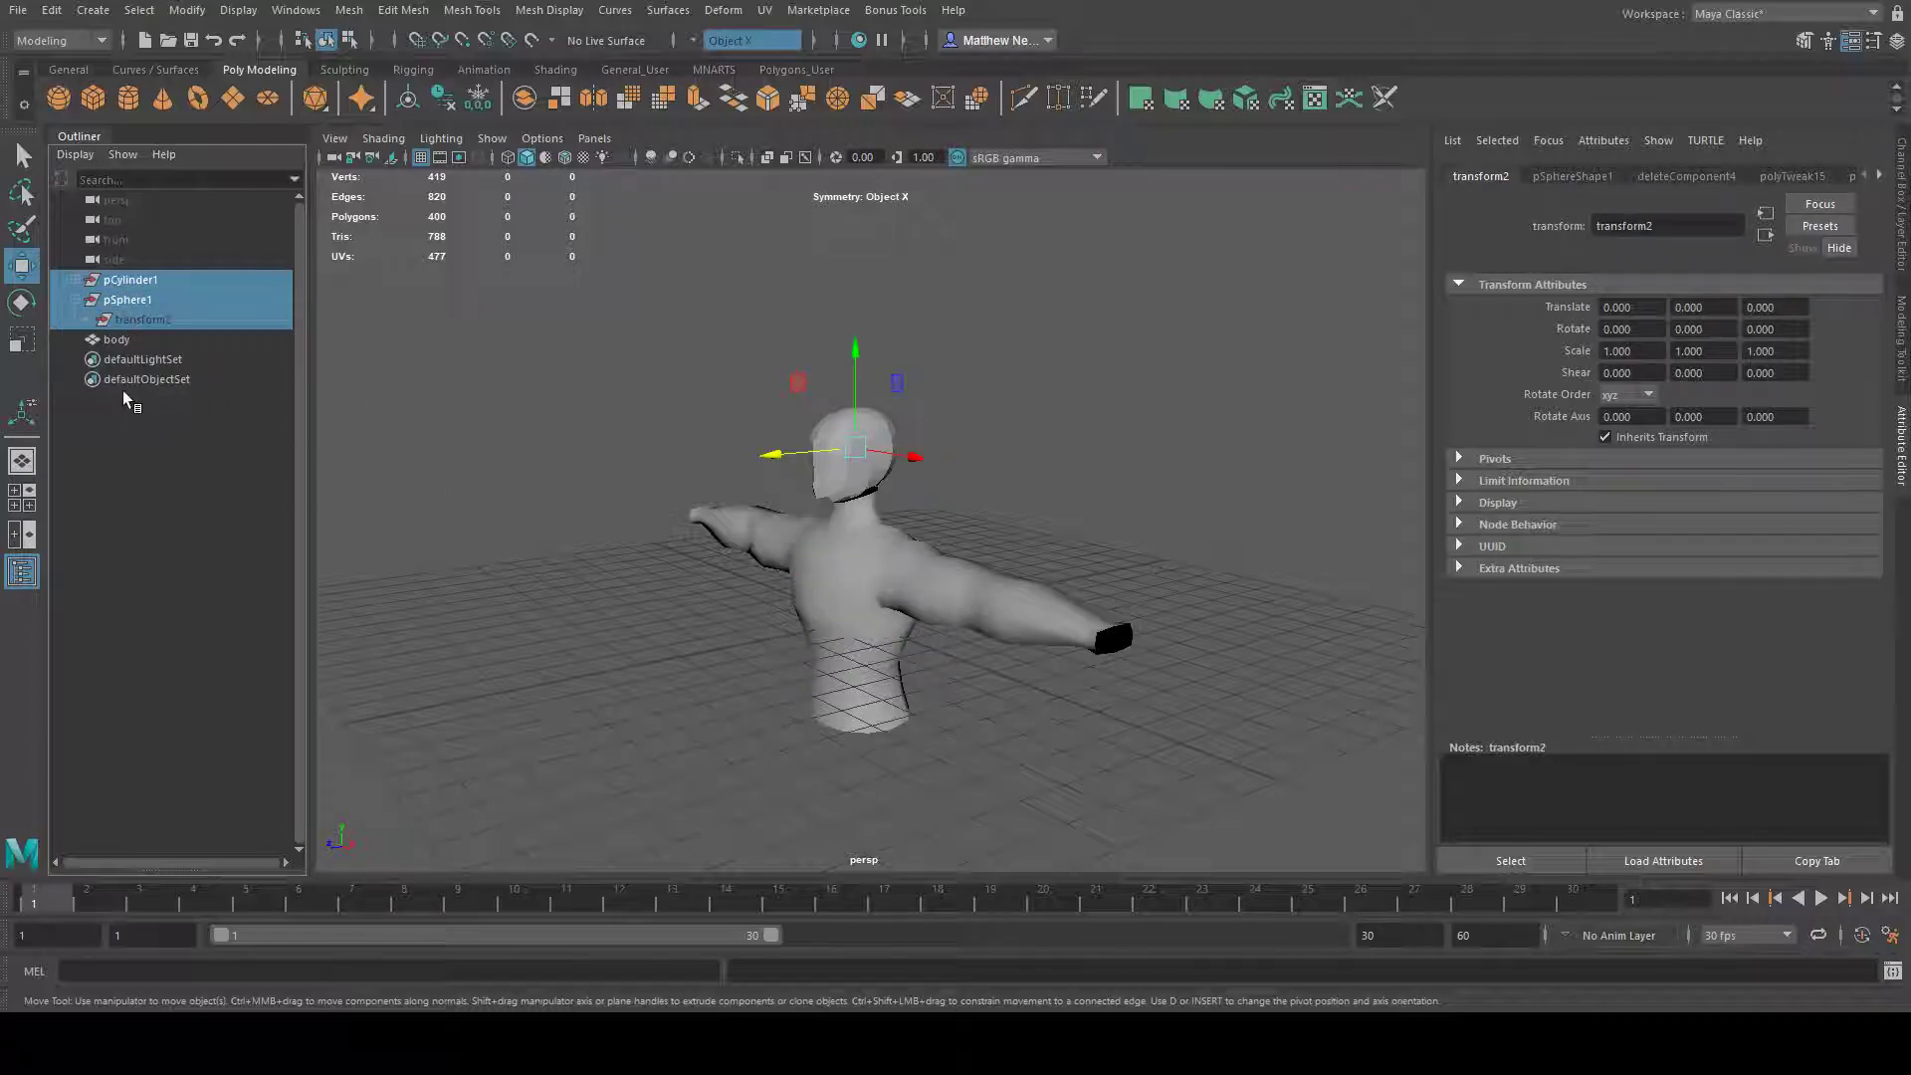
left_click(193, 424)
left_click_drag(163, 320, 157, 277)
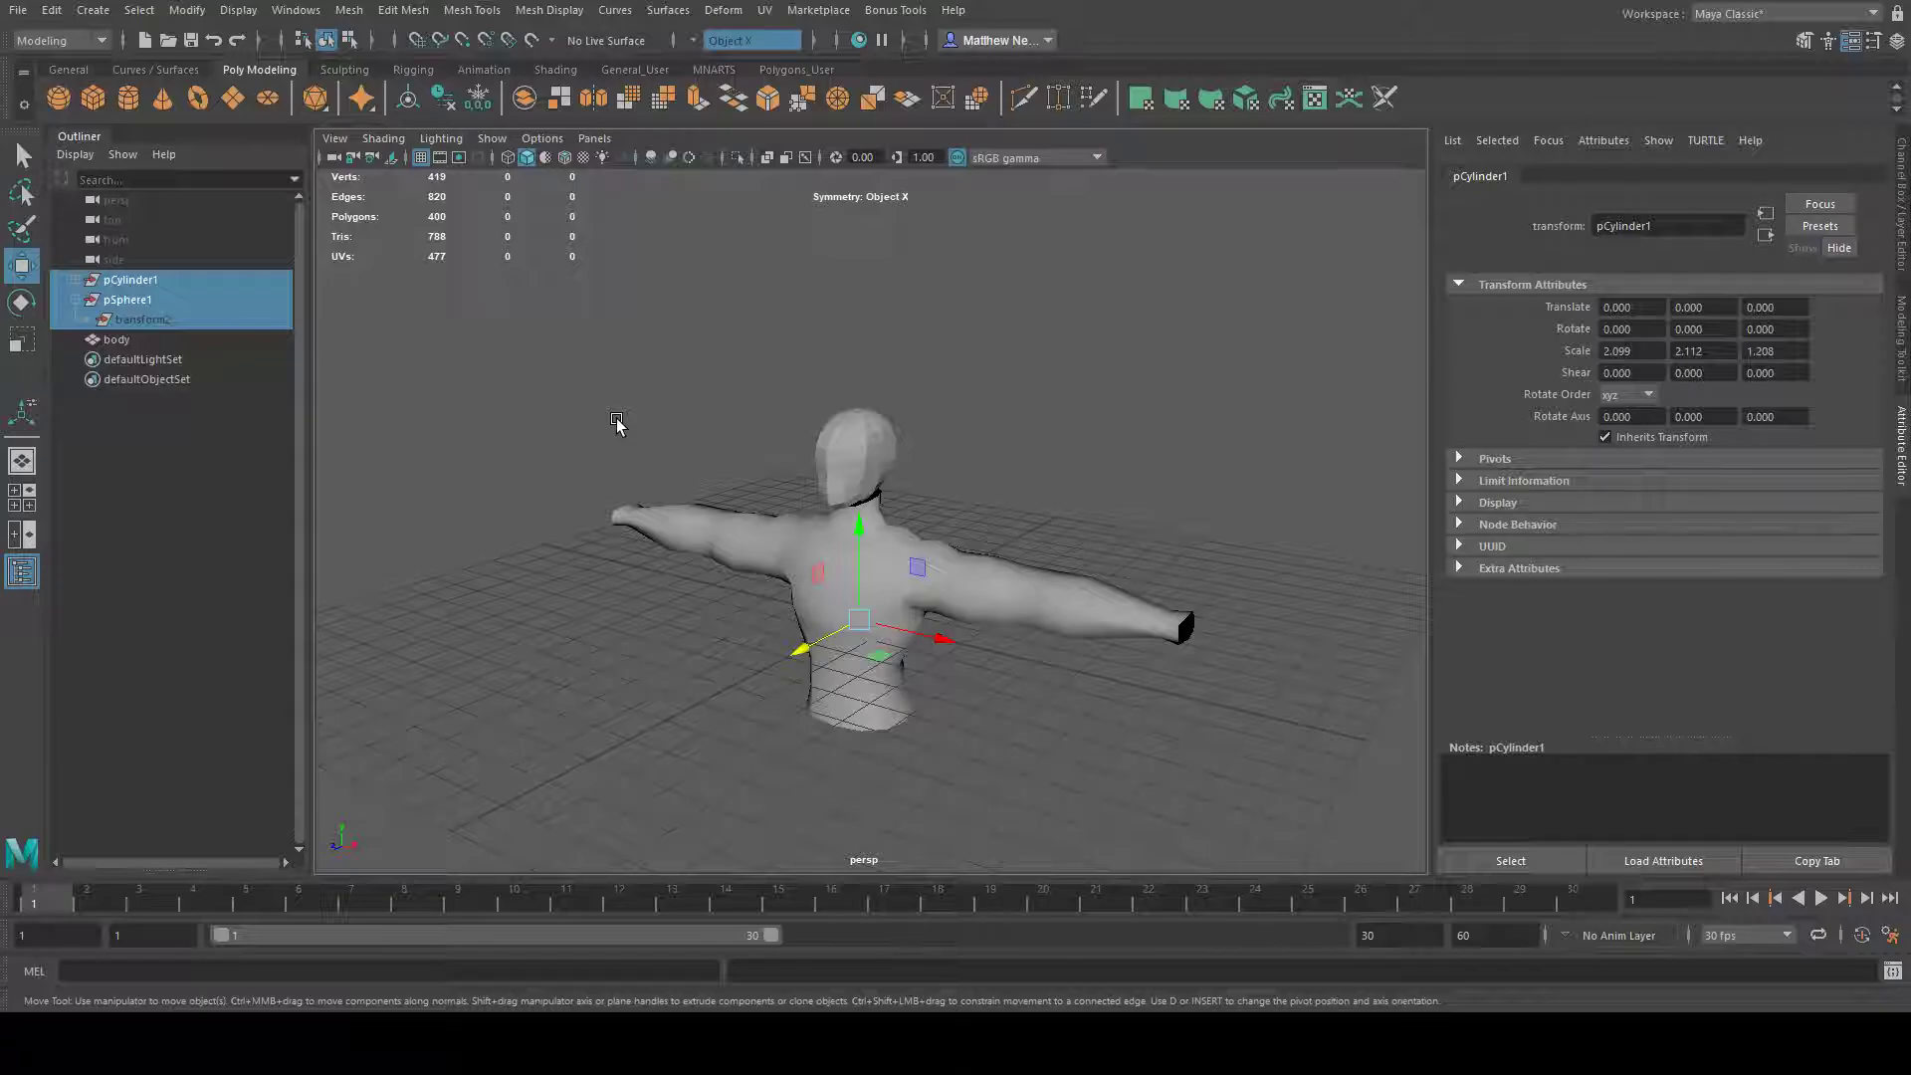
key("Delete")
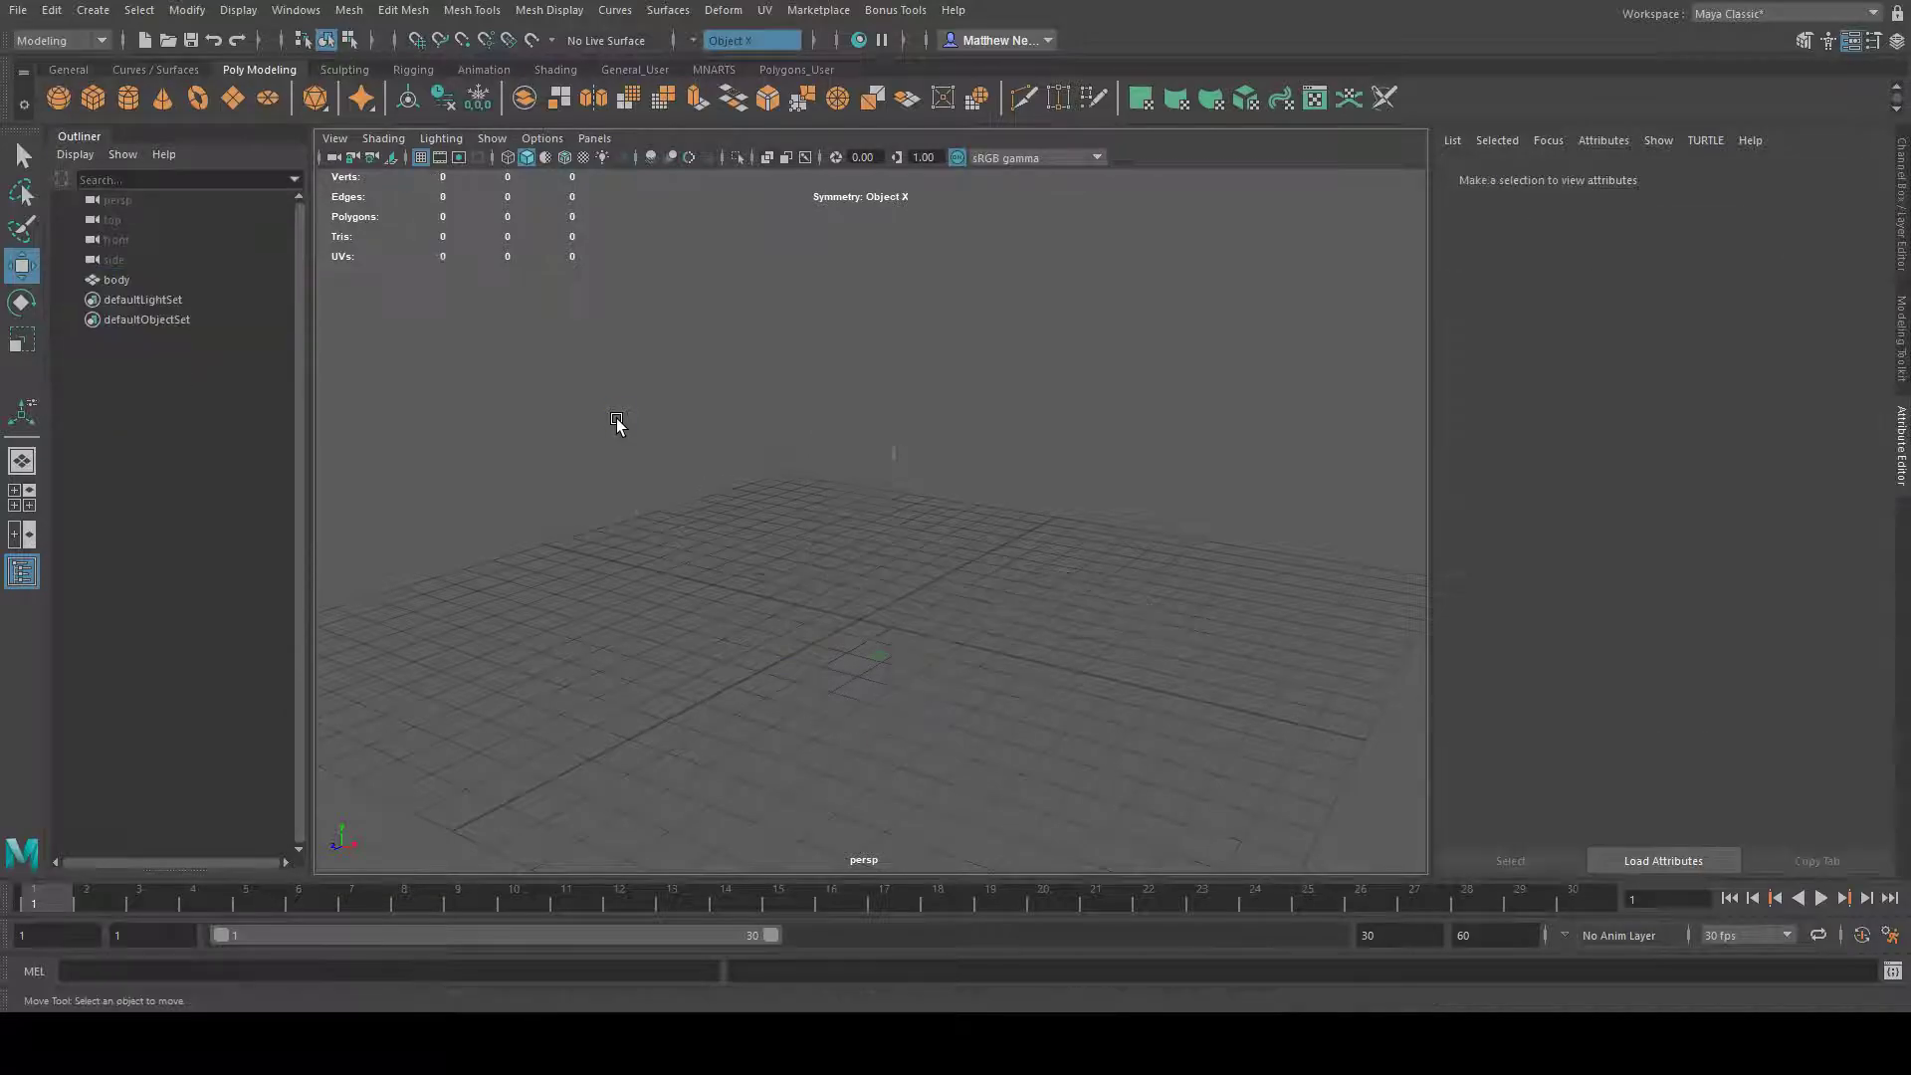
- Undo the deletion and clear the combined mesh's construction history to remove the leftover groups, keeping only body
key("ctrl+z")
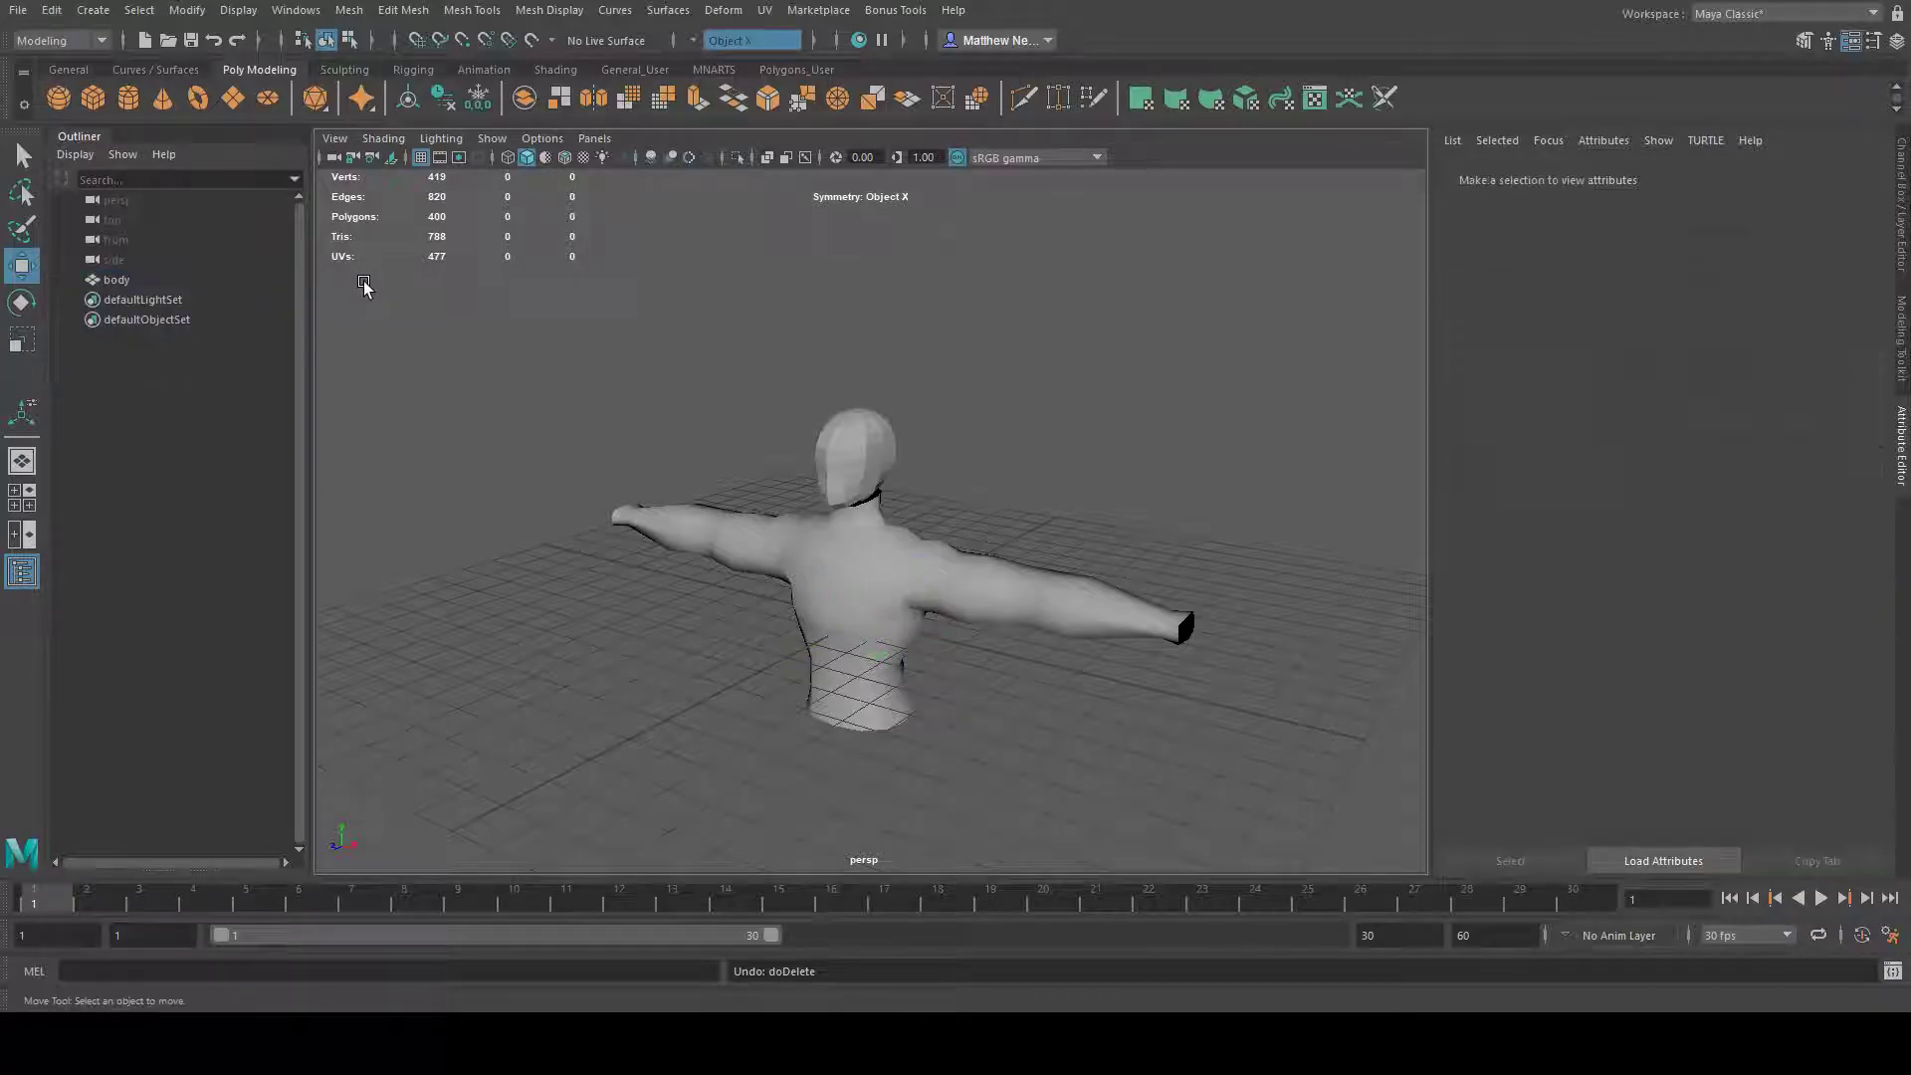
left_click_drag(687, 486, 767, 465, "alt")
right_click_drag(767, 465, 964, 476, "alt")
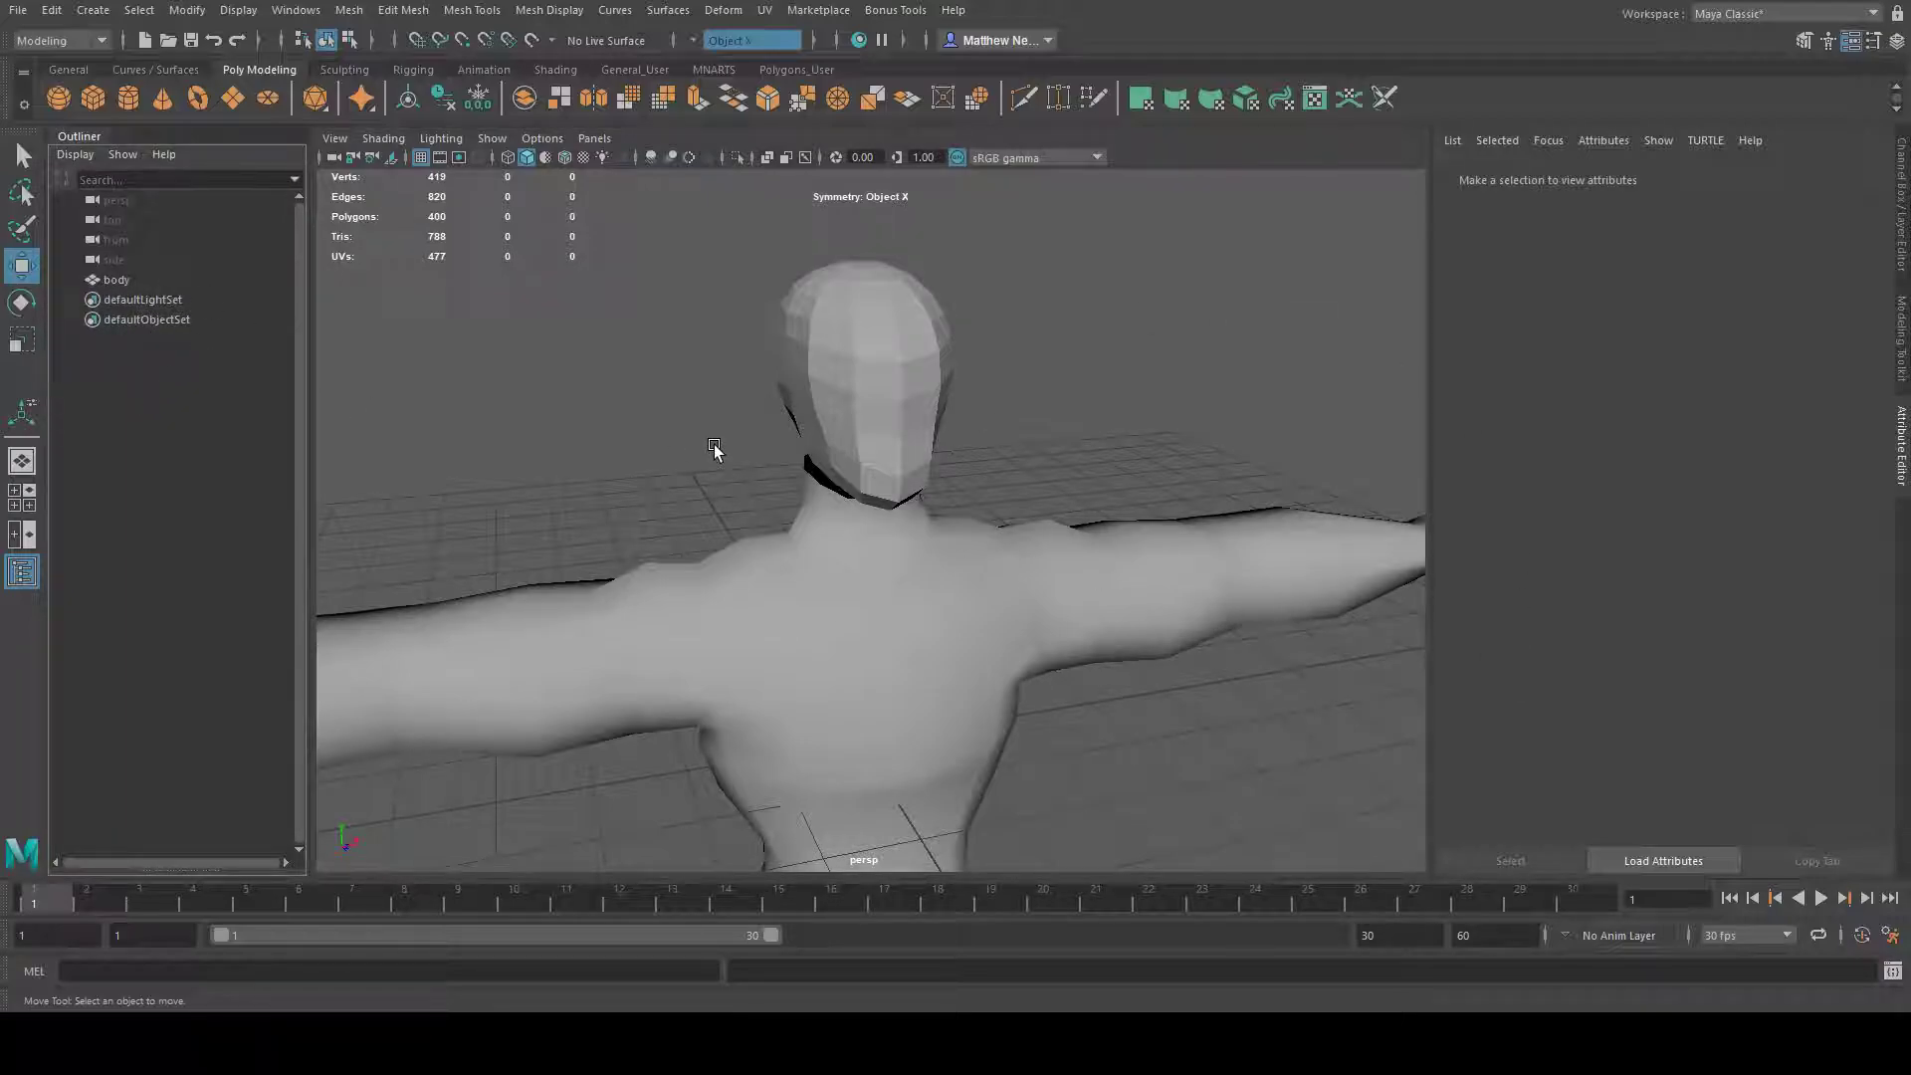
left_click_drag(1061, 474, 984, 519, "alt")
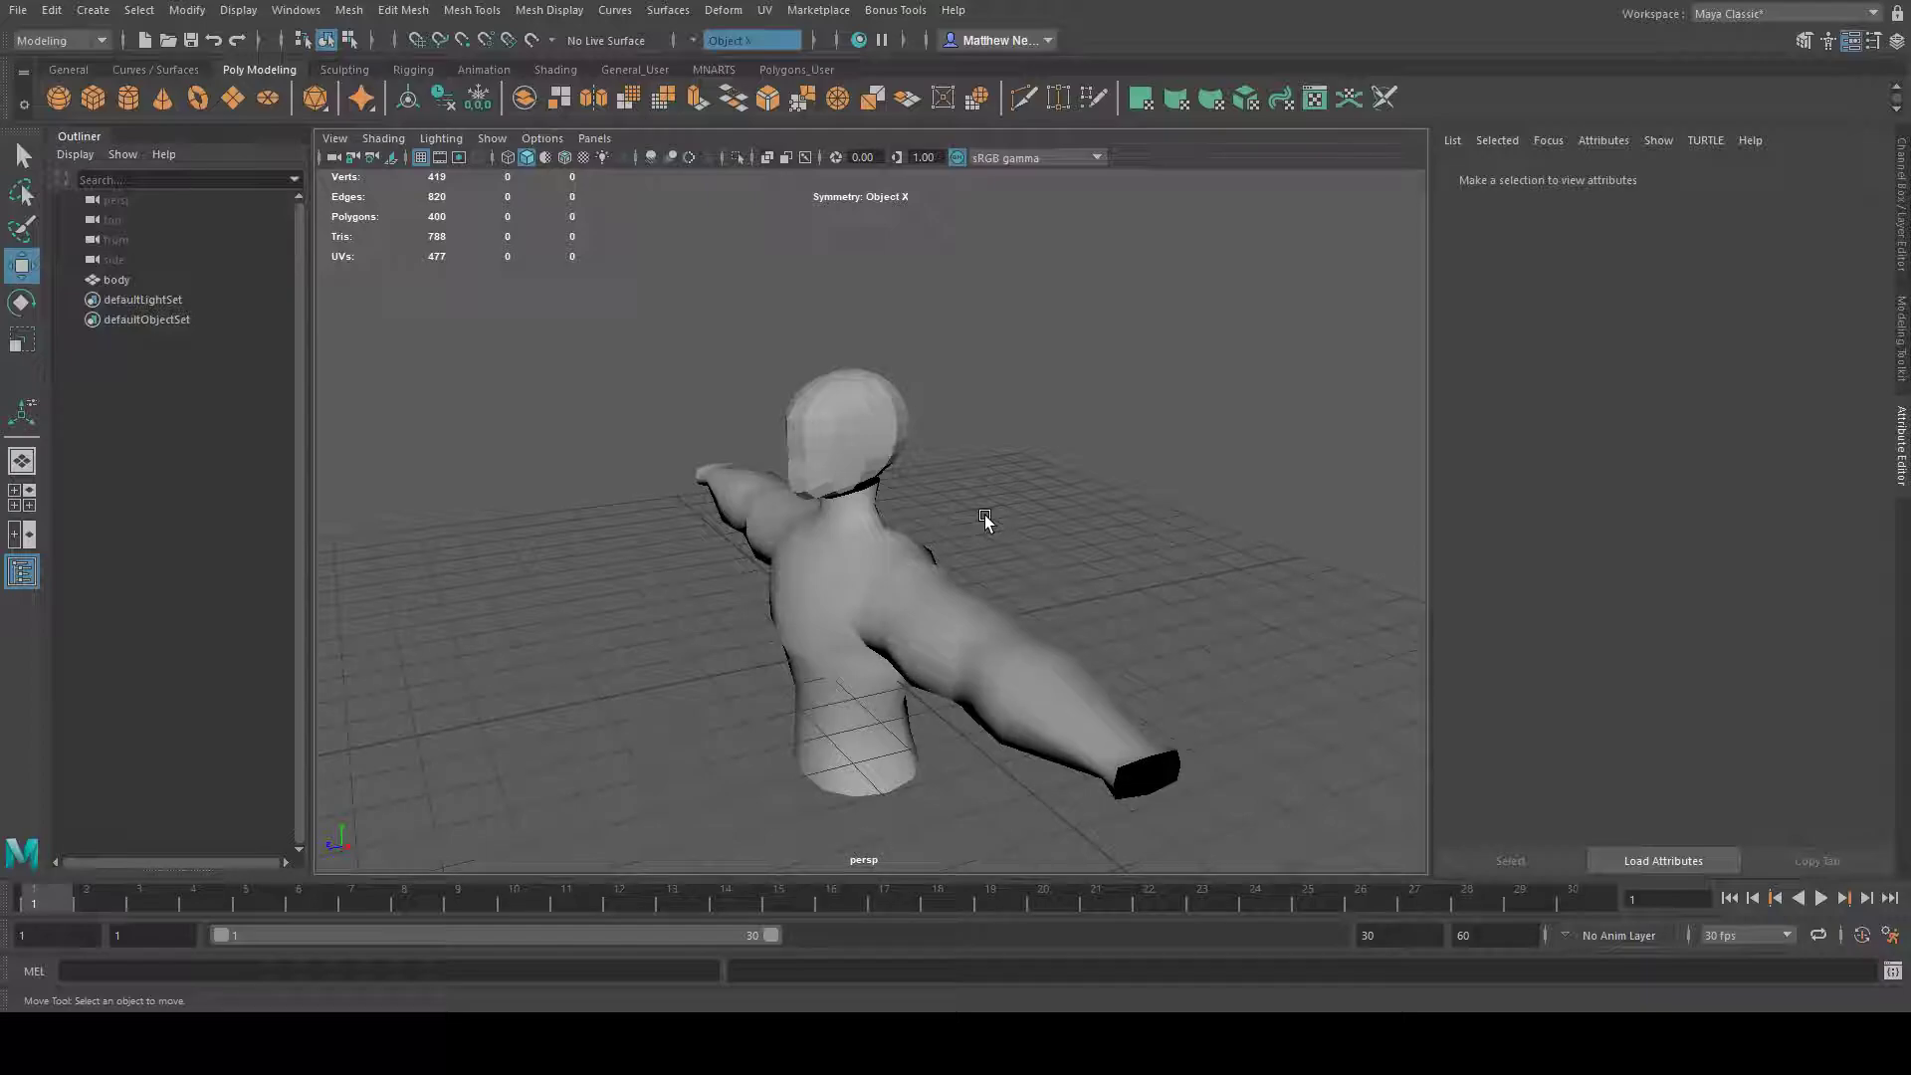
left_click(109, 281)
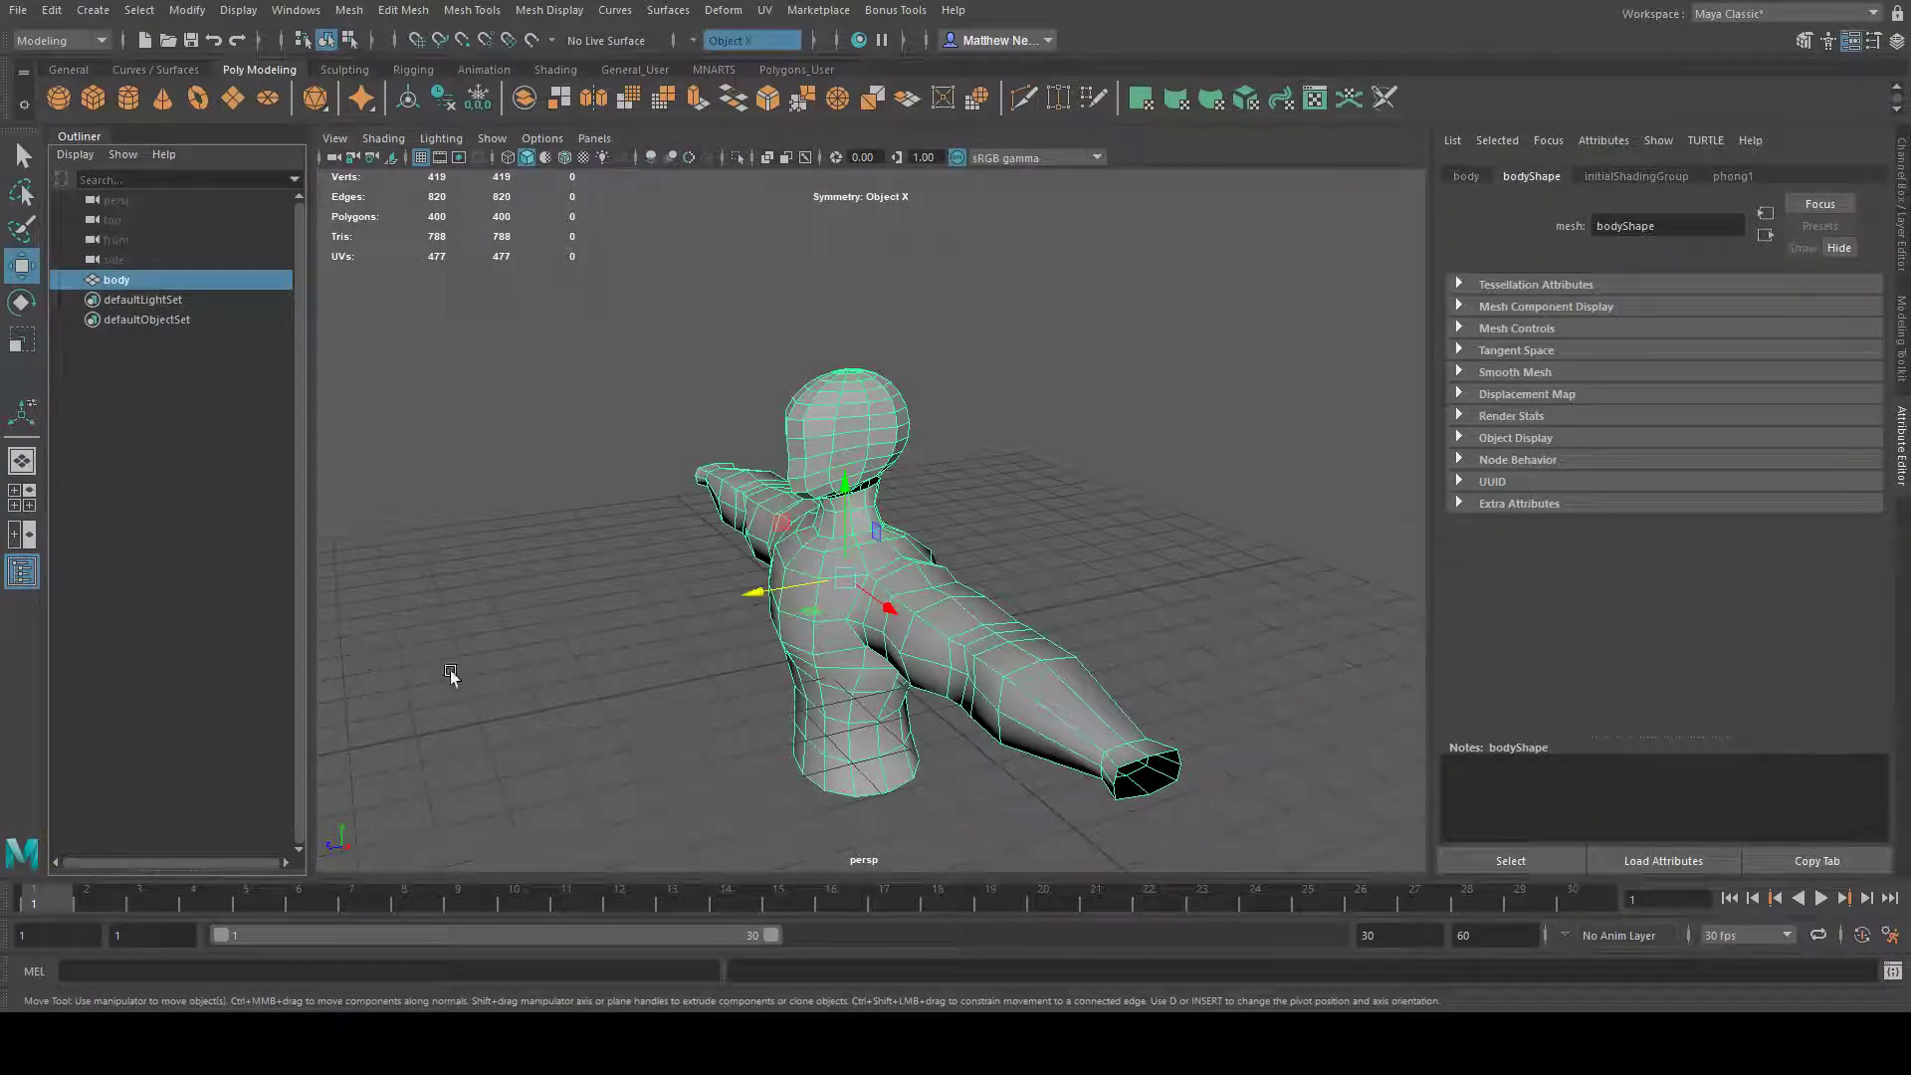
left_click(418, 658)
- Select the body mesh near the neck and open the Modeling Toolkit
left_click_drag(701, 725, 797, 678, "alt")
right_click_drag(923, 604, 1263, 710, "alt")
left_click_drag(1262, 711, 1085, 652, "alt")
left_click(863, 517)
left_click_drag(1151, 593, 1096, 607, "alt")
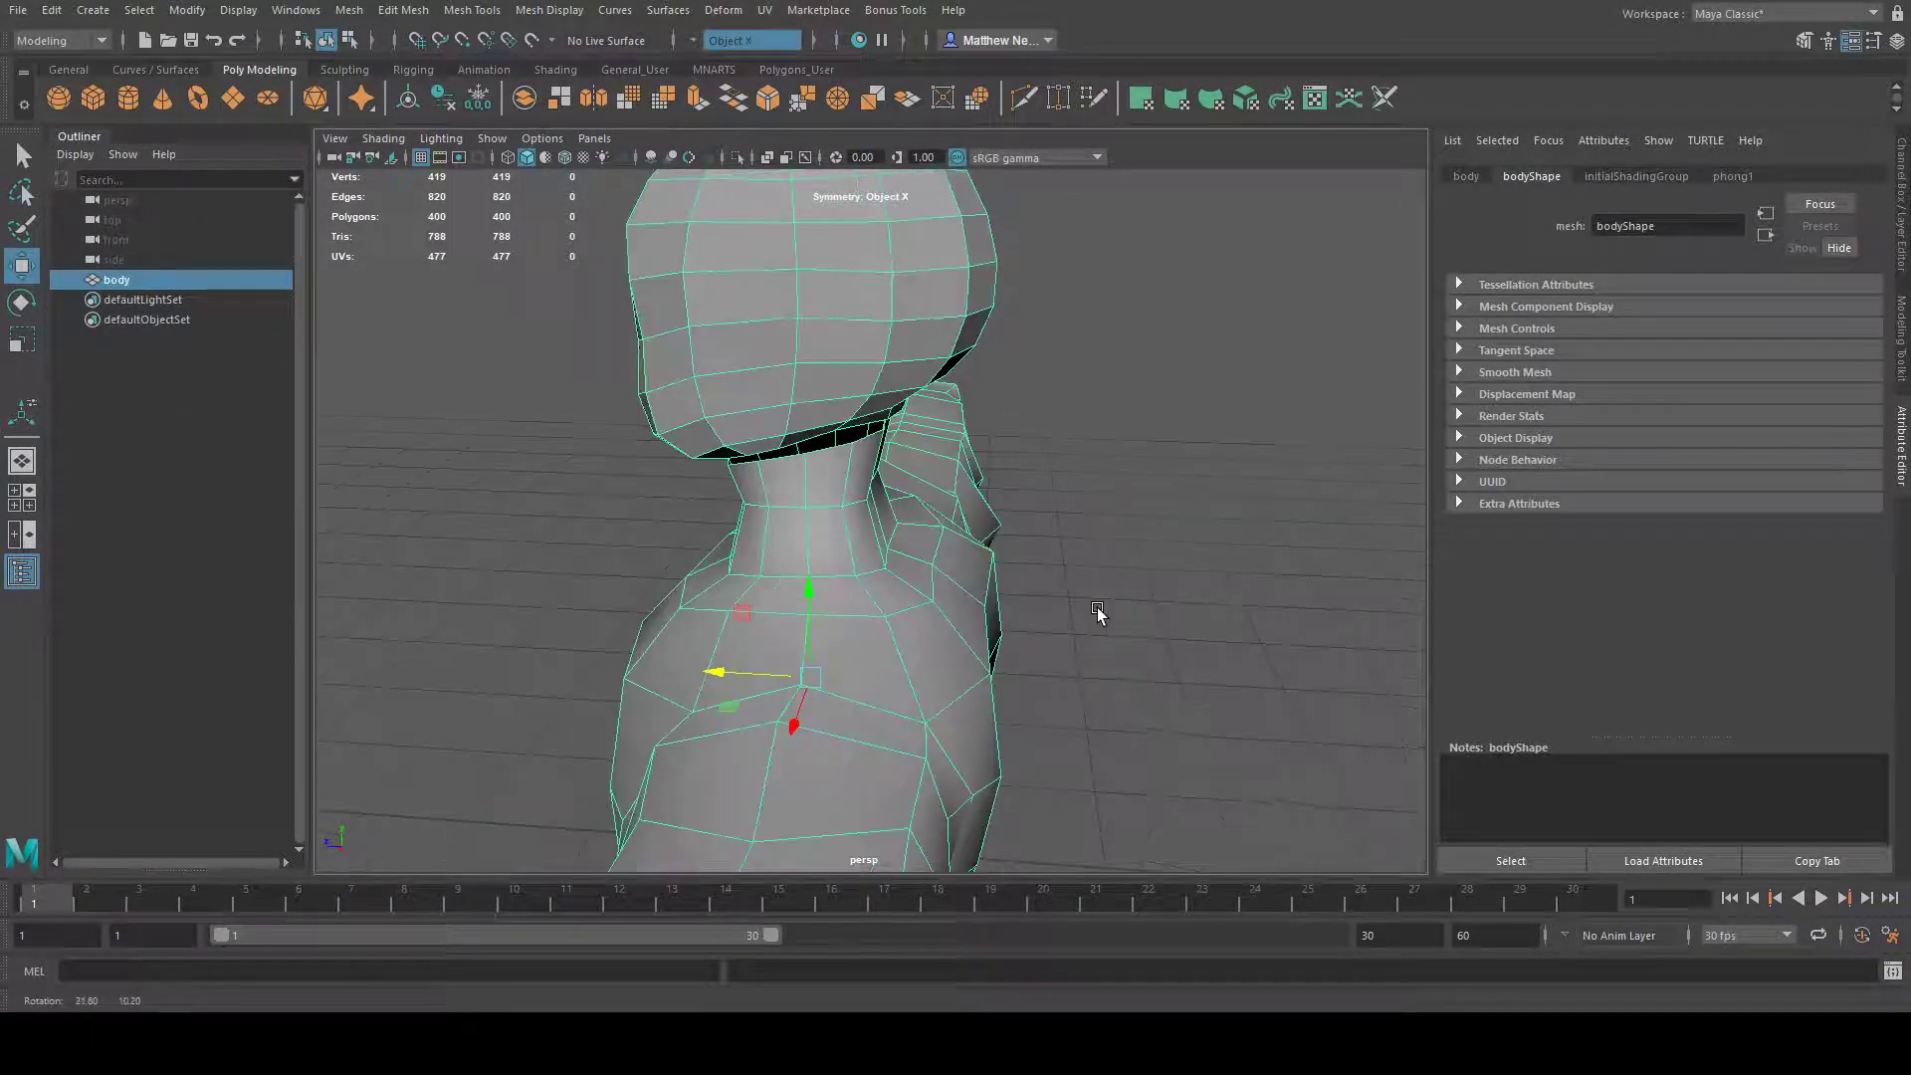
left_click(1902, 368)
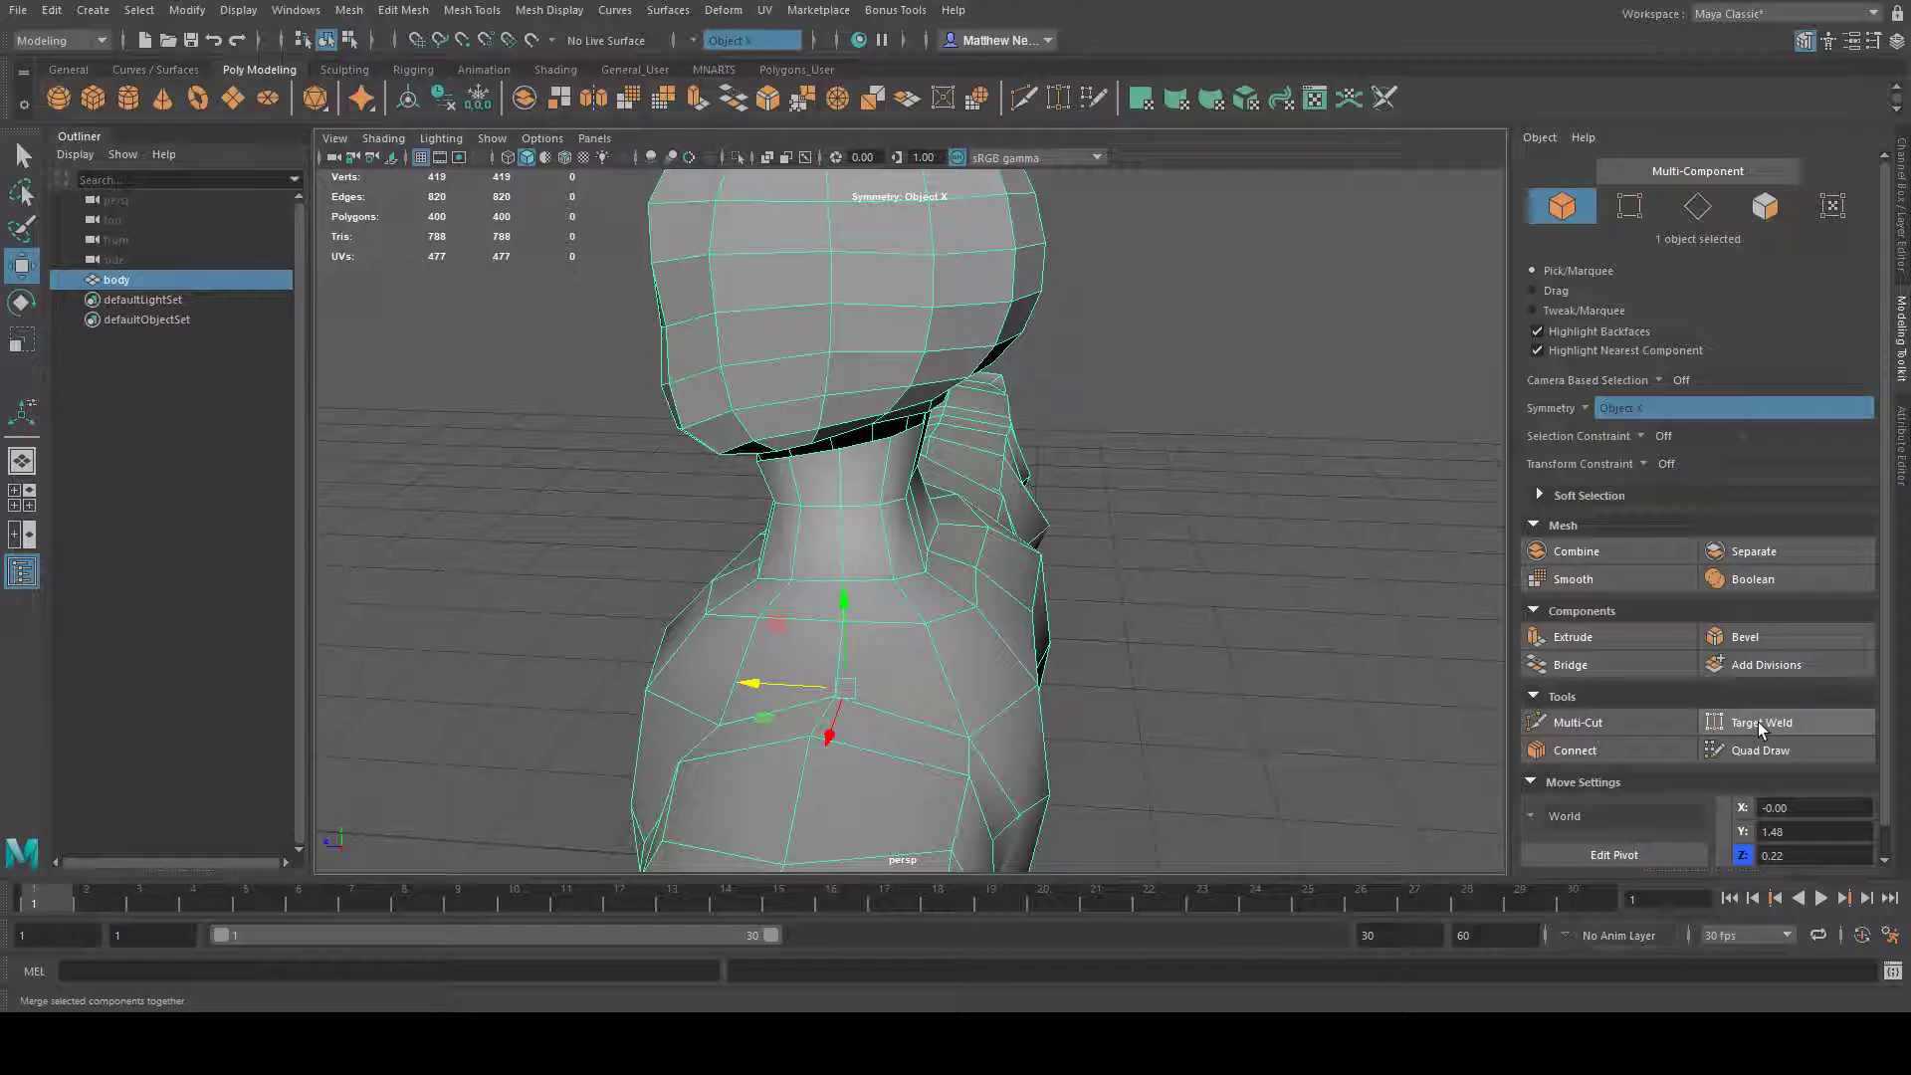
- Switch the body mesh to vertex selection around the gap between the head opening and the neck rim
left_click_drag(1044, 469, 976, 469, "alt")
right_click_drag(976, 469, 1079, 431, "alt")
left_click_drag(1078, 431, 913, 431, "alt")
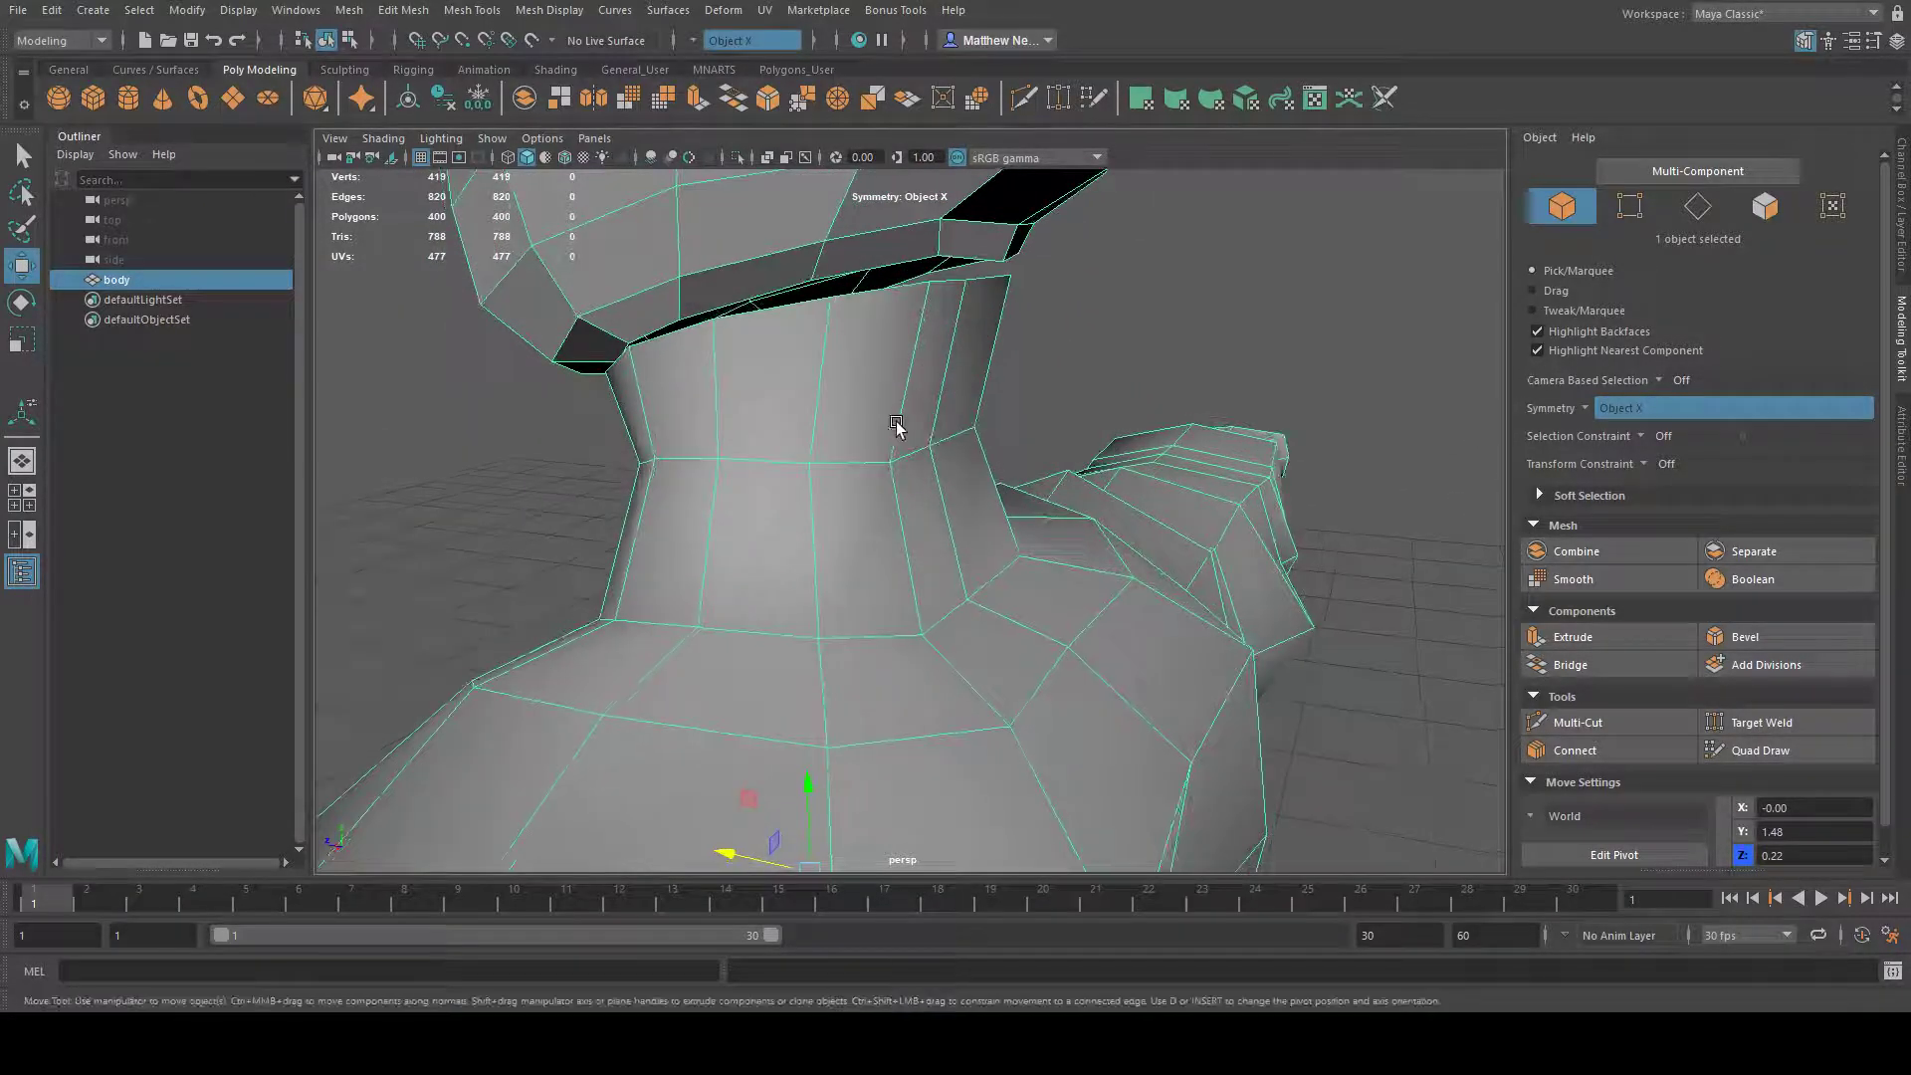
middle_click_drag(702, 334, 745, 422, "alt")
left_click_drag(903, 452, 917, 331, "alt")
key("F9")
- Examine how the vertices of the head opening line up with those of the neck rim from several sides
mouse_move(922, 421)
left_mouse_down("alt")
mouse_move(900, 405)
mouse_move(913, 448)
left_mouse_up("alt")
left_click(862, 389)
left_click_drag(1080, 566, 1025, 534, "alt")
left_click(757, 456)
left_click(850, 447)
left_click_drag(914, 571, 973, 565, "alt")
left_click(1224, 516)
left_click_drag(895, 468, 1134, 506, "alt")
right_click_drag(1224, 520, 1064, 519, "alt")
left_click_drag(1064, 518, 866, 506, "alt")
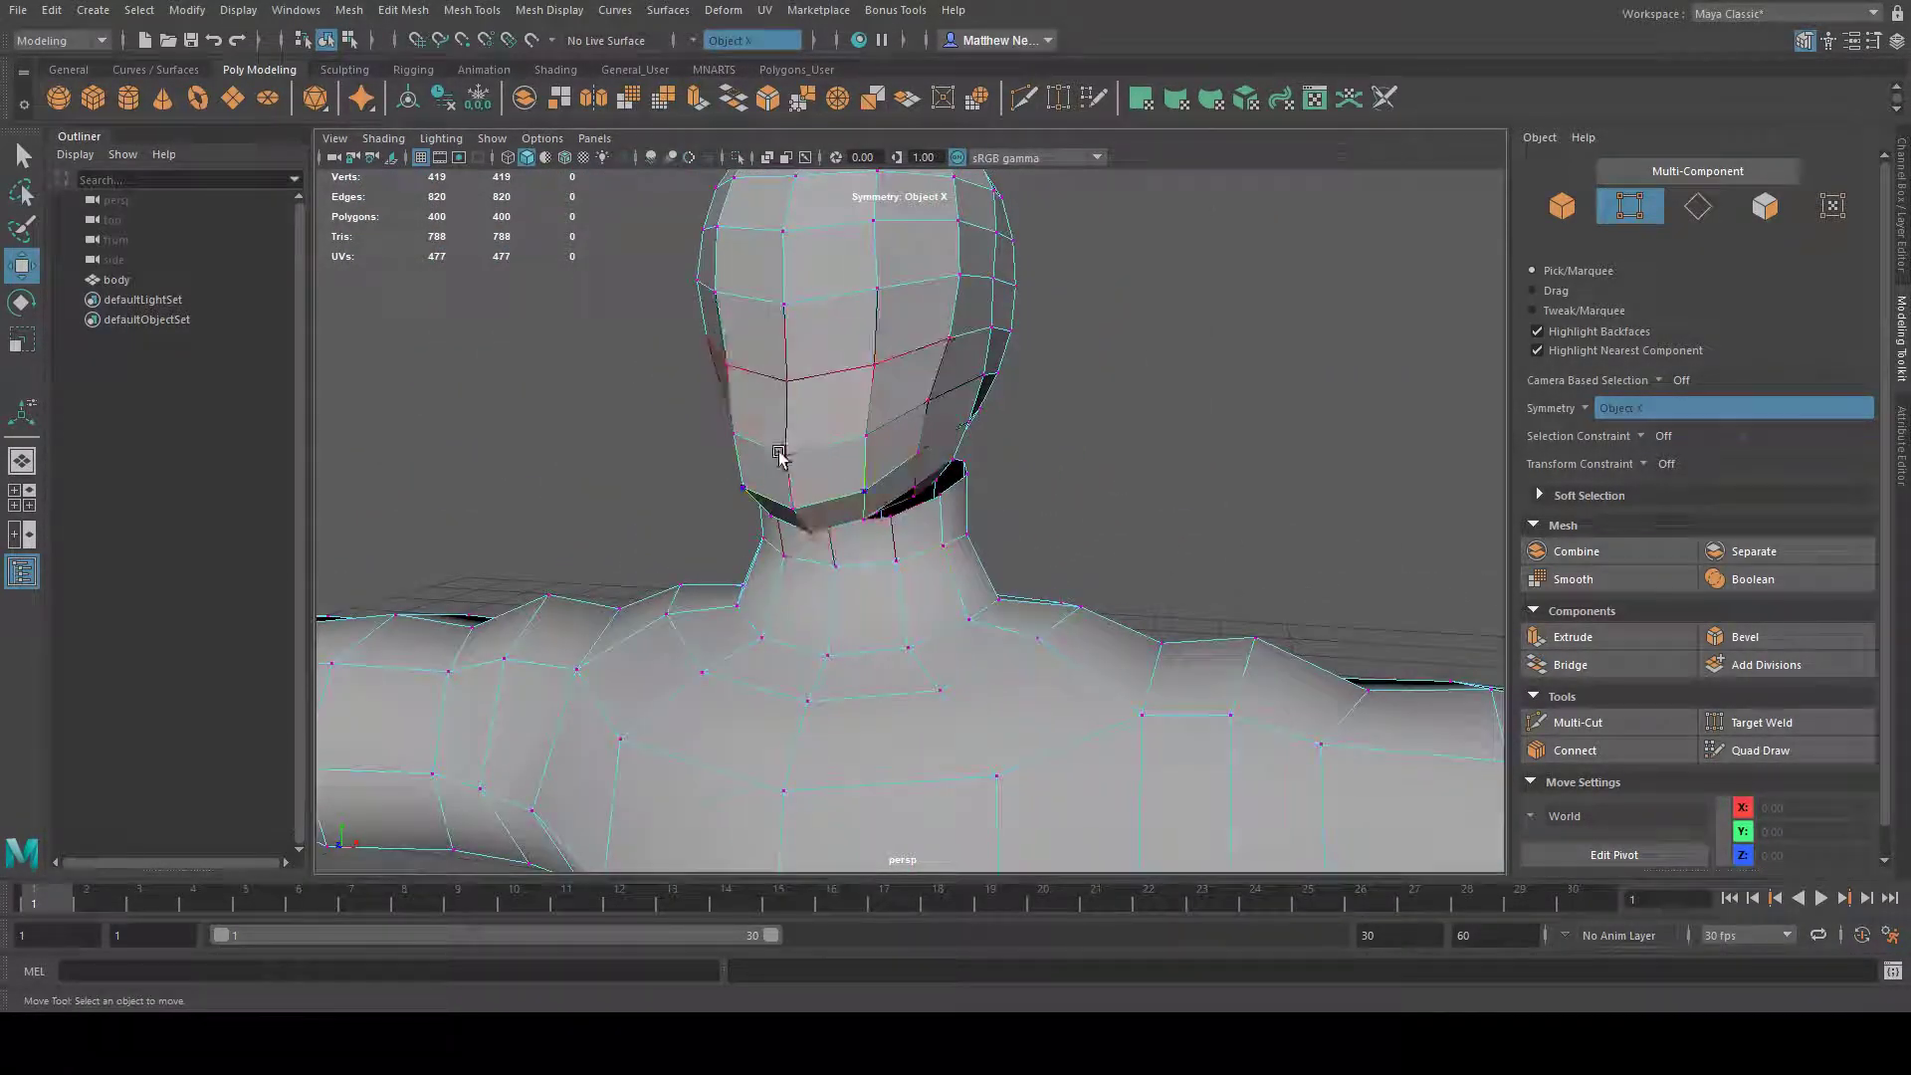
right_click_drag(1079, 662, 938, 529, "alt")
left_click_drag(838, 587, 947, 606, "alt")
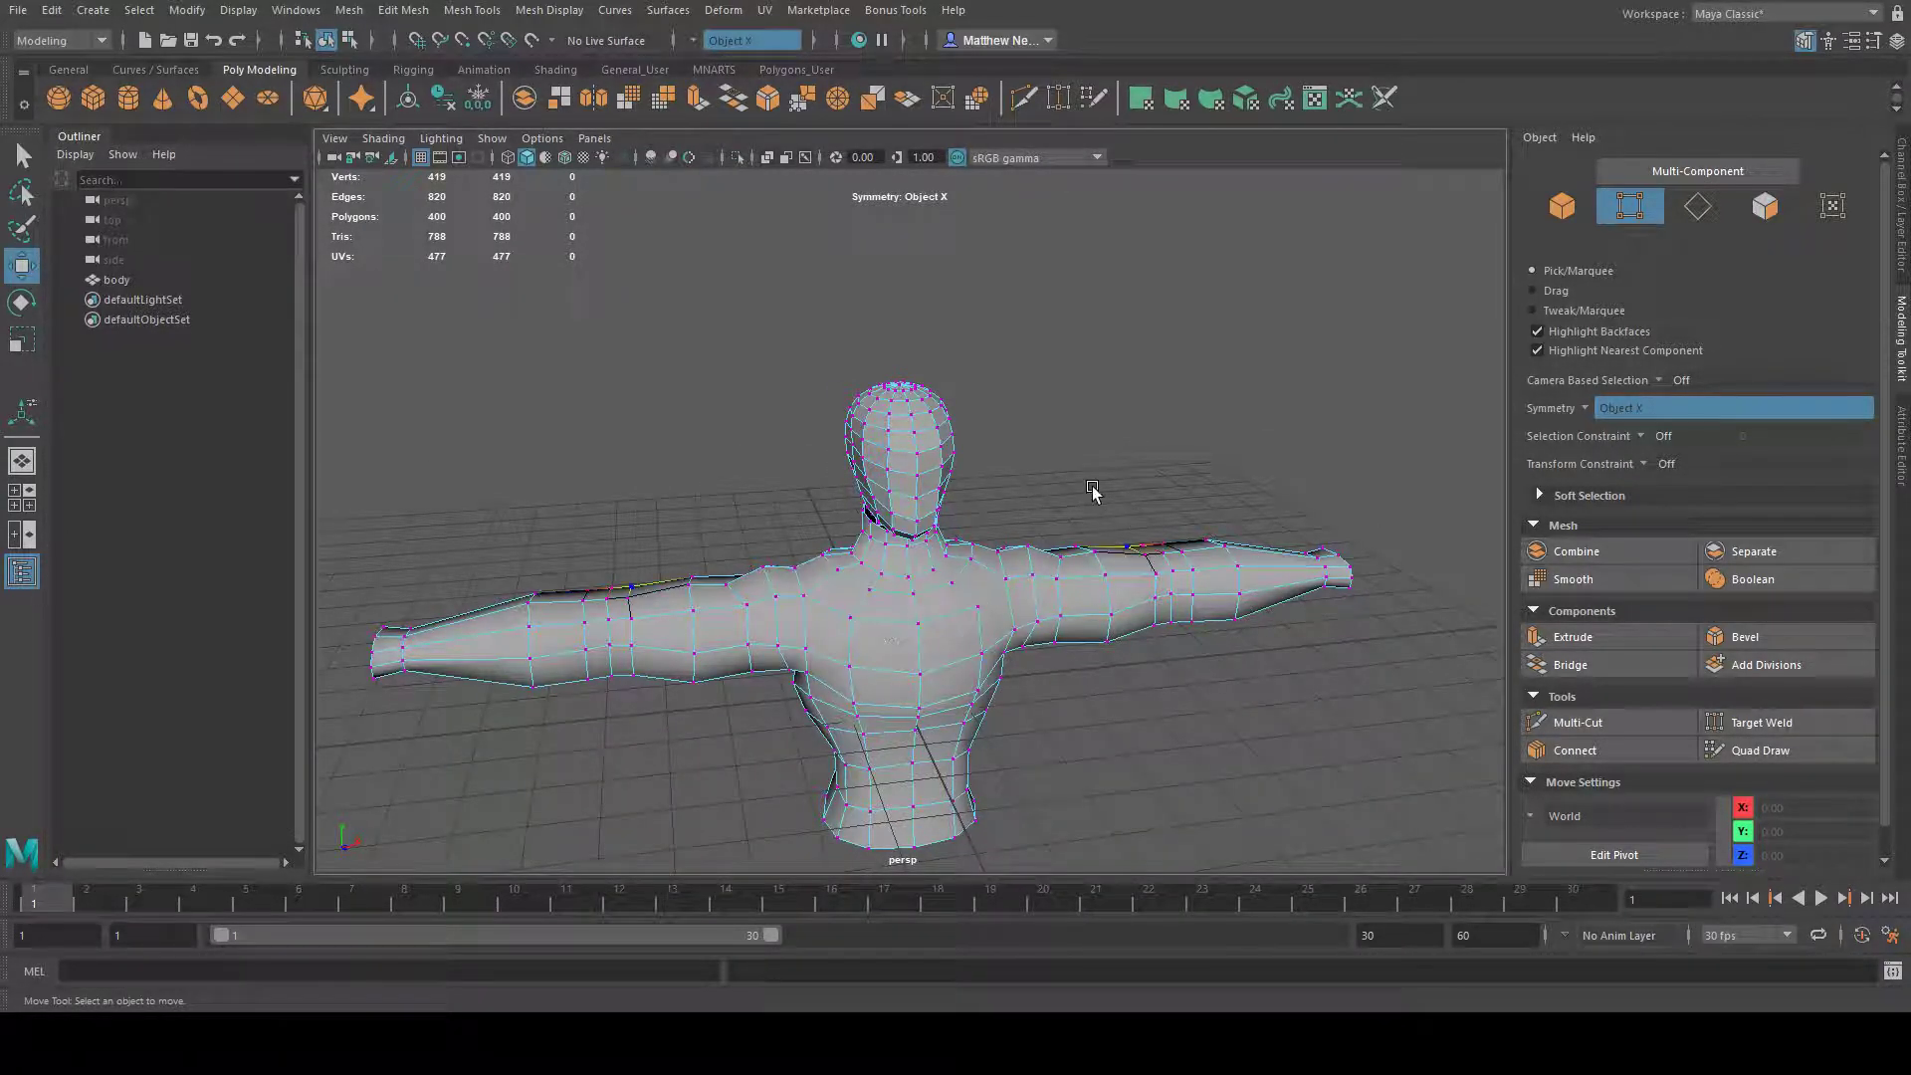
- Activate the Target Weld tool for merging vertices across the gap between the head opening and the neck rim
left_click_drag(936, 453, 1045, 468, "alt")
right_click_drag(910, 438, 1053, 494, "alt")
left_click_drag(915, 507, 750, 559, "alt")
right_click_drag(750, 558, 1206, 530, "alt")
left_click_drag(726, 541, 735, 531, "alt")
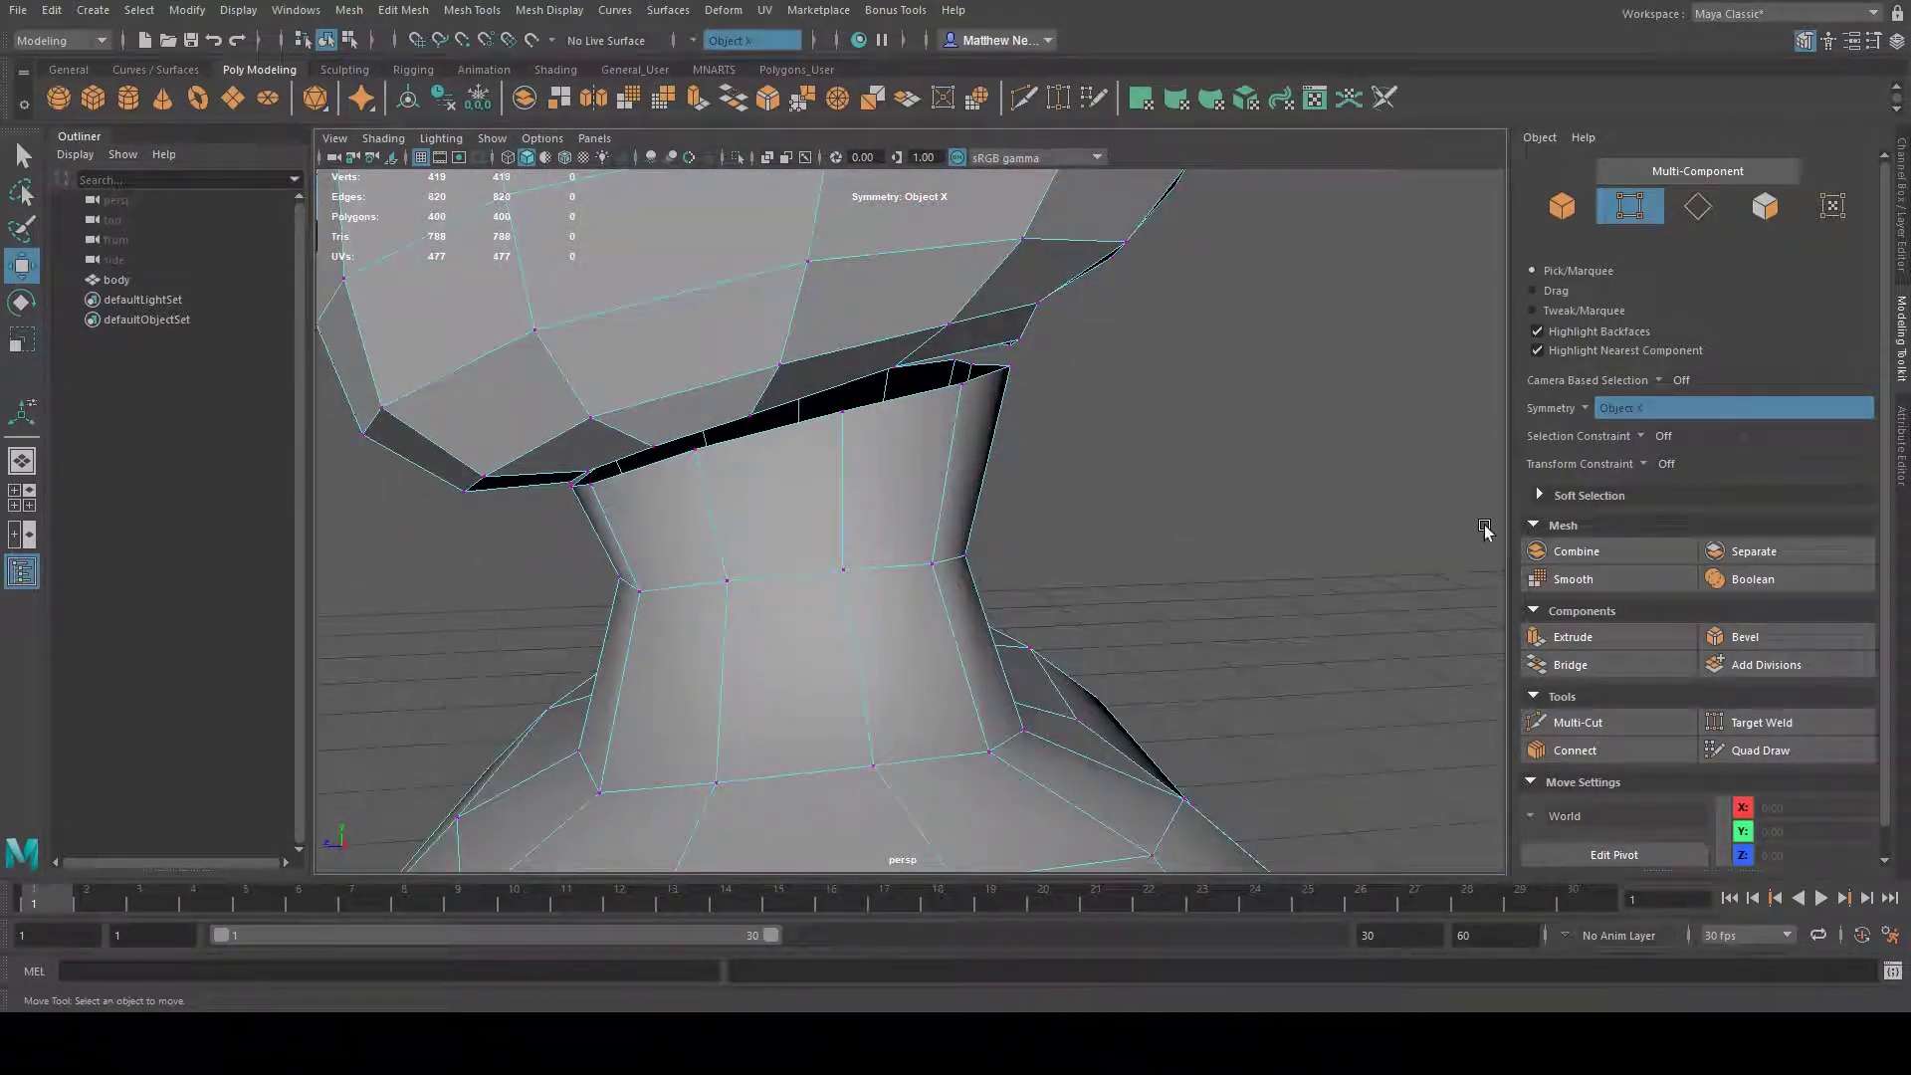
left_click(1771, 720)
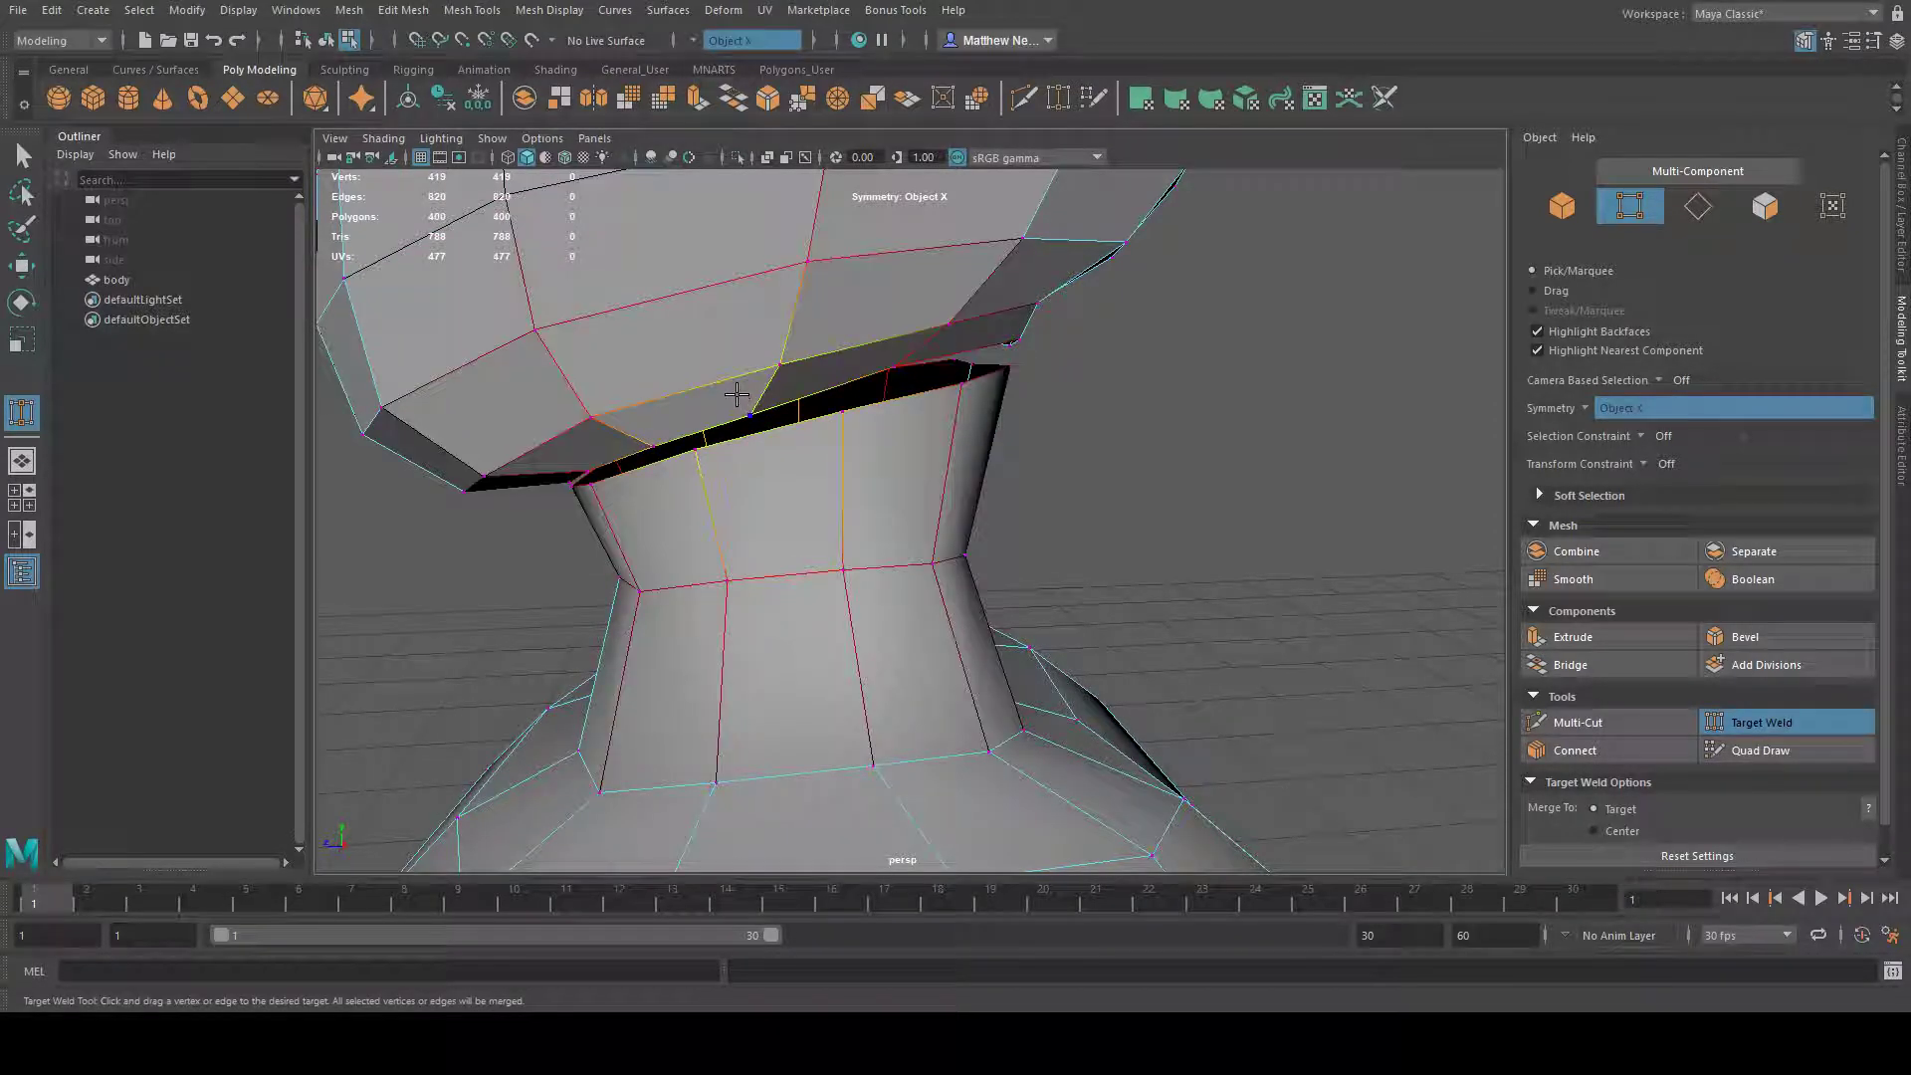
- Set Target Weld to merge to center and weld the head's lower border vertices to the matching neck border vertices along the side
left_click_drag(863, 398, 897, 390, "alt")
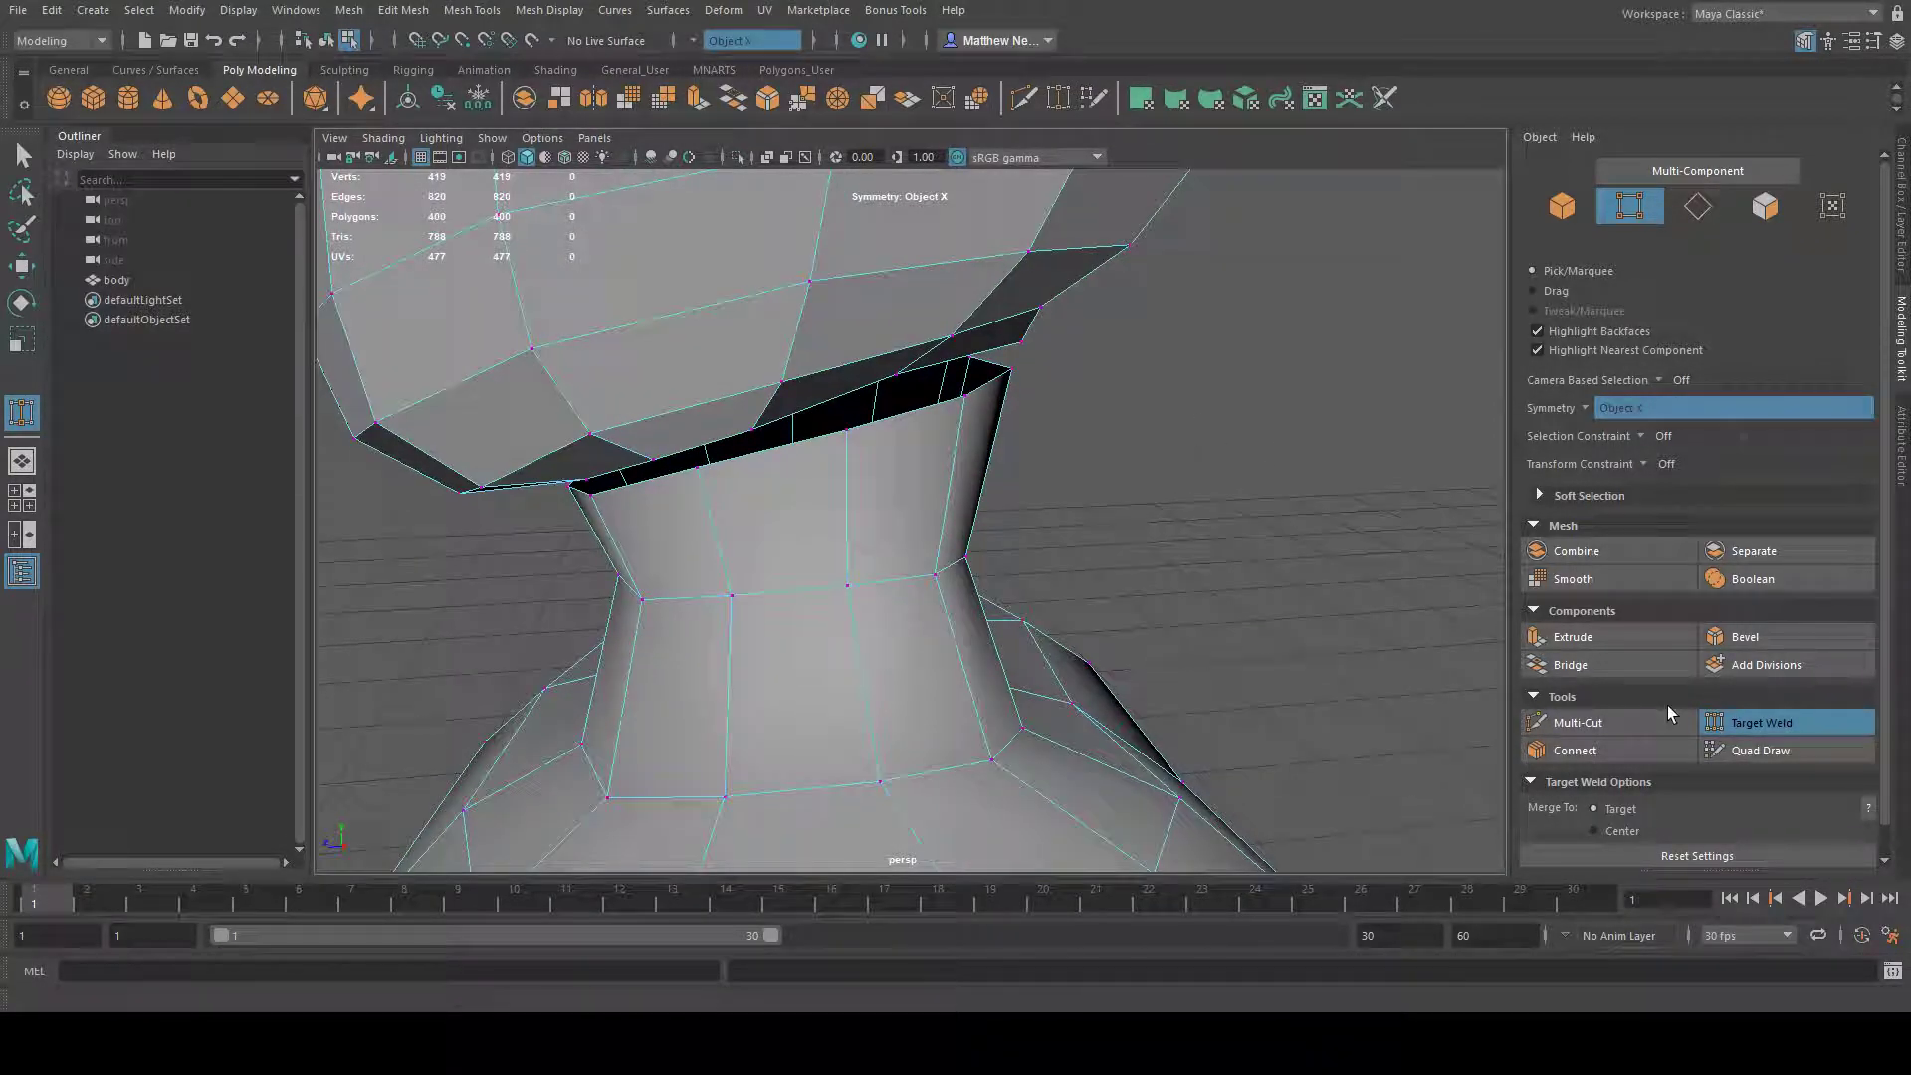
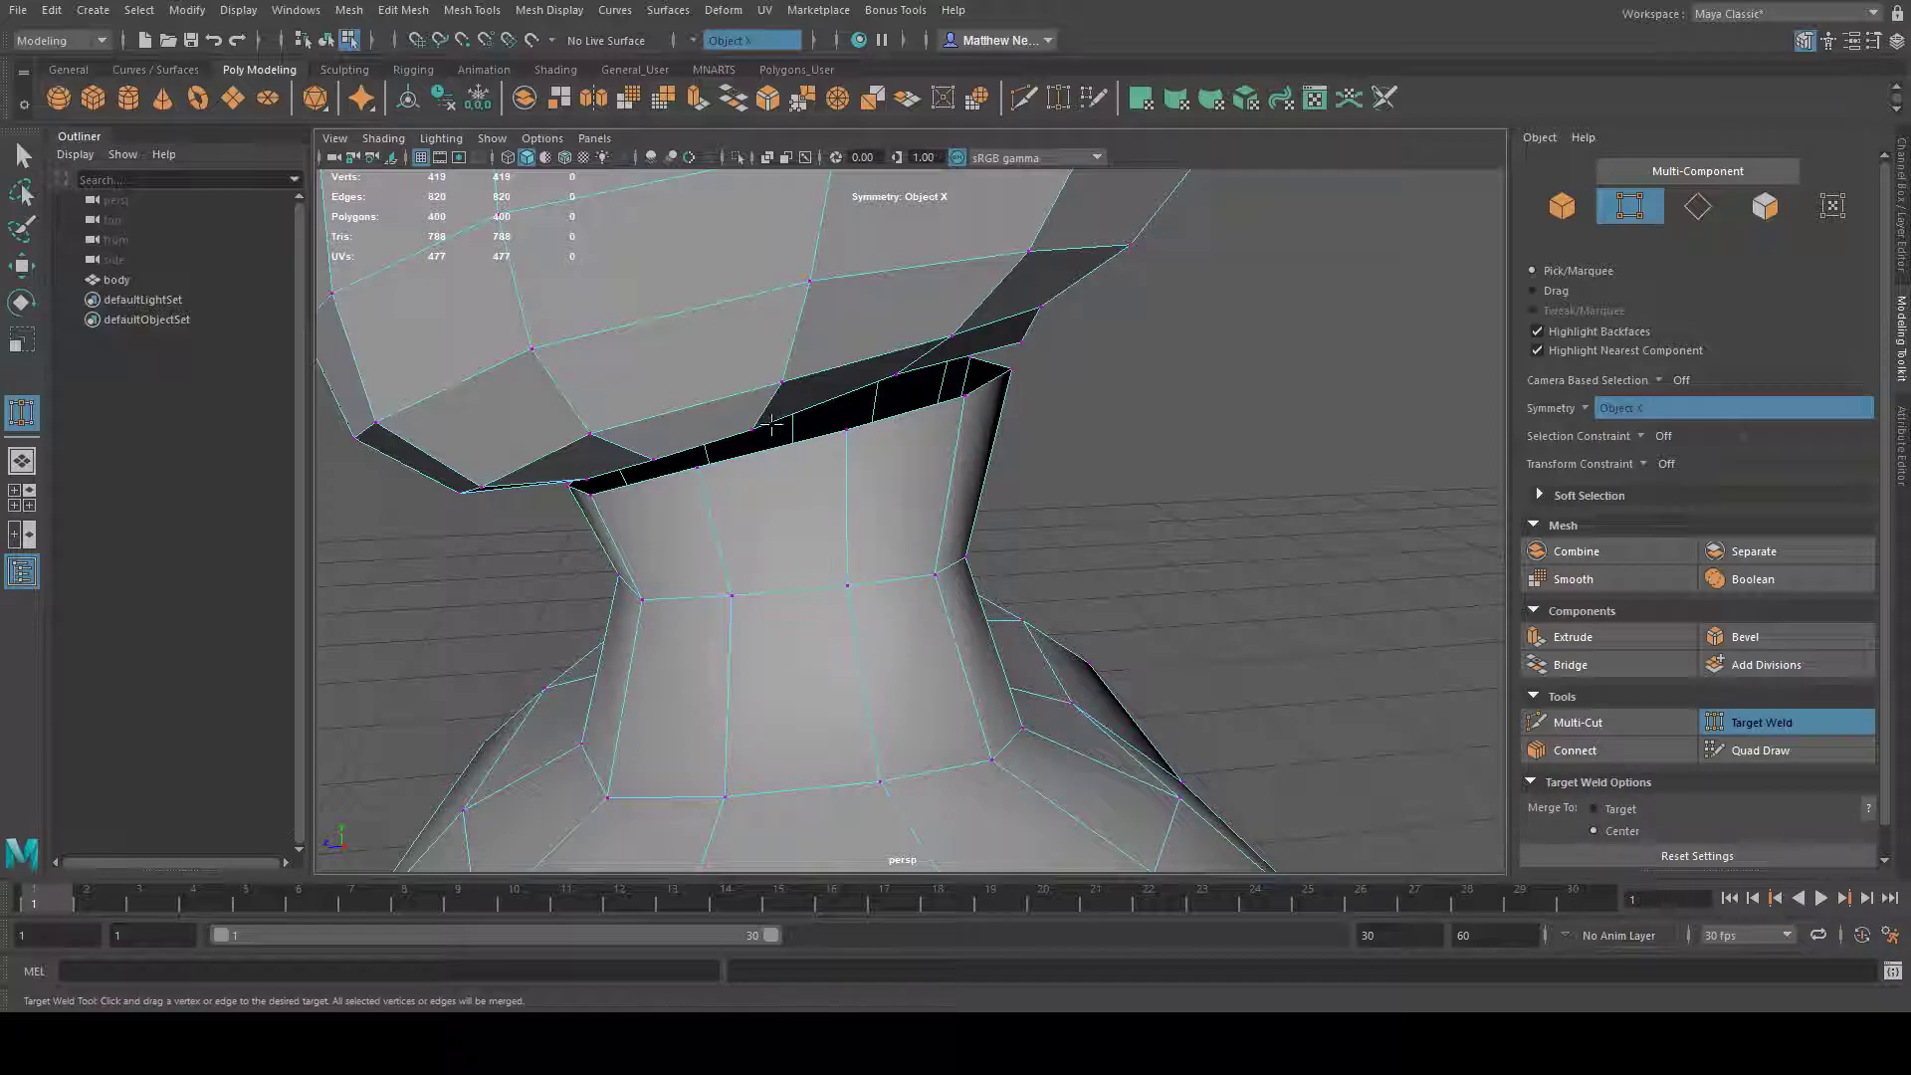
left_click_drag(831, 395, 929, 409, "alt")
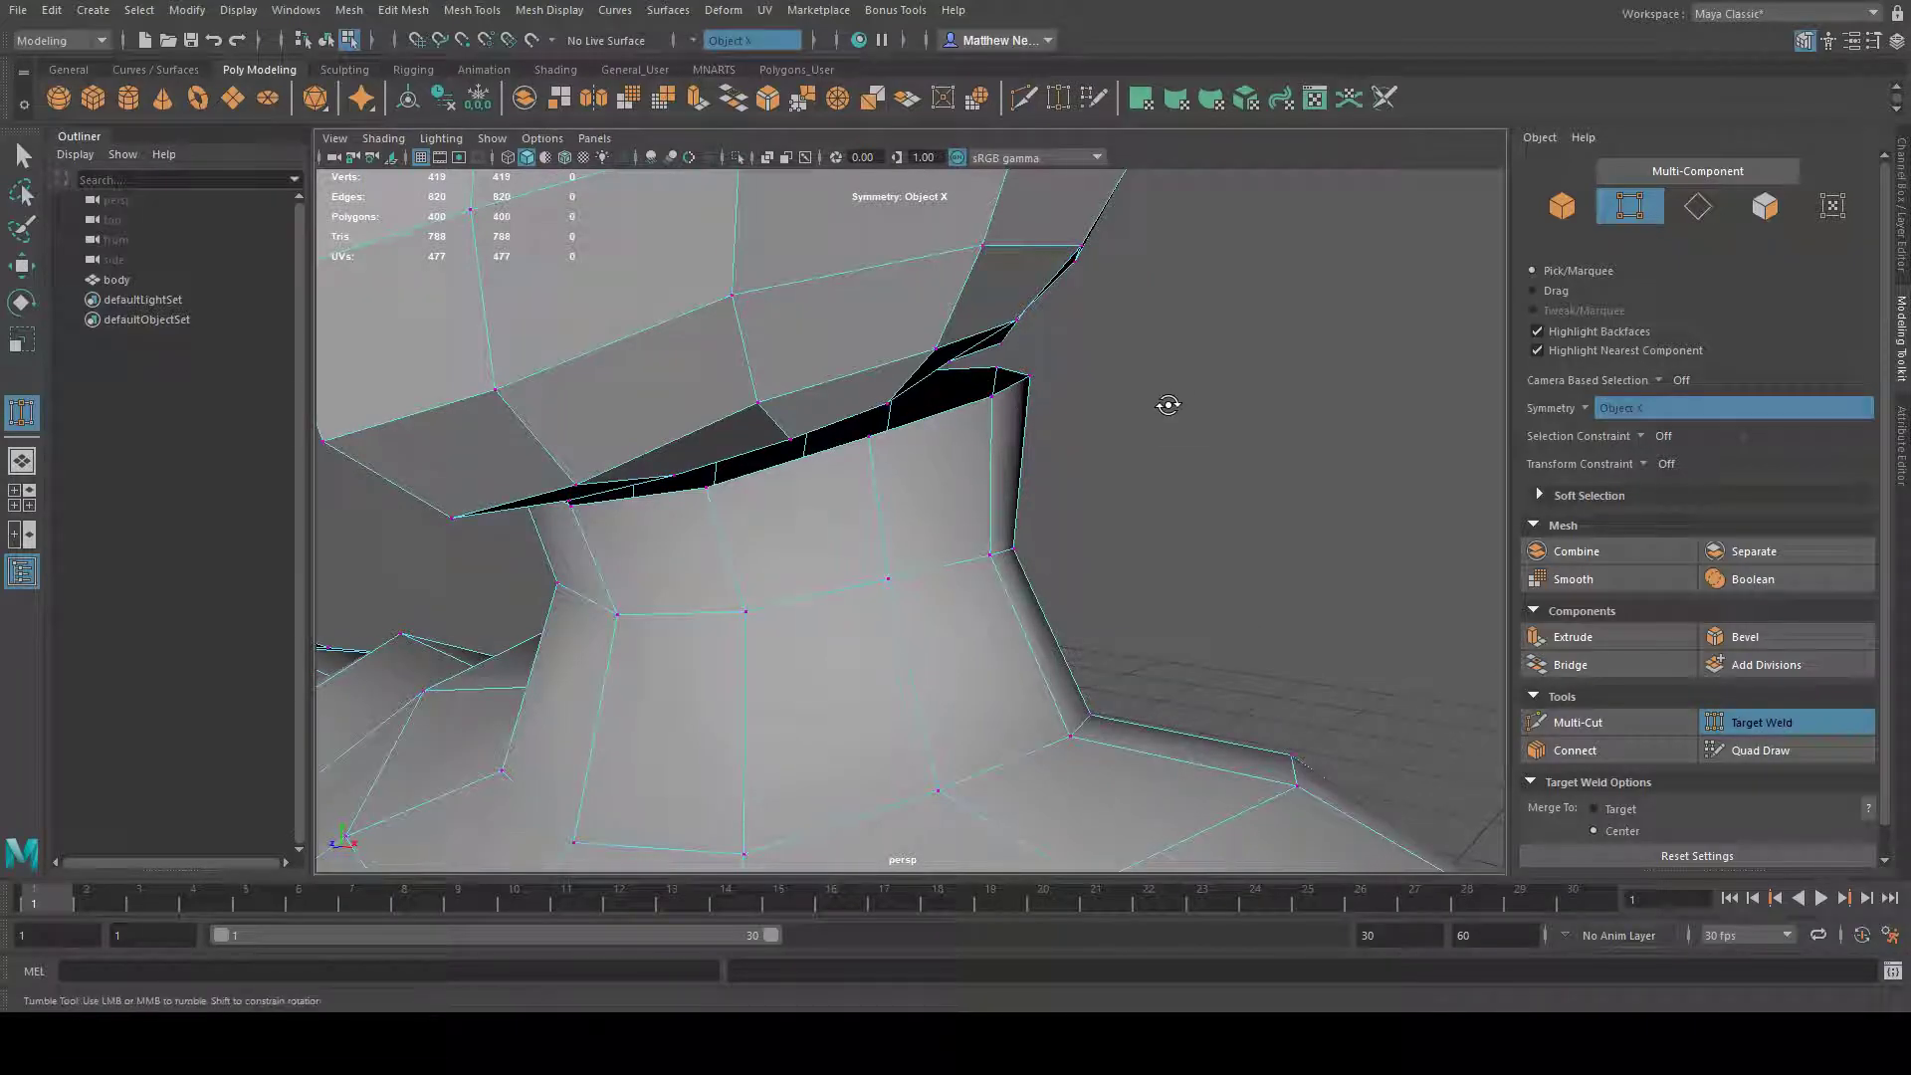
left_click_drag(1164, 405, 941, 430, "alt")
left_click_drag(793, 418, 949, 404, "alt")
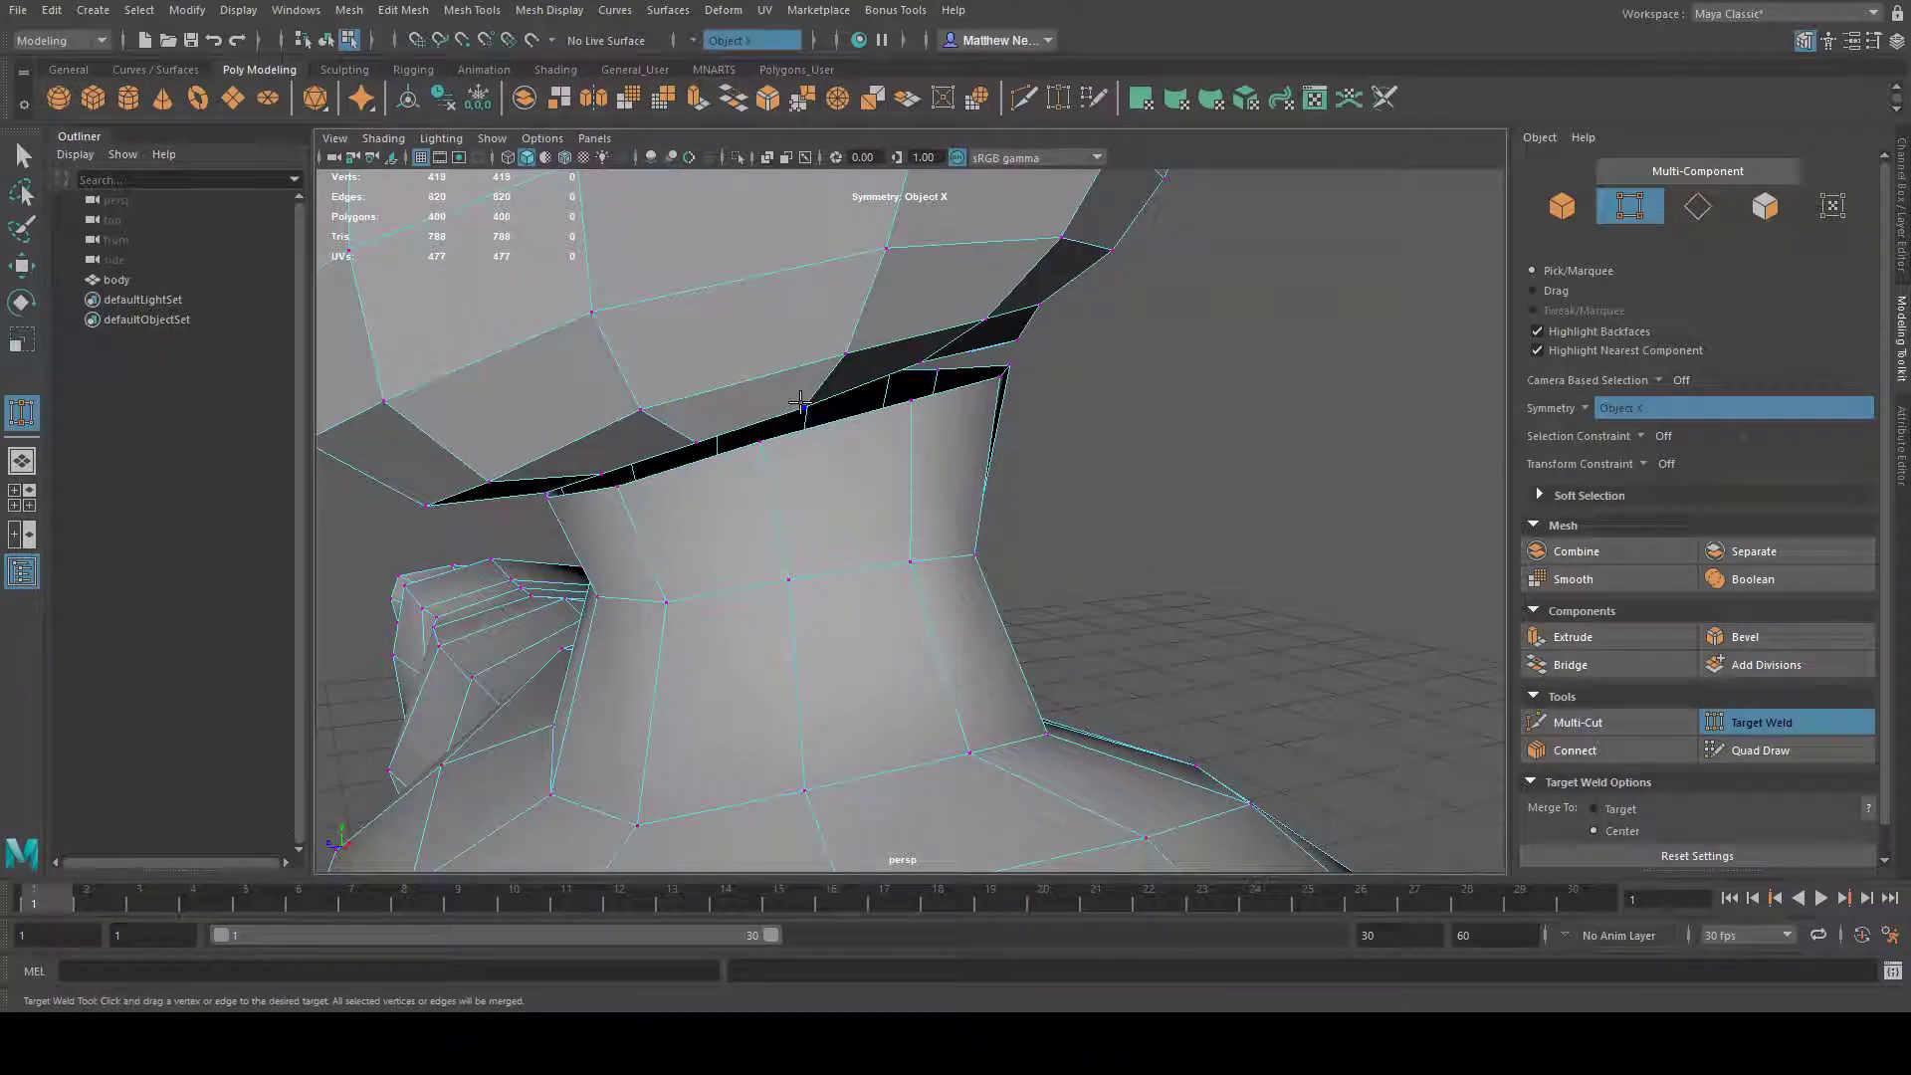
left_click_drag(844, 411, 905, 404)
left_click_drag(953, 419, 902, 374)
left_click_drag(867, 412, 917, 404)
left_click_drag(914, 408, 913, 408)
- Weld the remaining open vertex pairs around the head and neck seam, finishing with the one on the centre line
left_click_drag(1105, 418, 921, 369, "alt")
left_click_drag(1164, 427, 1020, 414, "alt")
left_click_drag(1002, 344, 1007, 353)
left_click_drag(1283, 408, 860, 428, "alt")
left_click_drag(1174, 478, 858, 377, "alt")
left_click_drag(677, 370, 736, 345)
left_click_drag(976, 418, 959, 408, "alt")
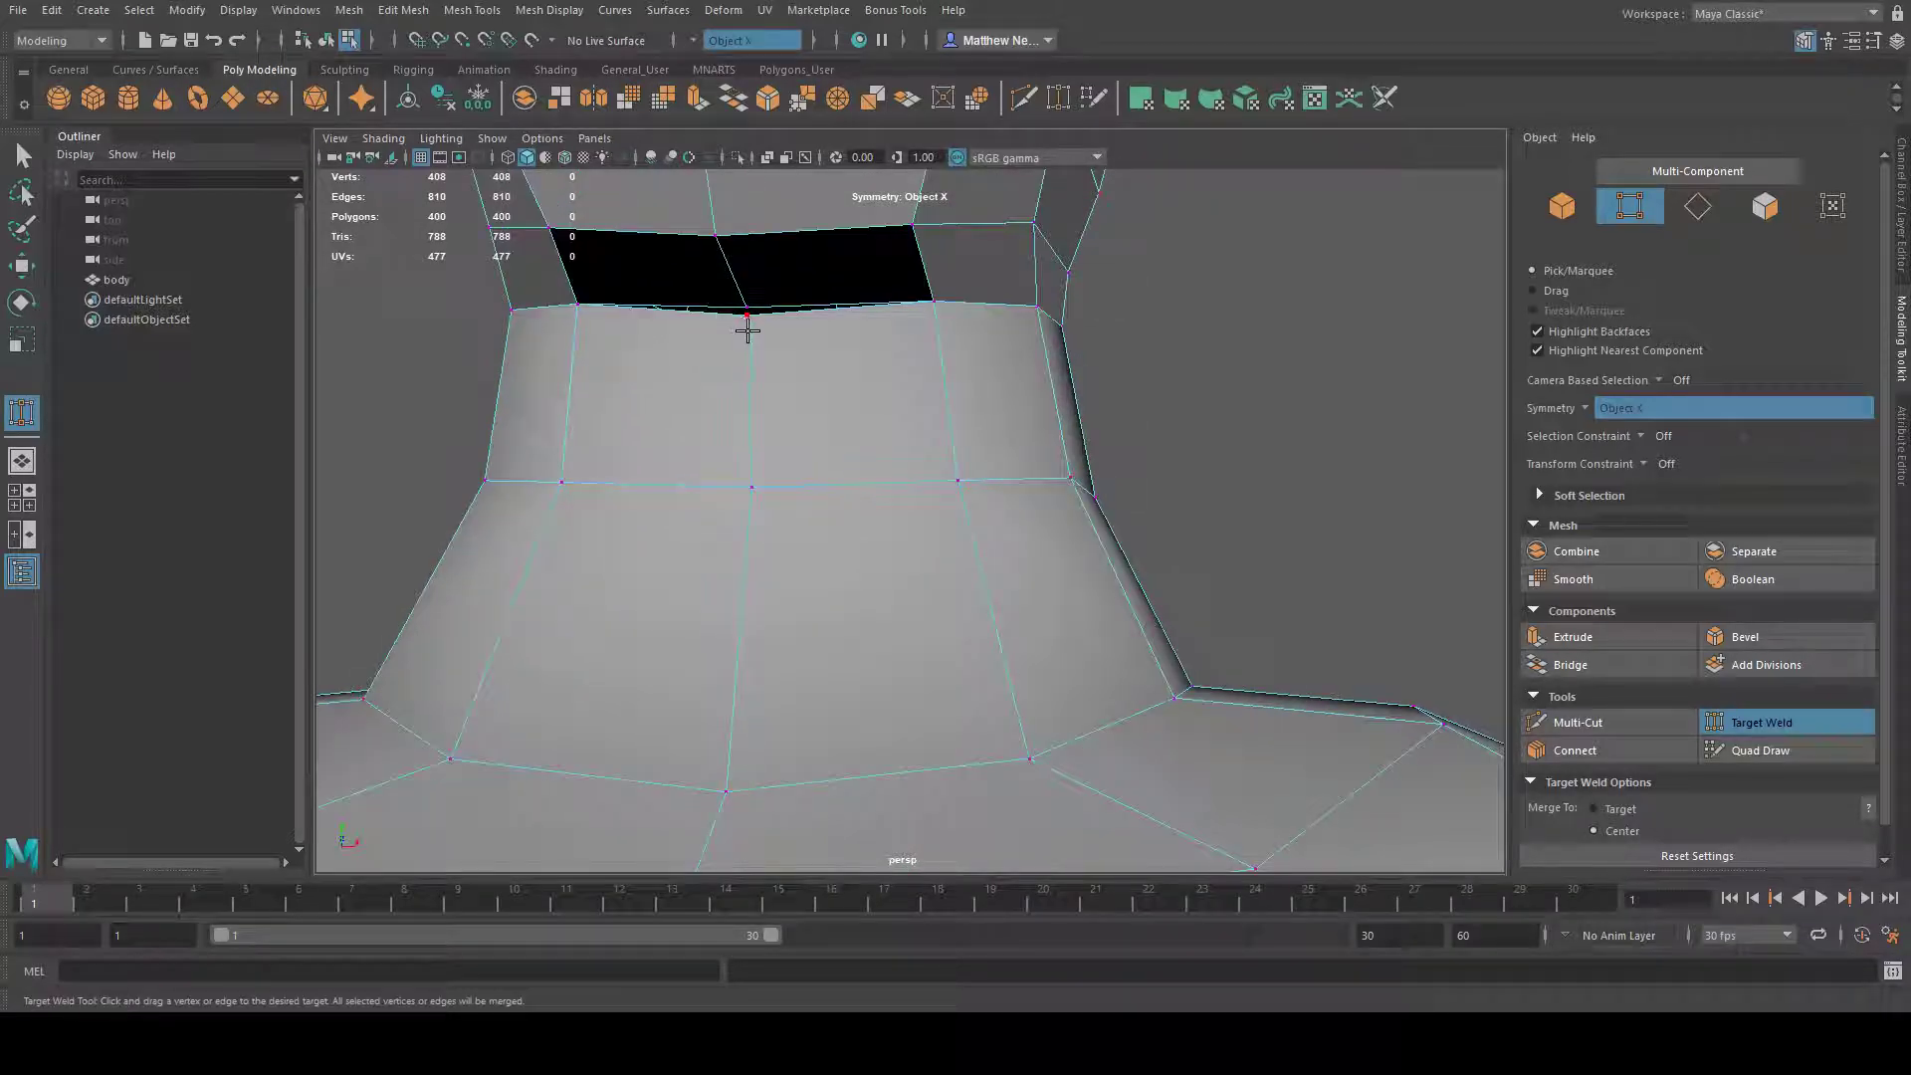
left_click_drag(738, 298, 733, 300)
left_click_drag(734, 448, 832, 414, "alt")
- Select all of the head's vertices on the body mesh and move them down slightly to shorten the neck
key("F8")
left_click_drag(946, 461, 892, 456, "alt")
key("w")
left_click(892, 456)
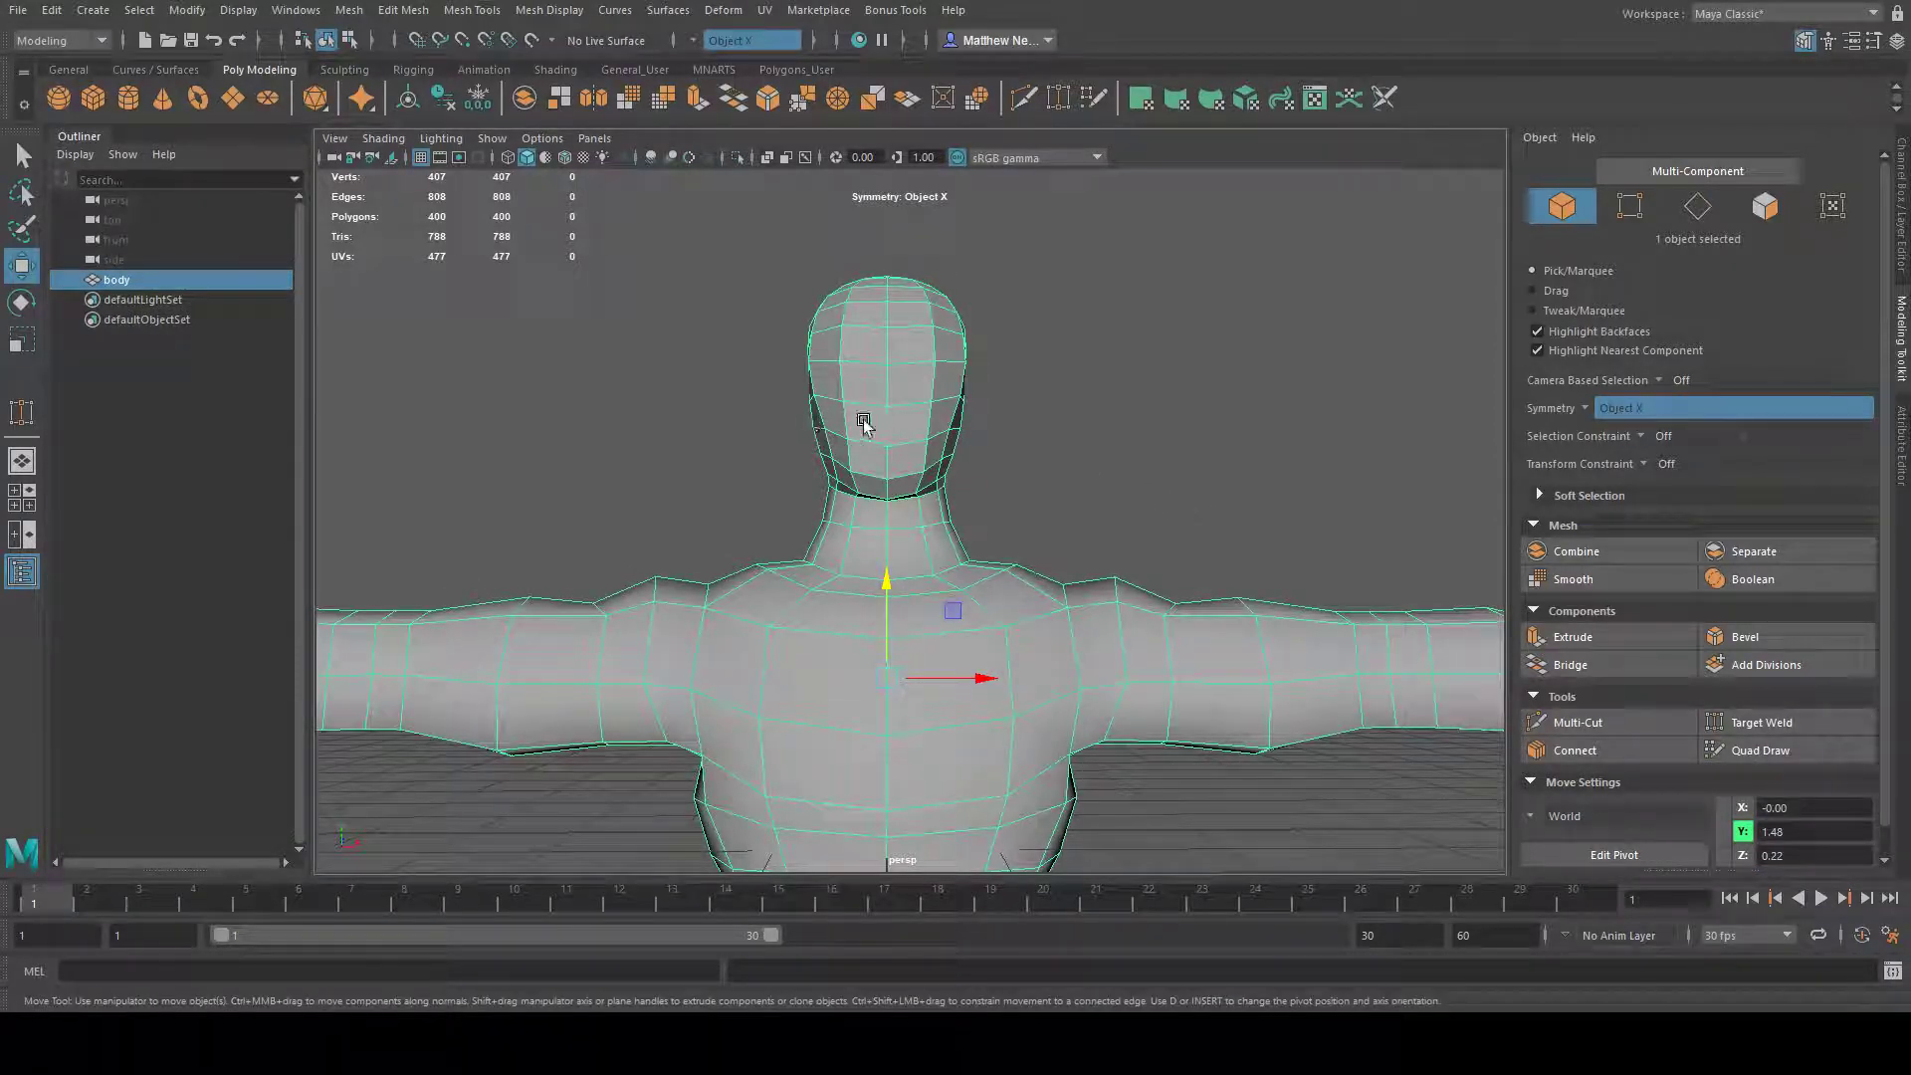
key("F9")
left_click_drag(1076, 204, 673, 519)
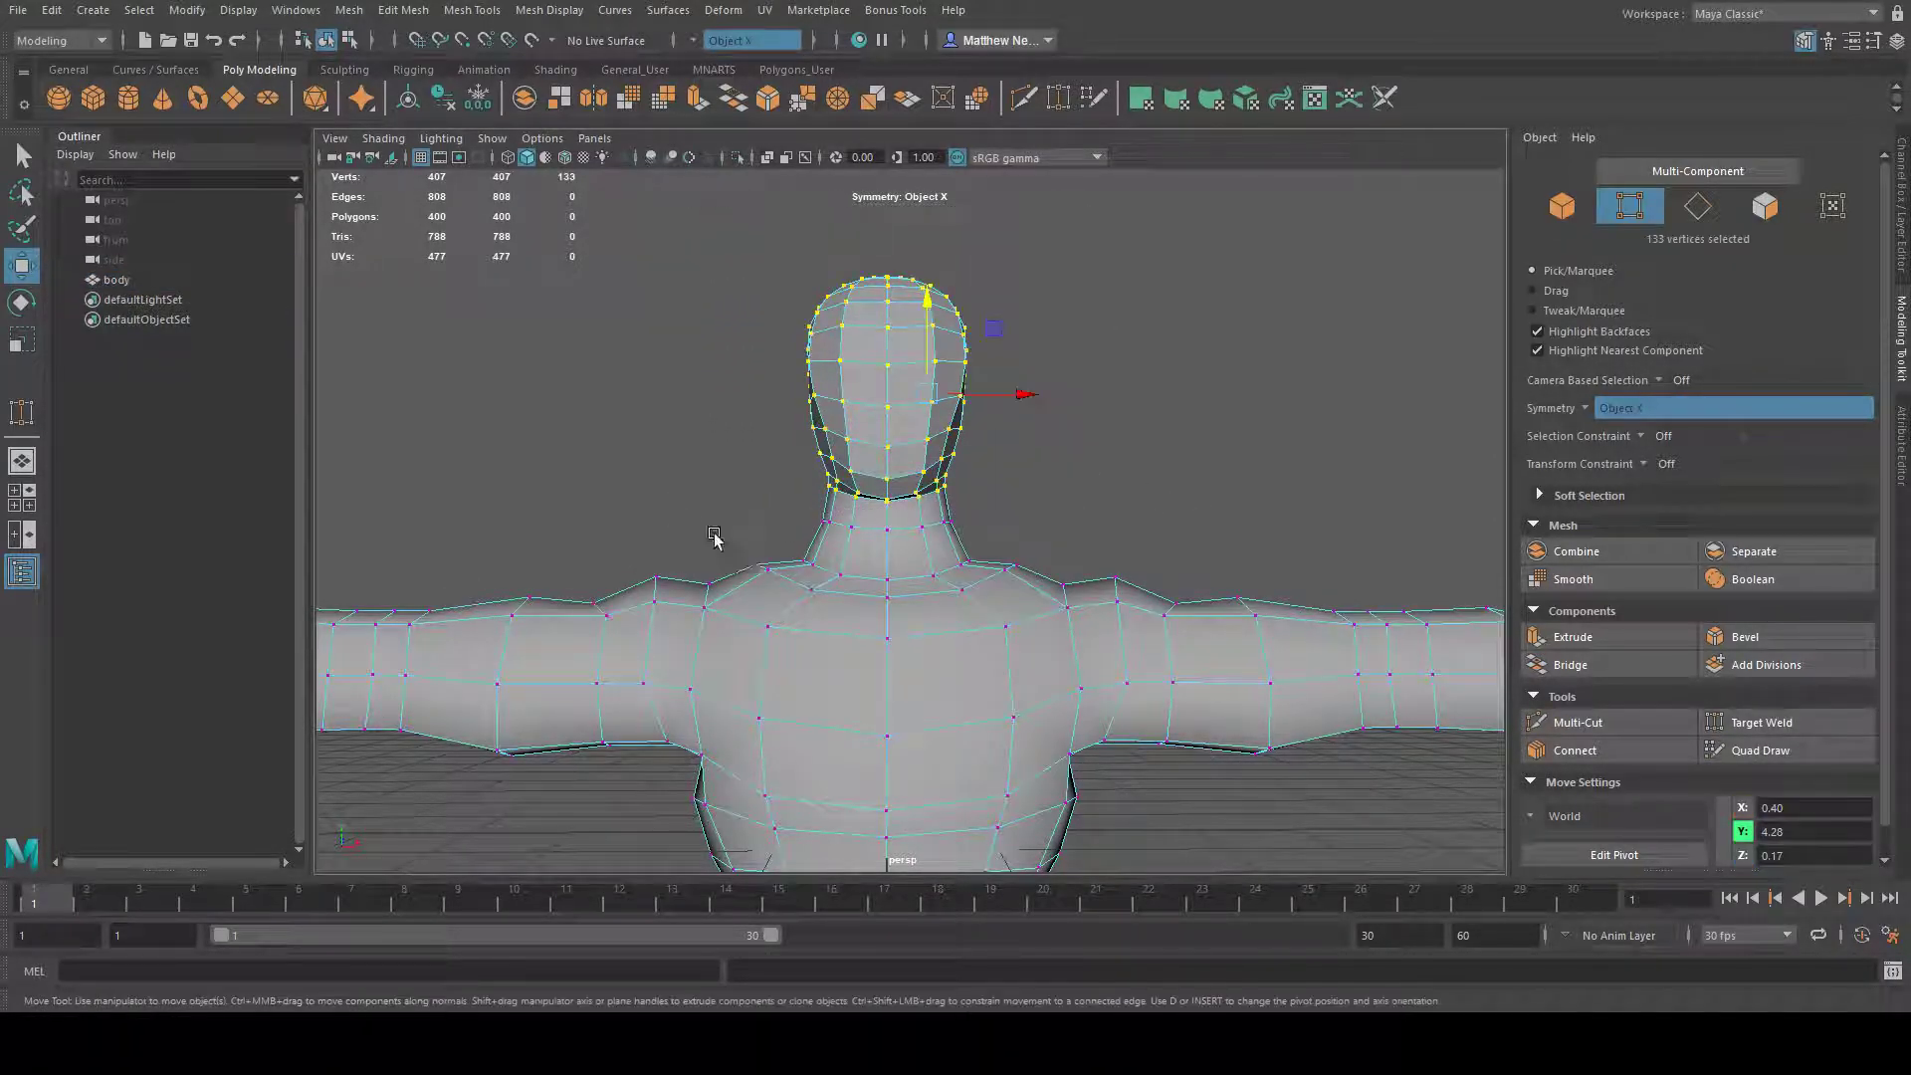
left_click_drag(876, 528, 1107, 563, "alt")
left_click_drag(951, 303, 951, 322)
- Shift the mirrored vertex pairs at the back of the neck's base and middle slightly backward to refine the neck's profile
left_click_drag(1058, 388, 910, 580, "alt")
left_click(909, 580)
left_click_drag(1126, 611, 1113, 595, "alt")
left_click(893, 571)
key("b")
left_click_drag(990, 579, 891, 573)
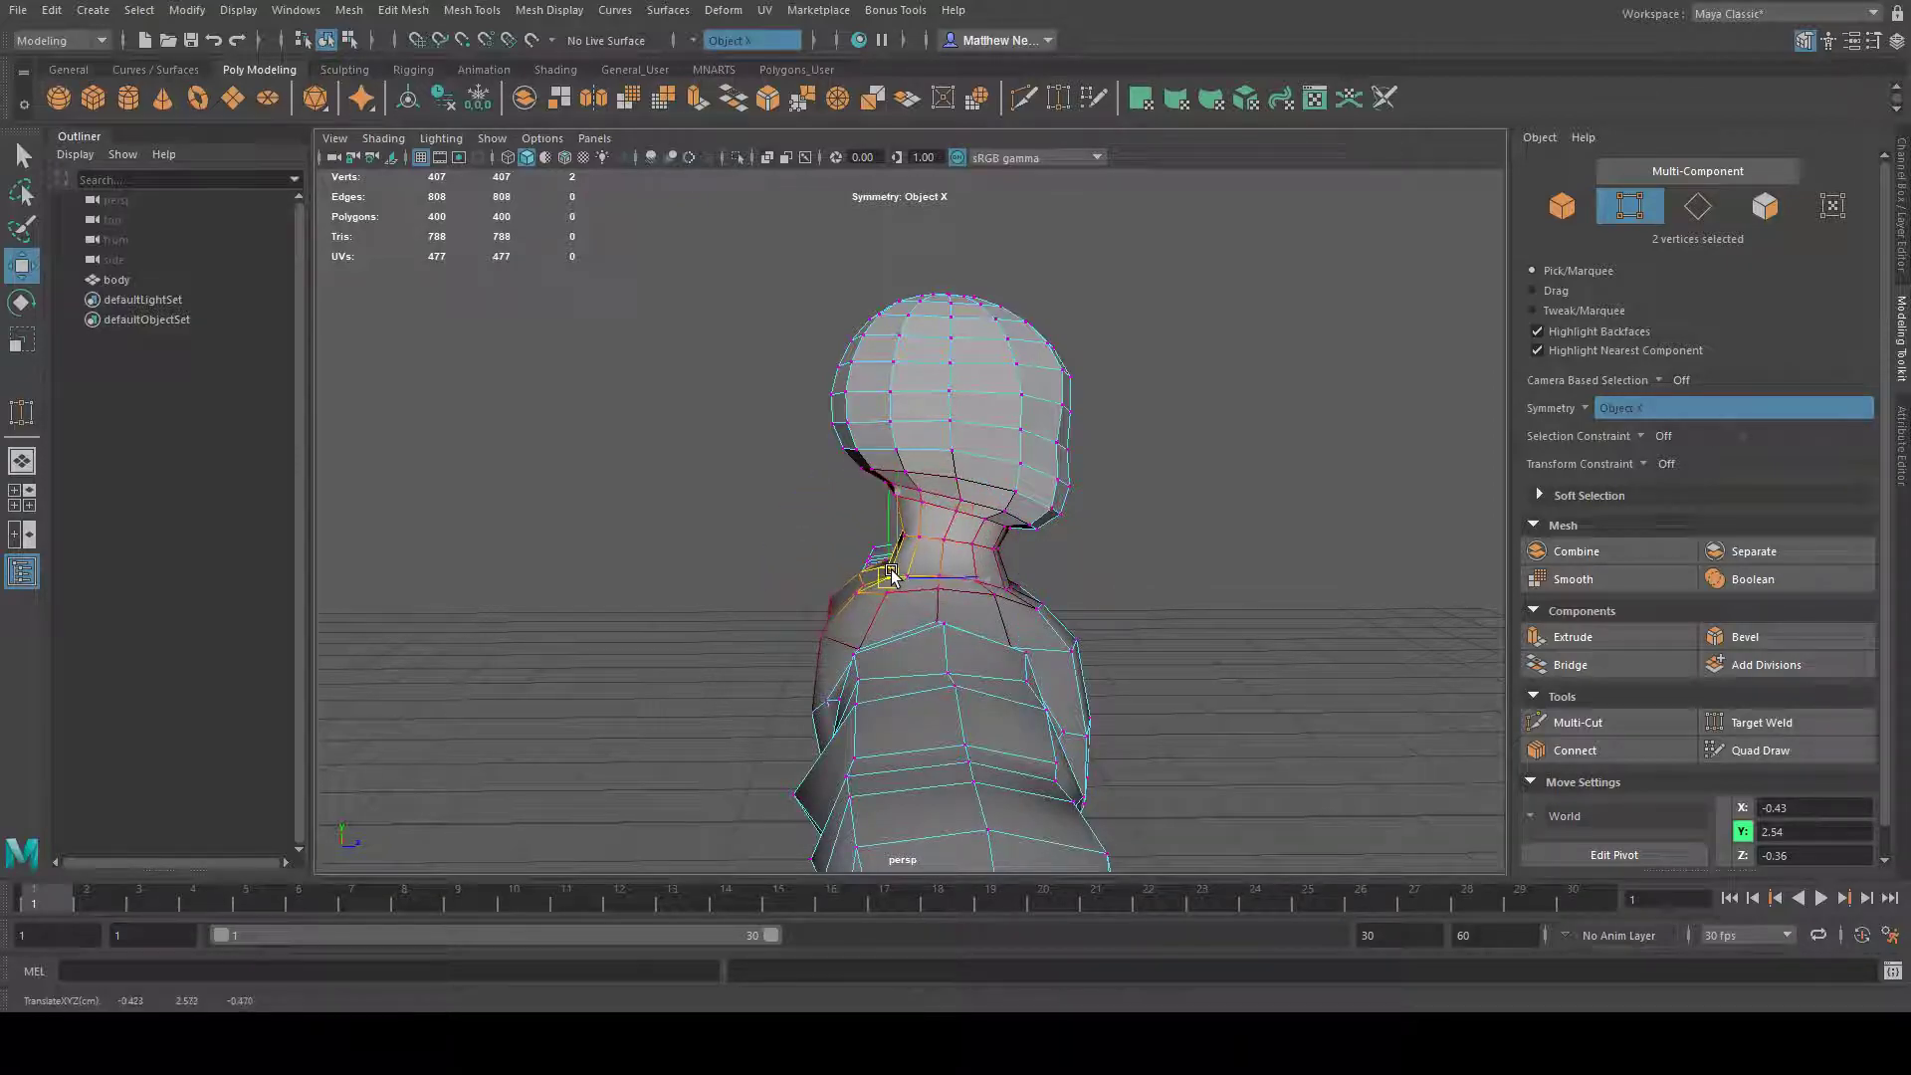
left_click_drag(1119, 603, 1104, 586, "alt")
left_click(1102, 587)
left_click(890, 526)
left_click_drag(892, 532, 875, 529)
left_click(1338, 617)
- Select the whole body in object mode and soften its edges
left_click_drag(1348, 619, 1084, 577, "alt")
left_click(1012, 478)
left_click_drag(1202, 627, 980, 587, "alt")
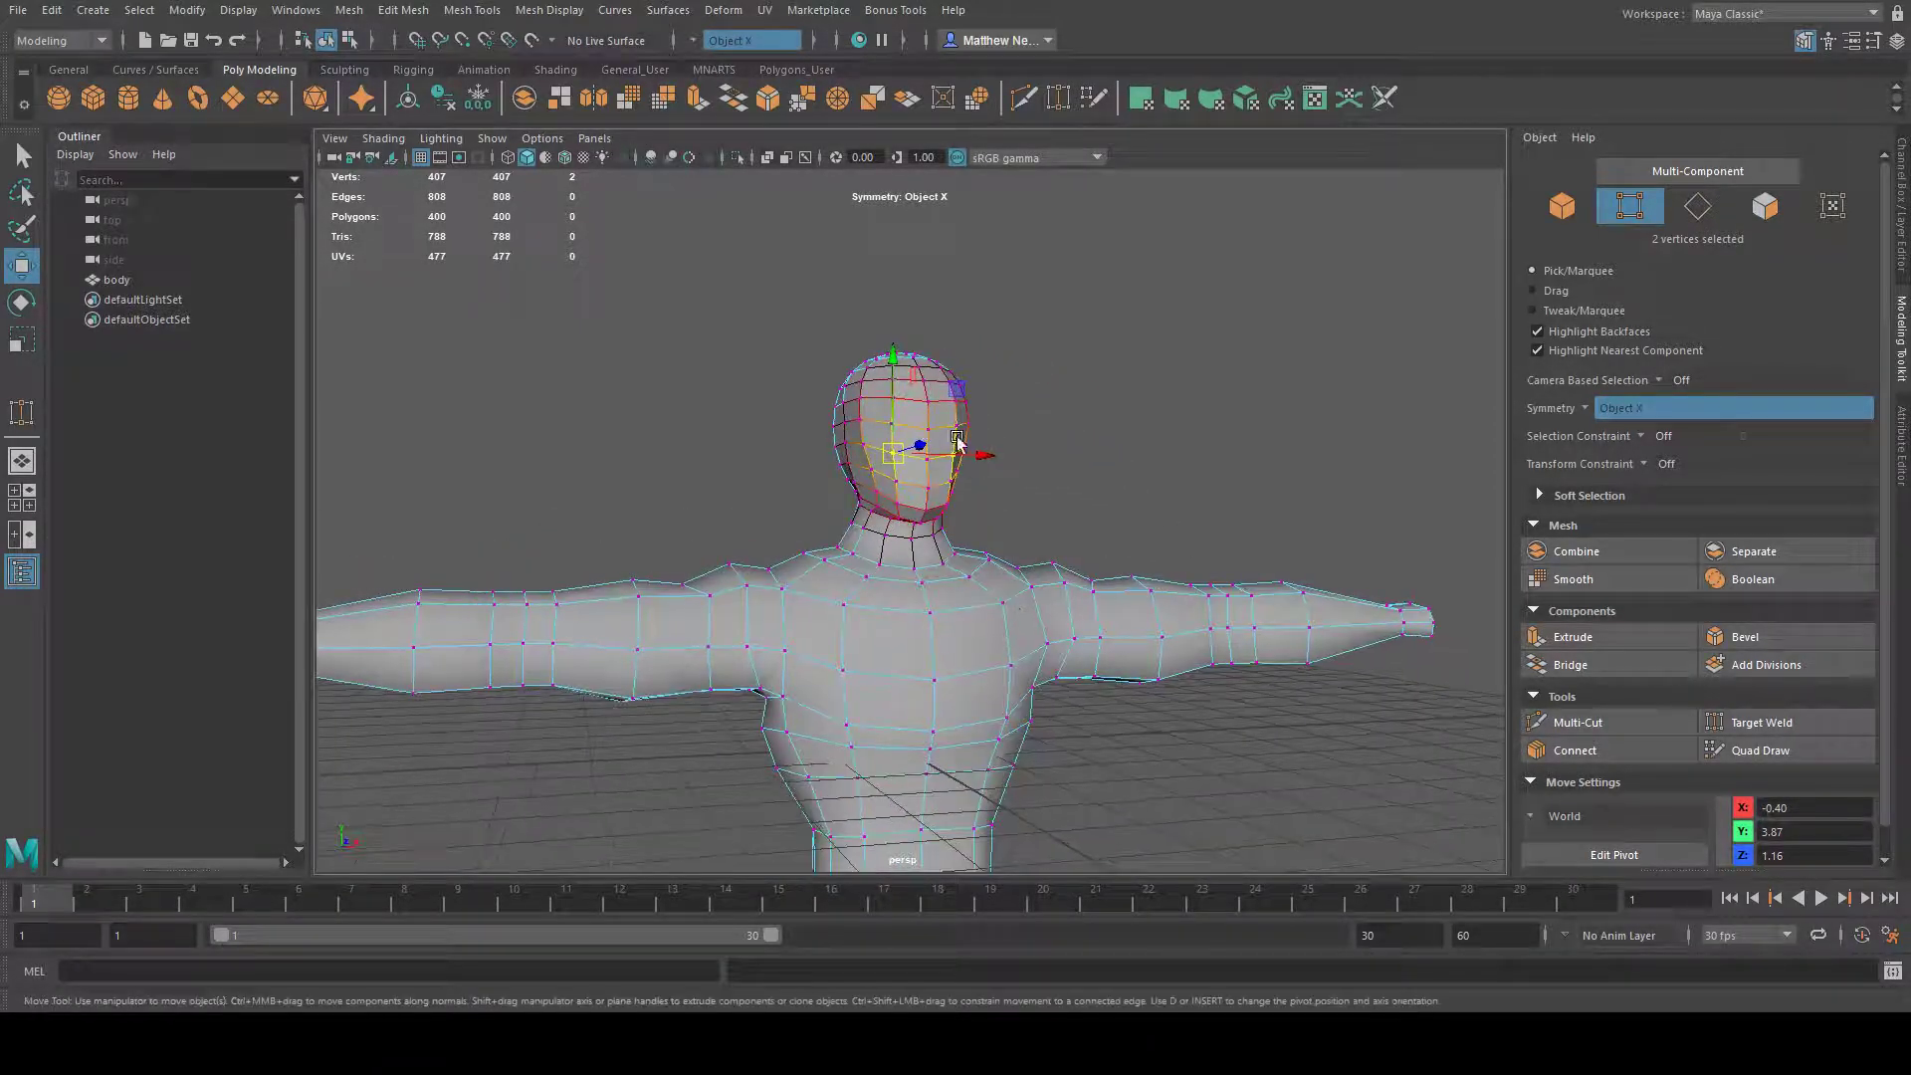
right_click_drag(934, 388, 1045, 328)
left_click(1111, 458)
left_click(1060, 587)
right_click_drag(1088, 534, 980, 520, "alt")
left_click_drag(980, 520, 1036, 521, "alt")
right_click_drag(925, 491, 964, 414, "alt")
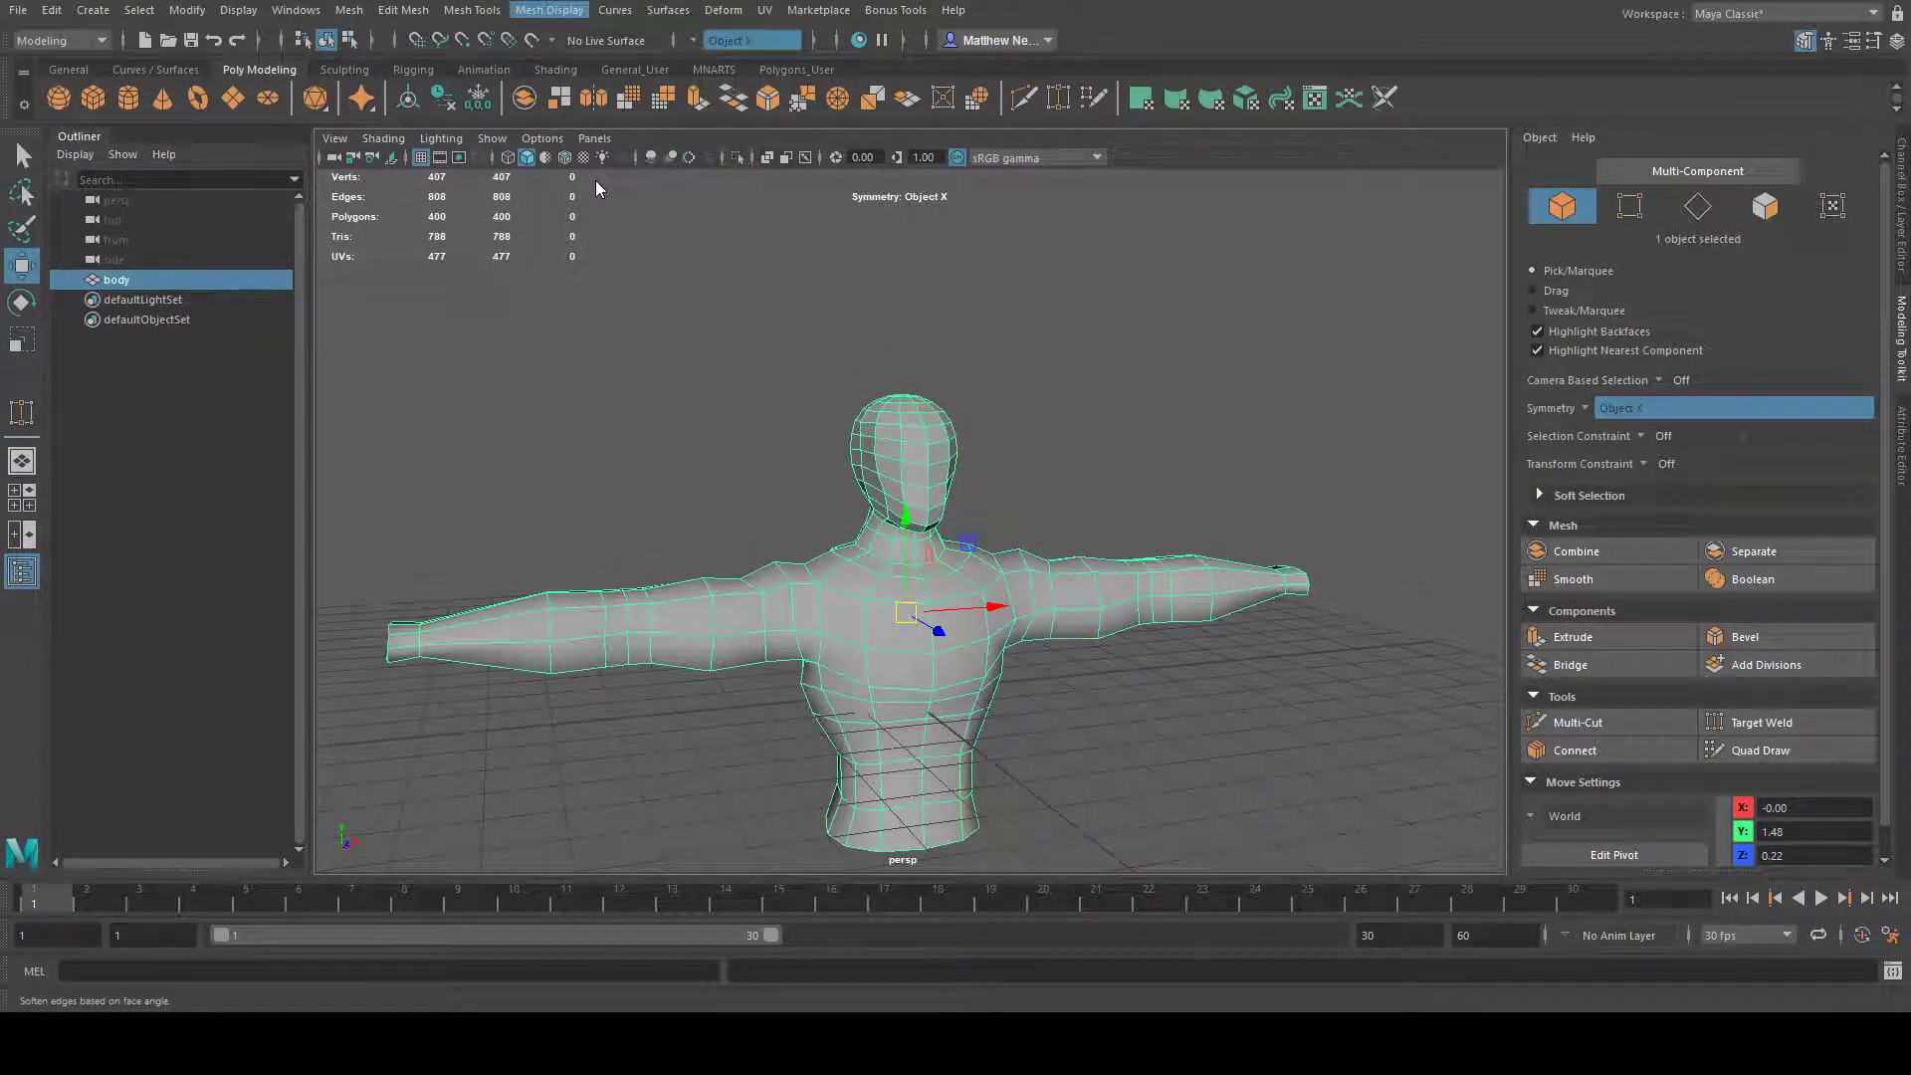
left_click(1241, 456)
- Inspect the smoothed body from several angles, and turn off Object X symmetry with nothing selected
left_click_drag(1241, 456, 989, 648, "alt")
left_click_drag(1151, 670, 878, 667, "alt")
left_click(989, 444)
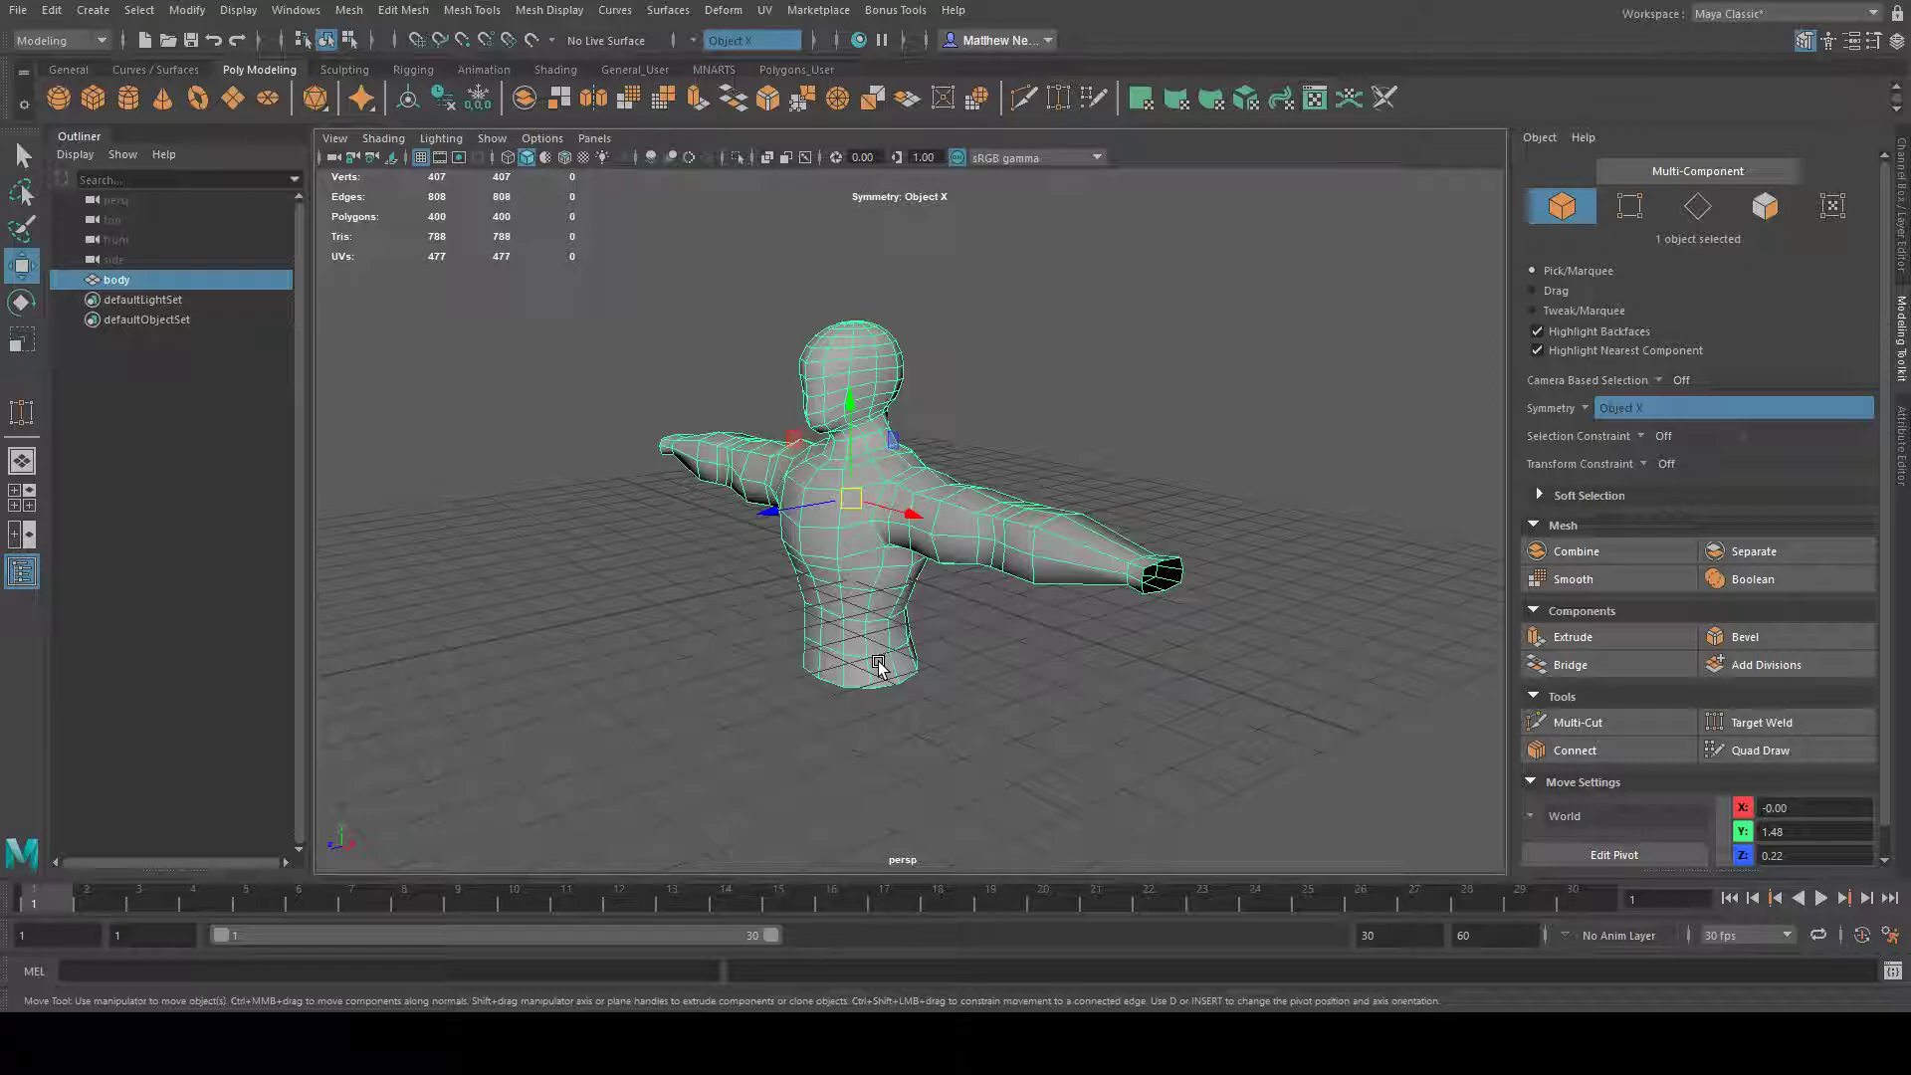
left_click_drag(967, 677, 1212, 628, "alt")
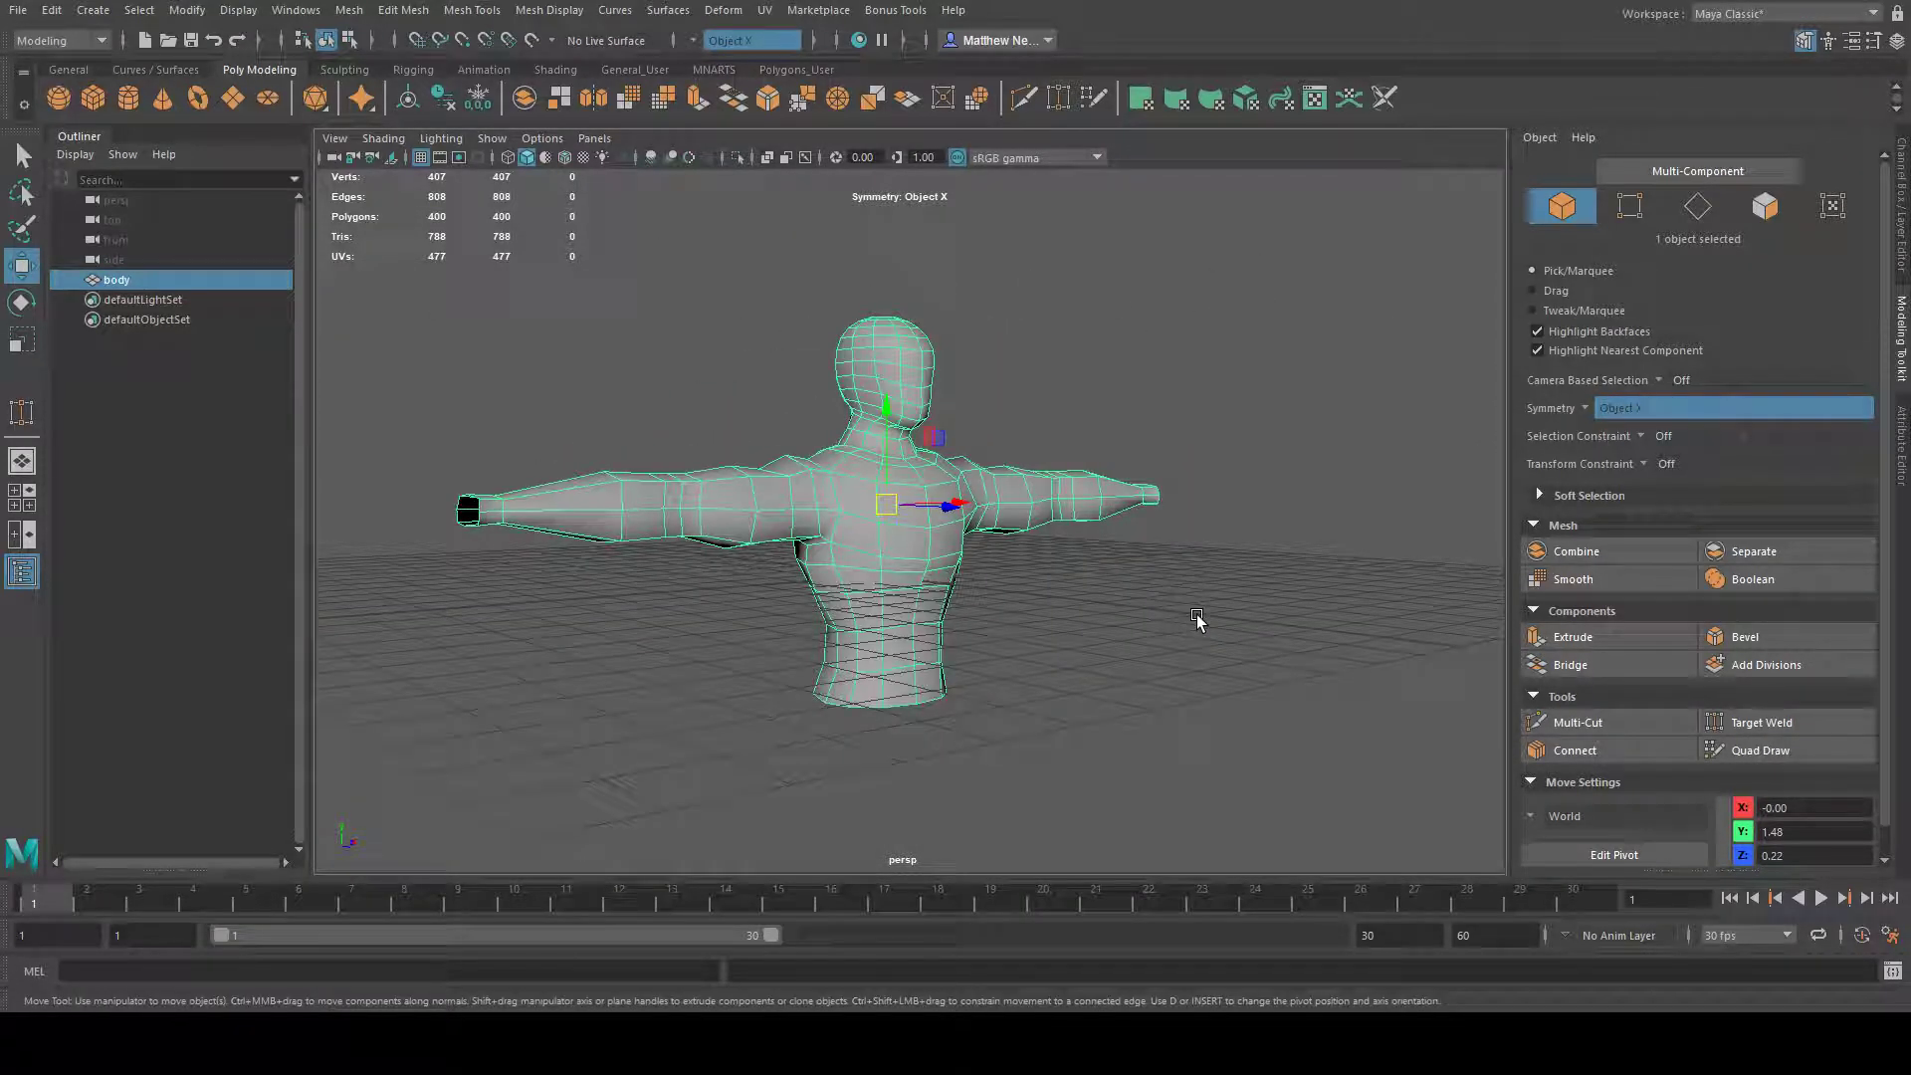
left_click_drag(1269, 568, 1280, 661, "alt")
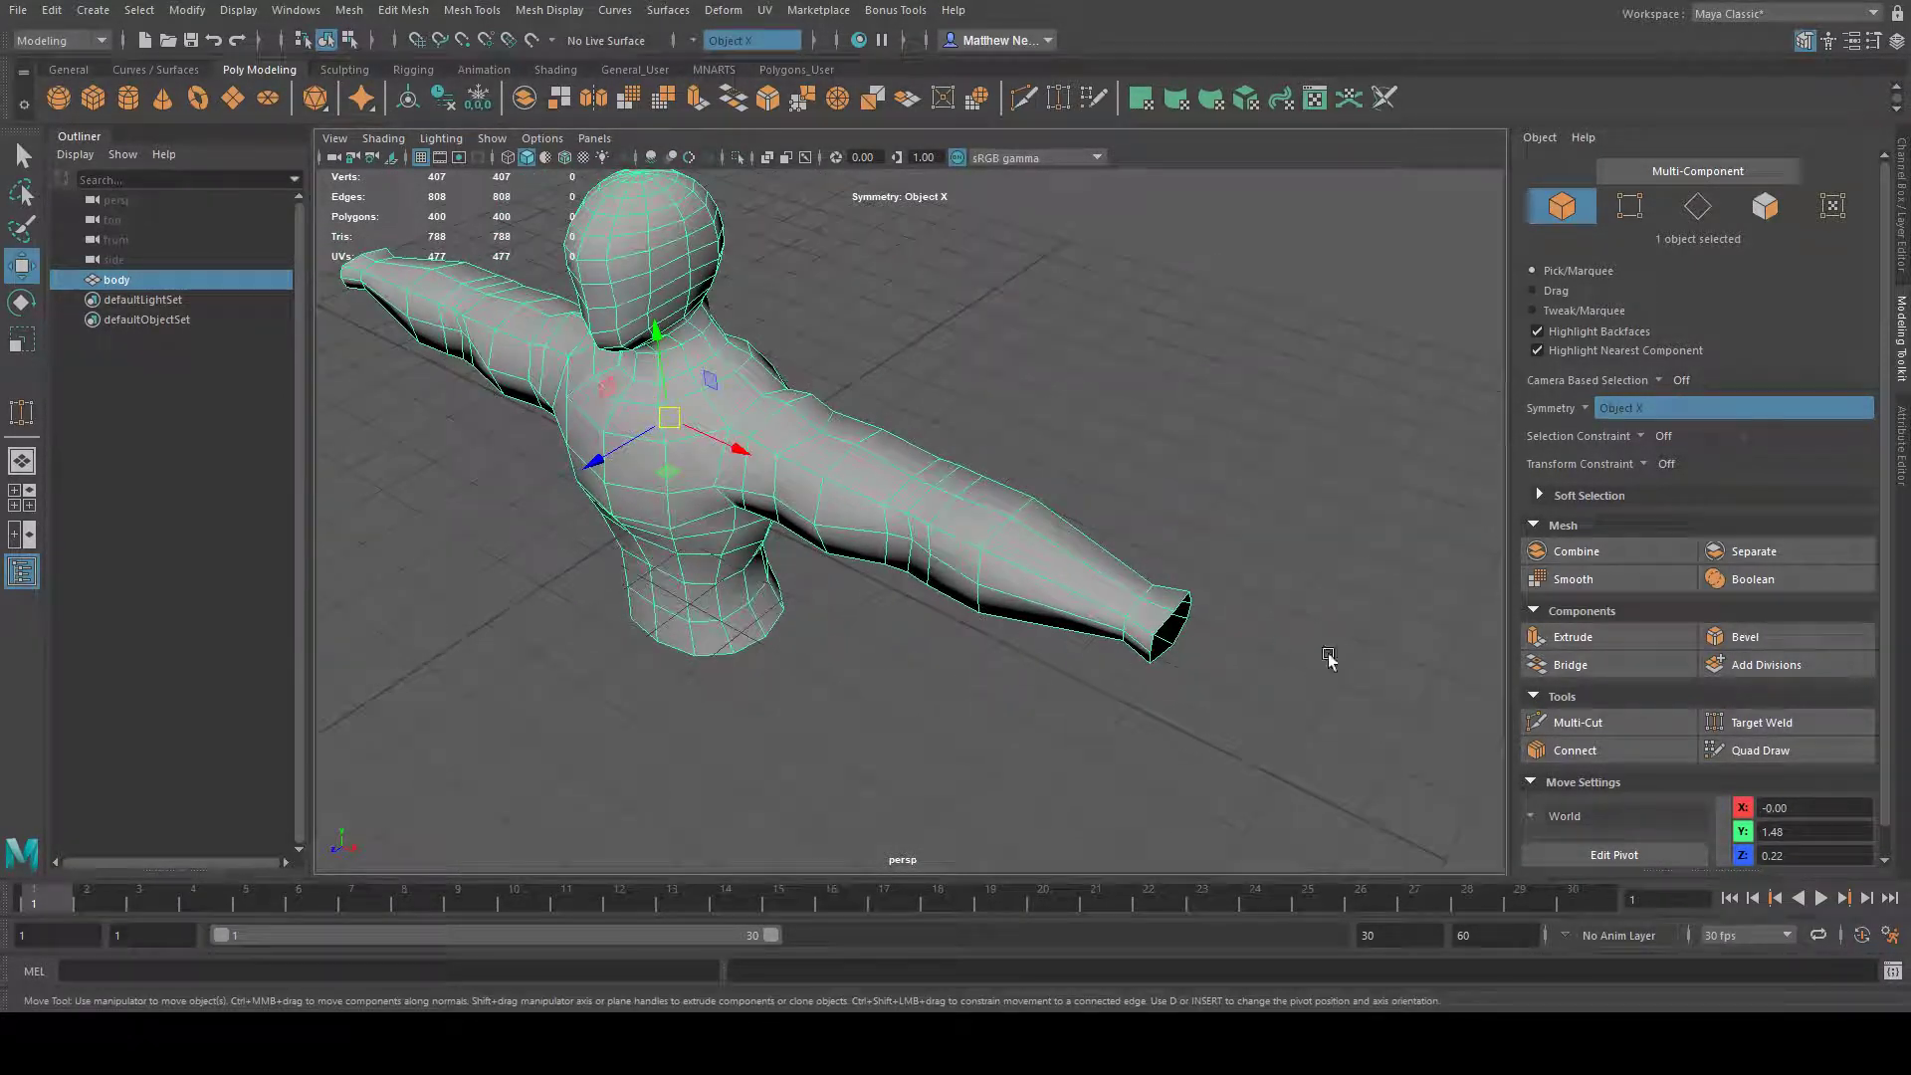
left_click(1624, 416)
left_click(1100, 438)
left_click_drag(1099, 462, 1090, 543, "alt")
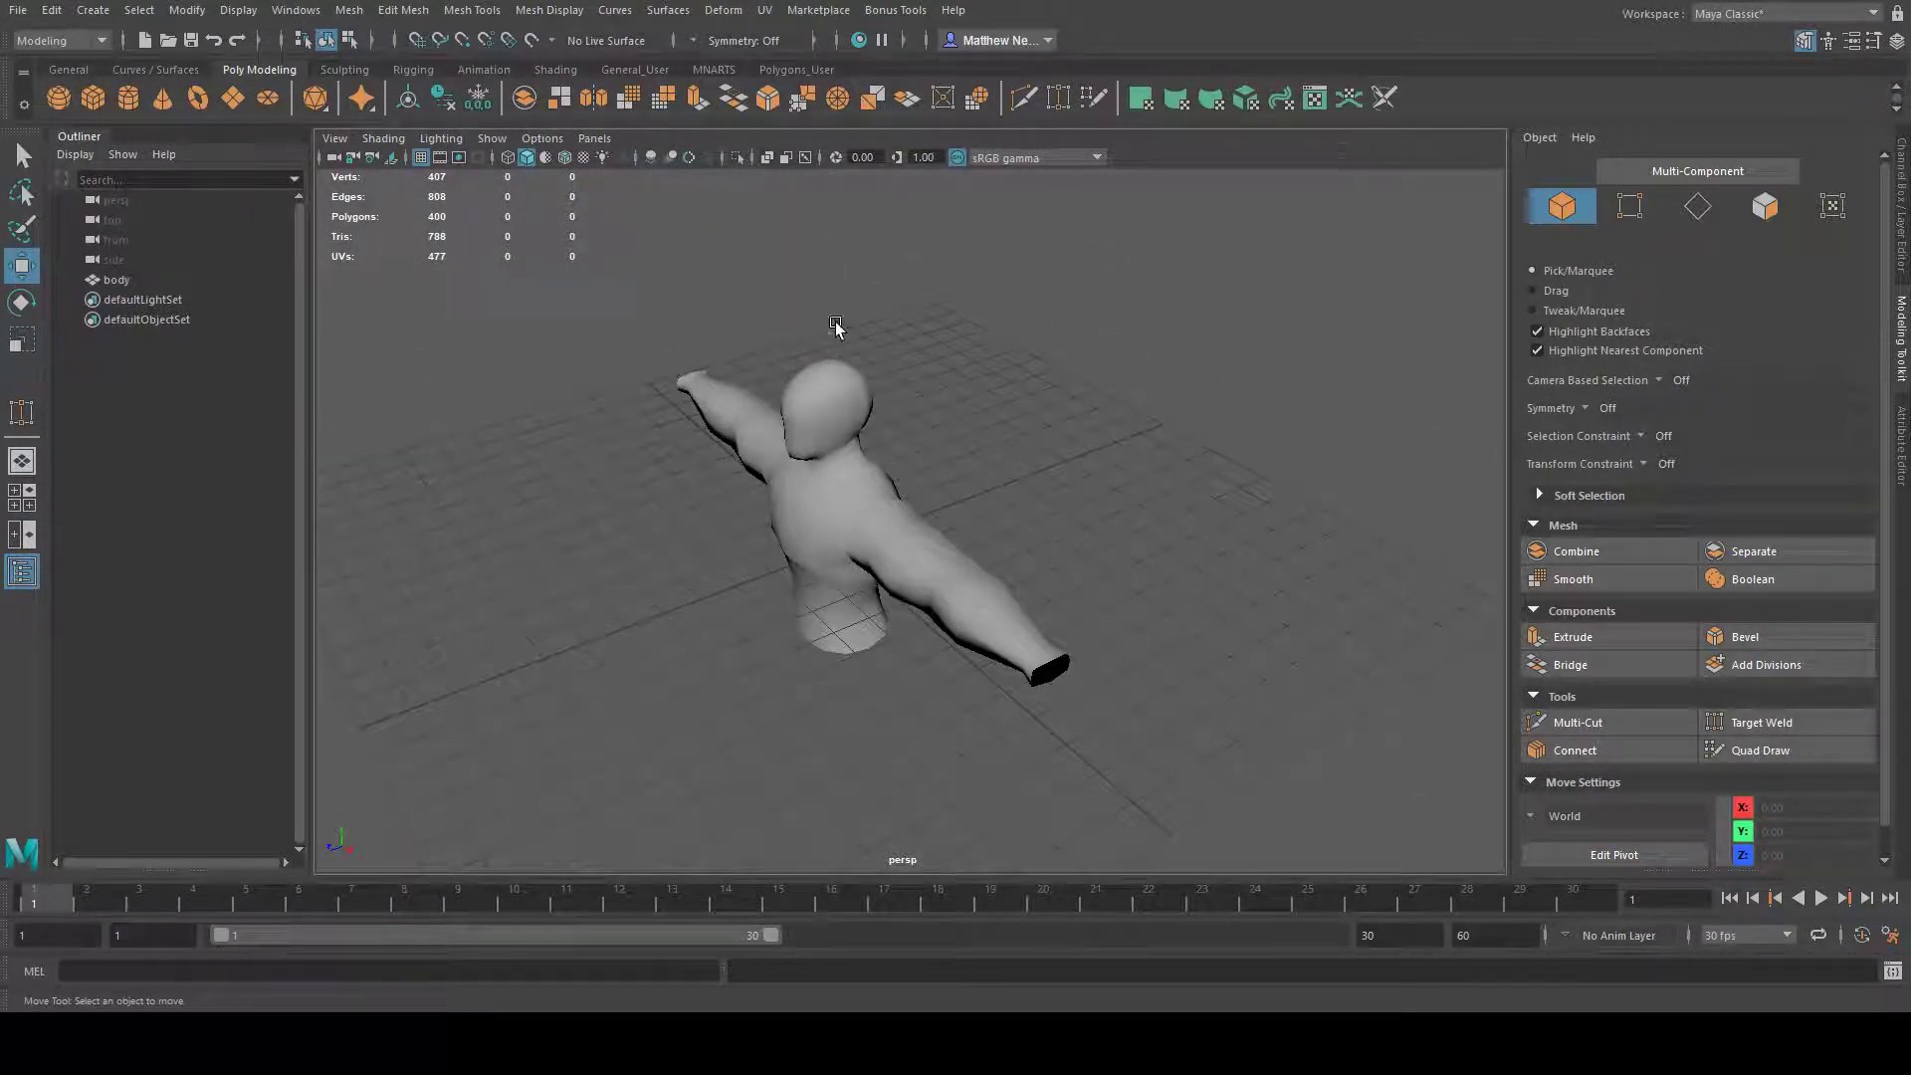
- Create a polygon cube and move it along Z in front of the body to about 3.99
left_click(93, 97)
left_click_drag(710, 555, 600, 617)
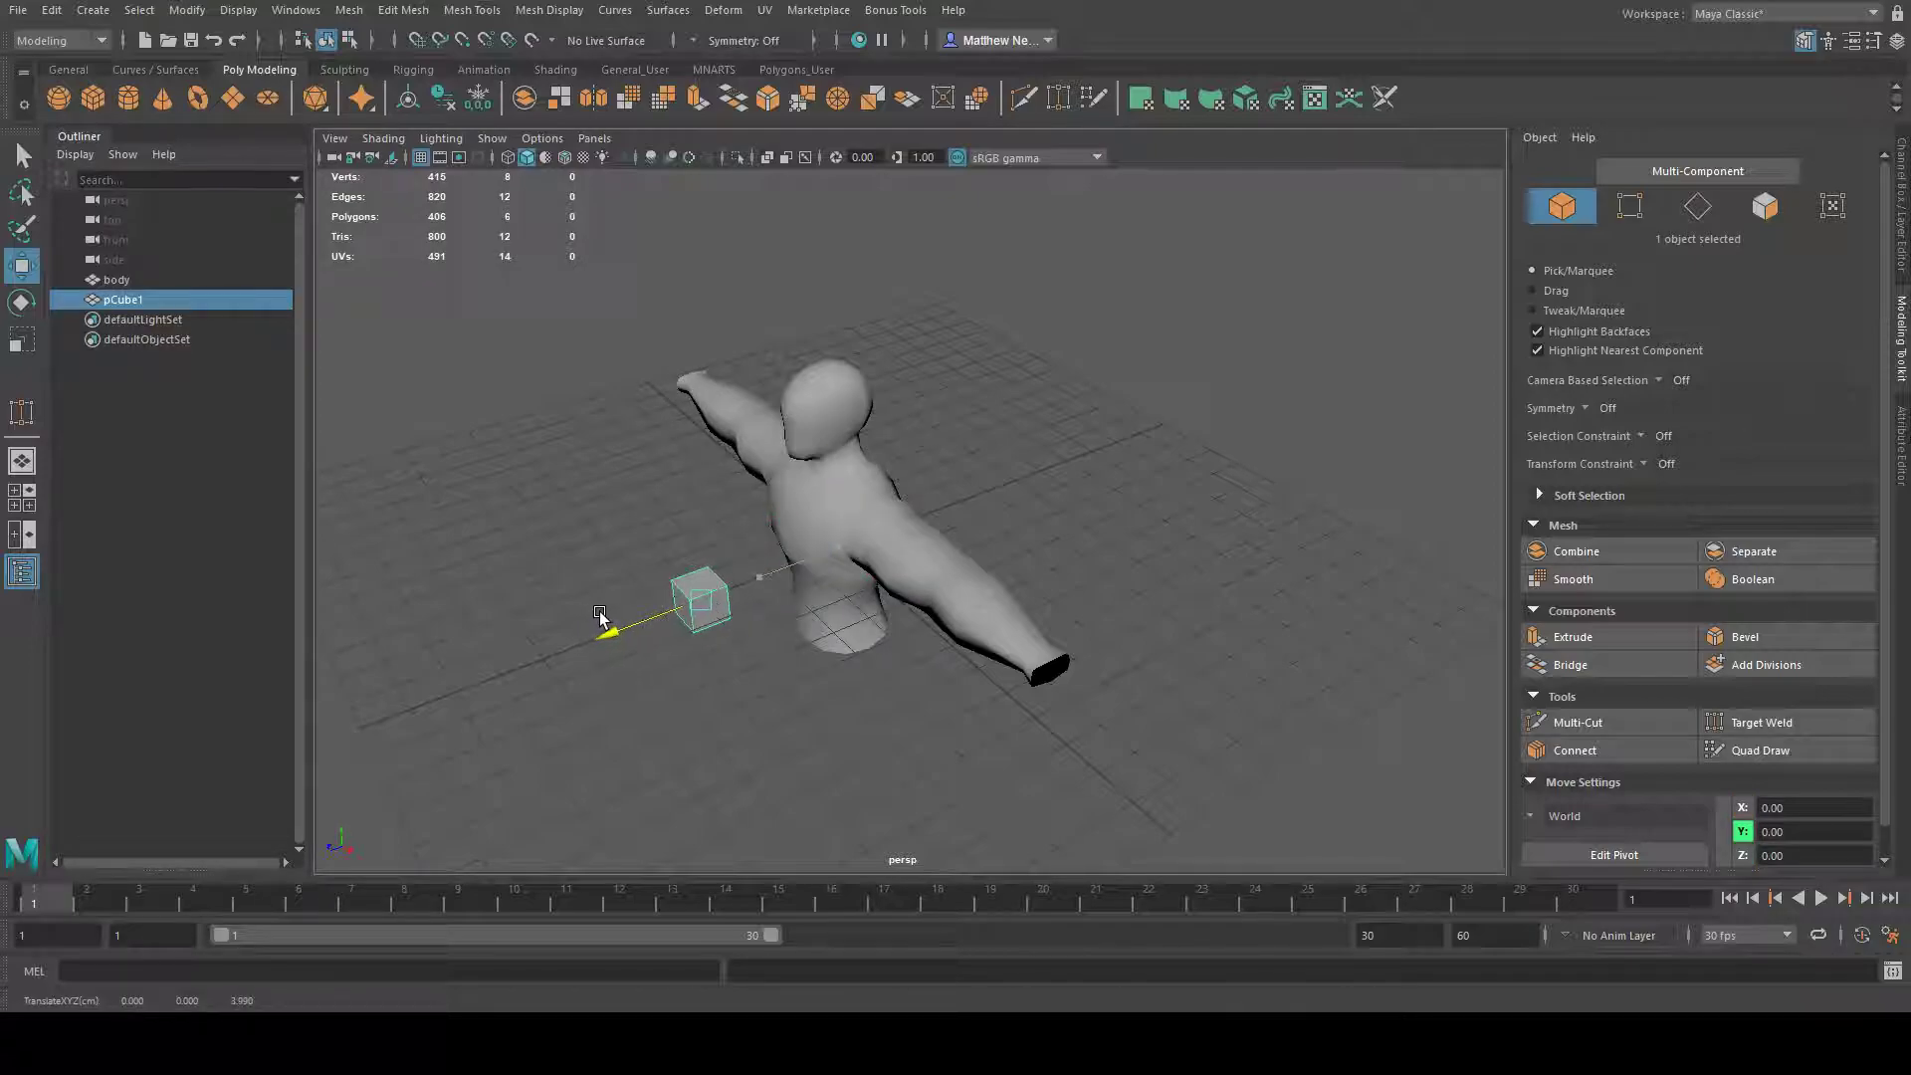
left_click_drag(1064, 476, 1100, 469, "alt")
scroll(834, 475, "up", 2)
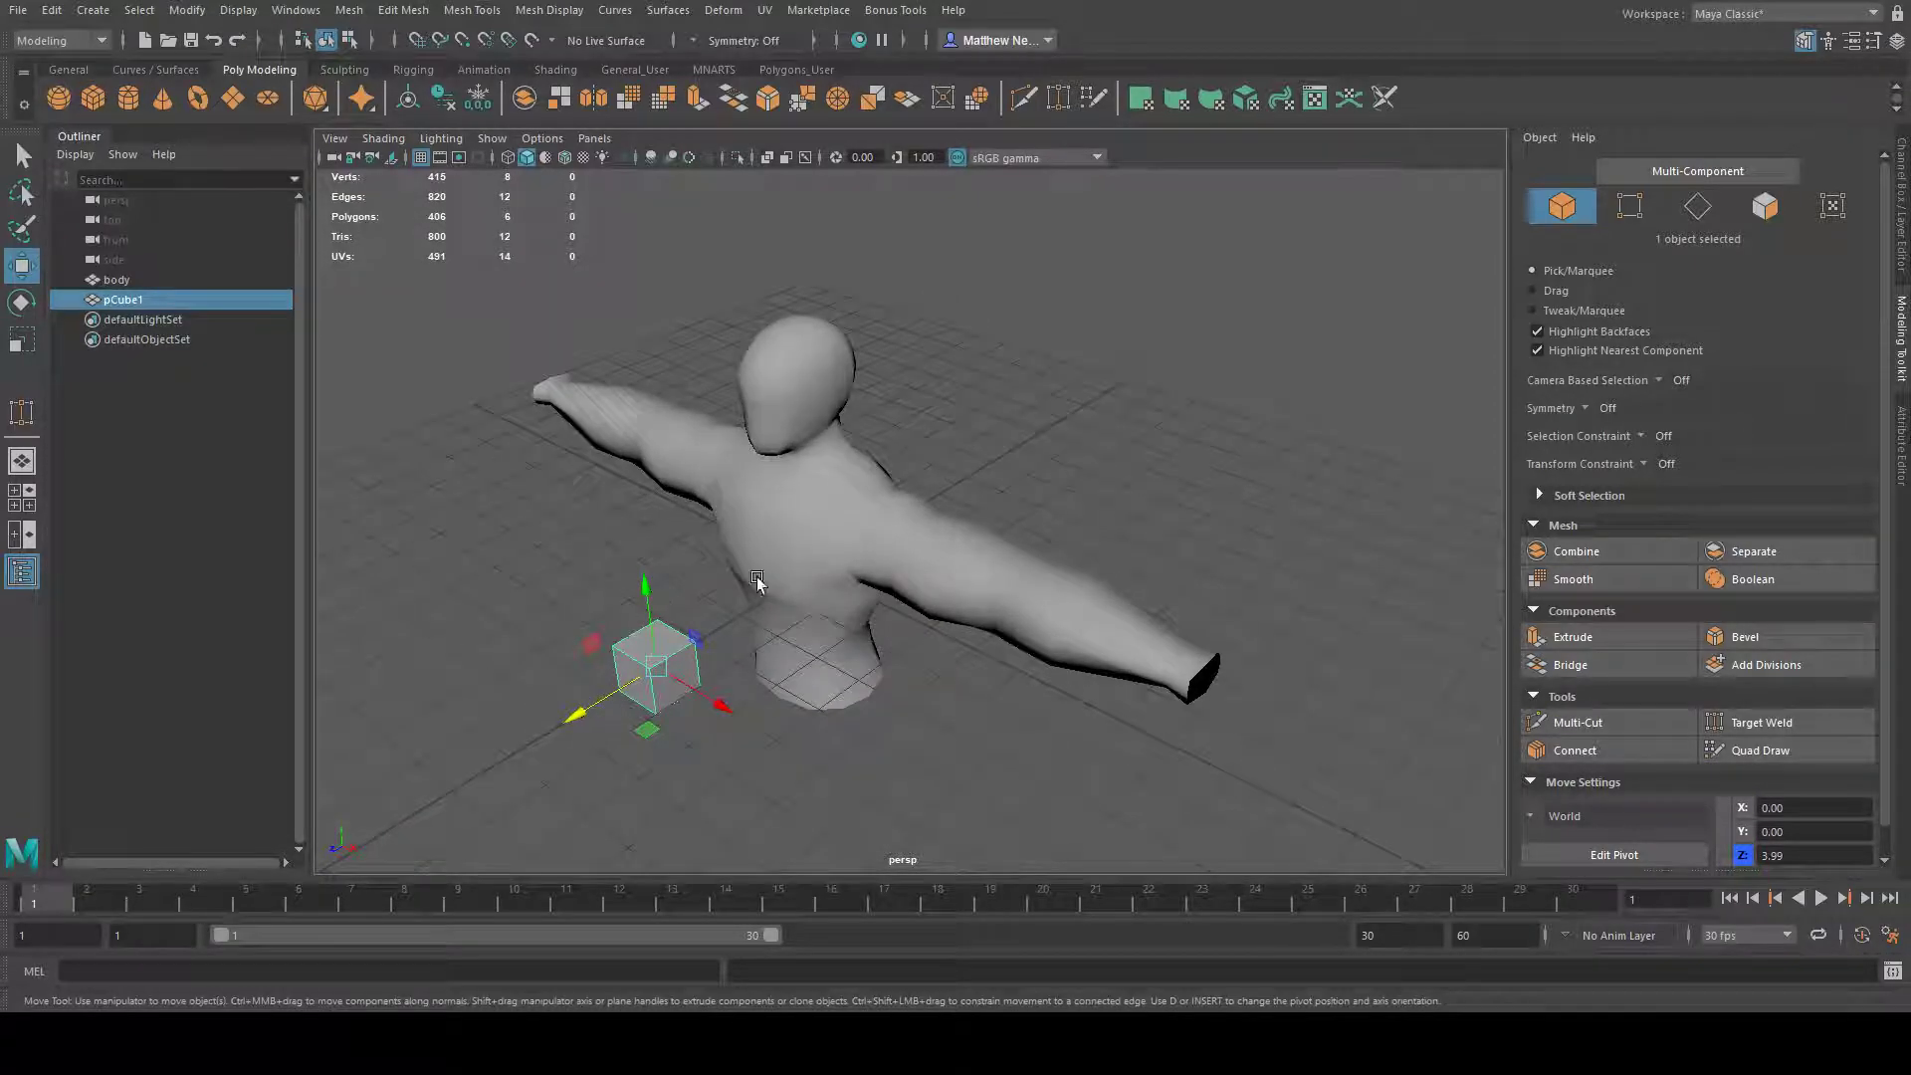
left_click_drag(1075, 537, 1054, 624, "alt")
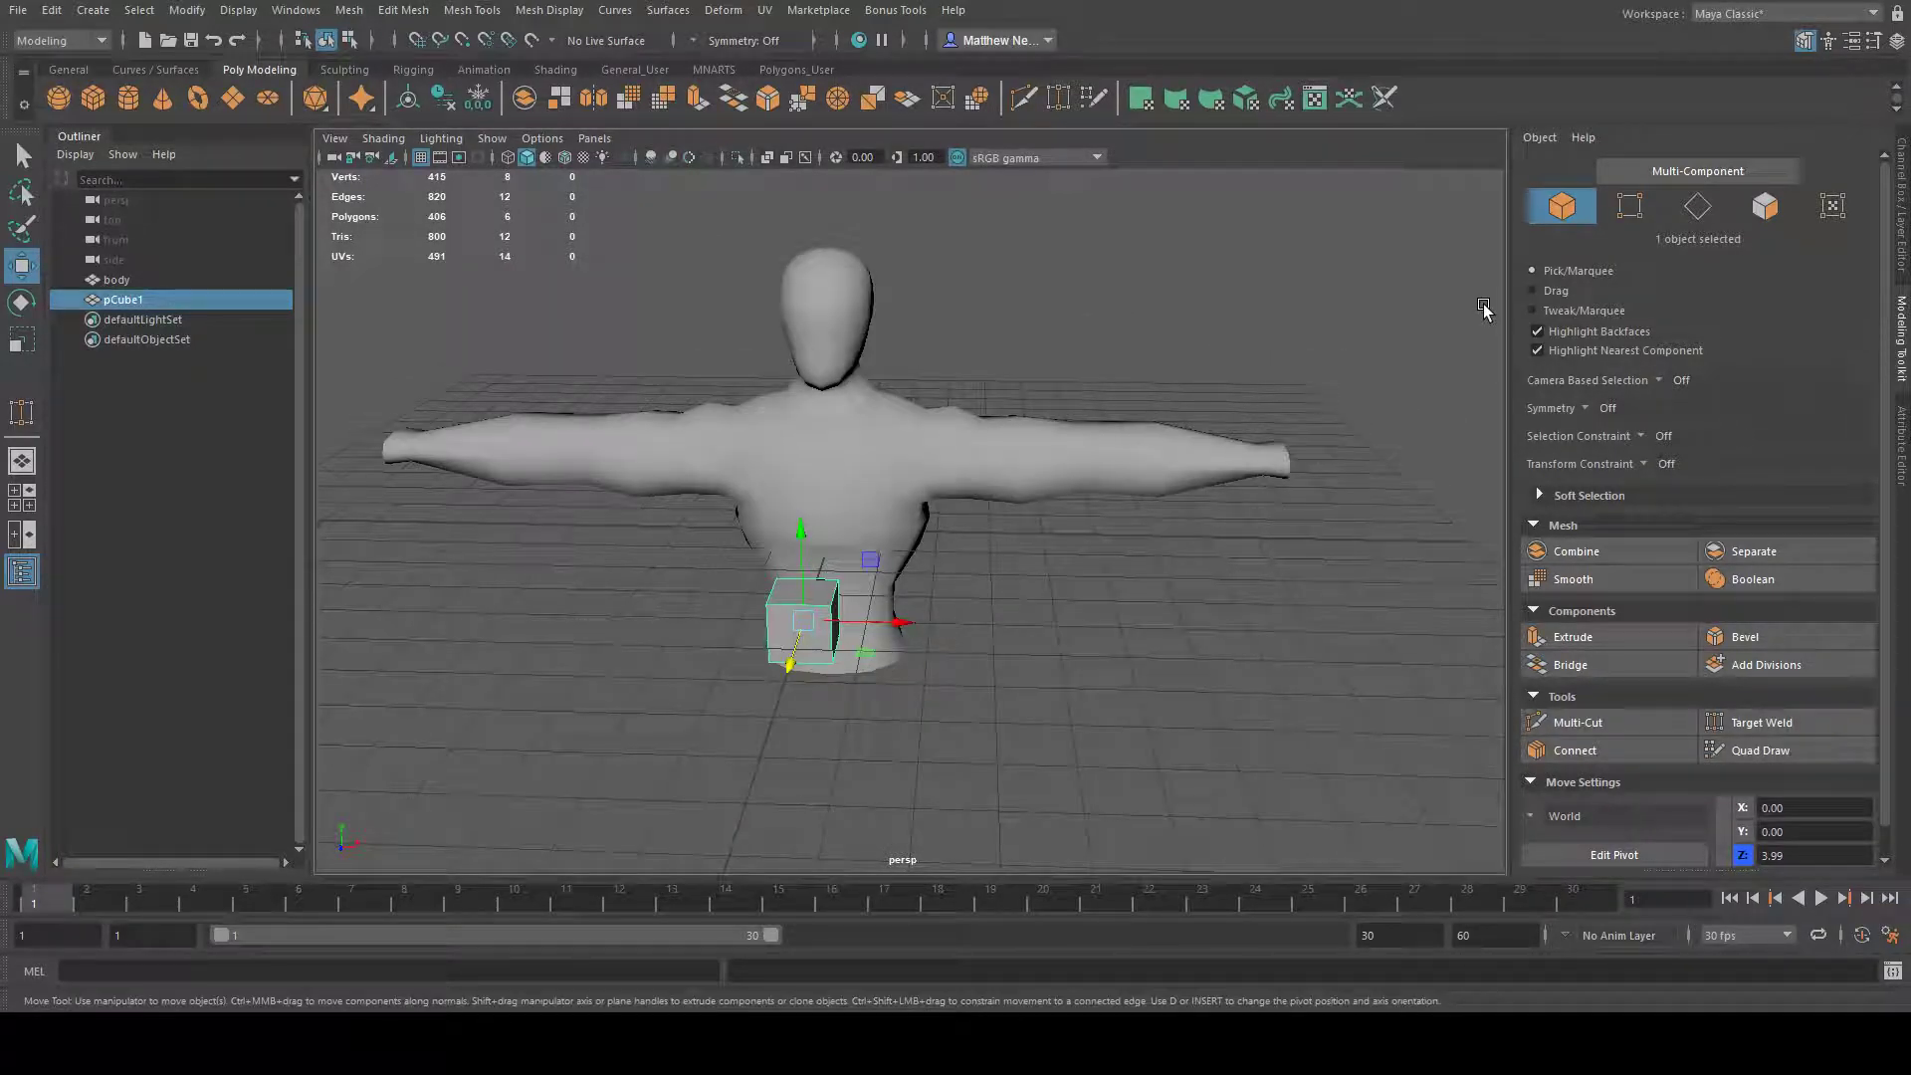
- Set the cube's width, height and depth subdivisions to 2 each
left_click(1903, 465)
left_click(1639, 176)
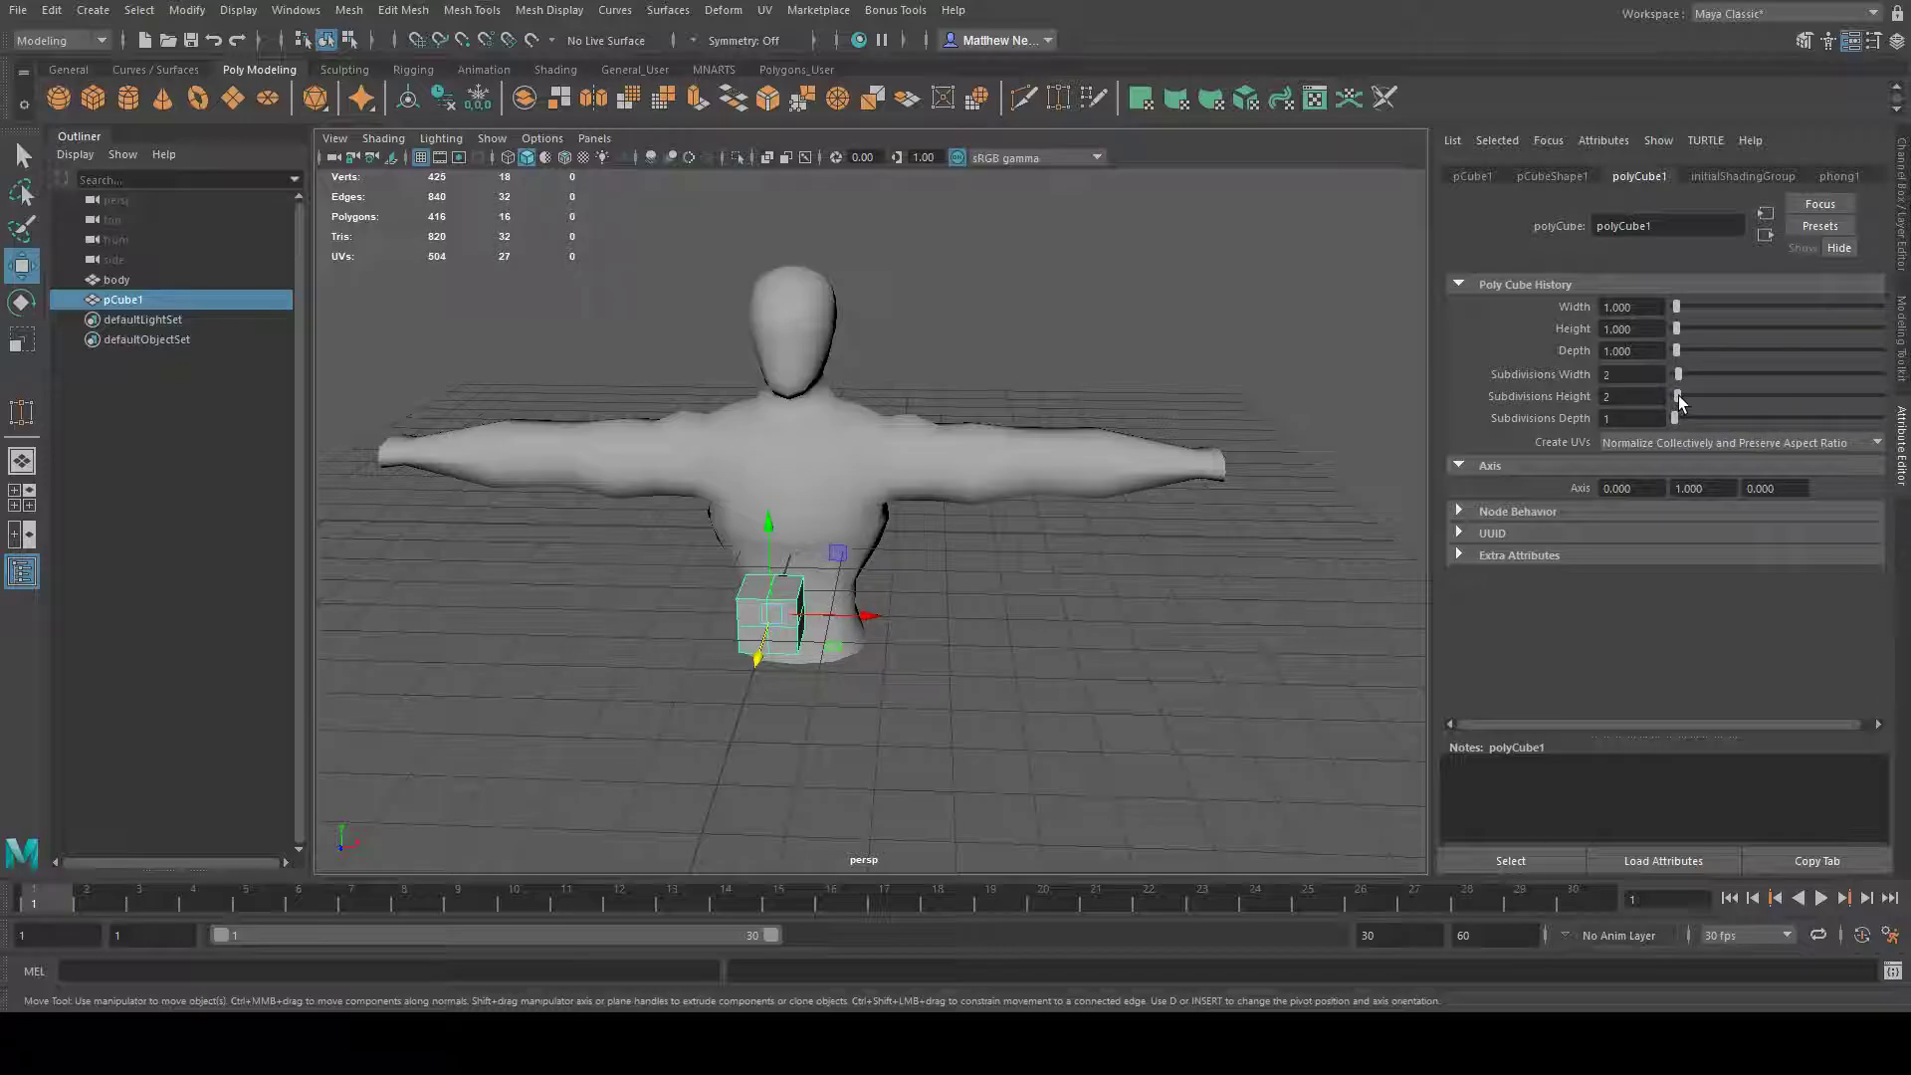
left_click_drag(1675, 417, 1682, 418)
left_click(927, 627)
left_click_drag(931, 624, 1004, 645, "alt")
right_click_drag(1003, 645, 1095, 642, "alt")
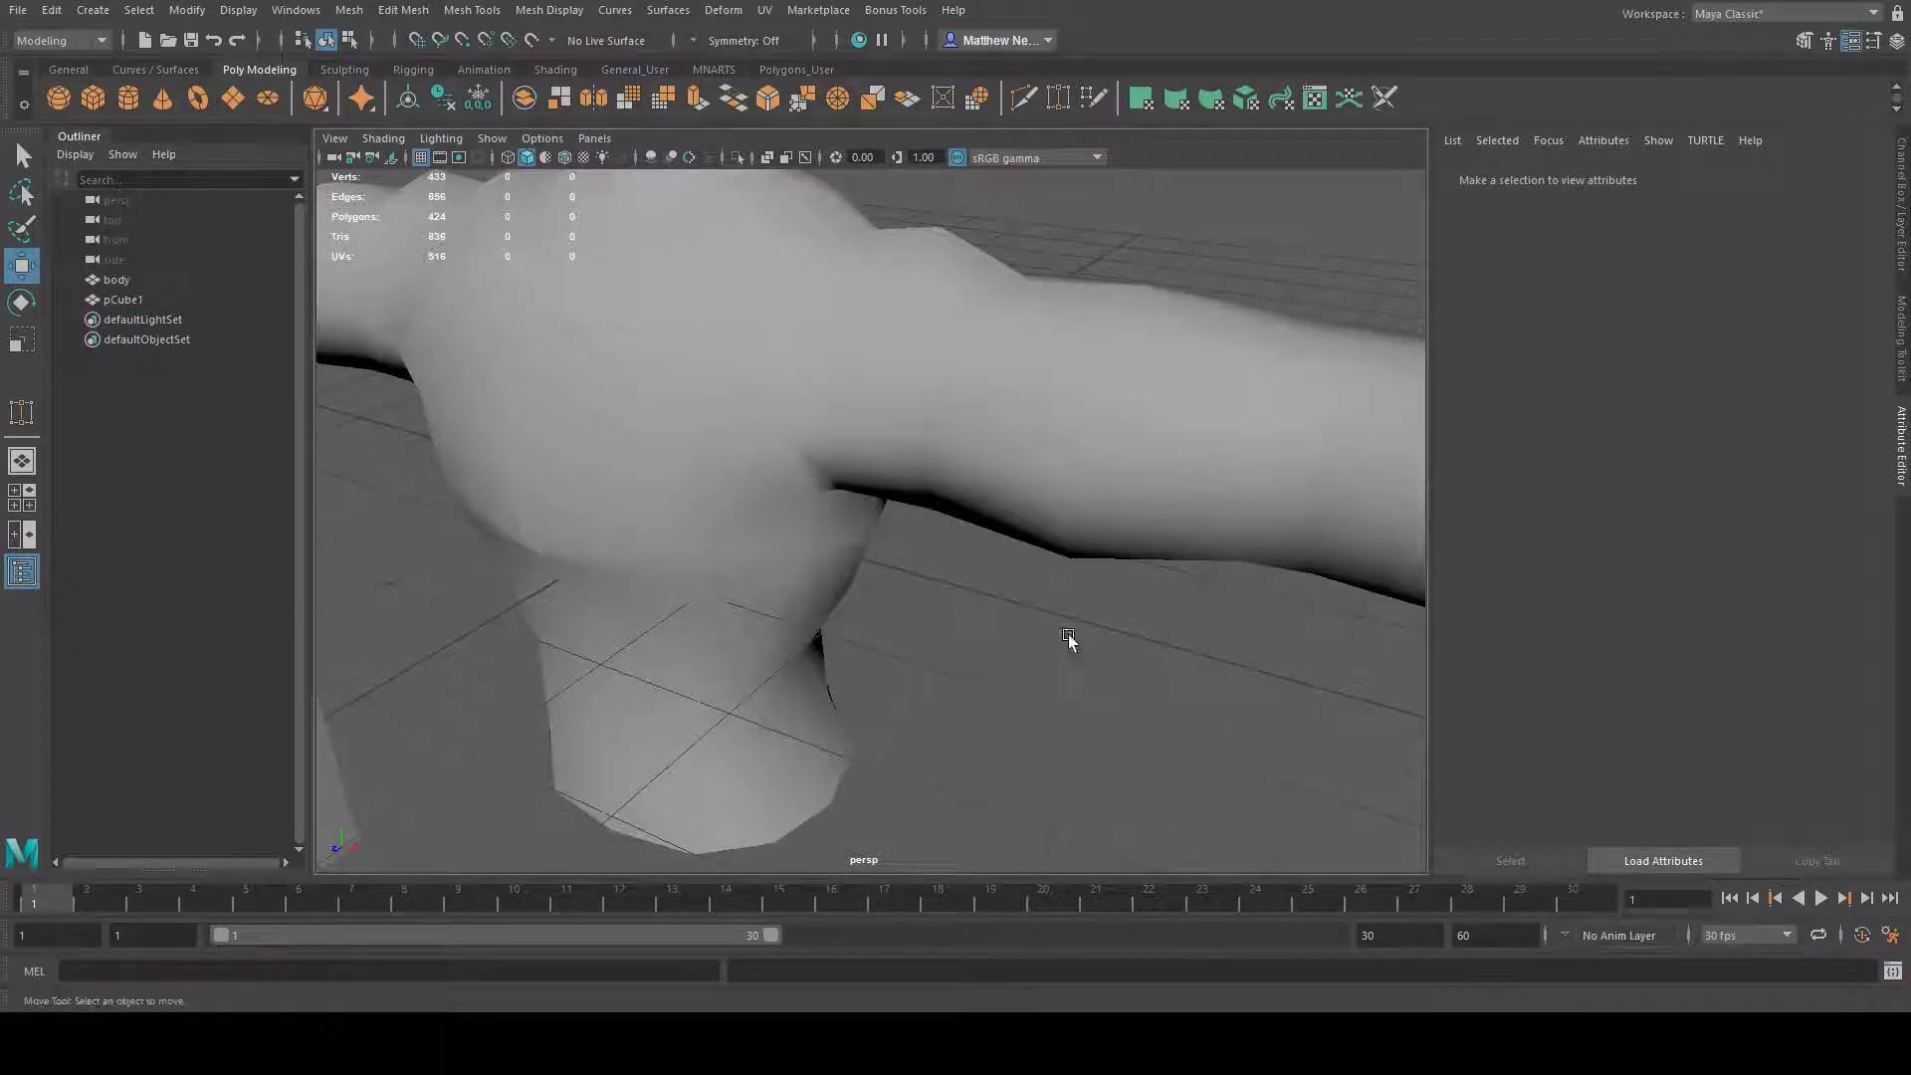
middle_click_drag(826, 642, 1061, 468, "alt")
left_click_drag(1062, 468, 1134, 488, "alt")
- Reselect the cube and set its height subdivisions to 1
left_click(763, 551)
left_click_drag(1144, 607, 1109, 610, "alt")
right_click_drag(850, 506, 921, 509, "alt")
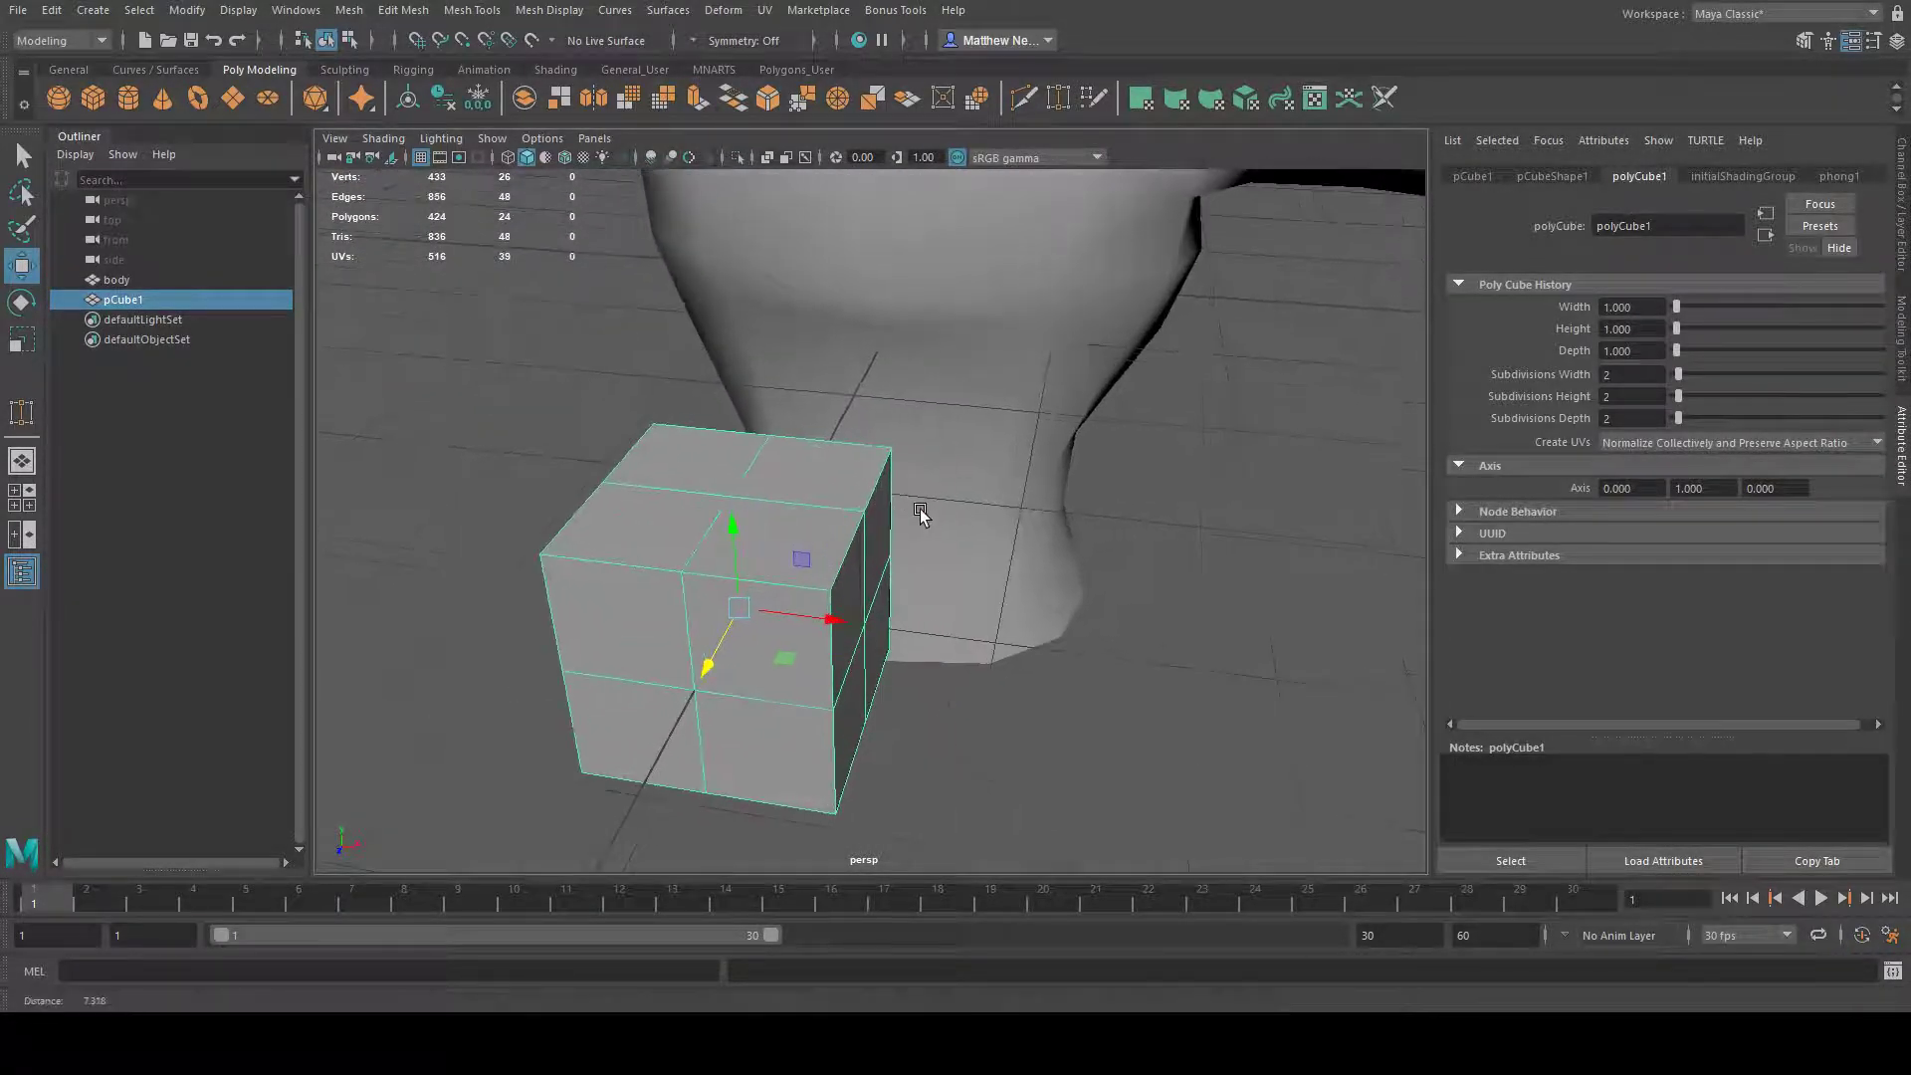
middle_click_drag(1084, 563, 1088, 504, "alt")
left_click_drag(1000, 503, 1075, 515, "alt")
right_click_drag(1174, 506, 1074, 503, "alt")
left_click_drag(1137, 493, 778, 493, "alt")
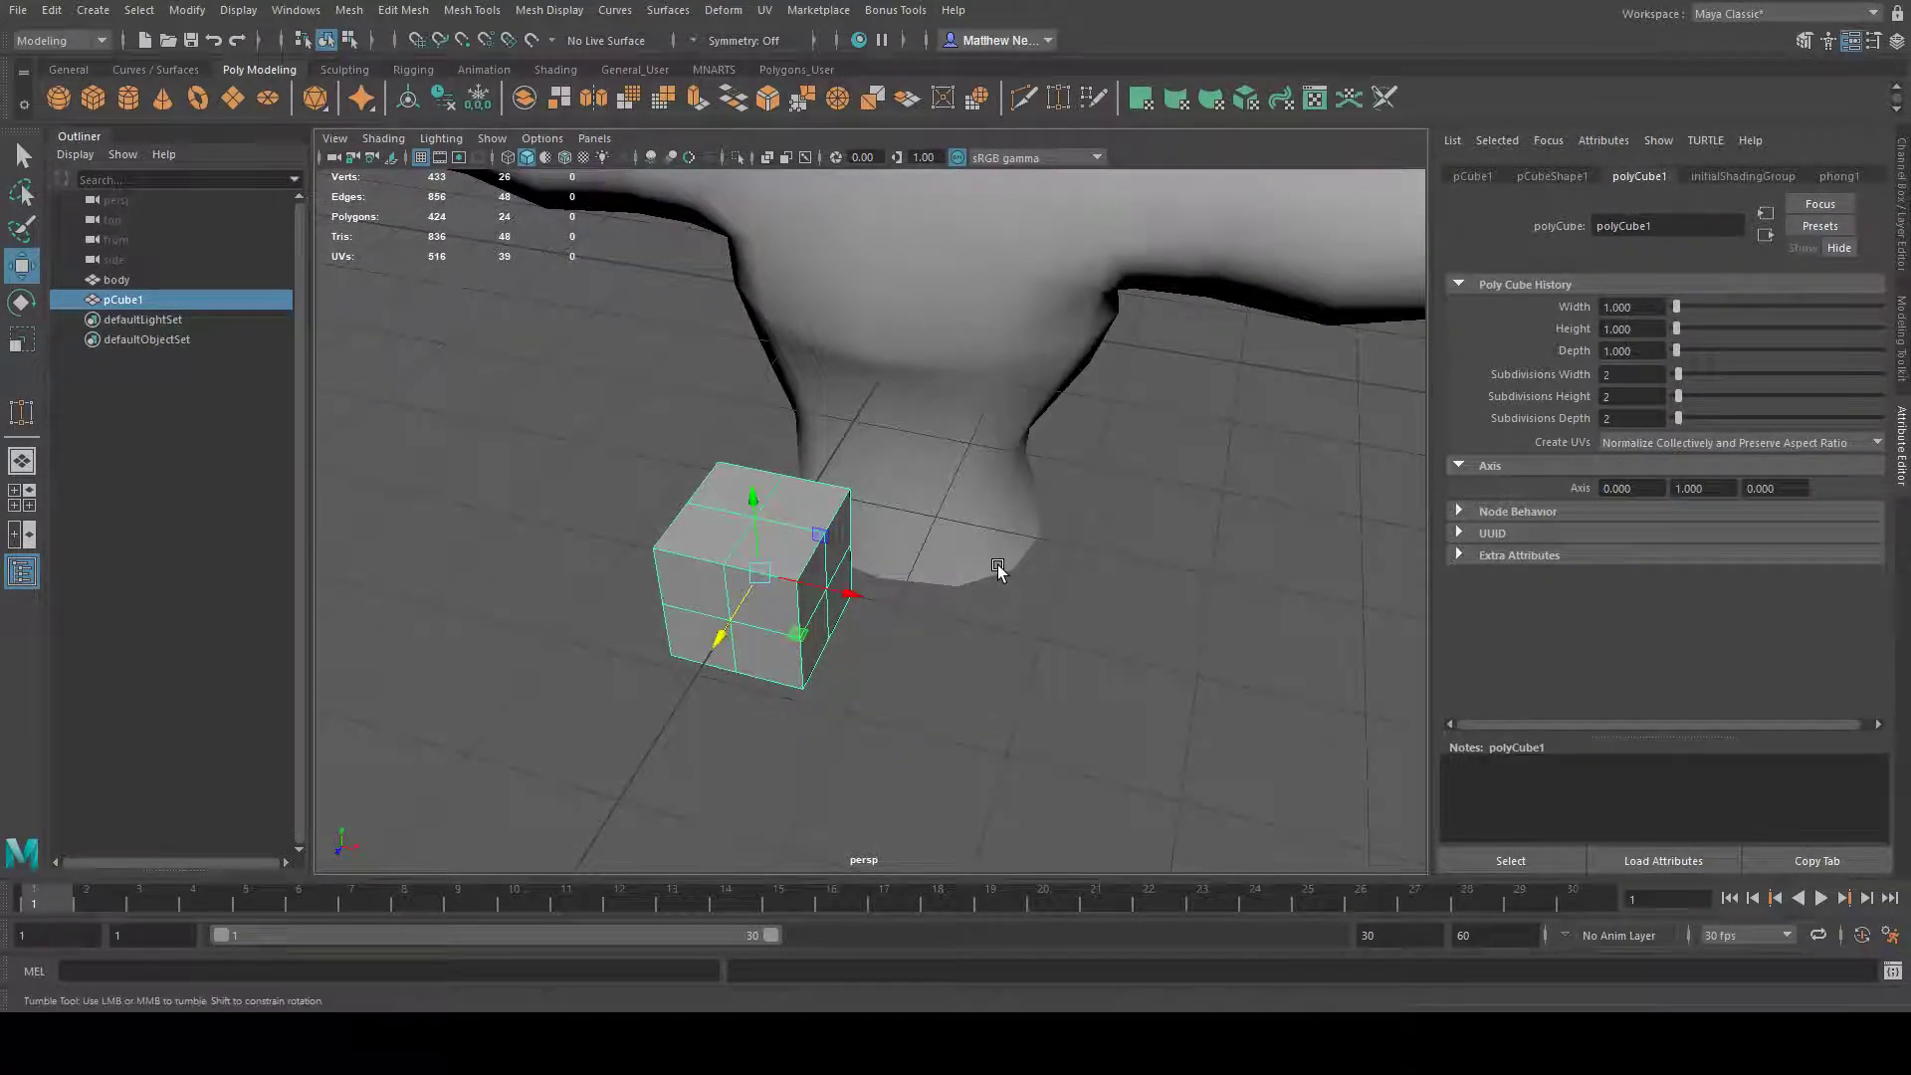
left_click_drag(999, 567, 973, 557, "alt")
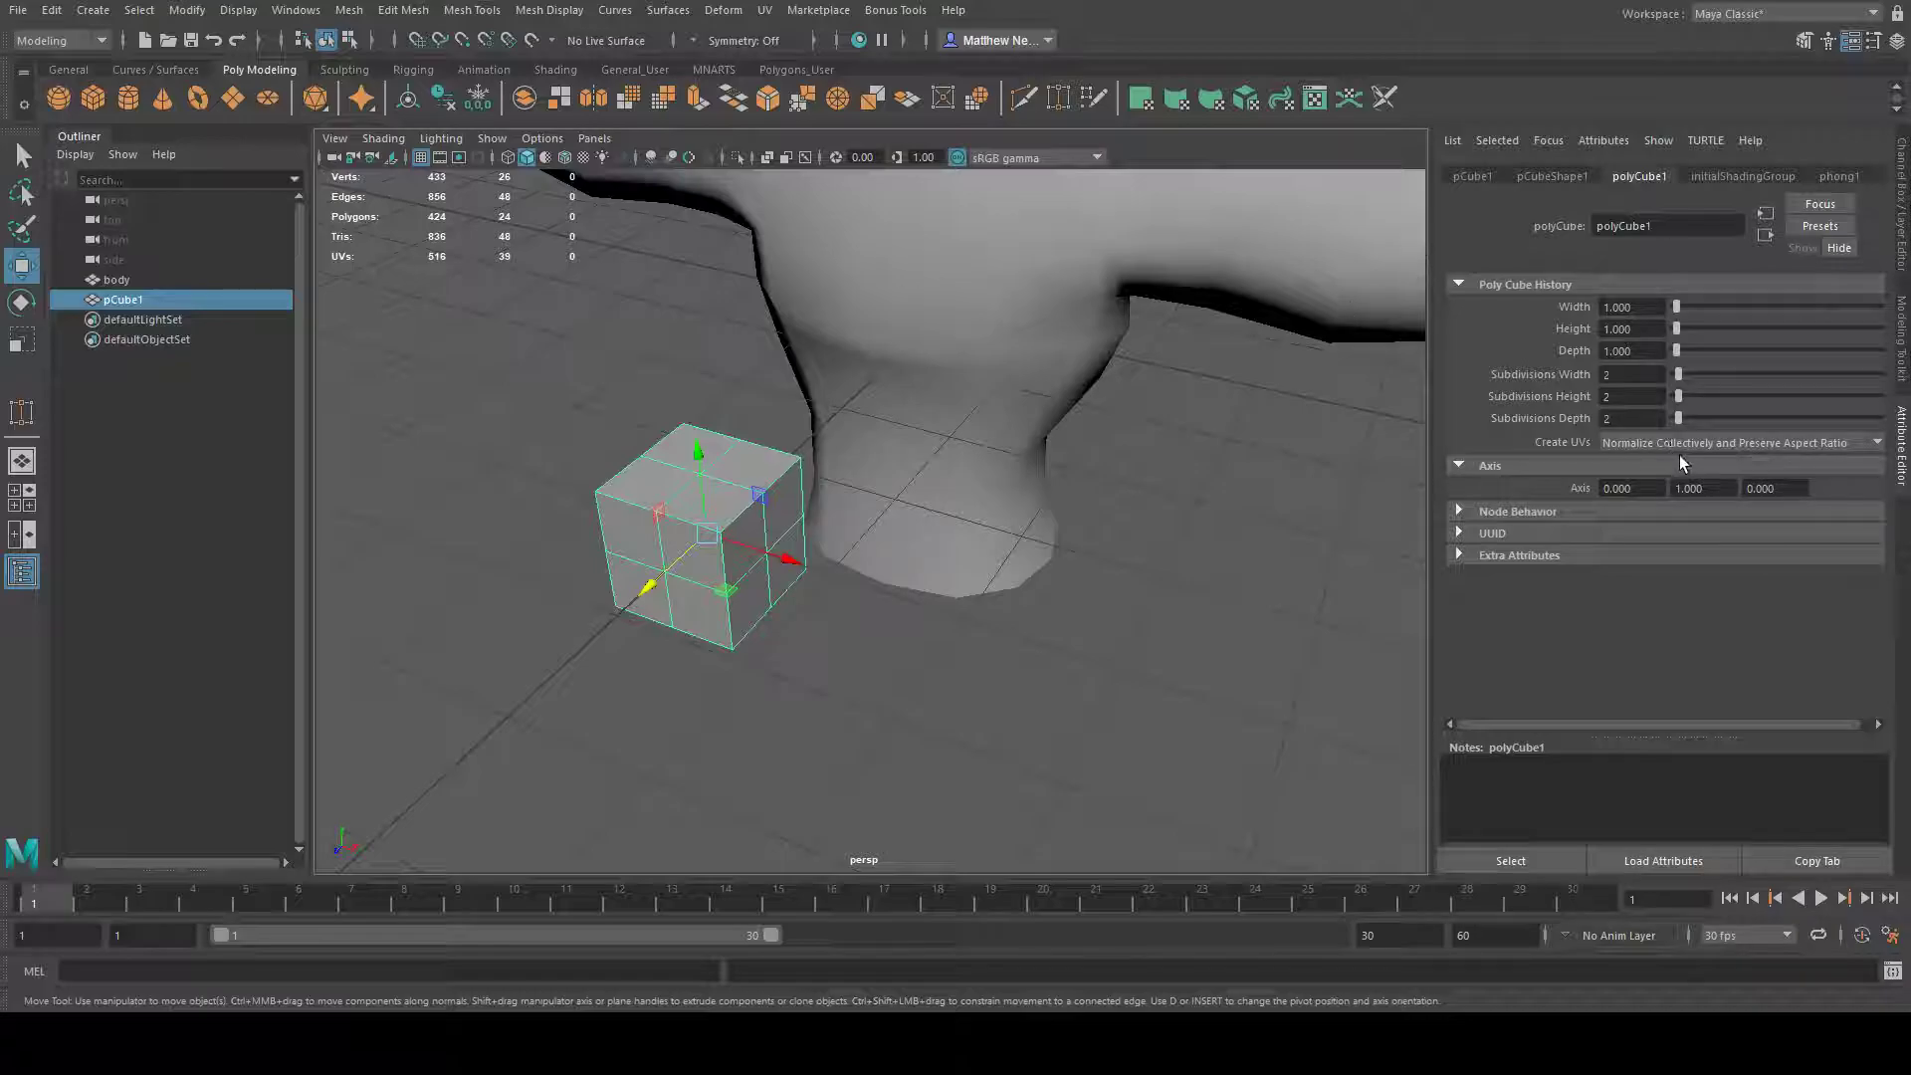
left_click_drag(995, 428, 1104, 453, "alt")
left_click(22, 340)
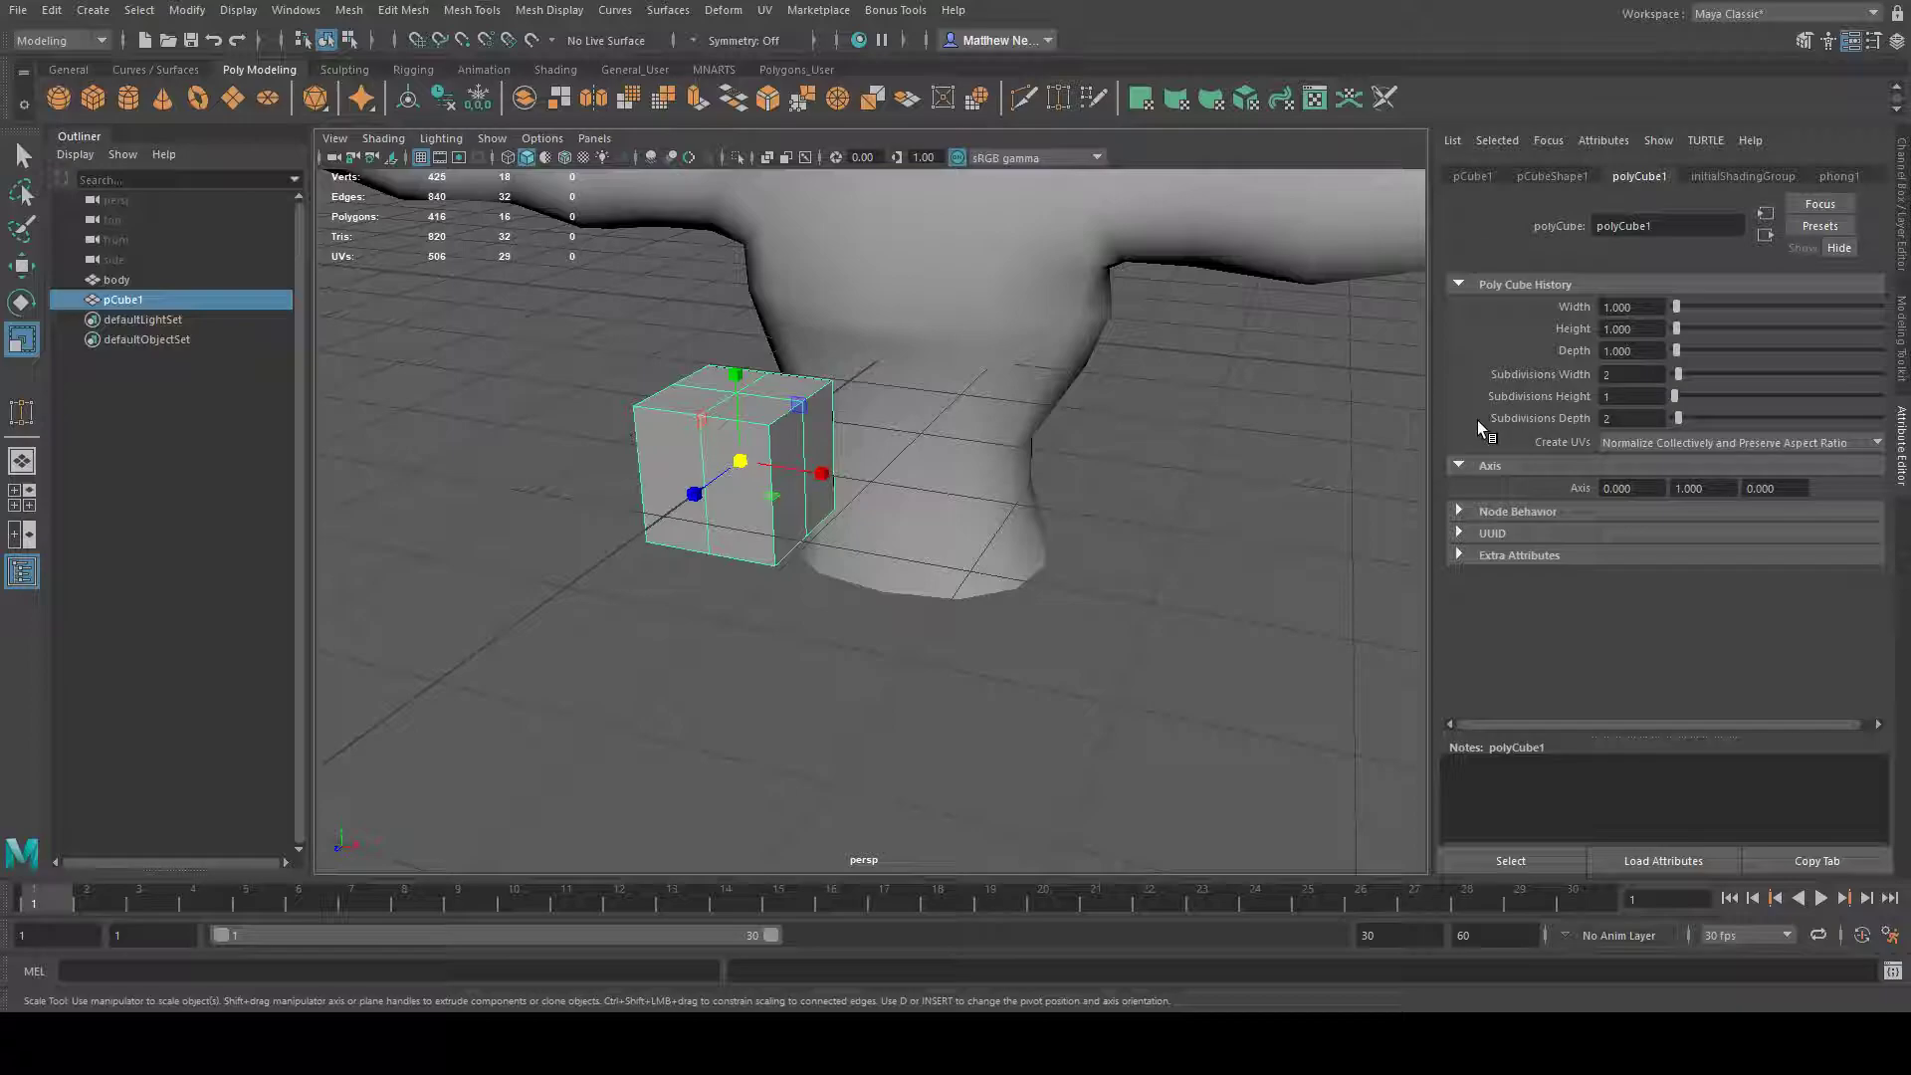
left_click_drag(1019, 472, 939, 466, "alt")
left_click_drag(934, 368, 996, 363, "alt")
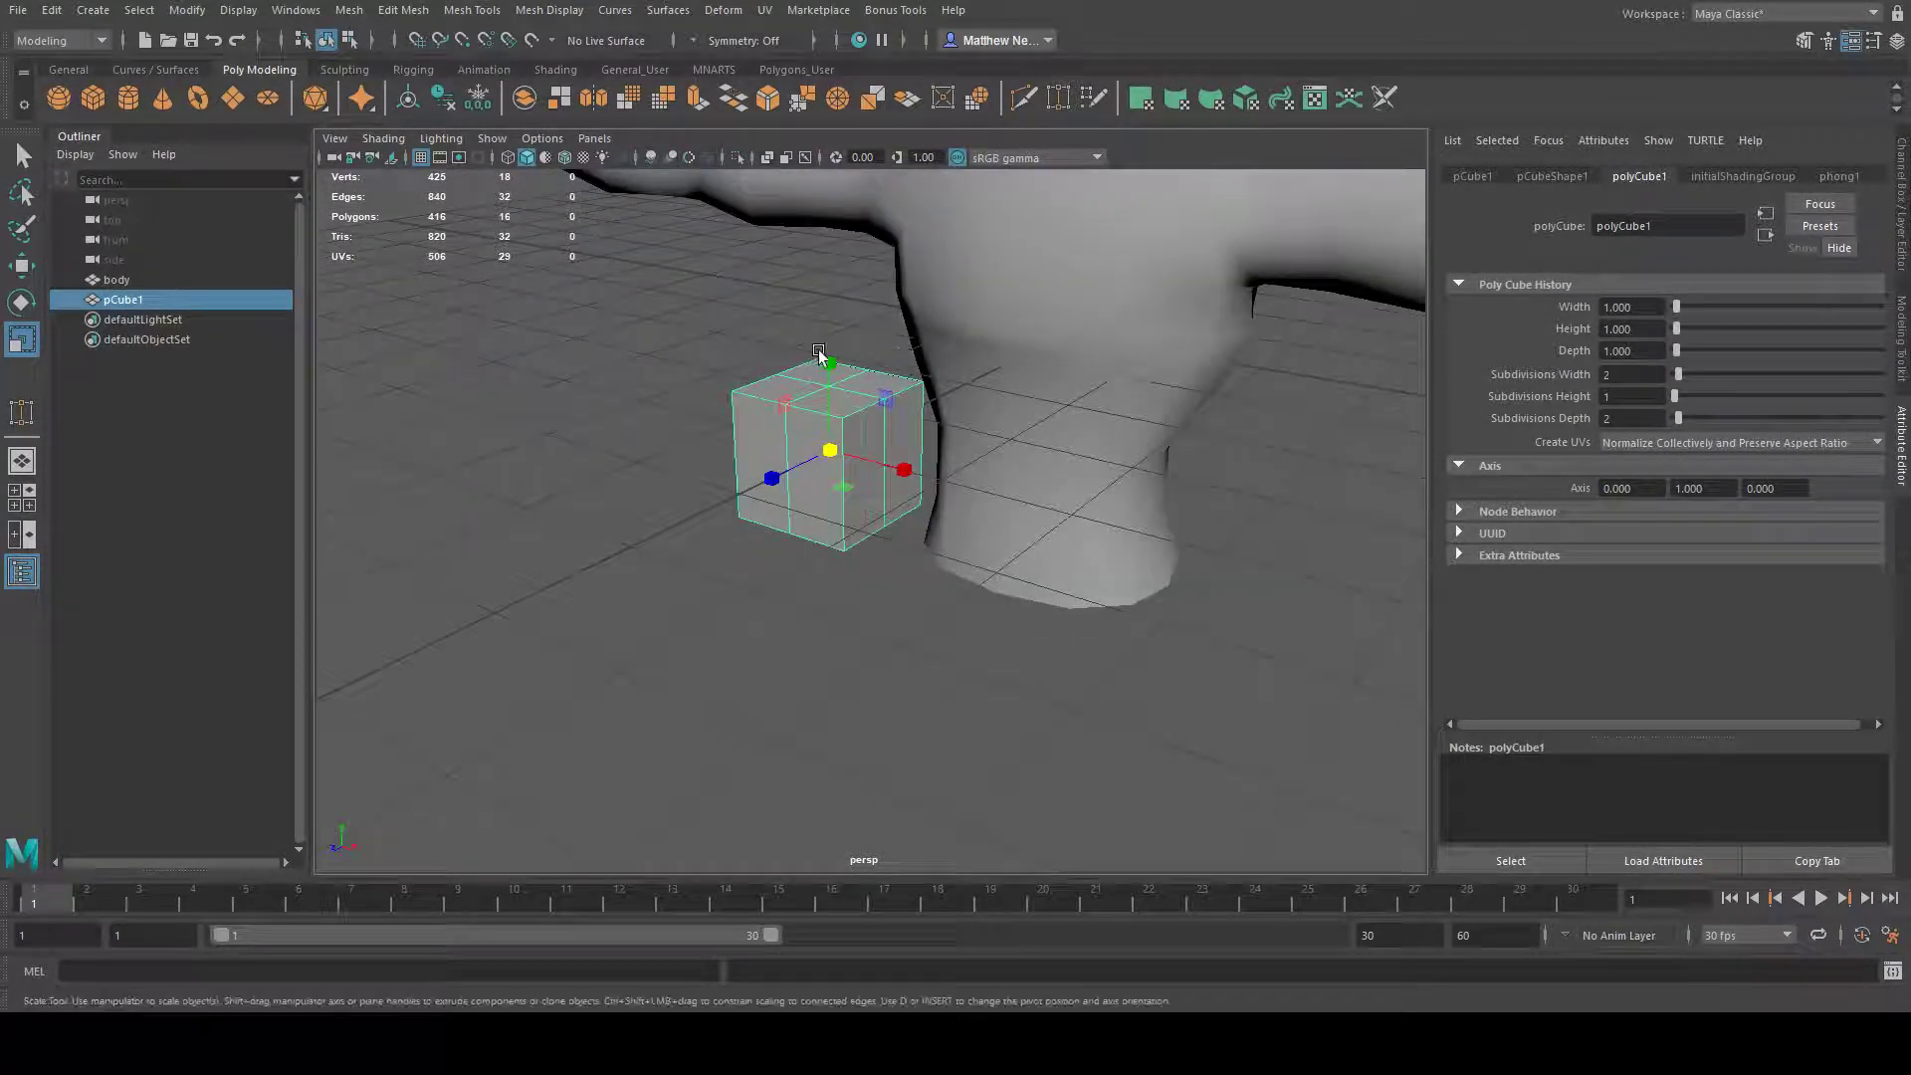
- Extrude the two faces on the cube's positive X side outward twice, about 0.5 units each time
right_click_drag(844, 359, 1023, 405, "alt")
left_click_drag(1124, 403, 1105, 469, "alt")
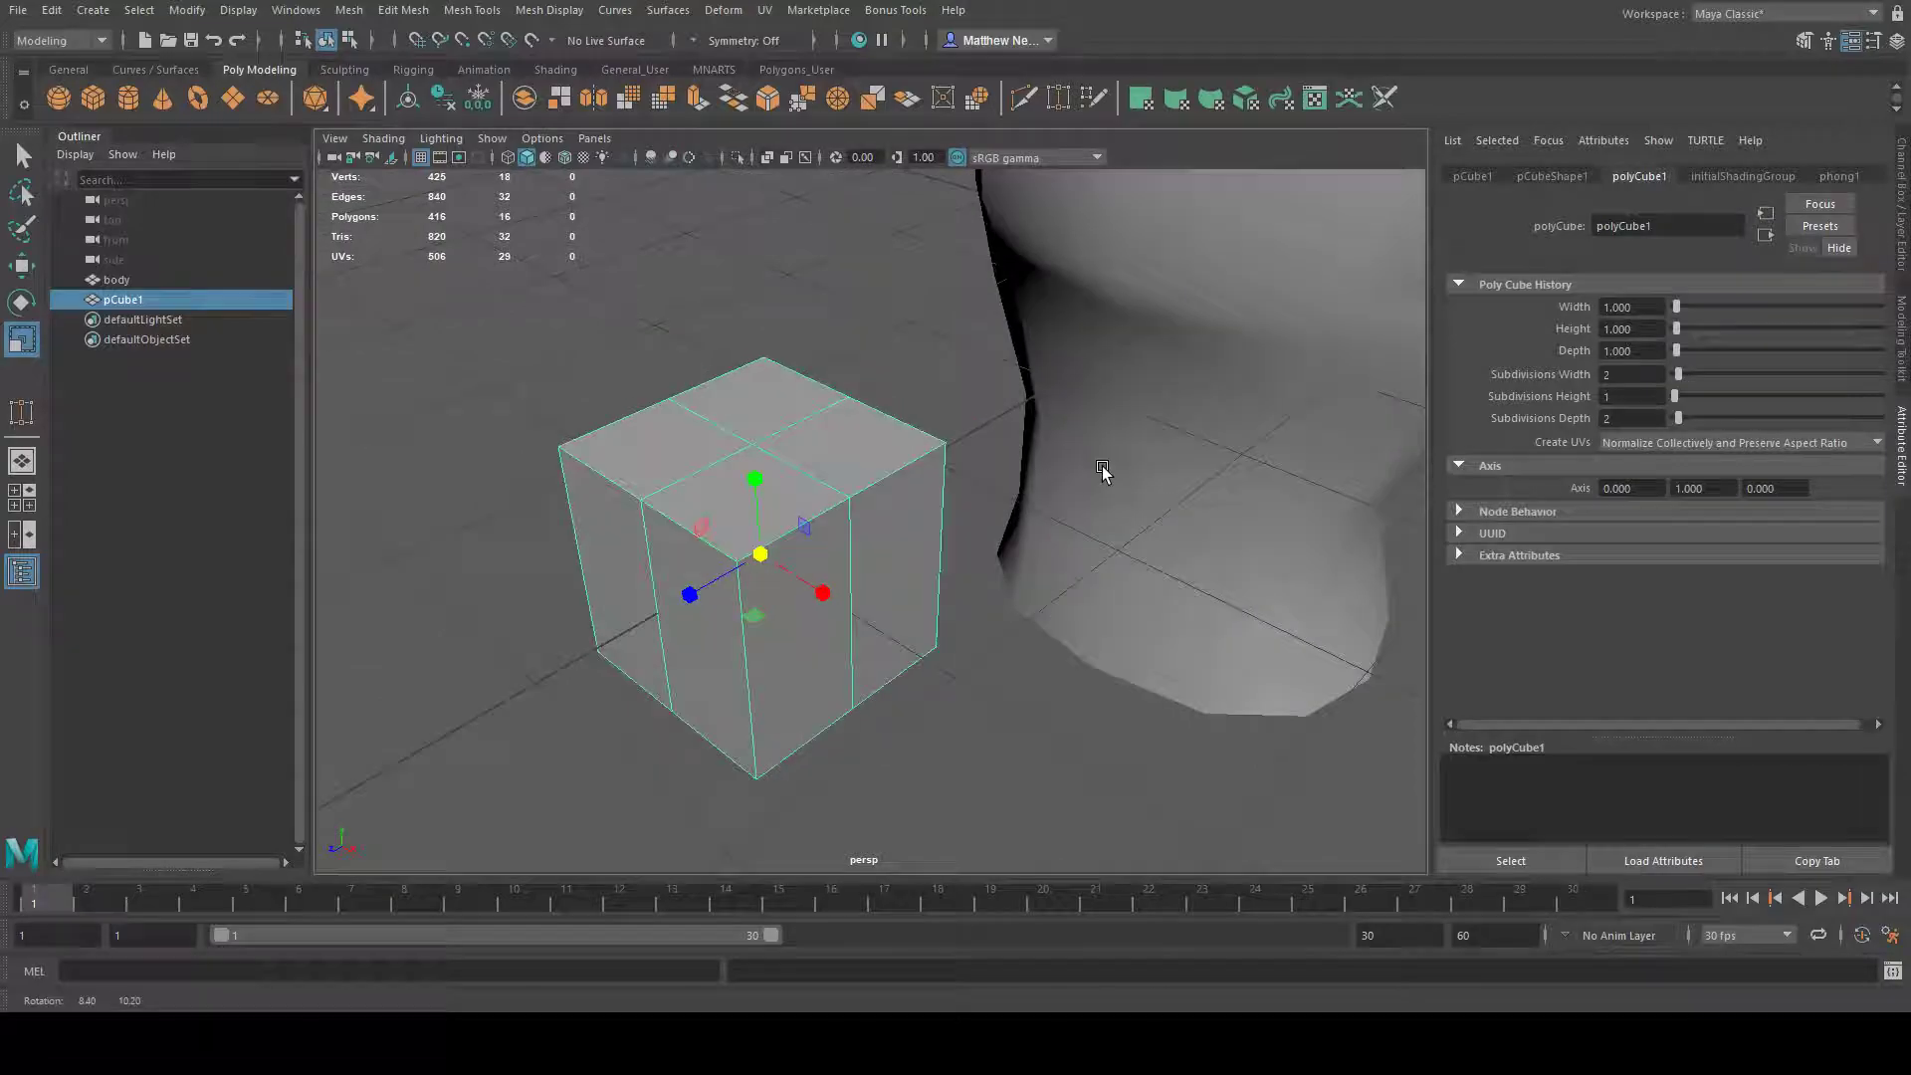
key("F11")
left_click(895, 528)
left_click(786, 615, "shift")
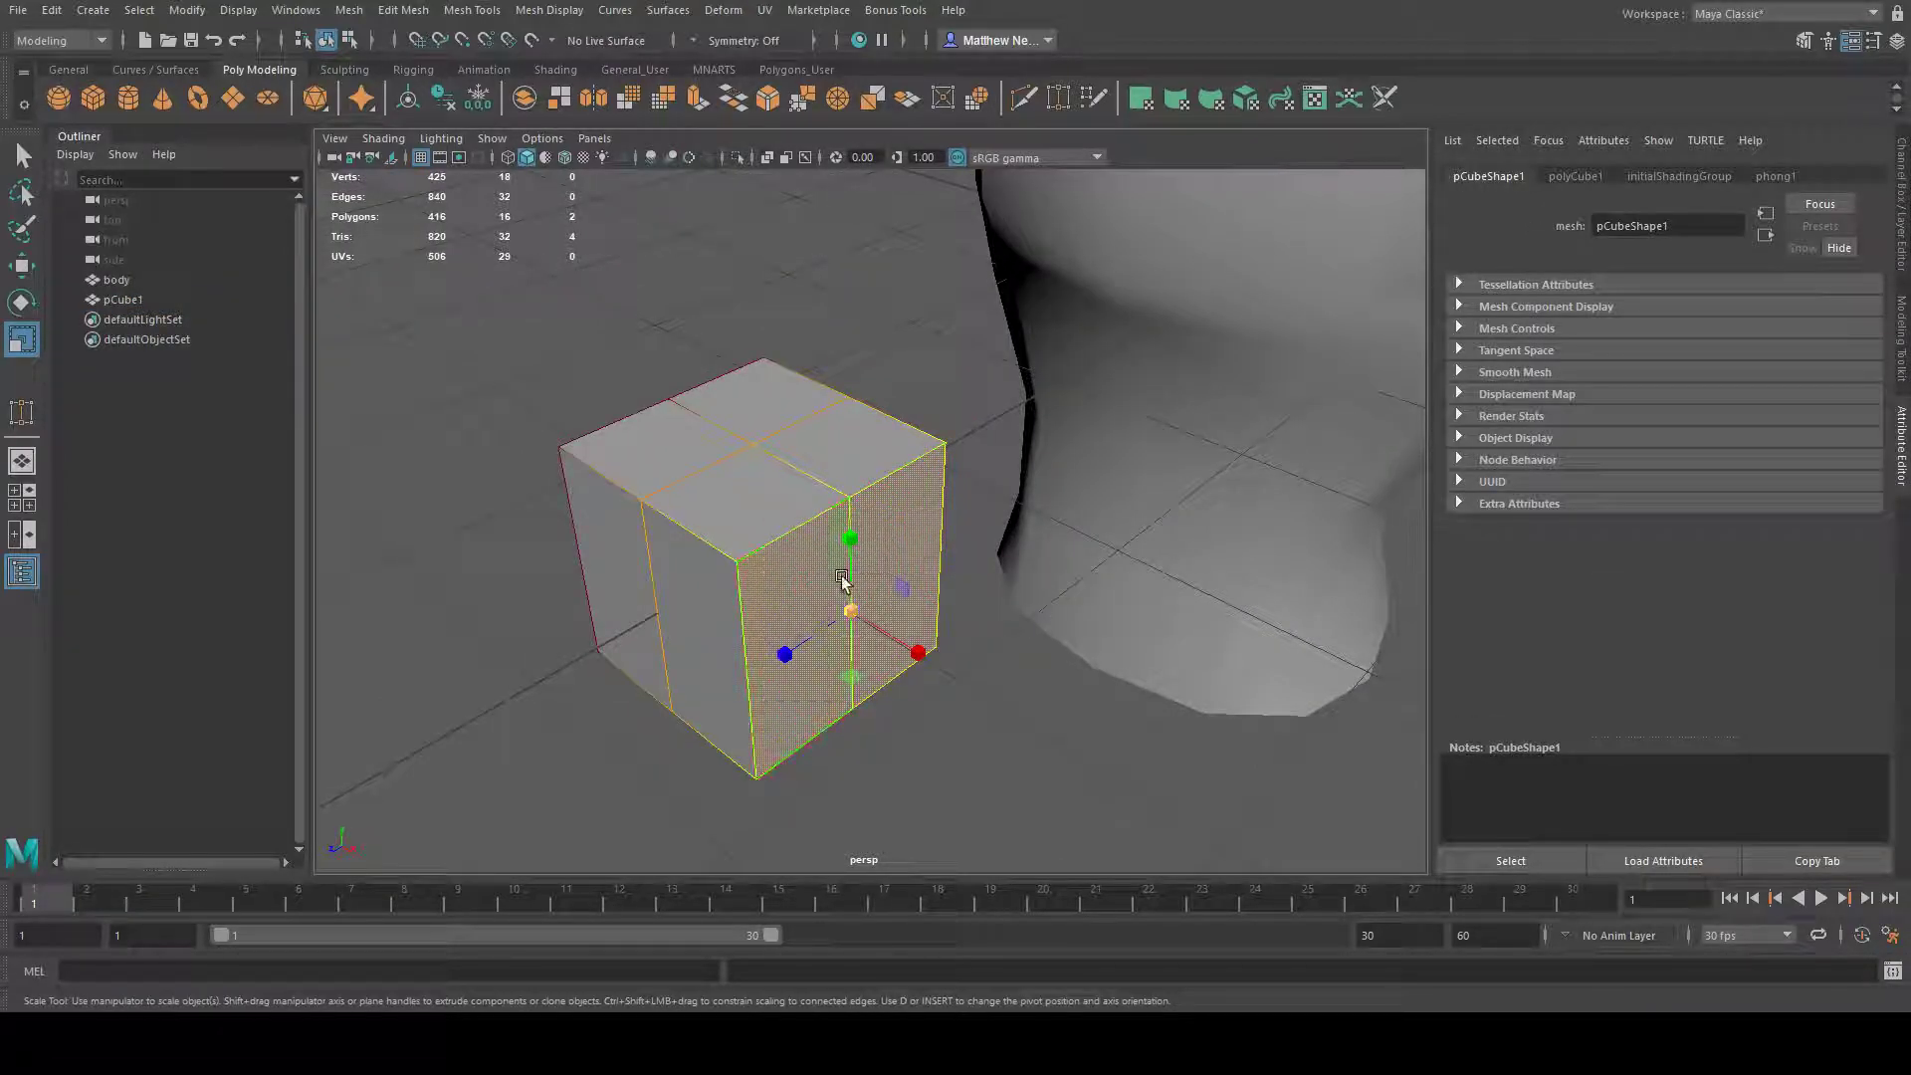
left_click_drag(1074, 533, 1104, 497, "alt")
left_click(24, 267)
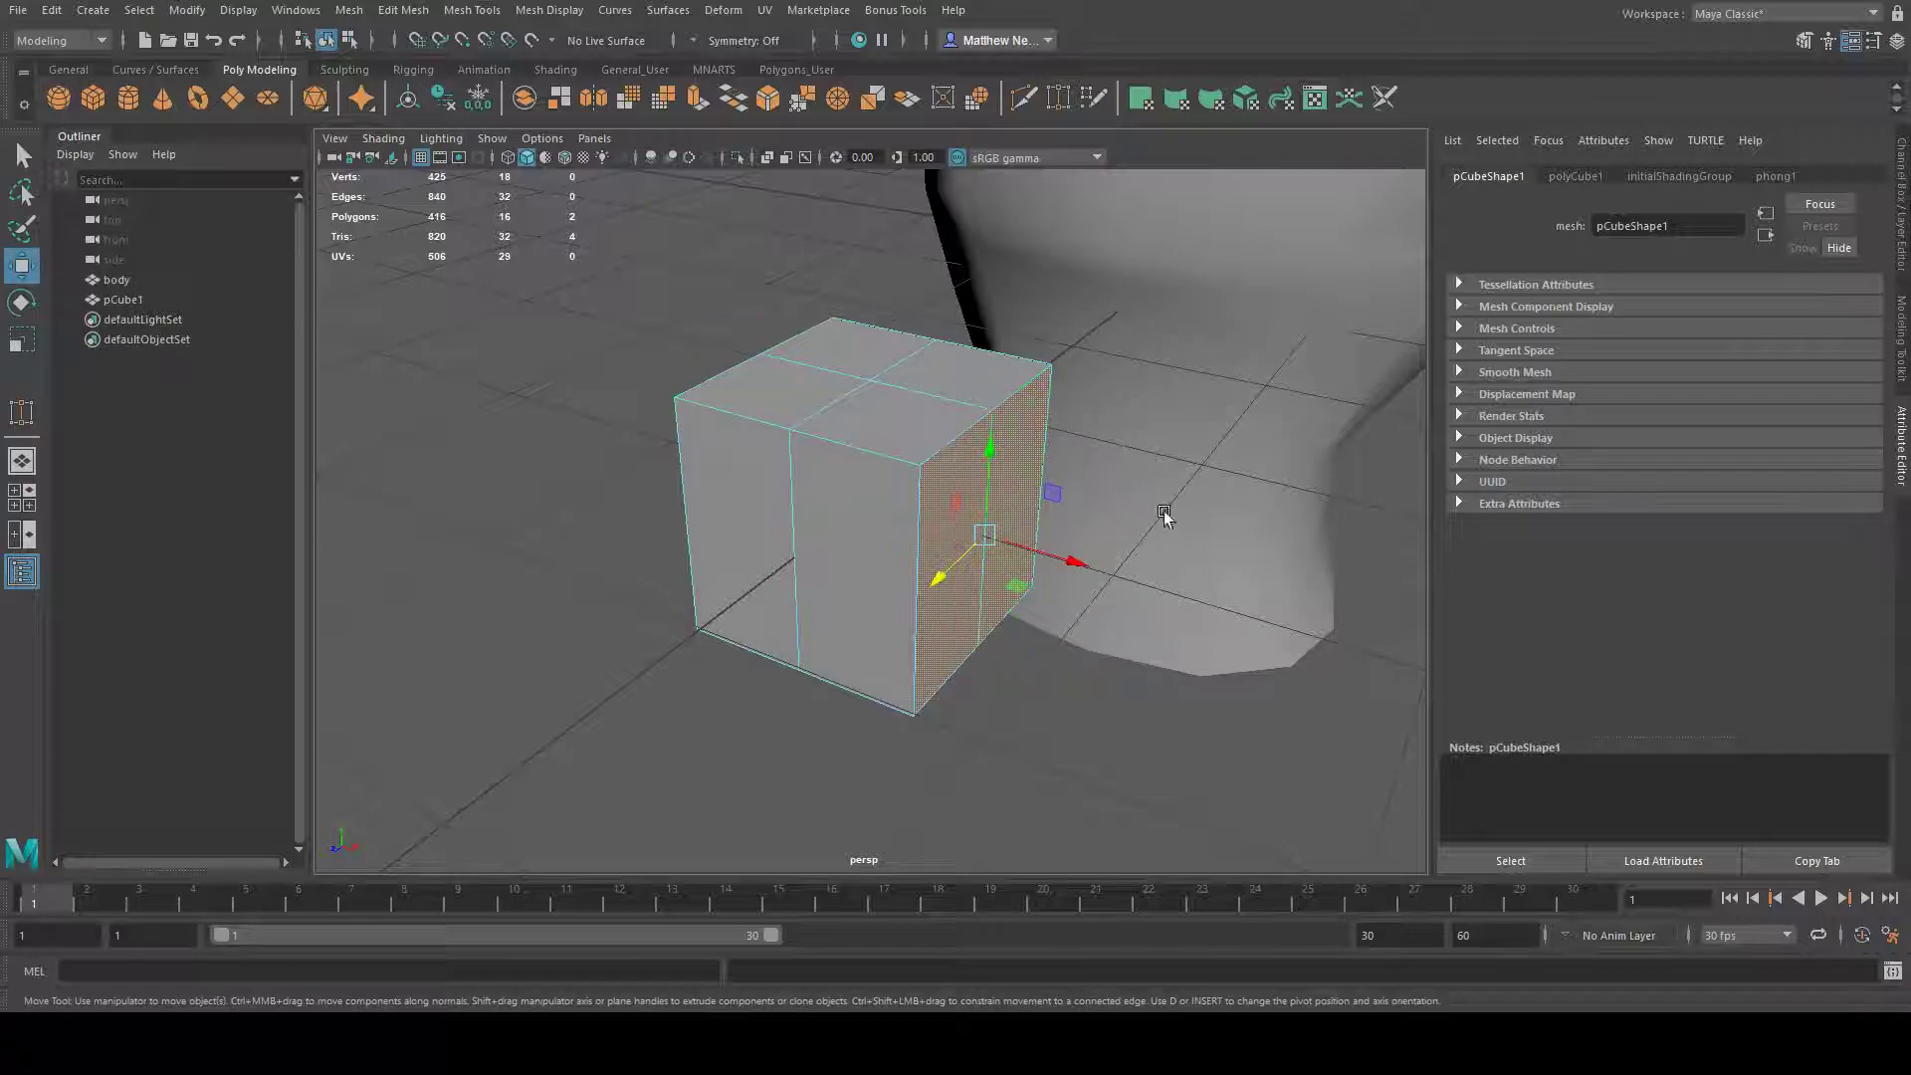
left_click_drag(1071, 568, 1362, 655, "shift")
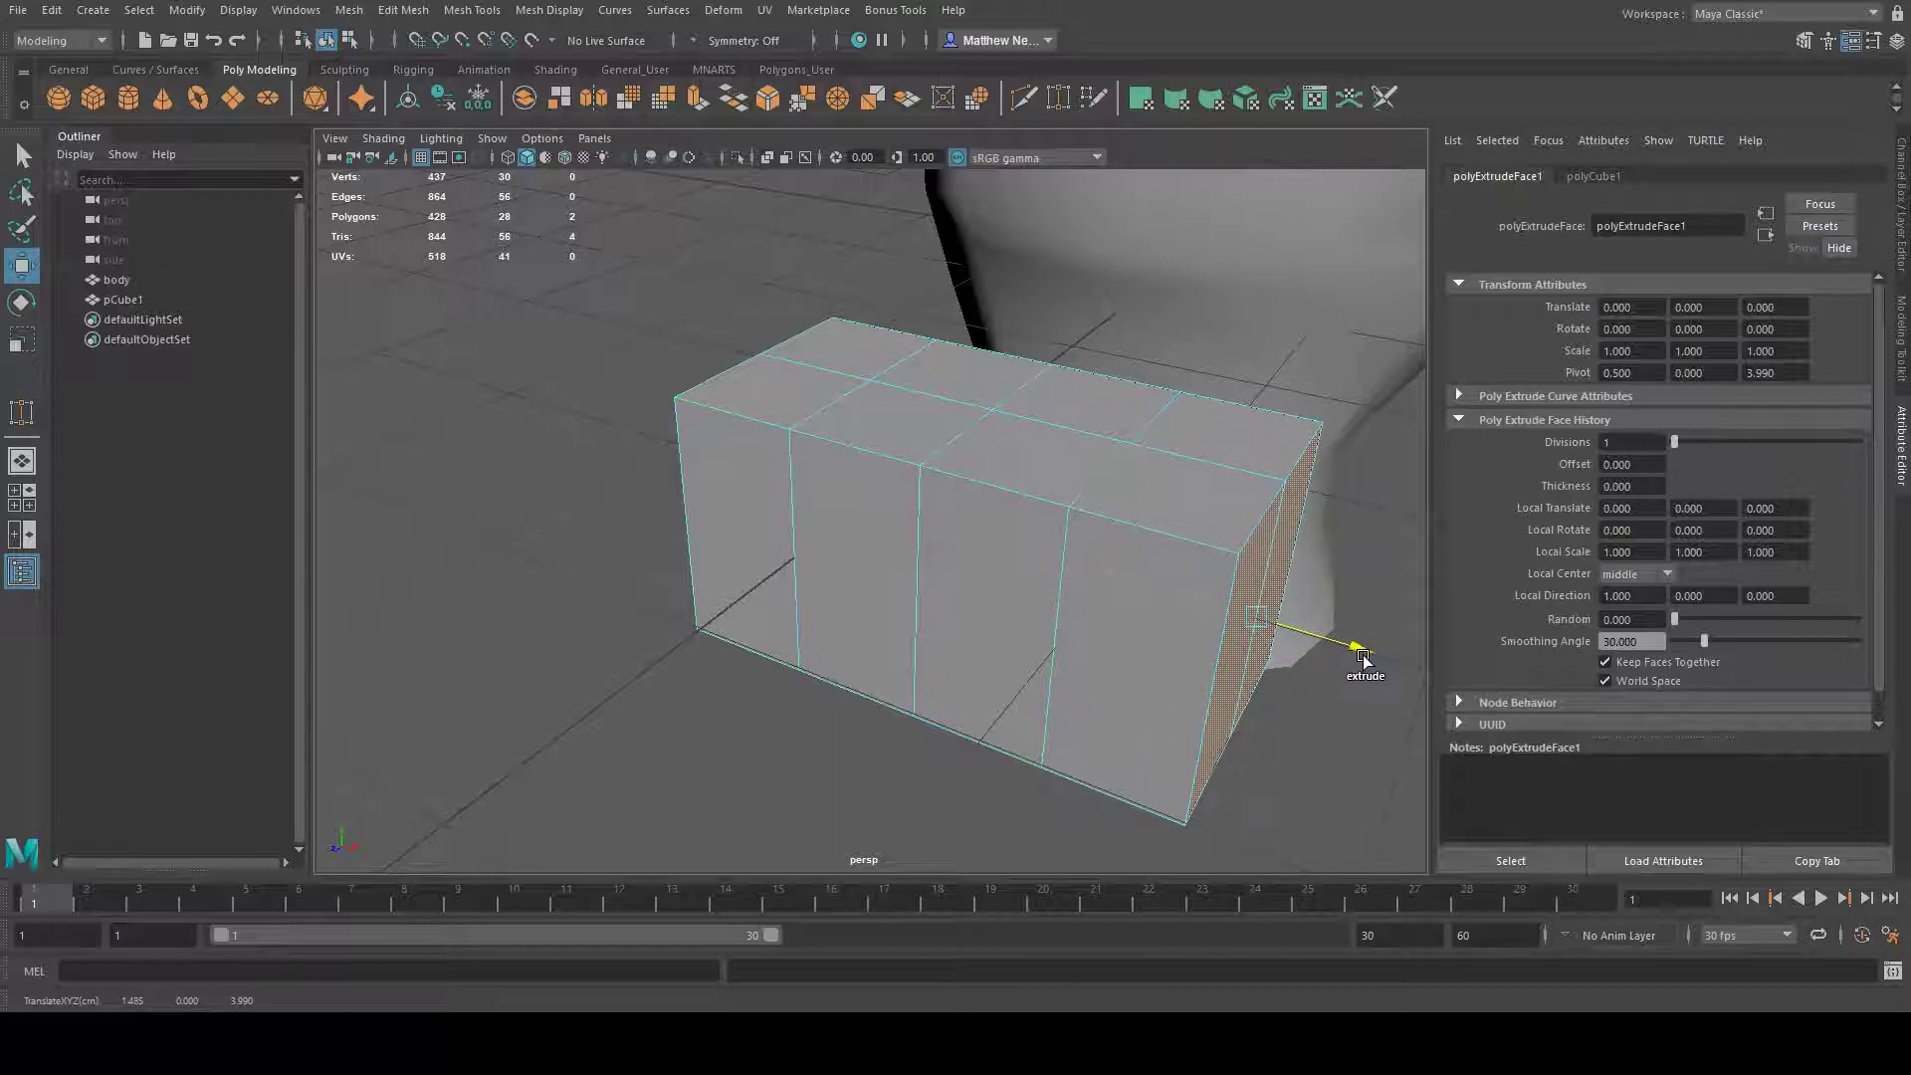
- Select the block's eight bottom faces and raise them to make the block thinner, returning to object mode
left_click_drag(1208, 488, 1294, 467, "alt")
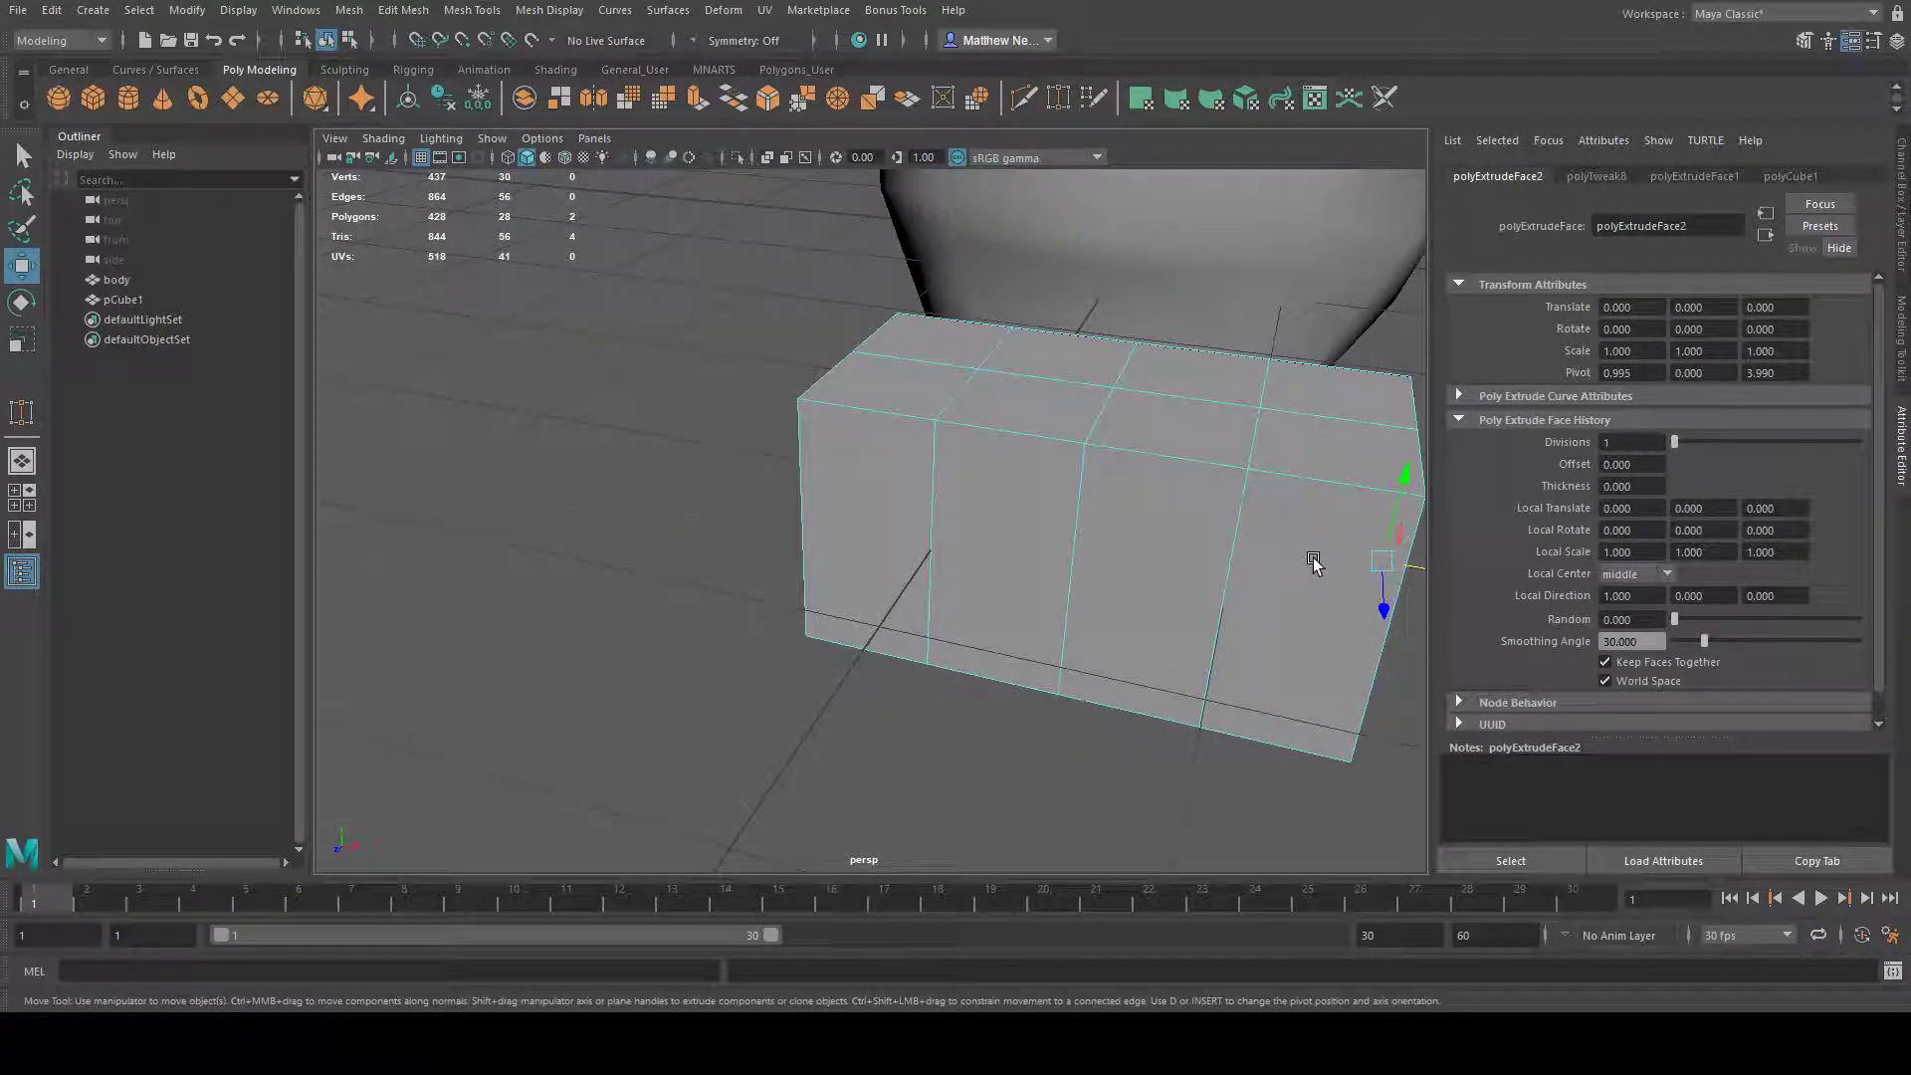
middle_click_drag(1330, 601, 1232, 624, "alt")
left_click_drag(1232, 624, 1277, 453, "alt")
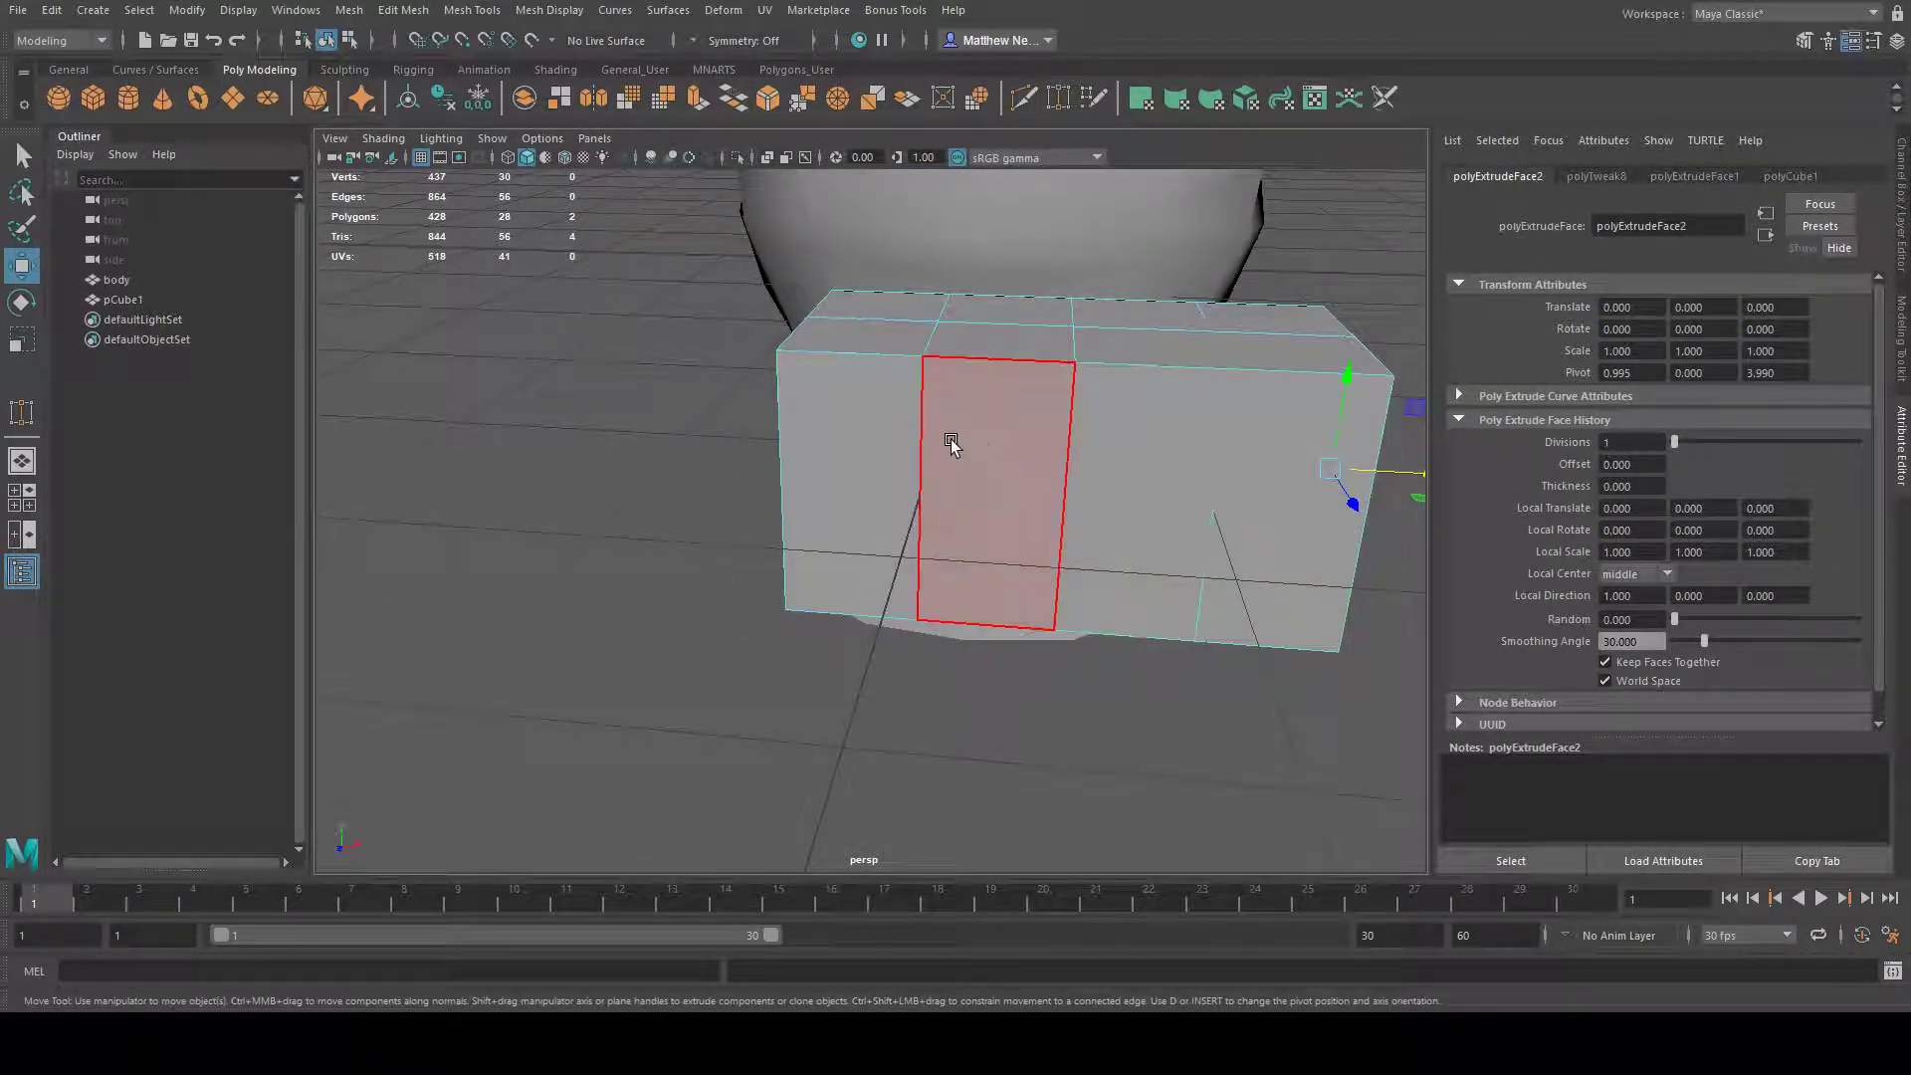
left_click_drag(1194, 597, 1099, 413, "alt")
left_click(841, 307)
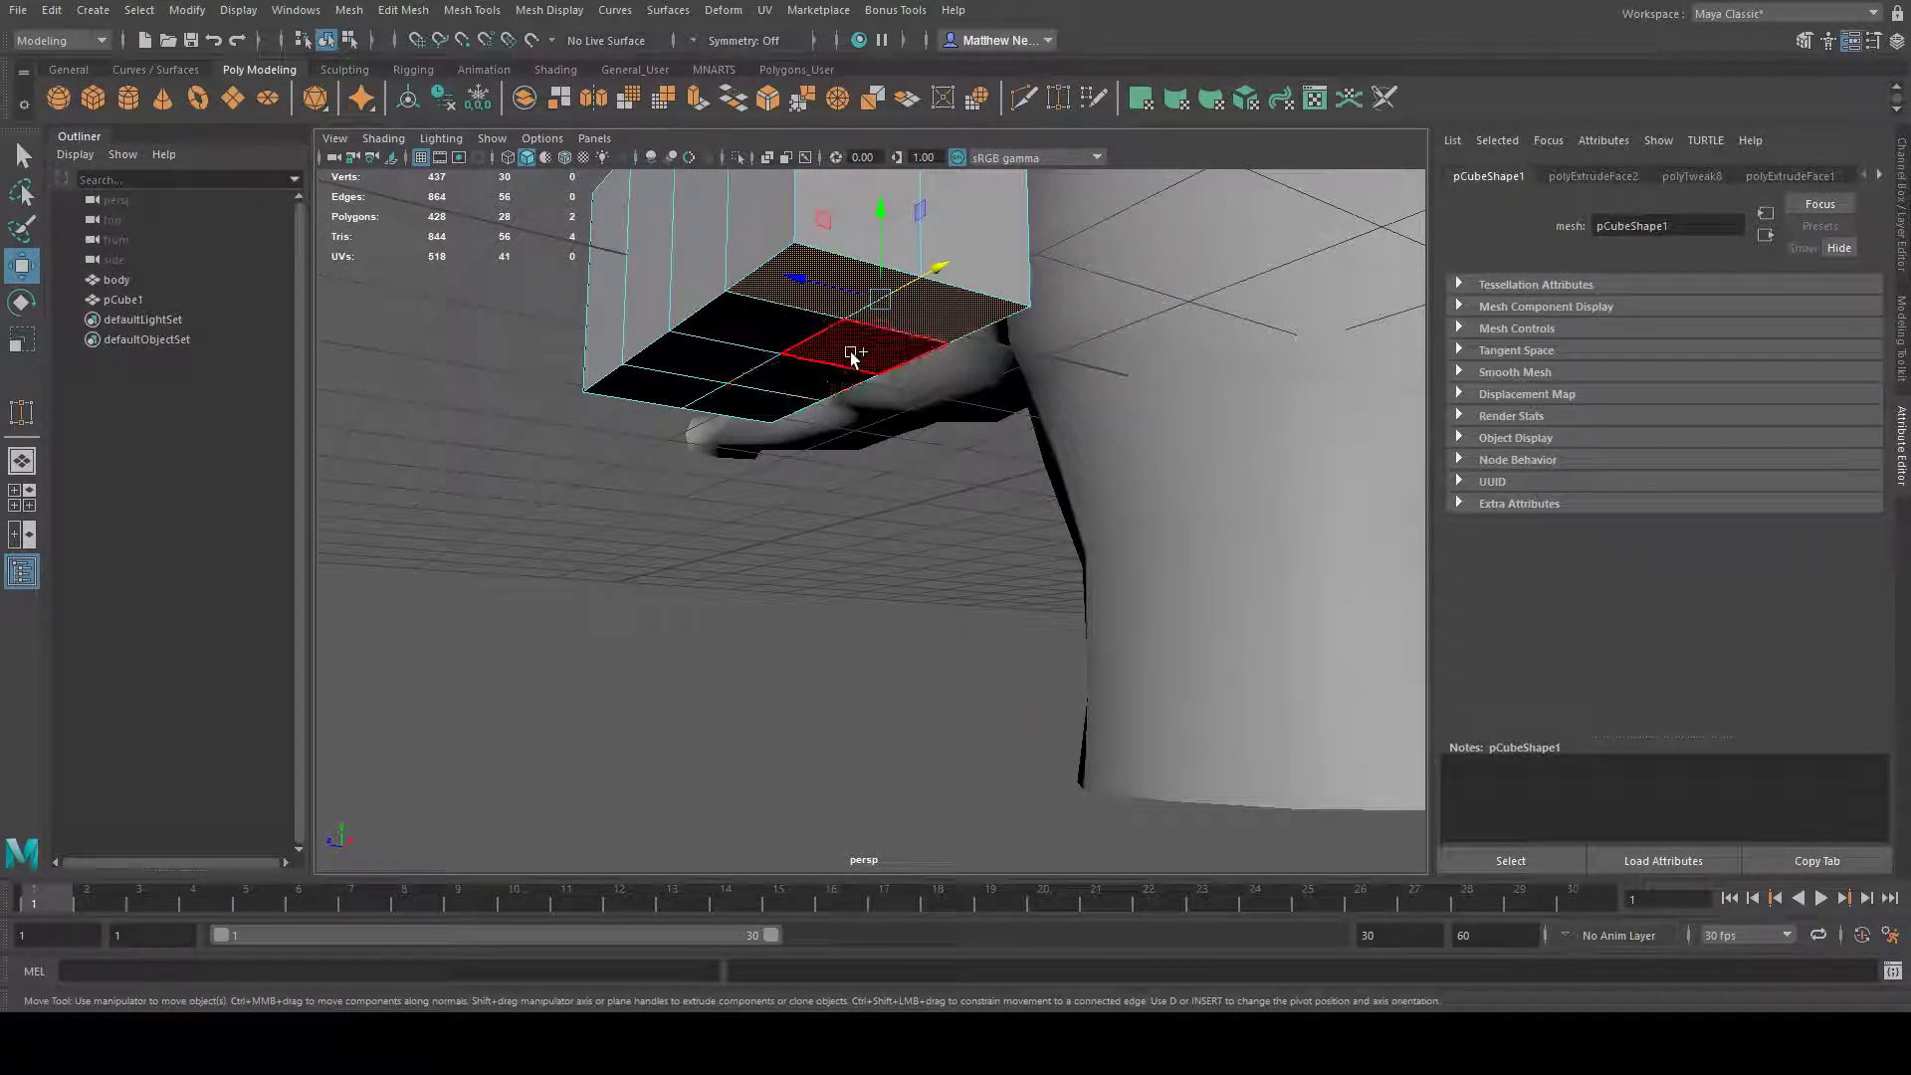
left_click(832, 396, "shift")
left_click(755, 416, "shift")
left_click(649, 398, "shift")
mouse_move(866, 487)
left_mouse_down("alt")
mouse_move(755, 614)
mouse_move(724, 582)
mouse_move(713, 512)
mouse_move(1053, 452)
mouse_move(1202, 456)
mouse_move(1144, 597)
mouse_move(856, 483)
left_mouse_up("alt")
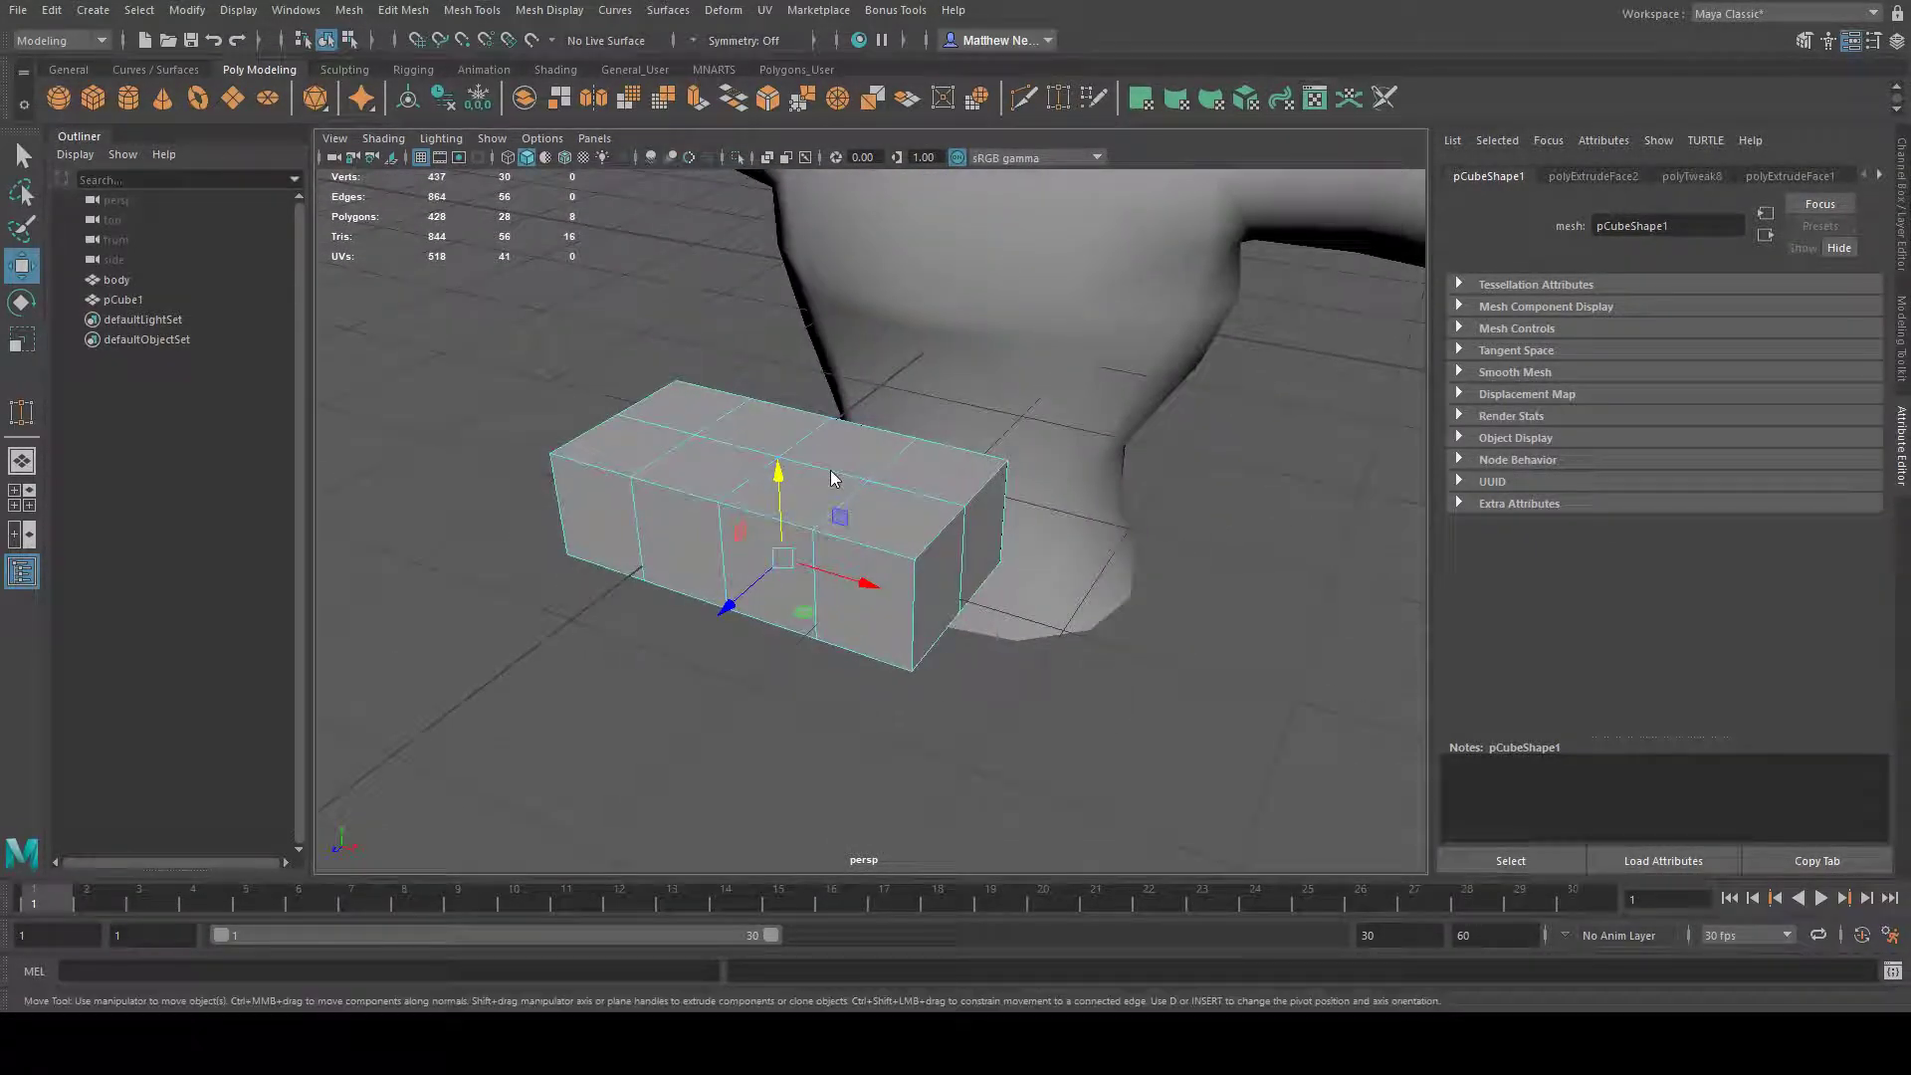
key("F8")
- Select three adjacent faces on the block's long side and extrude them outward about 0.96 units as the base of the fingers
left_click_drag(1024, 457, 774, 528, "alt")
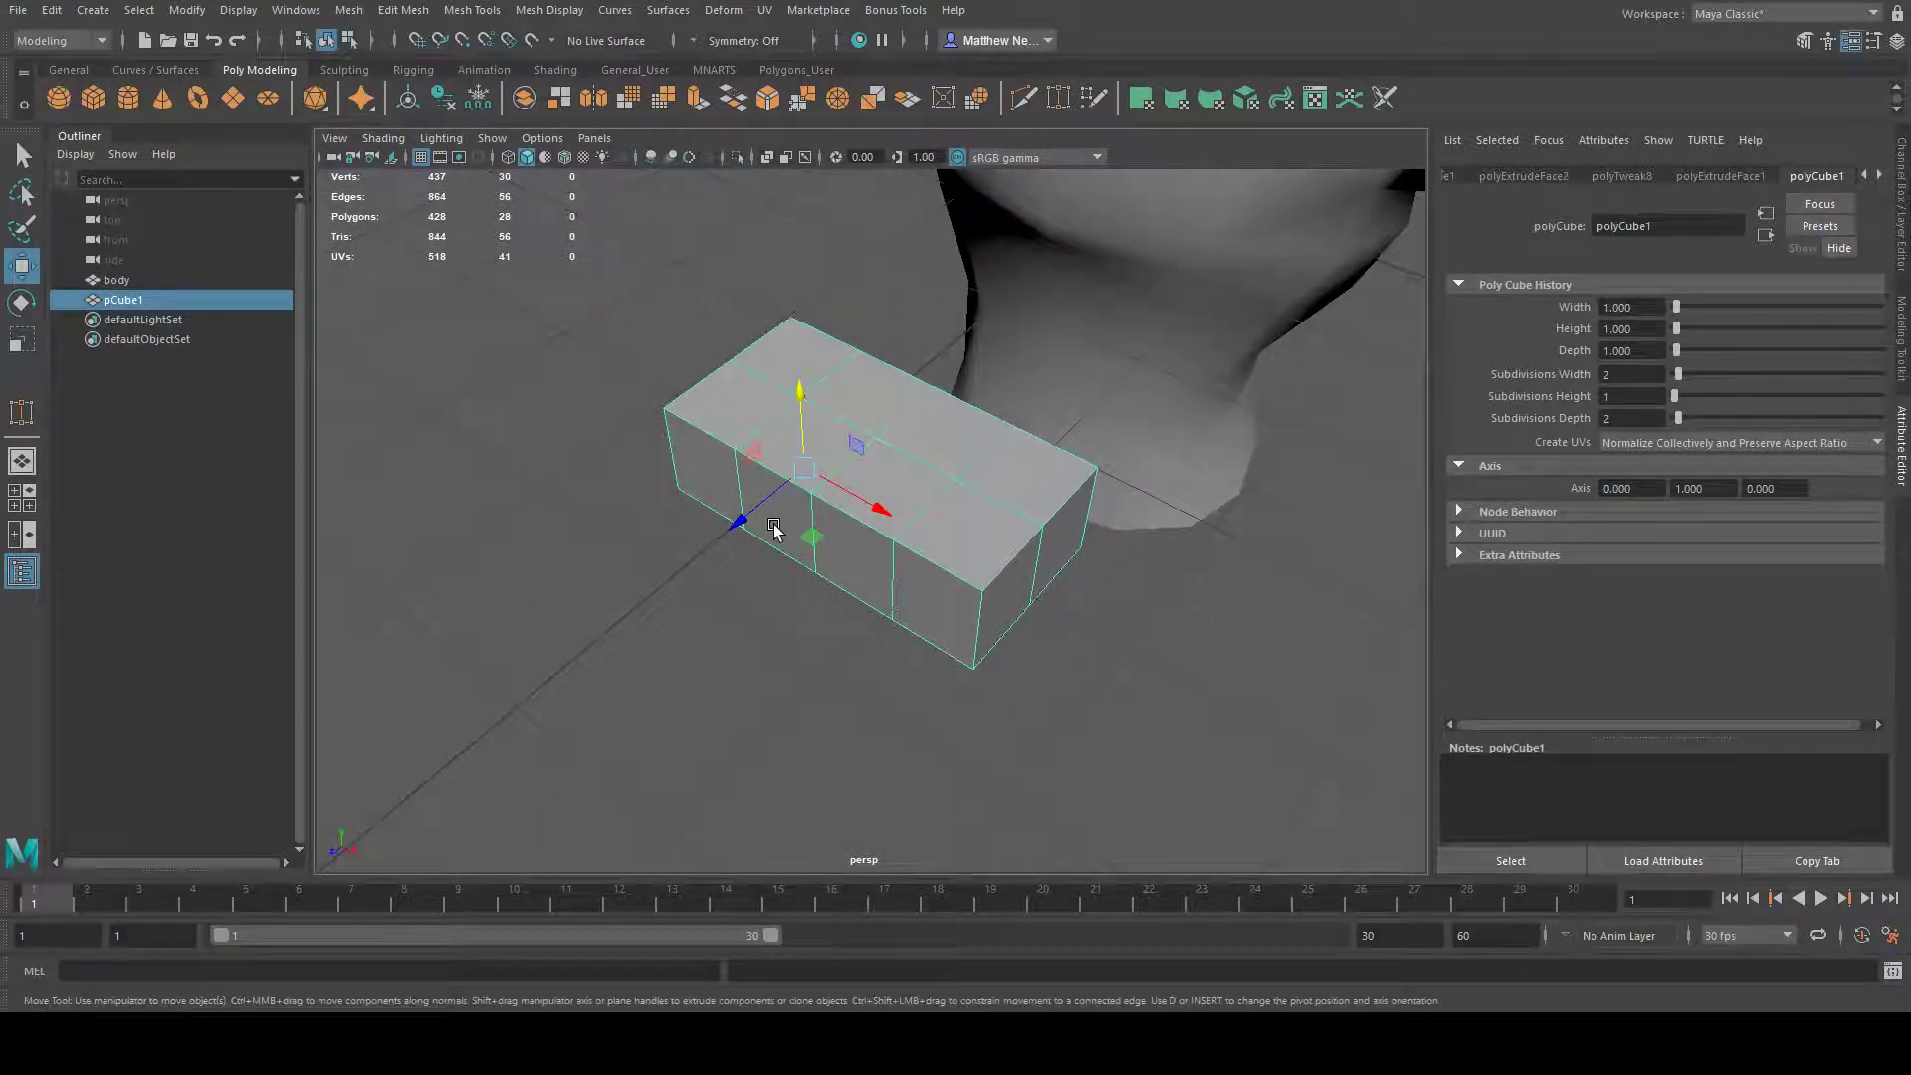
left_click_drag(616, 649, 776, 464, "alt")
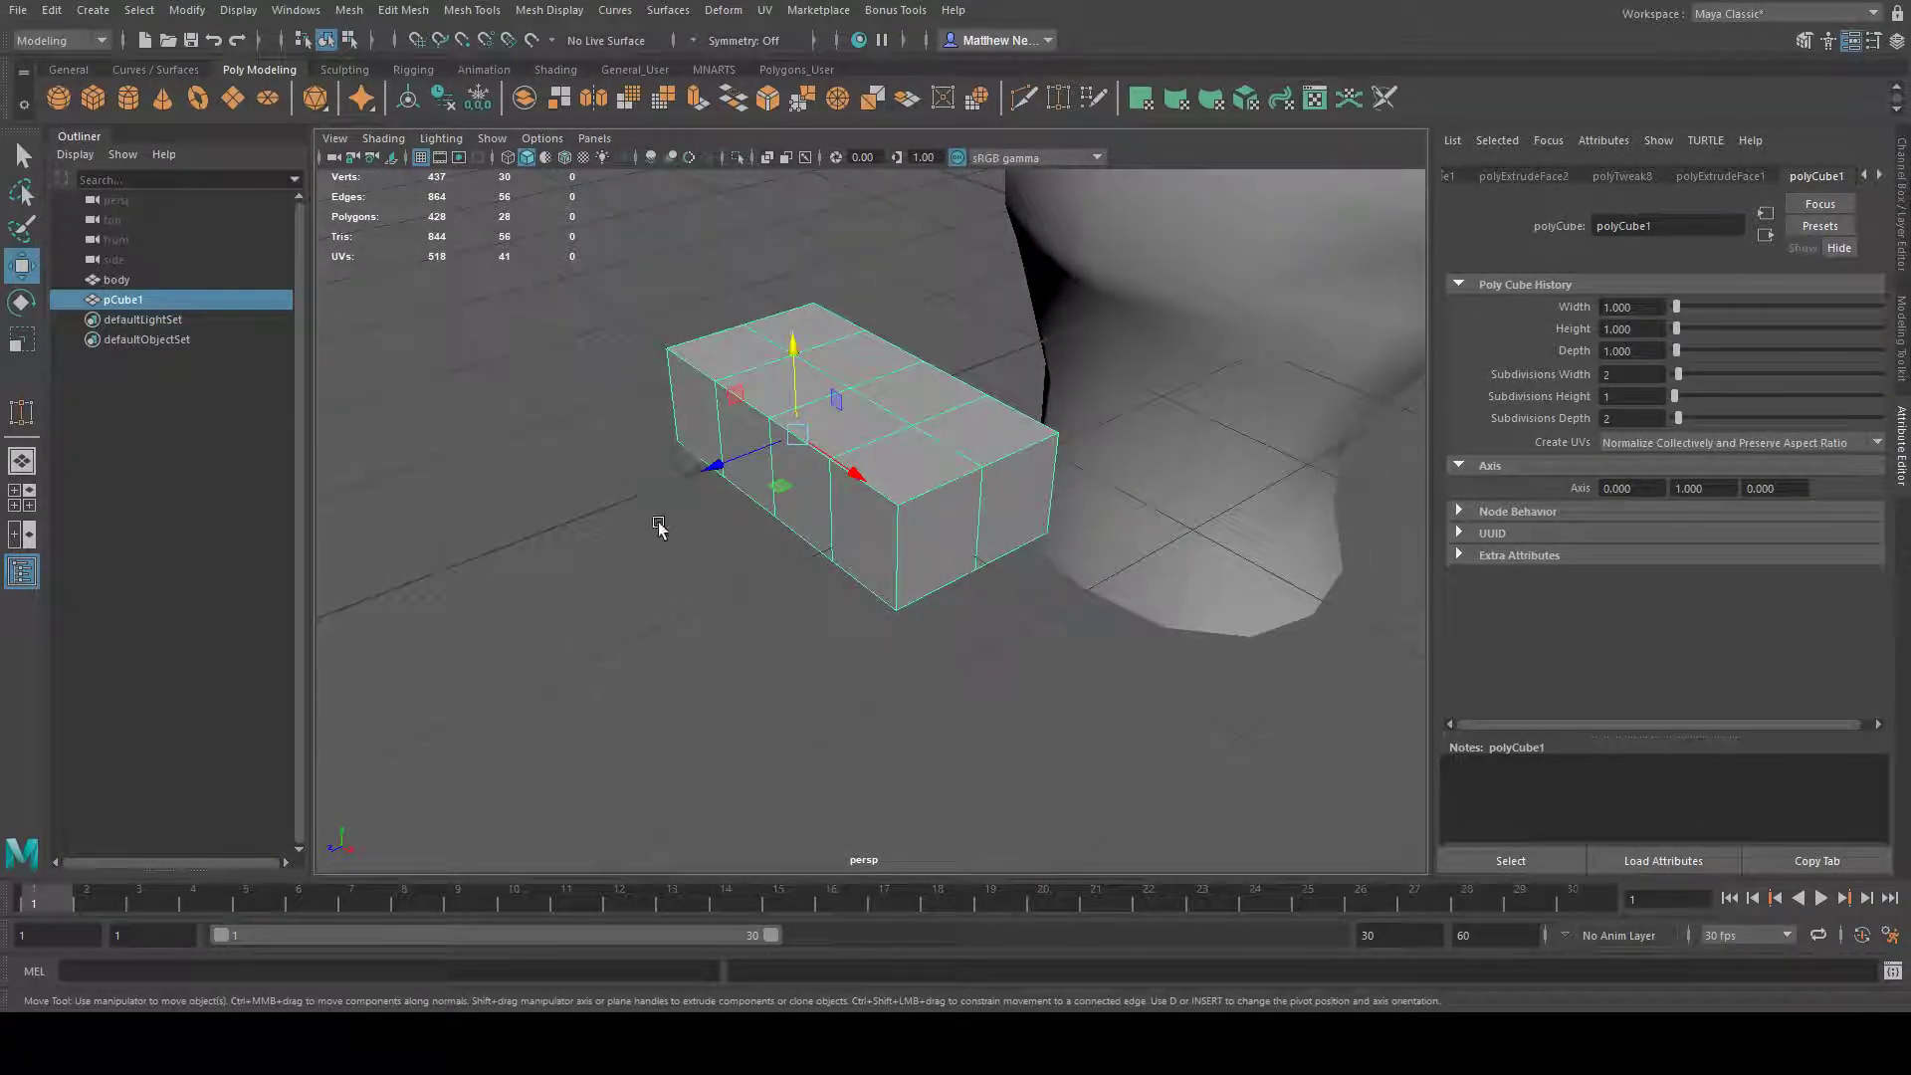
left_click_drag(821, 721, 698, 456, "alt")
left_click_drag(580, 606, 841, 515, "alt")
key("F11")
left_click_drag(1015, 558, 895, 532, "alt")
double_click(883, 540)
left_click(885, 520)
left_click(813, 497, "shift")
left_click(751, 431, "shift")
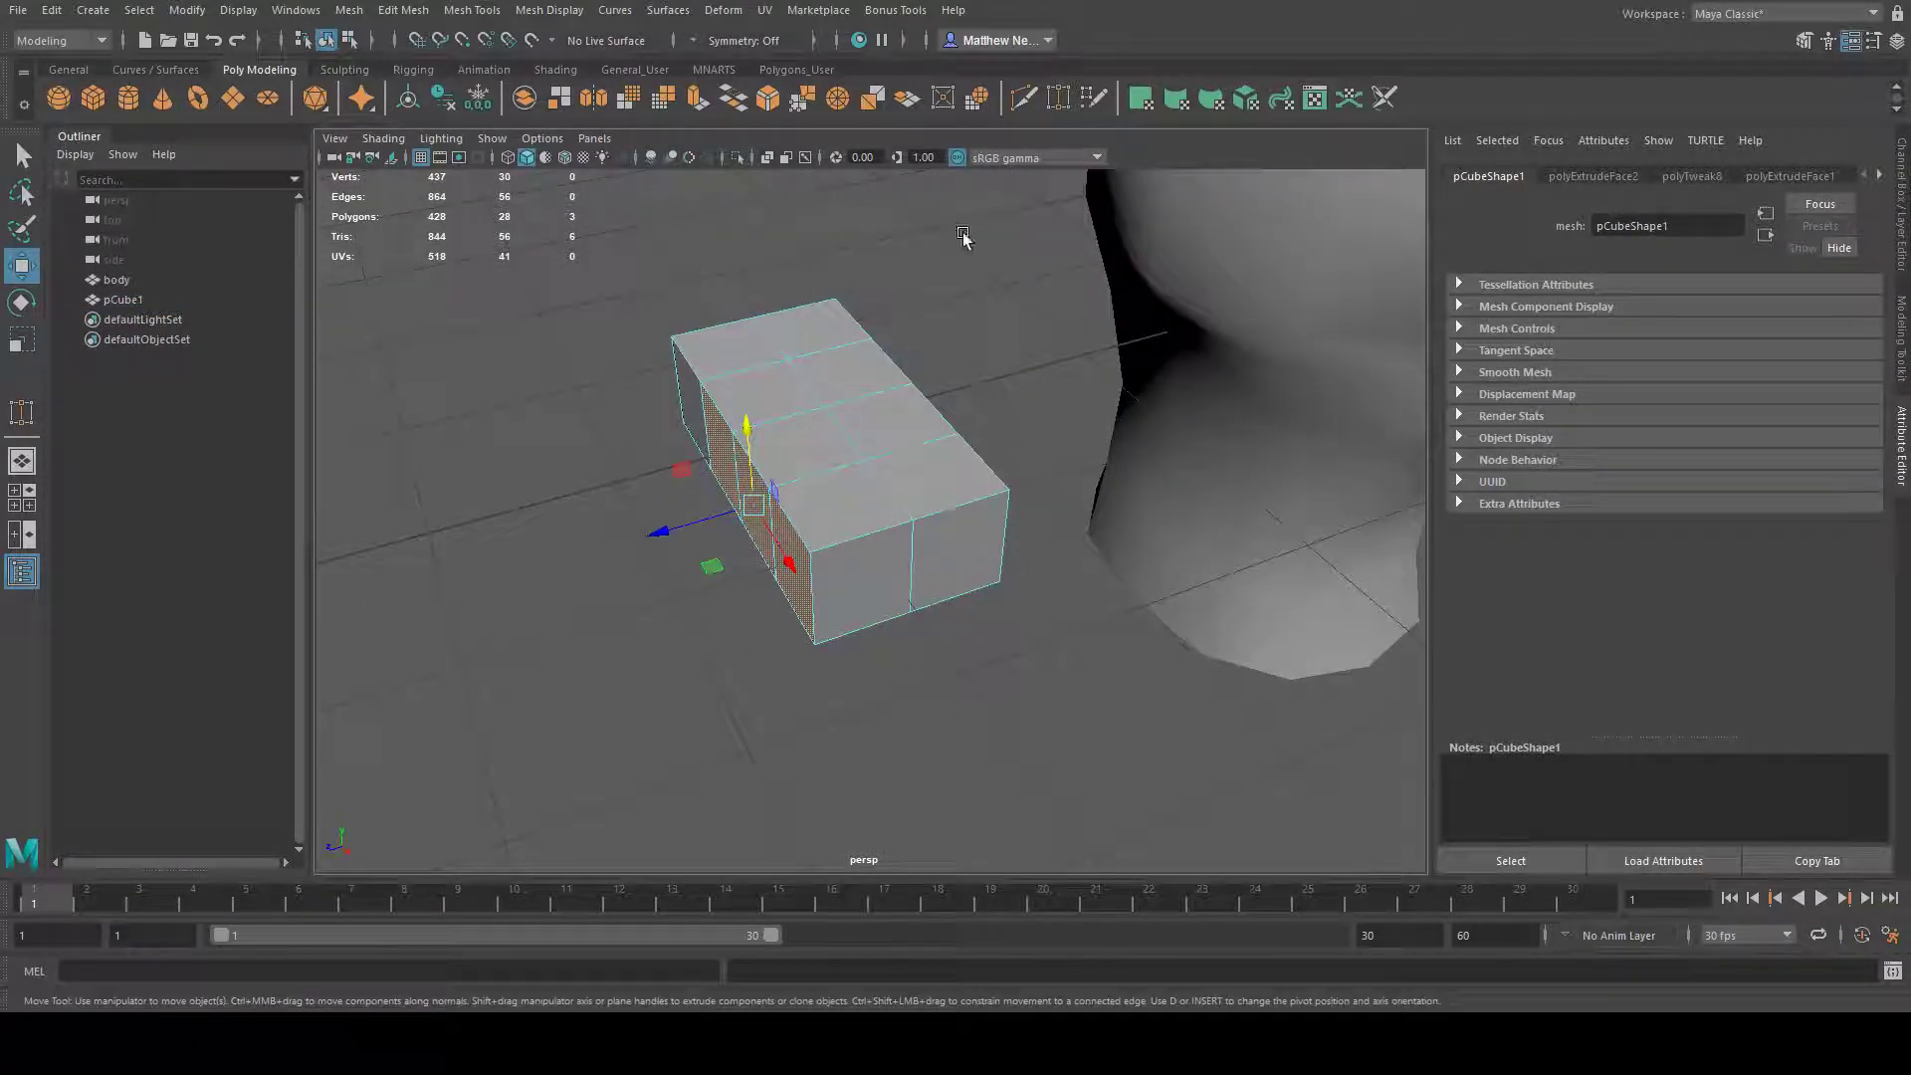
left_click(696, 98)
left_click_drag(652, 485, 461, 520)
left_click_drag(747, 491, 875, 452, "alt")
left_click_drag(961, 580, 956, 497, "alt")
left_click_drag(1132, 344, 1094, 343, "alt")
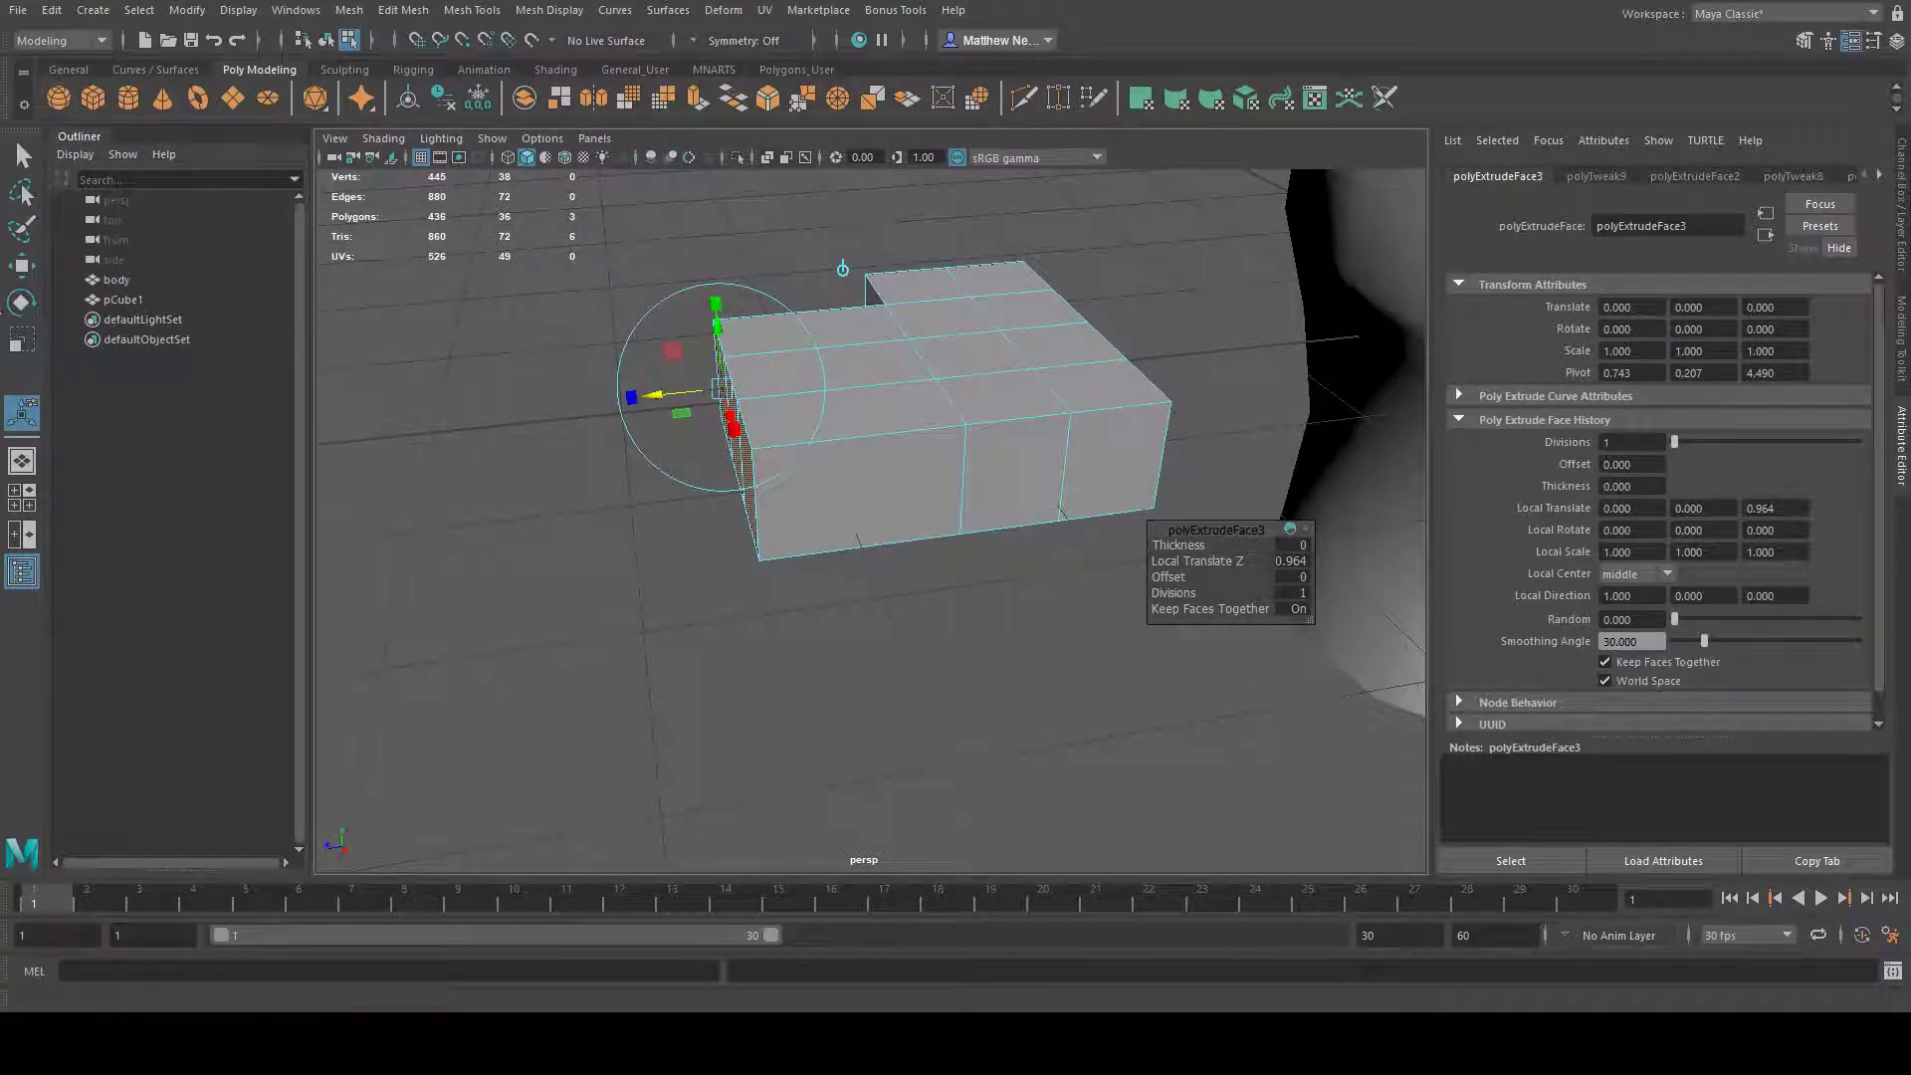
- Rotate and lower the three end faces, shifting them slightly back so the first finger section slopes downward
key("e")
left_click_drag(826, 328, 729, 335, "alt")
left_click(32, 273)
left_click_drag(628, 435, 908, 392)
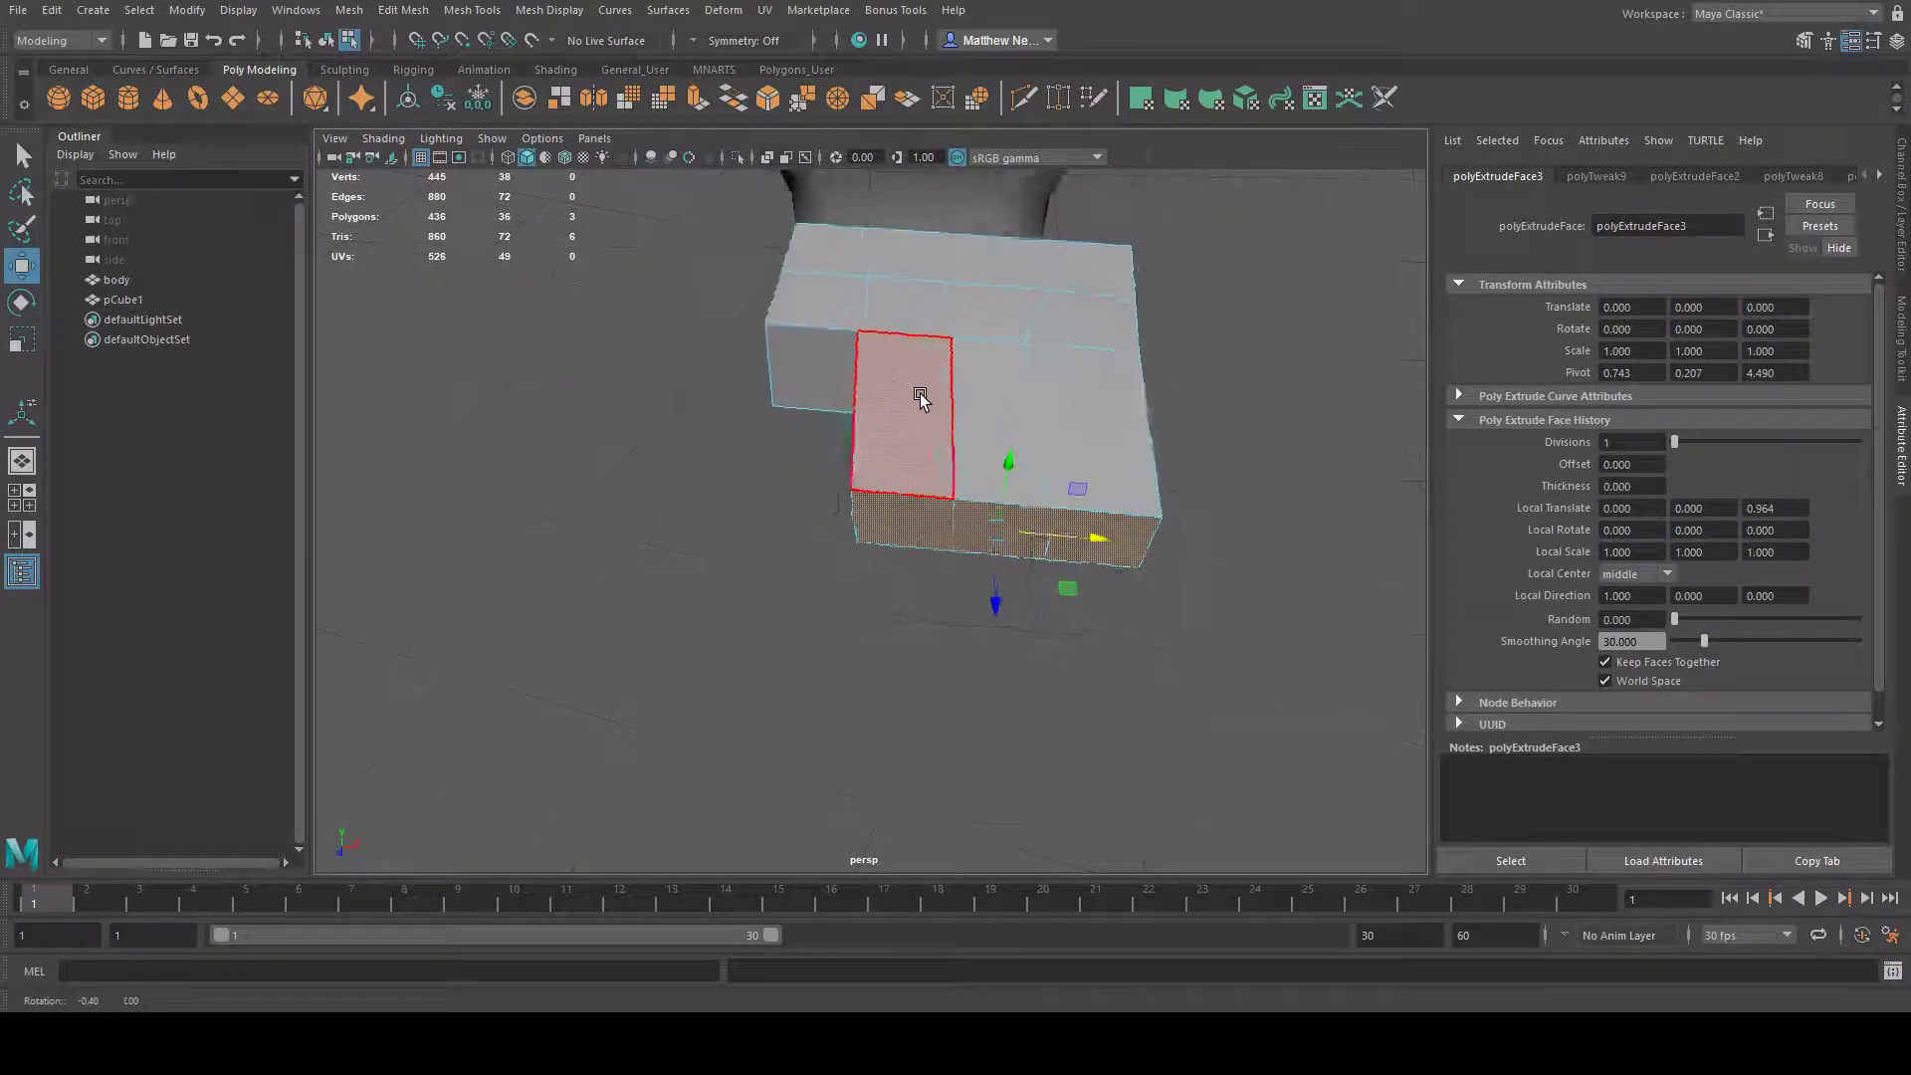
left_click_drag(788, 366, 1025, 348, "alt")
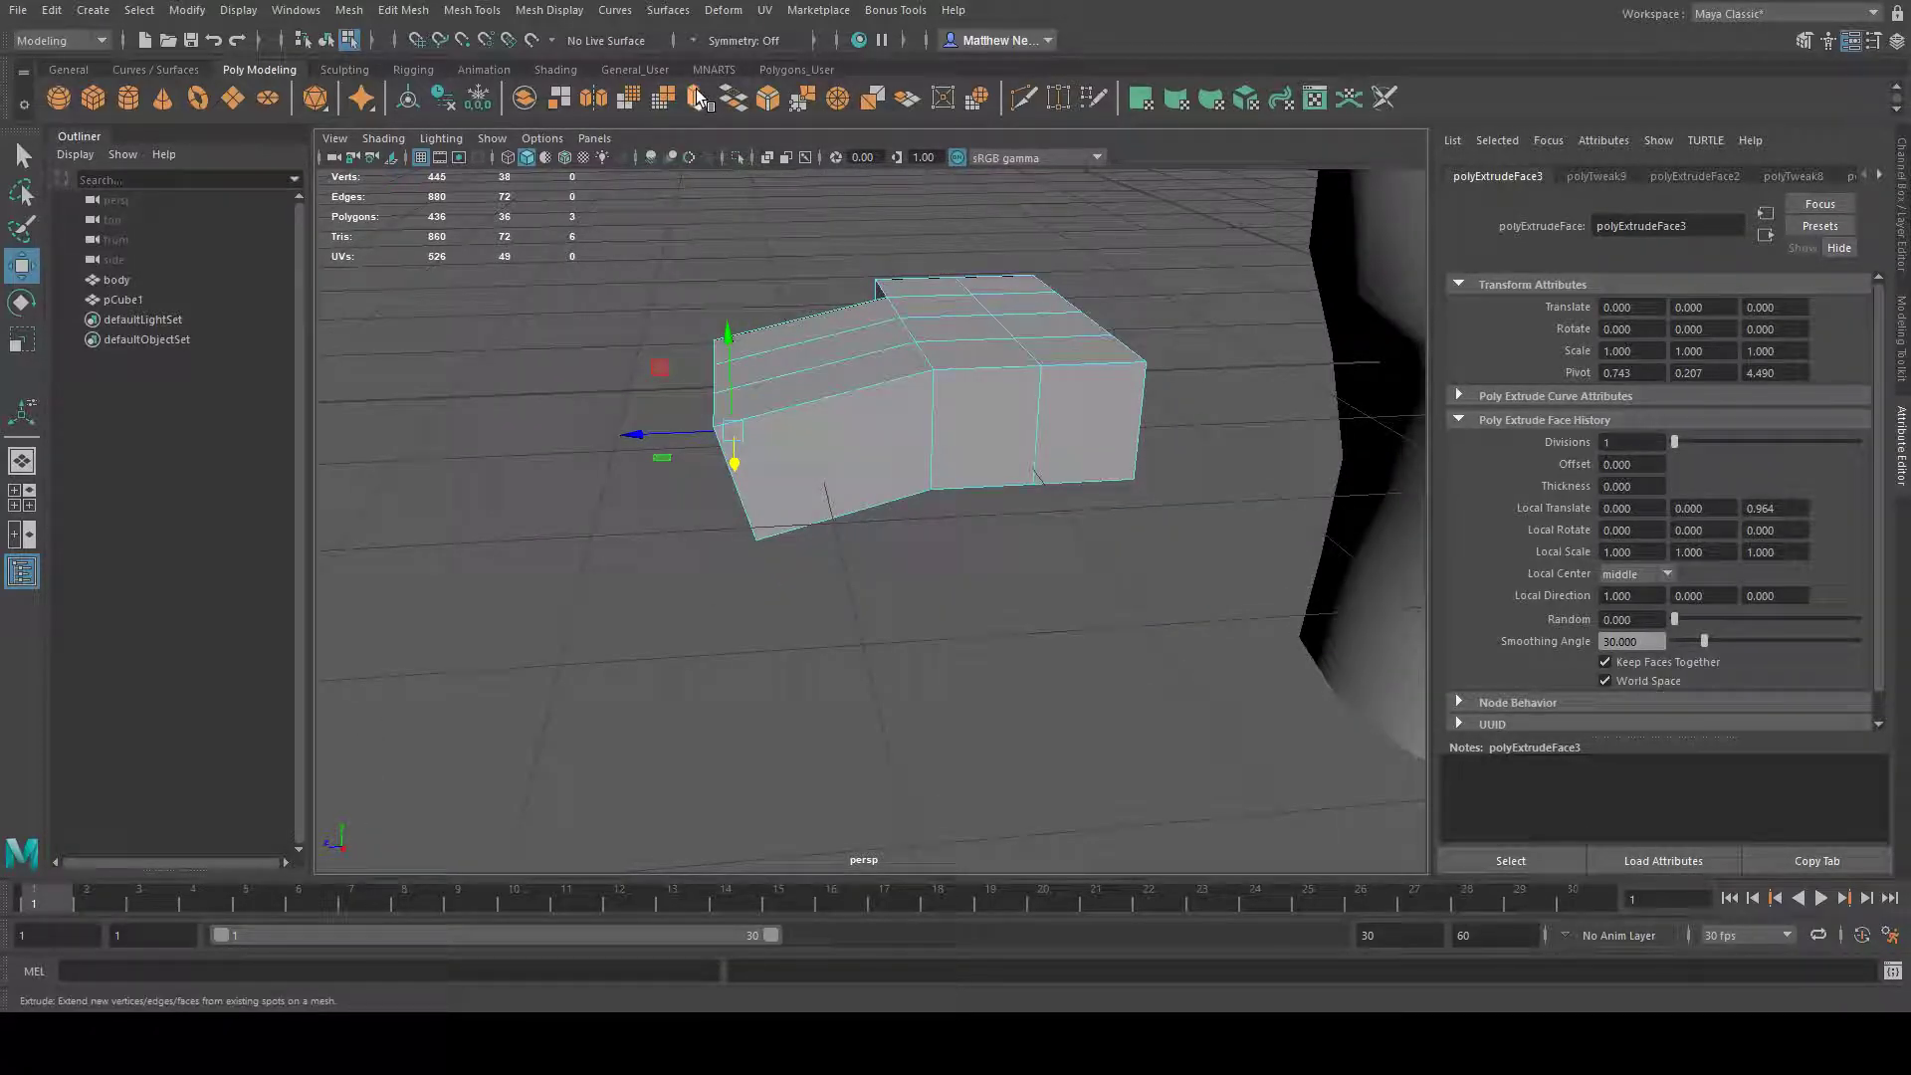
left_click_drag(667, 431, 668, 432)
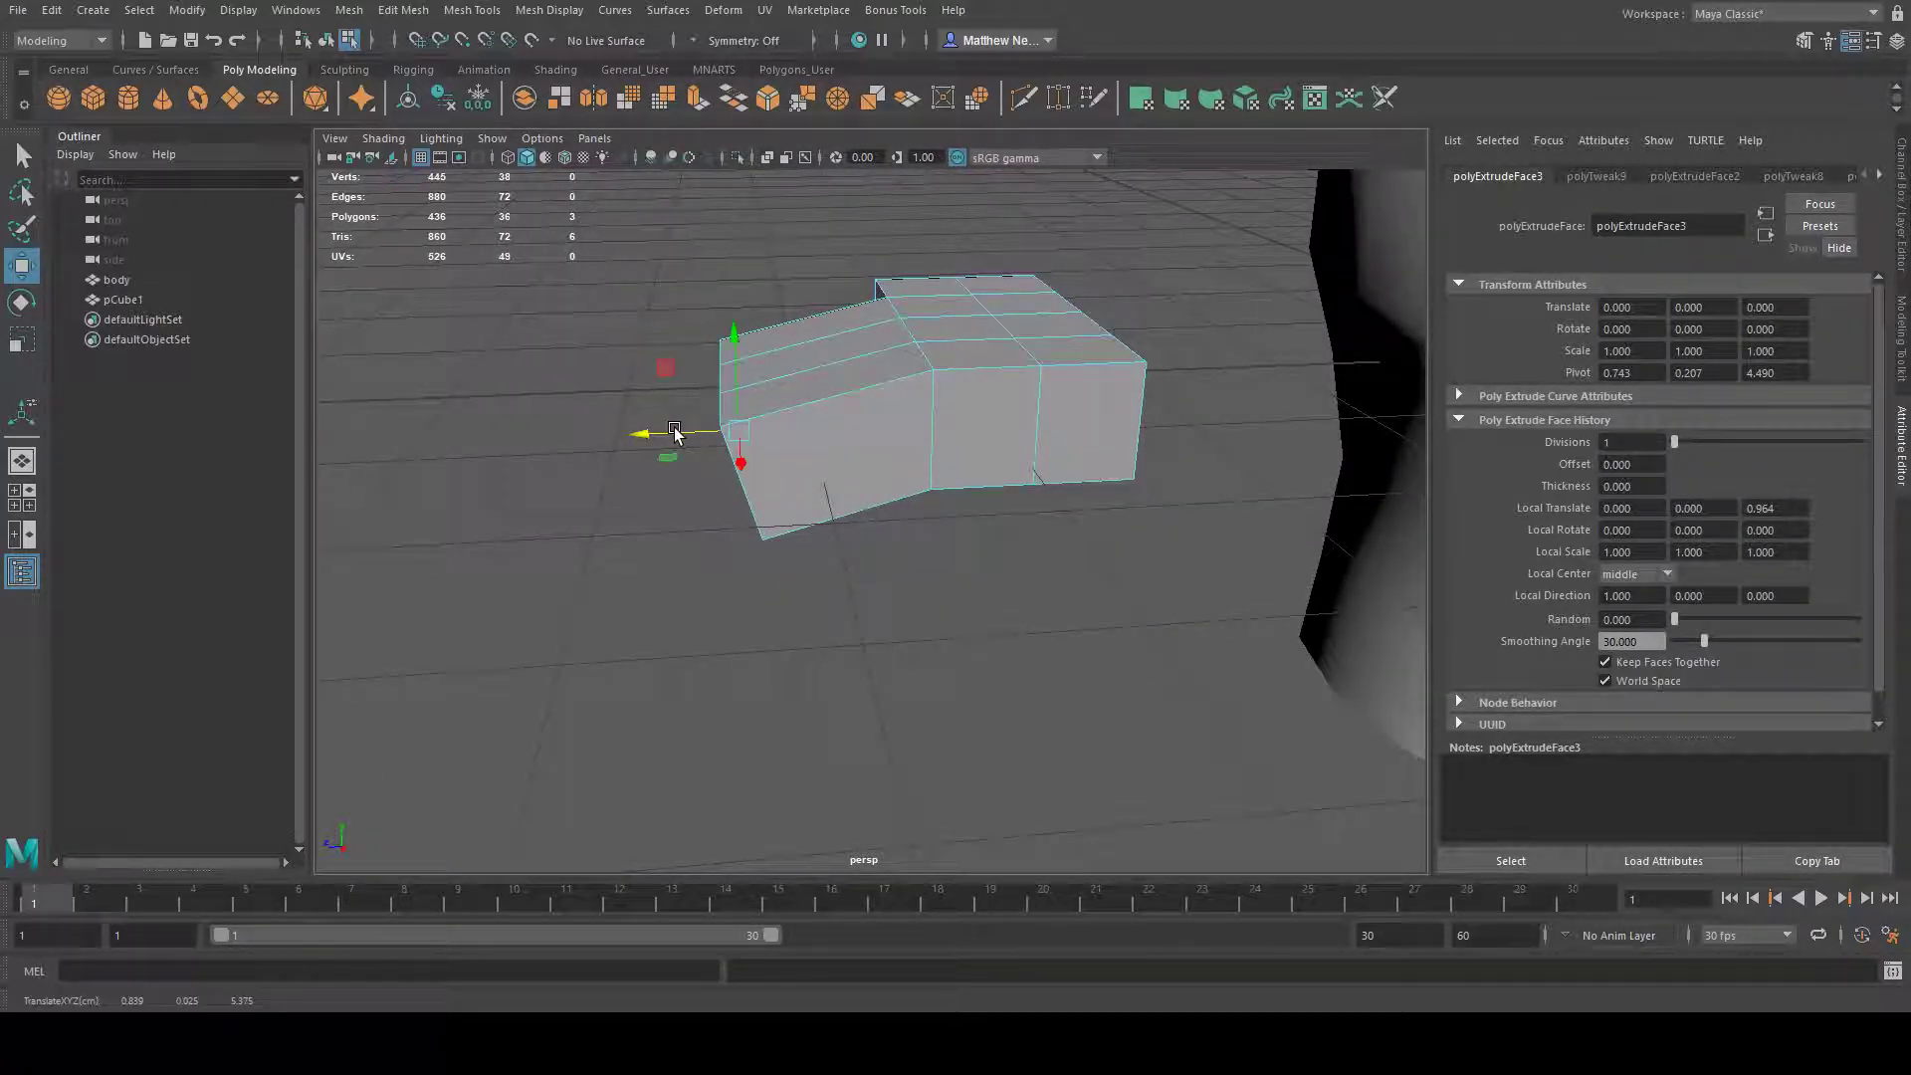
left_click_drag(891, 334, 929, 329, "alt")
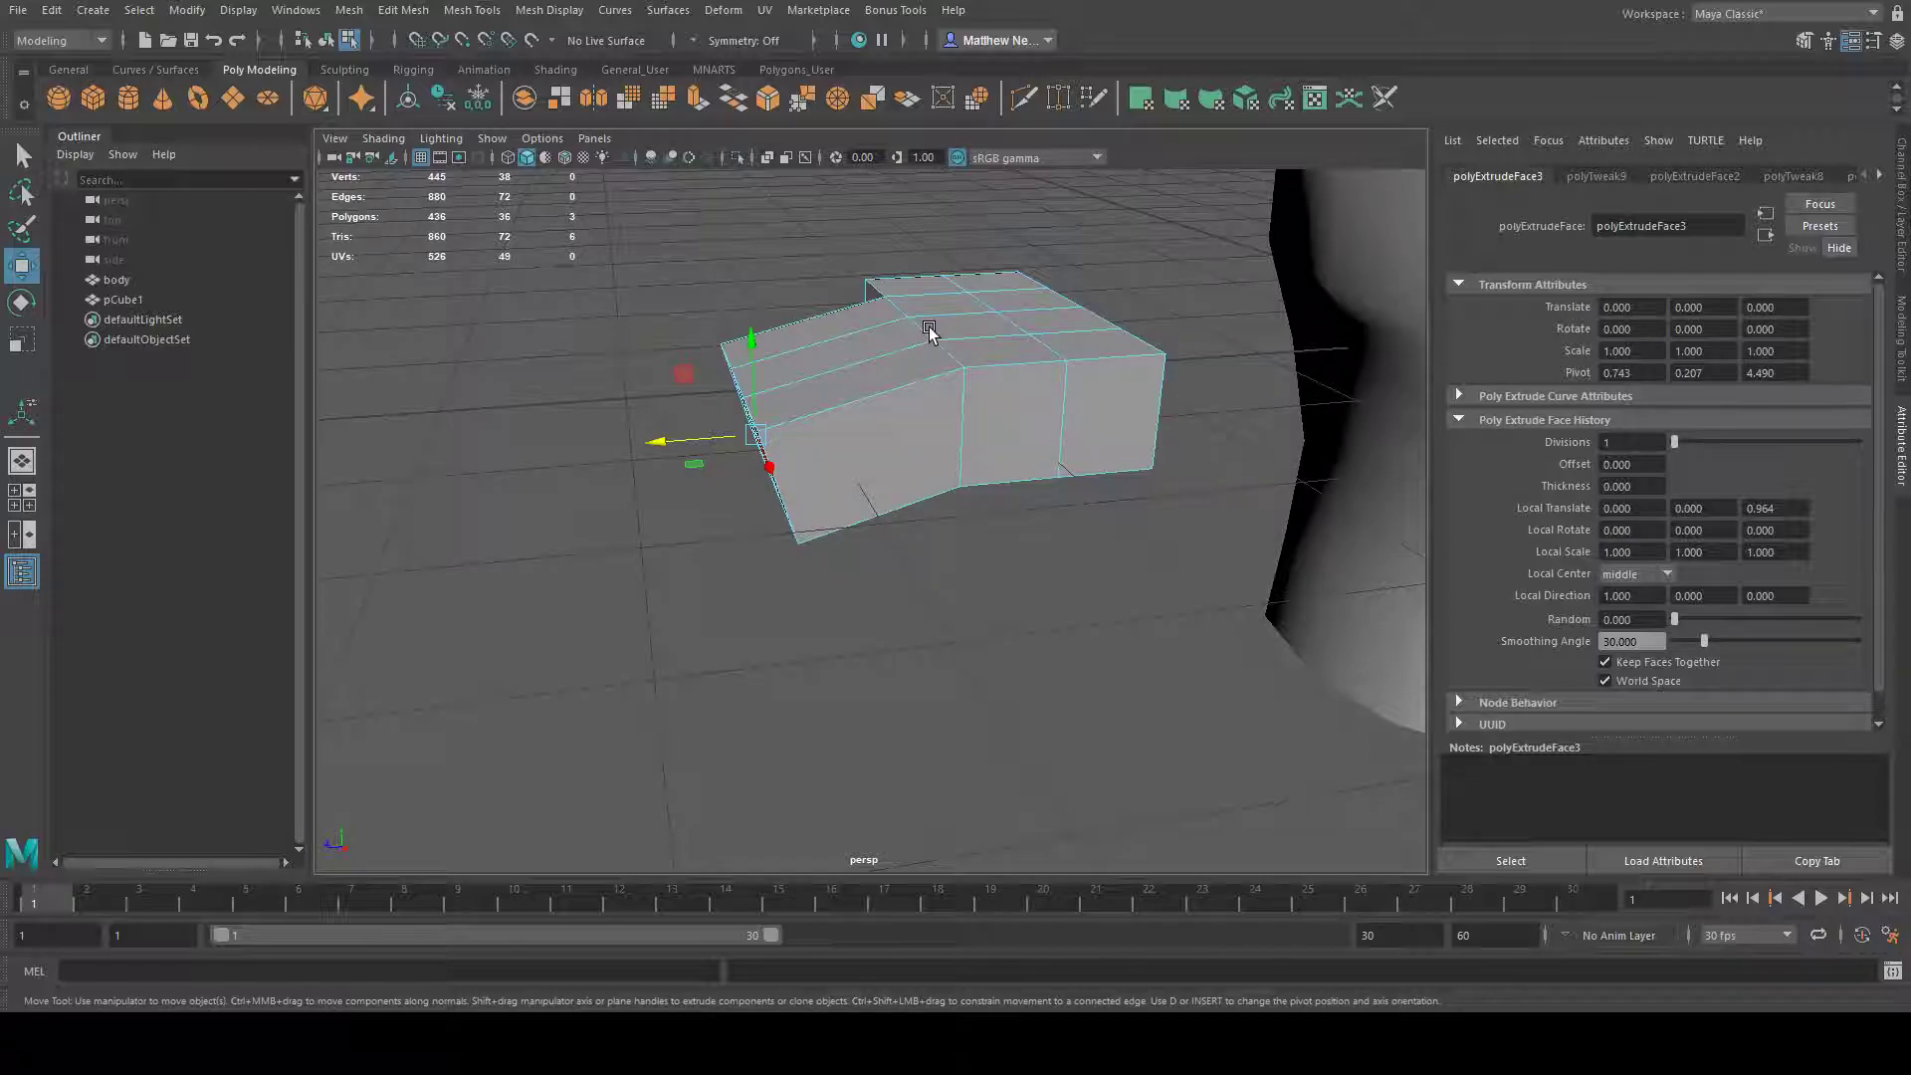
- Extrude the three end faces about 0.21 units, tilting and lowering them to start the knuckle bend
left_click(697, 99)
left_click_drag(731, 428, 670, 439)
key("e")
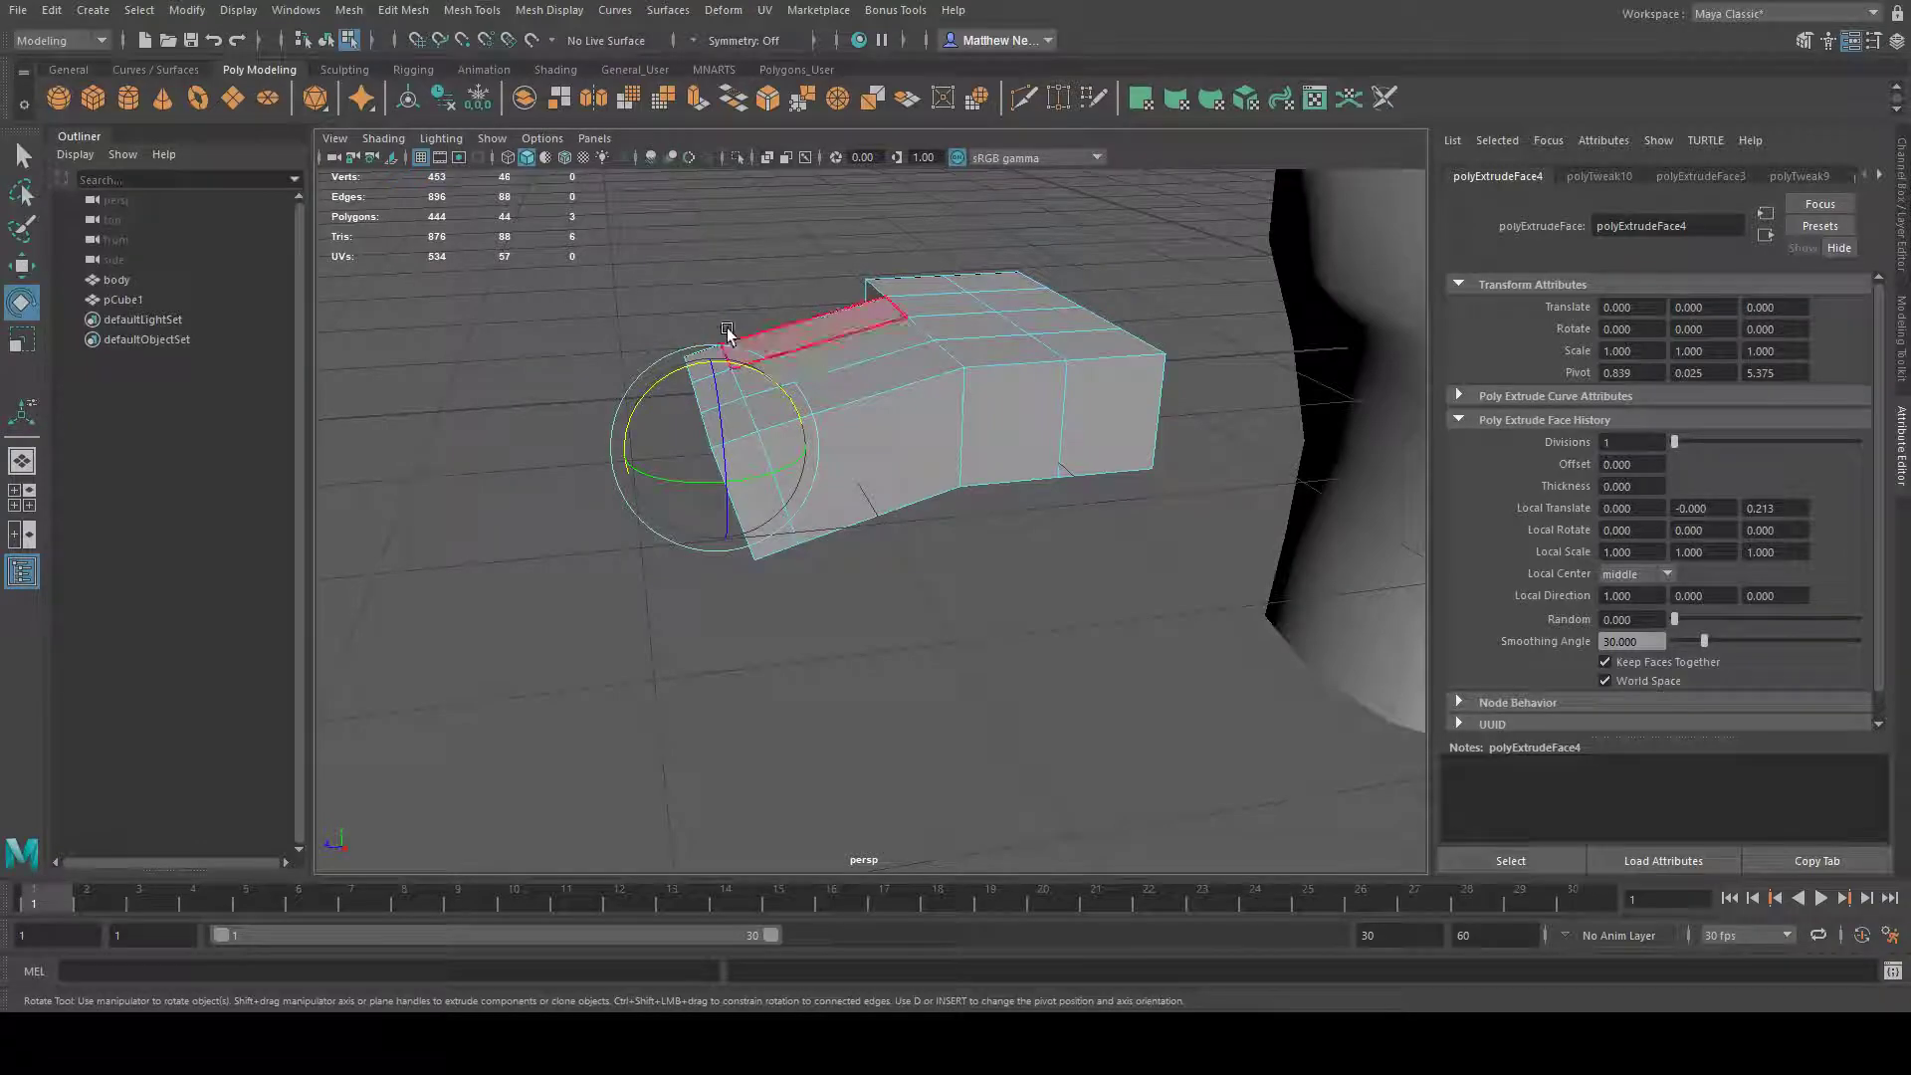
key("w")
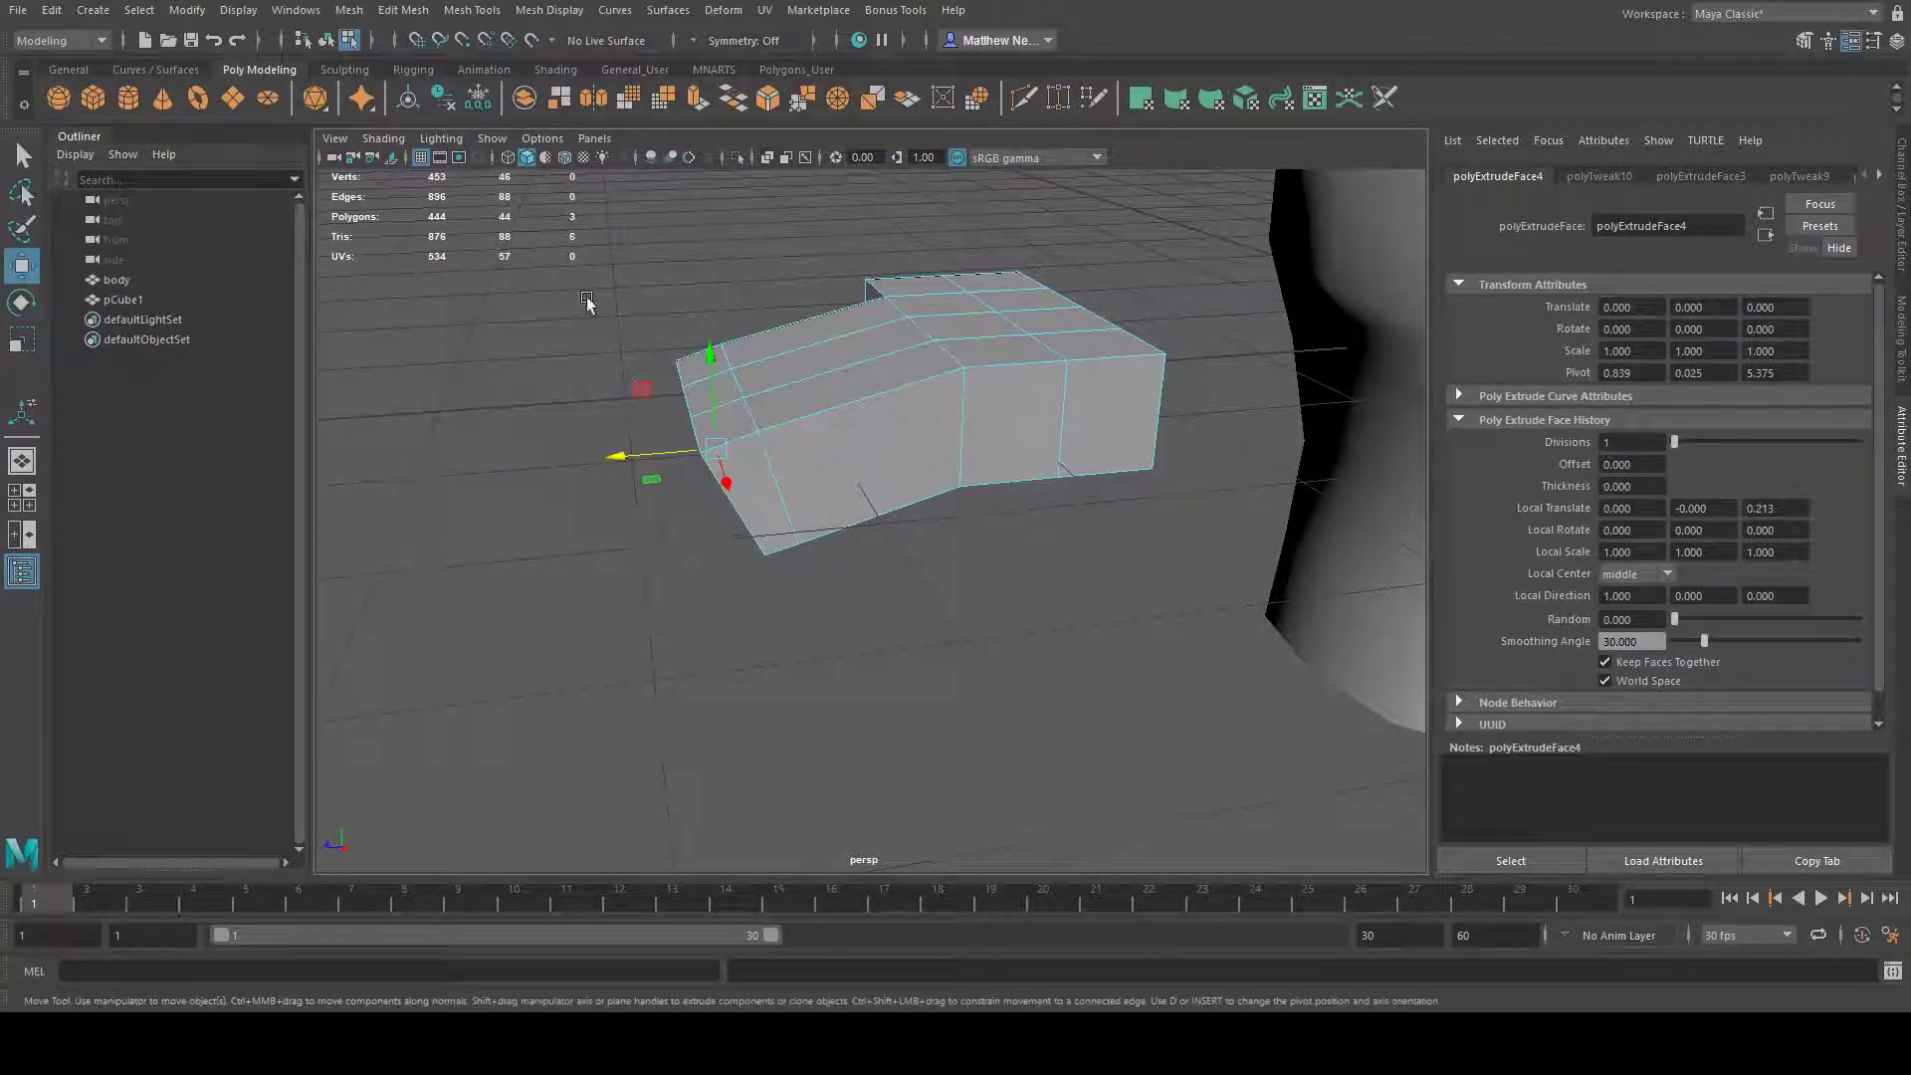
left_click_drag(703, 357, 711, 373)
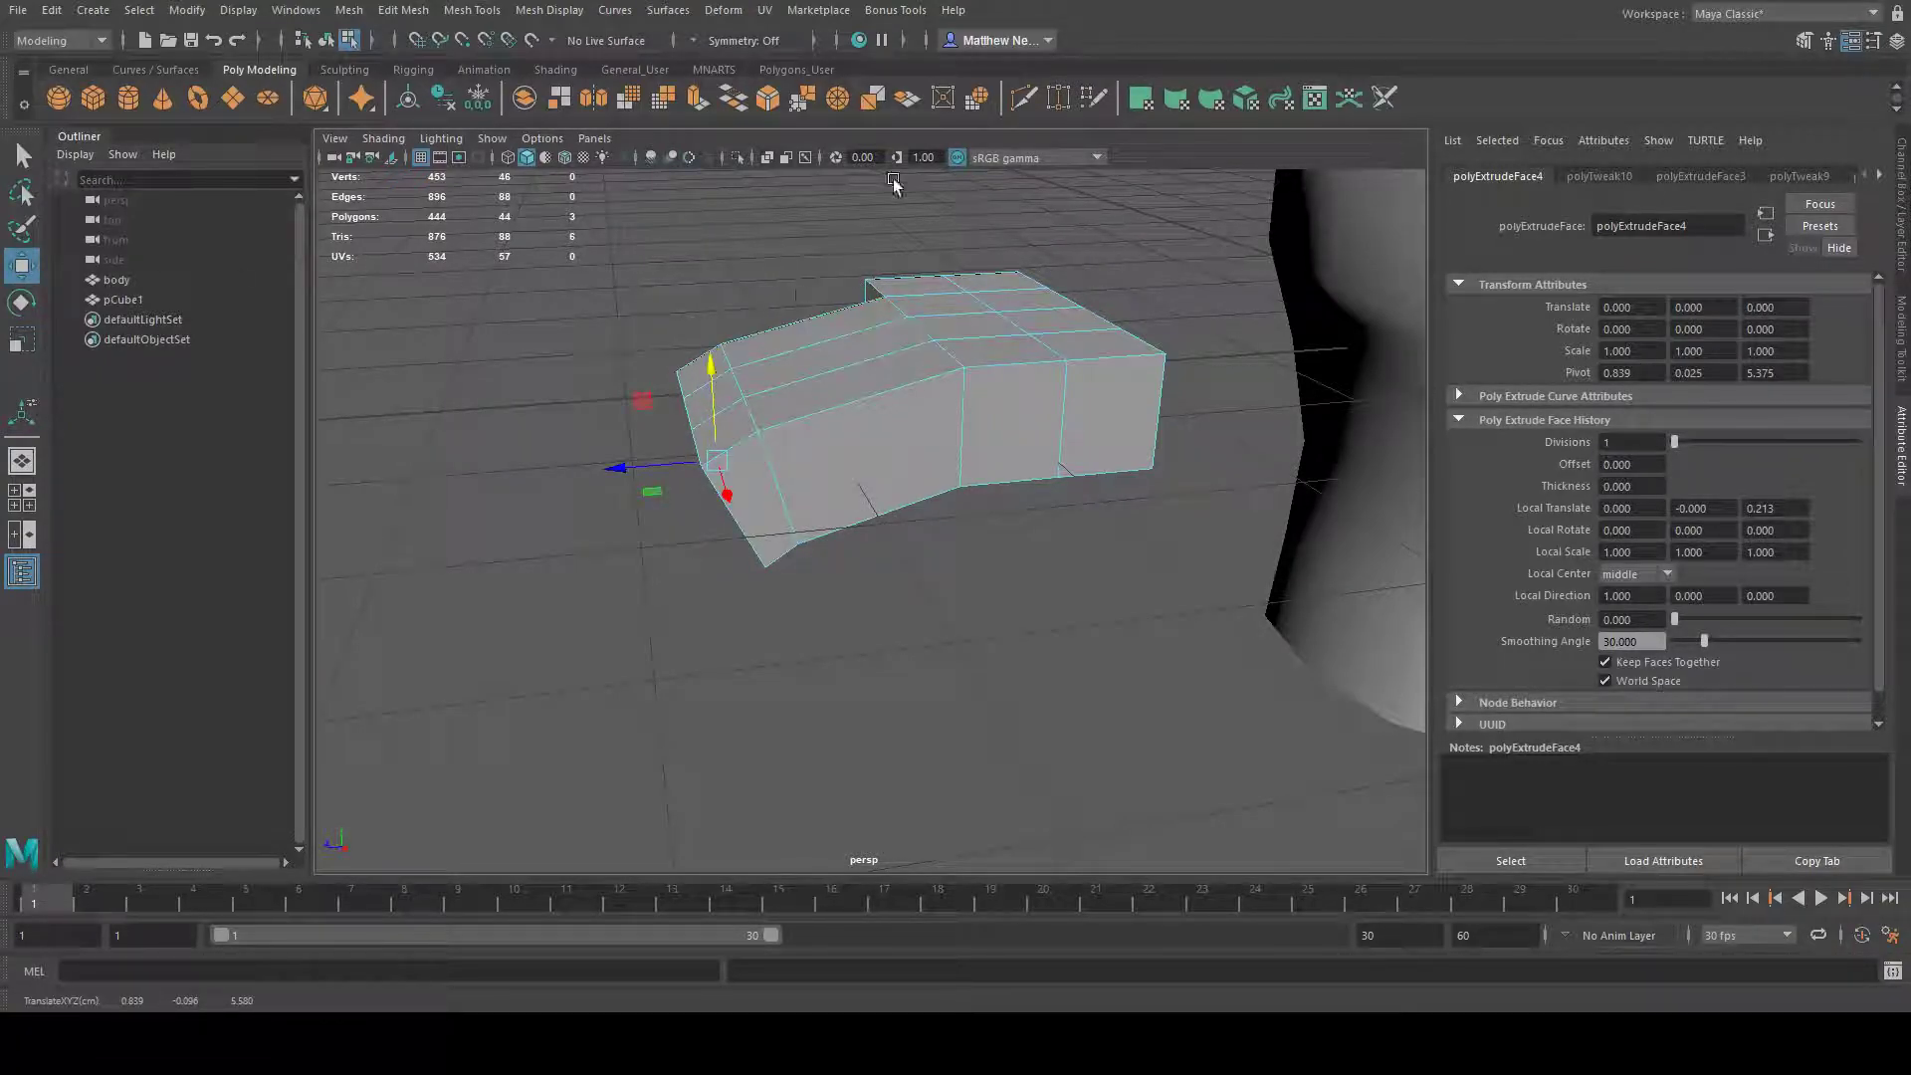
- Extrude the end faces about 0.26 units more, rotate them further downward and adjust their position to complete the first knuckle
left_click(696, 99)
left_click_drag(660, 456, 604, 461)
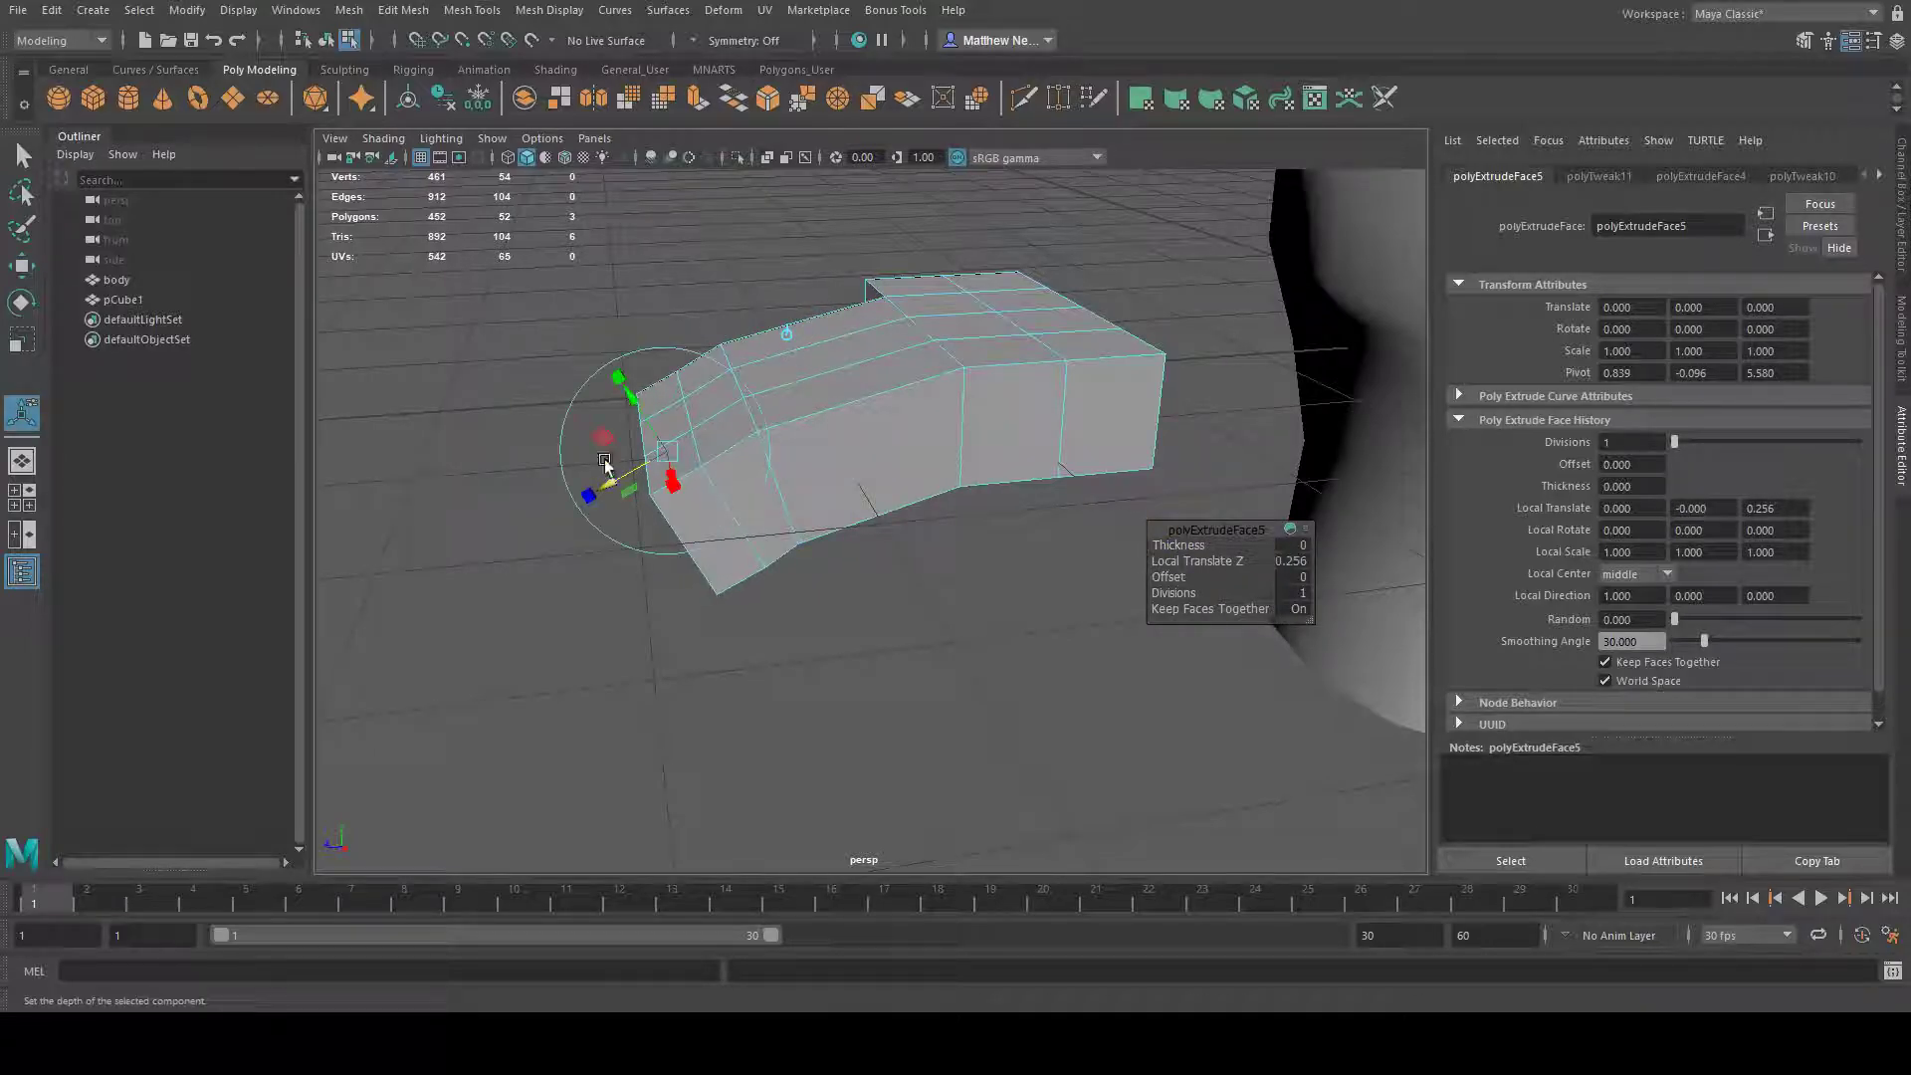
left_click(25, 306)
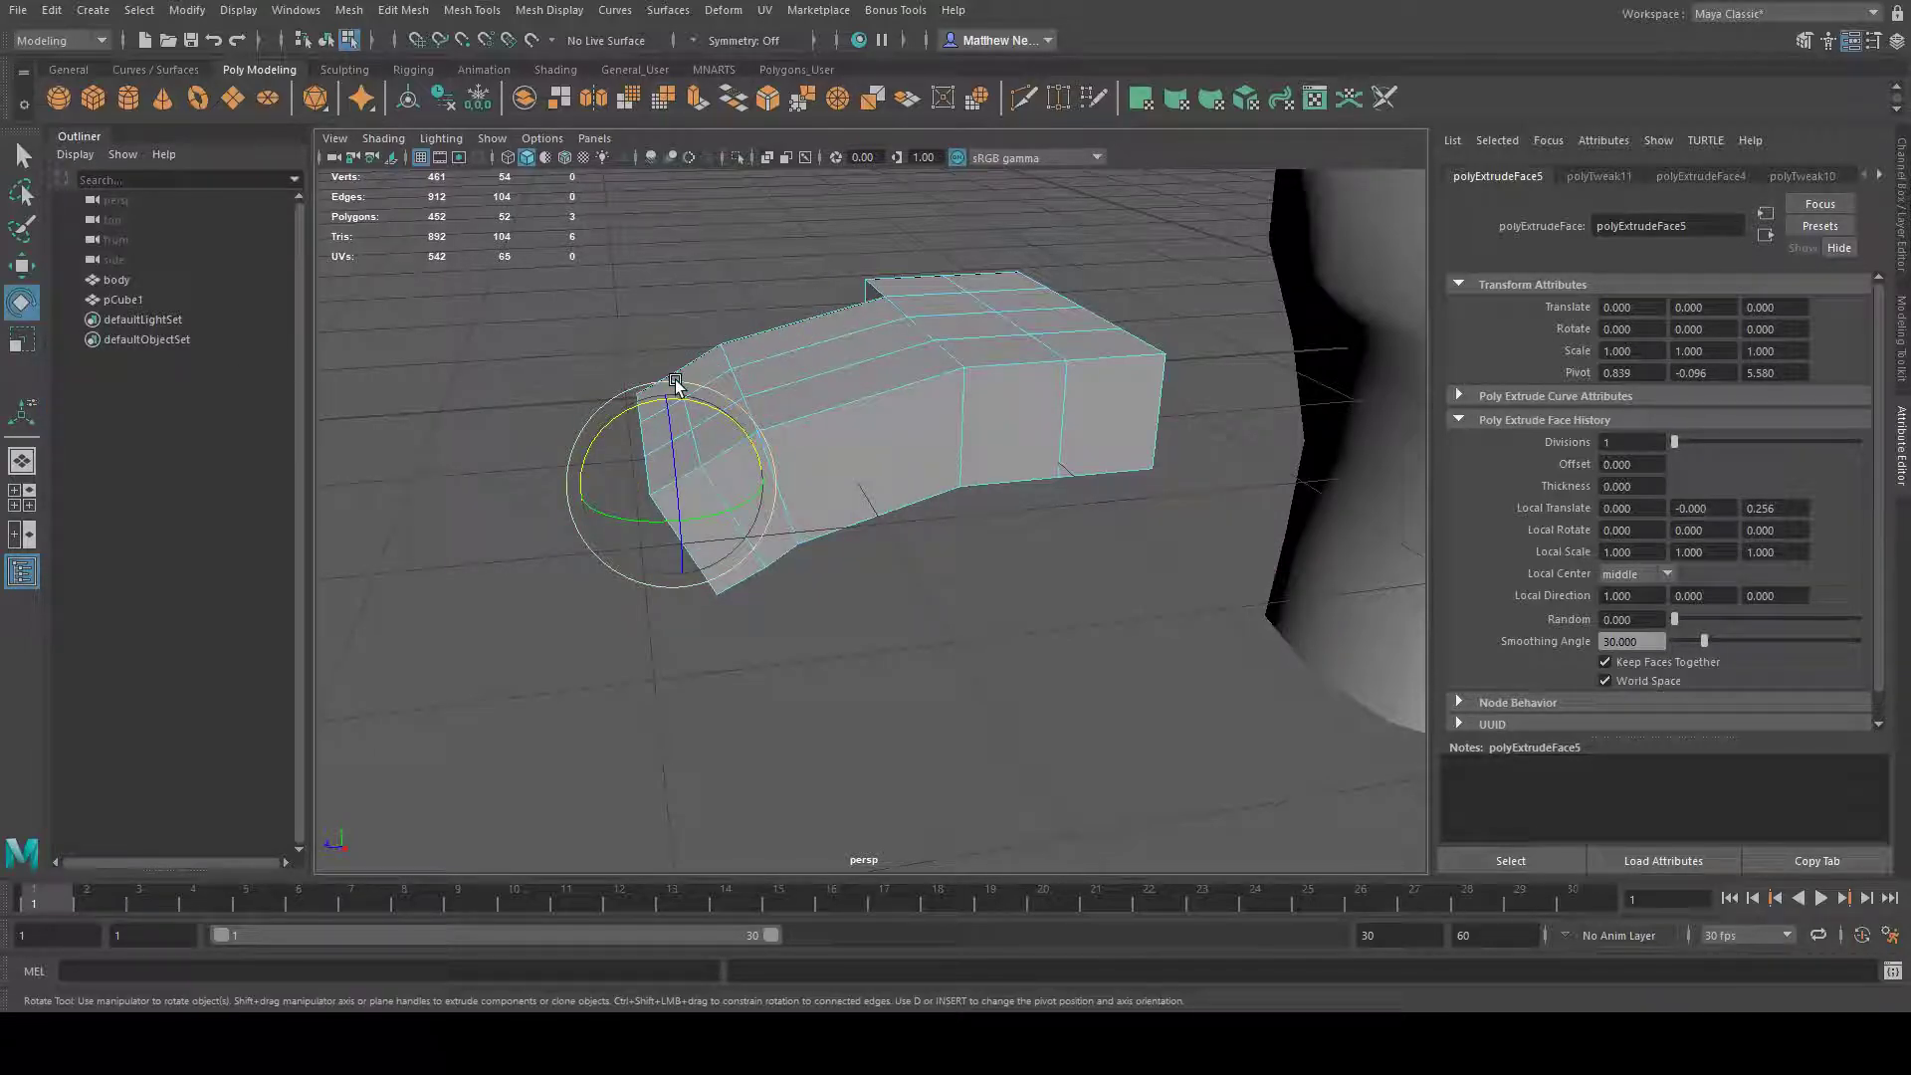
left_click(30, 267)
left_click_drag(583, 495, 610, 499)
left_click_drag(912, 364, 981, 312, "alt")
left_click(796, 368)
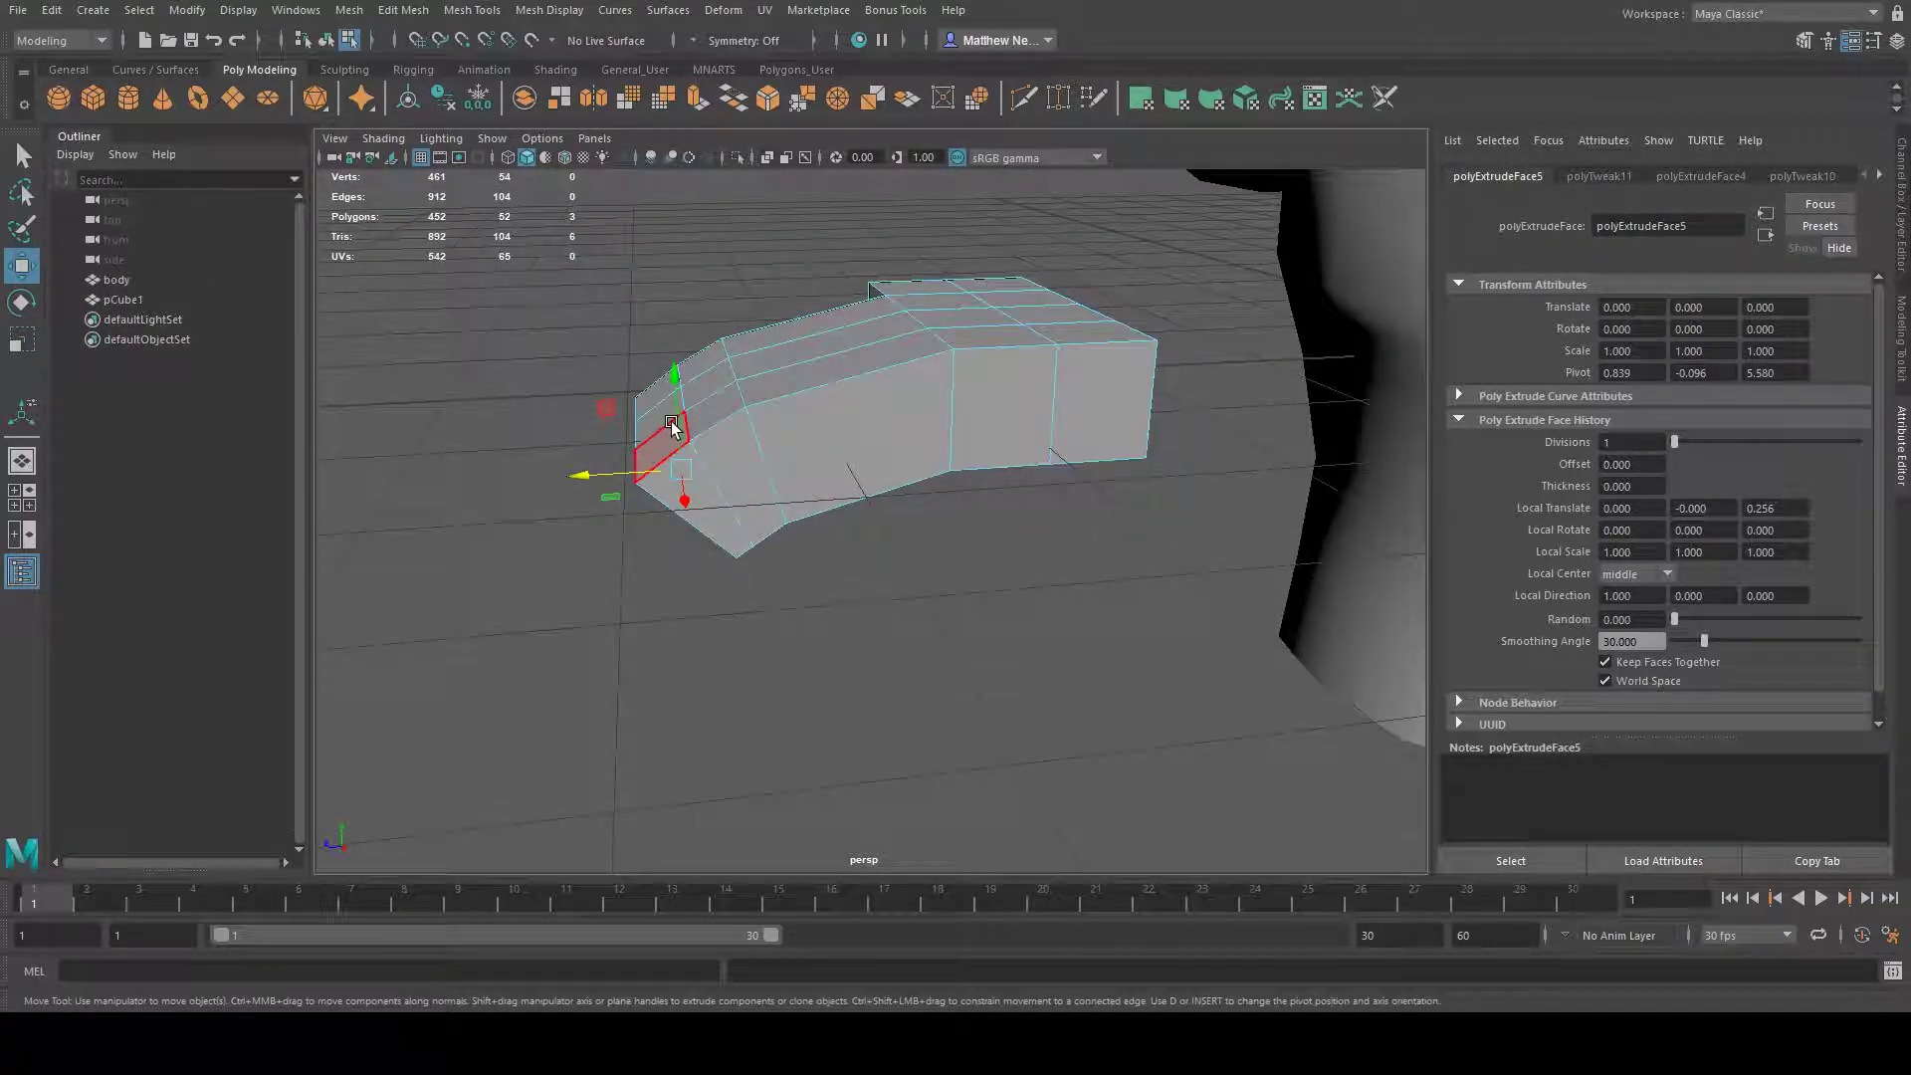
left_click_drag(667, 485, 597, 478)
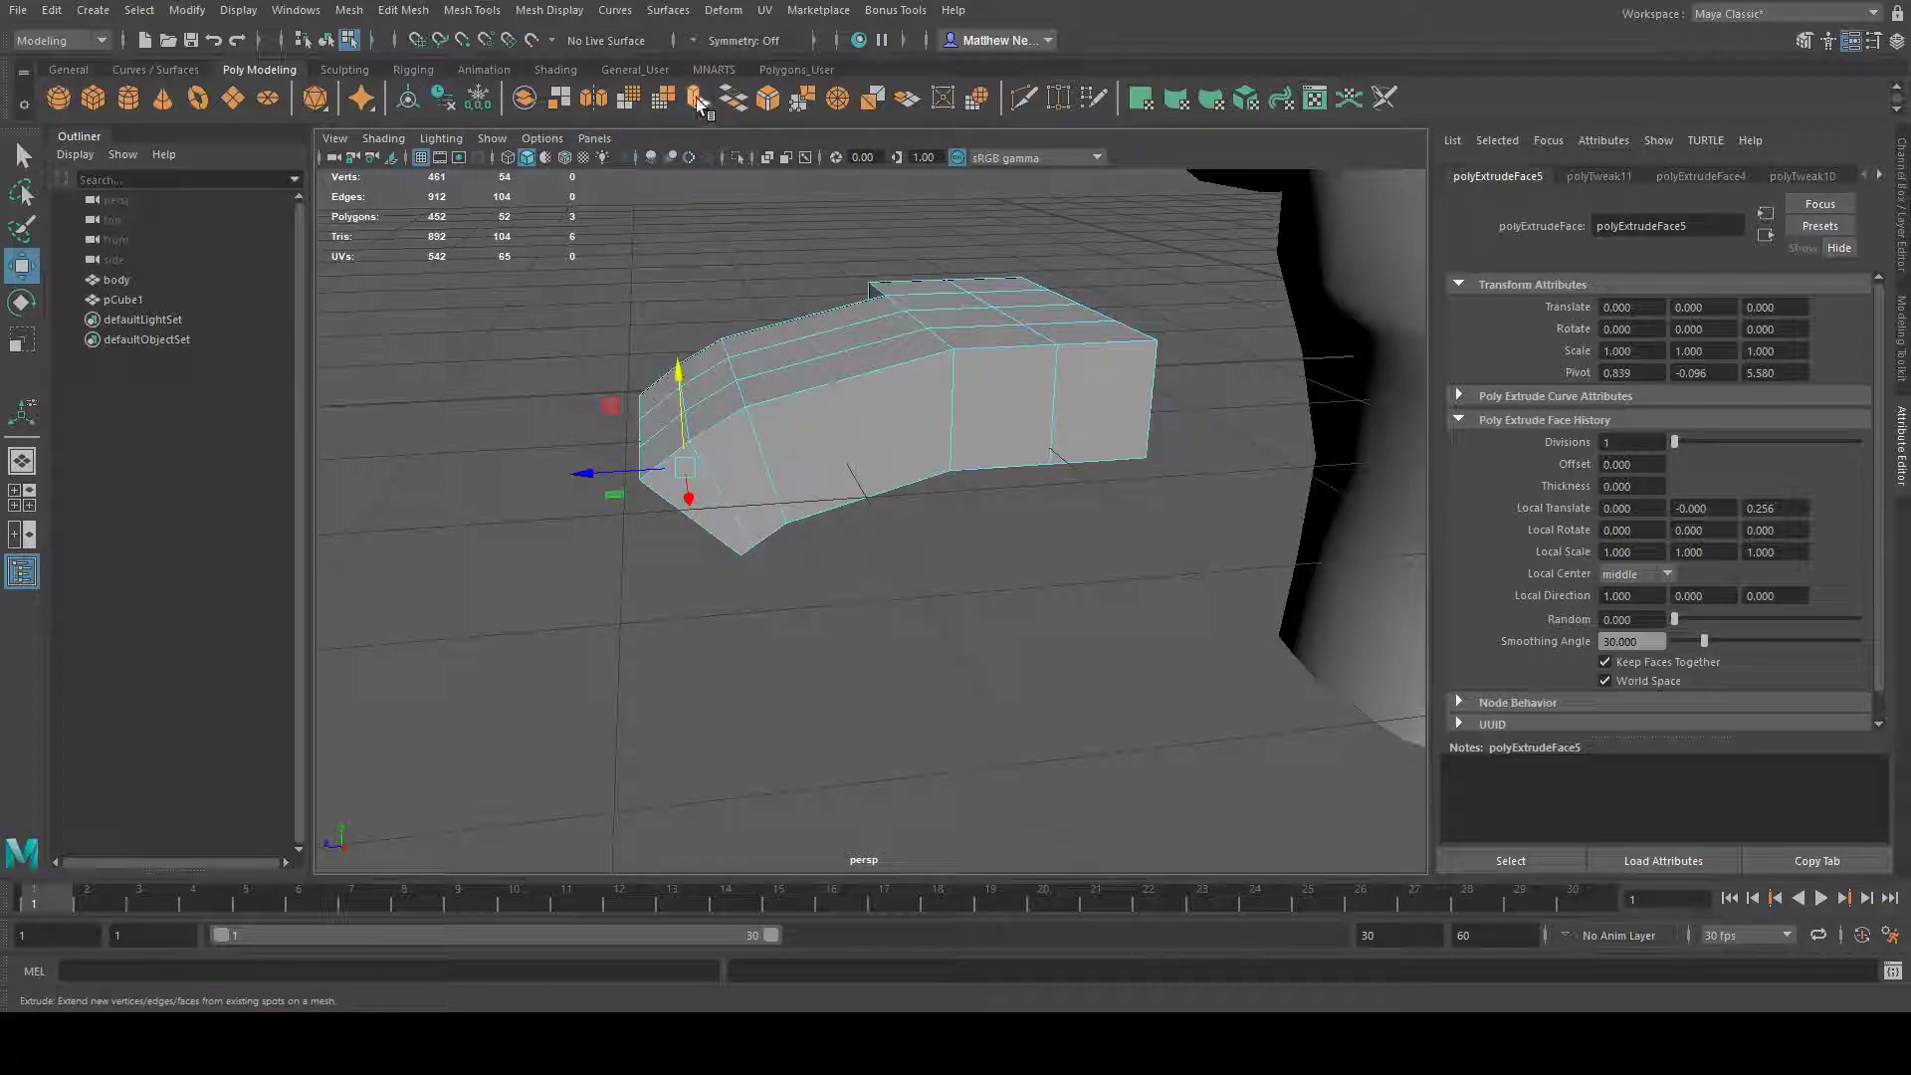
- Extrude the three end faces about 0.85 units along the slope for the middle finger section and scale them across their width
key("ctrl+e")
left_click_drag(642, 488, 560, 597)
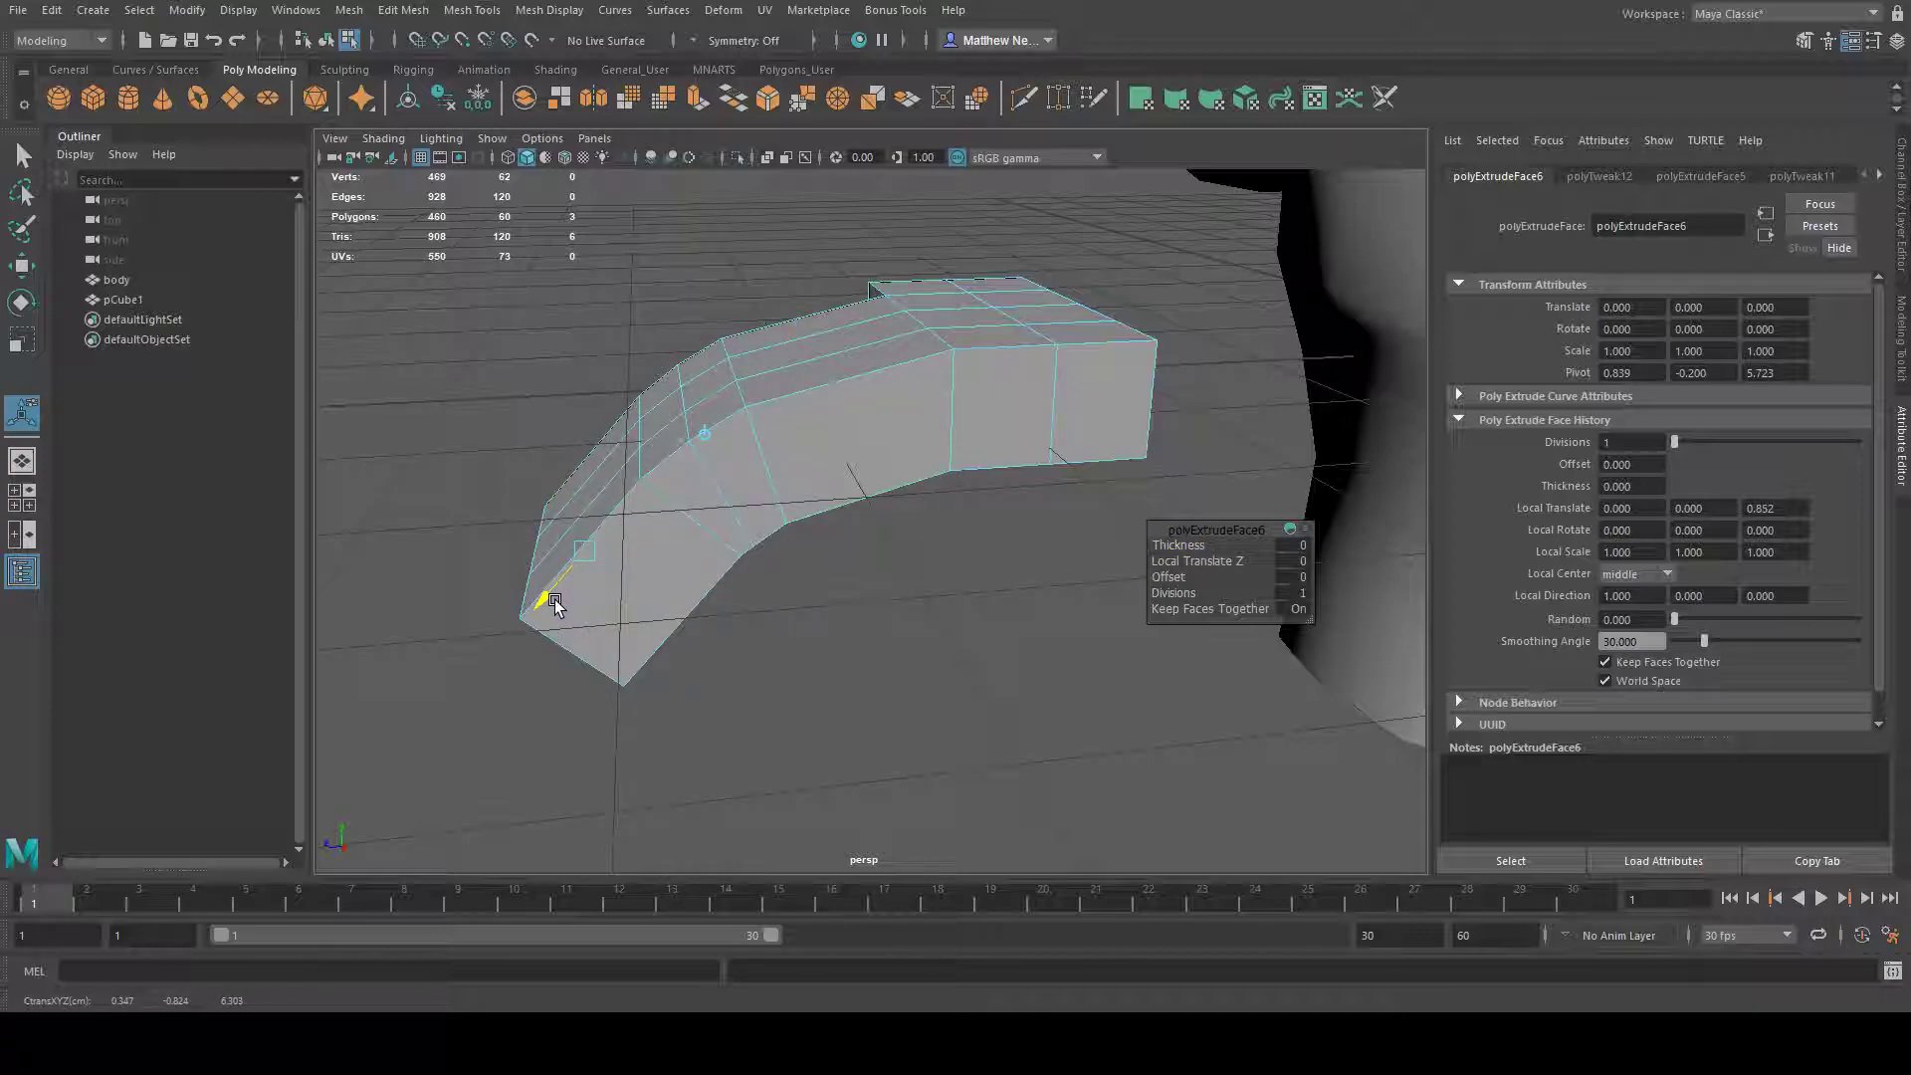
left_click_drag(554, 603, 563, 585)
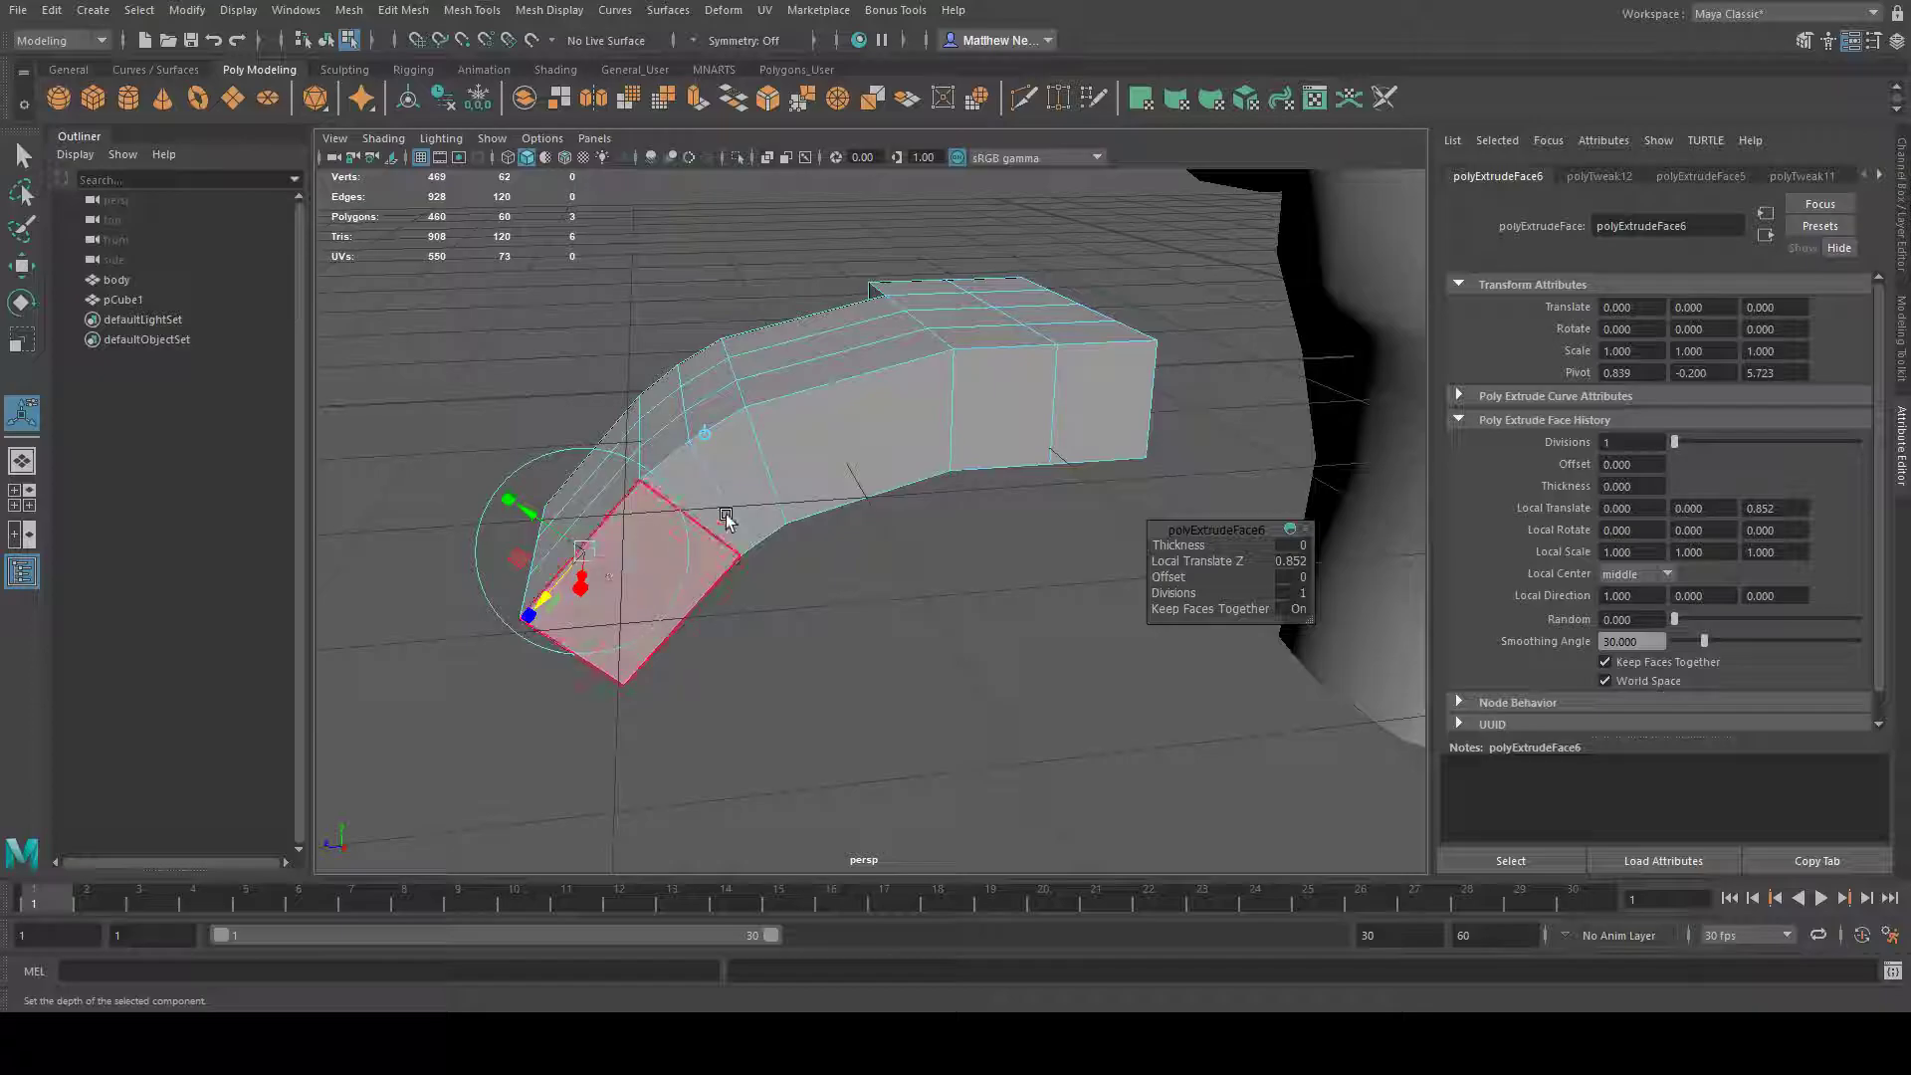
left_click_drag(883, 375, 956, 324, "alt")
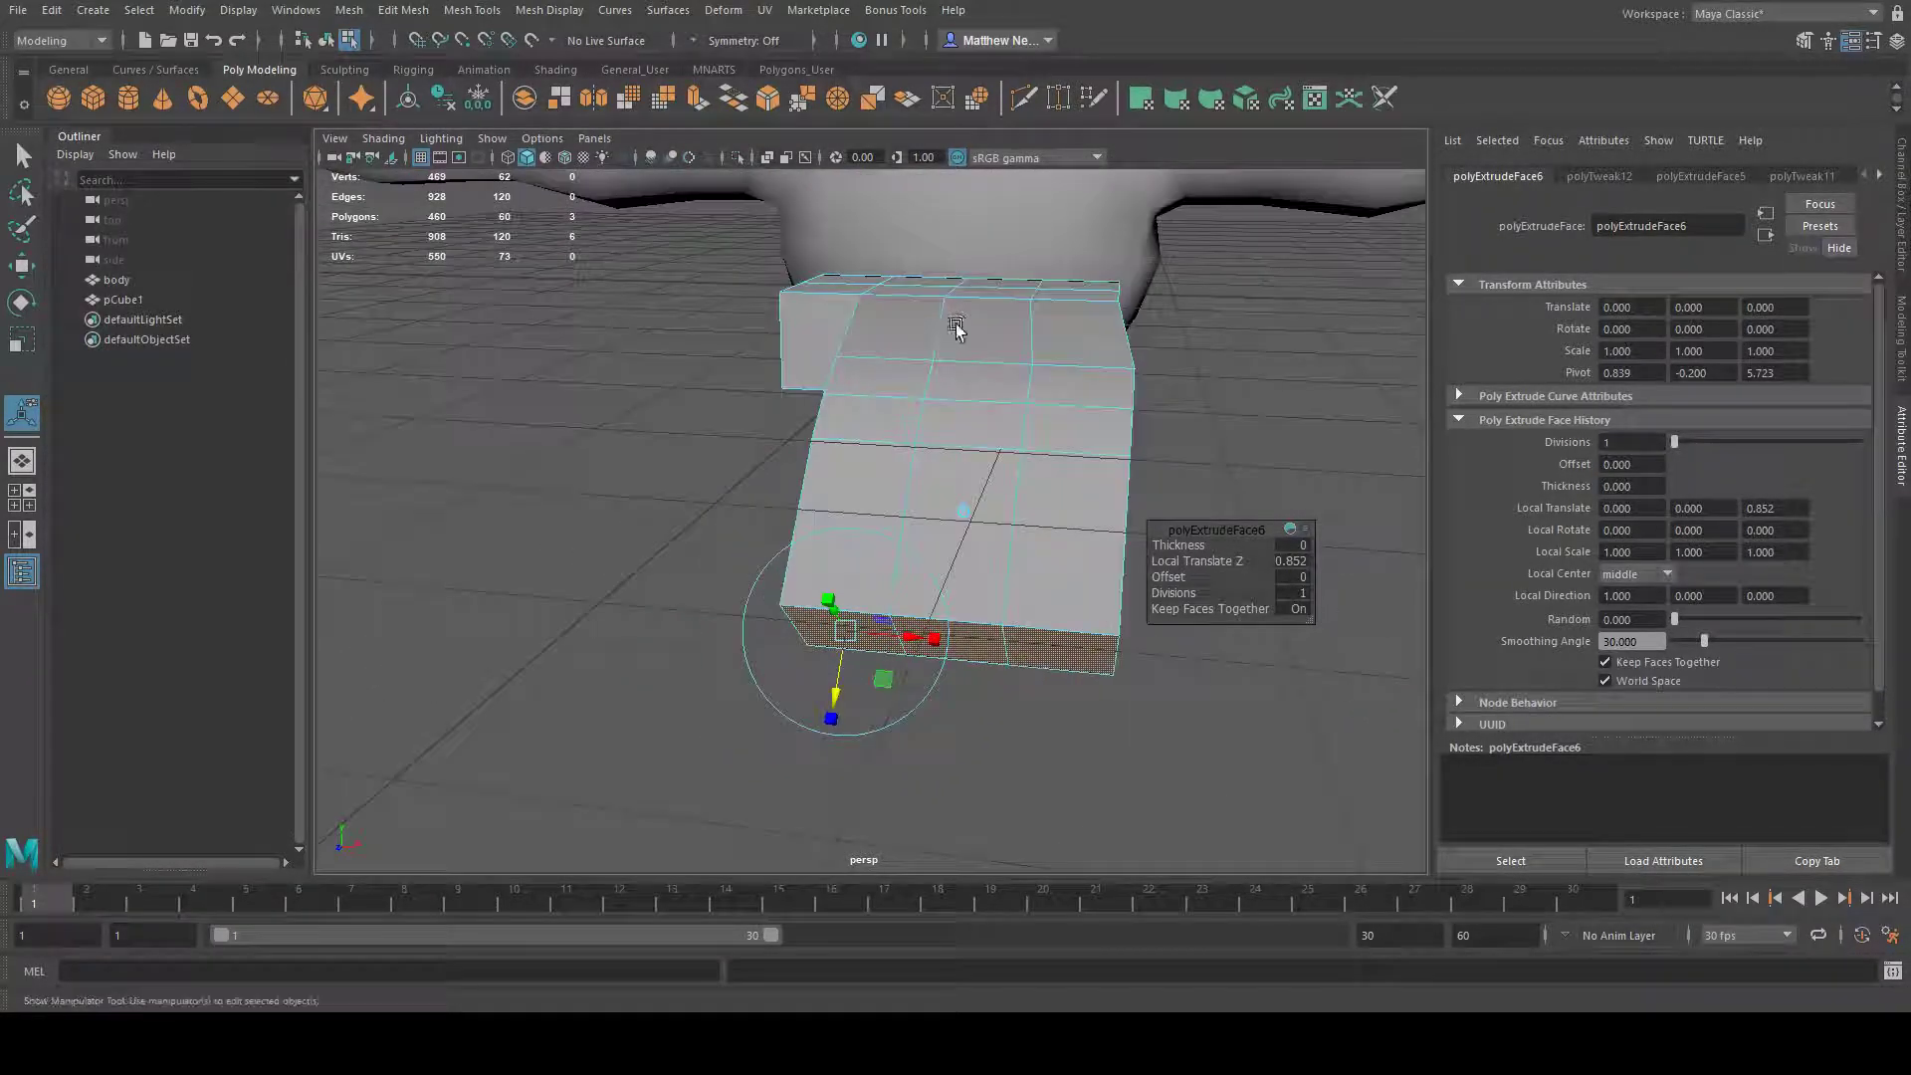
left_click(22, 340)
left_click_drag(735, 392, 776, 396, "alt")
left_click_drag(1070, 660, 1184, 491)
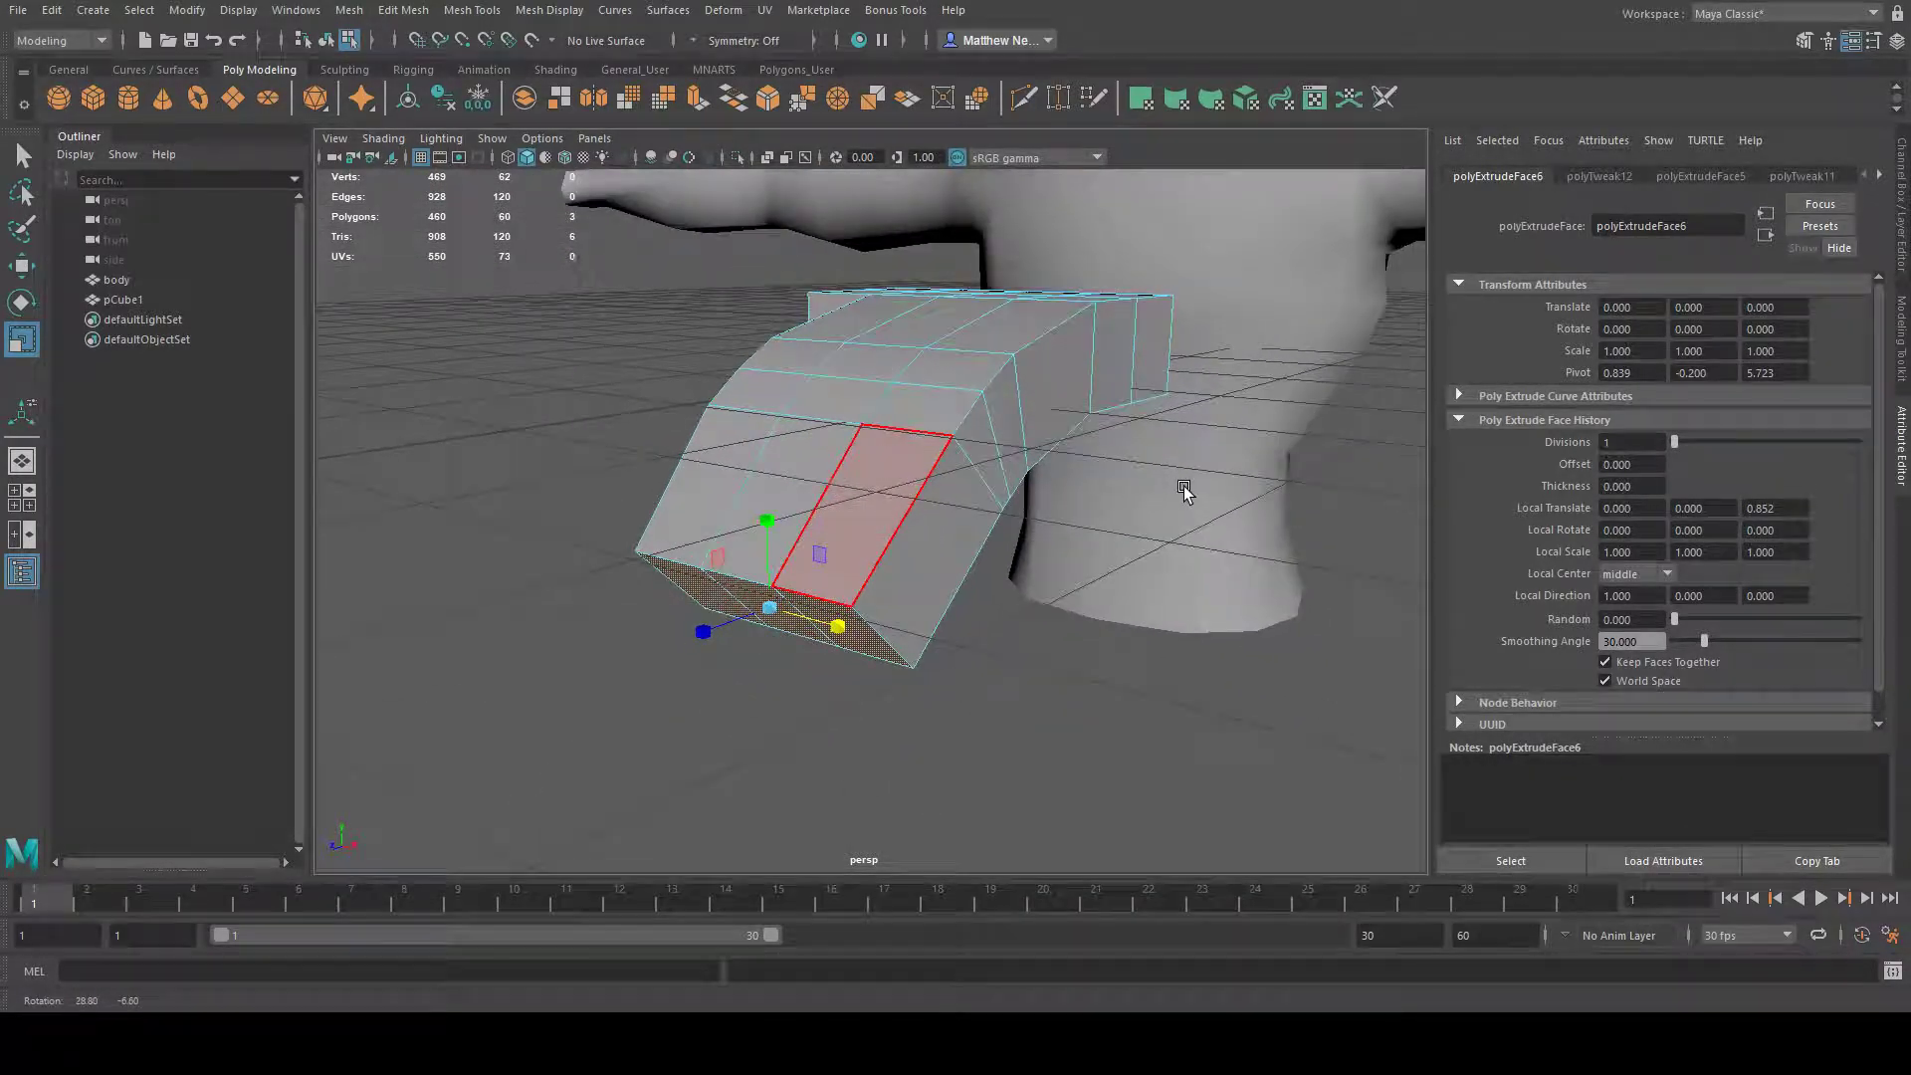
- Extrude the end faces about 0.18 units and tilt them downward to begin the second knuckle
left_click(701, 99)
left_click_drag(1045, 284, 950, 290, "alt")
left_click_drag(601, 599, 577, 649)
mouse_move(535, 562)
left_mouse_down()
mouse_move(553, 575)
mouse_move(560, 549)
left_mouse_up()
key("e")
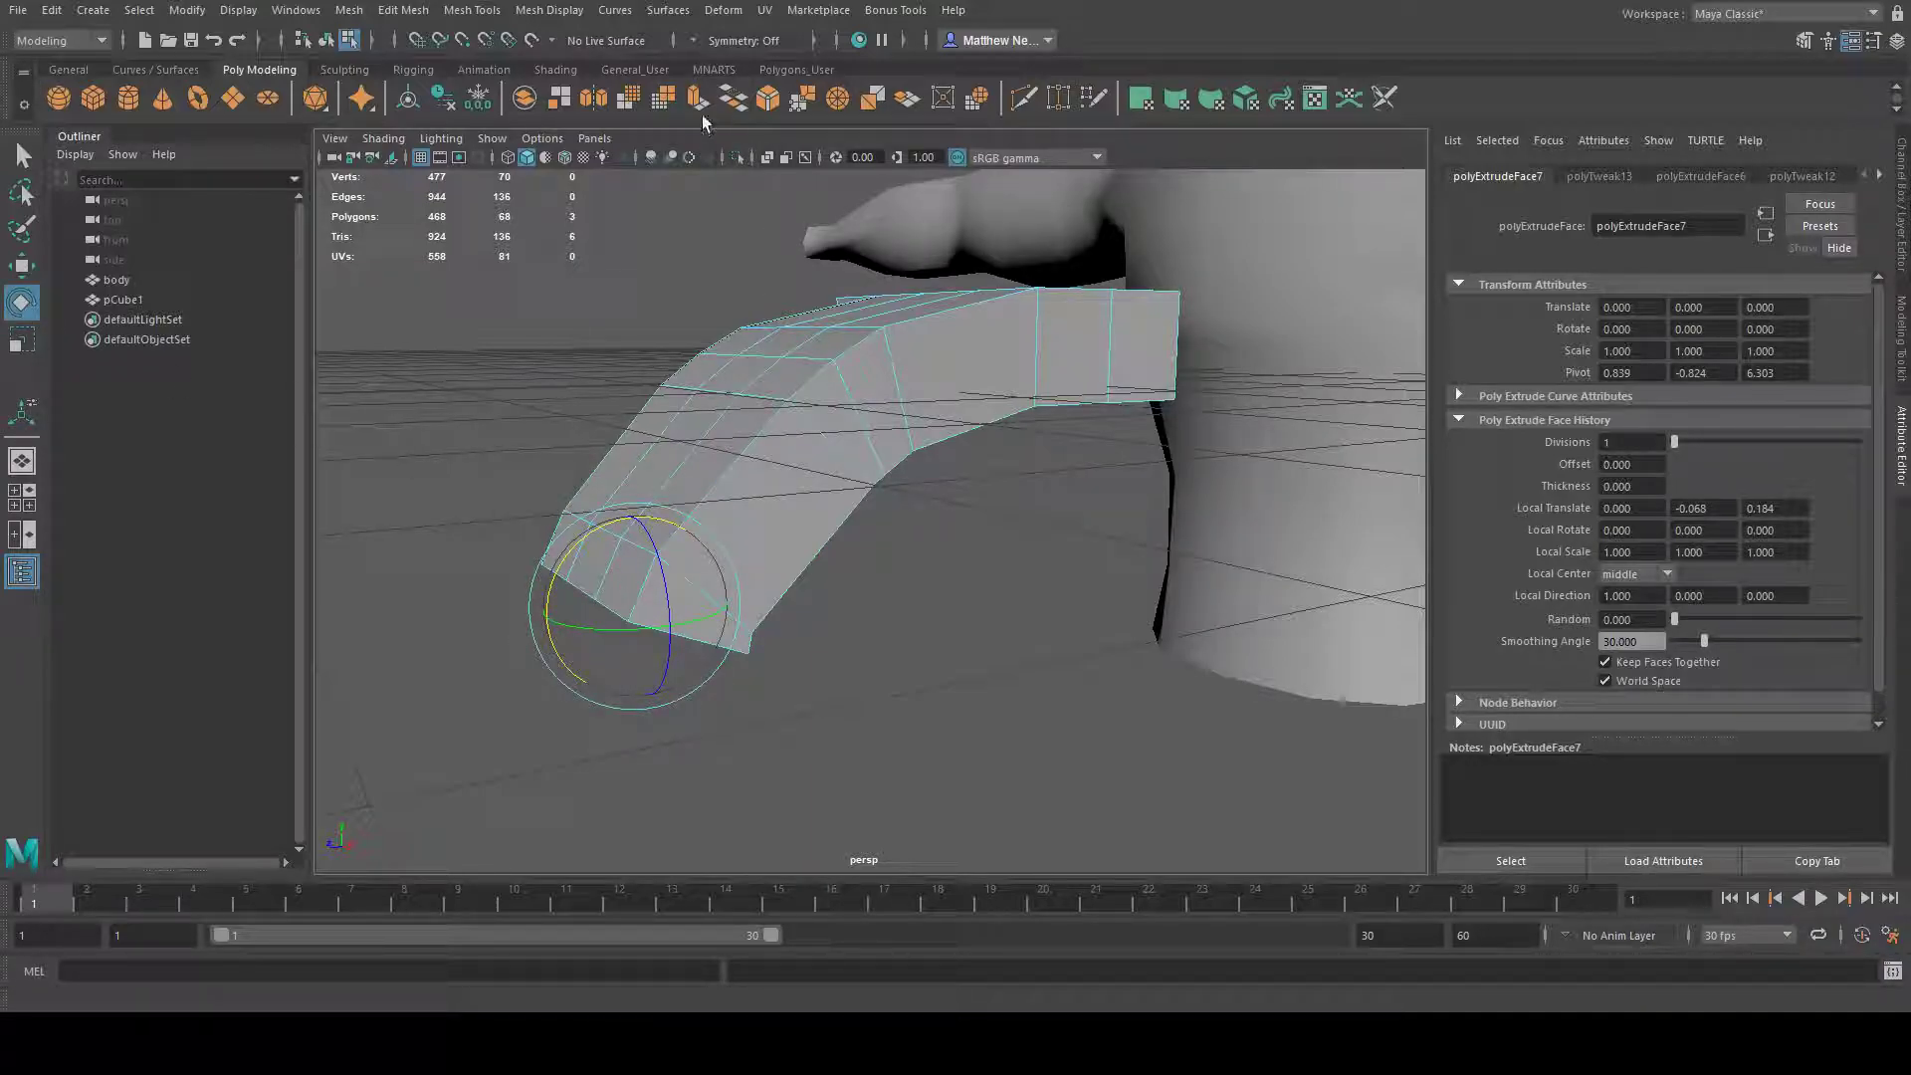
- Extrude the end faces about 0.22 units, rotate them to face straight down and adjust their height
left_click(699, 104)
left_click_drag(594, 635, 606, 686)
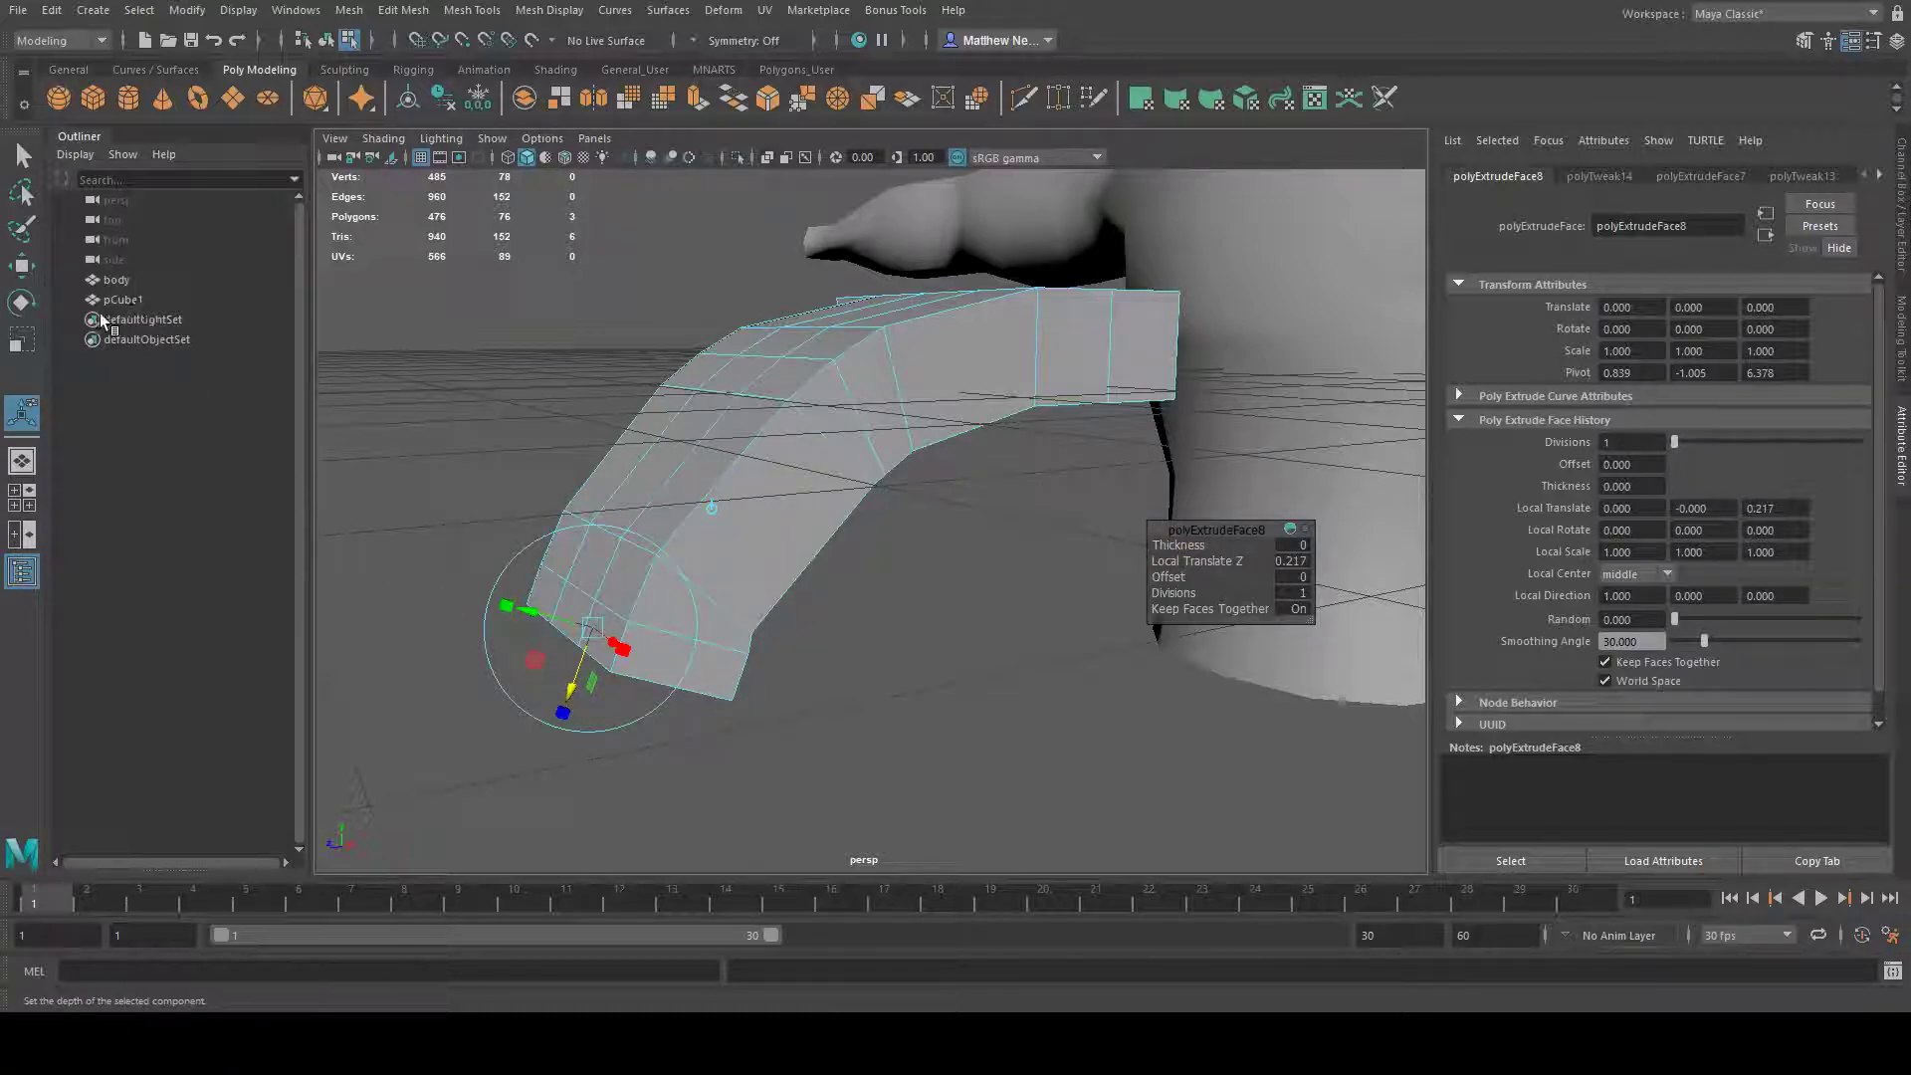
key("e")
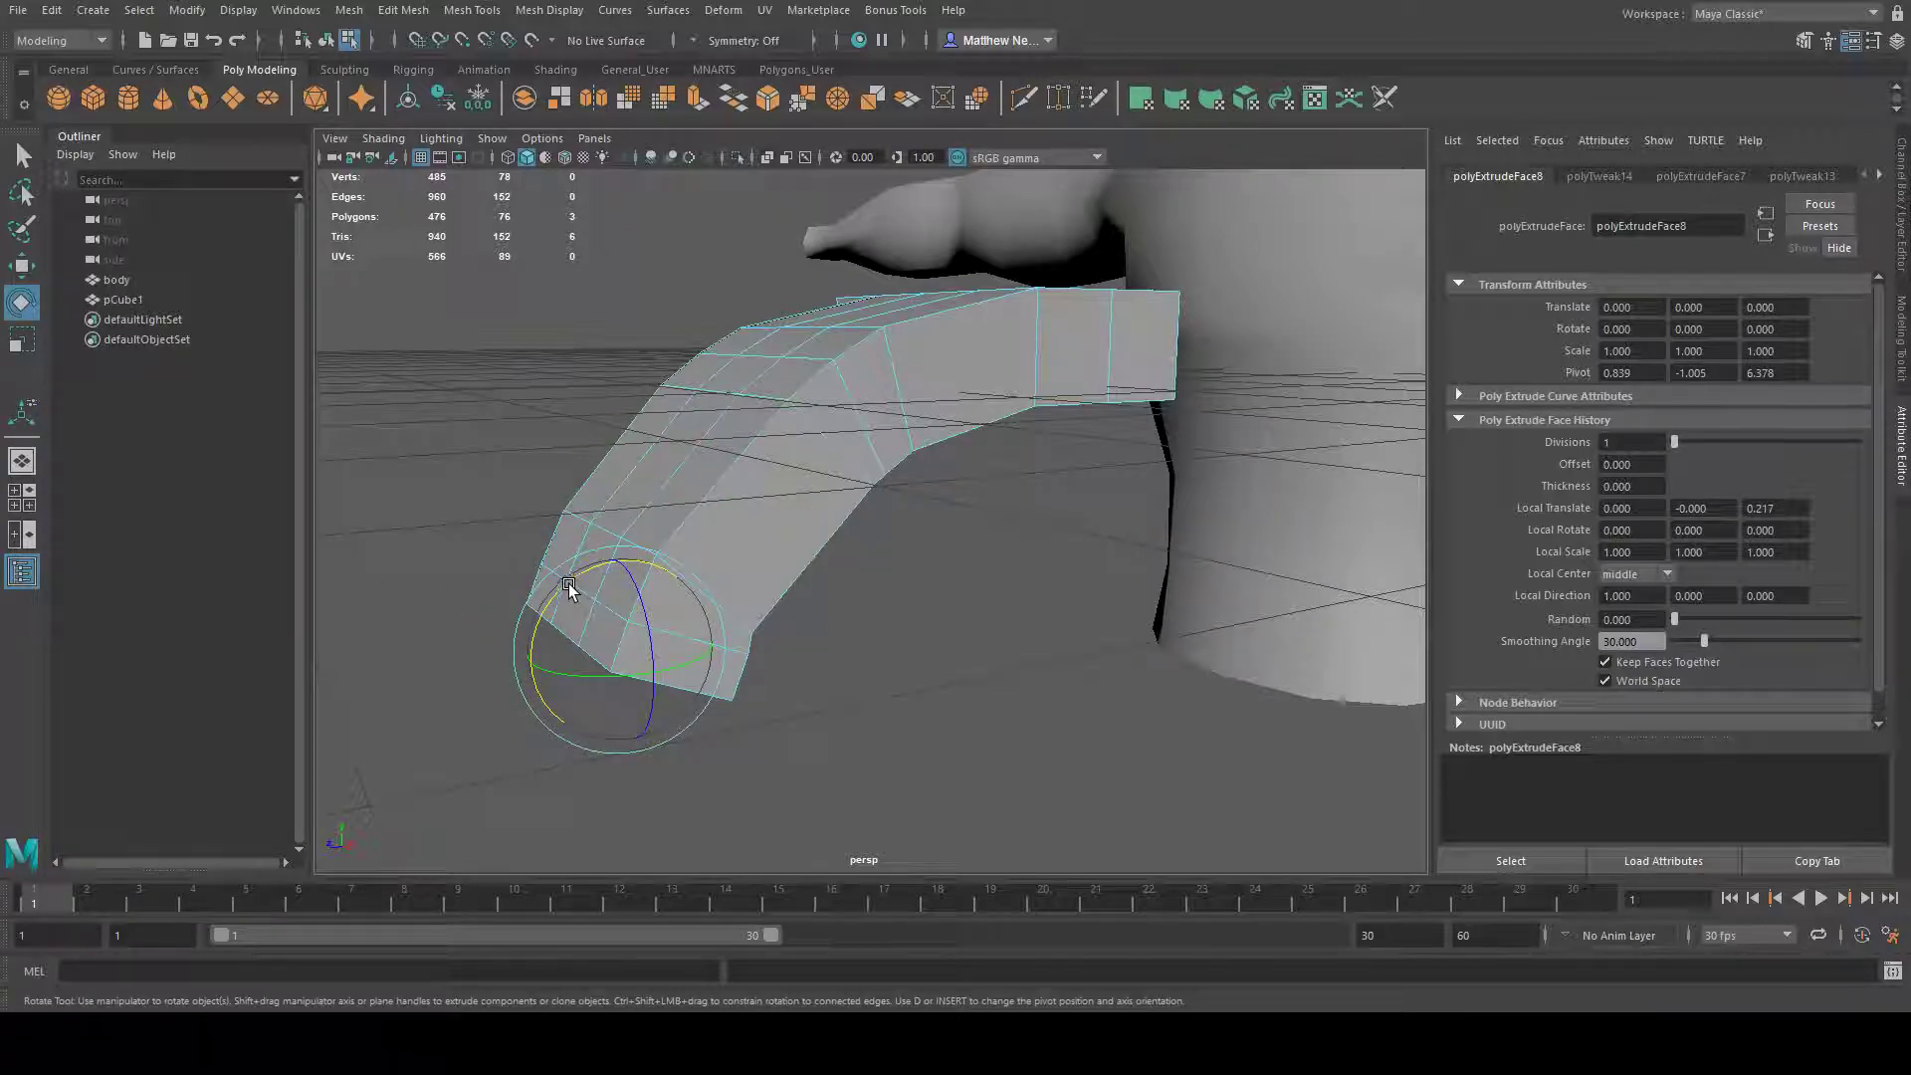
left_click_drag(565, 593, 542, 636)
key("w")
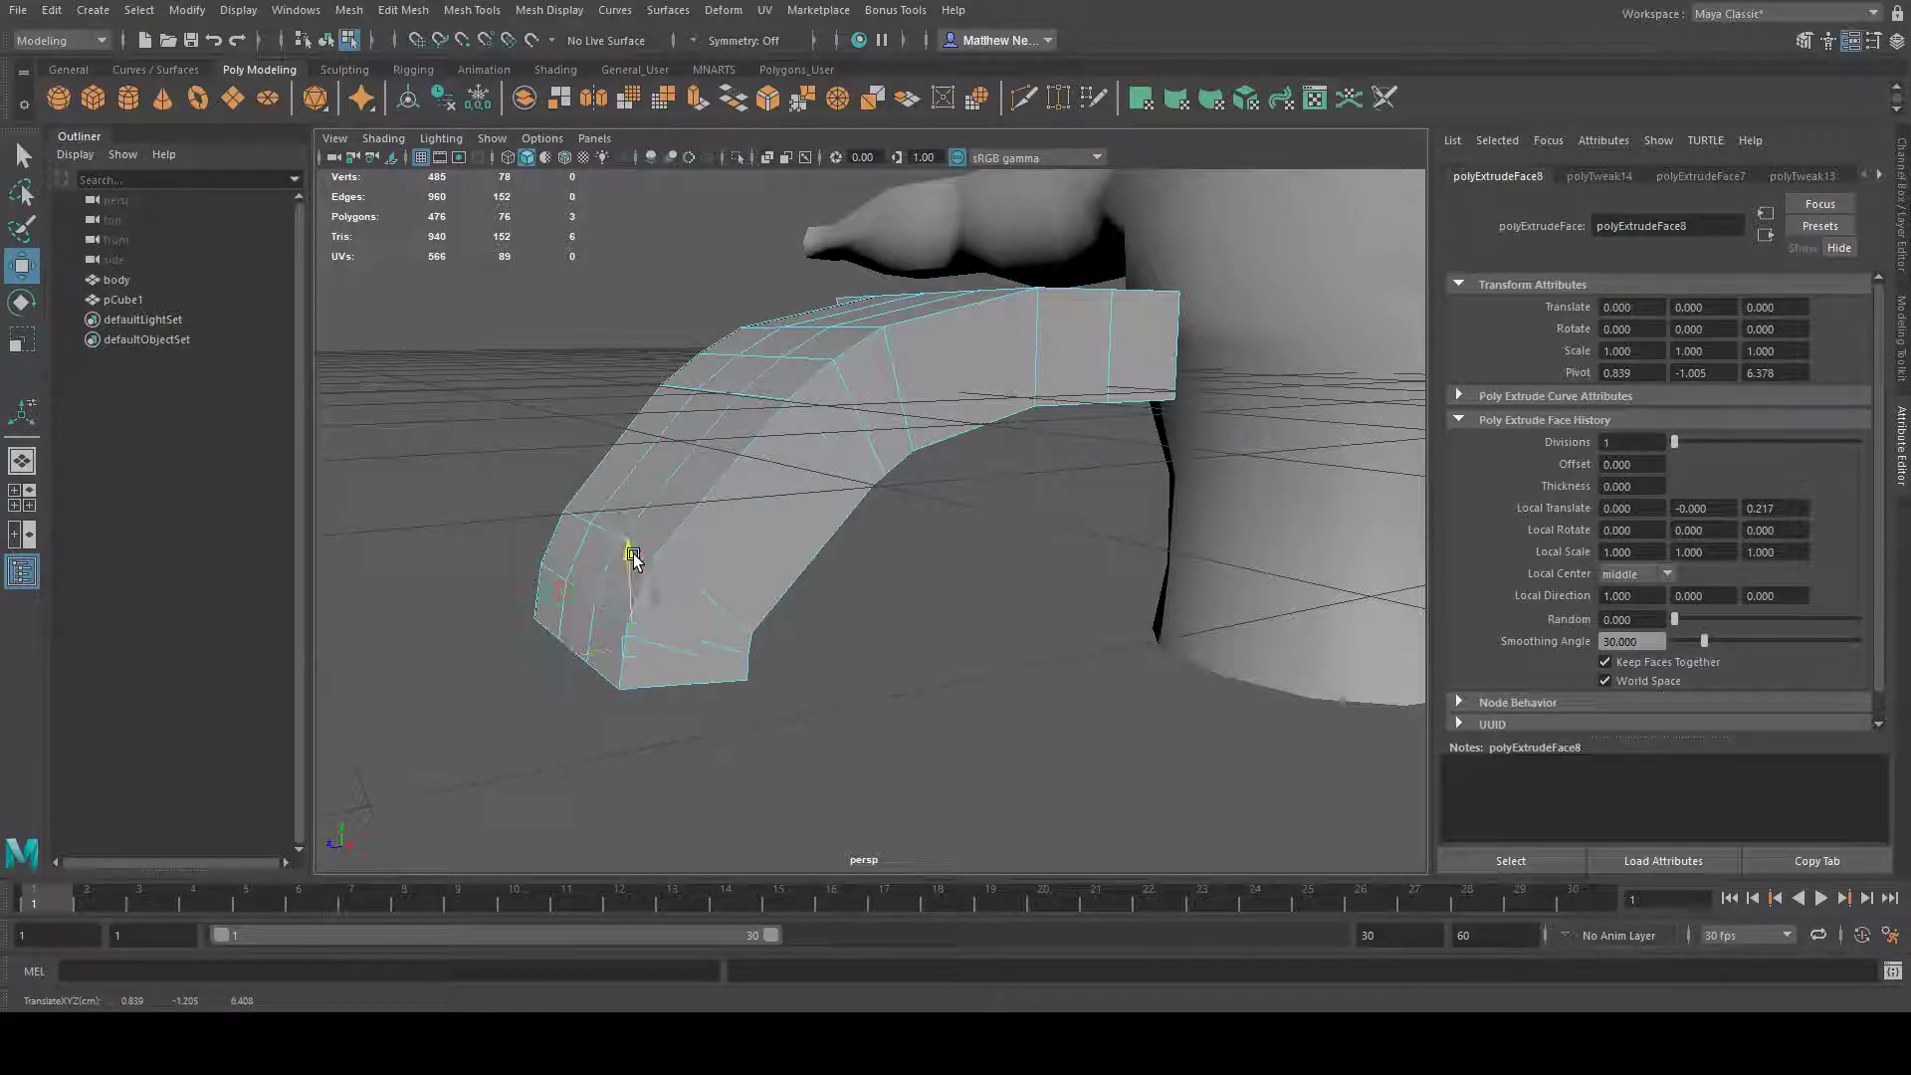
left_click_drag(772, 396, 845, 235, "alt")
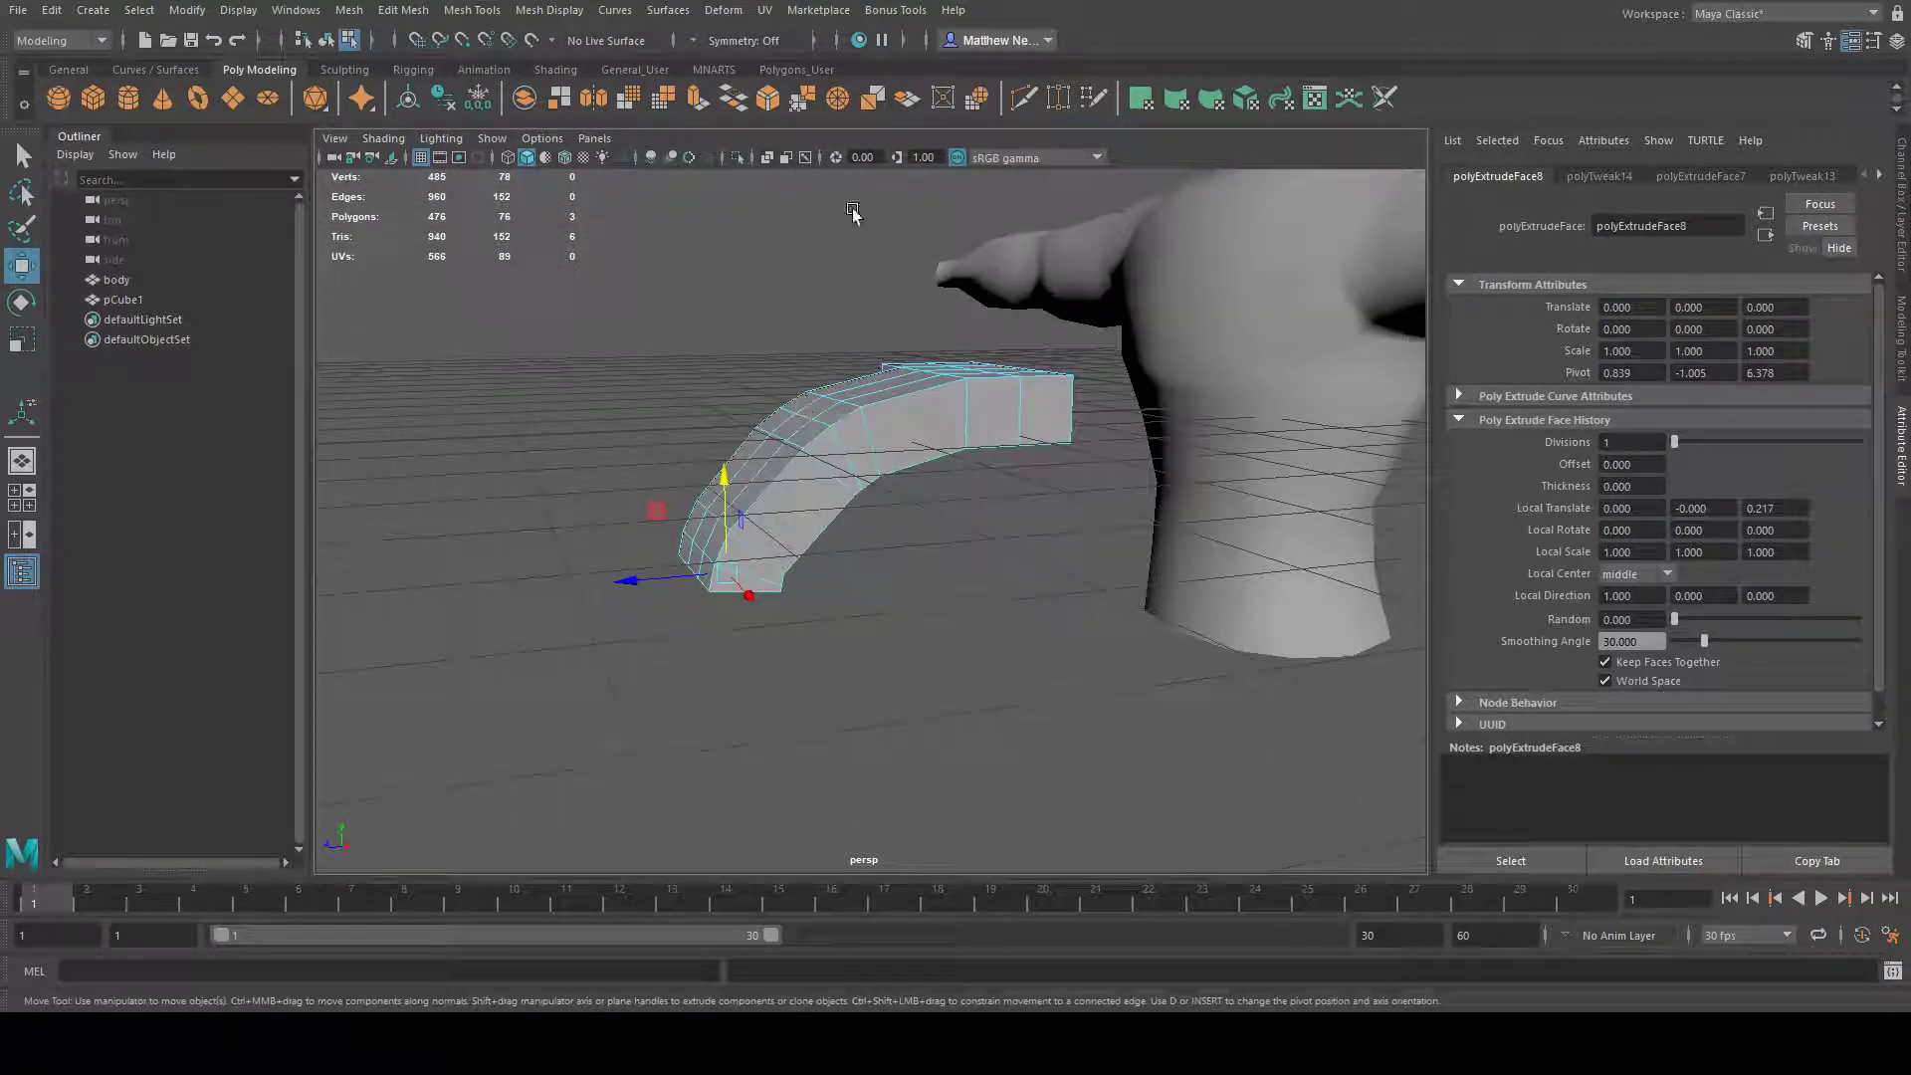
- Extrude the three downward-facing end faces about 0.84 units to form the fingertip section and scale the tips
key("ctrl+e")
left_click_drag(709, 609, 726, 701)
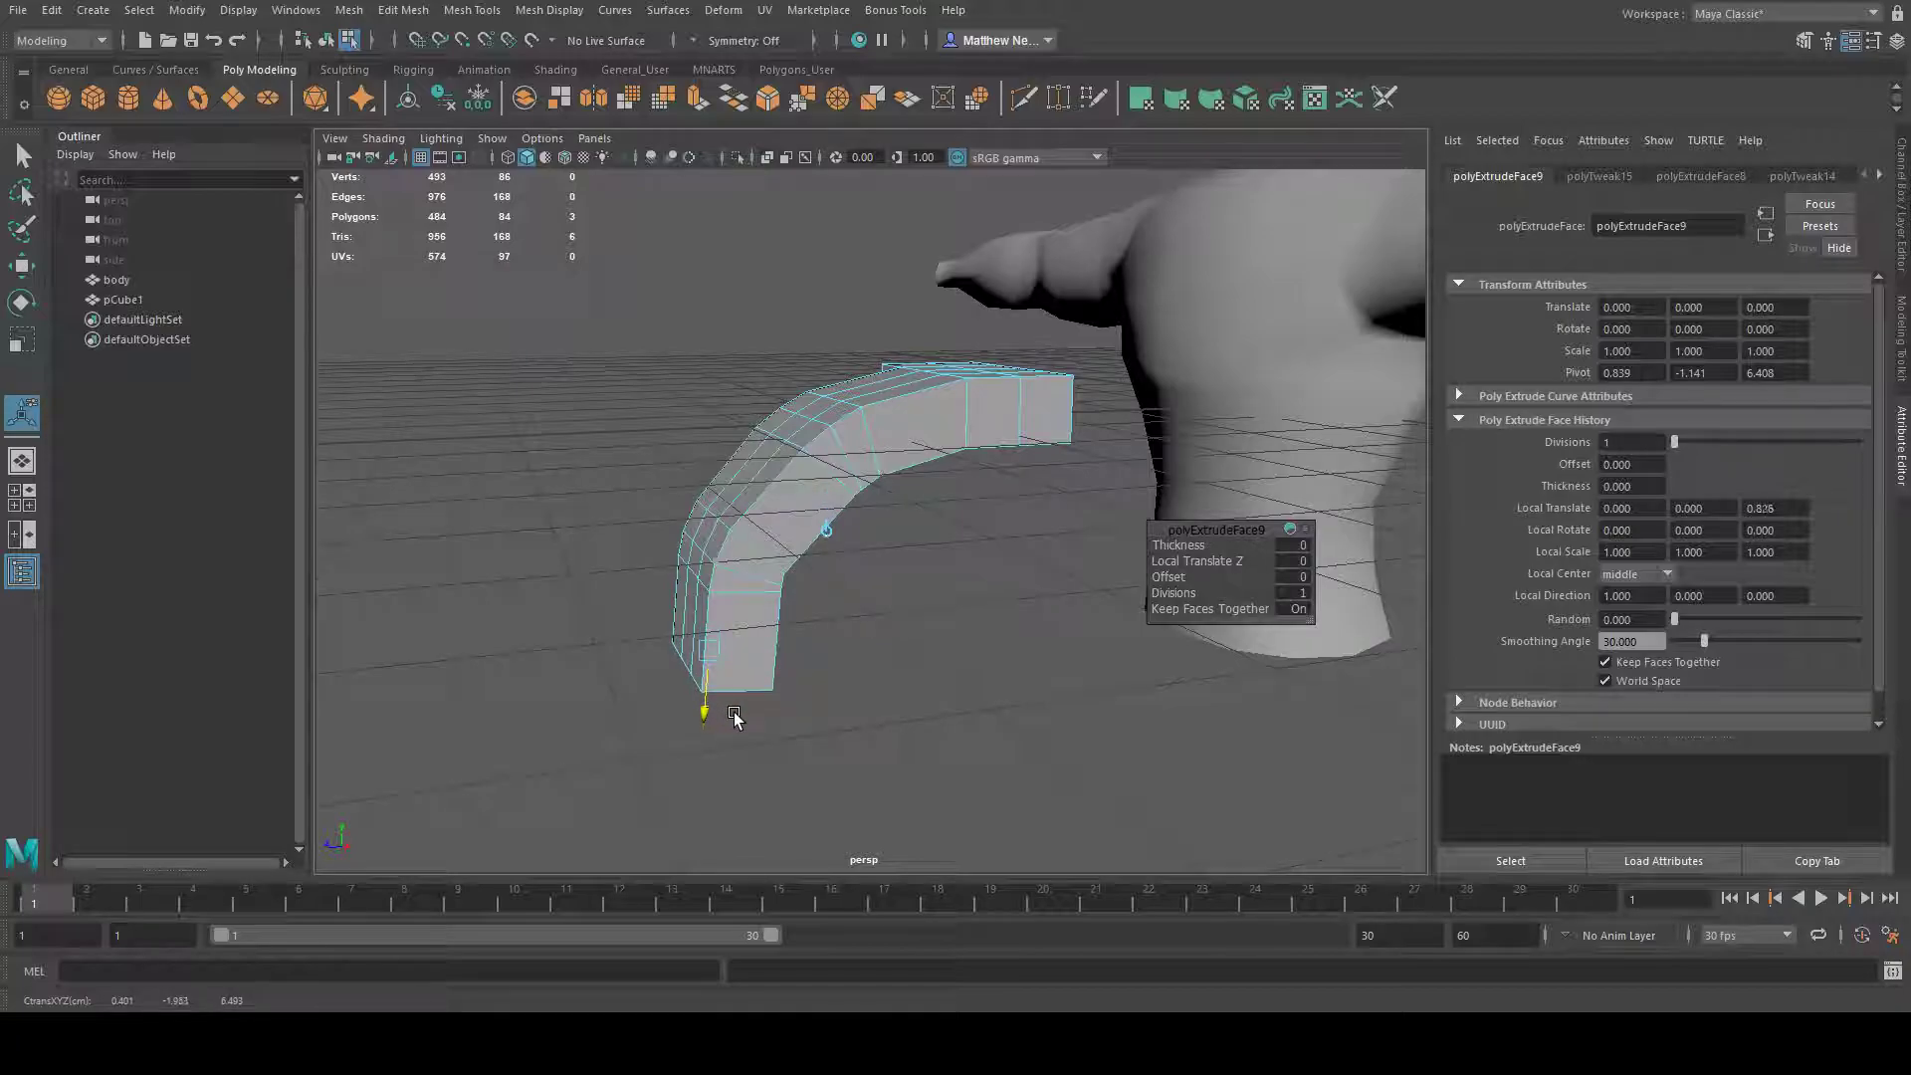
left_click_drag(748, 498, 970, 518, "alt")
left_click(22, 339)
left_click_drag(880, 637, 927, 689, "alt")
left_click_drag(1074, 664, 1094, 433, "alt")
- Select individual fingertip faces and adjust their height at the lower end of the finger block, switching soft selection on and off
left_click(954, 403)
left_click(852, 568)
left_click_drag(1045, 577, 1087, 558, "alt")
left_click(22, 265)
left_click_drag(935, 434, 1007, 414, "alt")
left_click(1000, 473)
left_click(844, 527)
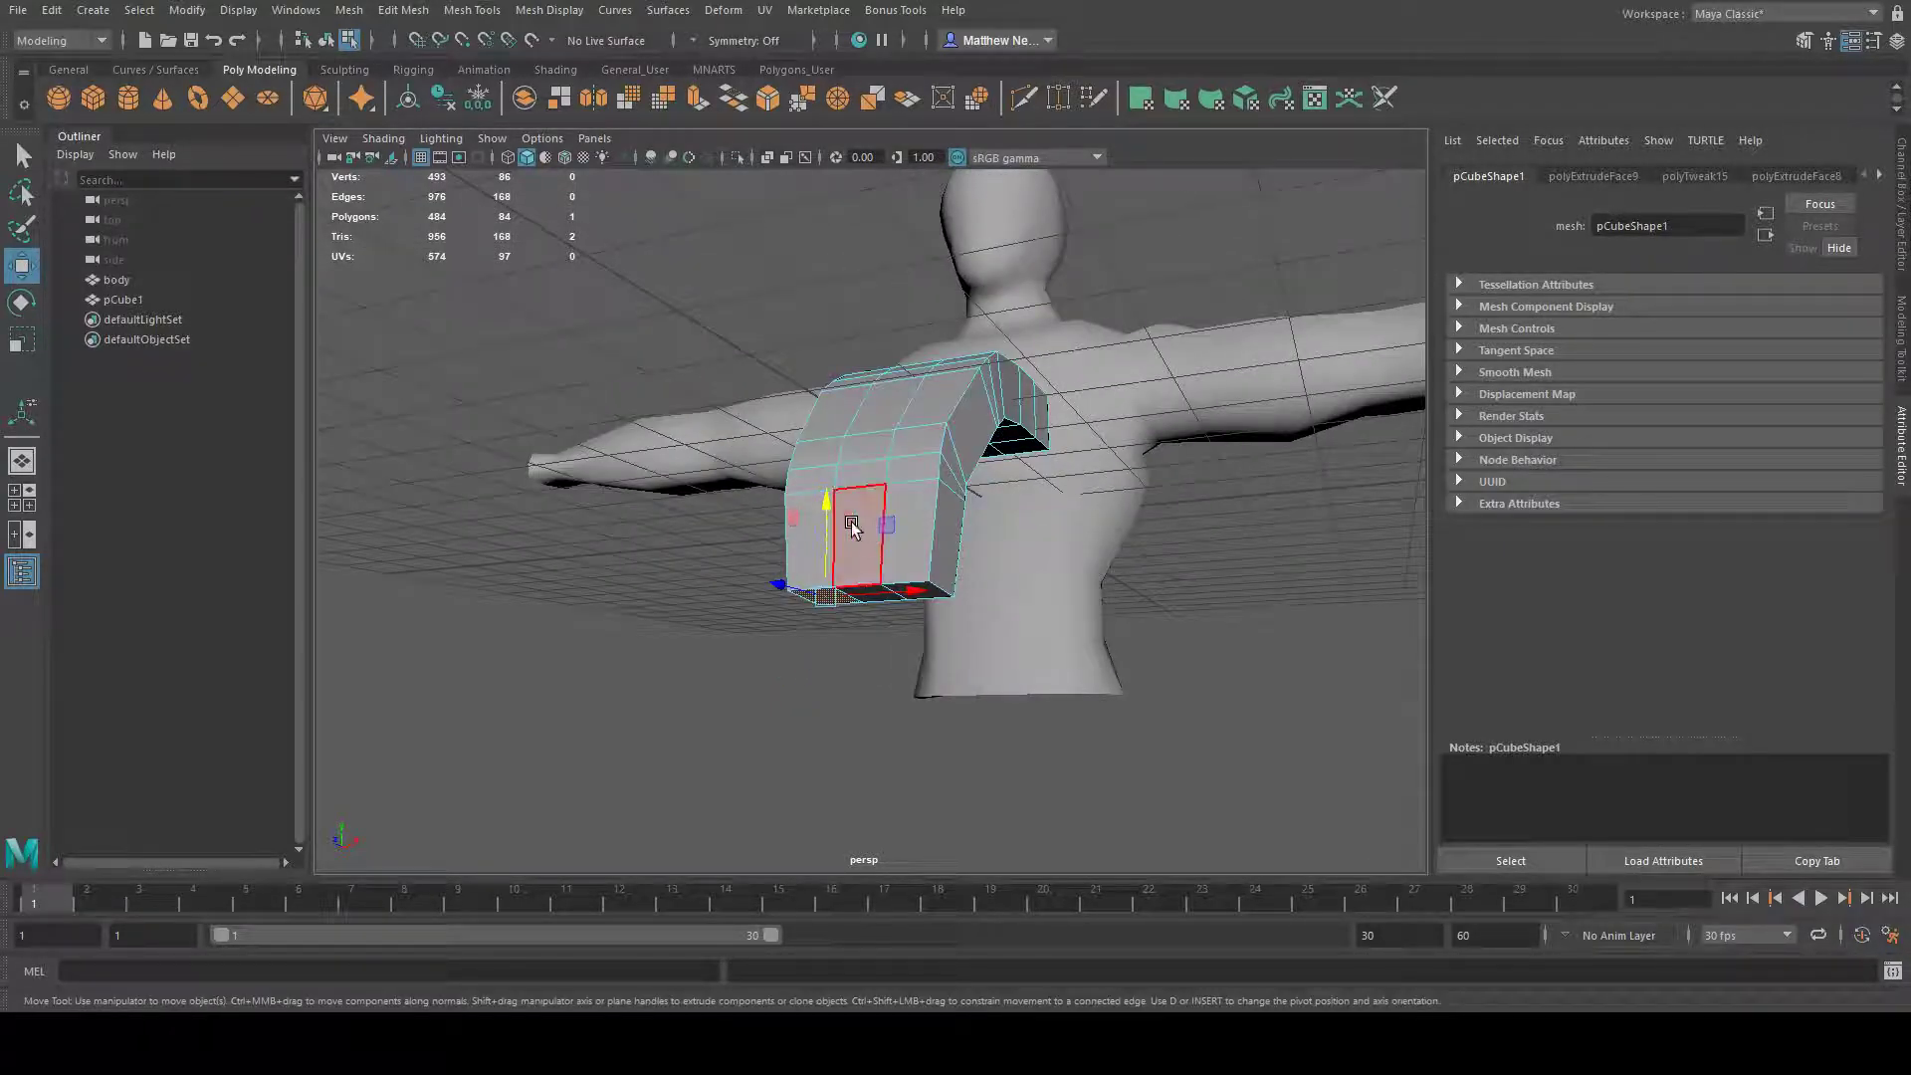
key("b")
left_click_drag(889, 524, 896, 674)
left_click_drag(1011, 651, 856, 451, "alt")
left_click(911, 616)
key("b")
- Extrude the remaining front face beside the three fingers about 1 unit outward and shift it slightly away from them
left_click(22, 338)
left_click(1251, 446)
left_click_drag(1251, 446, 1224, 516, "alt")
left_click_drag(1128, 385, 926, 412, "alt")
right_click_drag(1033, 354, 1066, 336)
left_click(1222, 392)
left_click_drag(1222, 392, 1045, 418, "alt")
left_click(905, 427)
left_click_drag(905, 427, 779, 412, "alt")
right_click_drag(856, 390, 852, 460)
left_click(886, 434)
left_click_drag(956, 448, 1035, 448, "alt")
left_click(22, 267)
left_click_drag(741, 448, 729, 590, "alt")
left_click_drag(1119, 509, 975, 485, "alt")
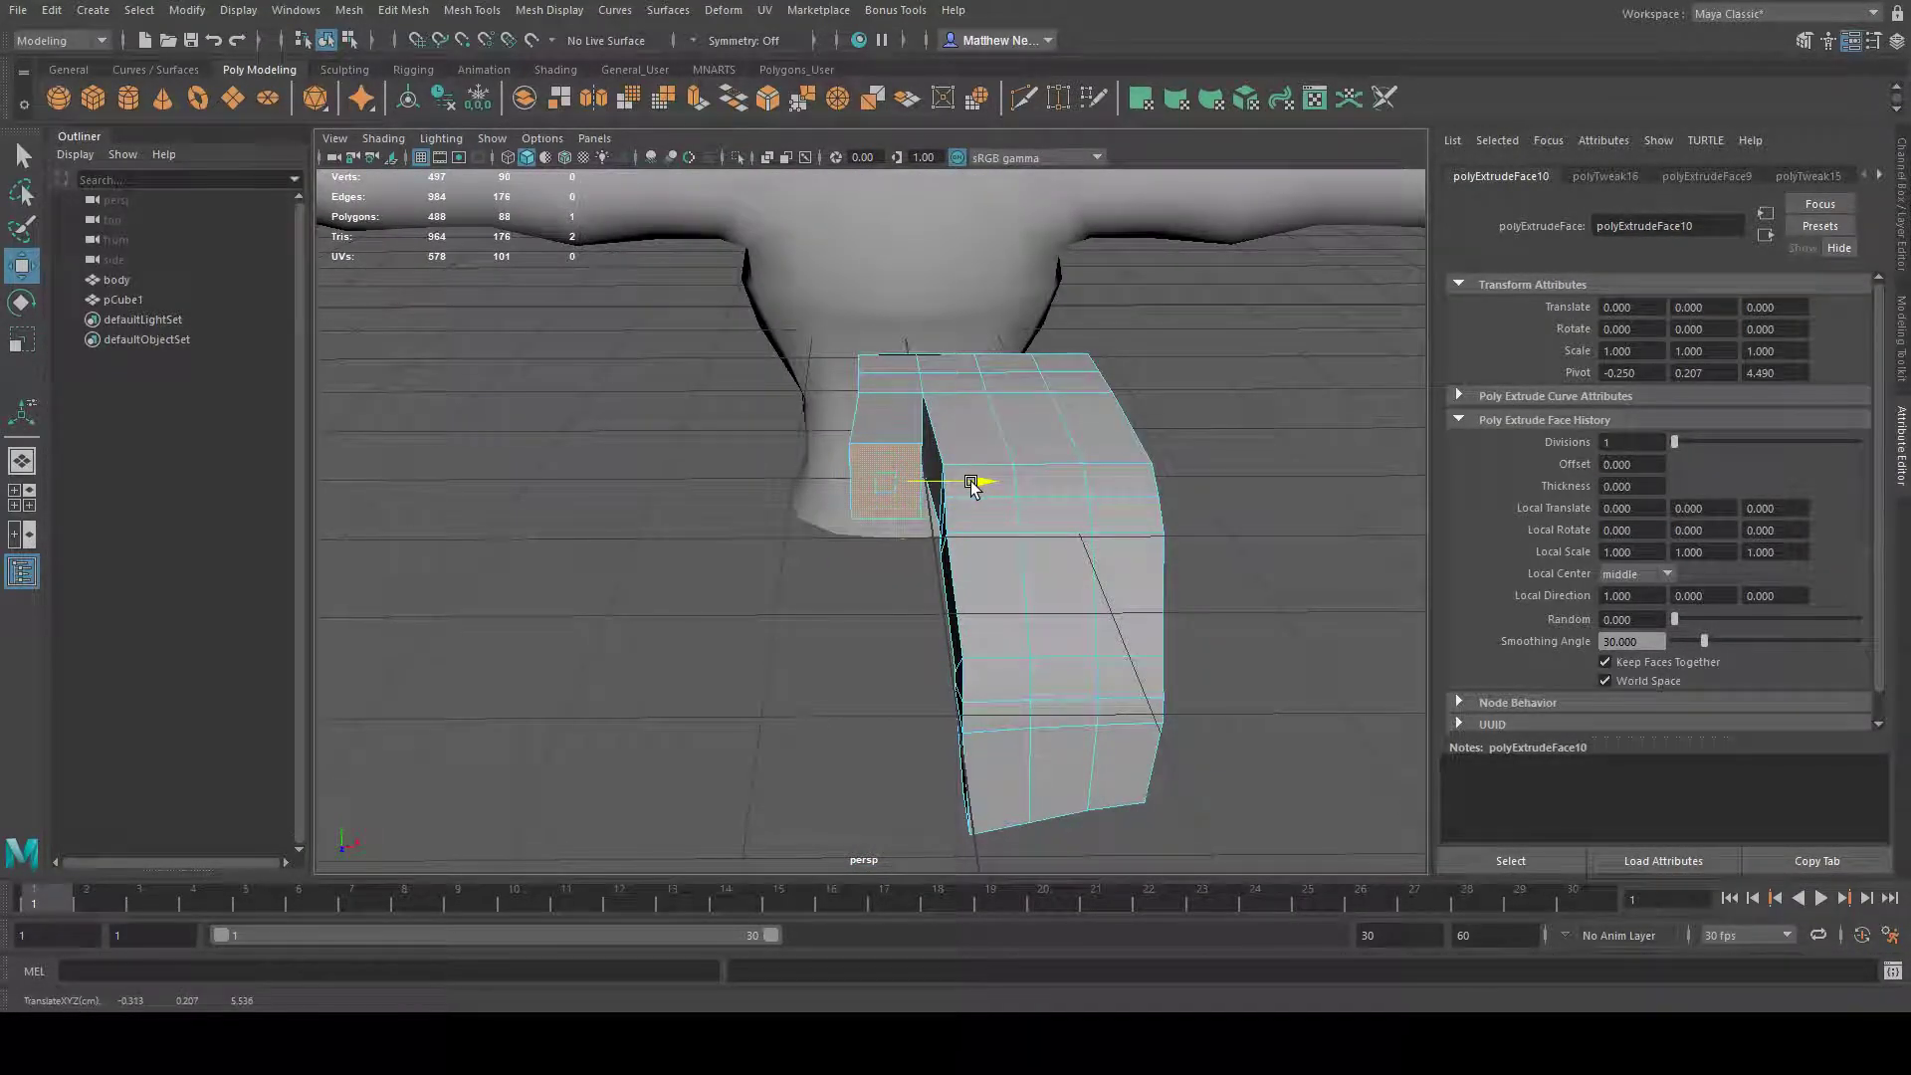
- Rotate the fourth finger's end face downward, lower it and pull it back slightly to follow the curve of the other fingers
left_click_drag(903, 420, 1035, 465, "alt")
left_click(21, 304)
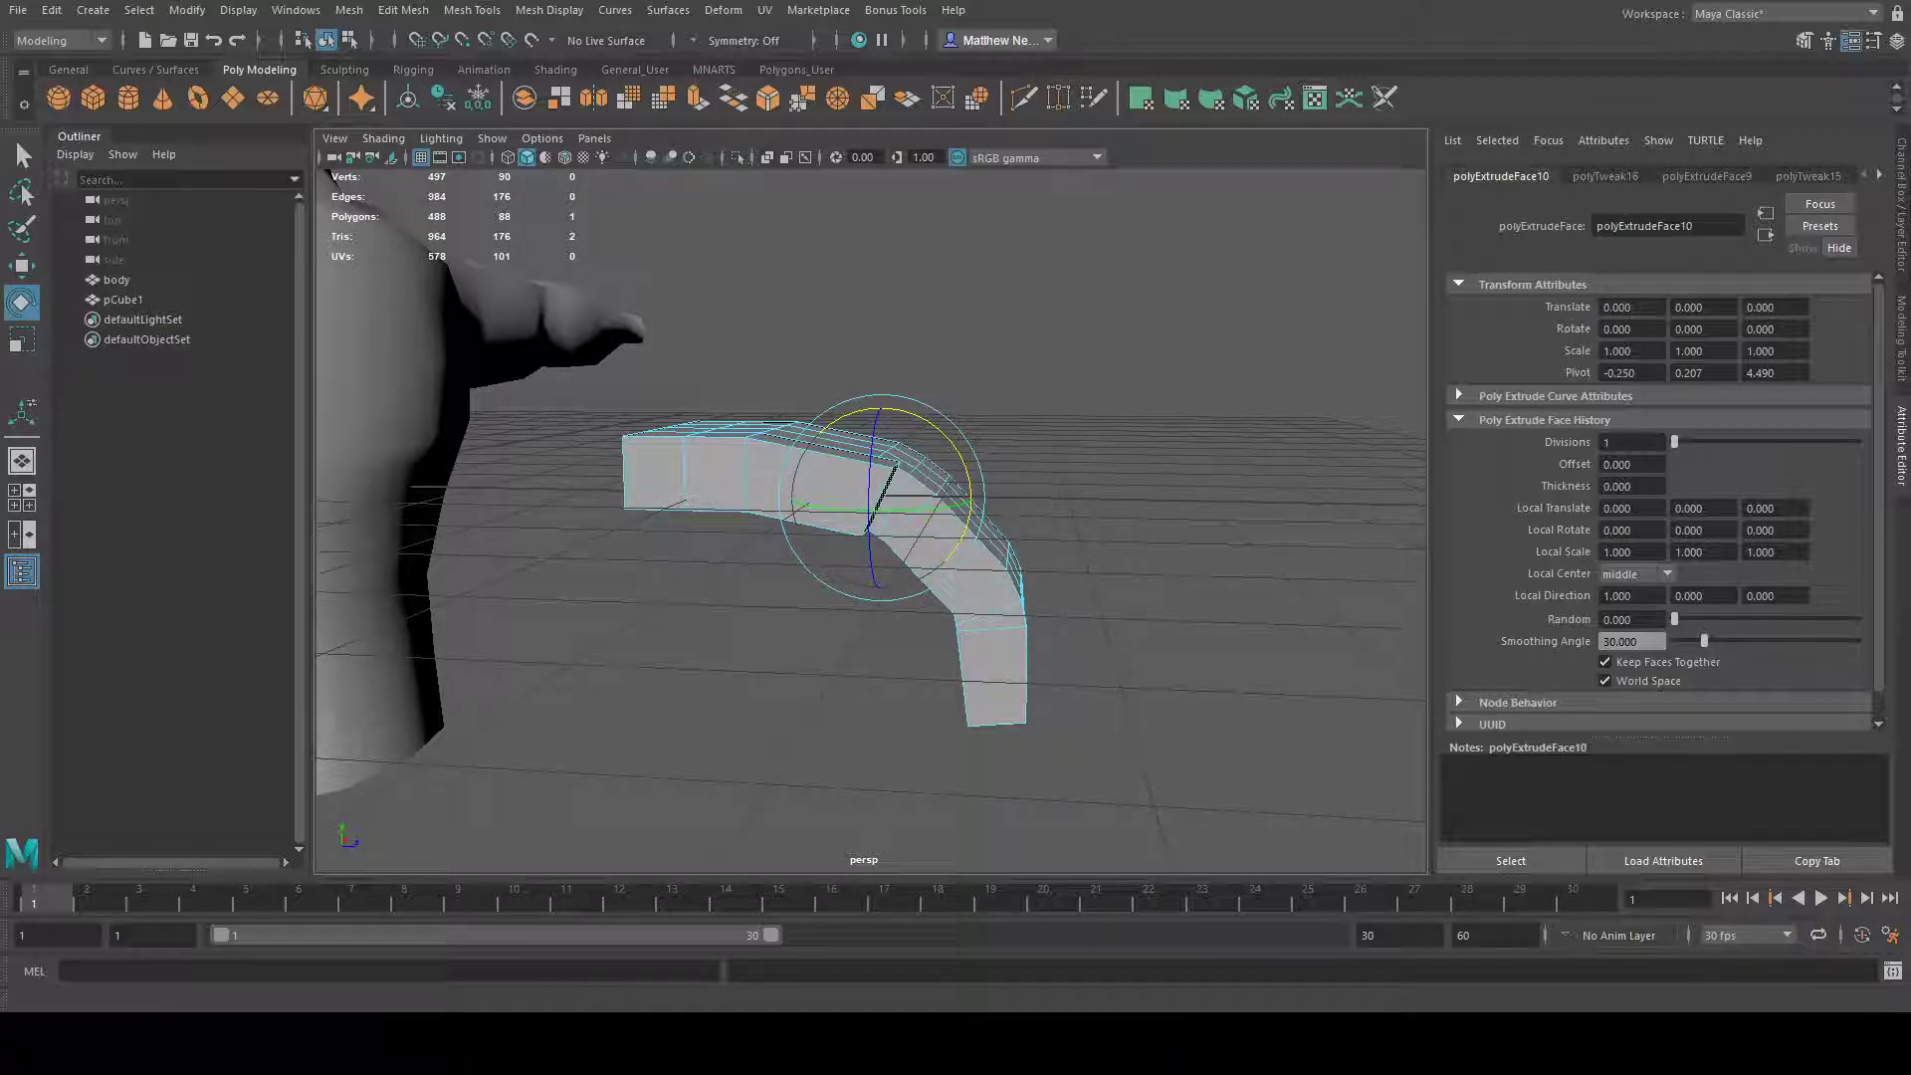
left_click(21, 270)
left_click_drag(846, 428, 774, 517, "alt")
left_click_drag(957, 521, 939, 515)
left_click_drag(1083, 481, 1083, 449, "alt")
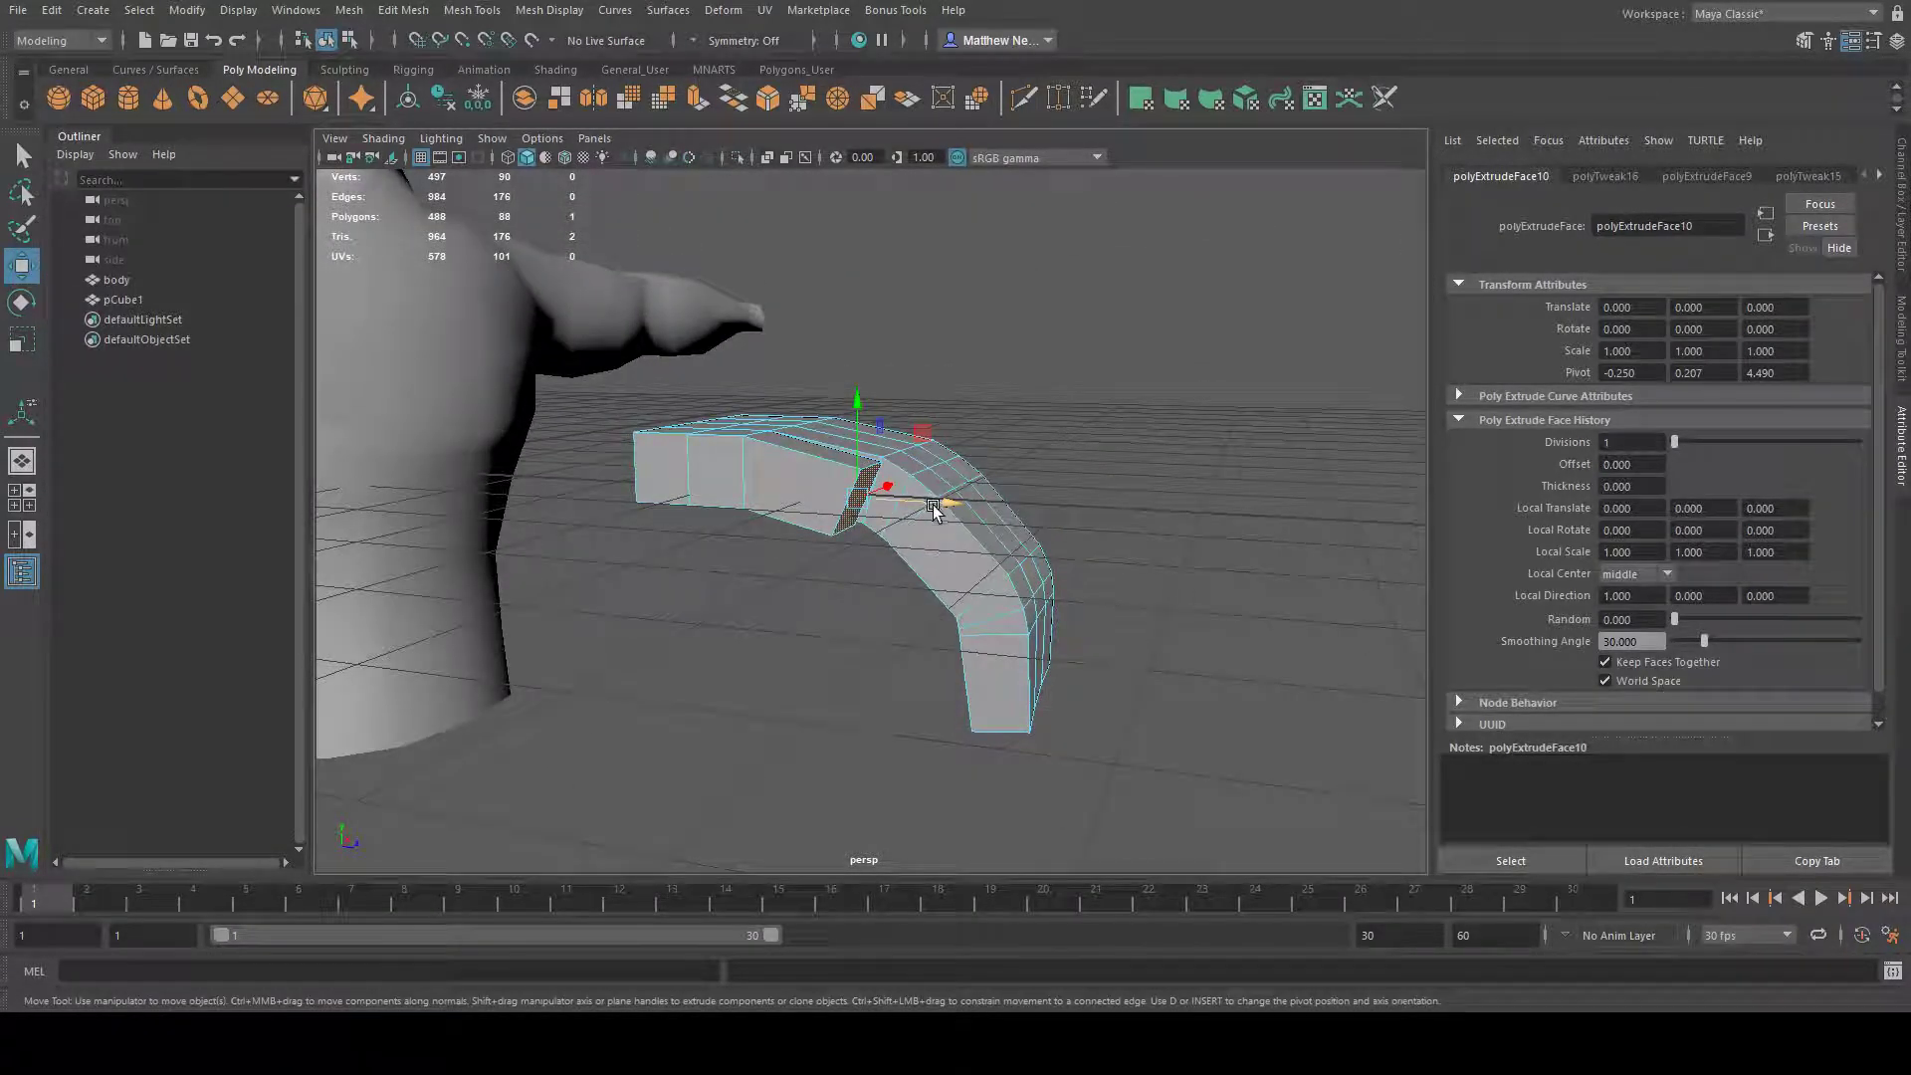
- Extrude the fourth finger's end face twice in short segments, lowering it and rotating it further downward each time
left_click_drag(933, 509, 967, 521, "shift")
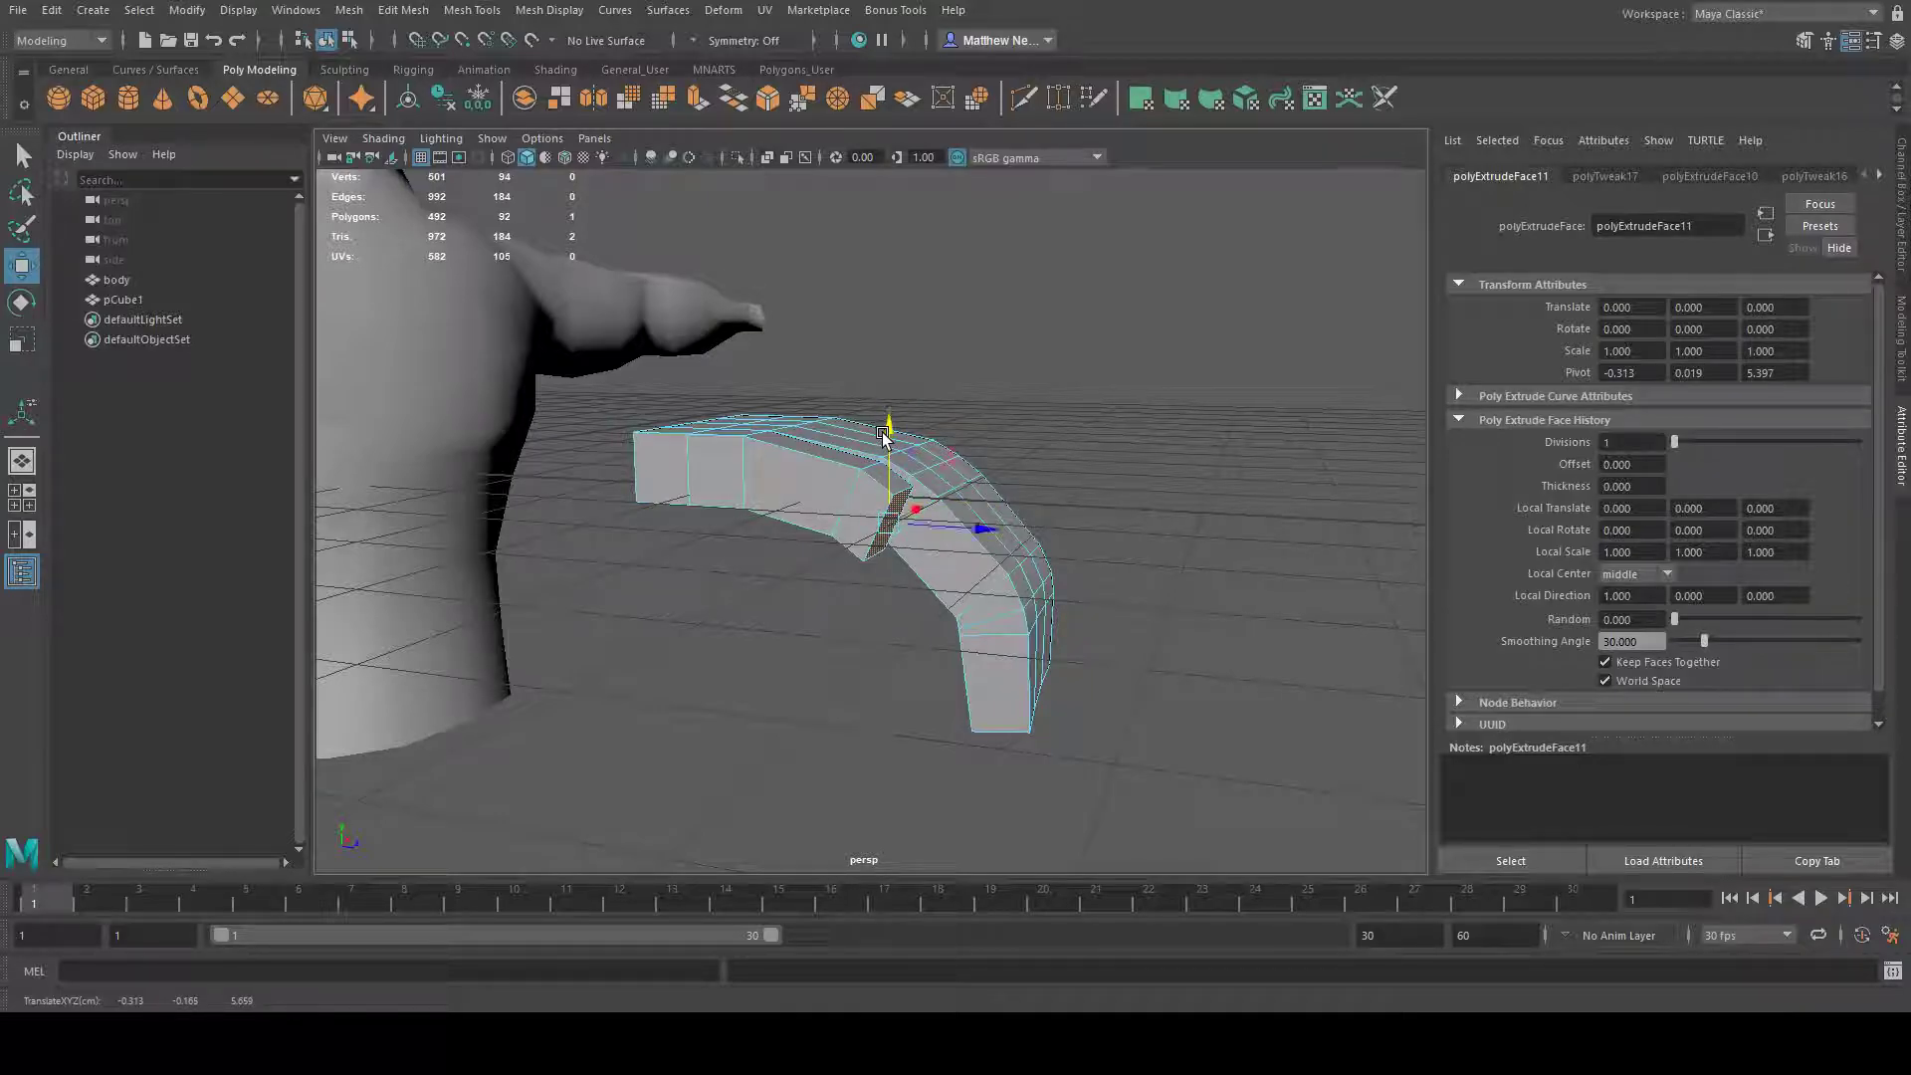
left_click(21, 302)
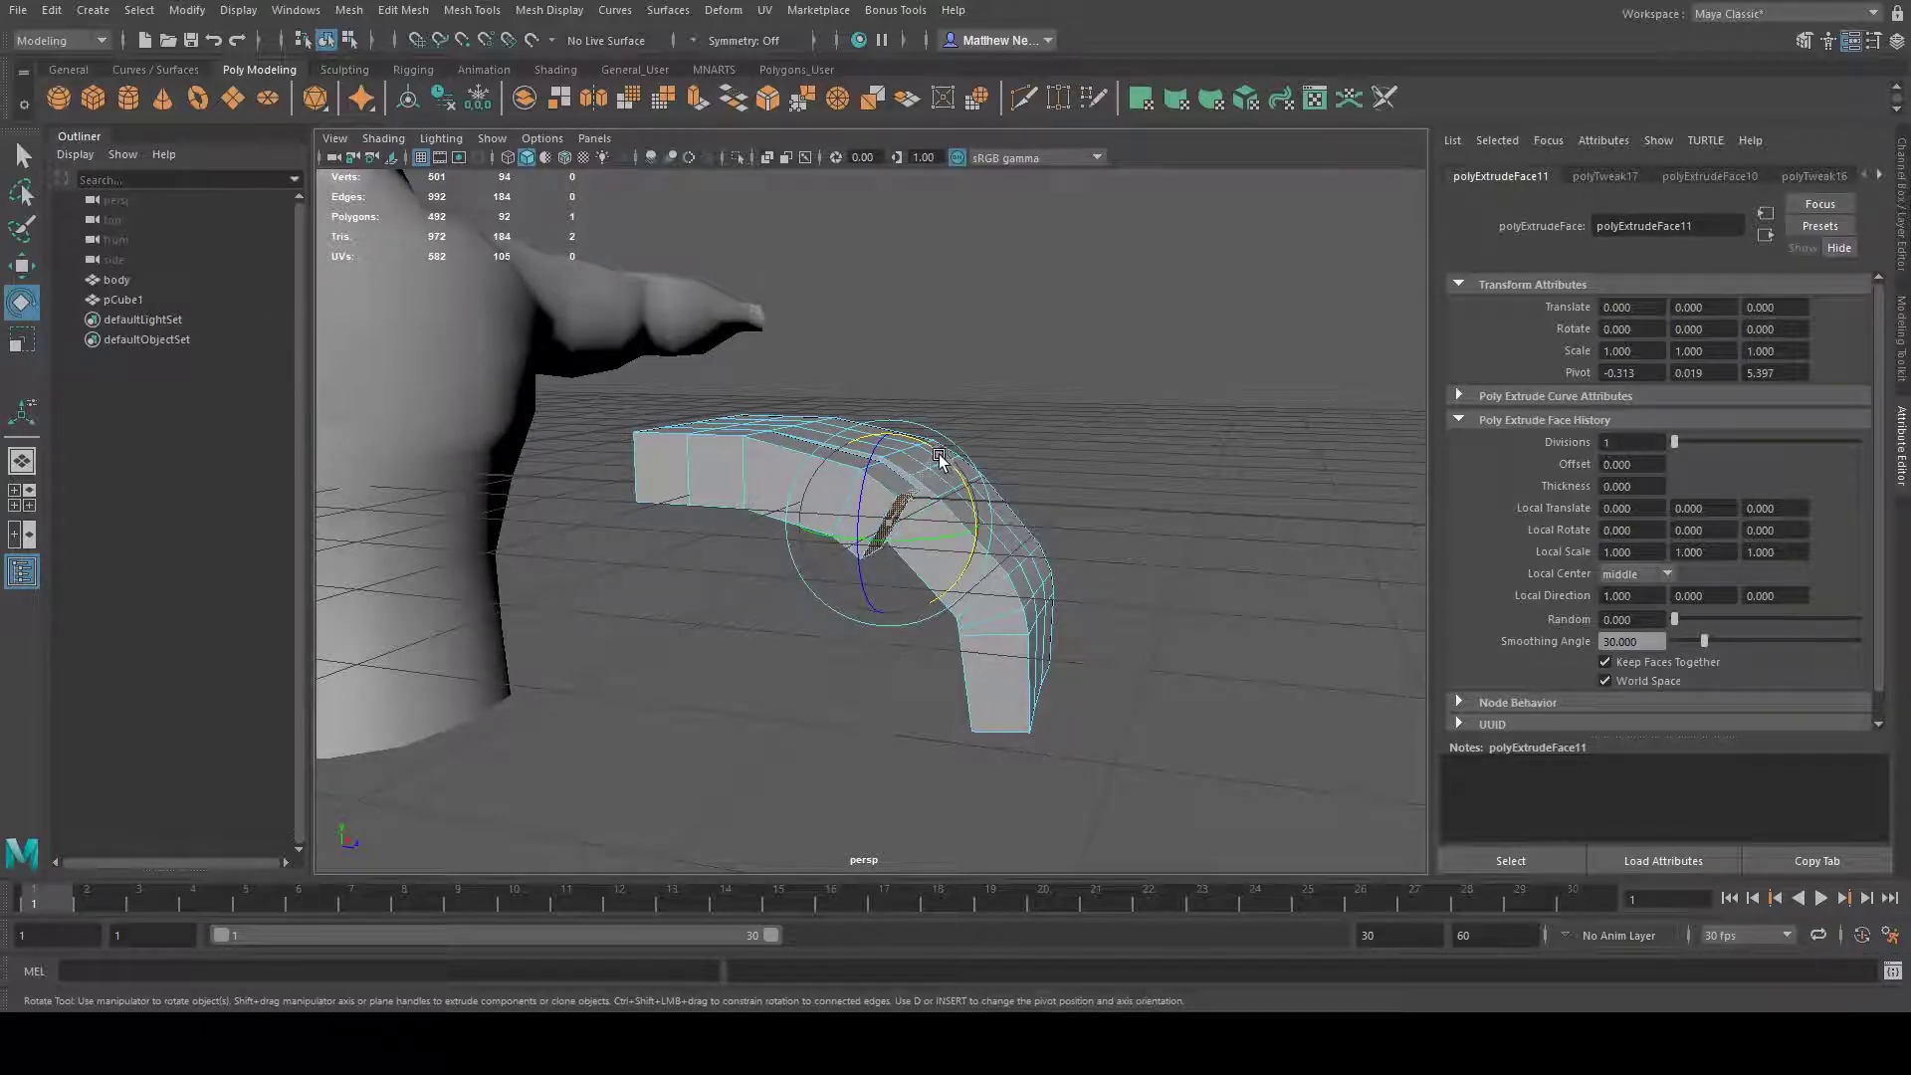
left_click(22, 266)
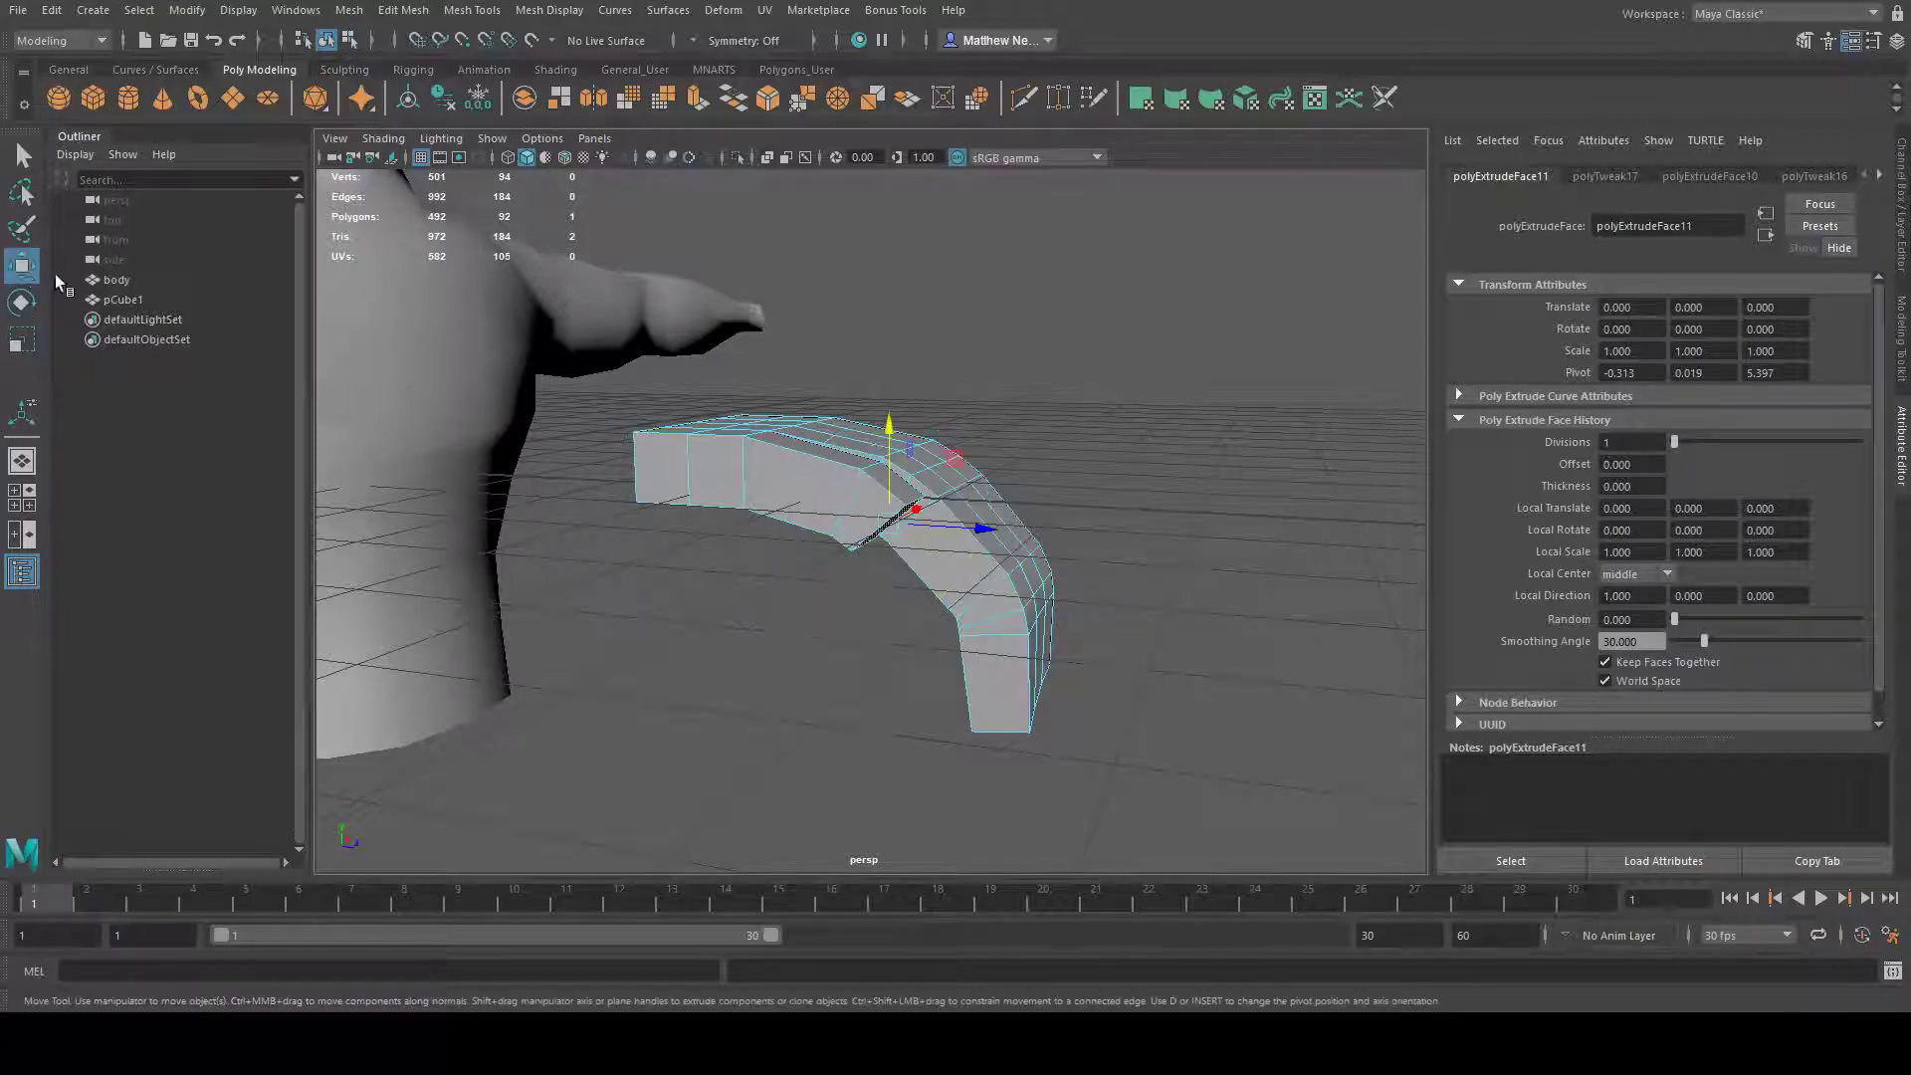
left_click_drag(889, 438, 892, 450, "shift")
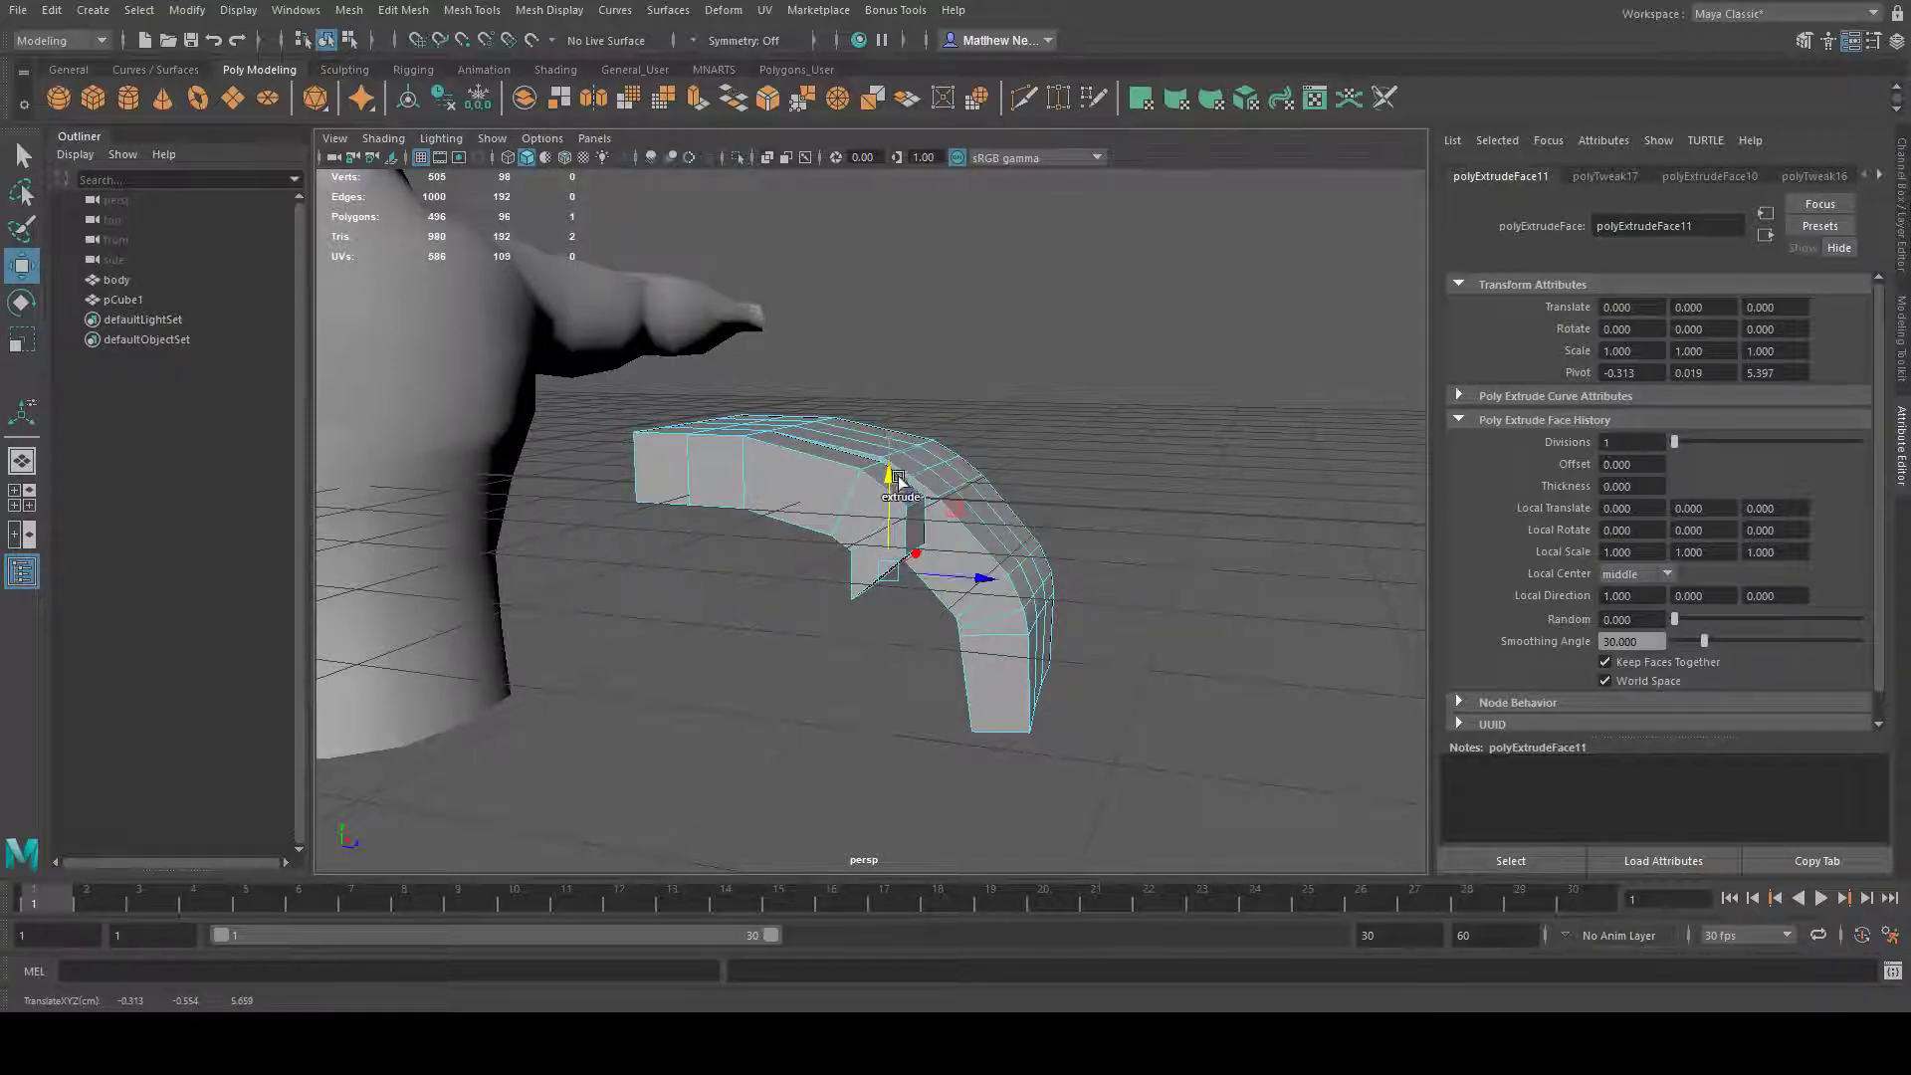
left_click(25, 306)
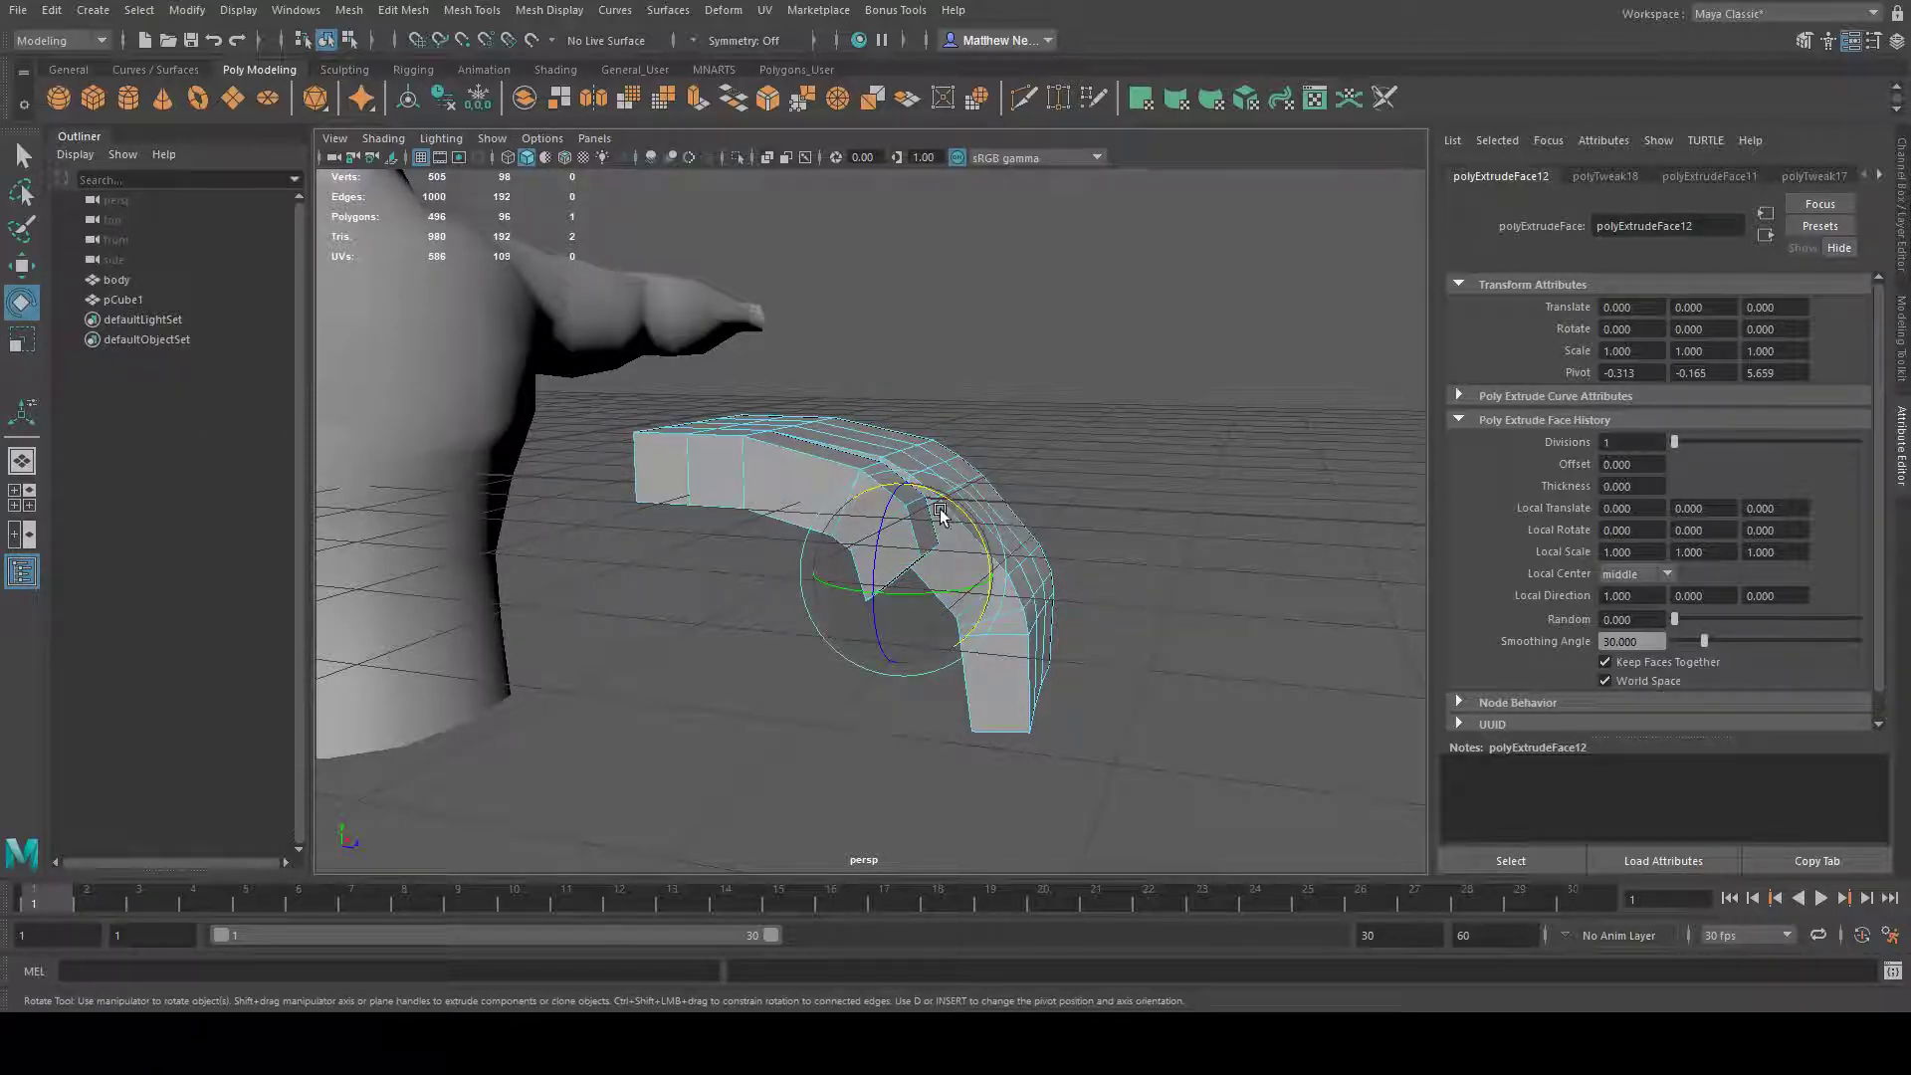
key("w")
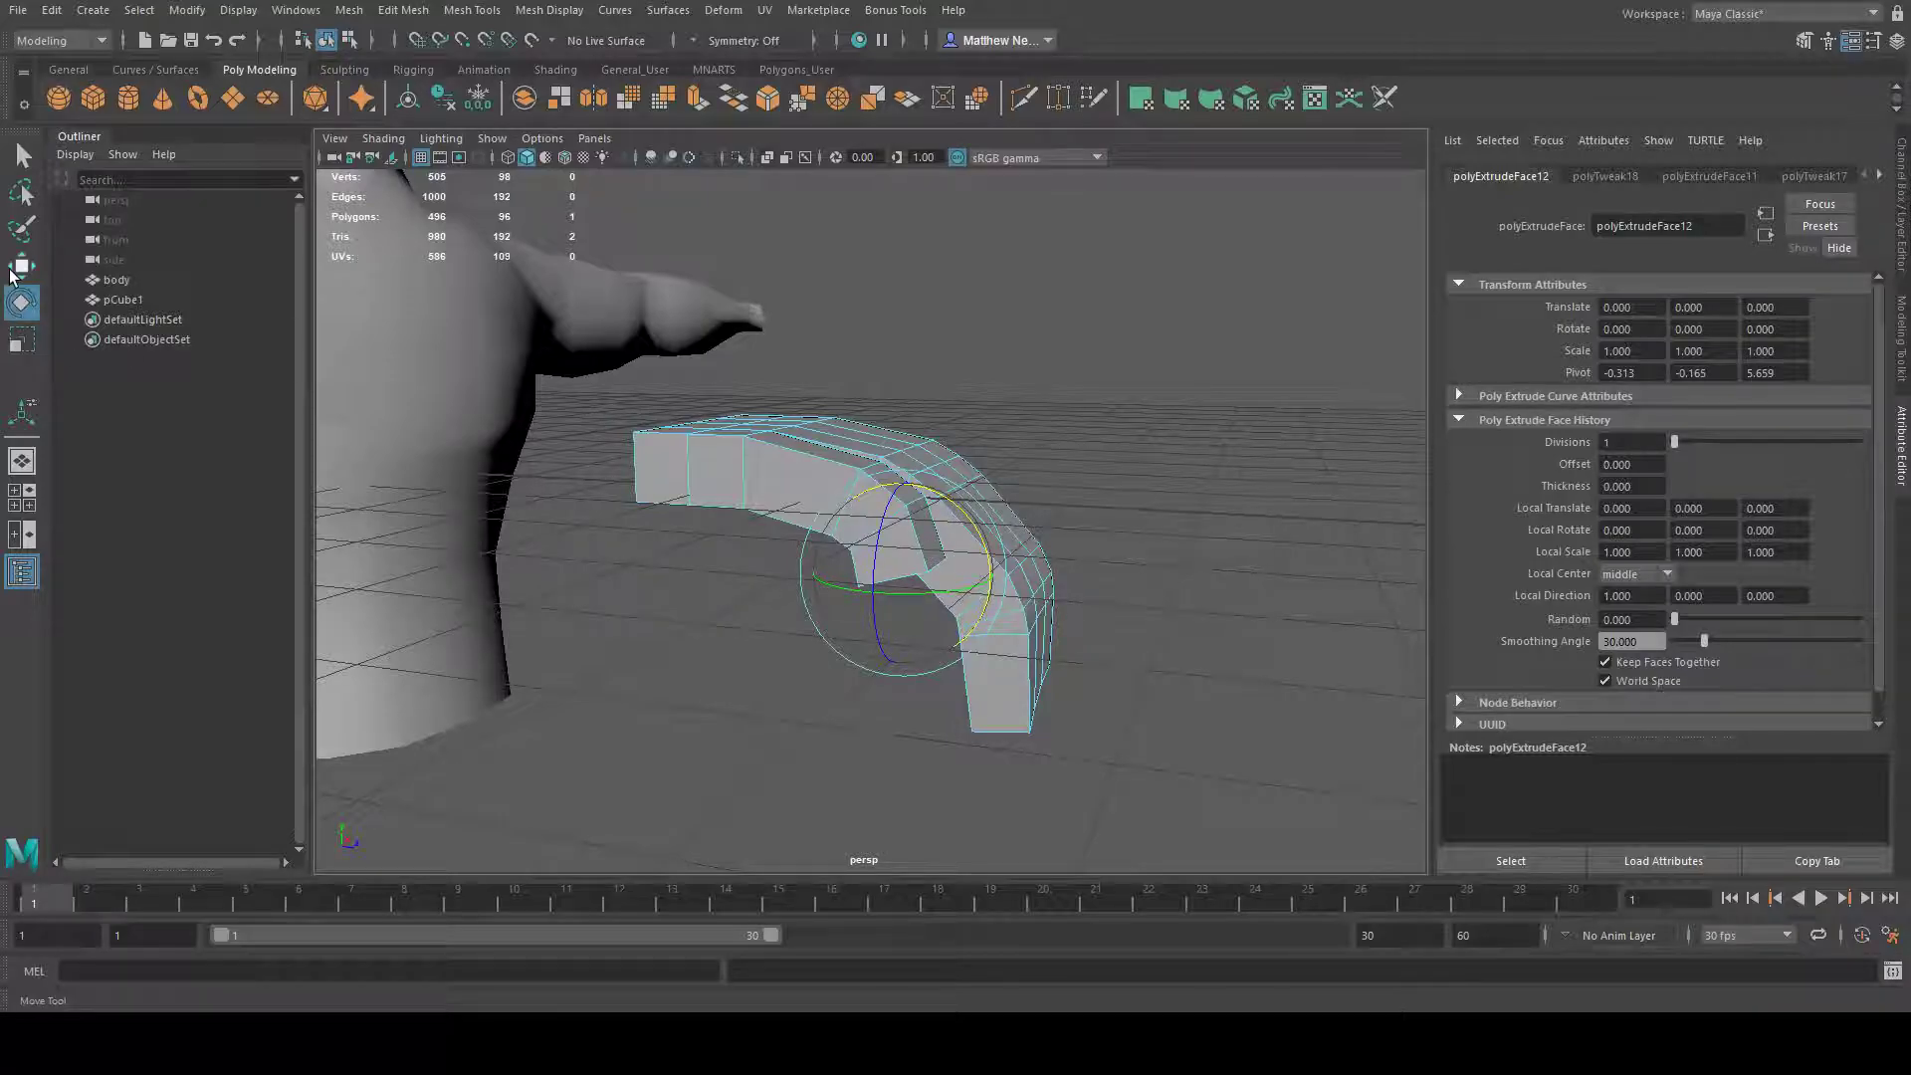
- Raise the fourth finger's end face slightly, extrude it straight down as the next segment, and rotate the new end face inward
left_click_drag(816, 398, 872, 373, "alt")
left_click_drag(896, 485, 895, 467)
left_click_drag(1071, 498, 1005, 518, "alt")
left_click_drag(909, 460, 913, 476, "shift")
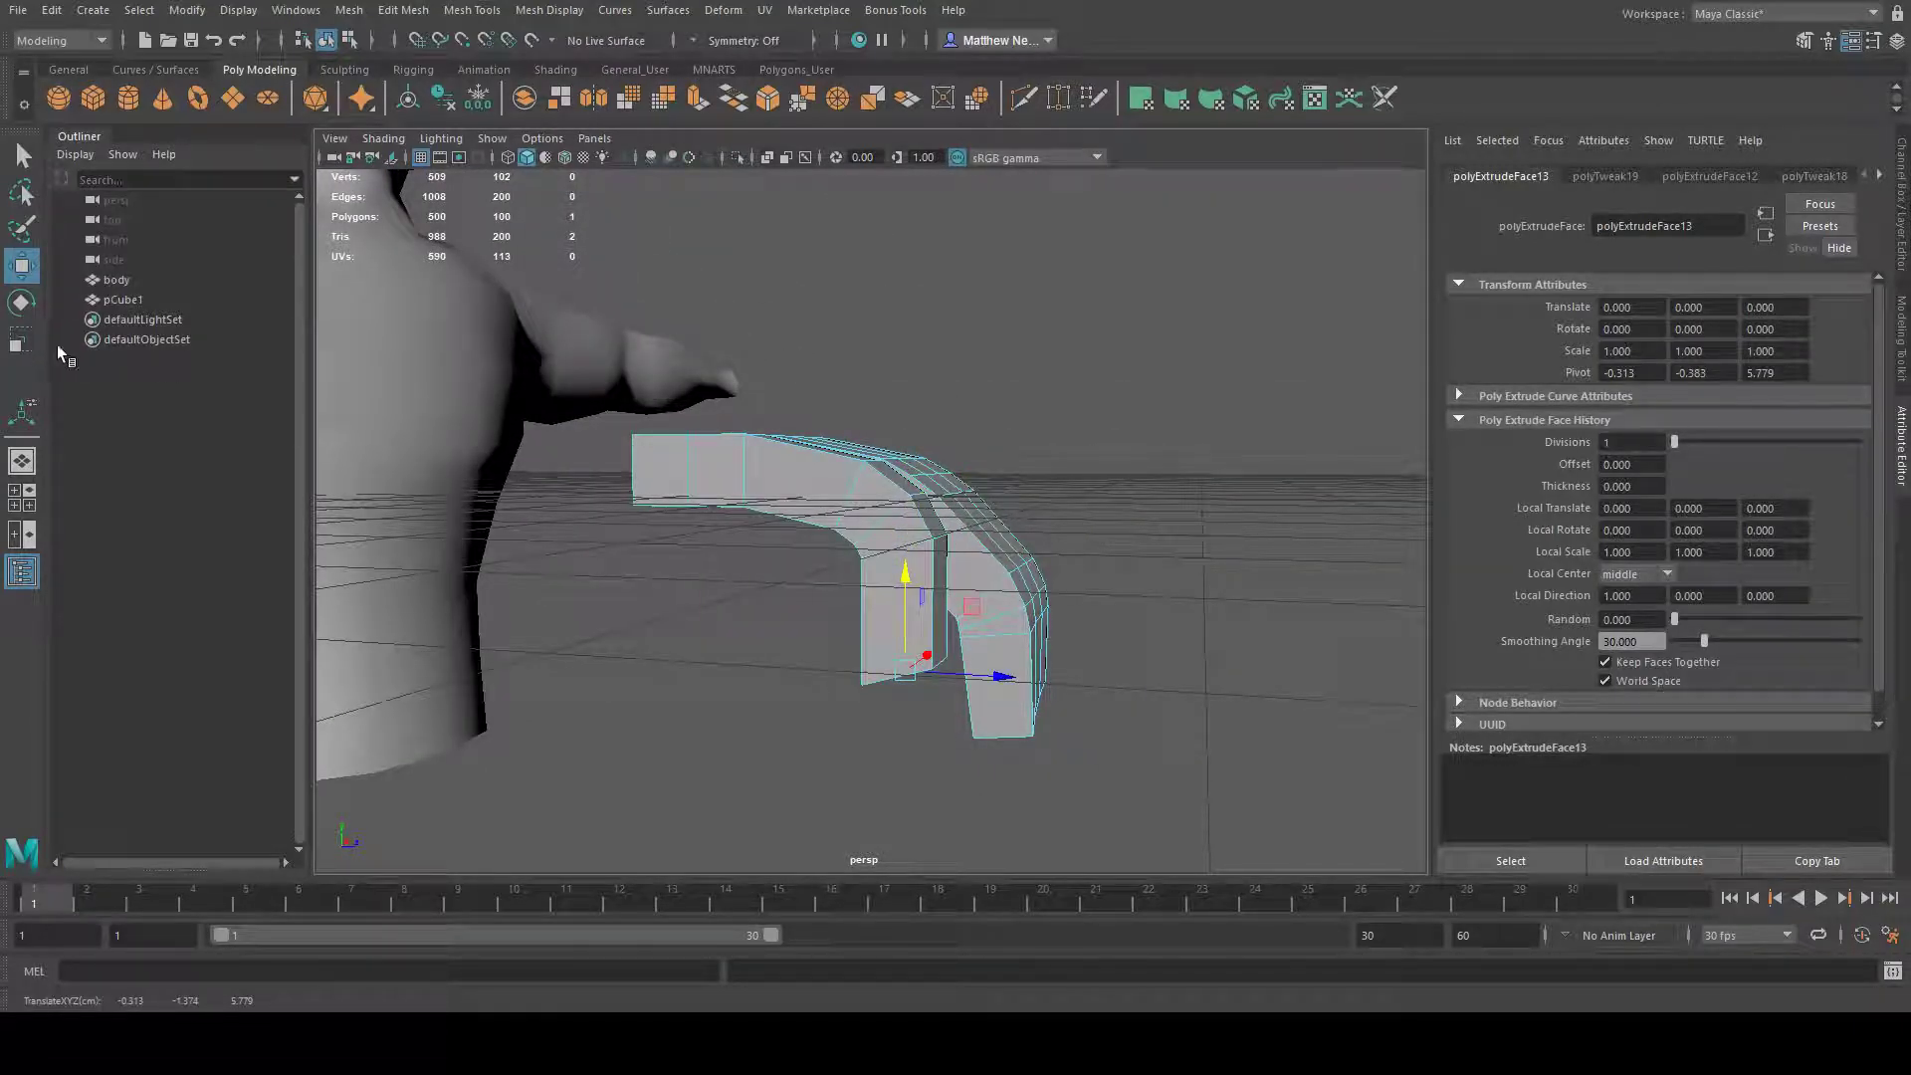
left_click(21, 302)
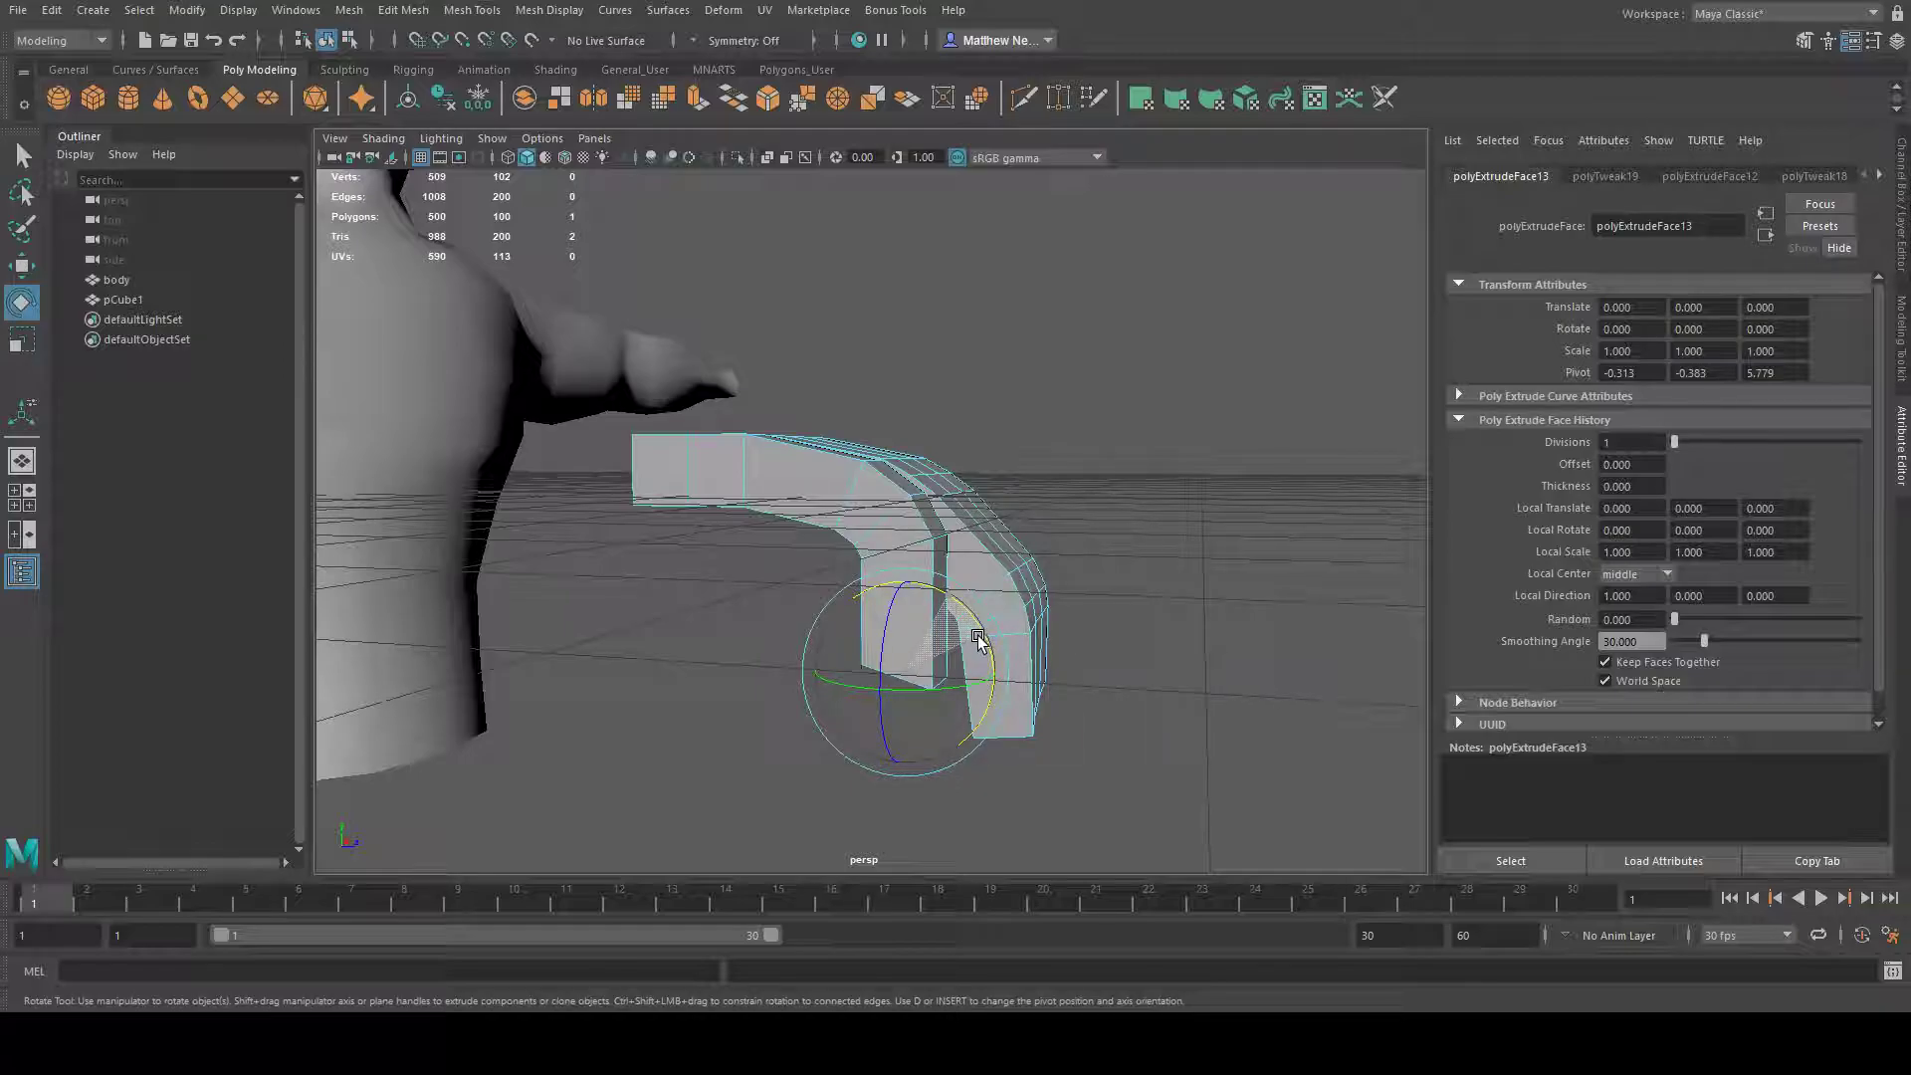
left_click(22, 265)
- Select the palm's outer side face near the wrist, beside the three-finger block, and nudge it slightly sideways
left_click_drag(1055, 489, 1163, 559, "alt")
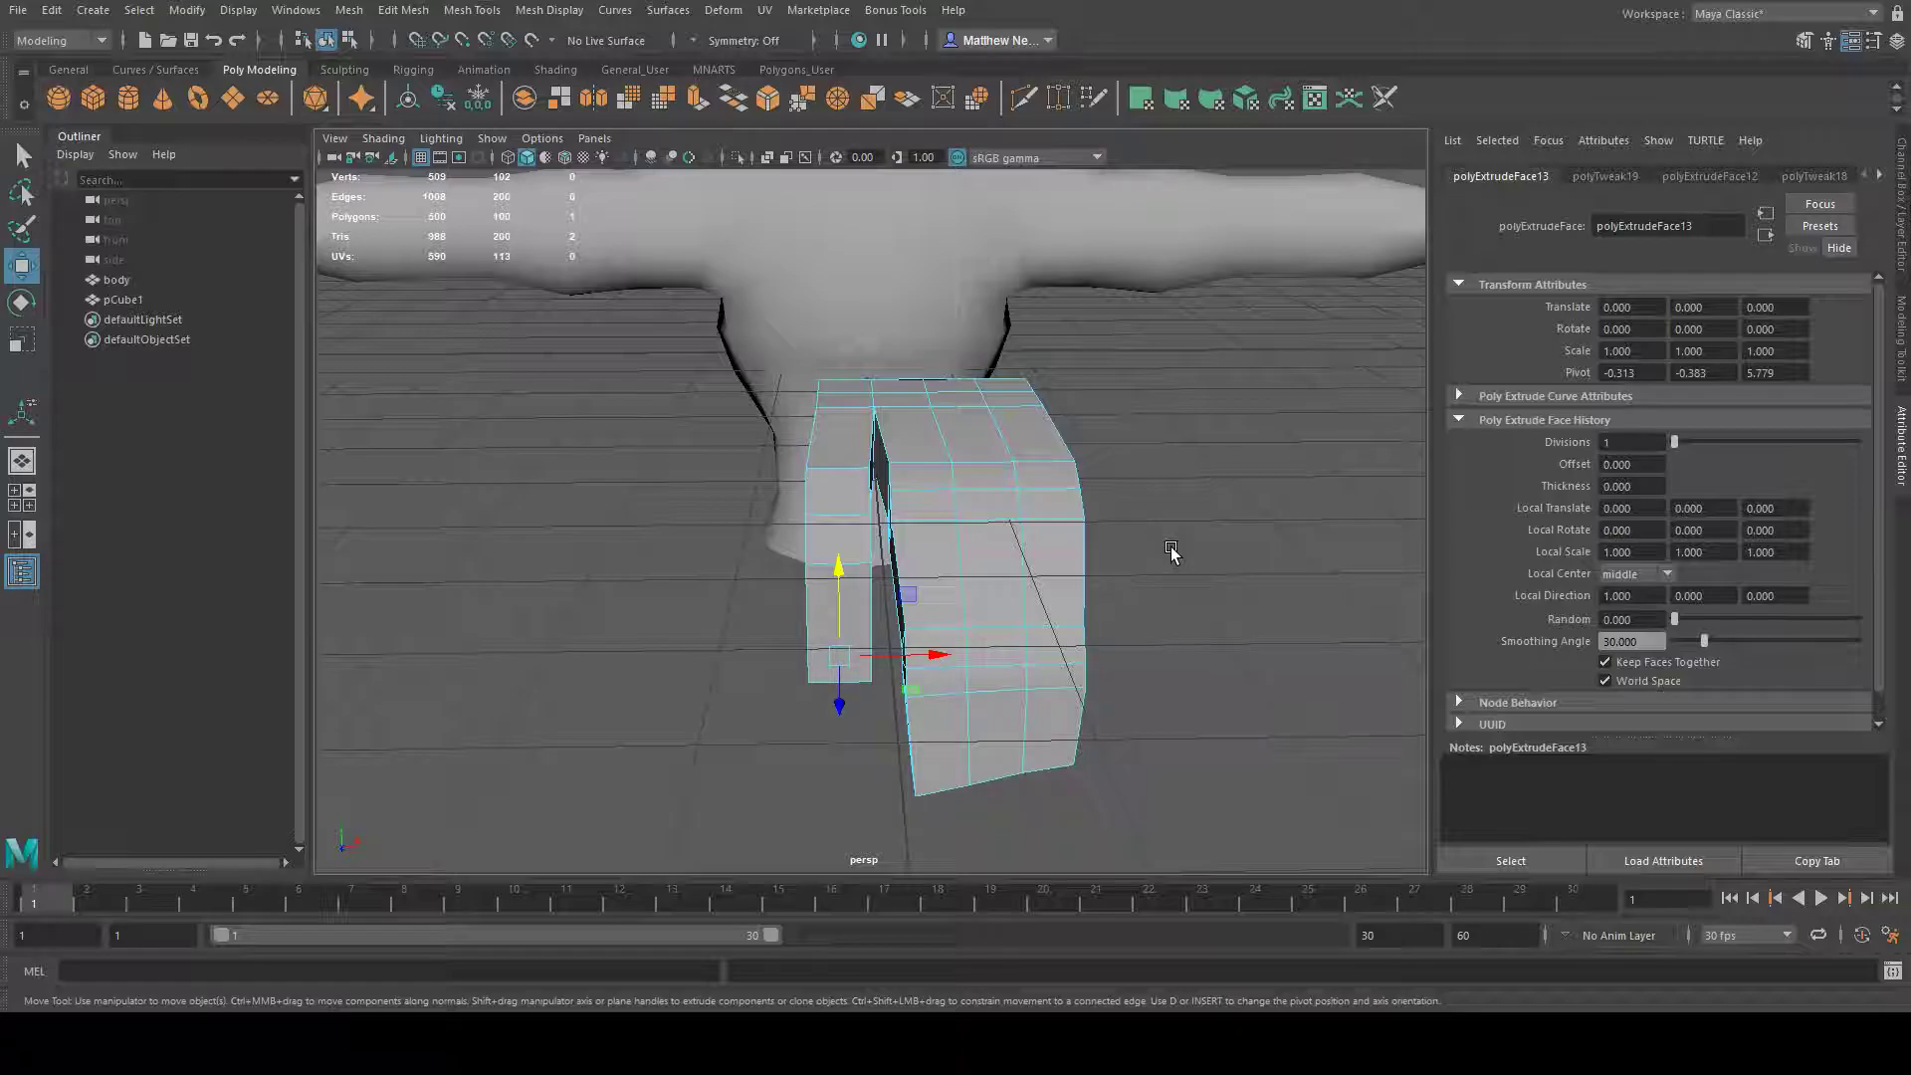
right_click_drag(1379, 538, 647, 438, "alt")
left_click_drag(1119, 478, 999, 498, "alt")
left_click(1102, 537)
right_click_drag(816, 527, 1273, 579, "alt")
left_click_drag(1005, 588, 791, 530, "alt")
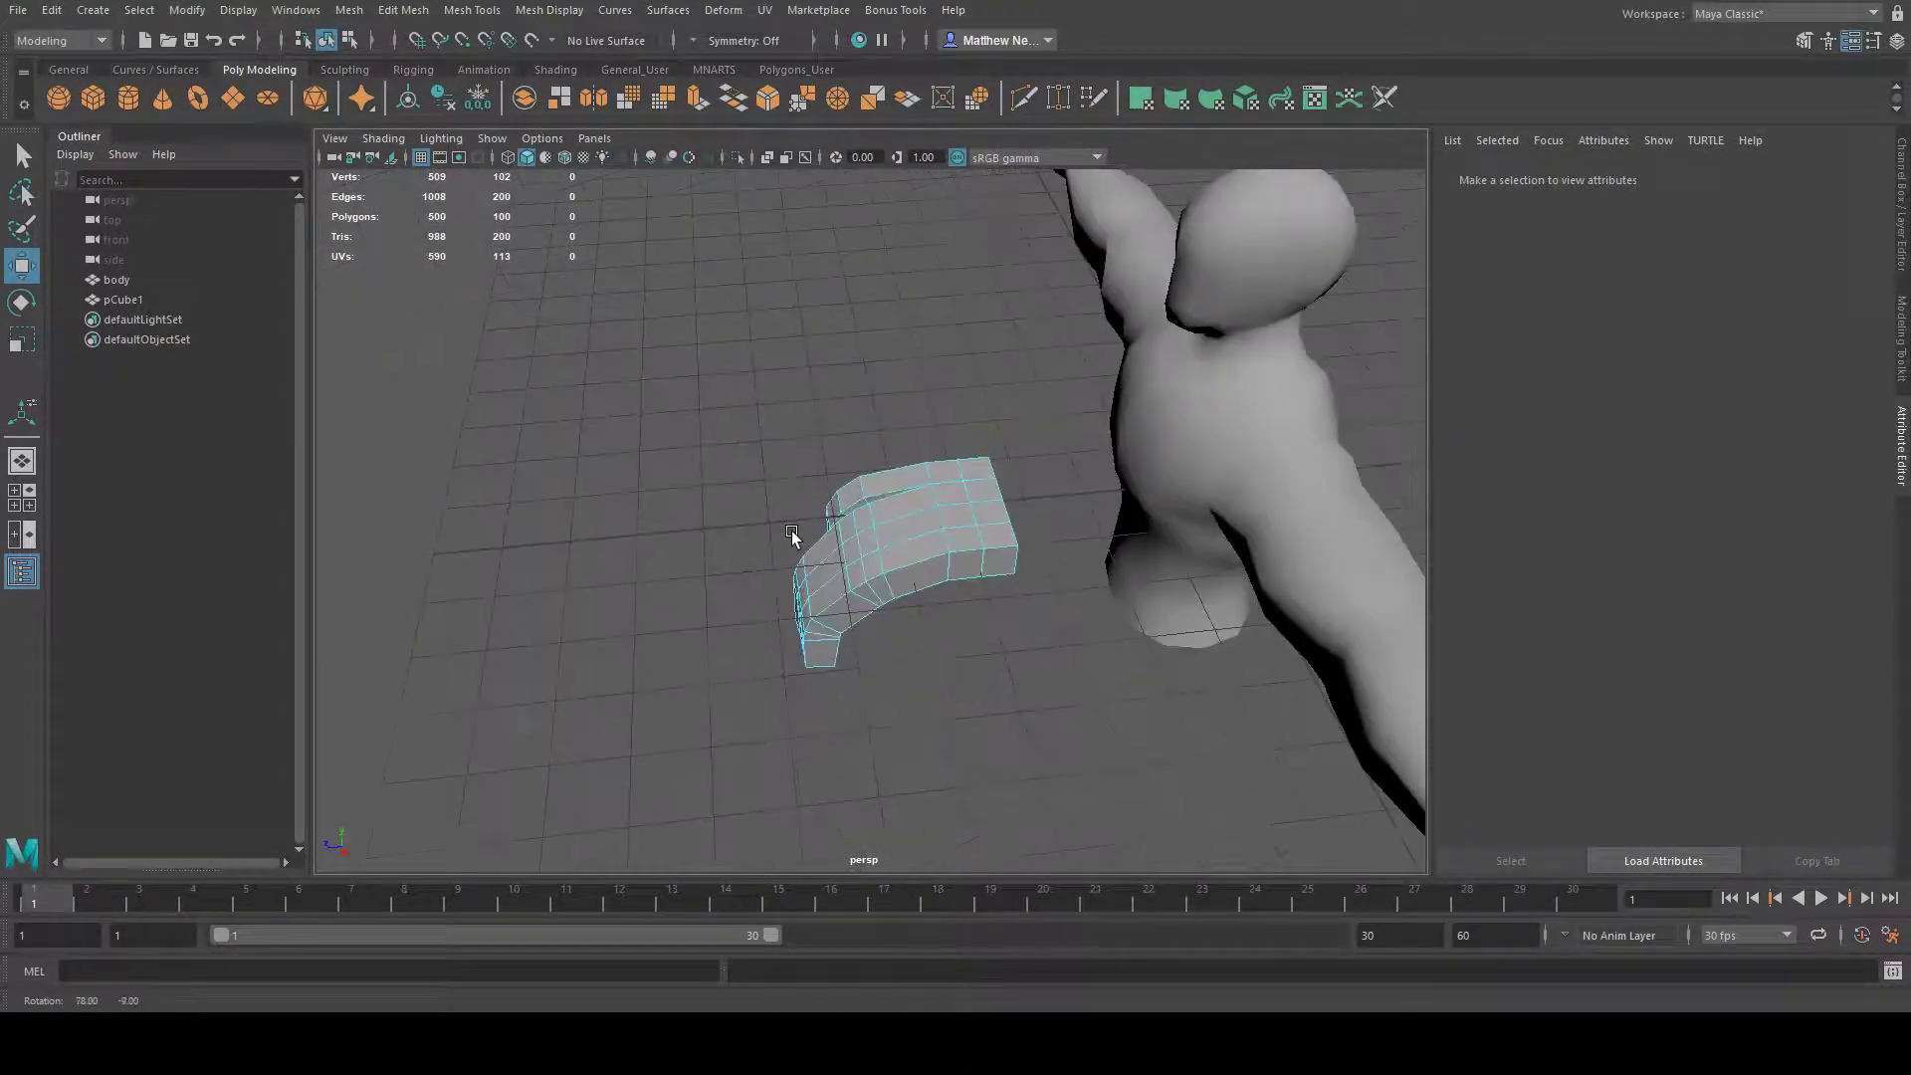
left_click(971, 567)
left_click_drag(971, 567, 1181, 696, "alt")
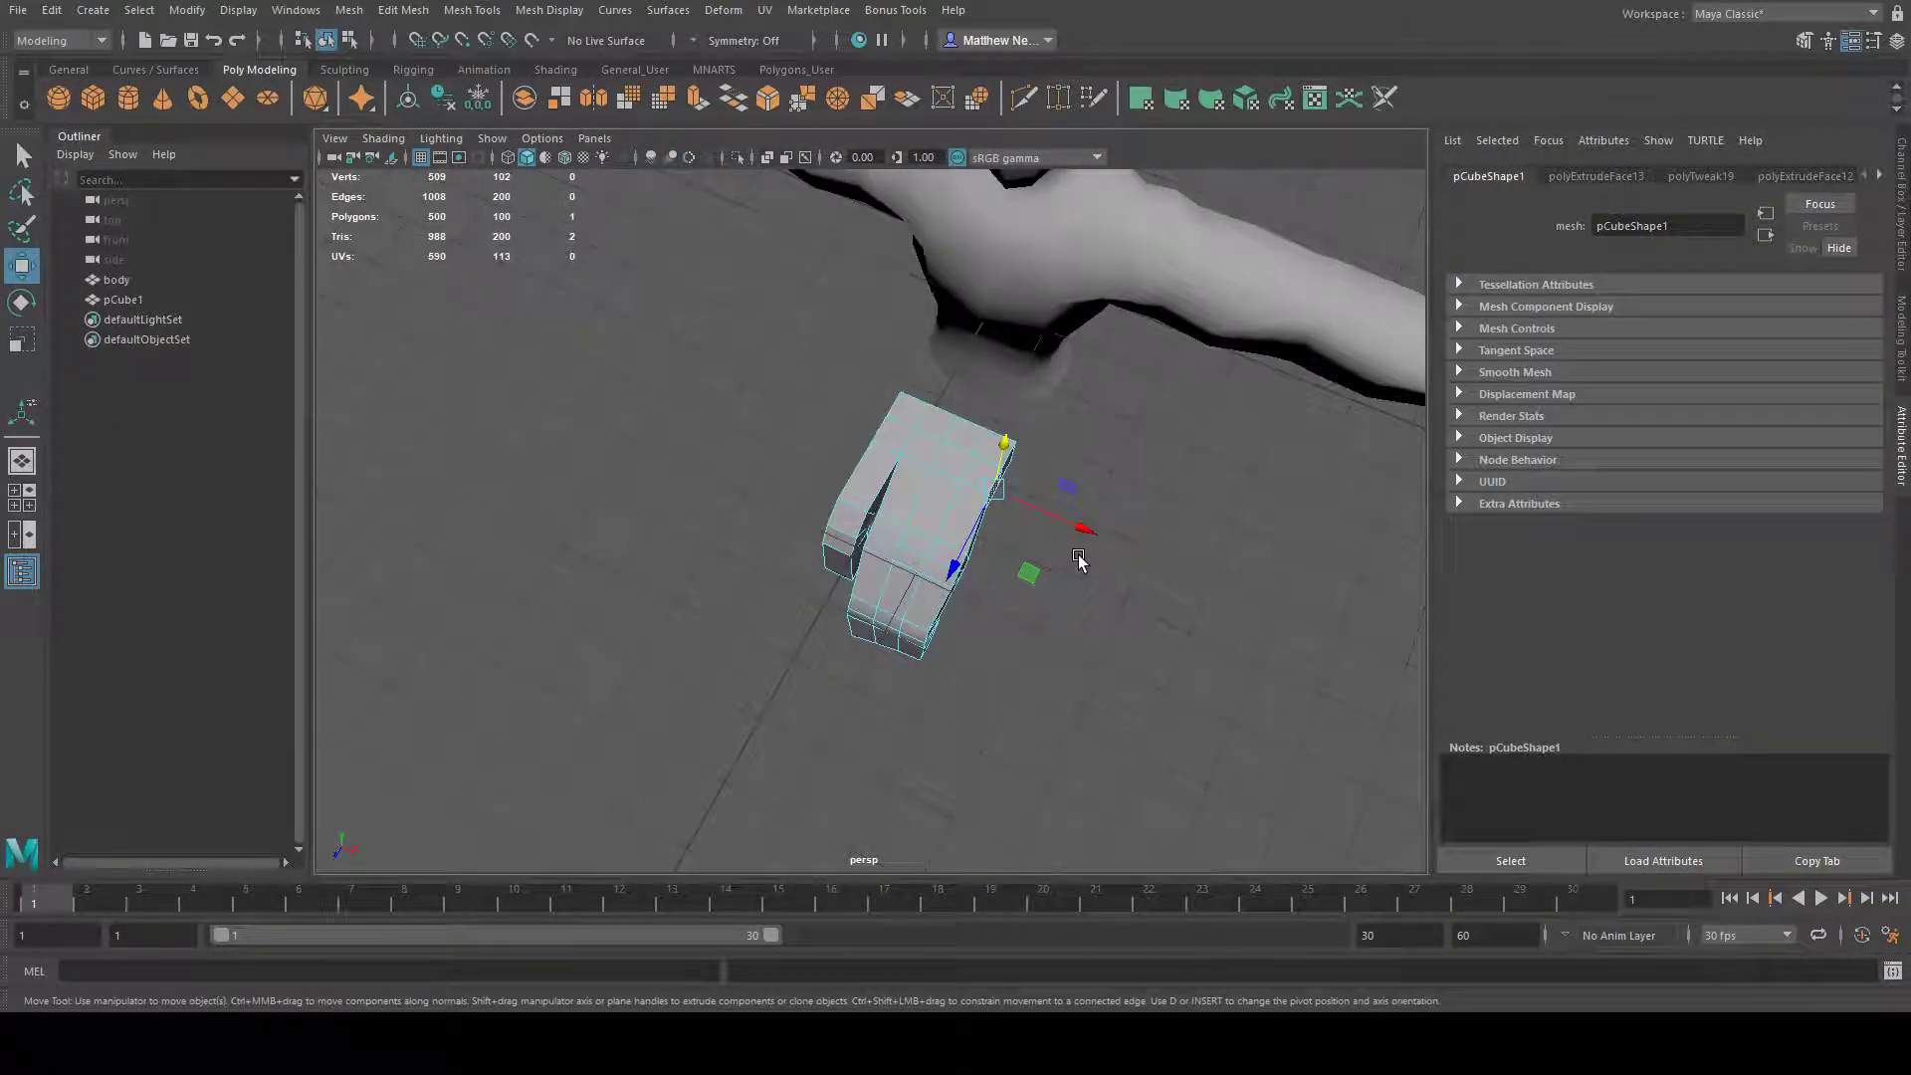
left_click_drag(1061, 520, 1063, 521)
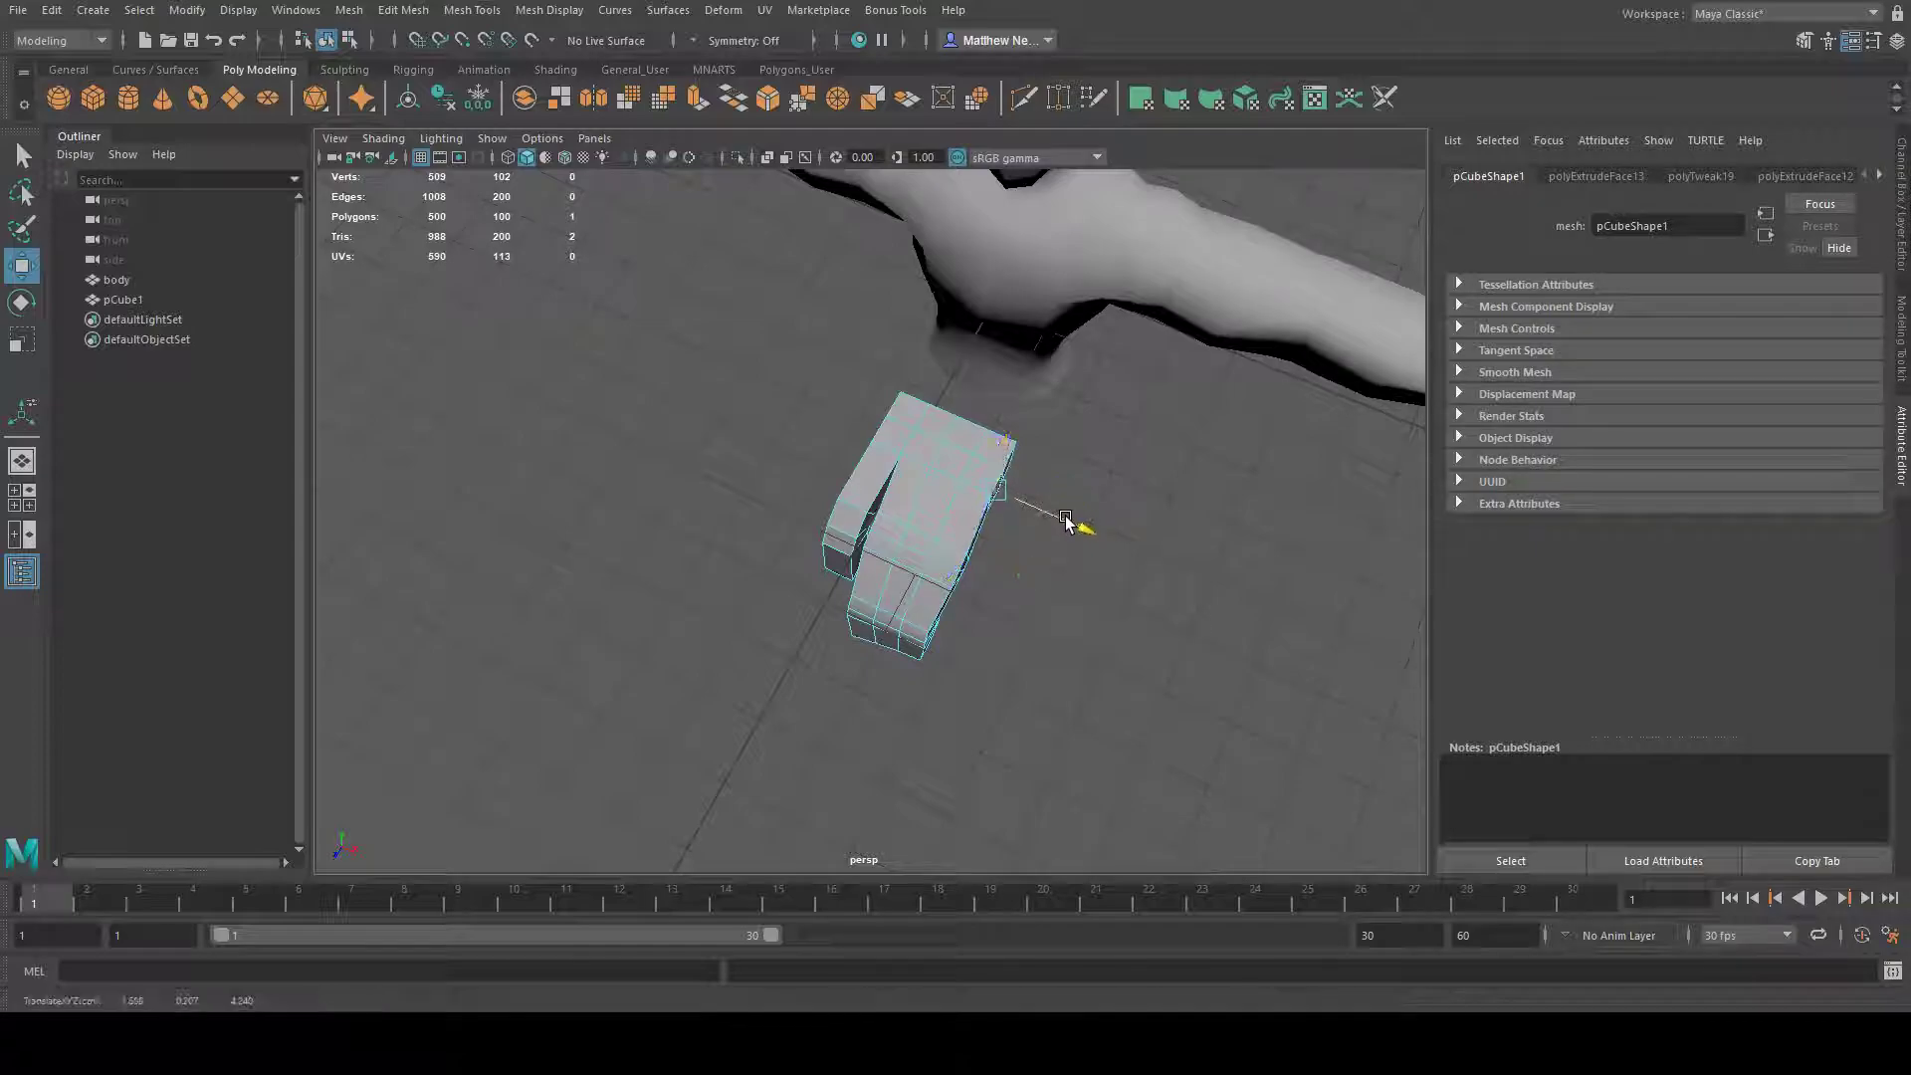
- Select the fourth finger's end face, extrude a short joint segment downward and slightly back, and rotate the face further inward
left_click(1019, 675)
left_click_drag(1019, 675, 1011, 612, "alt")
right_click_drag(1011, 612, 1310, 599, "alt")
left_click_drag(1309, 602, 1036, 516, "alt")
left_click(958, 669)
left_click_drag(957, 669, 1154, 627, "alt")
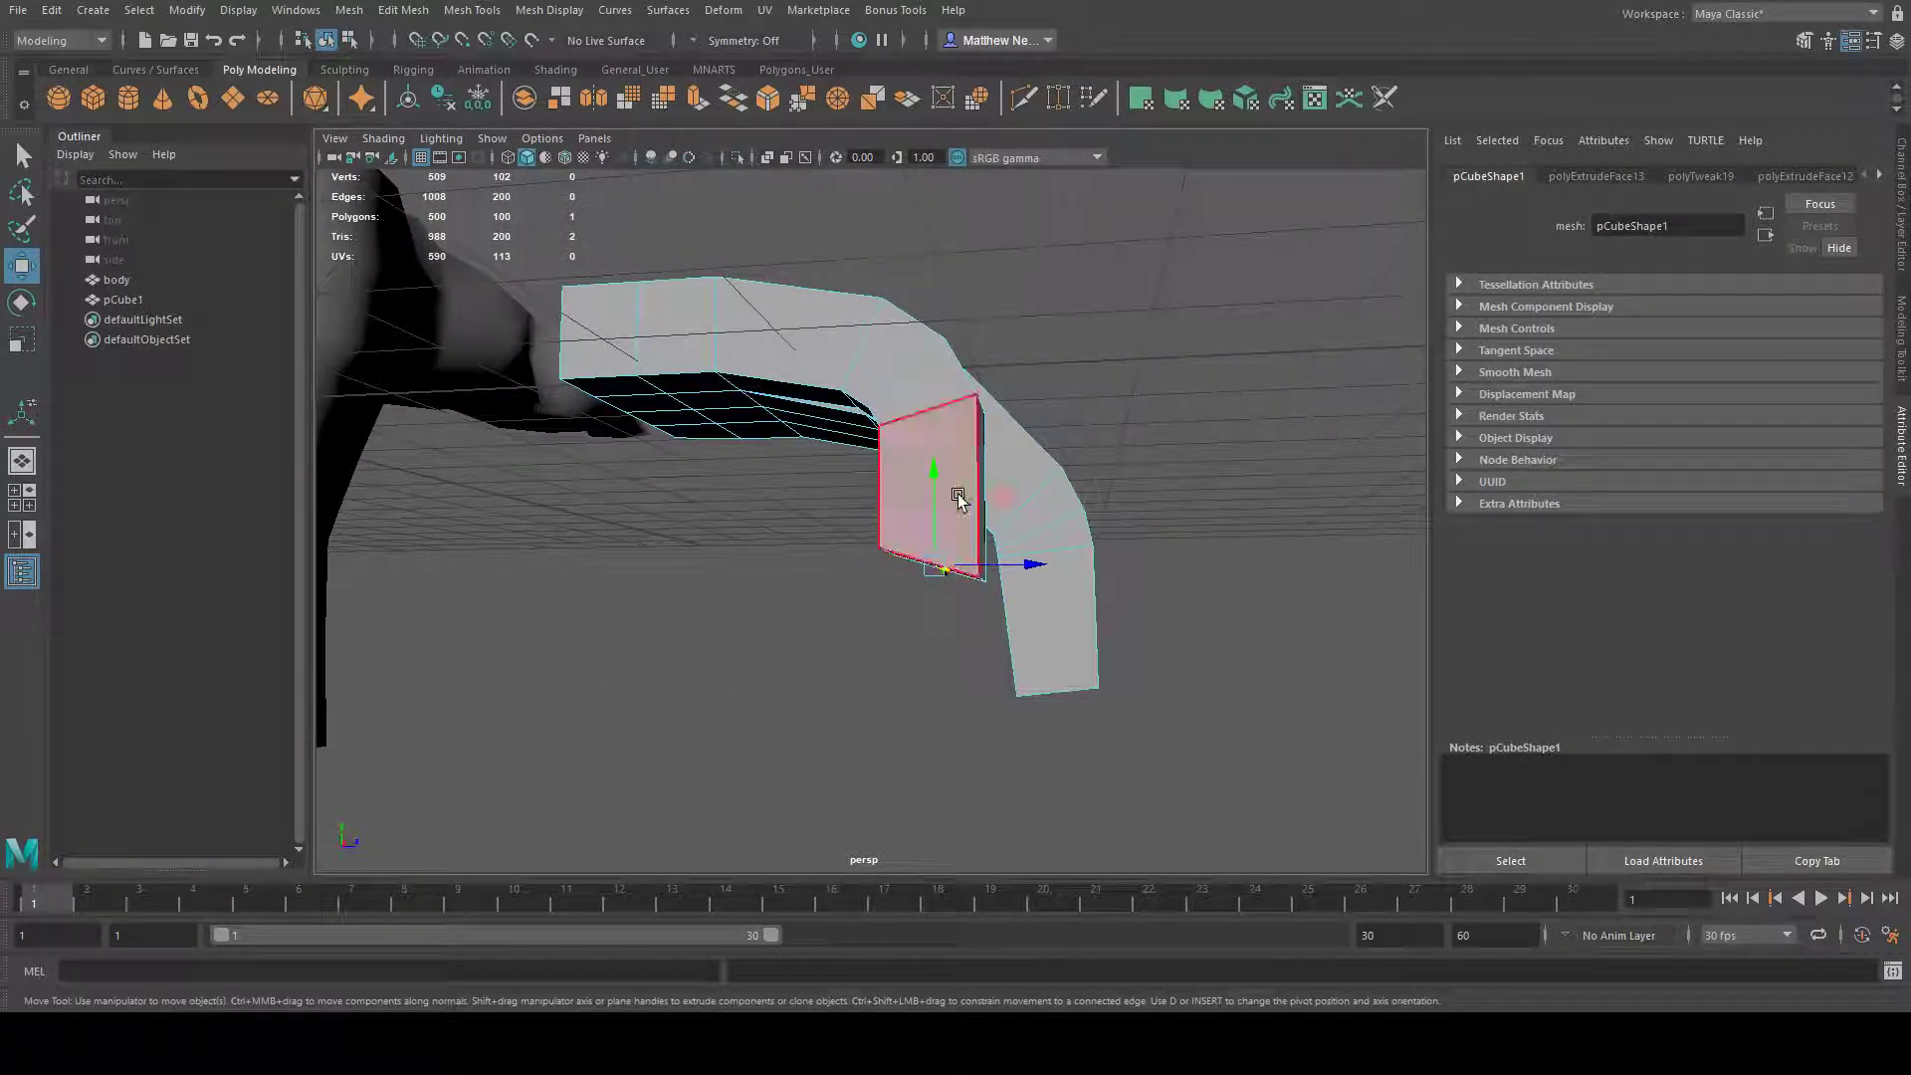
left_click_drag(939, 467, 1018, 627, "shift")
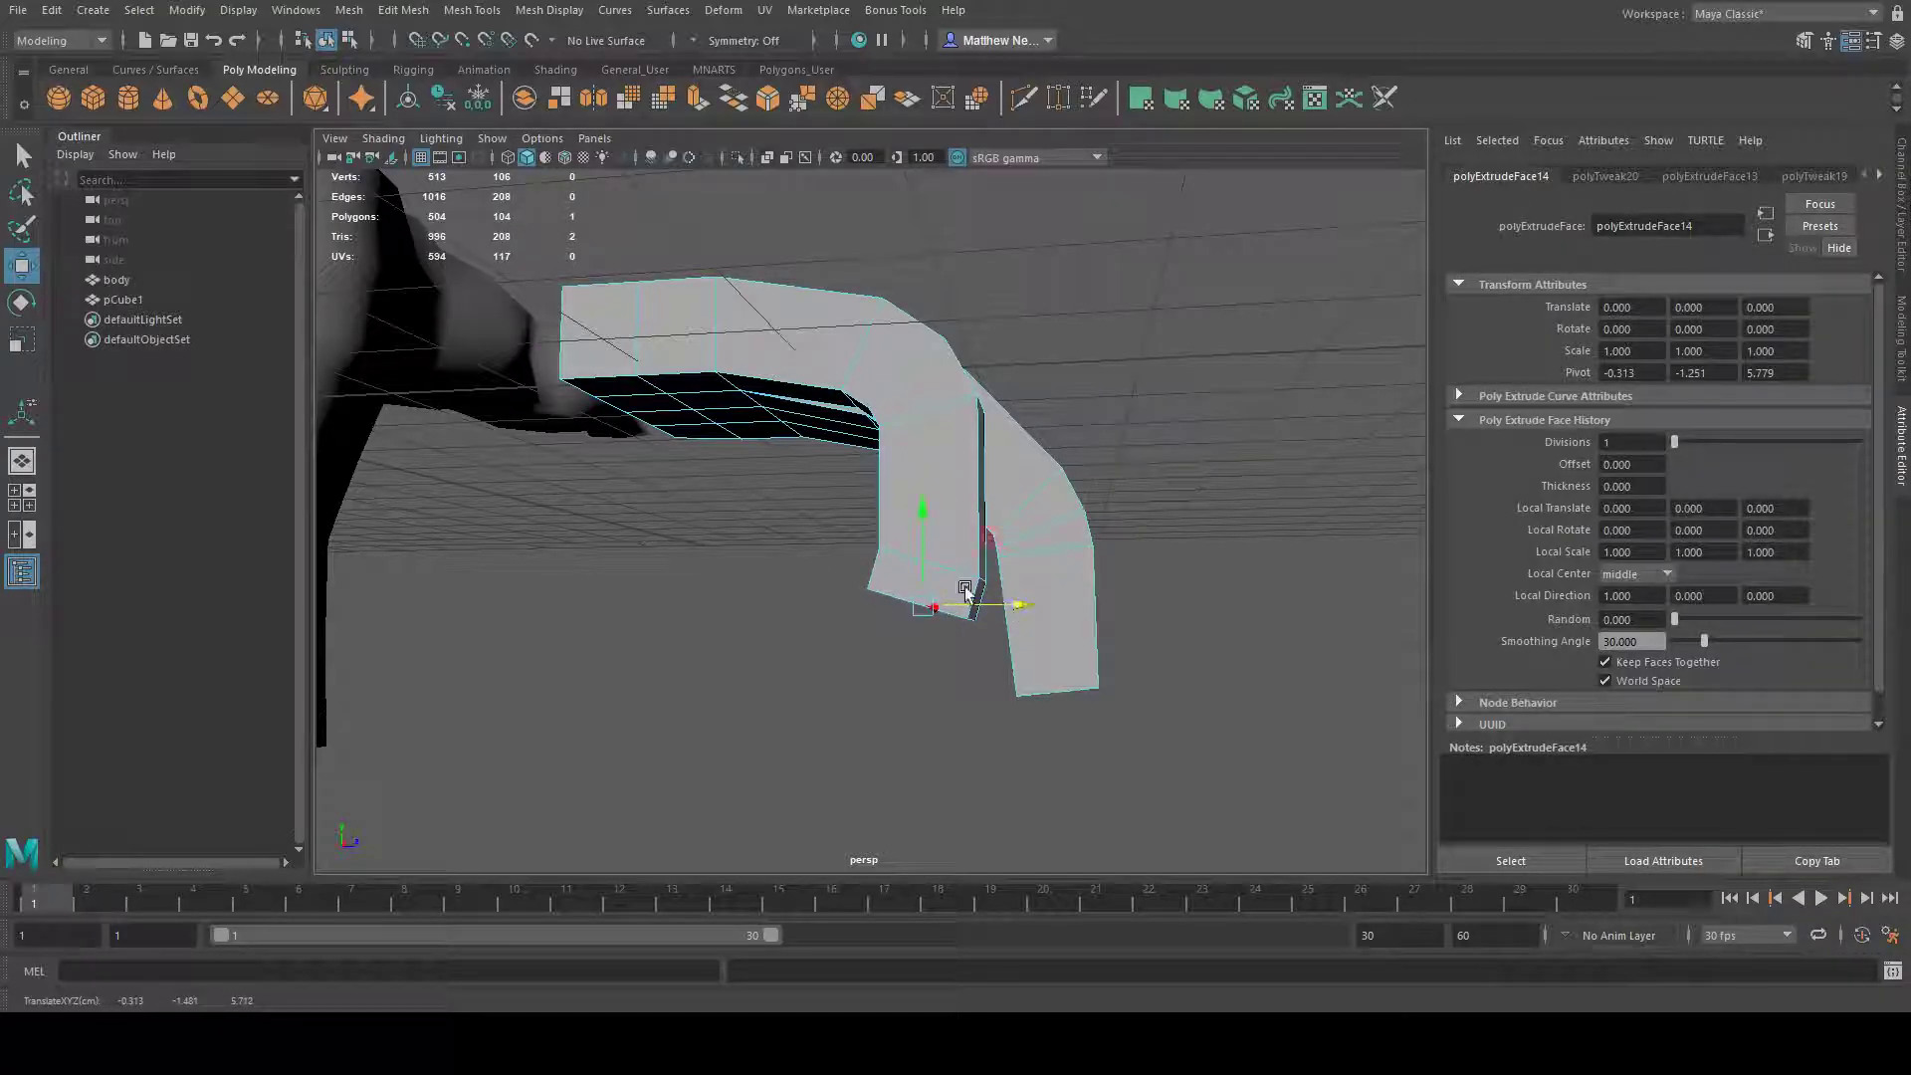
left_click(22, 301)
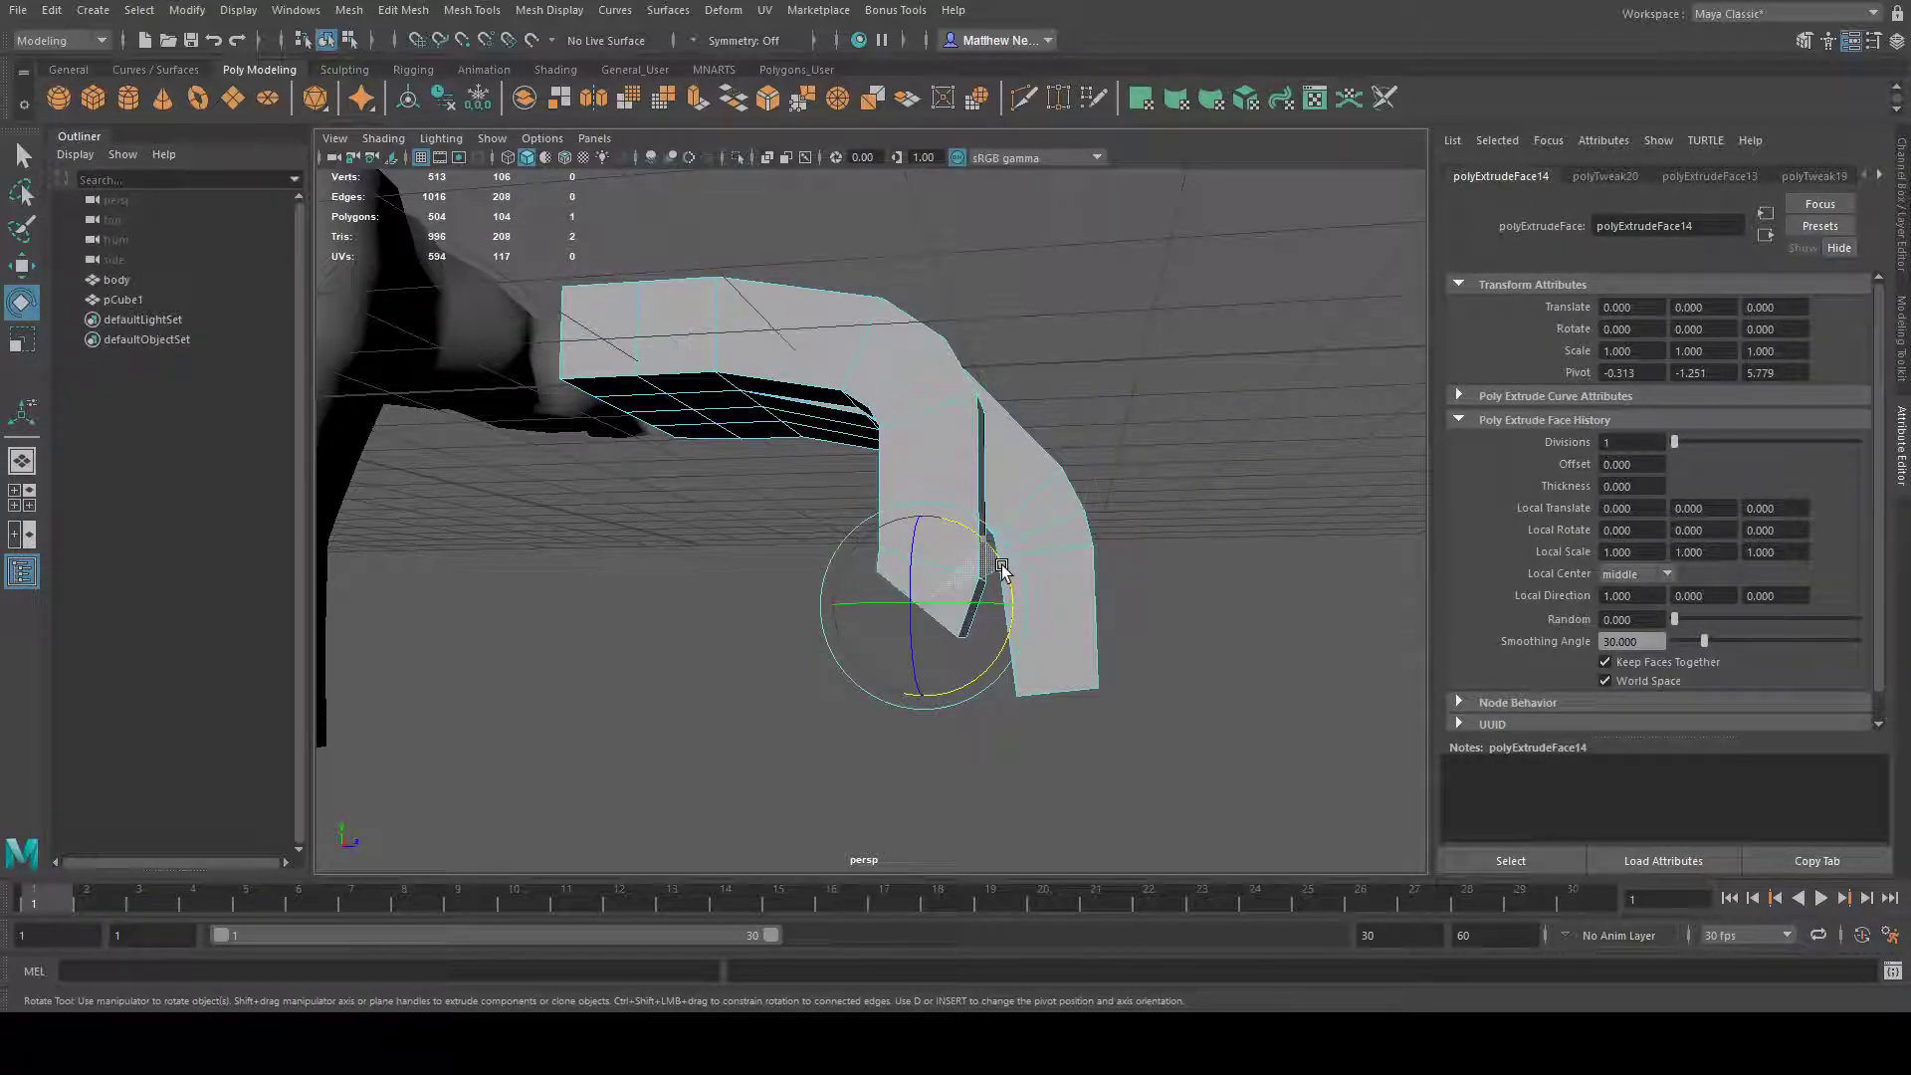
left_click_drag(1069, 578, 1132, 559, "alt")
- Extrude a second short joint segment down and back toward the wrist, raise its end face a little, and rotate it further inward
left_click(22, 264)
left_click_drag(971, 523, 998, 643, "shift")
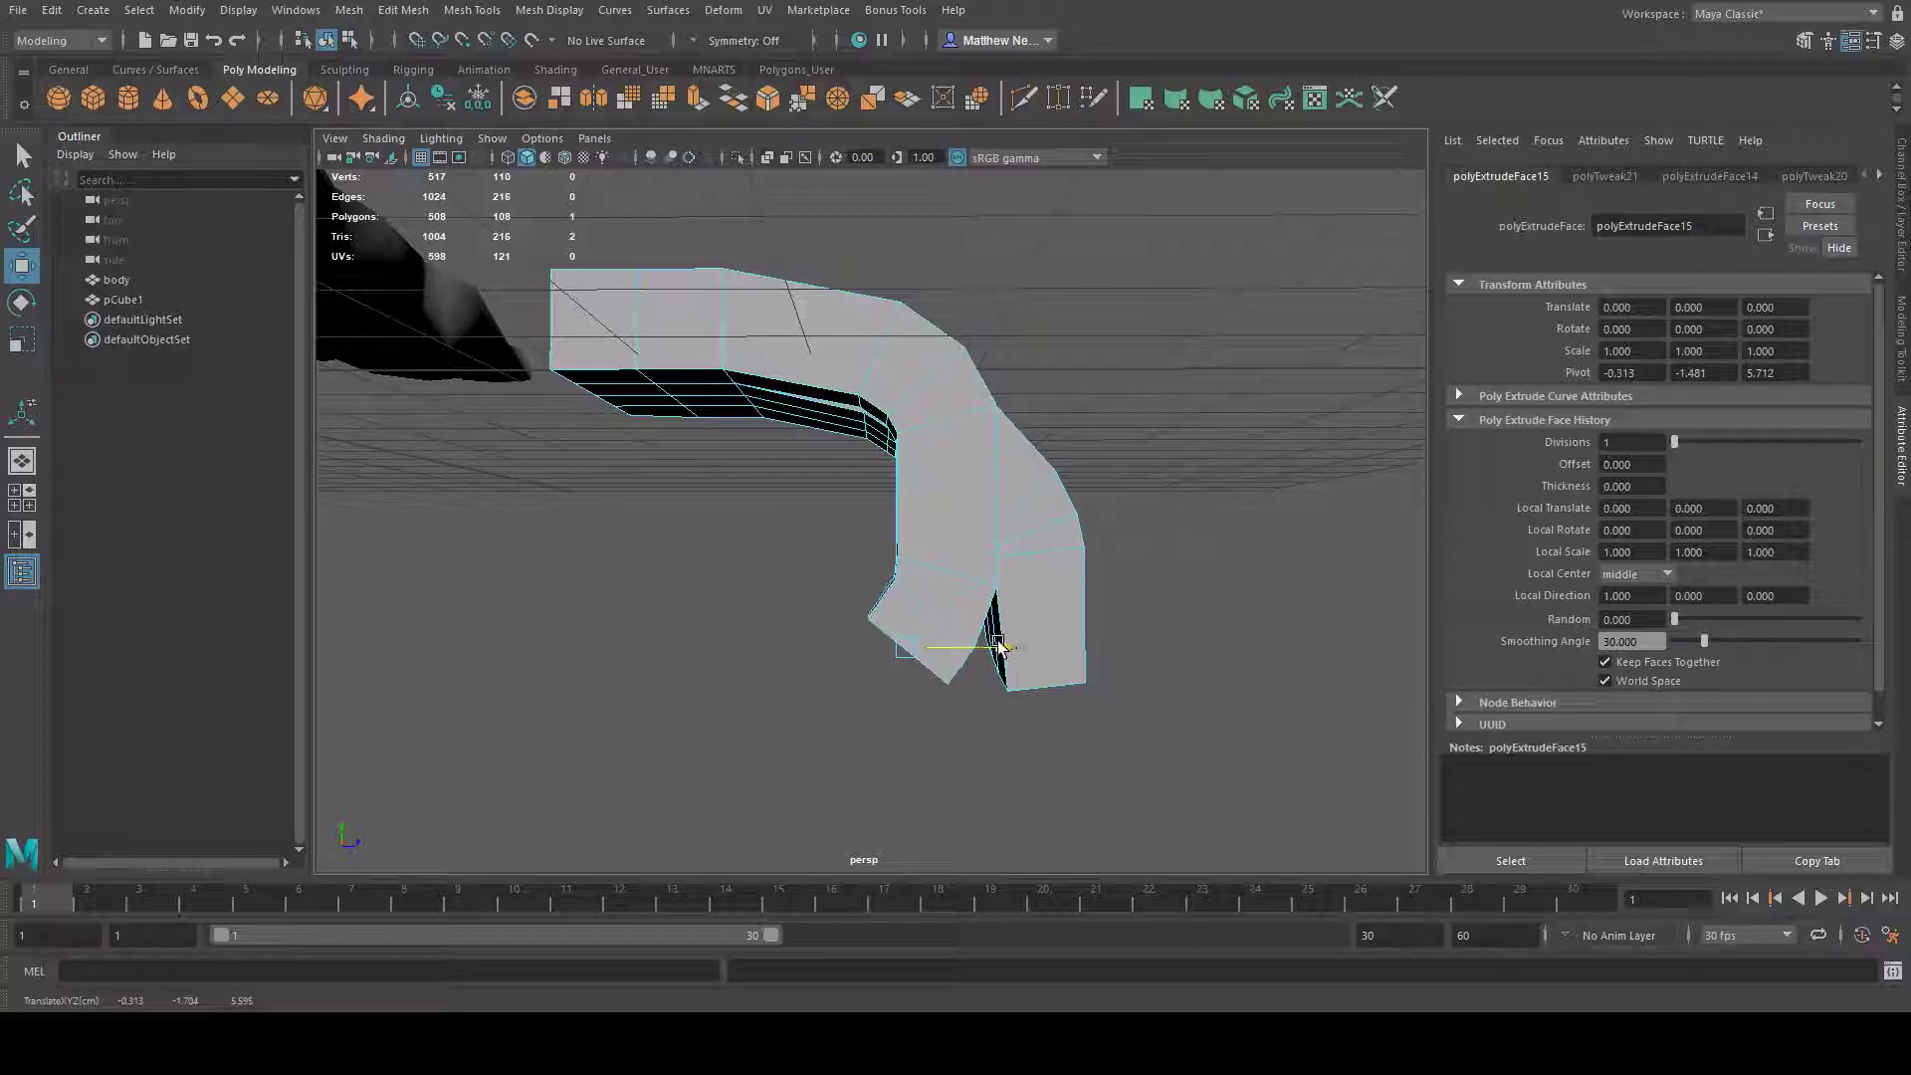
left_click_drag(904, 561, 908, 543)
left_click(29, 309)
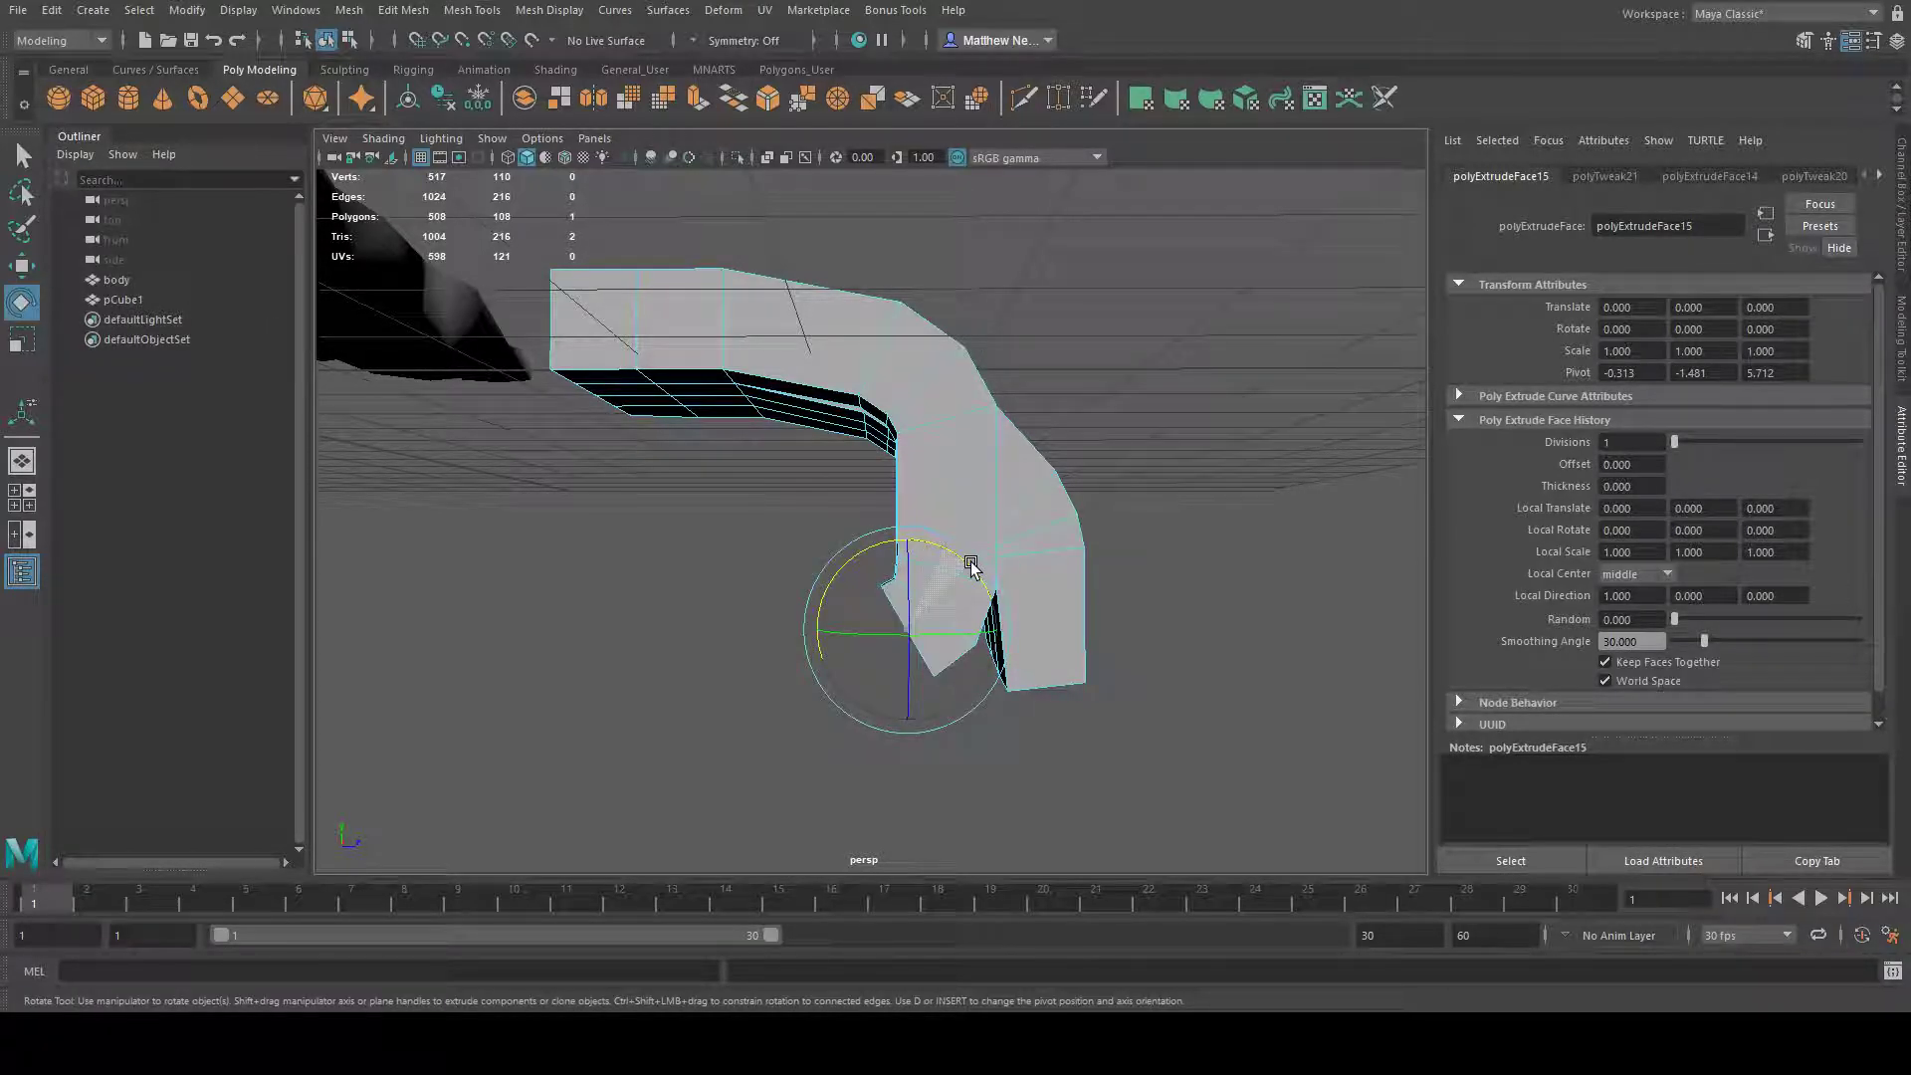
key("w")
left_click(964, 490)
- Extrude the fourth finger's end face about 0.5 units back toward the wrist as a curled fingertip and scale its end
left_click_drag(907, 534, 905, 700, "shift")
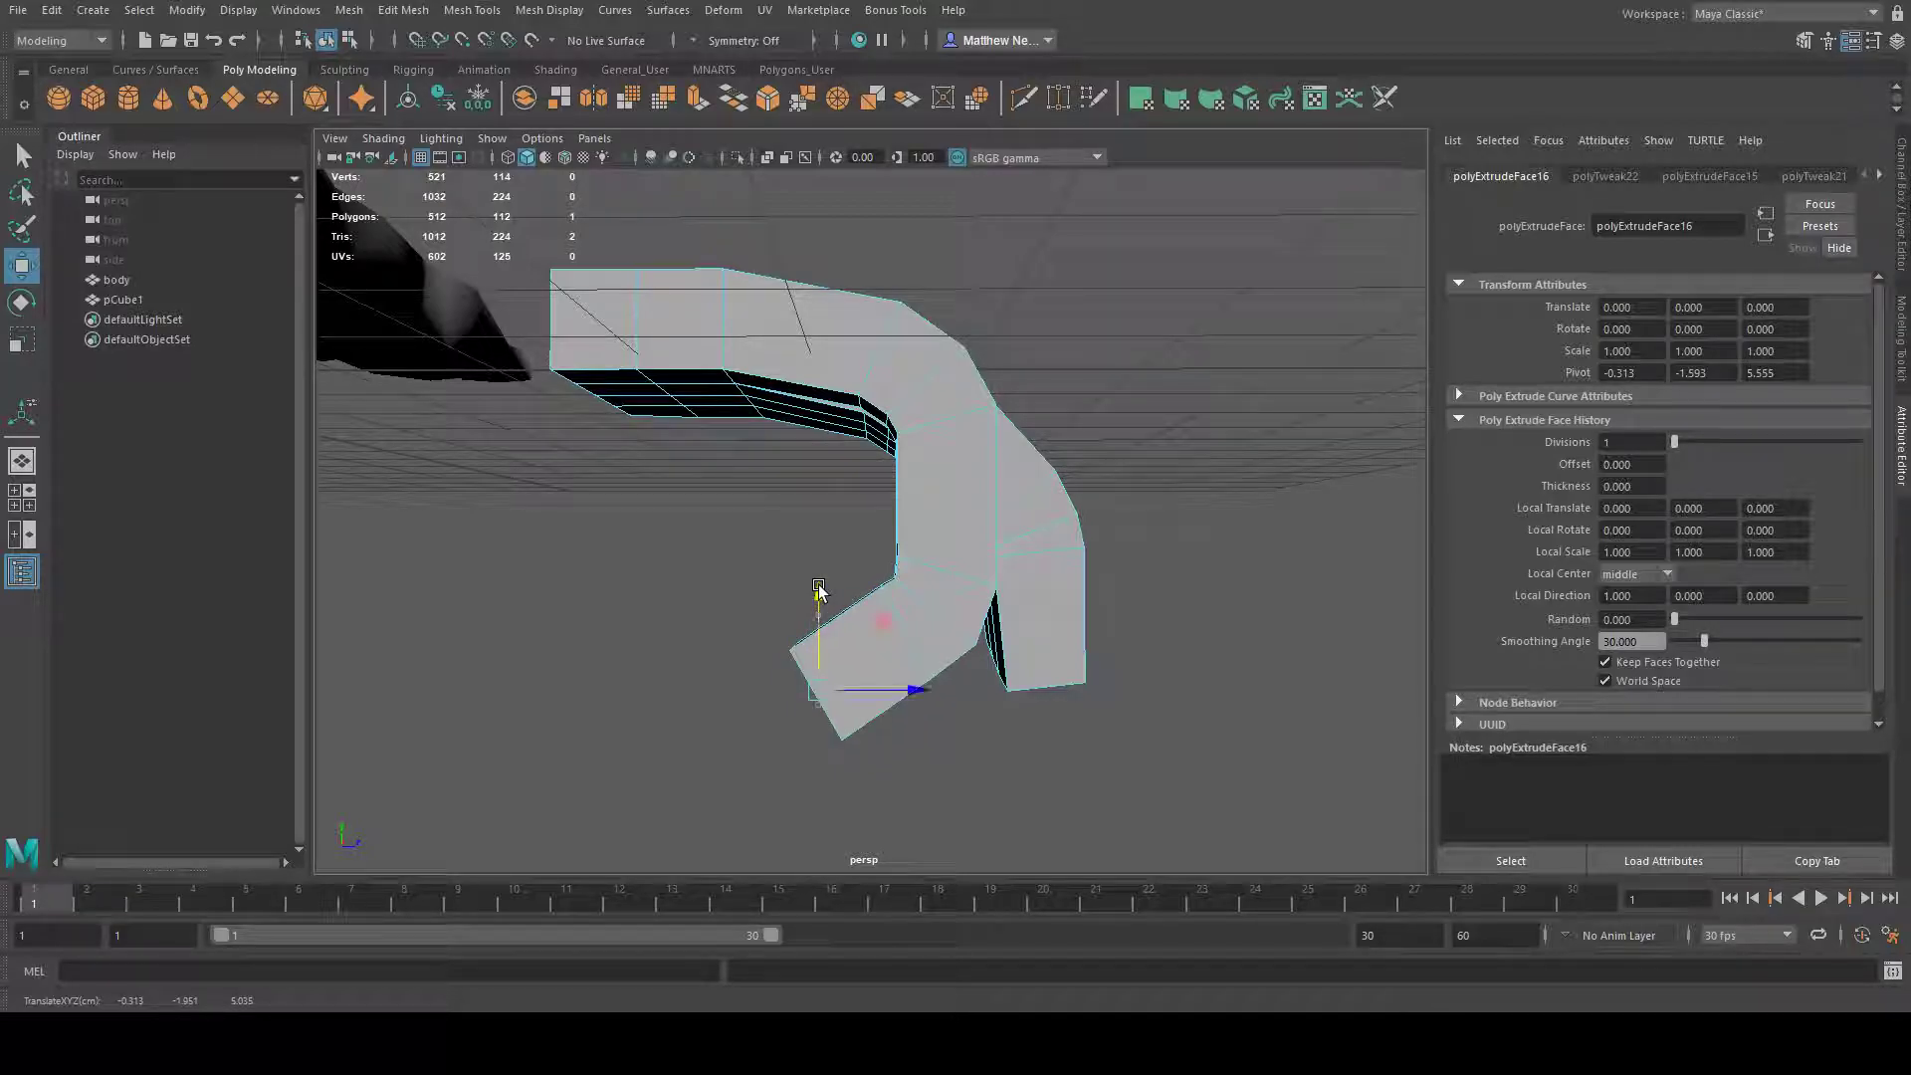
left_click(22, 341)
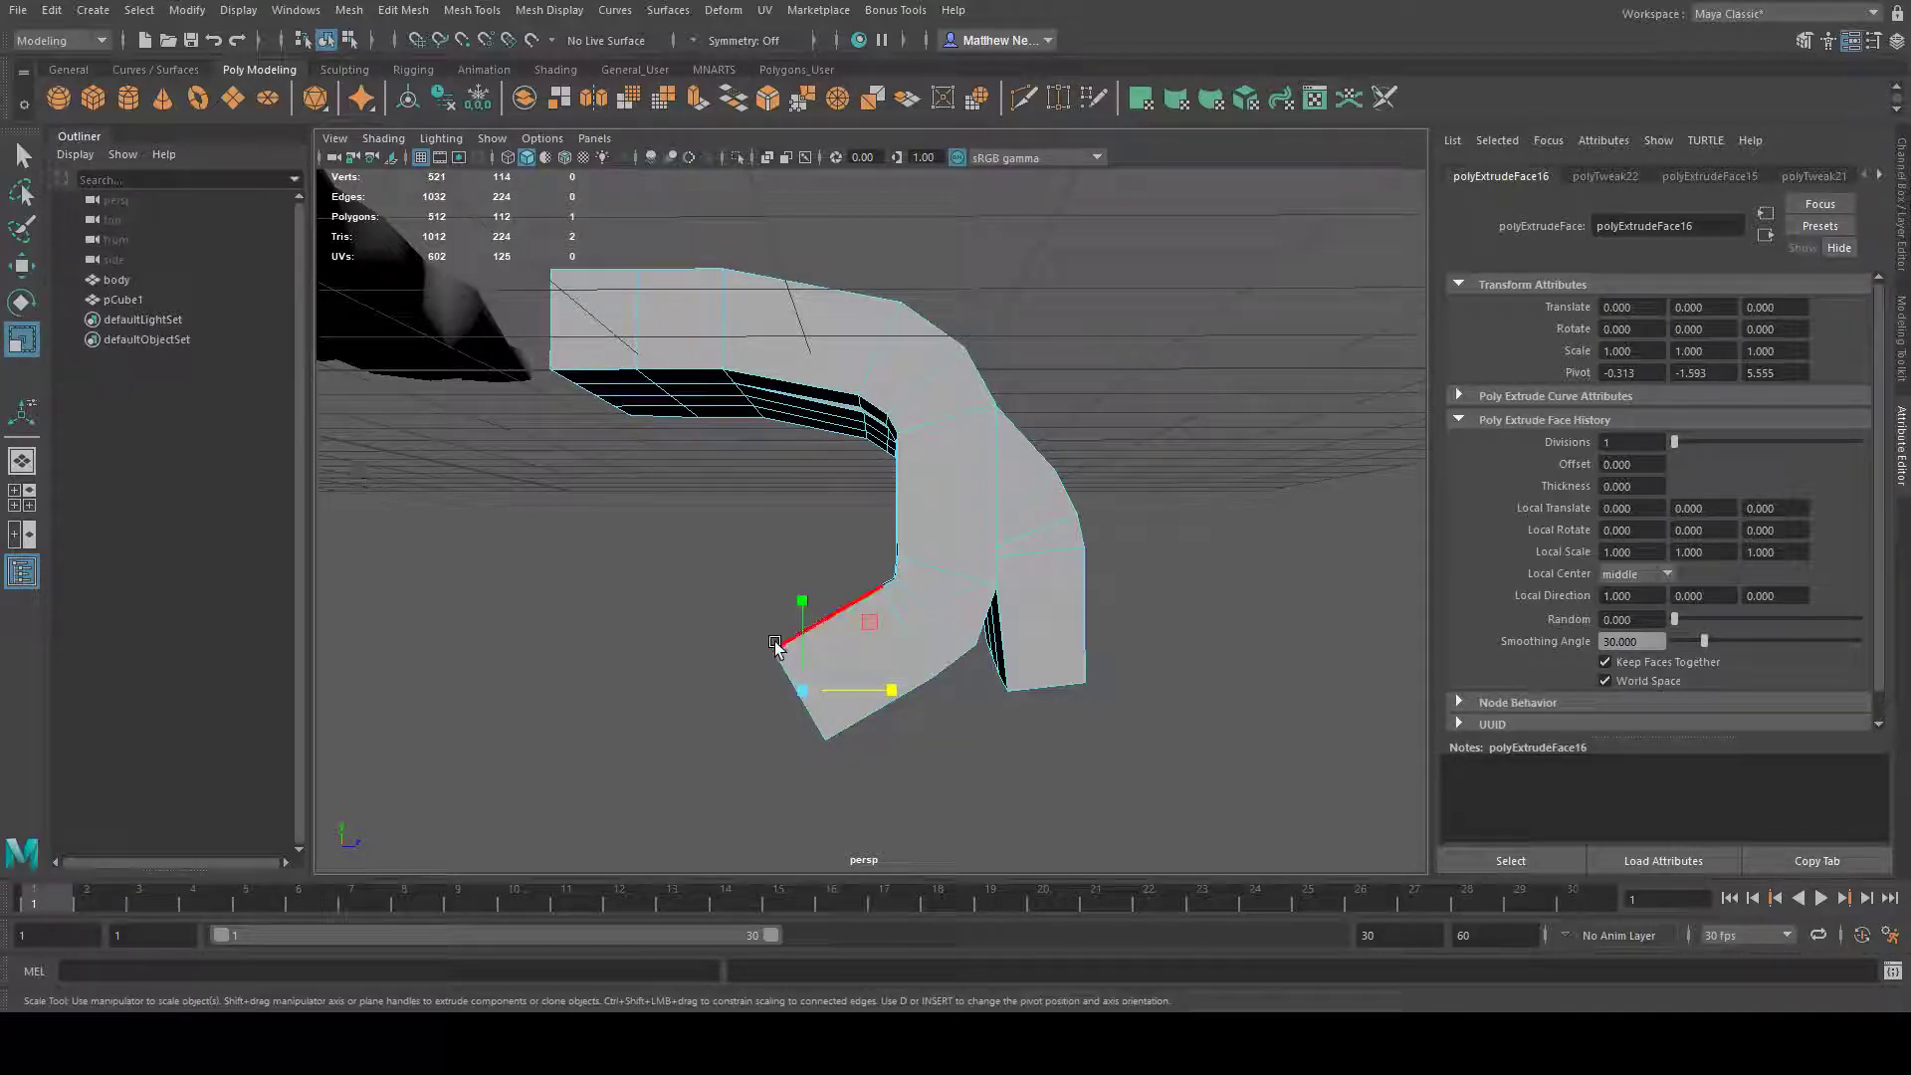
left_click_drag(1282, 590, 1105, 414, "alt")
- Select the whole hand object and examine its shape and proportions from several angles against the body's arm
key("F8")
left_click(1103, 390)
left_click(970, 433)
left_click_drag(1269, 428, 1352, 503, "alt")
left_click_drag(892, 530, 953, 462, "alt")
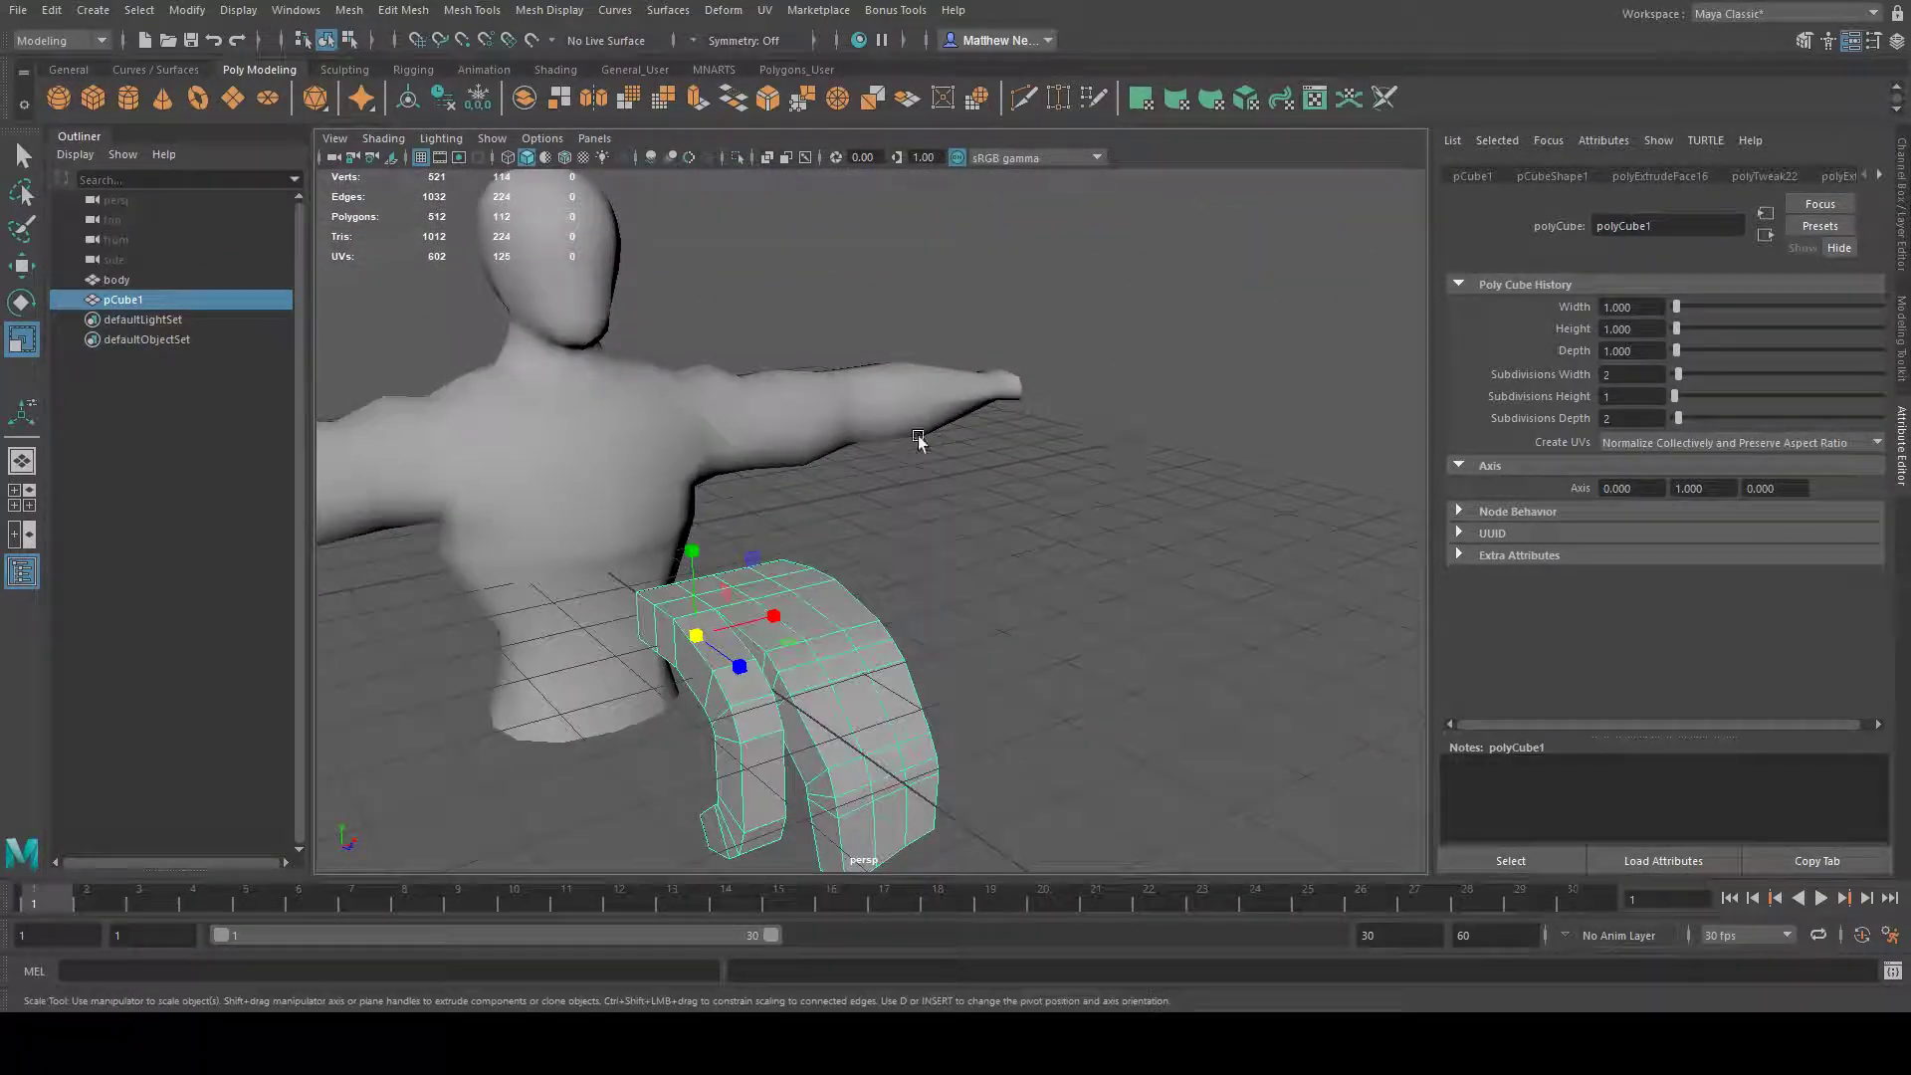
left_click_drag(952, 528, 1017, 498, "alt")
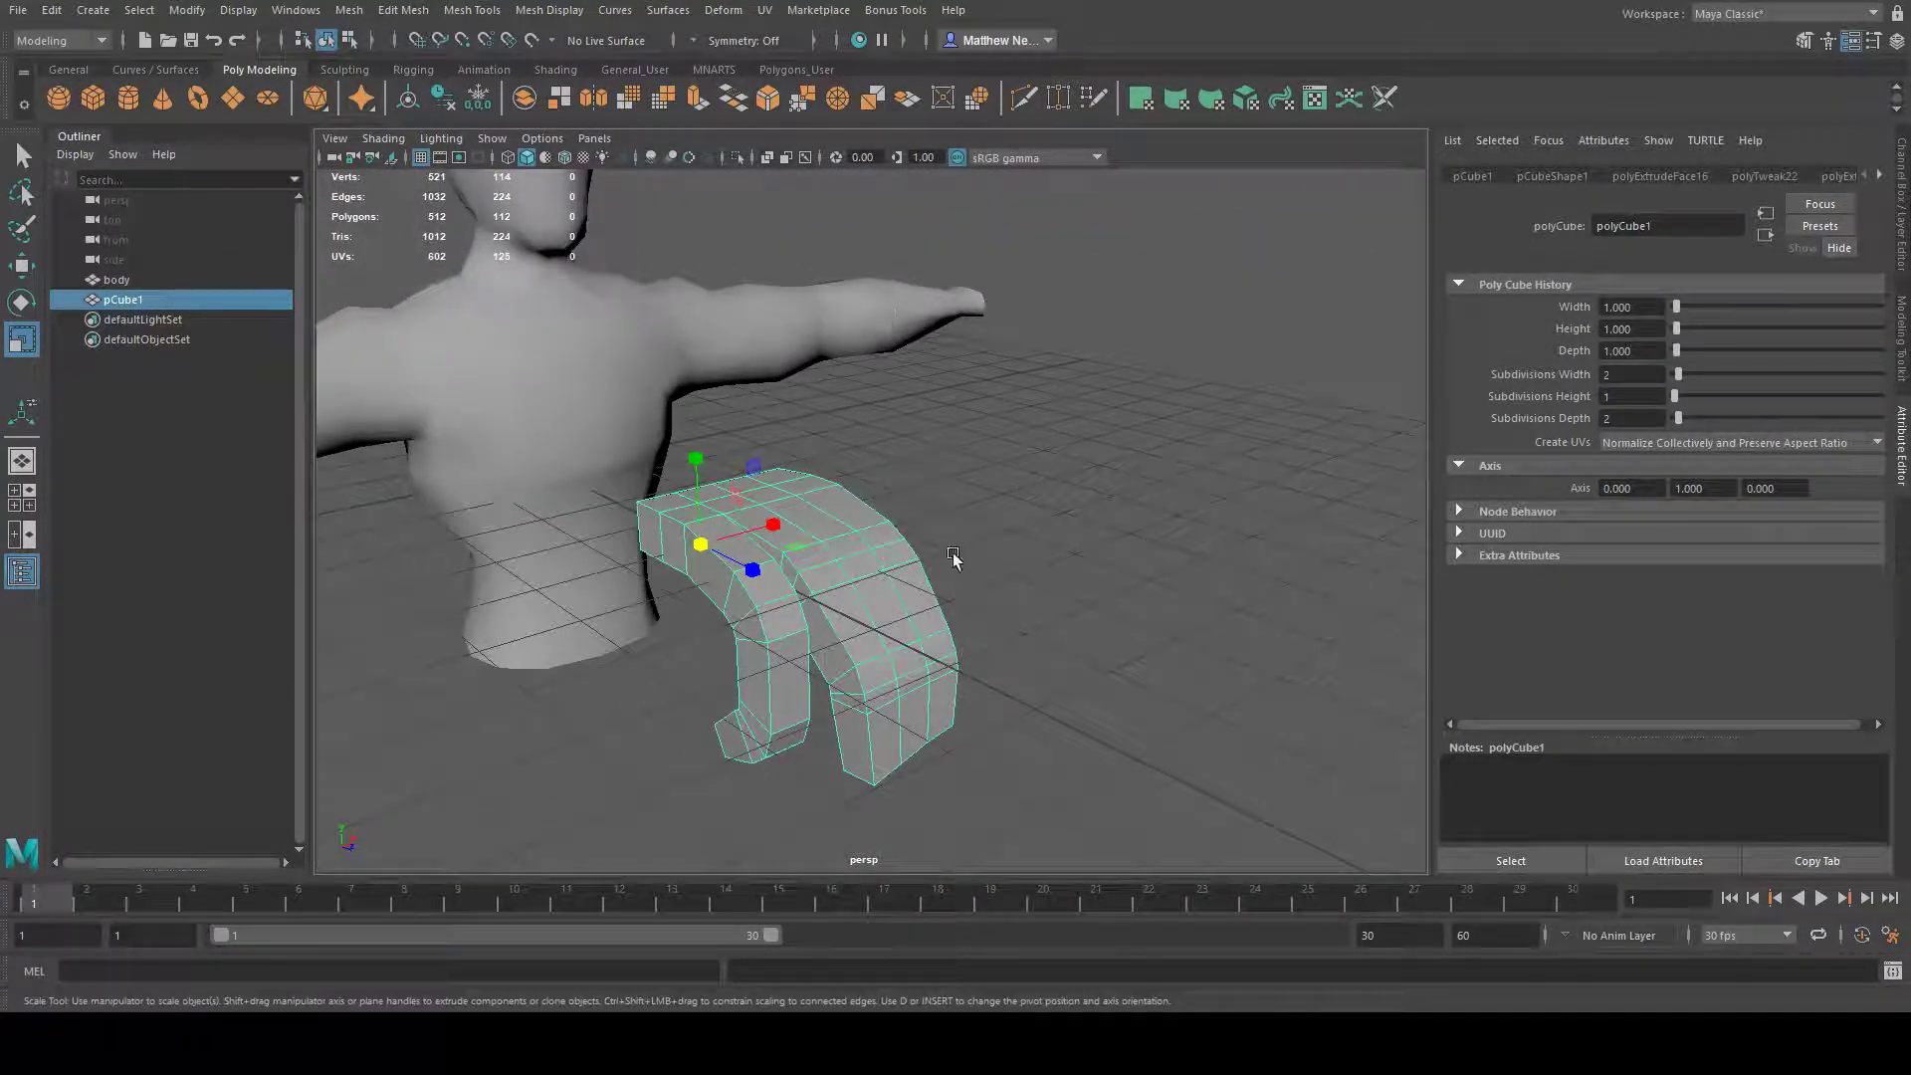
left_click_drag(1089, 570, 1100, 485, "alt")
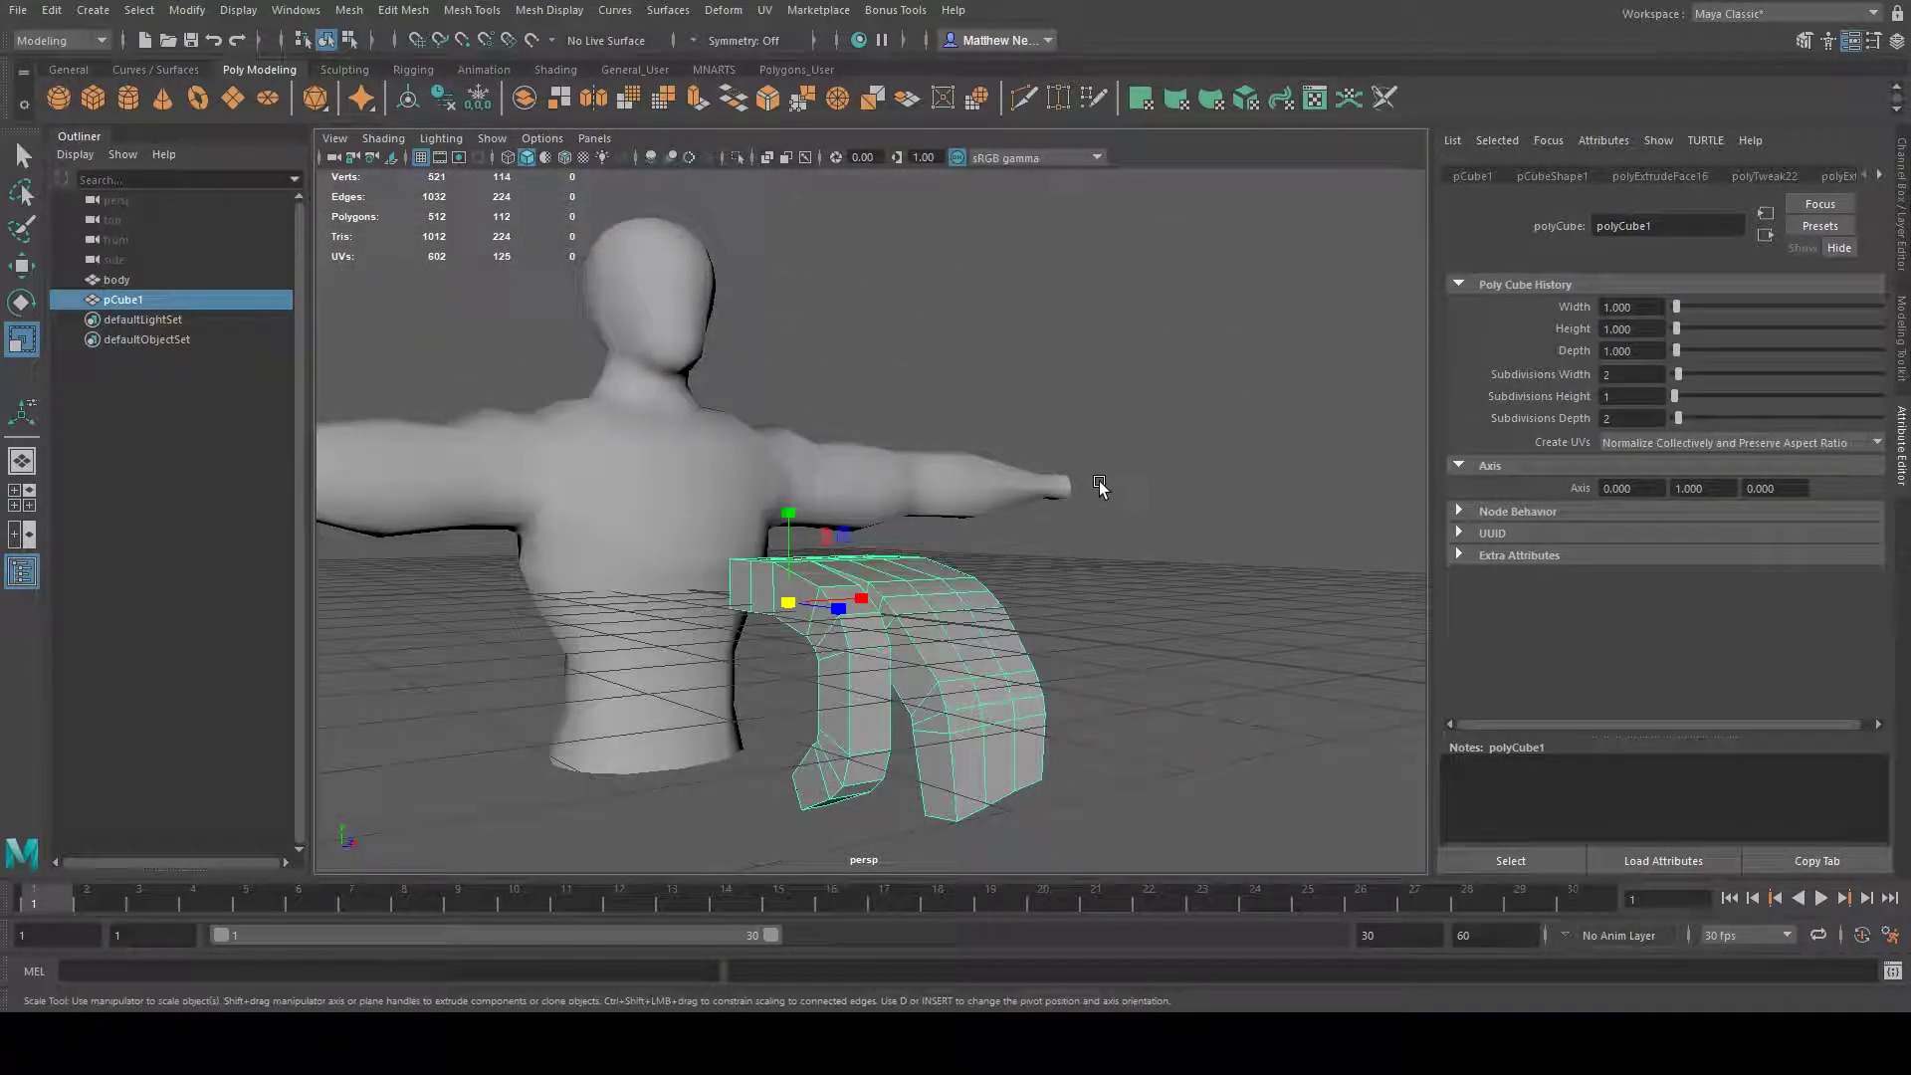
left_click_drag(1127, 527, 1158, 634, "alt")
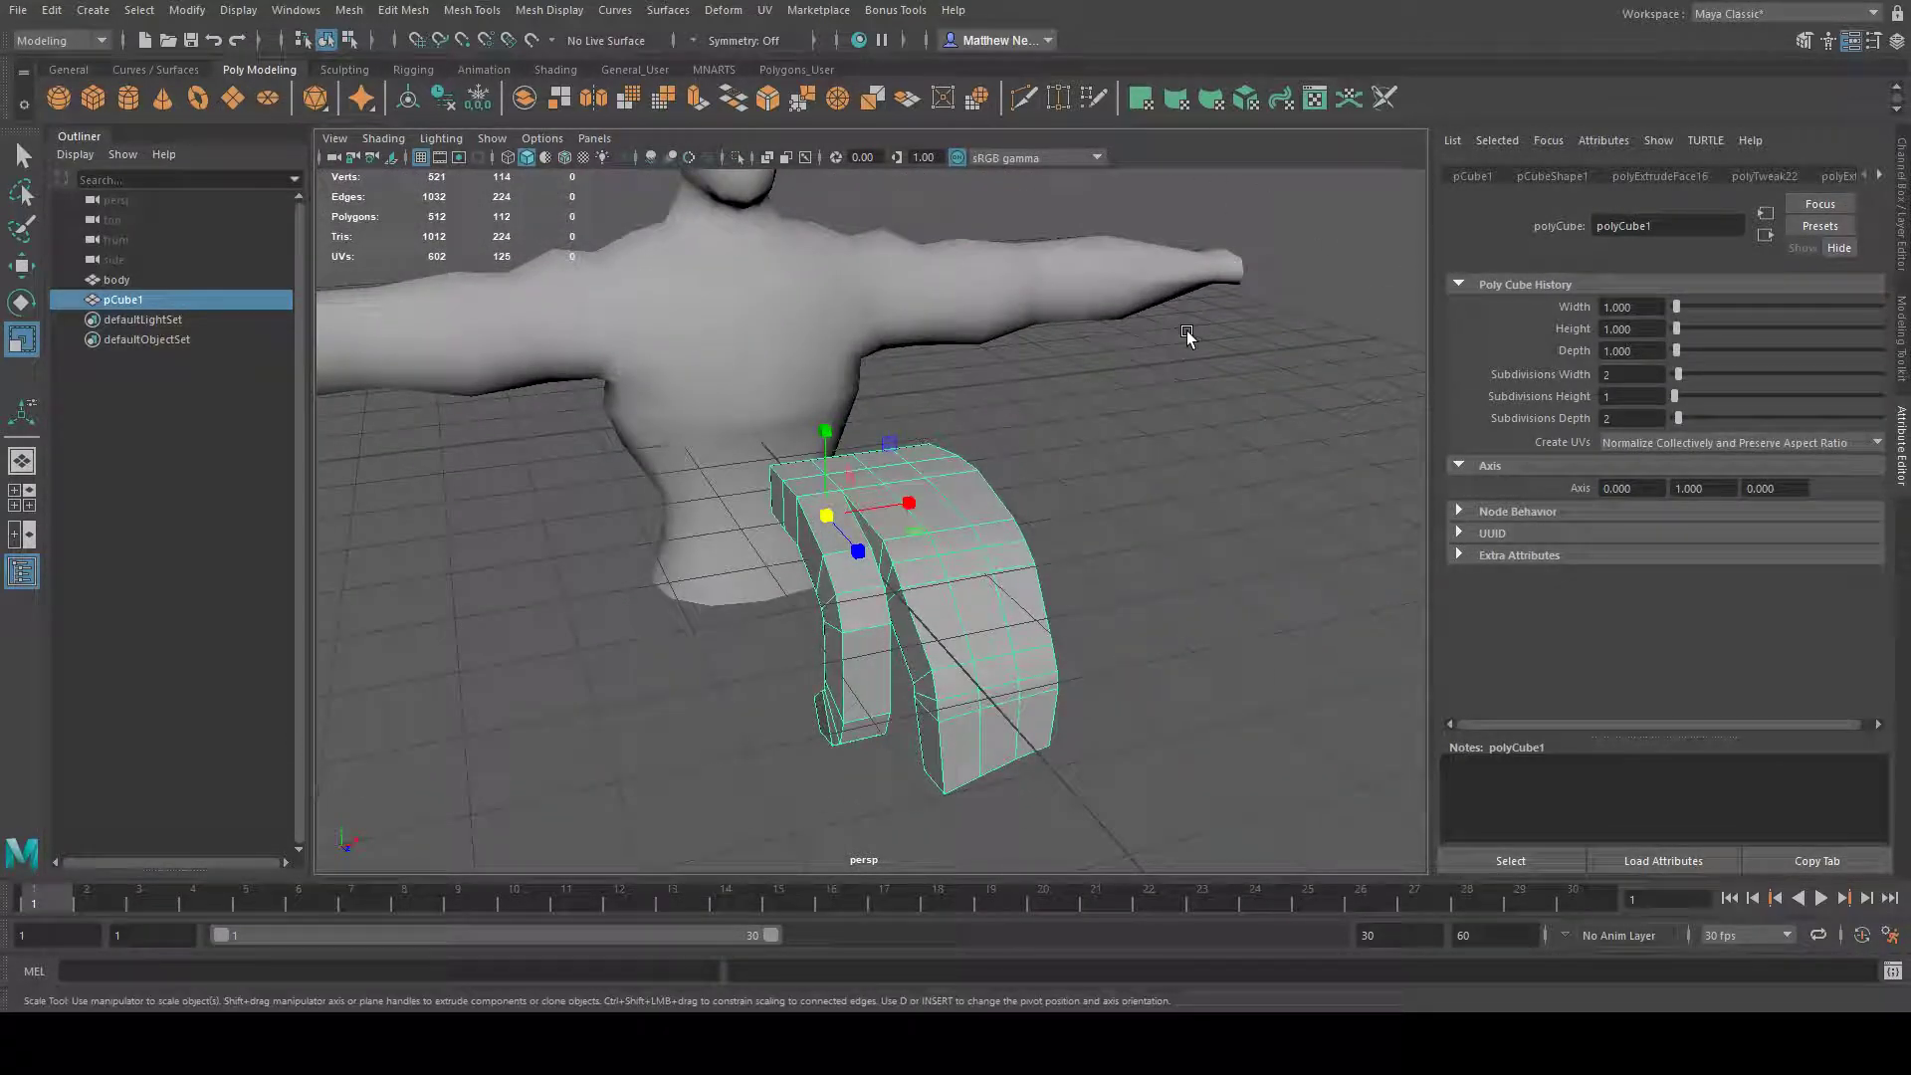
left_click_drag(1186, 331, 1322, 349, "alt")
right_click_drag(1091, 379, 1148, 400, "alt")
left_click_drag(1147, 400, 768, 587, "alt")
- Select the palm's side face on the fourth finger's side and shift it sideways with soft selection and an adjusted falloff radius
key("F11")
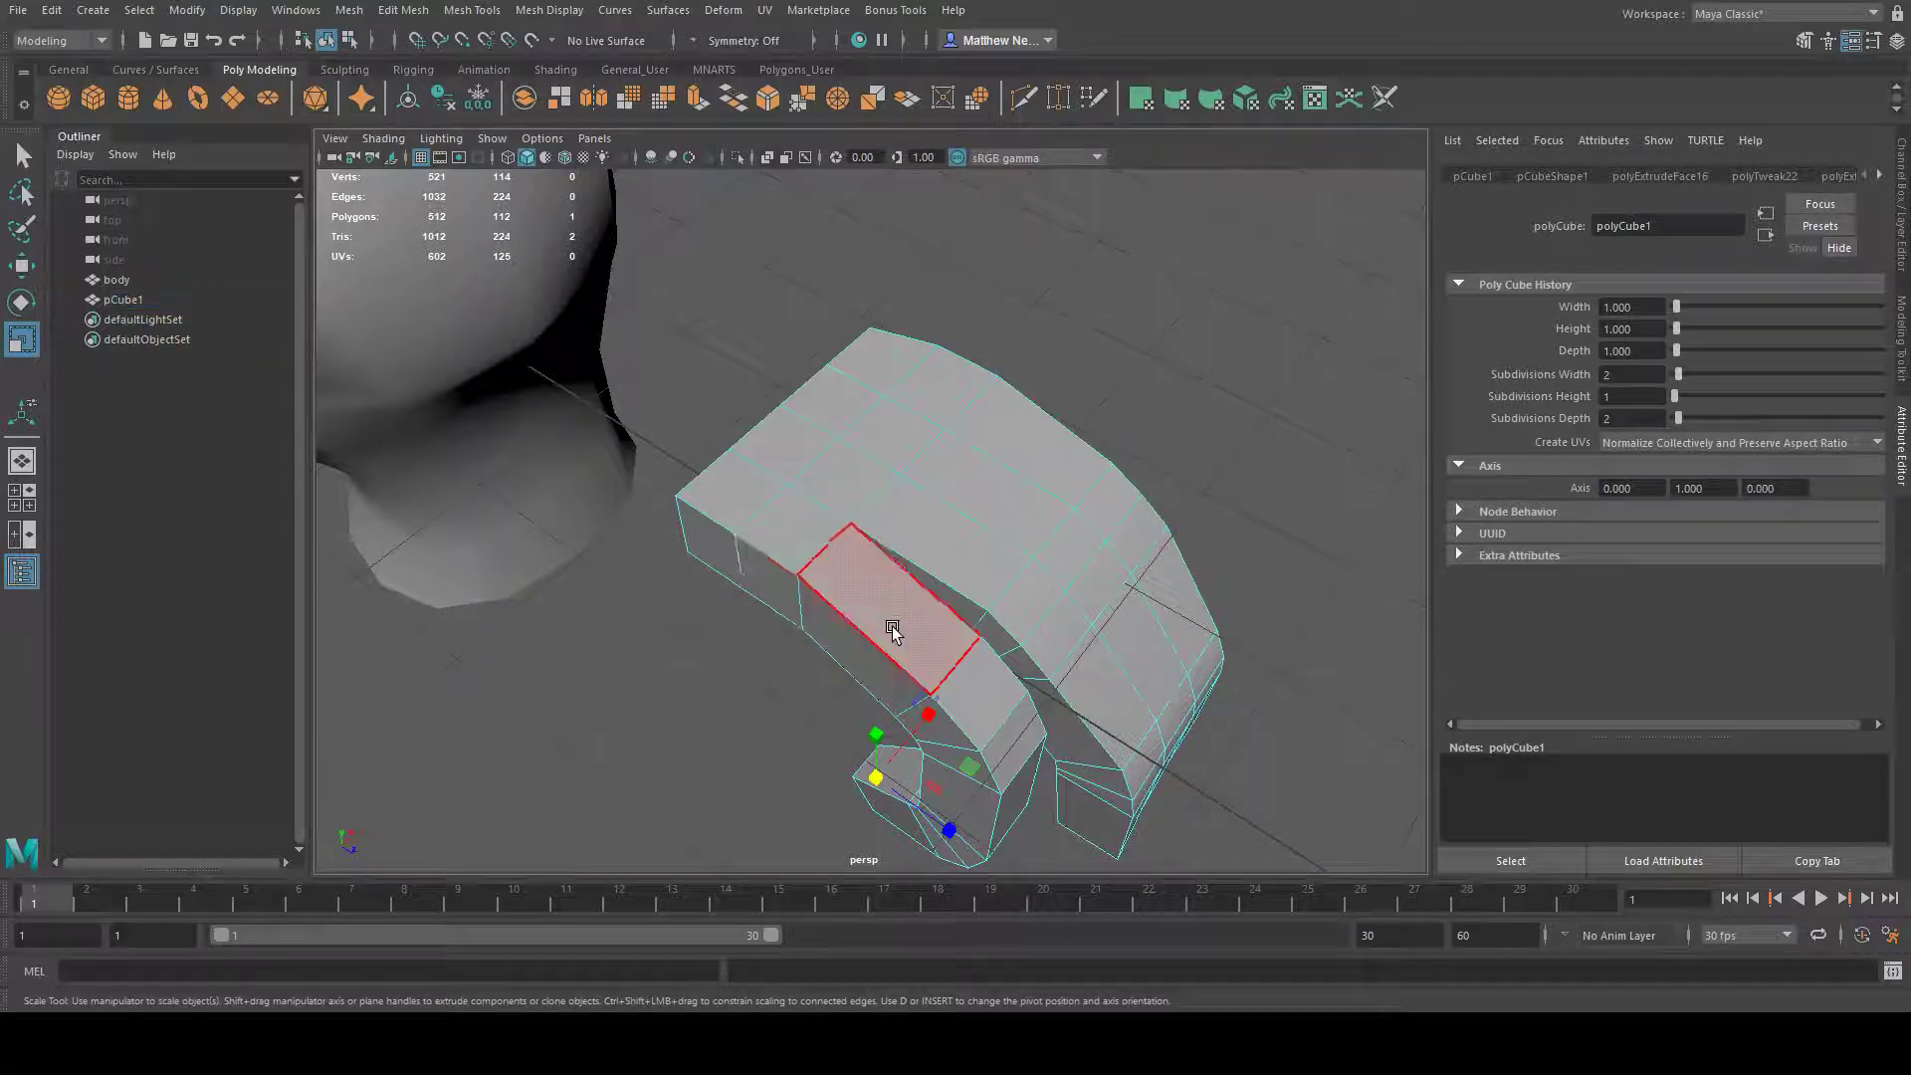
left_click_drag(886, 627, 816, 607, "alt")
left_click(751, 581)
left_click_drag(937, 645, 891, 653, "alt")
key("b")
left_click_drag(798, 597, 849, 584)
left_click(21, 266)
left_click_drag(704, 446, 652, 448, "alt")
mouse_move(832, 504)
left_mouse_down()
mouse_move(814, 502)
mouse_move(872, 487)
mouse_move(768, 493)
mouse_move(800, 498)
left_mouse_up()
key("b")
left_click_drag(885, 483, 1105, 490, "alt")
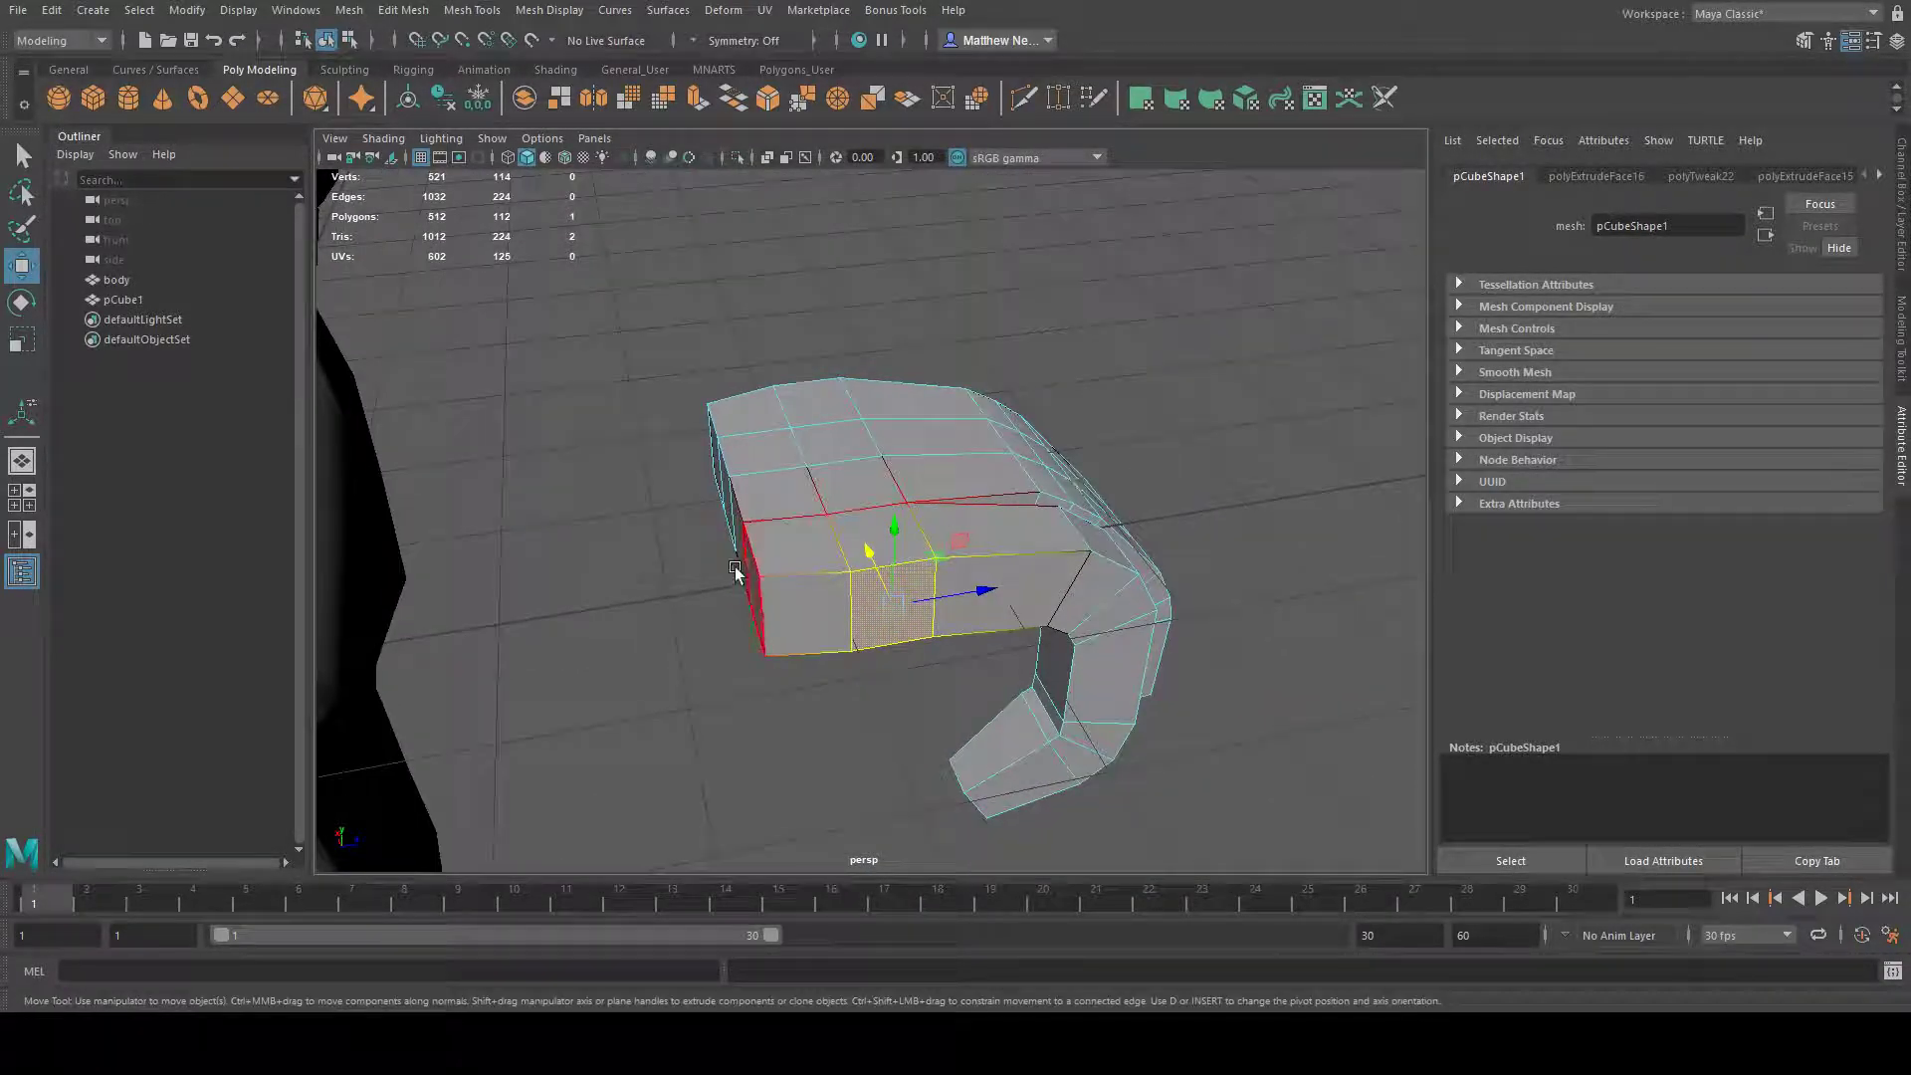
- Select the four wrist end faces and pull them away from the fingers with soft selection to lengthen the palm
left_click(754, 580)
left_click_drag(754, 580, 824, 598, "alt")
left_click(789, 584, "shift")
left_click(738, 565, "shift")
left_click(688, 548, "shift")
left_click_drag(814, 512, 816, 569)
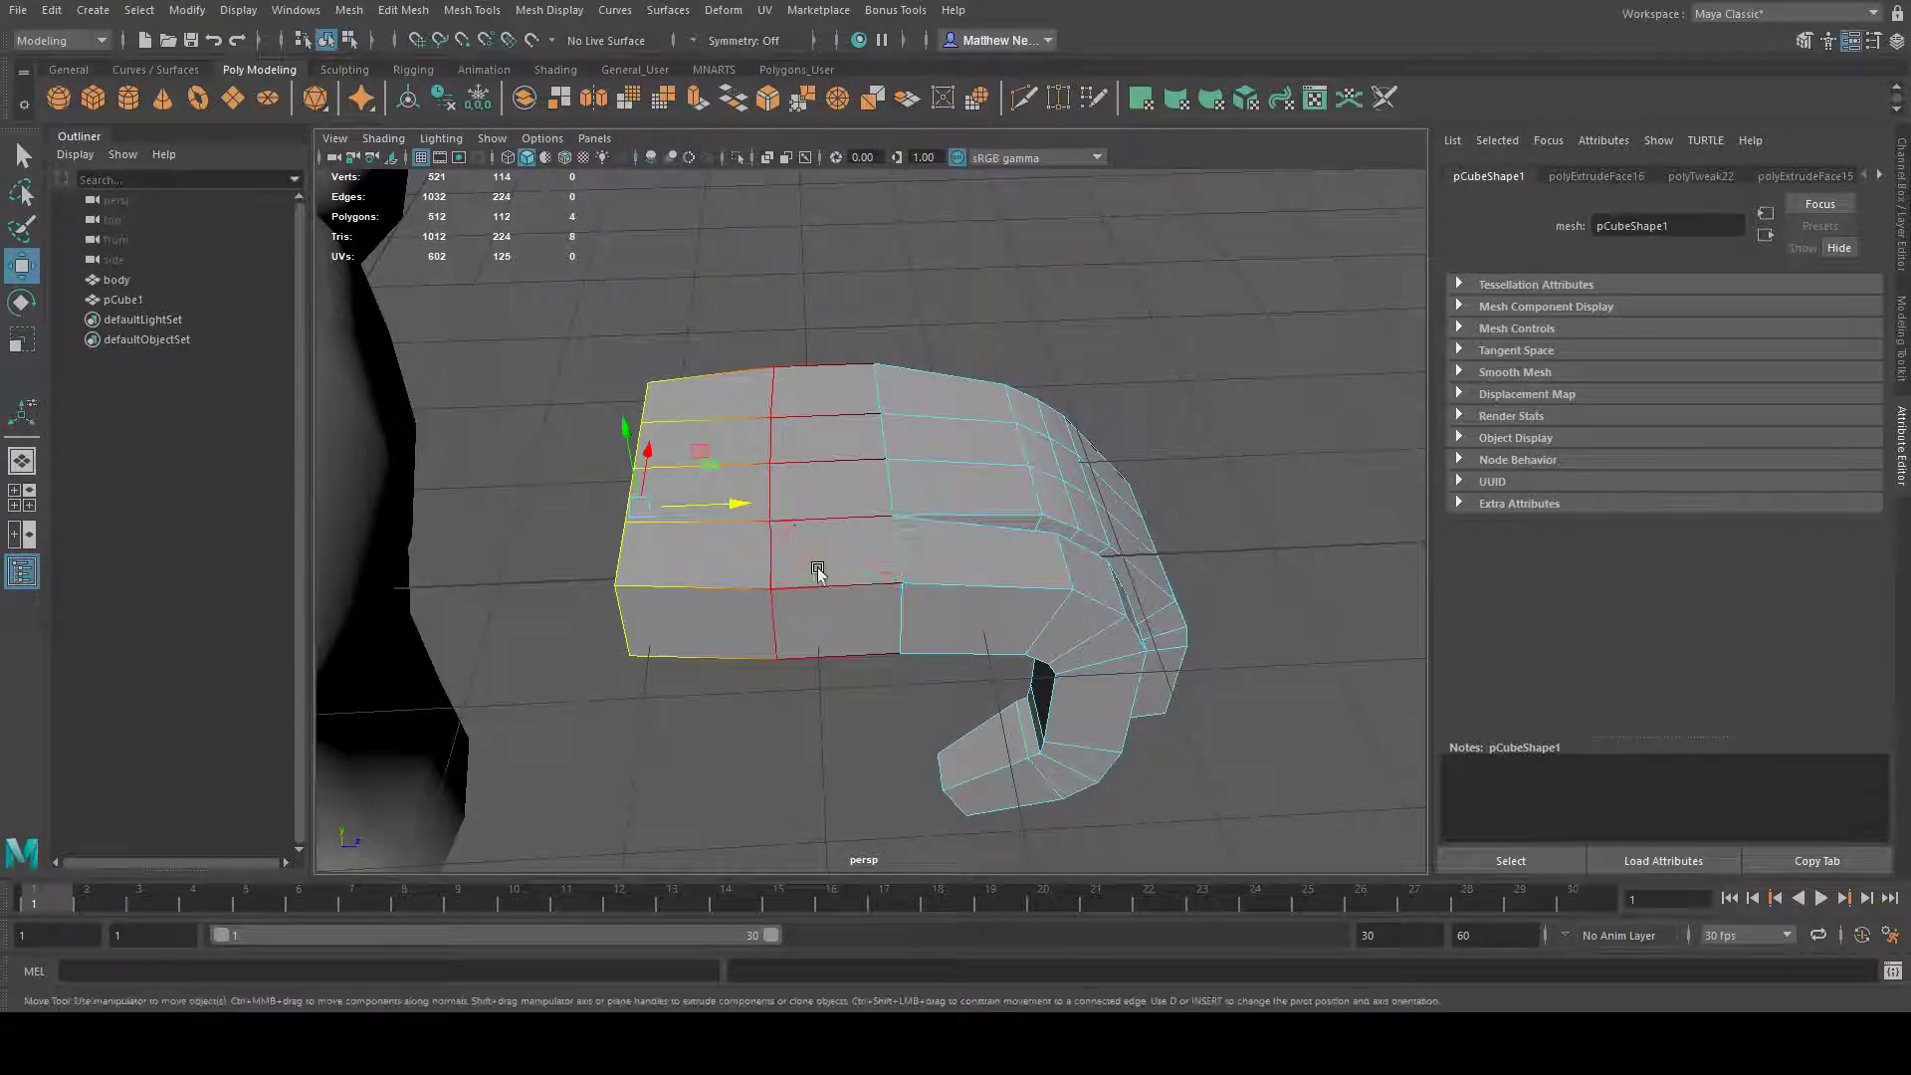
- Select the edge loop across the palm and slide it toward the fingers, leaving a longer wrist segment behind it
right_click_drag(806, 438, 804, 408)
double_click(772, 448)
left_click_drag(944, 529, 913, 498, "alt")
left_click_drag(914, 498, 957, 462, "alt")
left_click(854, 489)
left_click_drag(999, 401, 1096, 418, "alt")
left_click(938, 430, "shift")
left_click(1207, 473)
- Examine the reshaped palm and curled fingers from several angles, with and without component display
left_click_drag(1207, 473, 964, 503, "alt")
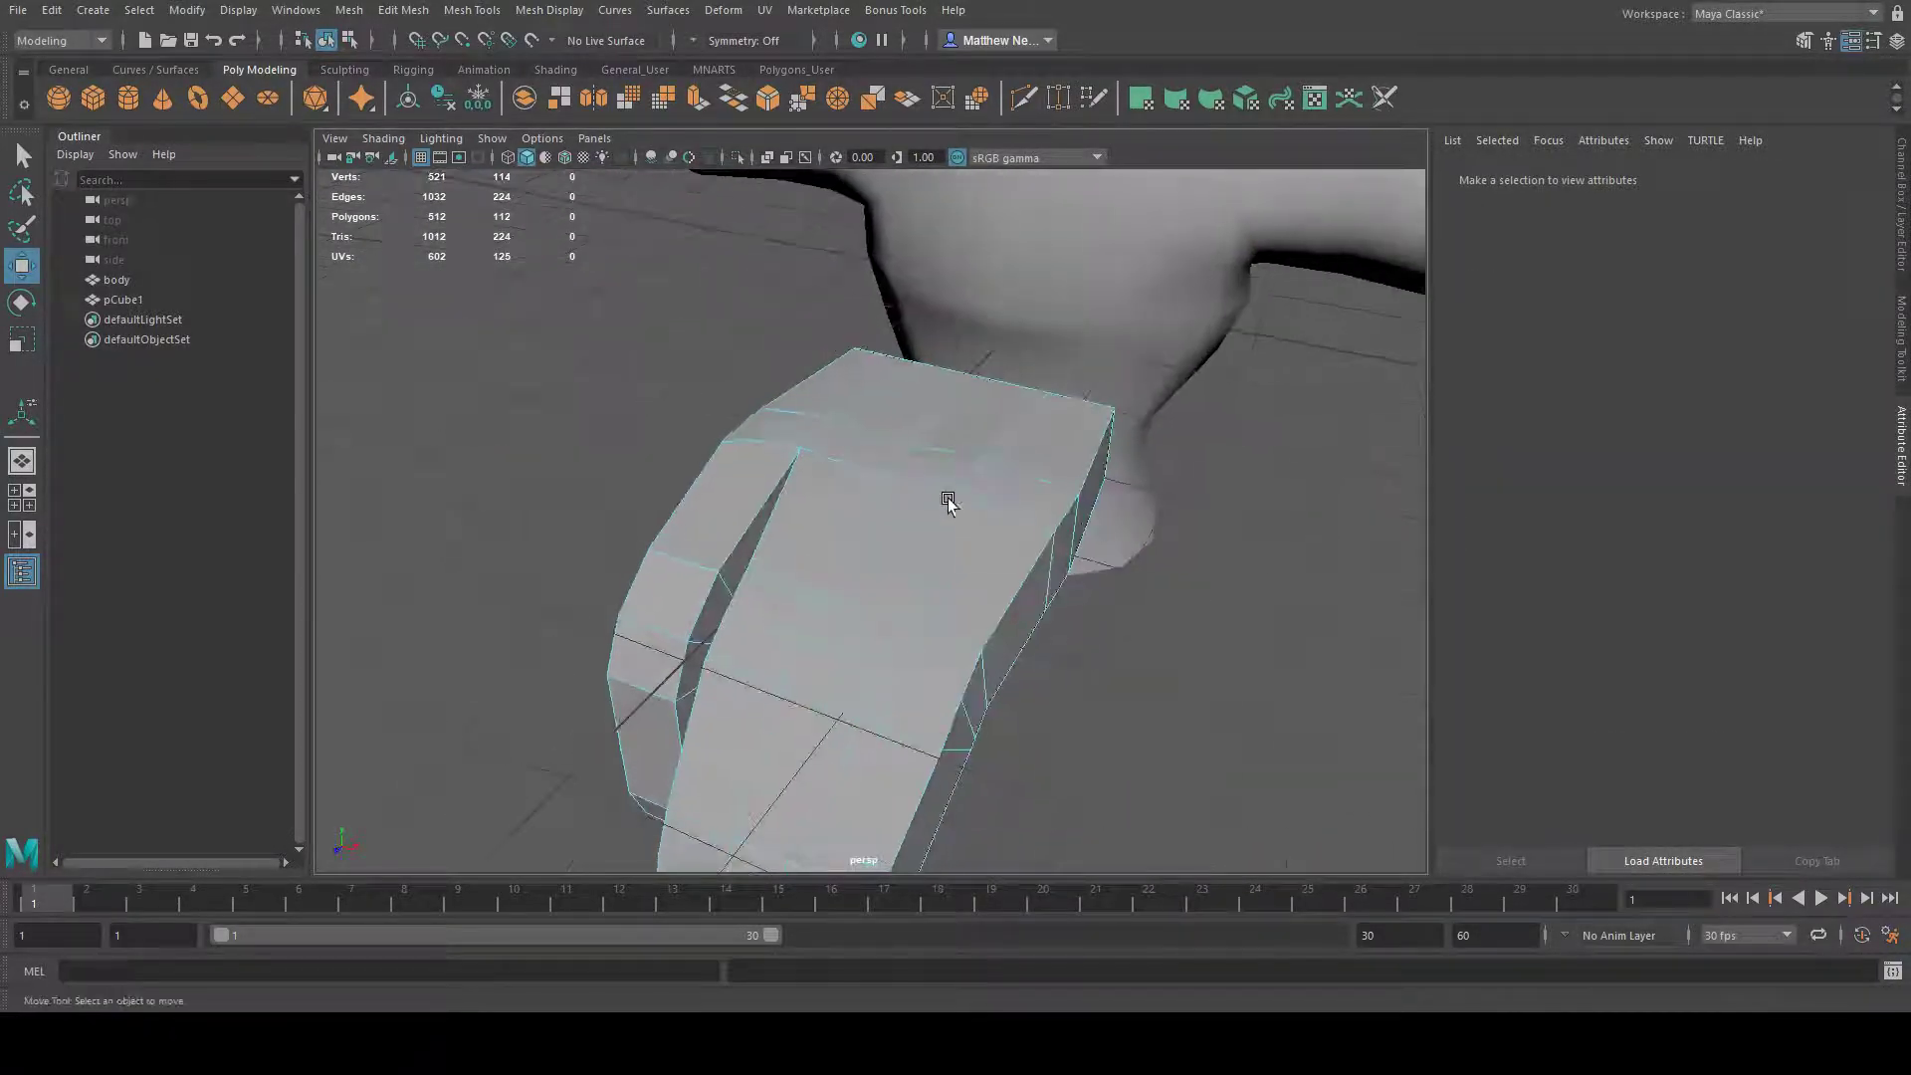
left_click_drag(1041, 456, 1288, 563, "alt")
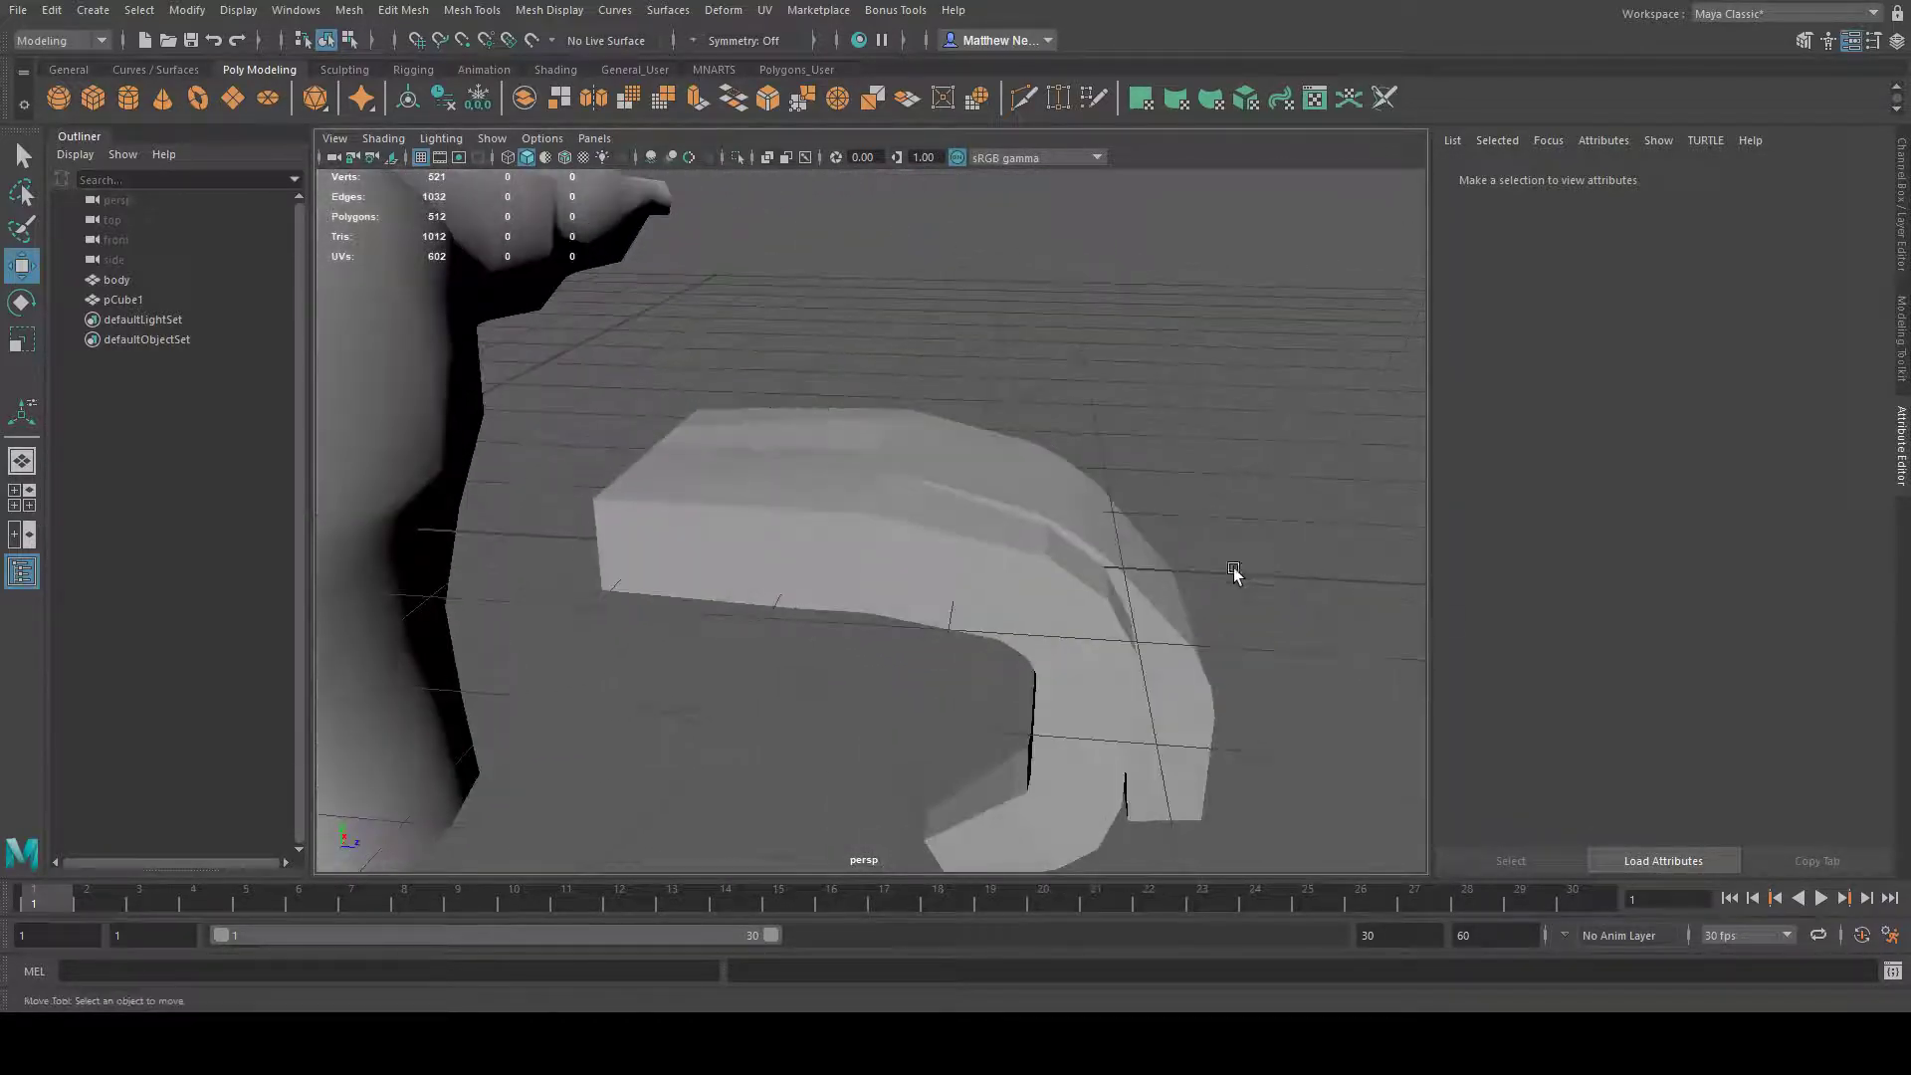
left_click(1035, 605)
left_click_drag(1035, 605, 757, 529, "alt")
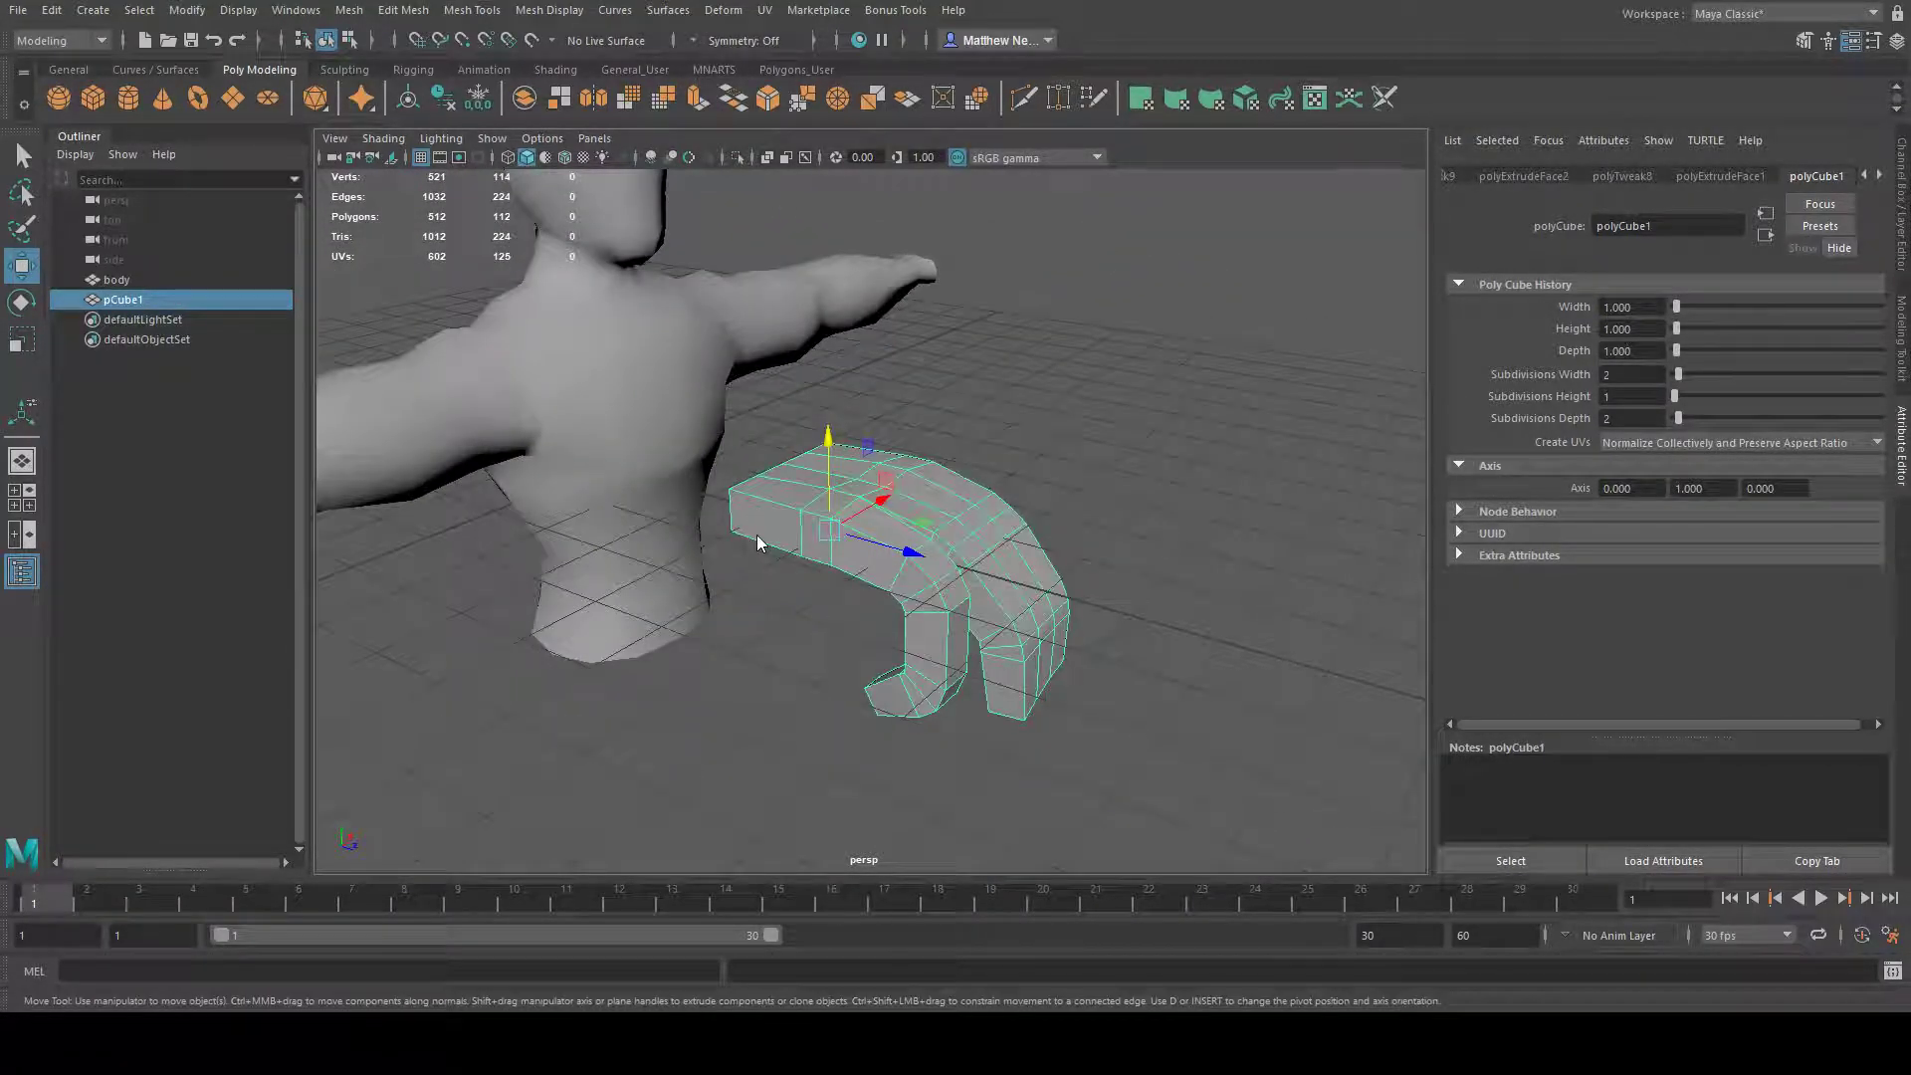
key("F11")
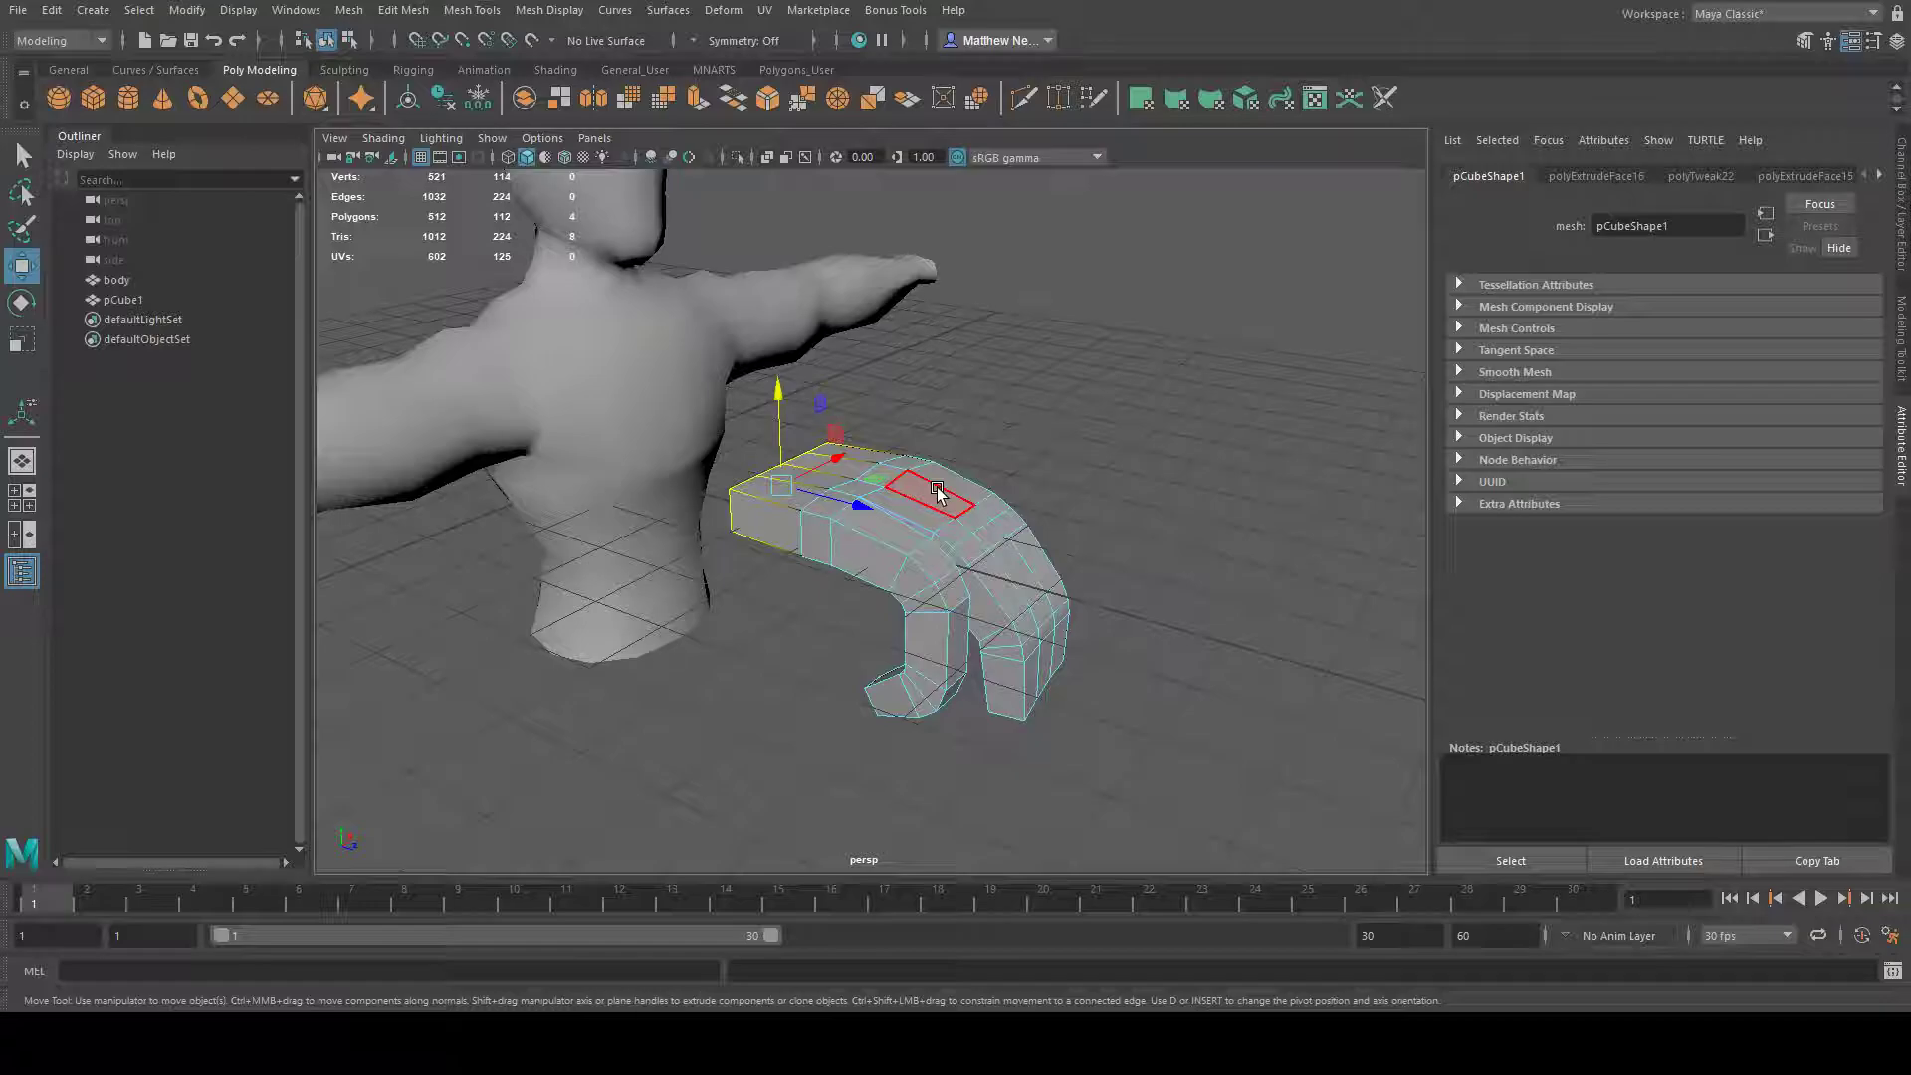
left_click_drag(1111, 461, 884, 565, "alt")
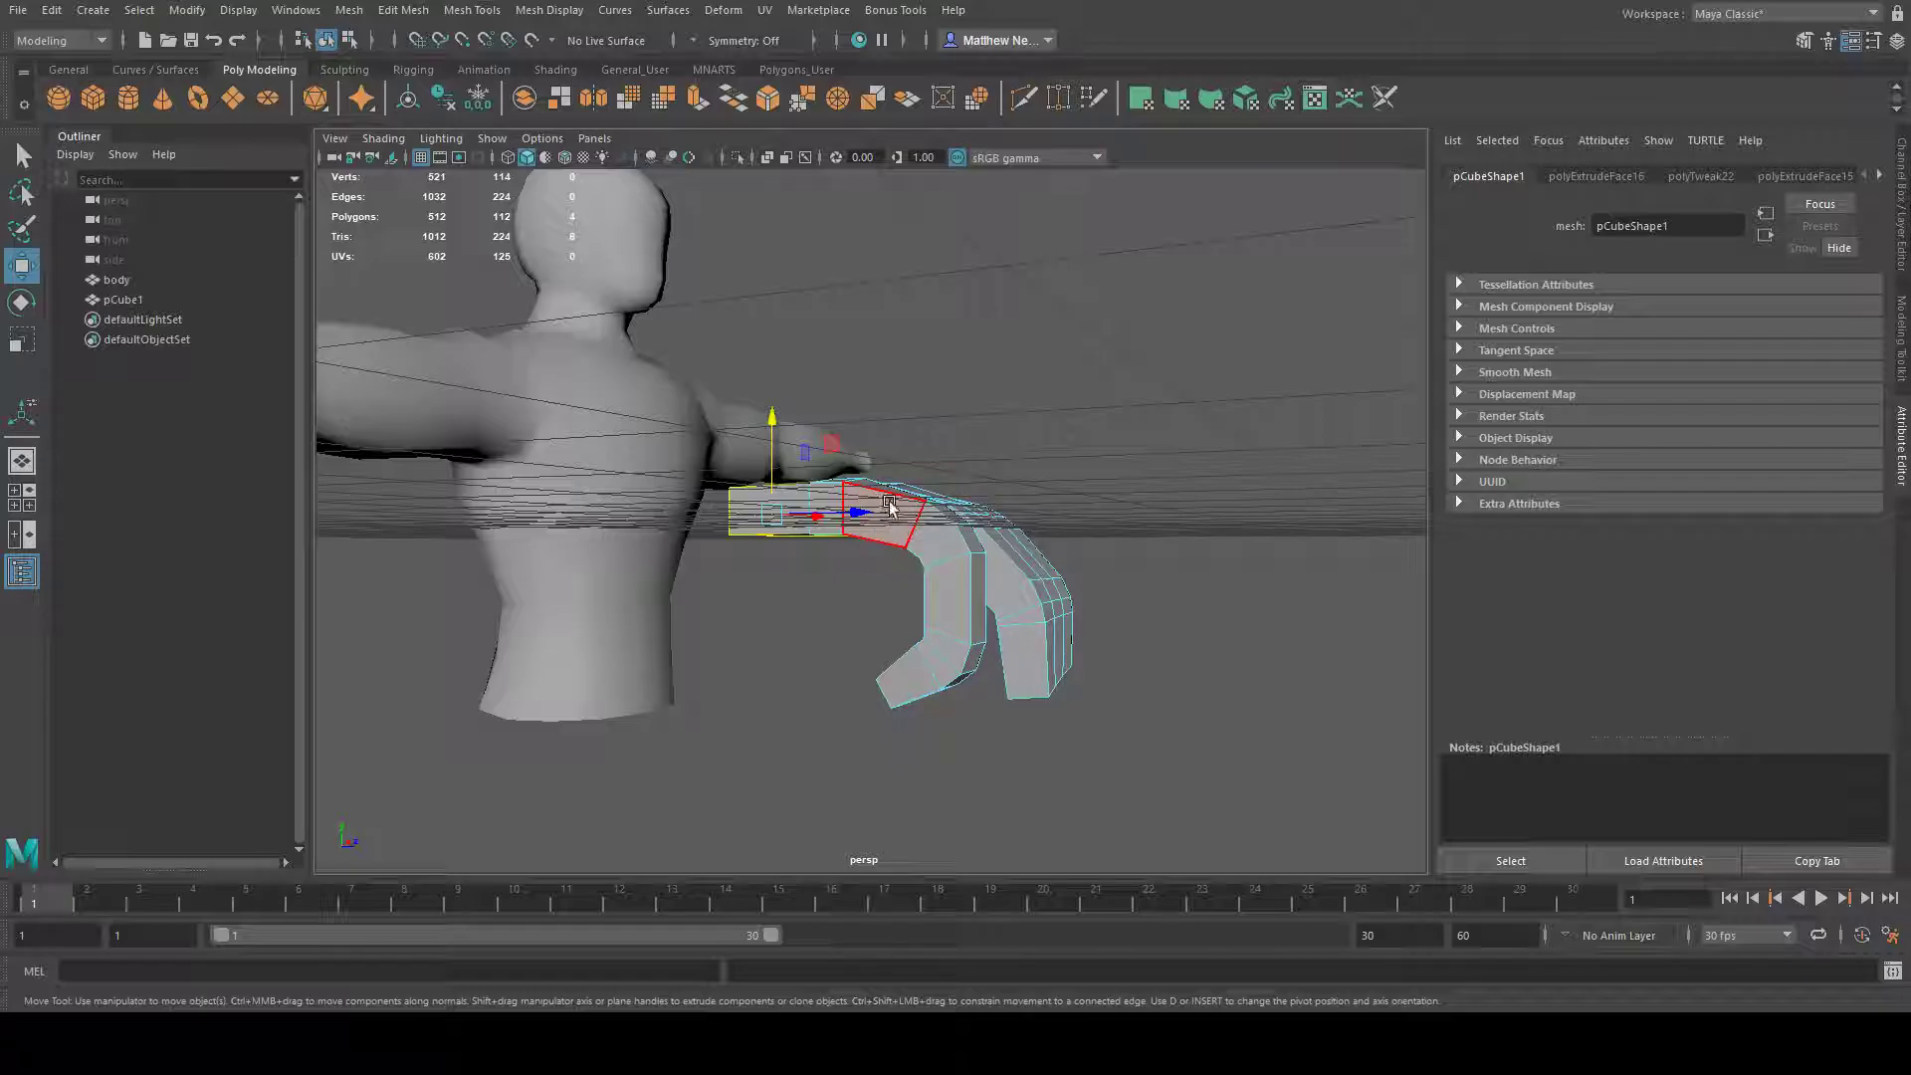
- Select the side face next to the wrist on the fourth finger's side and rotate it to change its tilt with soft selection
left_click_drag(1036, 428, 1025, 509, "alt")
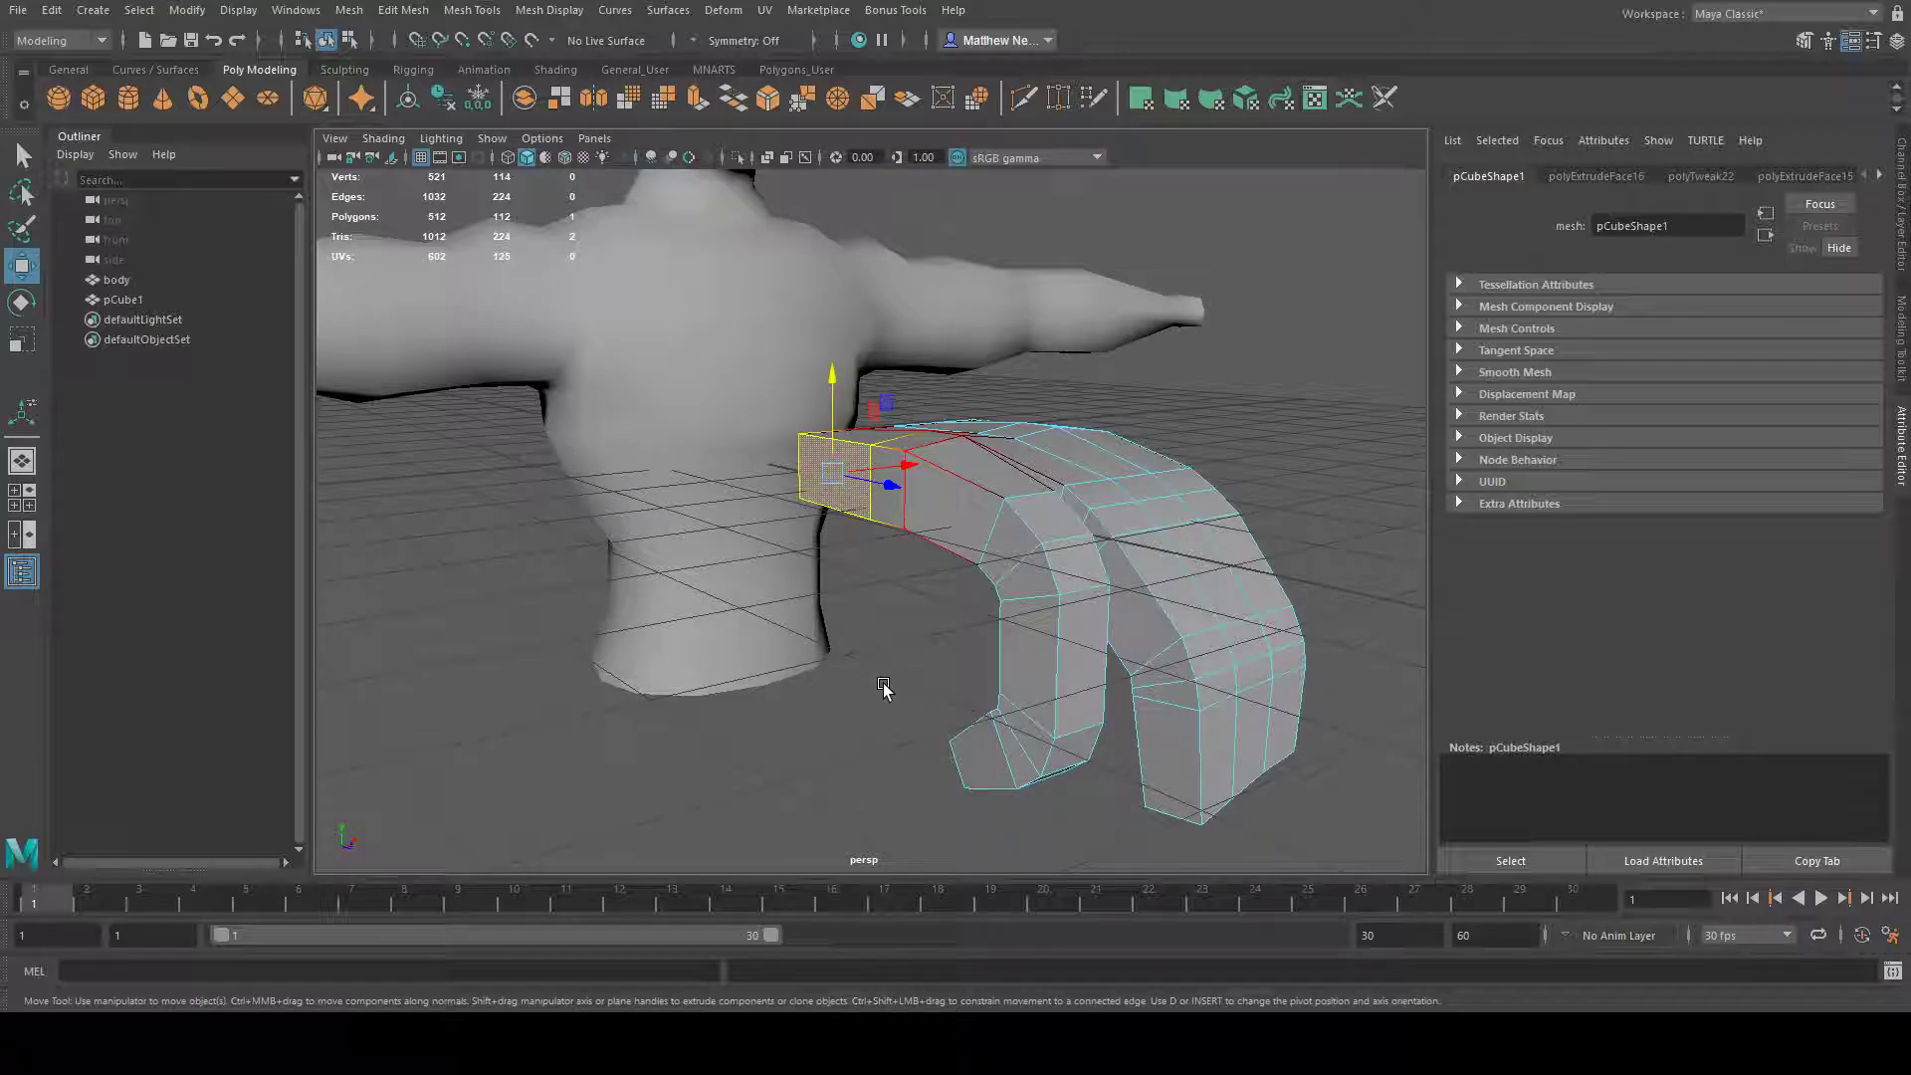
left_click_drag(891, 687, 852, 567, "alt")
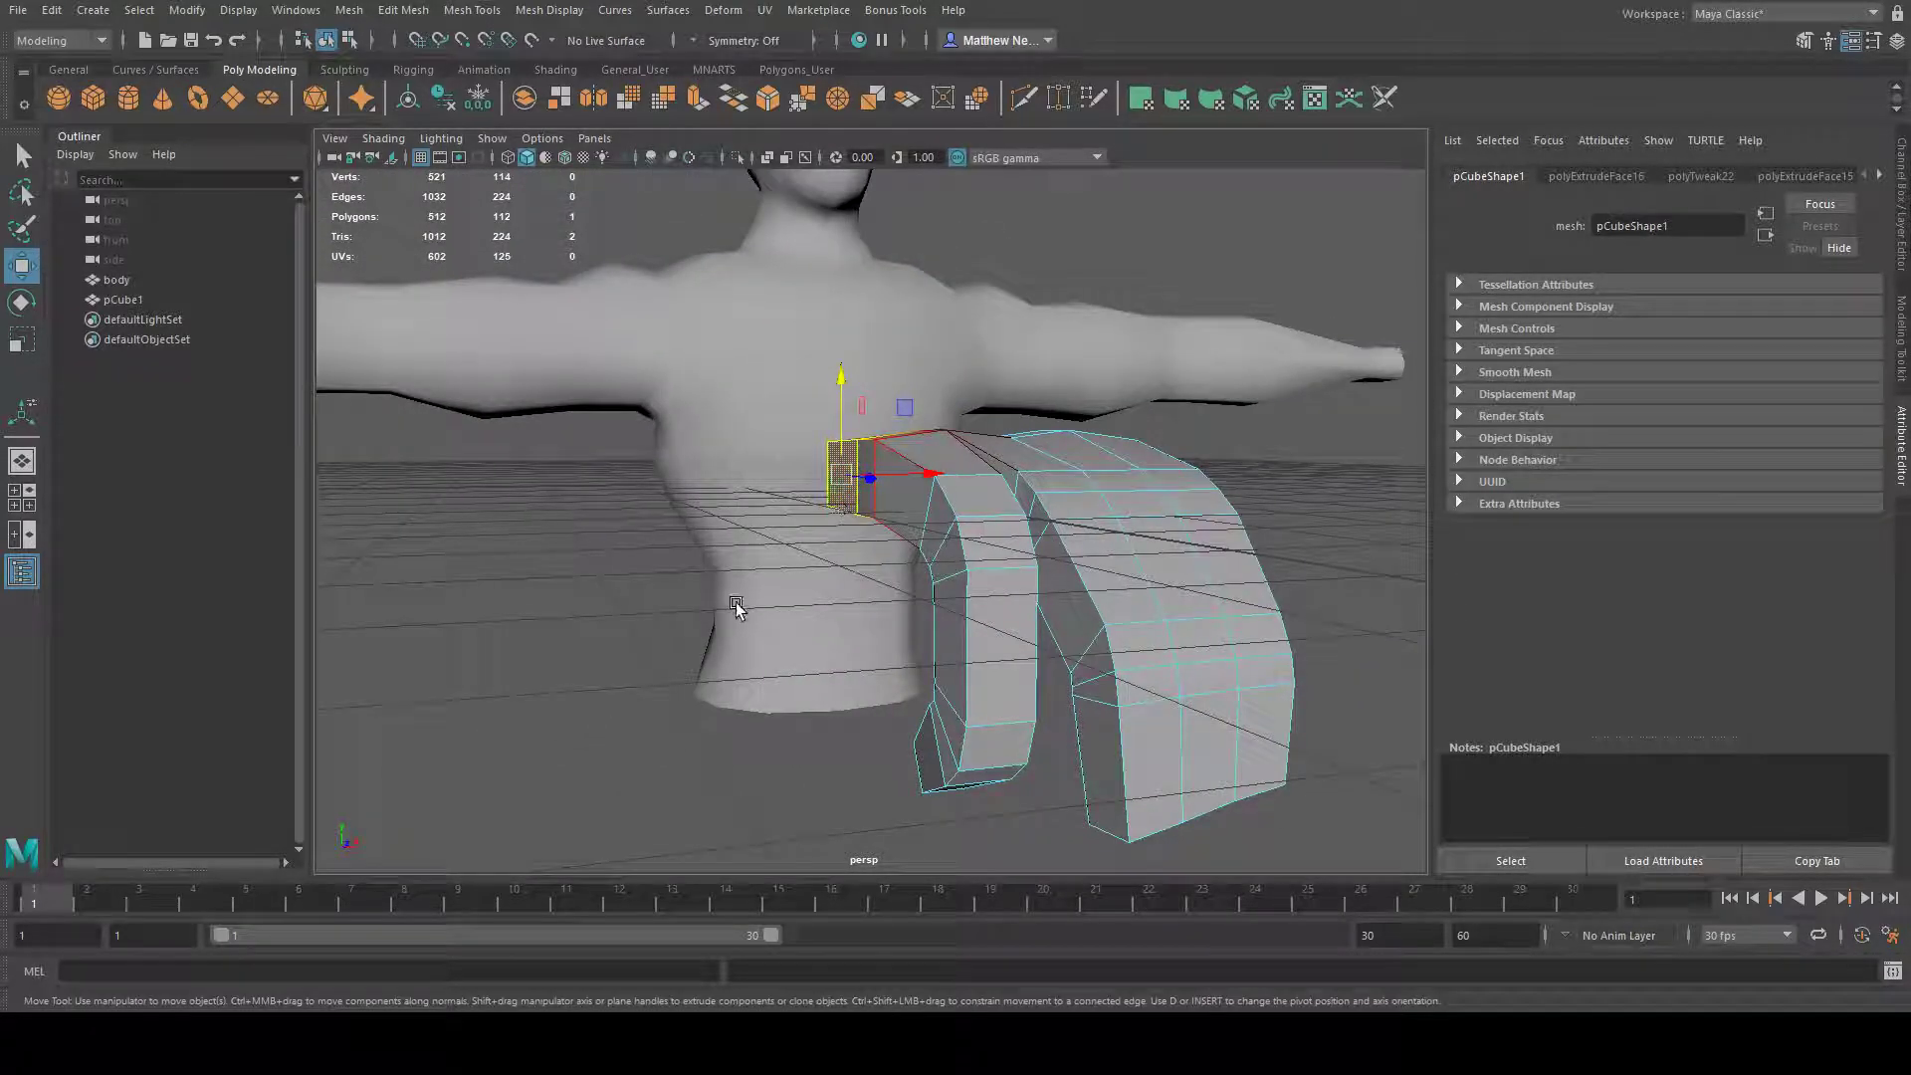
left_click_drag(875, 669, 956, 598, "alt")
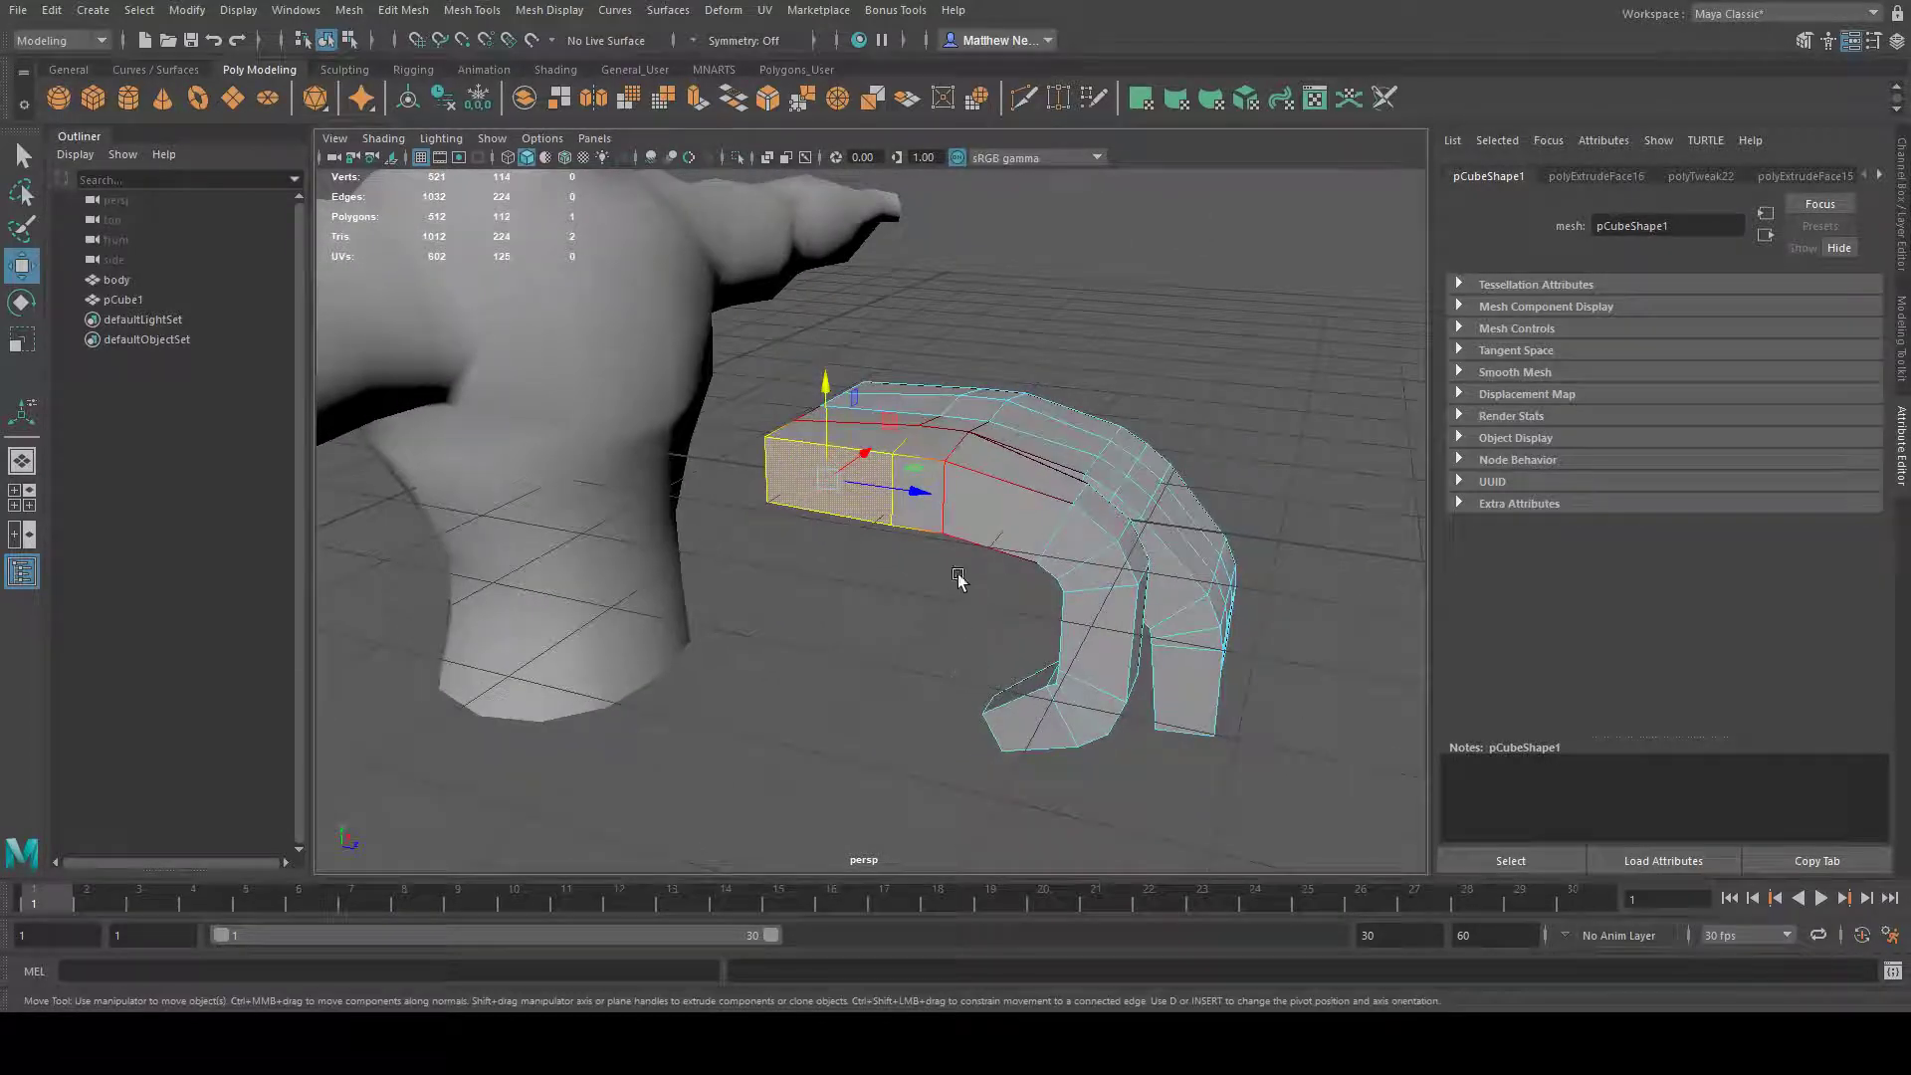
left_click(22, 302)
left_click_drag(637, 467, 713, 341, "alt")
left_click(22, 266)
left_click(21, 302)
left_click_drag(861, 386, 1004, 428)
- Scale the selected side face vertically to make the base for the thumb taller
left_click(24, 340)
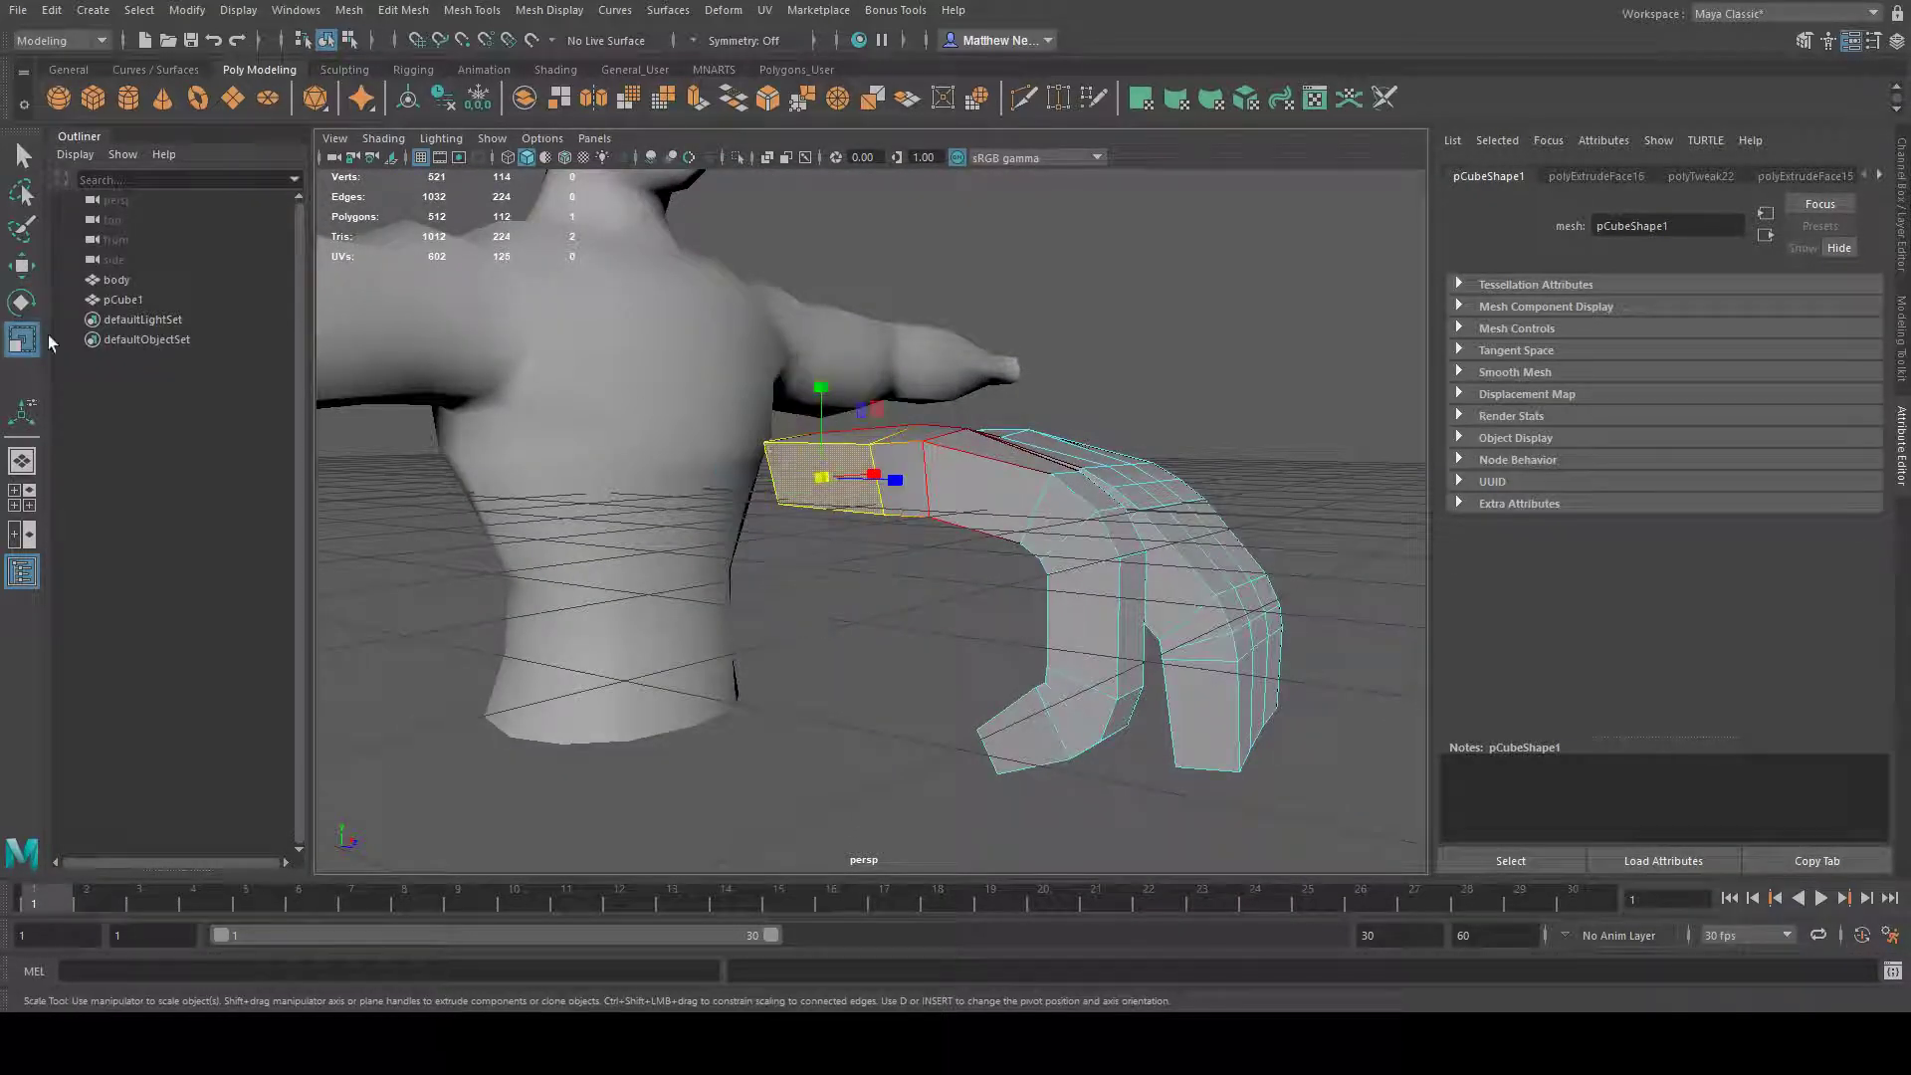
left_click_drag(820, 388, 820, 394)
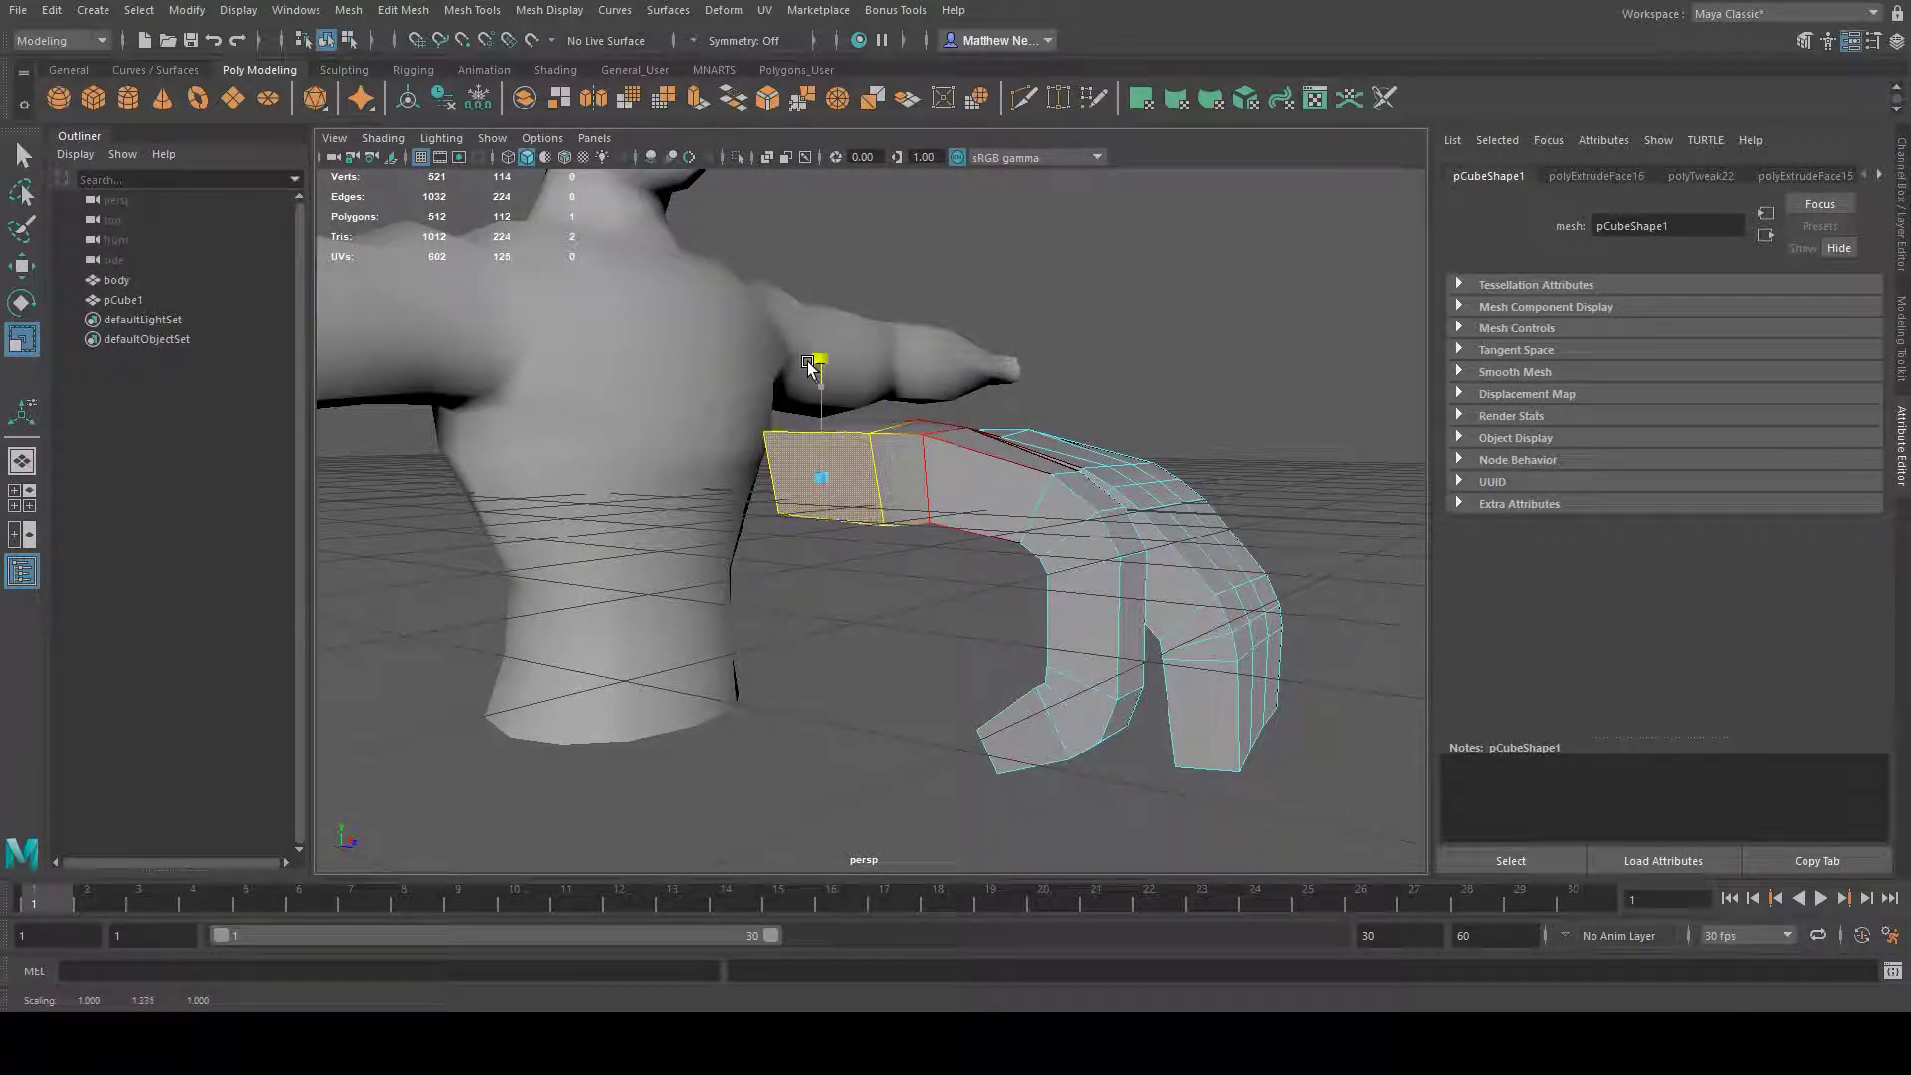
left_click_drag(1111, 425, 1209, 470, "alt")
left_click_drag(1136, 513, 1040, 472, "alt")
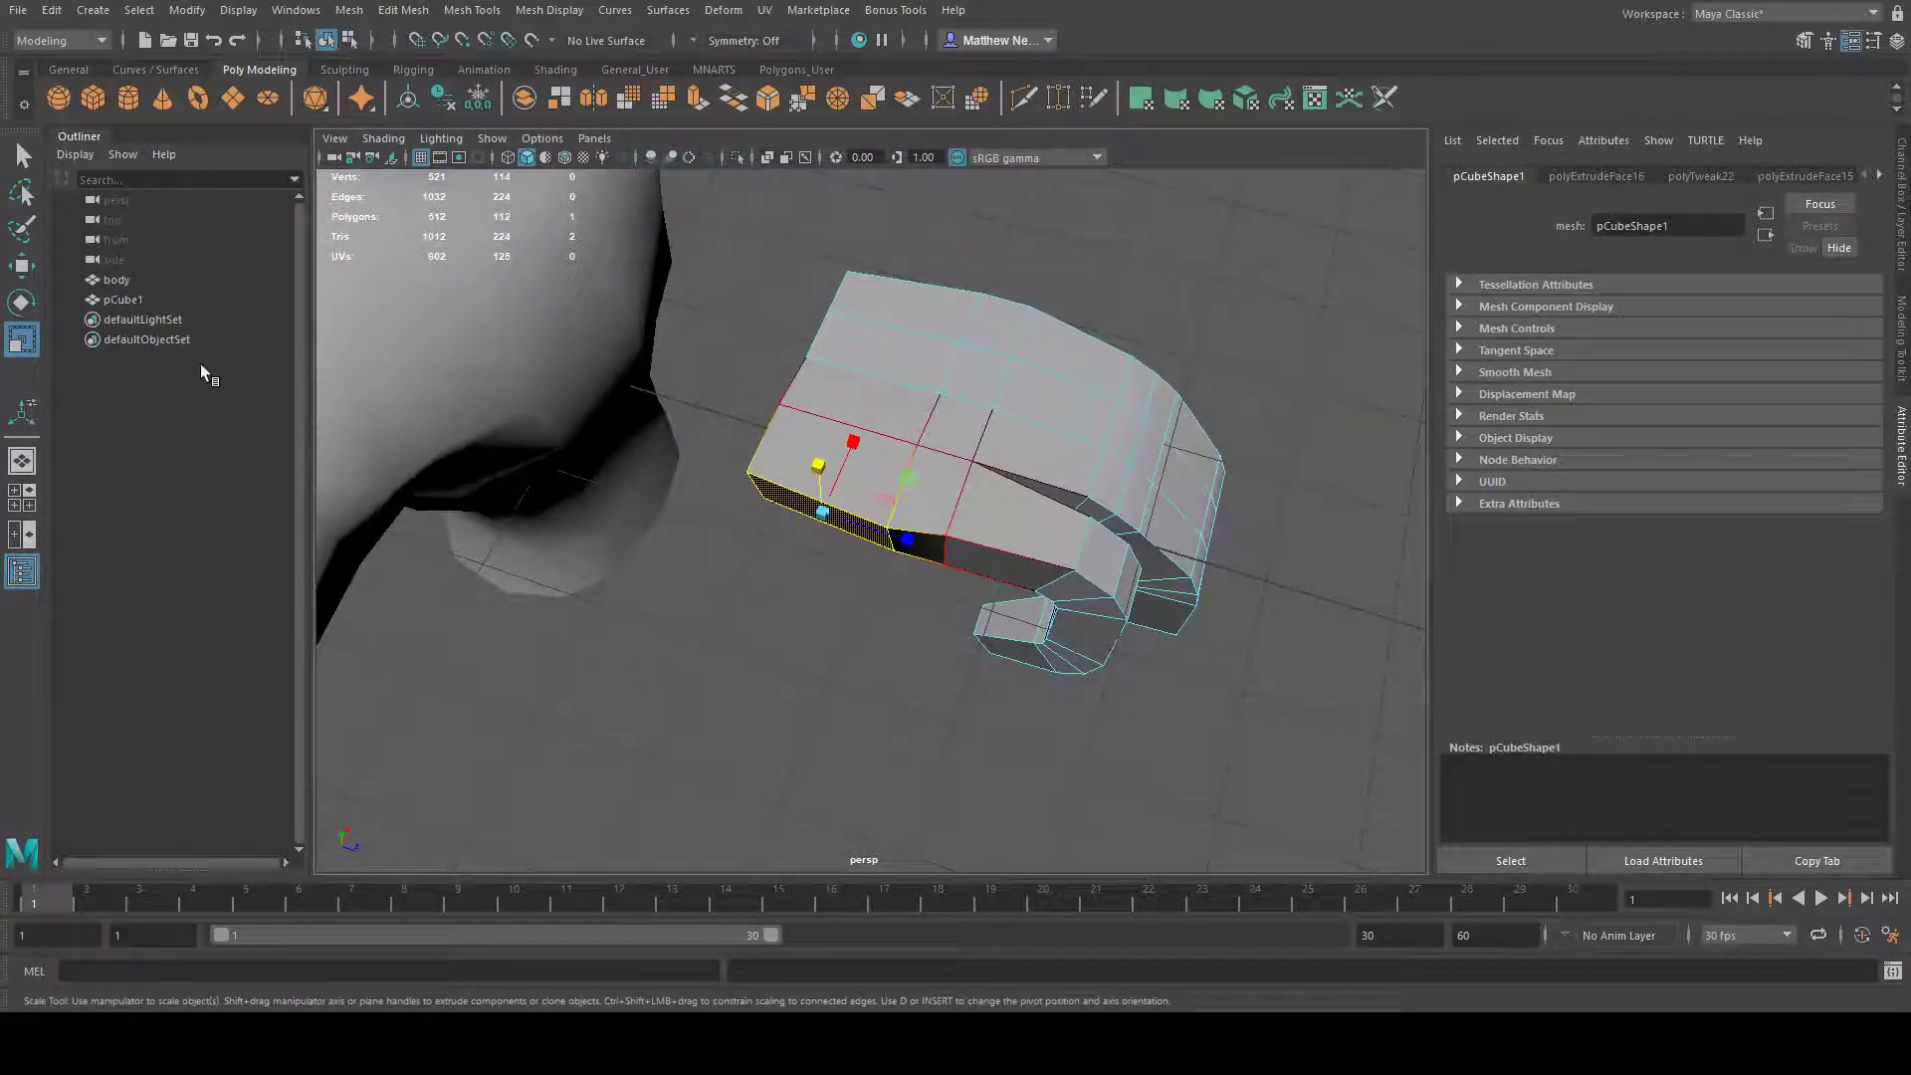
- Rotate the thumb-base side face about the vertical axis to straighten it along the palm, and switch off soft selection
key("e")
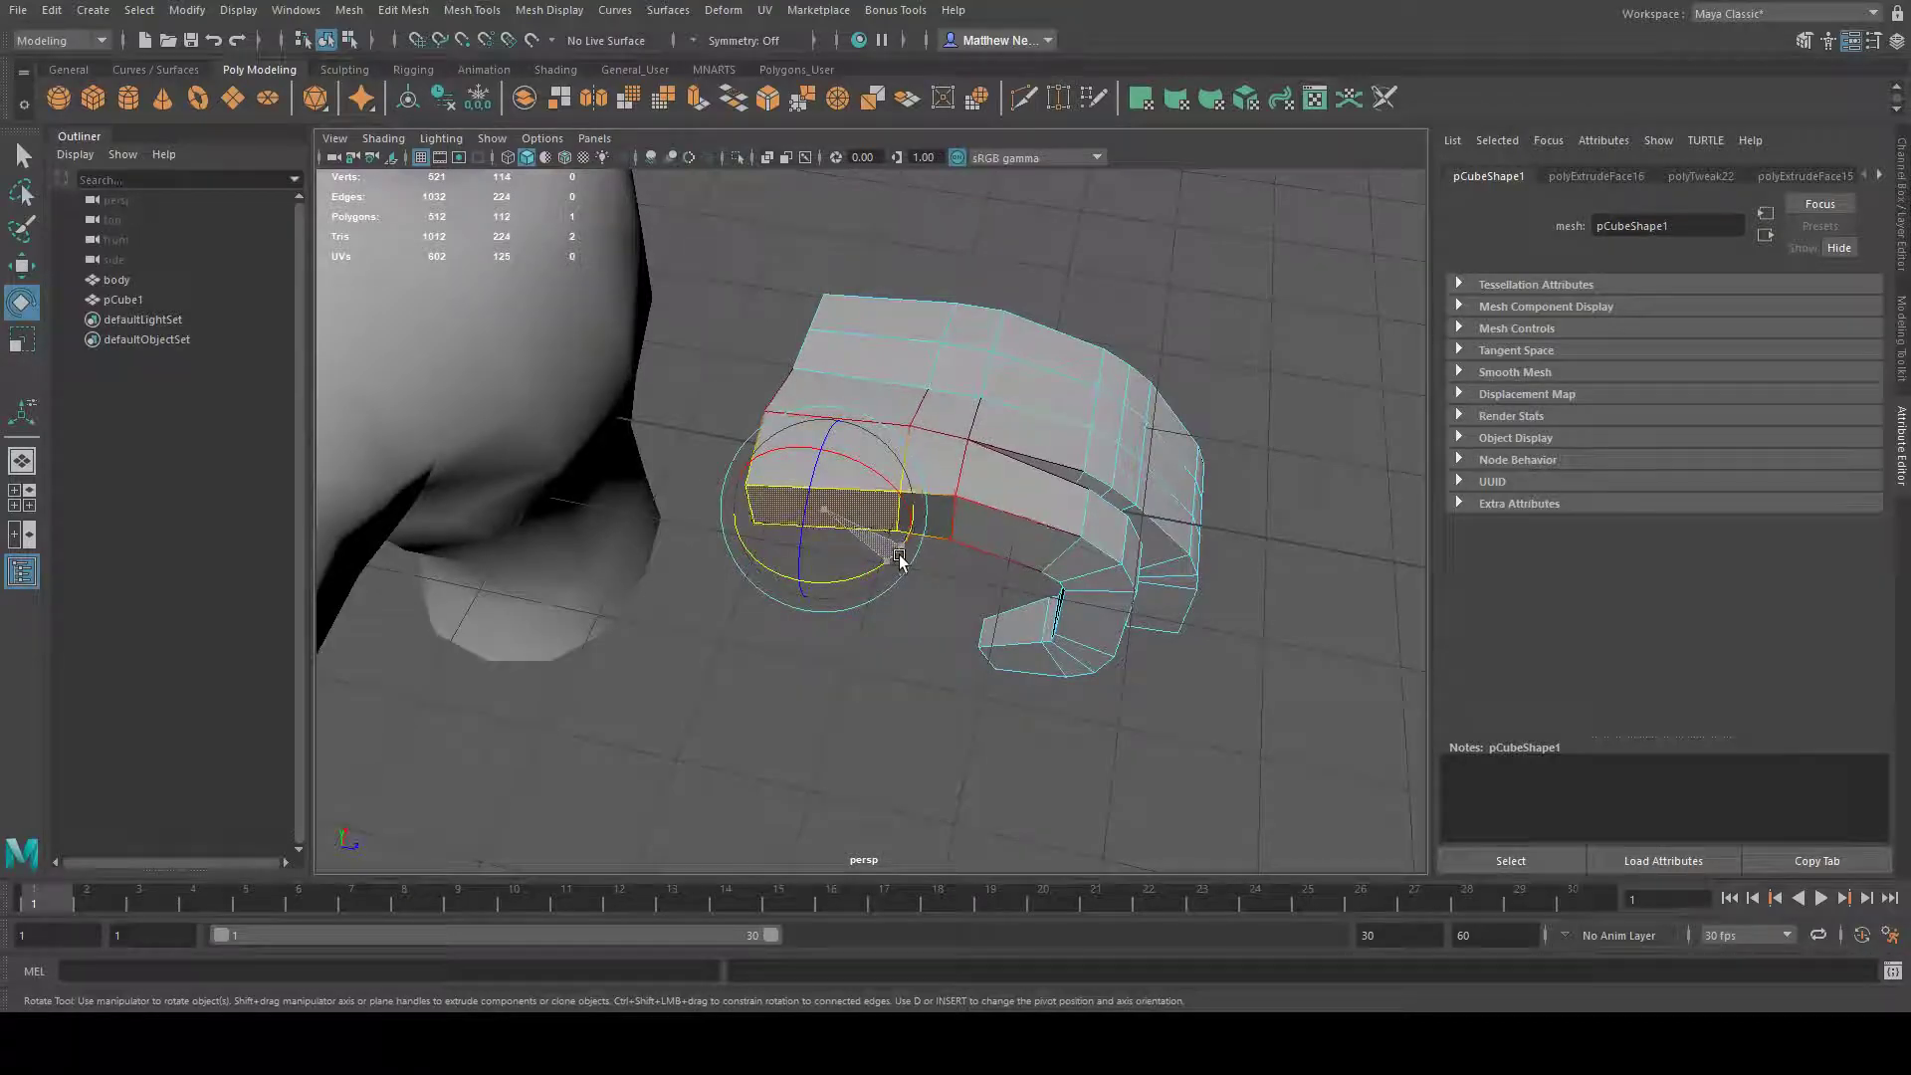
left_click_drag(896, 555, 1095, 437, "alt")
left_click(21, 265)
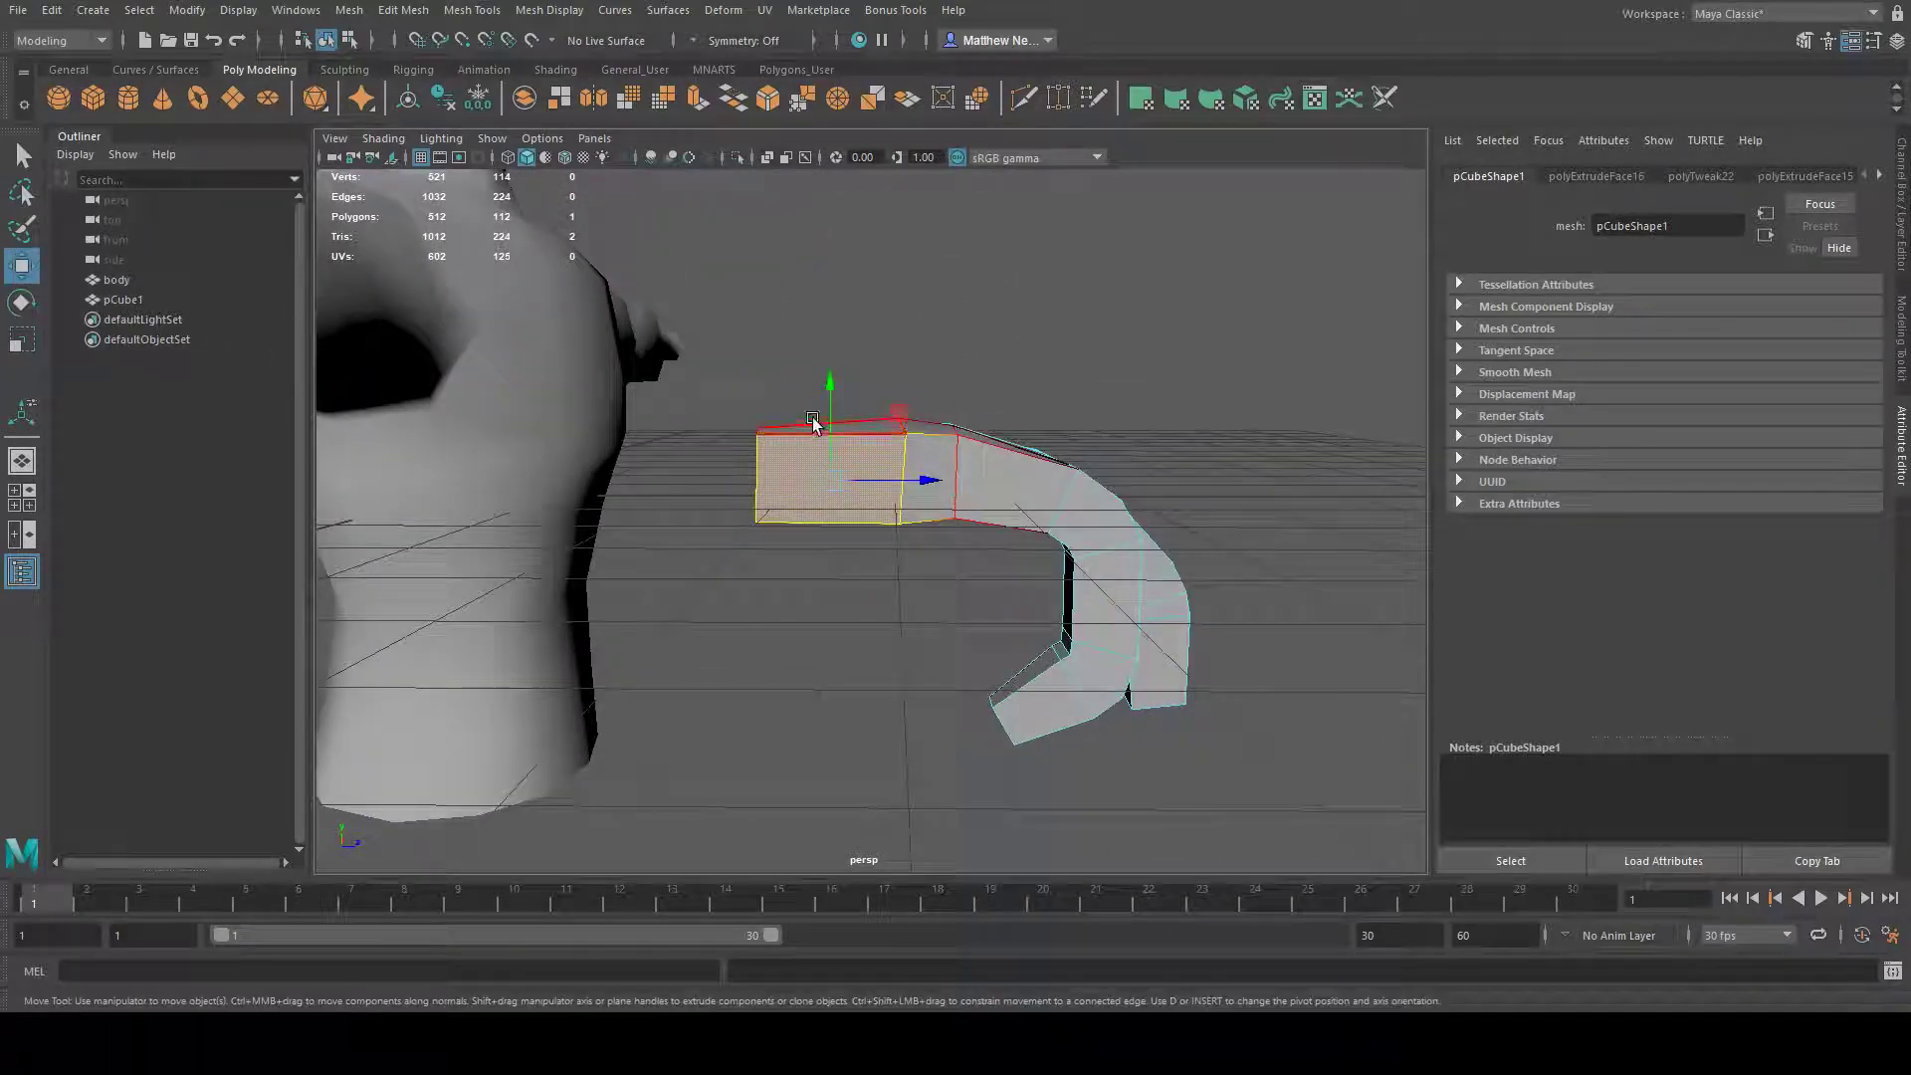
left_click_drag(837, 402, 1167, 443, "alt")
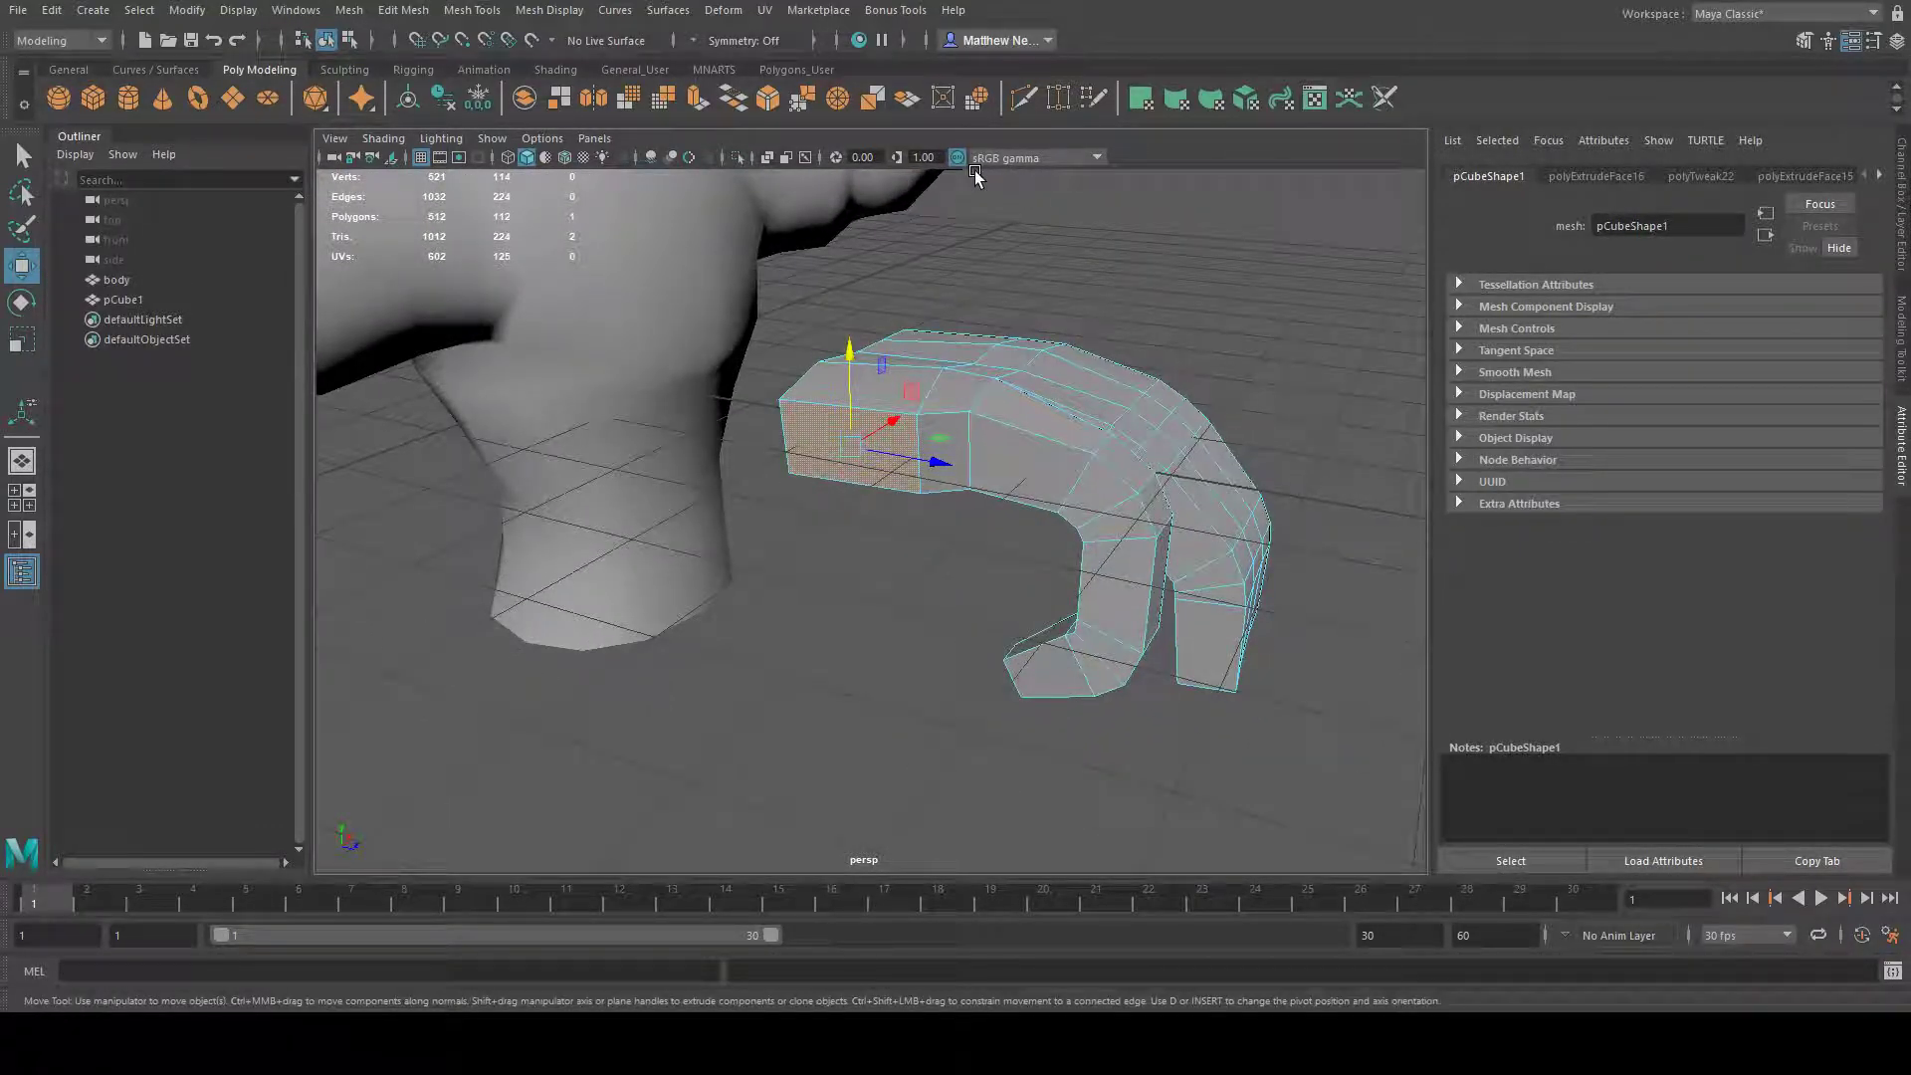
left_click_drag(974, 176, 808, 429, "alt")
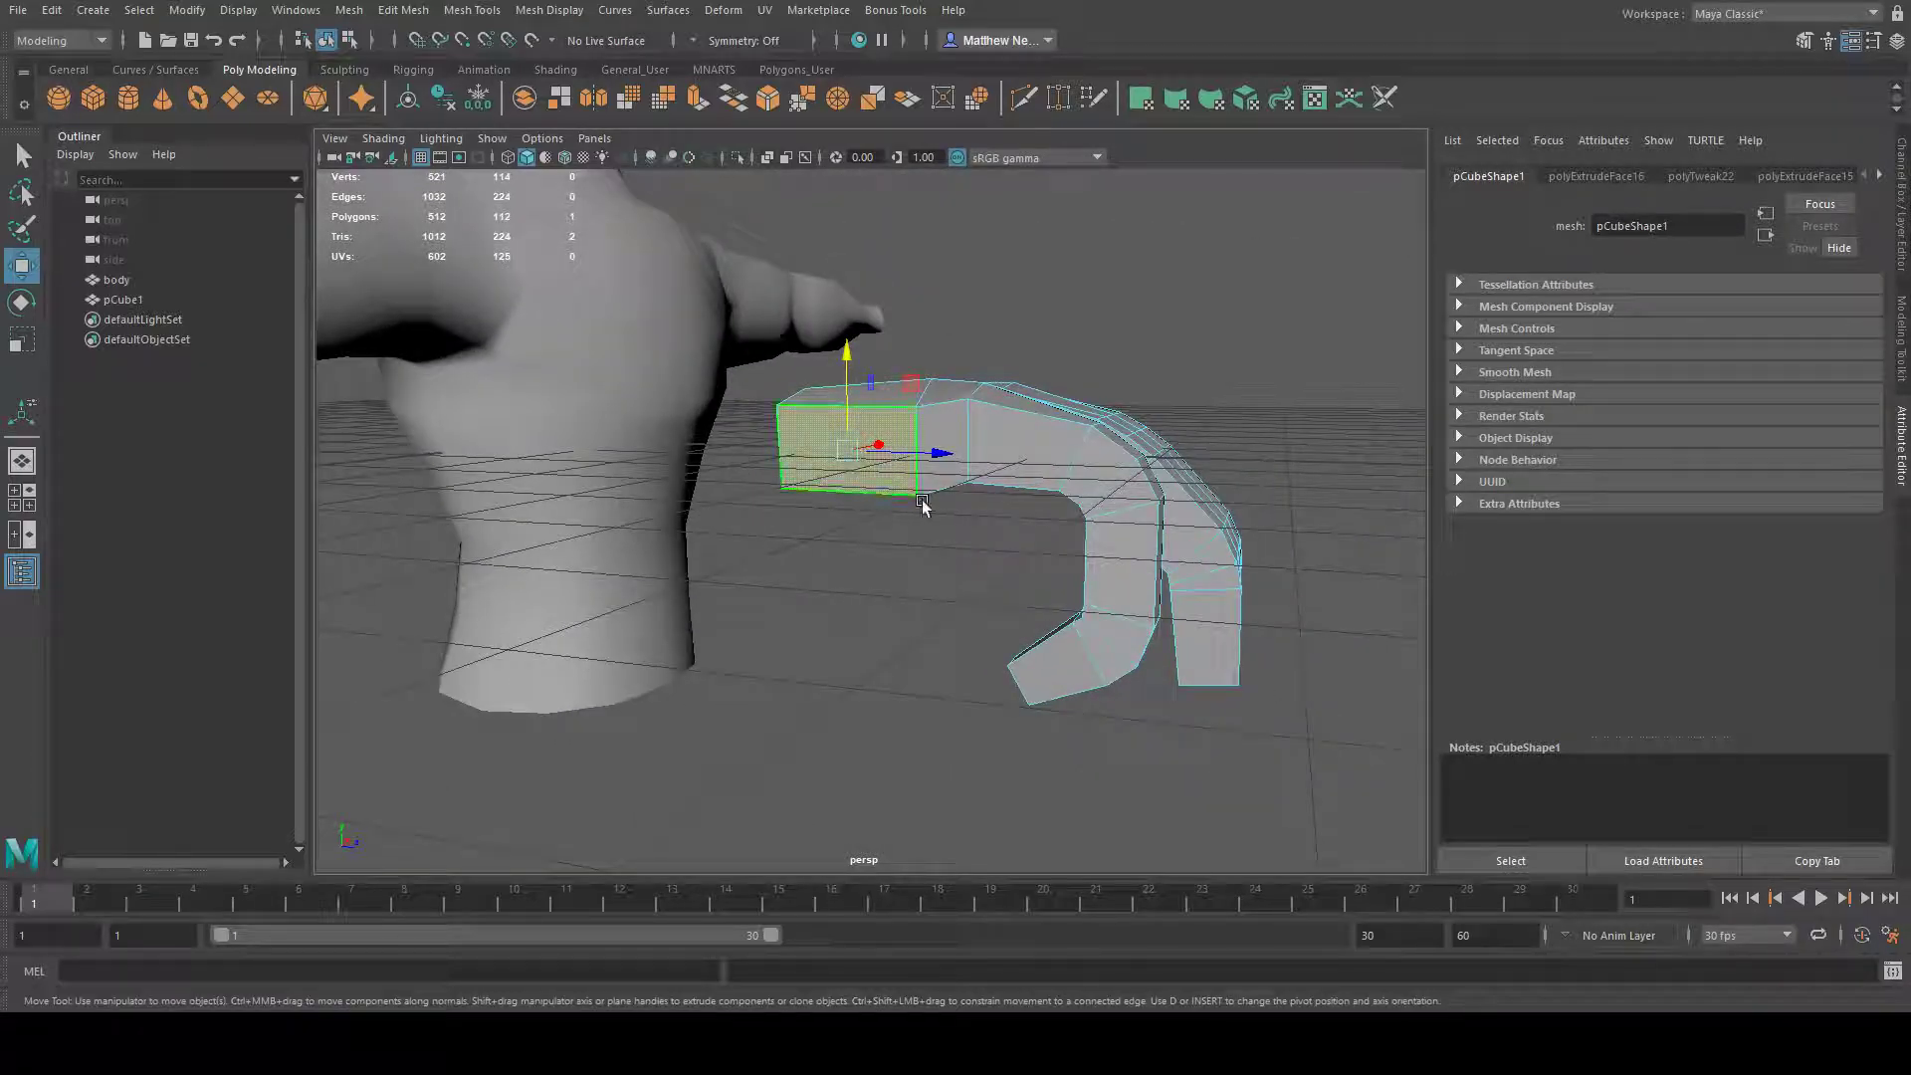
- Extrude the thumb-base side face outward from the palm, then lower and tilt the new end face to start the thumb
mouse_move(1270, 385)
left_mouse_down("alt")
mouse_move(1224, 362)
mouse_move(1246, 386)
left_mouse_up("alt")
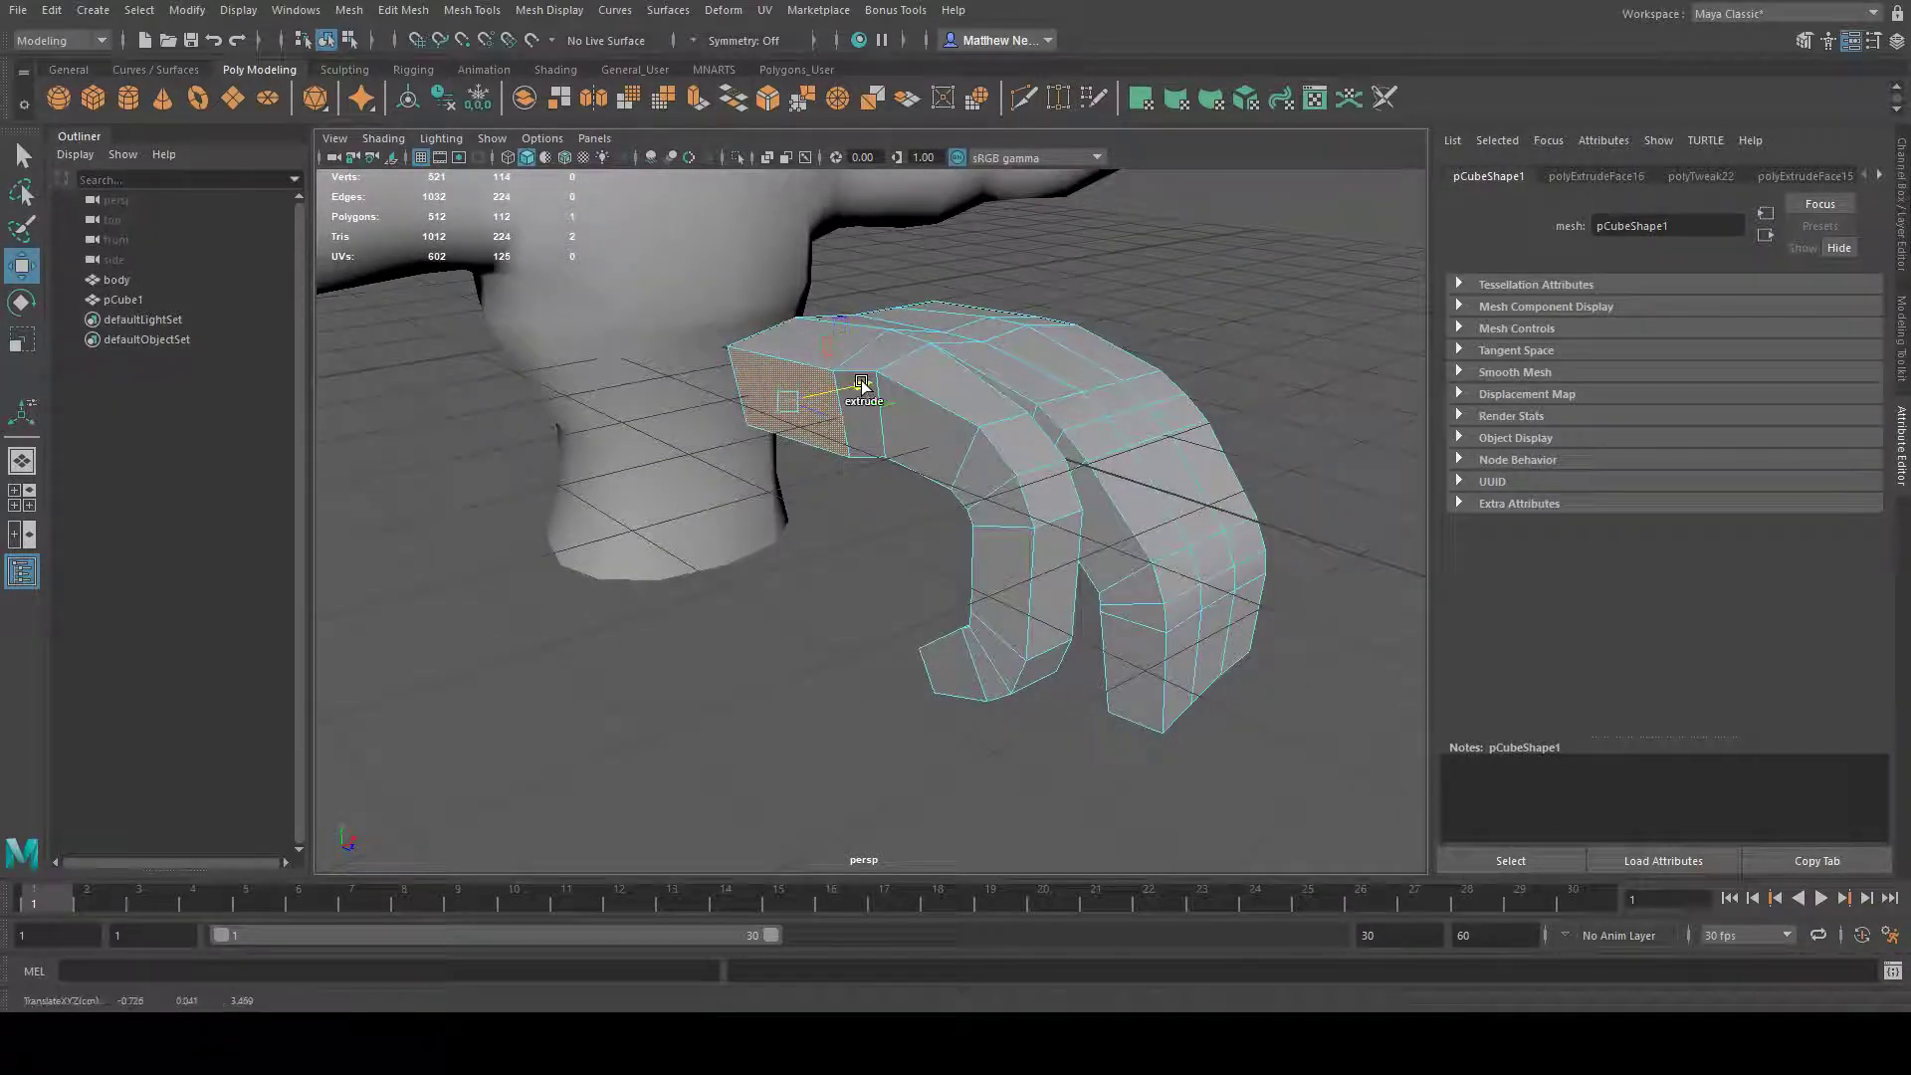
left_click_drag(861, 383, 834, 396, "shift")
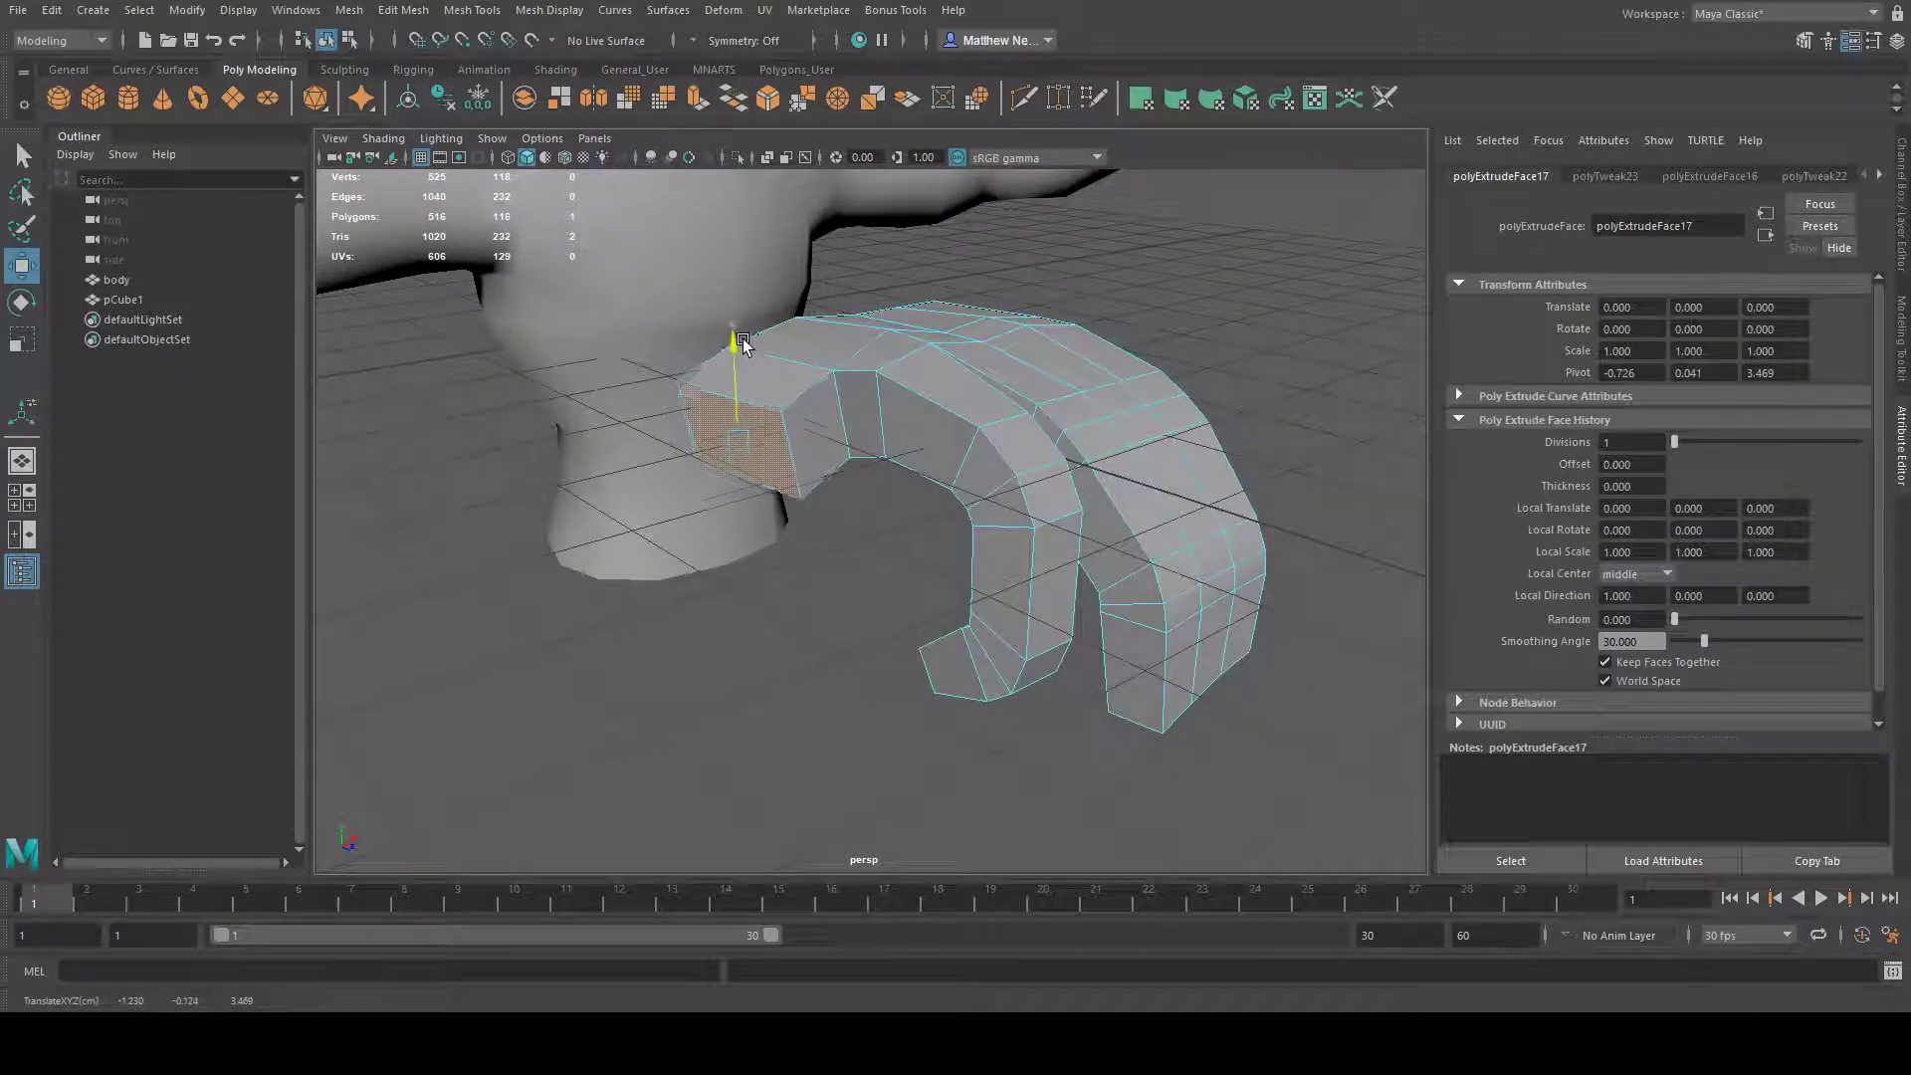
left_click_drag(764, 361, 921, 495, "alt")
left_click(21, 339)
left_click_drag(1041, 468, 855, 447, "alt")
left_click(22, 302)
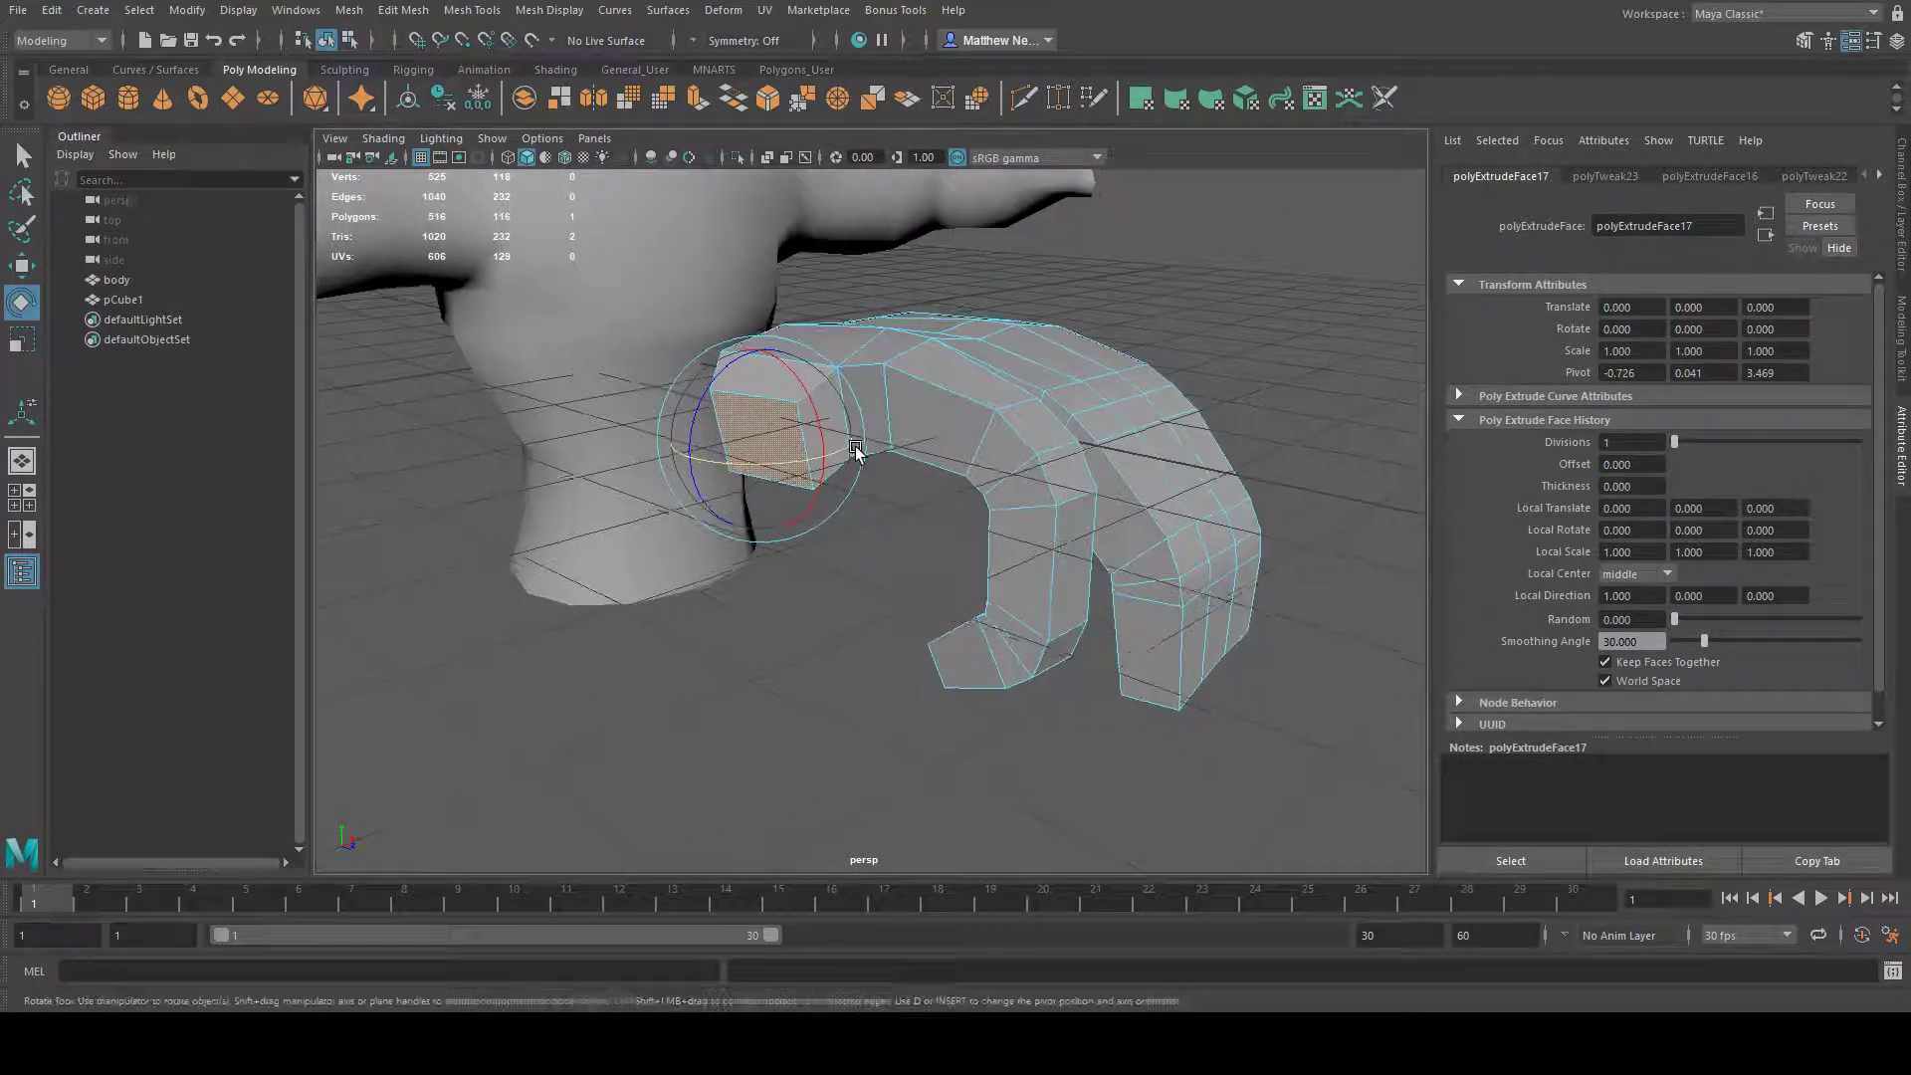
left_click_drag(697, 413, 964, 333, "alt")
- Extrude the thumb's end face again to add a second short segment that heads downward beside the palm
key("w")
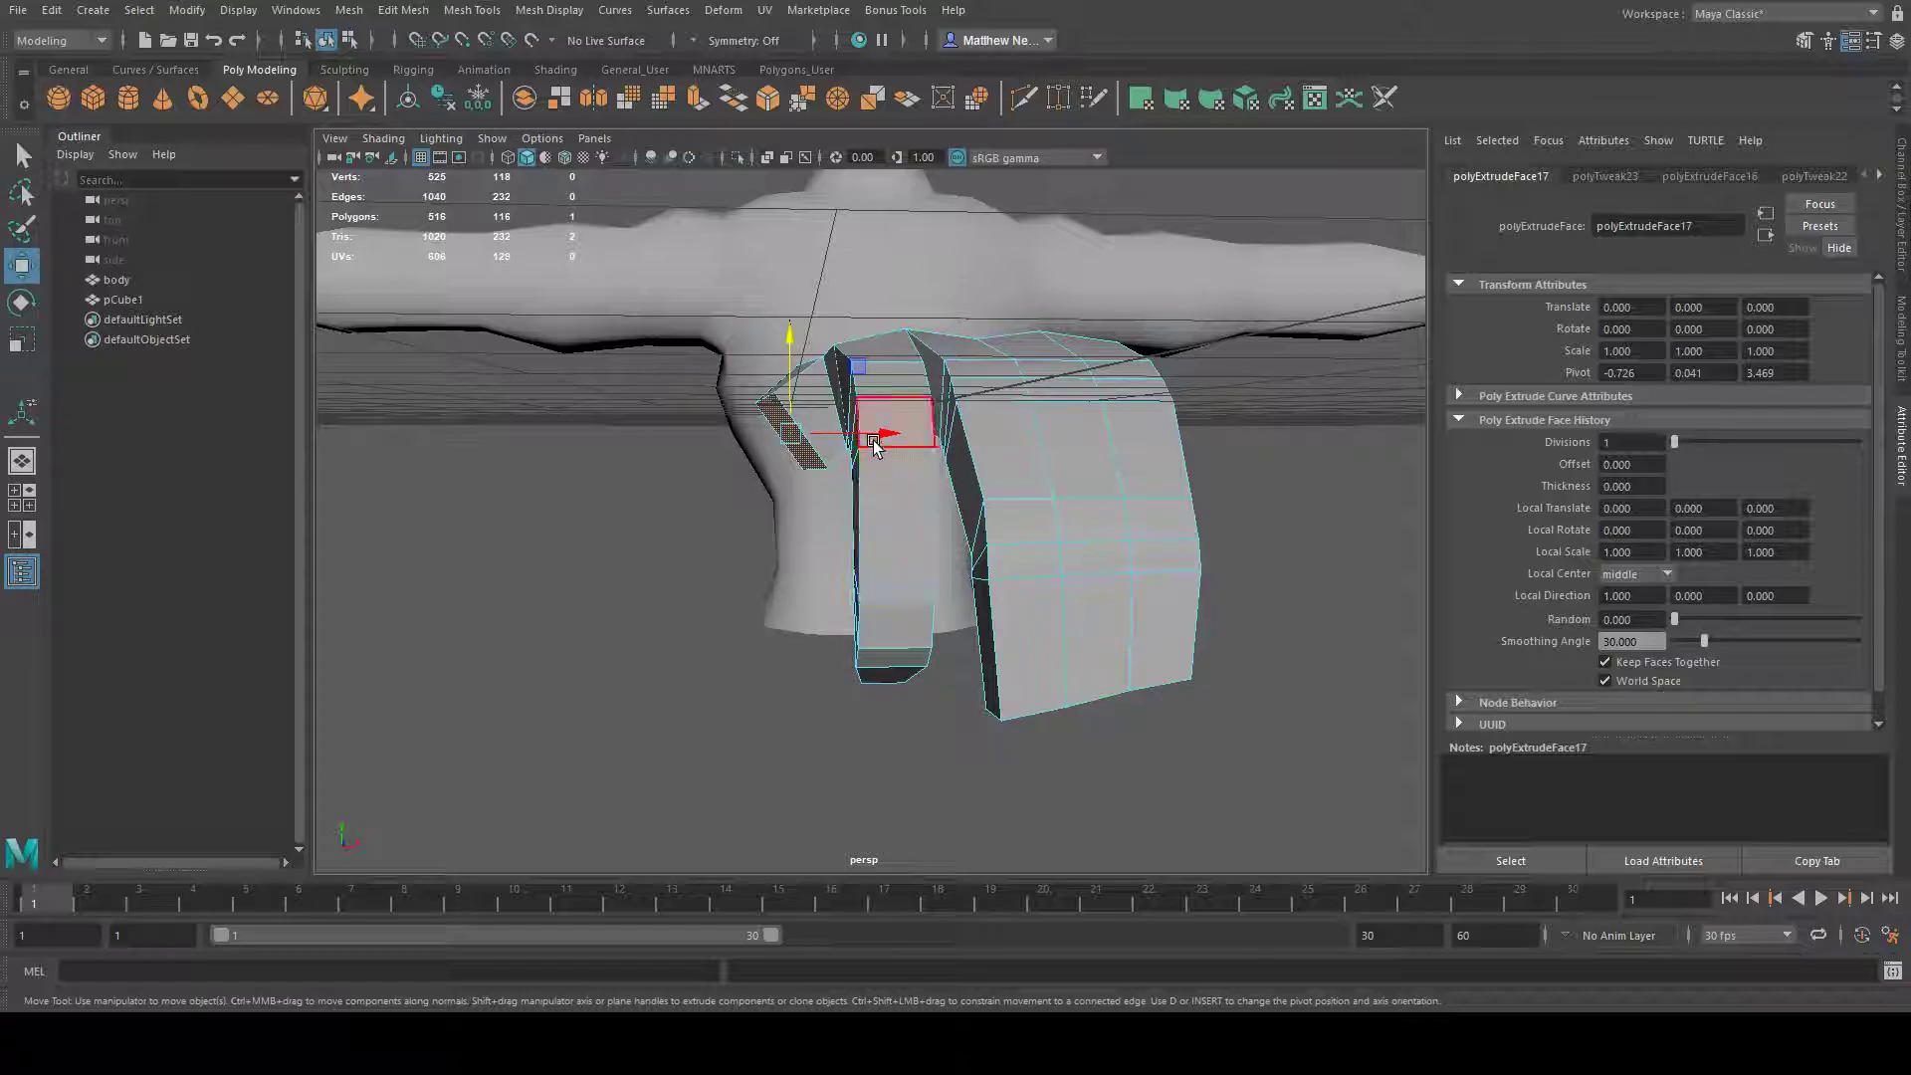
left_click(777, 341)
left_click(816, 386)
mouse_move(816, 386)
left_mouse_down("alt")
mouse_move(909, 444)
mouse_move(816, 416)
left_mouse_up("alt")
key("F11")
left_click(784, 422)
left_click_drag(963, 463, 878, 428, "alt")
left_click_drag(778, 329, 792, 313)
left_click_drag(858, 369, 815, 409, "alt")
left_click_drag(882, 485, 857, 471)
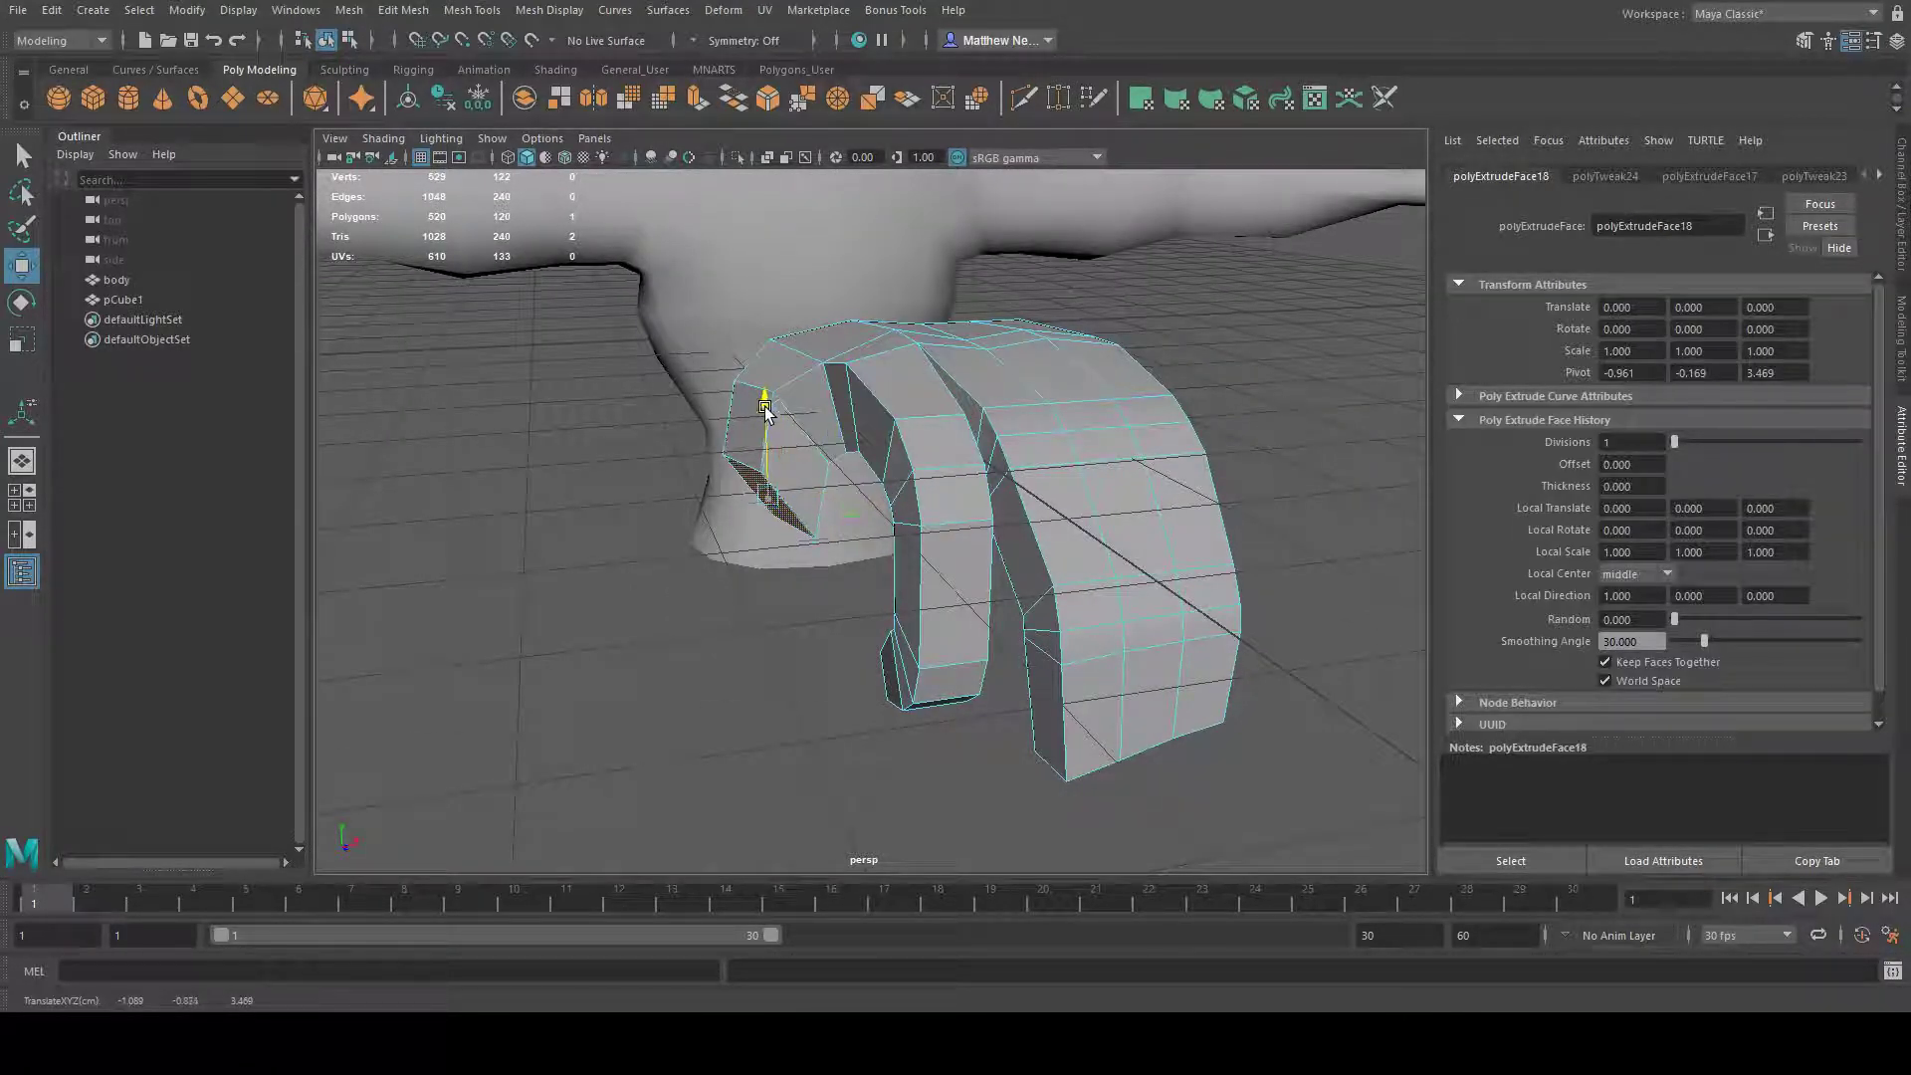
- Rotate the thumb's end face to point further downward and scale it slightly smaller
left_click(22, 303)
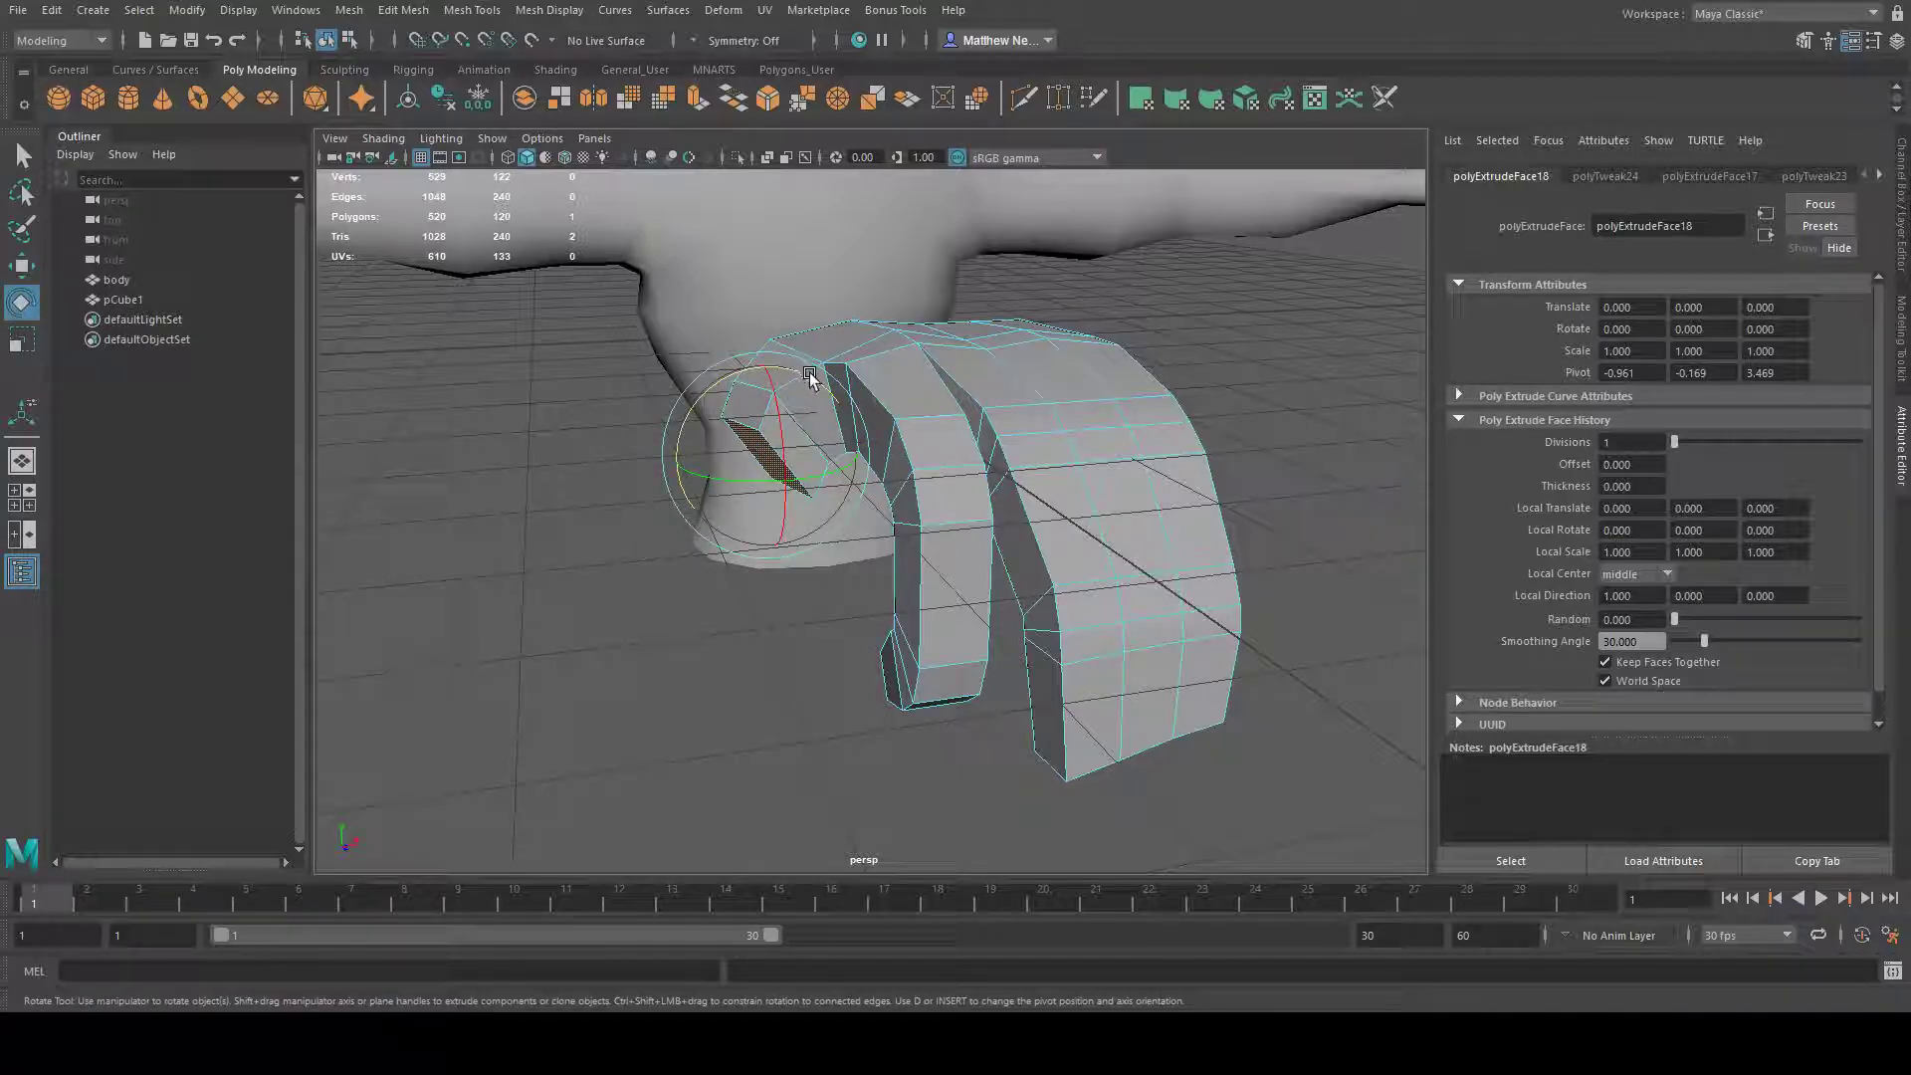
left_click_drag(766, 358, 304, 351, "alt")
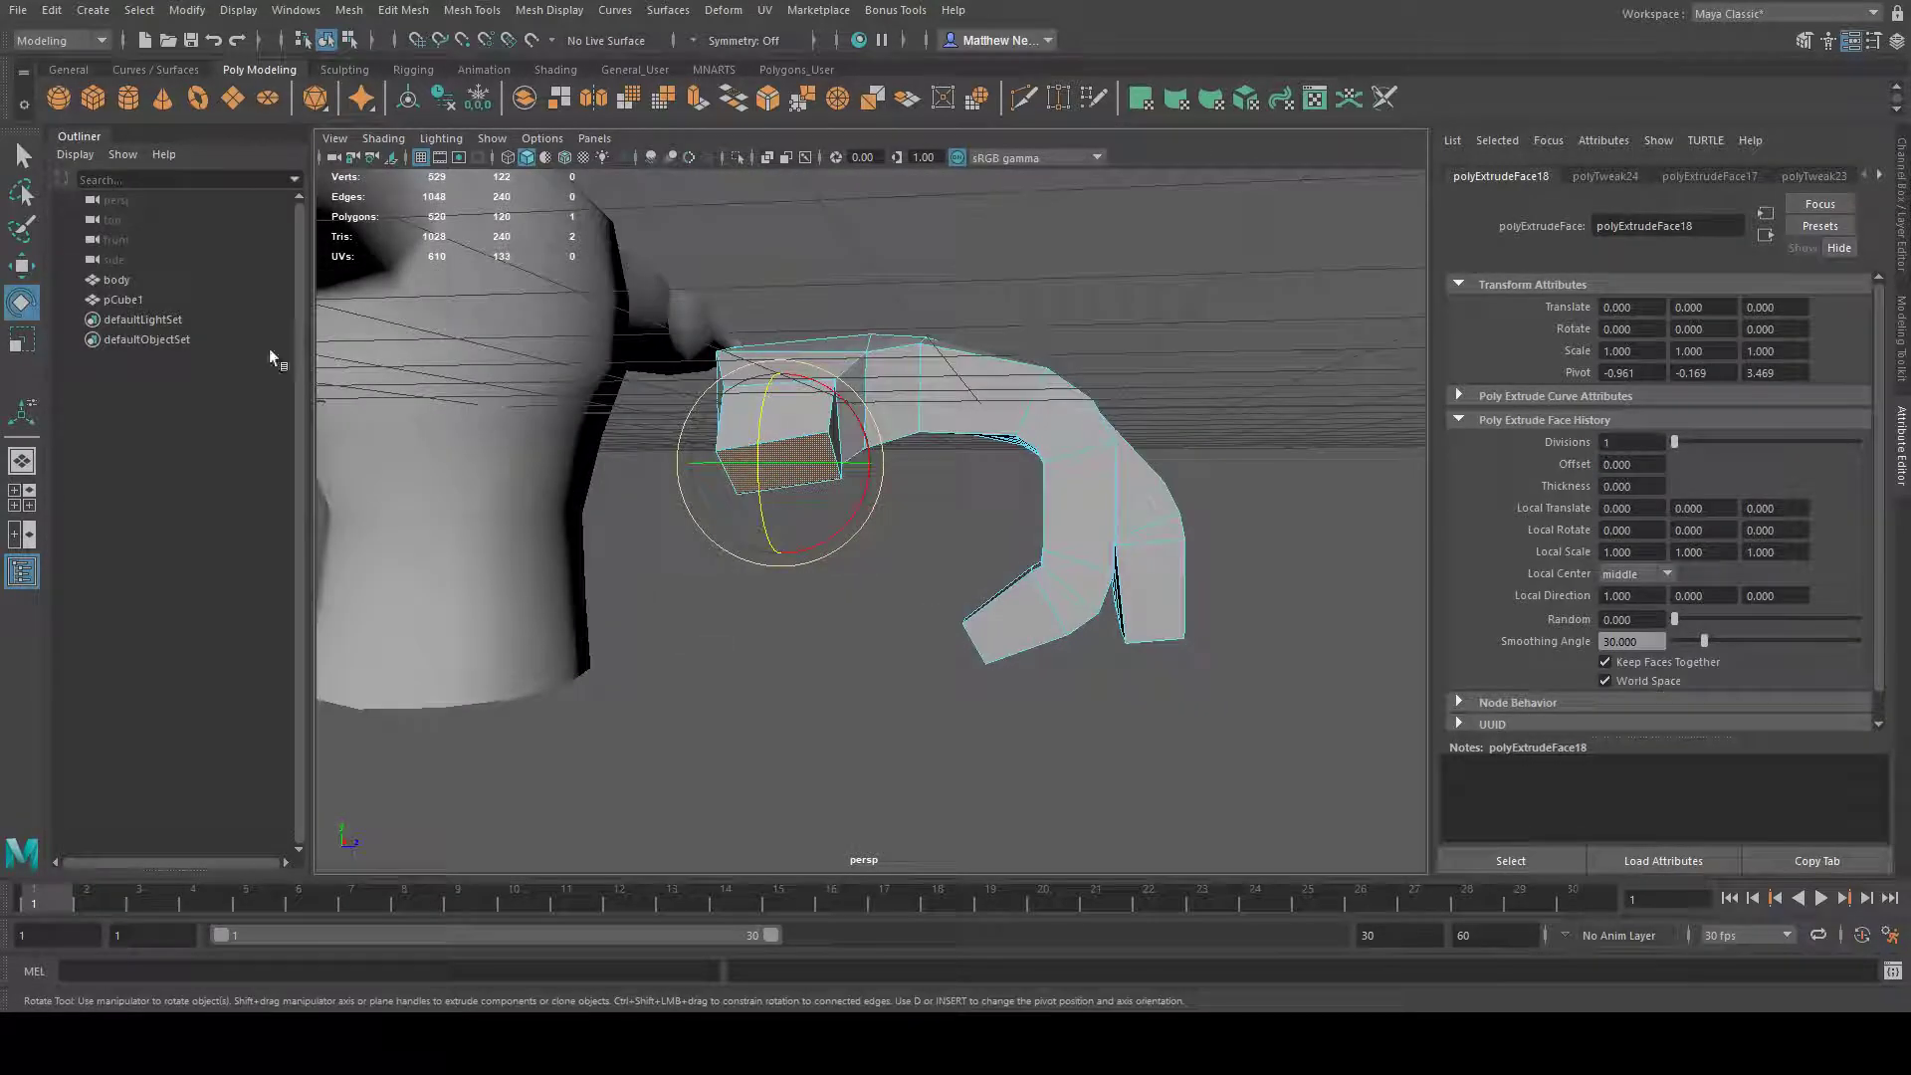
left_click(16, 346)
left_click_drag(844, 464, 763, 463, "alt")
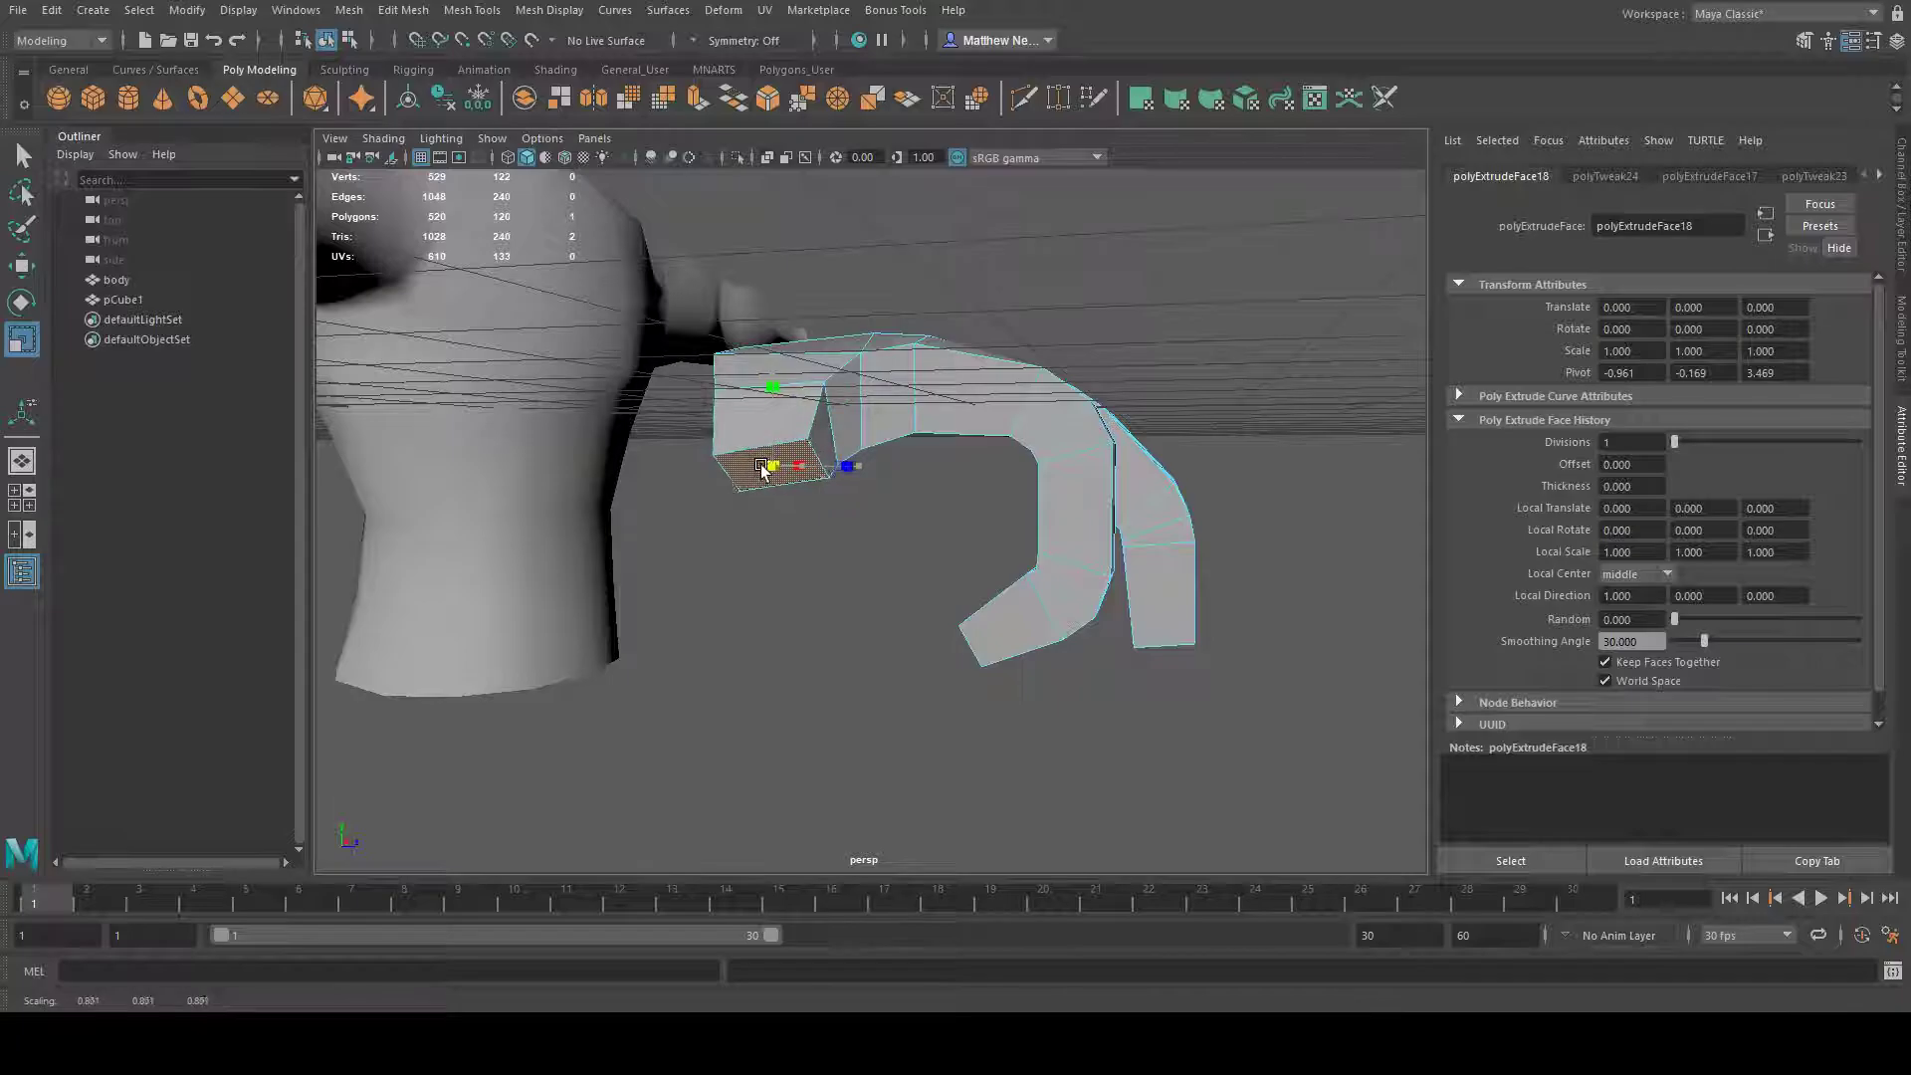
left_click_drag(872, 421, 925, 468, "alt")
- Extrude the thumb's end face straight down into a long segment and adjust the end face's position
key("w")
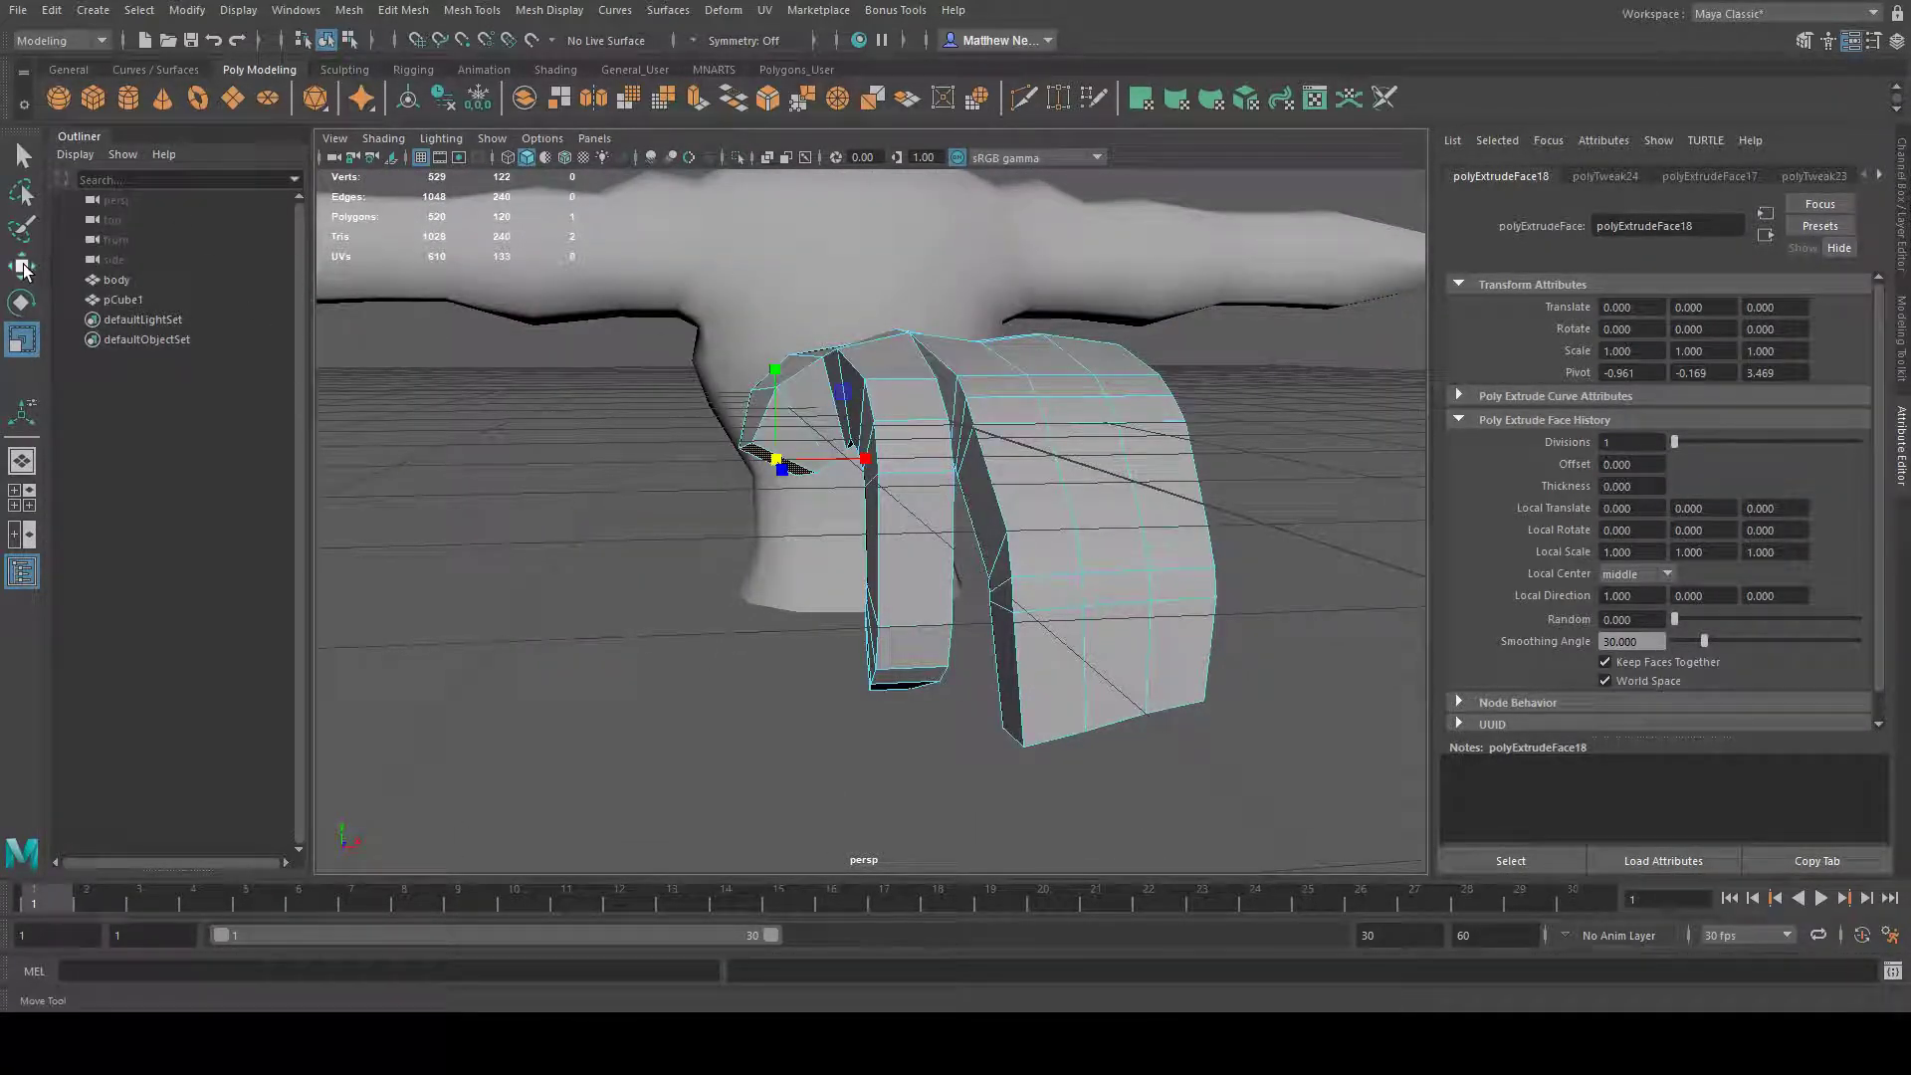
left_click(752, 380)
left_click_drag(775, 362, 771, 400, "shift")
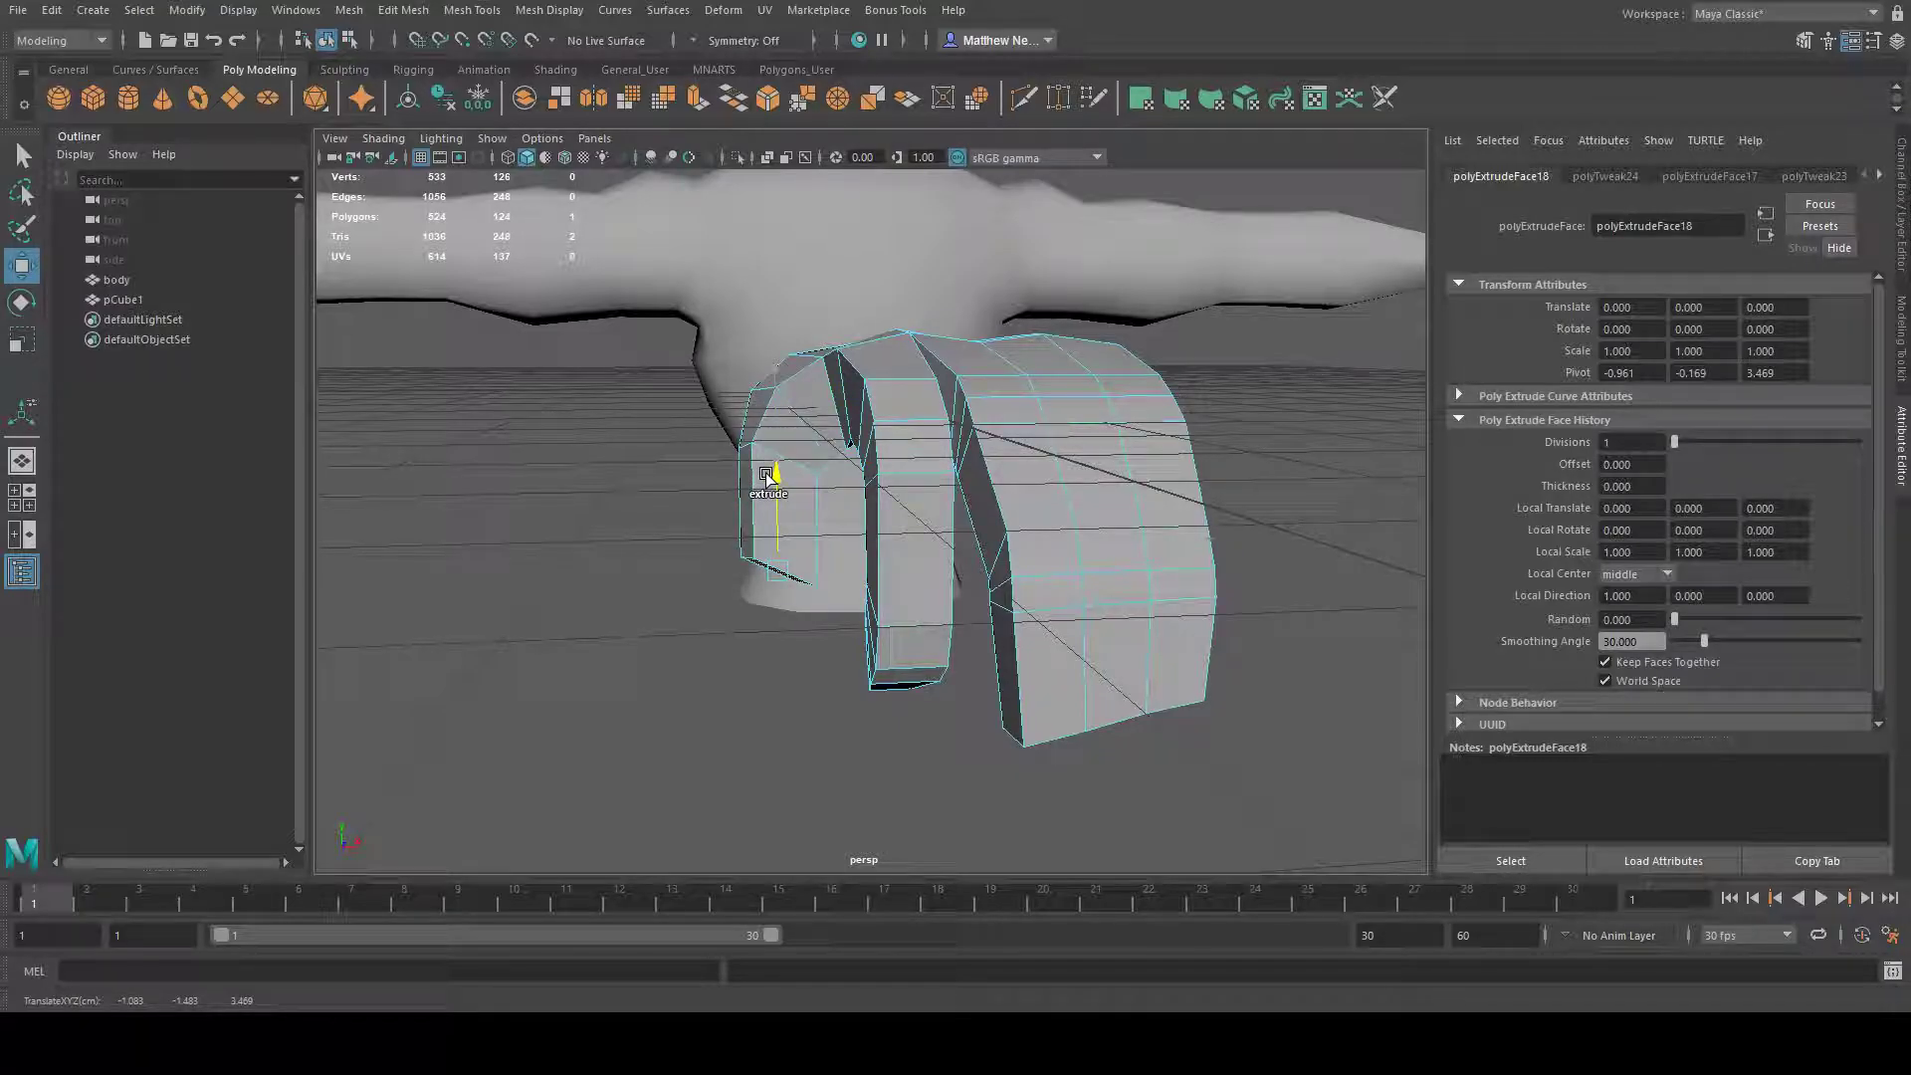
left_click_drag(765, 475, 1131, 444, "alt")
left_click_drag(761, 498, 763, 510)
left_click_drag(982, 488, 928, 494, "alt")
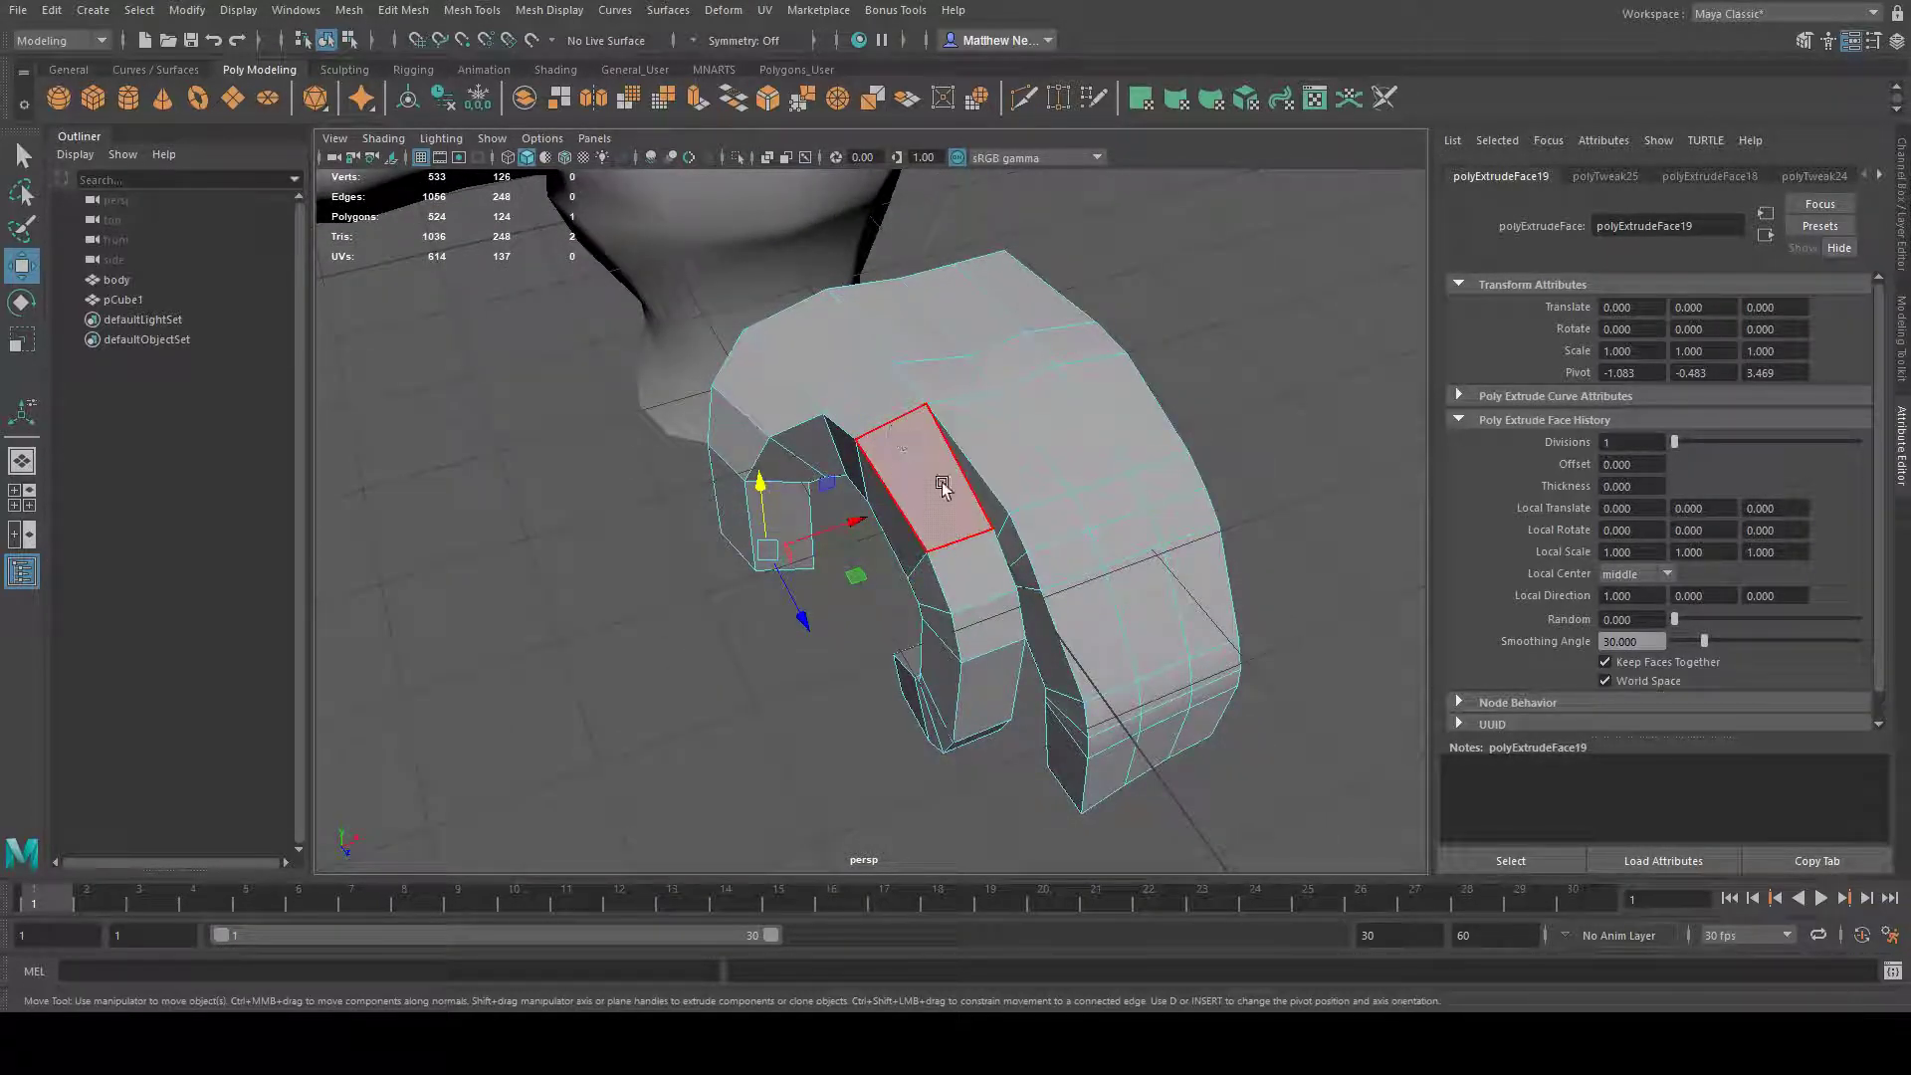
- Rotate the end face of the long thumb segment to adjust its tilt for the next bend
left_click_drag(1051, 430, 1010, 361, "alt")
left_click(21, 303)
left_click_drag(816, 468, 857, 524, "alt")
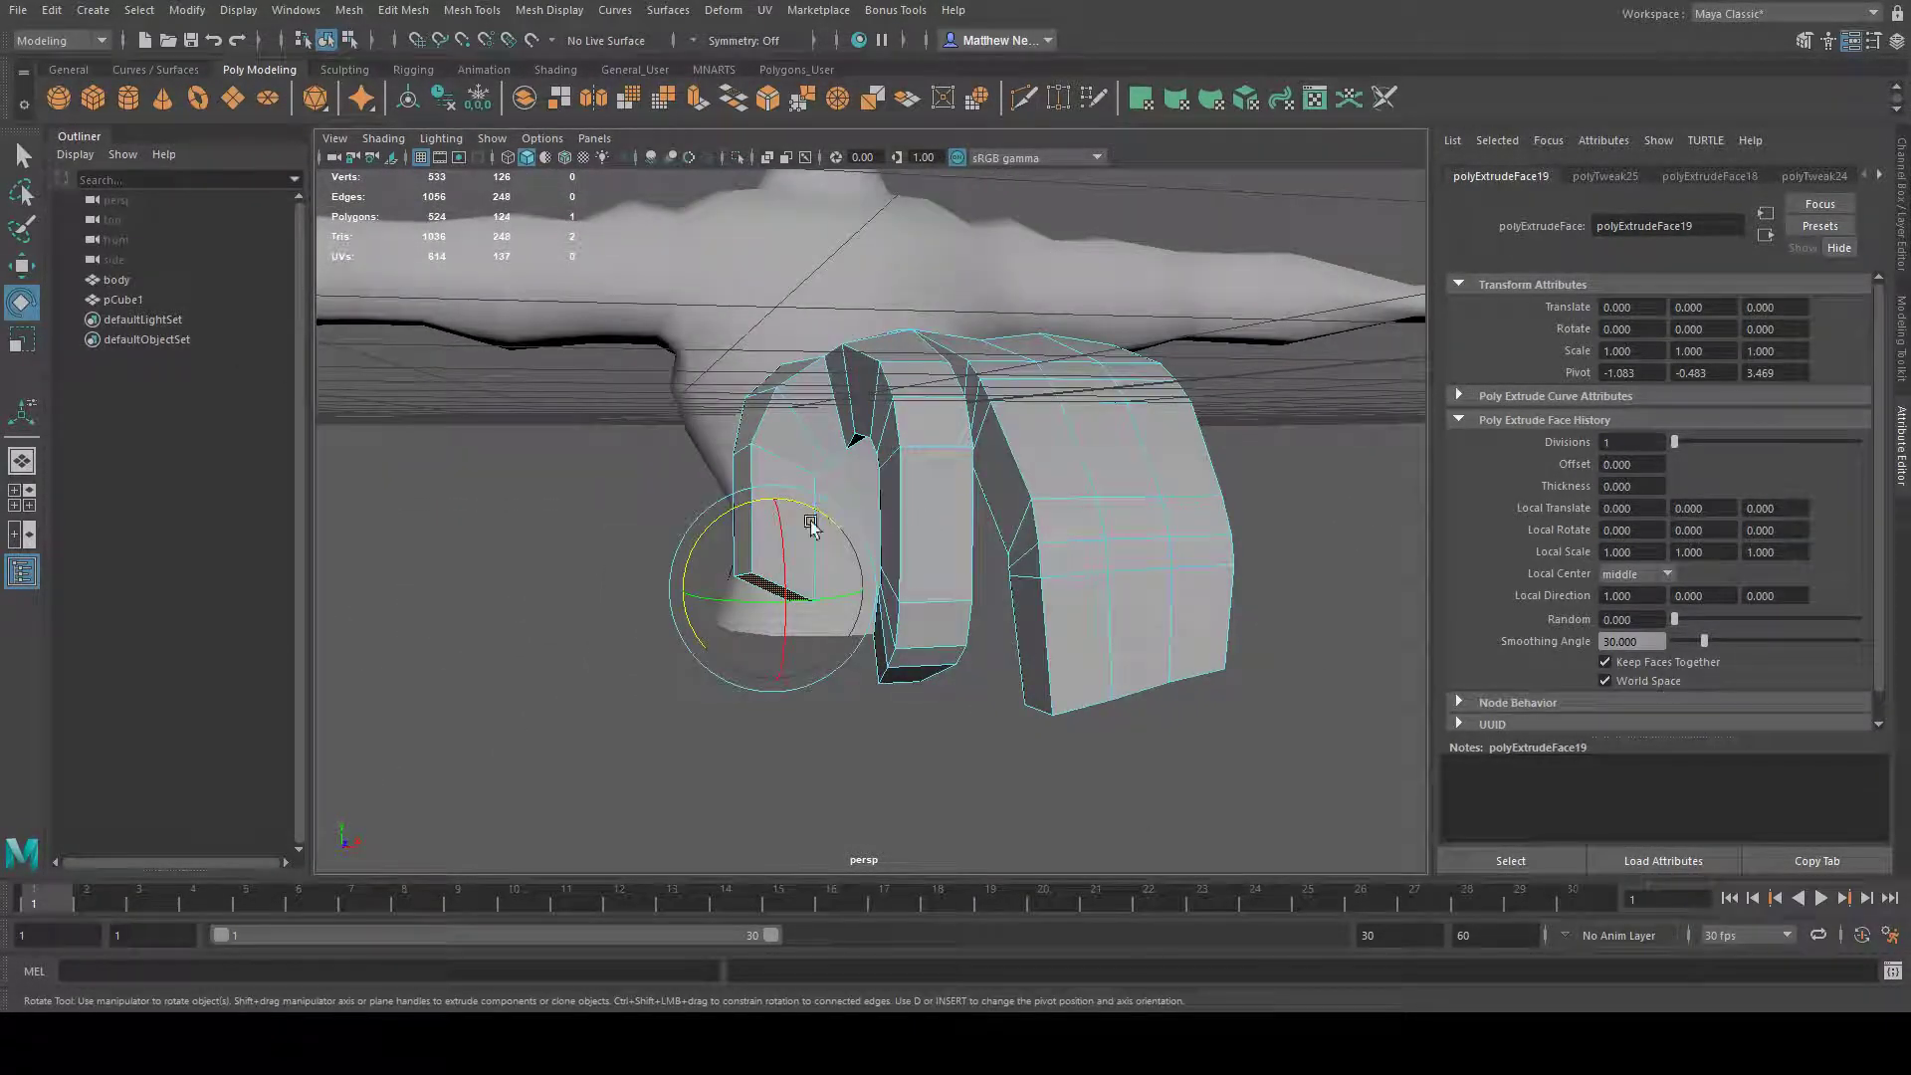
left_click_drag(713, 587, 1094, 539, "alt")
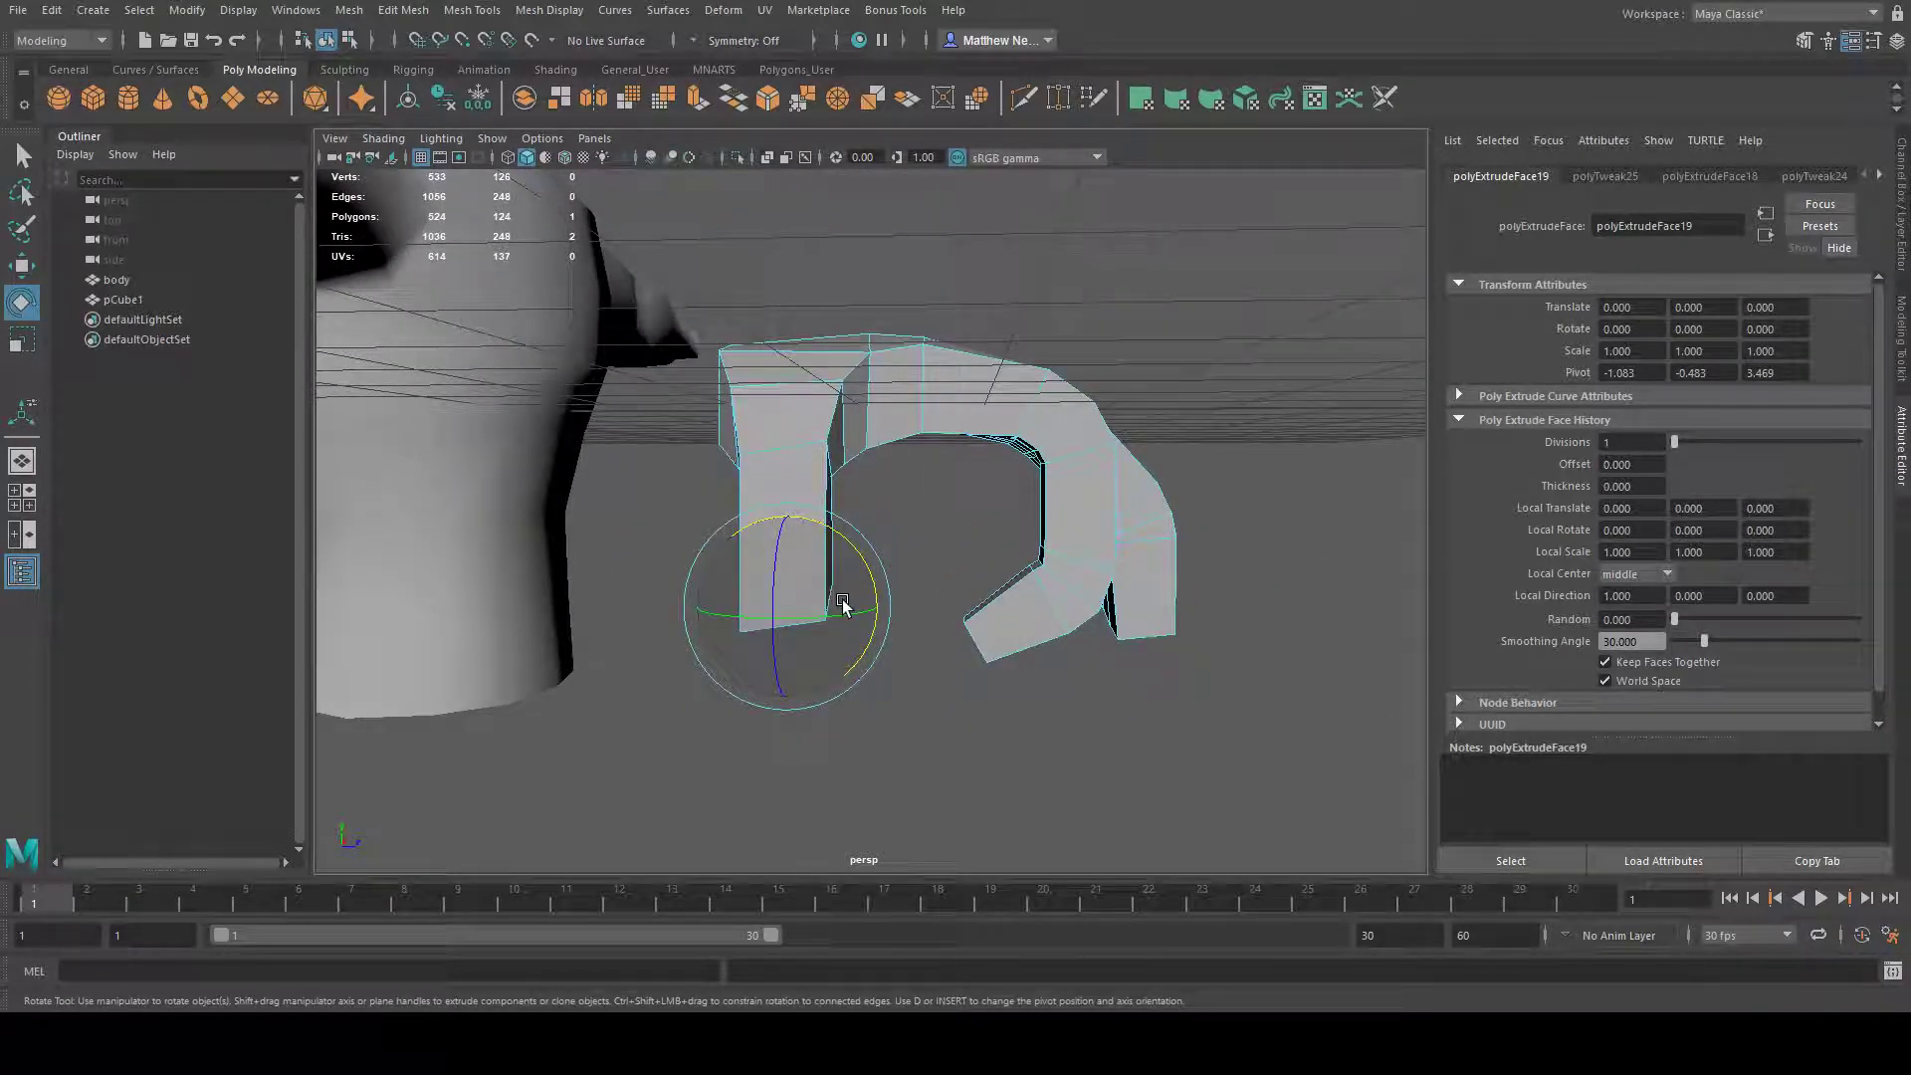
left_click_drag(853, 607, 855, 521, "alt")
- Extrude a short segment from the lower end of the thumb and rotate its end face inward to begin the bend
left_click(20, 266)
left_click_drag(1029, 518, 881, 453, "alt")
key("e")
left_click_drag(508, 346, 678, 388, "alt")
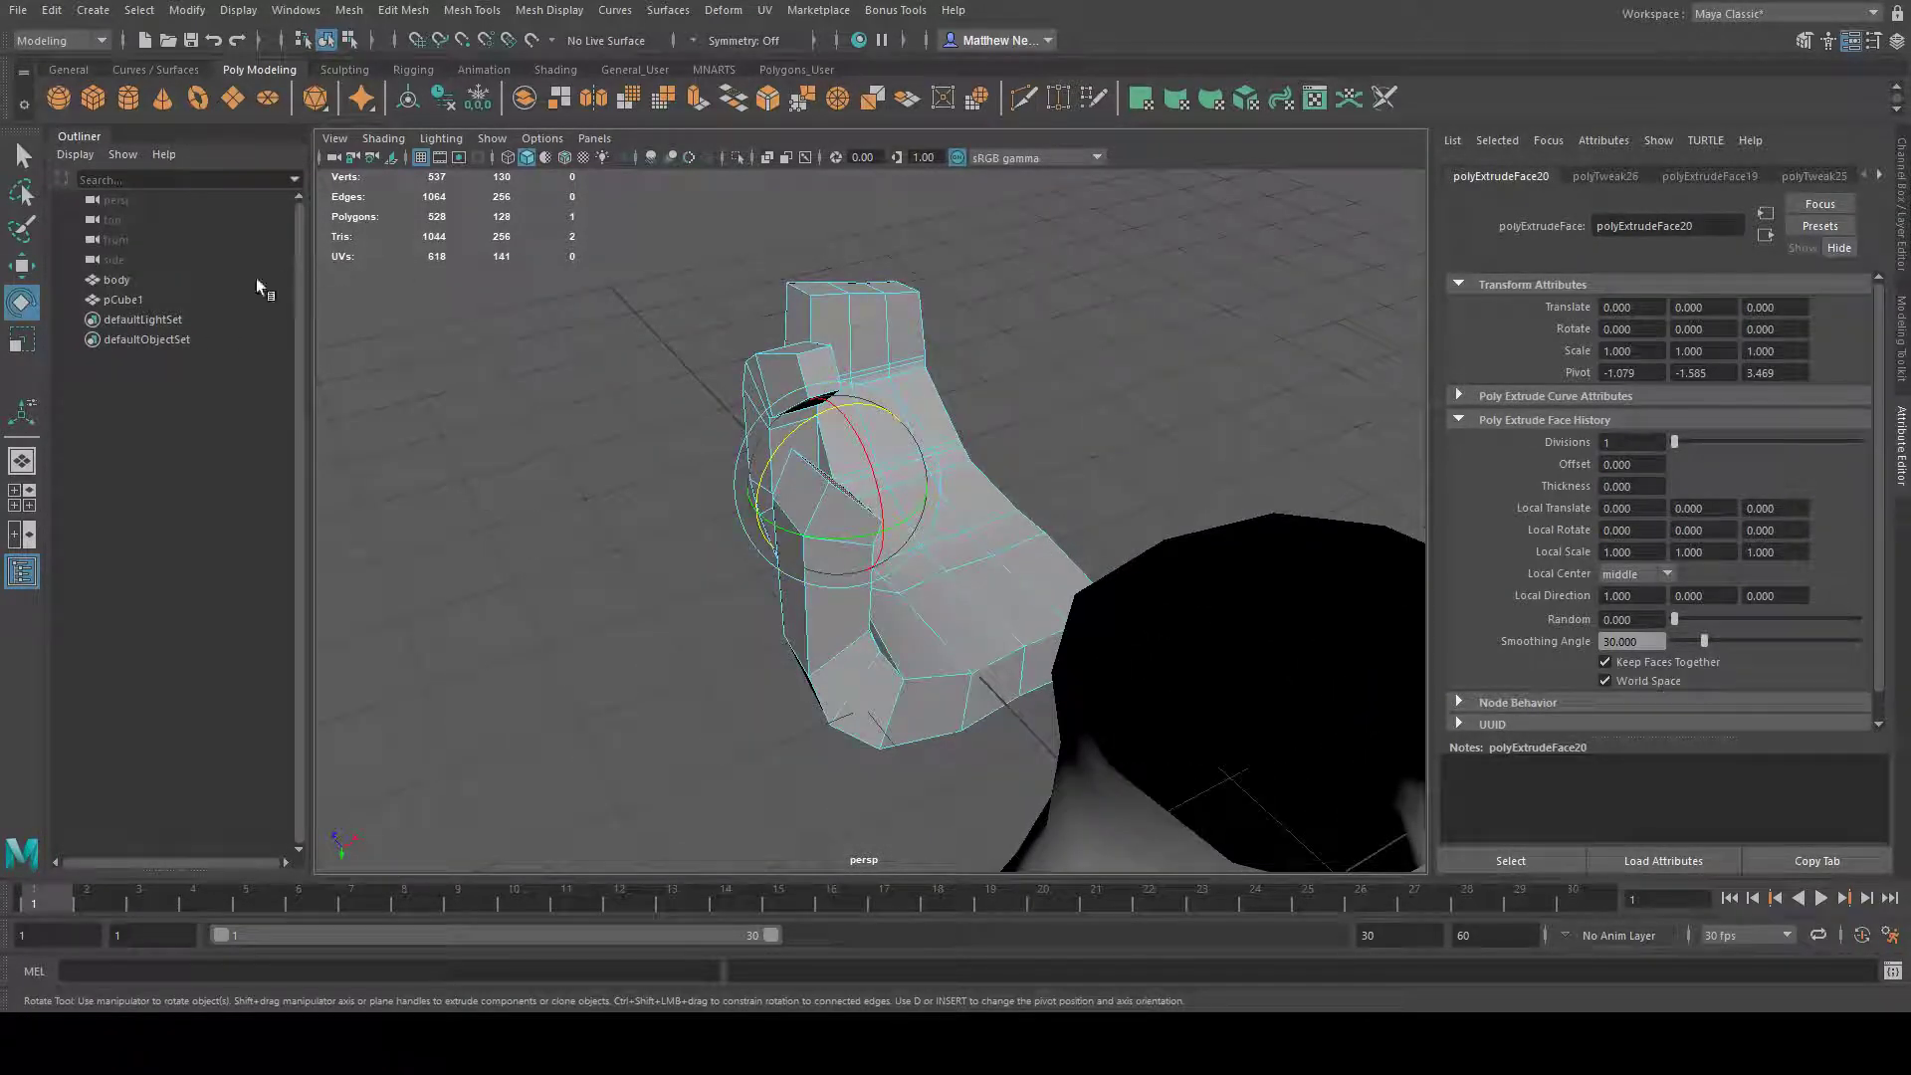
- Extrude another segment sideways beneath the palm and rotate its end face to continue the thumb's bend
key("w")
left_click_drag(756, 467, 822, 532, "alt")
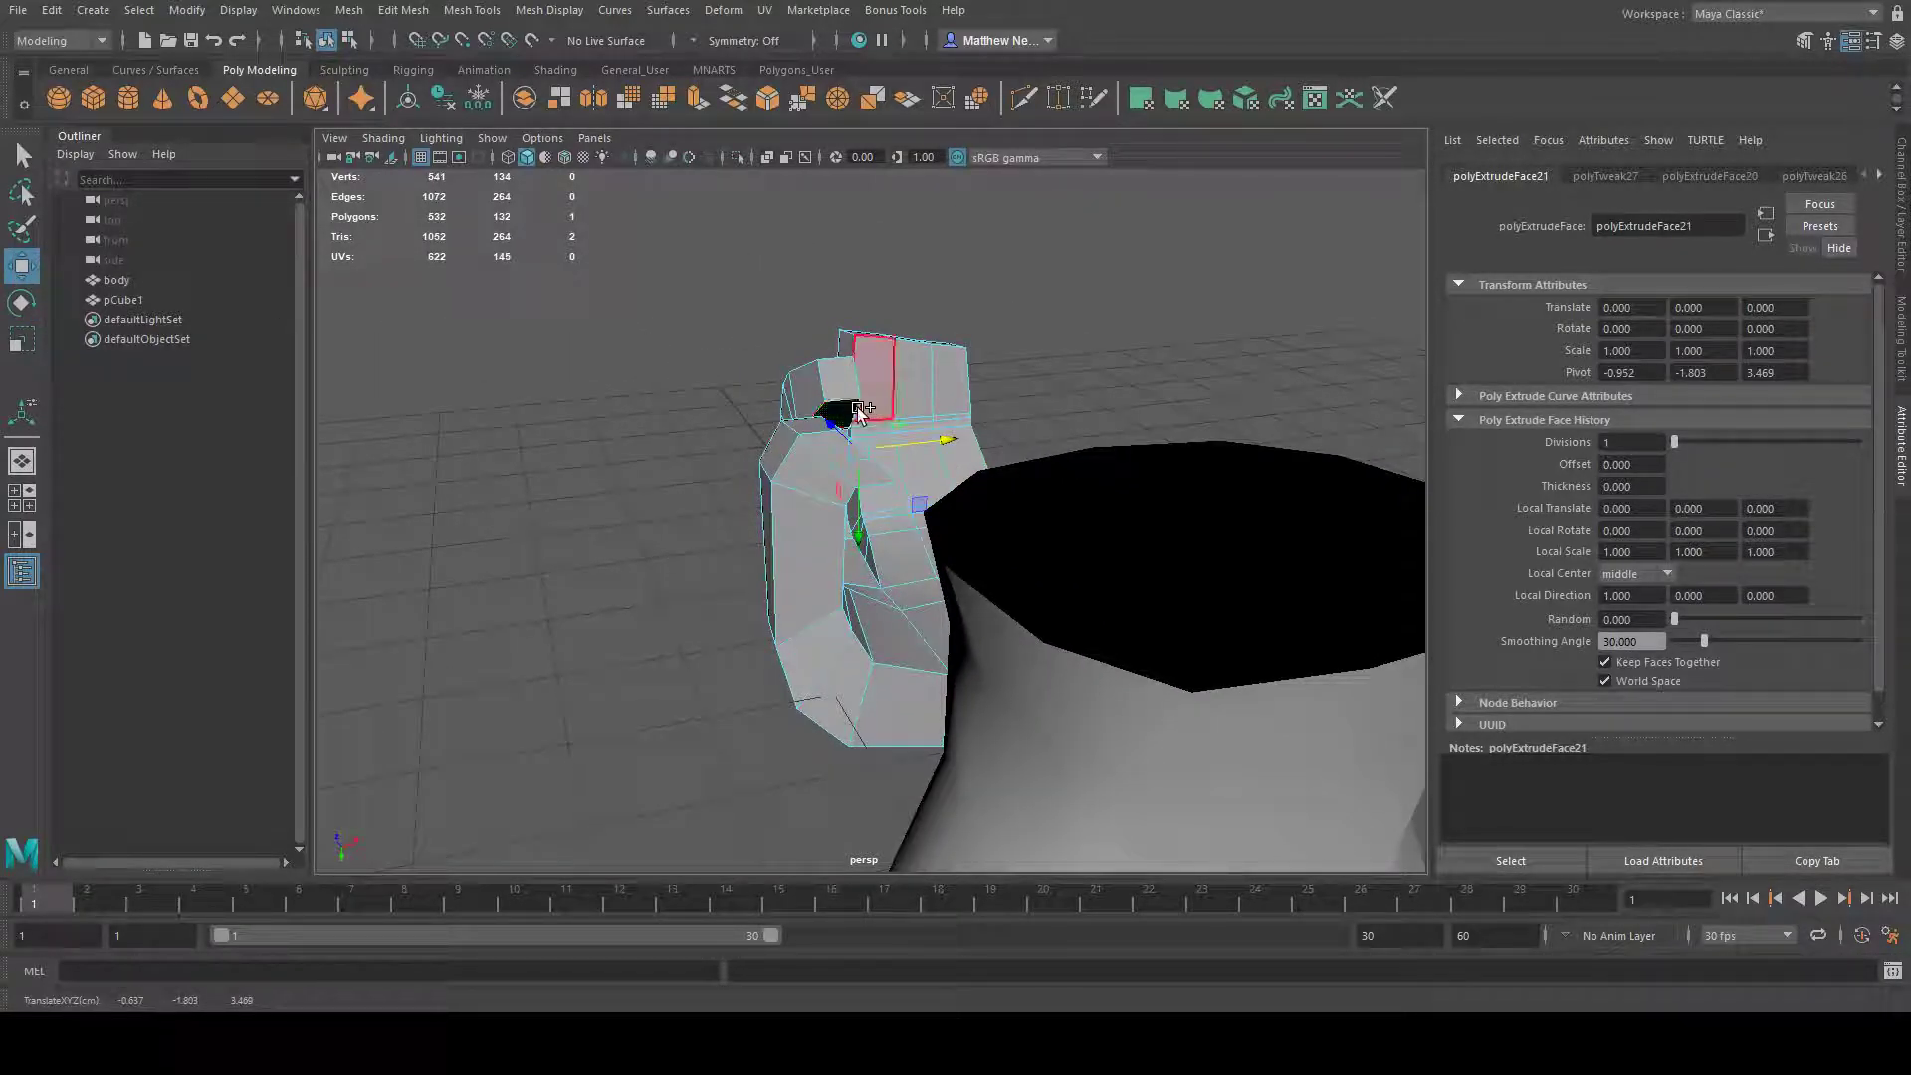
left_click(23, 304)
left_click_drag(1015, 433, 994, 512, "alt")
- Extrude the final thumb segment across beneath the palm, adjust and scale its tip face, and return to object mode
left_click(22, 266)
left_click_drag(1121, 529, 982, 453, "alt")
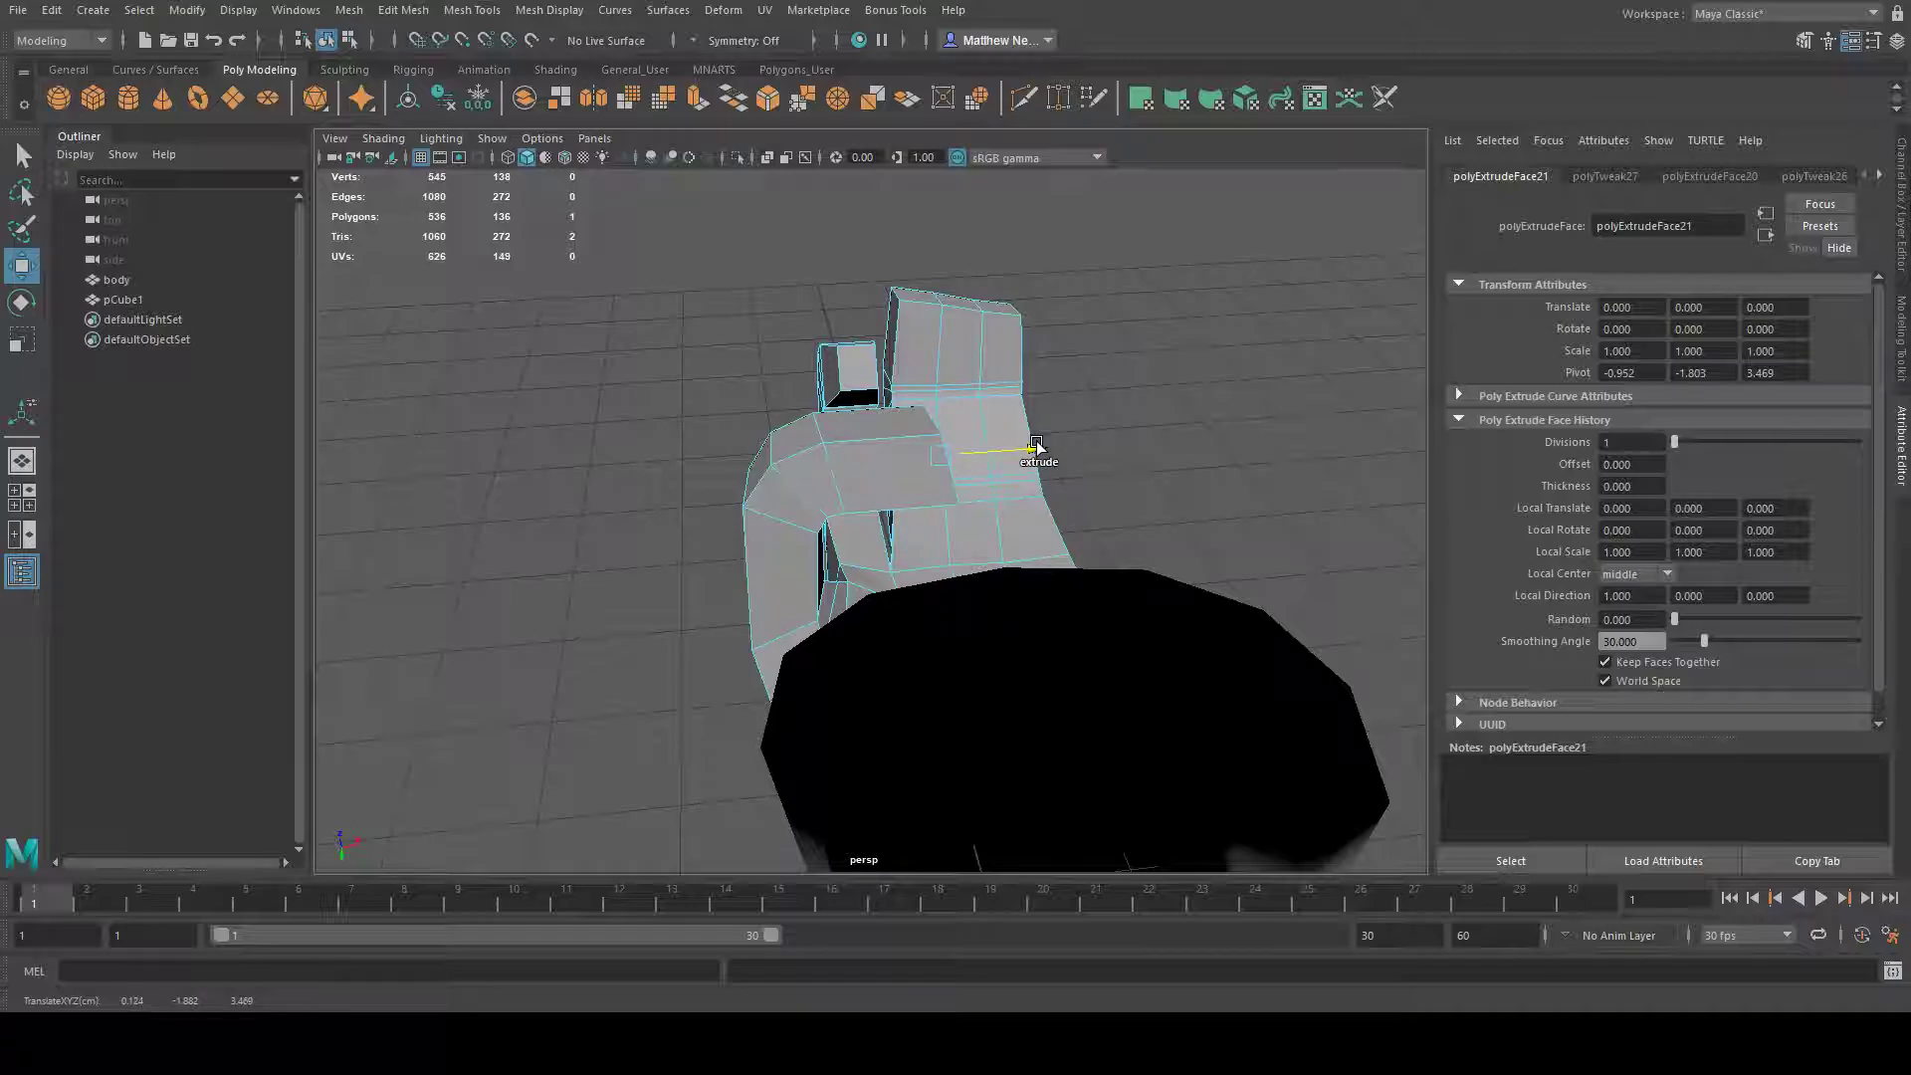
mouse_move(1275, 444)
left_mouse_down("alt")
mouse_move(1126, 448)
mouse_move(998, 396)
mouse_move(1165, 443)
mouse_move(1284, 448)
left_mouse_up("alt")
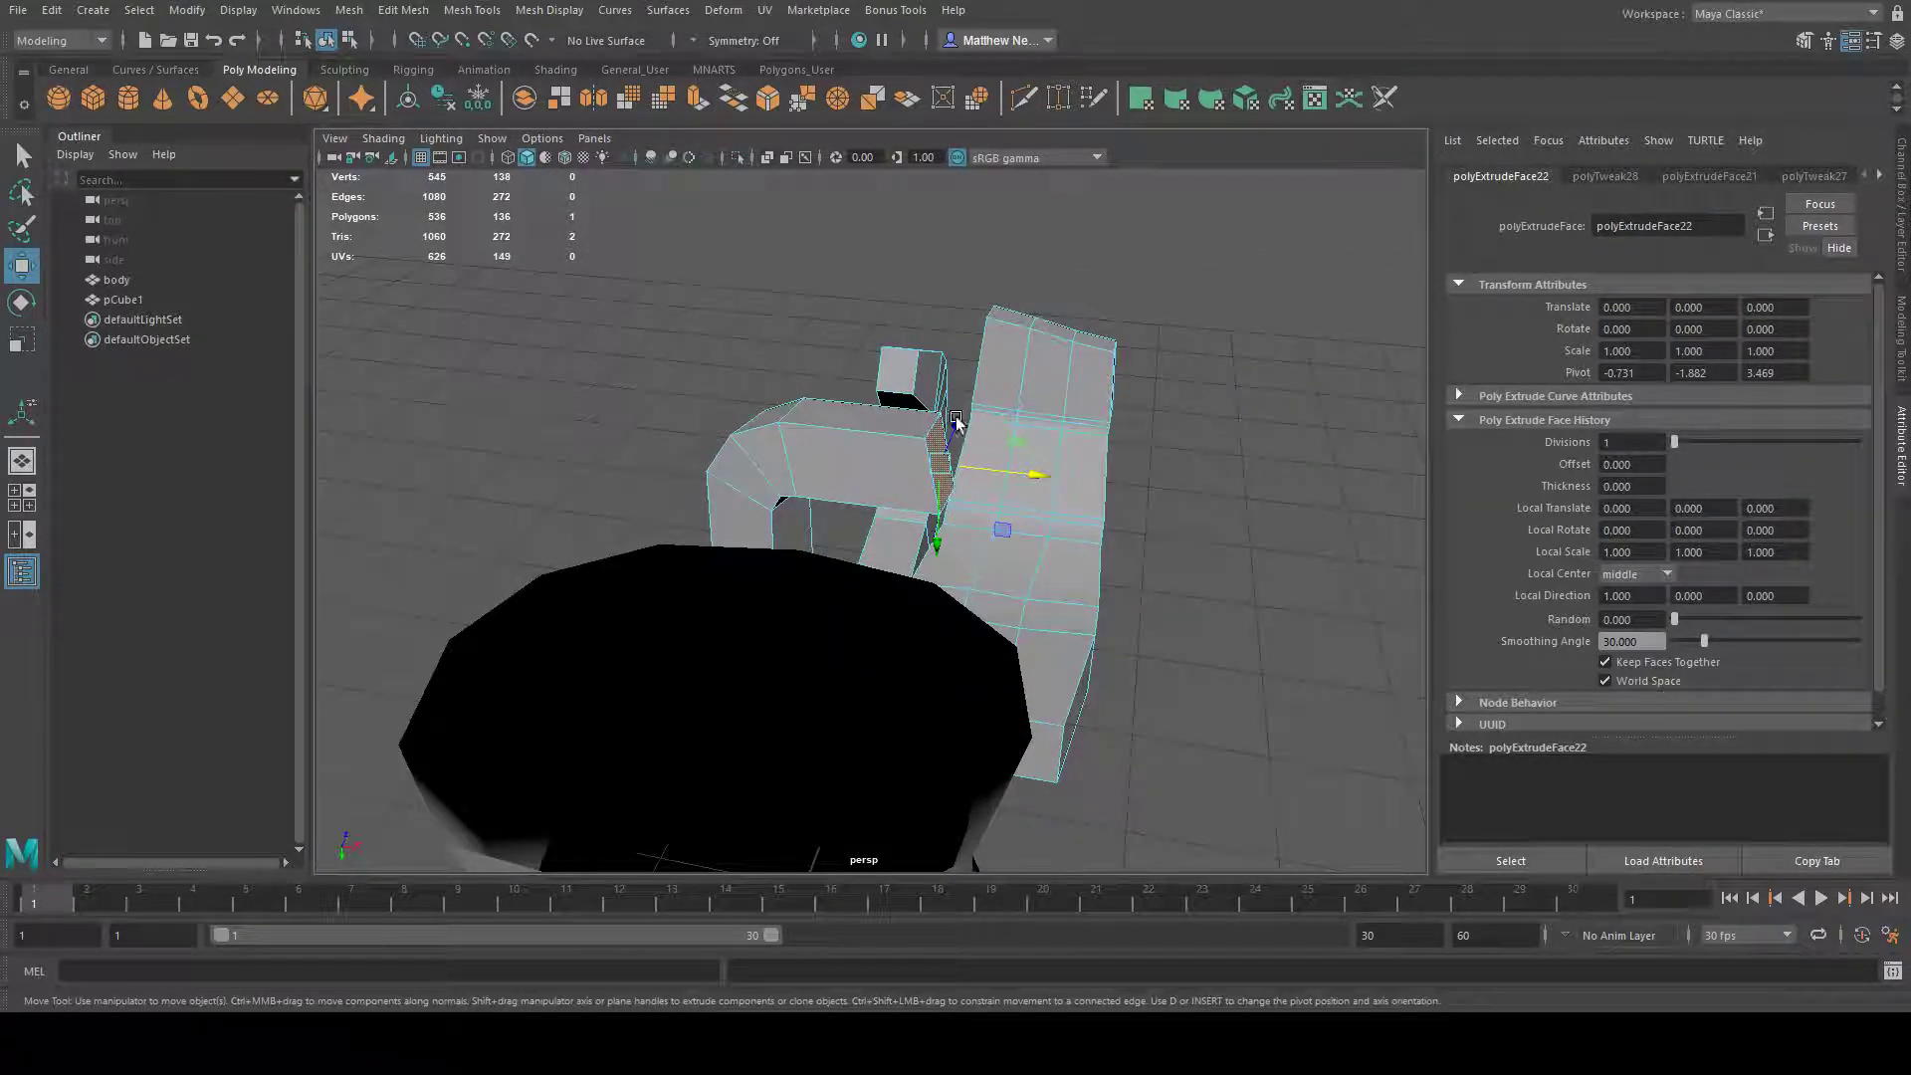
left_click_drag(944, 537, 362, 442)
key("r")
left_click_drag(1209, 428, 1074, 337, "alt")
right_click_drag(1072, 313, 1135, 259)
left_click_drag(1085, 408, 820, 371, "alt")
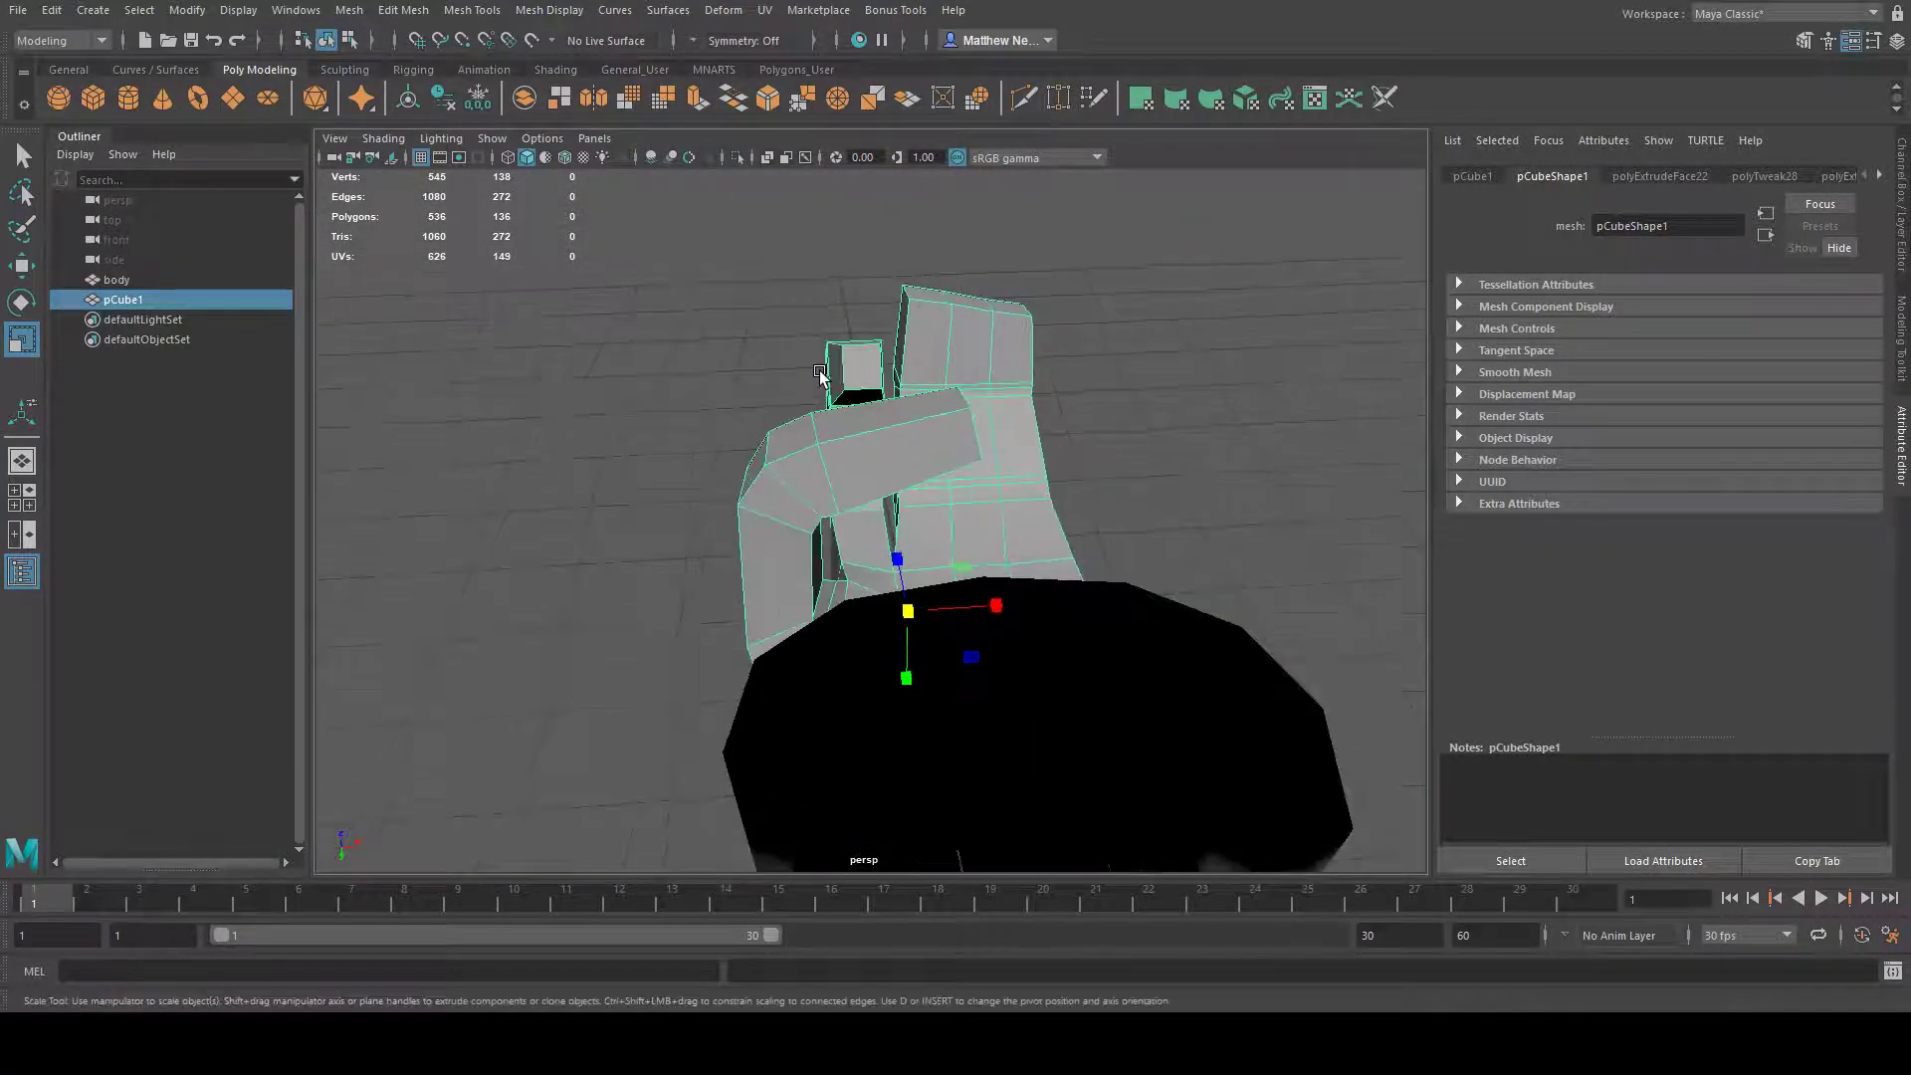
- Select the end vertices of the thumb tip in vertex mode and adjust them to reshape the tip
right_click_drag(808, 464, 732, 465)
left_click_drag(816, 467, 917, 513, "alt")
left_click(928, 465)
left_click(885, 486, "shift")
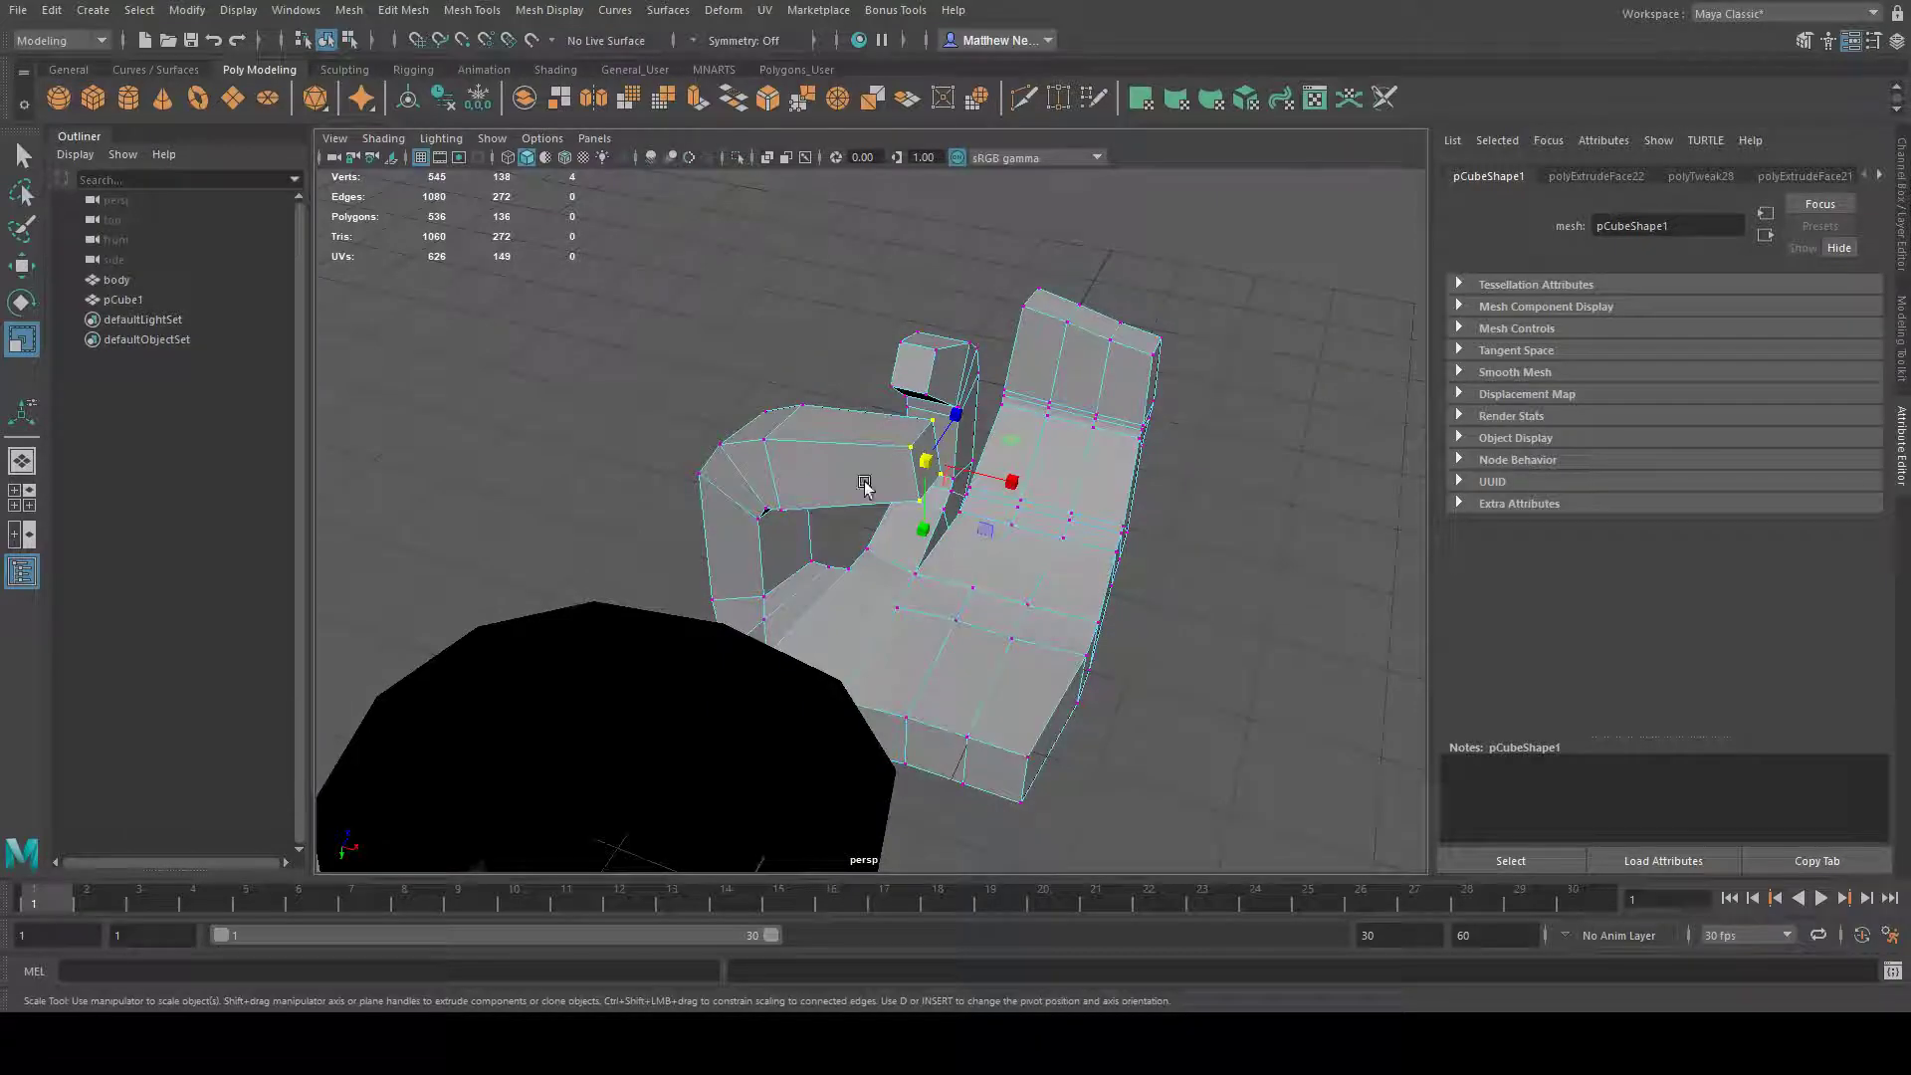
key("w")
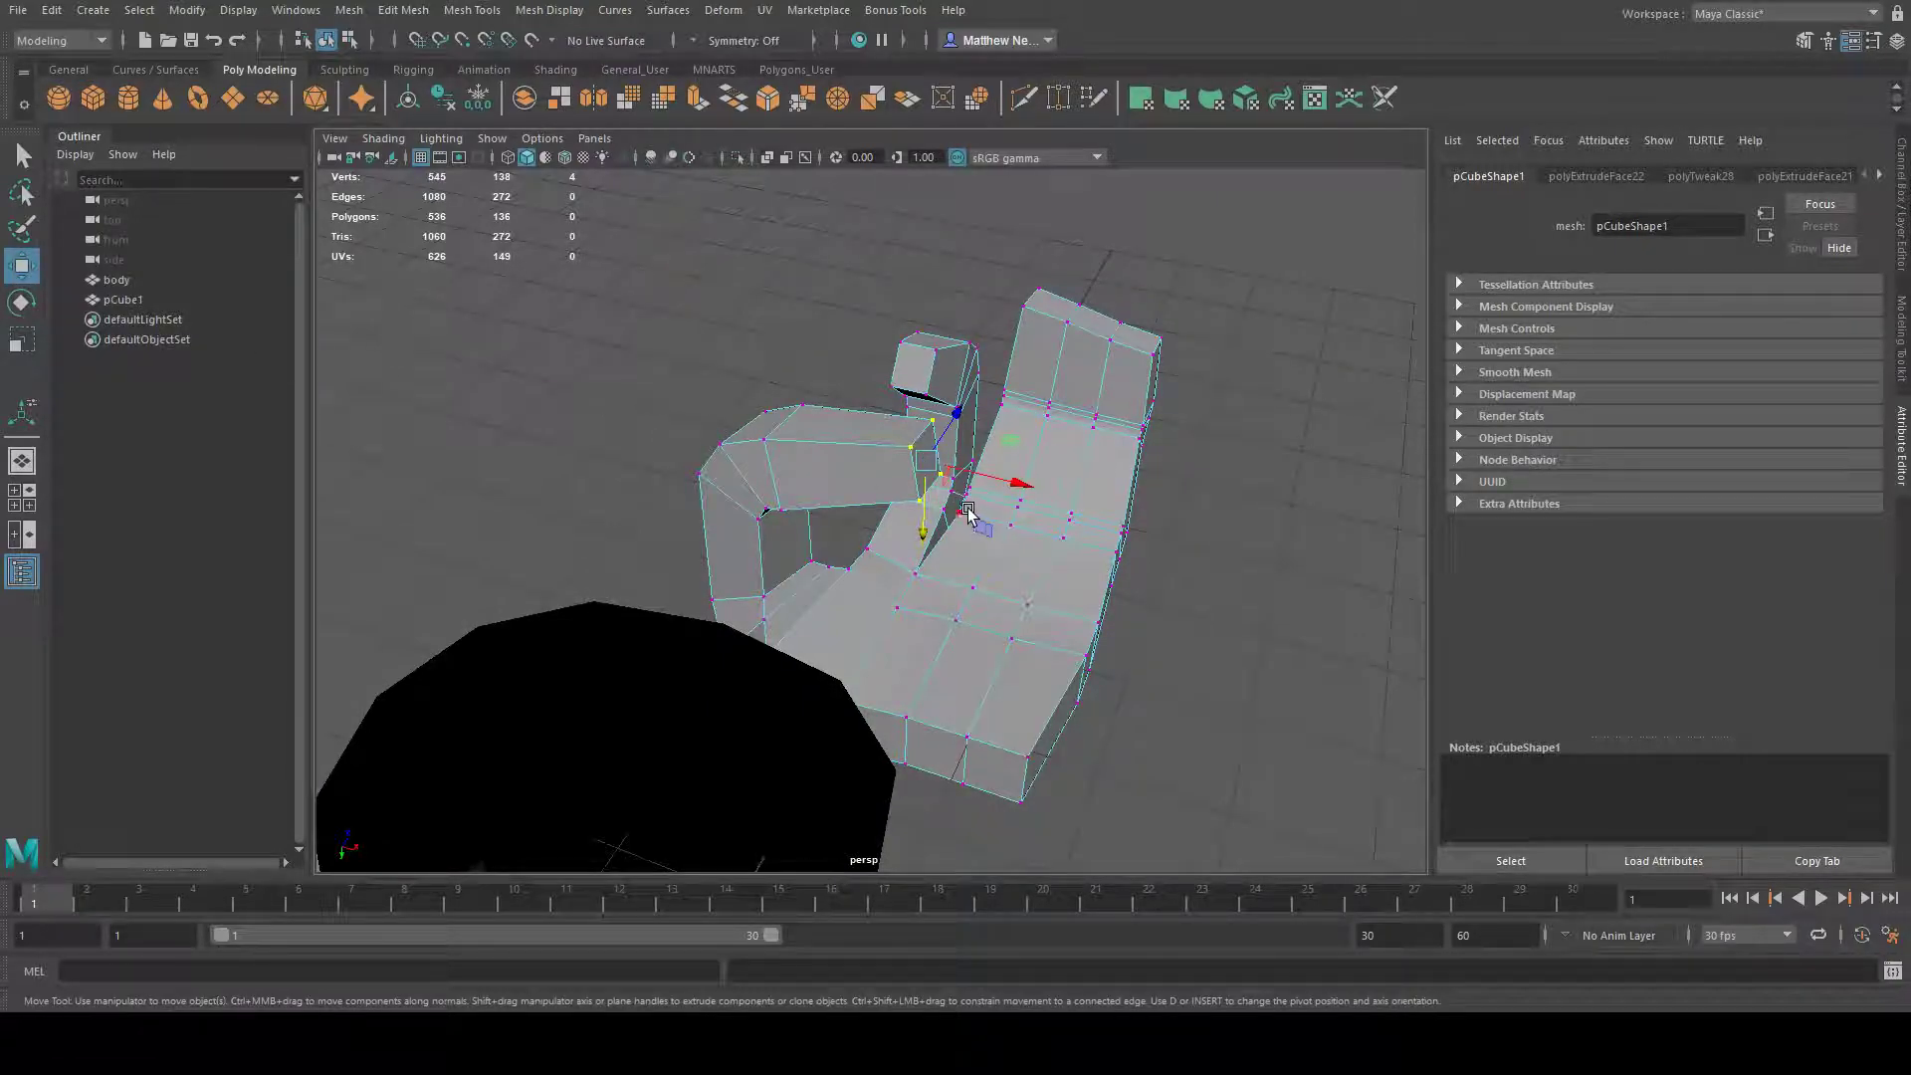
left_click_drag(1011, 513, 940, 482, "alt")
key("b")
left_click(853, 445)
left_click_drag(825, 445, 1077, 366)
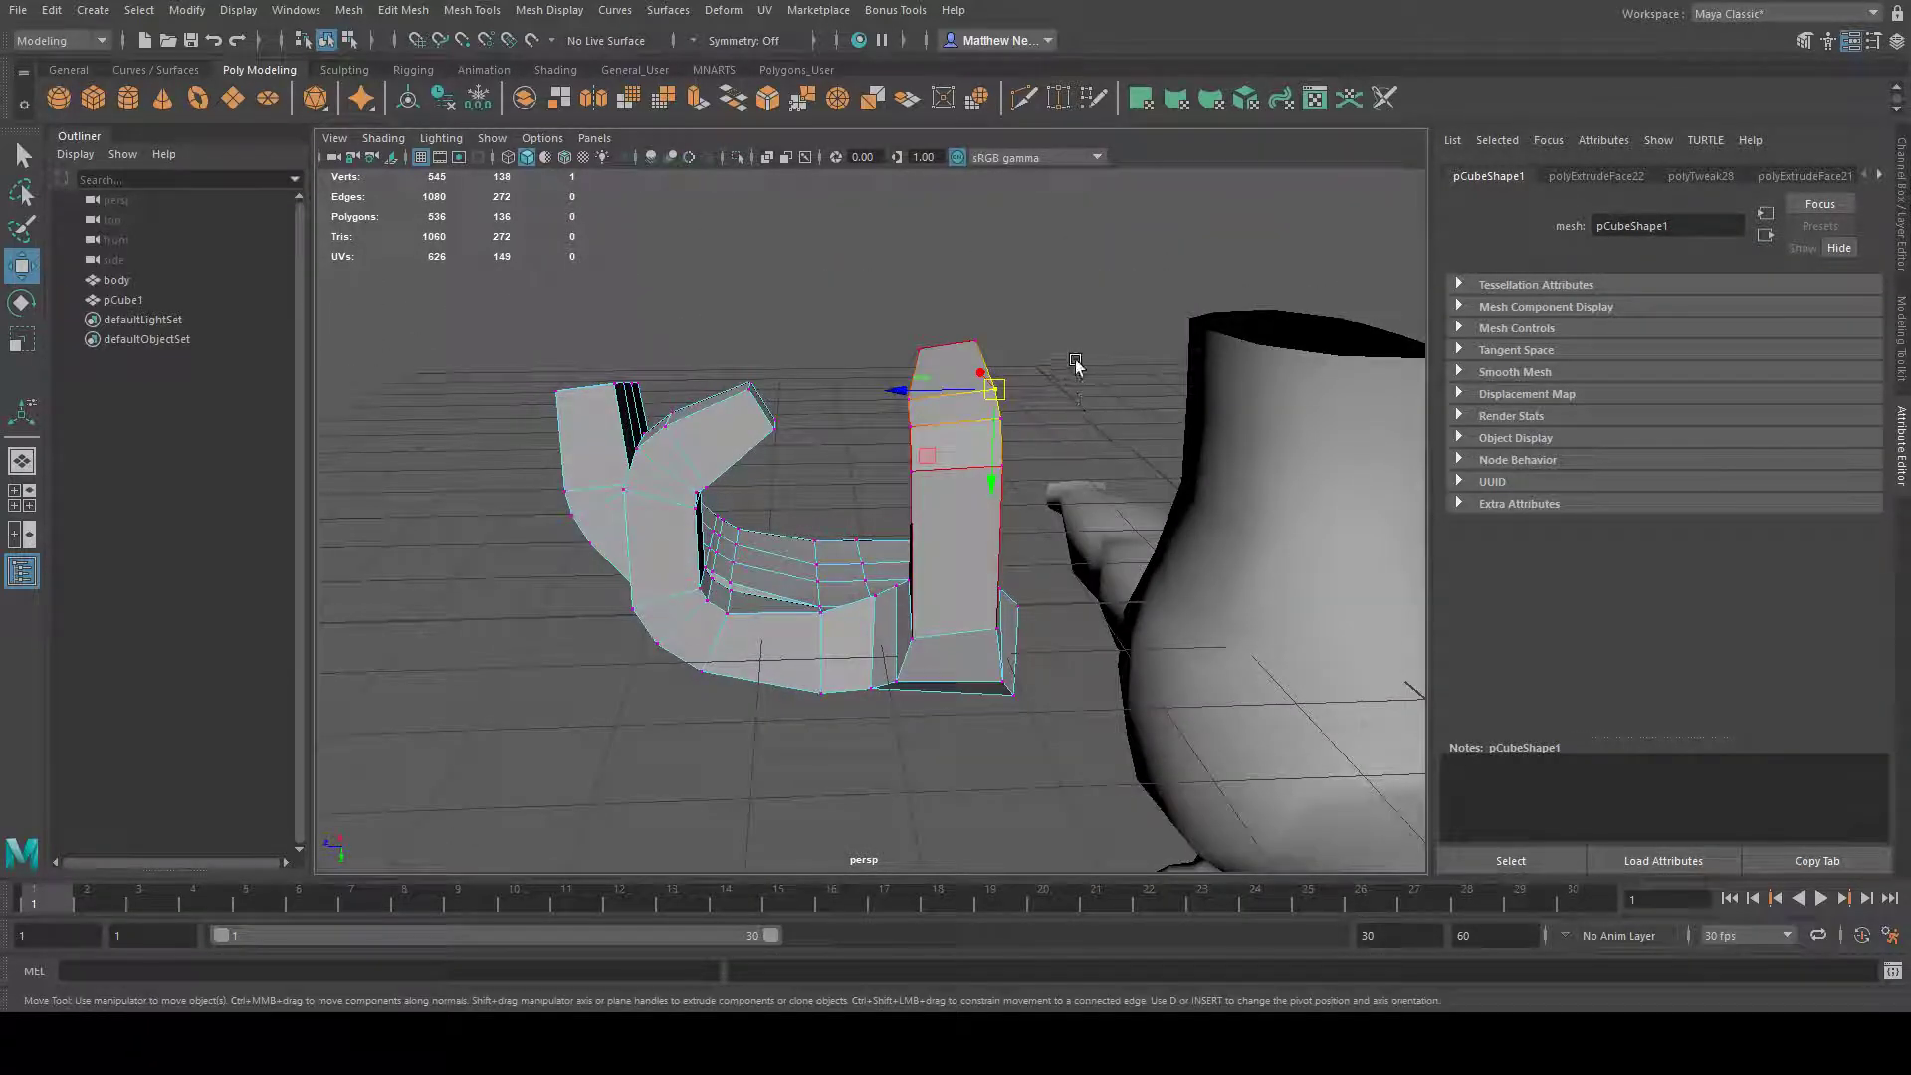
left_click_drag(872, 471, 872, 472)
- Select the vertices of the thumb's outer segments, rotate and move them to pose the thumb opposite the fingers, and return to object mode
left_click_drag(1107, 531, 1103, 509, "alt")
left_click_drag(950, 427, 797, 428)
left_click(20, 303)
left_click_drag(1071, 325, 609, 394, "alt")
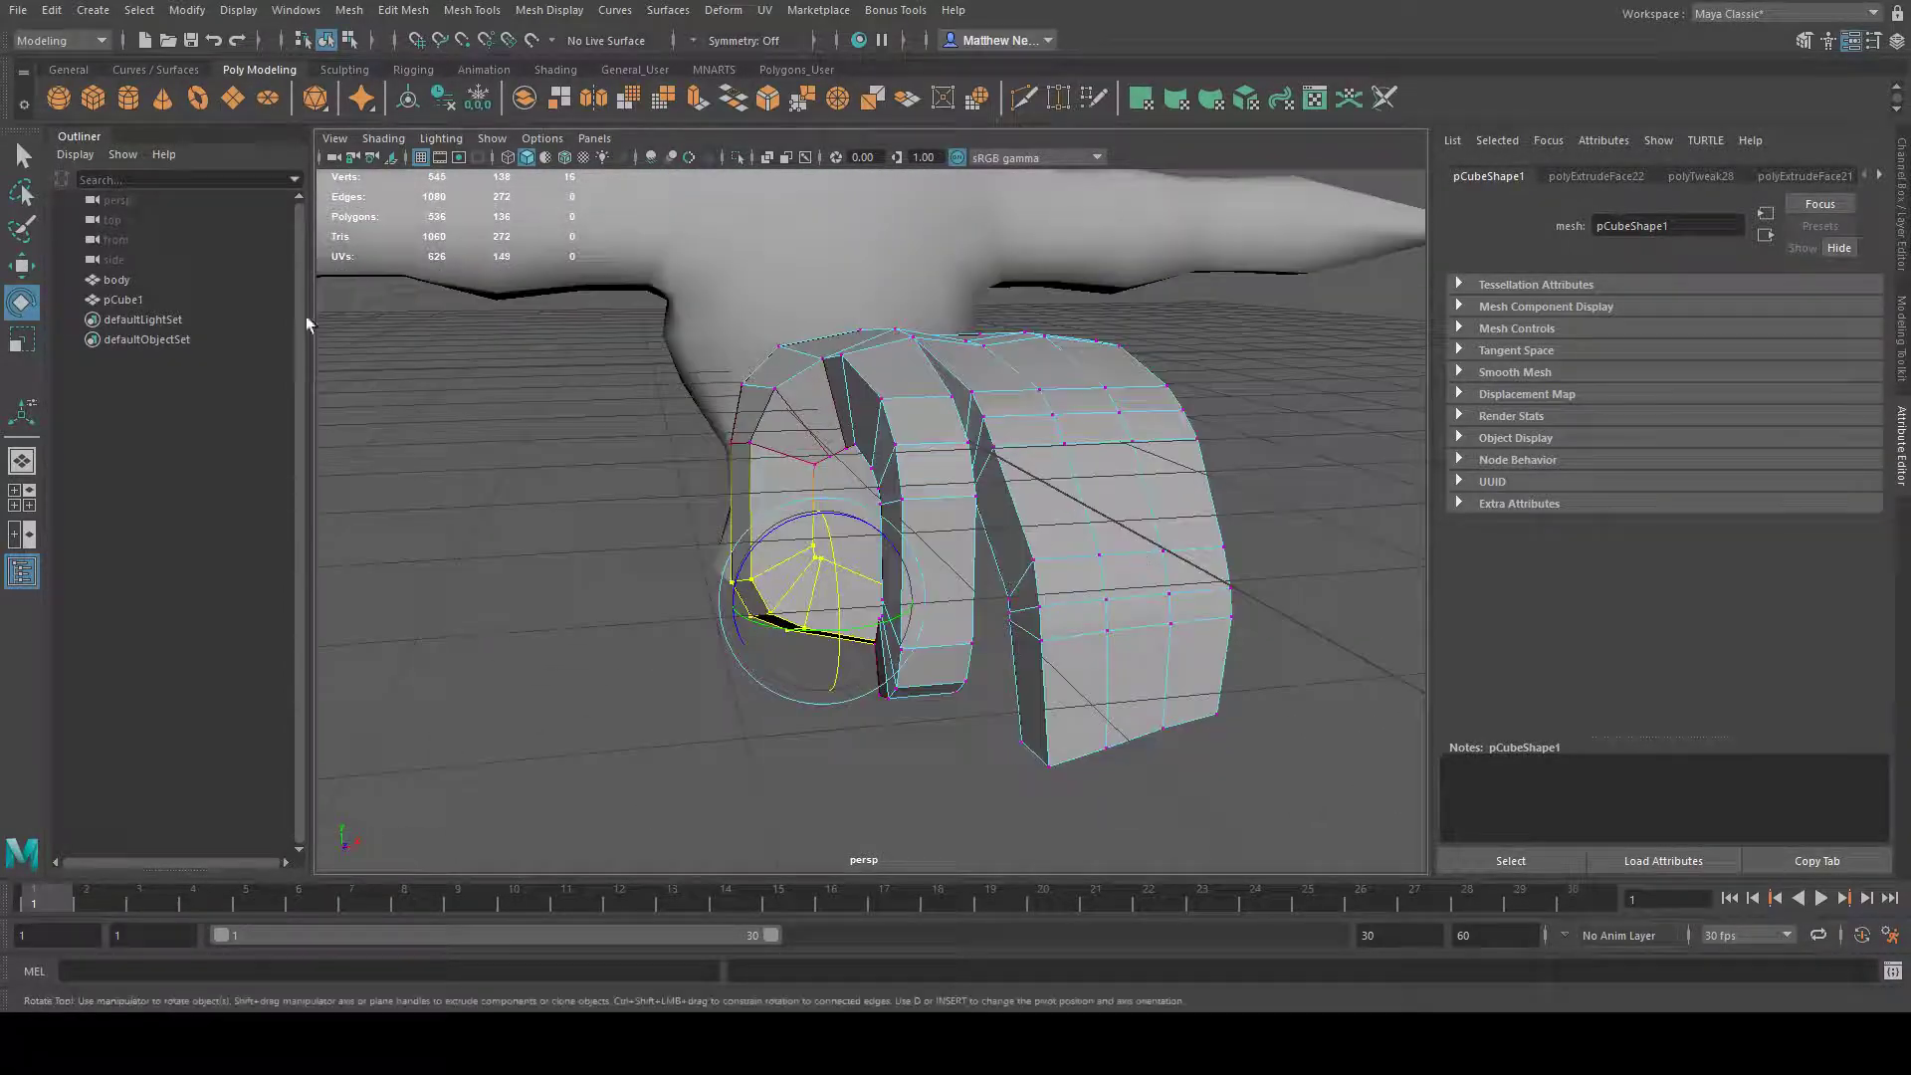
left_click(22, 266)
left_click_drag(438, 397, 822, 513, "alt")
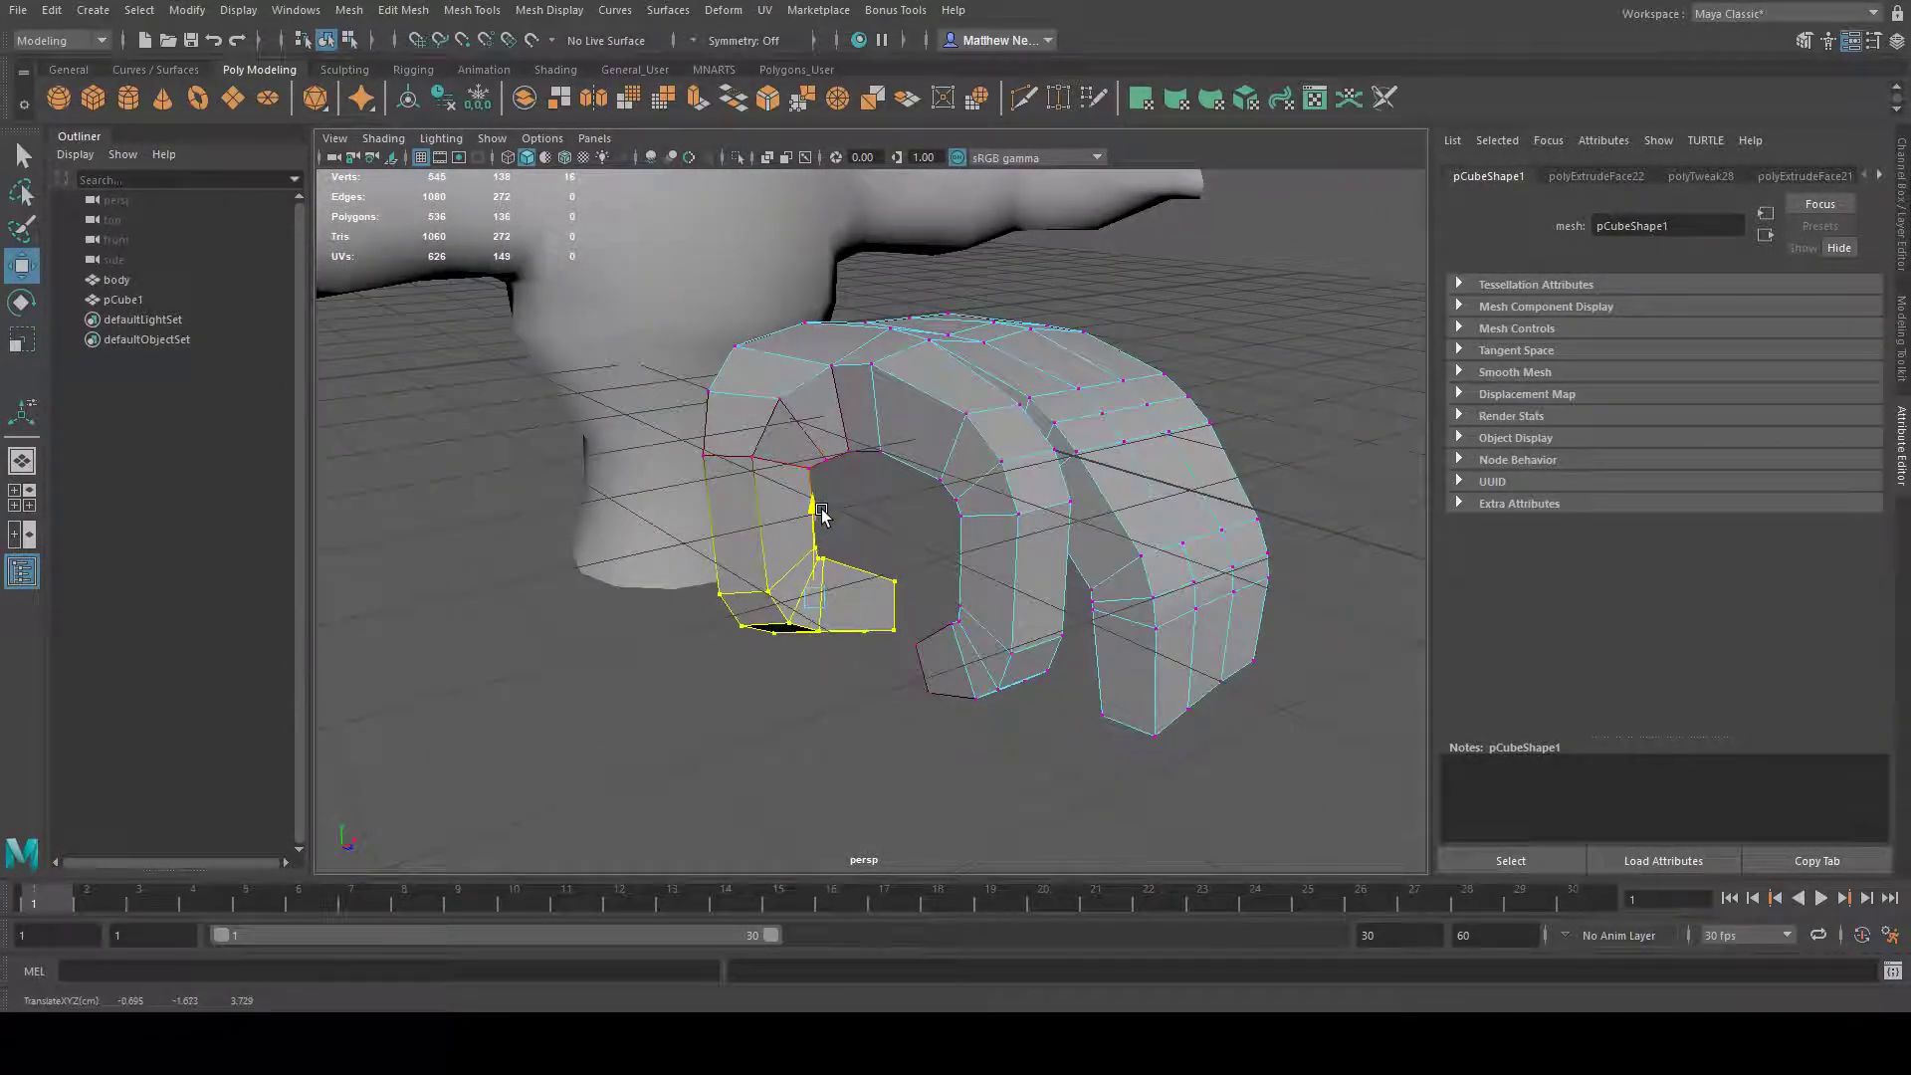
left_click_drag(956, 522, 921, 508, "alt")
left_click_drag(818, 600, 1161, 473, "alt")
right_click_drag(1160, 473, 1068, 474, "alt")
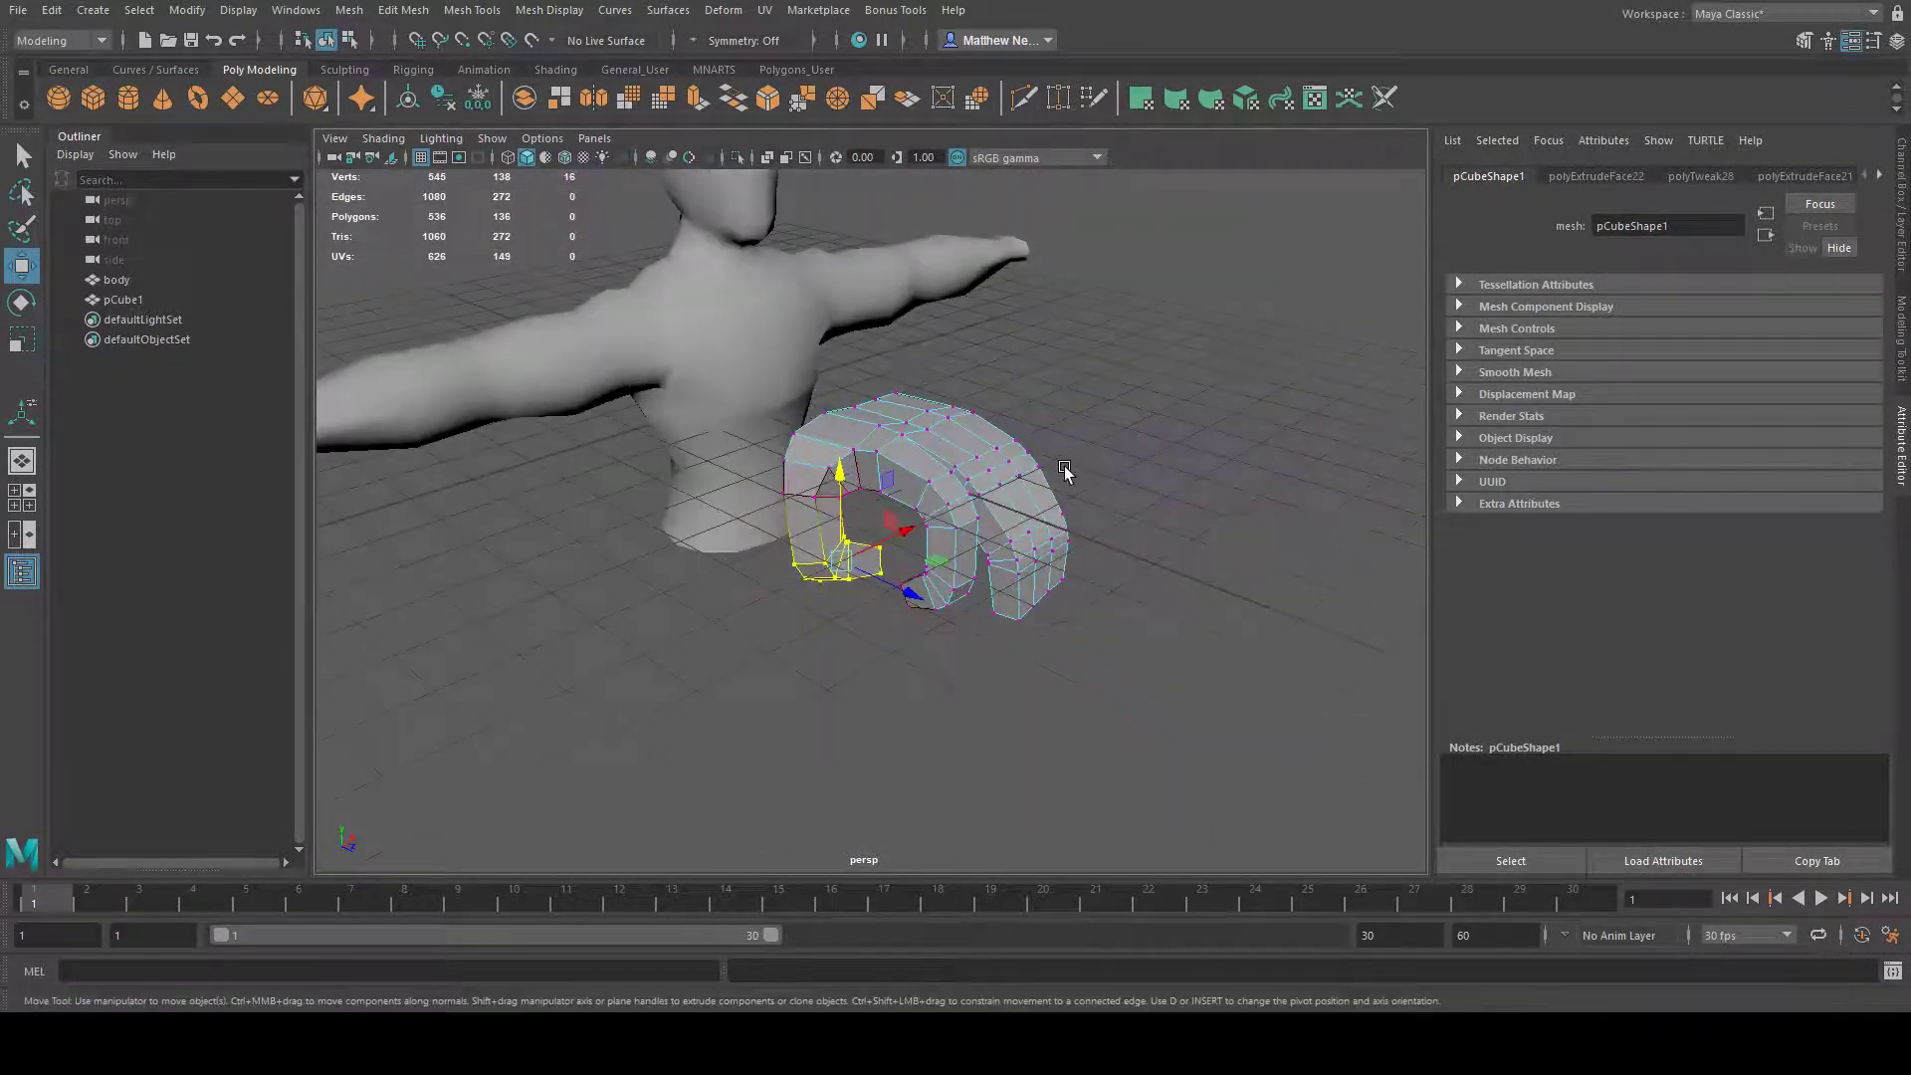
key("F8")
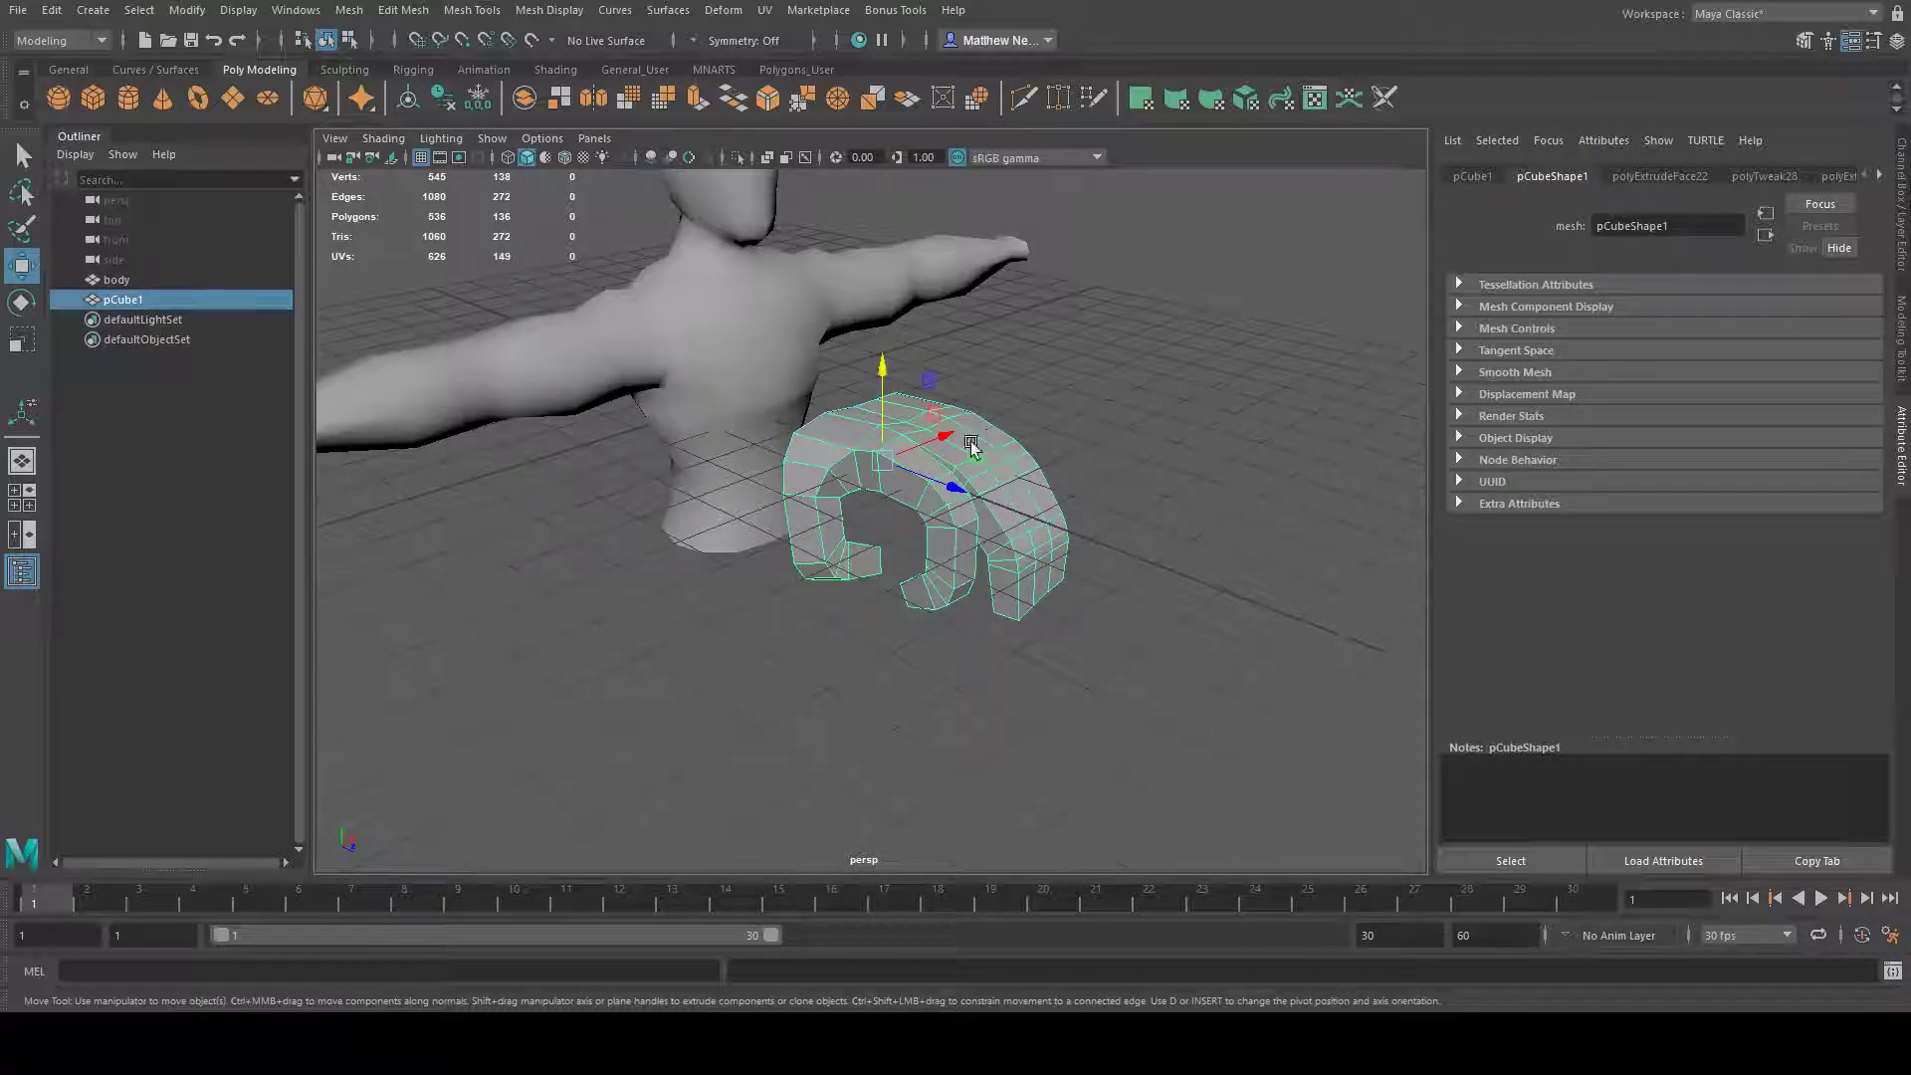
- Examine the finished hand from several angles and compare its size with the body
left_click_drag(791, 477, 1063, 560, "alt")
scroll(1081, 547, "up", 5)
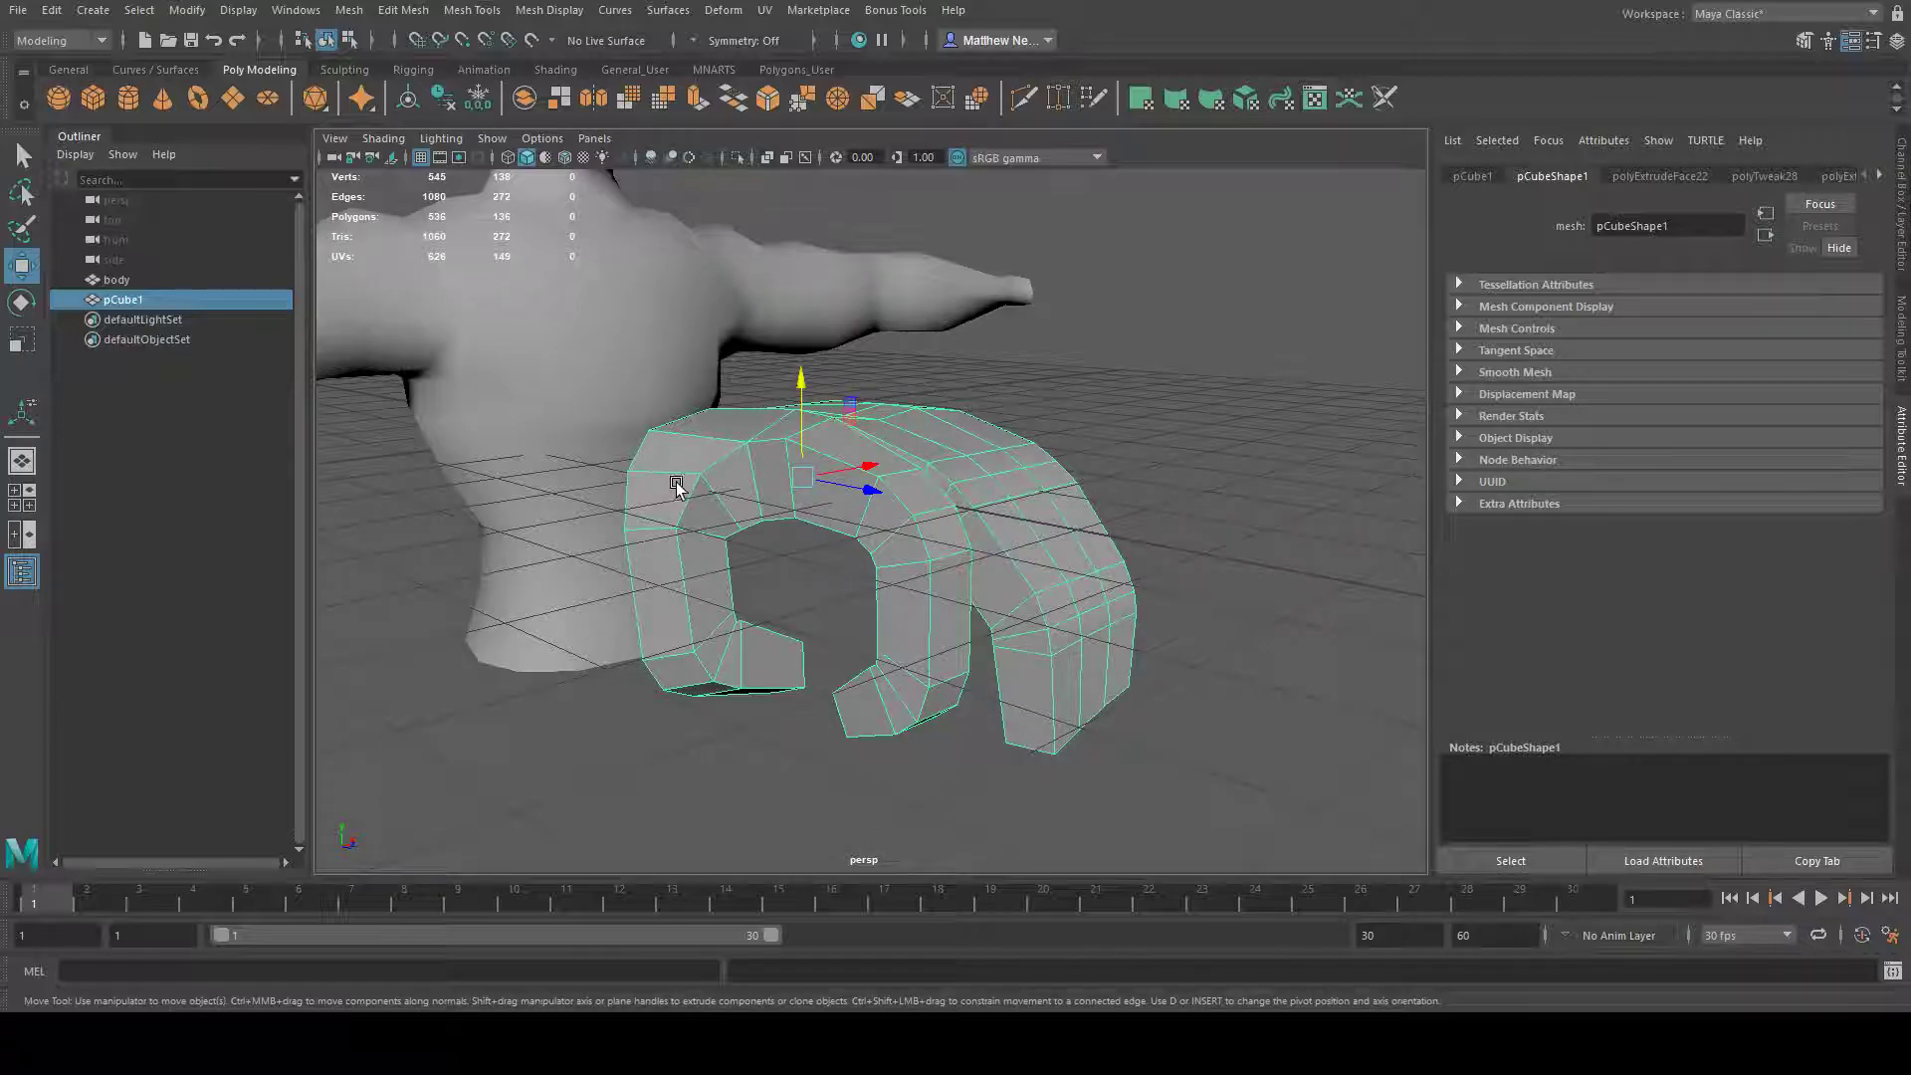
left_click_drag(802, 667, 756, 504, "alt")
left_click_drag(1049, 594, 945, 479, "alt")
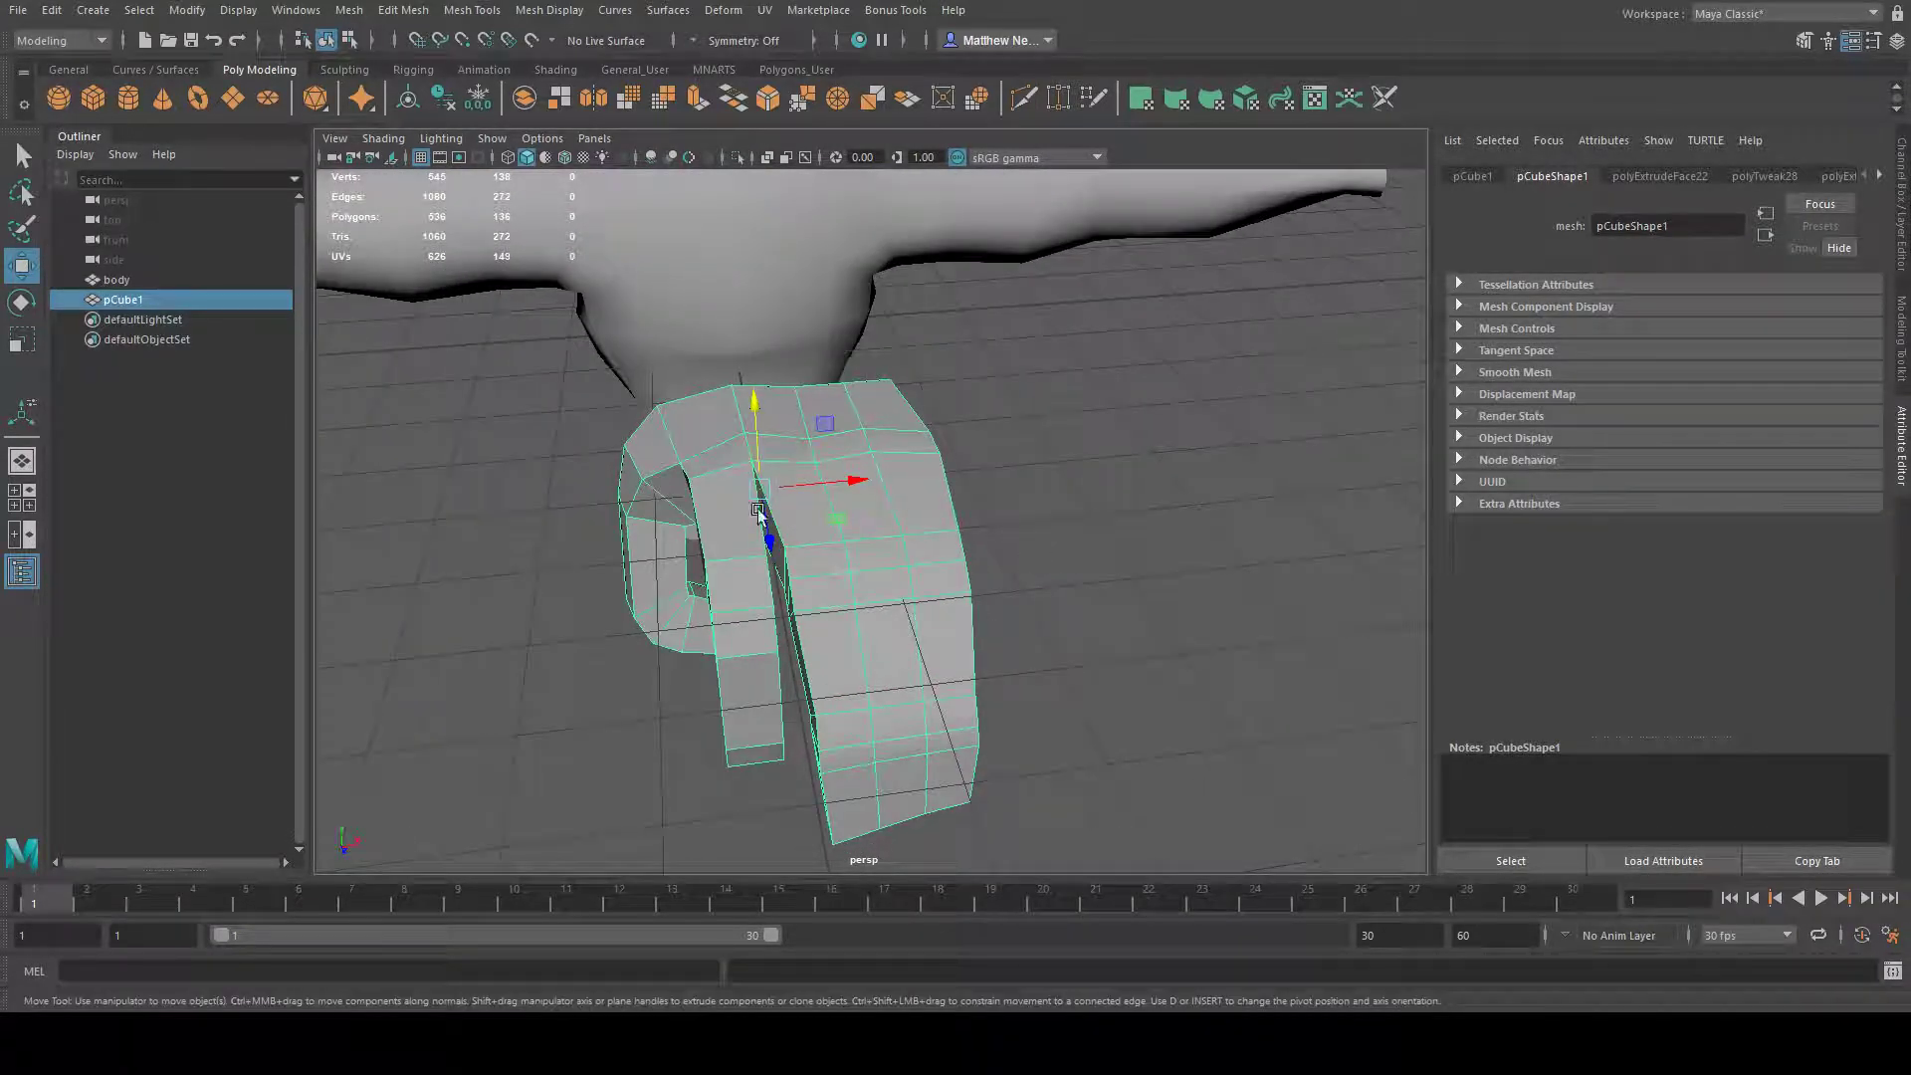
mouse_move(1024, 506)
left_mouse_down("alt")
mouse_move(1181, 487)
mouse_move(1134, 524)
mouse_move(853, 505)
mouse_move(947, 439)
mouse_move(1017, 475)
mouse_move(1007, 446)
mouse_move(940, 468)
mouse_move(1032, 498)
mouse_move(908, 524)
mouse_move(1035, 522)
left_mouse_up("alt")
scroll(1182, 486, "down", 6)
left_click_drag(926, 476, 1051, 550, "alt")
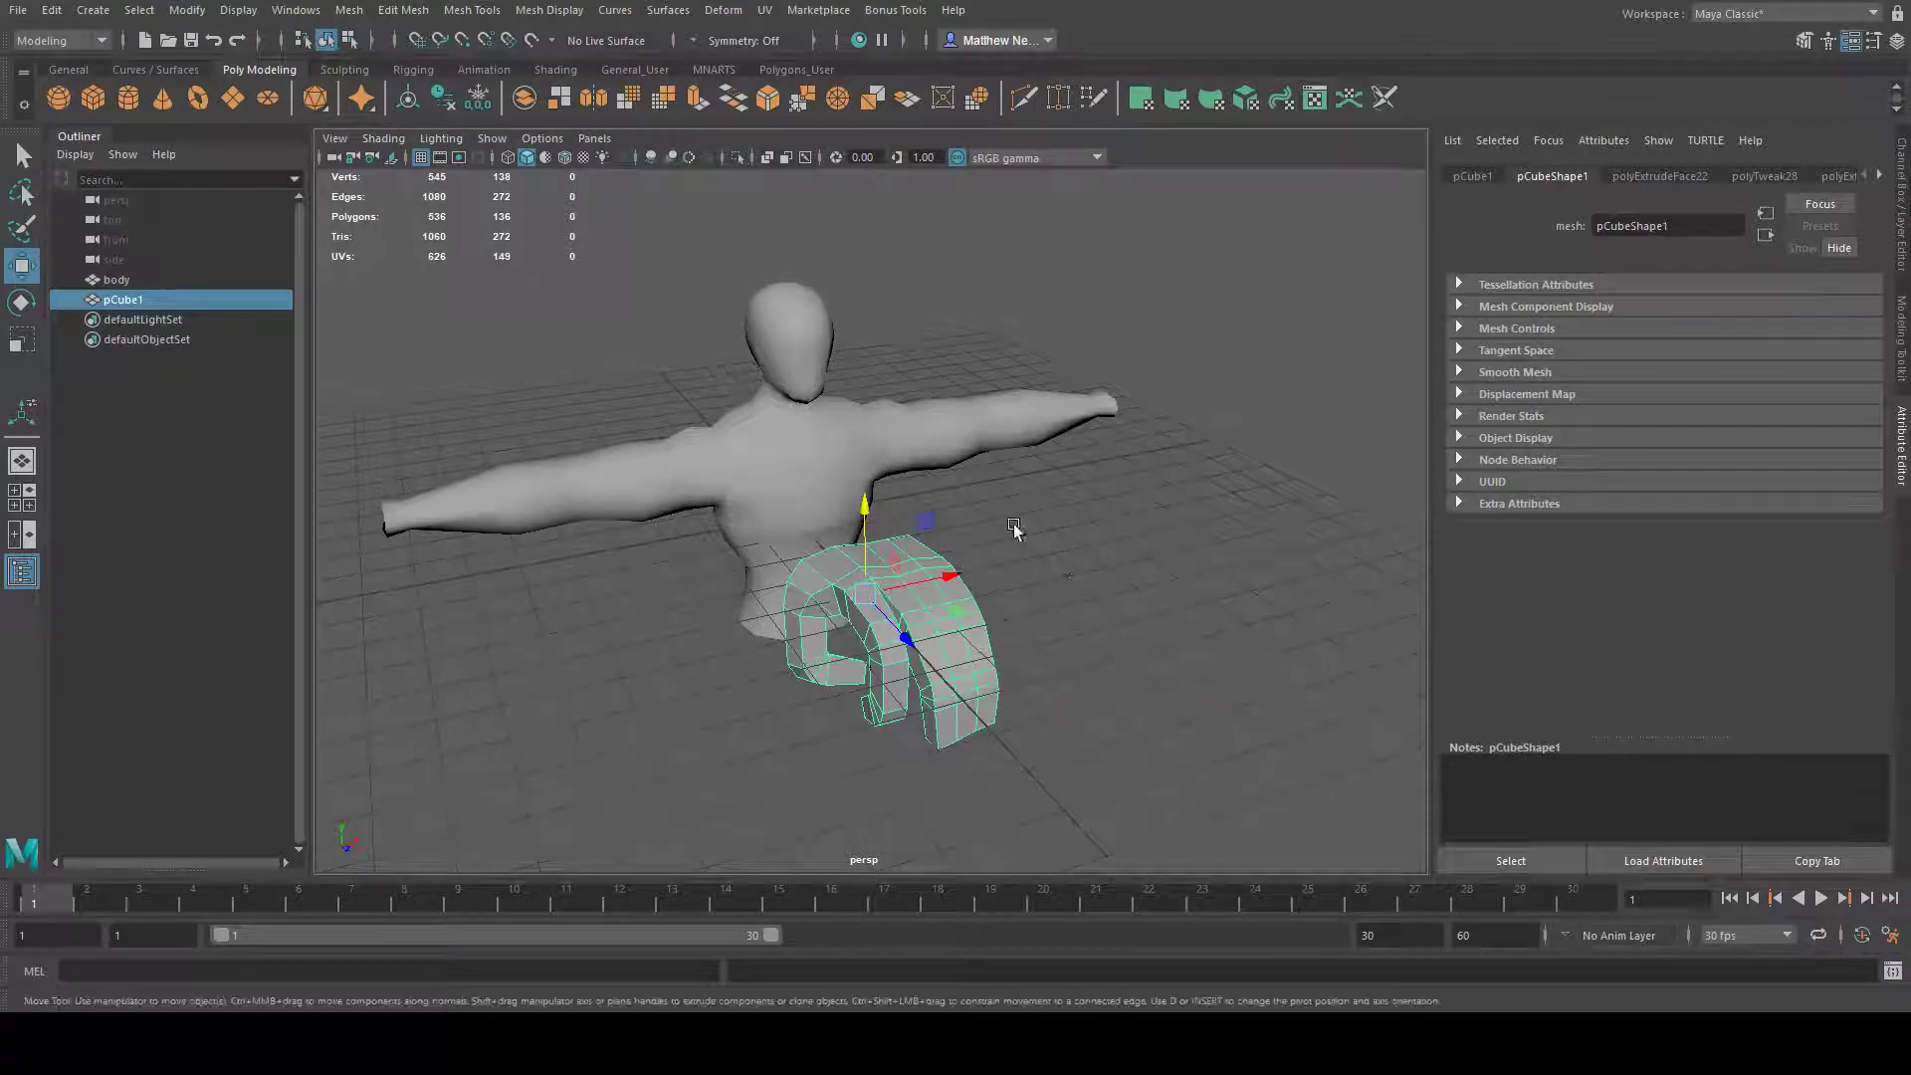
- Scale the whole hand uniformly down to about 0.39 to suit the body's proportions
left_click(22, 340)
left_click_drag(883, 597, 779, 591)
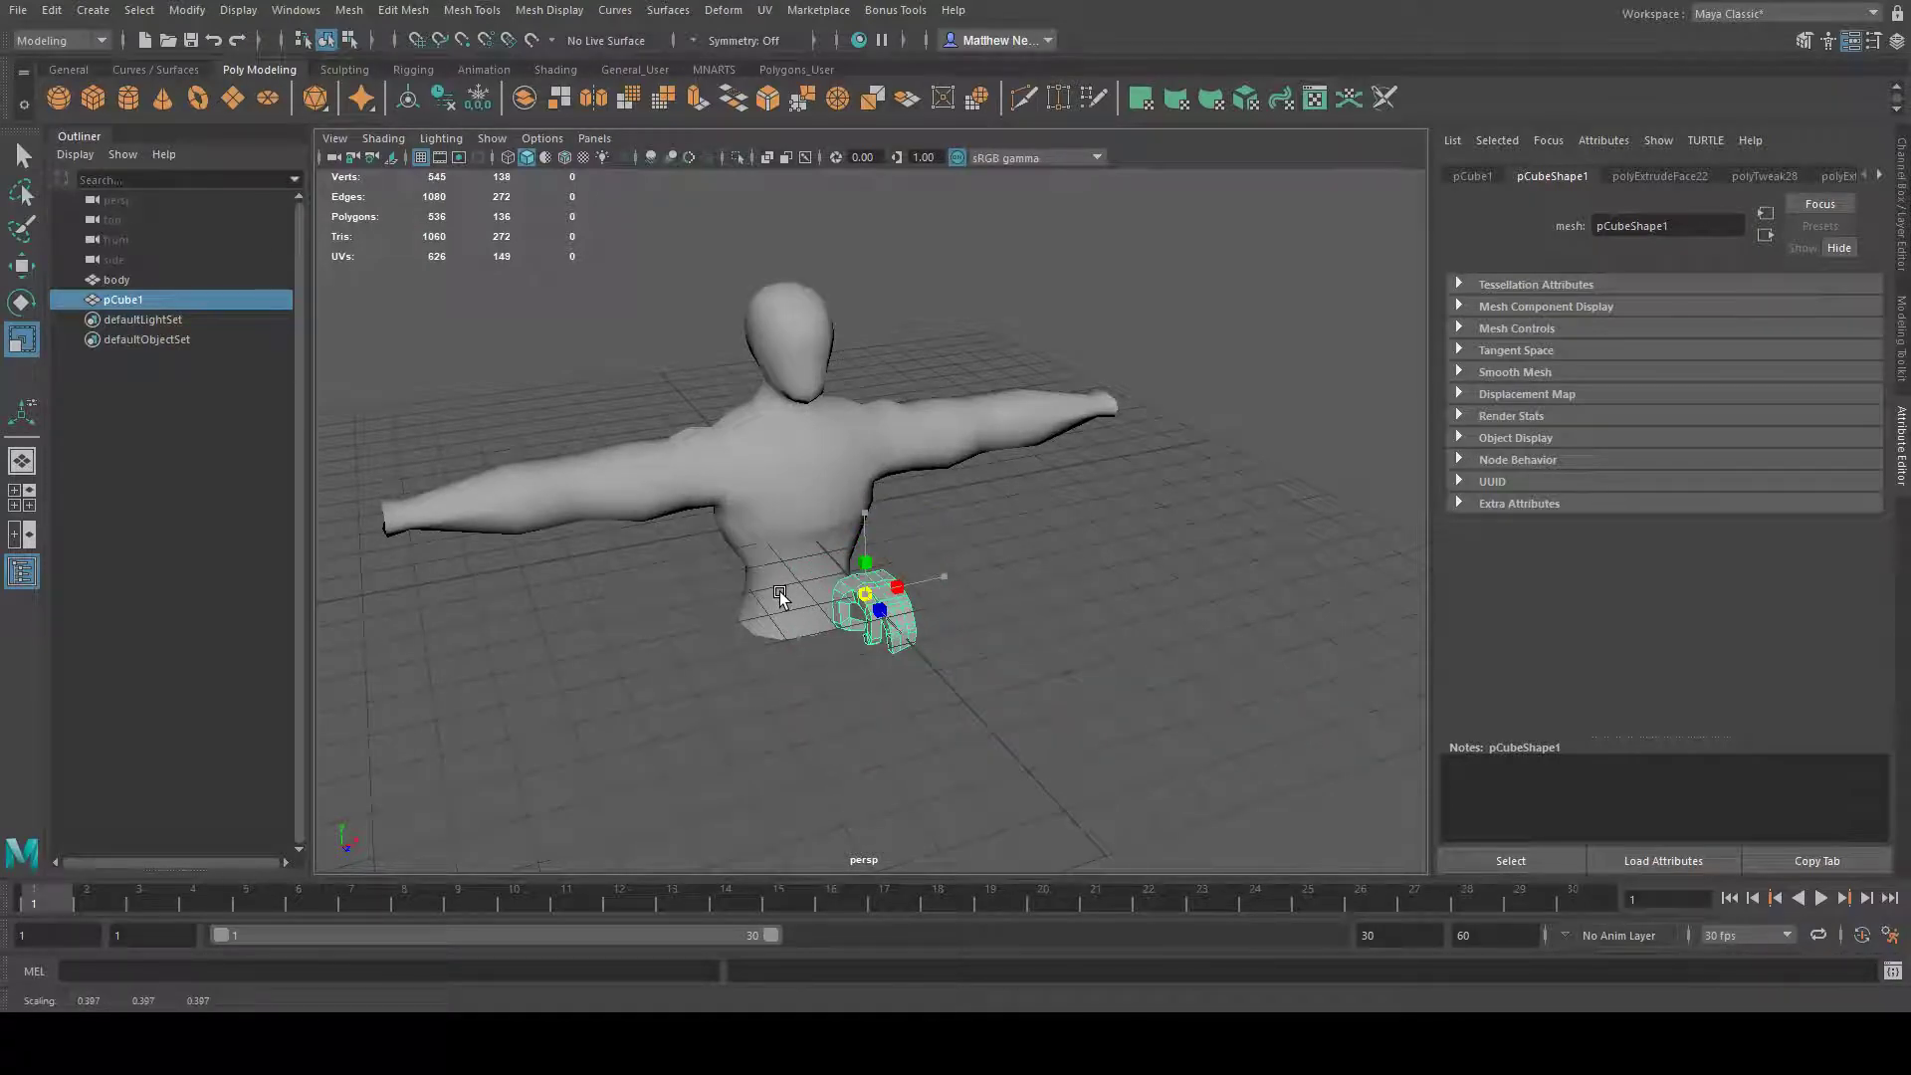
left_click(22, 266)
left_click_drag(613, 440, 686, 458, "alt")
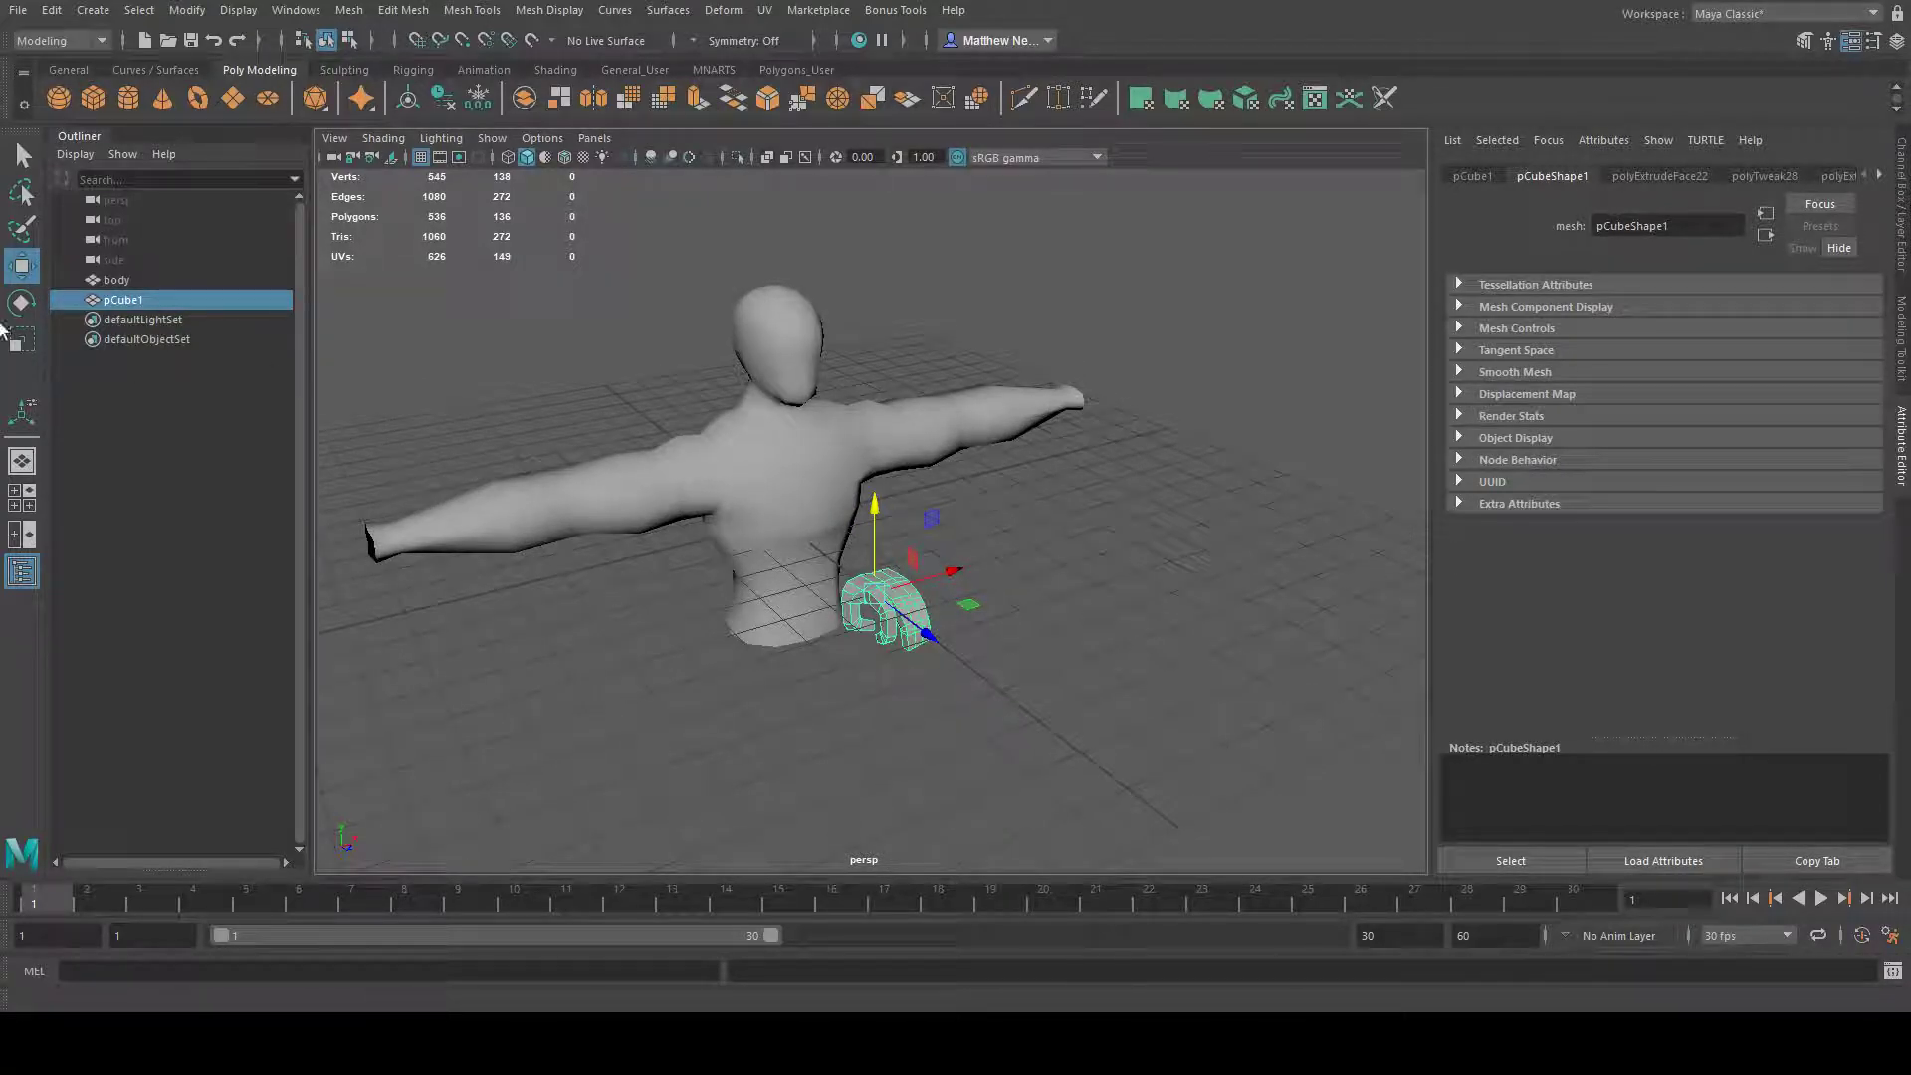
- Rotate the whole hand about the vertical axis so that its fingers point along the outstretched arm
left_click(22, 302)
left_click_drag(858, 642, 991, 612)
mouse_move(883, 645)
left_mouse_down("alt")
mouse_move(866, 772)
mouse_move(940, 711)
mouse_move(899, 642)
left_mouse_up("alt")
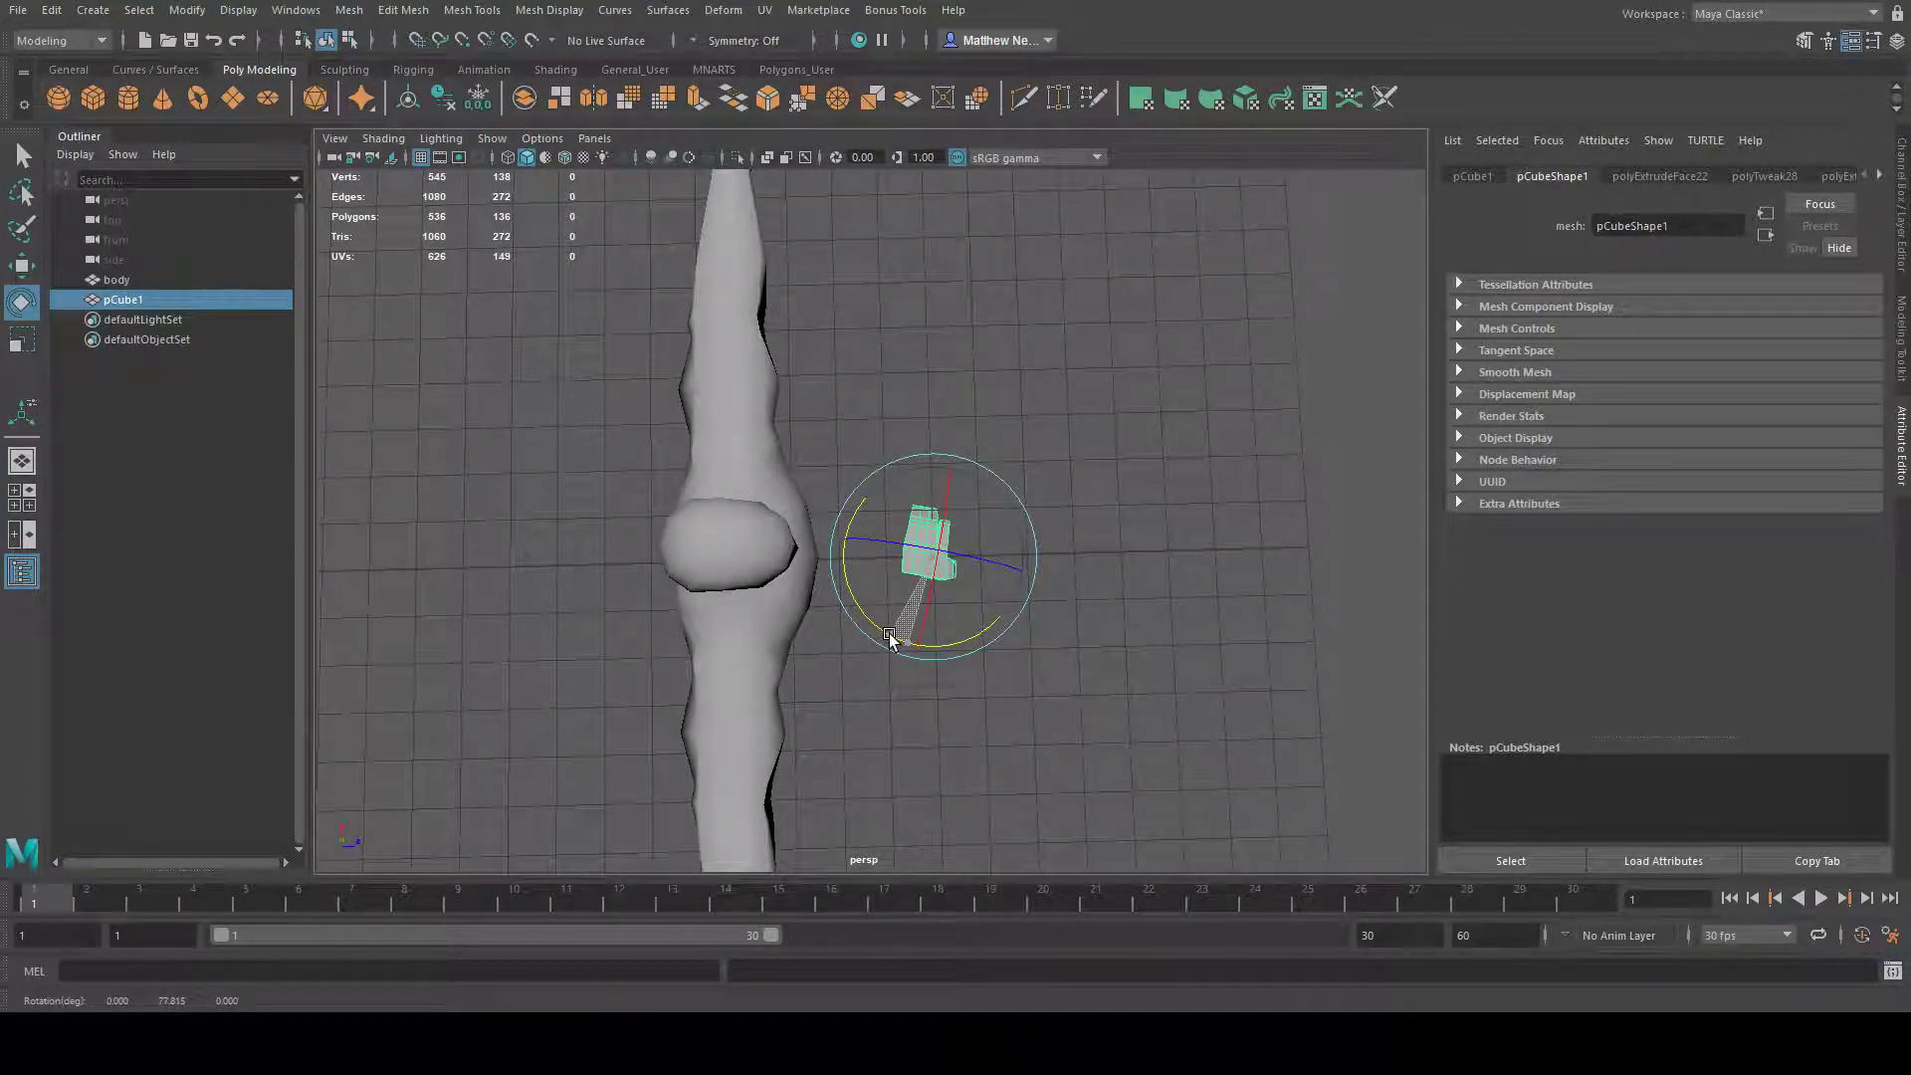
- Move the hand in line with the body's outstretched arms and out along one arm to its end
left_click(21, 266)
left_click_drag(881, 557, 788, 614, "alt")
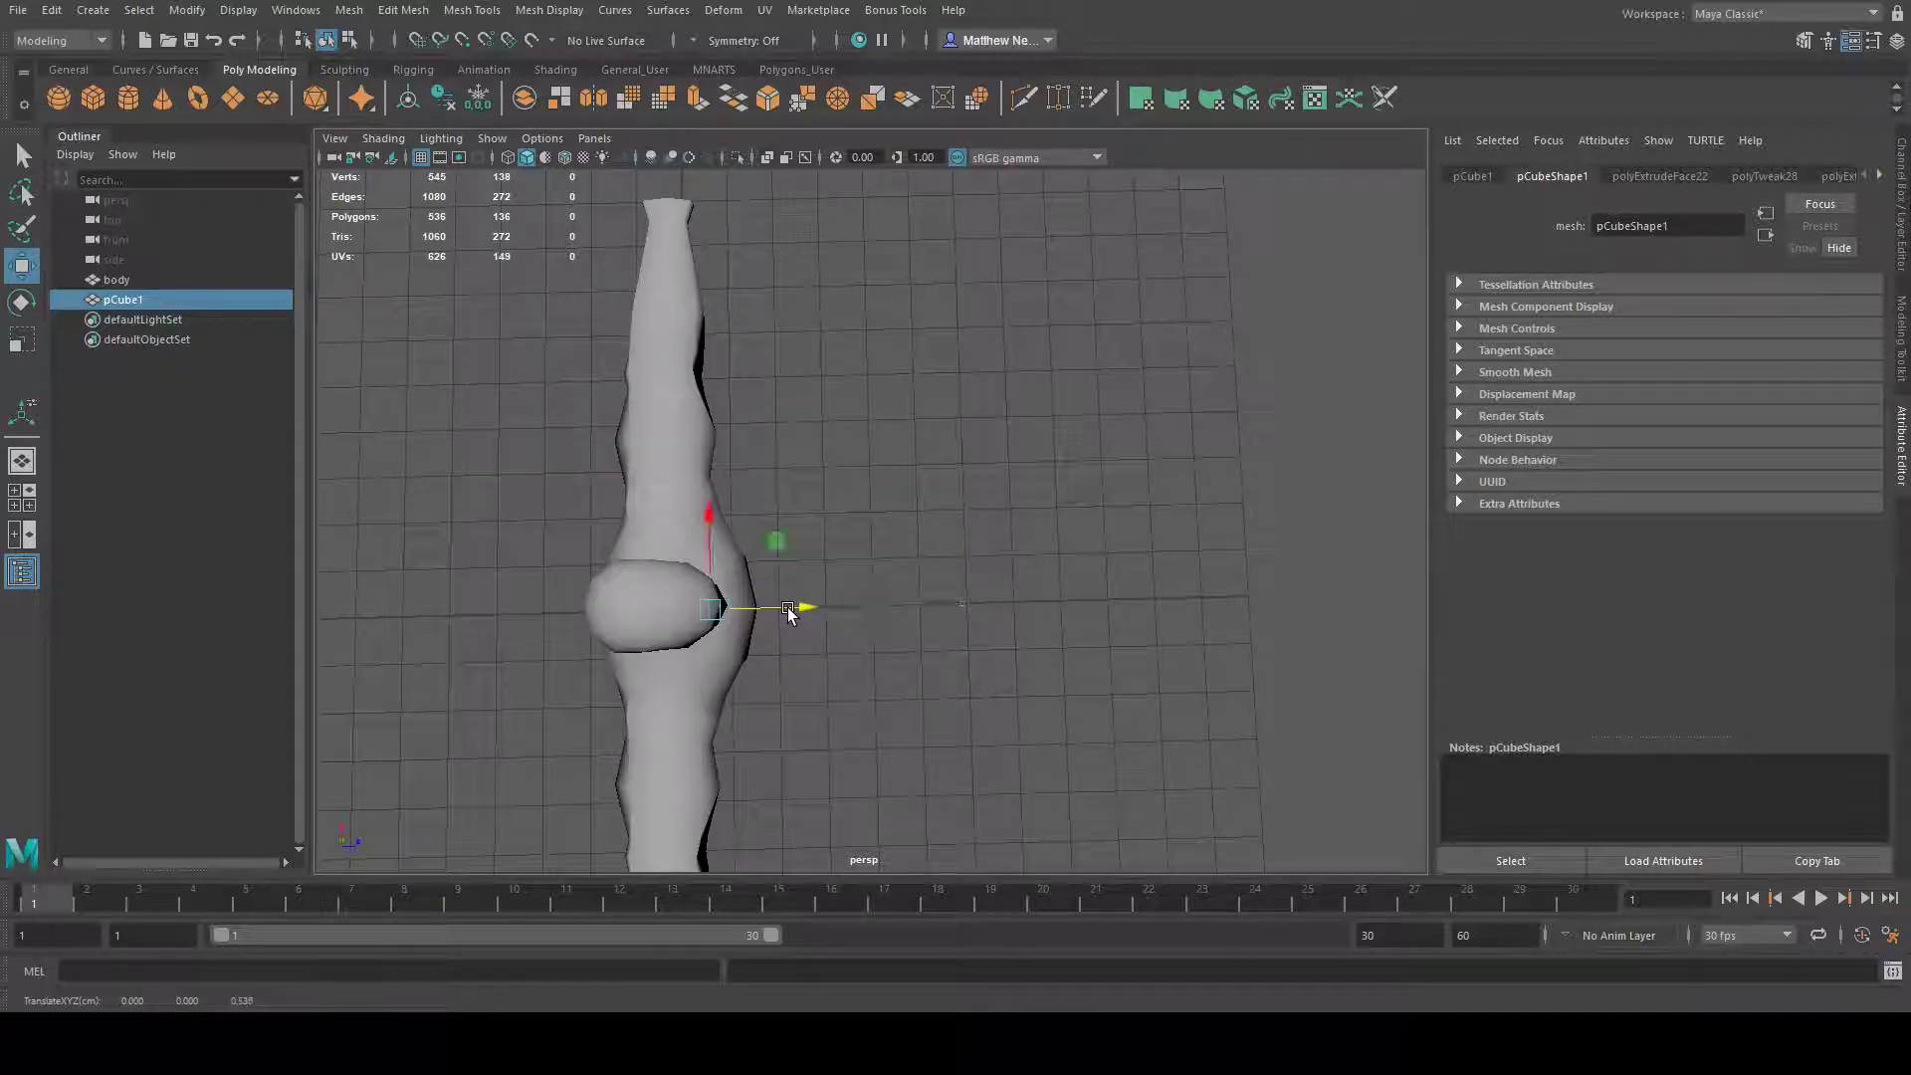
left_click_drag(711, 532, 696, 107)
middle_click_drag(822, 318, 806, 457, "alt")
left_click_drag(795, 403, 772, 402)
- Adjust the hand's height and distance so that it sits just beyond the open wrist of the arm
left_click_drag(1043, 559, 810, 439, "alt")
middle_click_drag(1144, 558, 970, 552, "alt")
left_click_drag(834, 465, 751, 542)
right_click_drag(750, 541, 1036, 521, "alt")
middle_click_drag(607, 537, 703, 558, "alt")
left_click_drag(704, 558, 1083, 554, "alt")
middle_click_drag(1084, 554, 965, 568, "alt")
left_click_drag(965, 567, 951, 563, "alt")
left_click_drag(1001, 528, 958, 567)
- Select the body and examine from several angles how the open wrist lines up with the back of the palm
left_click(710, 497)
left_click_drag(737, 448, 742, 490, "alt")
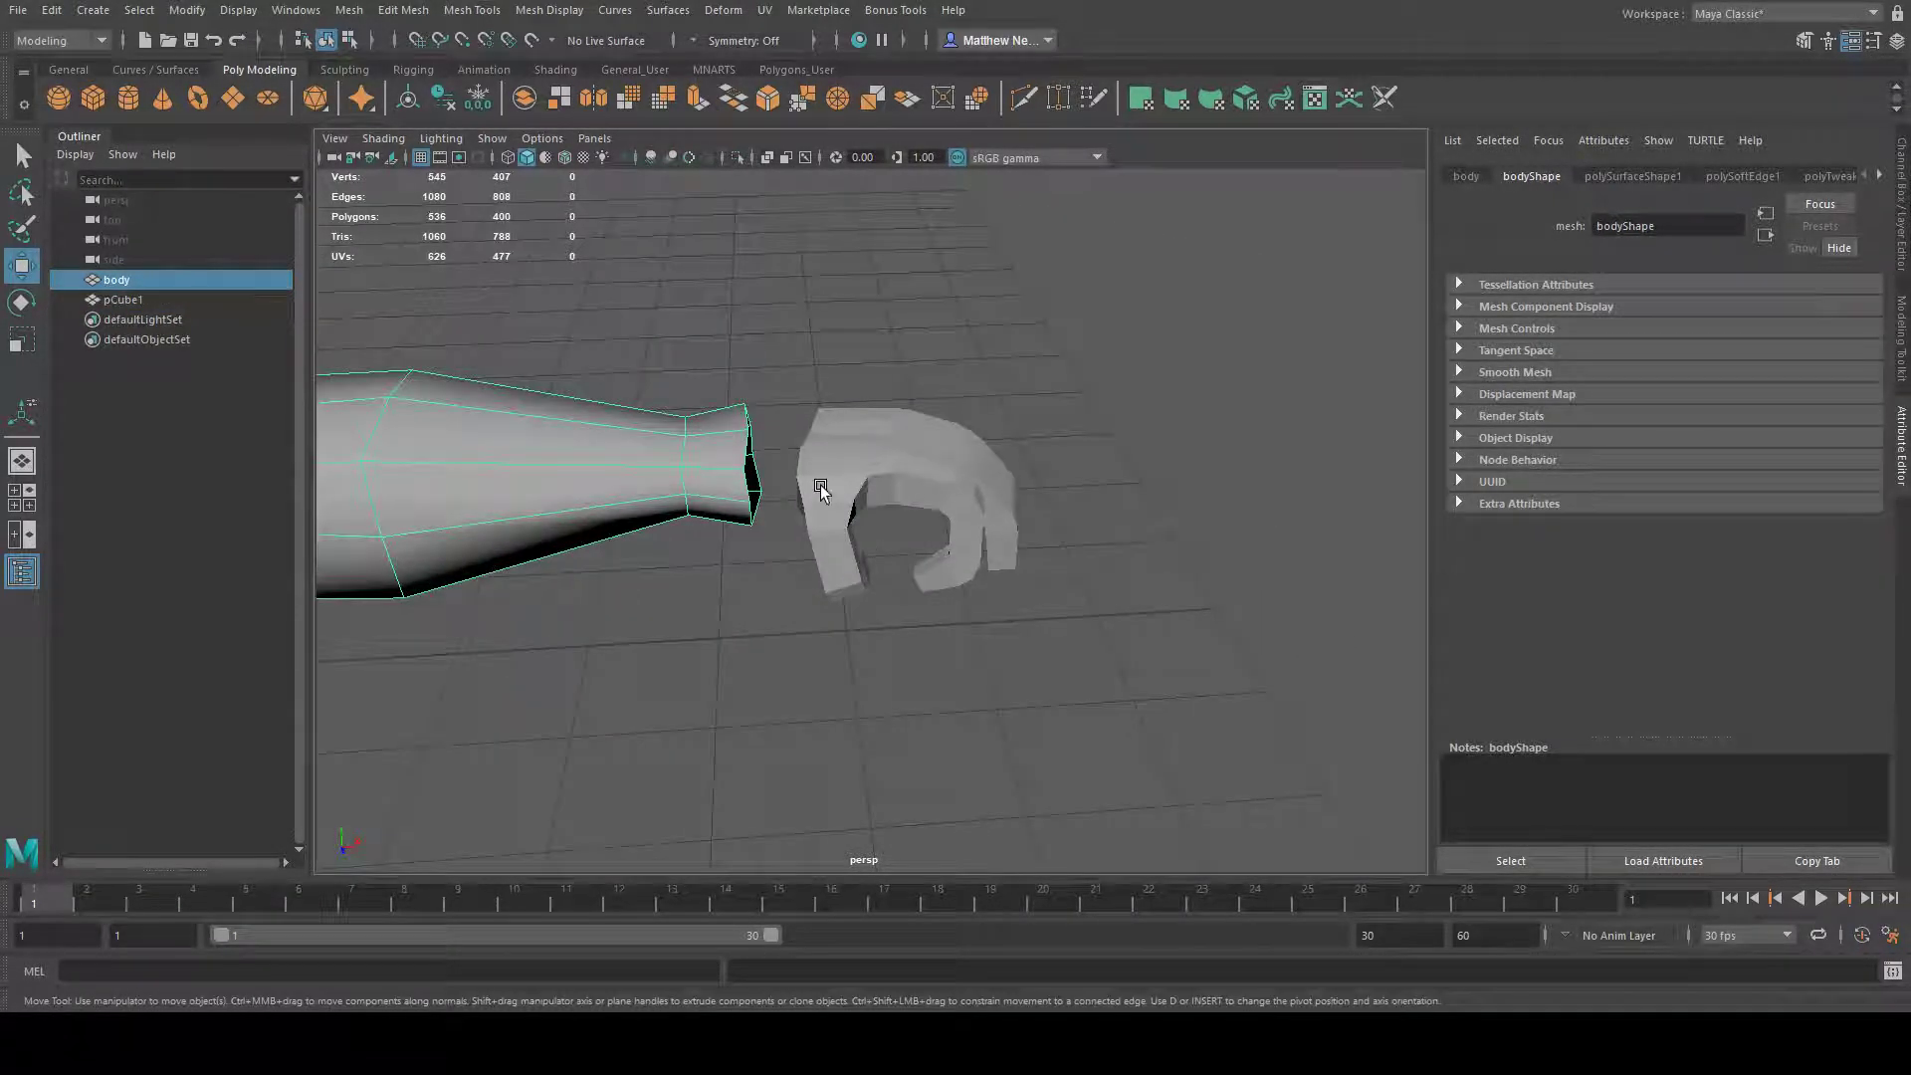
left_click_drag(961, 501, 784, 755, "alt")
left_click(982, 565)
left_click(857, 588)
left_click_drag(857, 588, 840, 683, "alt")
right_click_drag(840, 682, 1121, 614, "alt")
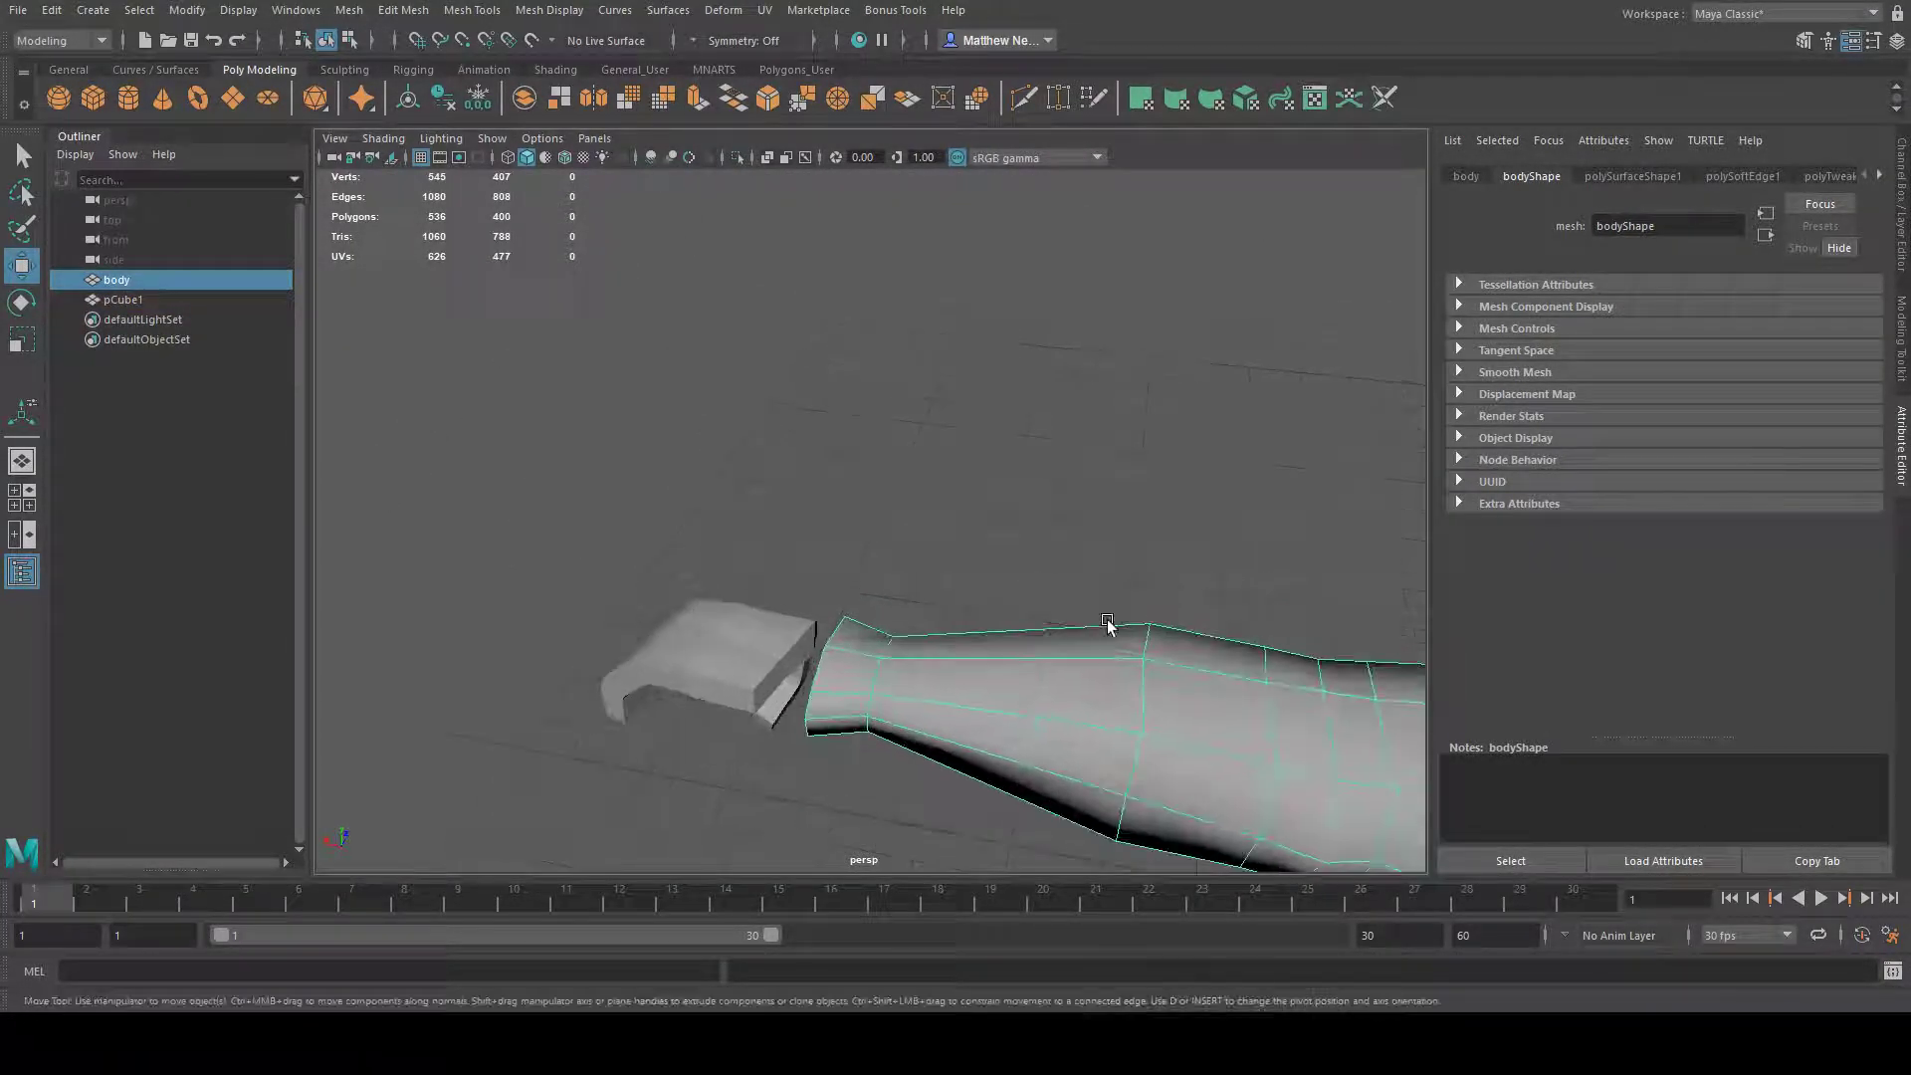
middle_click_drag(1122, 614, 1190, 504, "alt")
left_click(752, 553)
left_click_drag(752, 553, 764, 599, "alt")
left_click(764, 598)
left_click_drag(1157, 736, 876, 705, "alt")
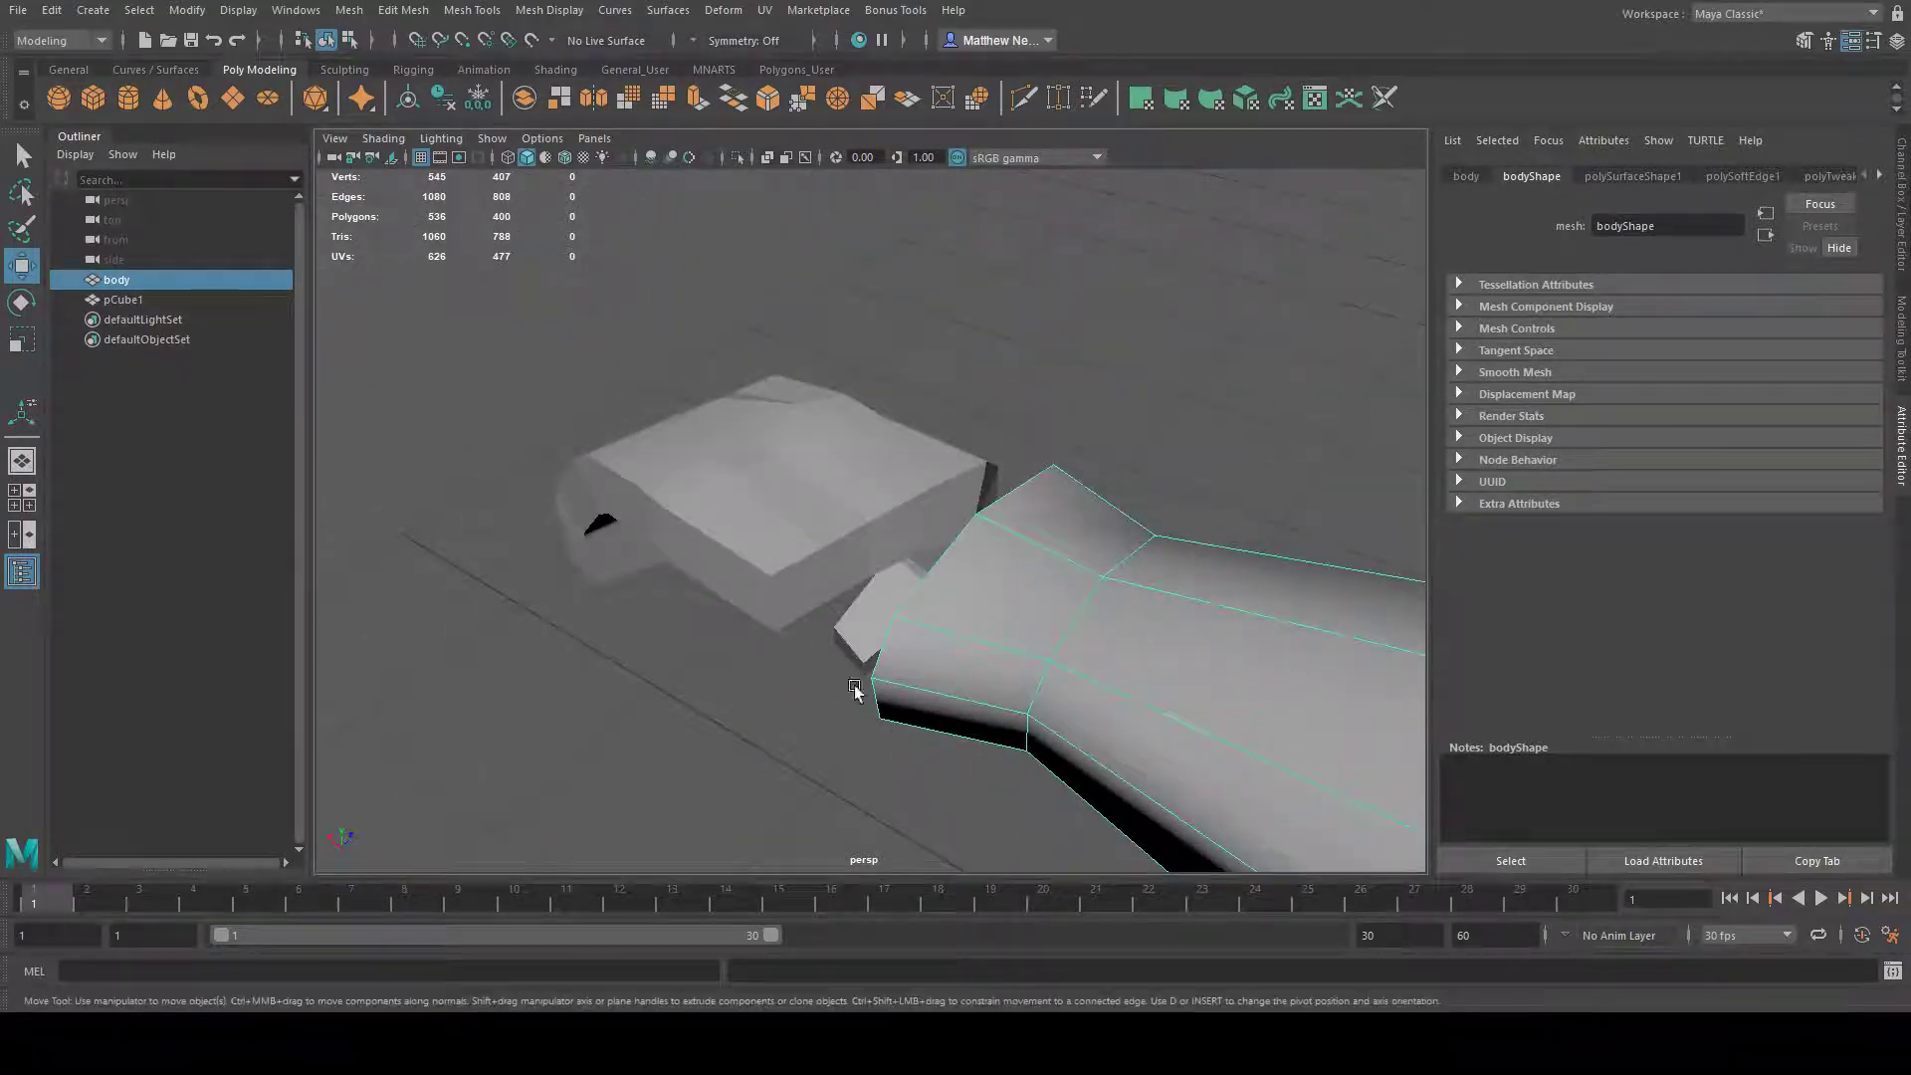
- Extrude the four end faces at the back of the palm toward the wrist and rotate them about the vertical axis to match the slanted opening
left_click(852, 647)
left_click_drag(1006, 691, 849, 603, "alt")
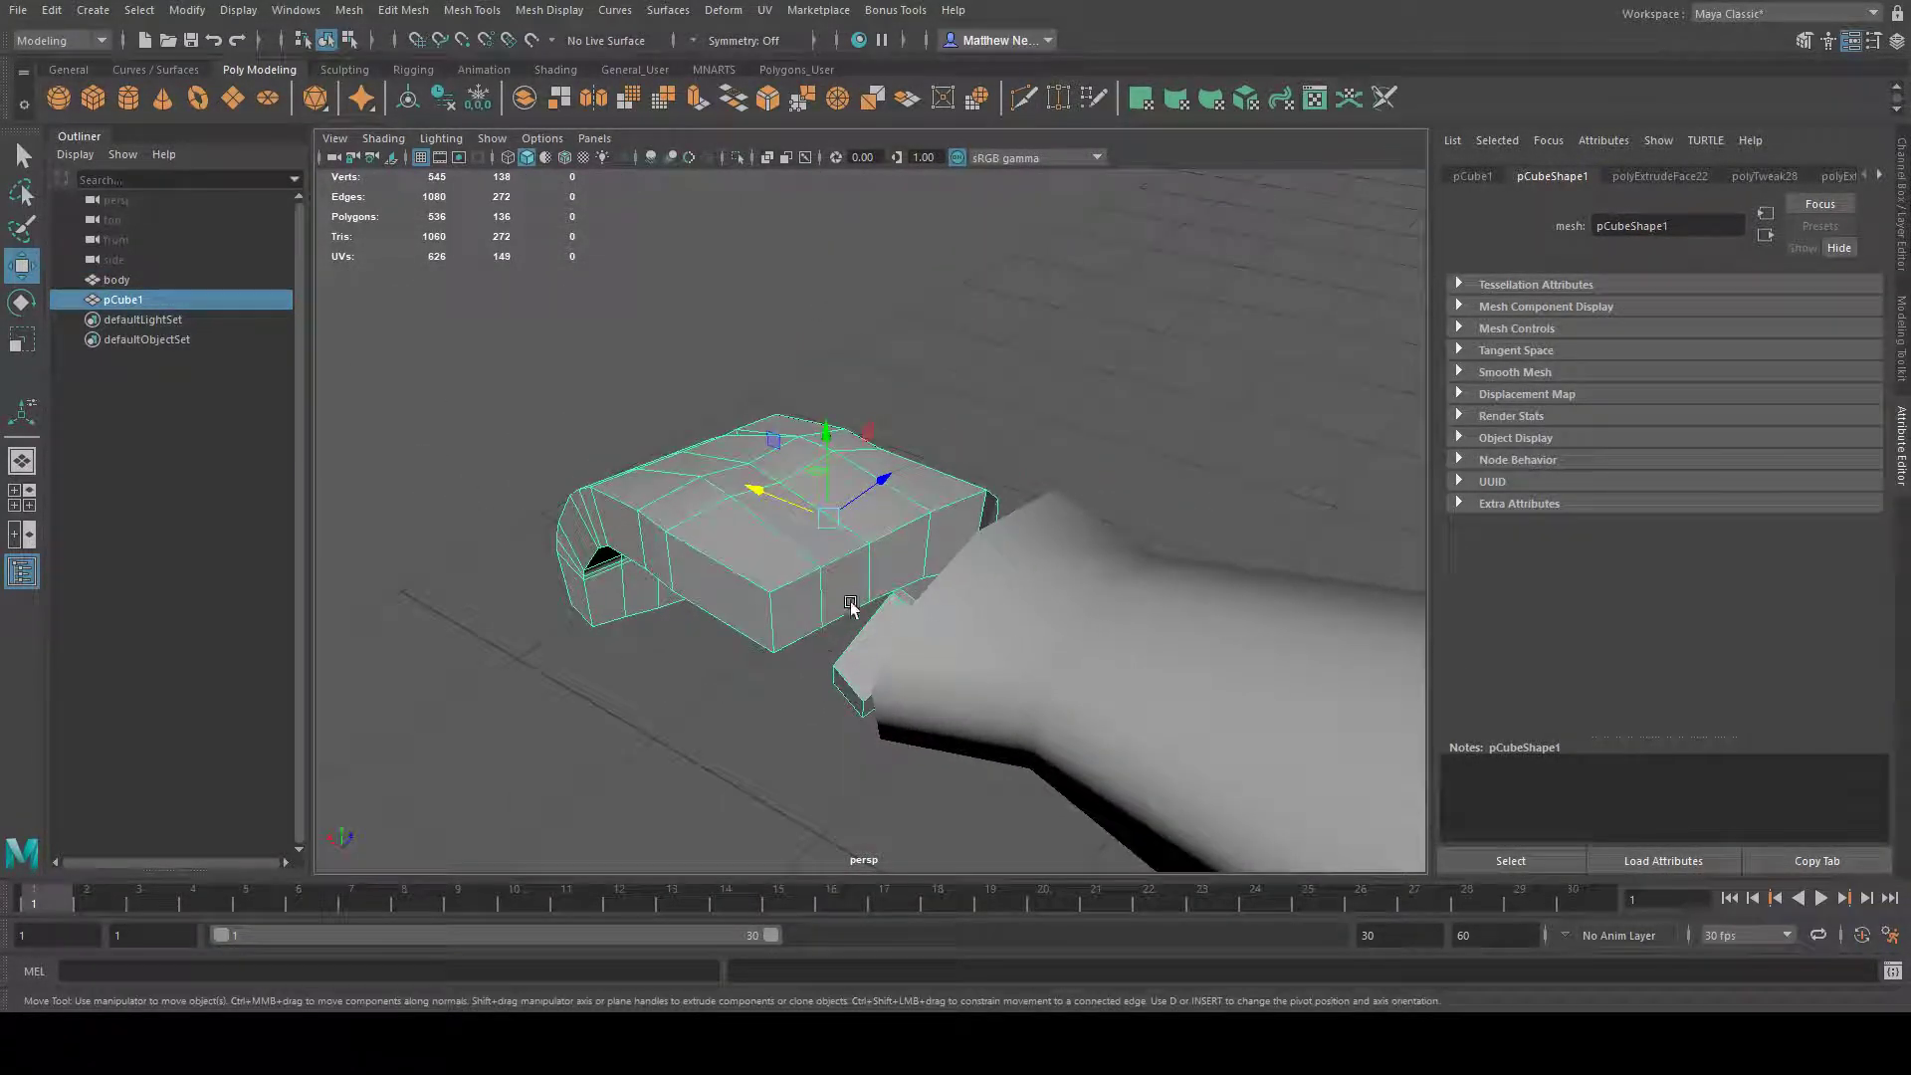
left_click_drag(994, 603, 955, 614, "alt")
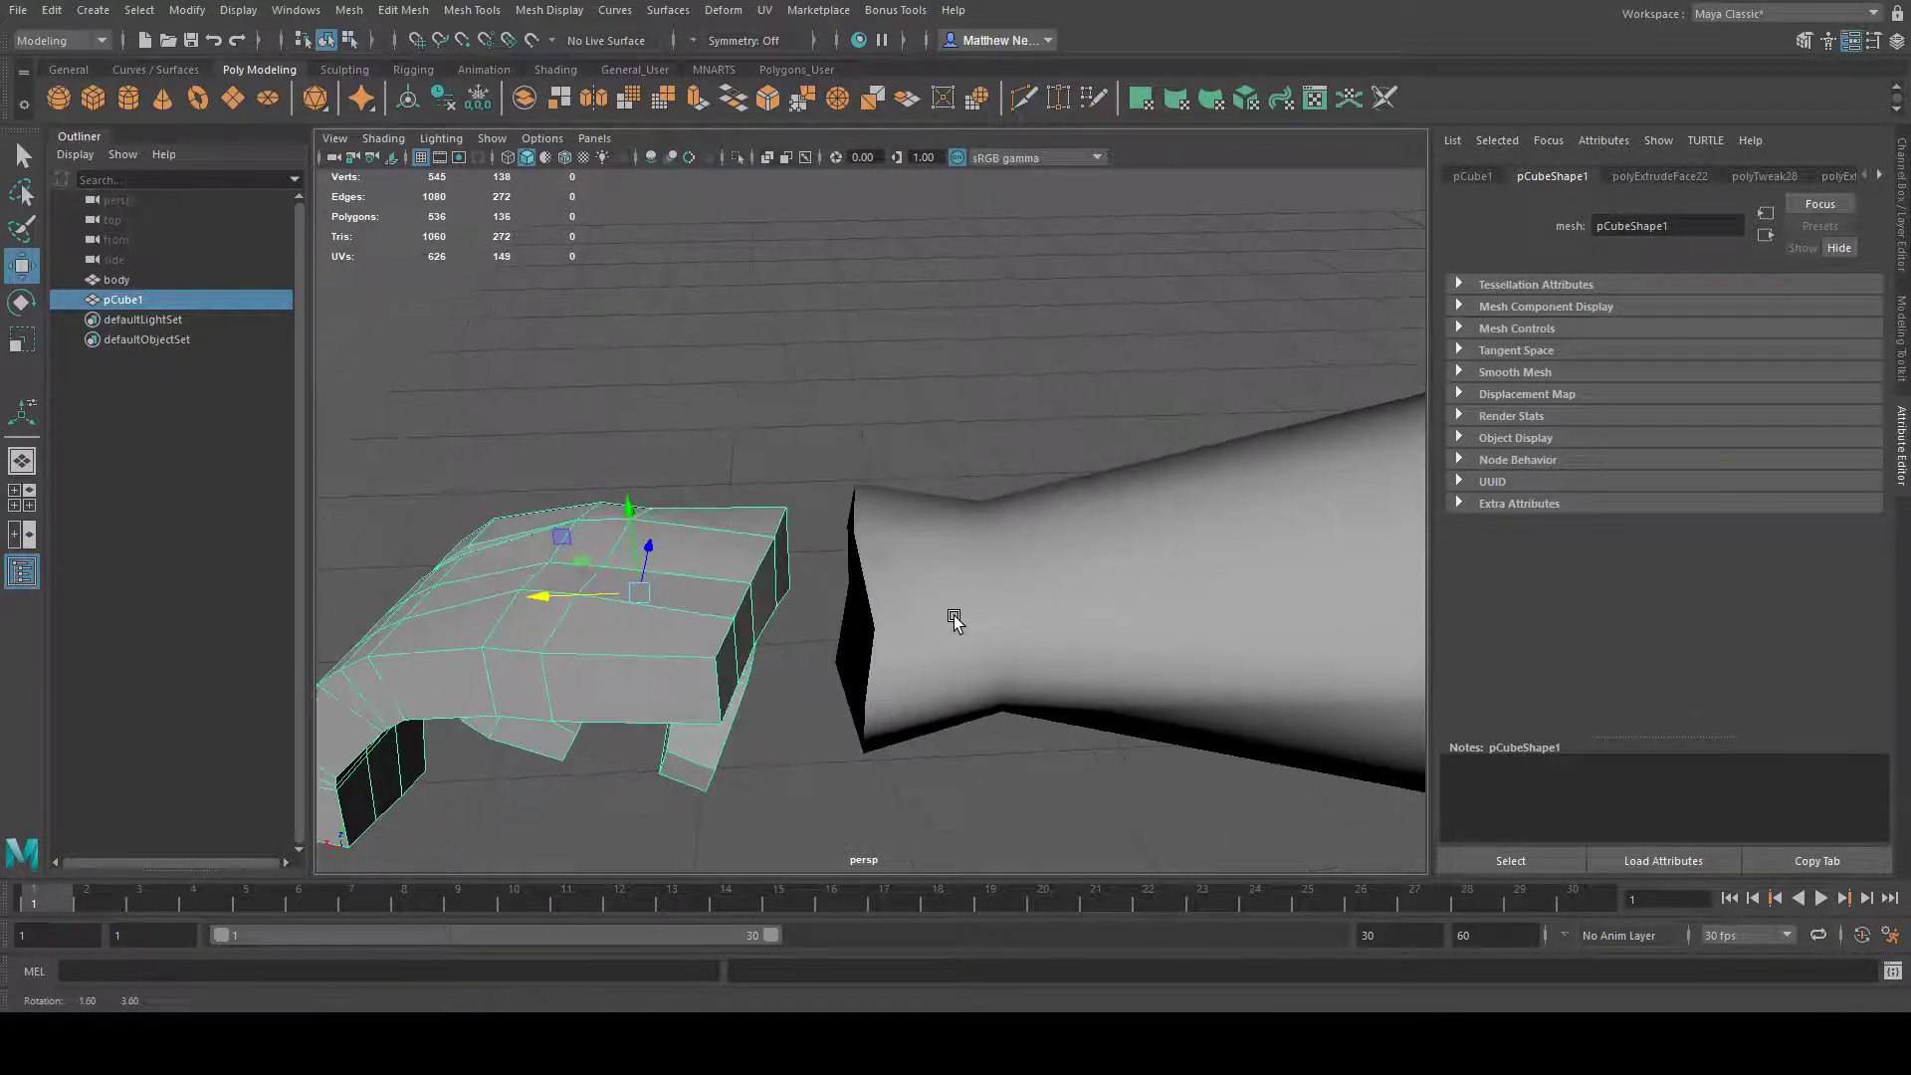
left_click(775, 617)
left_click(774, 617)
mouse_move(756, 607)
left_mouse_down("alt")
mouse_move(852, 666)
mouse_move(781, 612)
left_mouse_up("alt")
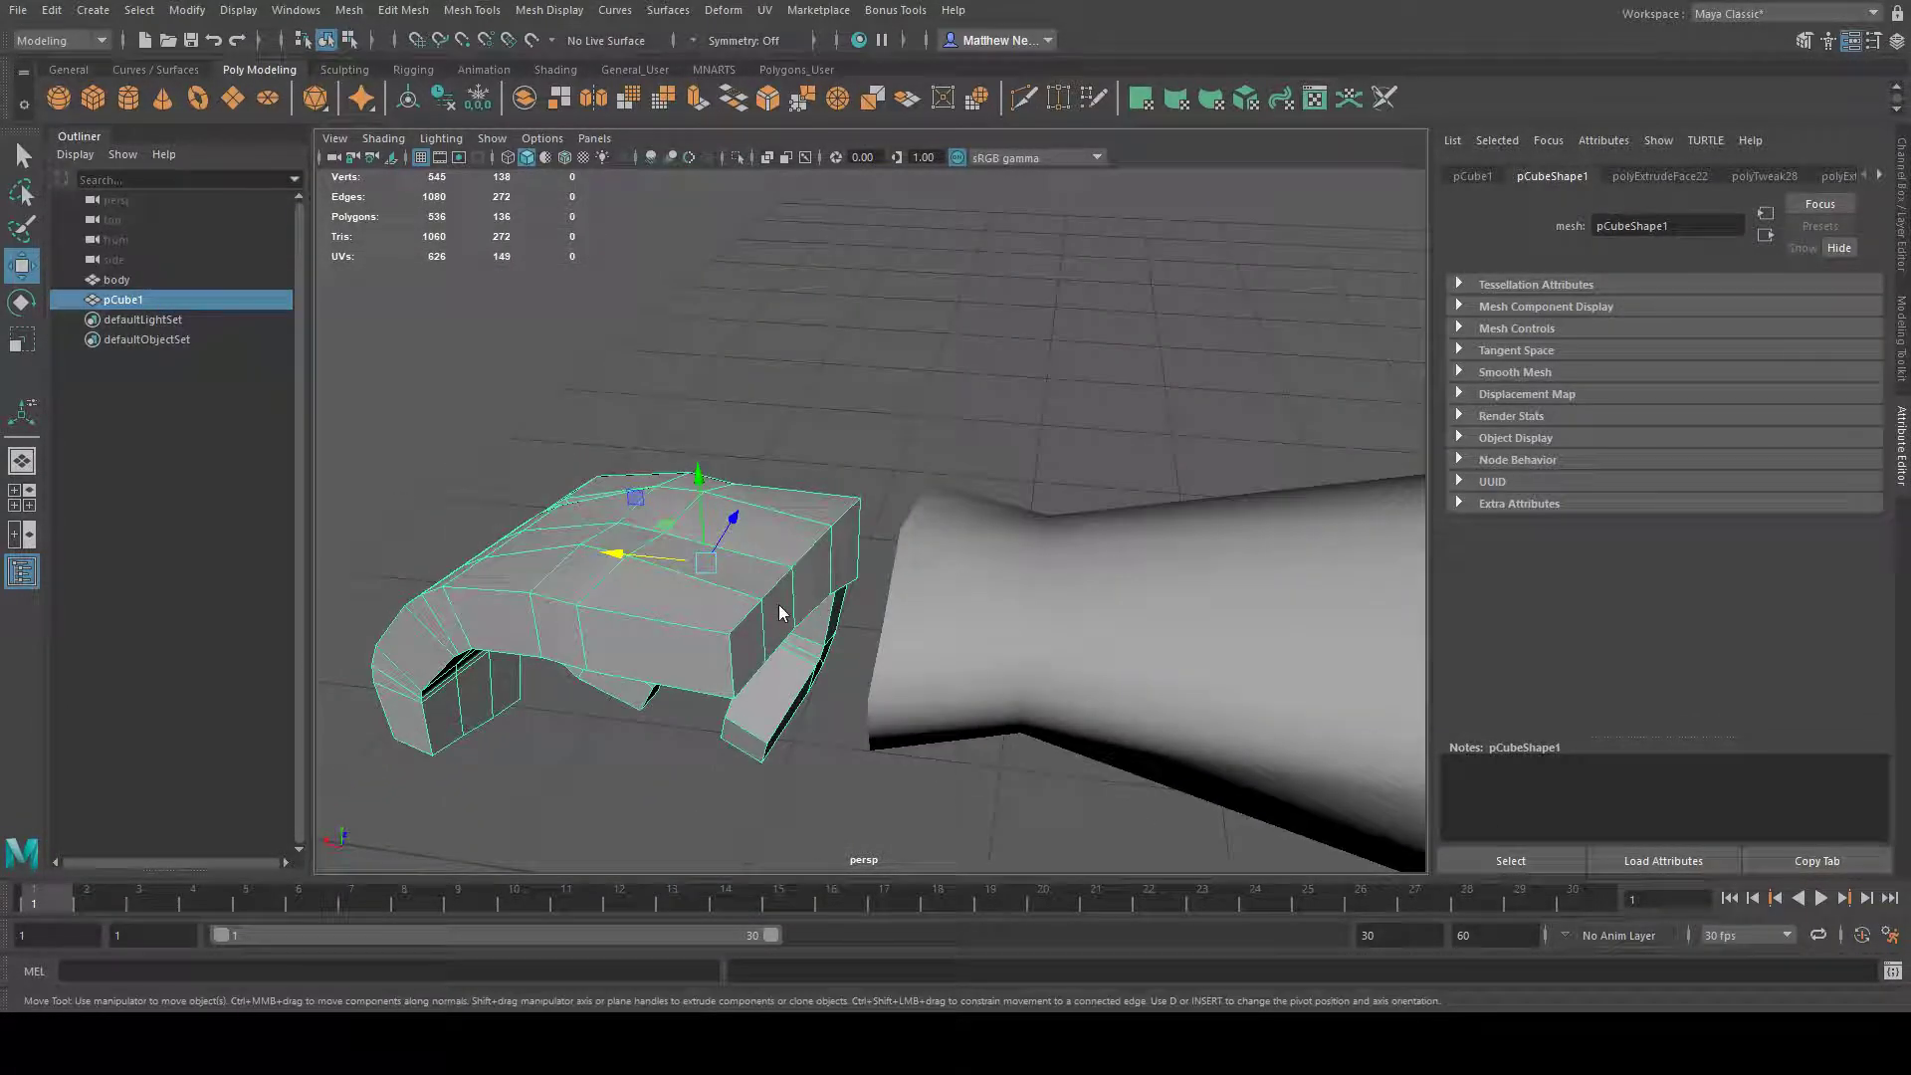
right_click_drag(772, 540, 769, 657)
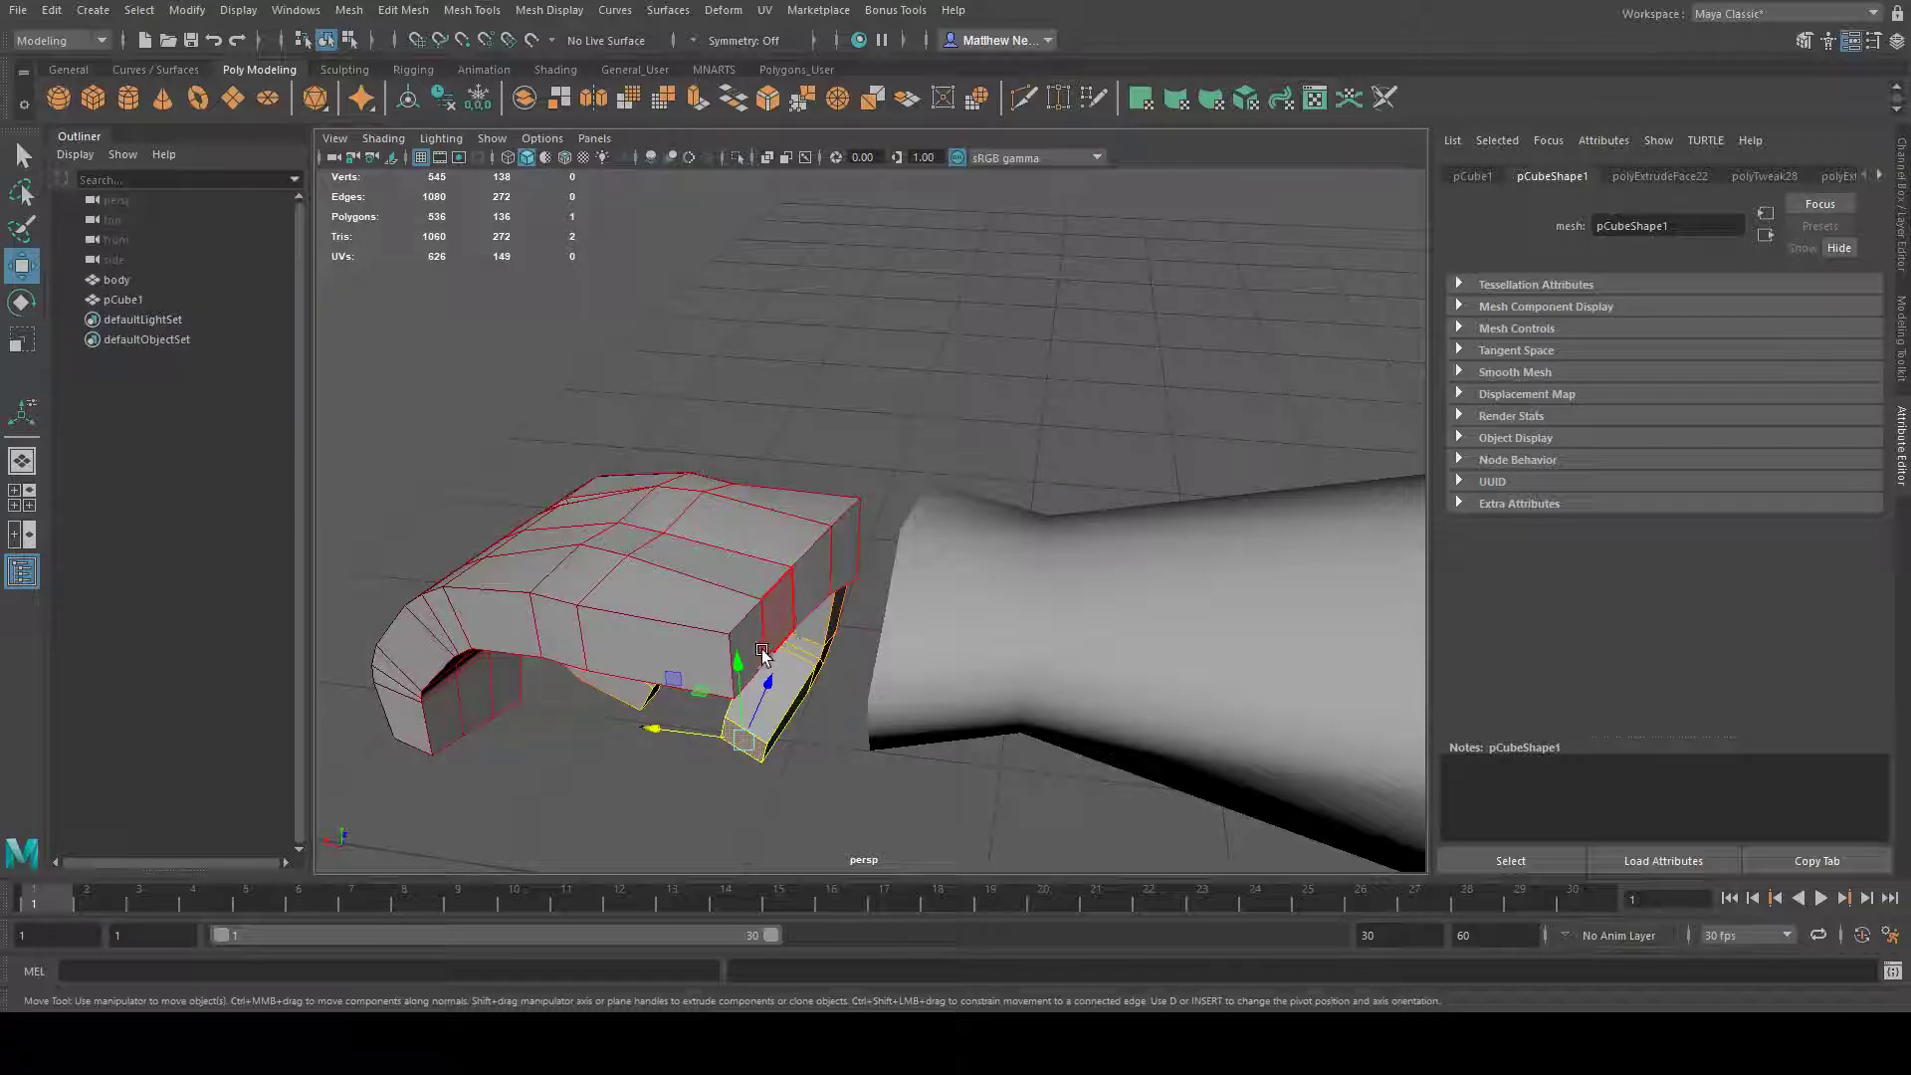
left_click(772, 636)
left_click(750, 661, "shift")
left_click(814, 566, "shift")
mouse_move(946, 605)
left_mouse_down("alt")
mouse_move(1053, 584)
mouse_move(953, 617)
left_mouse_up("alt")
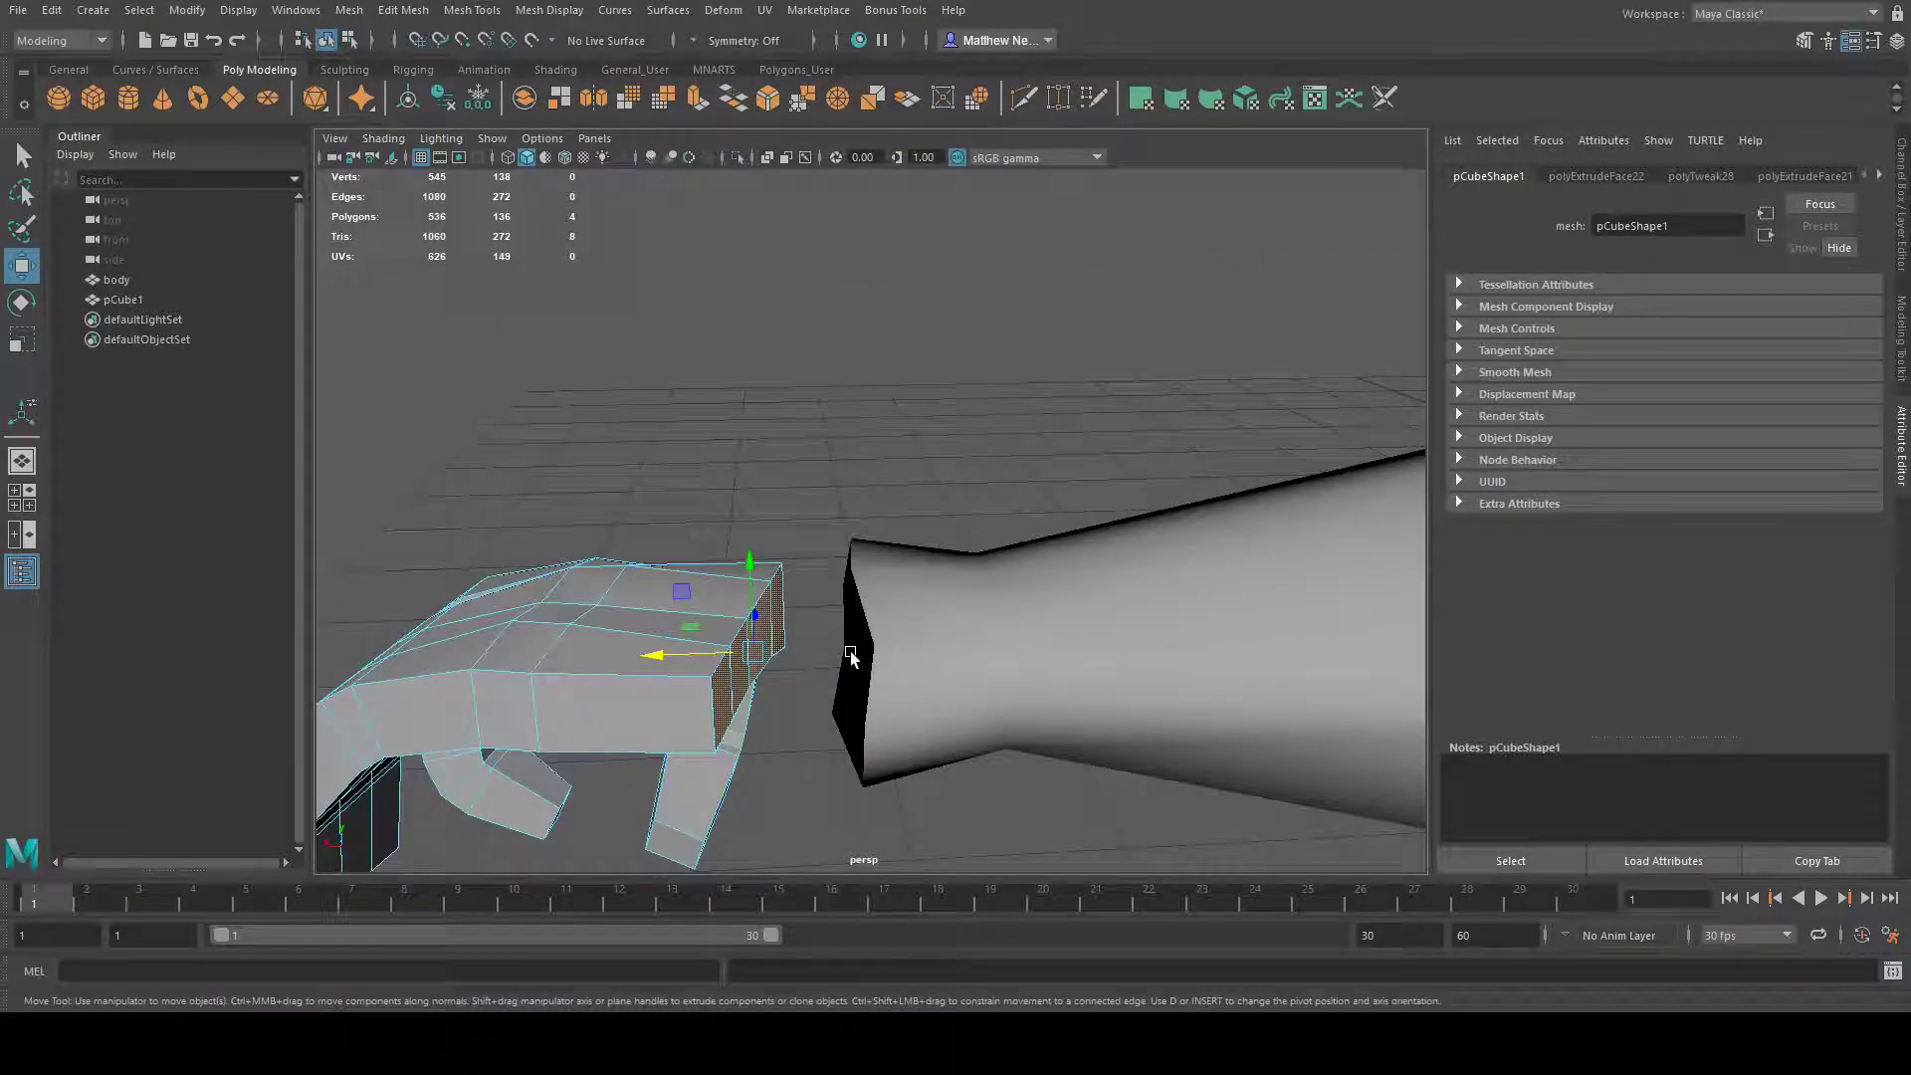
left_click_drag(673, 660, 751, 673, "shift")
left_click(21, 302)
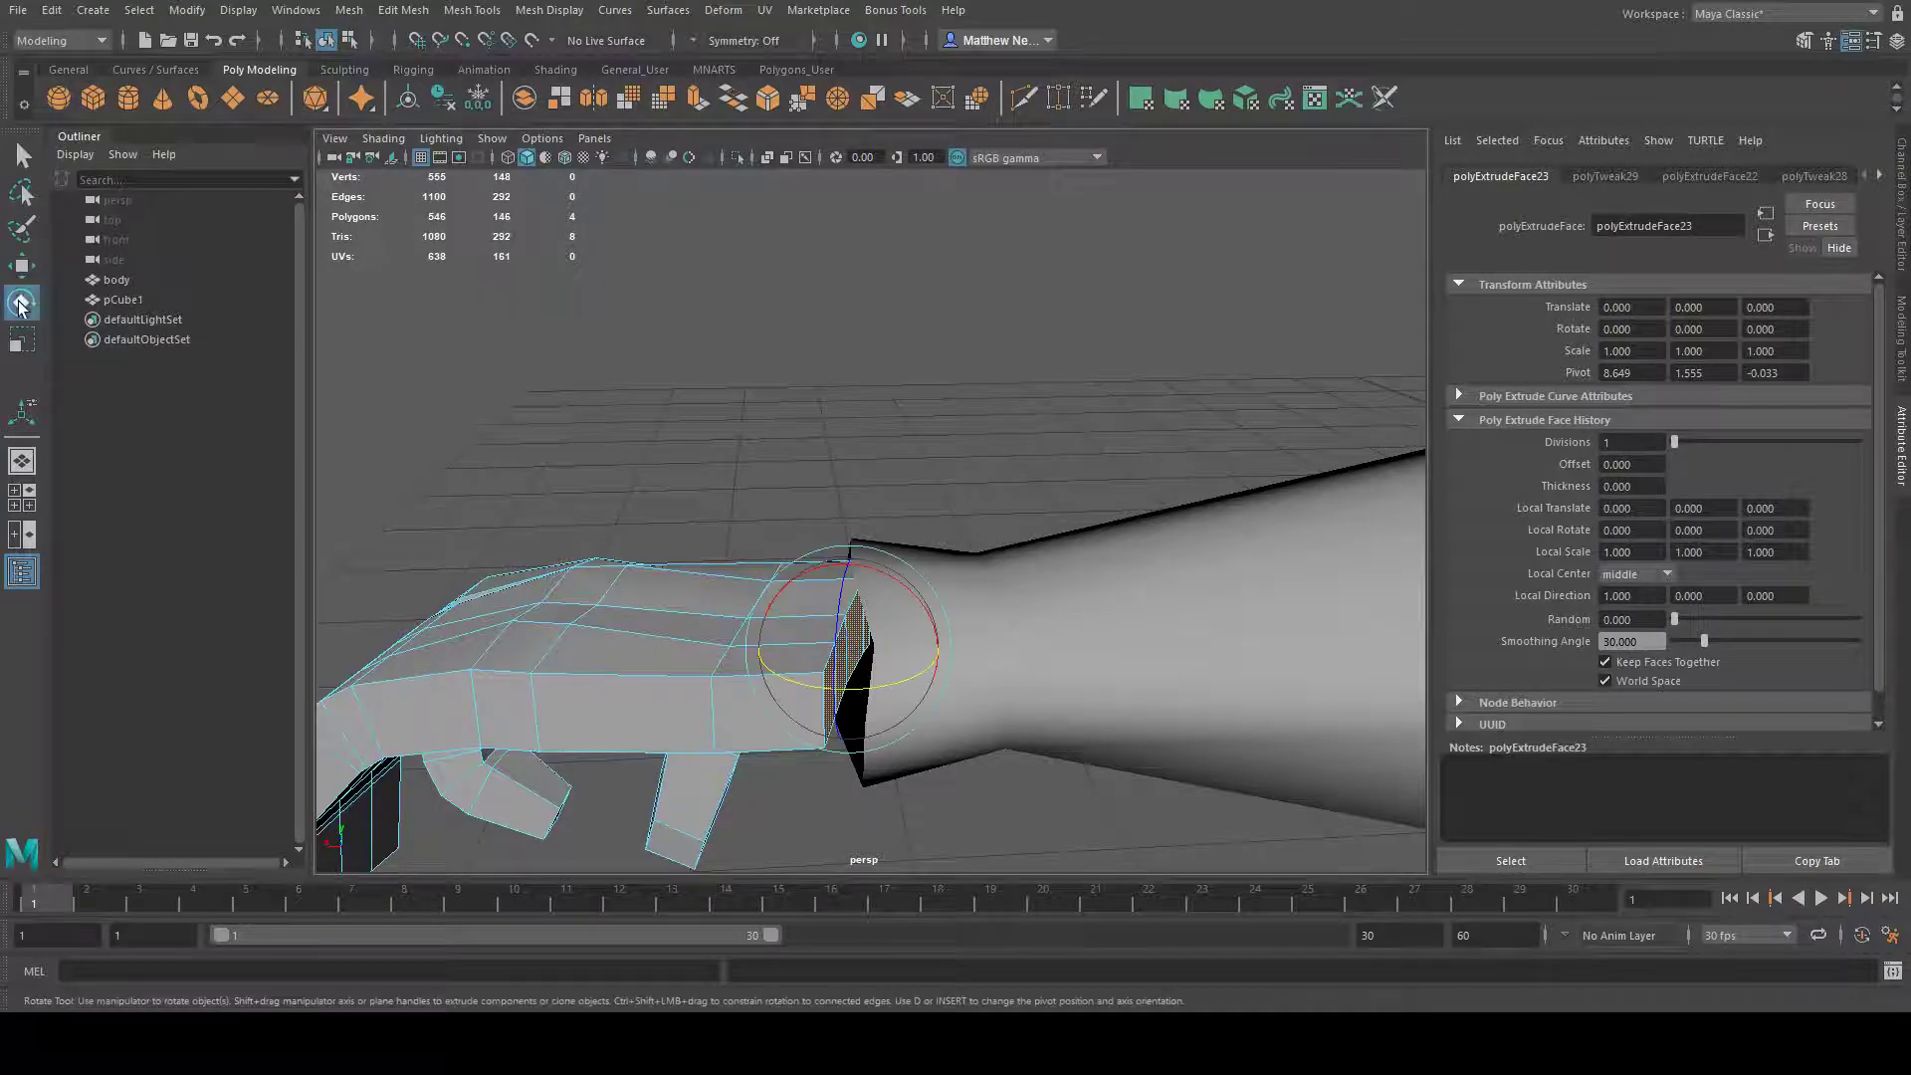
left_click_drag(958, 610, 855, 595, "alt")
- Scale the whole hand's height to about 0.49 and shift the hand slightly along the arm axis
key("r")
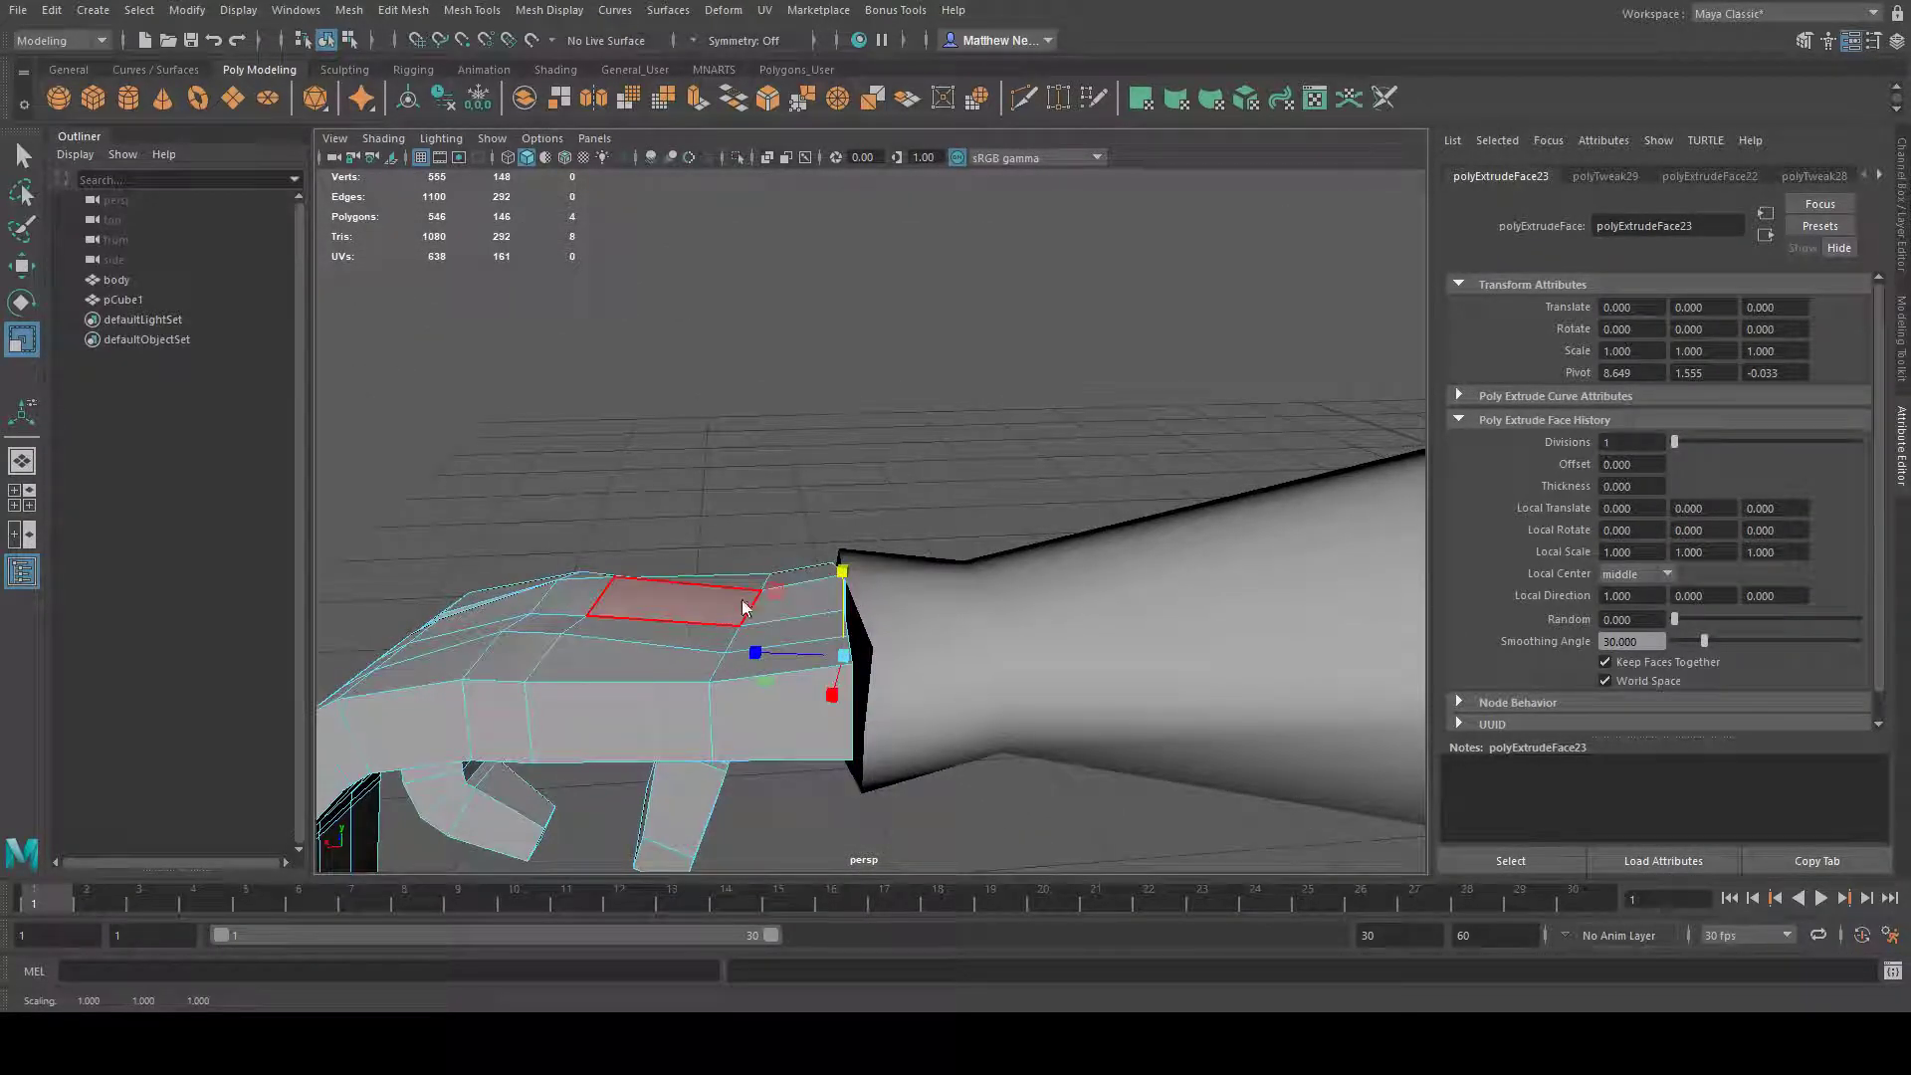
key("F8")
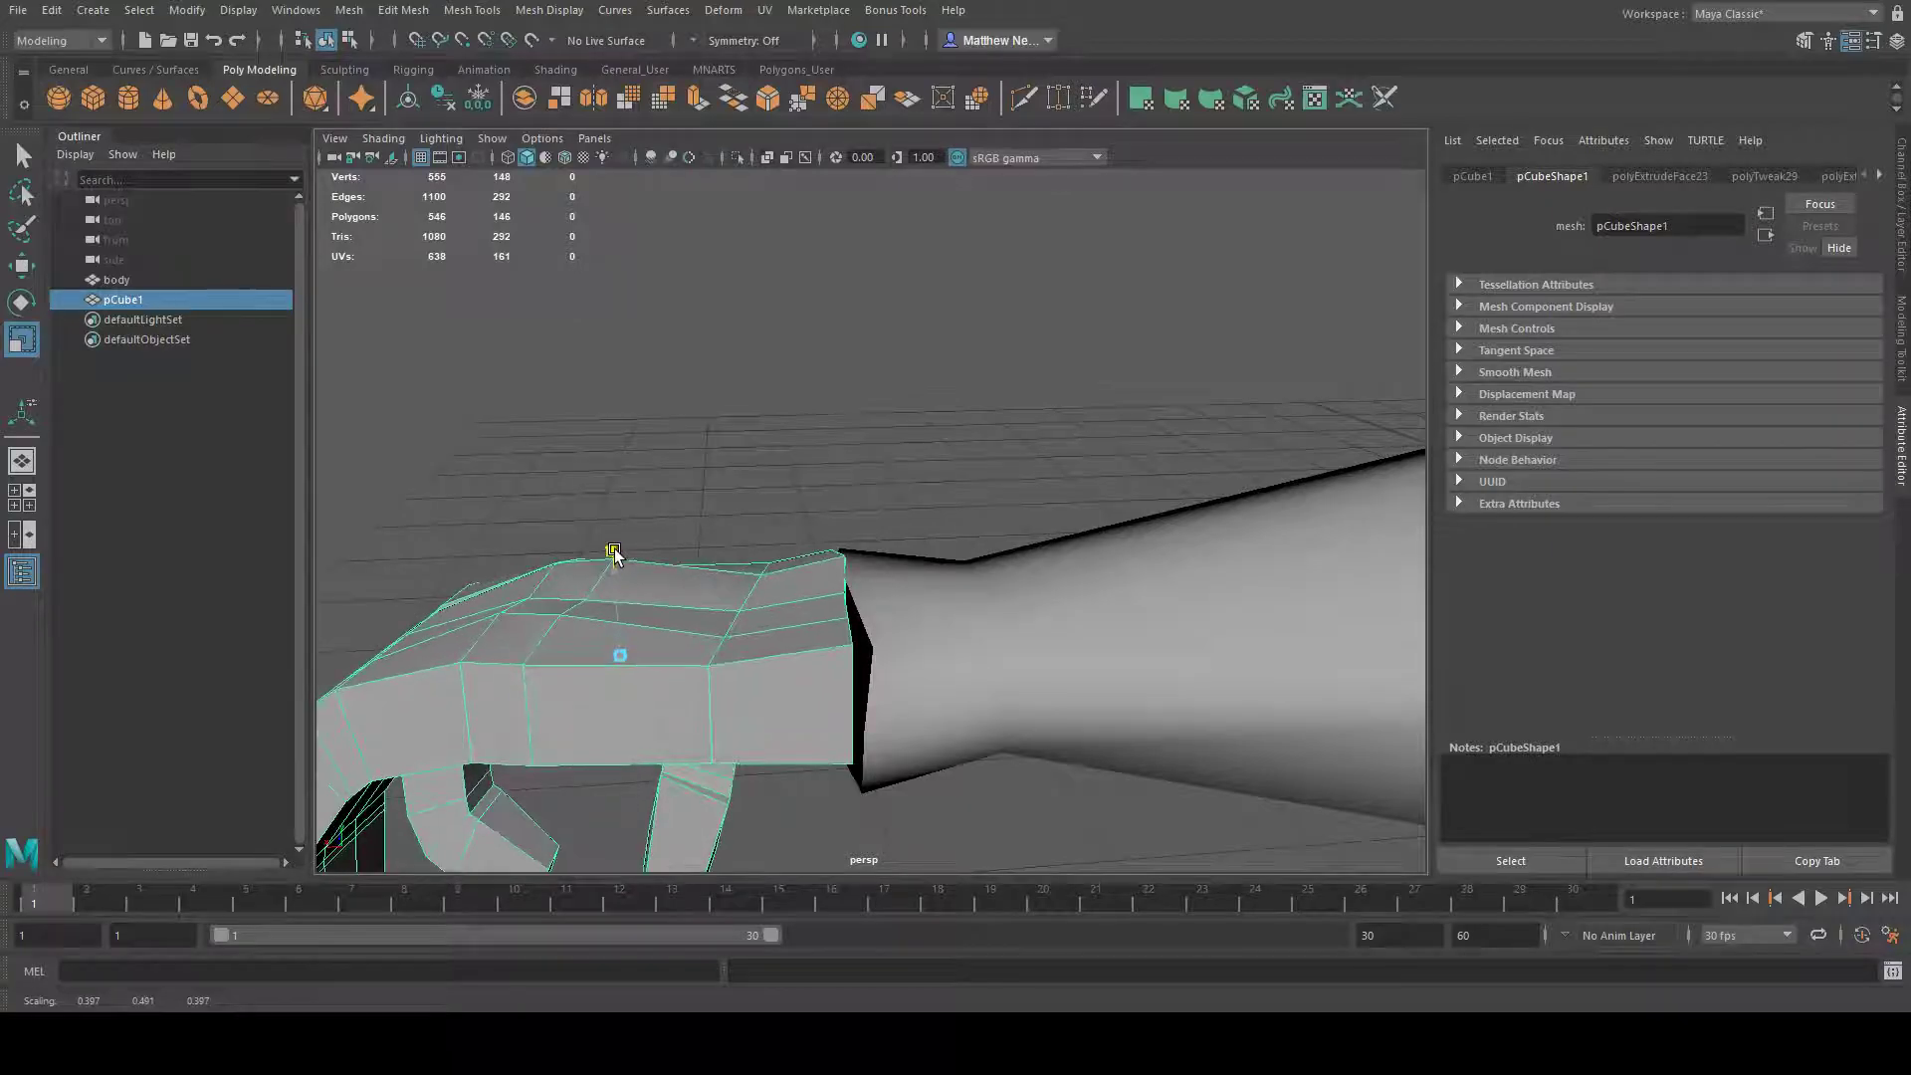
left_click_drag(777, 602, 769, 641, "alt")
left_click(22, 266)
left_click_drag(718, 539, 759, 566, "alt")
left_click_drag(571, 590, 545, 589)
left_click(1005, 617)
left_click_drag(1004, 617, 902, 654, "alt")
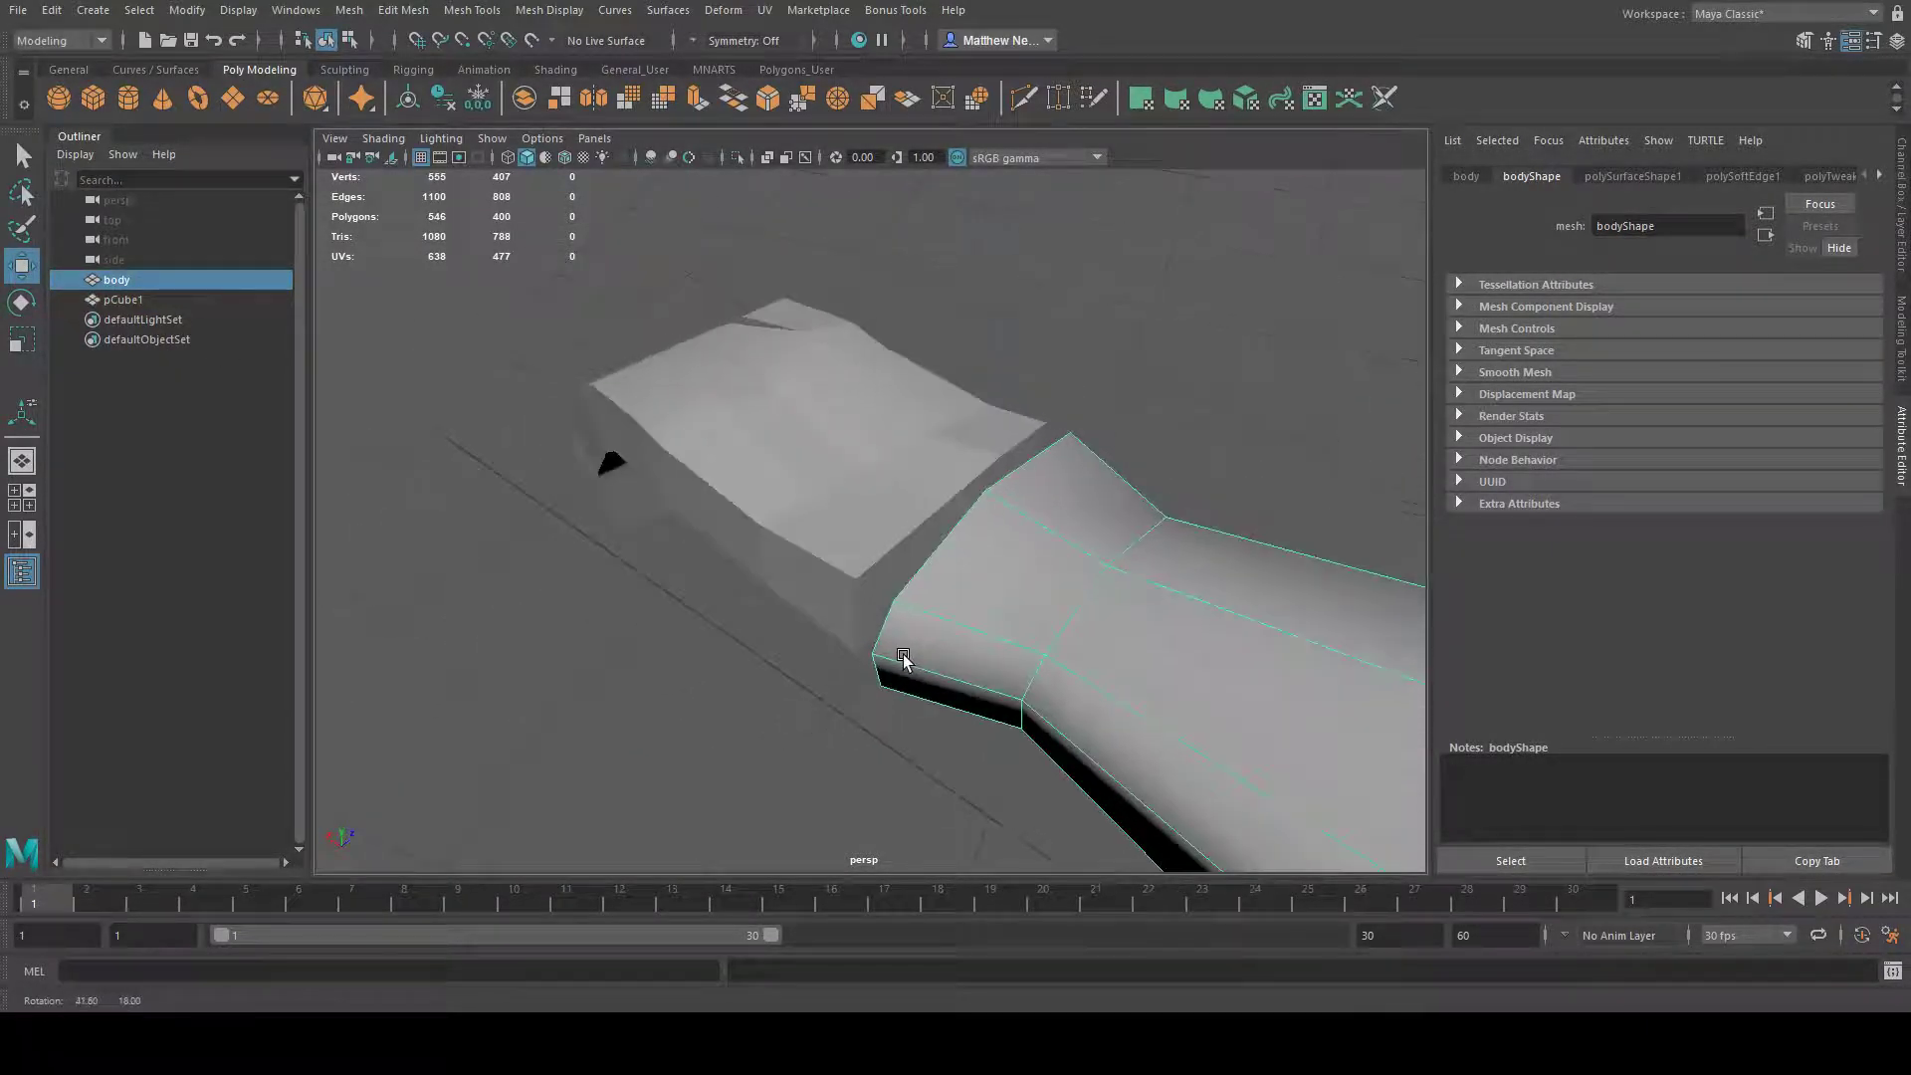
- Delete the four faces closing the wrist end of the hand
left_click(908, 554)
middle_click_drag(750, 559, 726, 482, "alt")
right_click_drag(725, 481, 943, 587, "alt")
middle_click_drag(943, 587, 849, 631, "alt")
left_click_drag(848, 630, 824, 607, "alt")
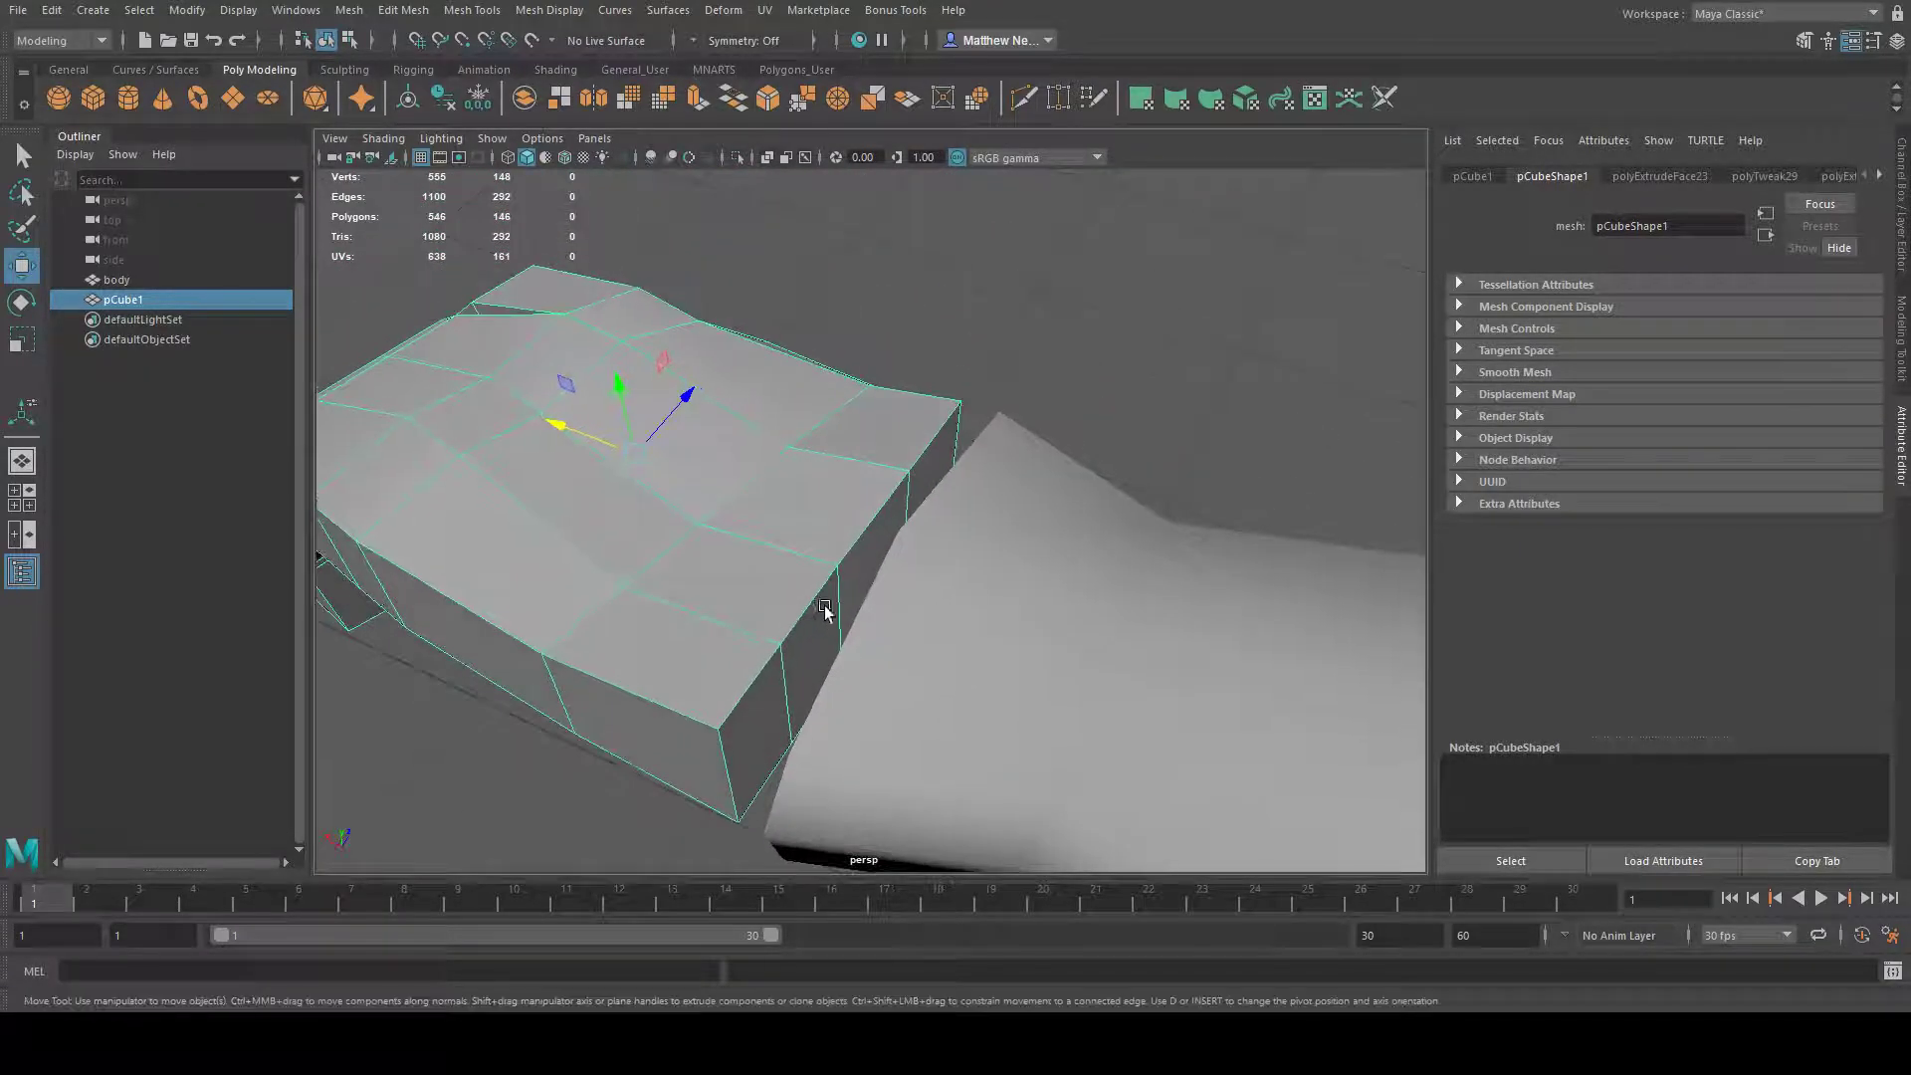
right_click_drag(749, 563, 760, 712)
left_click(762, 714)
left_click(810, 659, "shift")
left_click(868, 557, "shift")
left_click(948, 486, "shift")
left_click_drag(959, 576, 1071, 554, "alt")
key("Delete")
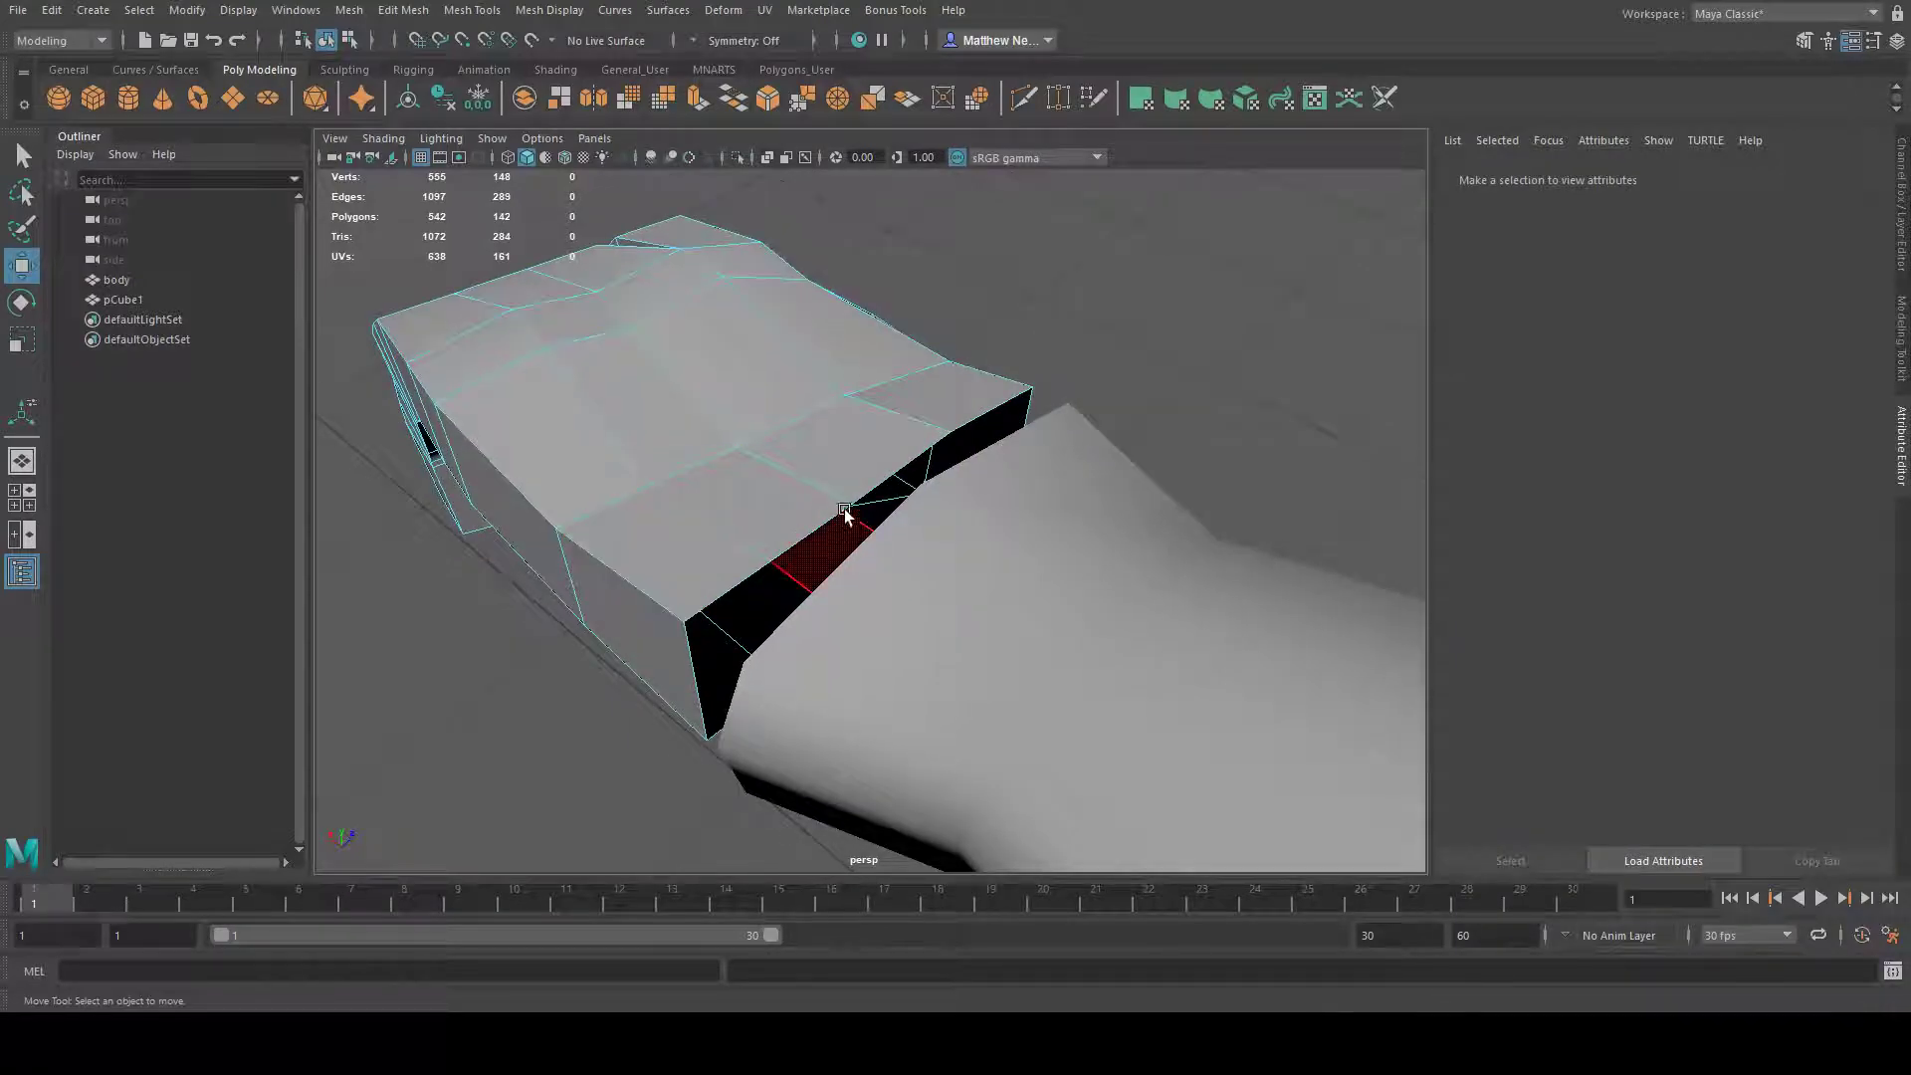
- Target-weld the two intermediate vertices on the top edge of the hand's open end to the middle vertex between them
left_click_drag(875, 584, 790, 547, "alt")
left_click_drag(1023, 491, 760, 461, "alt")
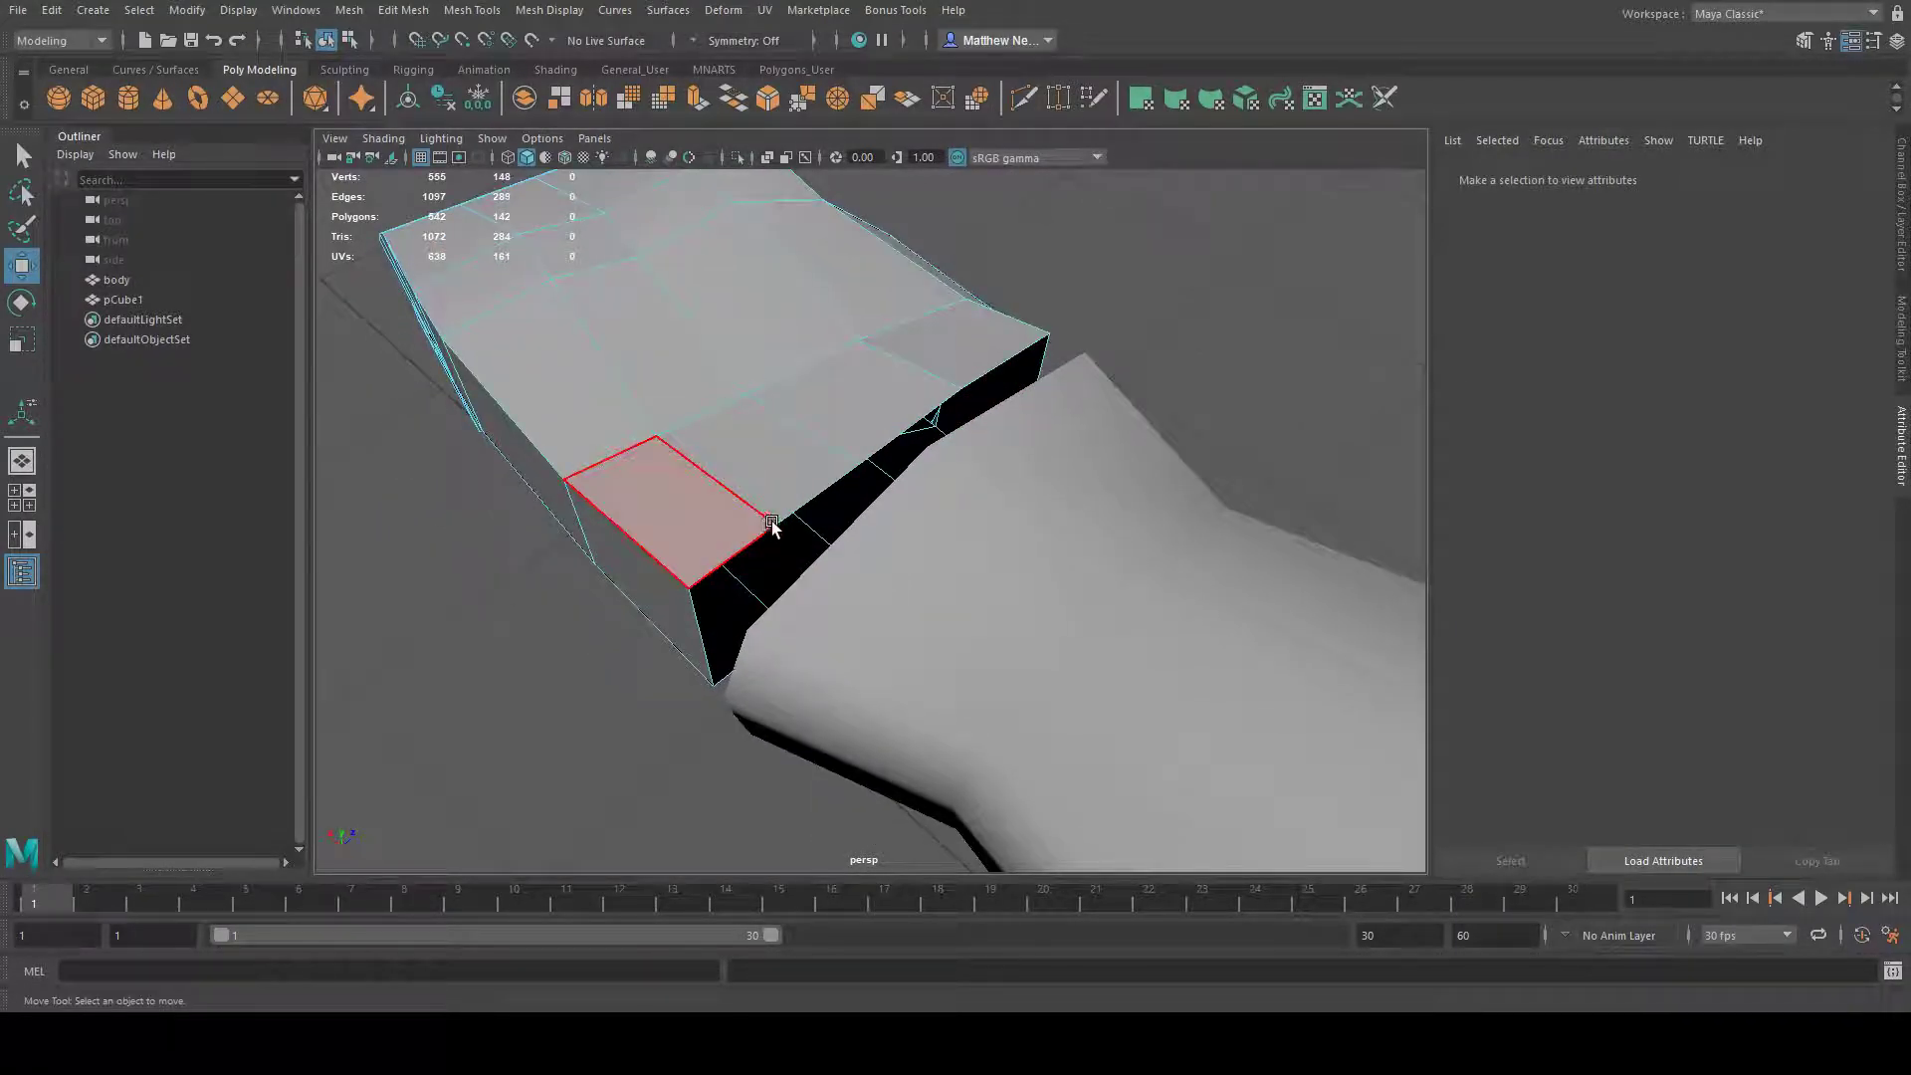
left_click_drag(897, 483, 797, 478, "alt")
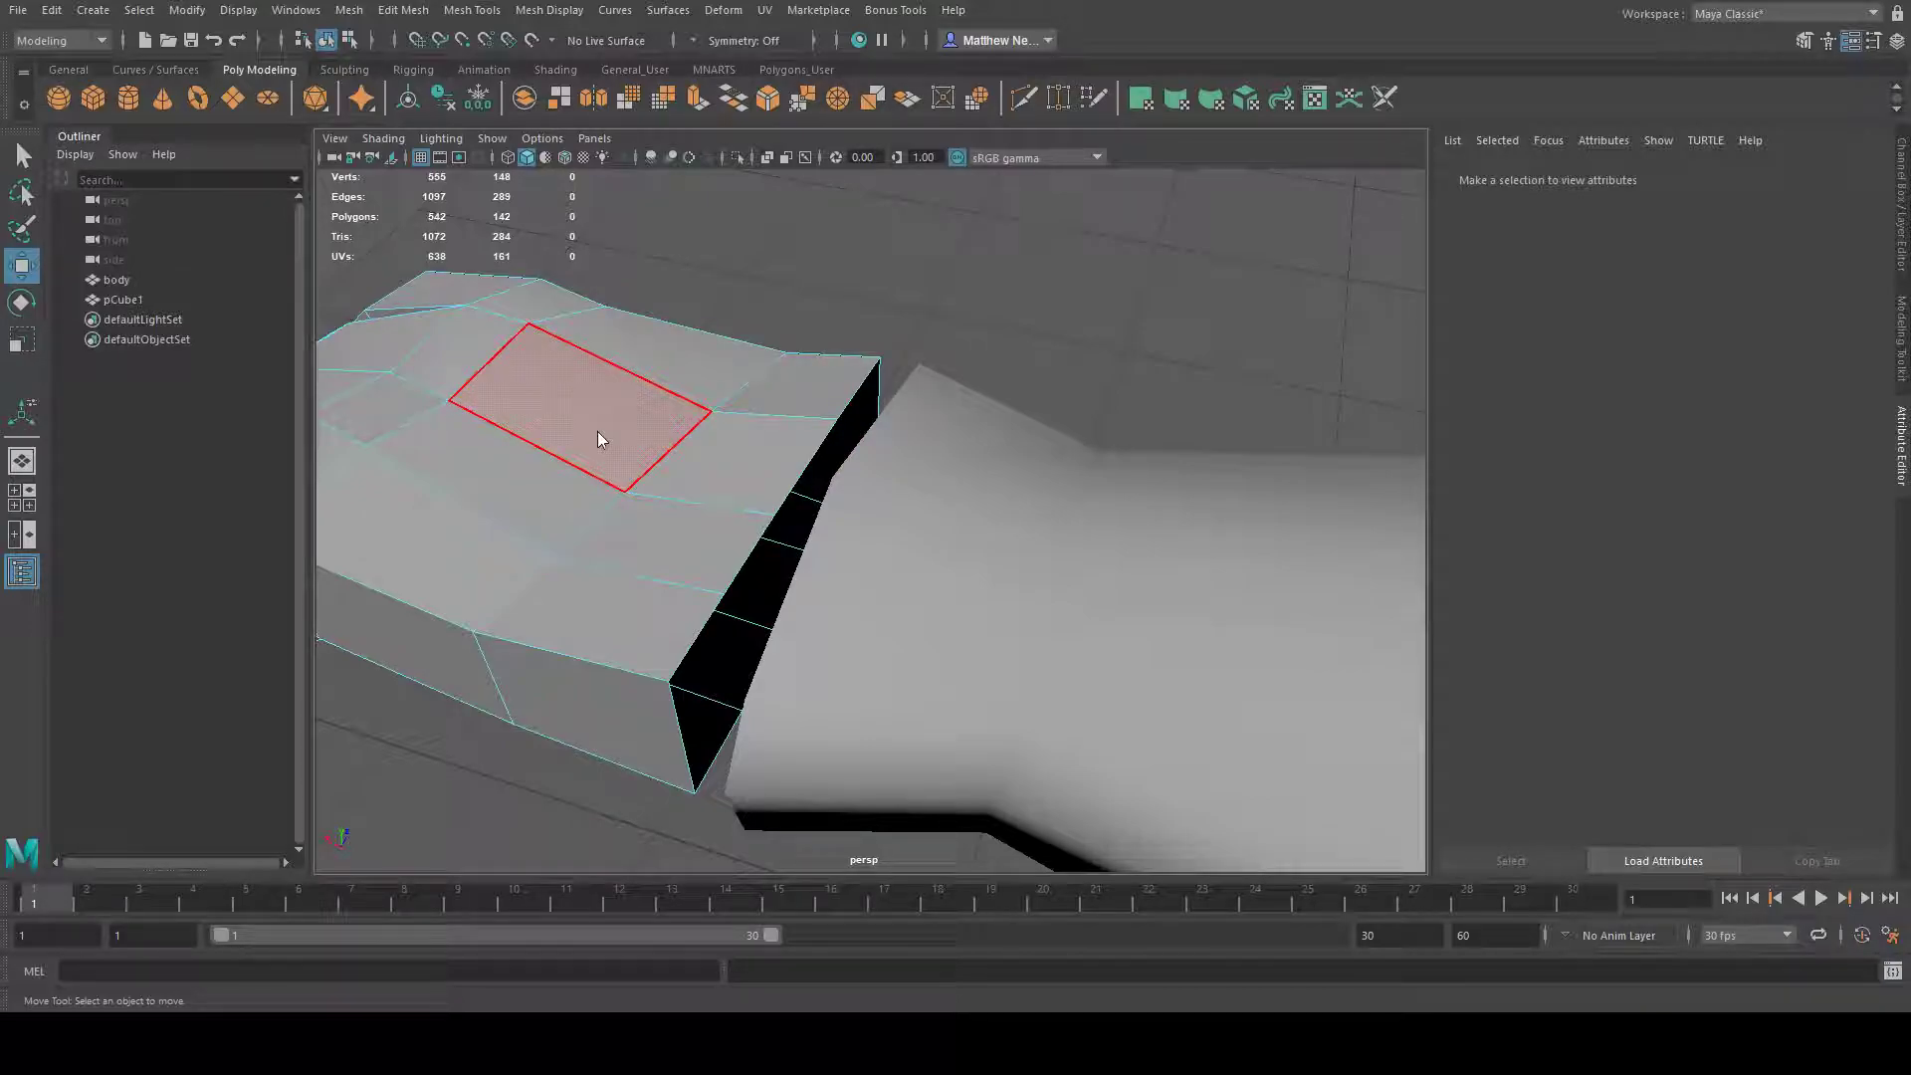
key("F9")
left_click(700, 607)
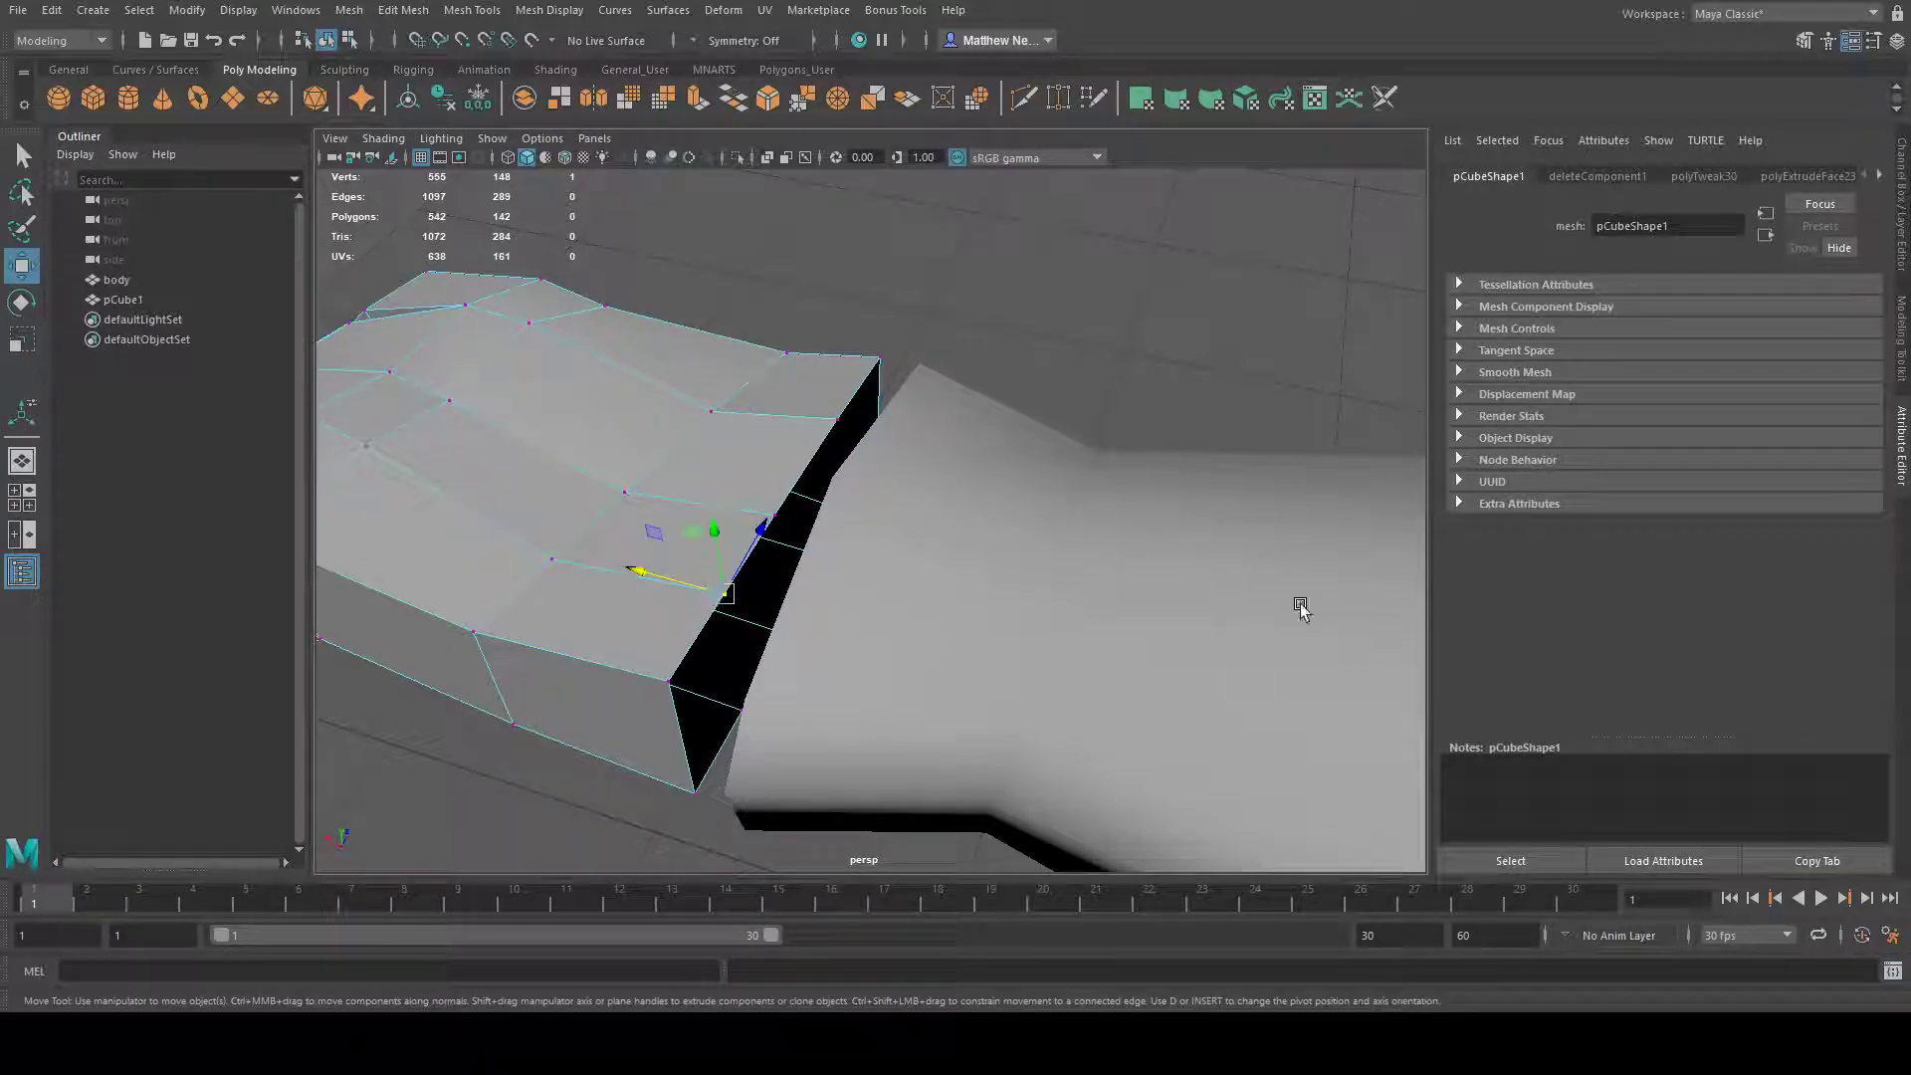
left_click(1898, 338)
left_click_drag(1173, 559, 1005, 625, "alt")
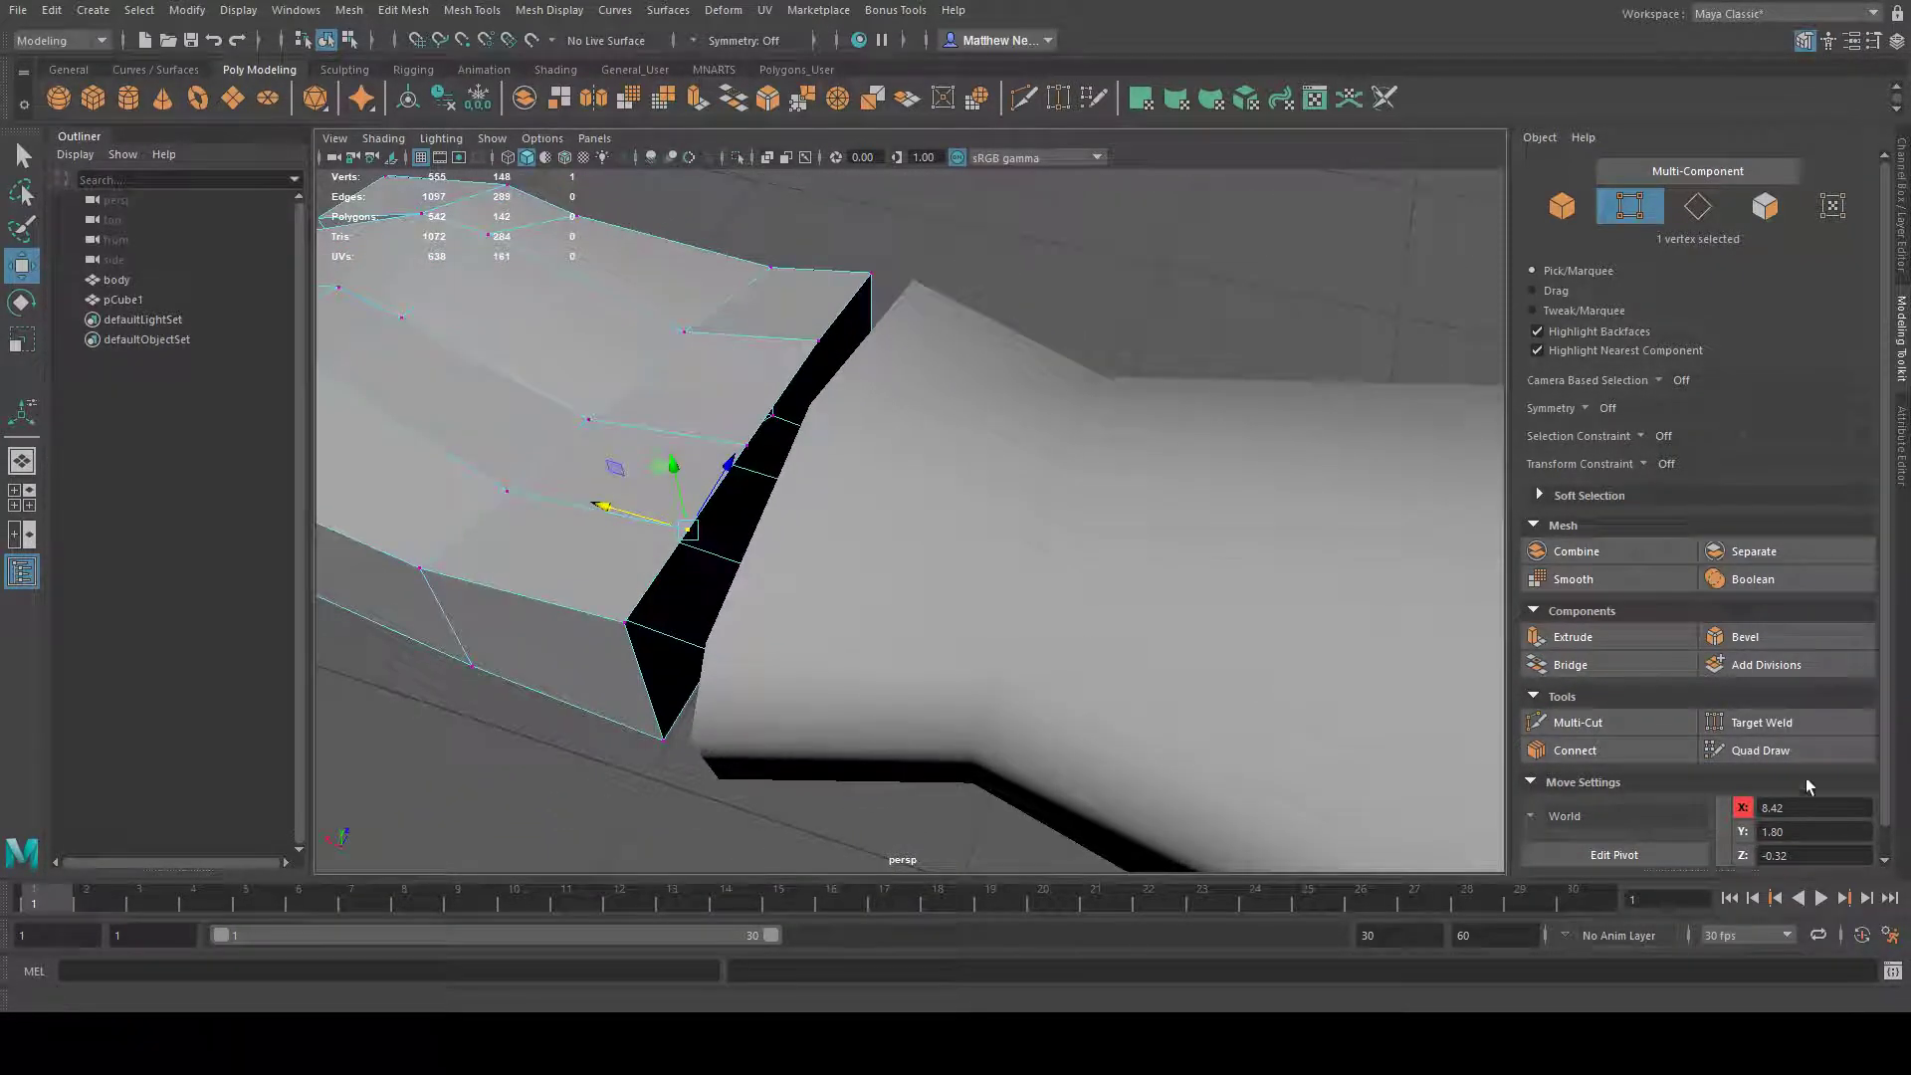
left_click(1761, 722)
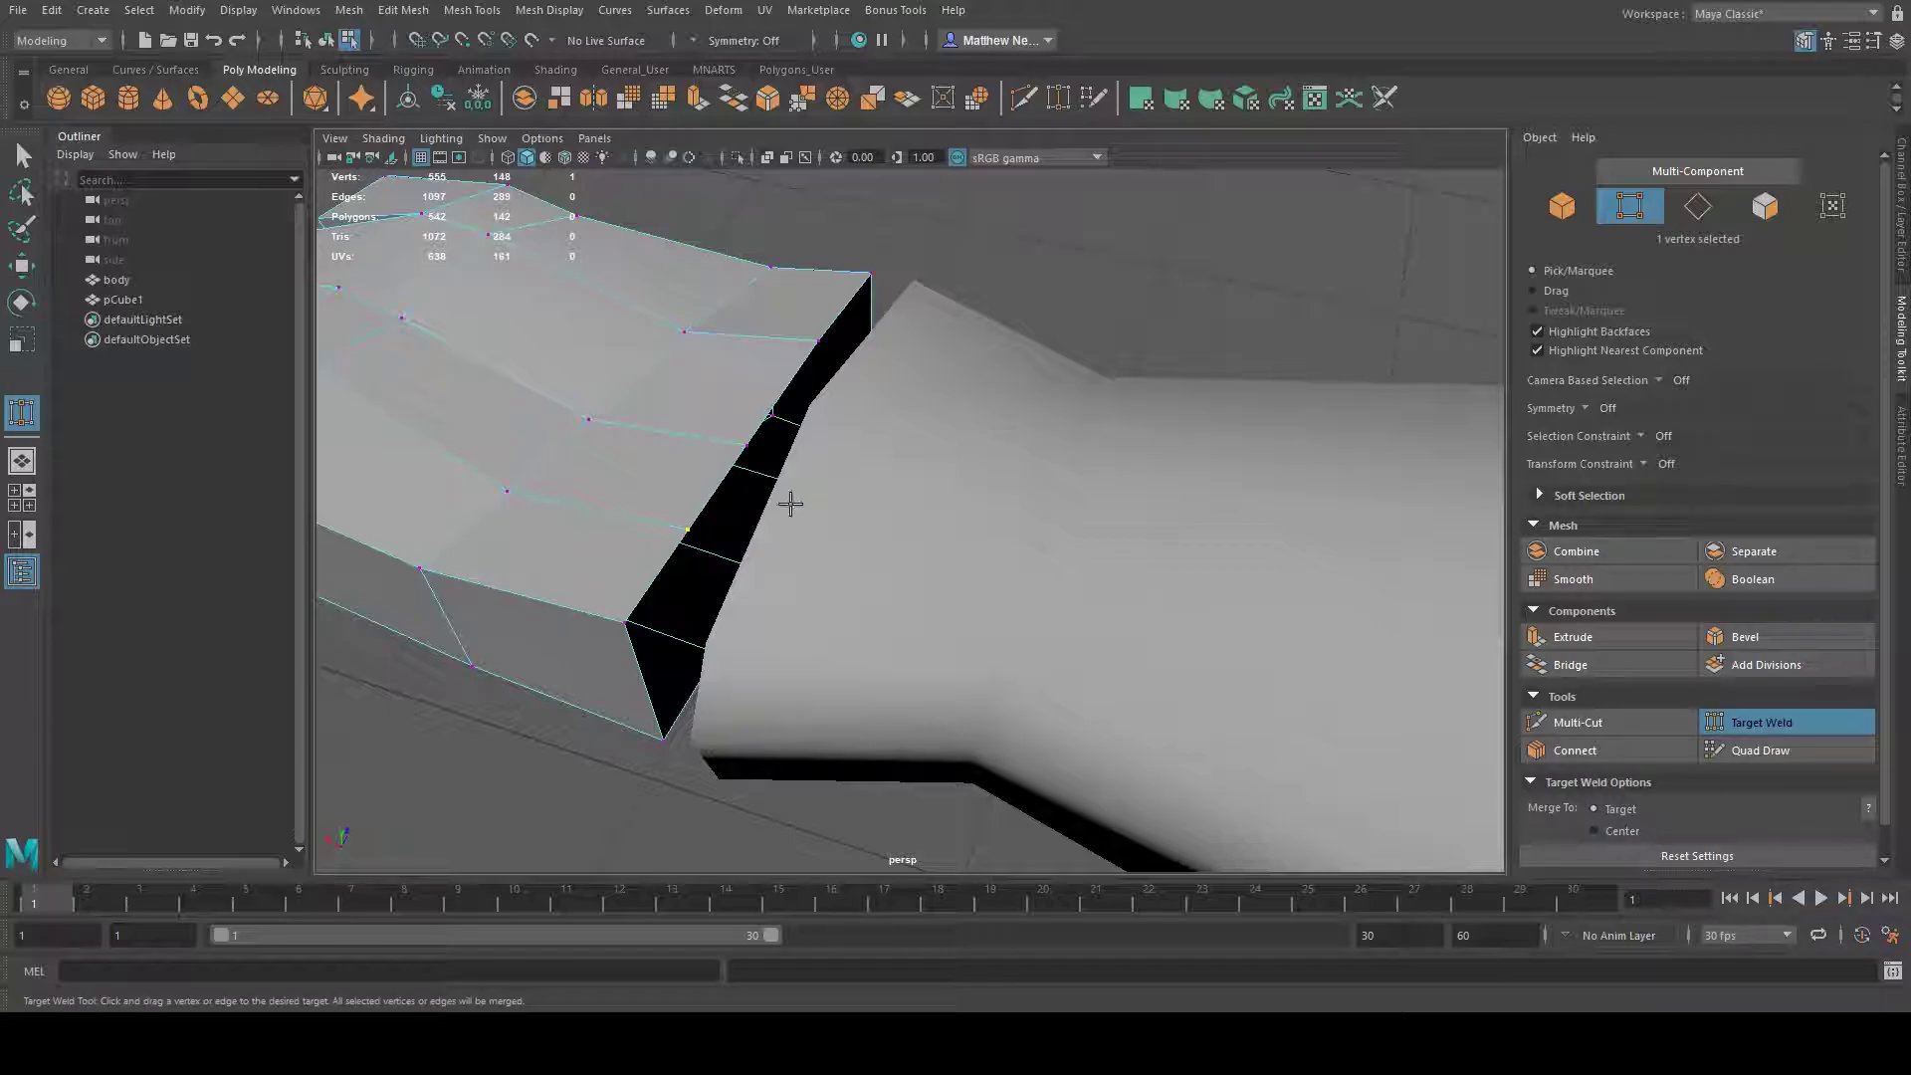
left_click_drag(912, 535, 806, 481, "alt")
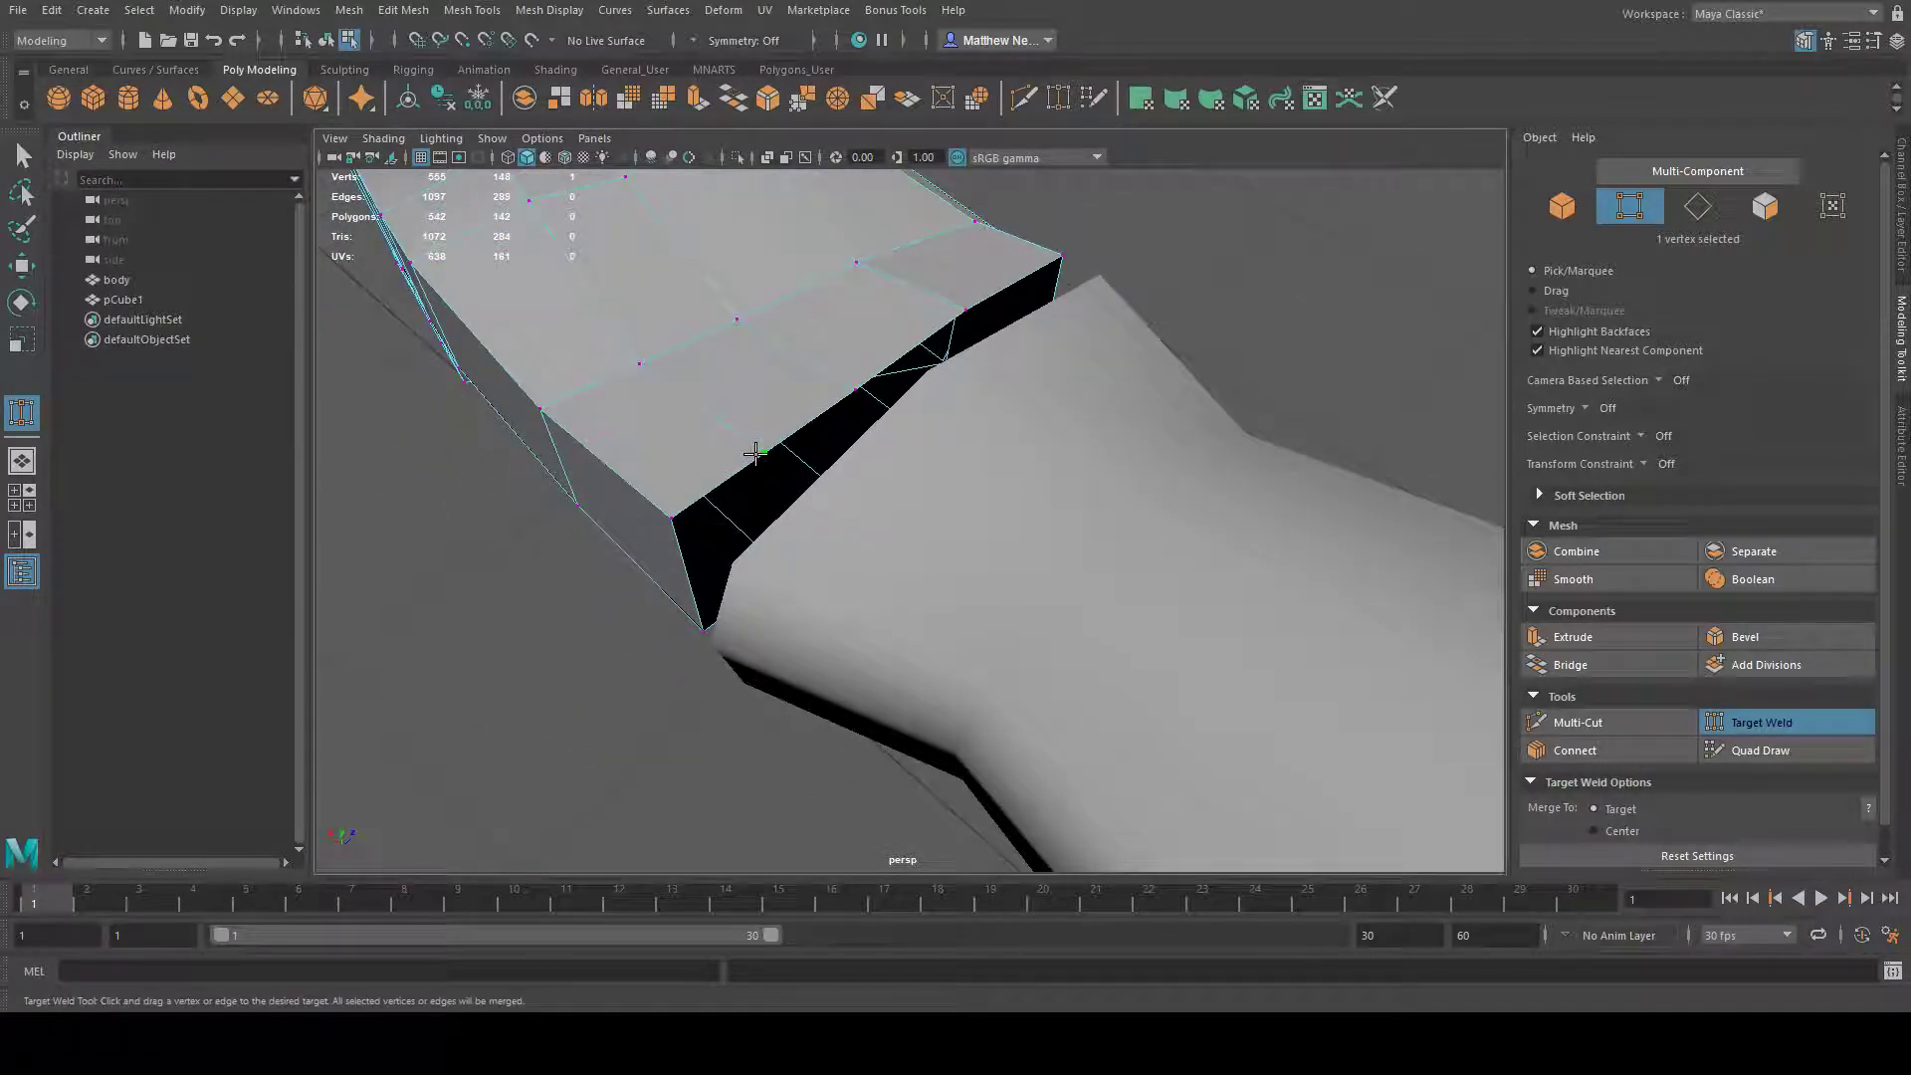
left_click_drag(840, 393, 855, 390)
left_click_drag(1127, 458, 1143, 418, "alt")
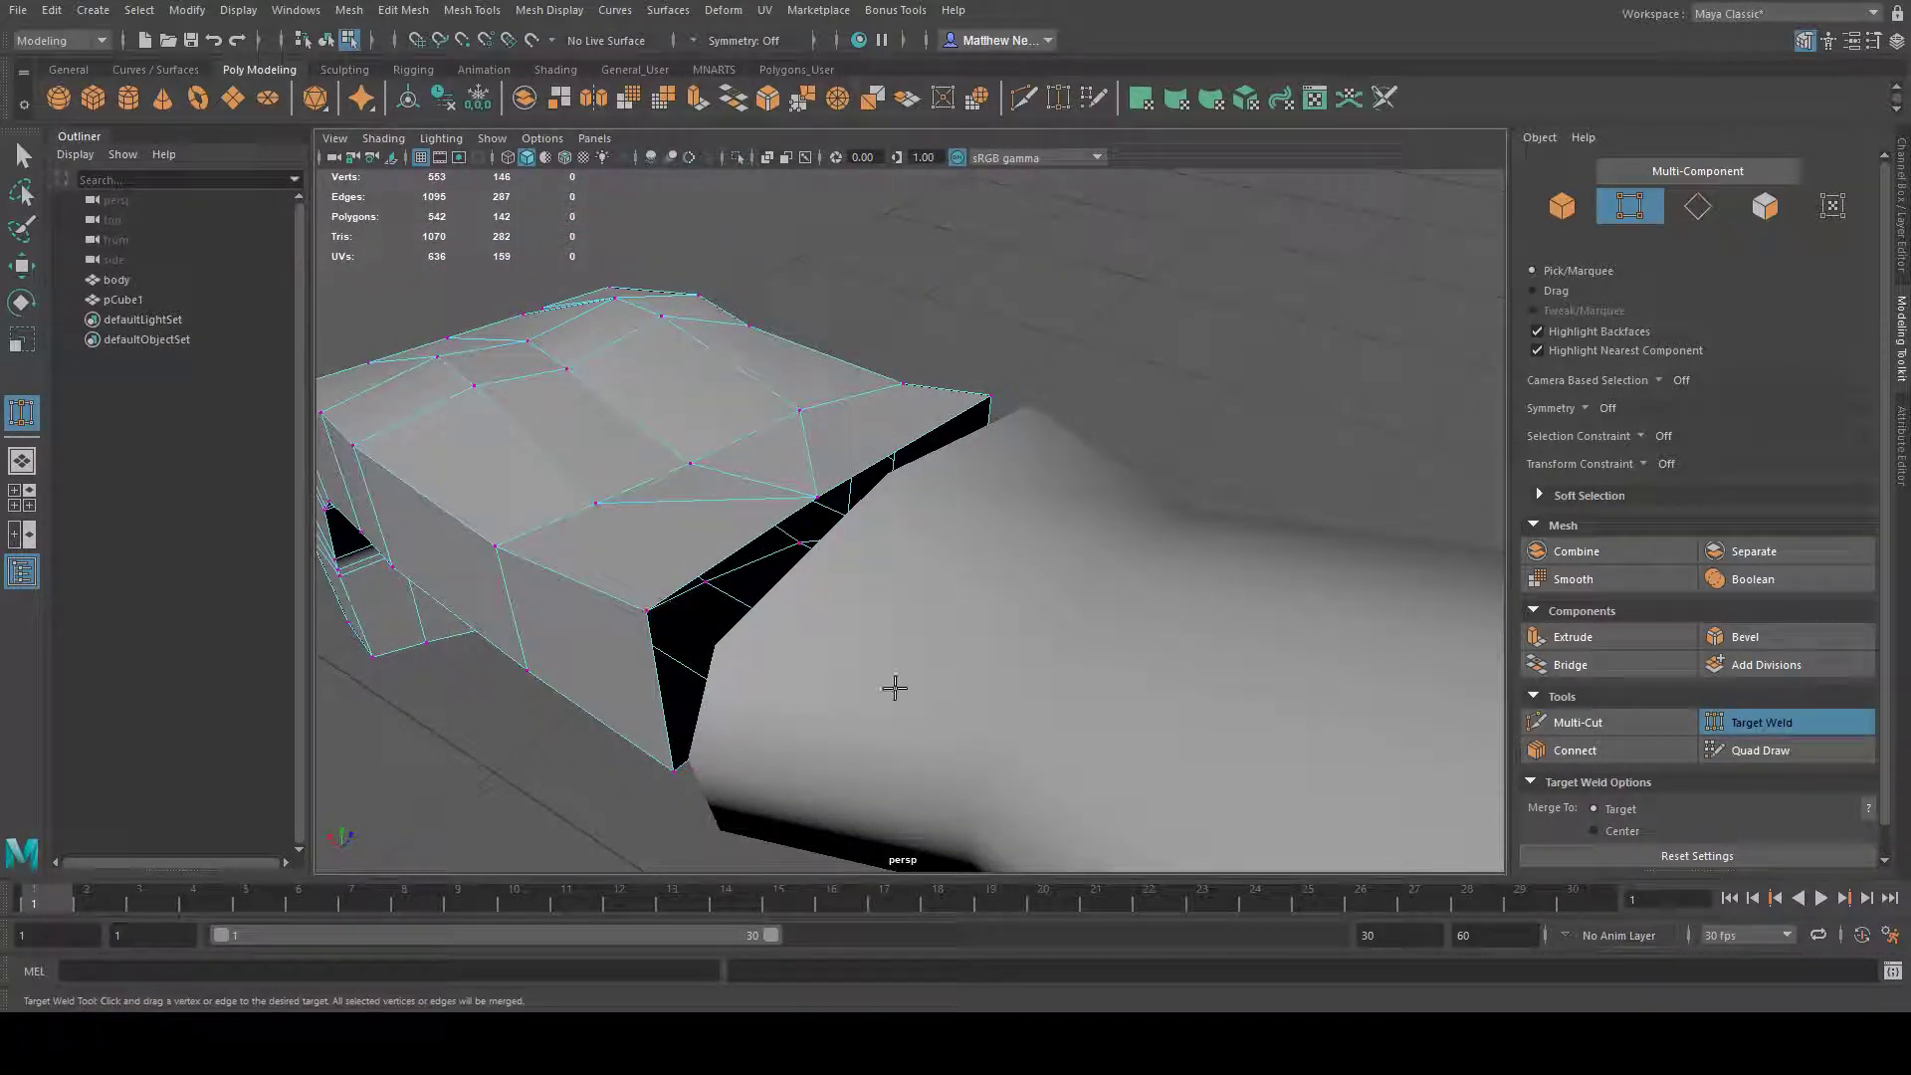
- Target-weld the two intermediate vertices on the underside of the hand's open end to their middle vertex
left_click_drag(887, 694, 926, 588, "alt")
middle_click_drag(925, 588, 840, 491, "alt")
left_click_drag(840, 490, 899, 575, "alt")
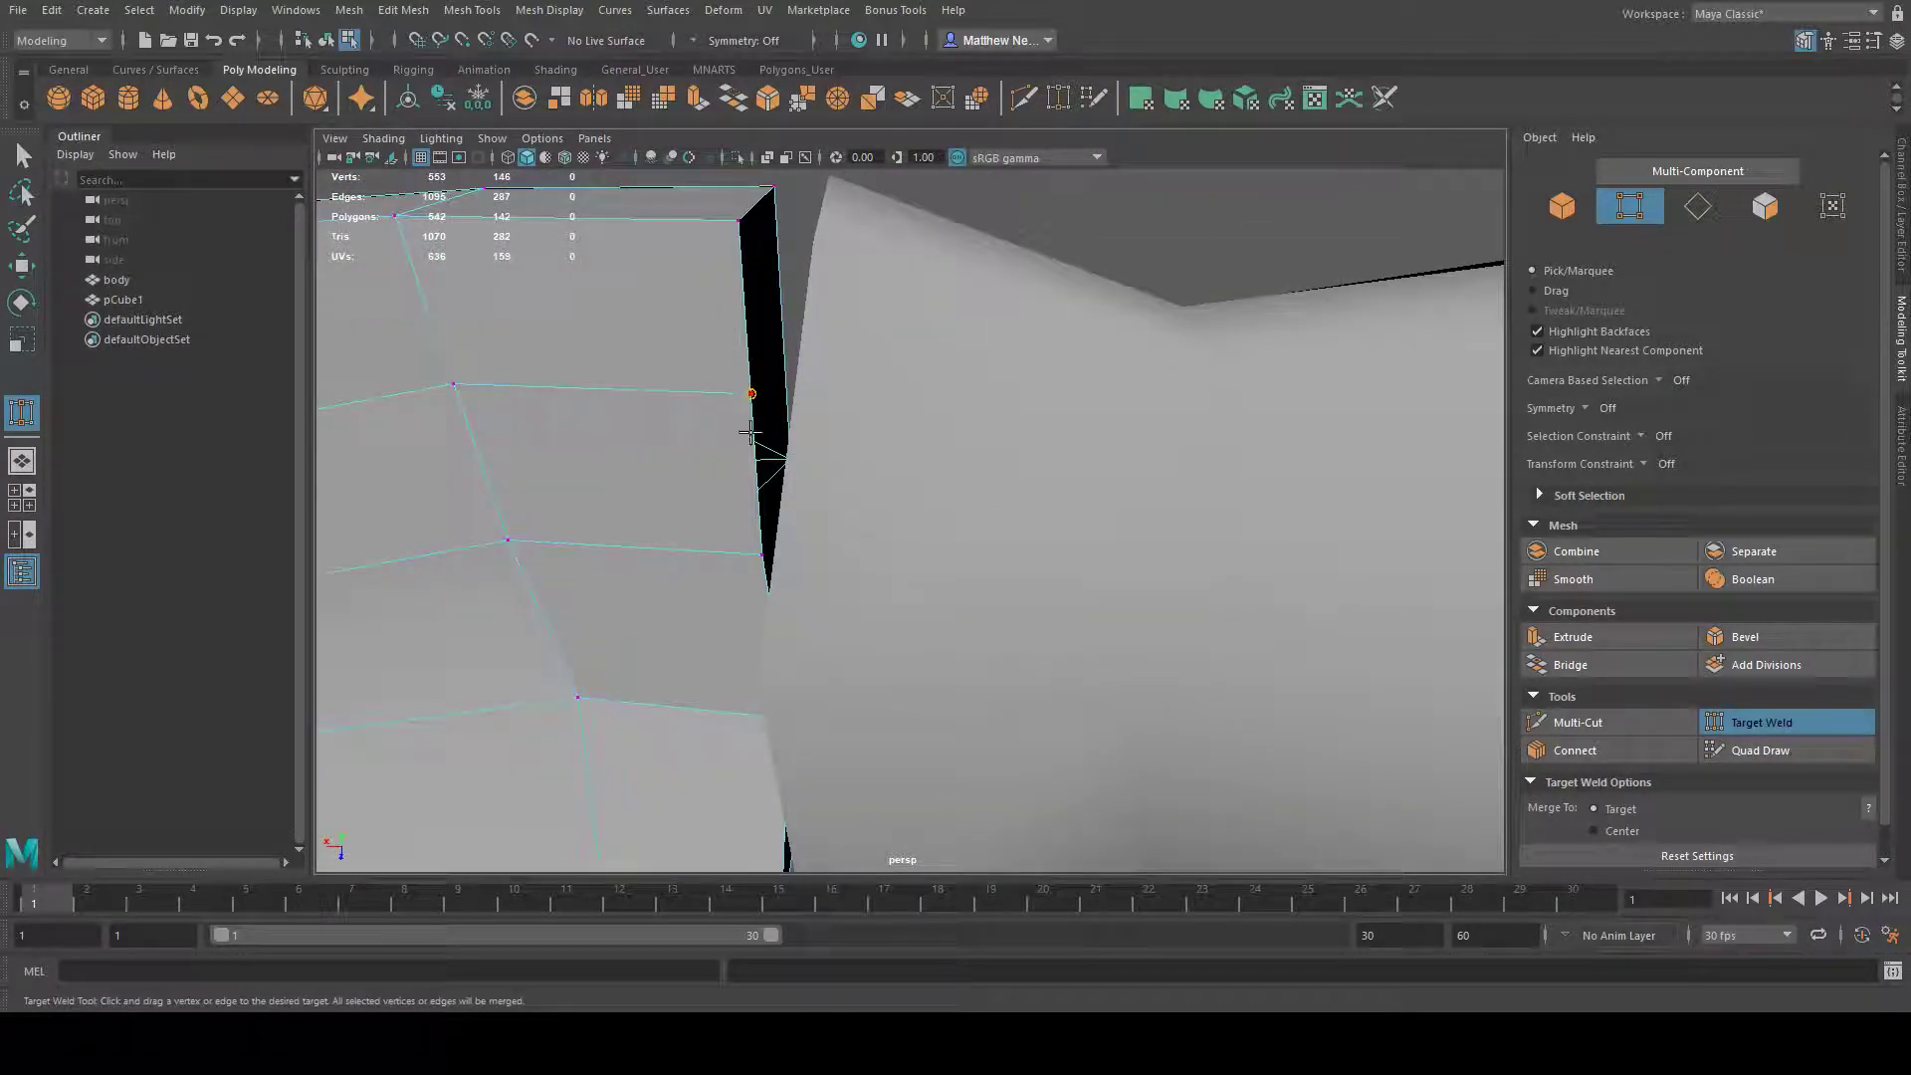
left_click_drag(990, 733, 755, 594, "alt")
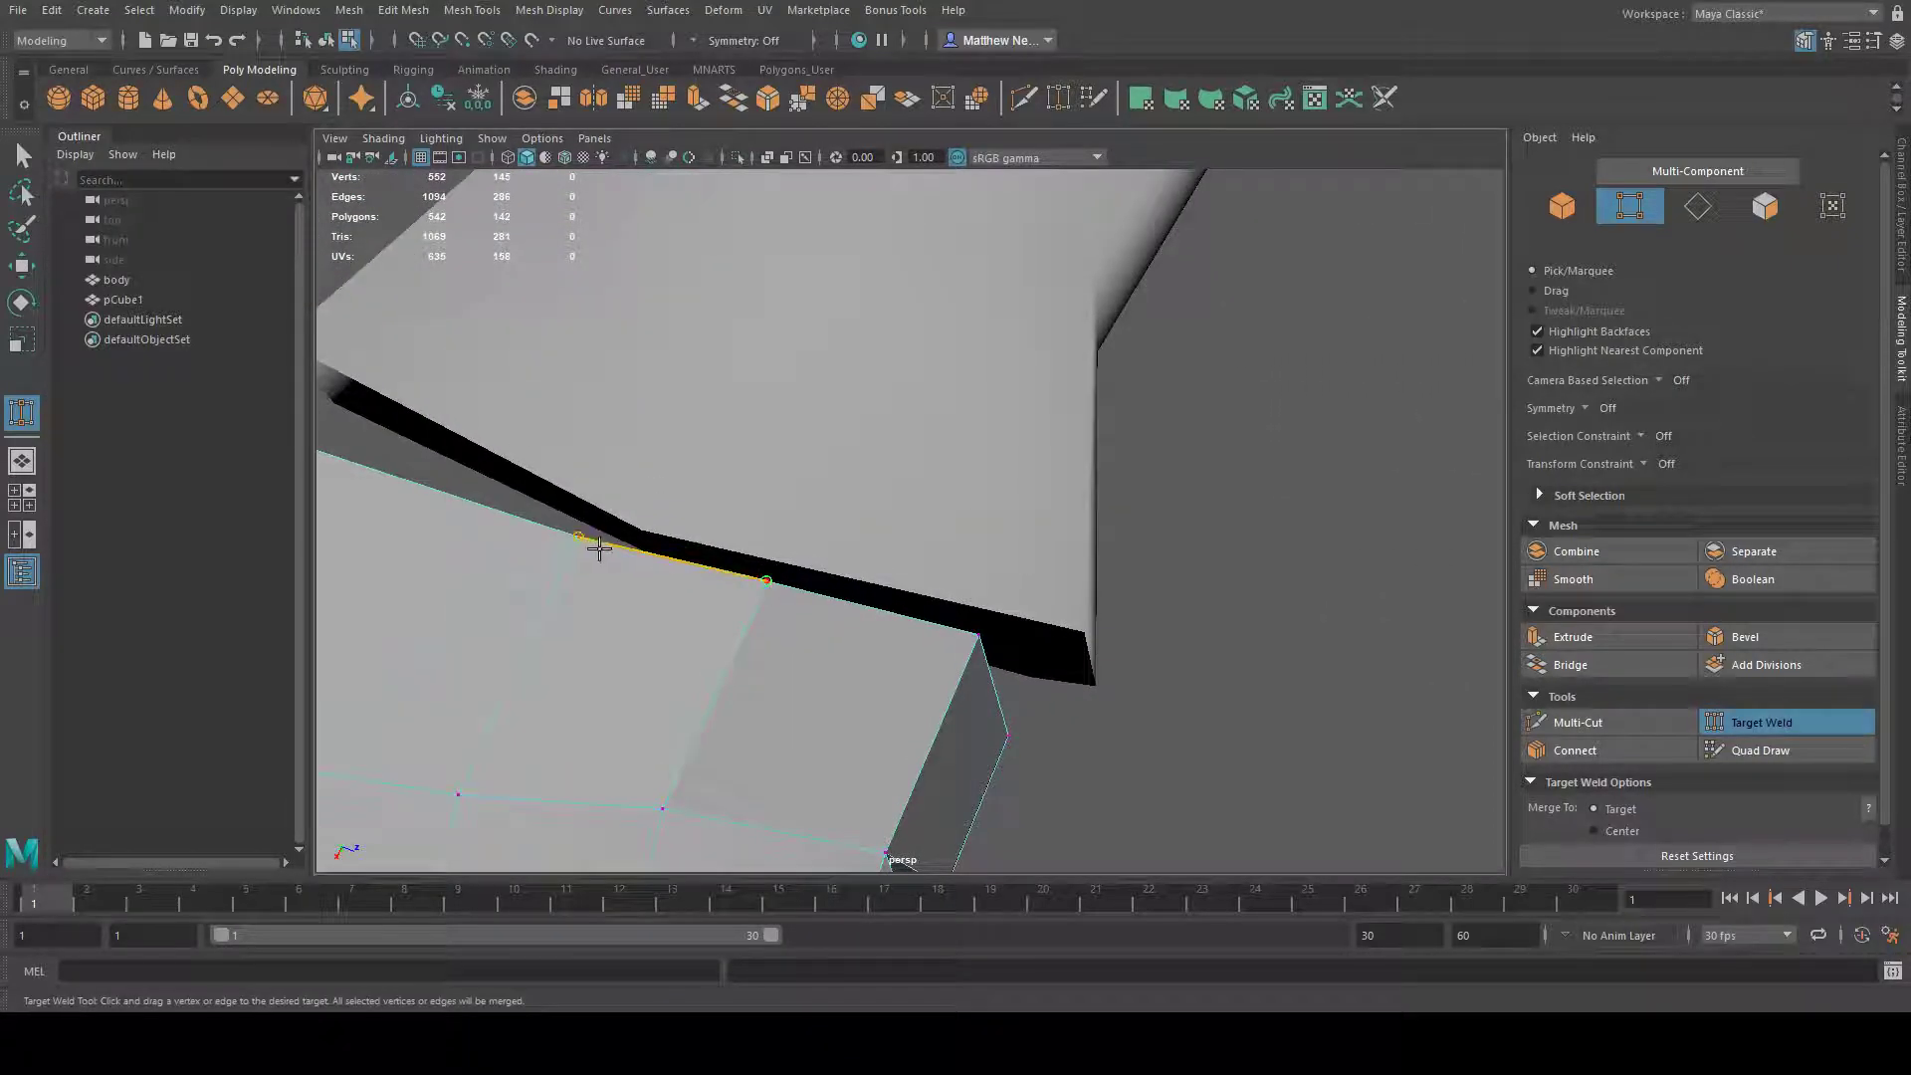
left_click_drag(759, 511, 950, 659, "alt")
left_click_drag(931, 573, 759, 594, "alt")
left_click_drag(805, 748, 916, 642, "alt")
left_click_drag(823, 559, 924, 643, "alt")
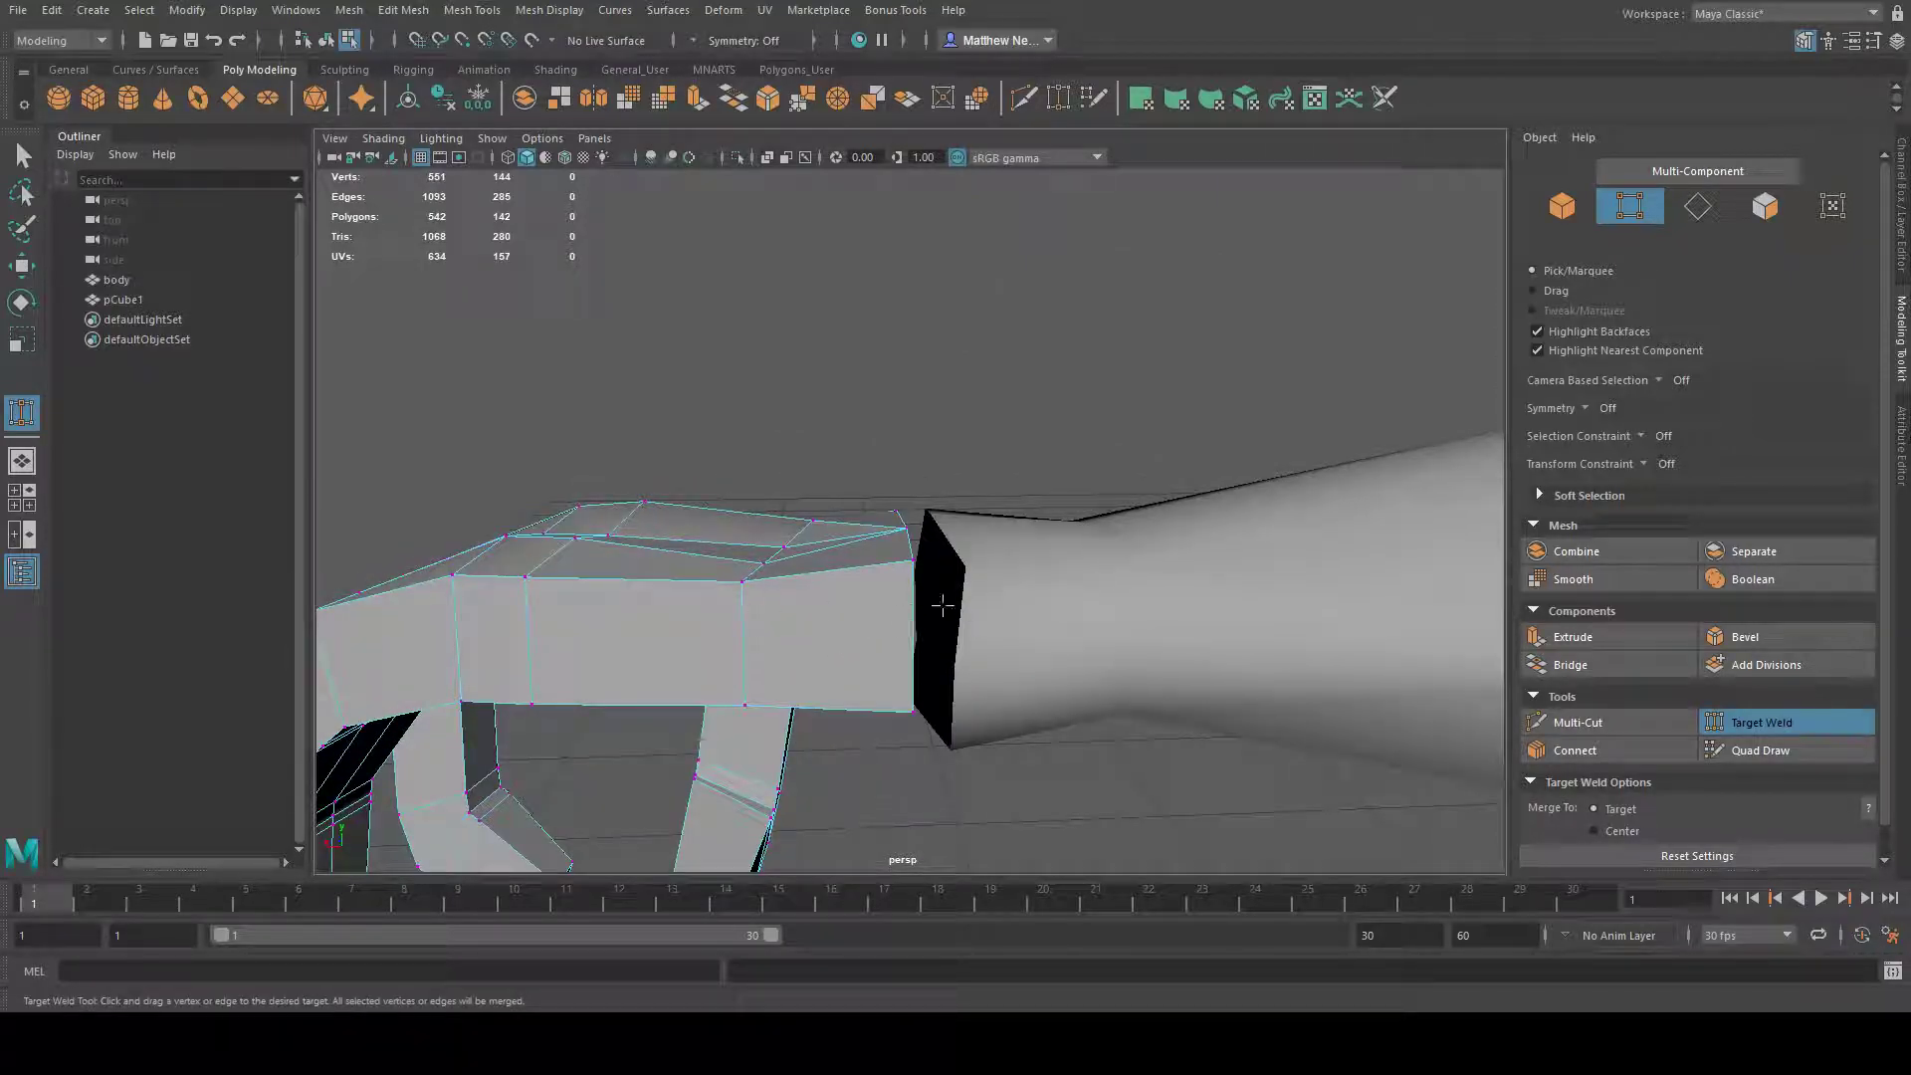
- Multi-Cut an edge on each side of the hand, from the palm's upper side vertex to the middle of the open end's vertical edge
left_click(1578, 723)
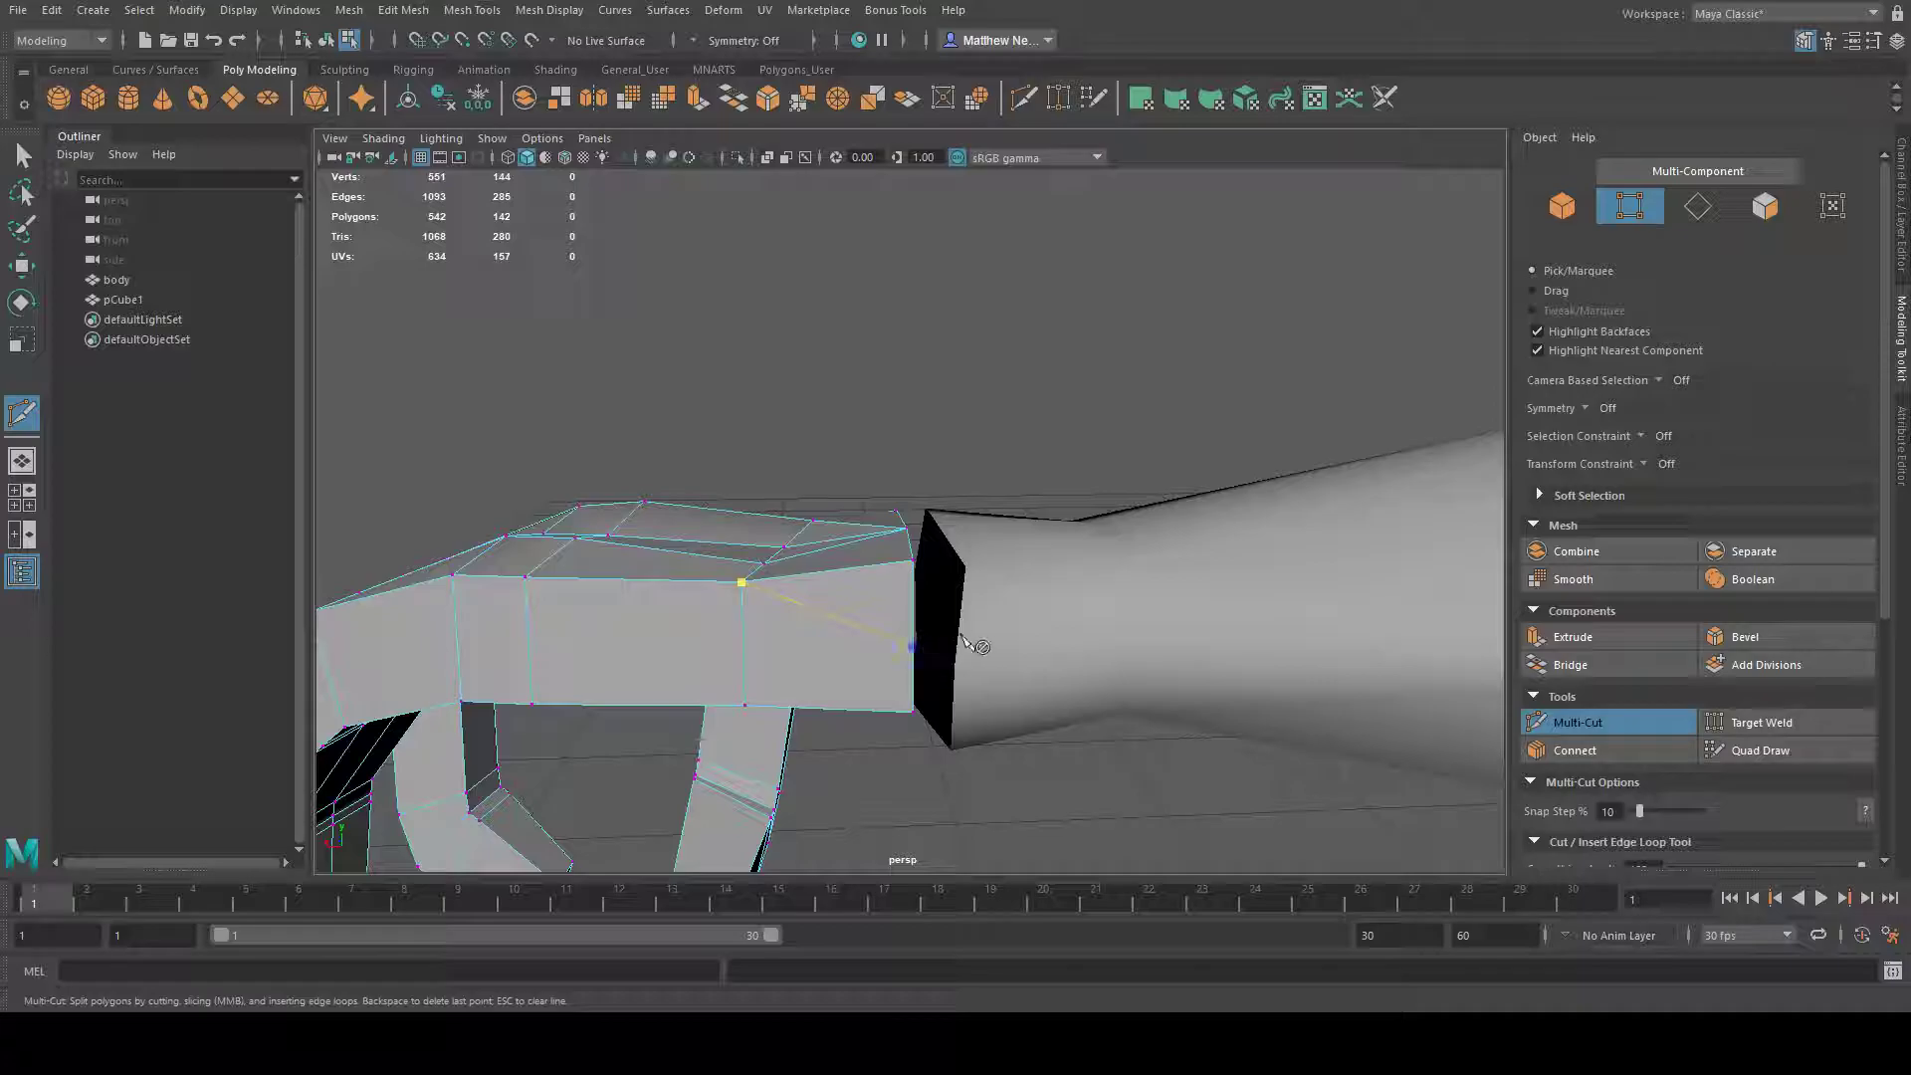
left_click_drag(1144, 466, 728, 436, "alt")
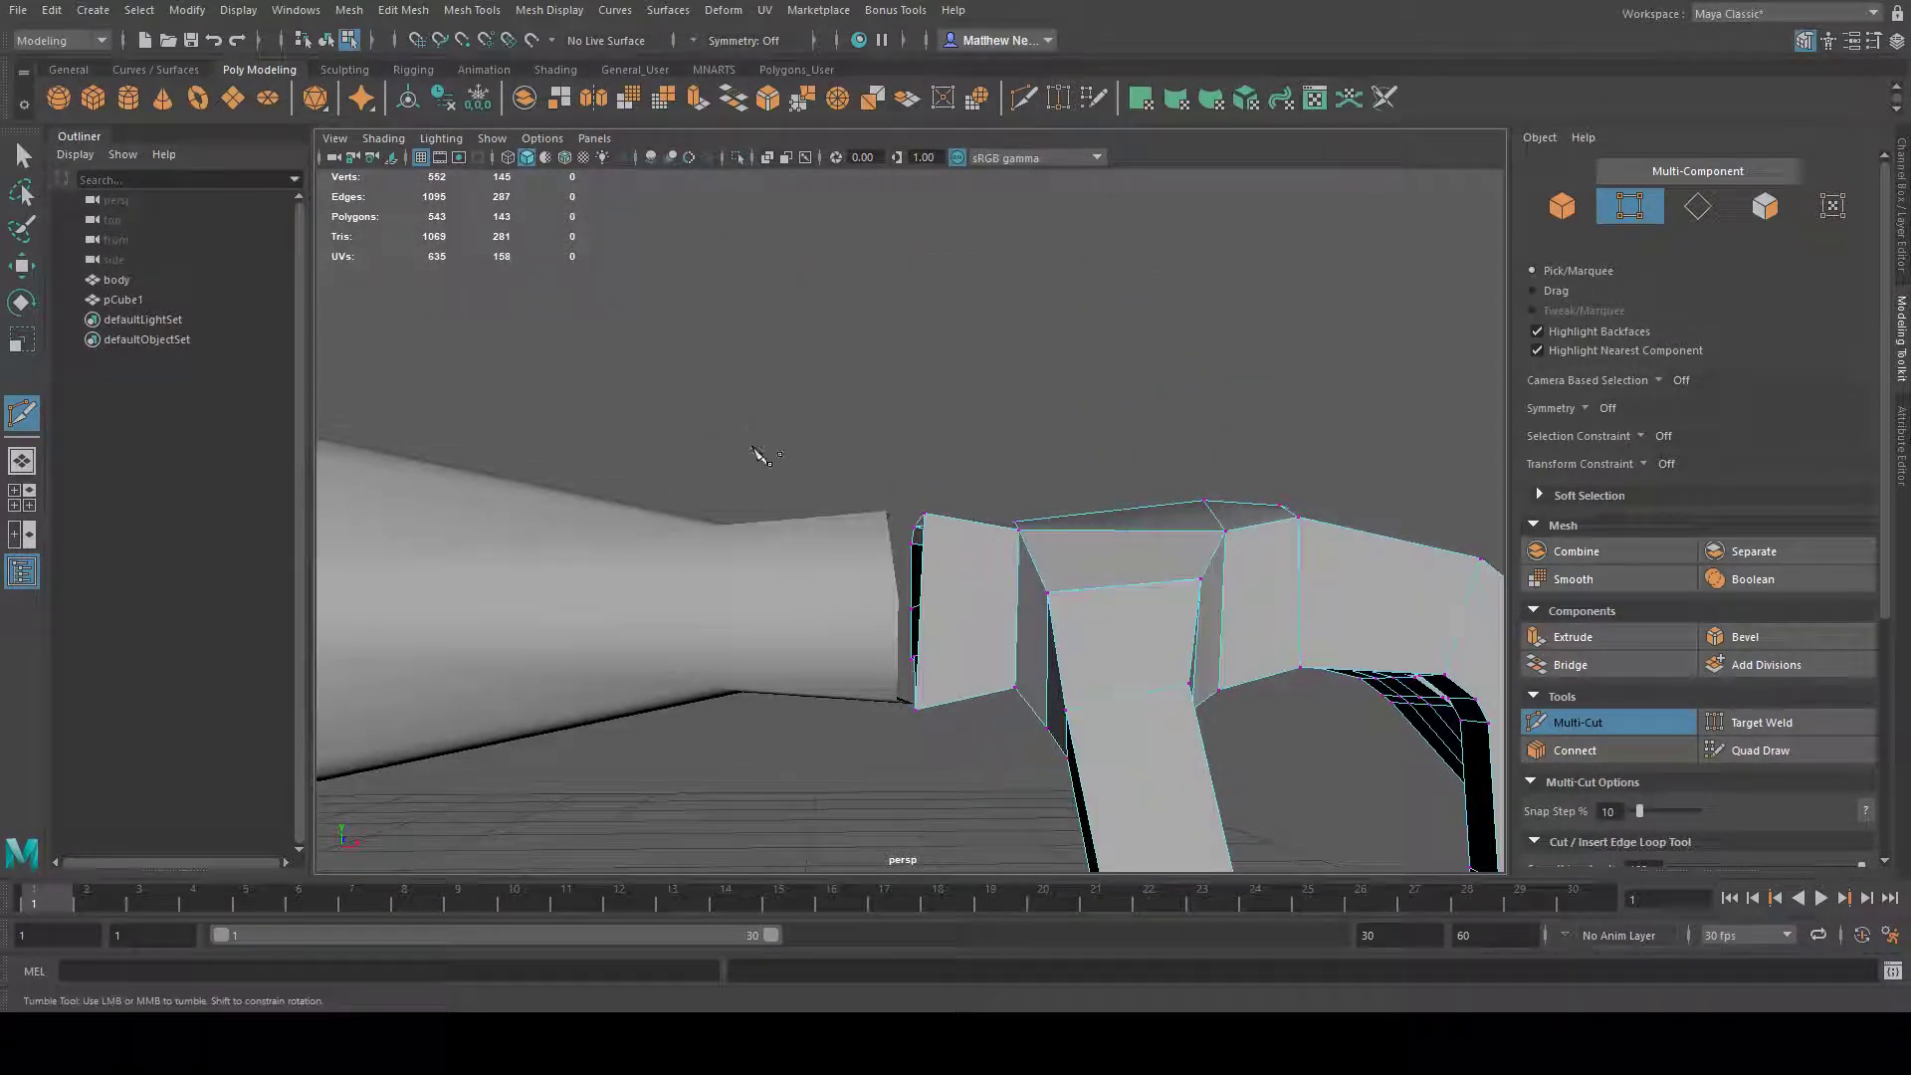
left_click_drag(1025, 537, 1124, 607, "alt")
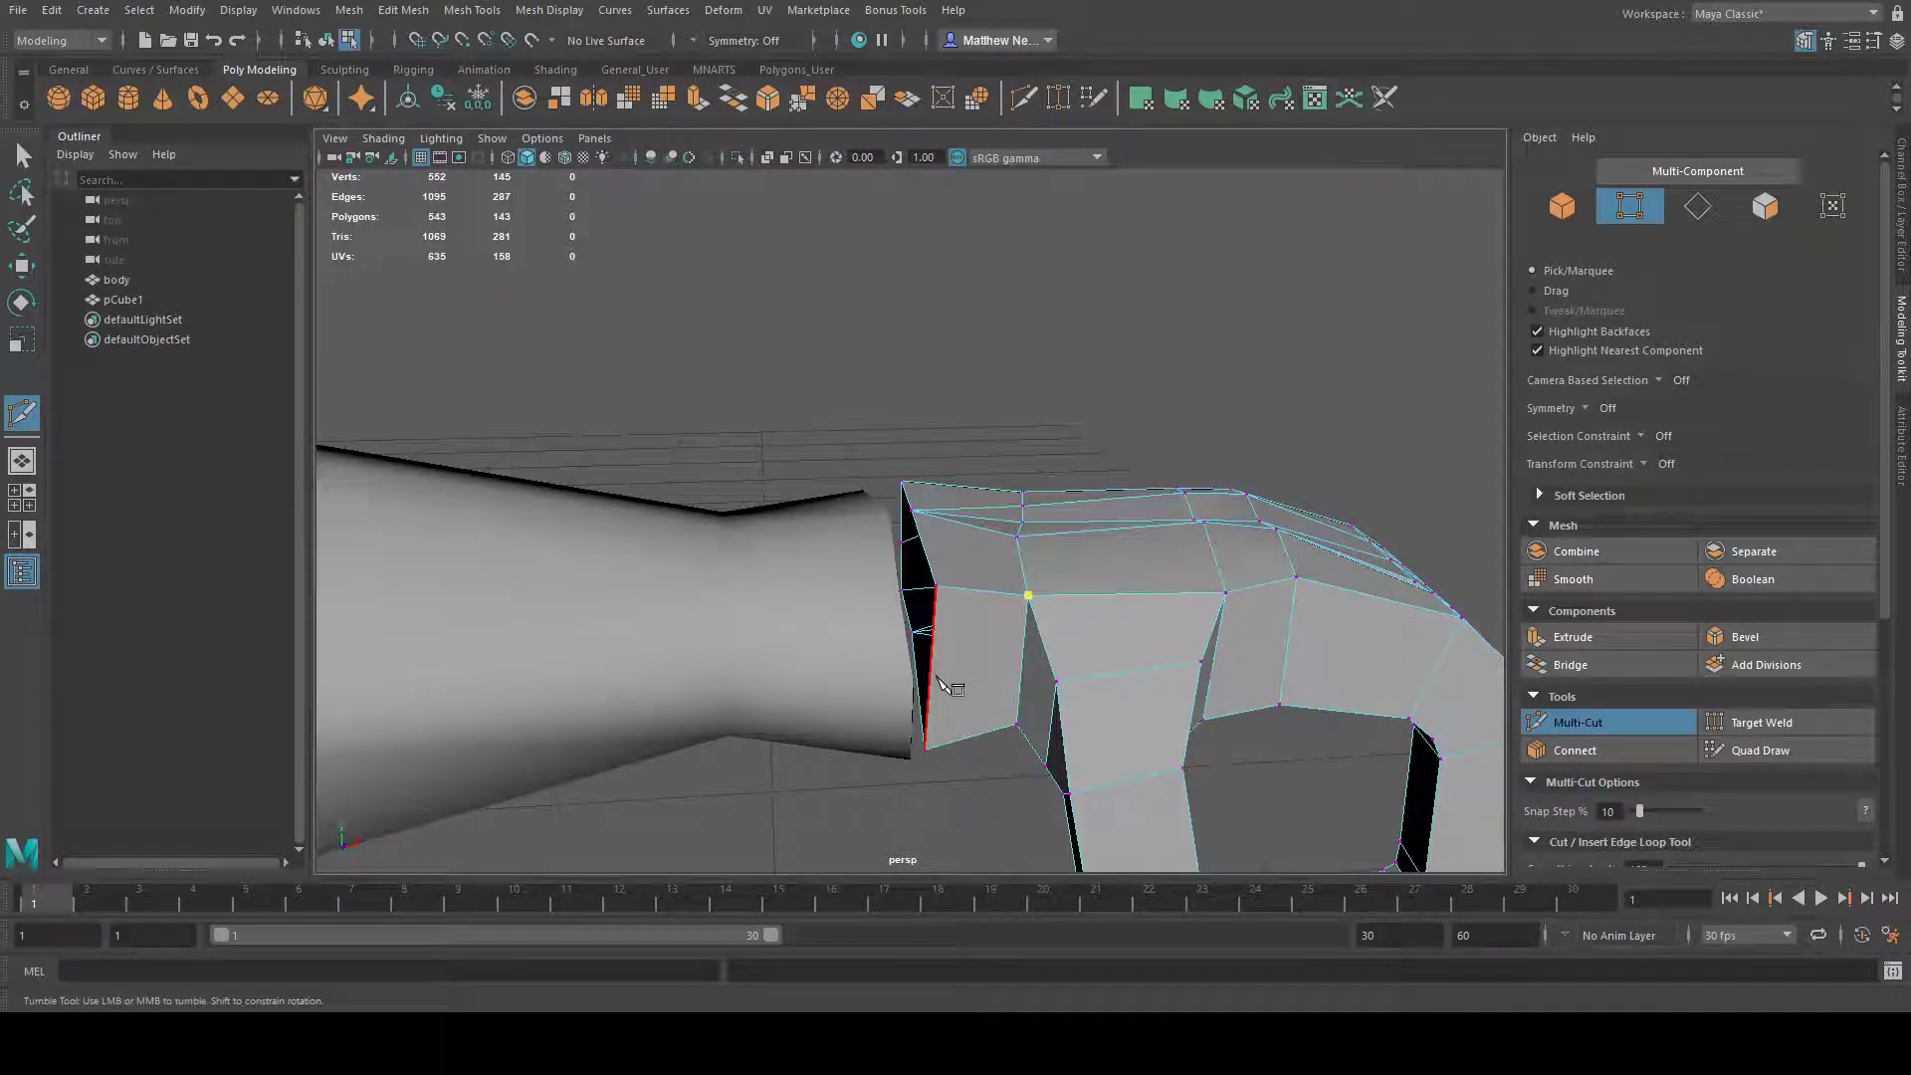
left_click_drag(1216, 497, 1092, 456, "alt")
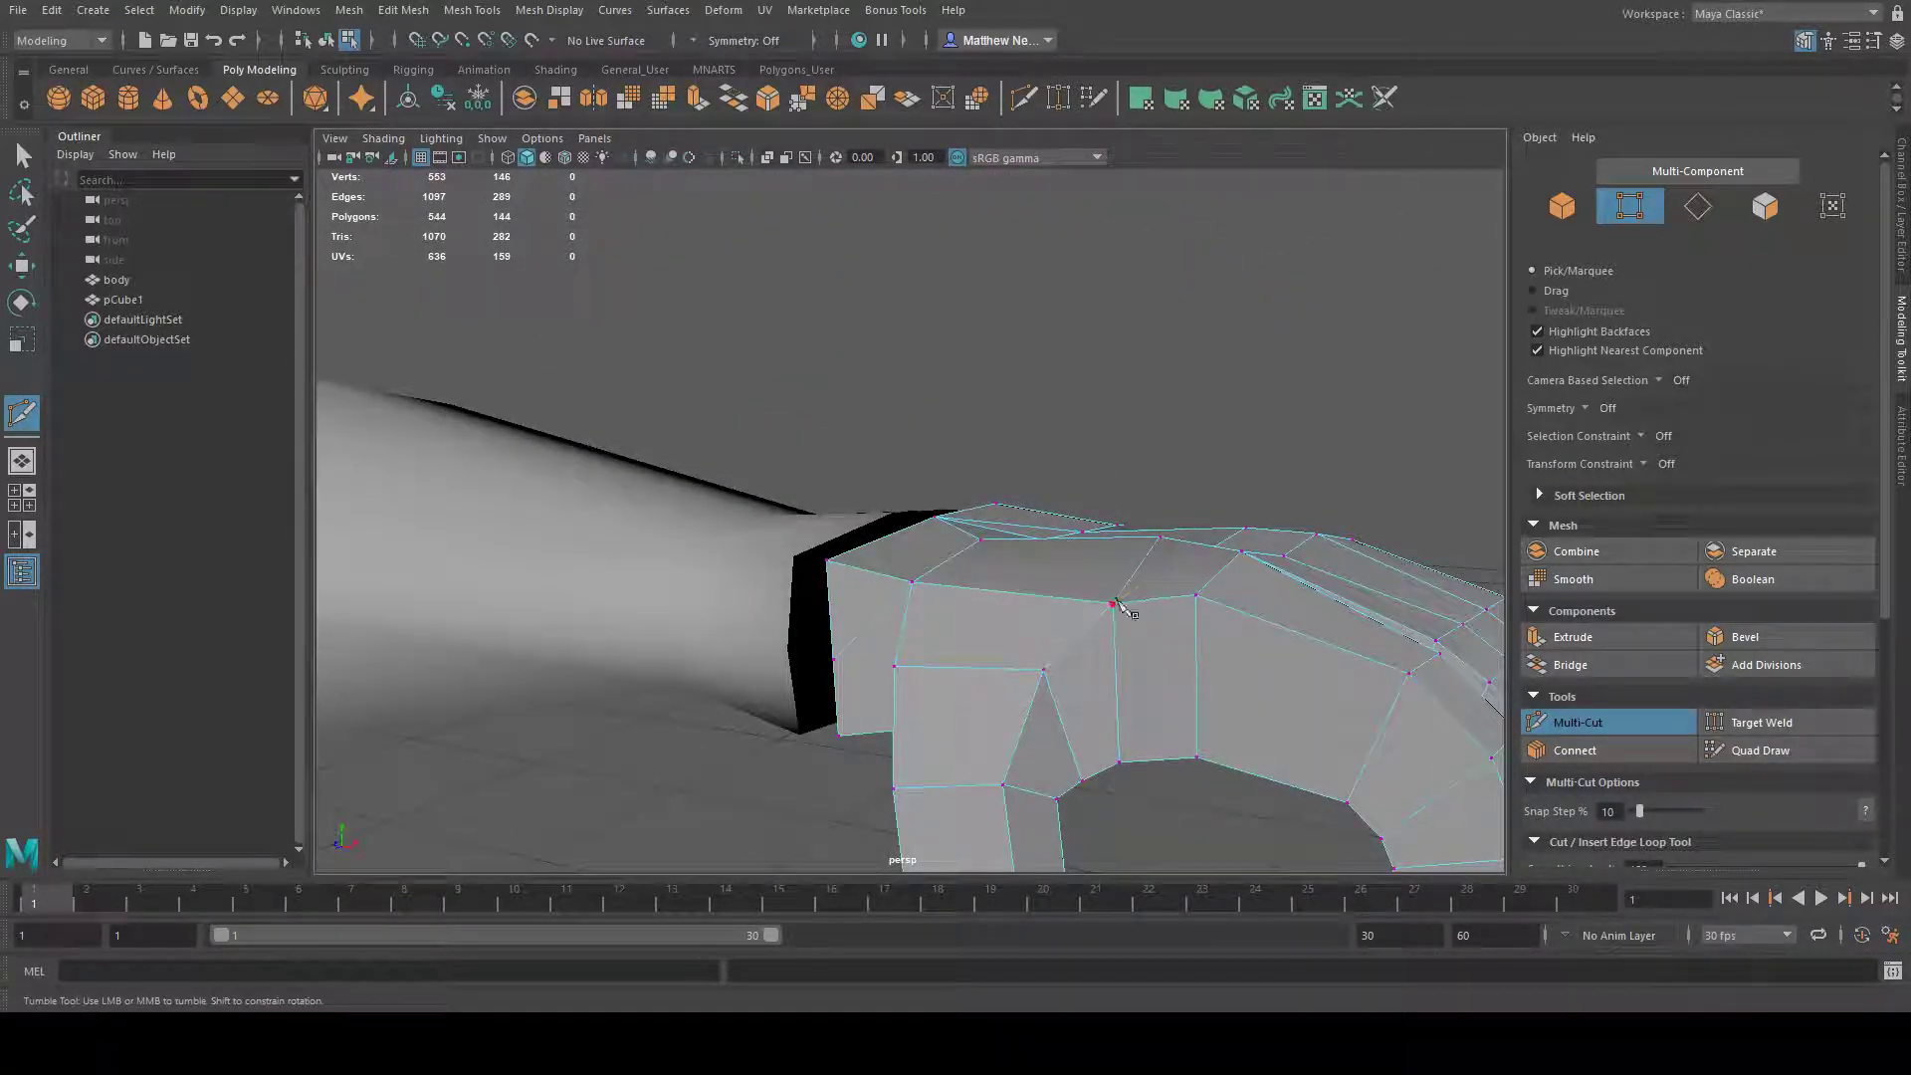
left_click_drag(1145, 593, 1171, 637, "alt")
left_click(1169, 641)
left_click(21, 267)
- Return the hand to object selection and examine its fit at the wrist and its size against the whole body
left_click_drag(950, 403, 973, 469, "alt")
right_click_drag(1098, 487, 1151, 444)
left_click(1151, 444)
left_click_drag(1060, 400, 1004, 487, "alt")
left_click(1301, 666)
left_click_drag(1301, 667, 1292, 669, "alt")
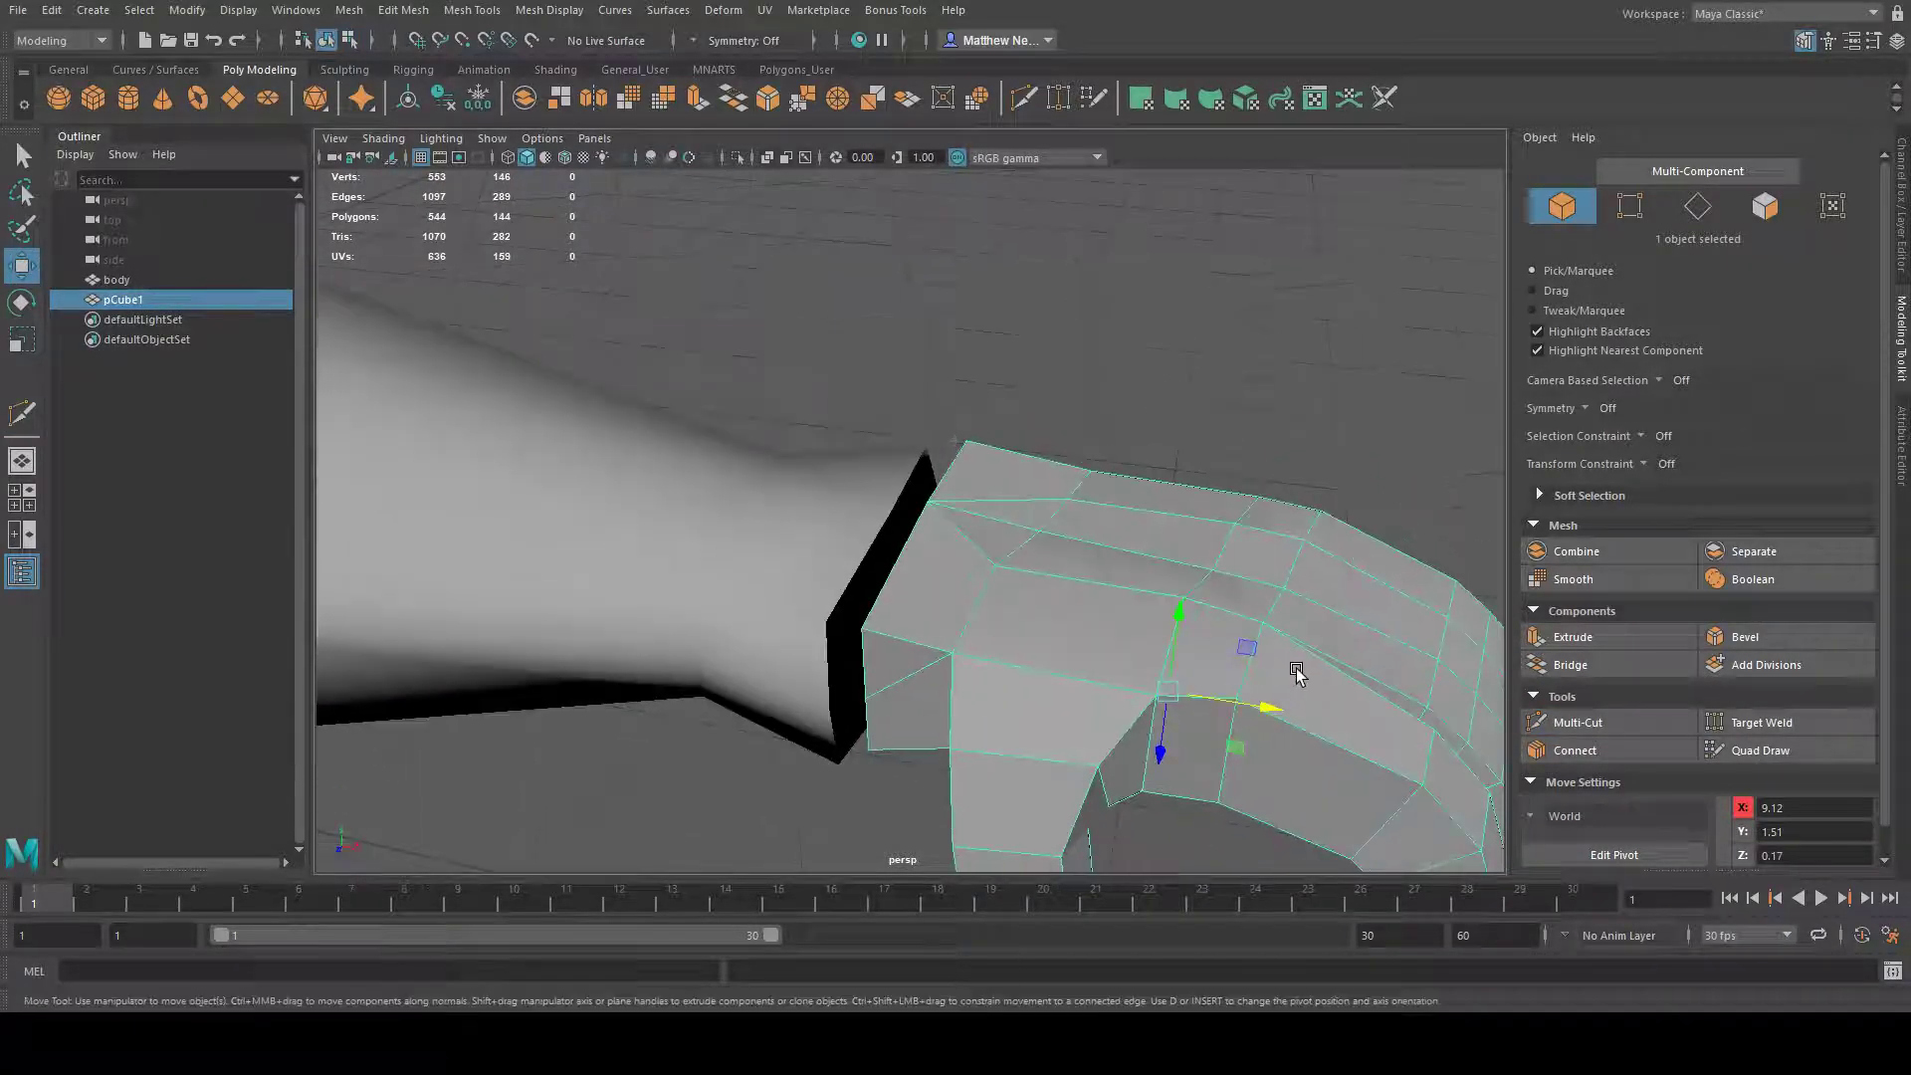
right_click_drag(1291, 668, 1091, 584, "alt")
left_click_drag(1091, 584, 875, 627, "alt")
right_click_drag(874, 627, 844, 523, "alt")
left_click_drag(936, 595, 1102, 509, "alt")
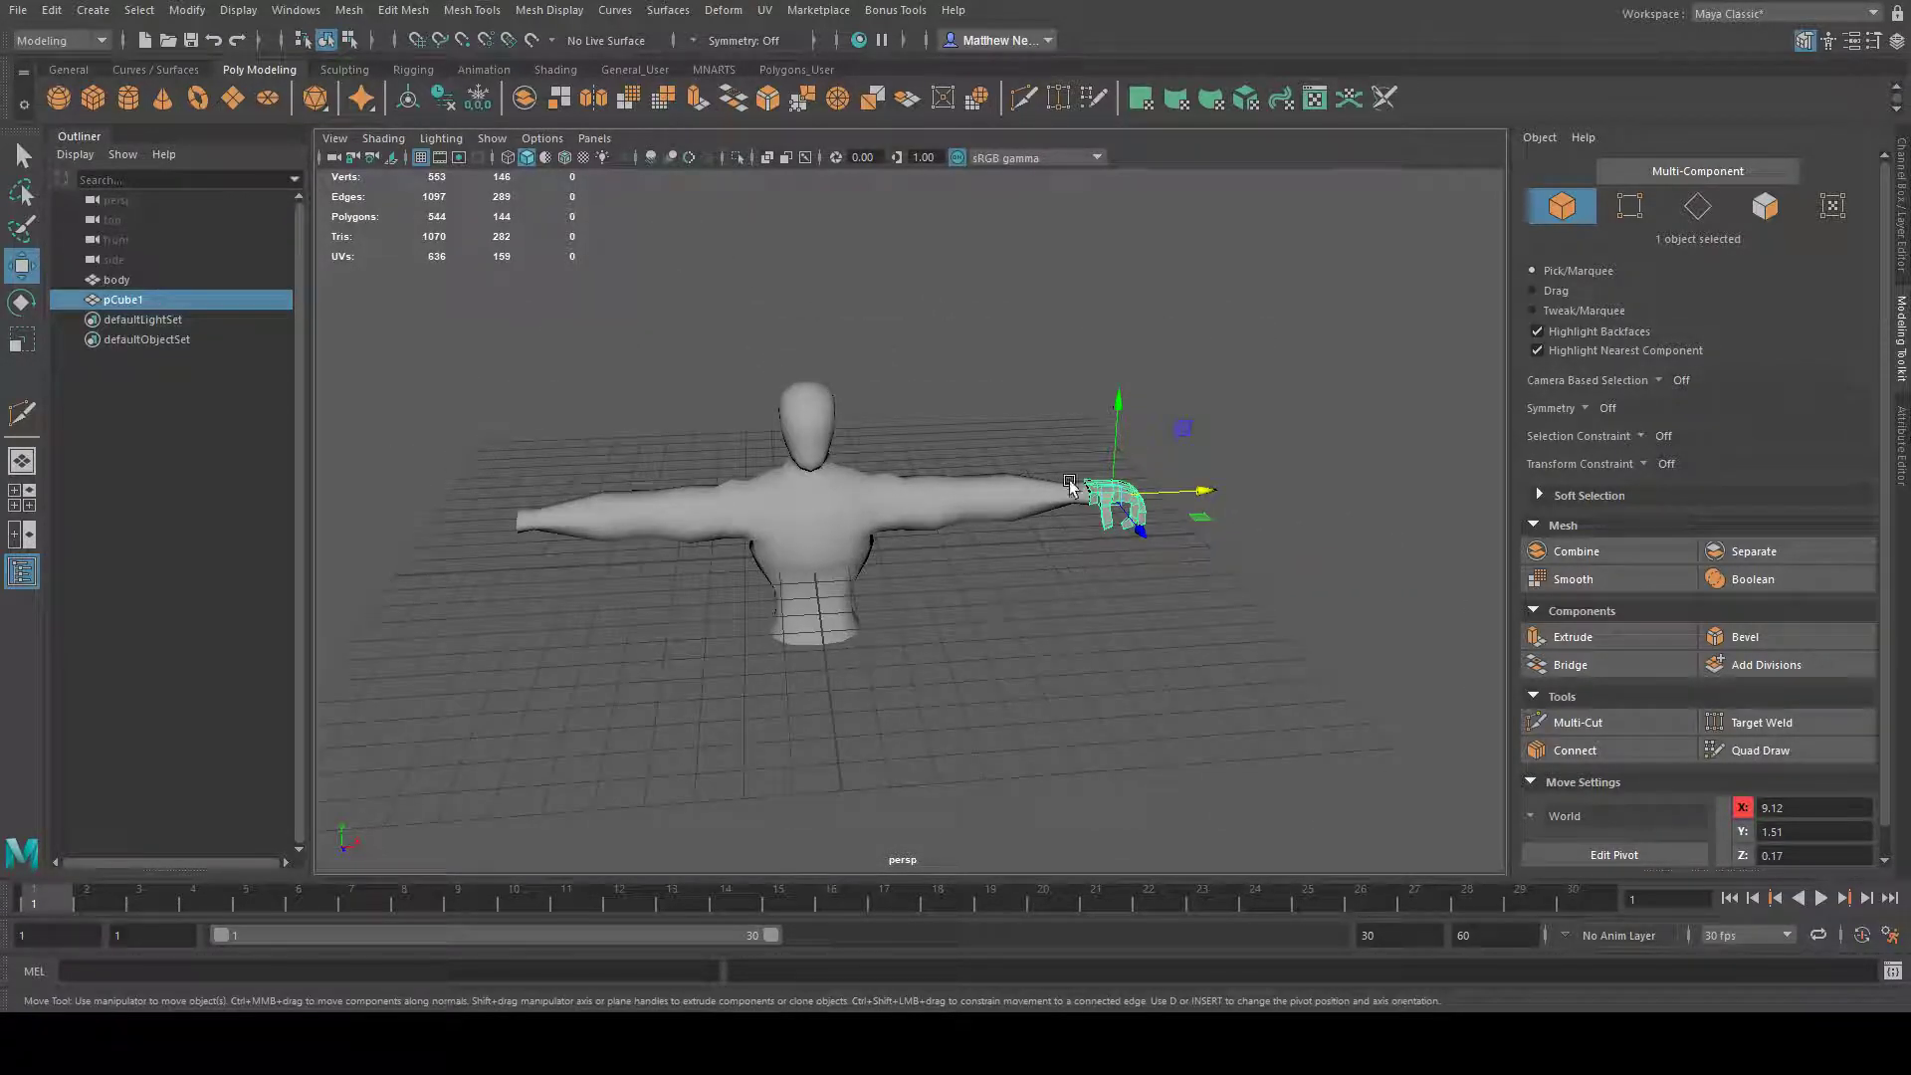
left_click_drag(1010, 629, 1324, 657, "alt")
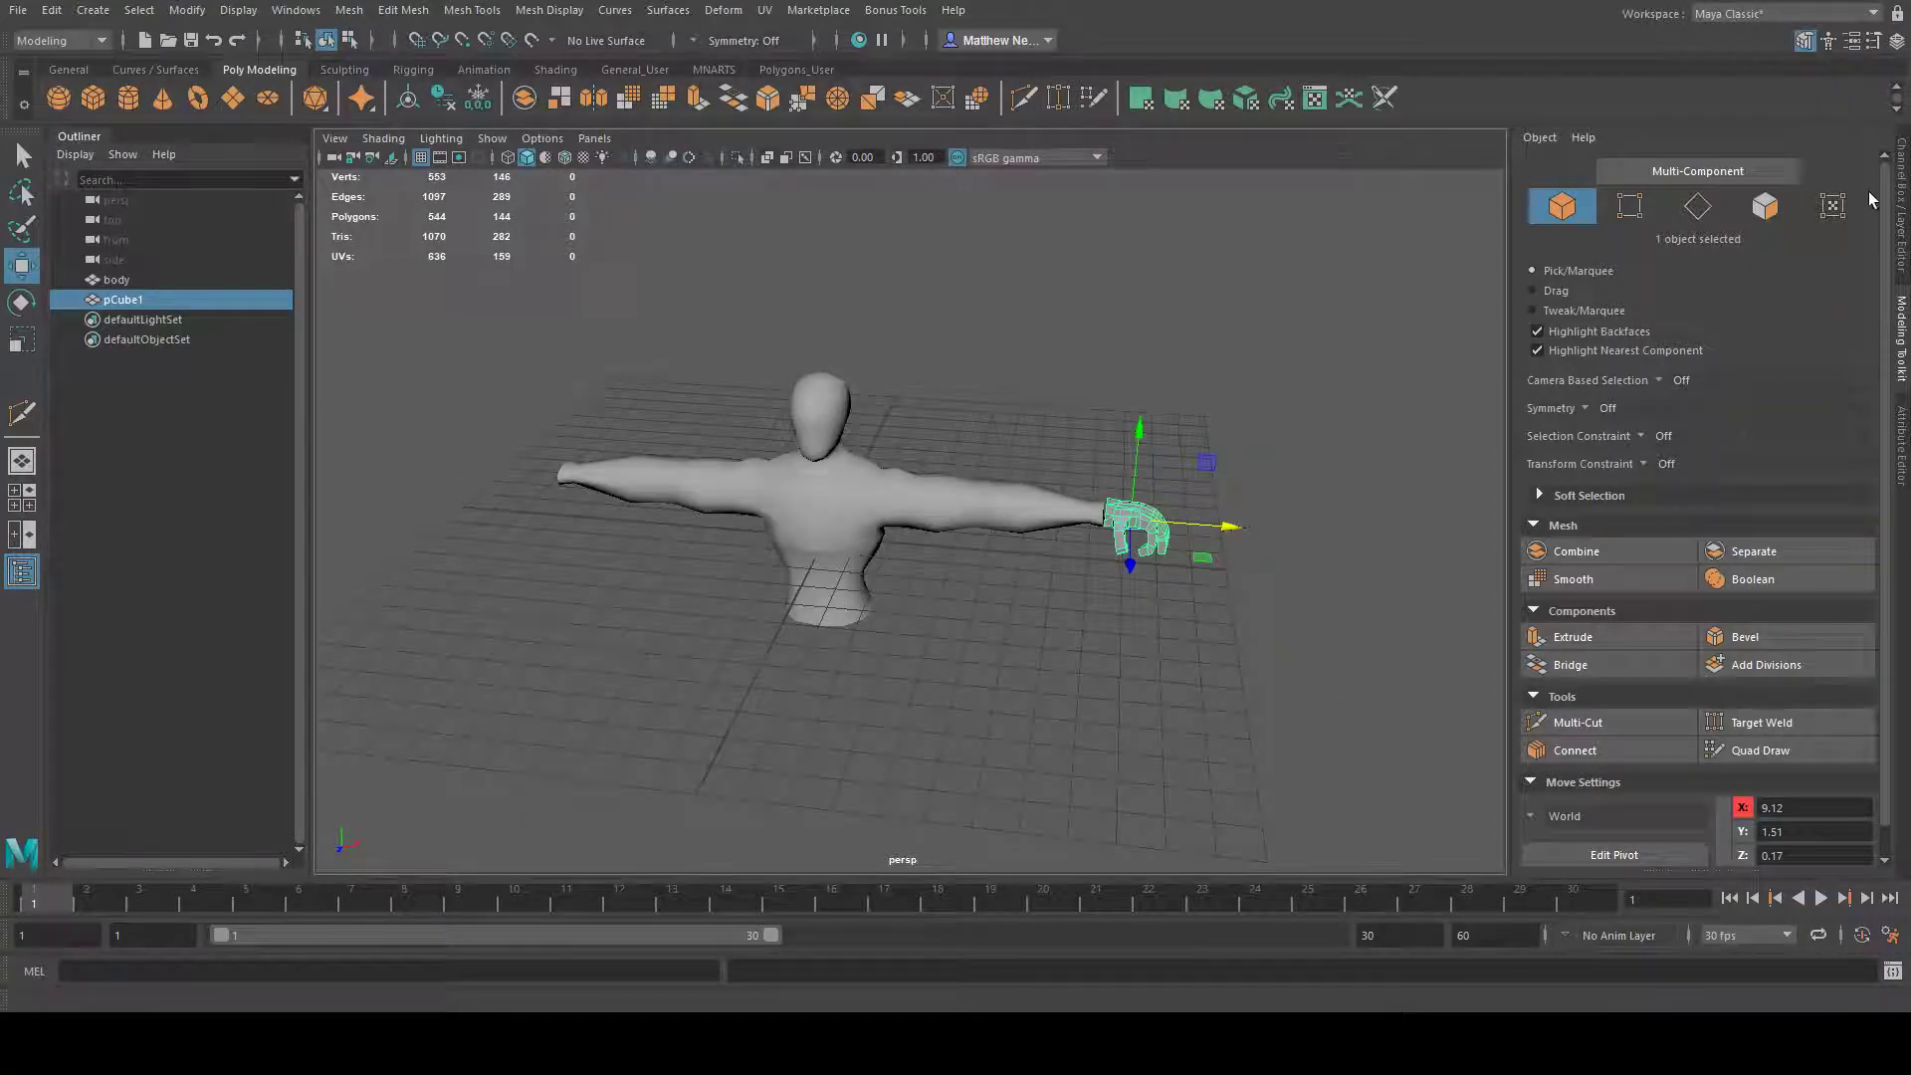
- Show the hand's transform values and freeze its translation, rotation and scale
left_click(1900, 204)
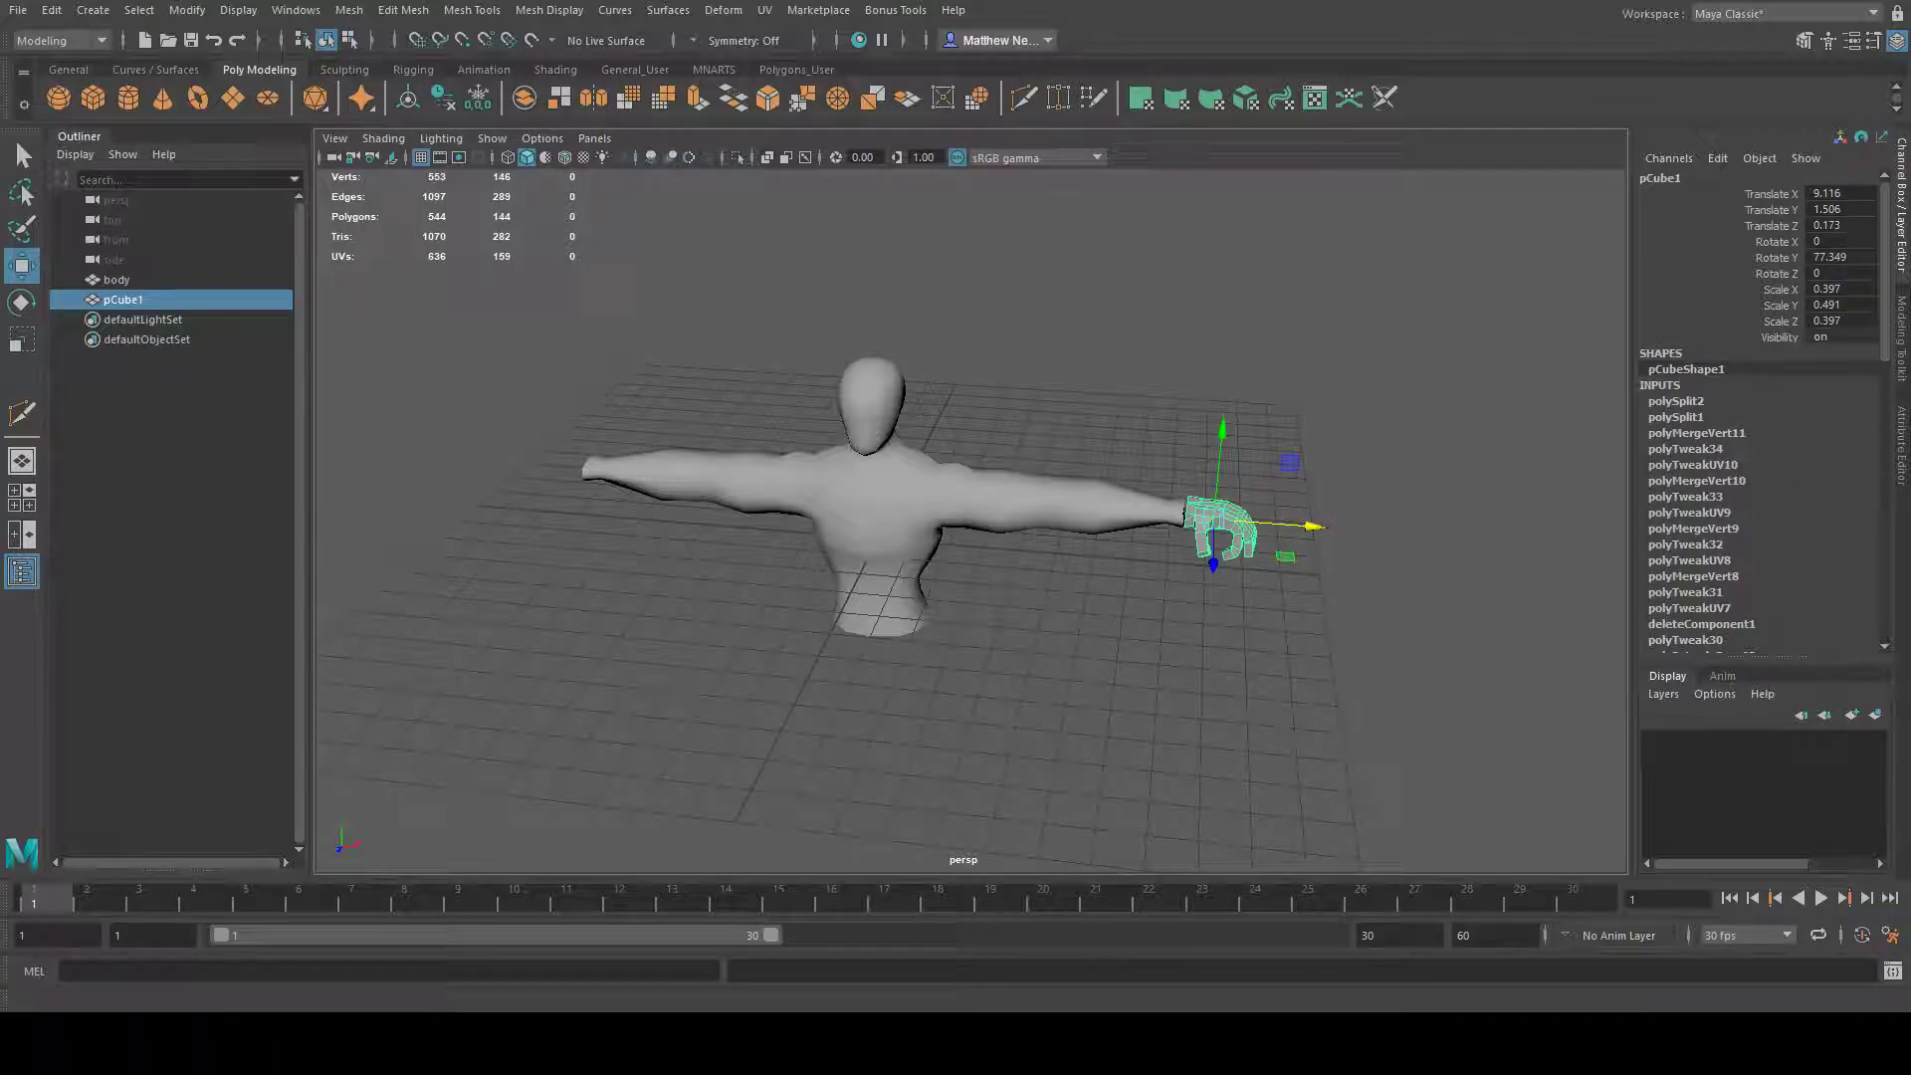
left_click(1433, 411)
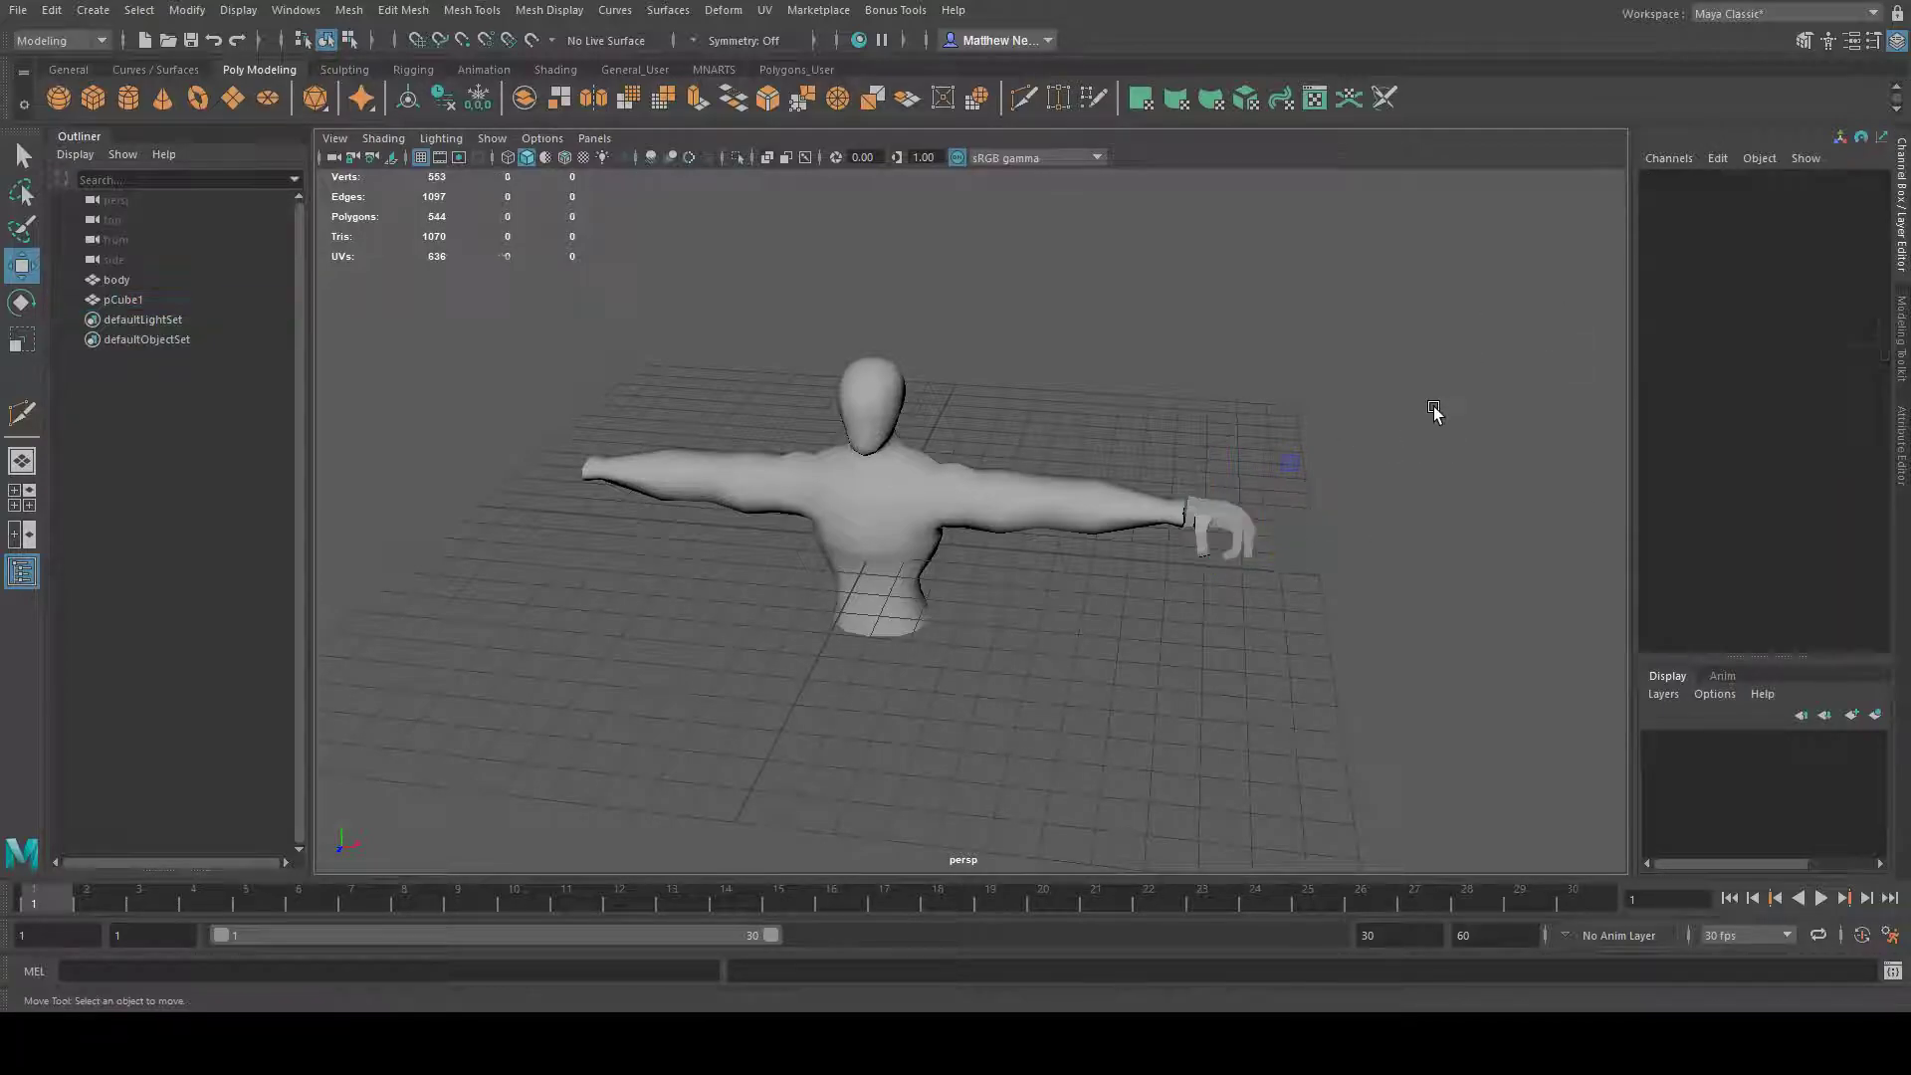
left_click(1239, 545)
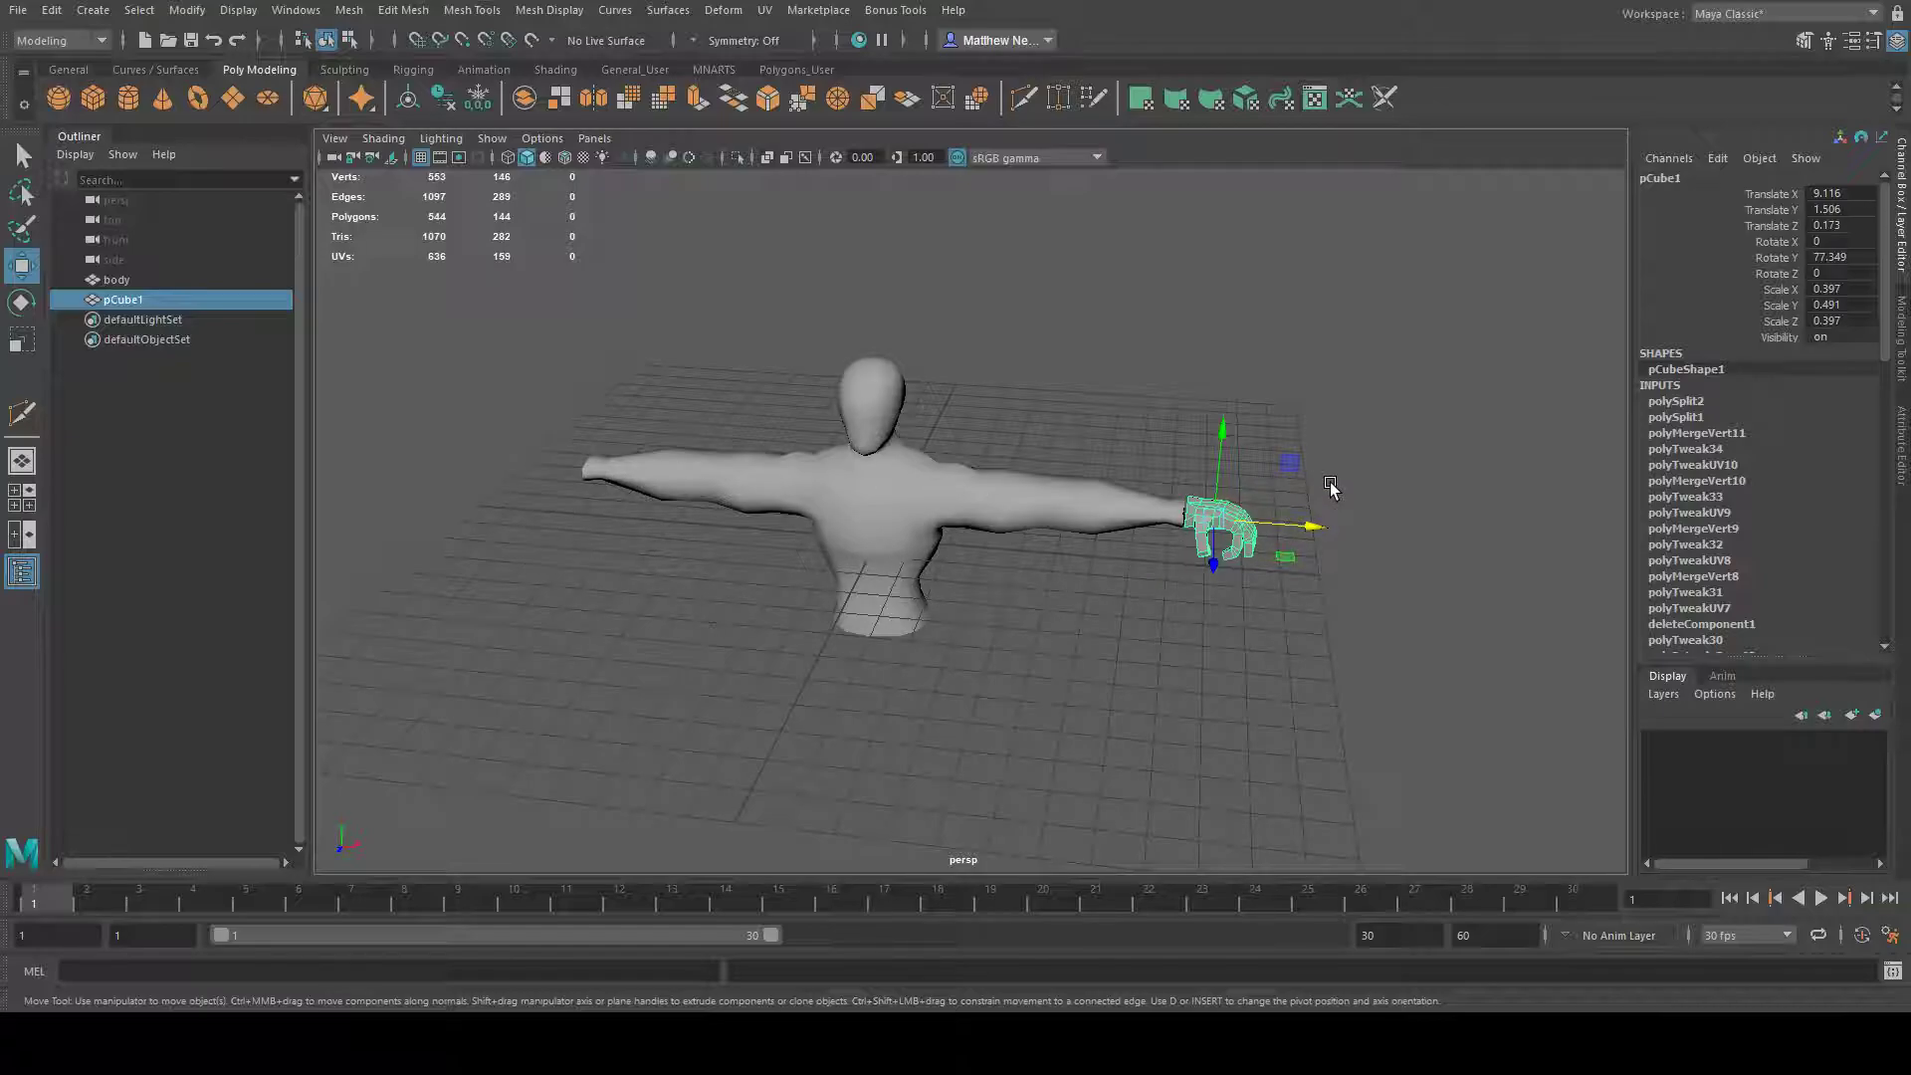
left_click(1387, 437)
left_click(1216, 513)
left_click_drag(1411, 585, 1308, 533, "alt")
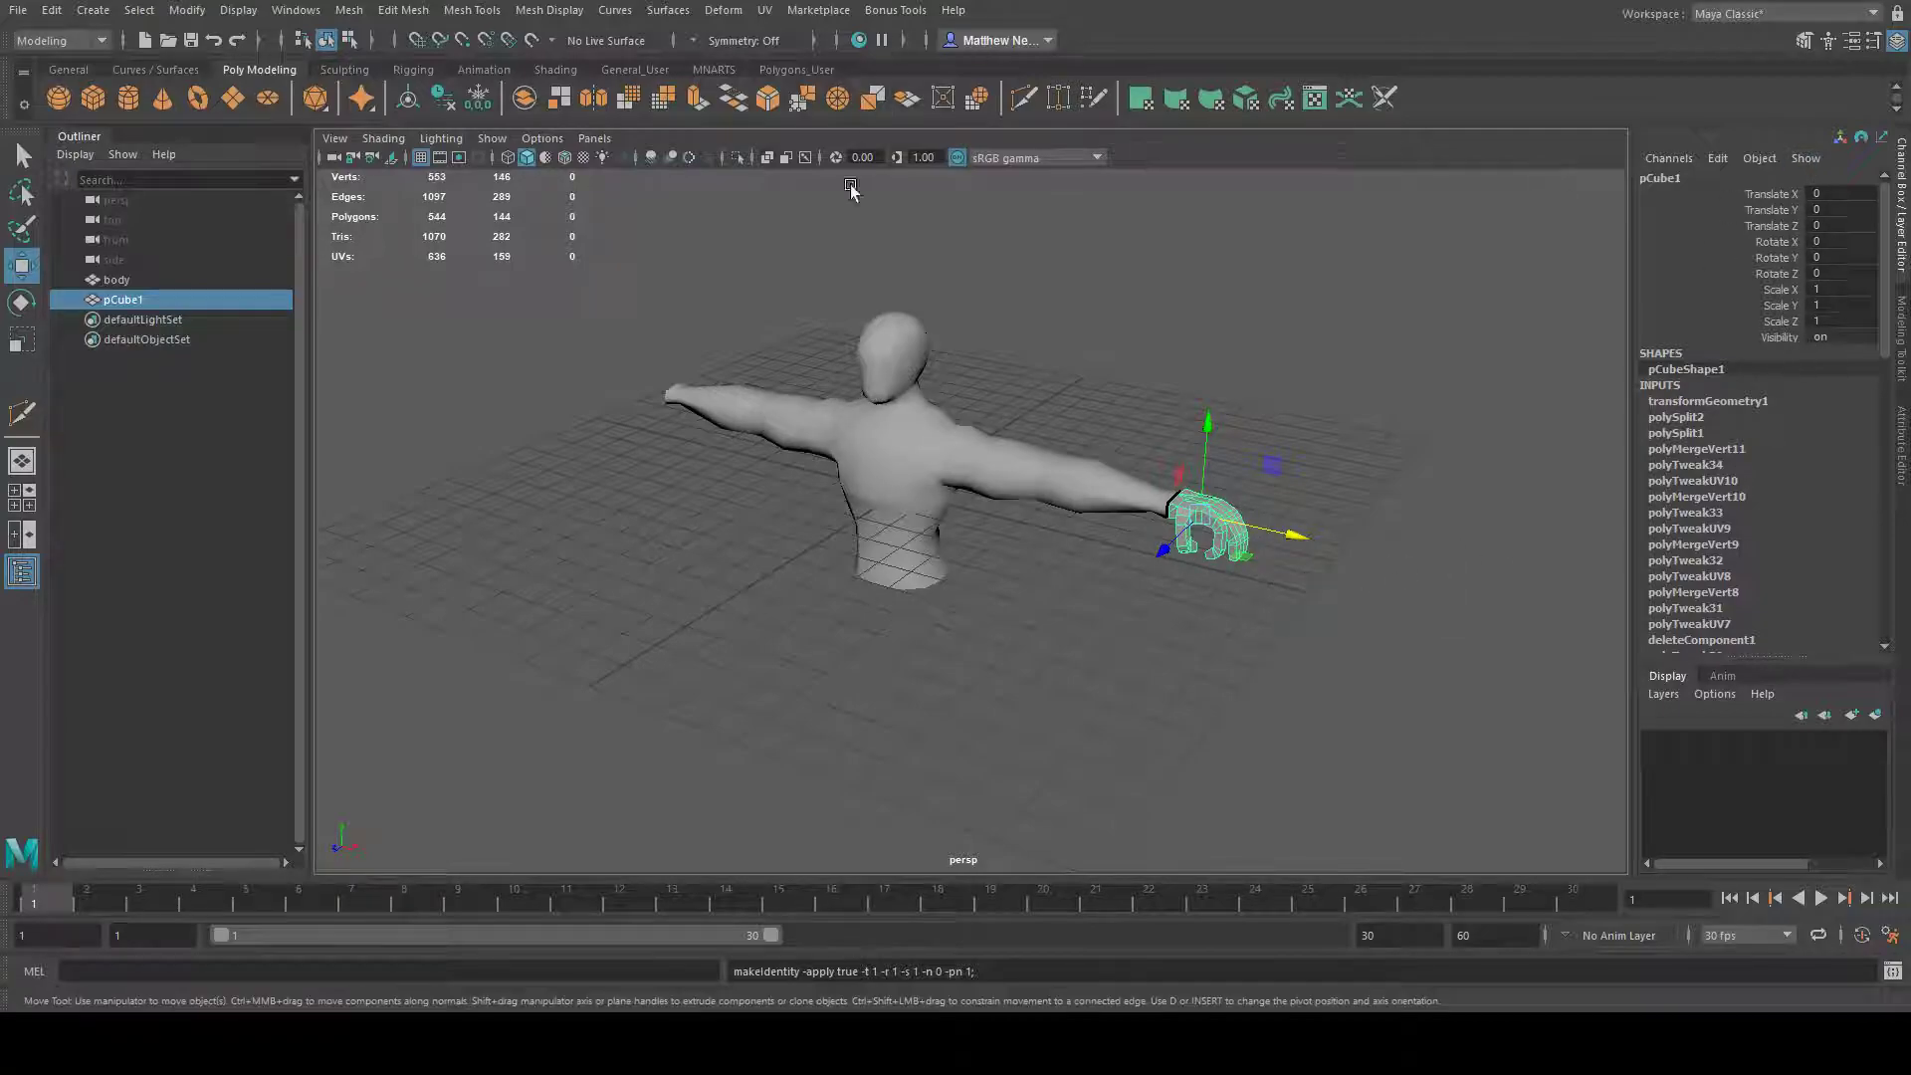
- Reset the hand's pivot to the world origin and check that it lies on the body's centre line
left_click(228, 88)
left_click_drag(875, 363, 1025, 398, "alt")
left_click_drag(1174, 532, 1209, 550, "alt")
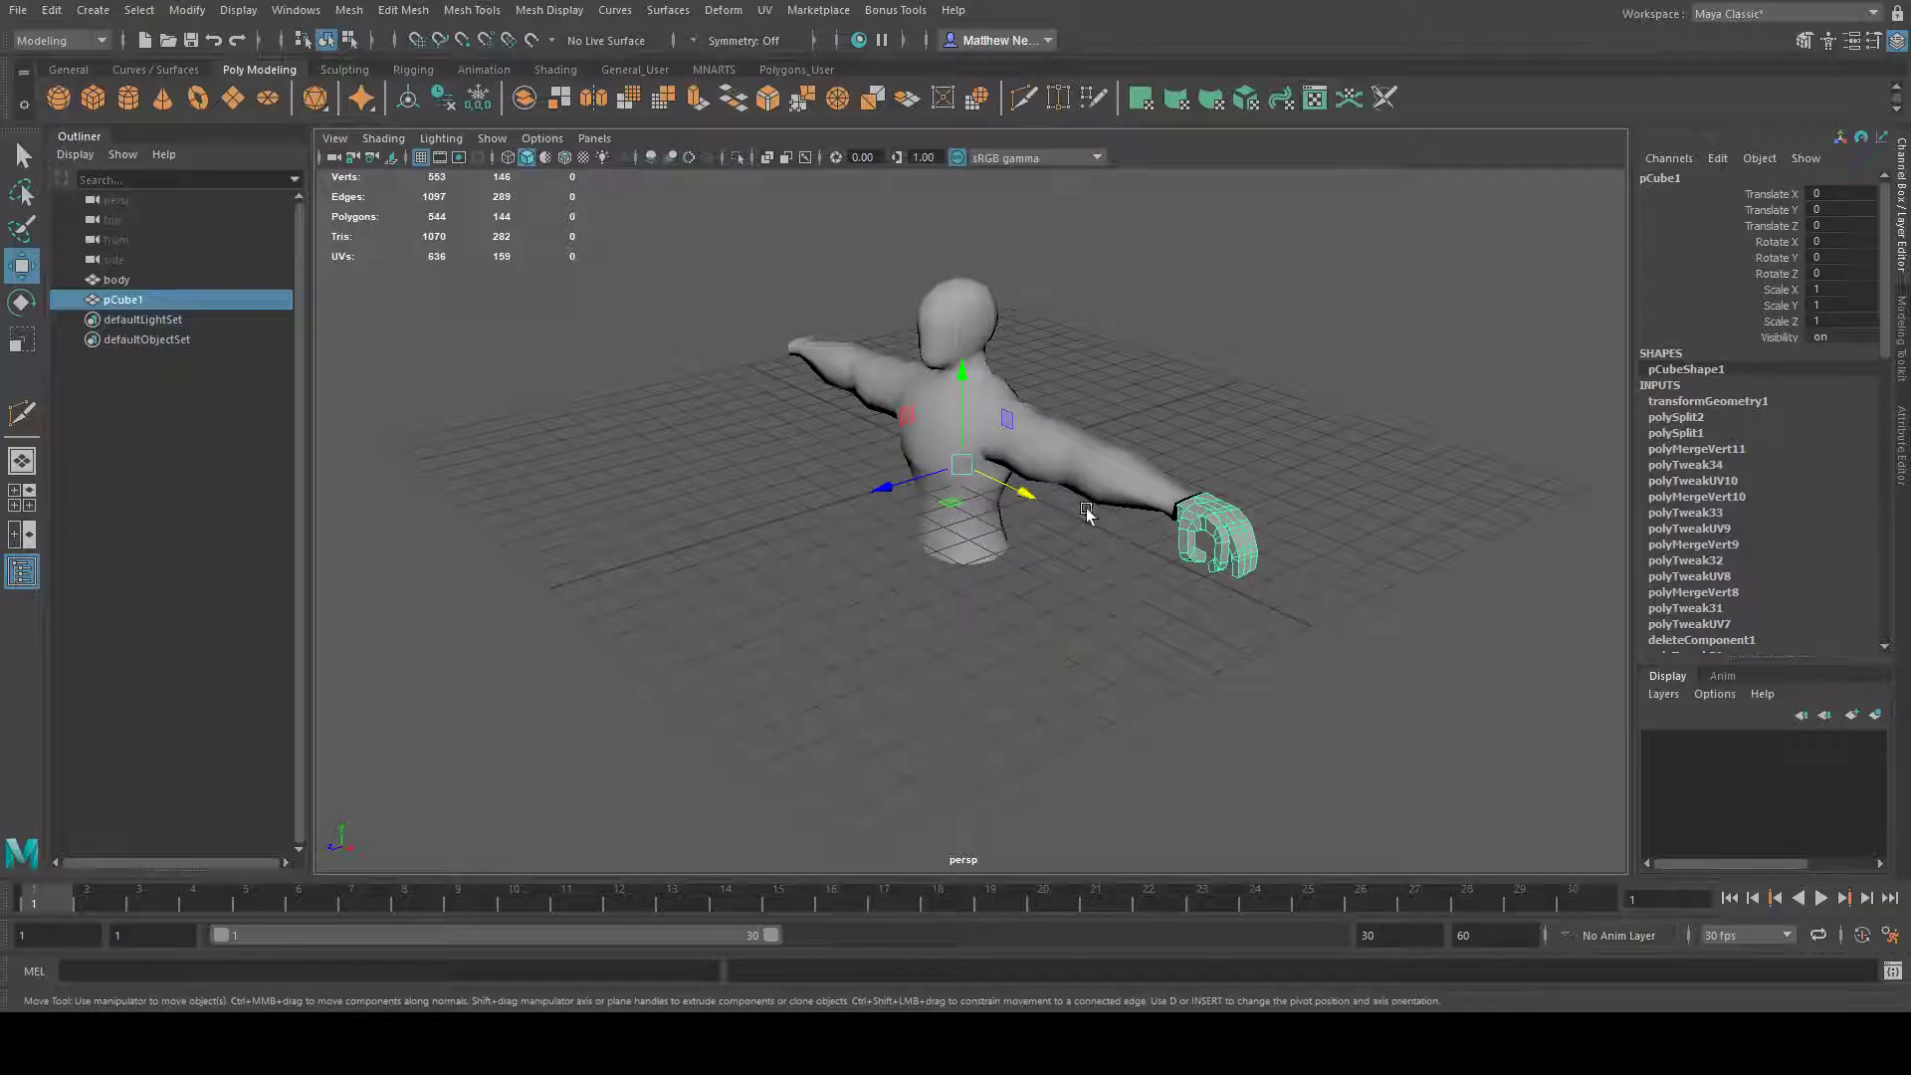
left_click_drag(1174, 610, 1246, 506, "alt")
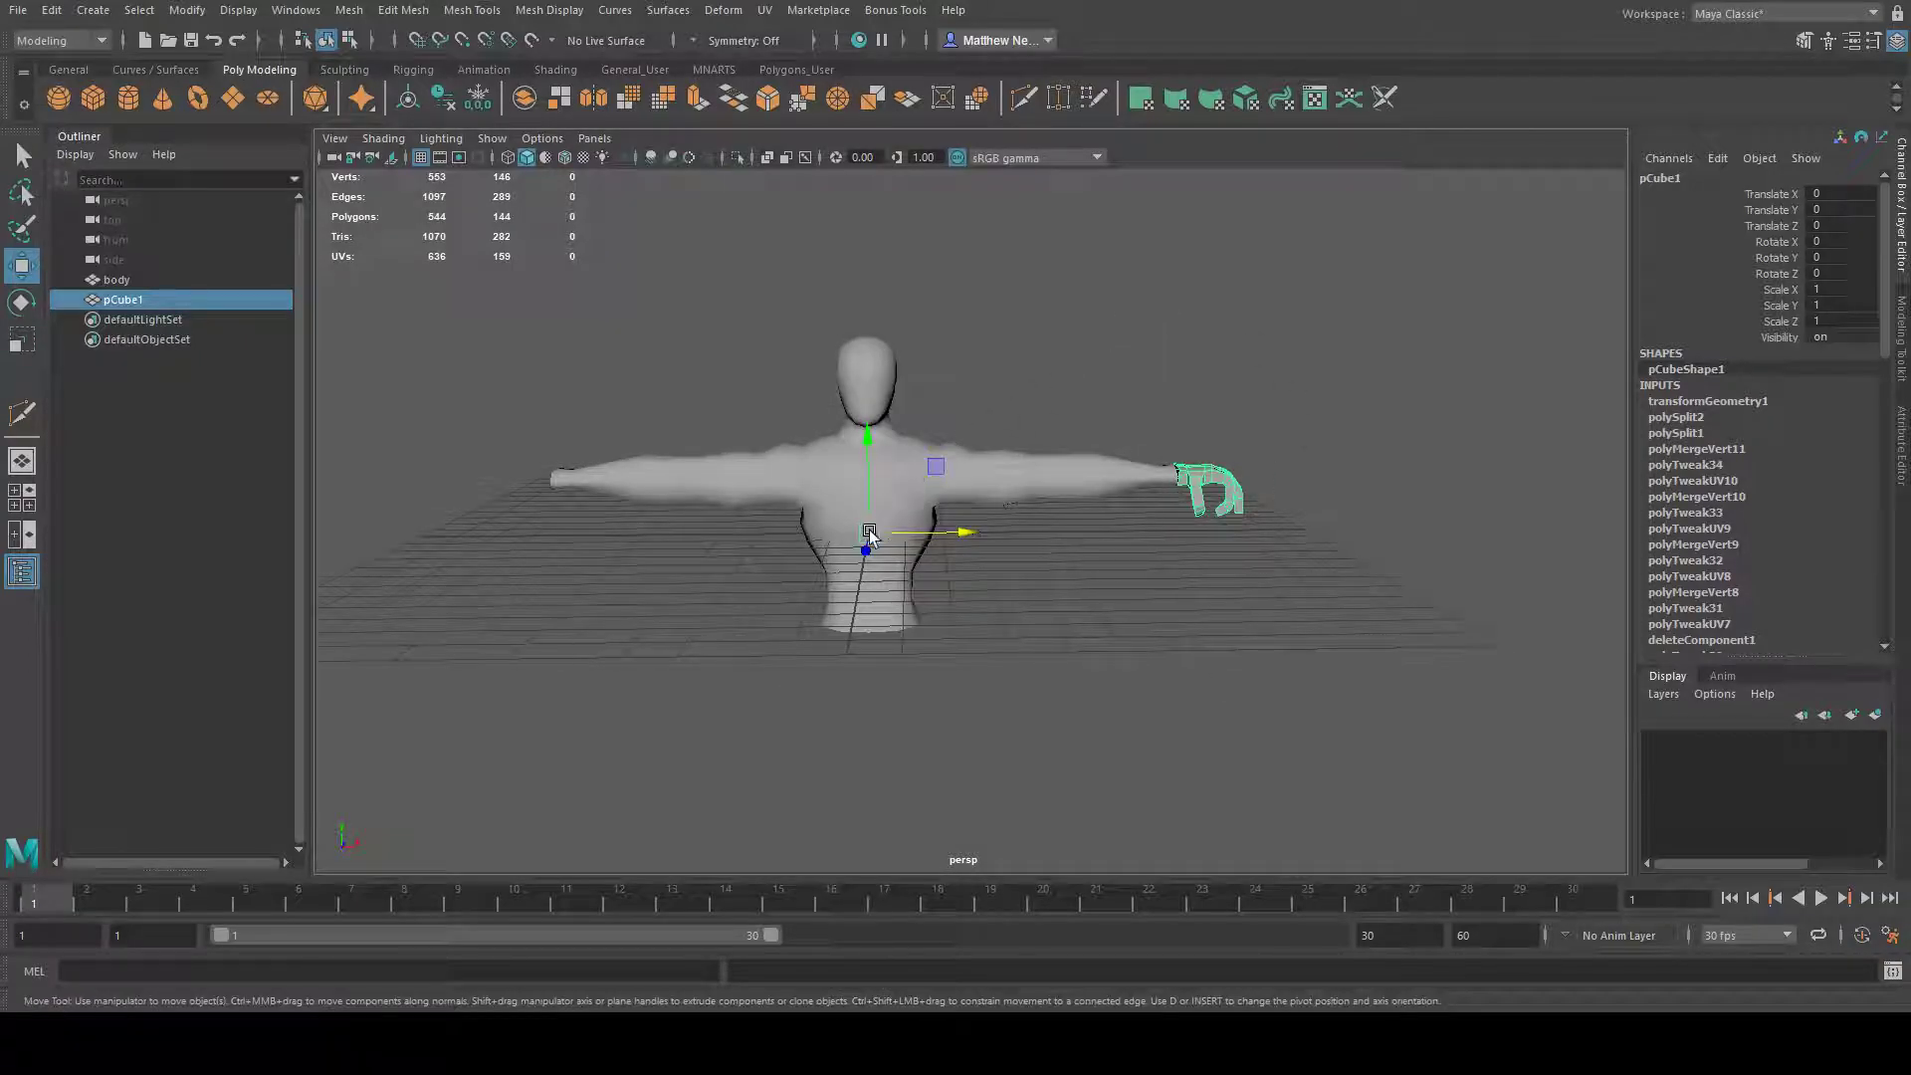
left_click_drag(939, 542, 1154, 554, "alt")
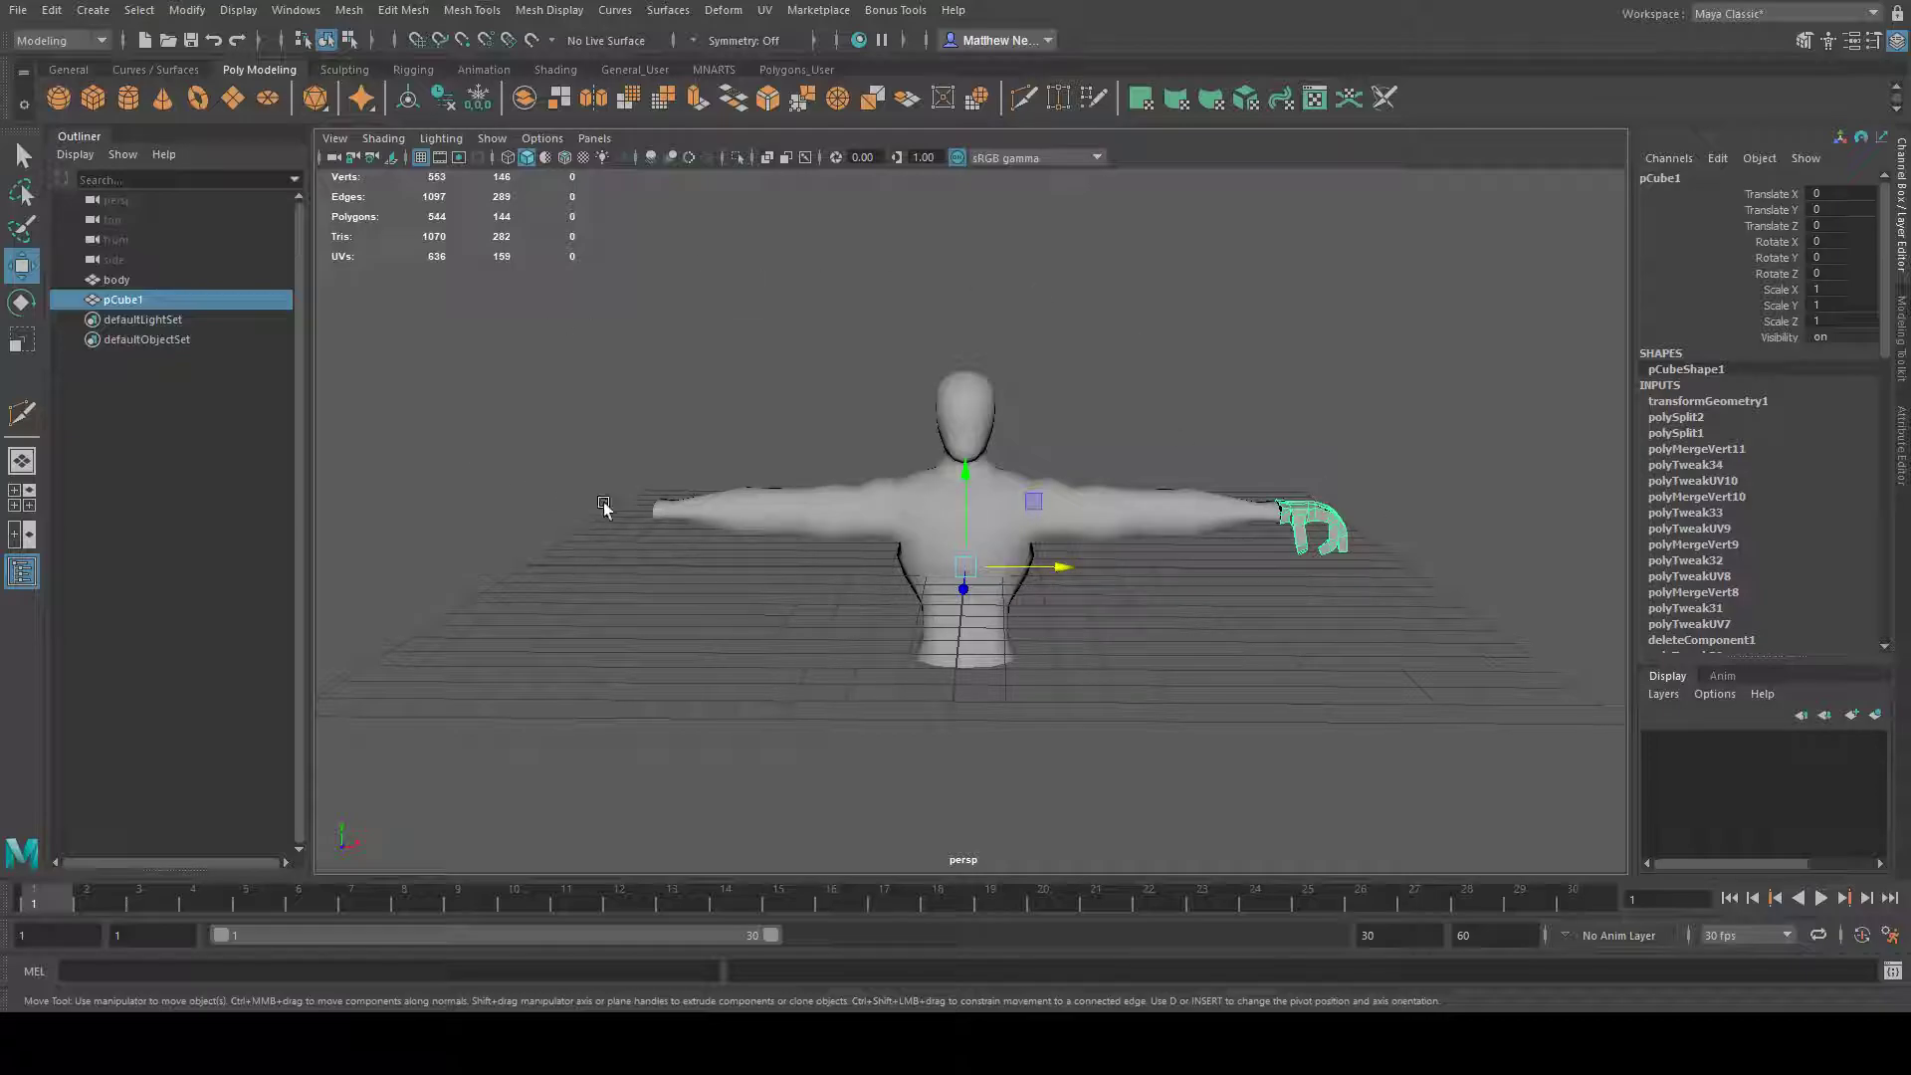
- Make a mirrored duplicate of the hand for the opposite arm with Duplicate Special, using a Scale X of -1
left_click_drag(1054, 674, 1172, 664, "alt")
middle_click_drag(1273, 729, 1185, 729, "alt")
left_click_drag(1185, 729, 1234, 725, "alt")
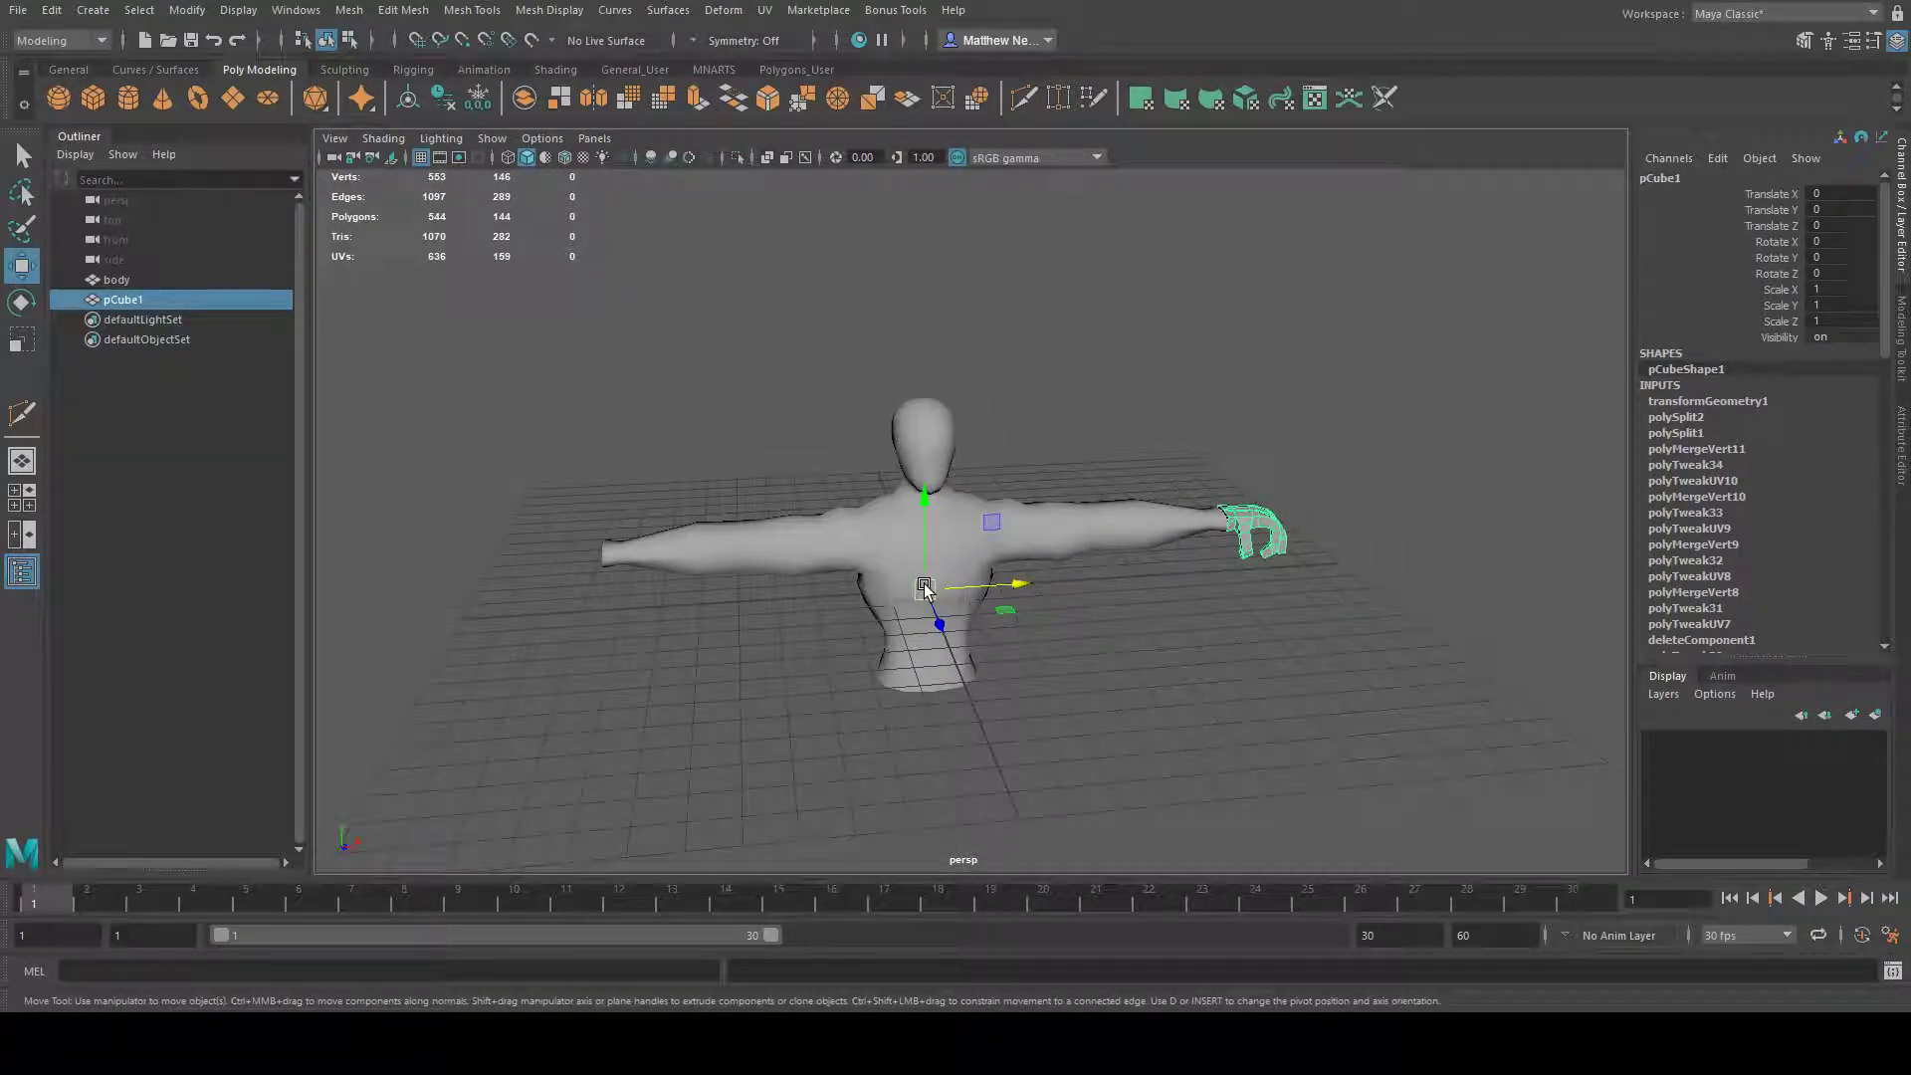
left_click(53, 10)
key("ctrl+shift+d")
left_click(1169, 427)
left_click_drag(1168, 427, 1164, 481, "alt")
- Compare the transform values of the original hand and the mirrored hand
left_click(1172, 450)
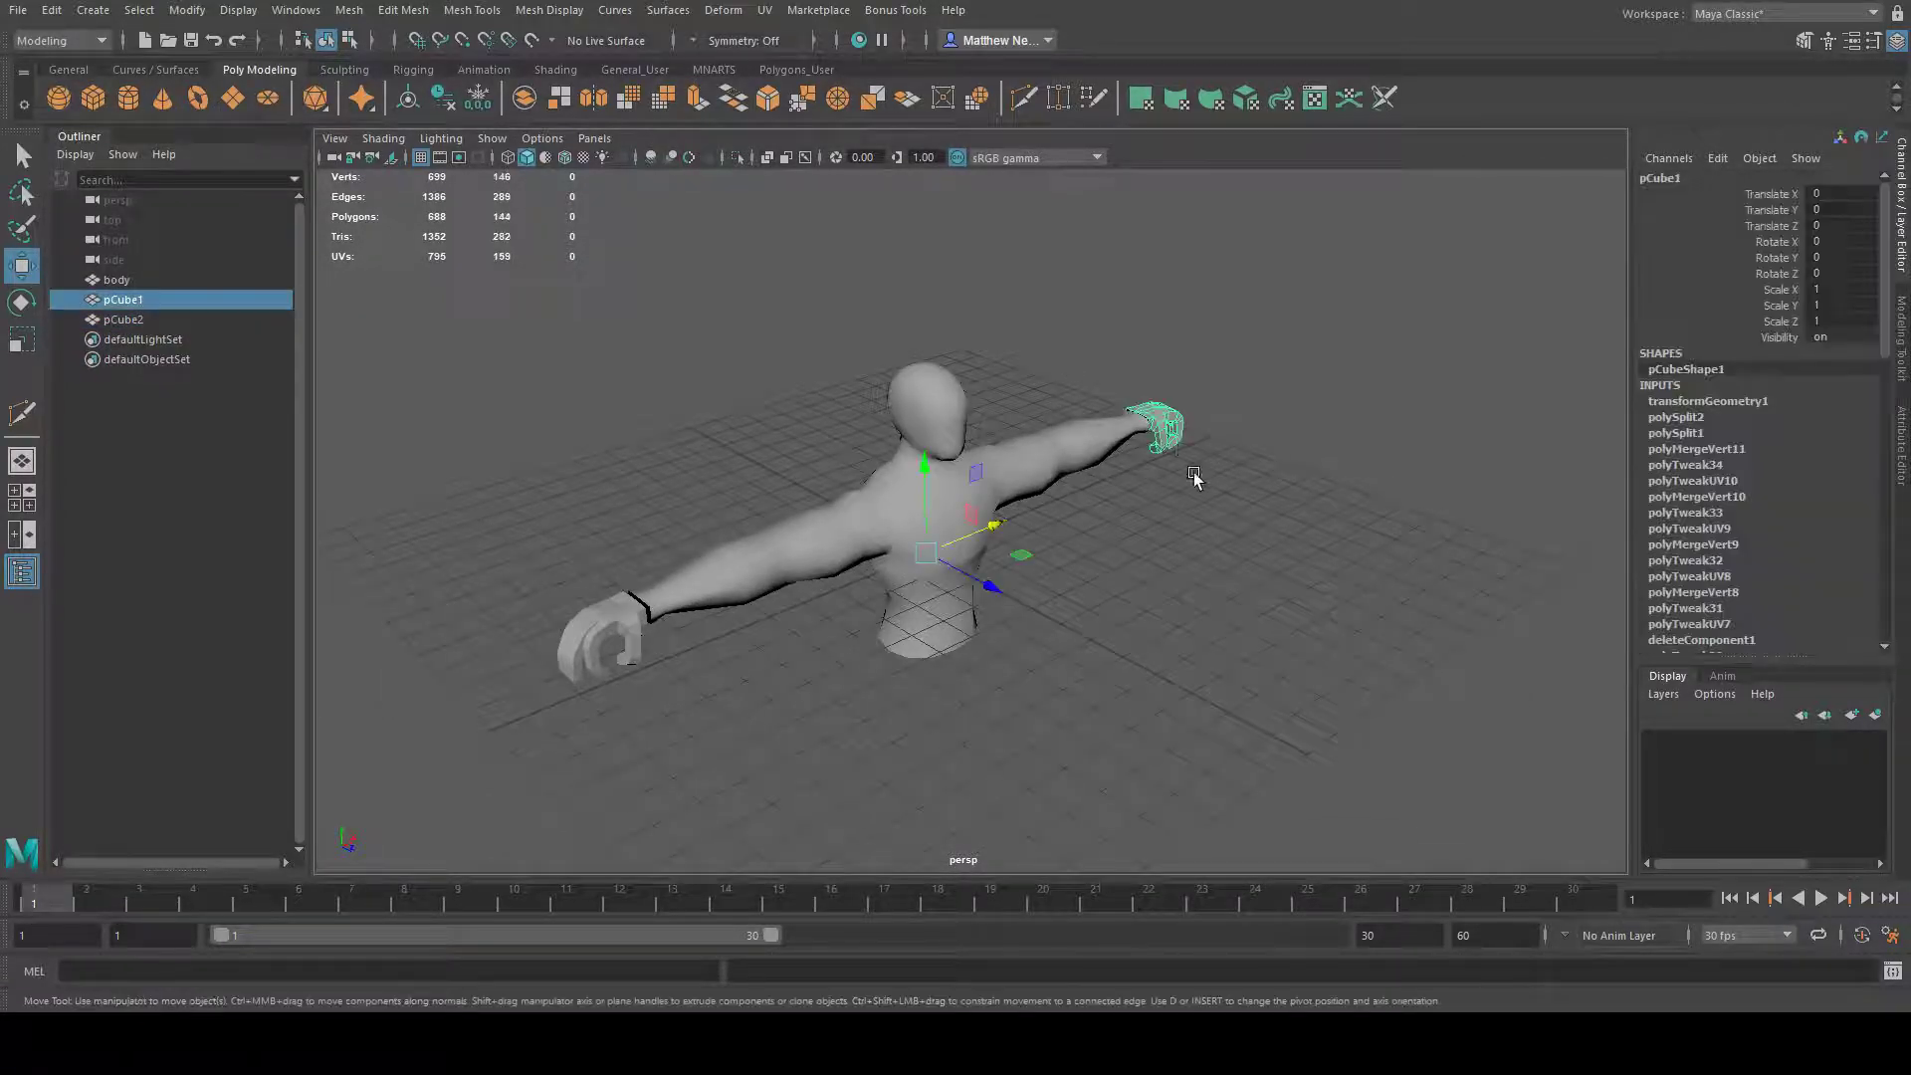
left_click(579, 642)
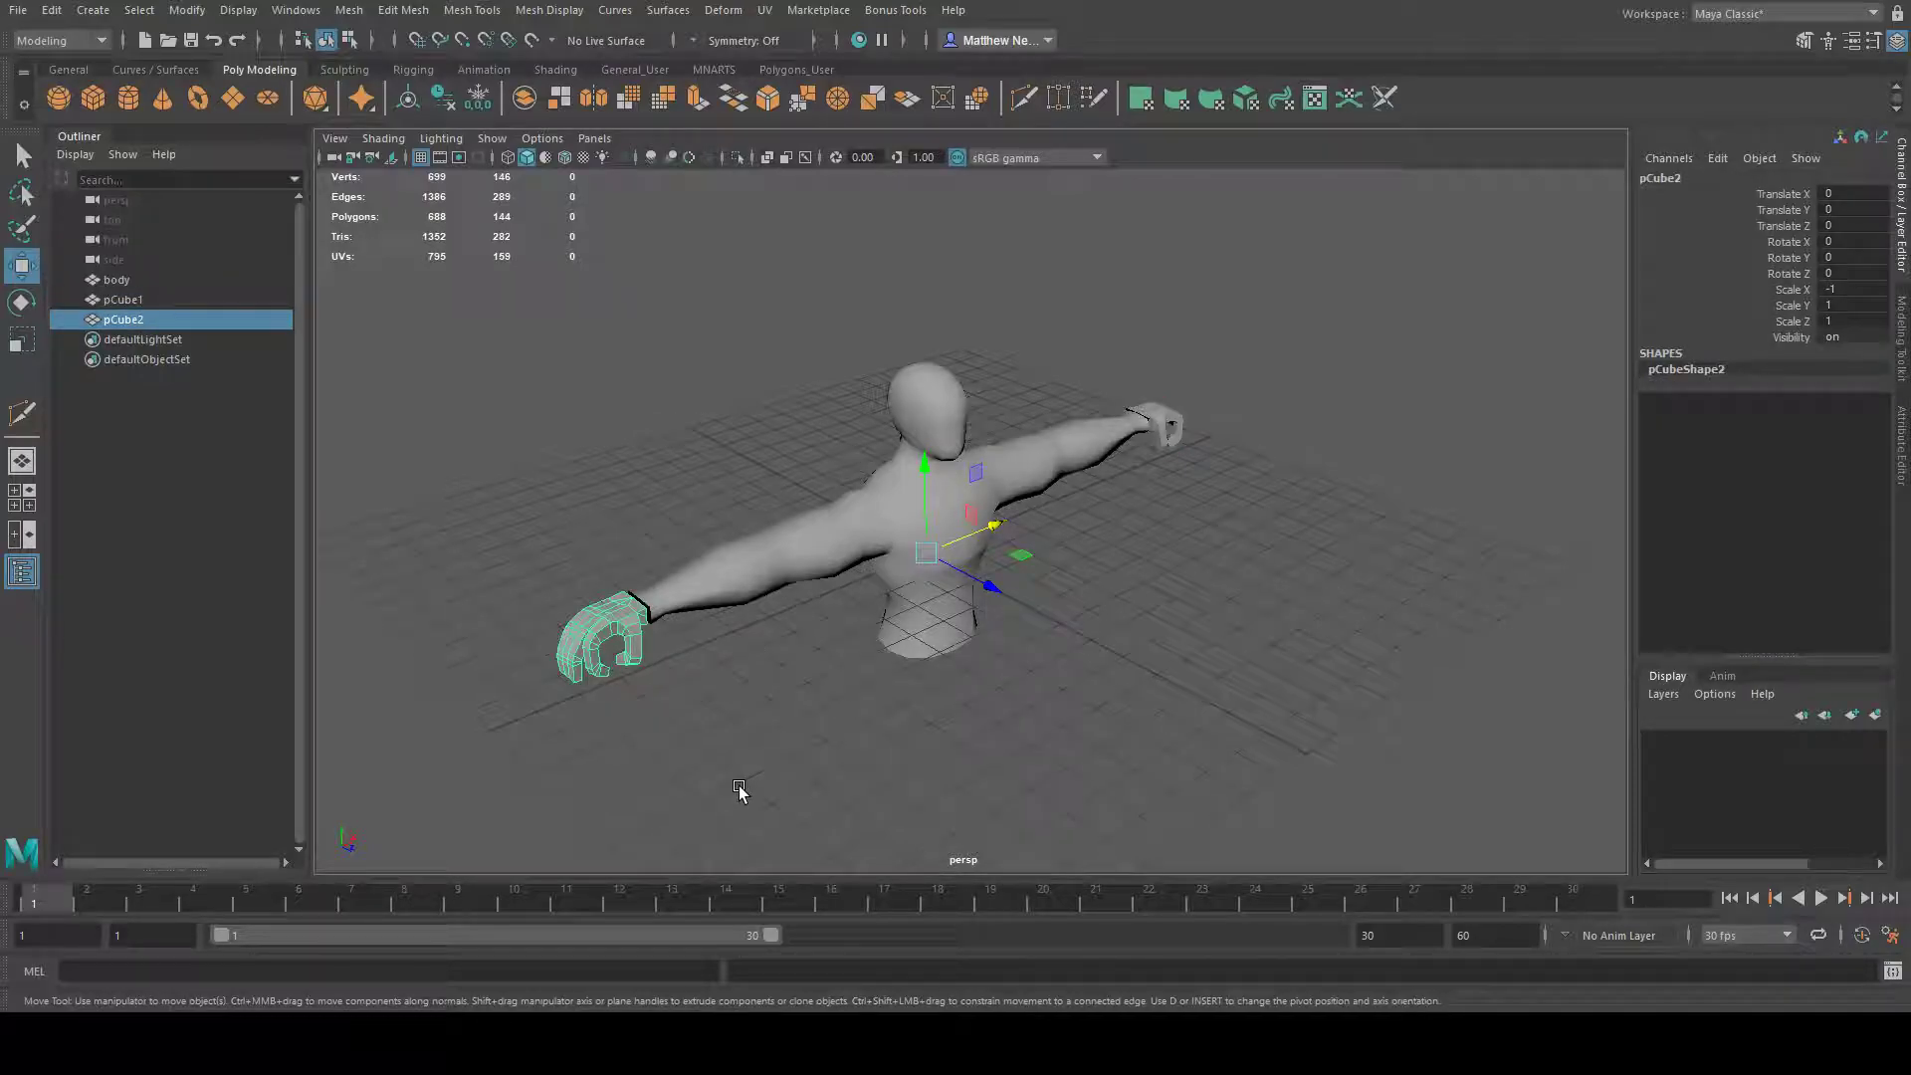
left_click(1167, 420)
left_click(617, 642)
left_click(1176, 425)
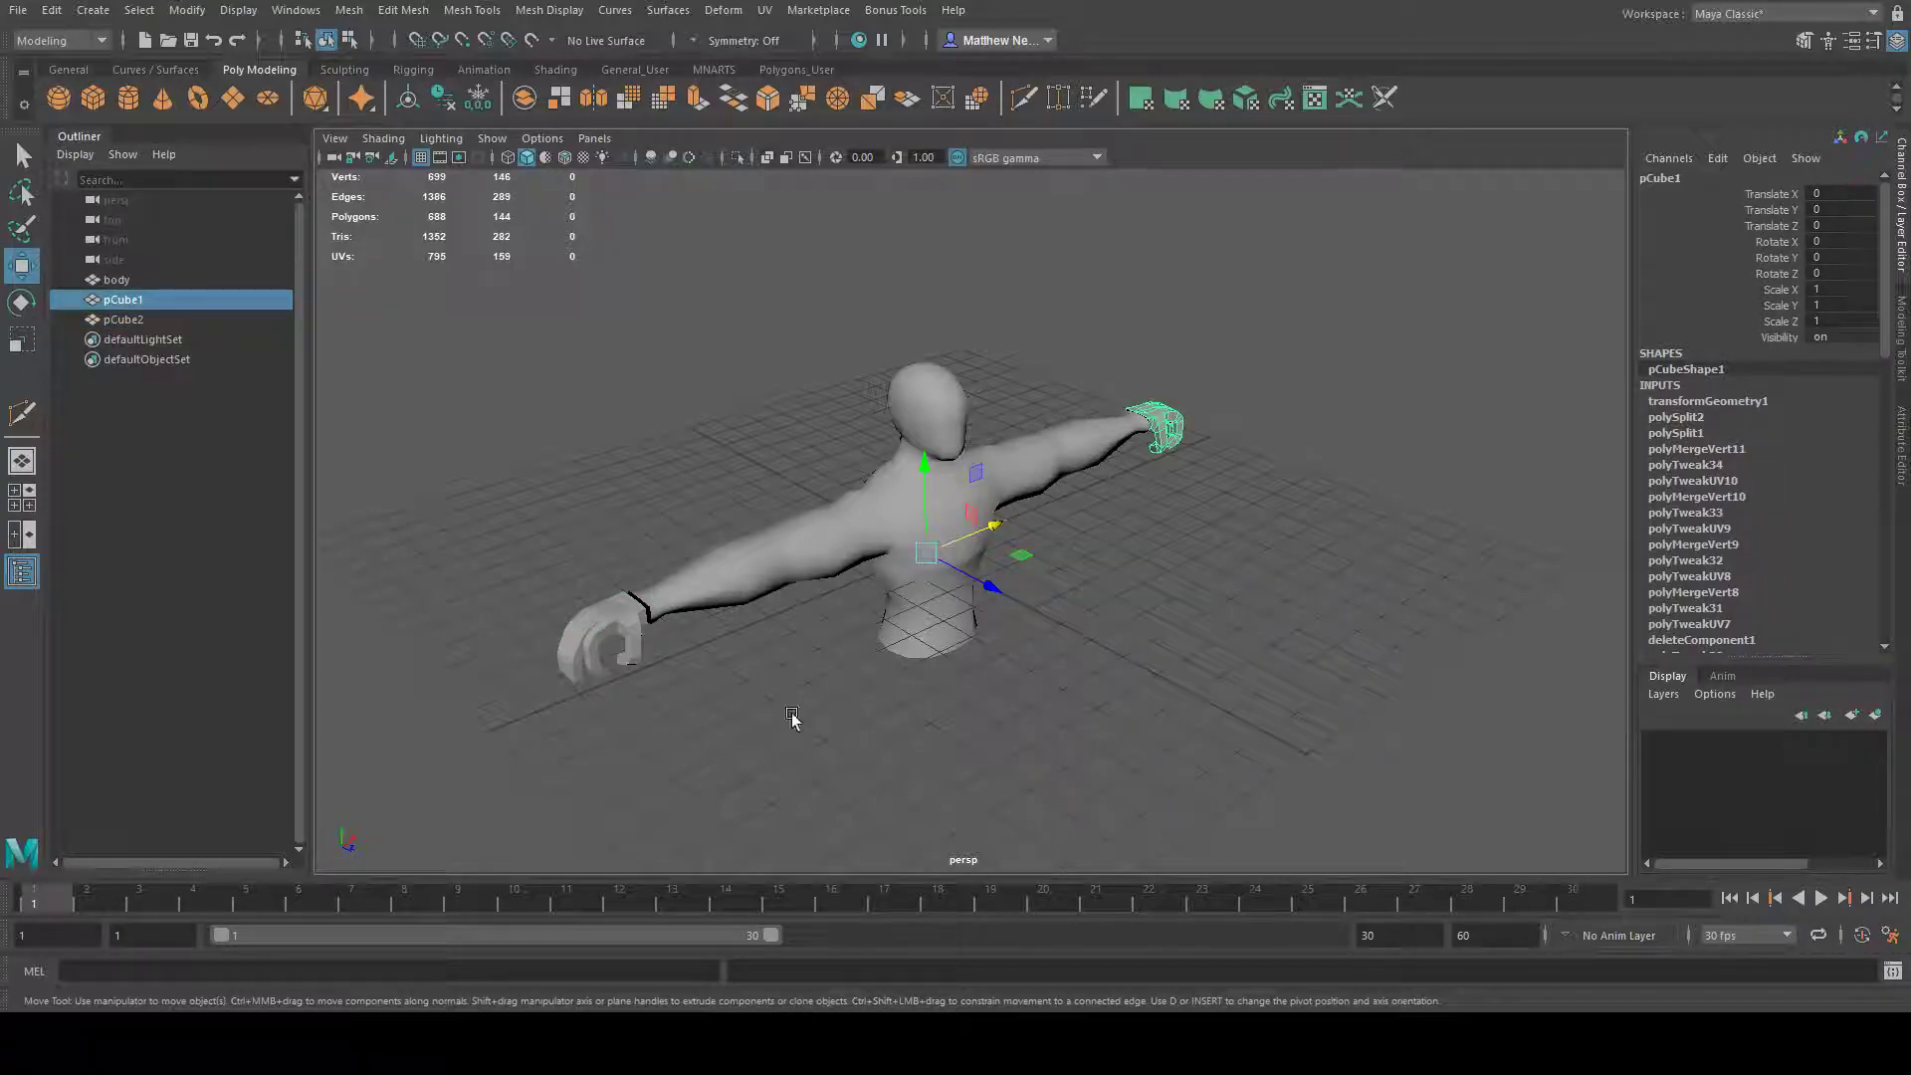
left_click(619, 645)
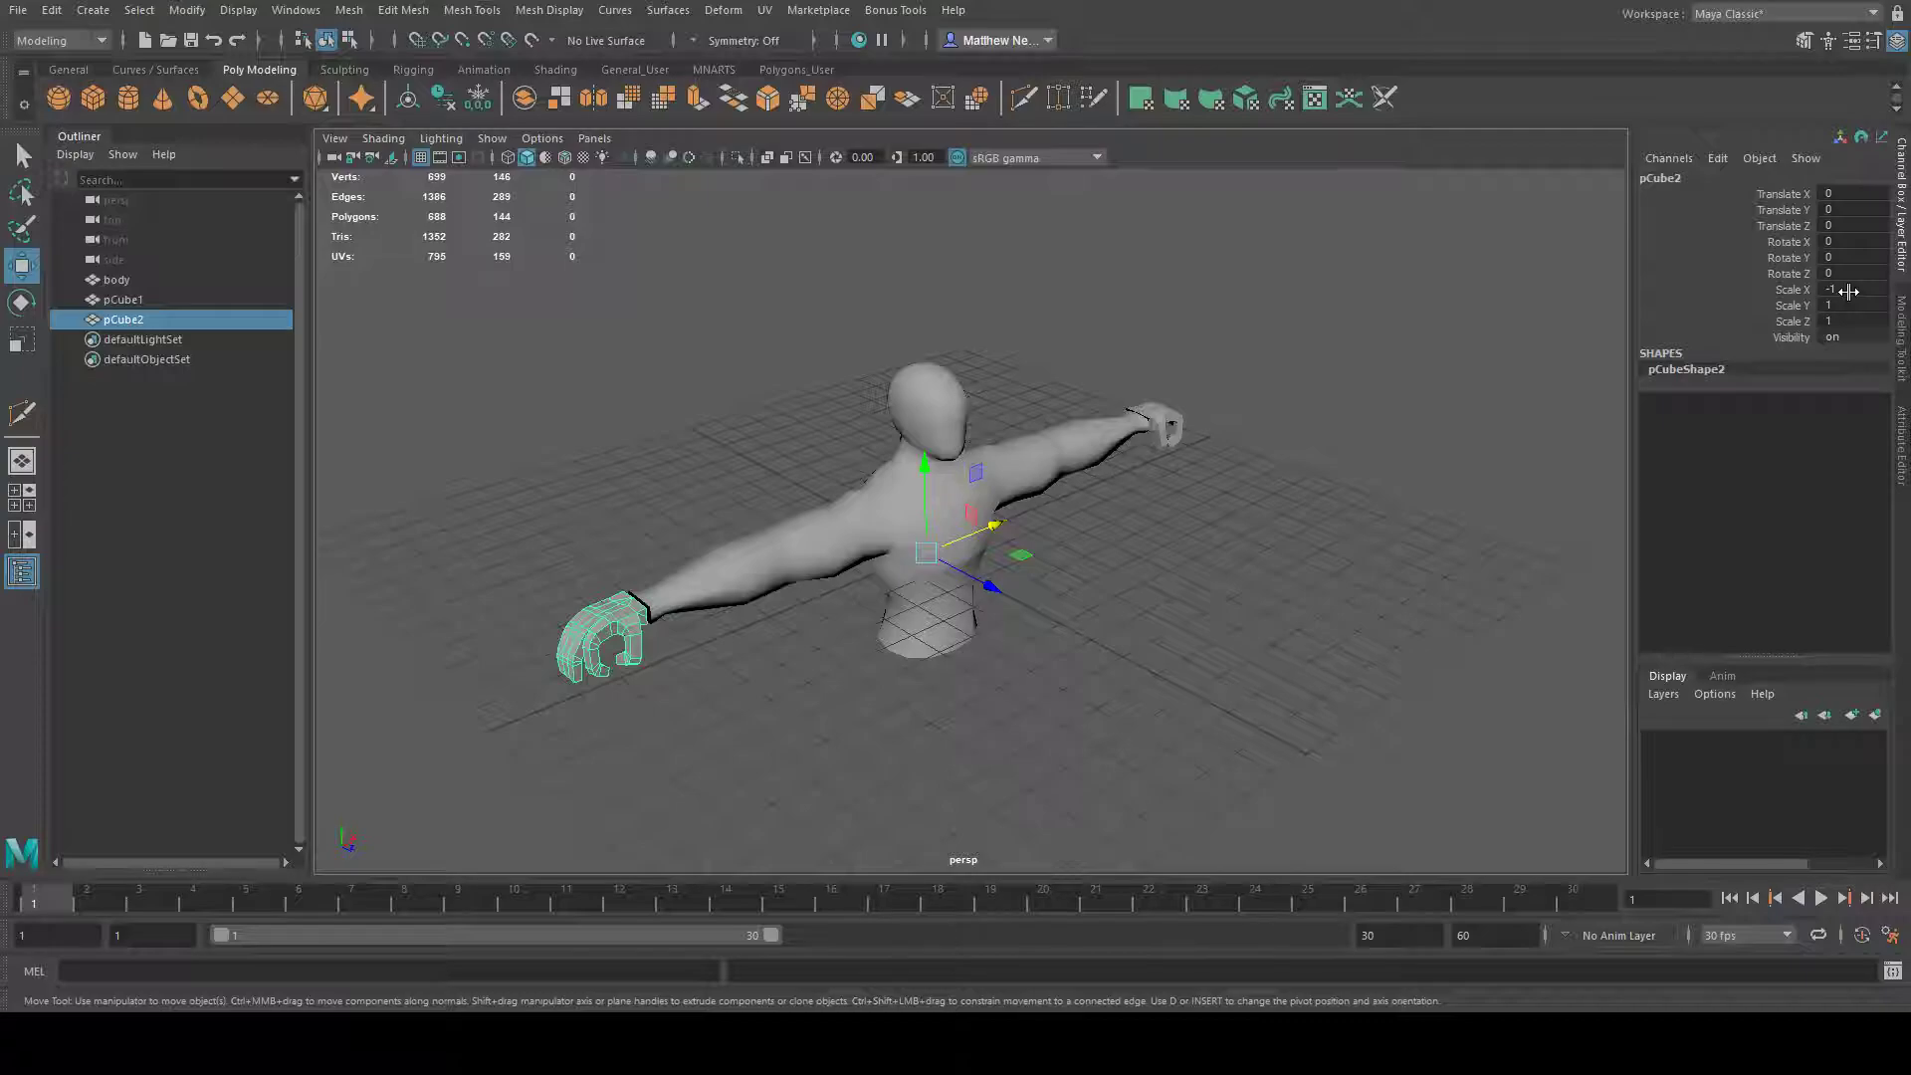
- Try scaling the original hand along X, and return its Scale X to 1
left_click(1171, 423)
key("r")
left_click_drag(684, 428, 657, 440, "alt")
mouse_move(1001, 522)
left_mouse_down()
mouse_move(820, 537)
mouse_move(1023, 520)
mouse_move(998, 481)
mouse_move(813, 510)
mouse_move(1001, 511)
left_mouse_up()
double_click(1861, 289)
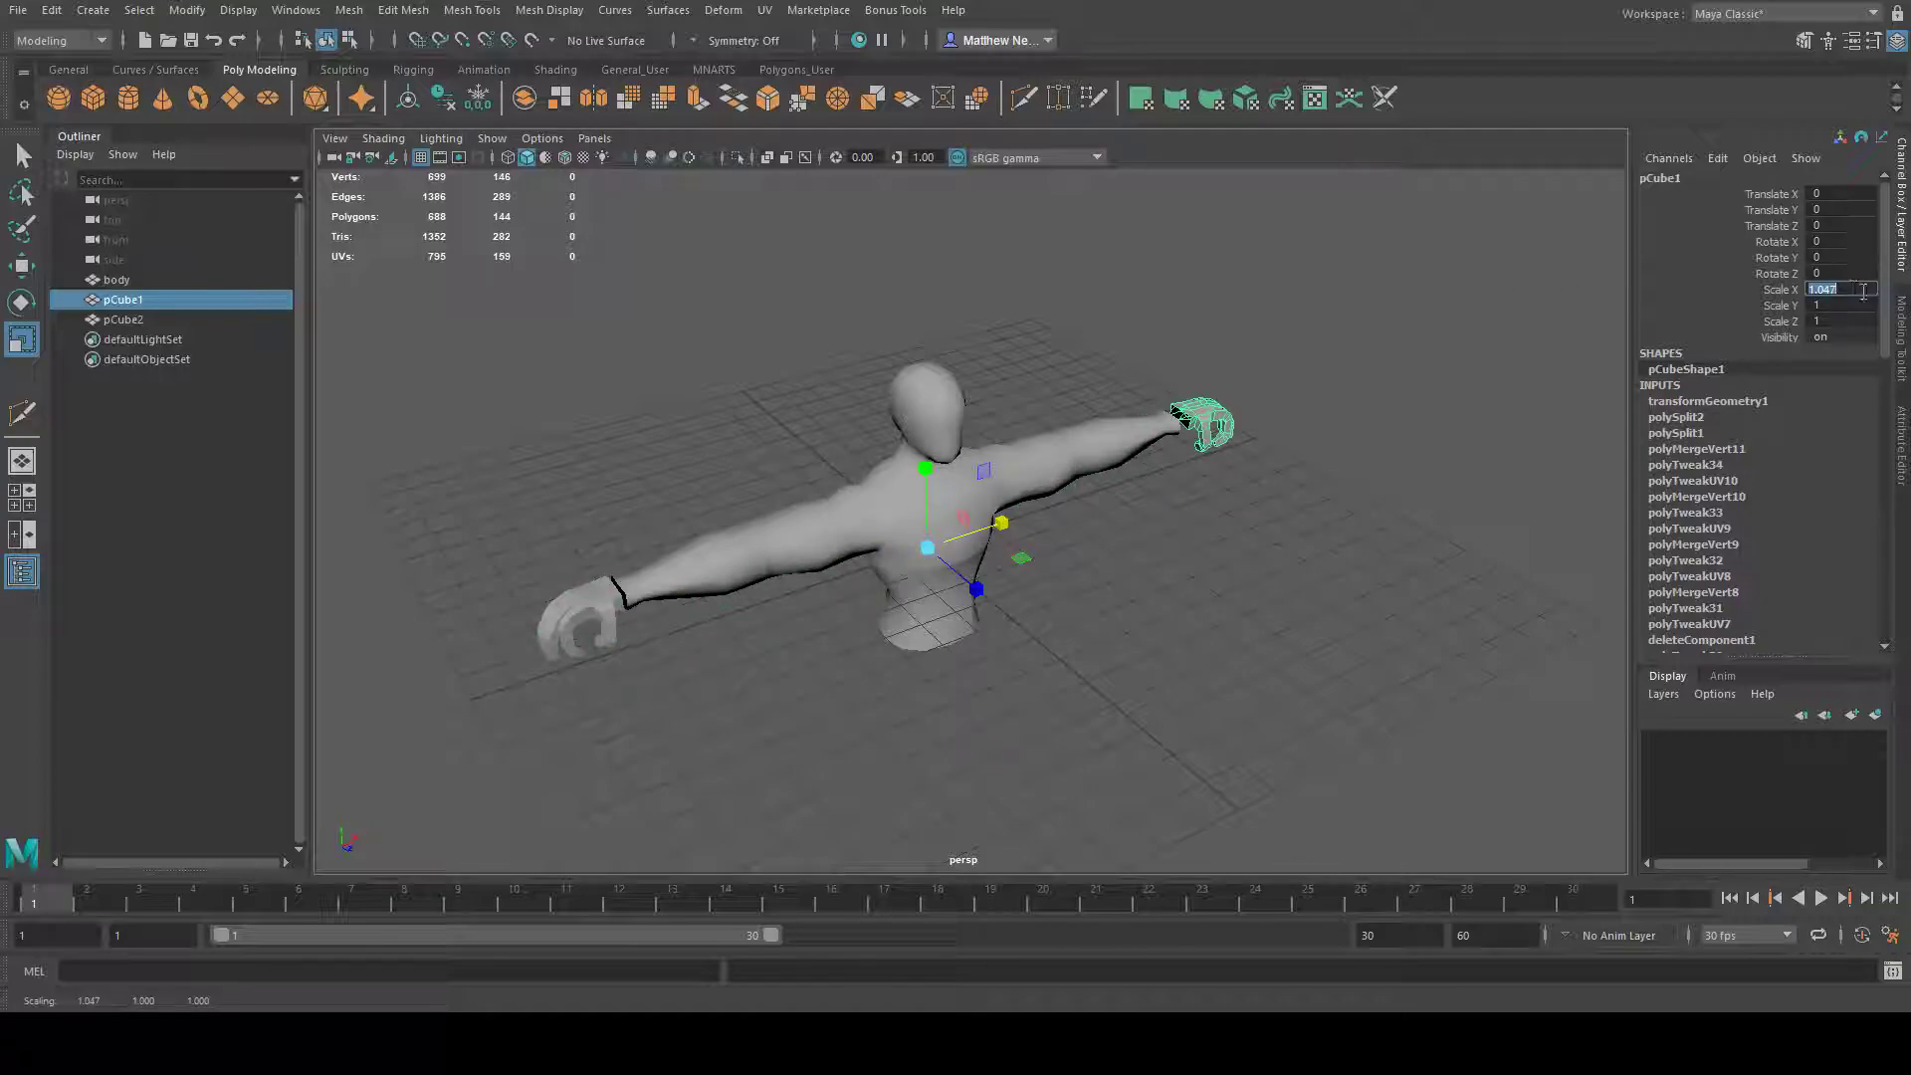
type("1")
key("Return")
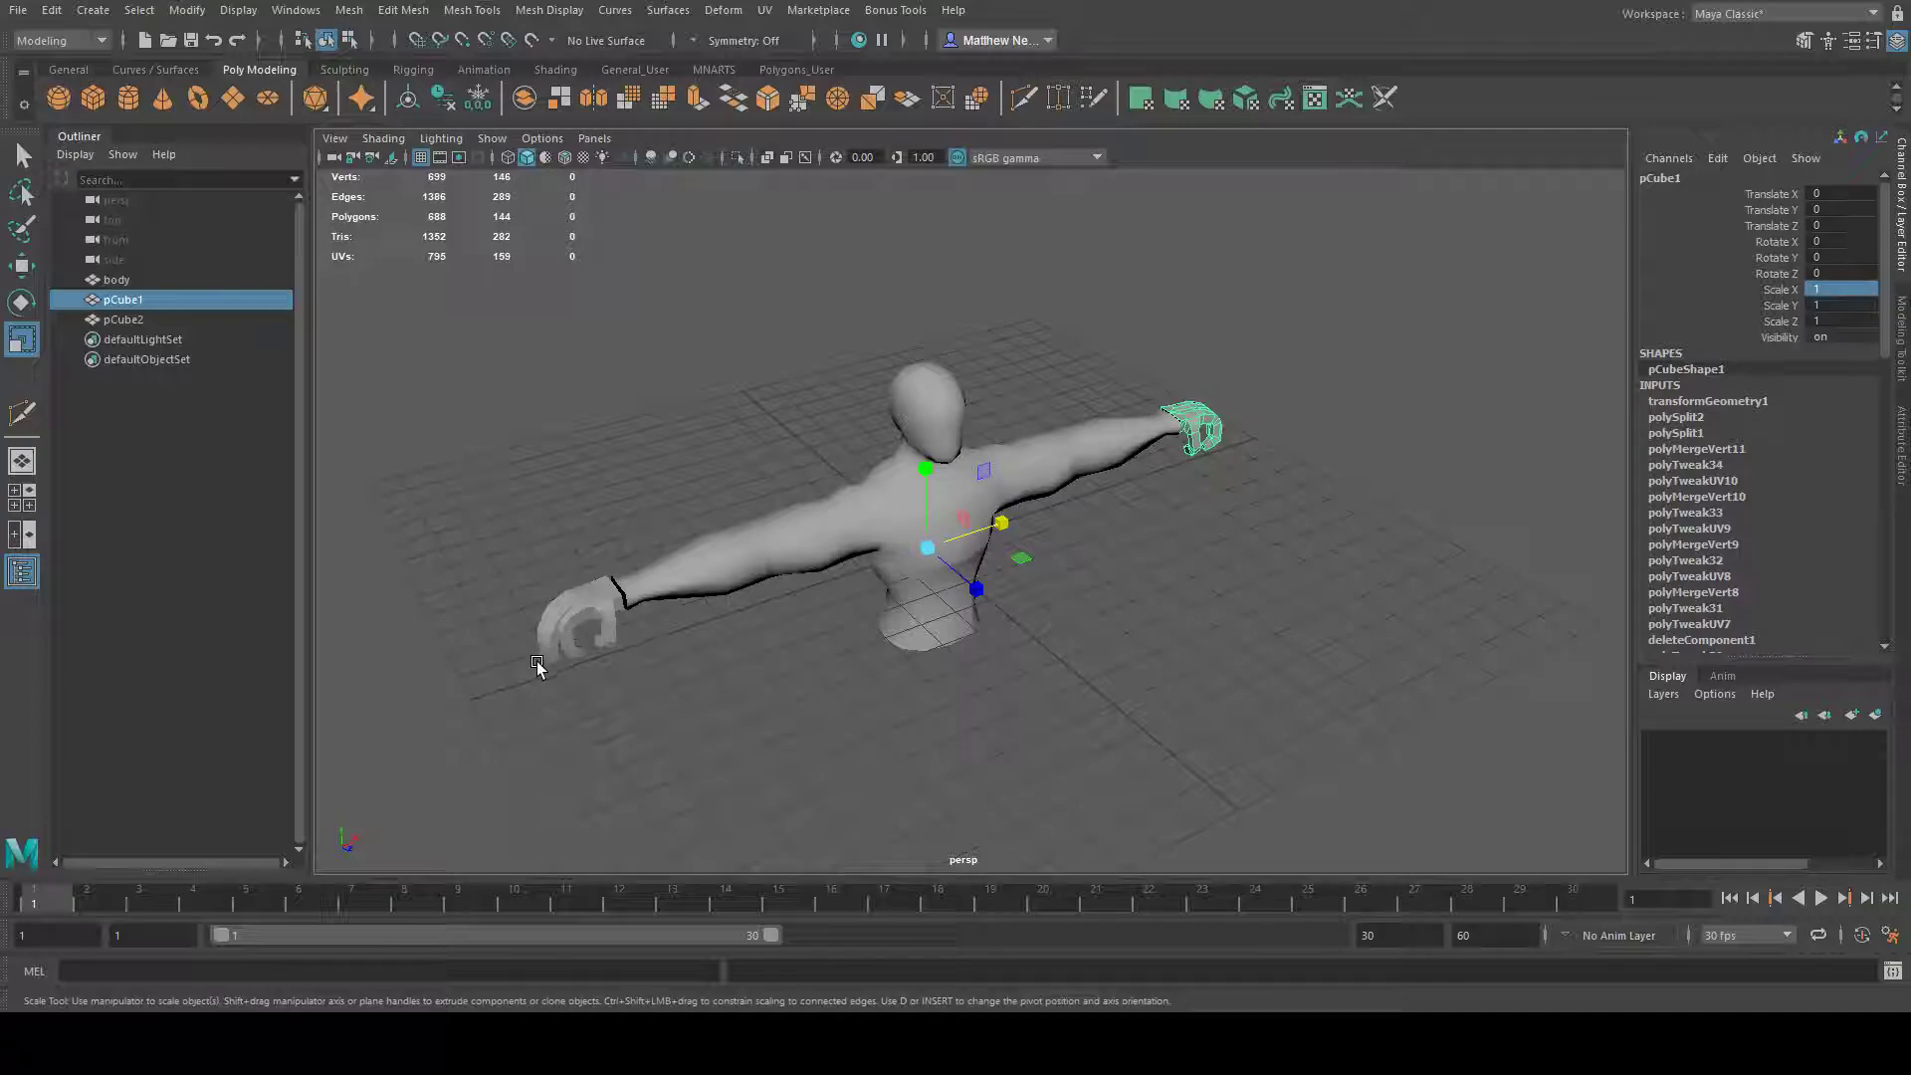
- Freeze the mirrored hand's transformations
left_click(563, 637)
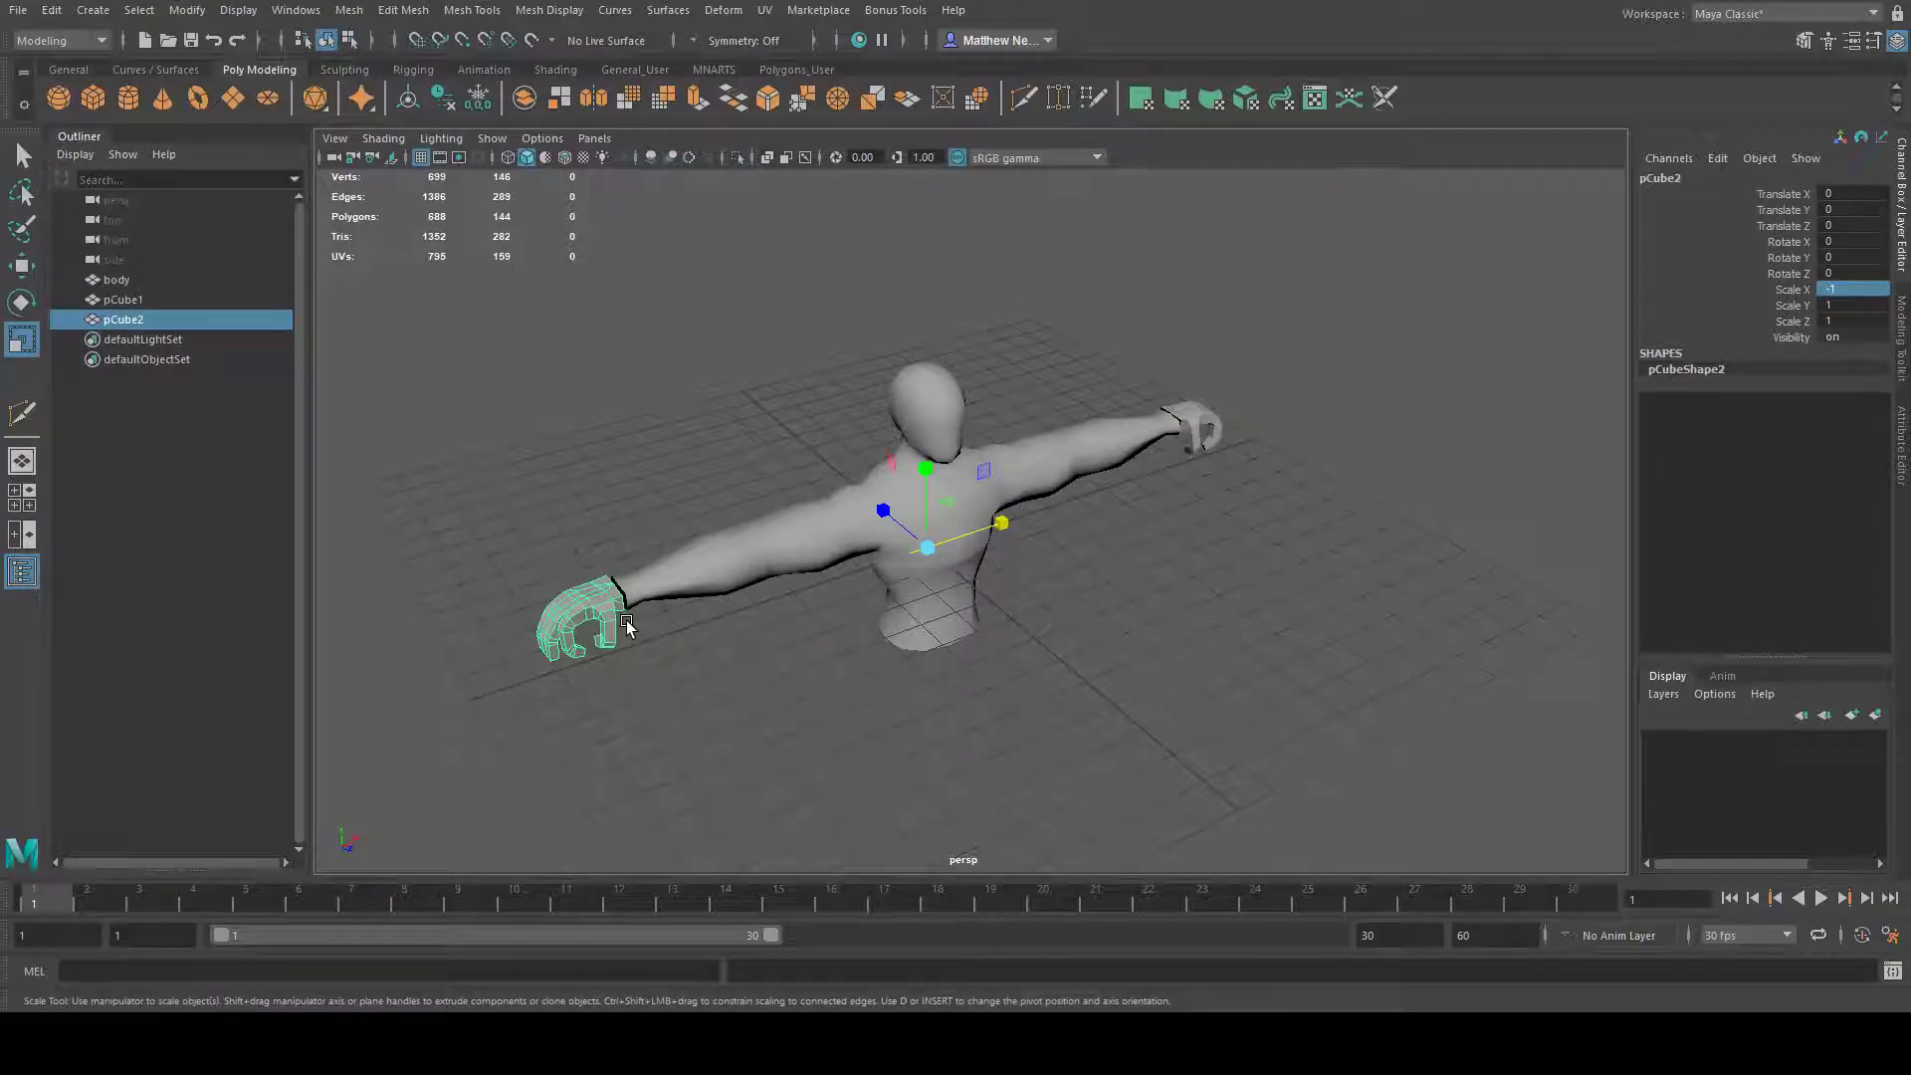
left_click(602, 498)
left_click(570, 629)
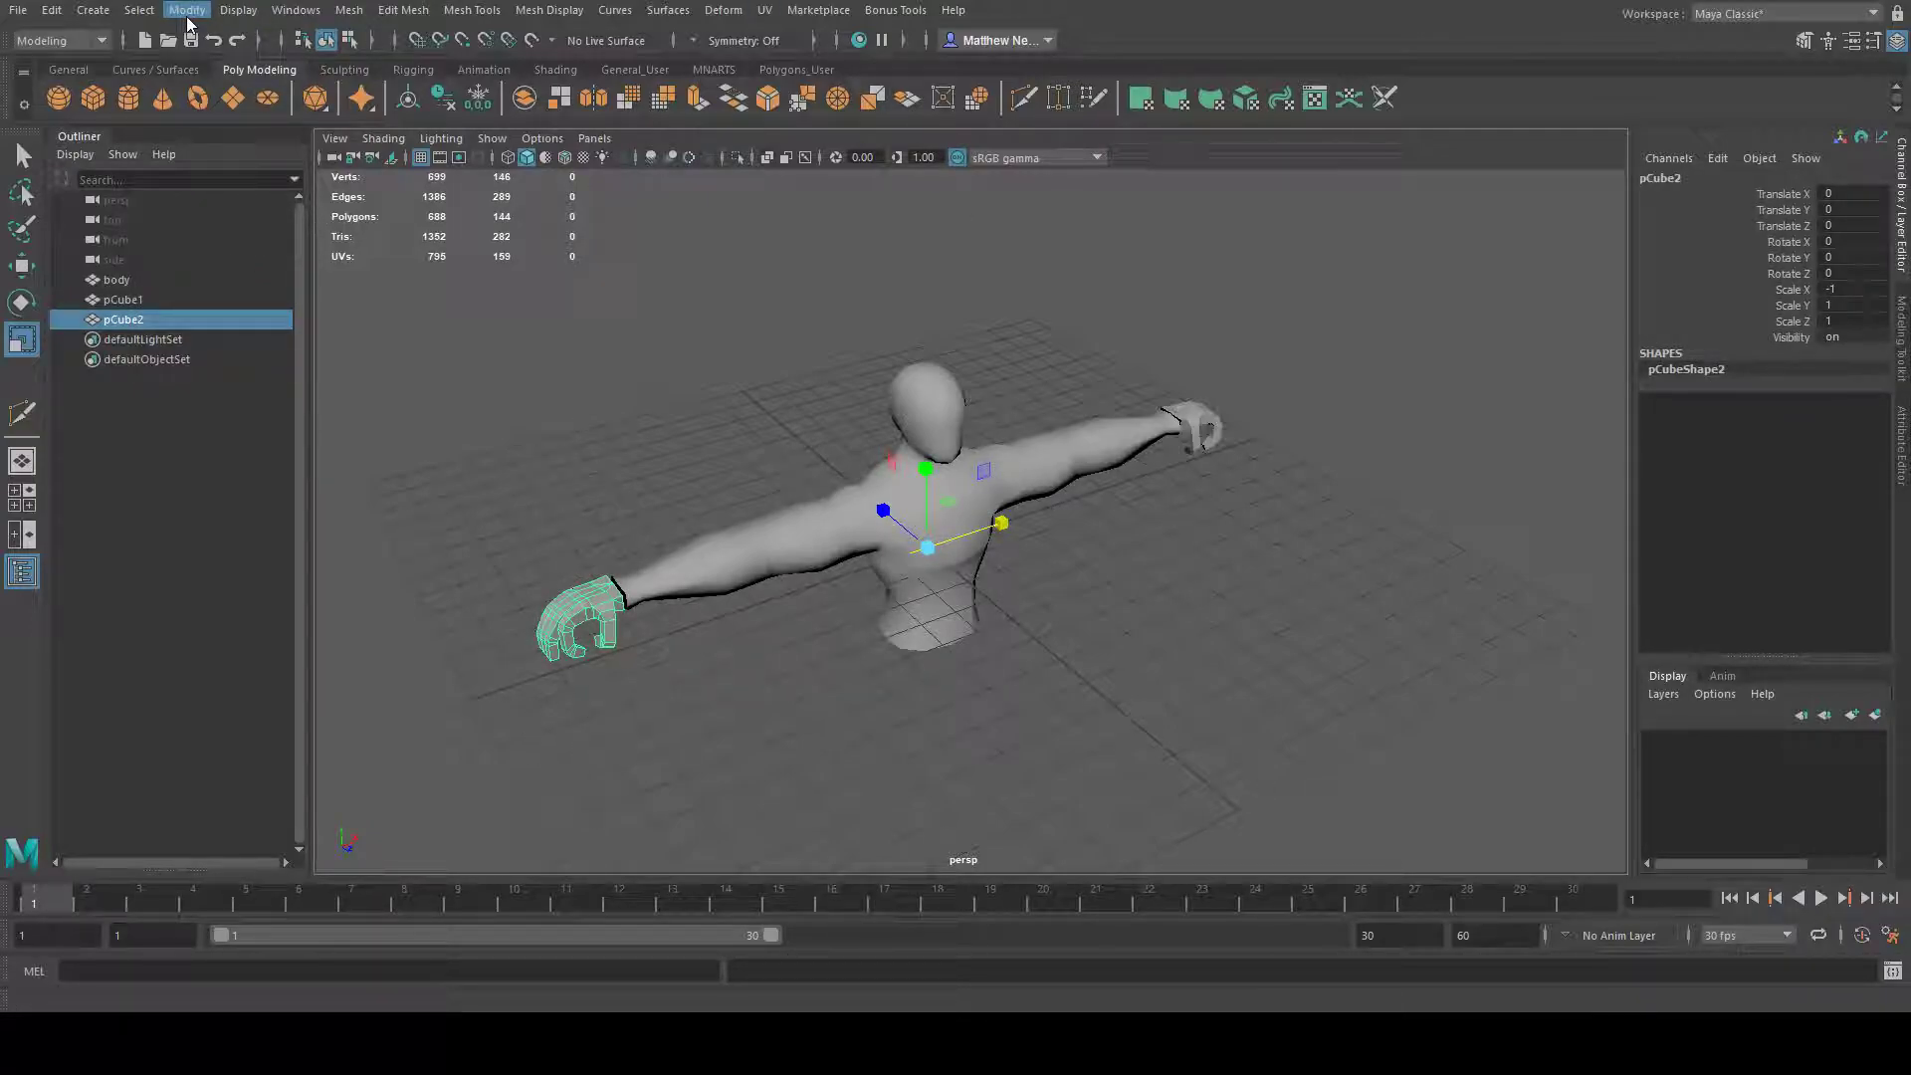
left_click(231, 99)
left_click_drag(1271, 631, 694, 584, "alt")
left_click_drag(898, 627, 843, 601, "alt")
left_click_drag(934, 658, 993, 623, "alt")
left_click(1159, 617)
left_click_drag(1158, 617, 1195, 617, "alt")
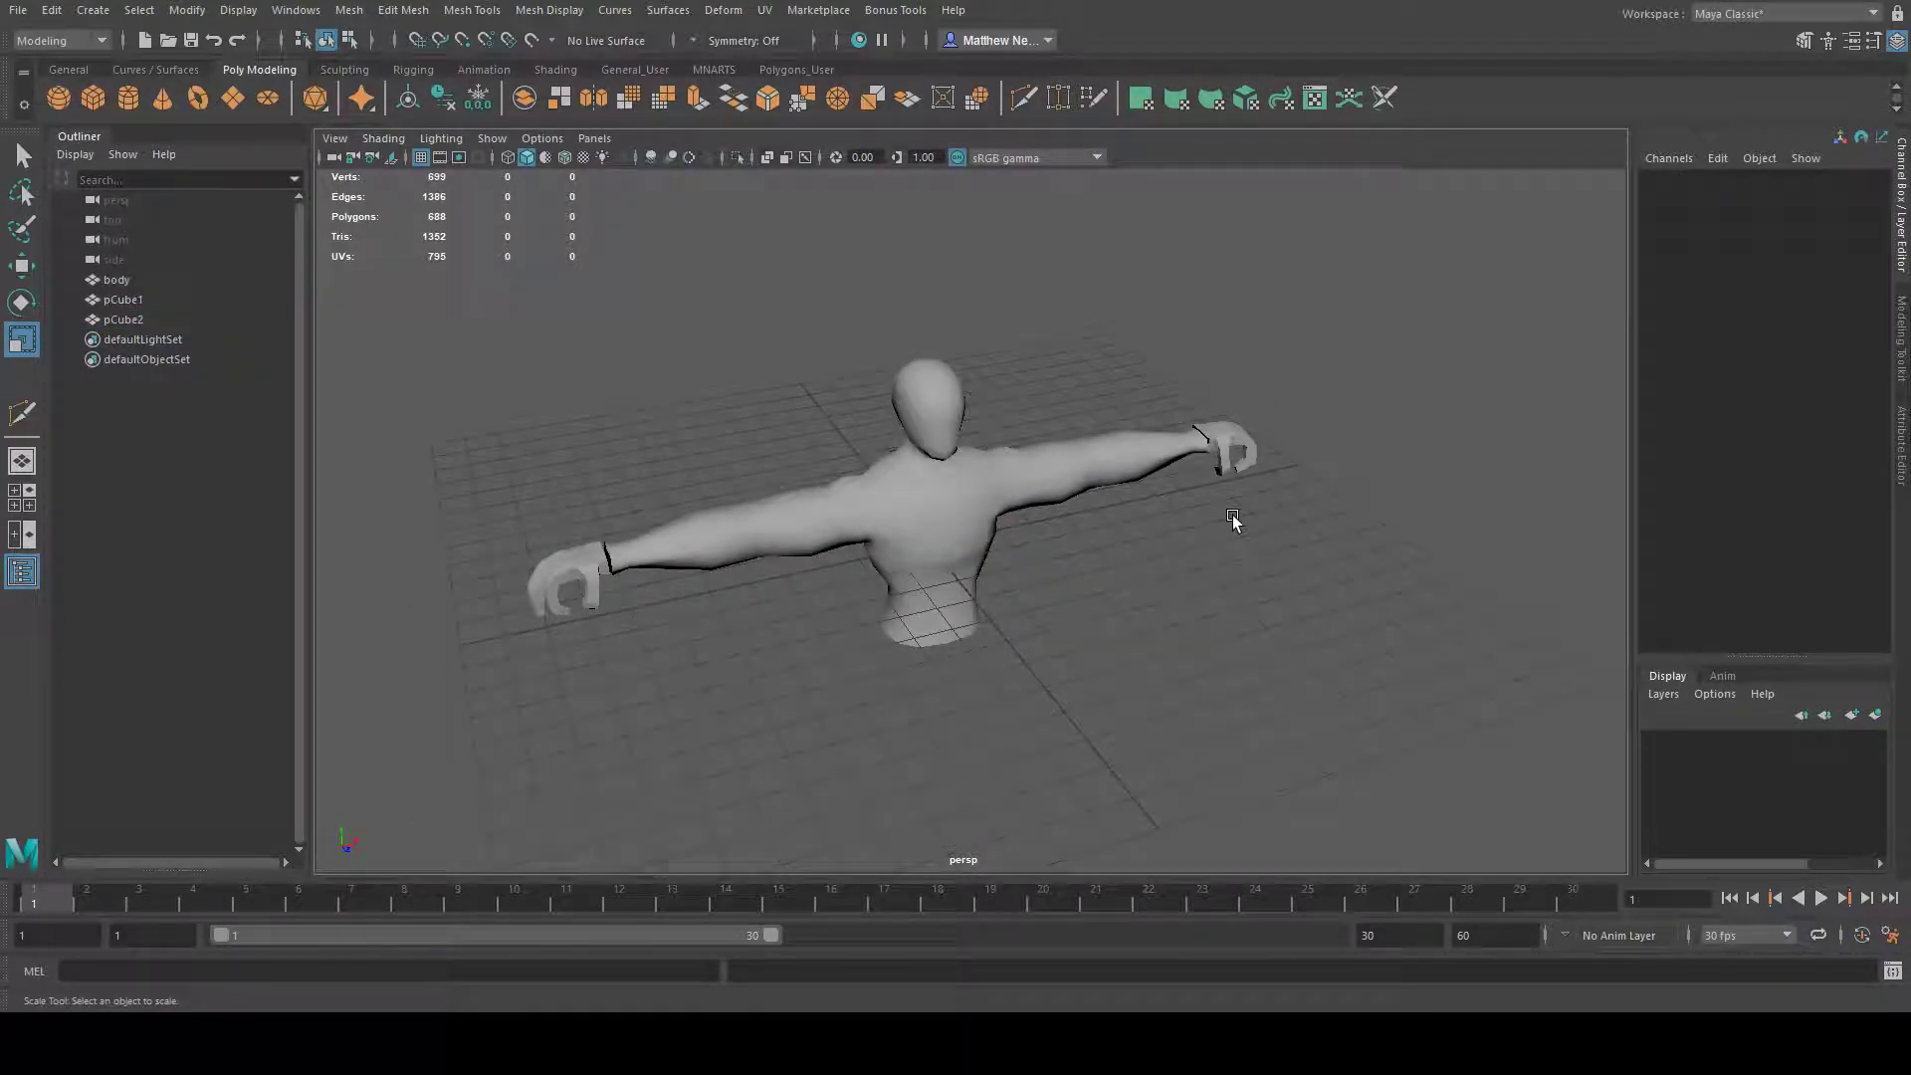
- Combine the two hands into one mesh and delete its construction history
left_click(1242, 447)
left_click(543, 575, "shift")
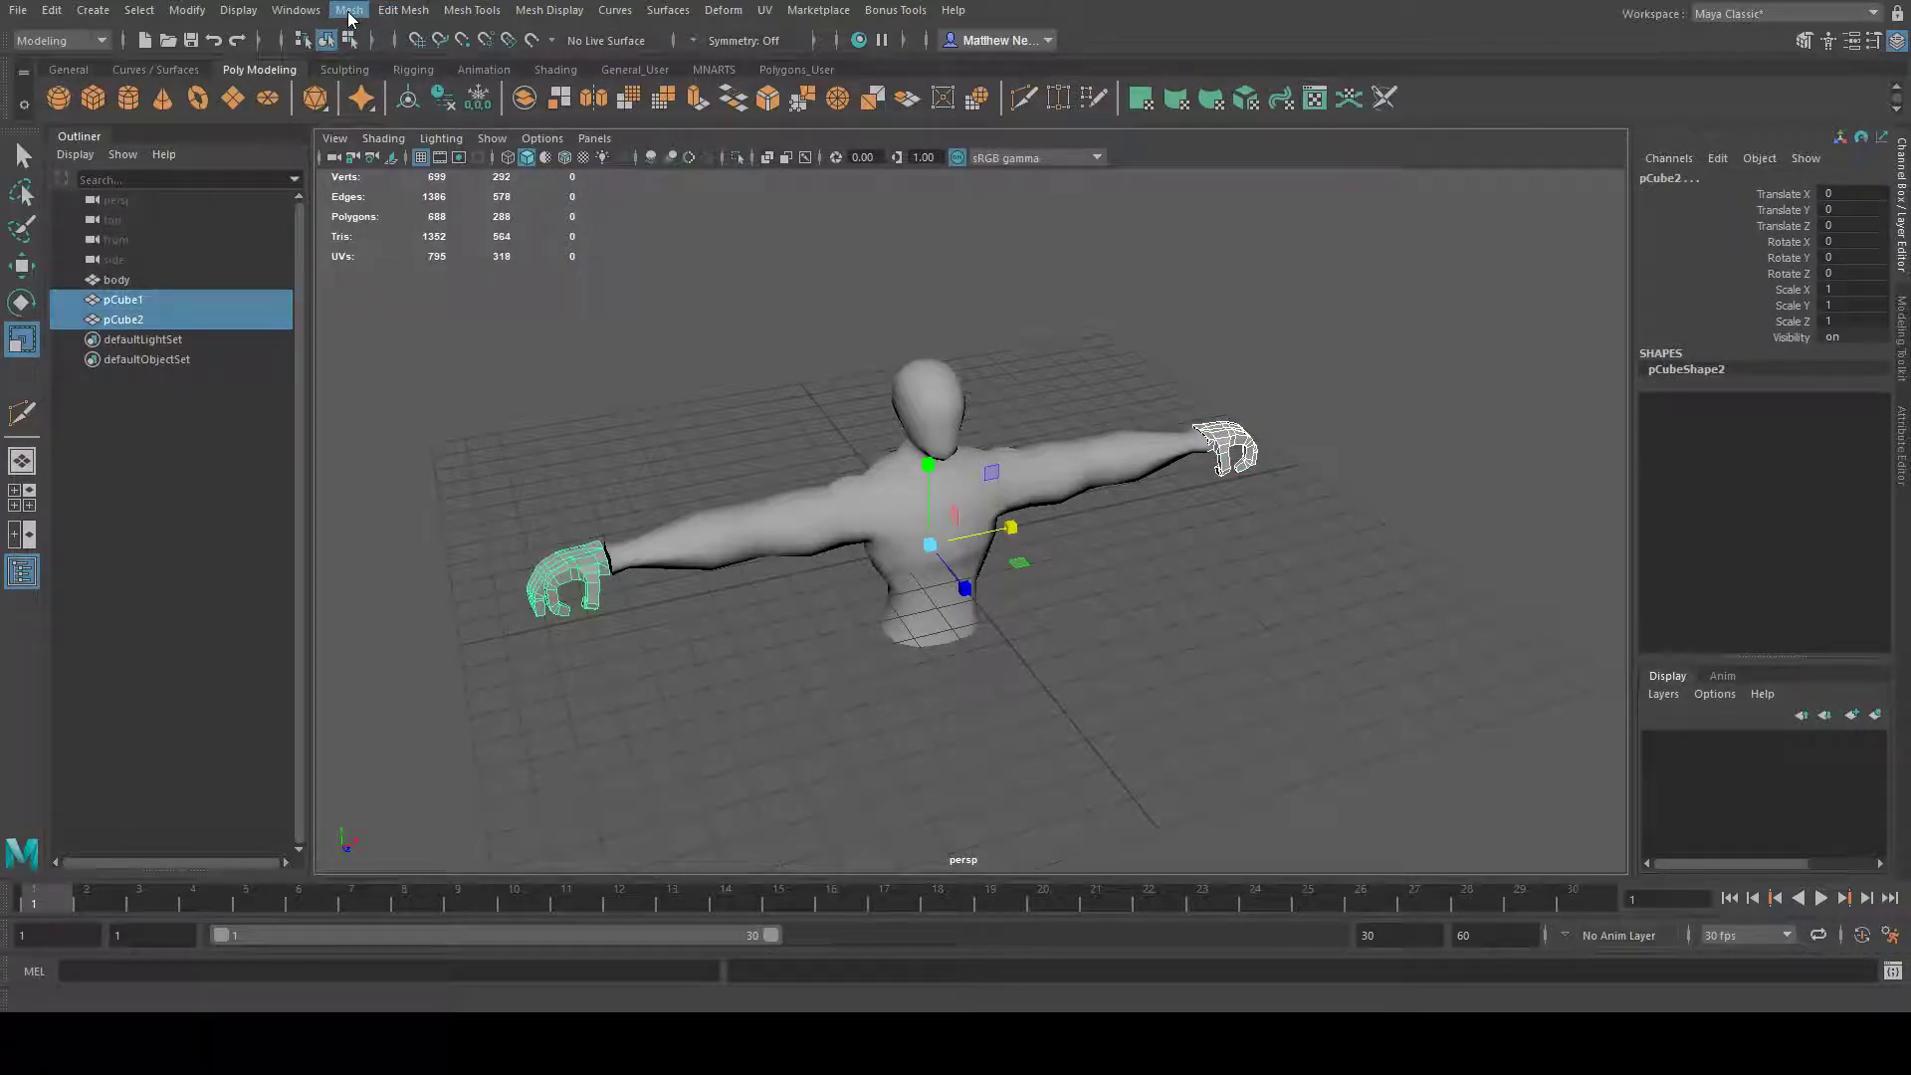
left_click(403, 92)
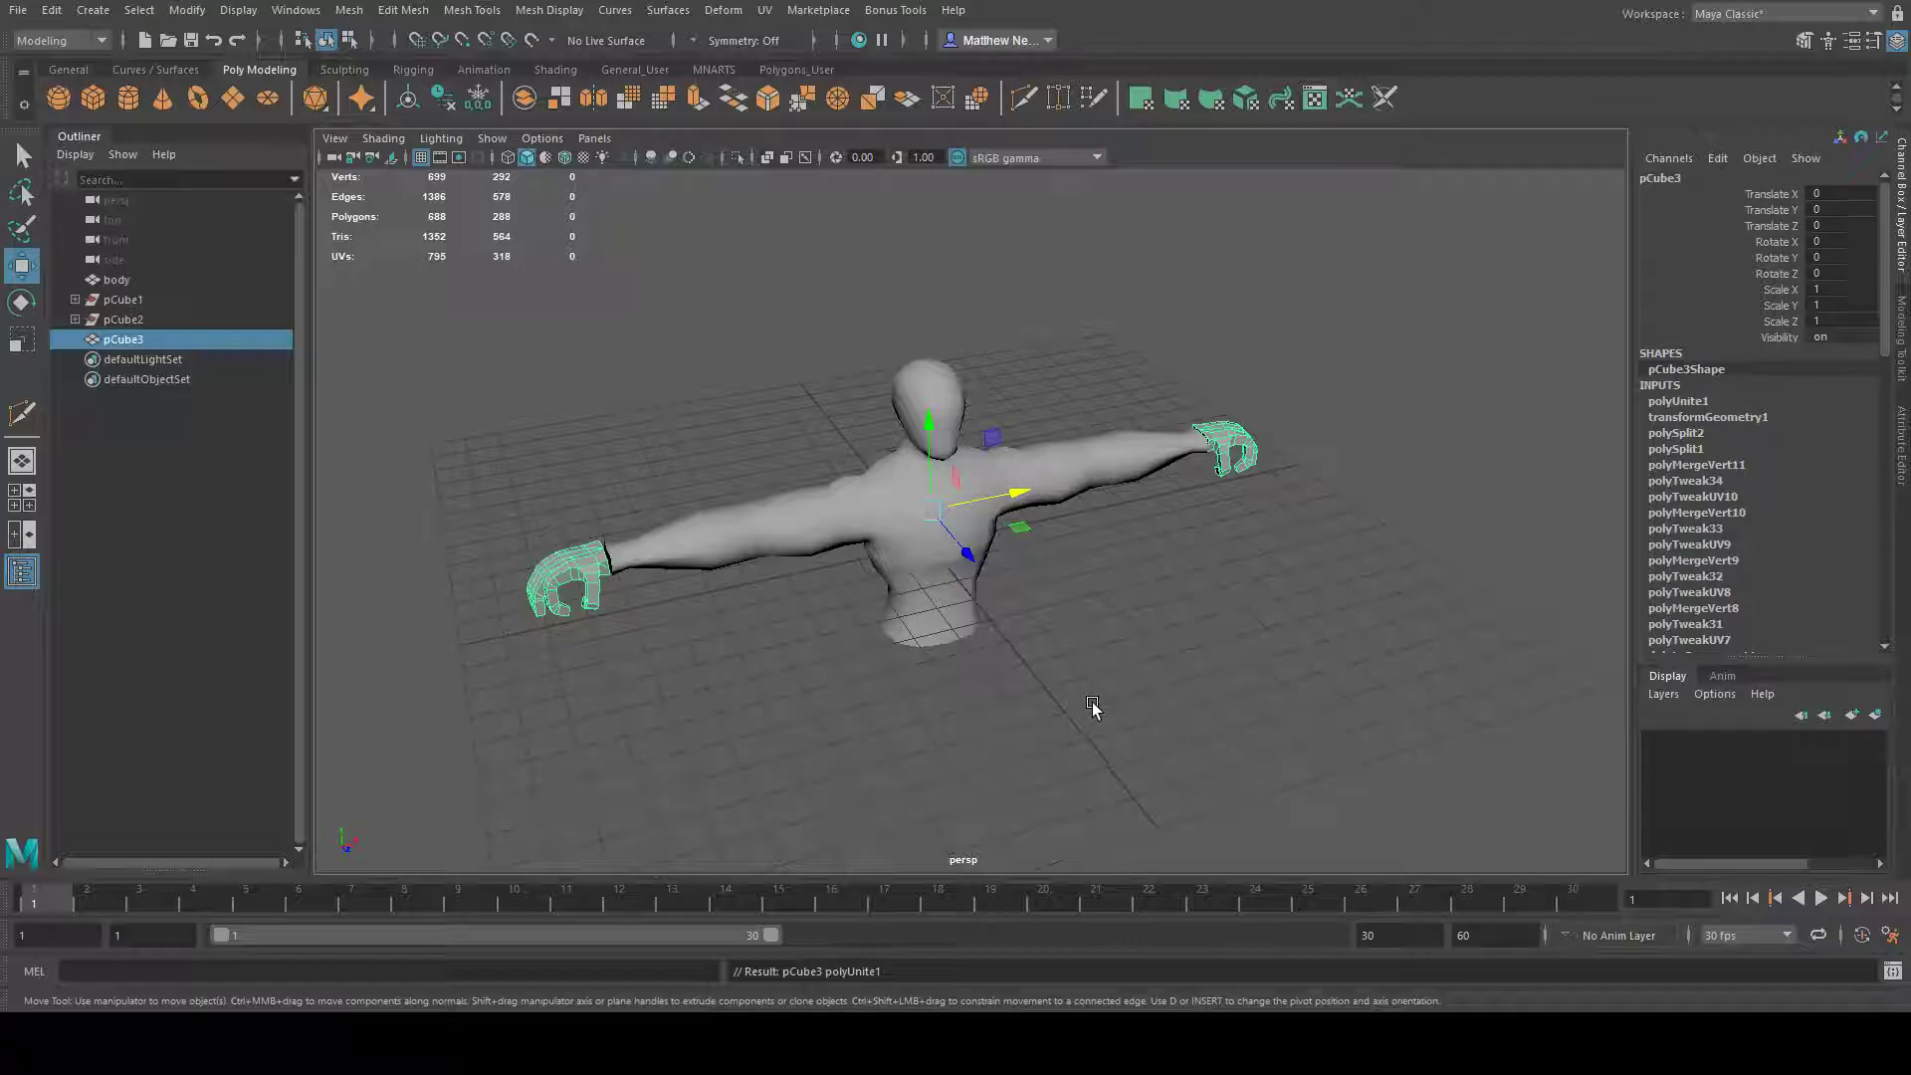
left_click_drag(1211, 708, 840, 643, "alt")
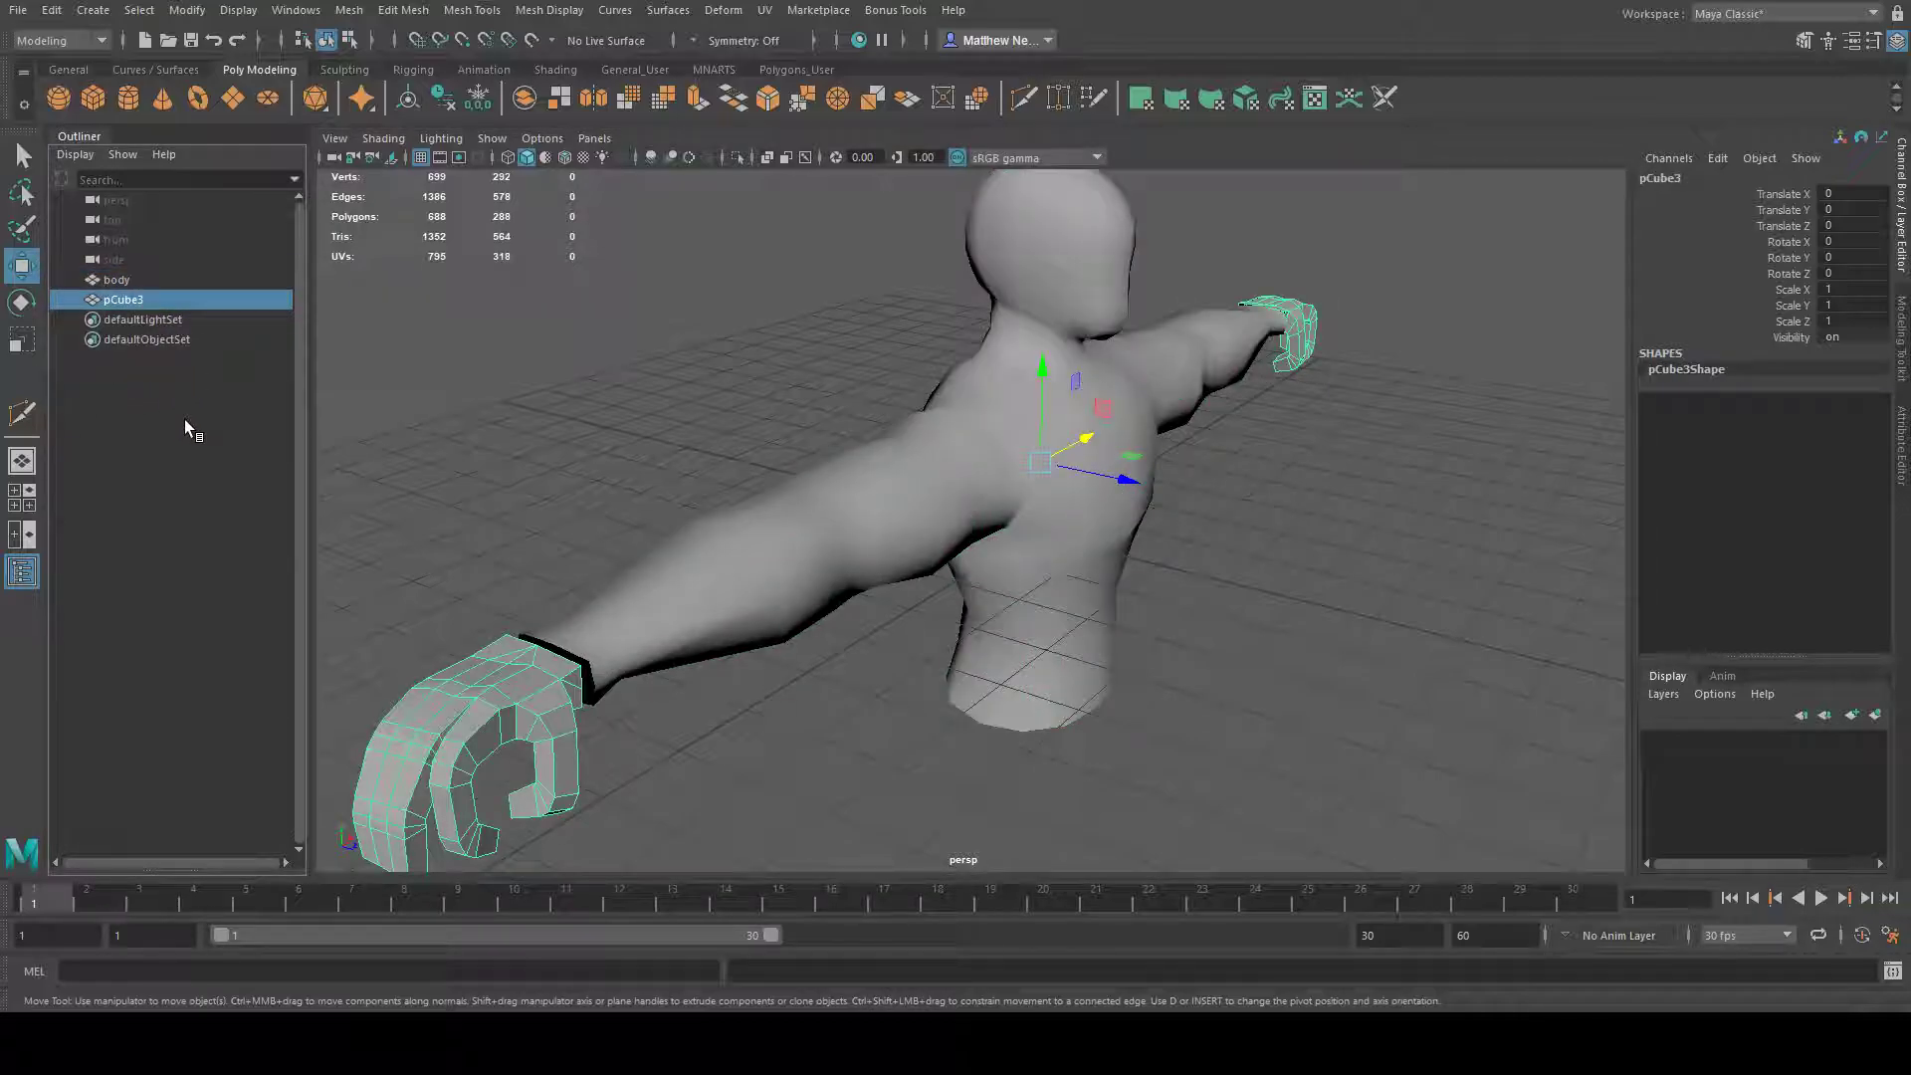
- Combine the hands with the body into a single mesh and delete its construction history
left_click(117, 281, "ctrl")
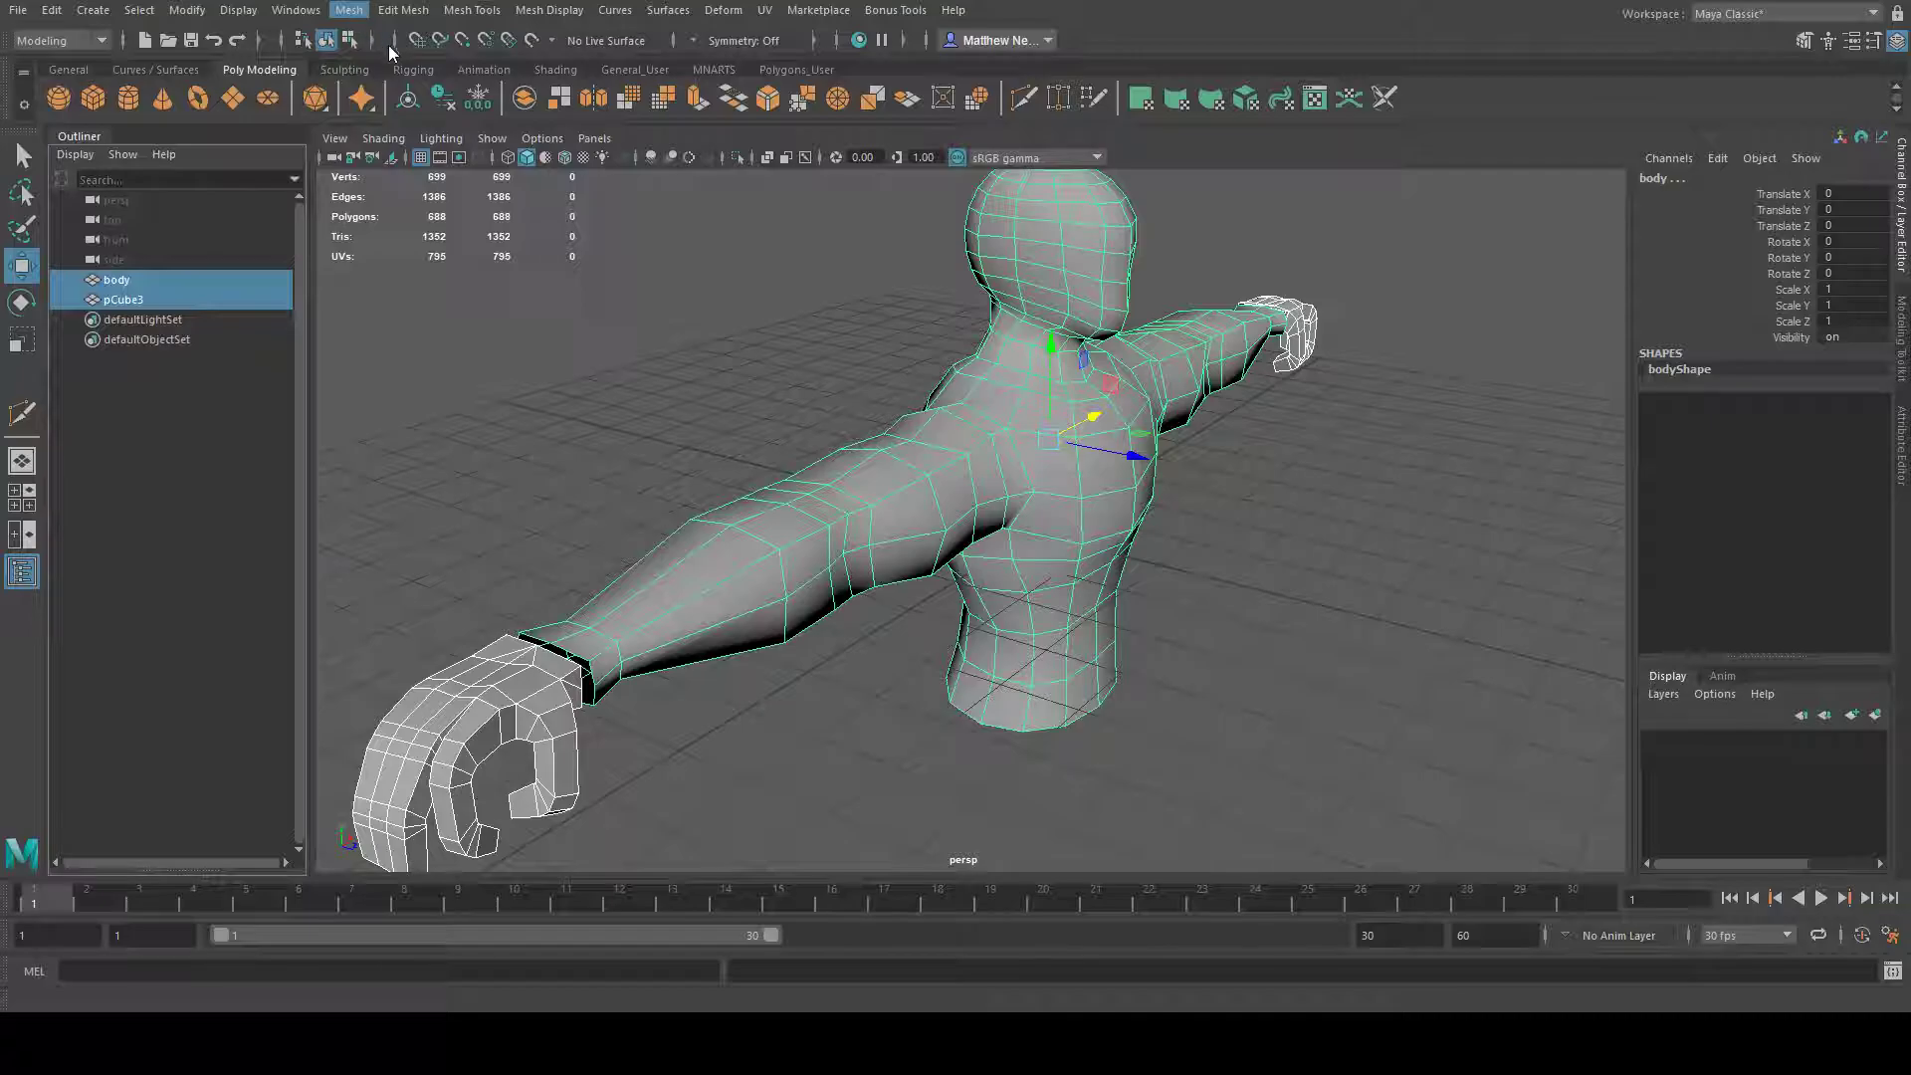
left_click(407, 95)
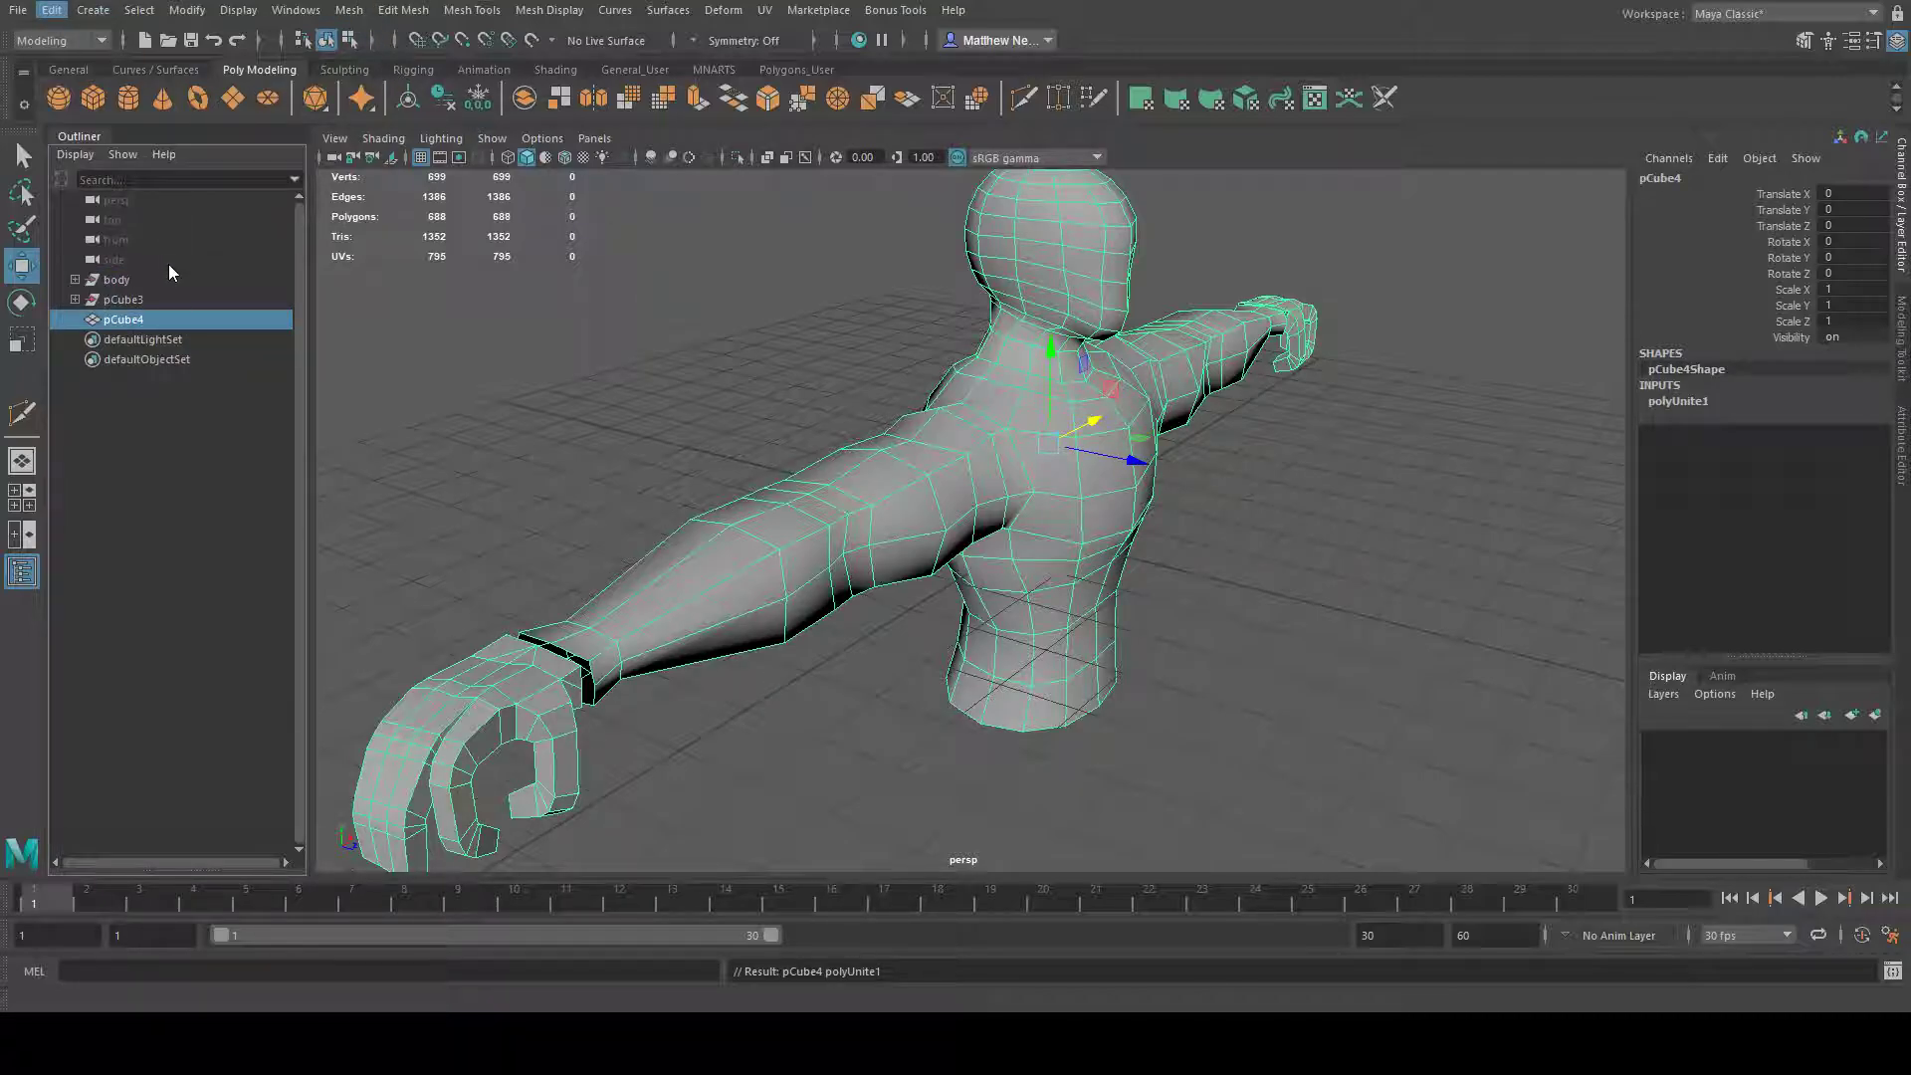
left_click(774, 362)
mouse_move(774, 362)
left_mouse_down("alt")
mouse_move(1030, 480)
mouse_move(960, 472)
left_mouse_up("alt")
left_click(961, 472)
left_click_drag(1066, 542, 1160, 597, "alt")
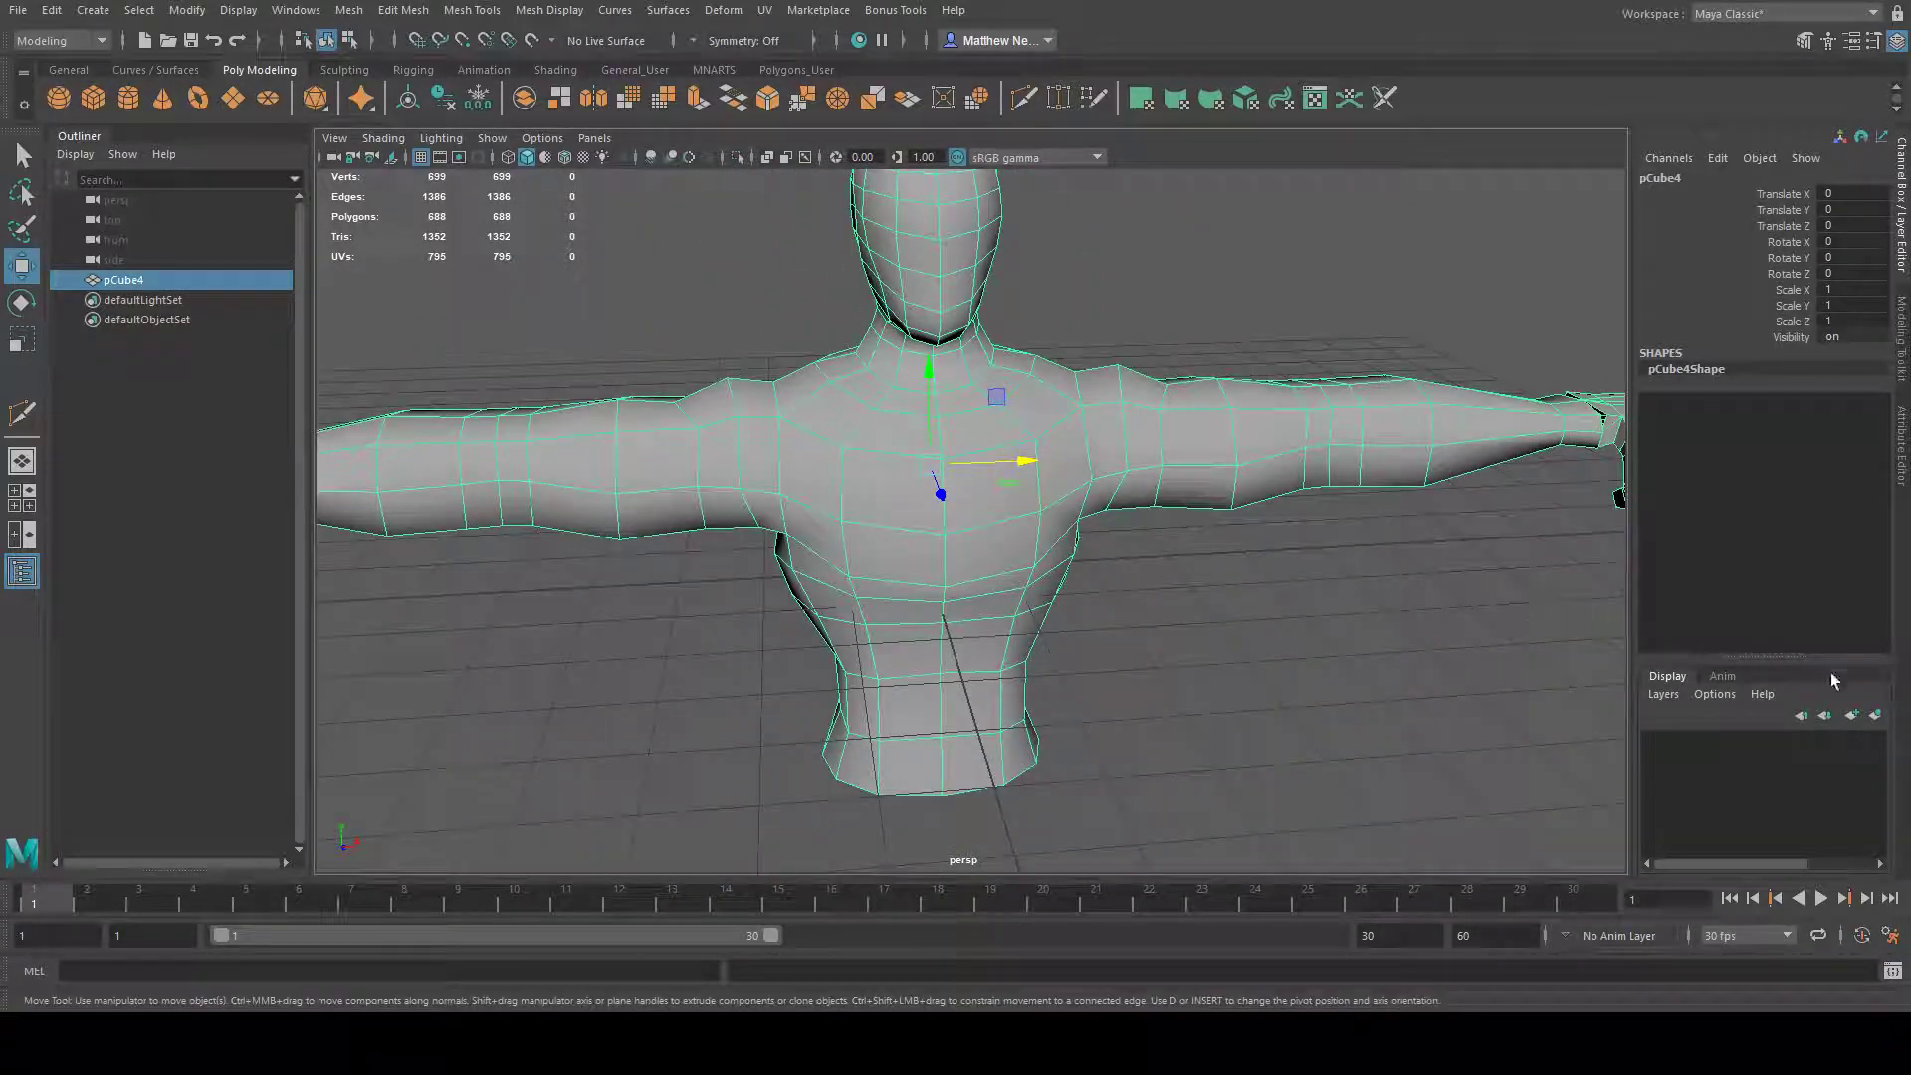
scroll(1015, 677, "down", 5)
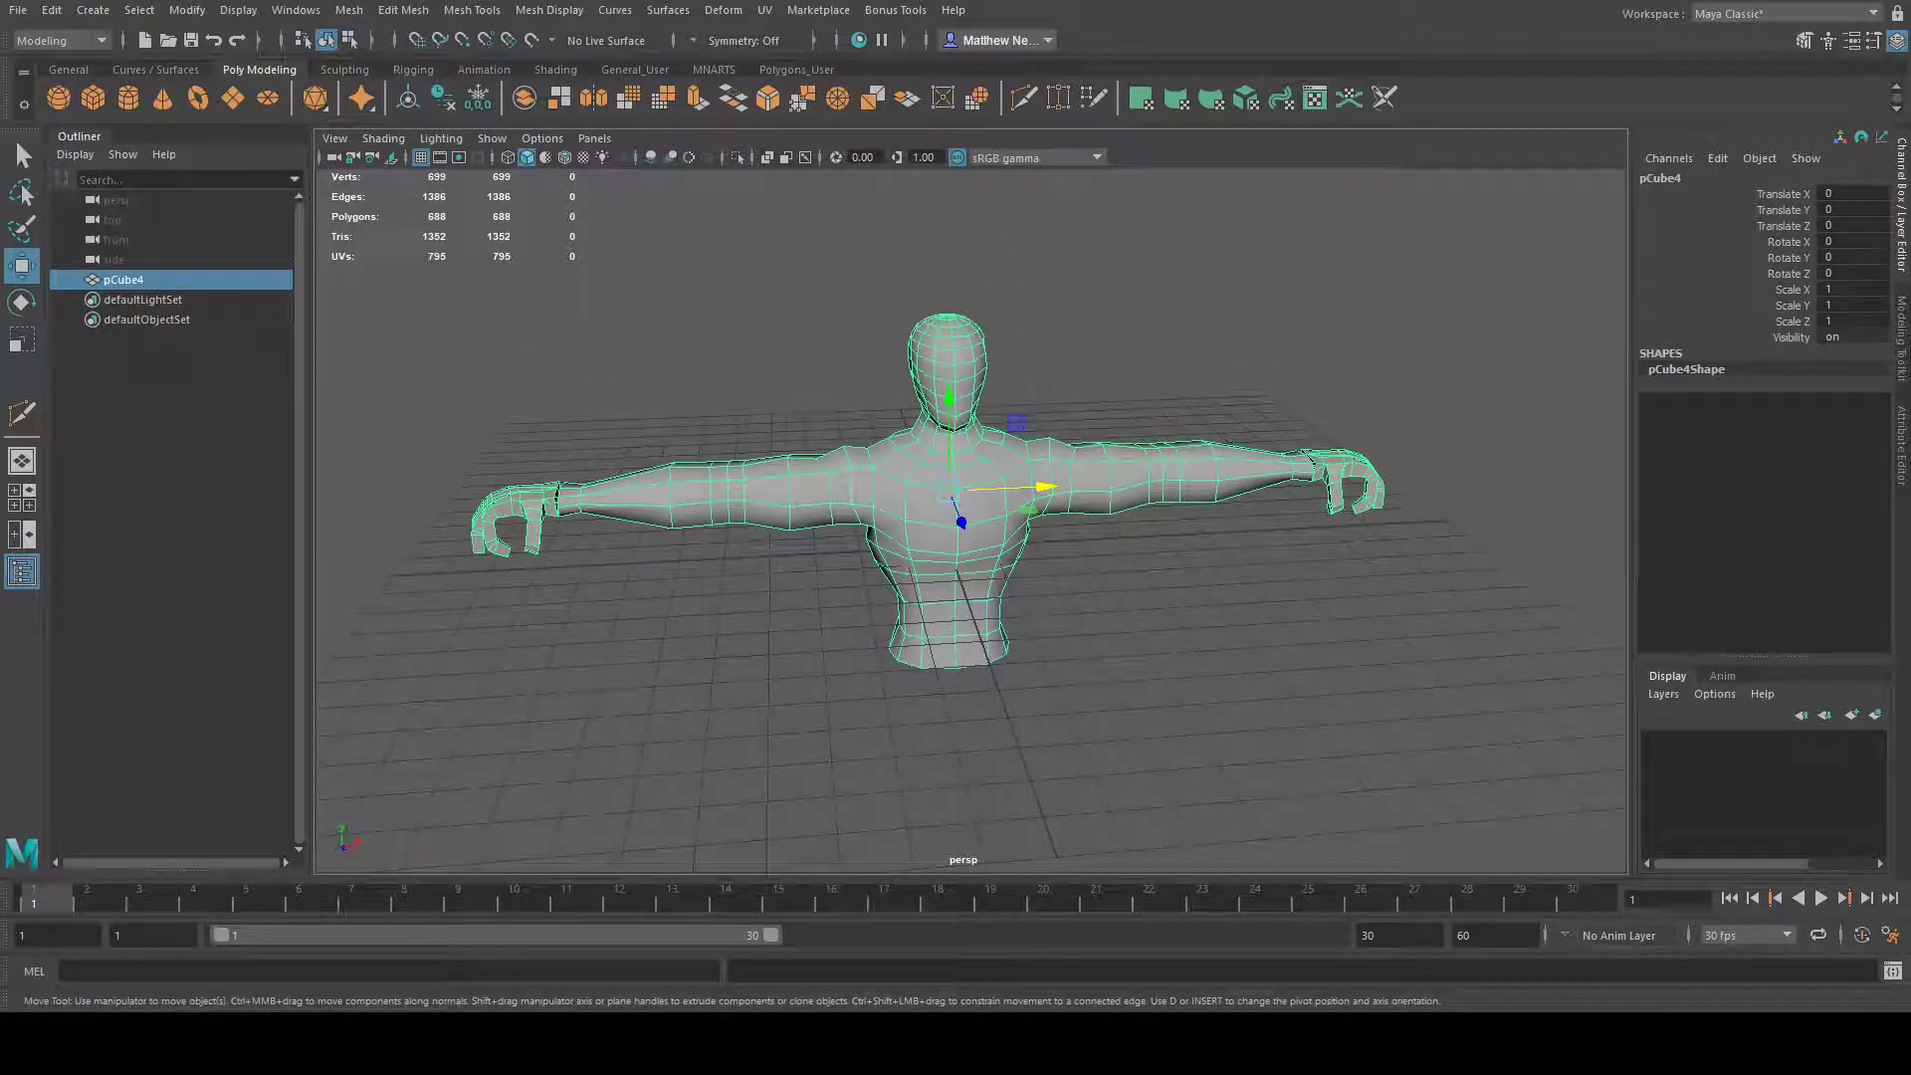
- Target Weld the mirrored hand's open-end vertices to the wrist along the thumb side and the top
left_click(1899, 338)
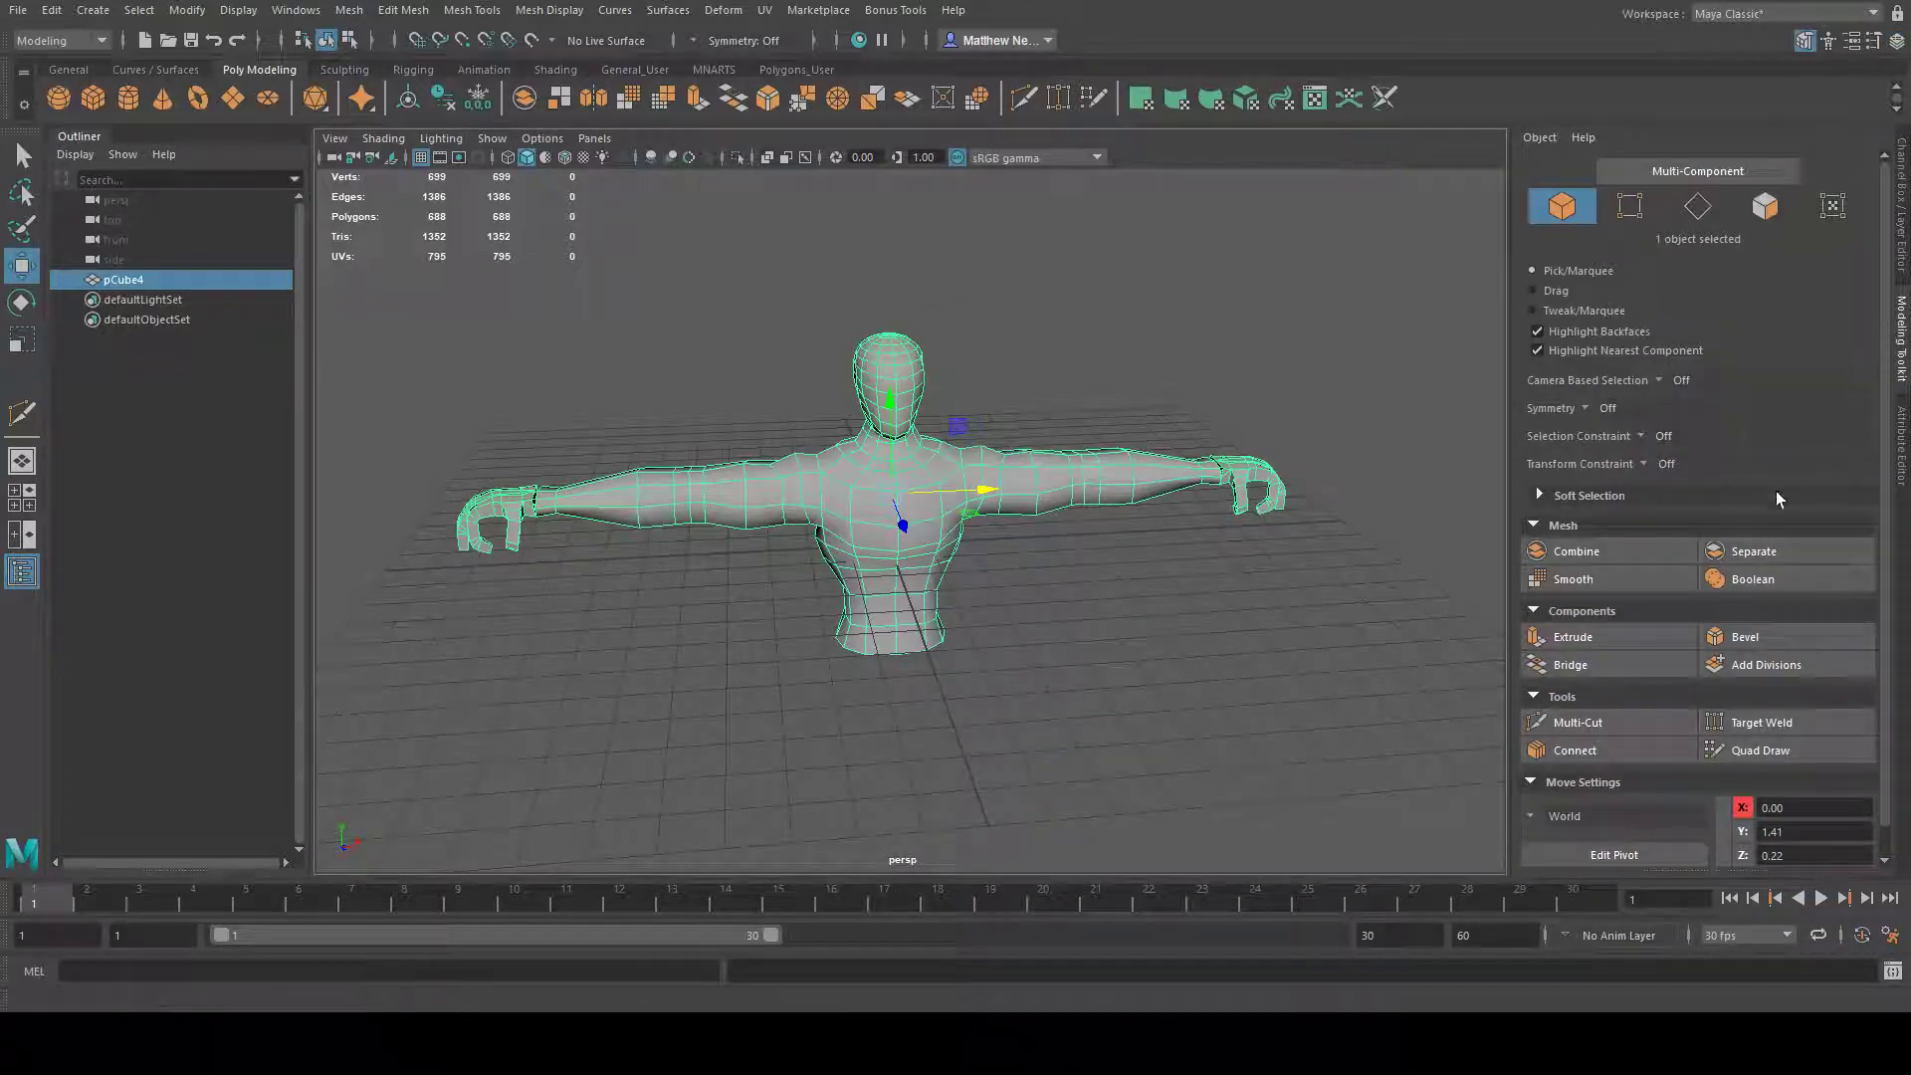
left_click_drag(1097, 382, 1100, 512, "alt")
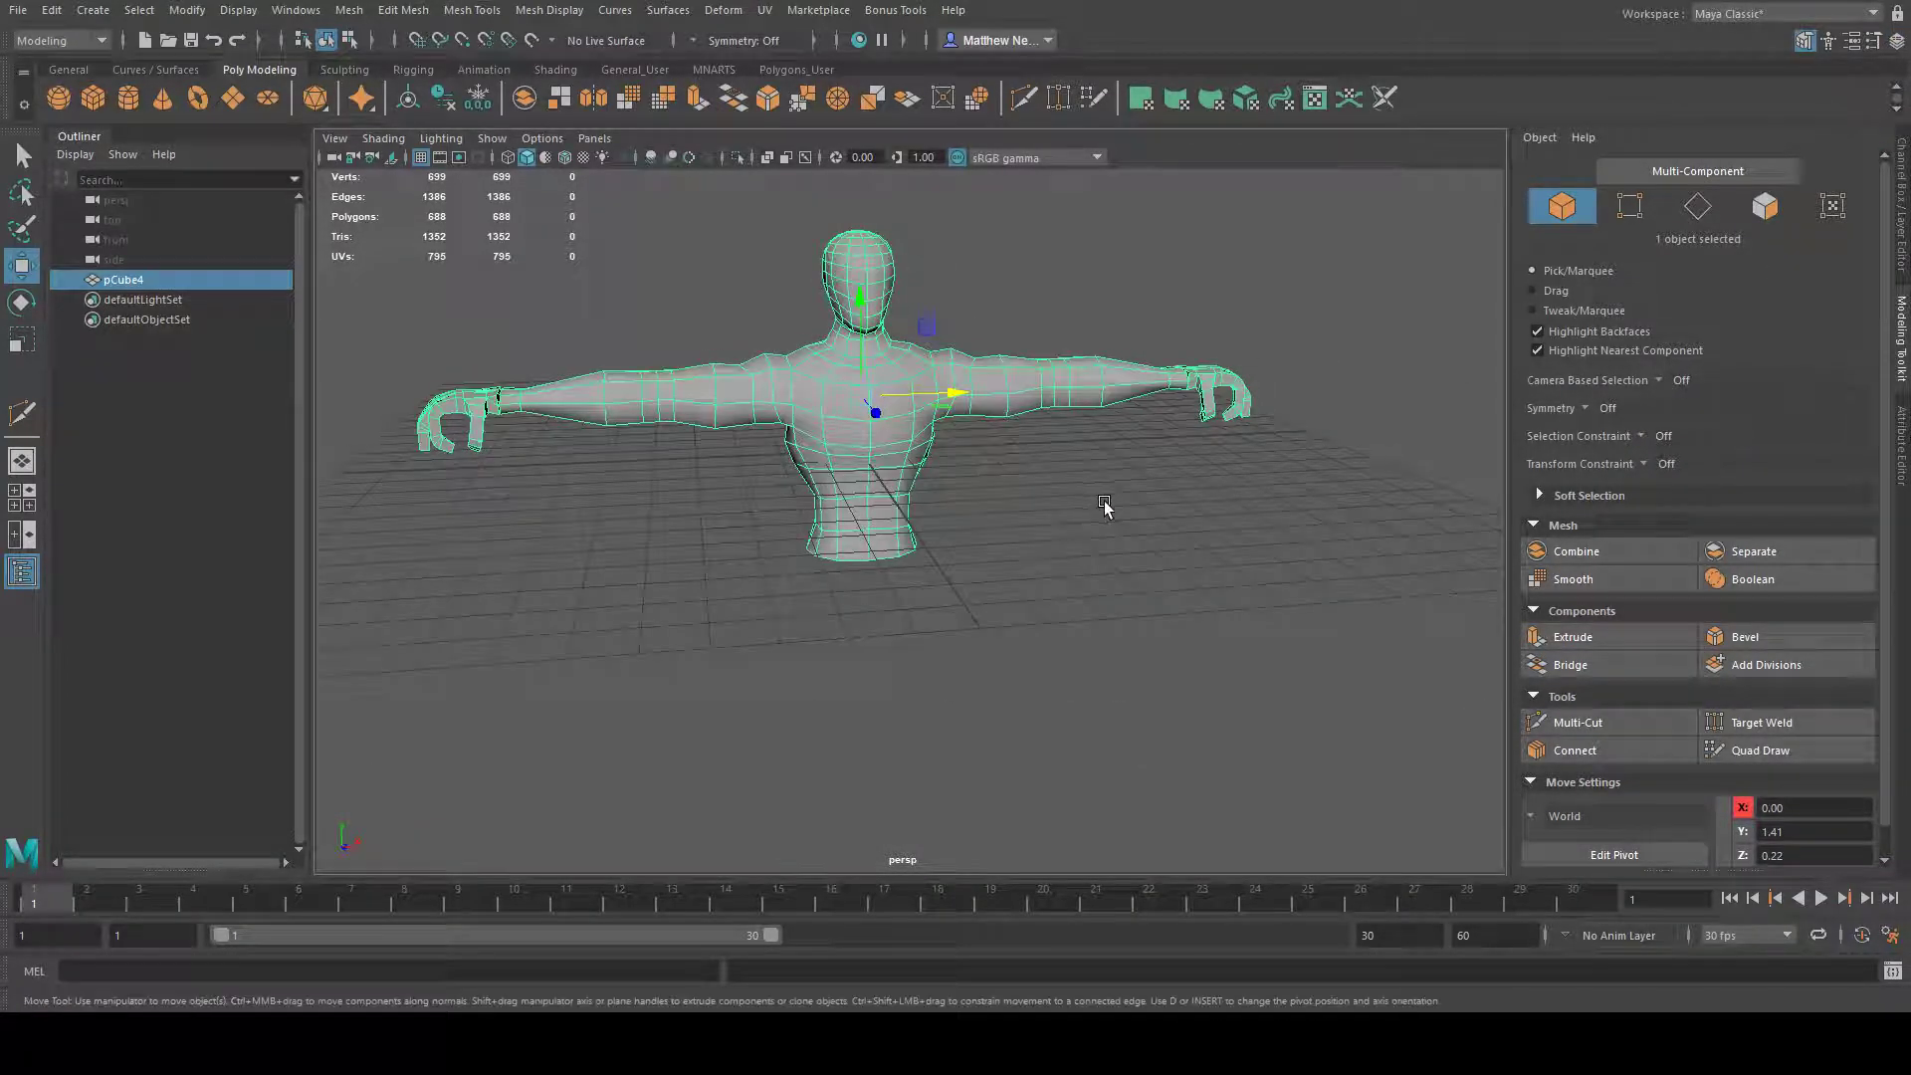
left_click(1775, 718)
left_click_drag(1002, 568, 996, 606, "alt")
right_click_drag(996, 606, 1164, 584, "alt")
middle_click_drag(885, 587, 1044, 565, "alt")
left_click_drag(1045, 558, 1013, 583, "alt")
right_click_drag(876, 672, 923, 676, "alt")
mouse_move(923, 676)
left_mouse_down("alt")
mouse_move(959, 614)
mouse_move(945, 677)
left_mouse_up("alt")
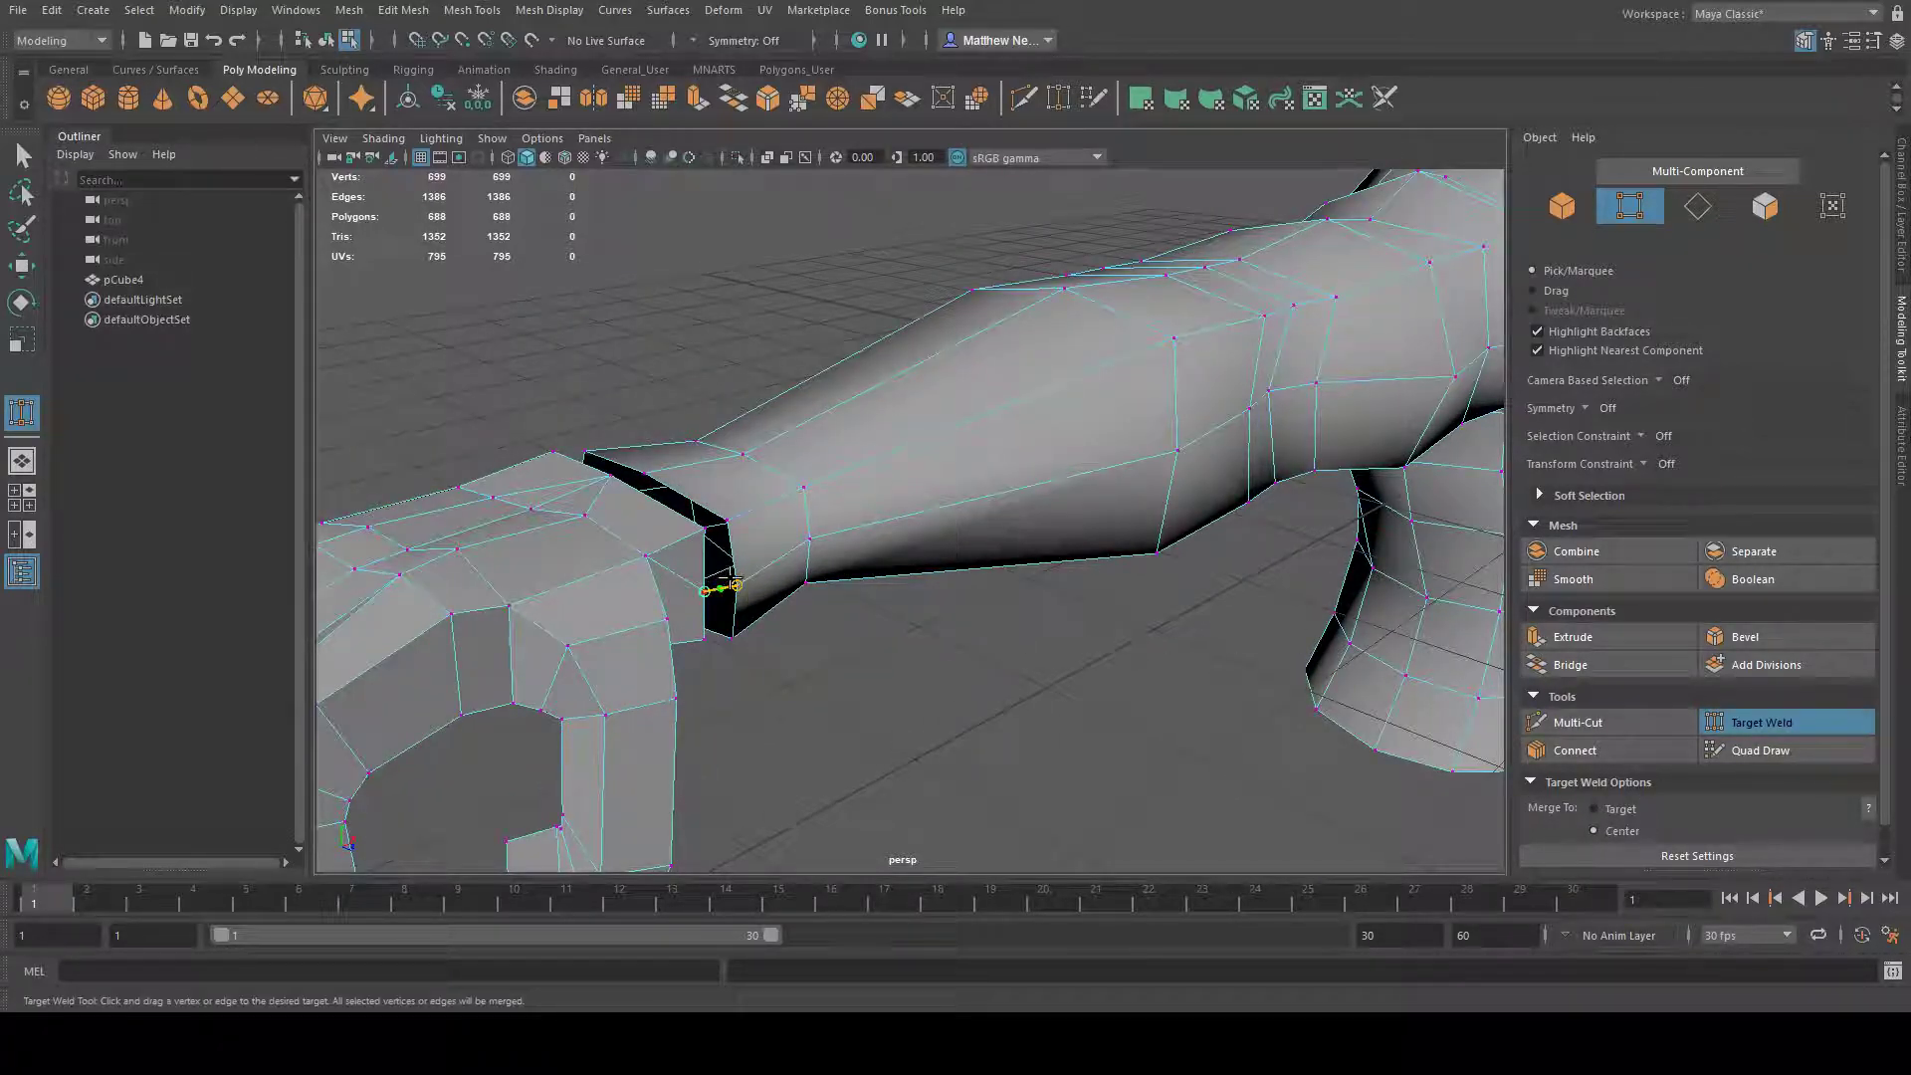
left_click_drag(721, 521, 726, 520)
left_click_drag(726, 519, 801, 502, "alt")
middle_click_drag(1011, 845, 1062, 725, "alt")
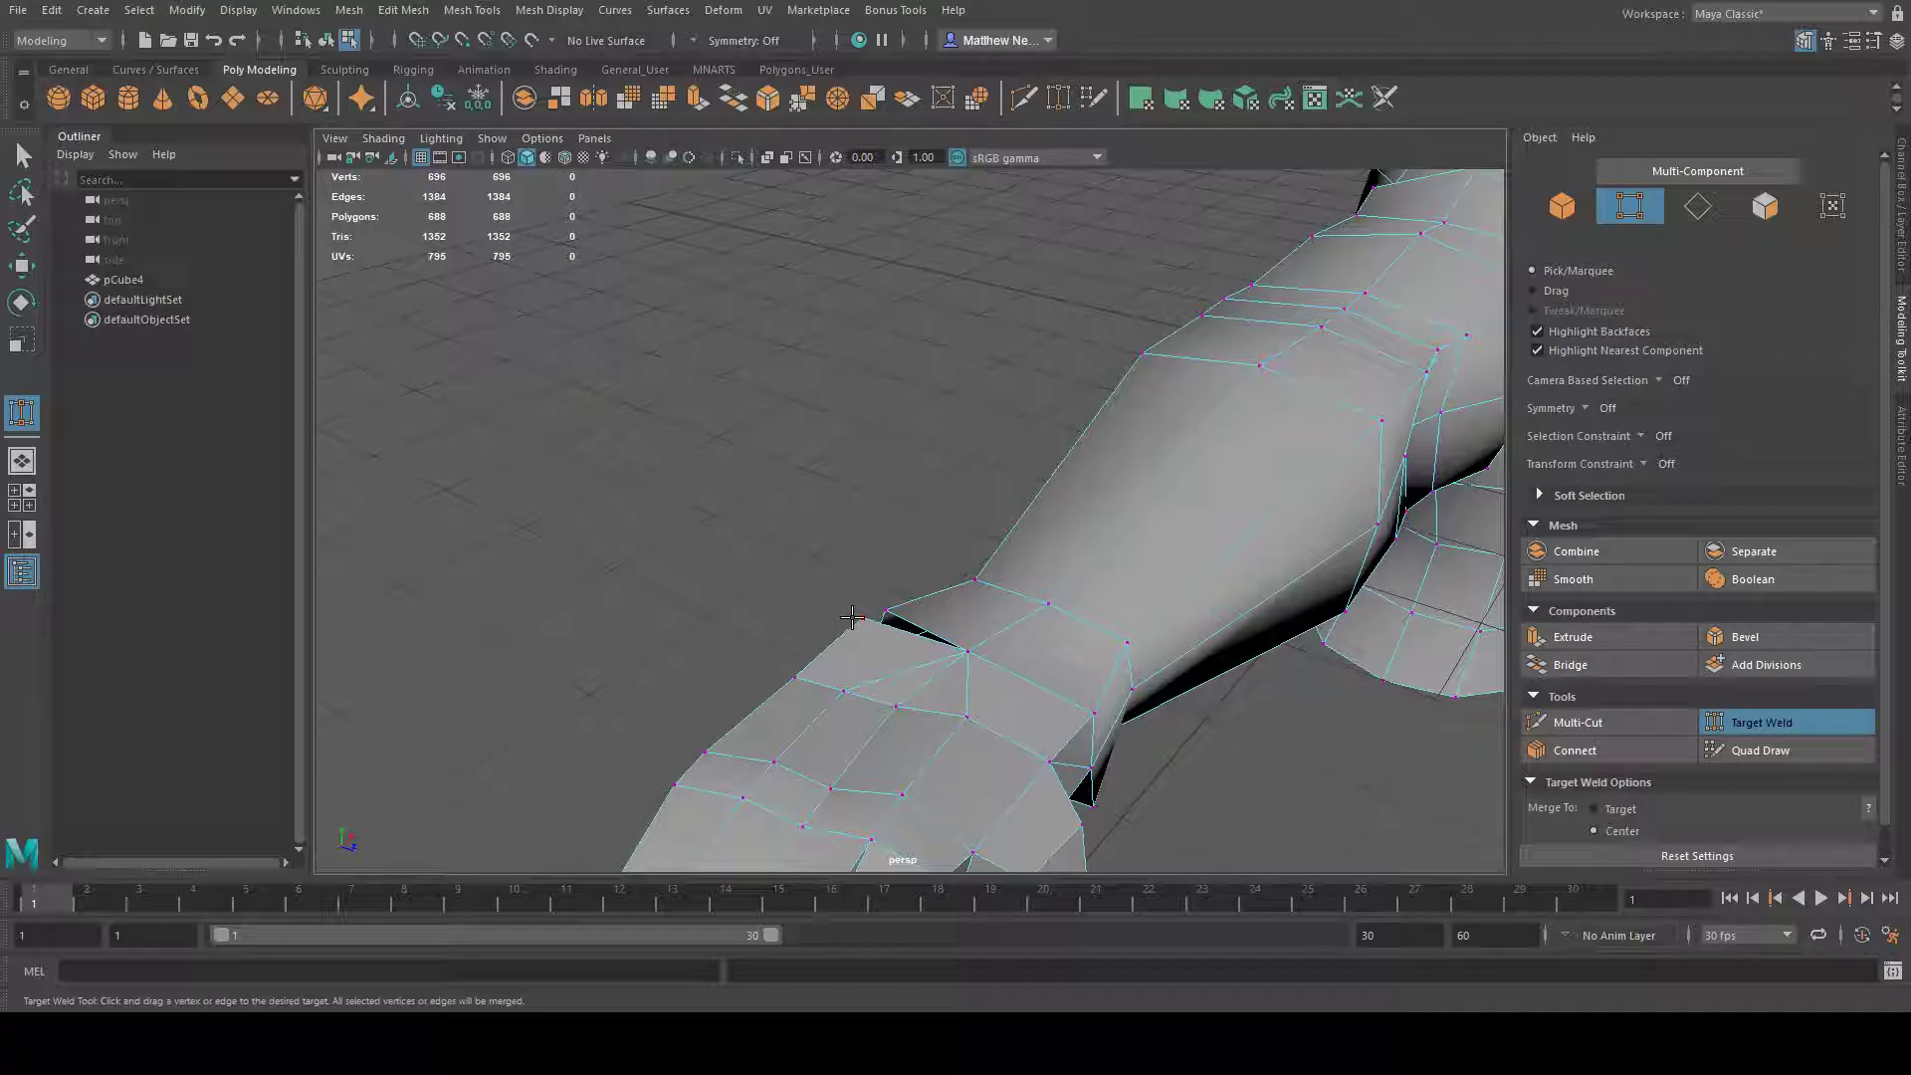
left_click_drag(884, 606, 883, 609)
- Target Weld the remaining vertices at the back and underside of the mirrored hand's wrist to close the seam
left_click_drag(1100, 622, 1228, 572, "alt")
middle_click_drag(1228, 571, 942, 725, "alt")
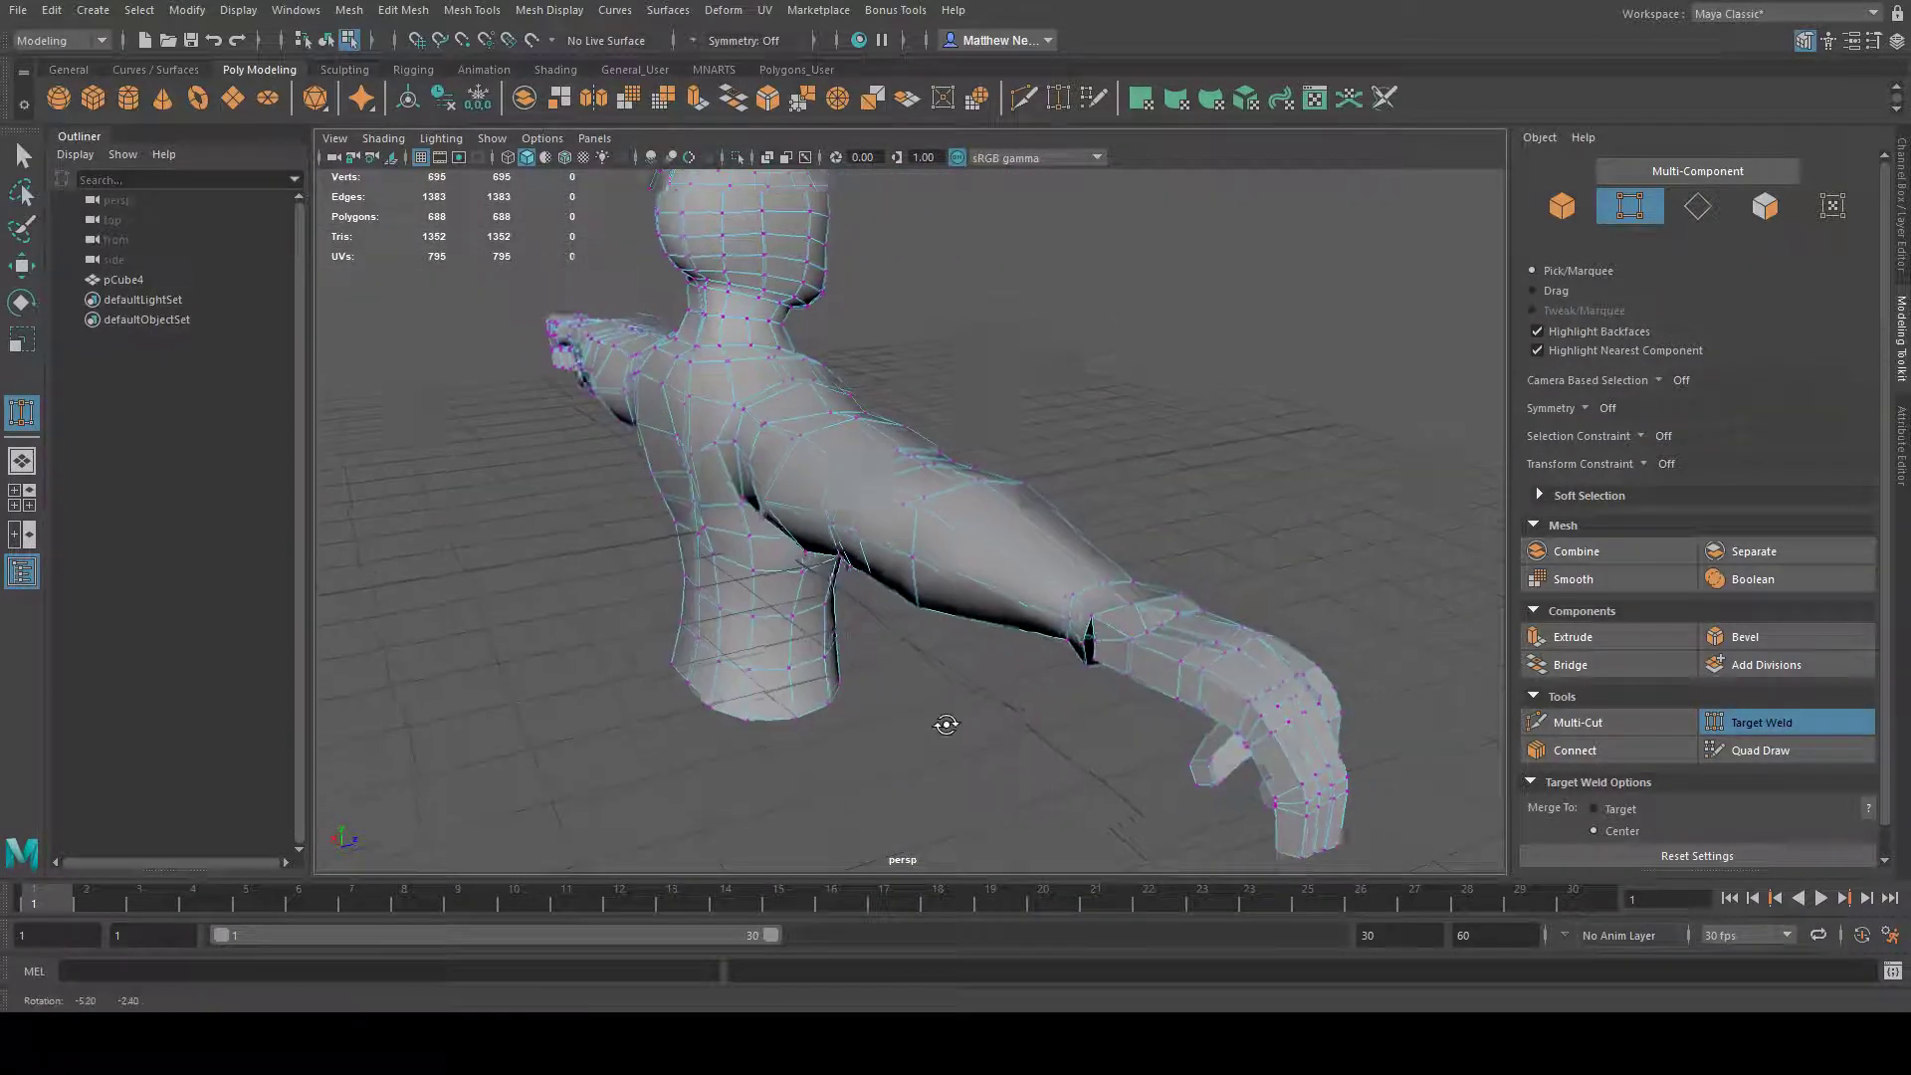
left_click_drag(943, 725, 1007, 740, "alt")
right_click_drag(1214, 637, 1296, 647, "alt")
middle_click_drag(1297, 647, 1156, 619, "alt")
right_click_drag(1155, 619, 1270, 666, "alt")
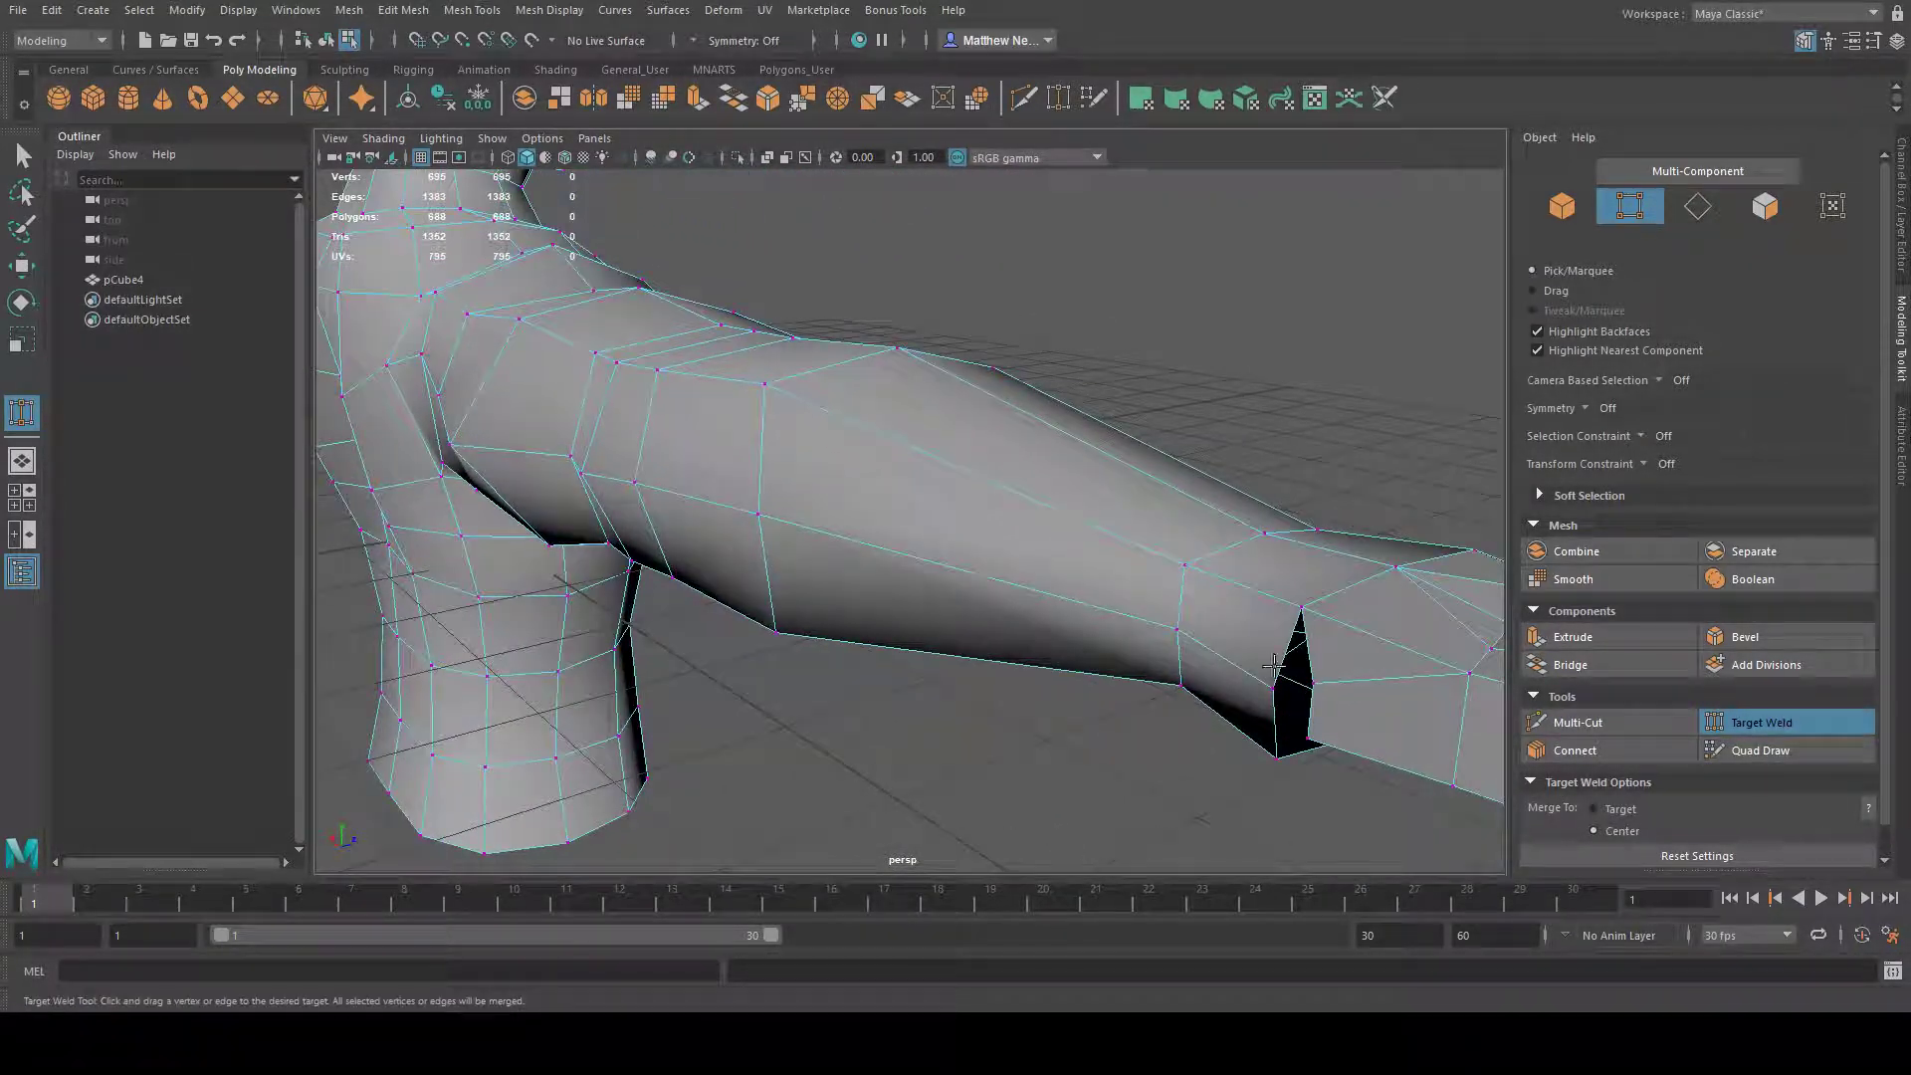
left_click_drag(1313, 683, 1276, 759)
left_click_drag(1284, 752, 1001, 542, "alt")
left_click_drag(1000, 541, 1054, 577, "alt")
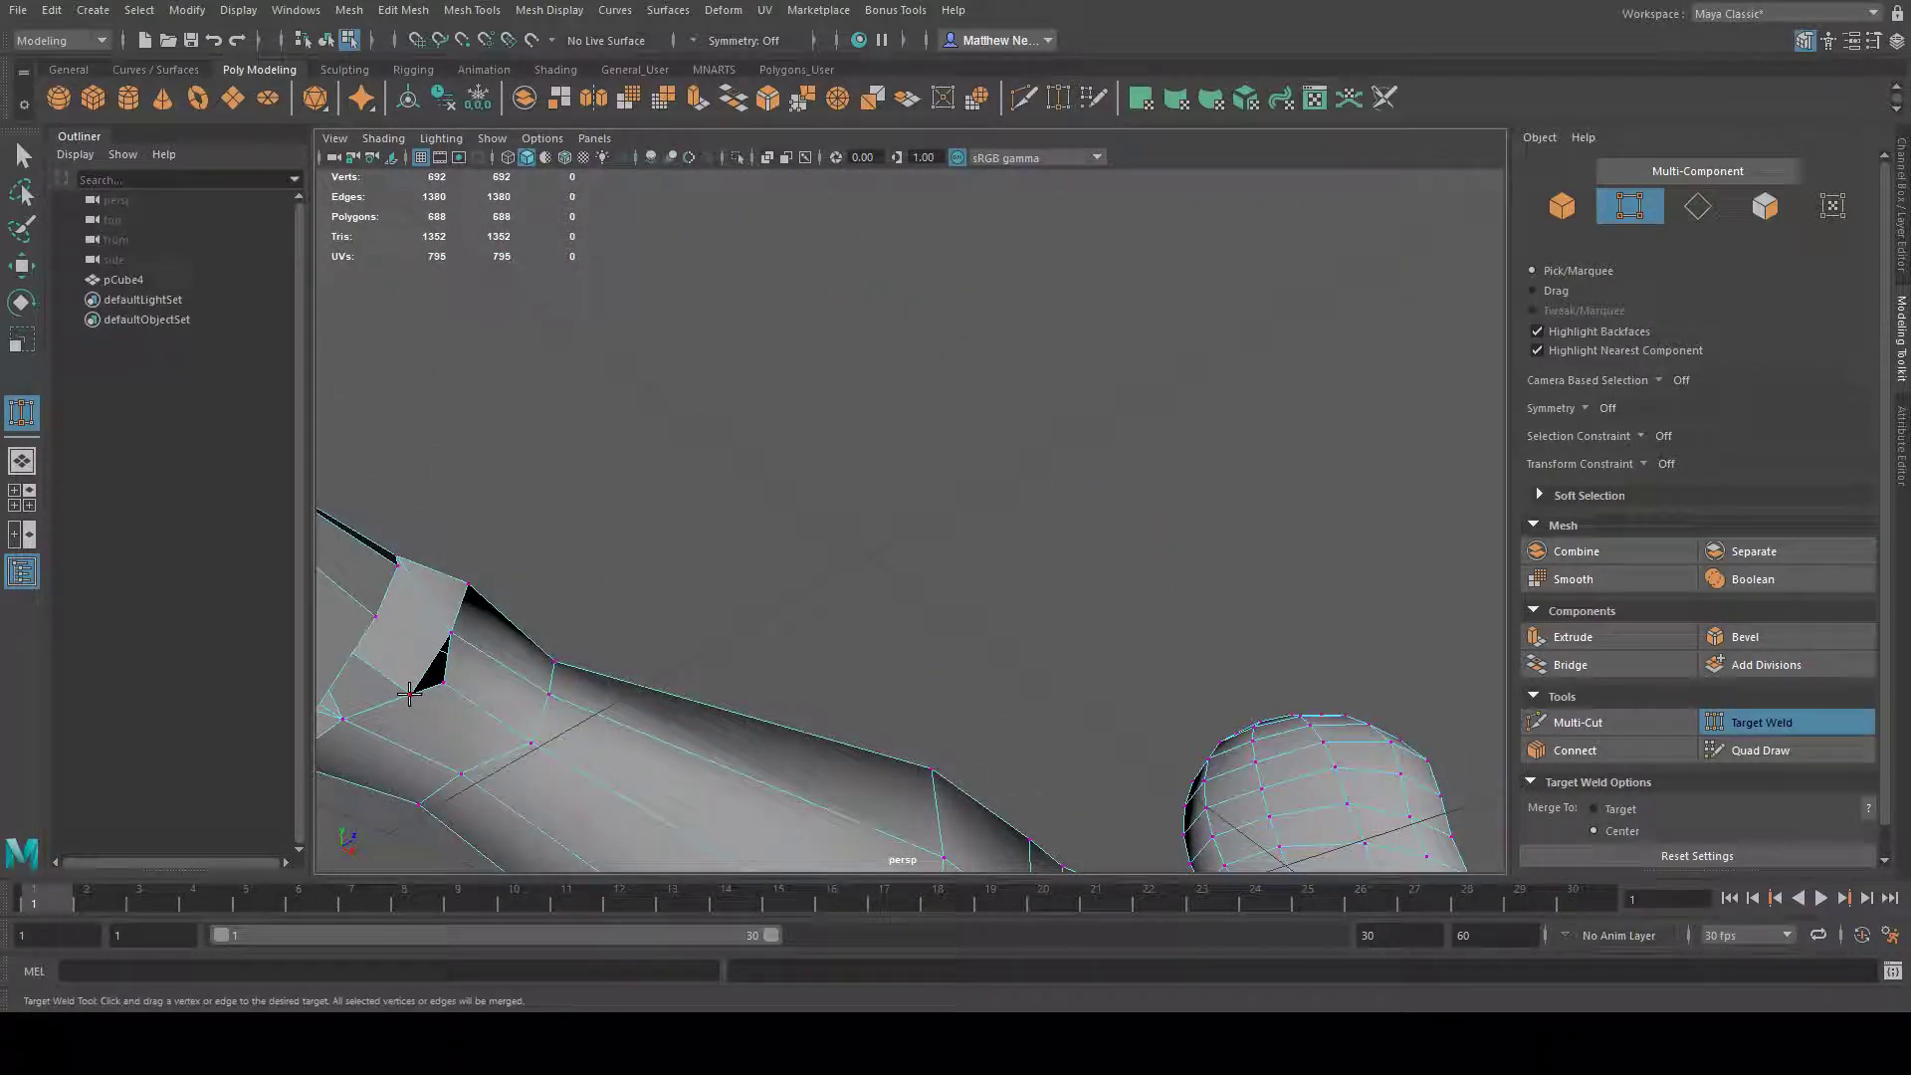
left_click_drag(703, 612, 972, 576, "alt")
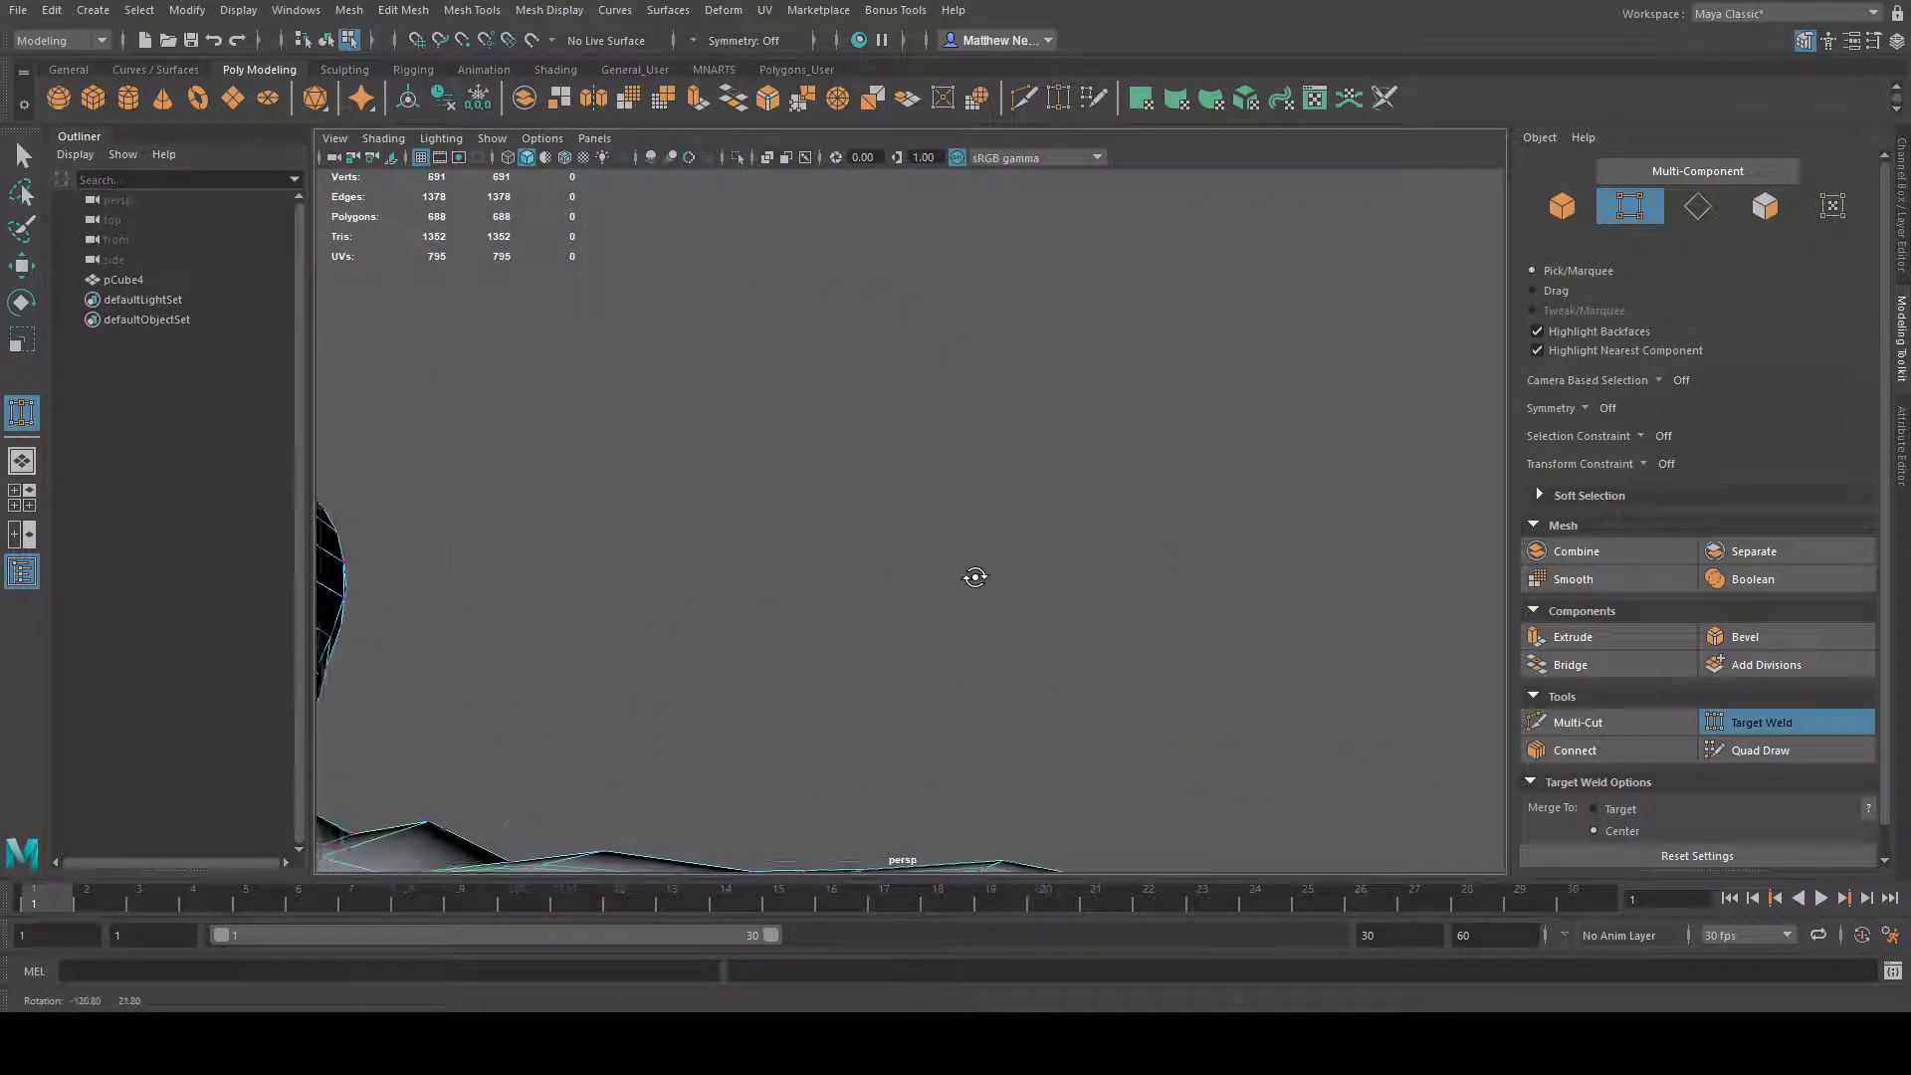
right_click_drag(973, 576, 905, 636, "alt")
left_click_drag(905, 636, 765, 480, "alt")
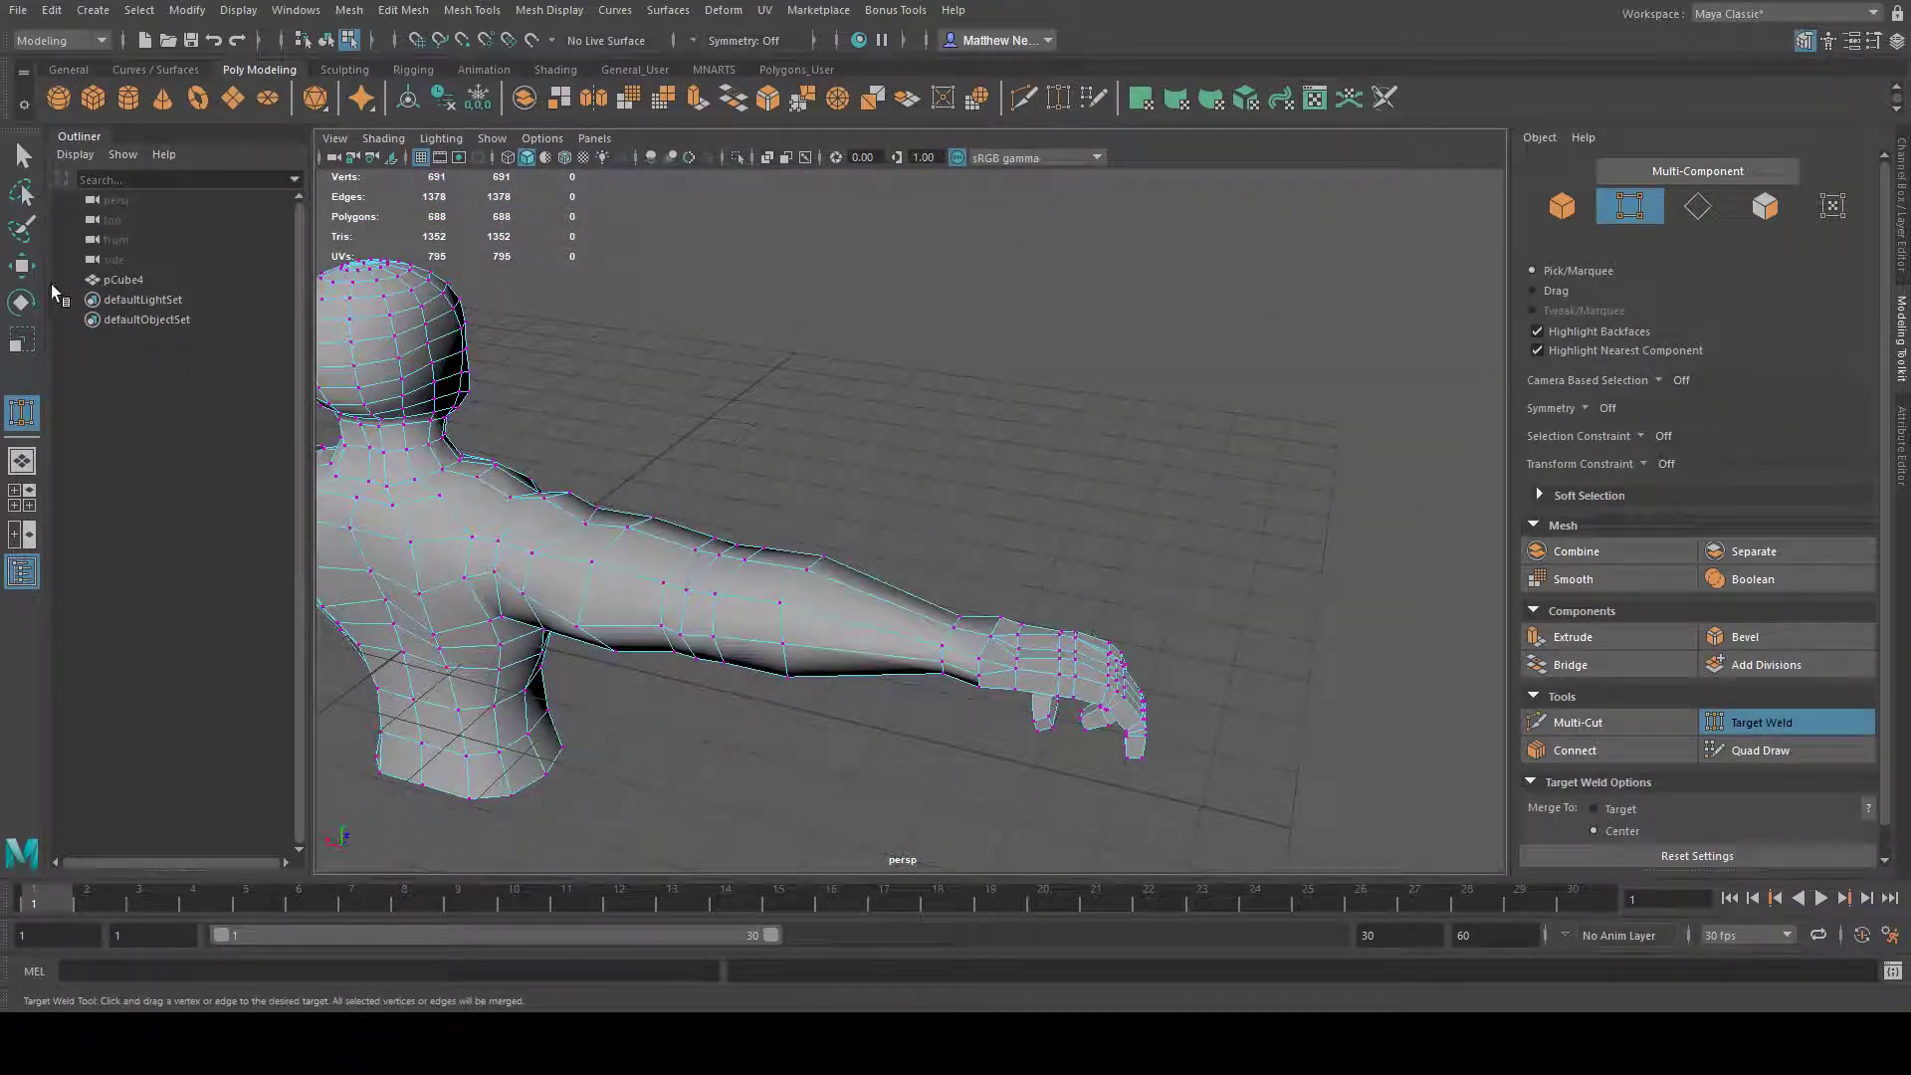
- Move a vertex at the back of the mirrored hand's wrist seam to refine the transition into the forearm
left_click(22, 265)
left_click_drag(951, 550, 900, 666, "alt")
right_click_drag(899, 666, 899, 604, "alt")
left_click_drag(748, 518, 857, 707, "alt")
left_click(755, 588)
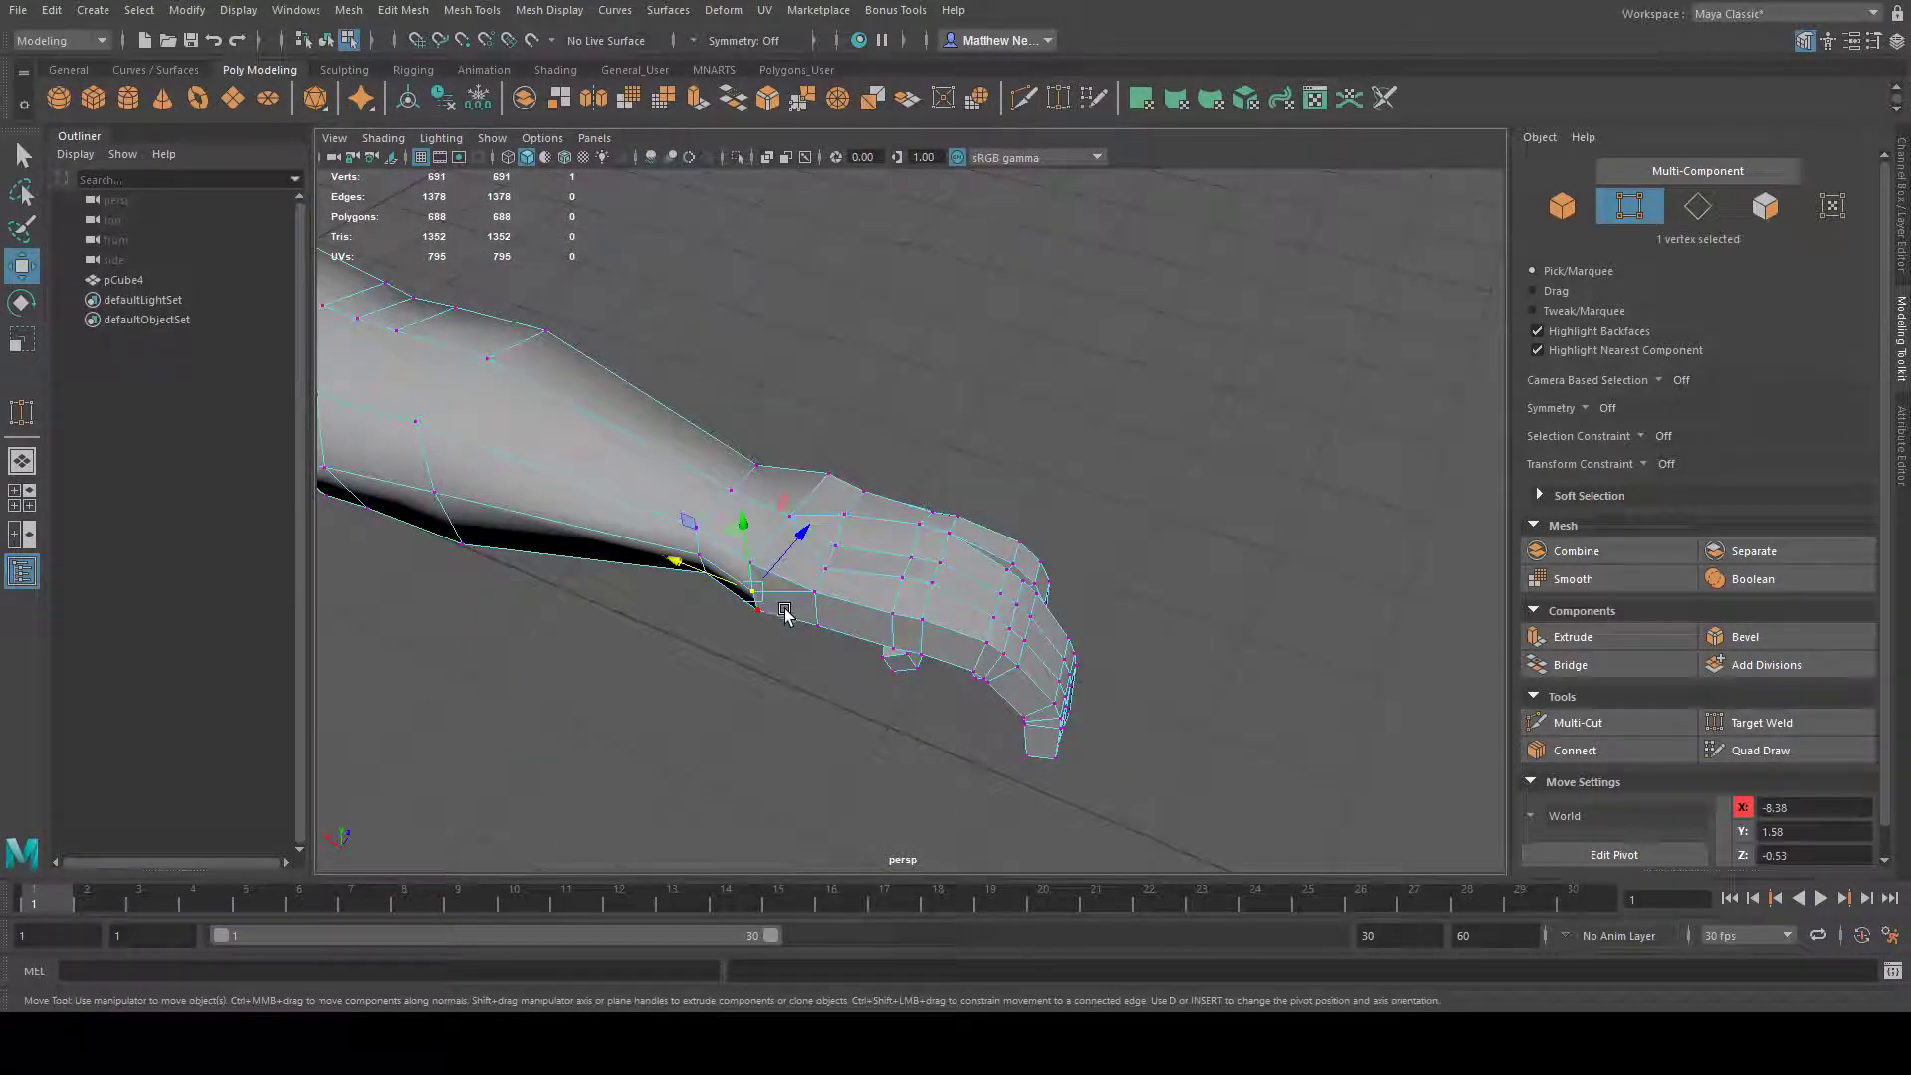
left_click_drag(803, 597, 722, 580)
- Adjust the vertices on the thumb side of the mirrored hand's wrist seam to even out its width
left_click_drag(866, 627, 1088, 652, "alt")
left_click(973, 621)
left_click_drag(993, 563, 1132, 568)
left_click(964, 569)
left_click(927, 555)
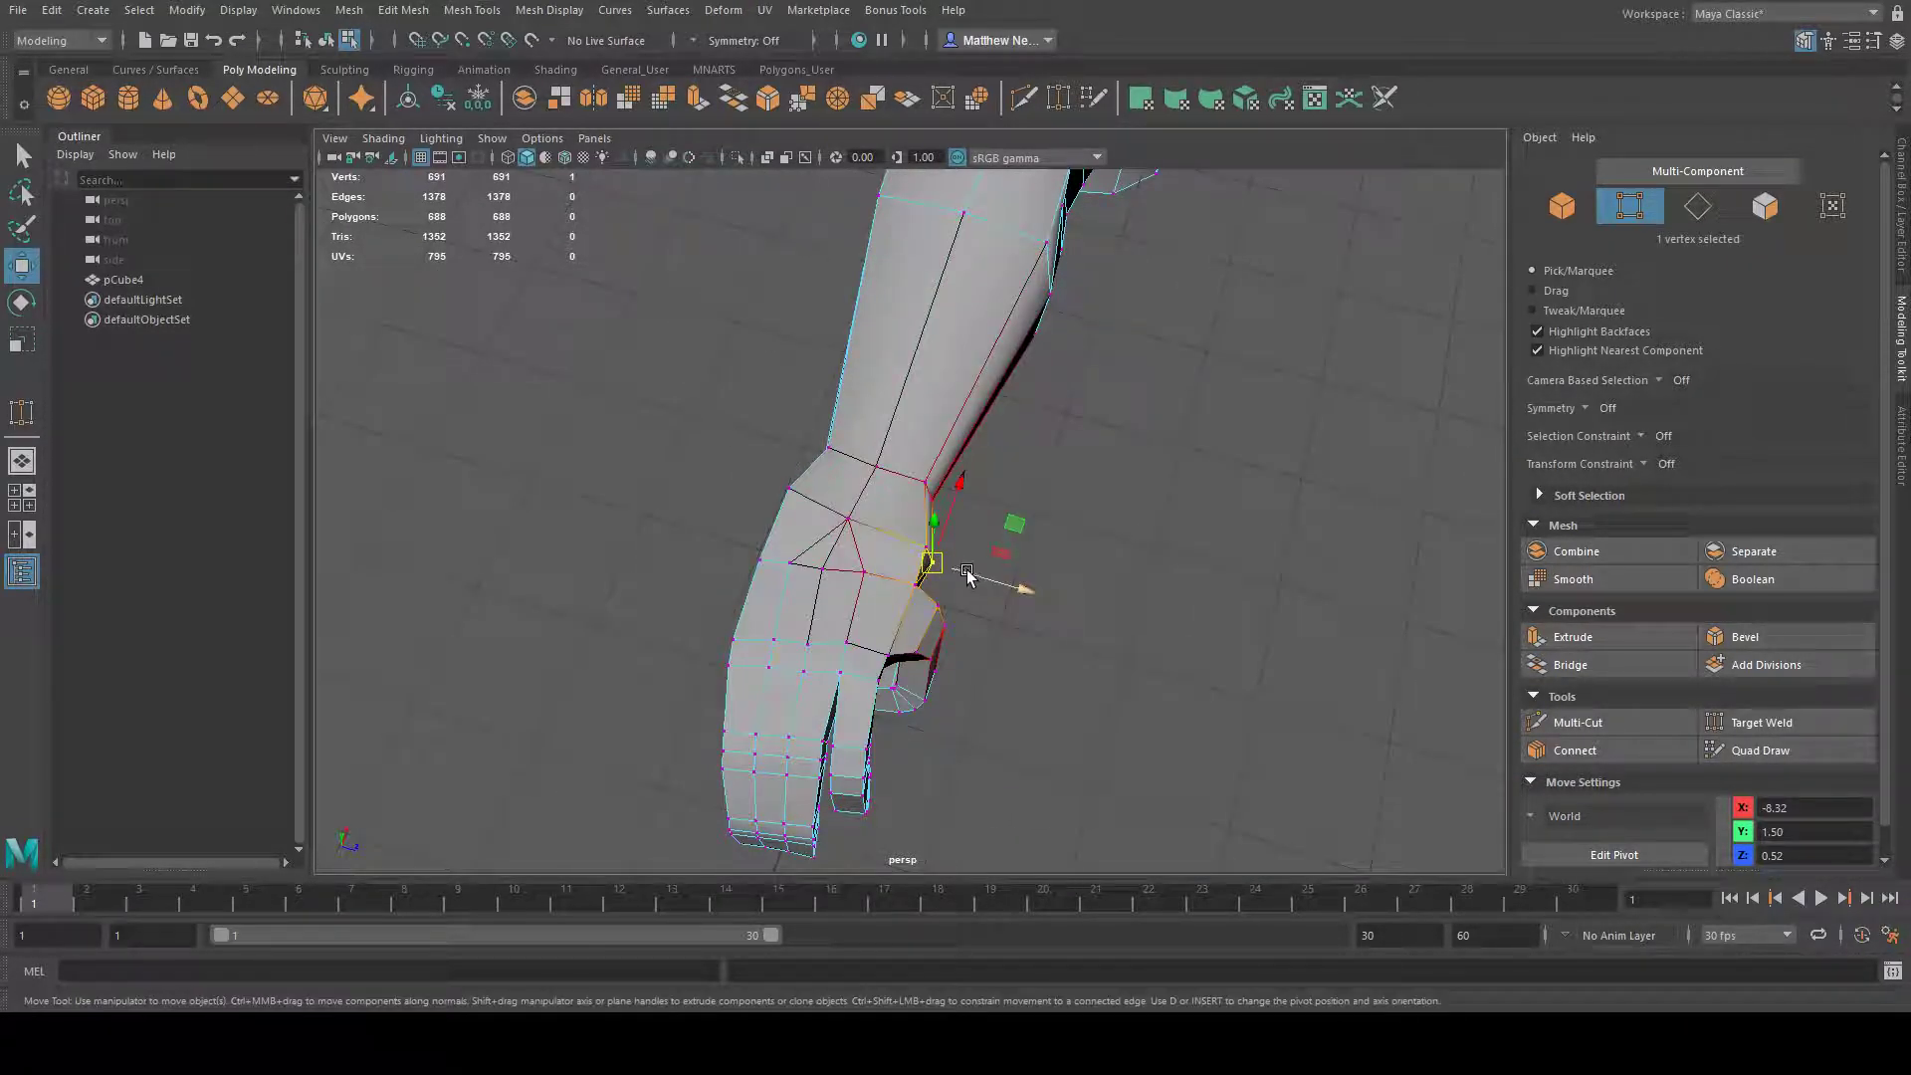
- Move the back vertex of the forearm loop next to the mirrored hand's wrist to smooth the arm's outline
left_click_drag(1073, 612, 543, 731, "alt")
left_click_drag(902, 348, 903, 349)
left_click_drag(777, 528, 998, 576)
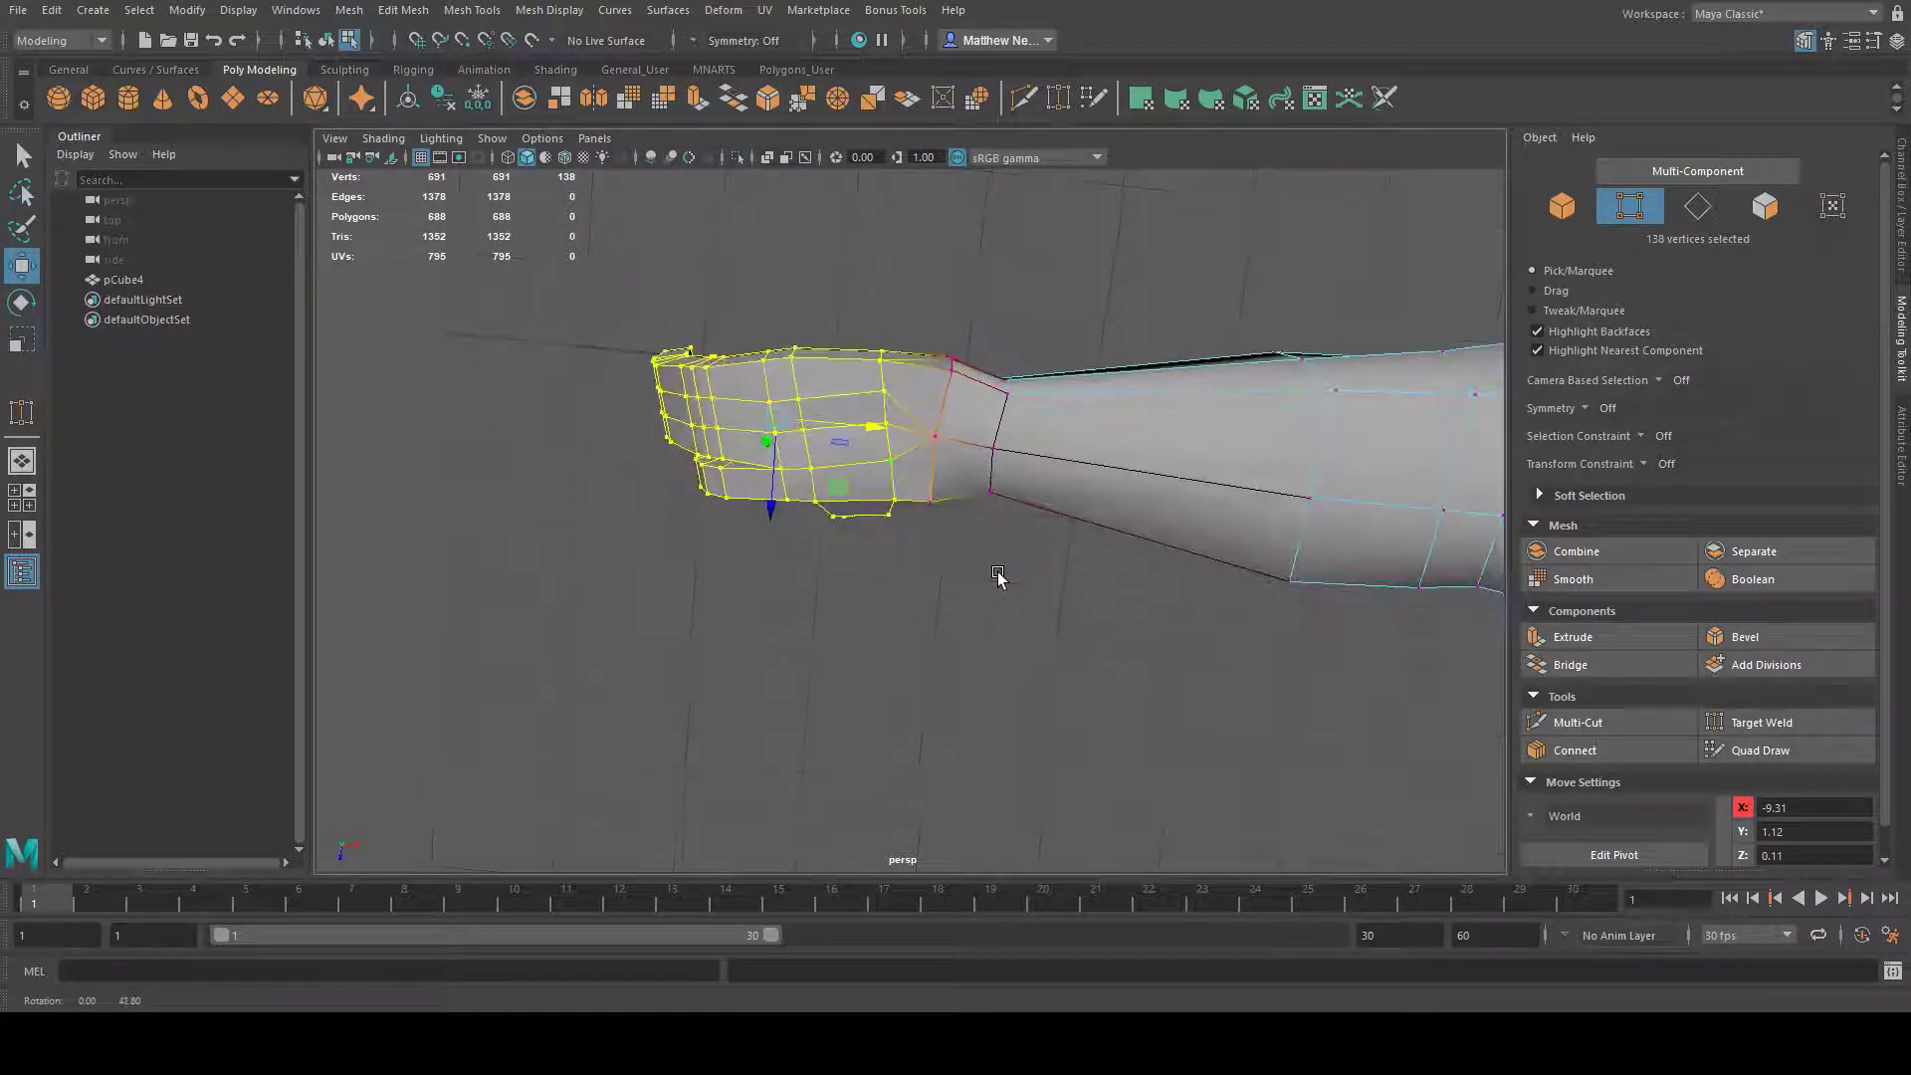
left_click(1009, 378)
left_click_drag(1015, 383, 1049, 416, "alt")
middle_click_drag(984, 504, 991, 494)
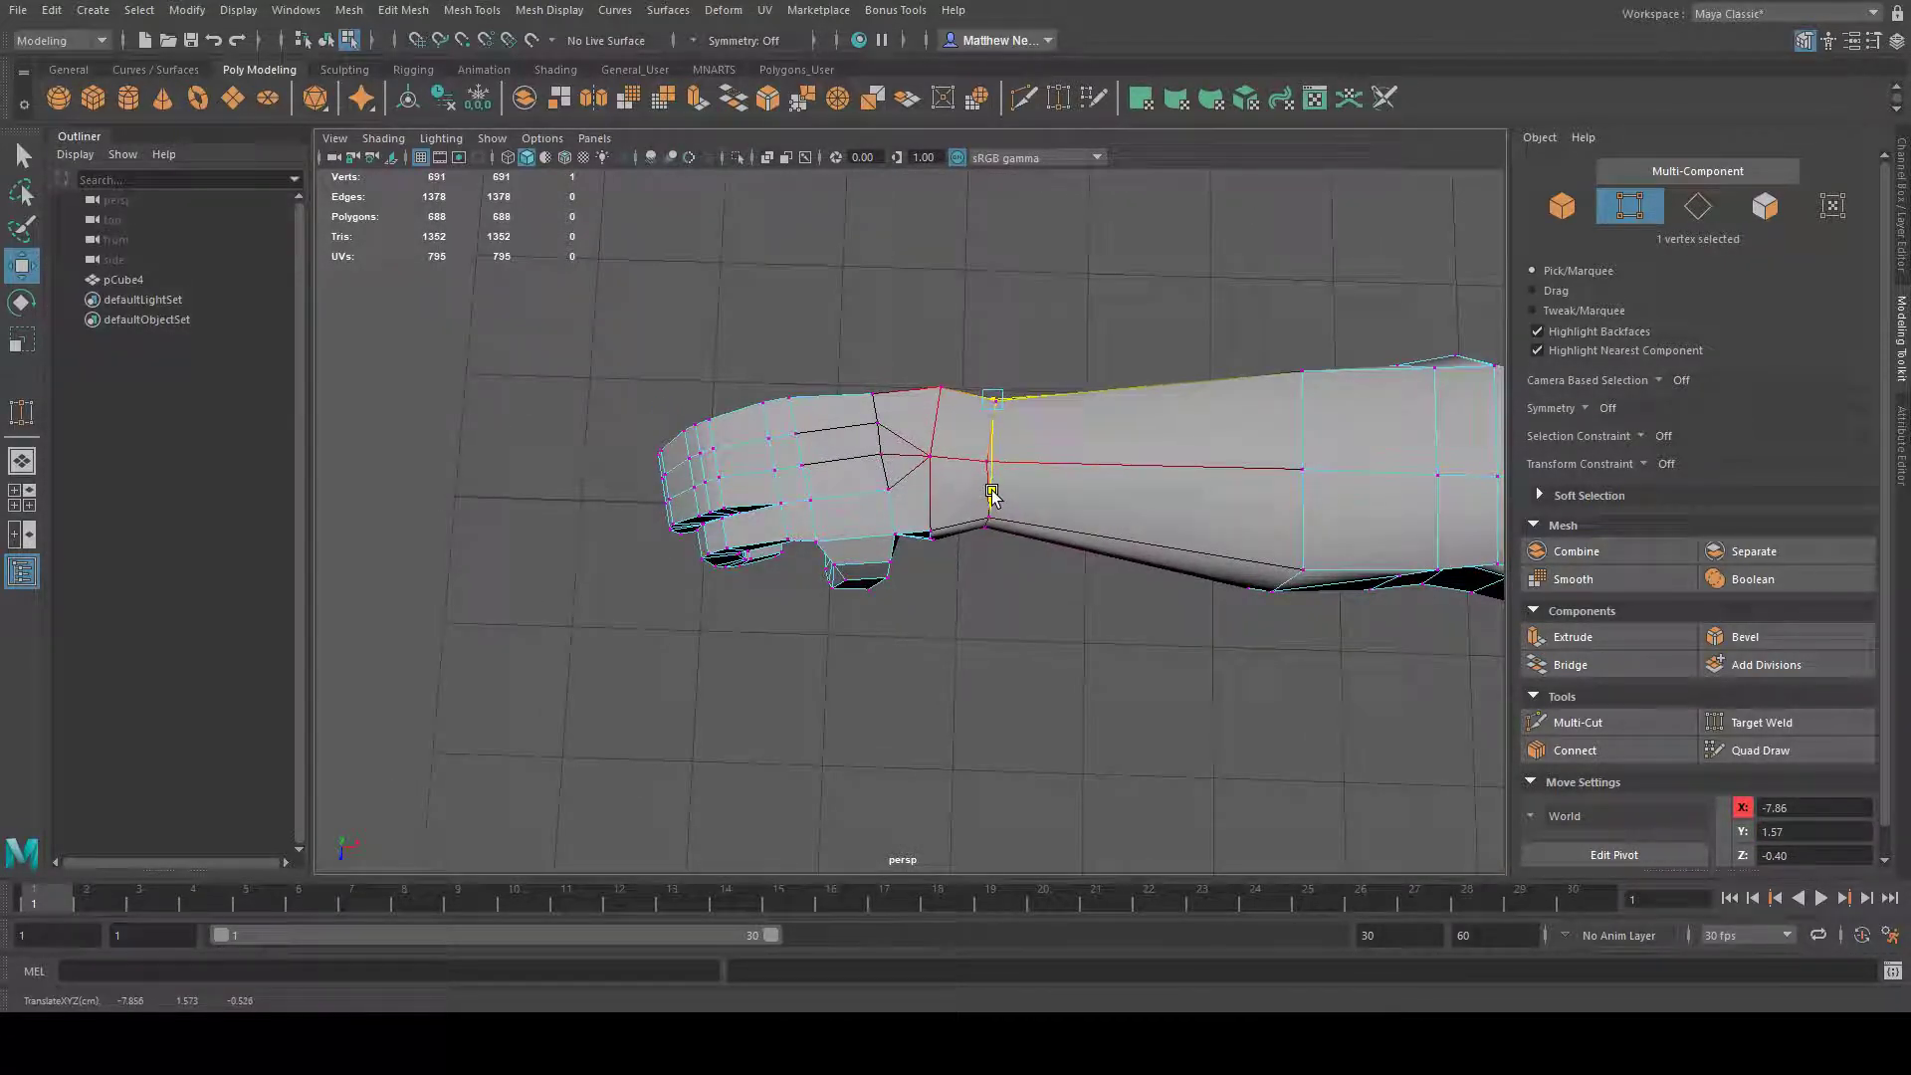
- Reposition further vertices around the mirrored hand's wrist to round the joint between hand and forearm
left_click_drag(991, 489, 1139, 533, "alt")
left_click(1118, 504)
right_click_drag(1138, 534, 1121, 509, "alt")
left_click_drag(1122, 511, 941, 528, "alt")
left_click(840, 640)
left_click_drag(762, 526, 756, 522)
left_click(864, 456)
left_click_drag(946, 418, 826, 569, "alt")
left_click(799, 568)
left_click_drag(764, 487, 759, 500)
- Check the wrist vertices from the remaining sides, finish the wrist adjustment and clear the vertex selection
left_click_drag(796, 597, 842, 438, "alt")
left_click(725, 666)
left_click_drag(725, 665, 657, 478, "alt")
left_click(681, 599)
left_click_drag(831, 461, 796, 537, "alt")
left_click(742, 418)
left_click(665, 524)
left_click_drag(664, 524, 1092, 543, "alt")
left_click(752, 460)
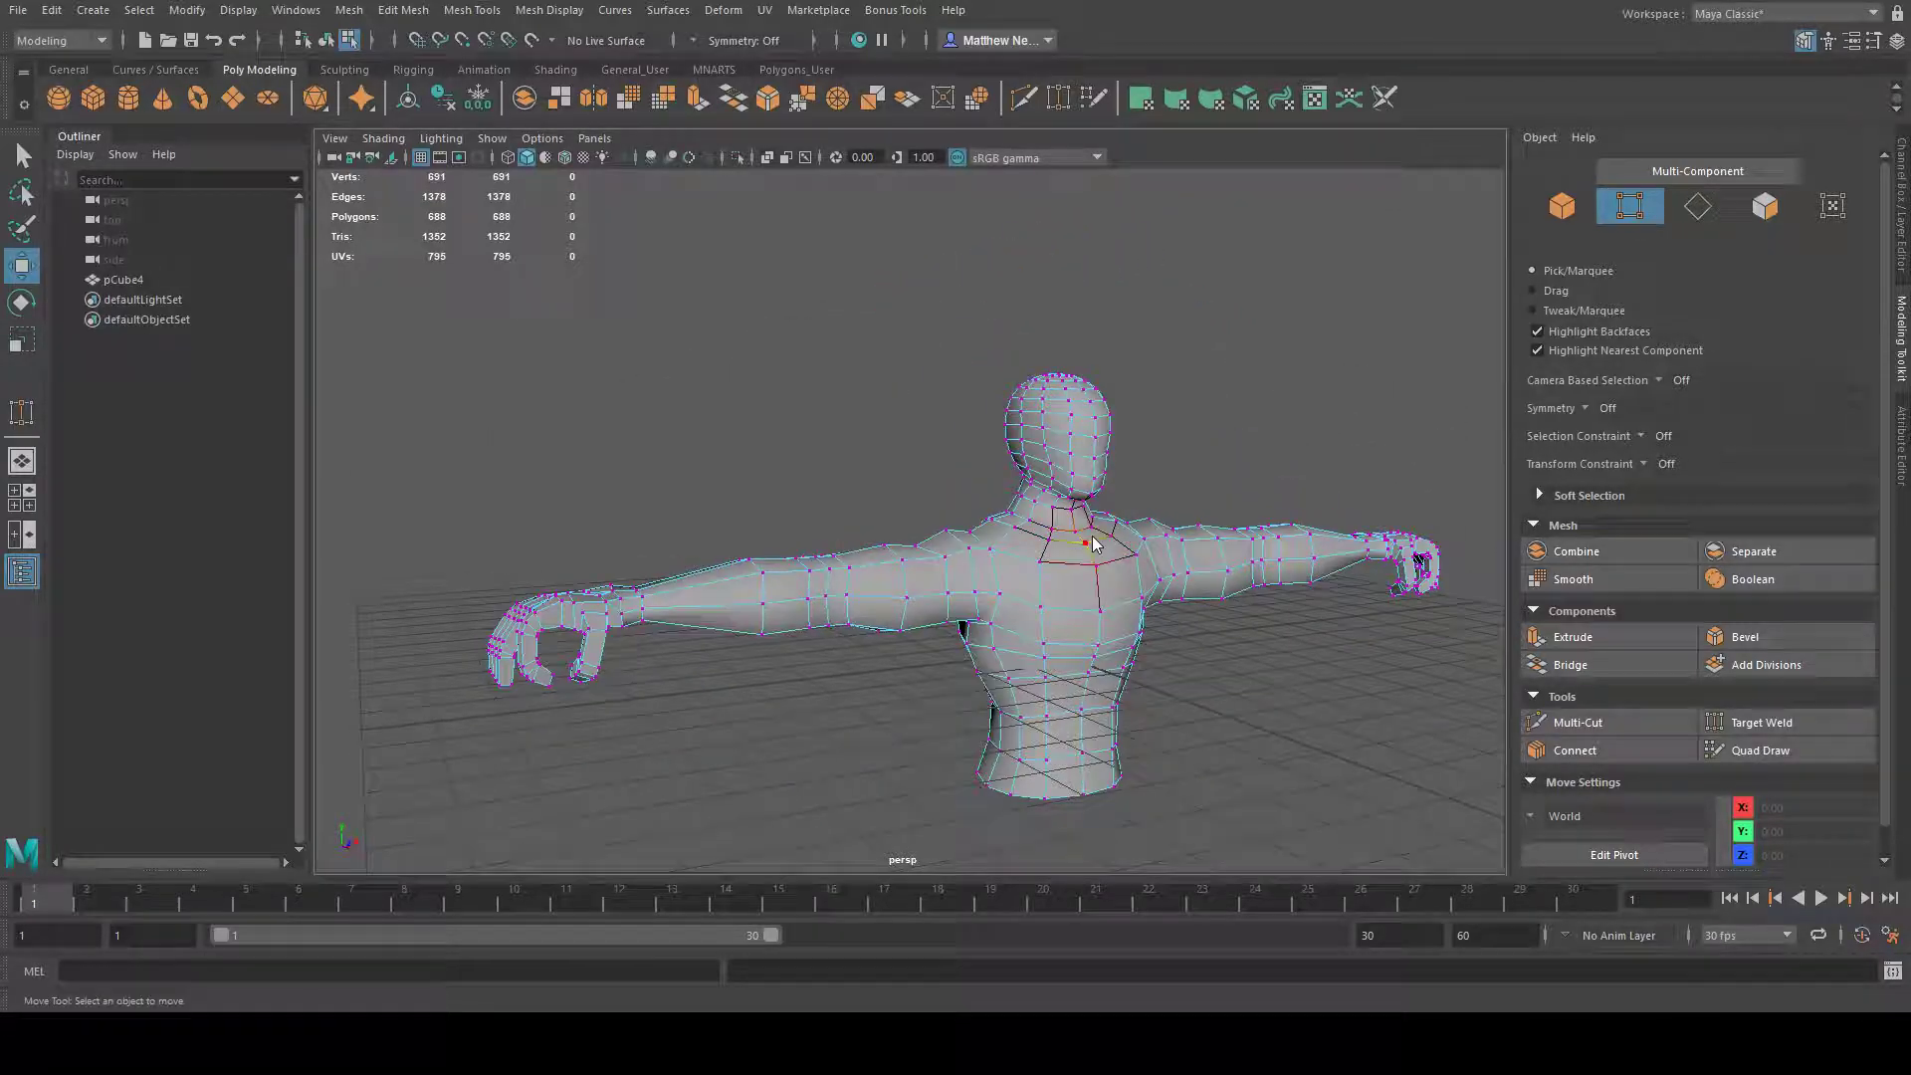
- Return to object selection and soften the edges of the whole character mesh
key("F8")
left_click(1335, 503)
left_click_drag(1334, 503, 1094, 545, "alt")
left_click(853, 494)
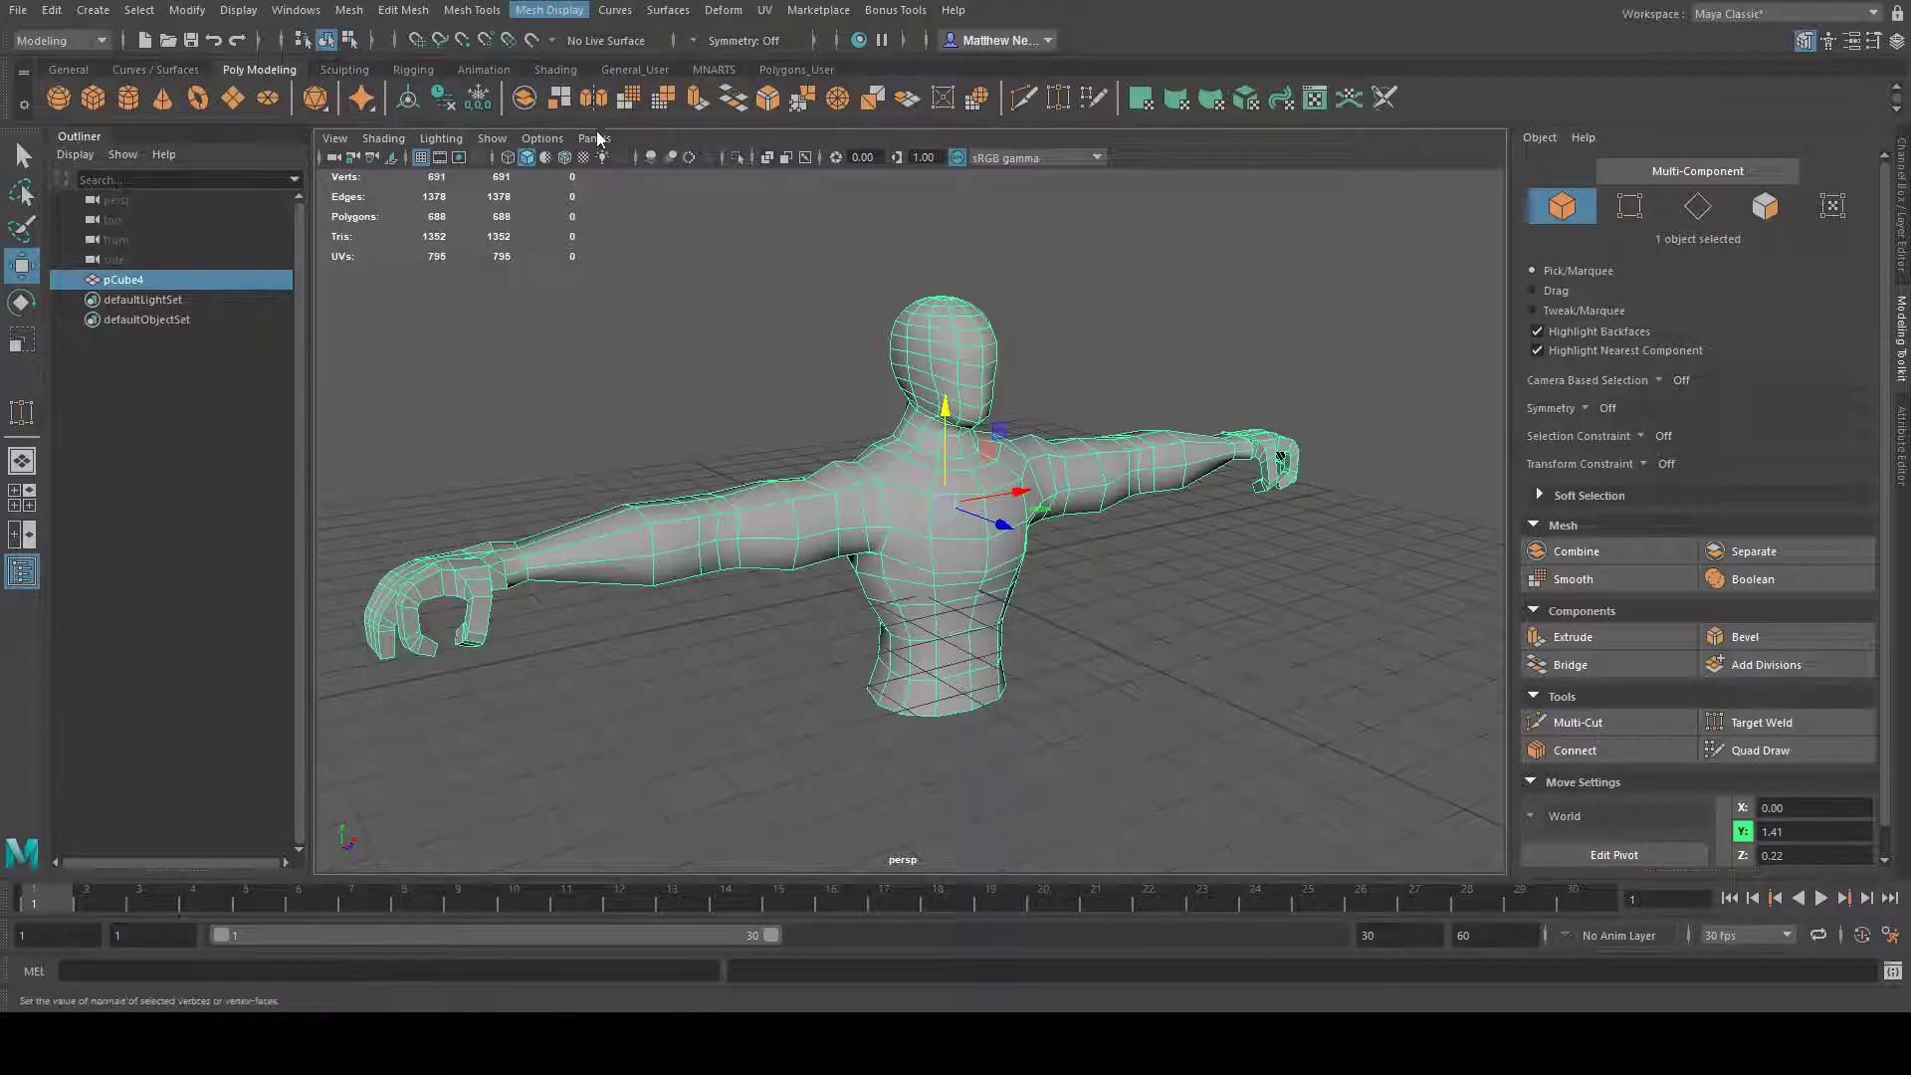
left_click(595, 194)
- Examine the shading of the character's hands, arms and body from several angles
left_click_drag(595, 194, 823, 610, "alt")
left_click(1181, 610)
left_click_drag(1181, 610, 1204, 565, "alt")
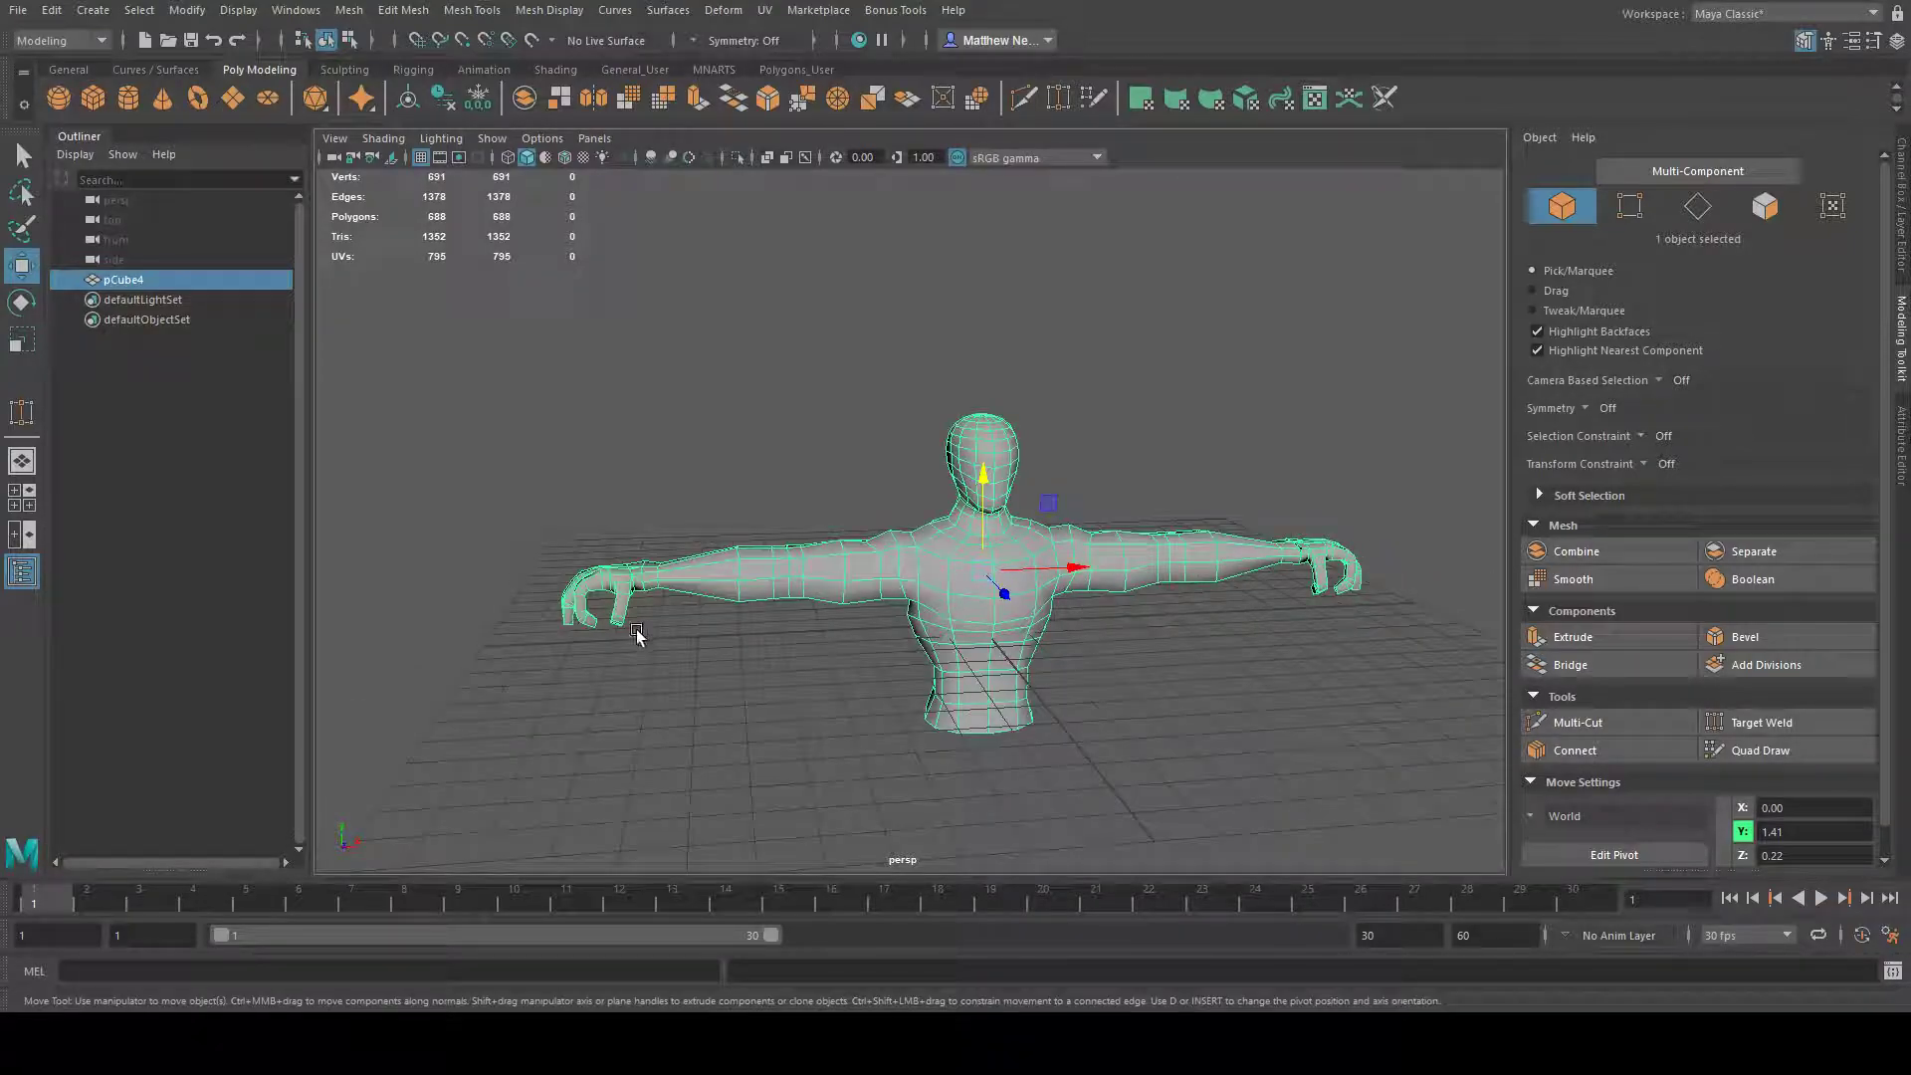
left_click_drag(1245, 690, 642, 566, "alt")
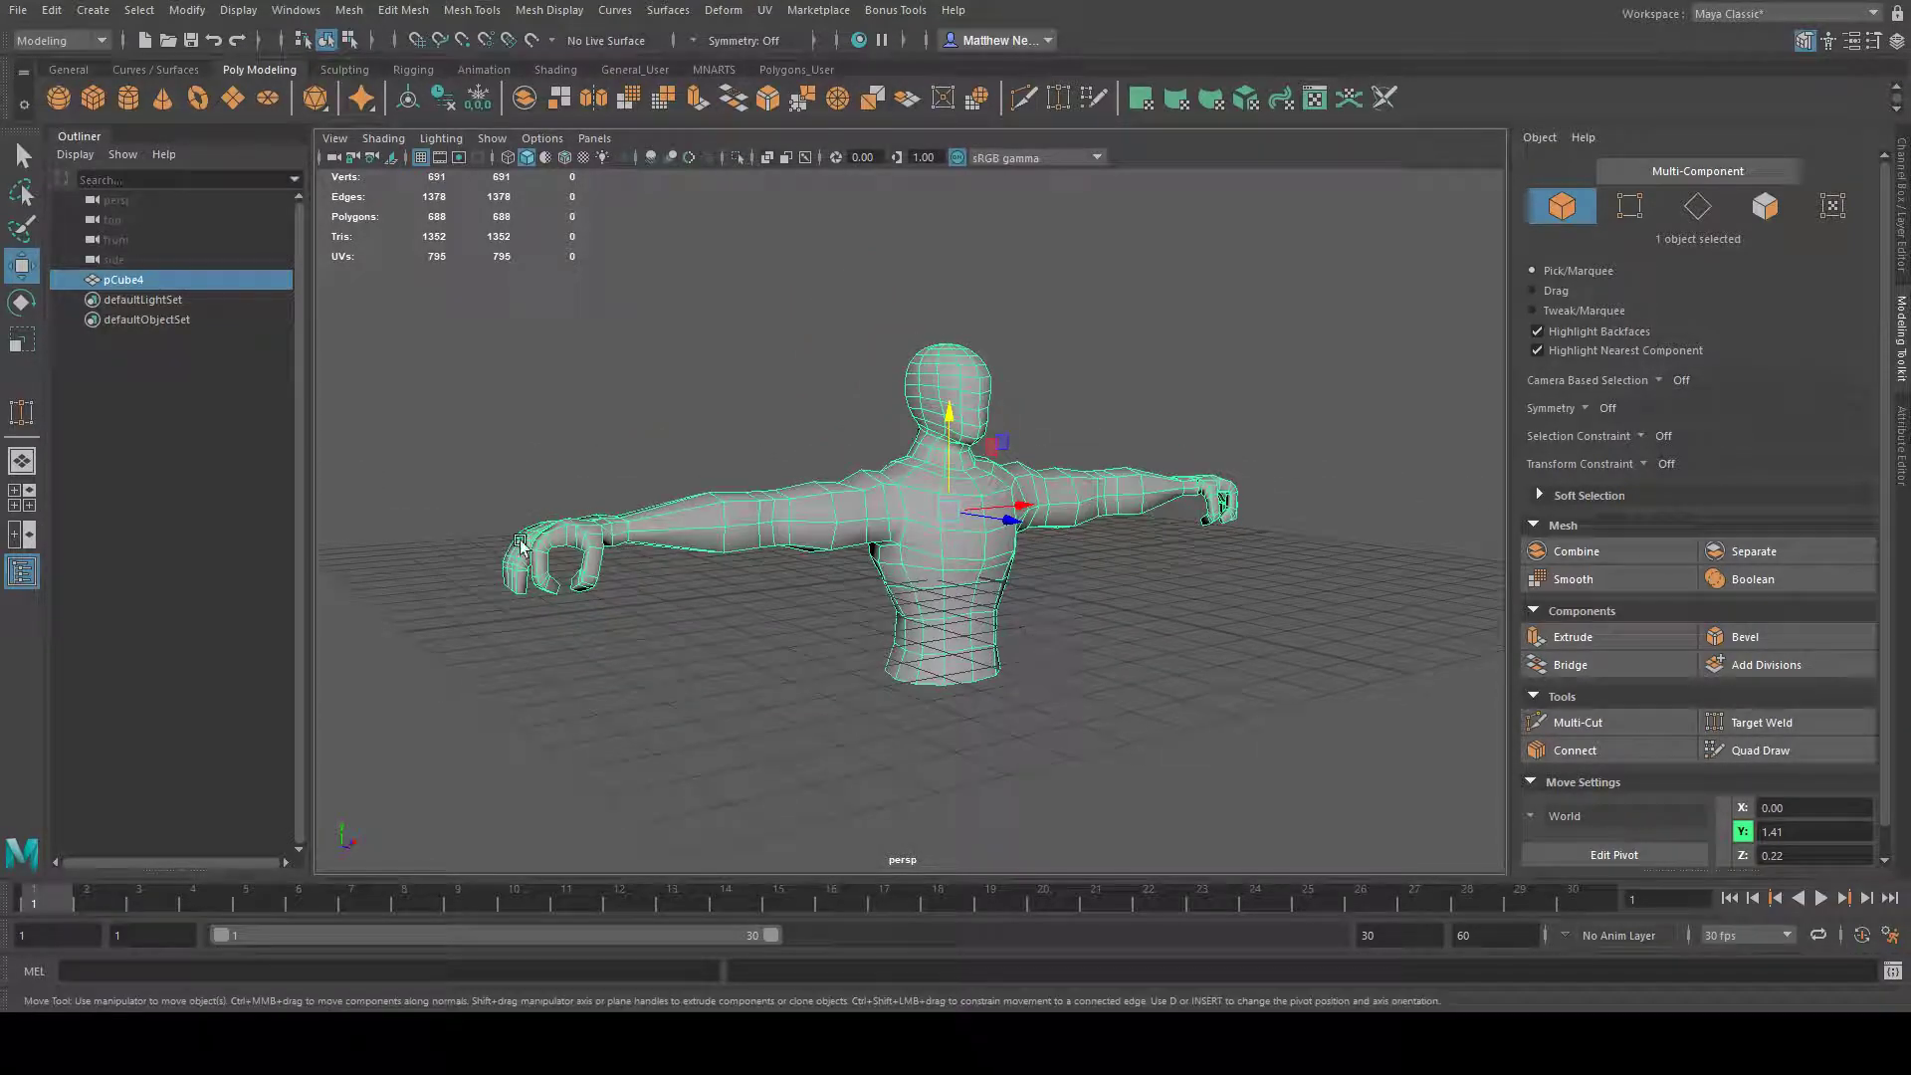
left_click_drag(754, 546, 671, 580, "alt")
left_click_drag(1127, 604, 715, 624, "alt")
left_click_drag(926, 511, 1144, 597, "alt")
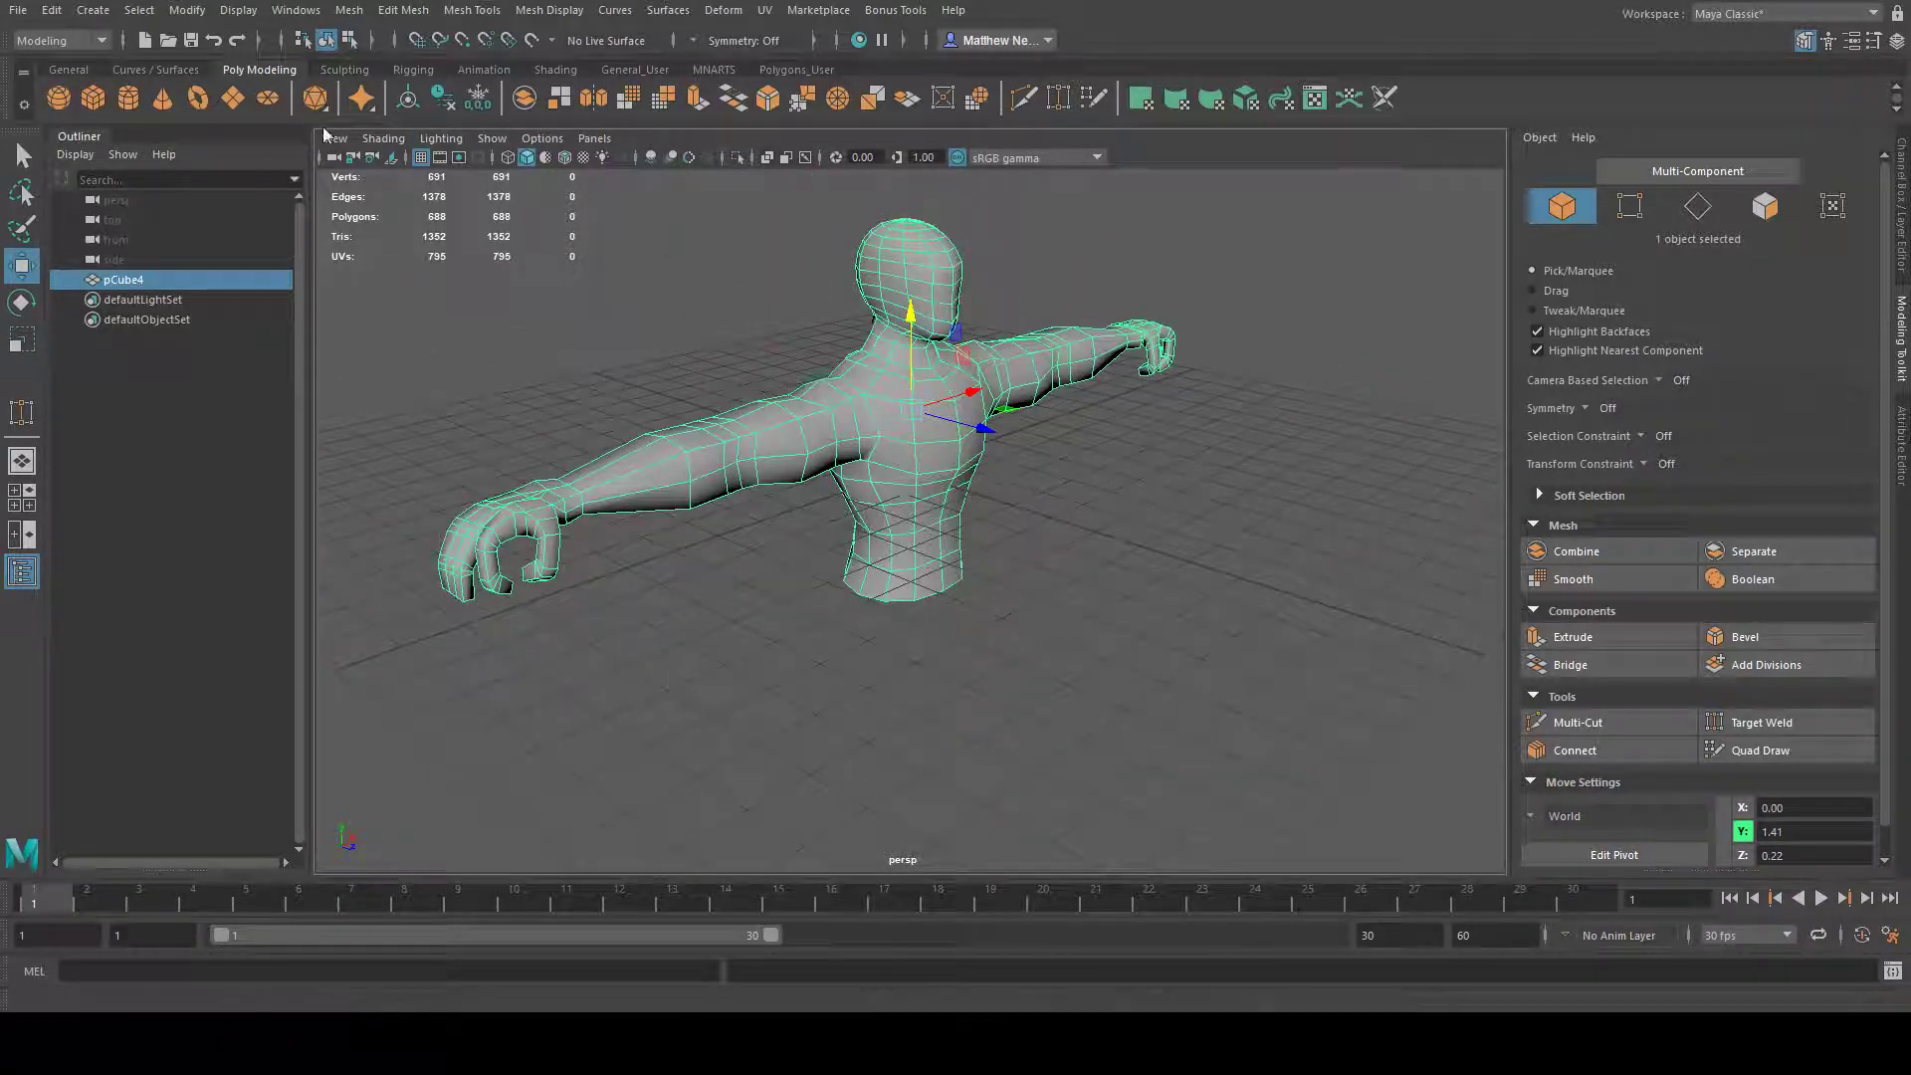
- Create a polygon cylinder below the torso and scale it into a long, slim leg-like column
left_click(126, 104)
left_click_drag(954, 423, 1001, 481, "alt")
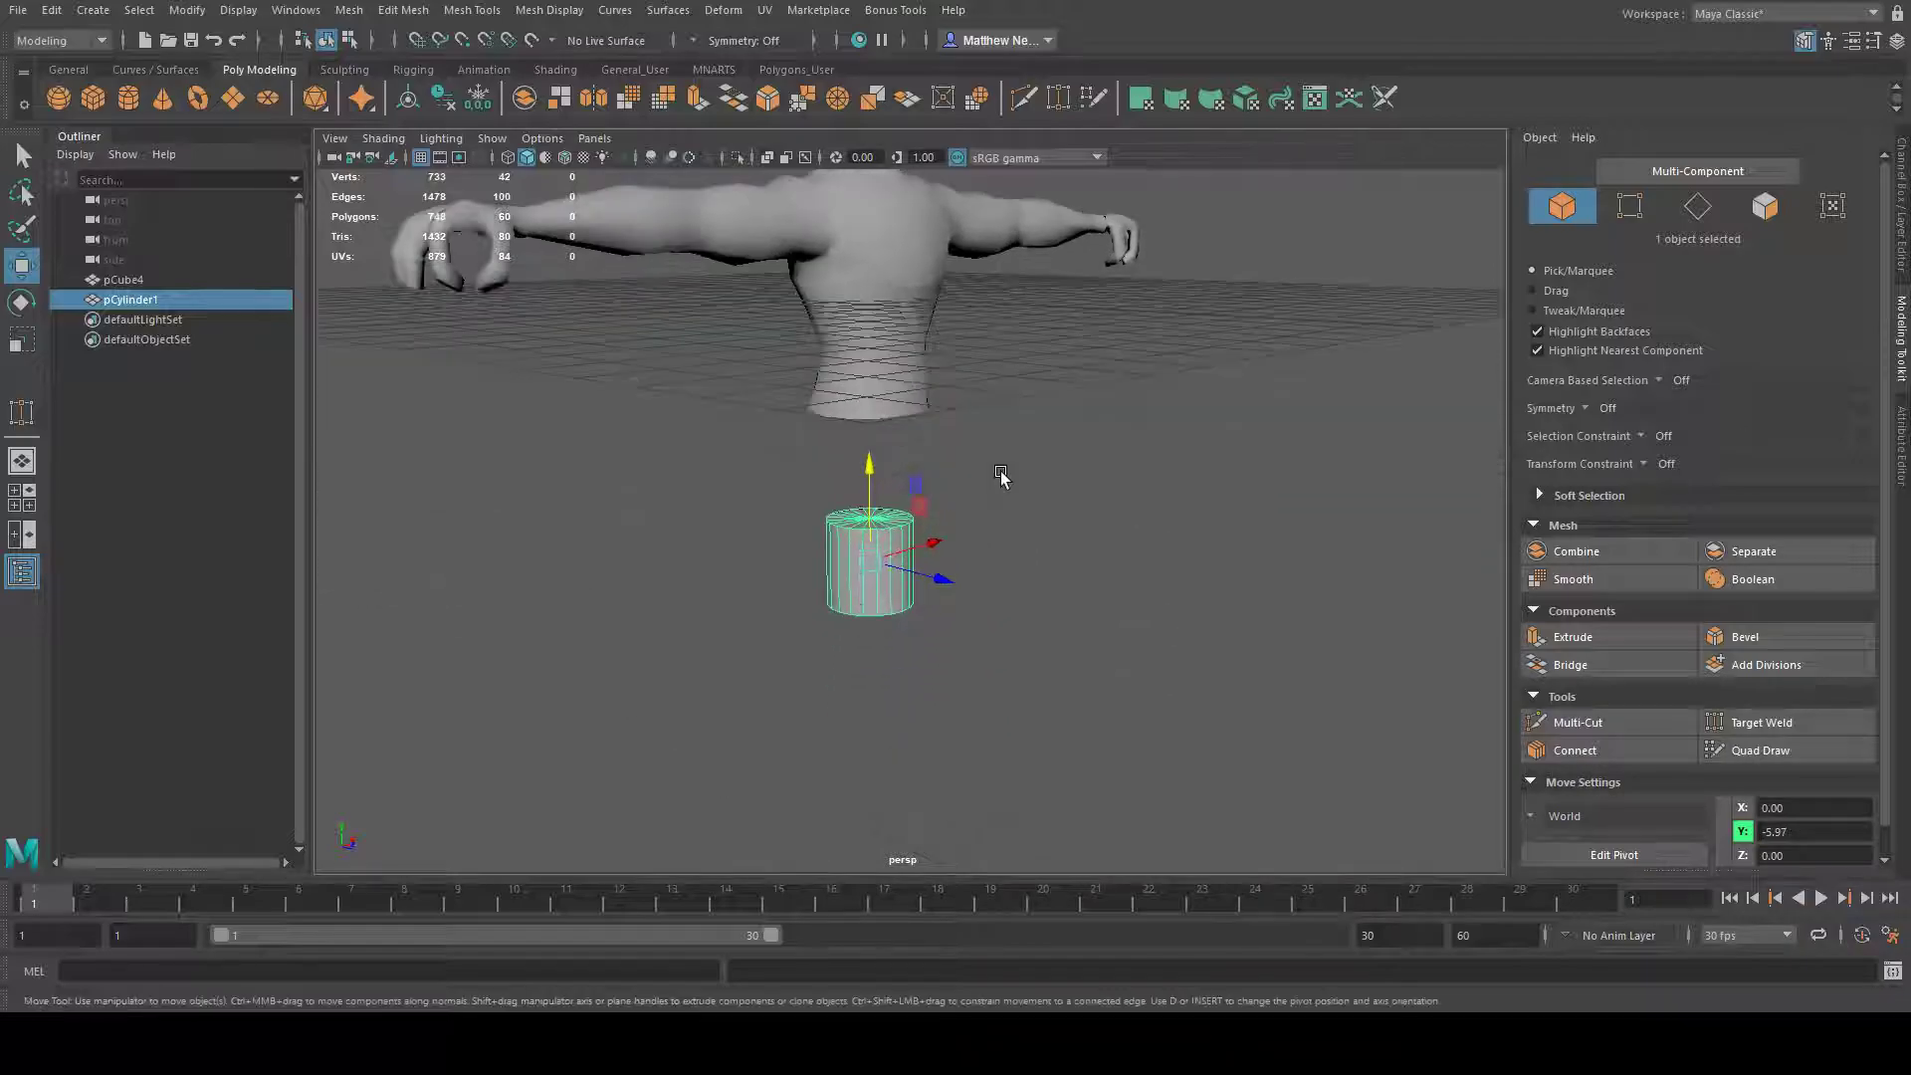
left_click(27, 343)
left_click_drag(985, 571, 980, 617, "alt")
left_click_drag(867, 556, 827, 553)
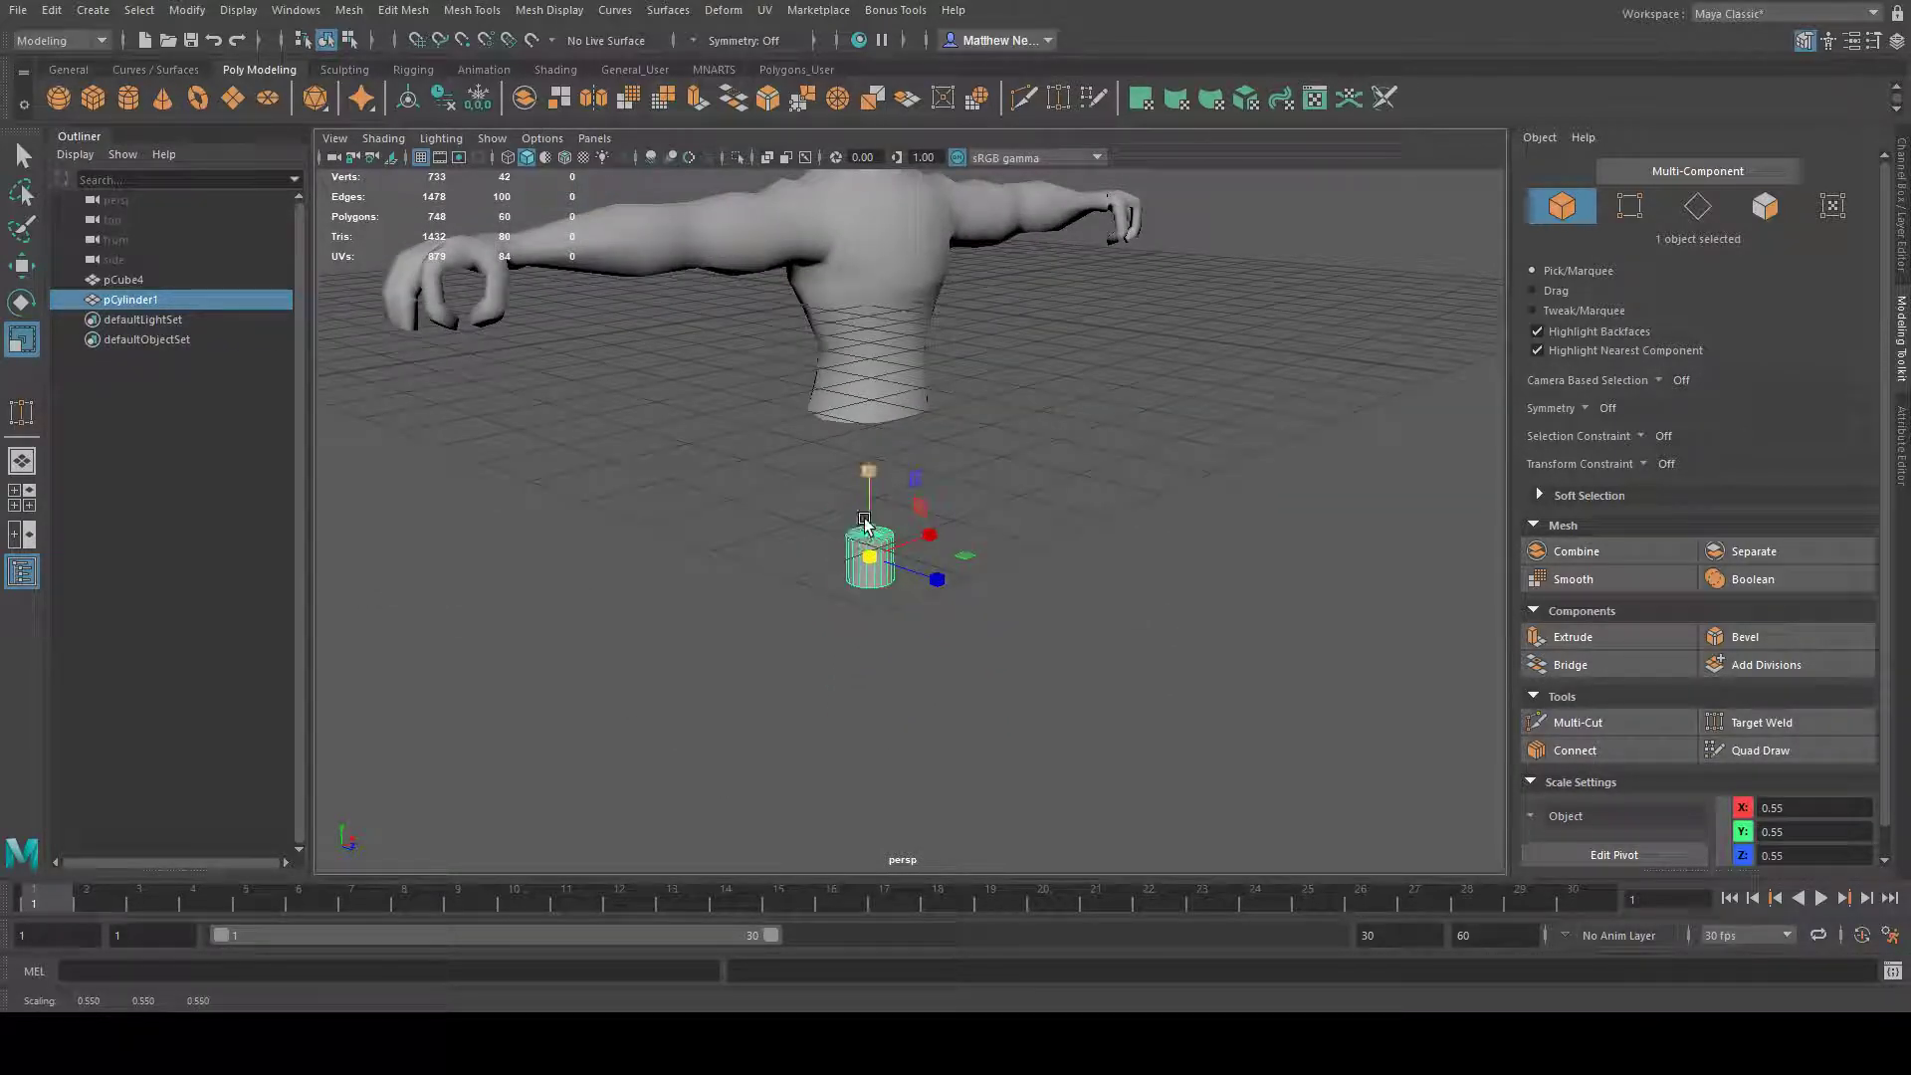
mouse_move(866, 450)
left_mouse_down()
mouse_move(870, 299)
mouse_move(902, 514)
mouse_move(852, 468)
mouse_move(893, 474)
left_mouse_up()
left_click_drag(1000, 470, 977, 589, "alt")
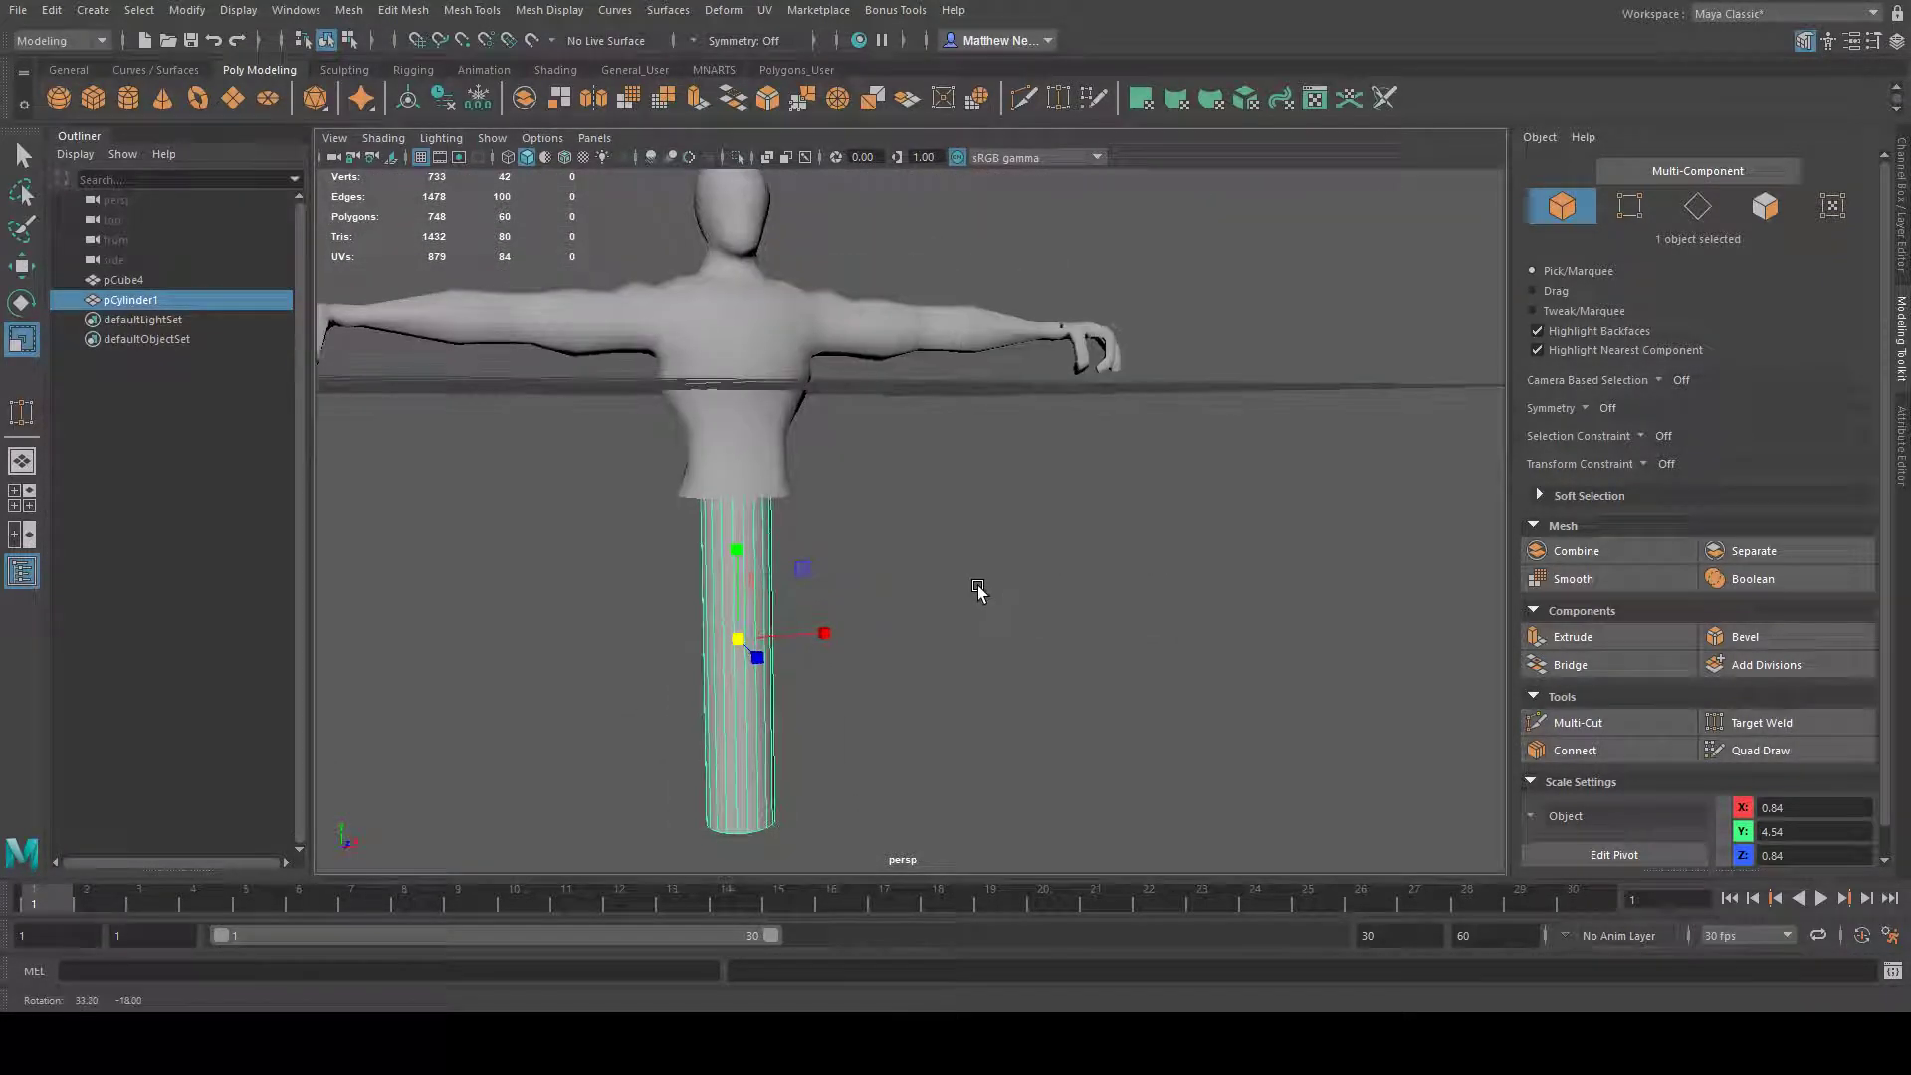
- Move the cylinder down along Y so its upper end sits just below the torso's open waist
left_click(28, 267)
middle_click_drag(739, 569, 746, 444, "alt")
left_click_drag(746, 423, 750, 487)
left_click_drag(810, 426, 951, 528, "alt")
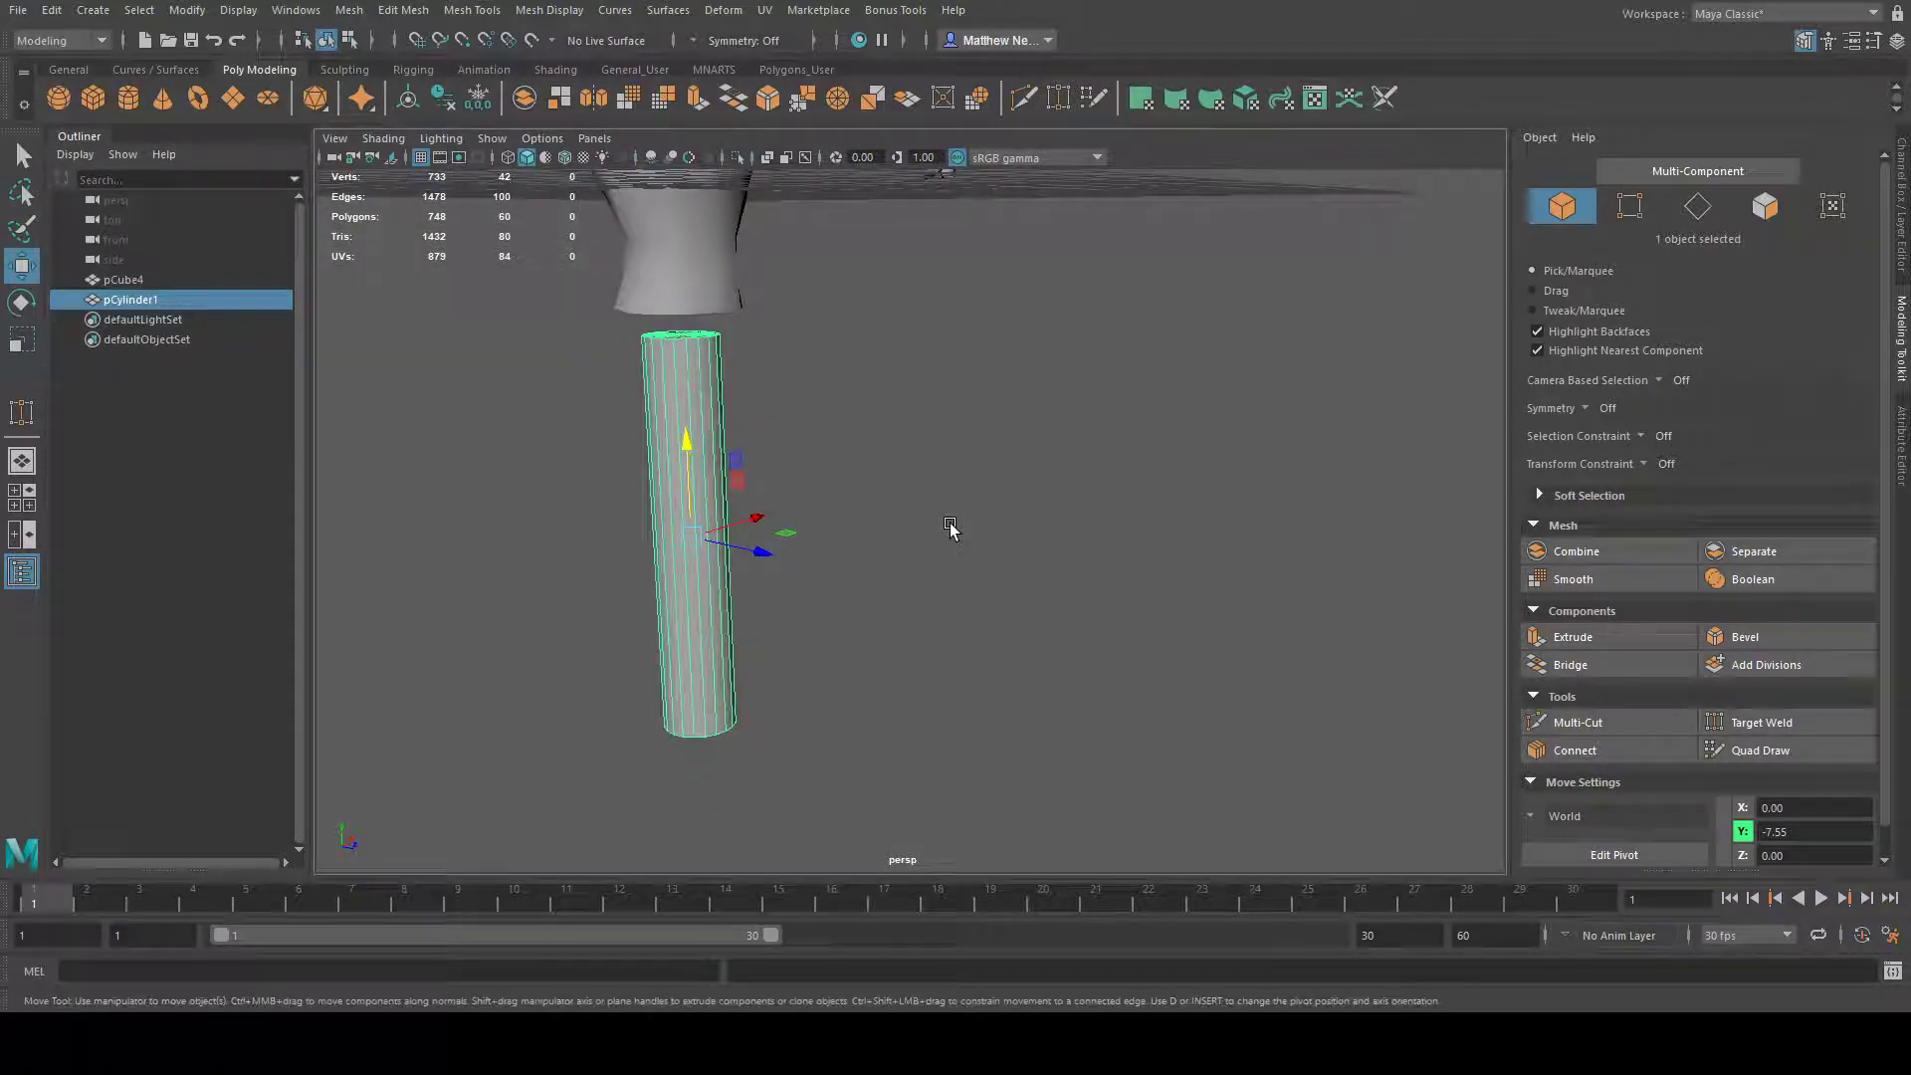
- Insert edge loops around the cylinder's middle and close to its upper and lower ends
left_click(1899, 448)
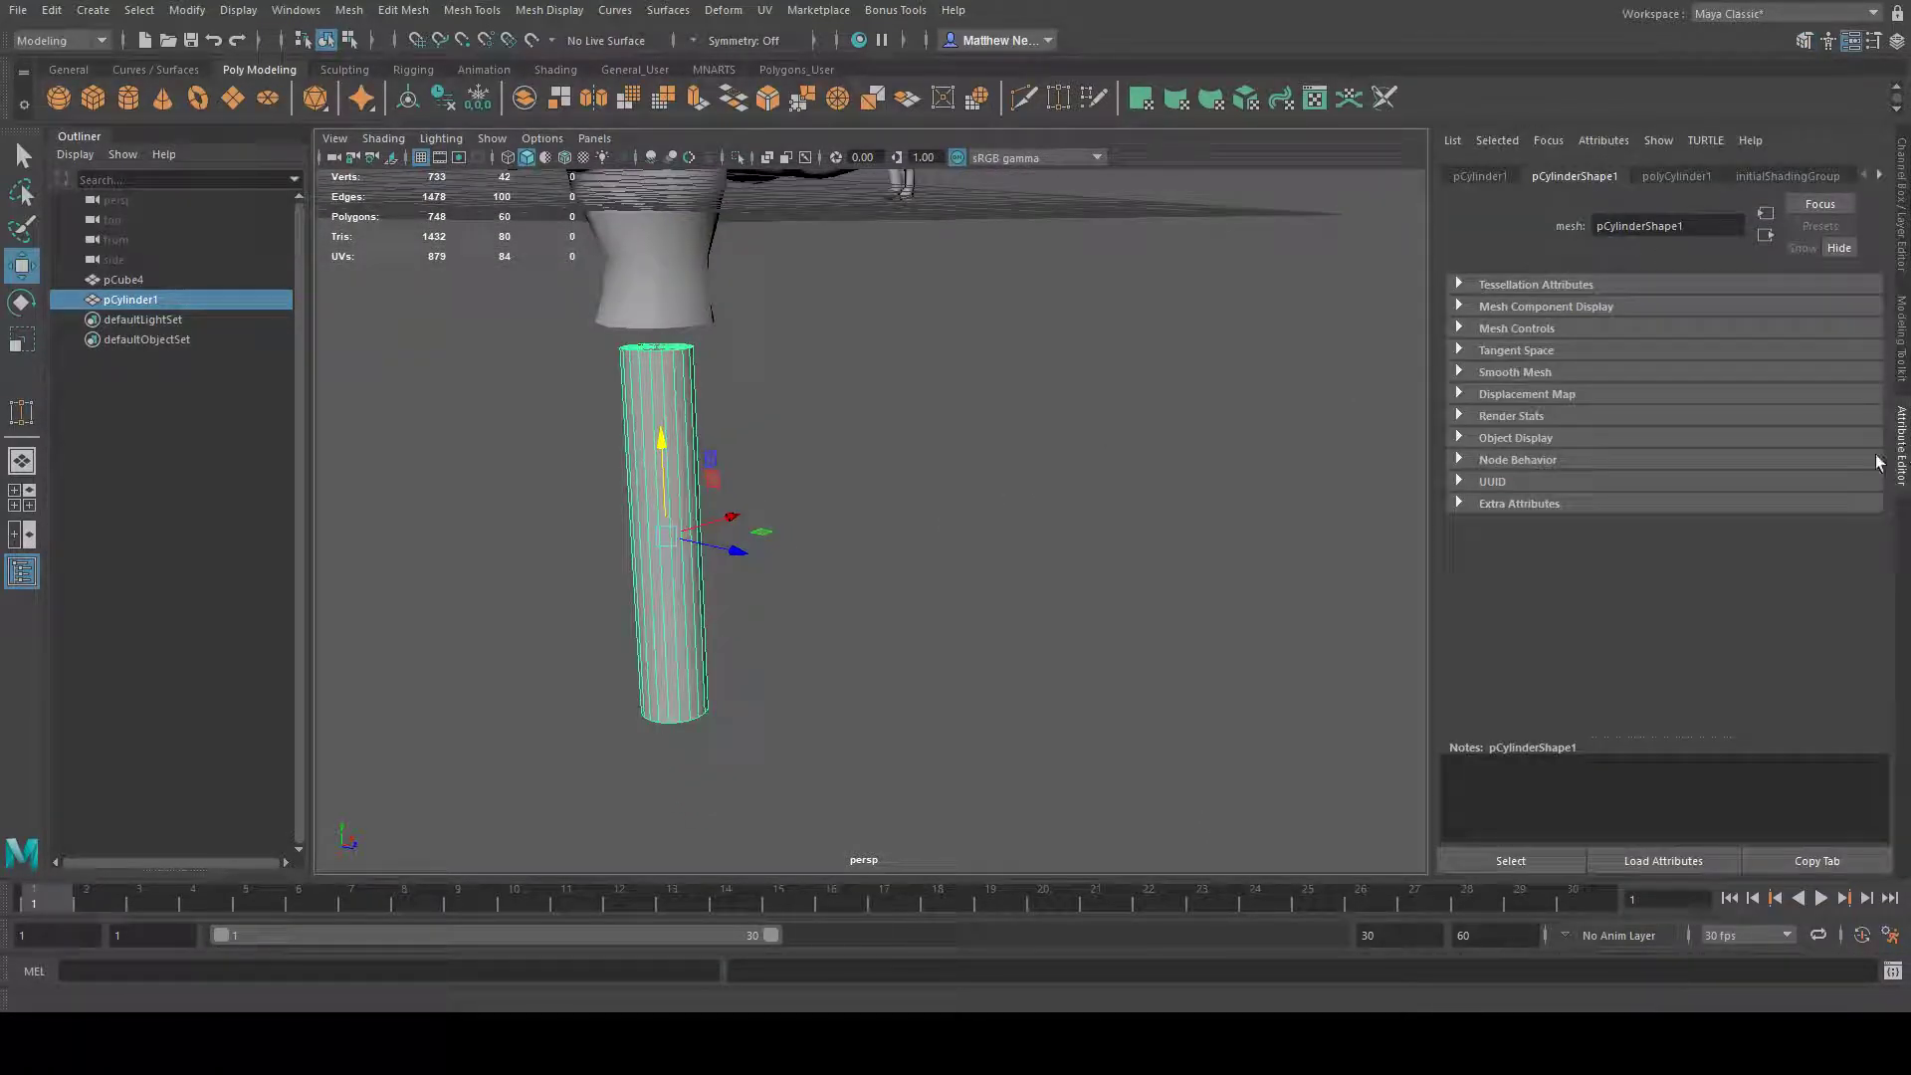
left_click(1692, 179)
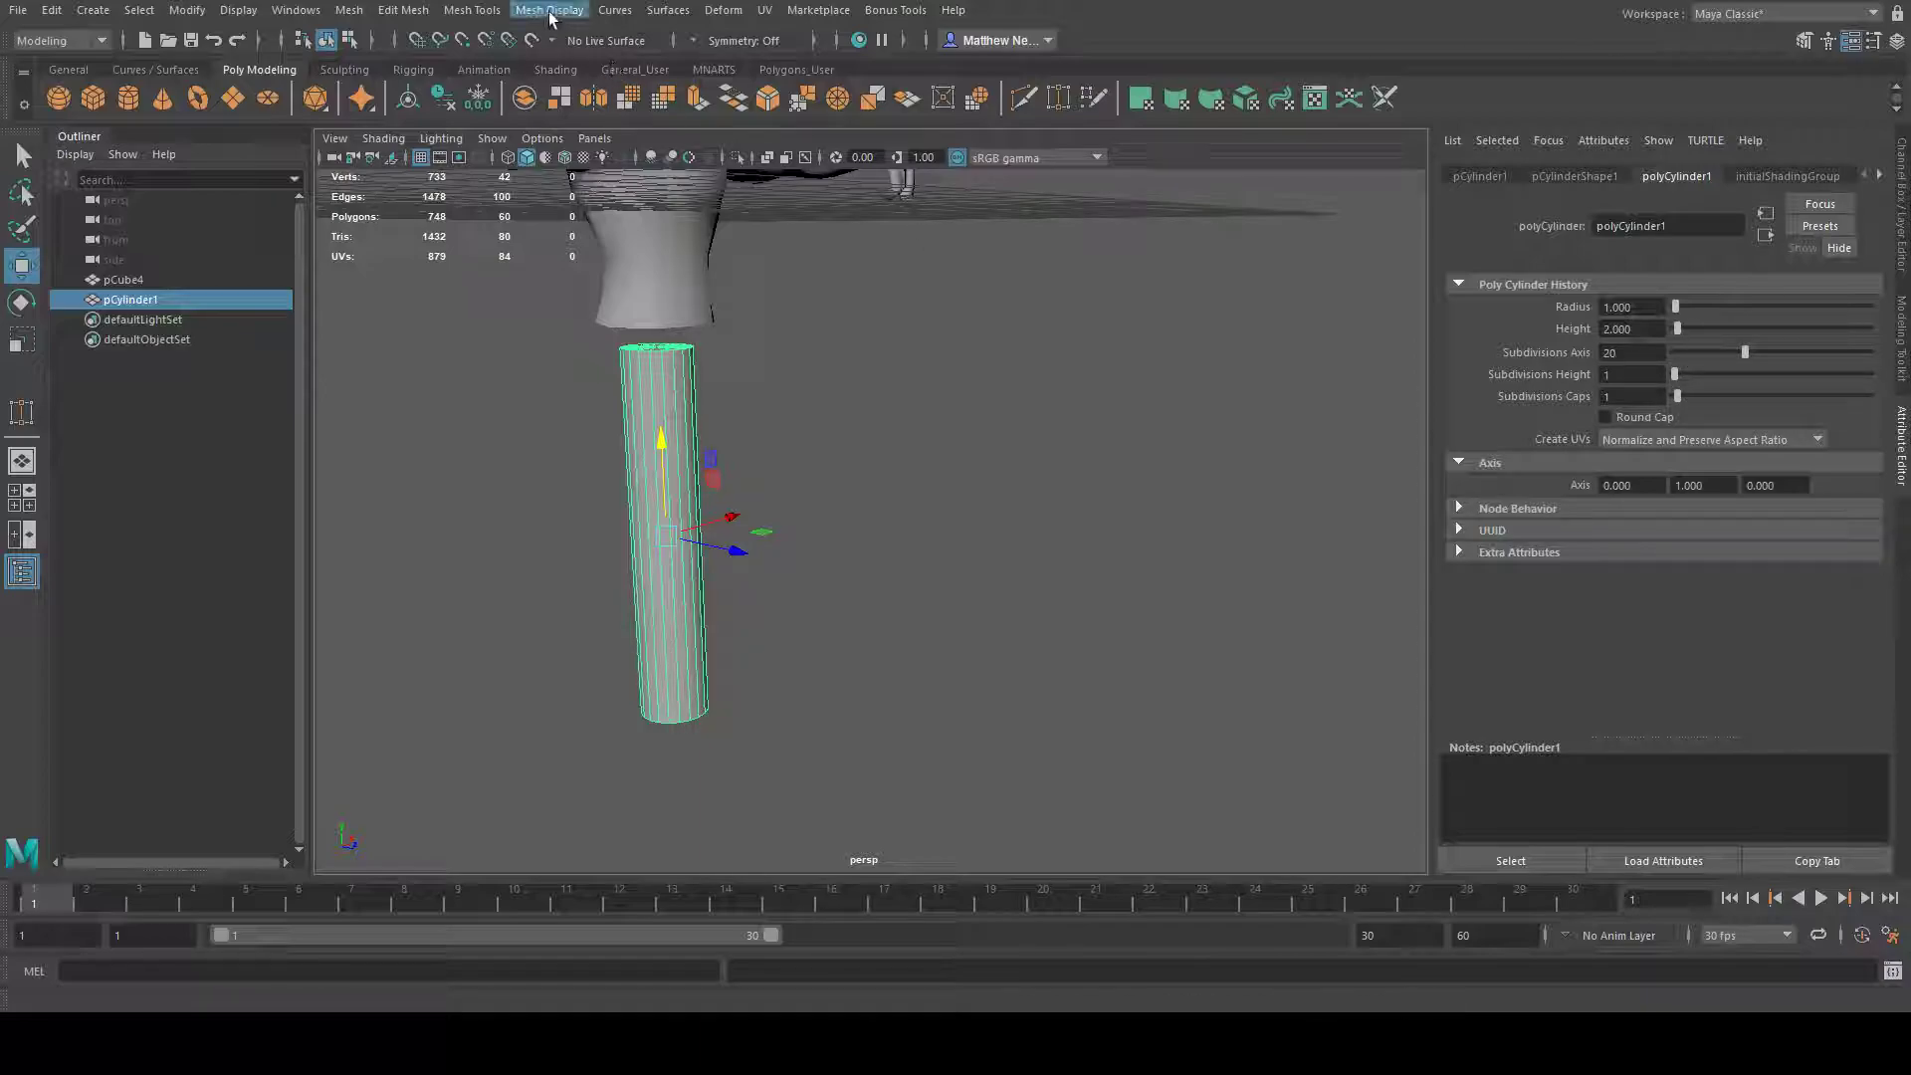
left_click(554, 159)
left_click_drag(716, 392, 666, 553, "alt")
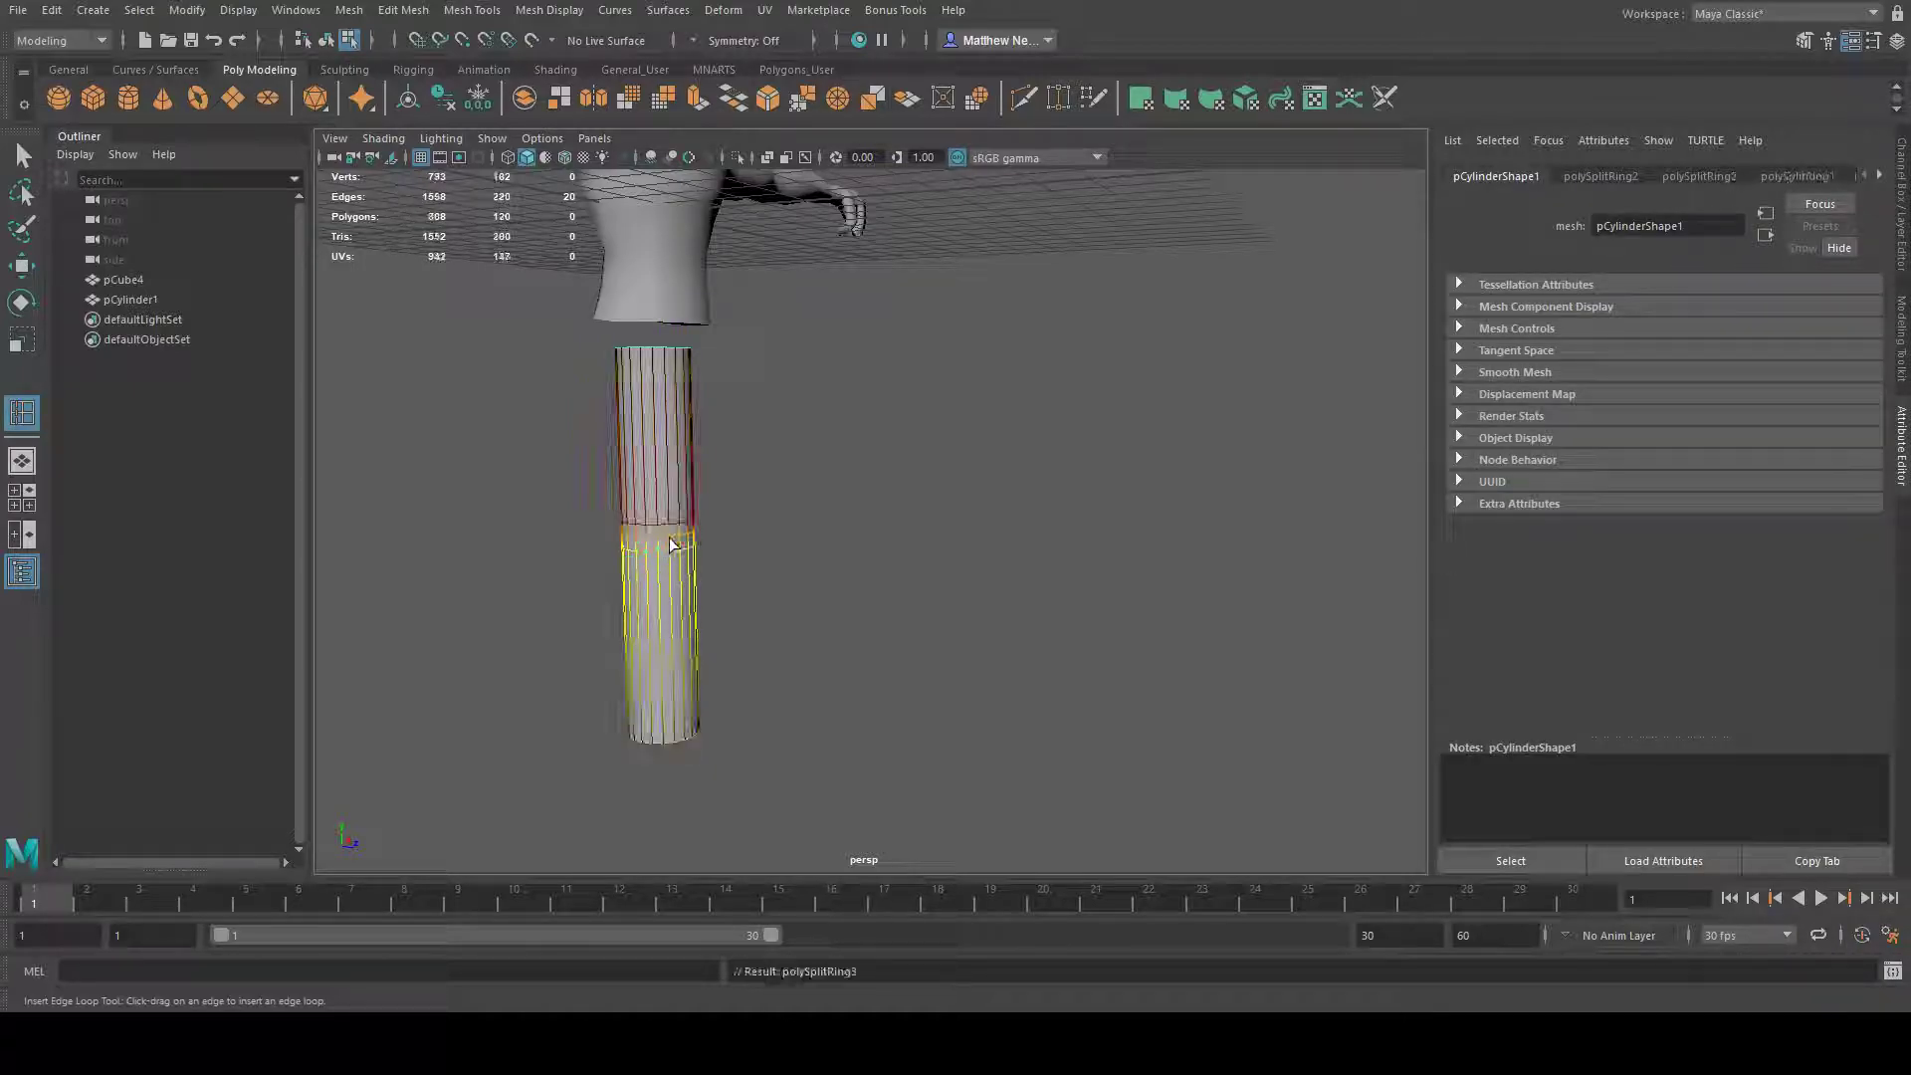
left_click_drag(667, 375, 687, 427)
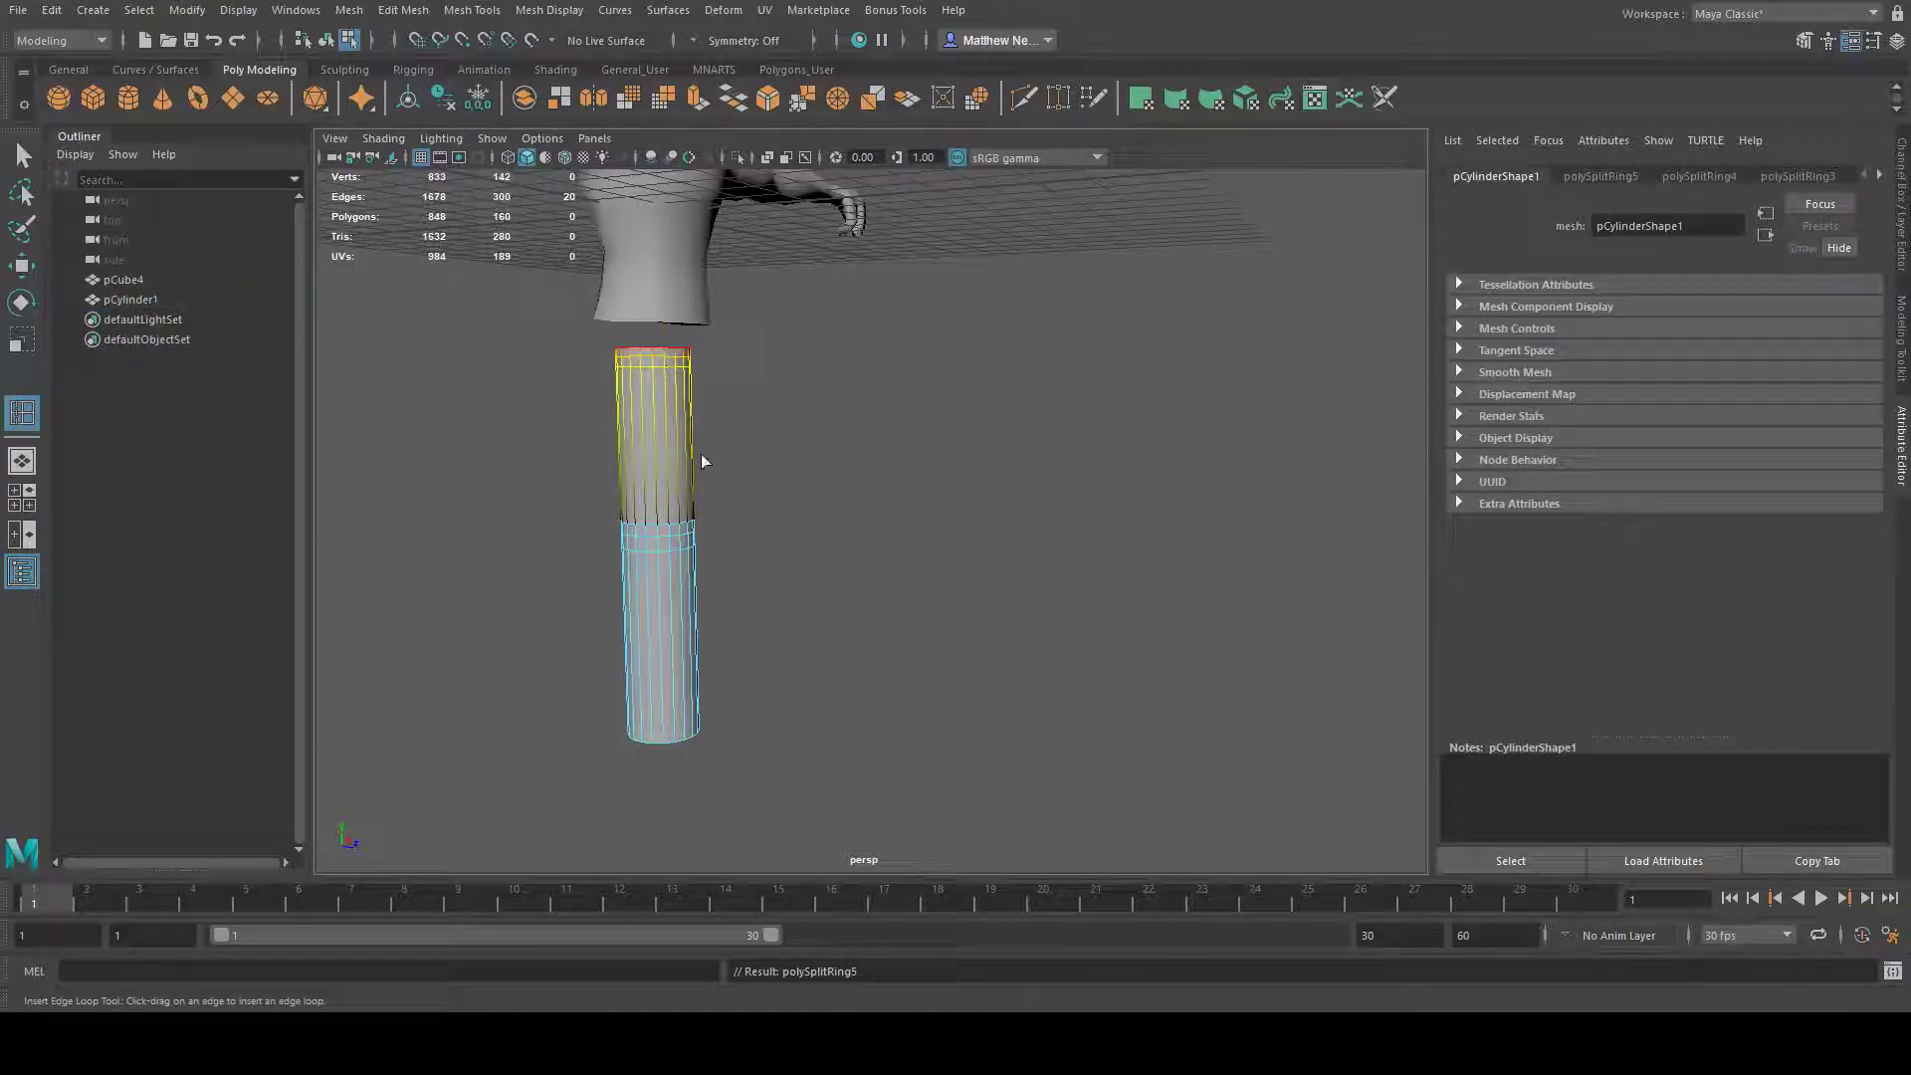
left_click_drag(660, 736, 664, 735)
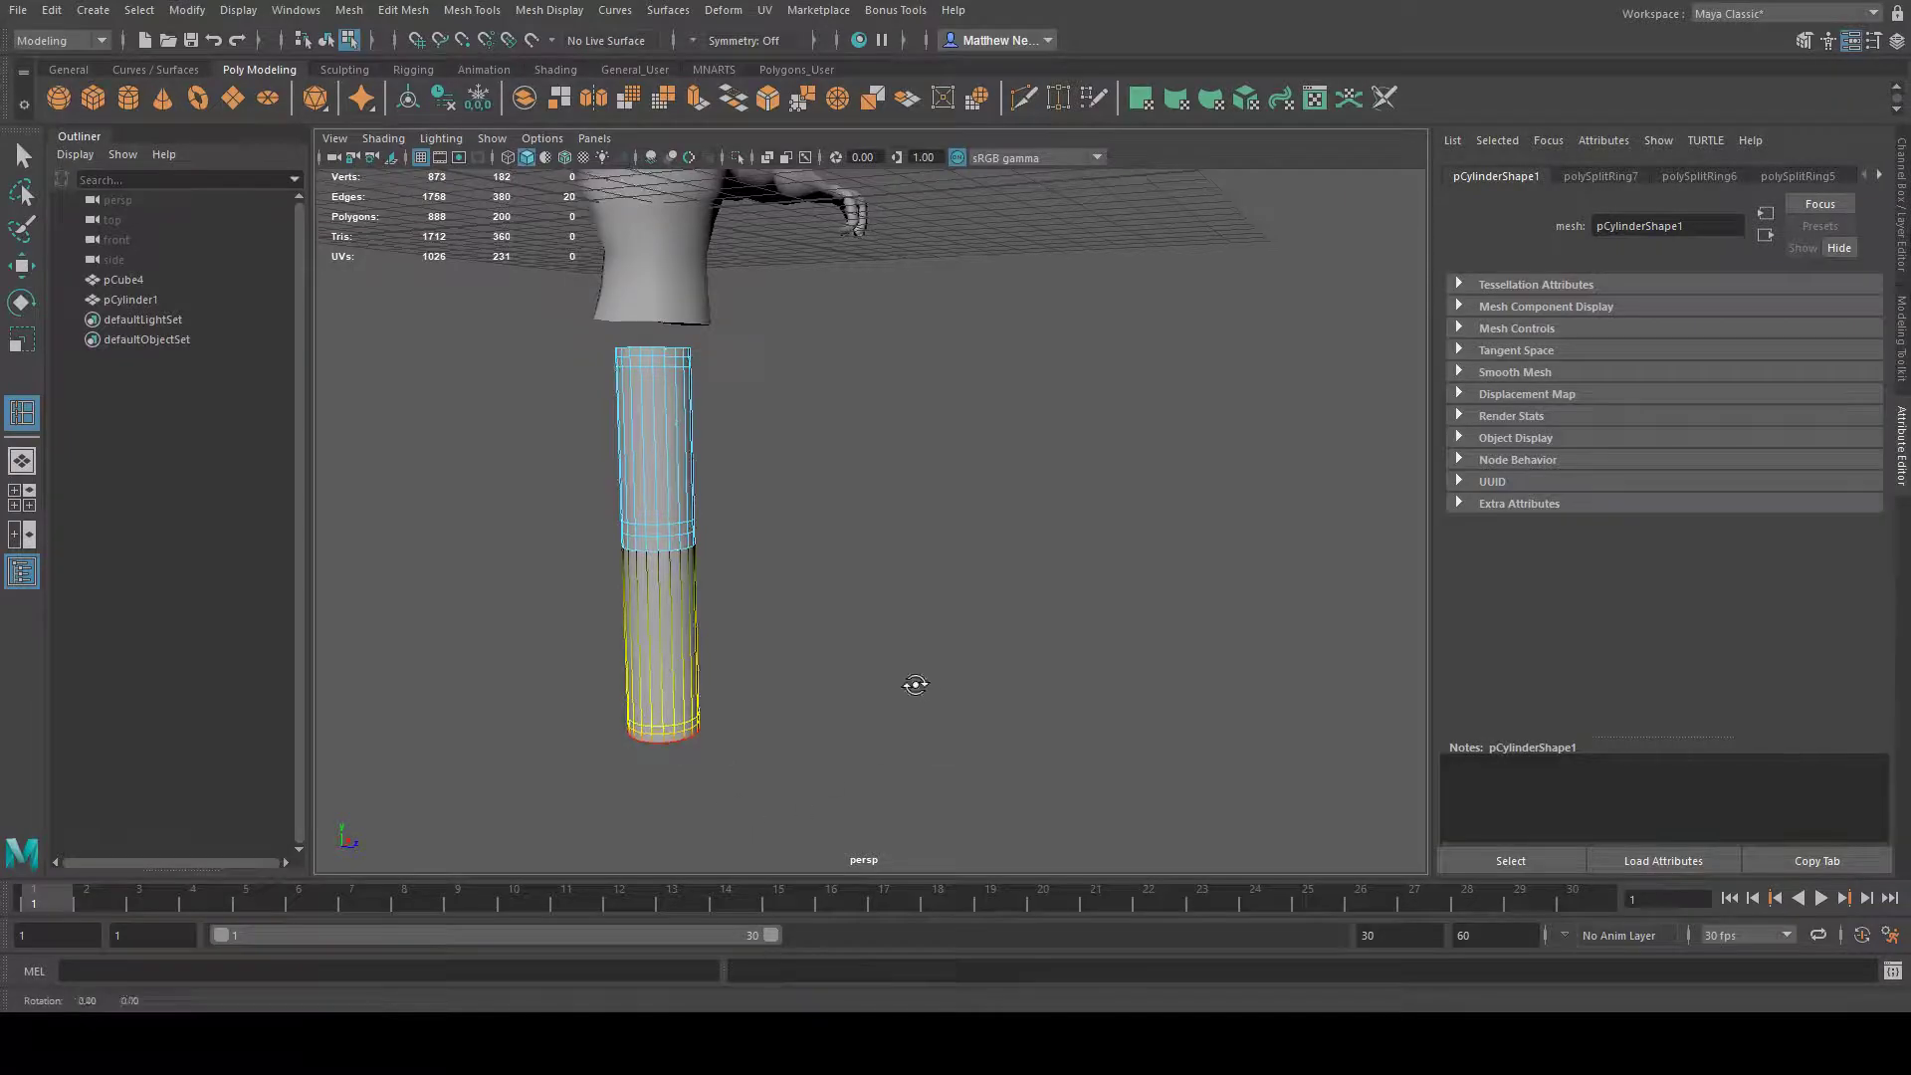
left_click_drag(918, 684, 839, 685, "alt")
- Leave the edge loop tool, switch the cylinder to vertex selection and select the vertices around its middle loops
left_click(21, 266)
left_click_drag(595, 435, 745, 418, "alt")
key("F8")
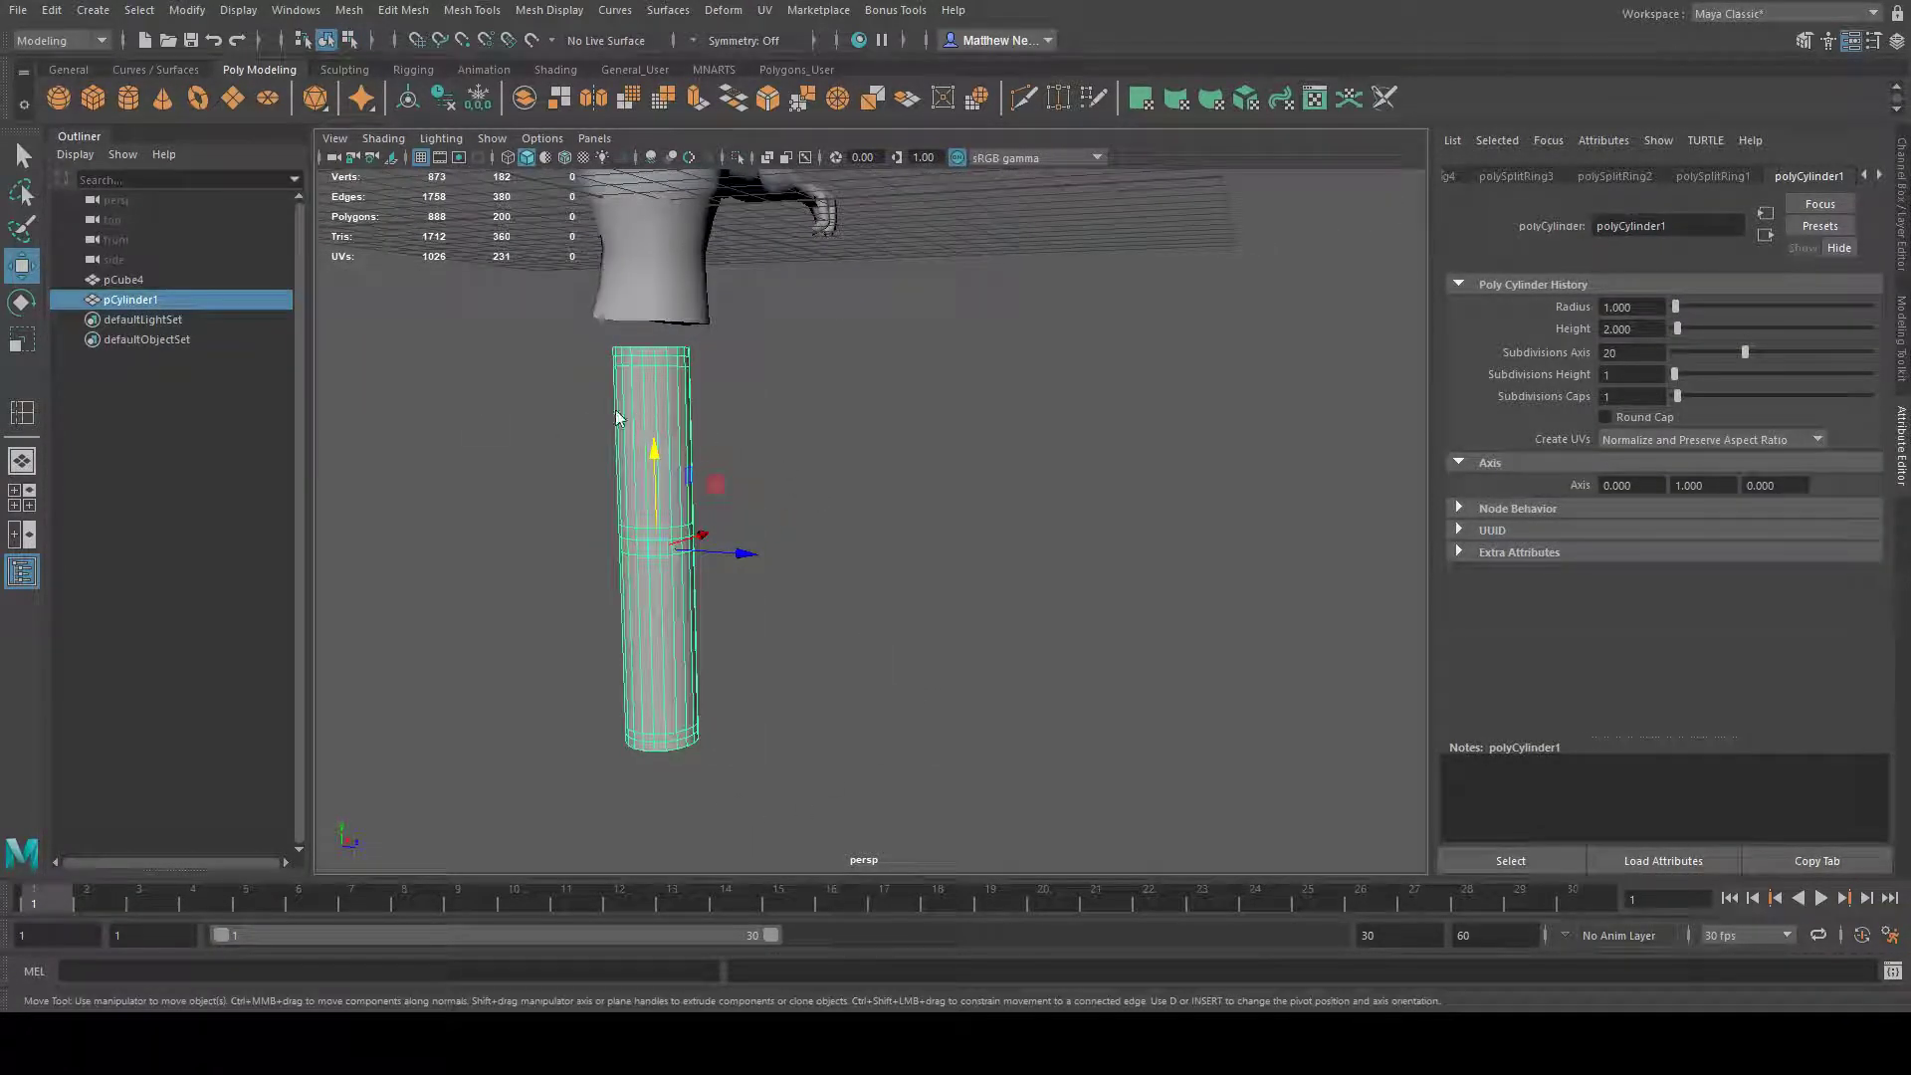
right_click_drag(627, 420, 563, 412)
left_click_drag(657, 465, 650, 458, "alt")
left_click_drag(762, 495, 597, 584)
left_click_drag(702, 646, 738, 637, "alt")
left_click_drag(752, 540, 619, 444)
mouse_move(735, 458)
left_mouse_down("alt")
mouse_move(960, 571)
mouse_move(722, 425)
left_mouse_up("alt")
- Return to object selection and delete the leg cylinder
right_click_drag(694, 411, 752, 384)
left_click(934, 523)
left_click(716, 452)
left_click_drag(717, 452, 746, 430, "alt")
left_click_drag(819, 593, 758, 568, "alt")
left_click_drag(884, 699, 816, 685, "alt")
left_click(822, 445)
left_click(725, 511)
key("Delete")
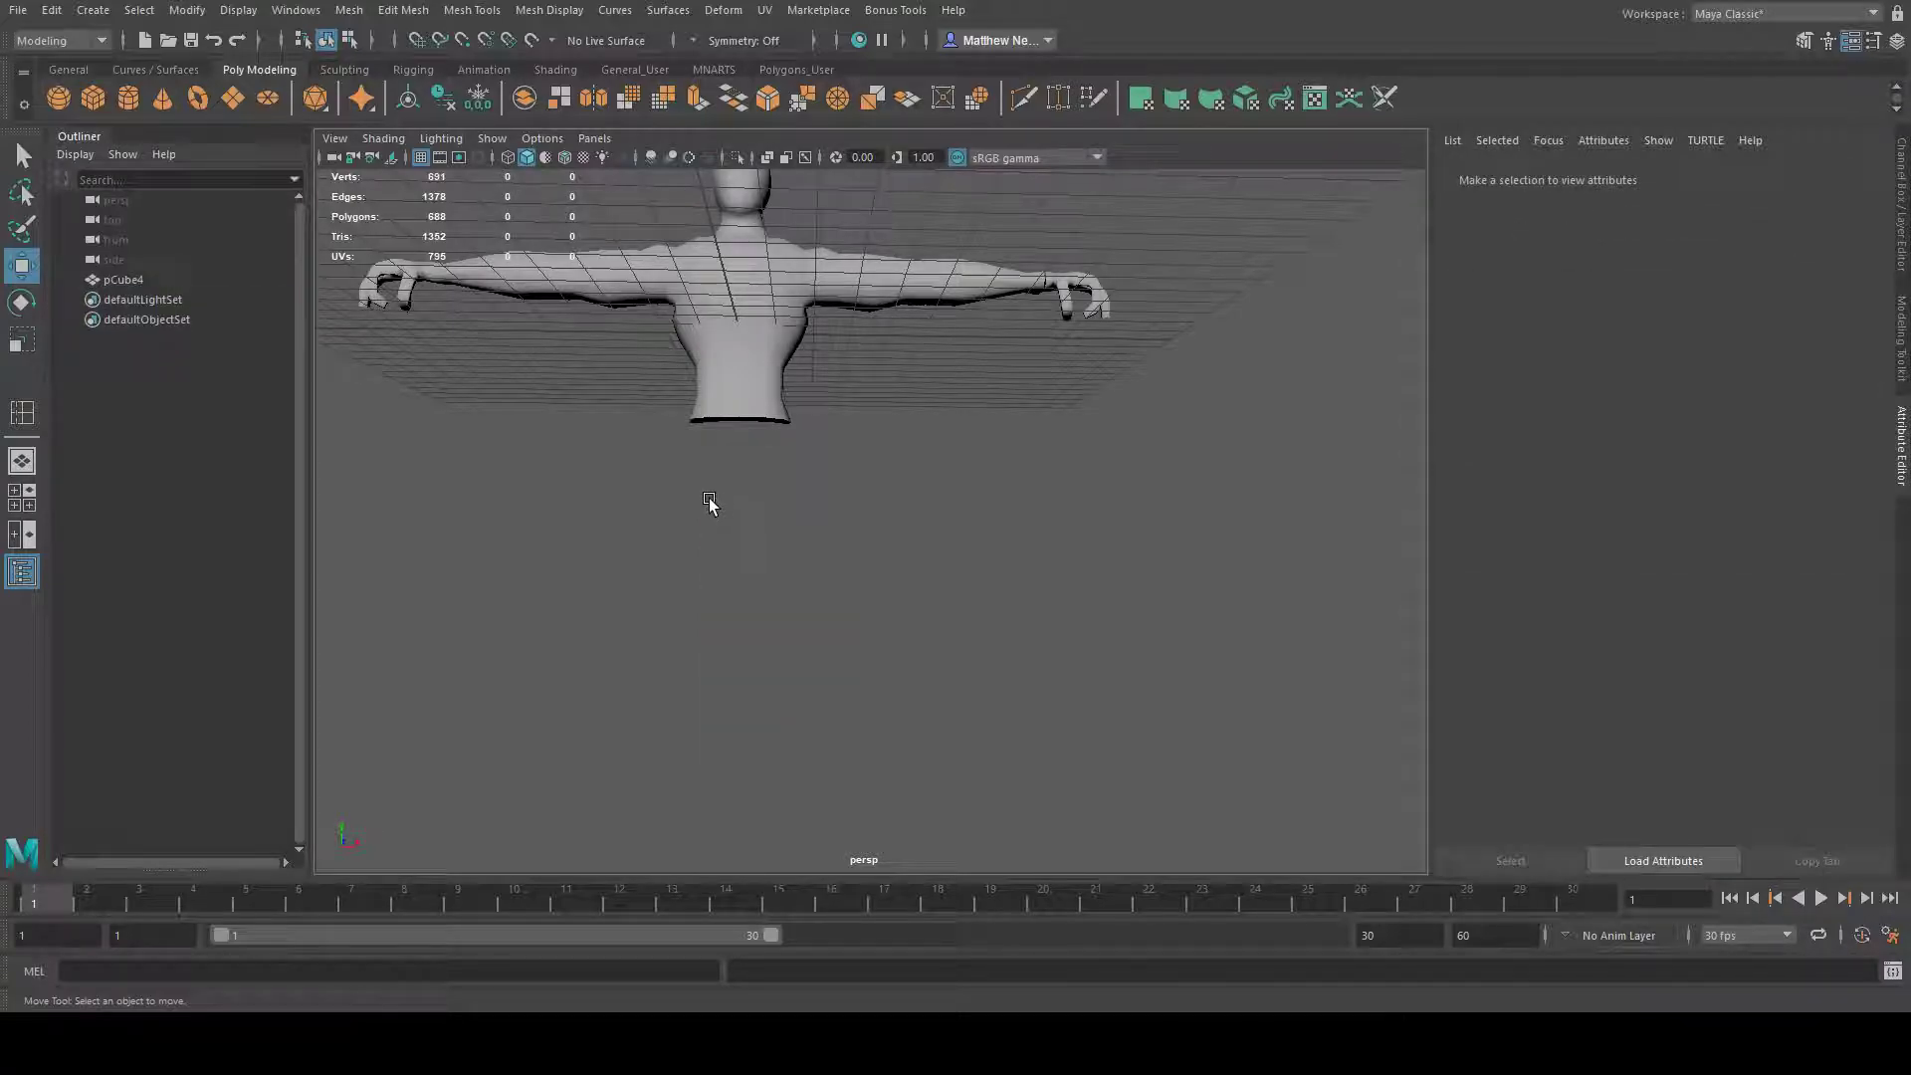
- Select the body mesh and examine the open lower end of the torso from the front, sides and below
left_click_drag(709, 498, 754, 478, "alt")
left_click(664, 358)
left_click_drag(955, 703, 627, 537, "alt")
right_click_drag(627, 538, 816, 588, "alt")
middle_click_drag(876, 697, 912, 631, "alt")
left_click_drag(772, 751, 712, 707, "alt")
left_click_drag(926, 746, 1005, 647, "alt")
left_click_drag(985, 747, 1085, 652, "alt")
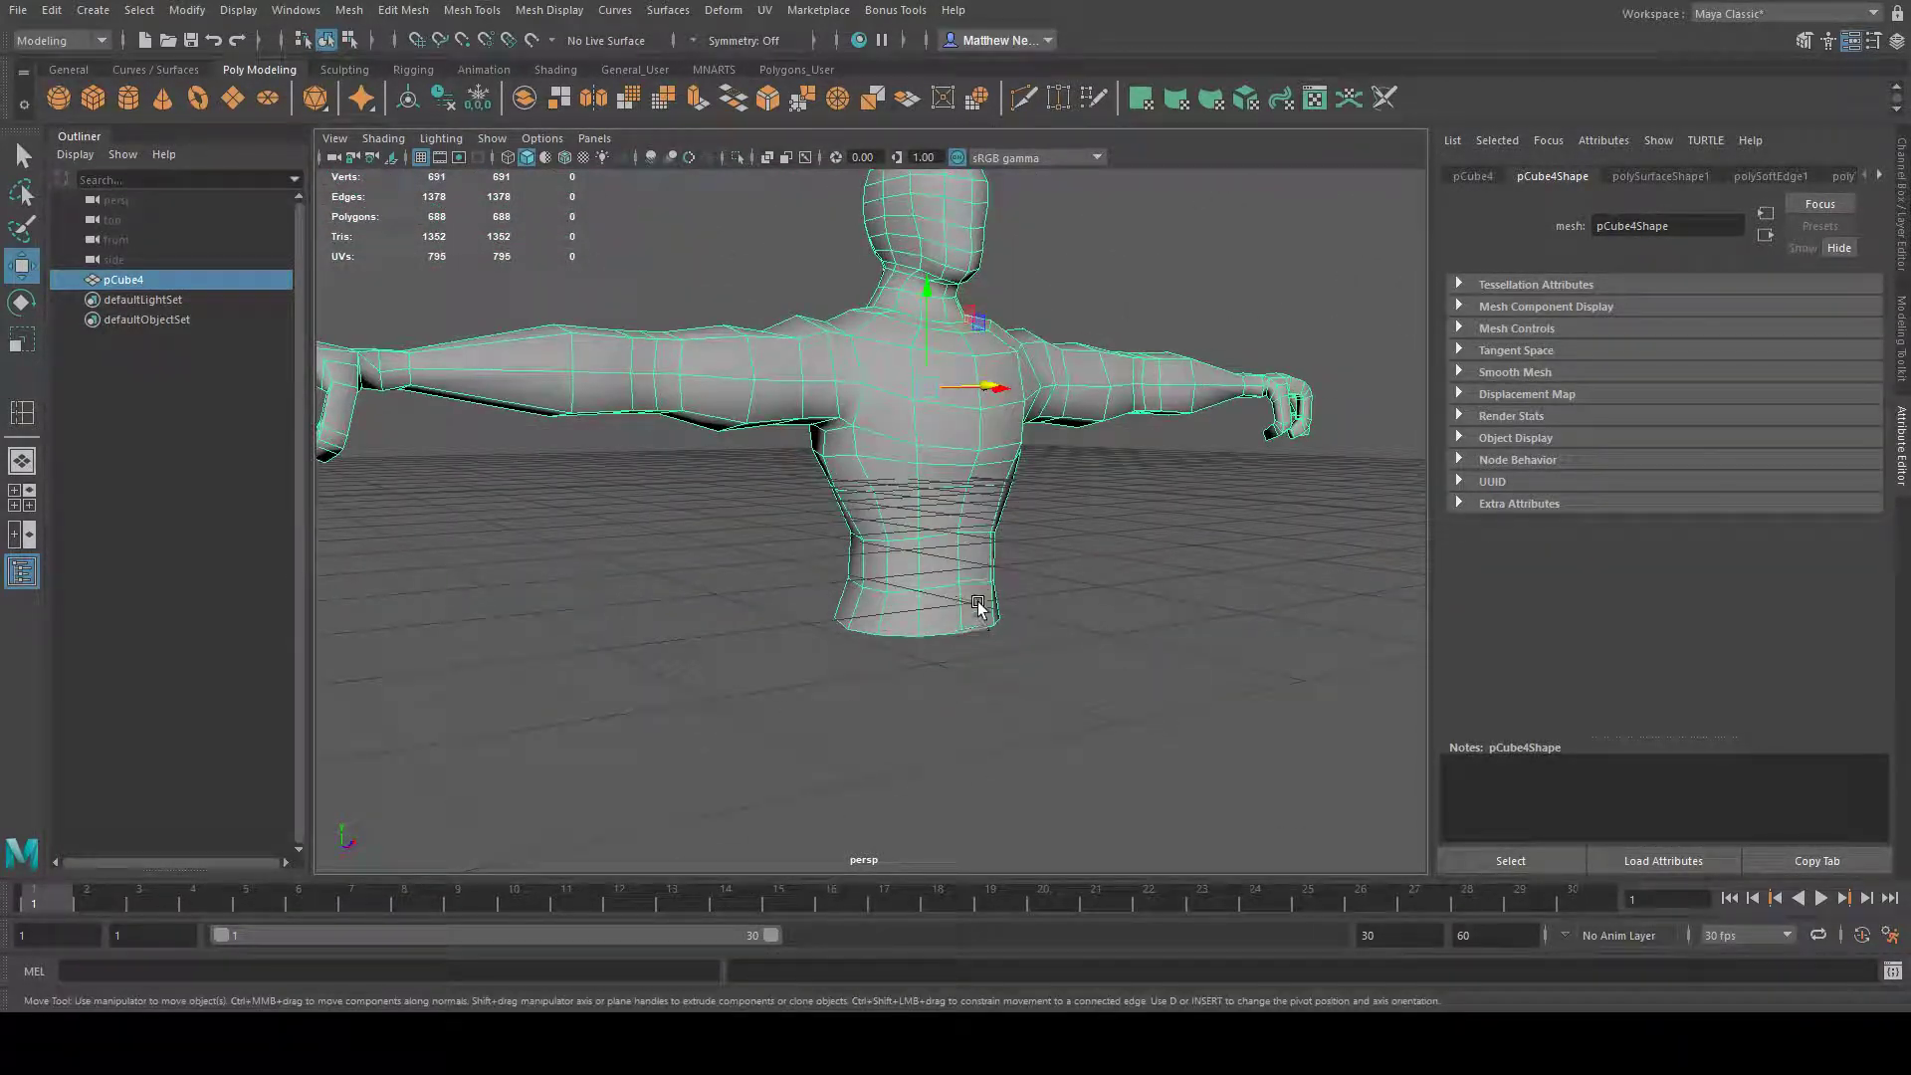
left_click_drag(935, 733, 963, 645, "alt")
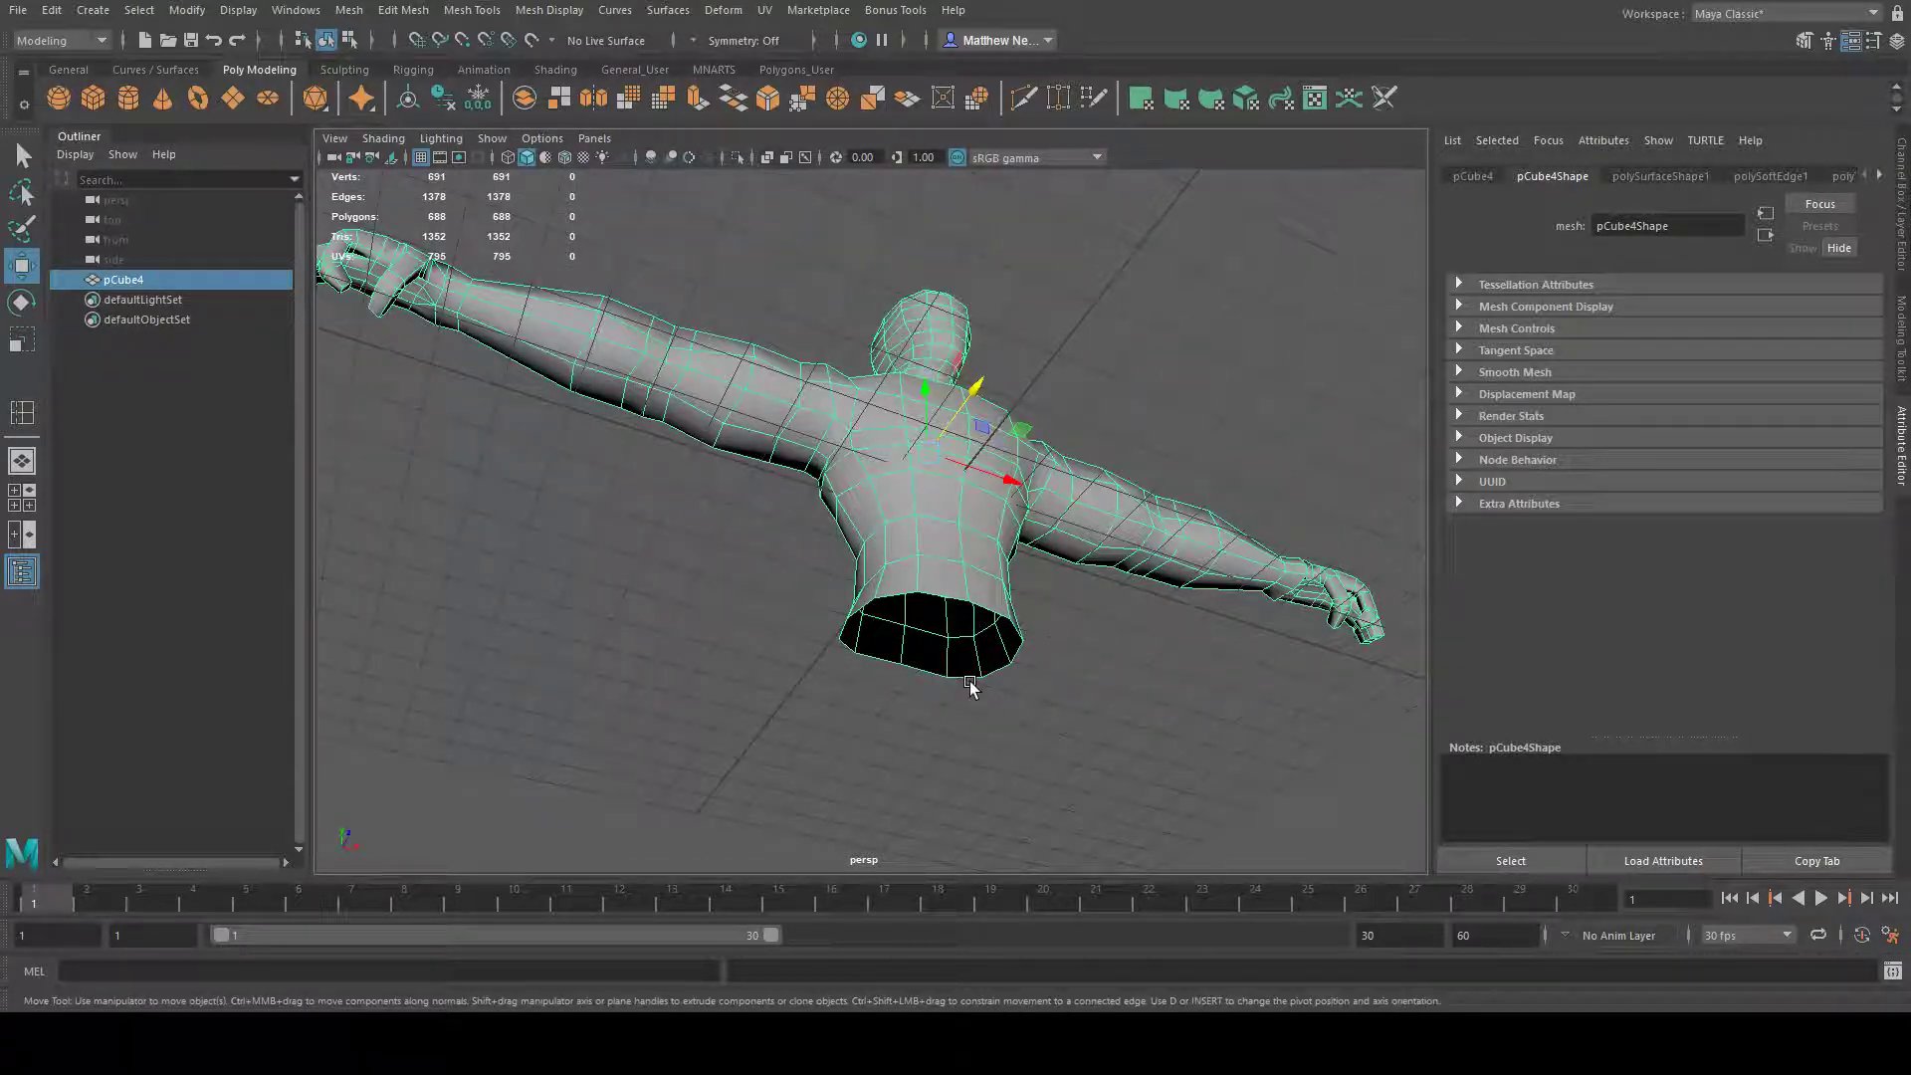
left_click_drag(994, 494, 962, 519, "alt")
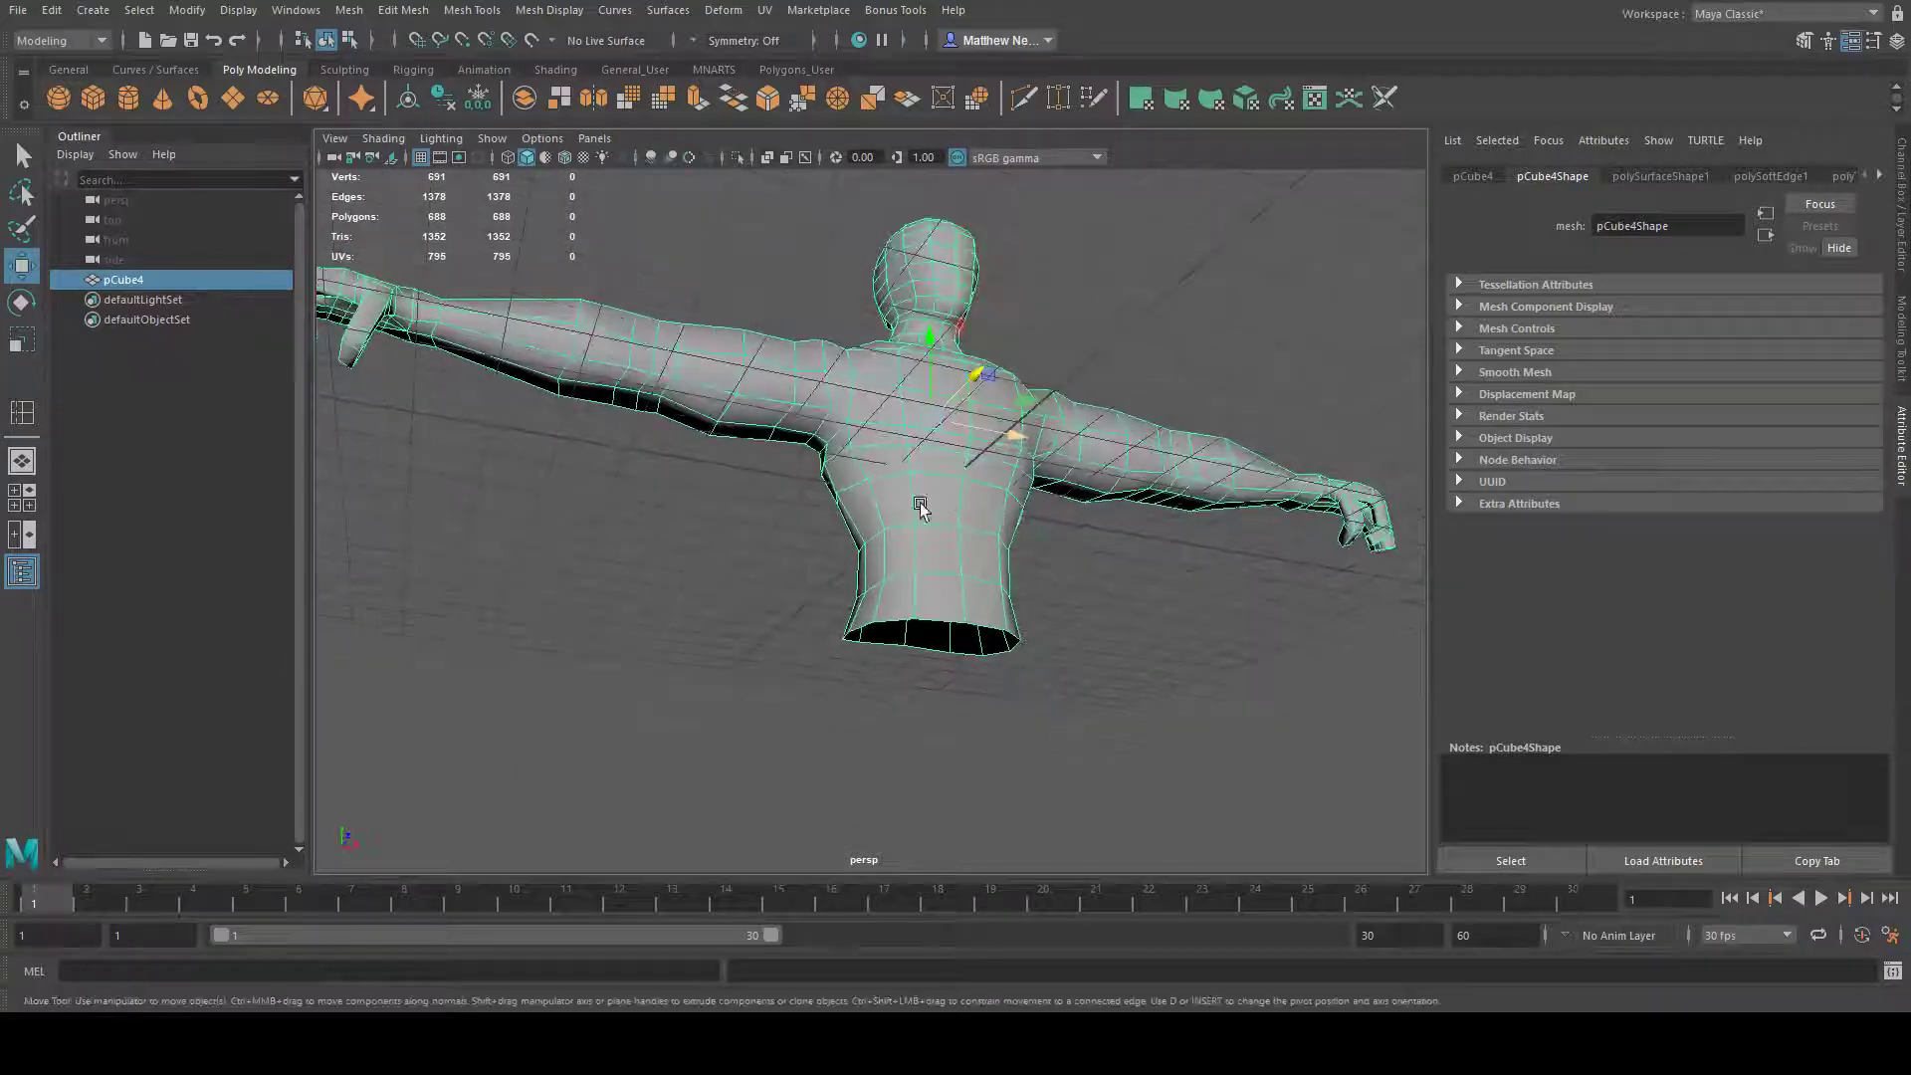
- Switch the body to edge selection and select the two centre edges at the front of the open waist
key("F9")
left_click_drag(1071, 571, 951, 593, "alt")
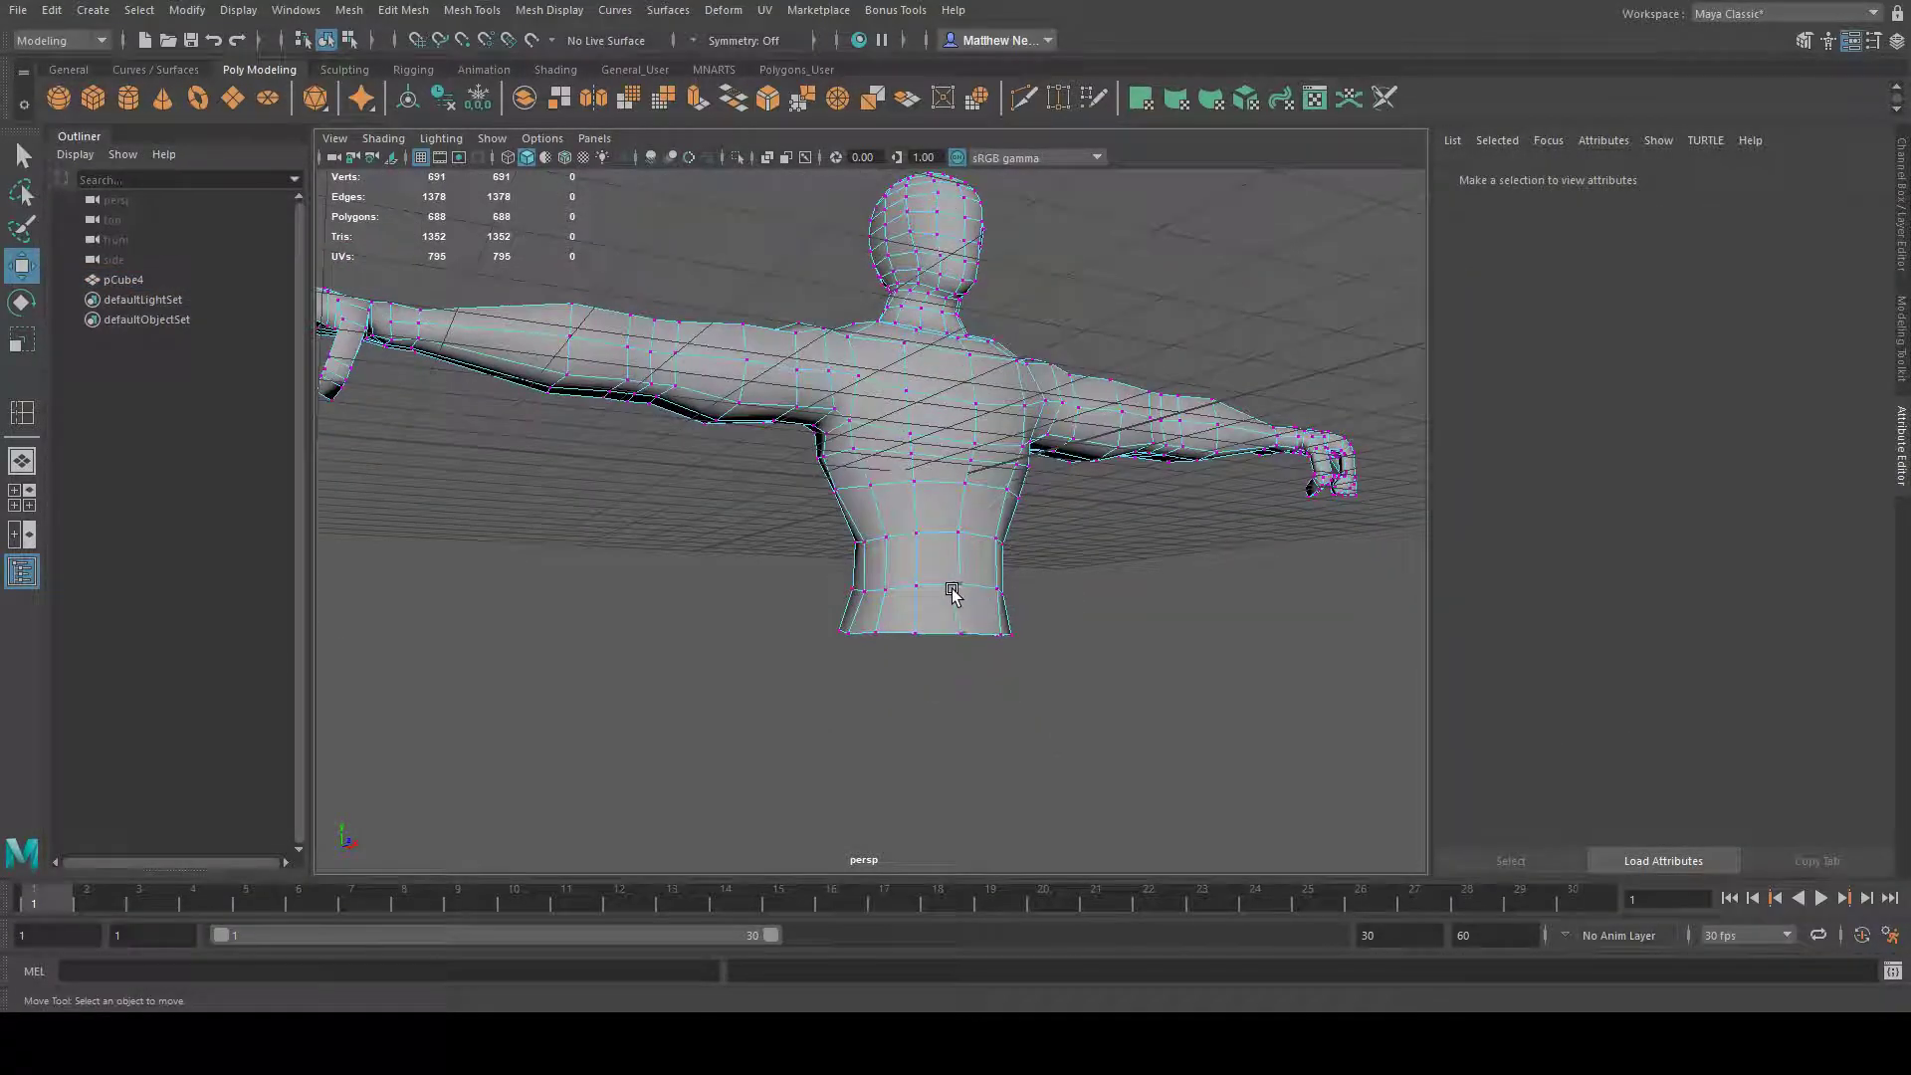
right_click_drag(852, 603, 1088, 595, "alt")
left_click_drag(1088, 595, 1060, 572, "alt")
right_click_drag(1004, 458, 999, 437)
left_click(980, 676)
left_click_drag(1081, 682, 1185, 734, "alt")
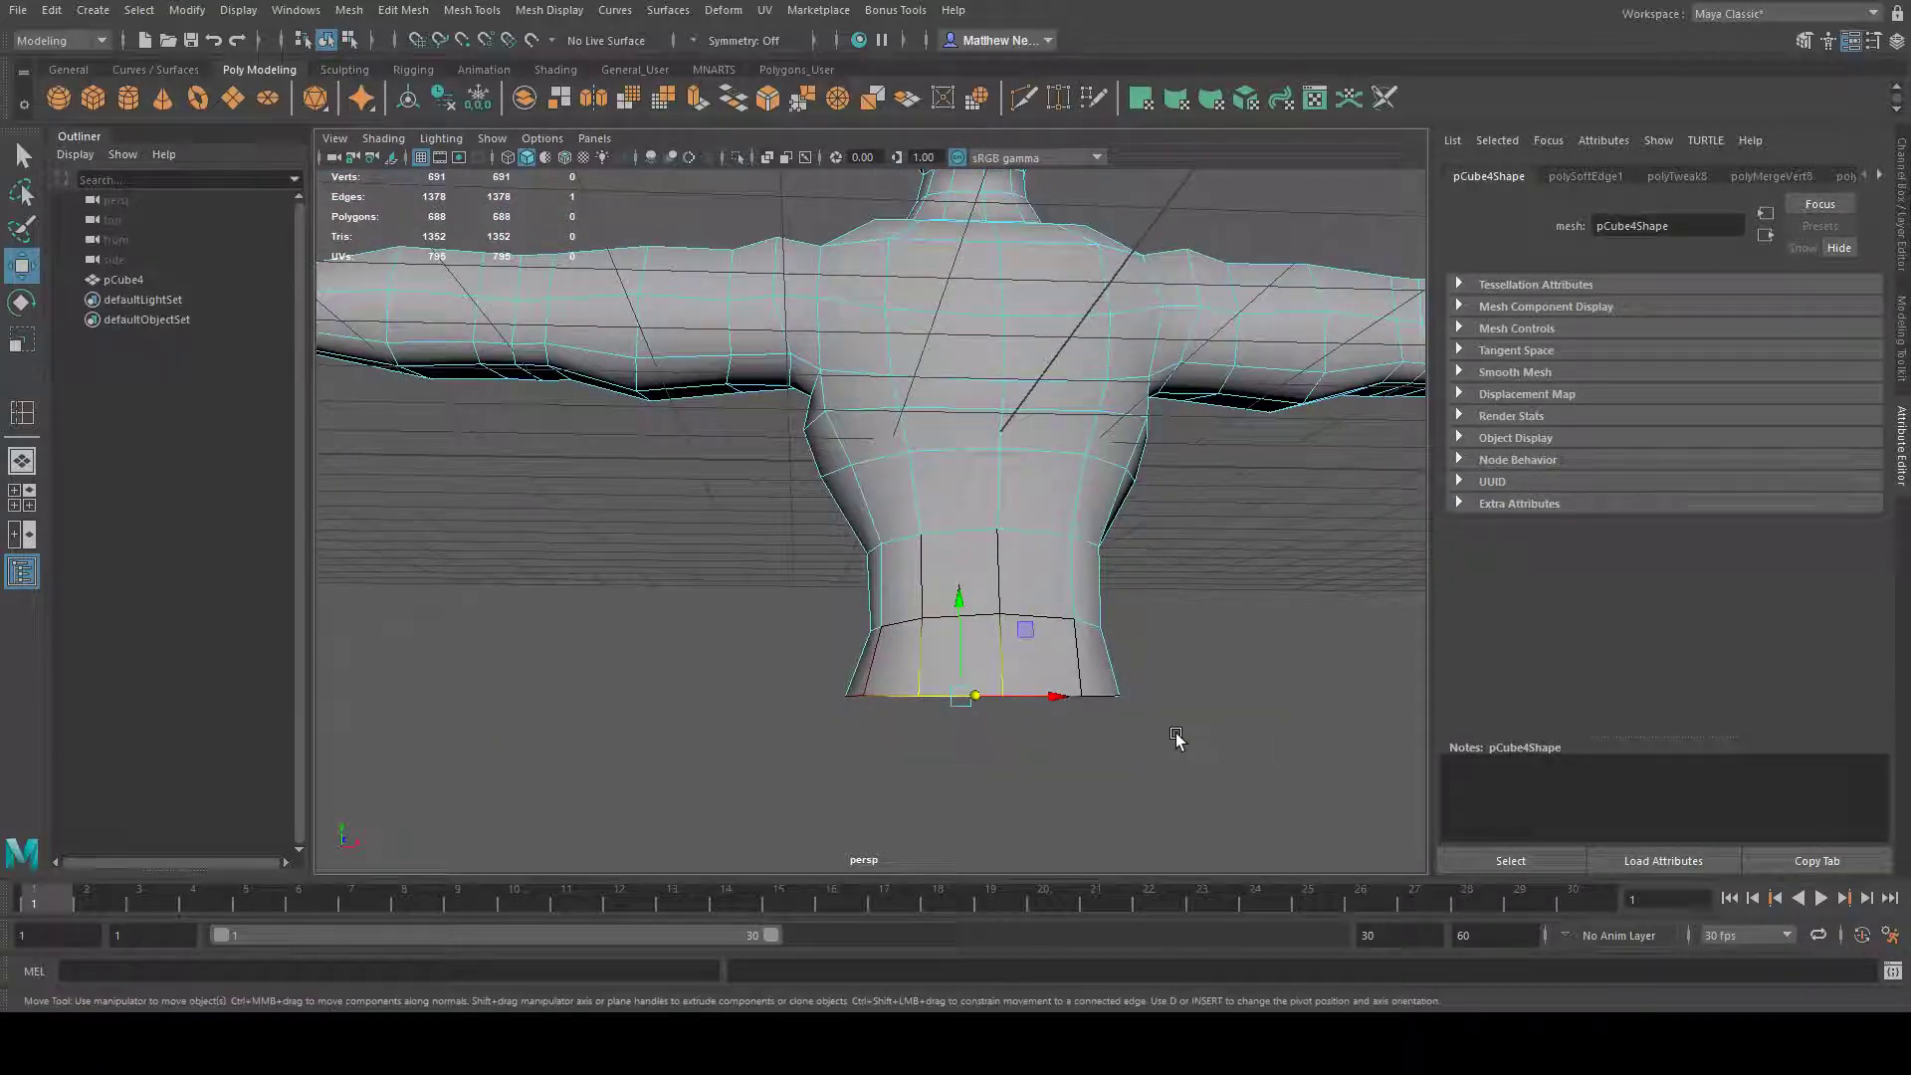
right_click_drag(1185, 734, 1160, 750, "alt")
left_click(1104, 763, "shift")
left_click_drag(1164, 786, 1240, 839, "alt")
right_click_drag(1241, 840, 1202, 777, "alt")
left_click_drag(1202, 776, 1133, 661, "alt")
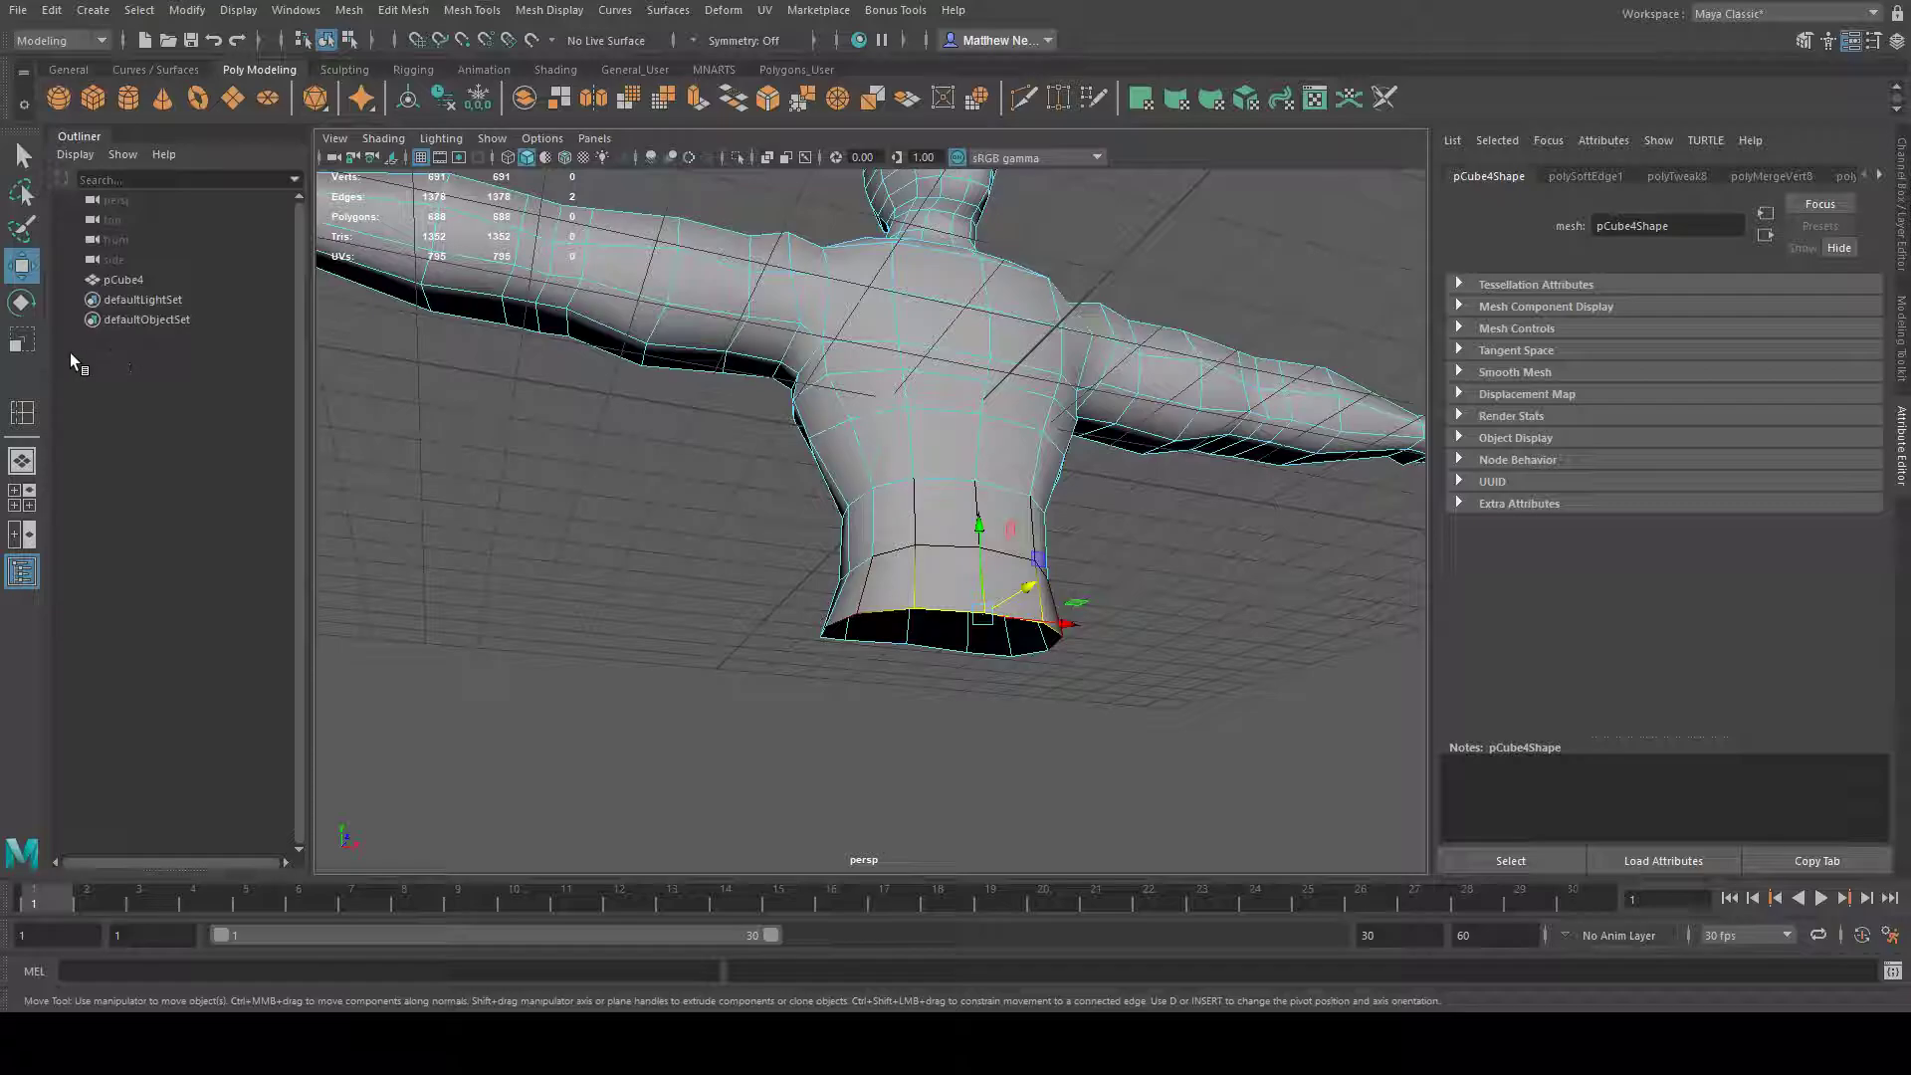
- Scale the two front waist edges narrower along X
left_click(22, 340)
left_click_drag(883, 499, 1045, 597, "alt")
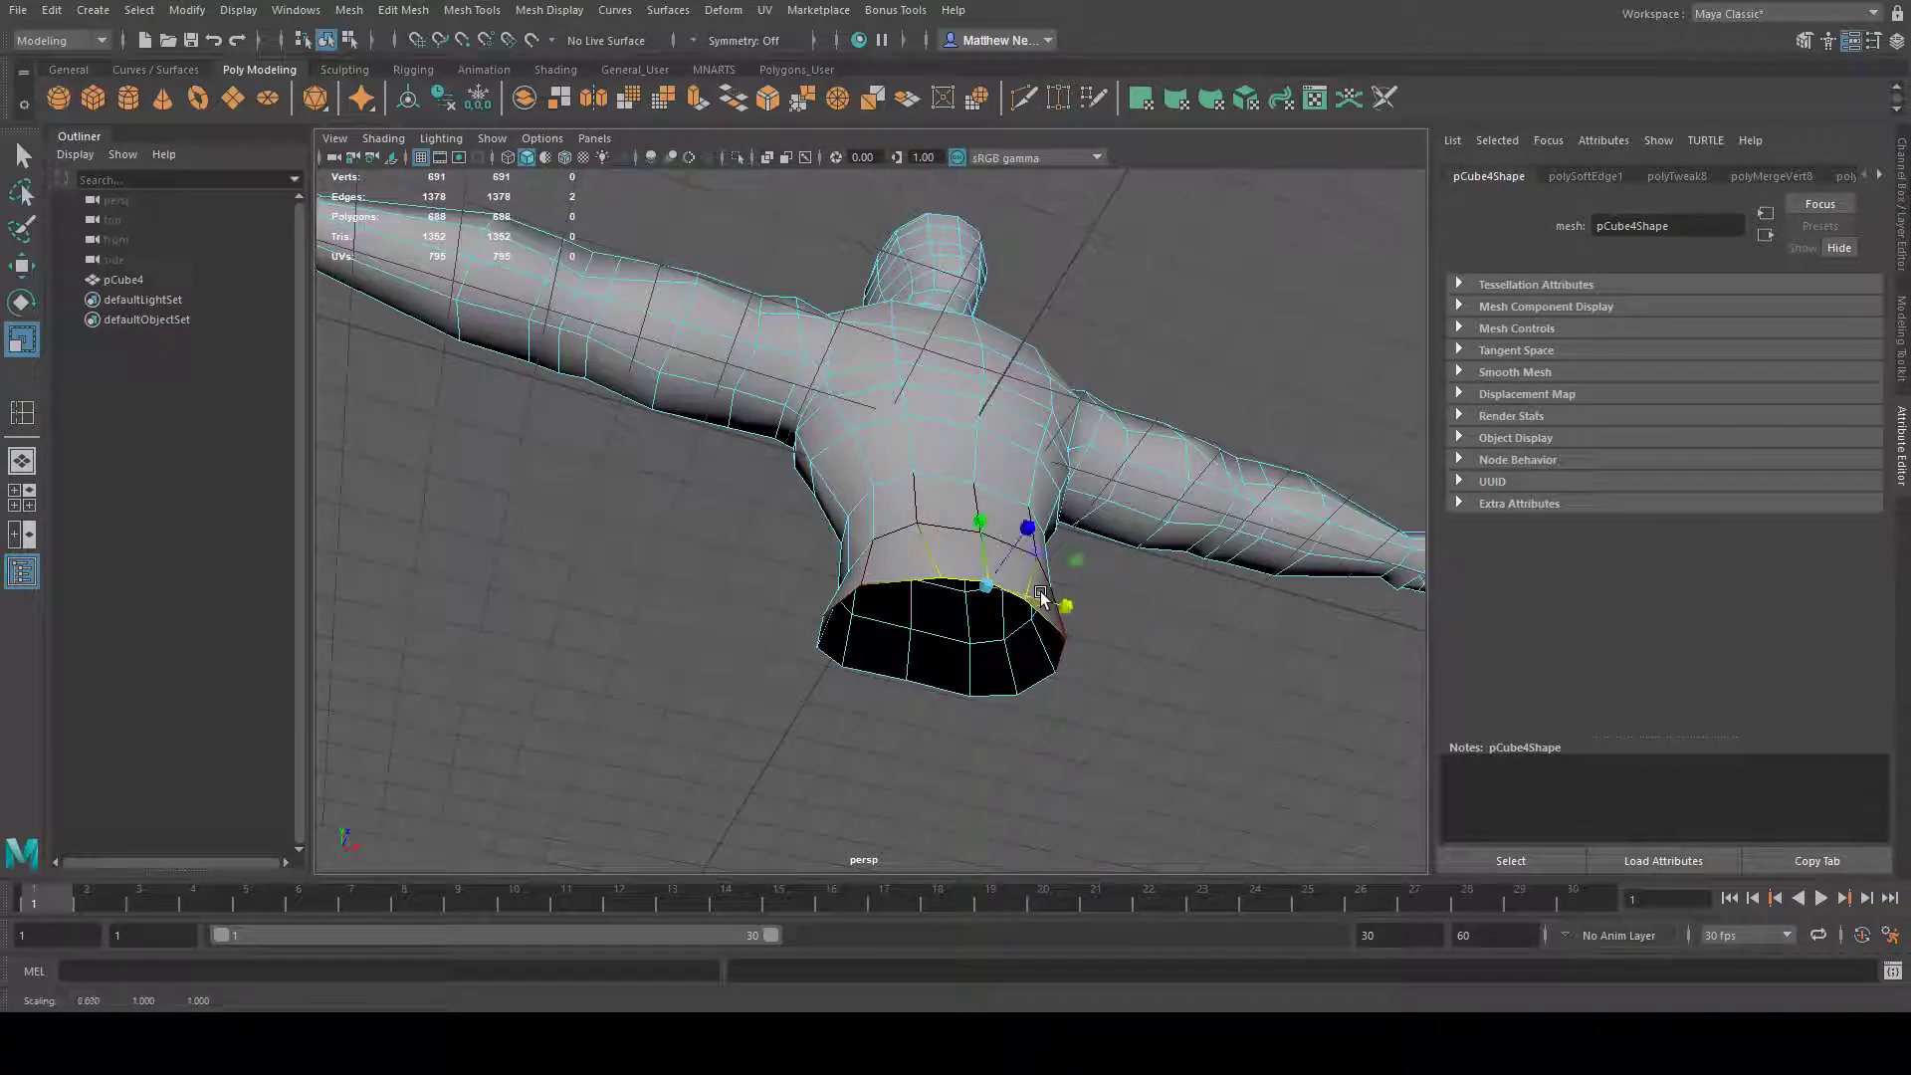
left_click_drag(1084, 478, 1151, 601, "alt")
middle_click_drag(1112, 639, 1079, 601, "alt")
left_click_drag(1079, 601, 1015, 559, "alt")
left_click_drag(1136, 623, 1127, 549, "alt")
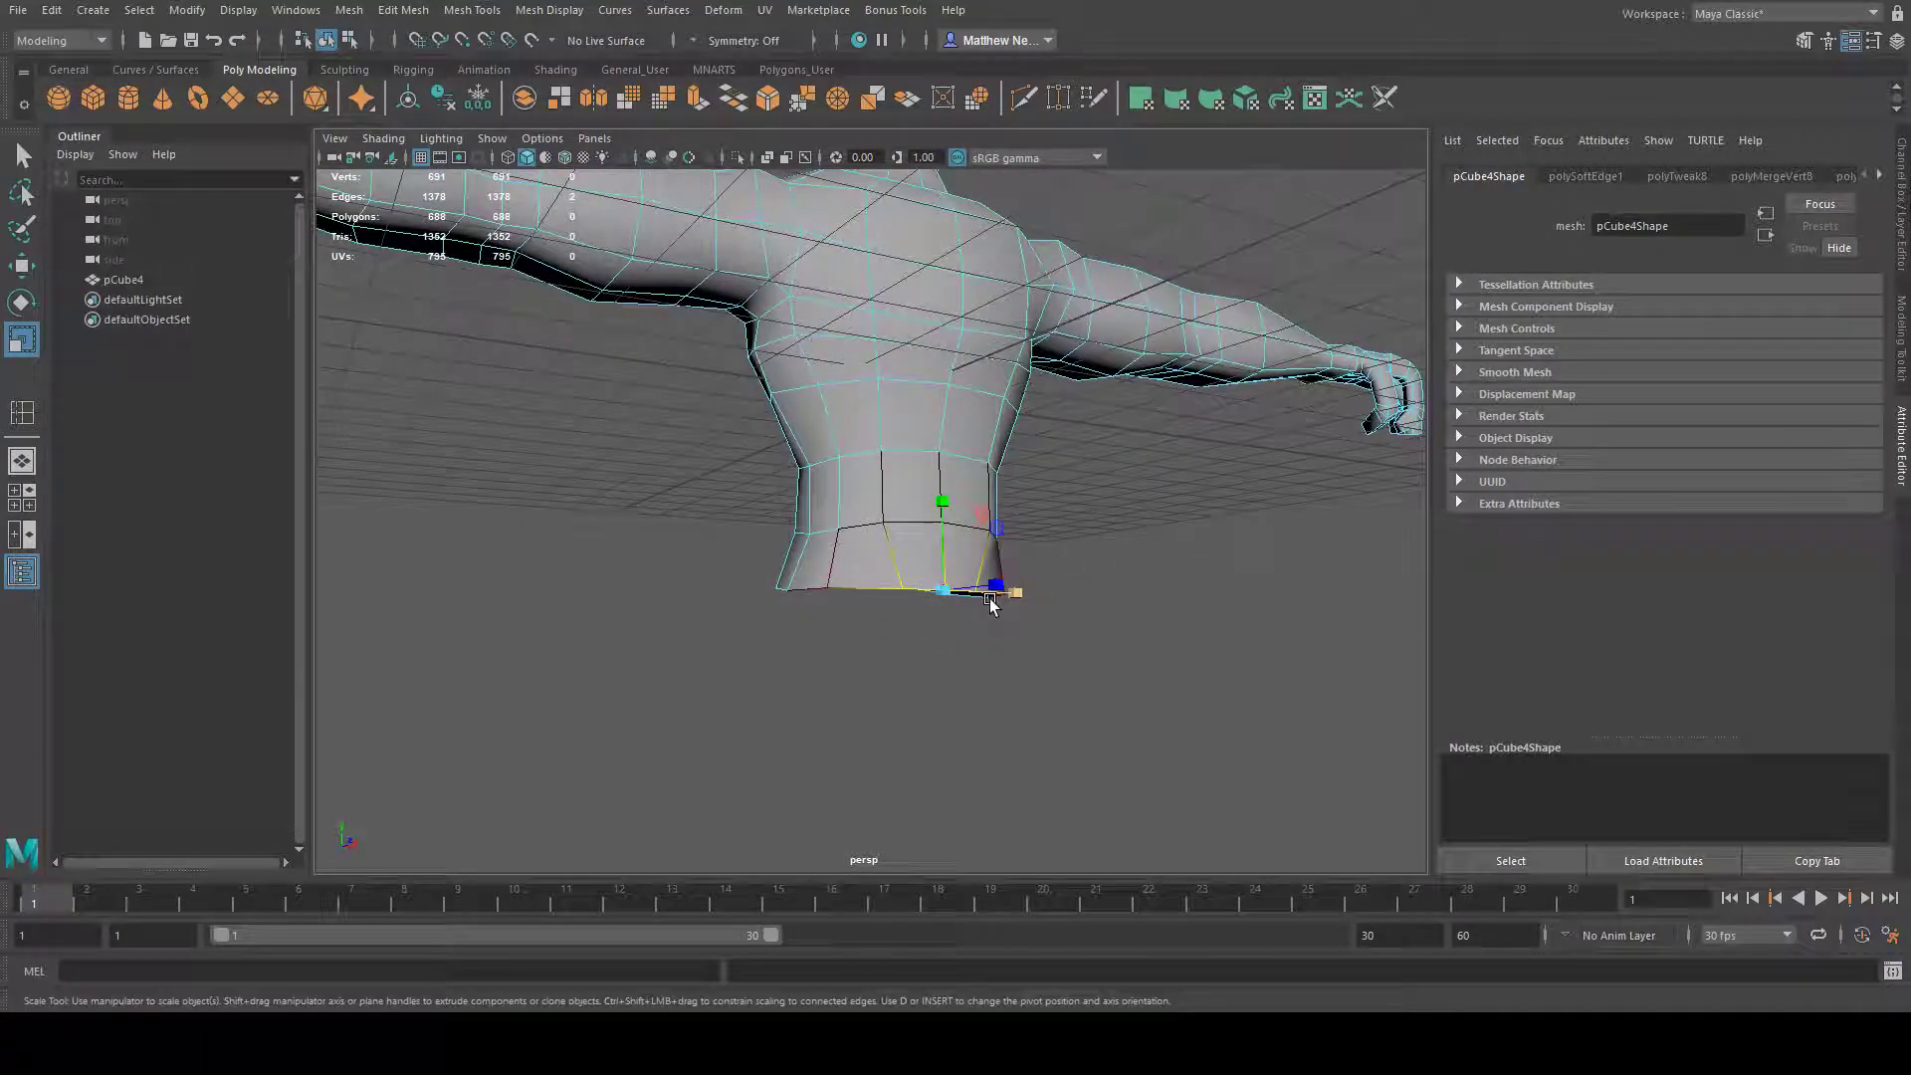
left_click_drag(1025, 610, 990, 669, "alt")
- Extrude the narrowed front waist edges downward twice to form a two-segment crotch strip
key("w")
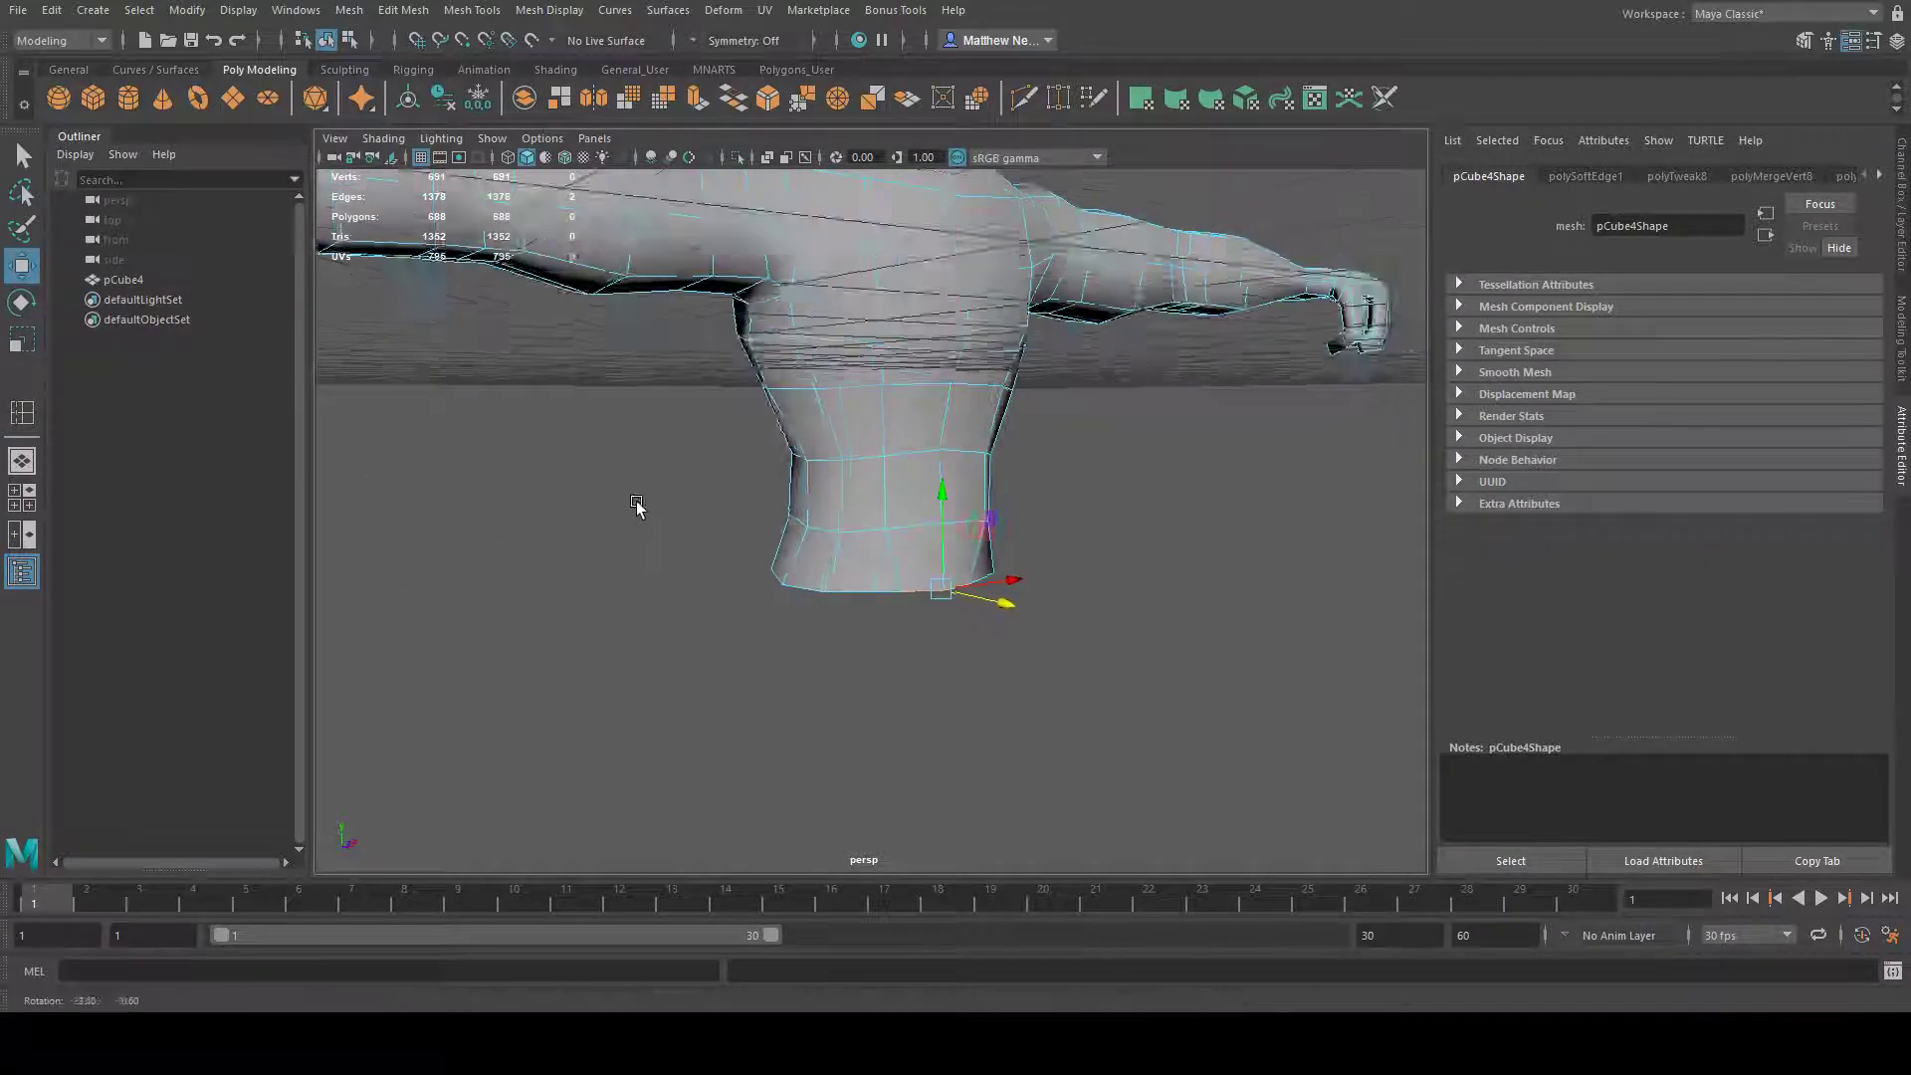
left_click_drag(631, 511, 999, 664, "alt")
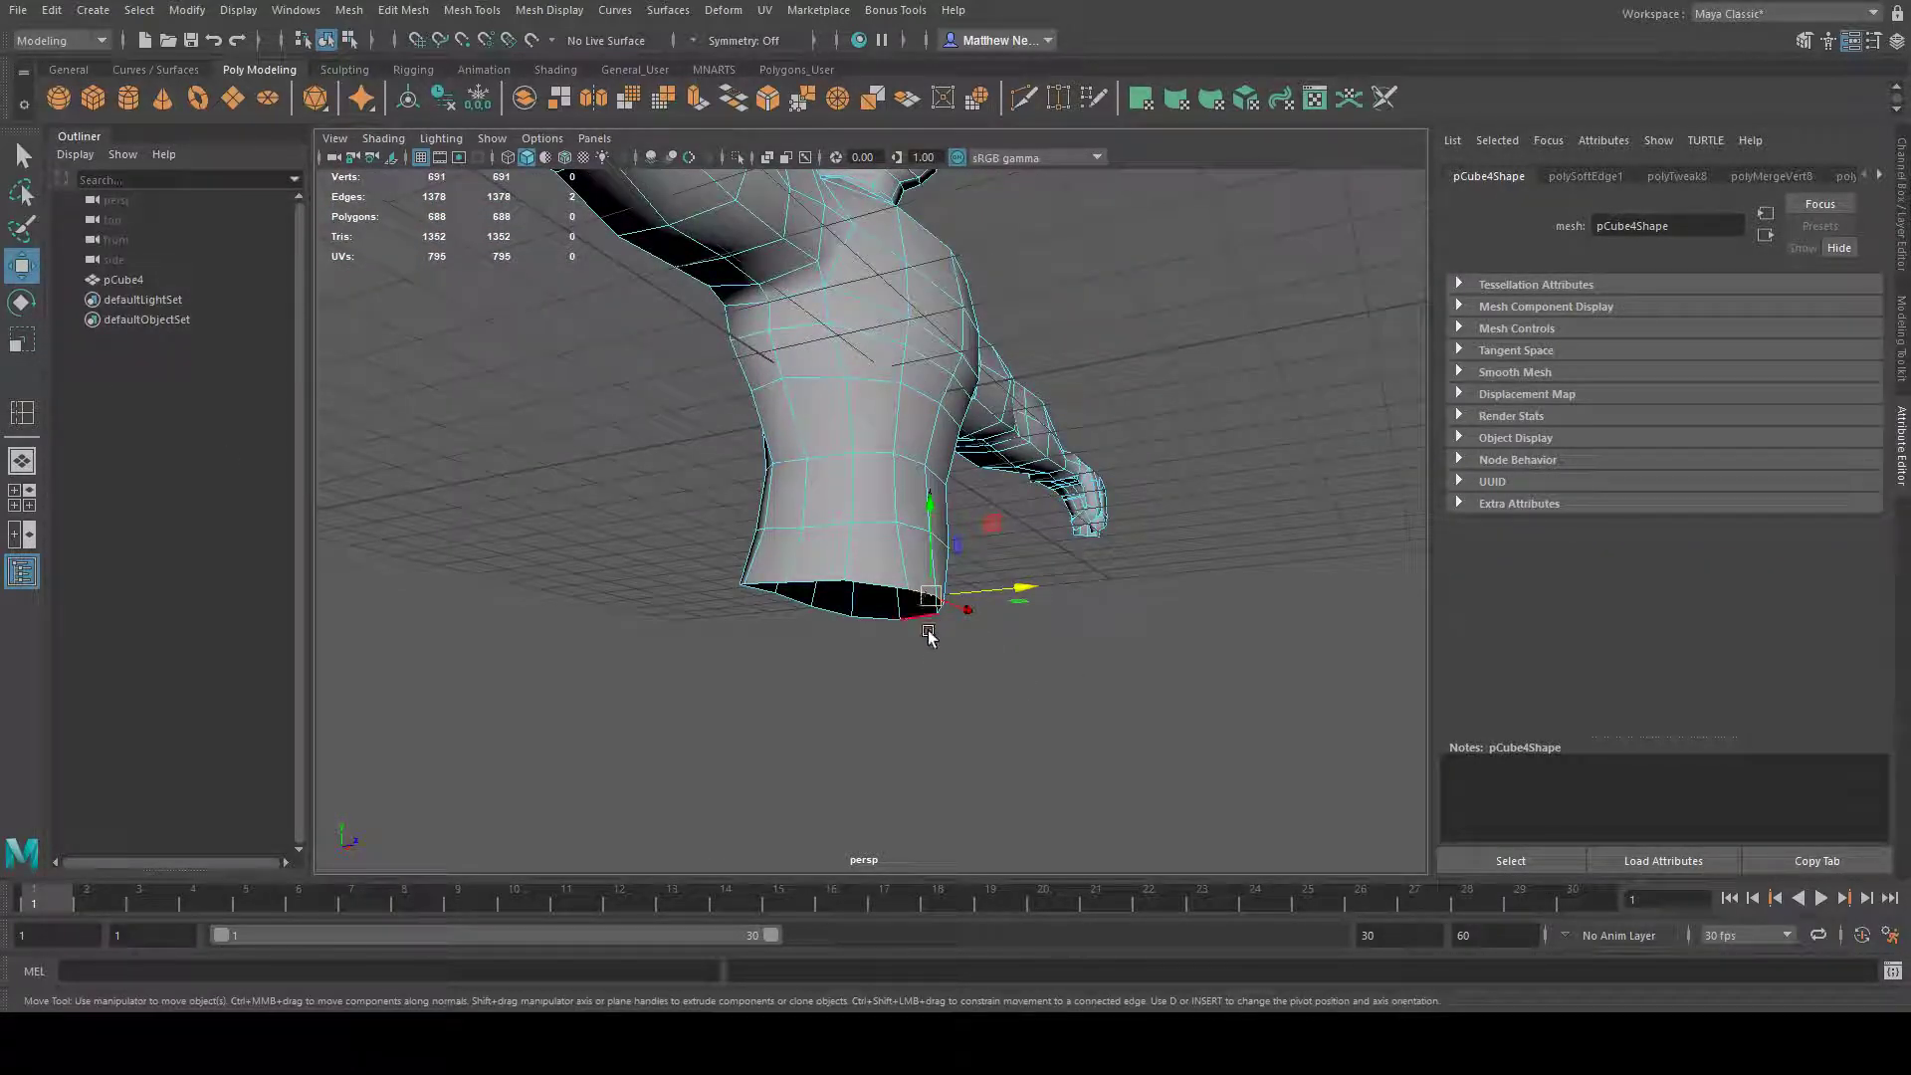
left_click_drag(746, 605, 777, 650, "alt")
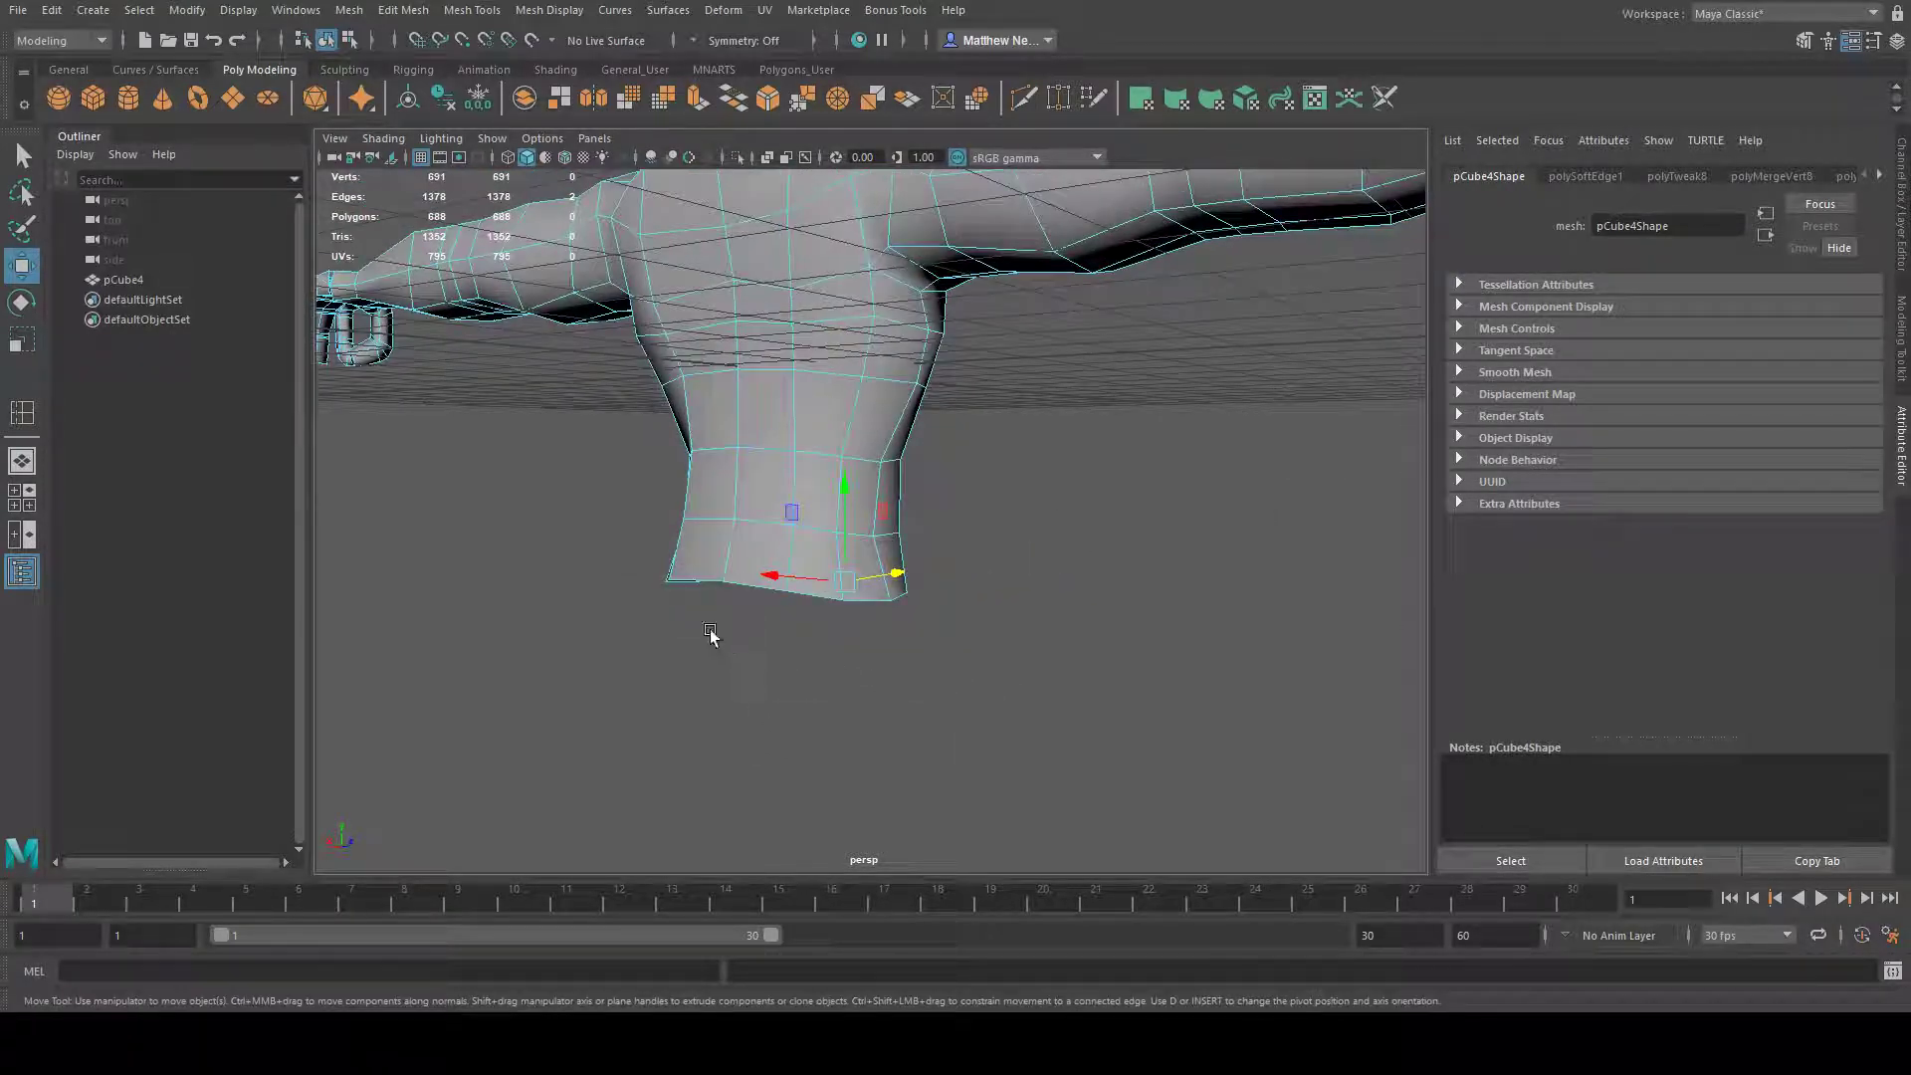
left_click_drag(983, 696, 755, 700, "alt")
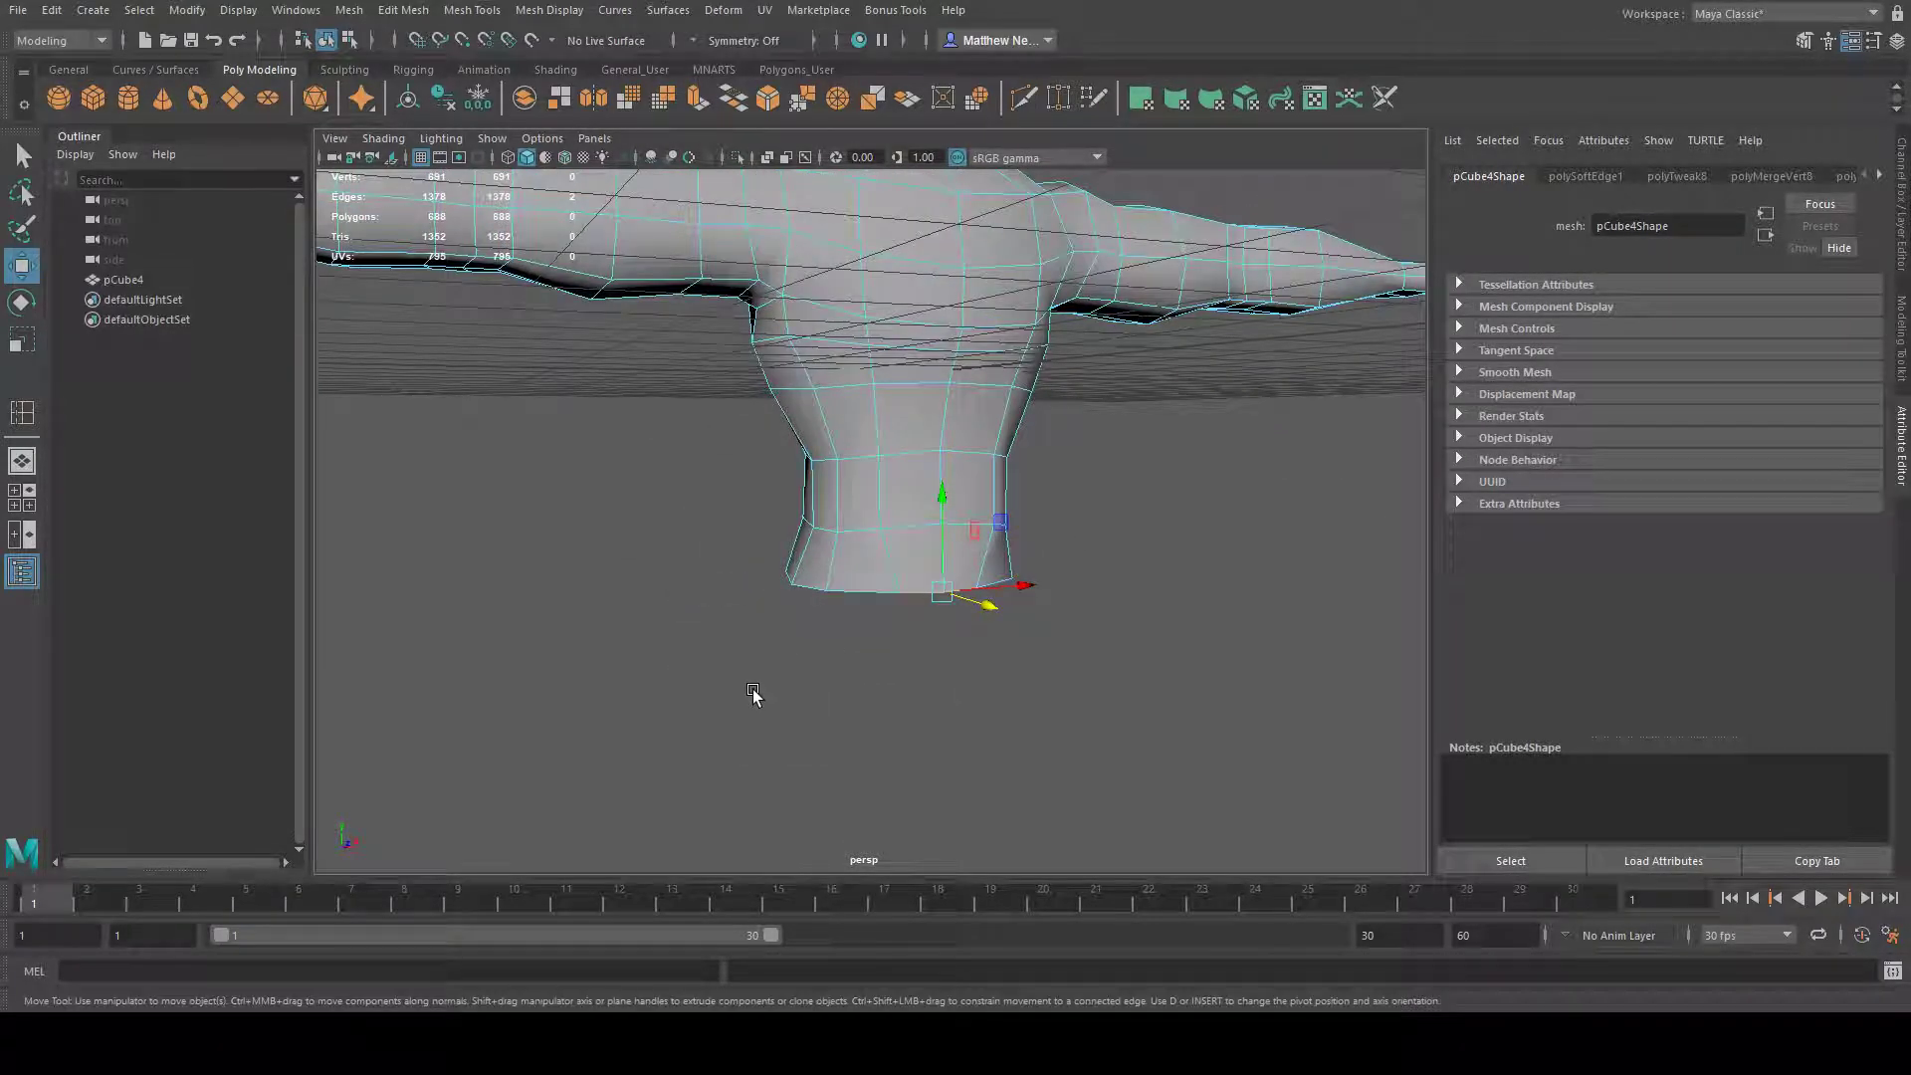
left_click_drag(945, 502, 1155, 623, "shift")
left_click_drag(909, 564, 904, 630, "shift")
left_click_drag(981, 733, 1137, 713, "alt")
- Try extruding the side edges of the strip's lower segment backward, and undo that extrusion
left_click(24, 350)
double_click(964, 669)
double_click(901, 737)
left_click_drag(1084, 777, 980, 781, "alt")
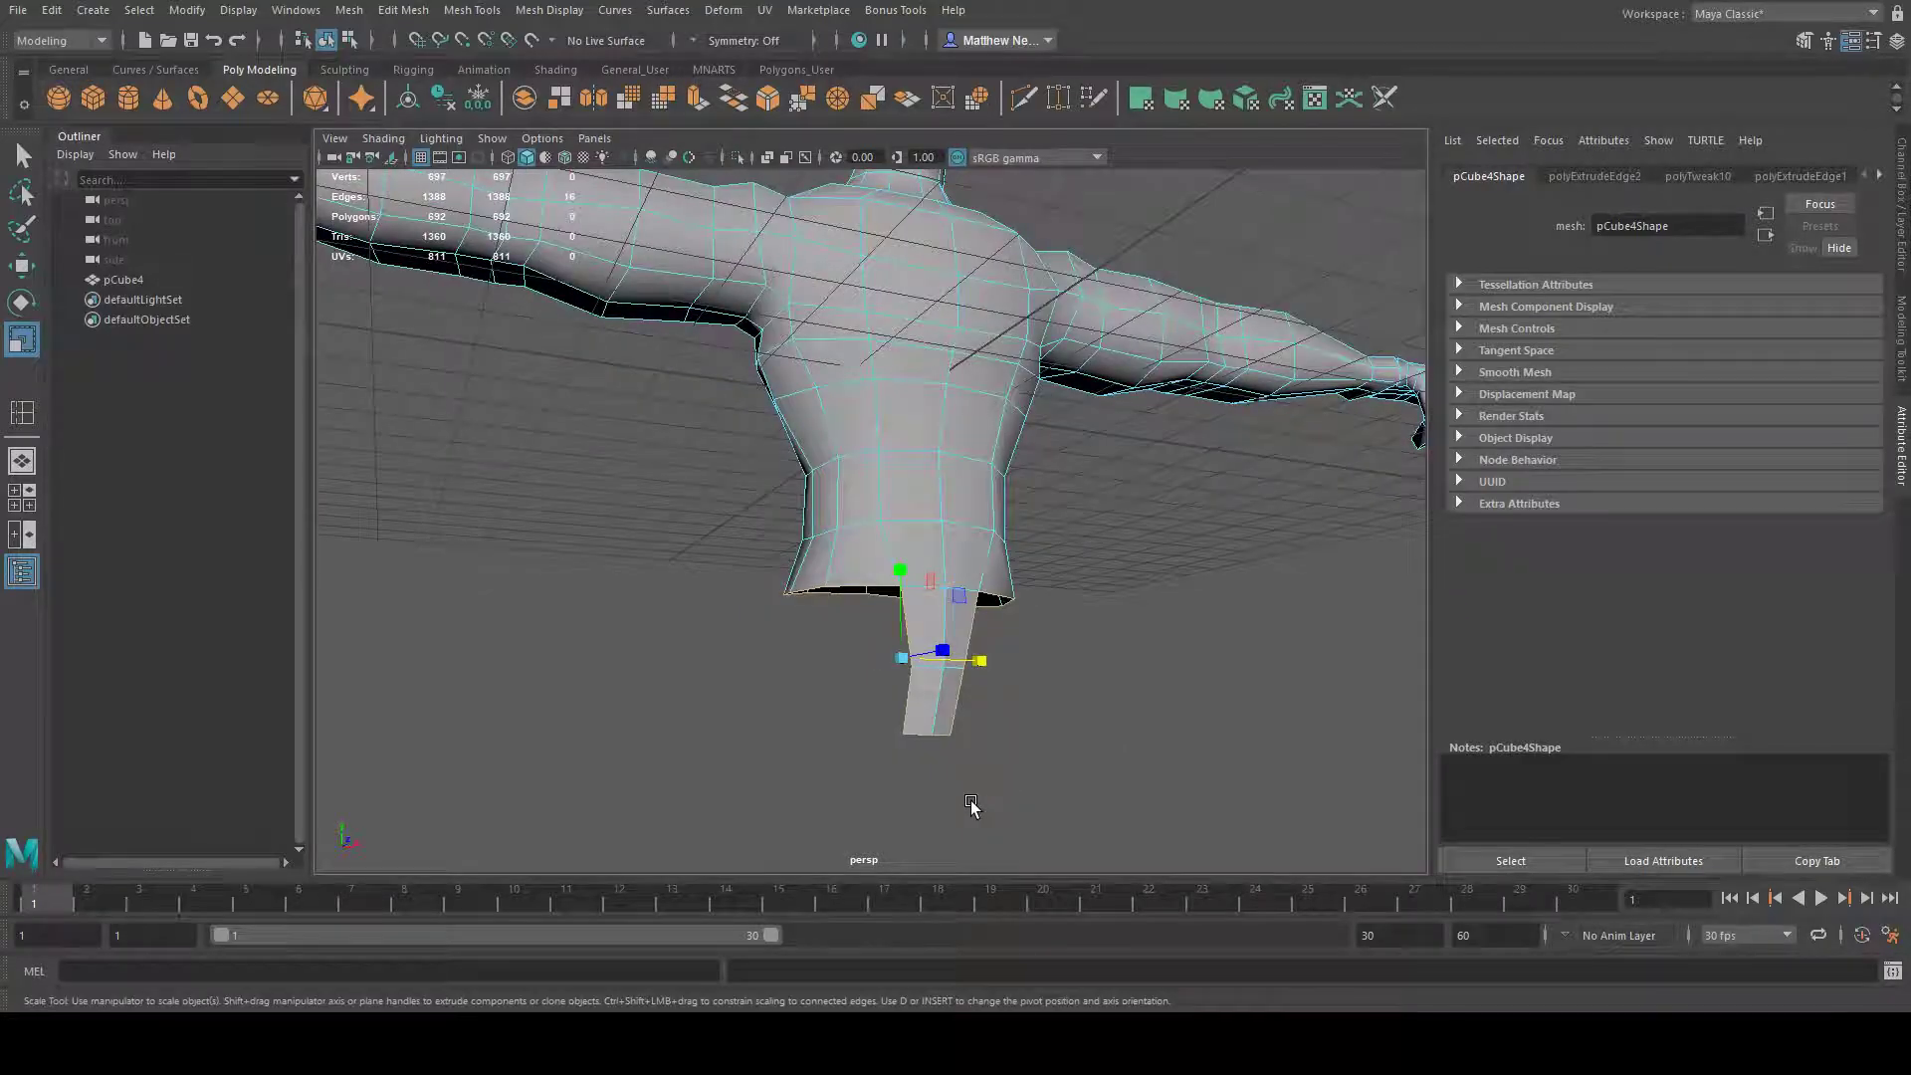
scroll(976, 806, "up", 3)
middle_click_drag(1045, 844, 998, 657, "alt")
left_click(944, 657)
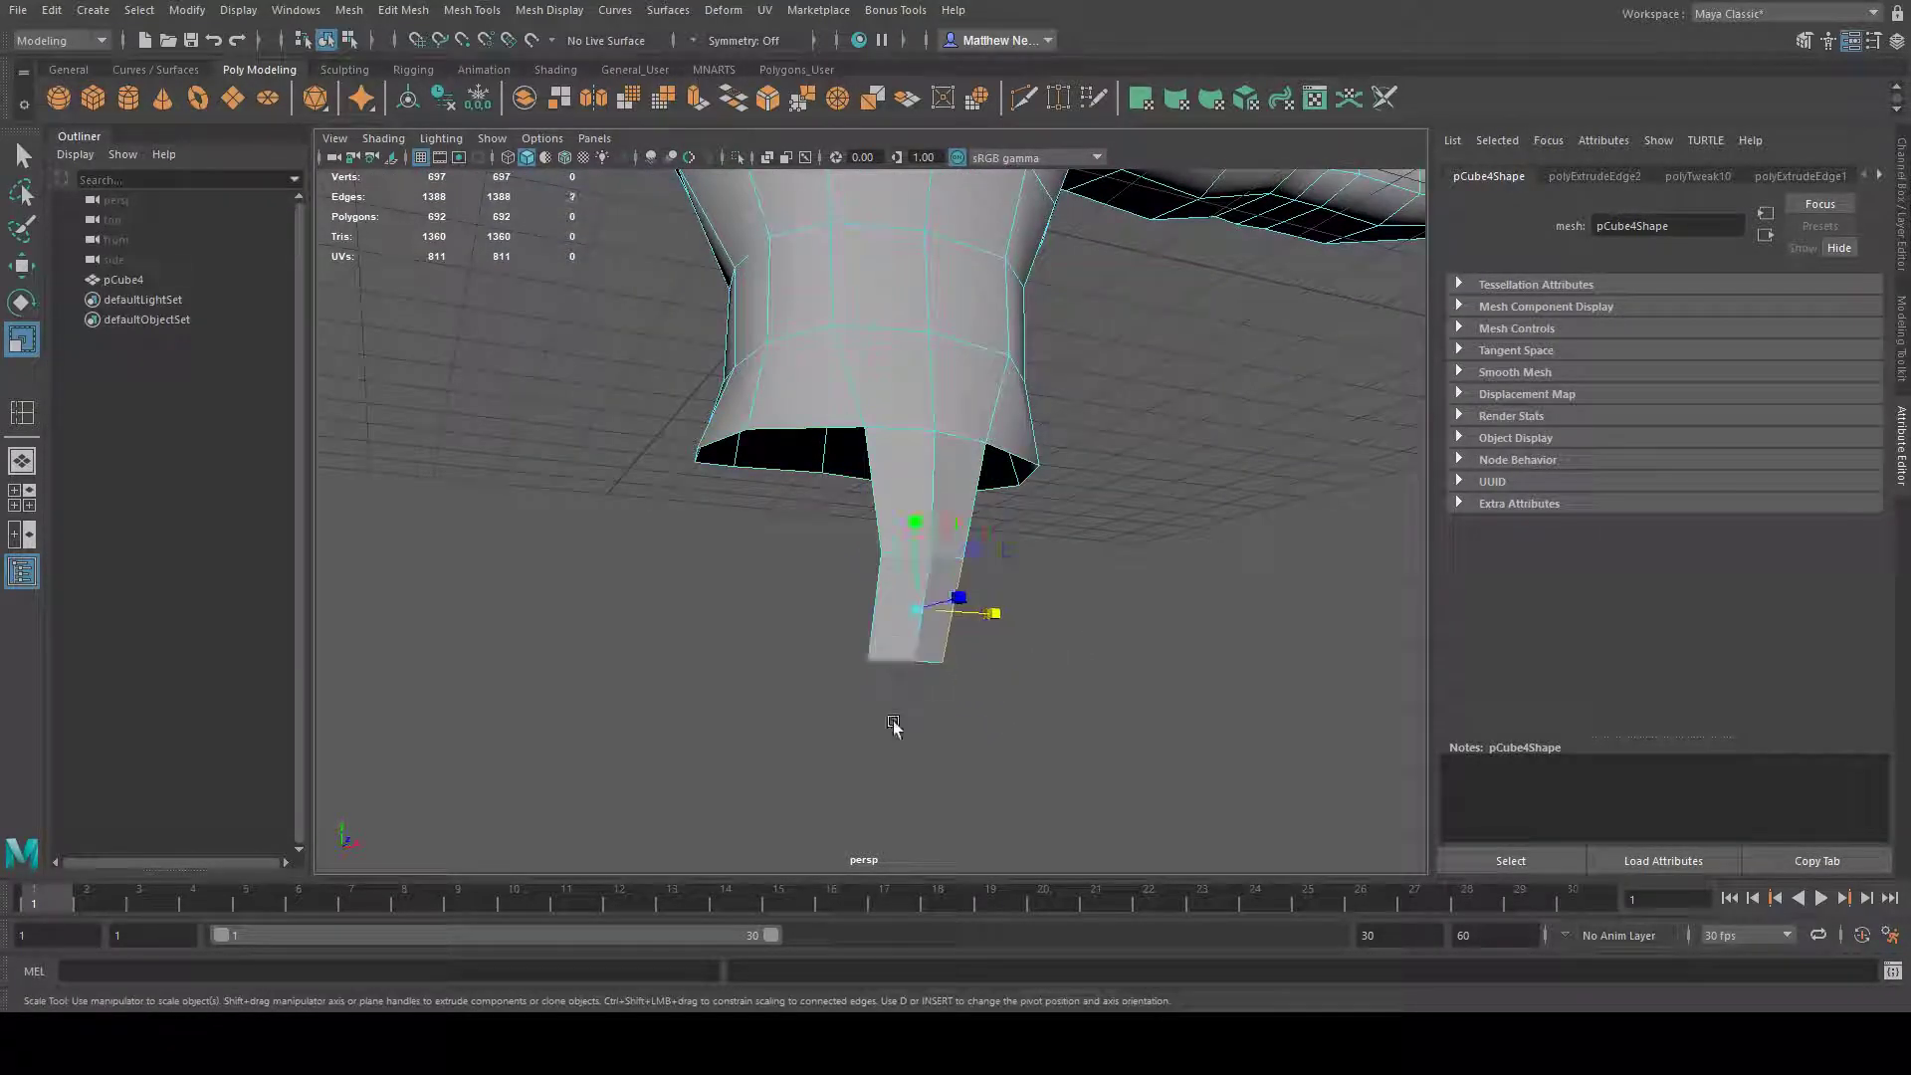
left_click_drag(893, 699, 808, 618, "alt")
left_click(22, 267)
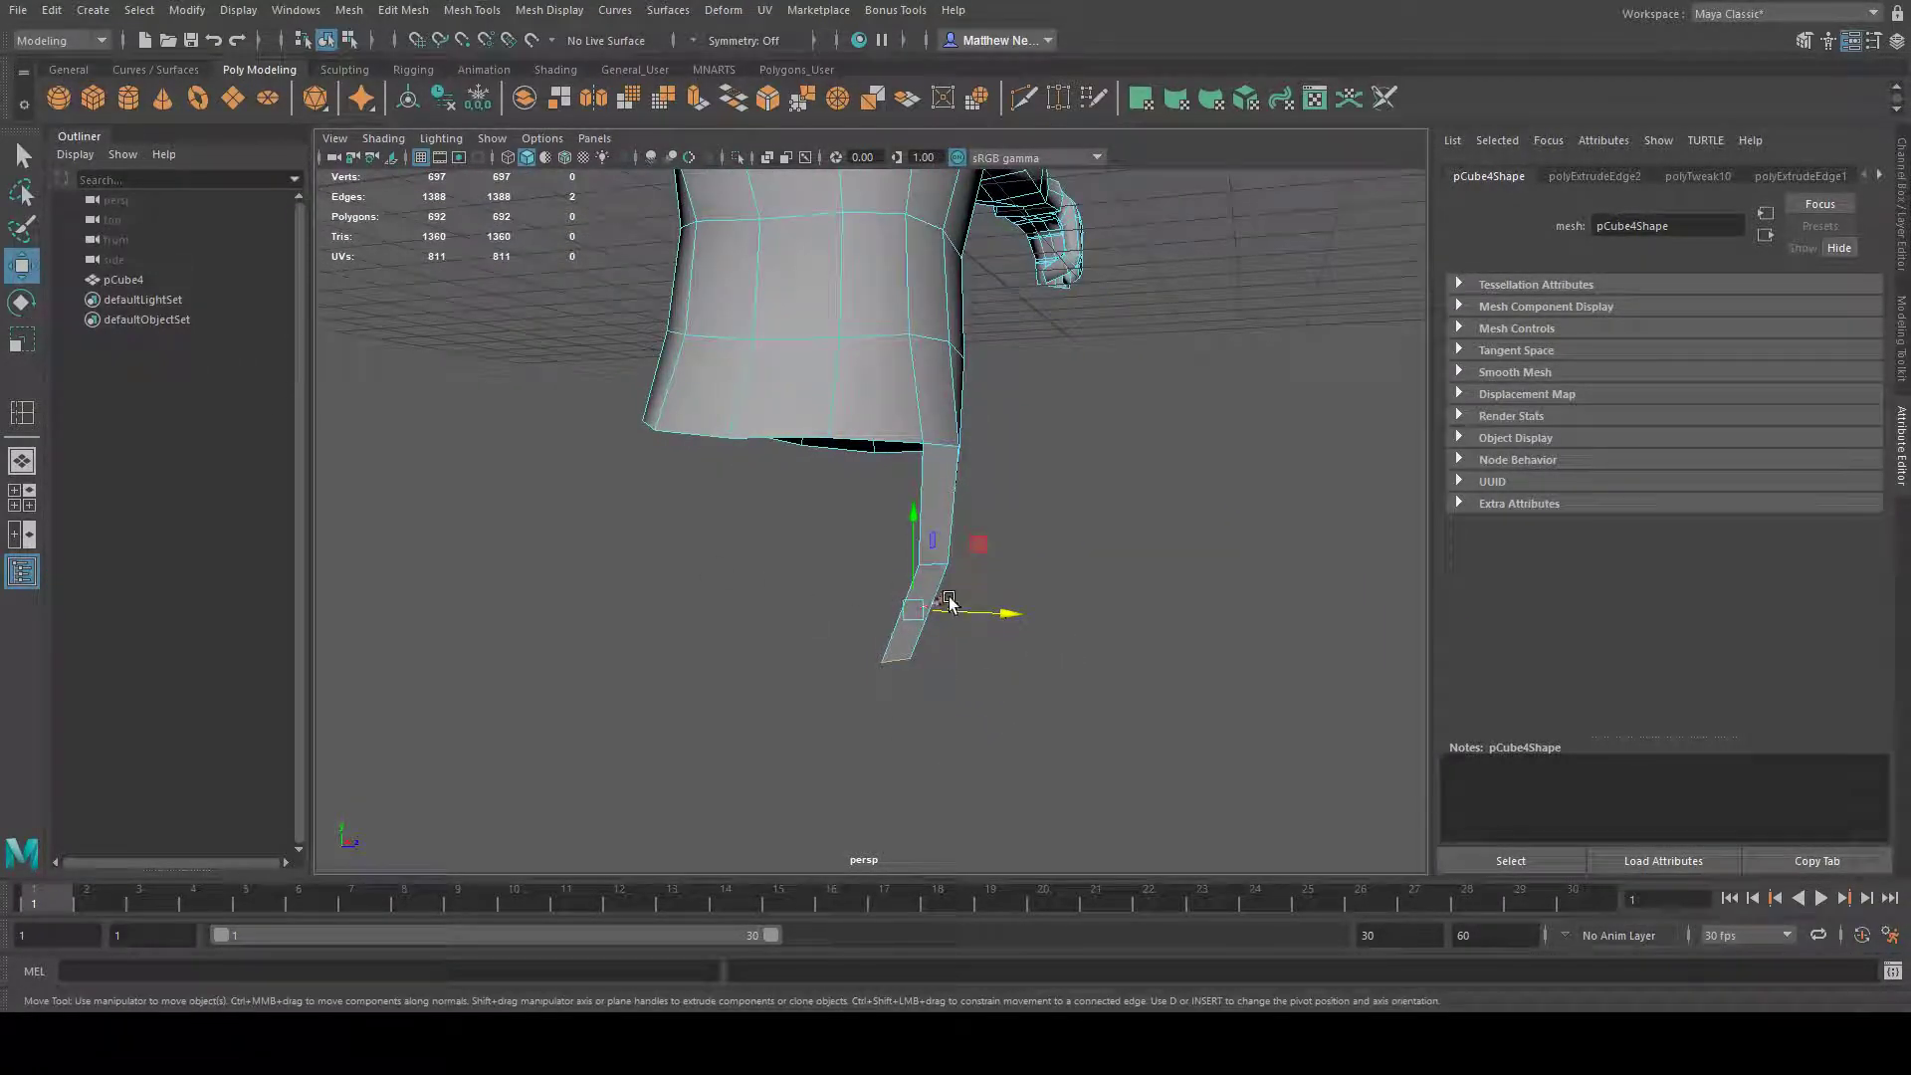
left_click_drag(972, 611, 905, 611, "shift")
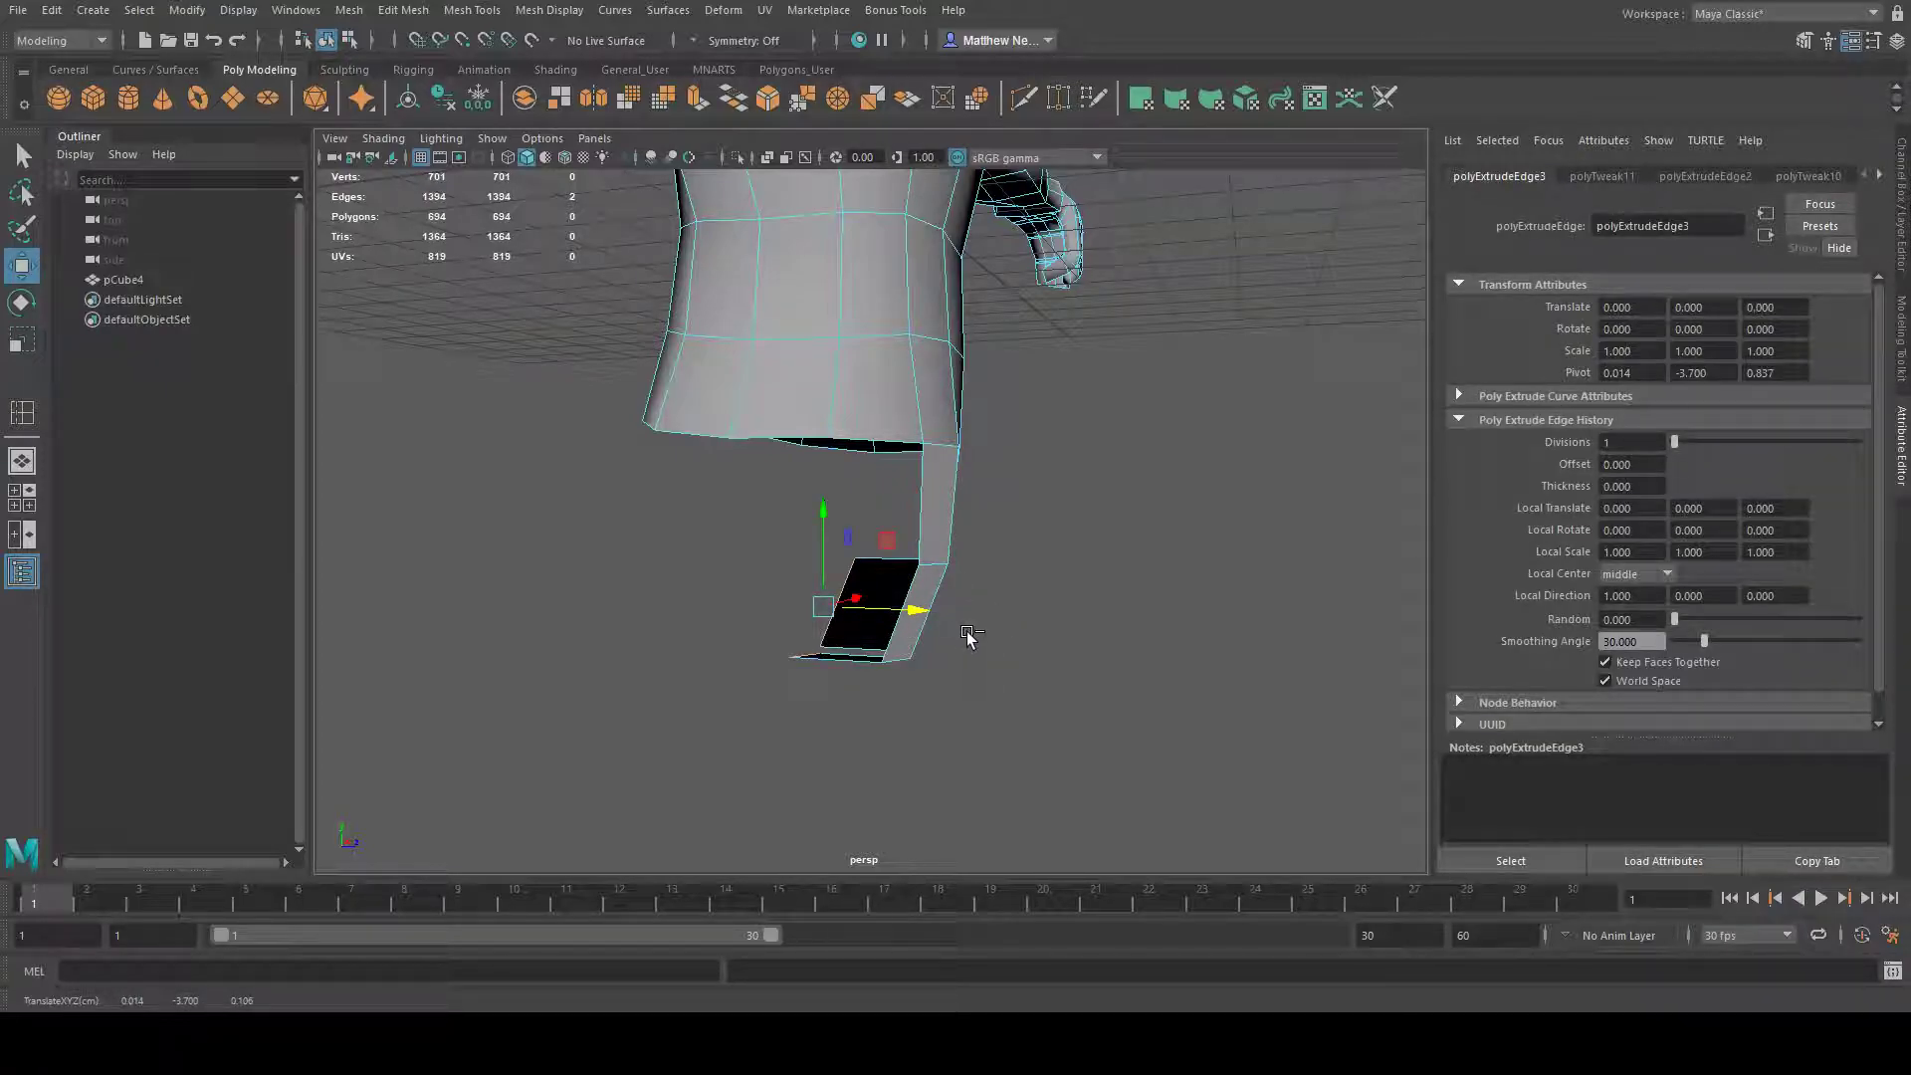
key("ctrl+z")
- Extrude the crotch strip's two bottom edges backward under the torso and lower the new end slightly
left_click_drag(1075, 653, 918, 528, "alt")
left_click(983, 652)
left_click(924, 665)
left_click(886, 667, "shift")
left_click_drag(900, 732, 812, 642, "alt")
left_click_drag(825, 548, 824, 564)
left_click(22, 342)
left_click_drag(607, 617, 644, 631, "alt")
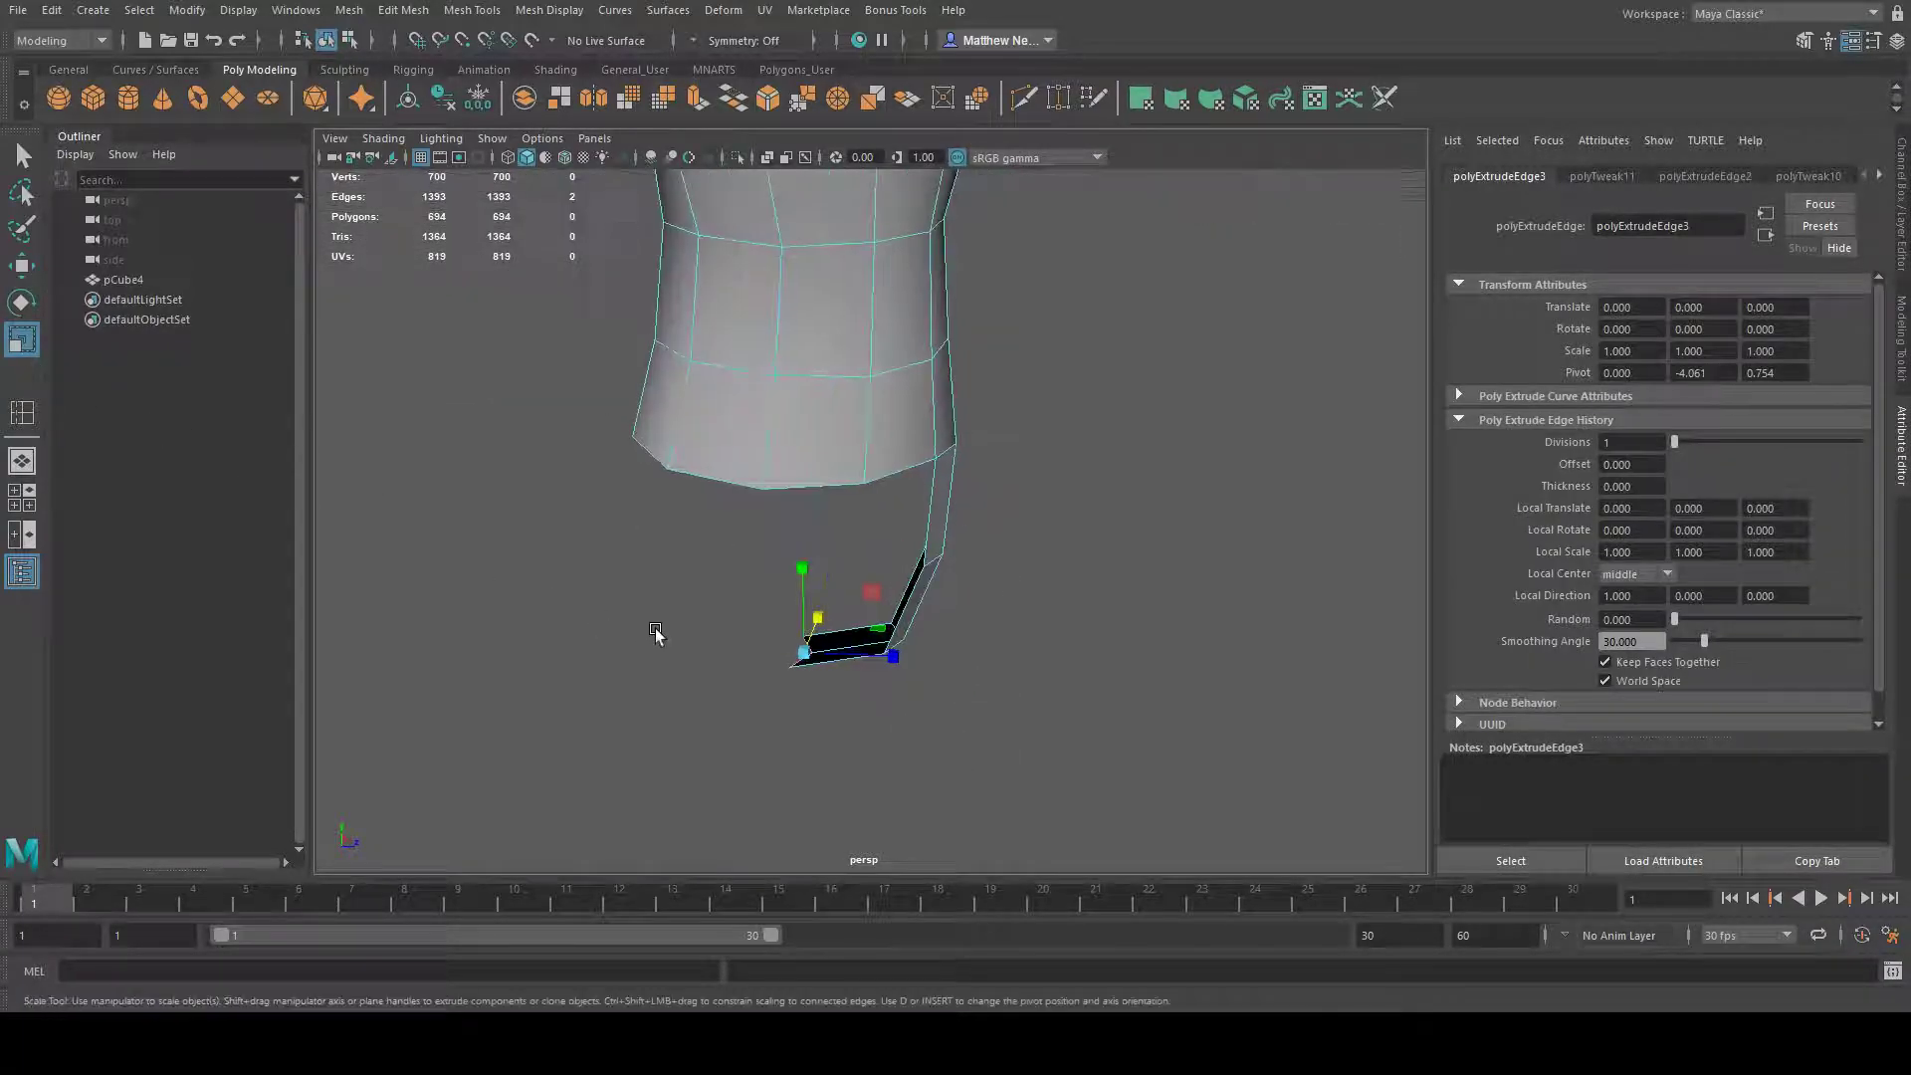
left_click_drag(842, 656, 955, 725, "alt")
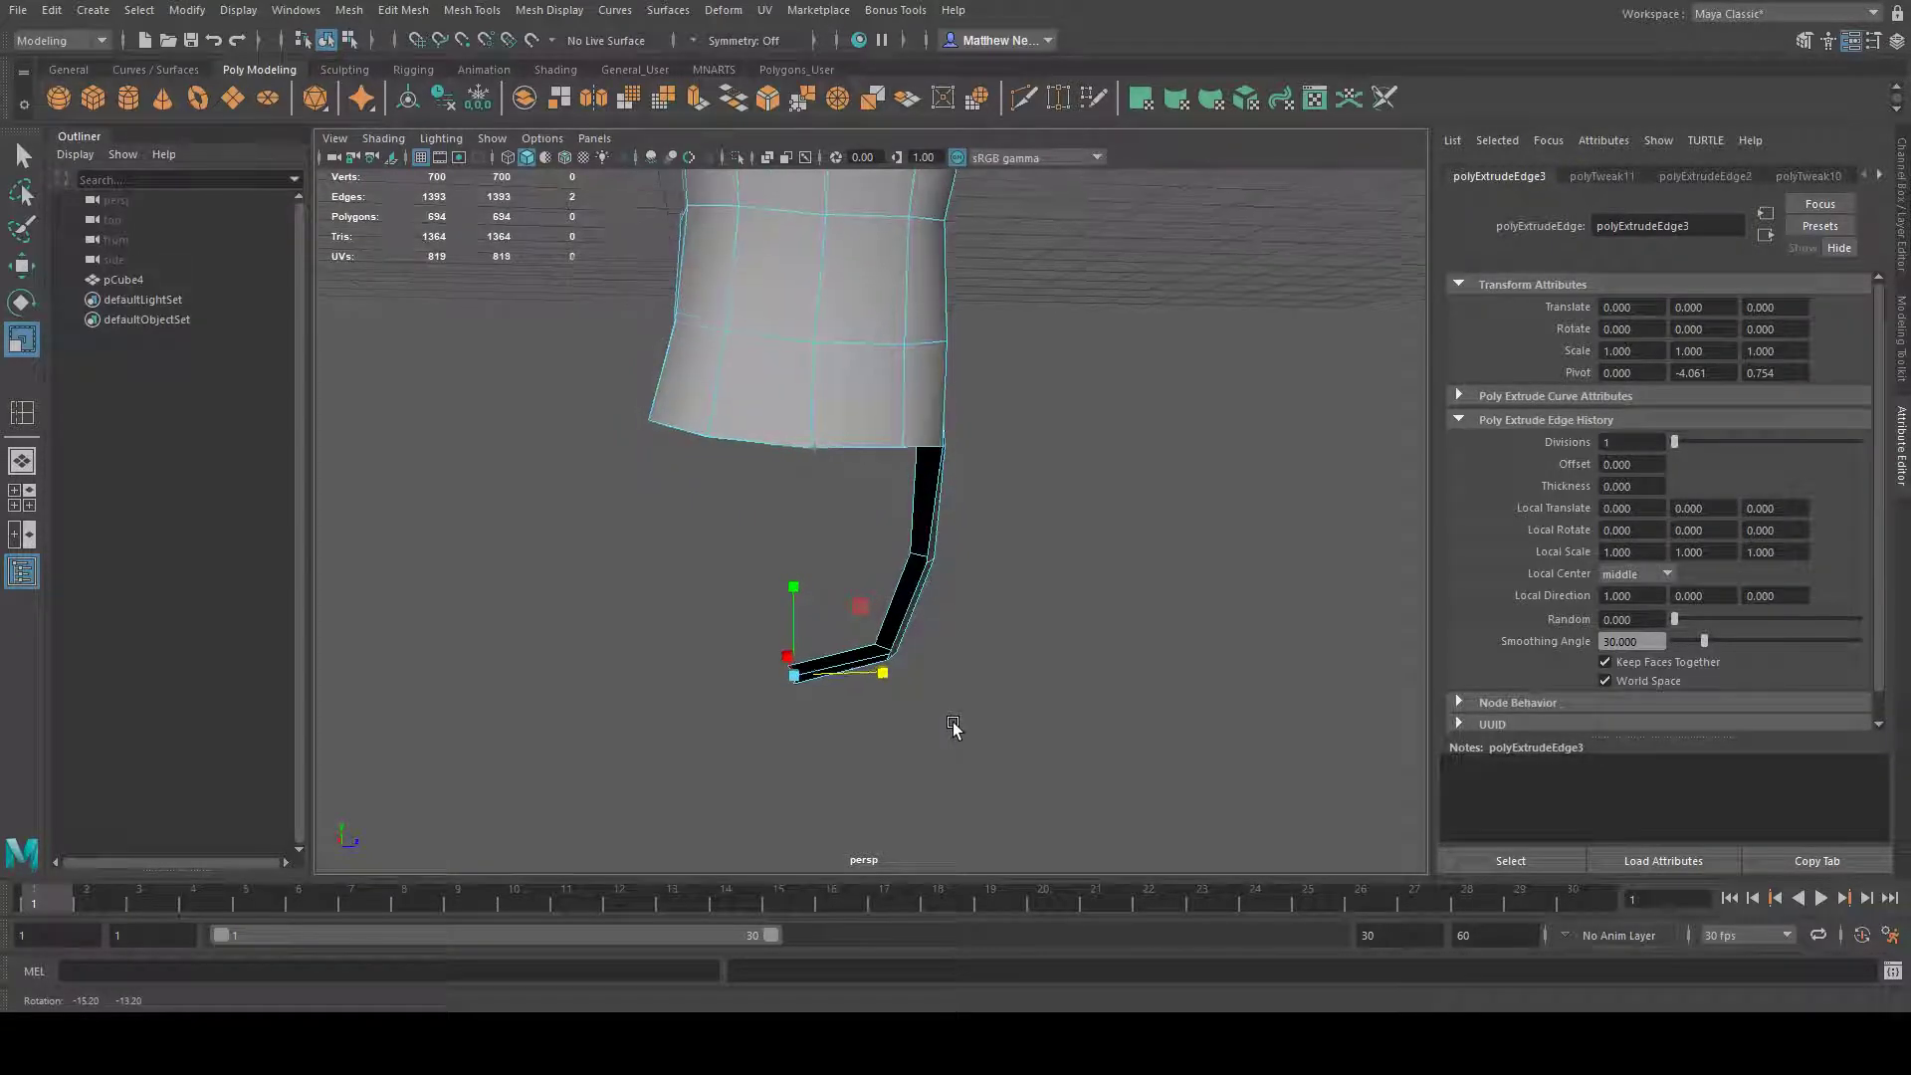
key("w")
left_click_drag(785, 569, 794, 589)
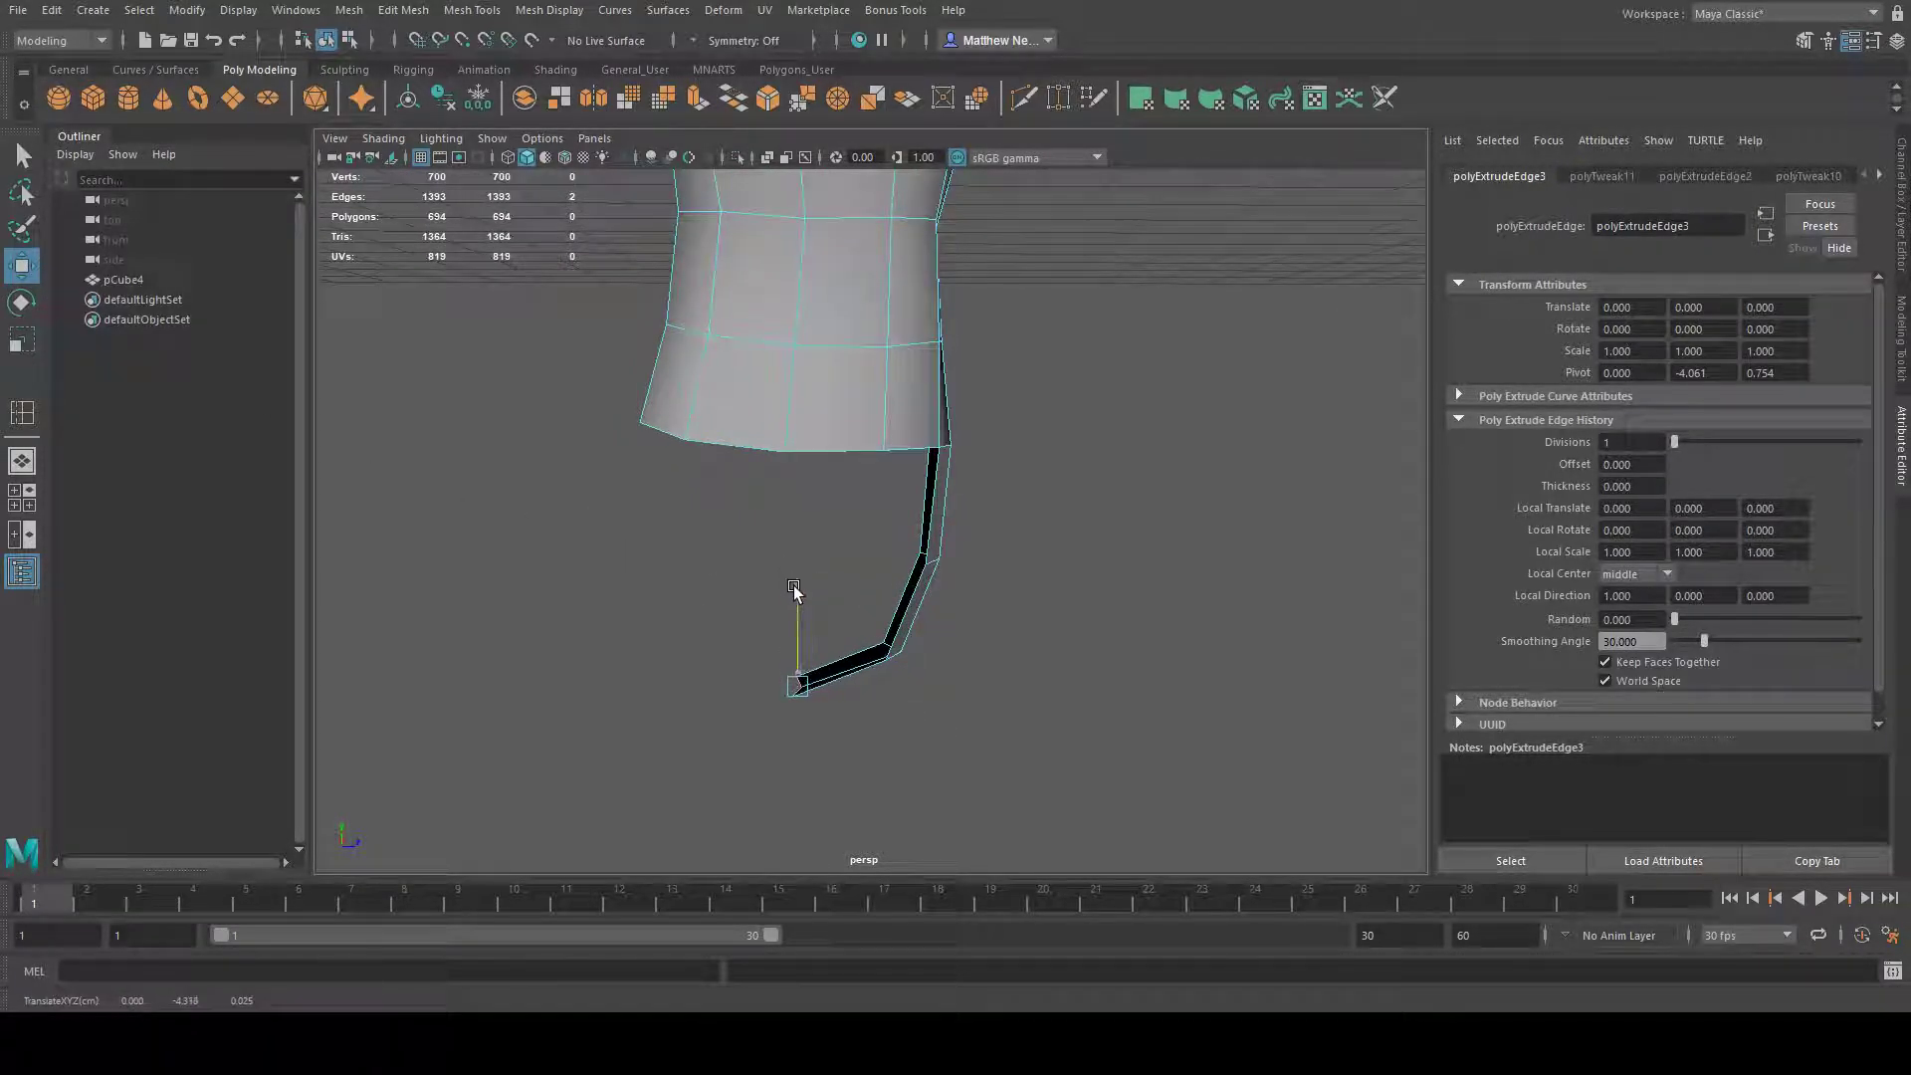
- Extrude the strip's end edges further backward and up in segments towards the rear of the waist
left_click_drag(895, 687, 817, 677, "shift")
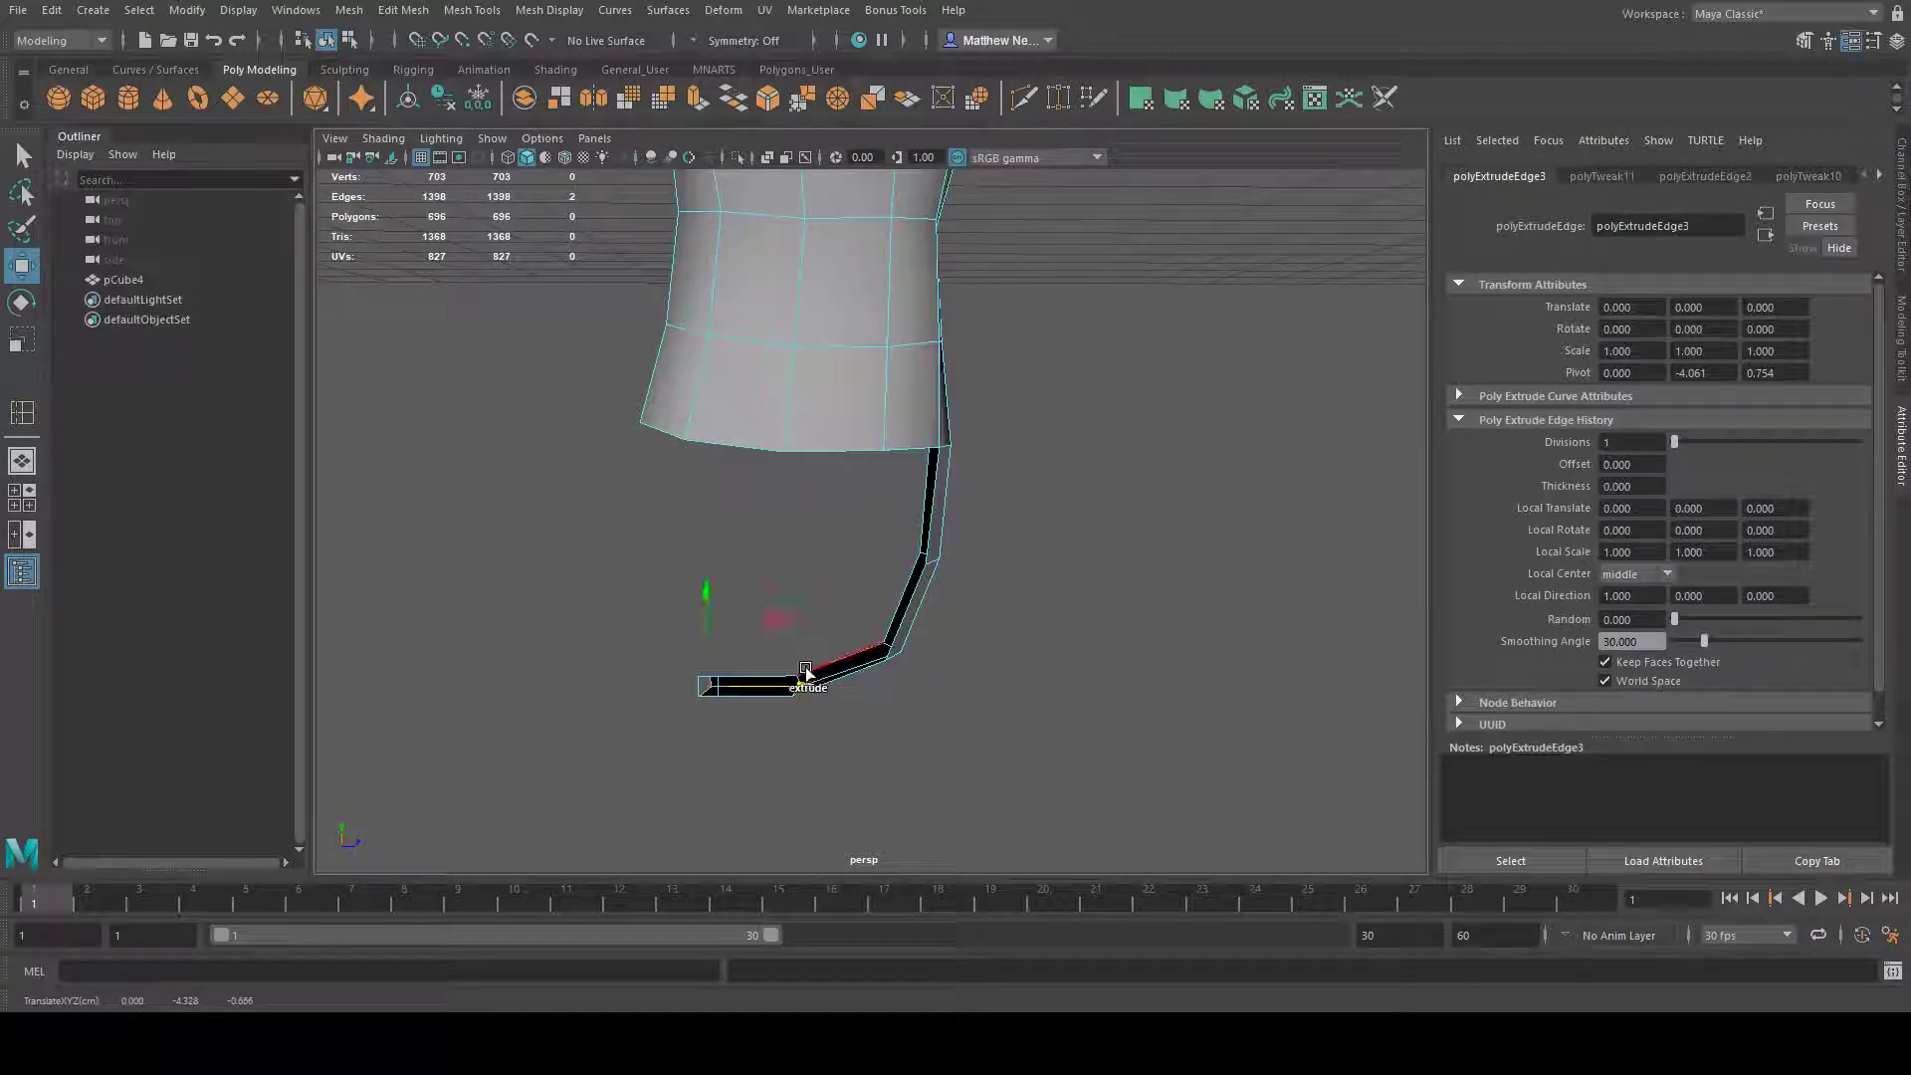
left_click_drag(707, 597, 702, 579, "shift")
left_click_drag(806, 674, 733, 667, "shift")
left_click_drag(640, 577, 751, 487)
left_click_drag(628, 525, 618, 439, "shift")
- Scale the strip's rear end edges wider along X
left_click_drag(696, 528, 756, 524, "alt")
left_click(22, 338)
left_click_drag(754, 600, 677, 597)
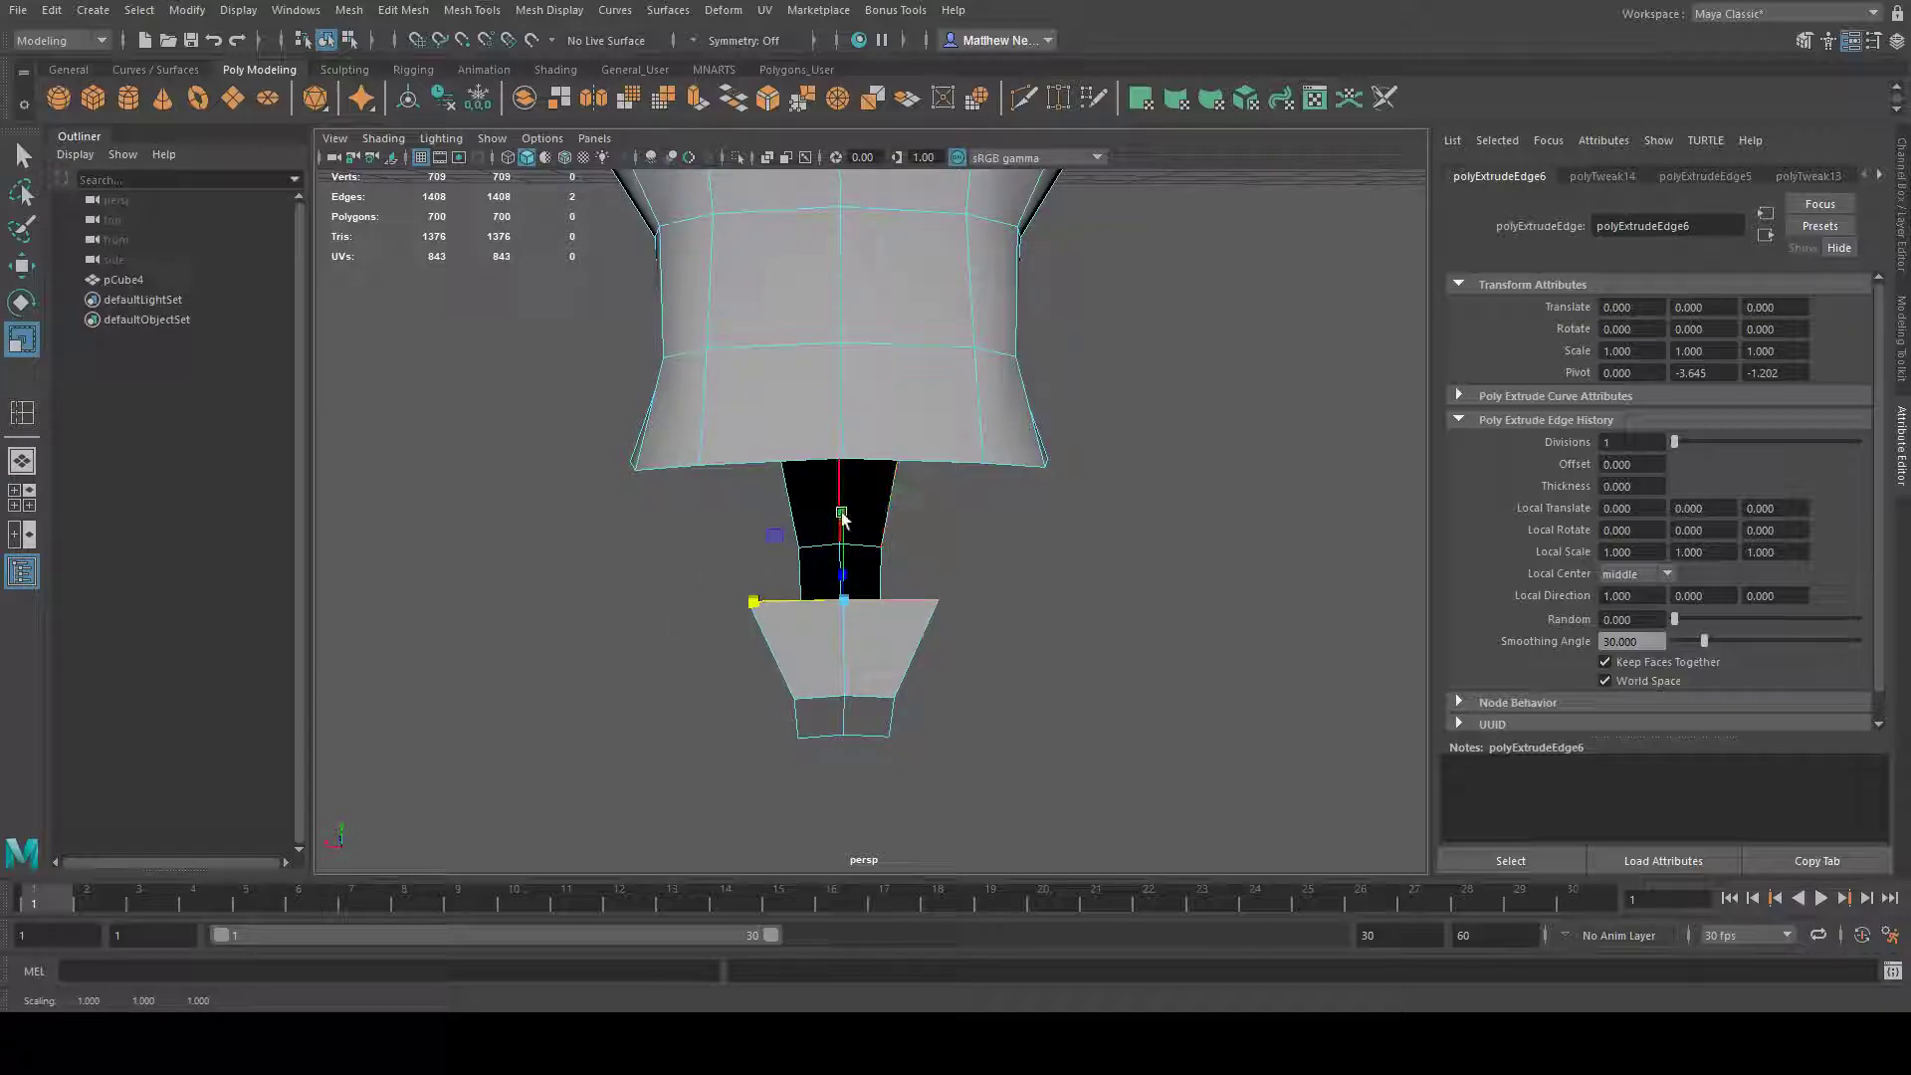
- Add the two centre edges of the rear waist to the selection and bridge them to the strip's end
left_click(756, 464, "shift")
left_click(950, 461, "shift")
left_click_drag(876, 649, 930, 636, "alt")
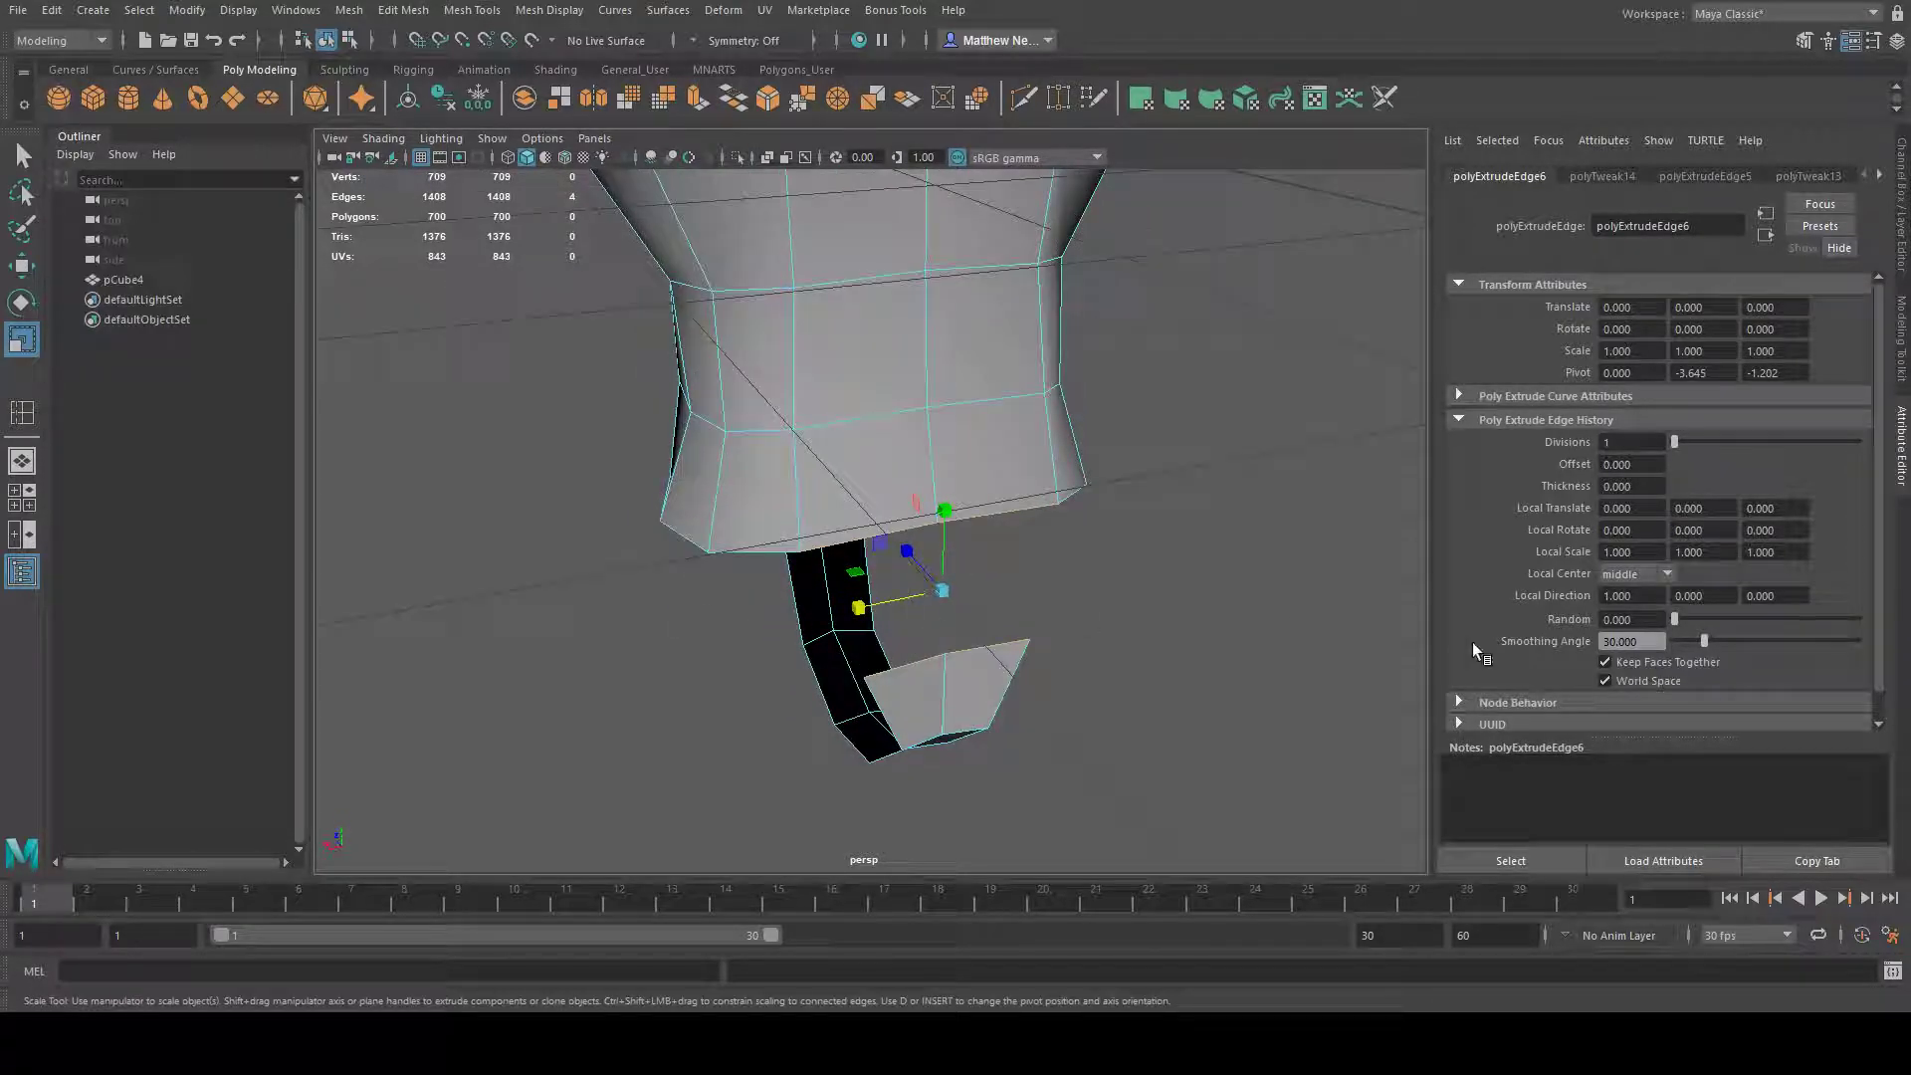
left_click(1900, 338)
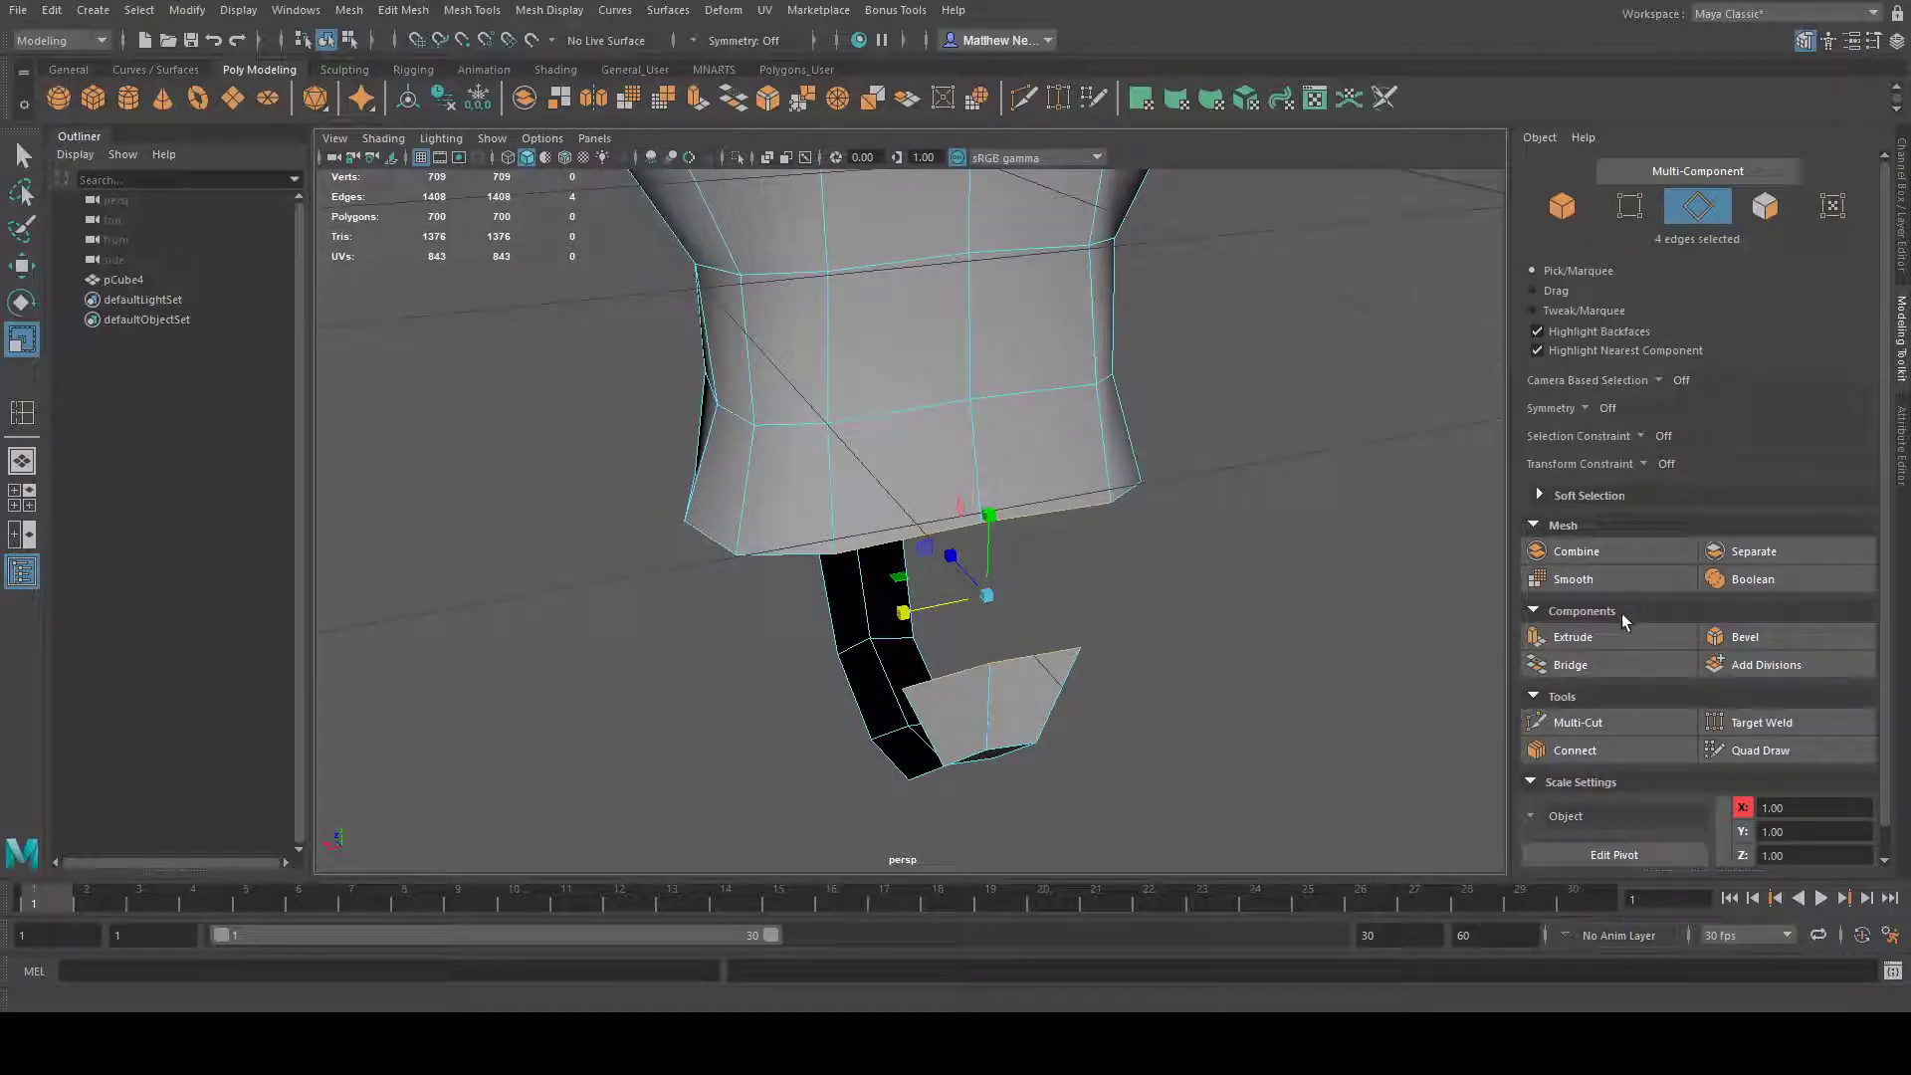
left_click(1609, 660)
left_click_drag(1244, 607, 1167, 616, "alt")
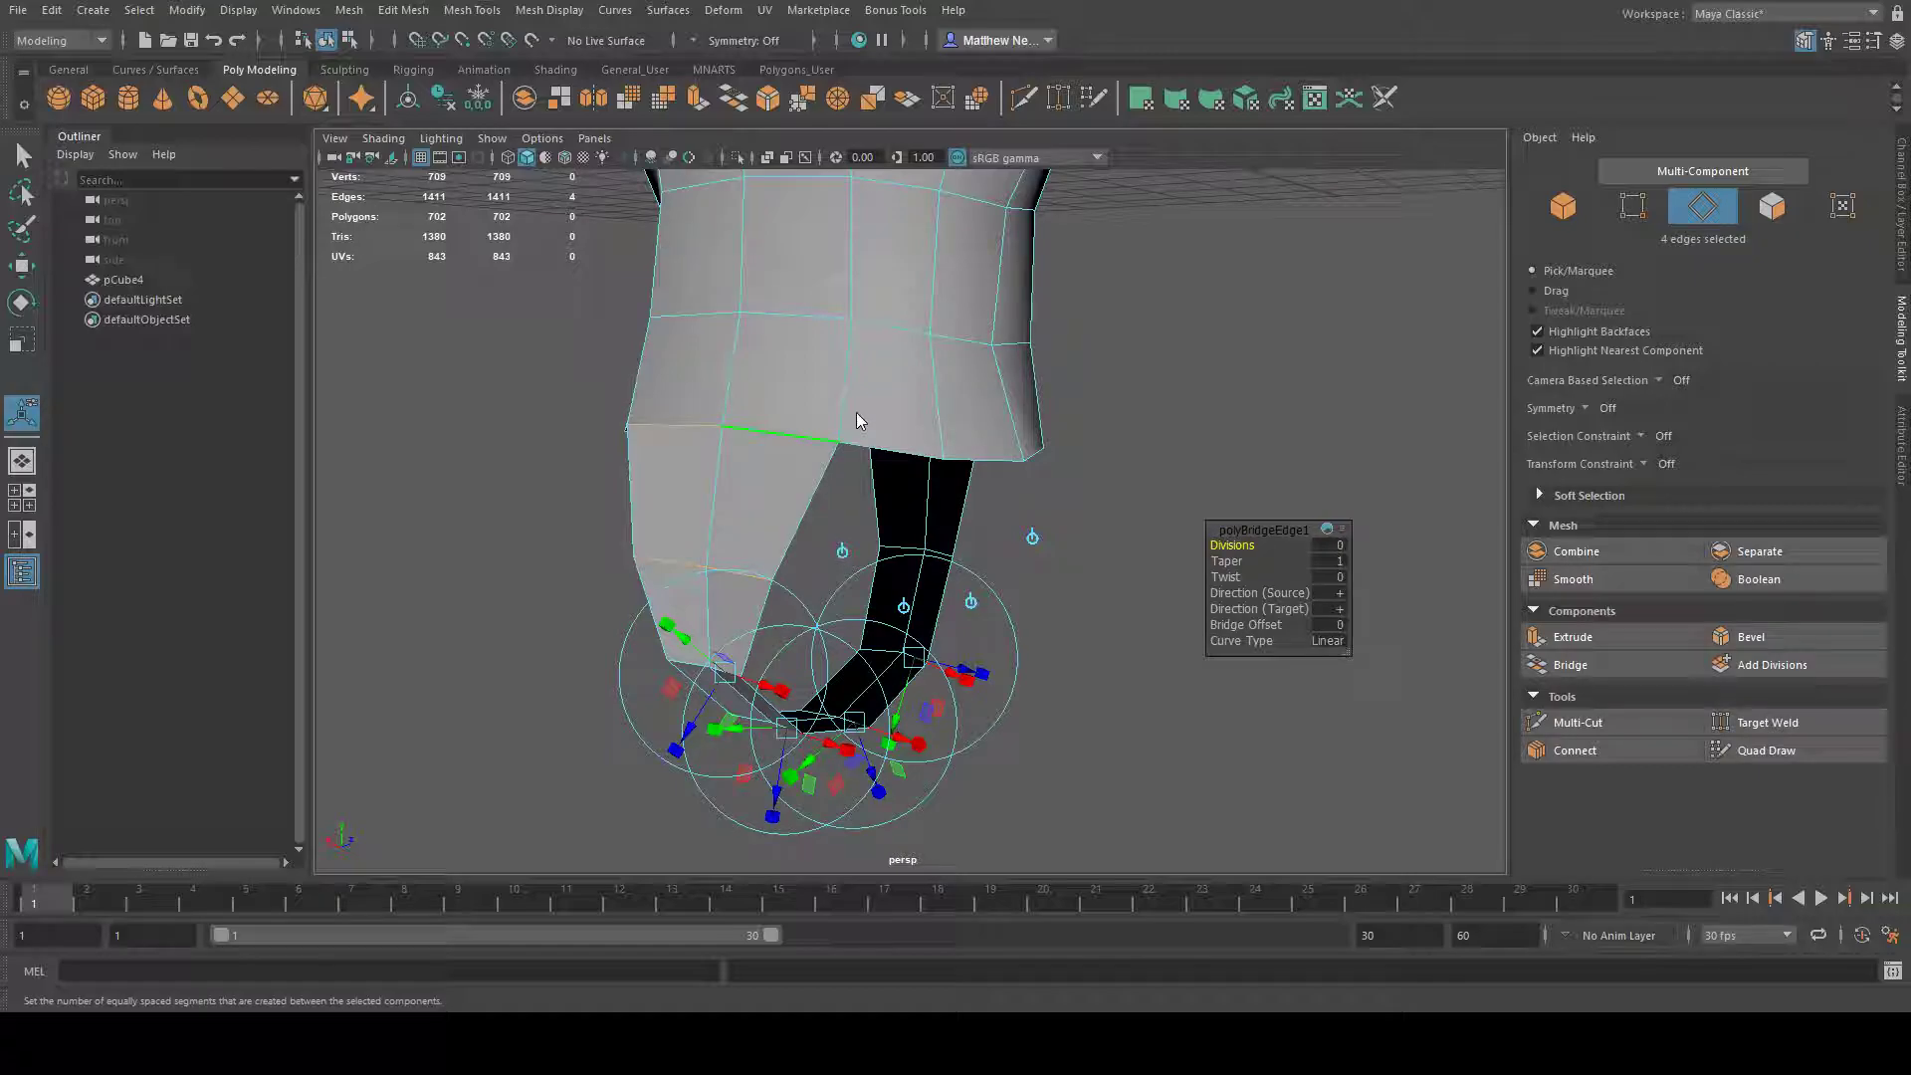
- Finish the bridge, return to object mode and examine the joined crotch strip from several sides
key("q")
key("F8")
left_click(1192, 467)
left_click_drag(1192, 470, 959, 478, "alt")
left_click(959, 477)
left_click_drag(1203, 528, 786, 554, "alt")
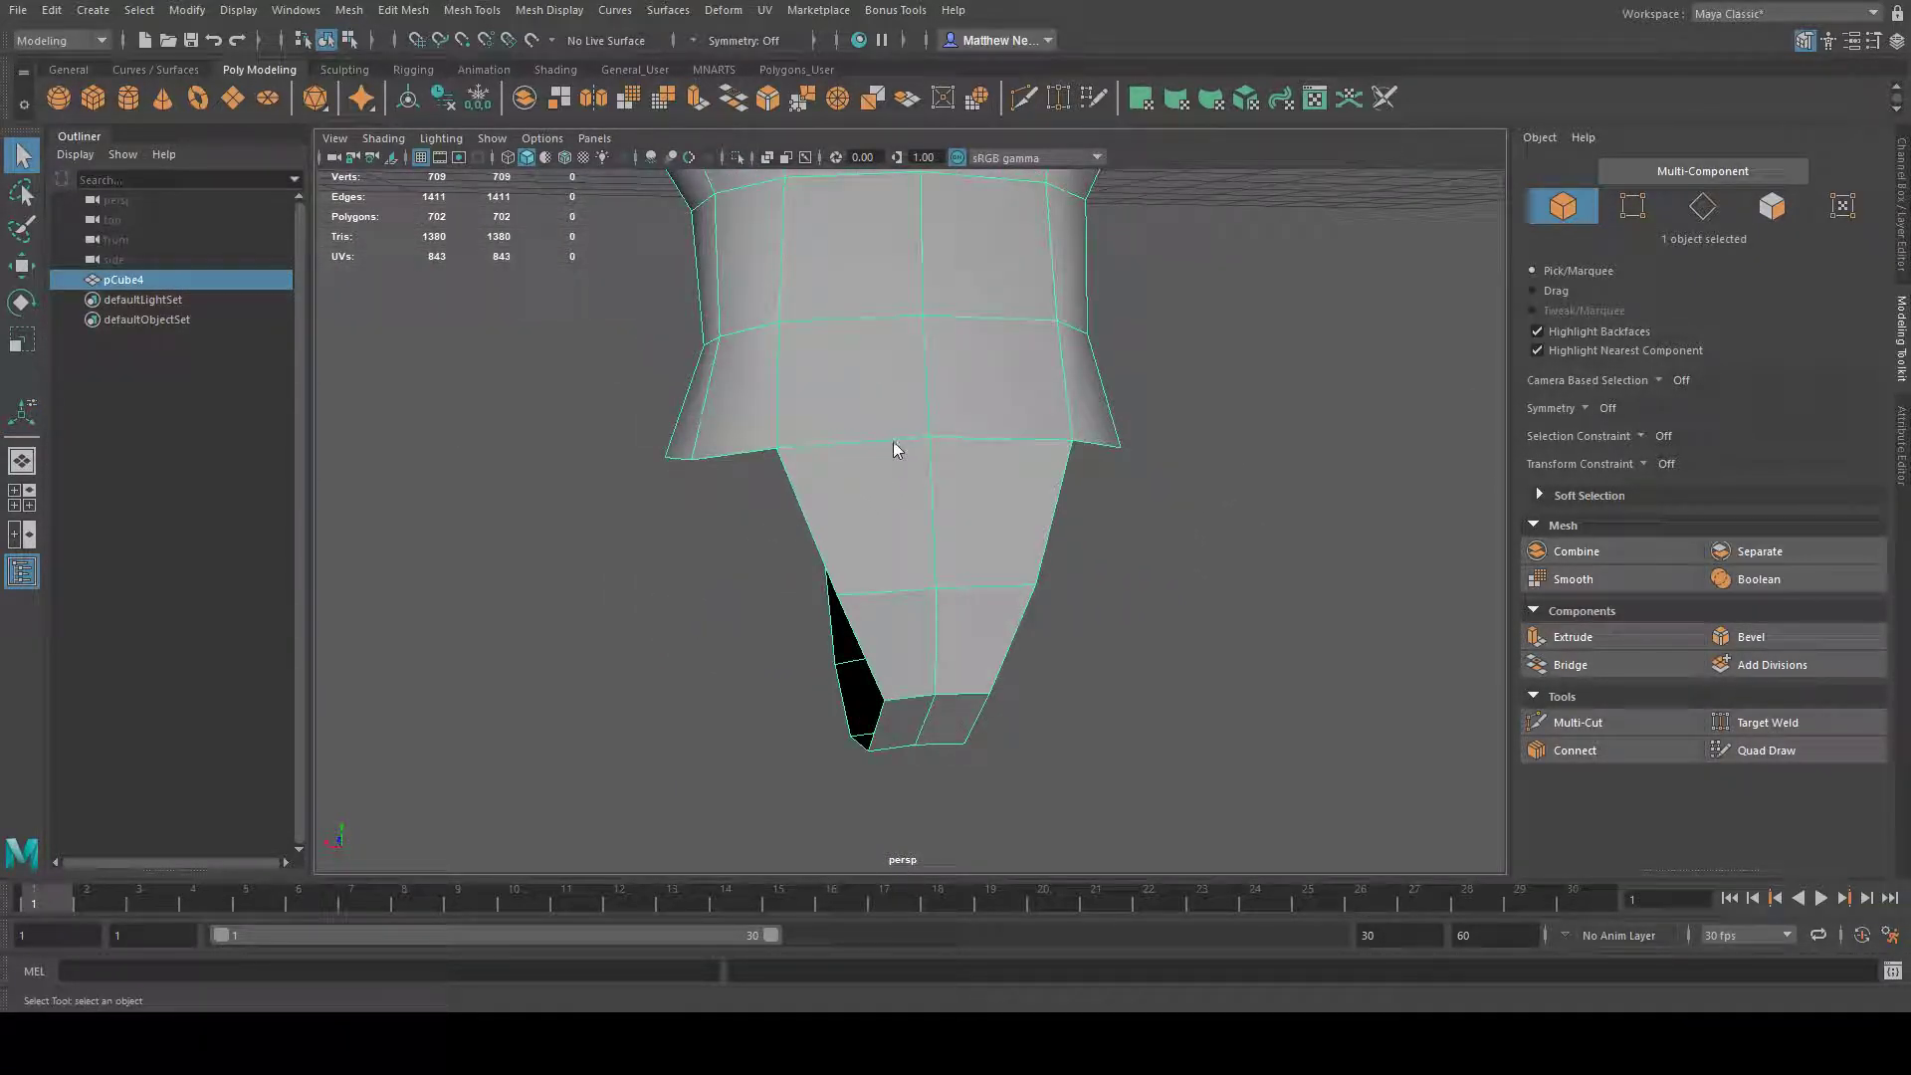
- Try to move one horizontal edge of the rear crotch strip along Z
key("F10")
left_click_drag(925, 546, 1139, 664, "alt")
left_click(1102, 601)
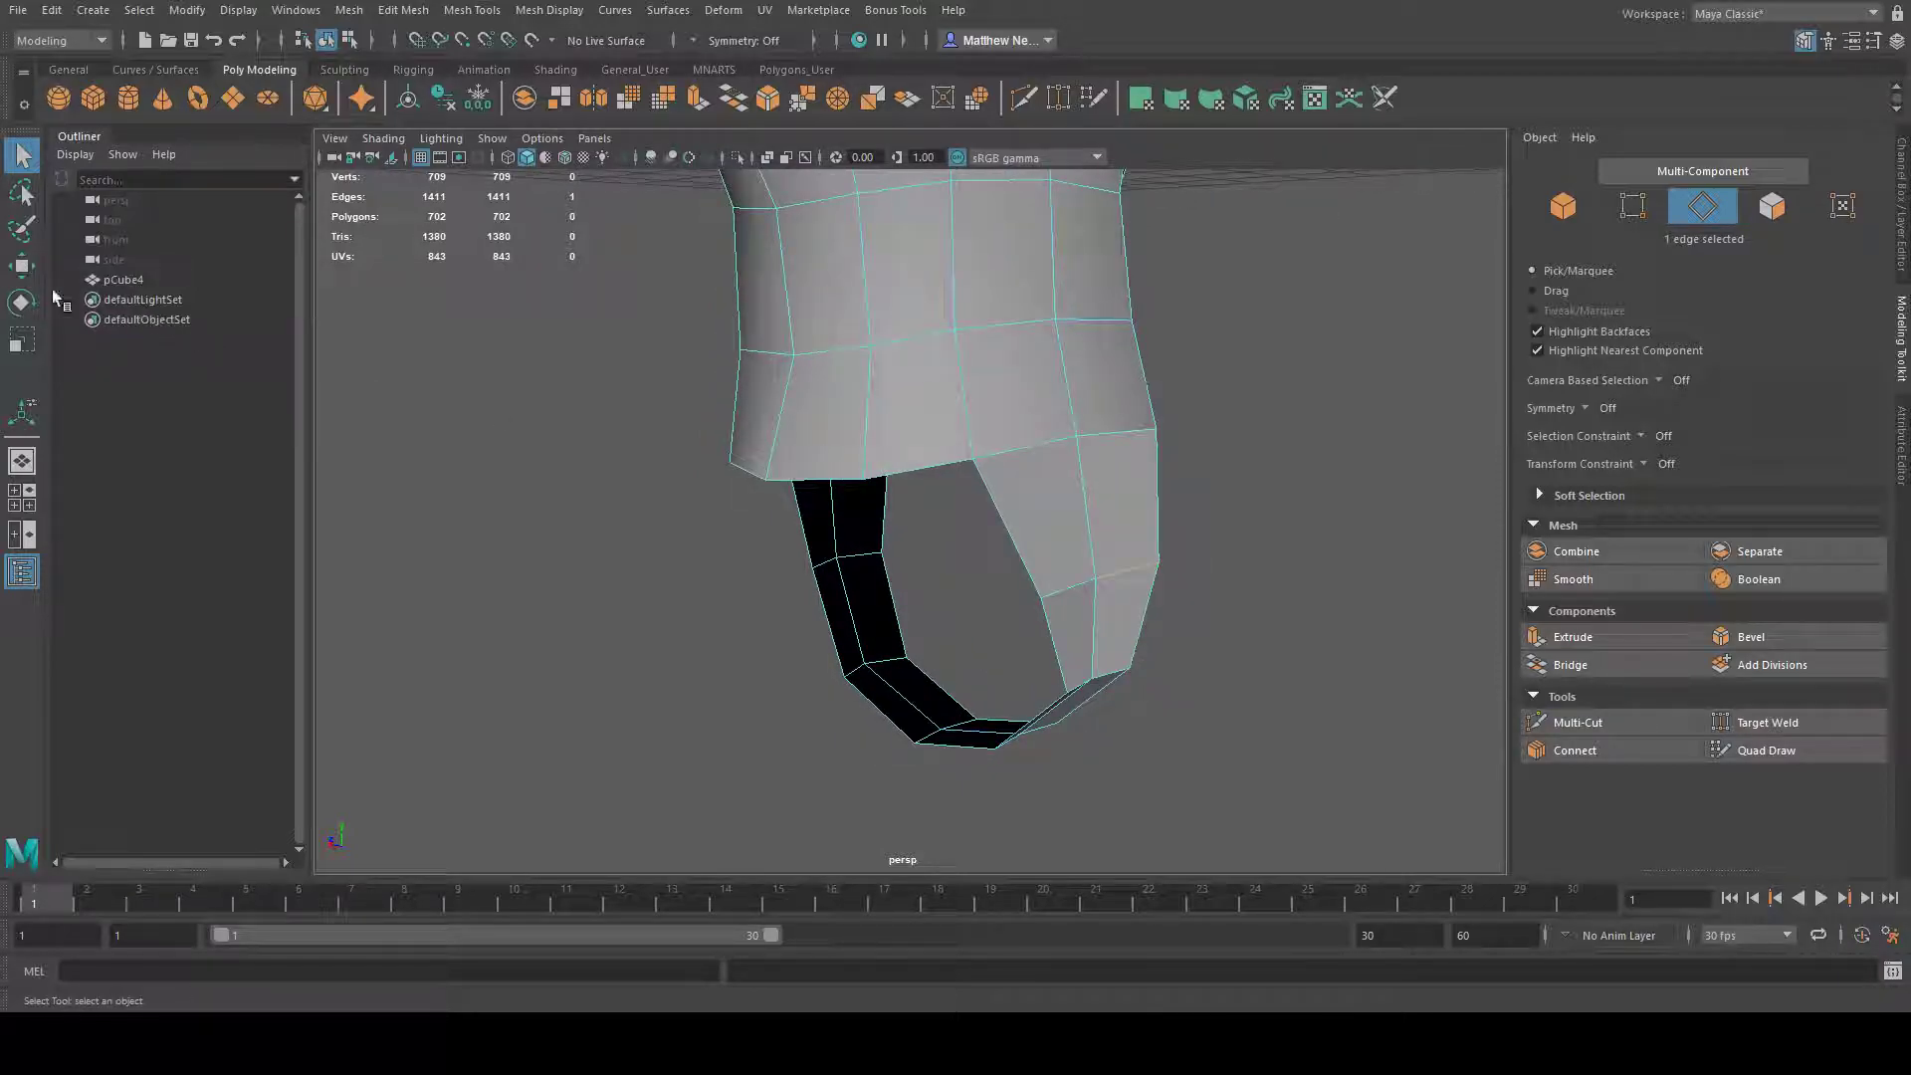
key("w")
left_click_drag(1094, 567, 1144, 577, "alt")
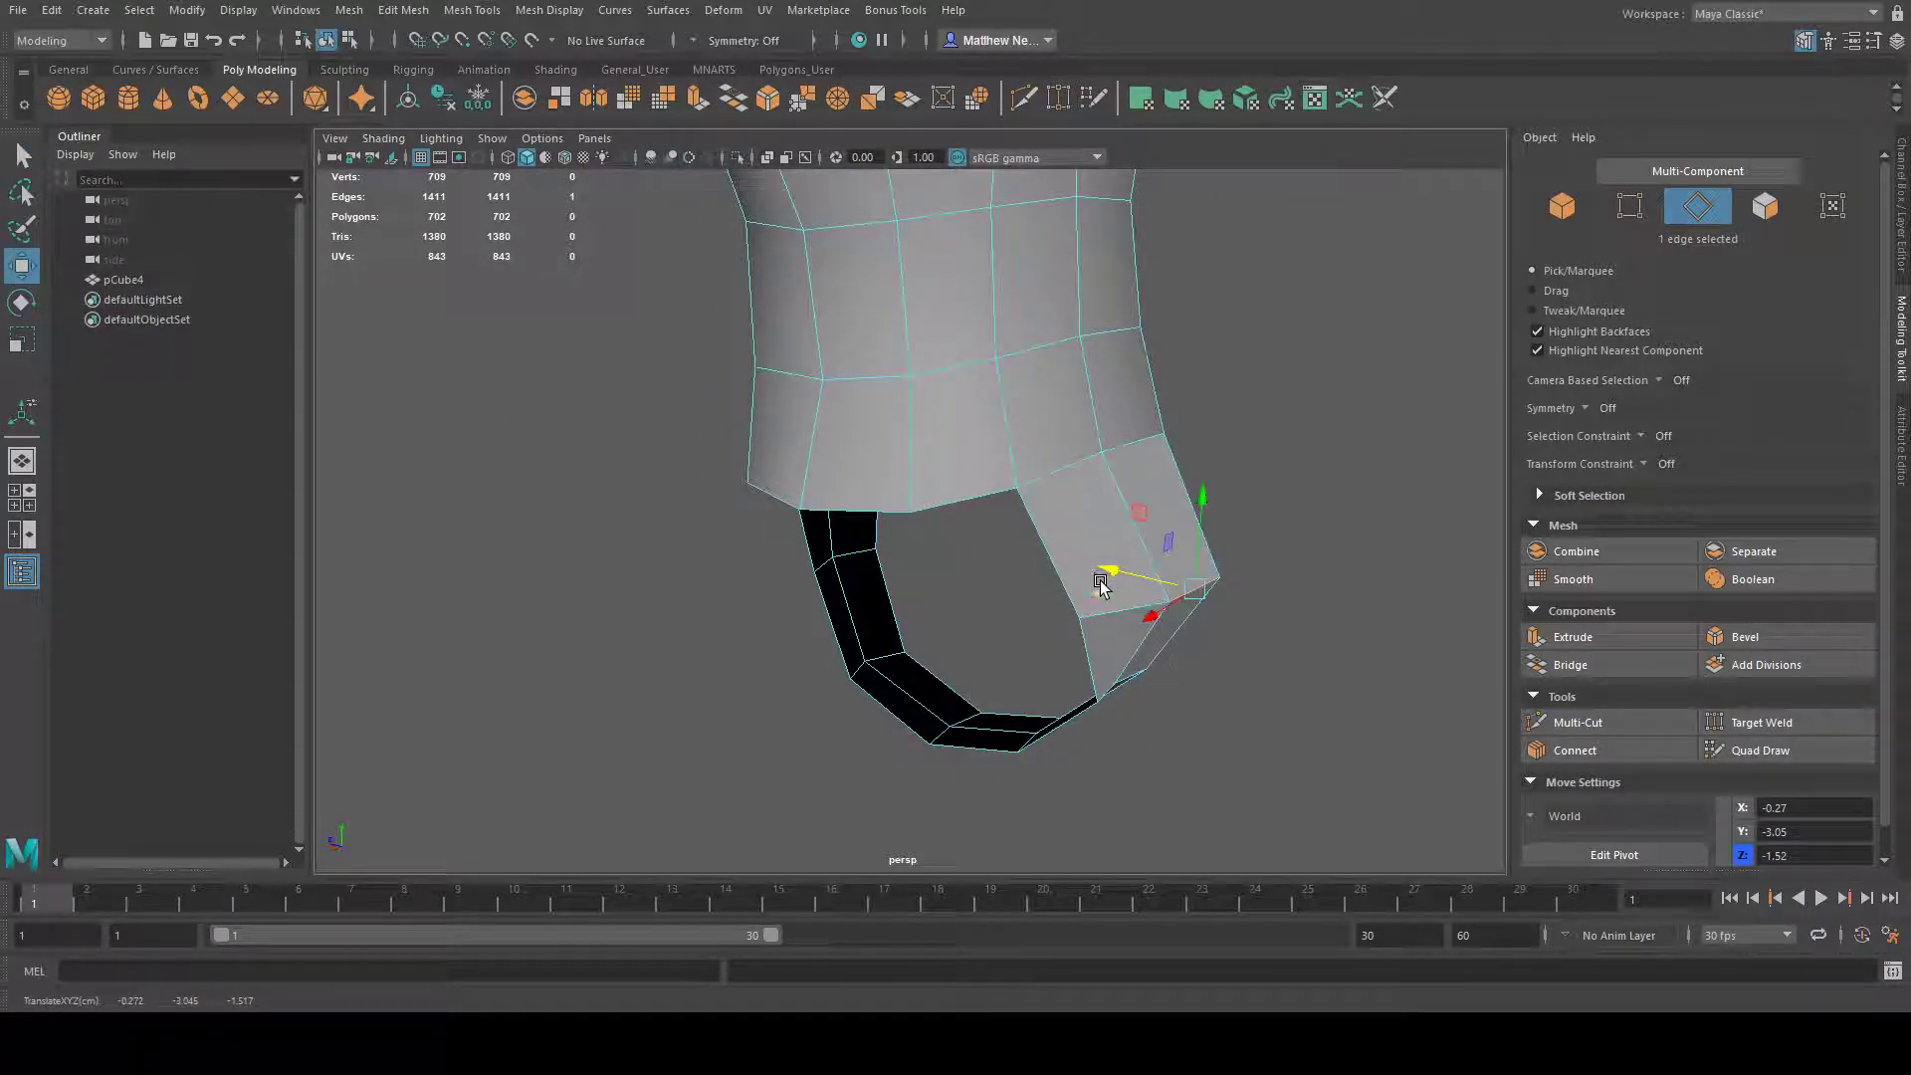
key("ctrl+z")
- Select the side vertex on the waist's bottom border and turn on Object X symmetry
left_click(1394, 720)
left_click_drag(1394, 721, 1080, 695, "alt")
right_click_drag(748, 439, 703, 443)
left_click_drag(916, 550, 992, 574, "alt")
left_click(853, 523)
key("b")
left_click_drag(885, 524, 964, 538)
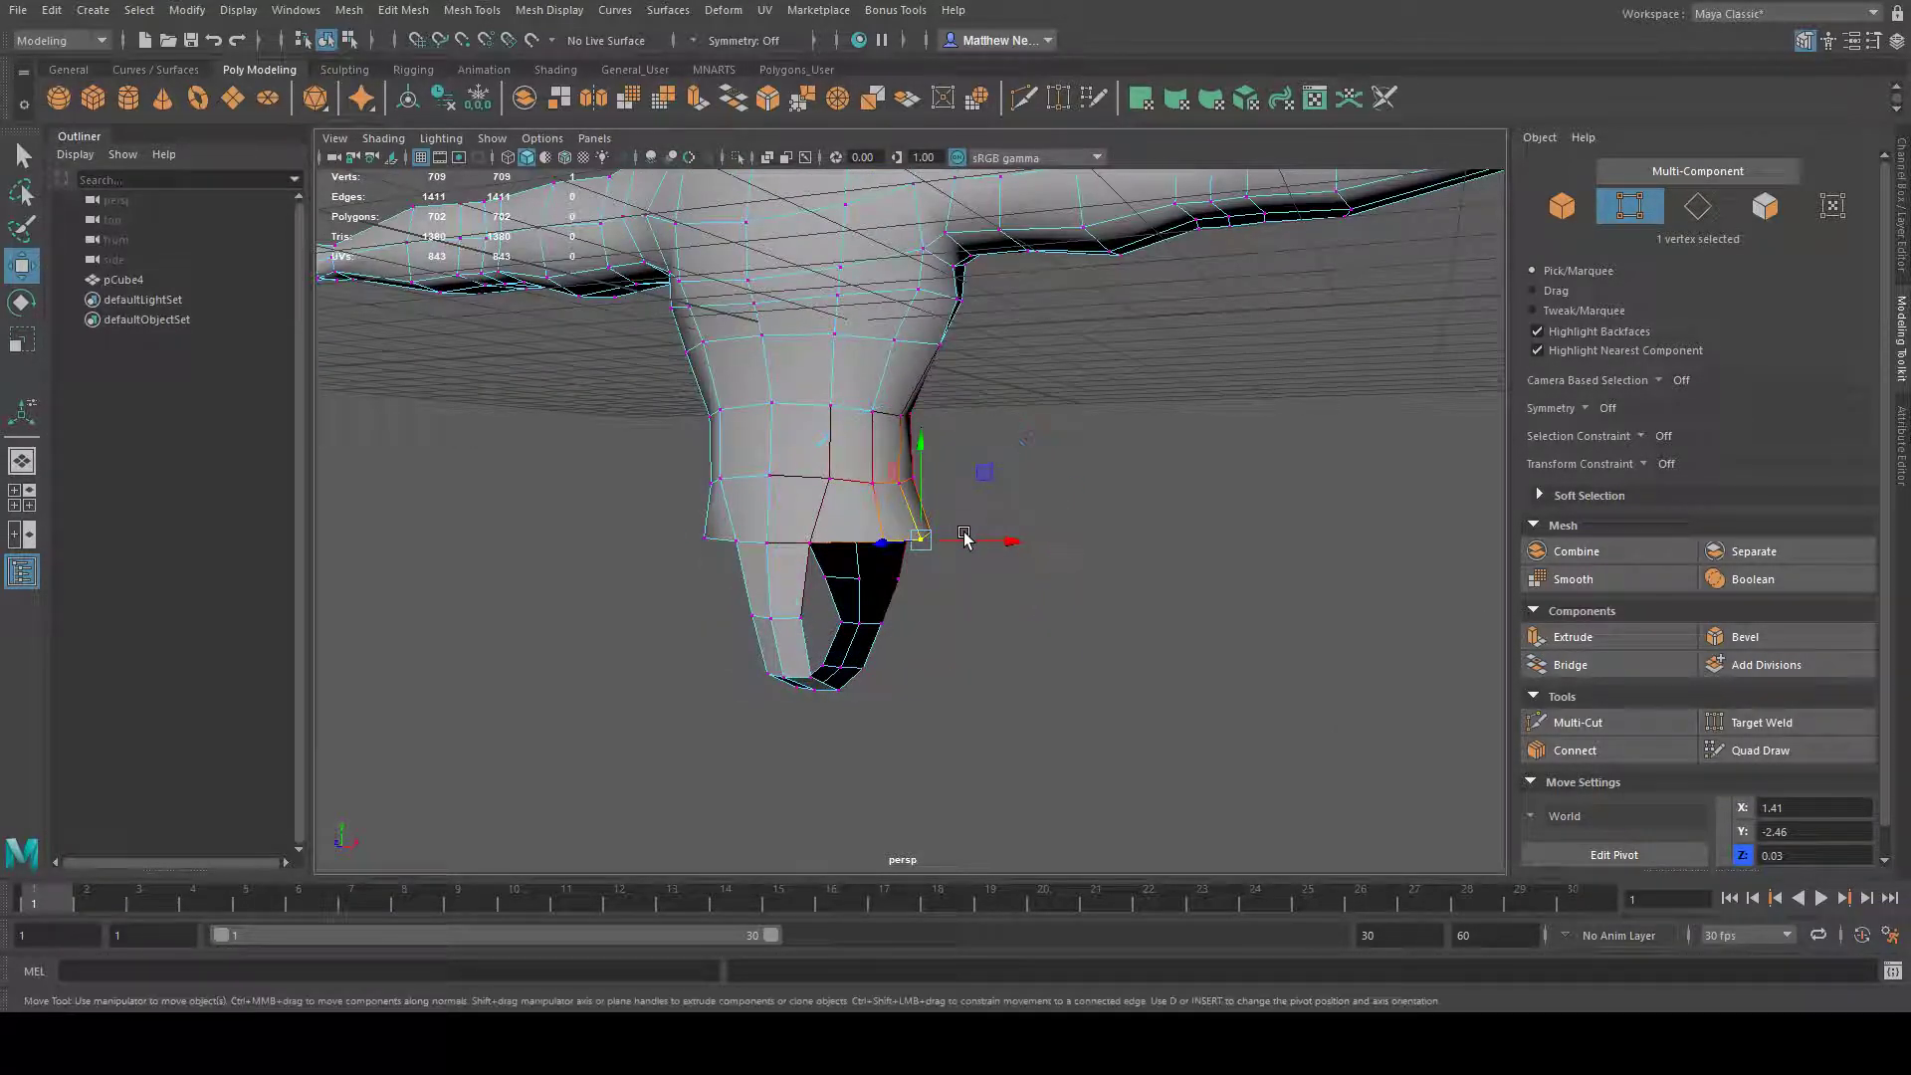
left_click(1628, 410)
- Raise the side vertices of the waist's bottom border and reposition the front corner vertices where the strip begins
left_click_drag(1269, 548, 1150, 566, "alt")
left_click(980, 563)
left_click(905, 546)
left_click_drag(930, 557, 1055, 586, "alt")
left_click_drag(926, 521, 805, 565)
left_click(820, 517)
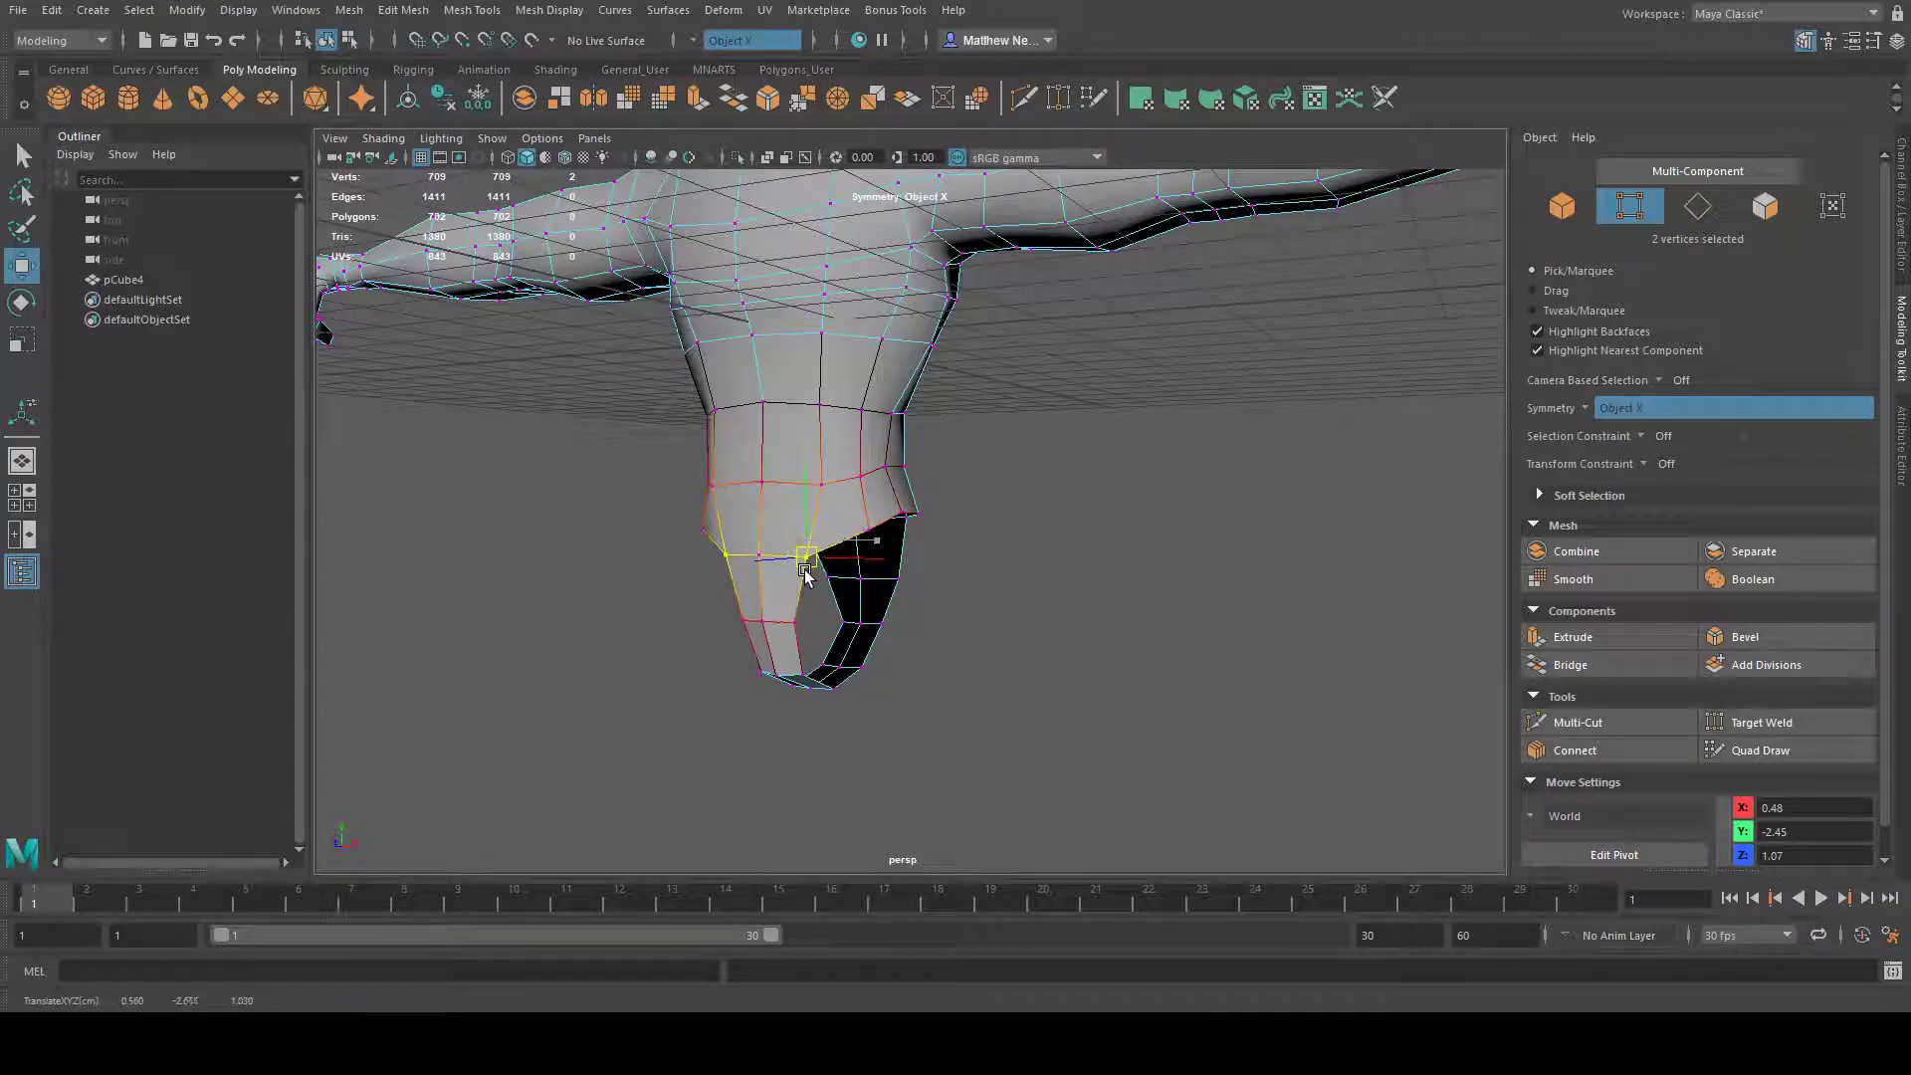
- Lower the rear corner vertices where the crotch strip meets the waist to shape the leg openings
left_click_drag(1194, 612, 922, 588, "alt")
left_click(913, 573)
left_click_drag(1020, 551, 893, 539, "alt")
left_click(914, 509)
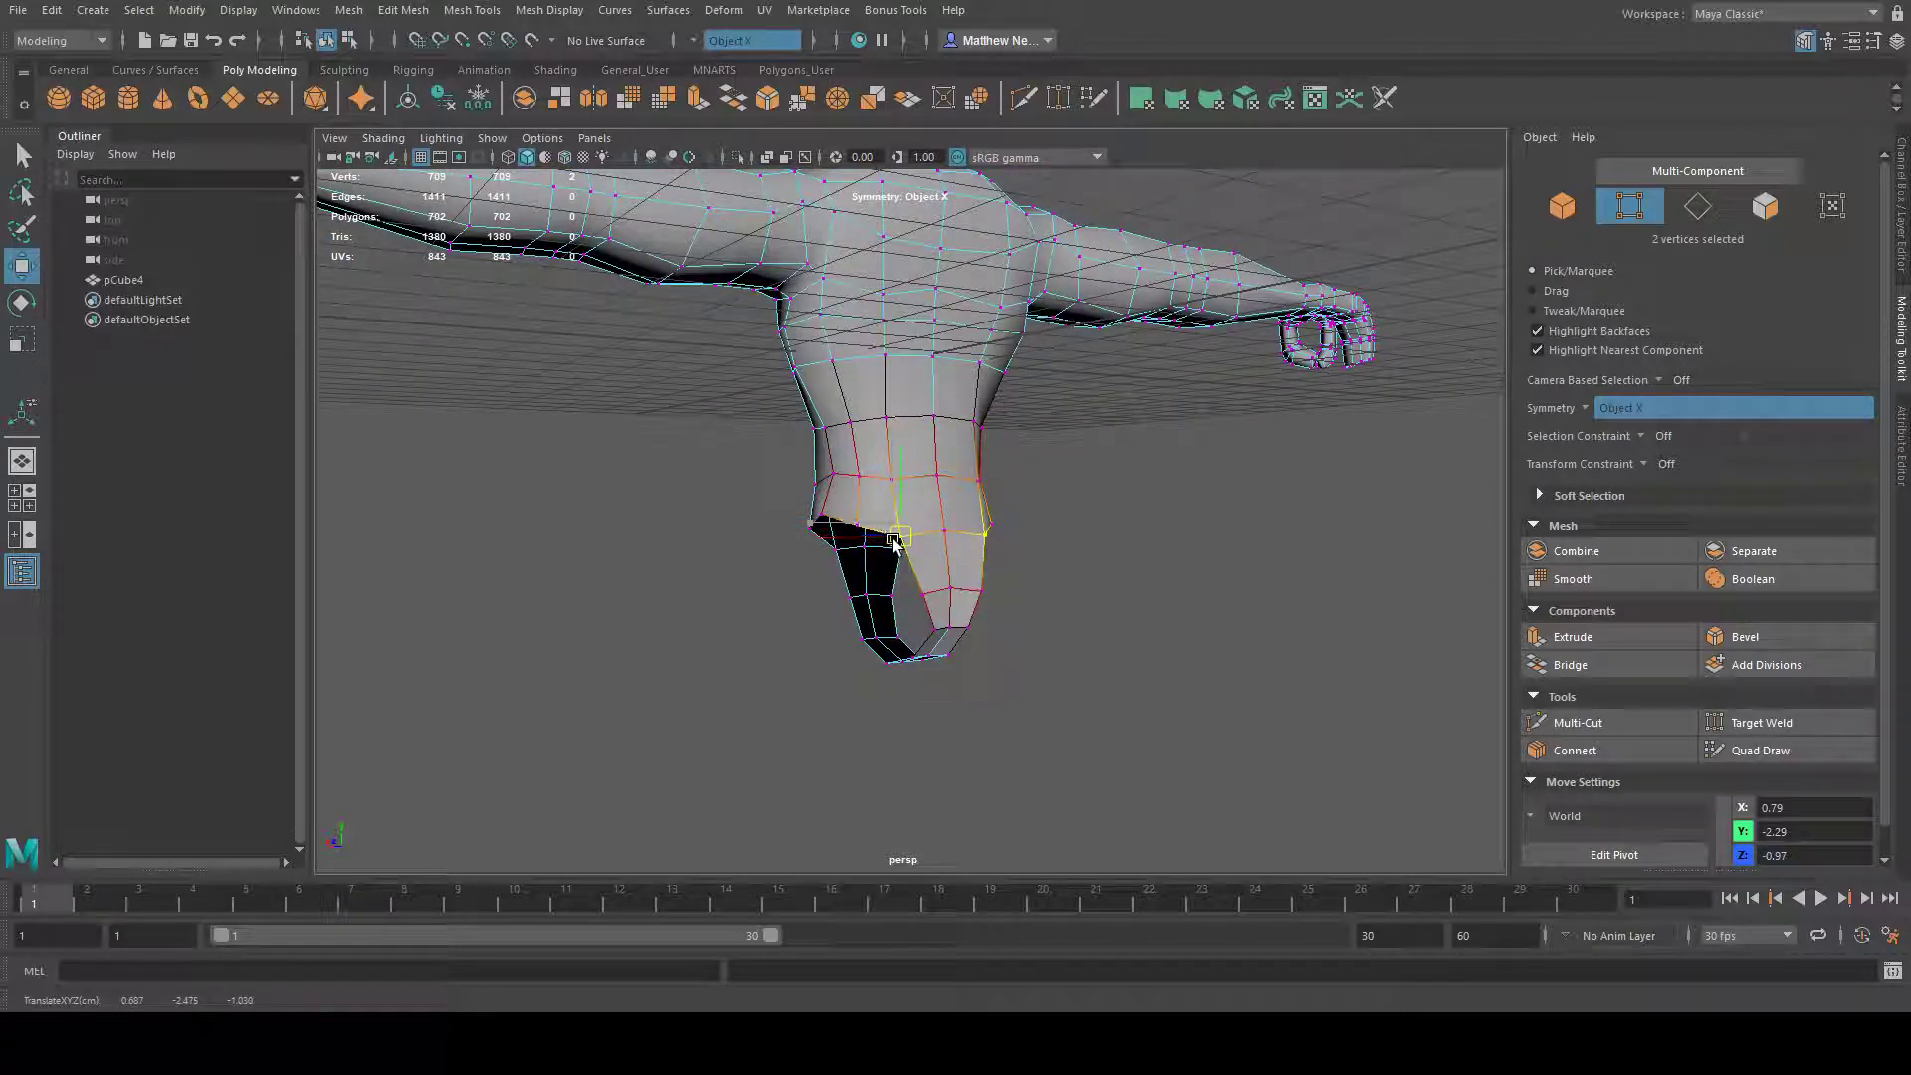
- Refine the positions of the leg openings' corner vertices and adjust the selected symmetric pair with the Scale tool
left_click(1125, 515)
left_click_drag(1083, 559, 980, 612, "alt")
left_click(914, 537)
left_click_drag(921, 534, 876, 567)
left_click(21, 341)
left_click_drag(925, 456, 882, 449, "alt")
left_click_drag(819, 537, 1026, 616)
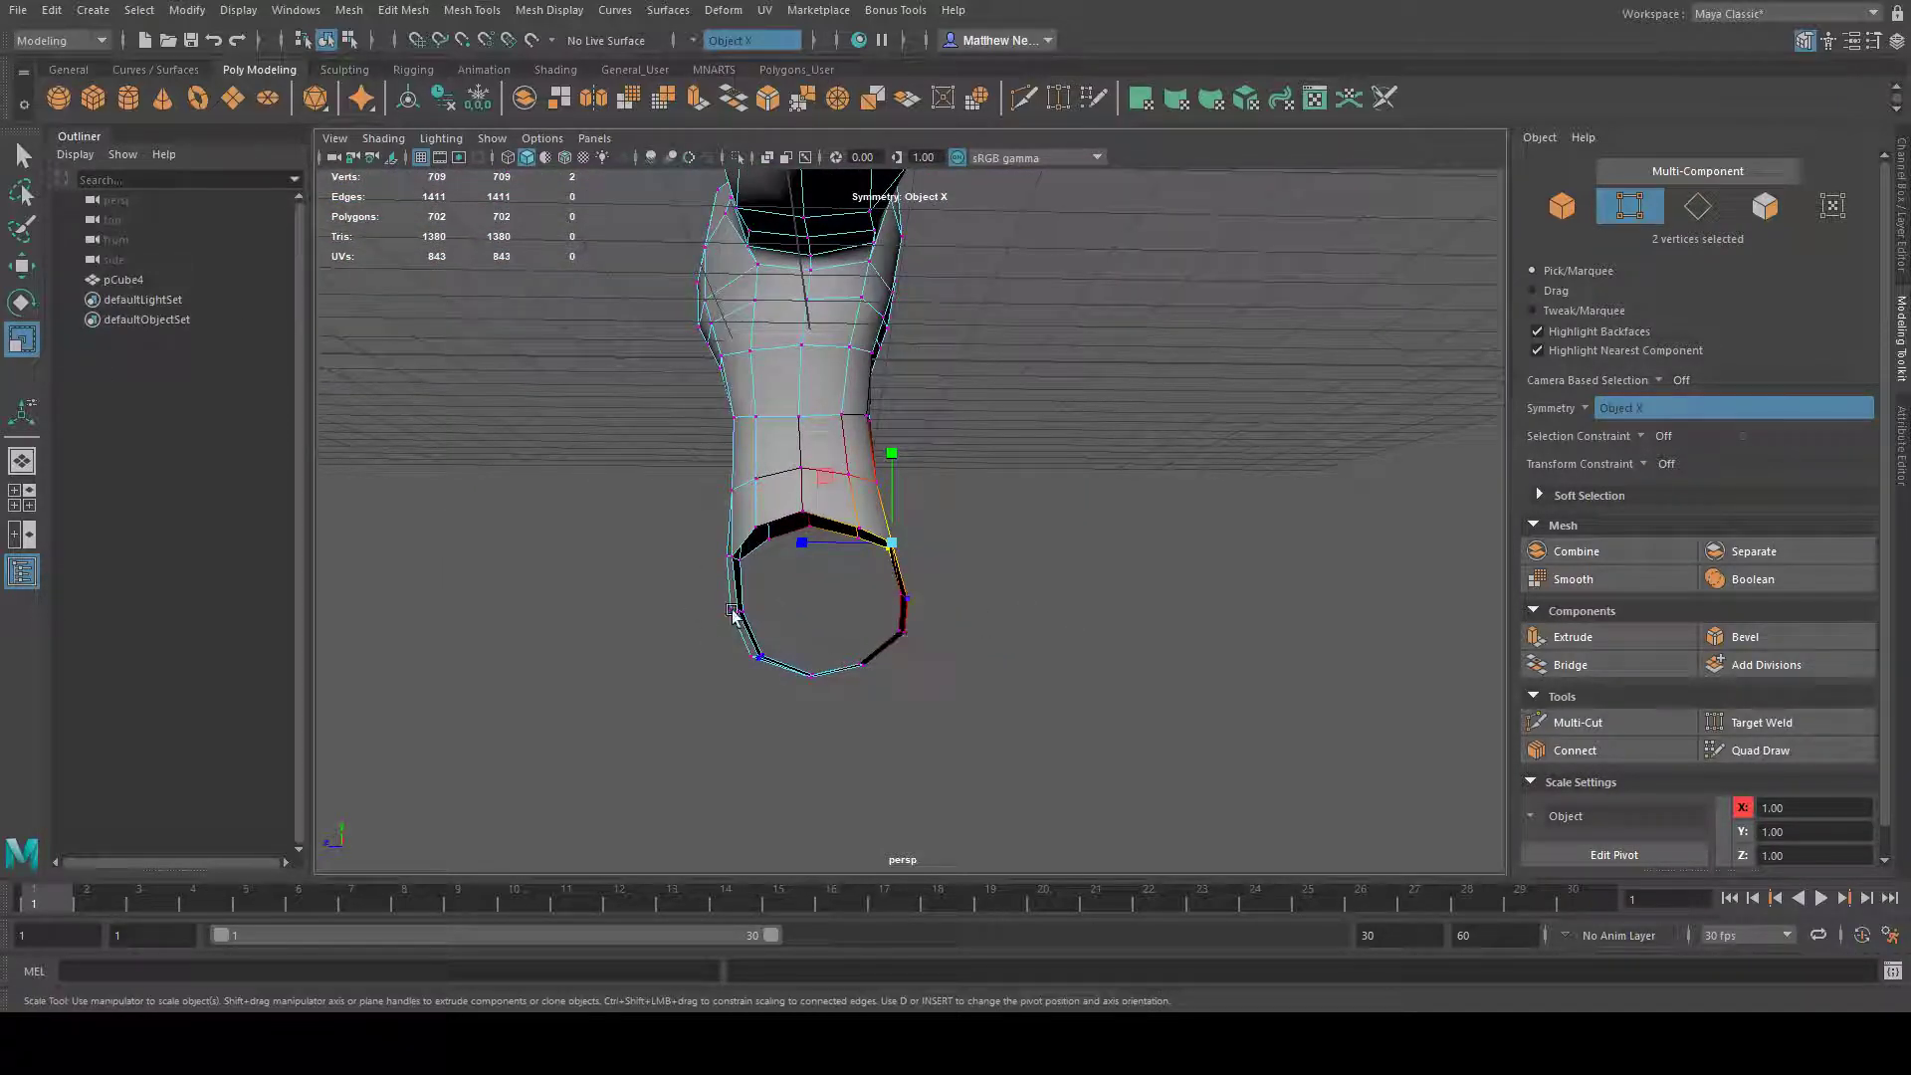
- Return to object mode and examine the leg openings and the whole character's proportions from all sides
left_click_drag(753, 665, 967, 484, "alt")
key("F8")
left_click_drag(1031, 421, 833, 647, "alt")
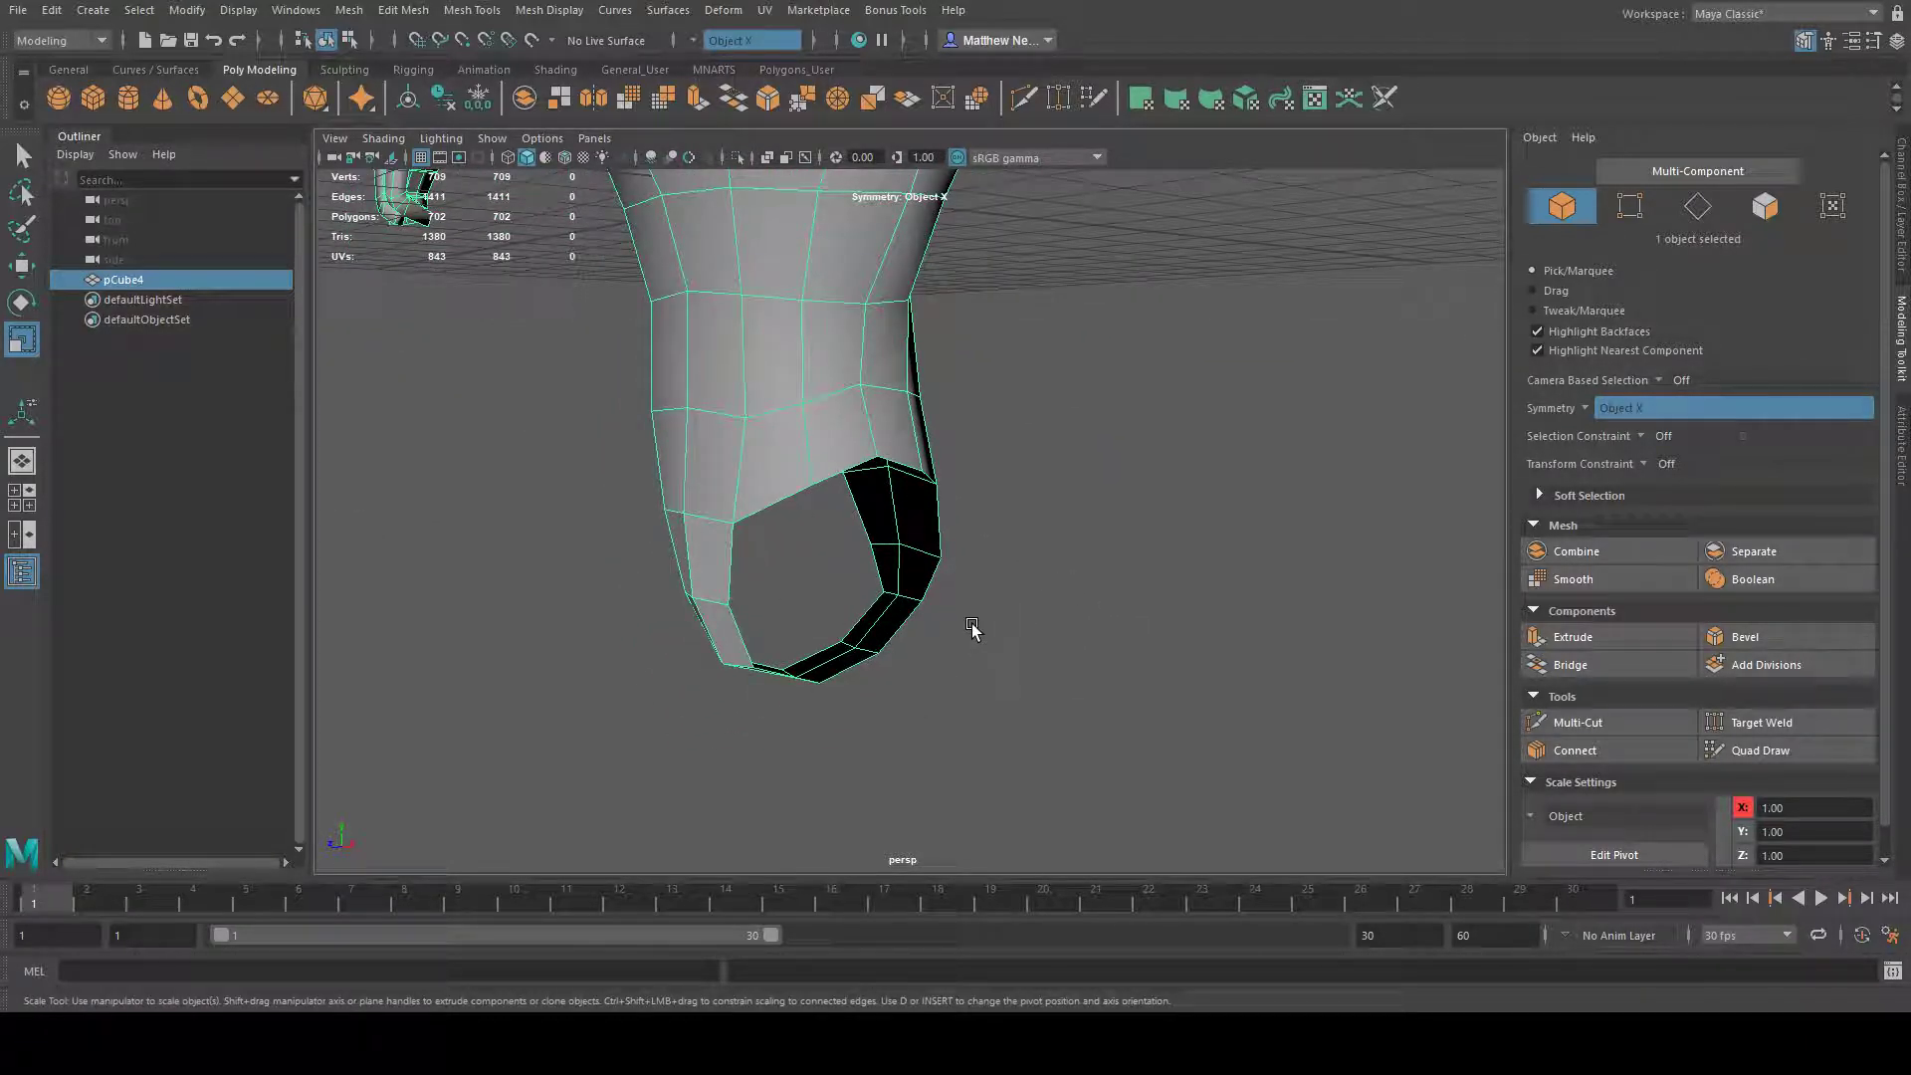
left_click_drag(1298, 555, 1065, 558, "alt")
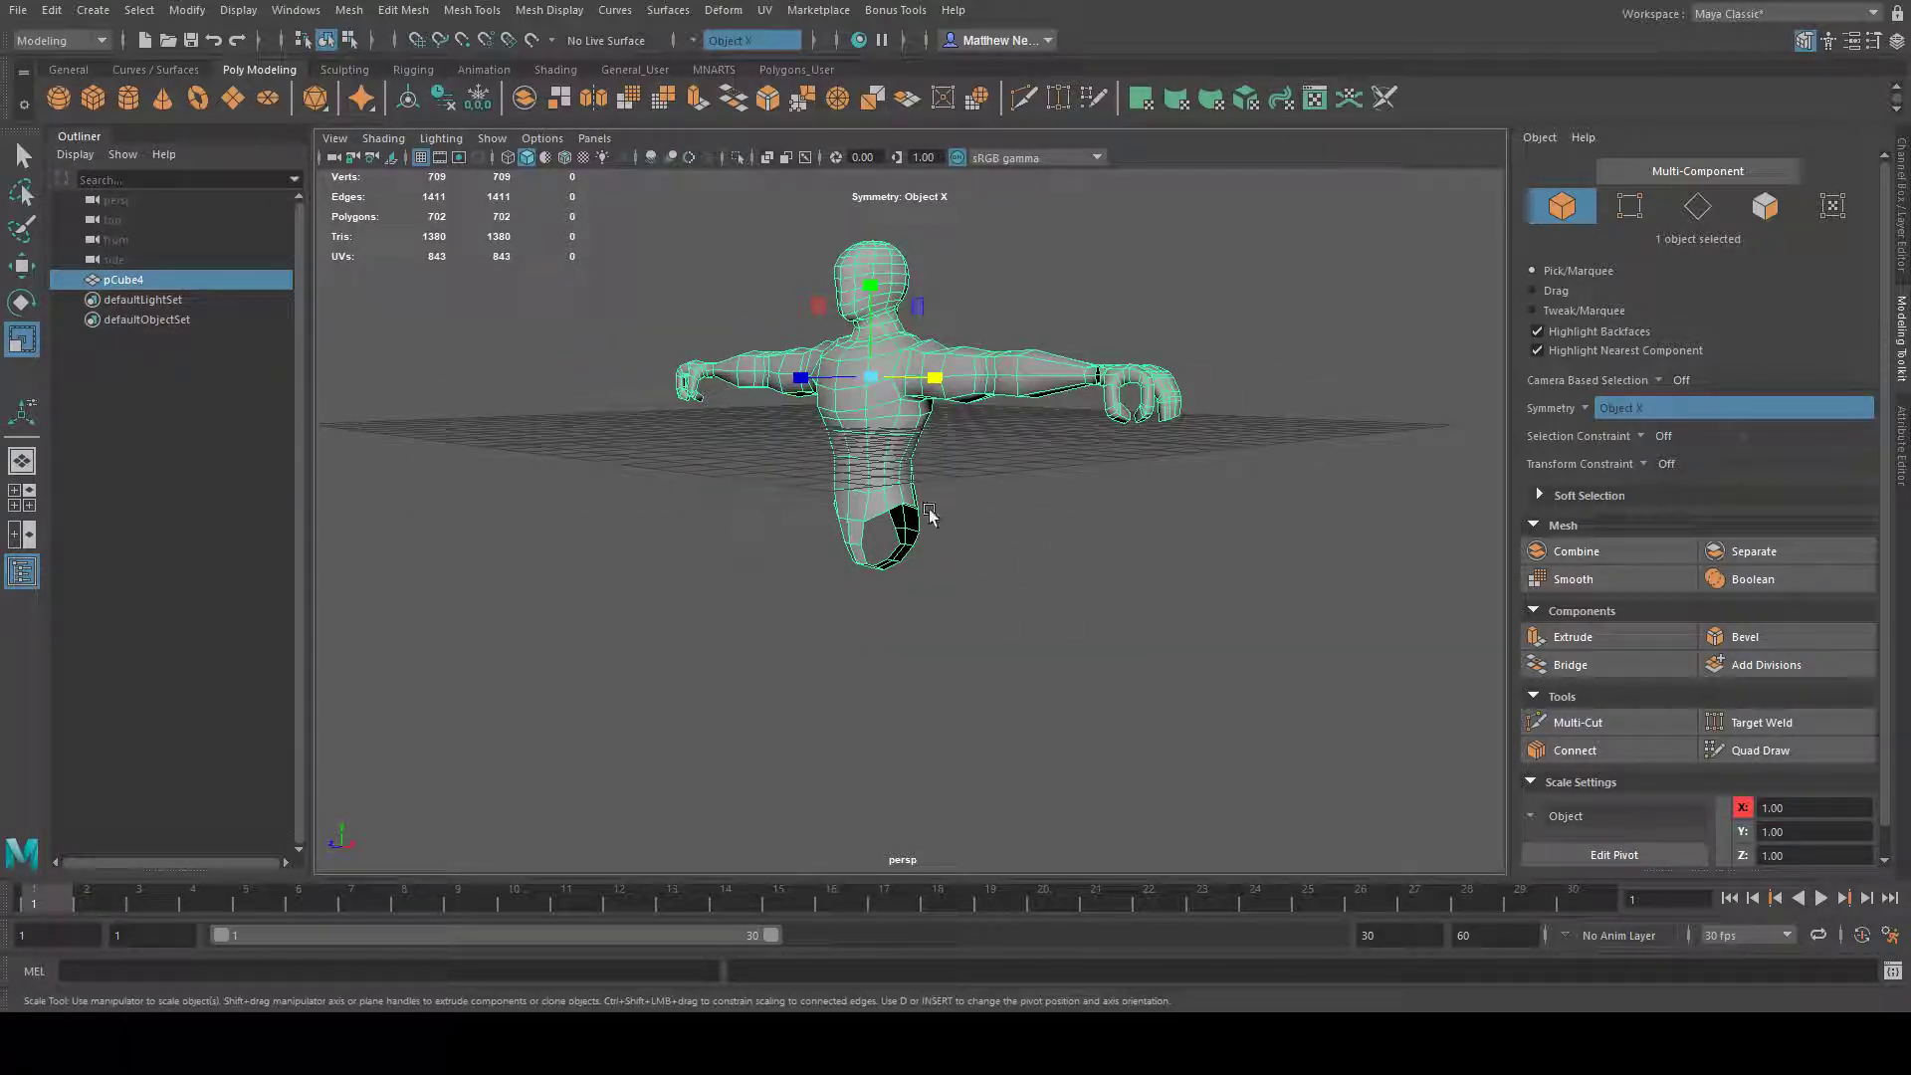
left_click_drag(937, 535, 1288, 550, "alt")
right_click_drag(1288, 546, 1039, 497, "alt")
left_click_drag(1039, 497, 660, 503, "alt")
right_click_drag(661, 504, 970, 575, "alt")
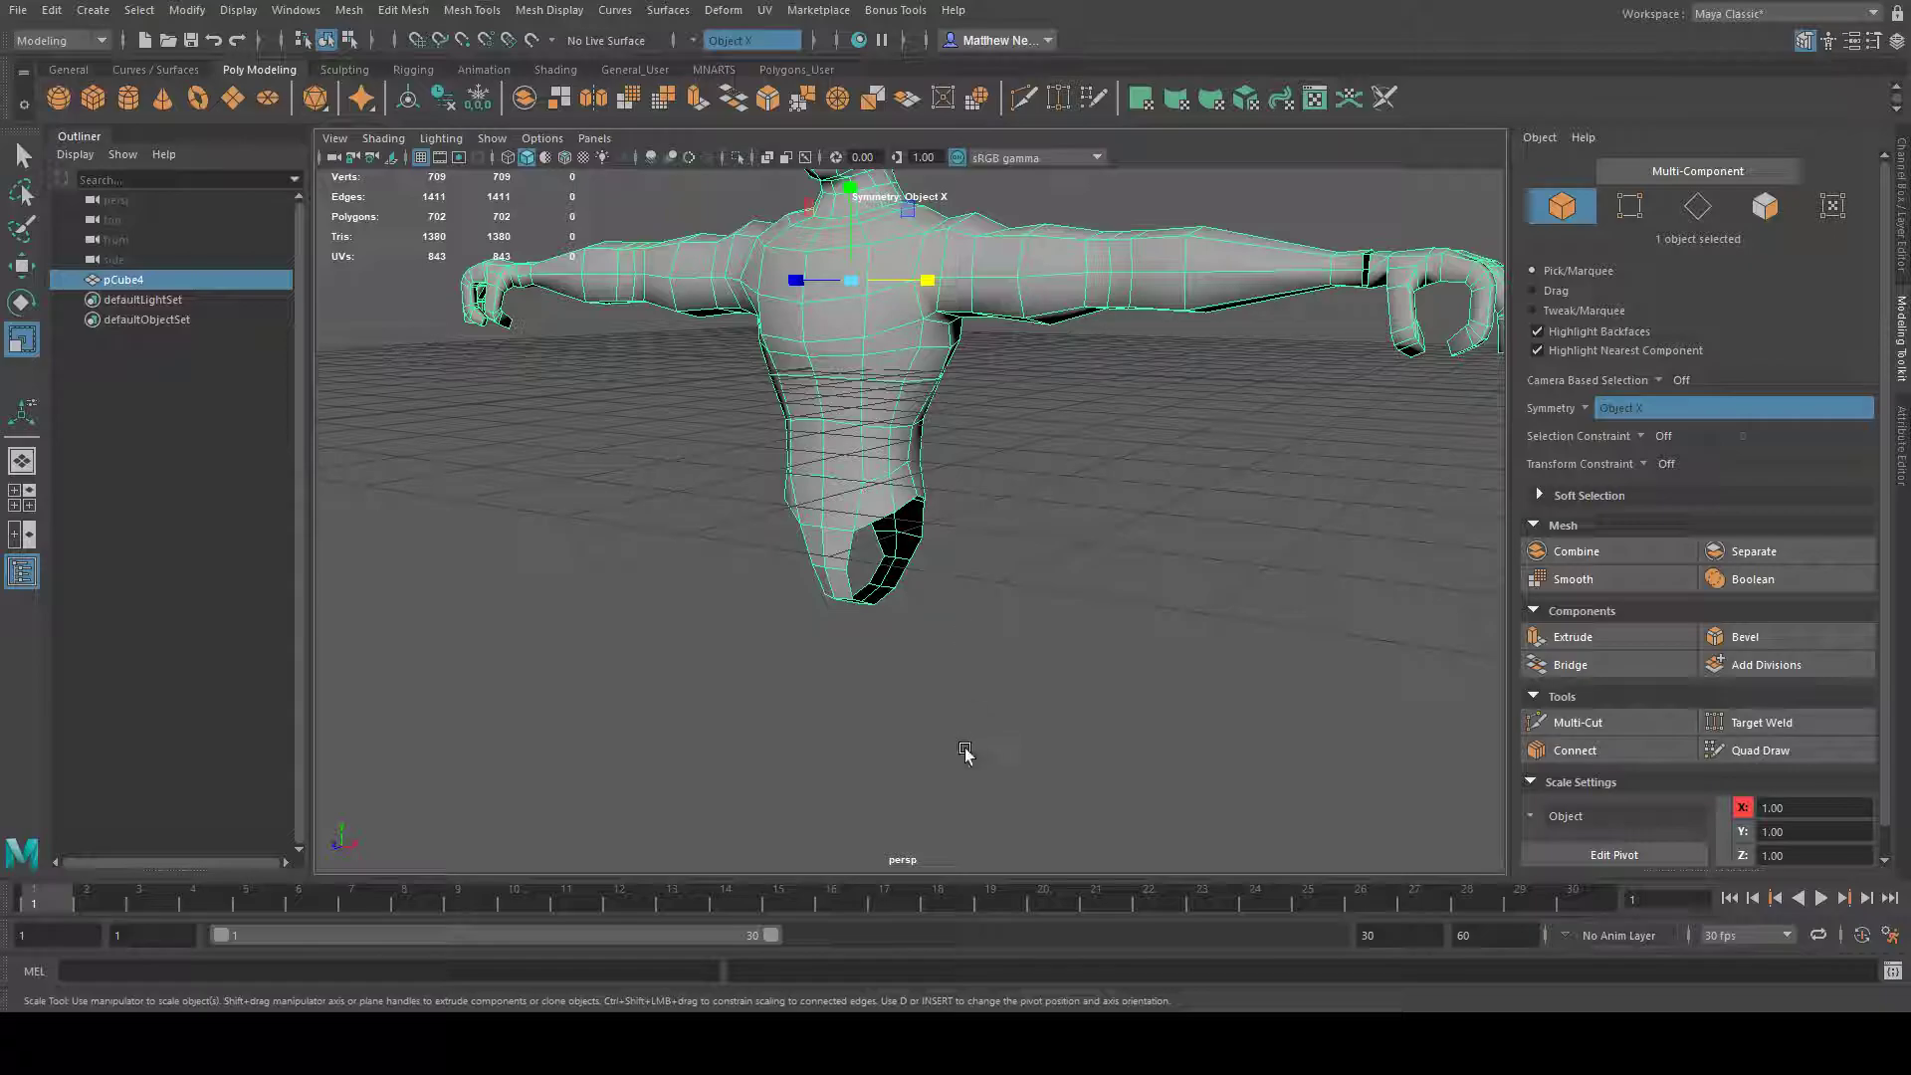
left_click_drag(946, 409, 1317, 541, "alt")
right_click_drag(1318, 541, 1164, 546, "alt")
middle_click_drag(1164, 545, 1219, 669, "alt")
left_click_drag(1219, 669, 968, 694, "alt")
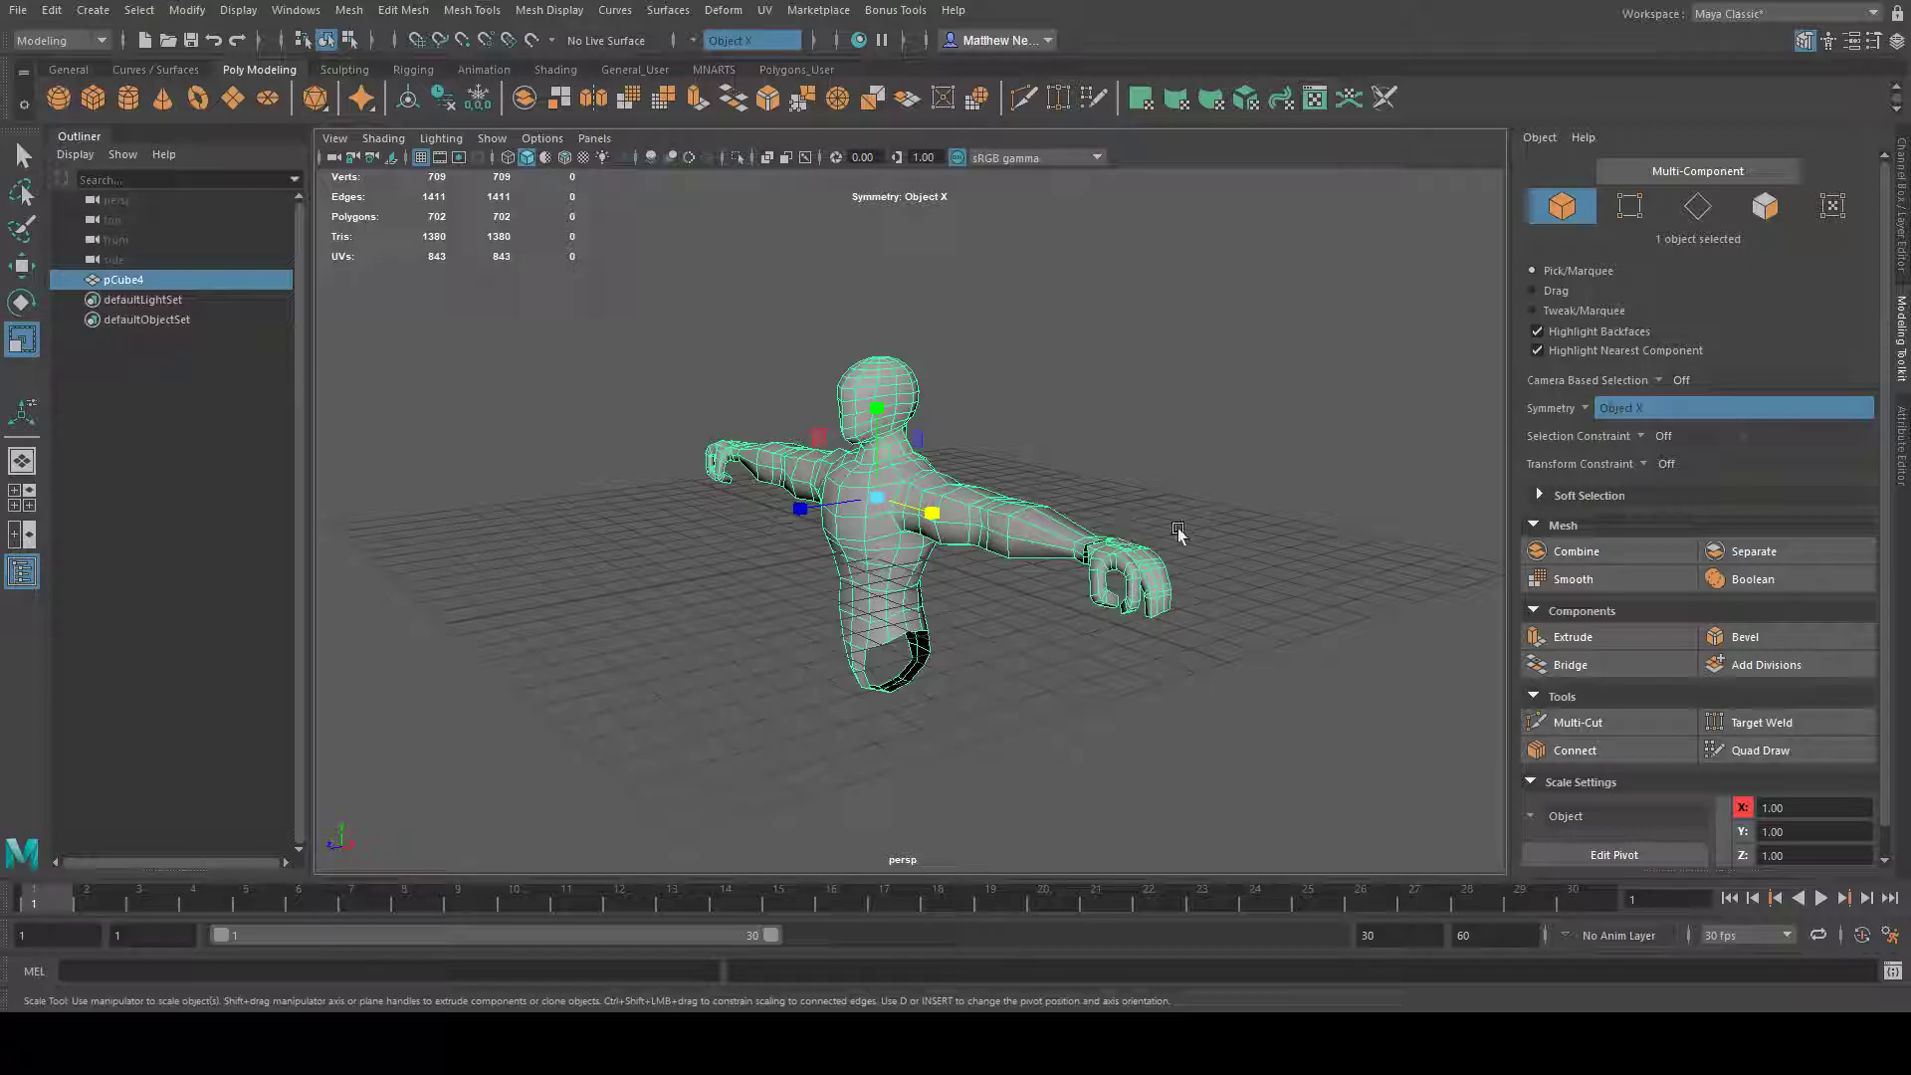
left_click_drag(1165, 534, 1061, 652, "alt")
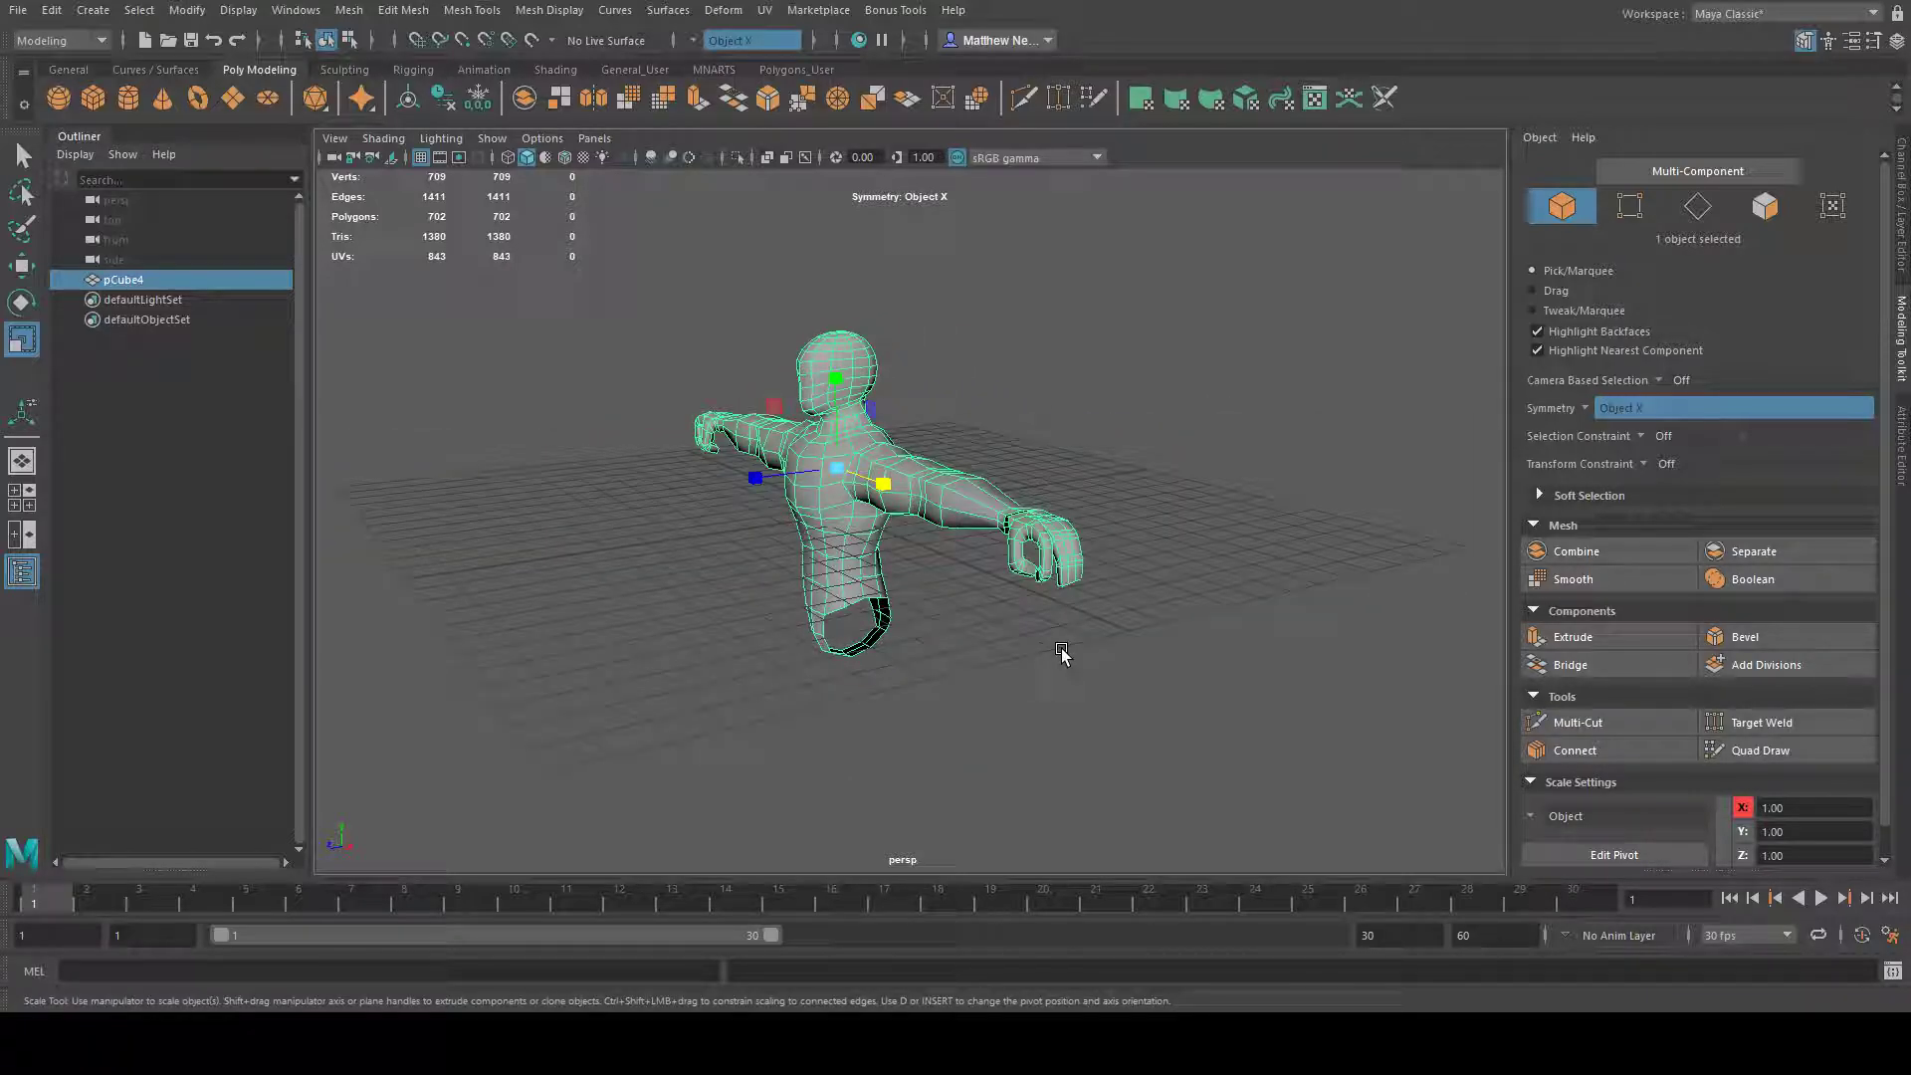